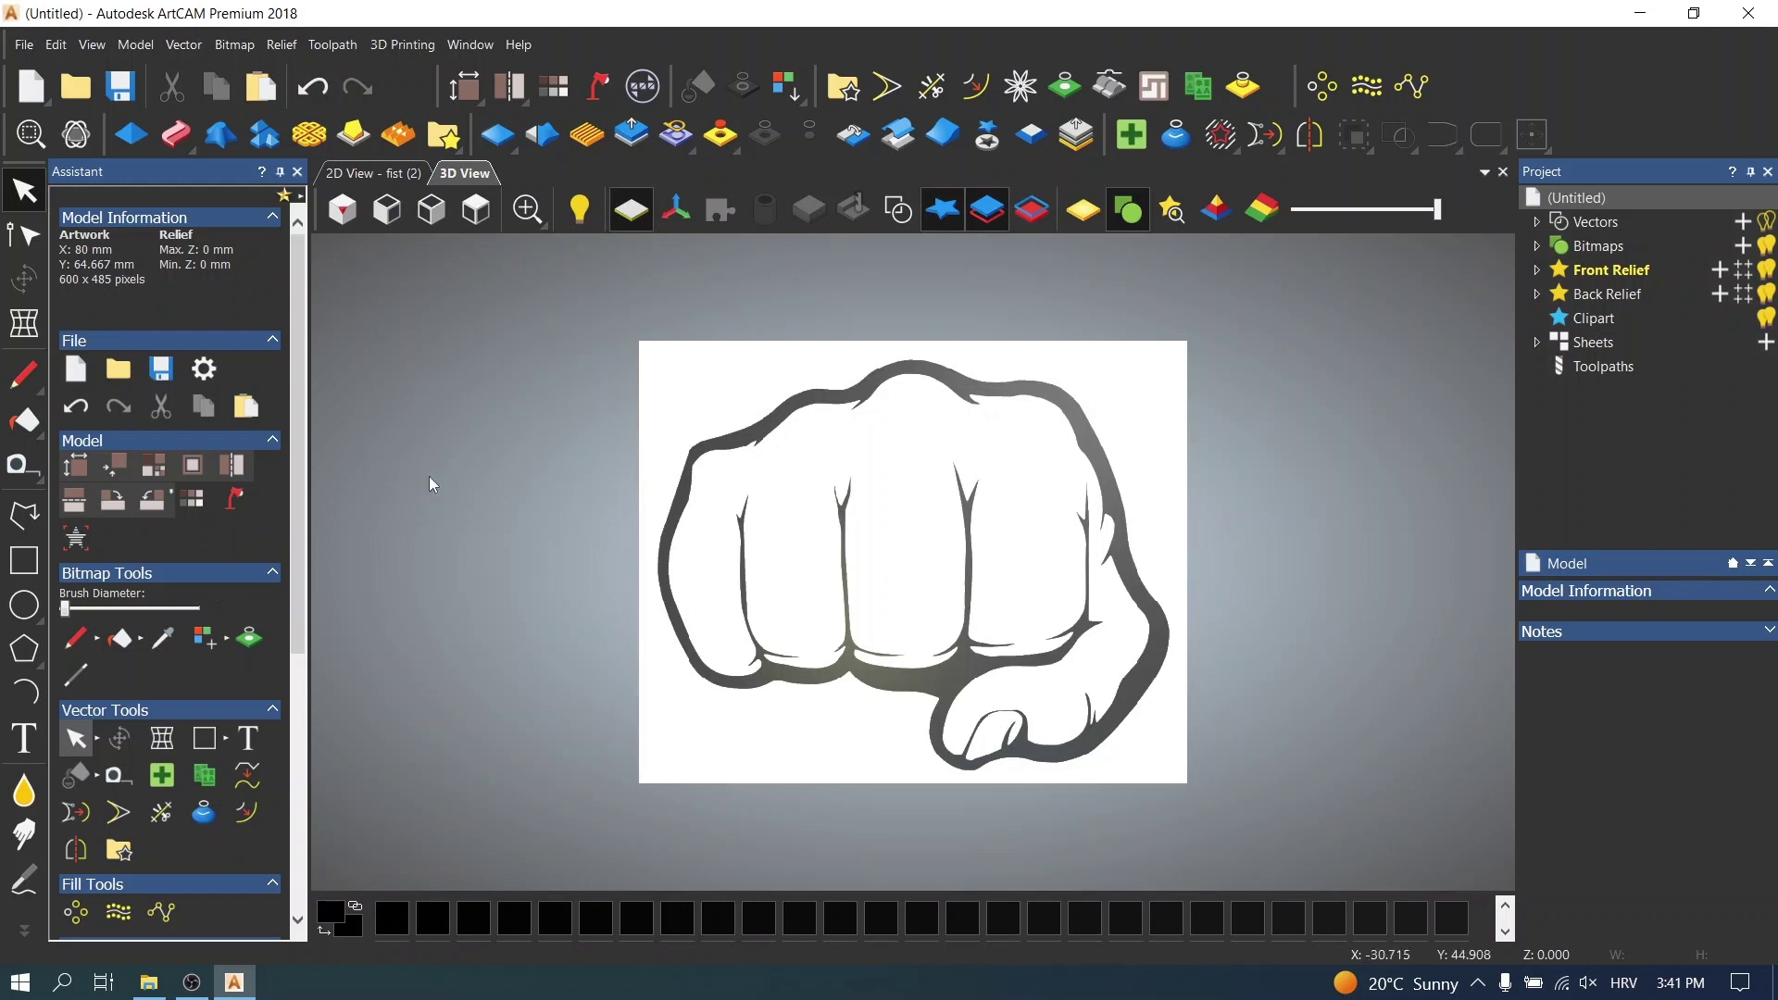
- Increase the model resolution to 2046 x 1654 pixels and confirm the irreversible change
left_click(155, 466)
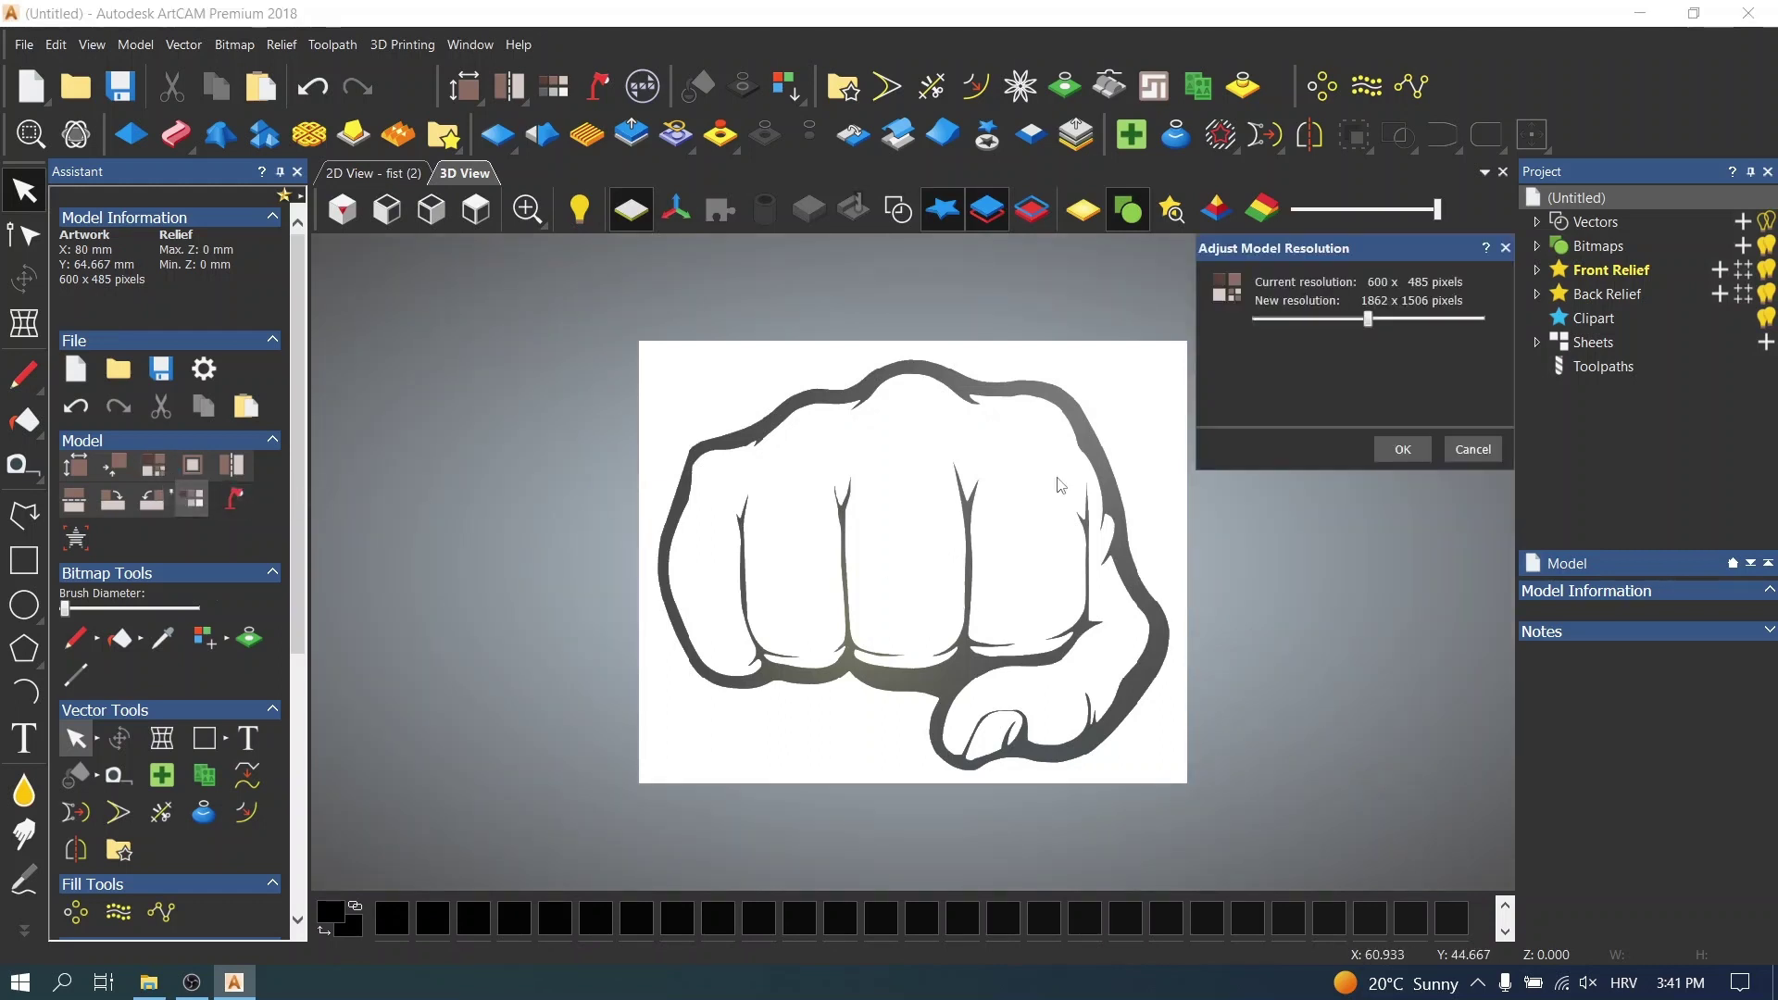
left_click_drag(1370, 326, 1395, 378)
left_click(1402, 451)
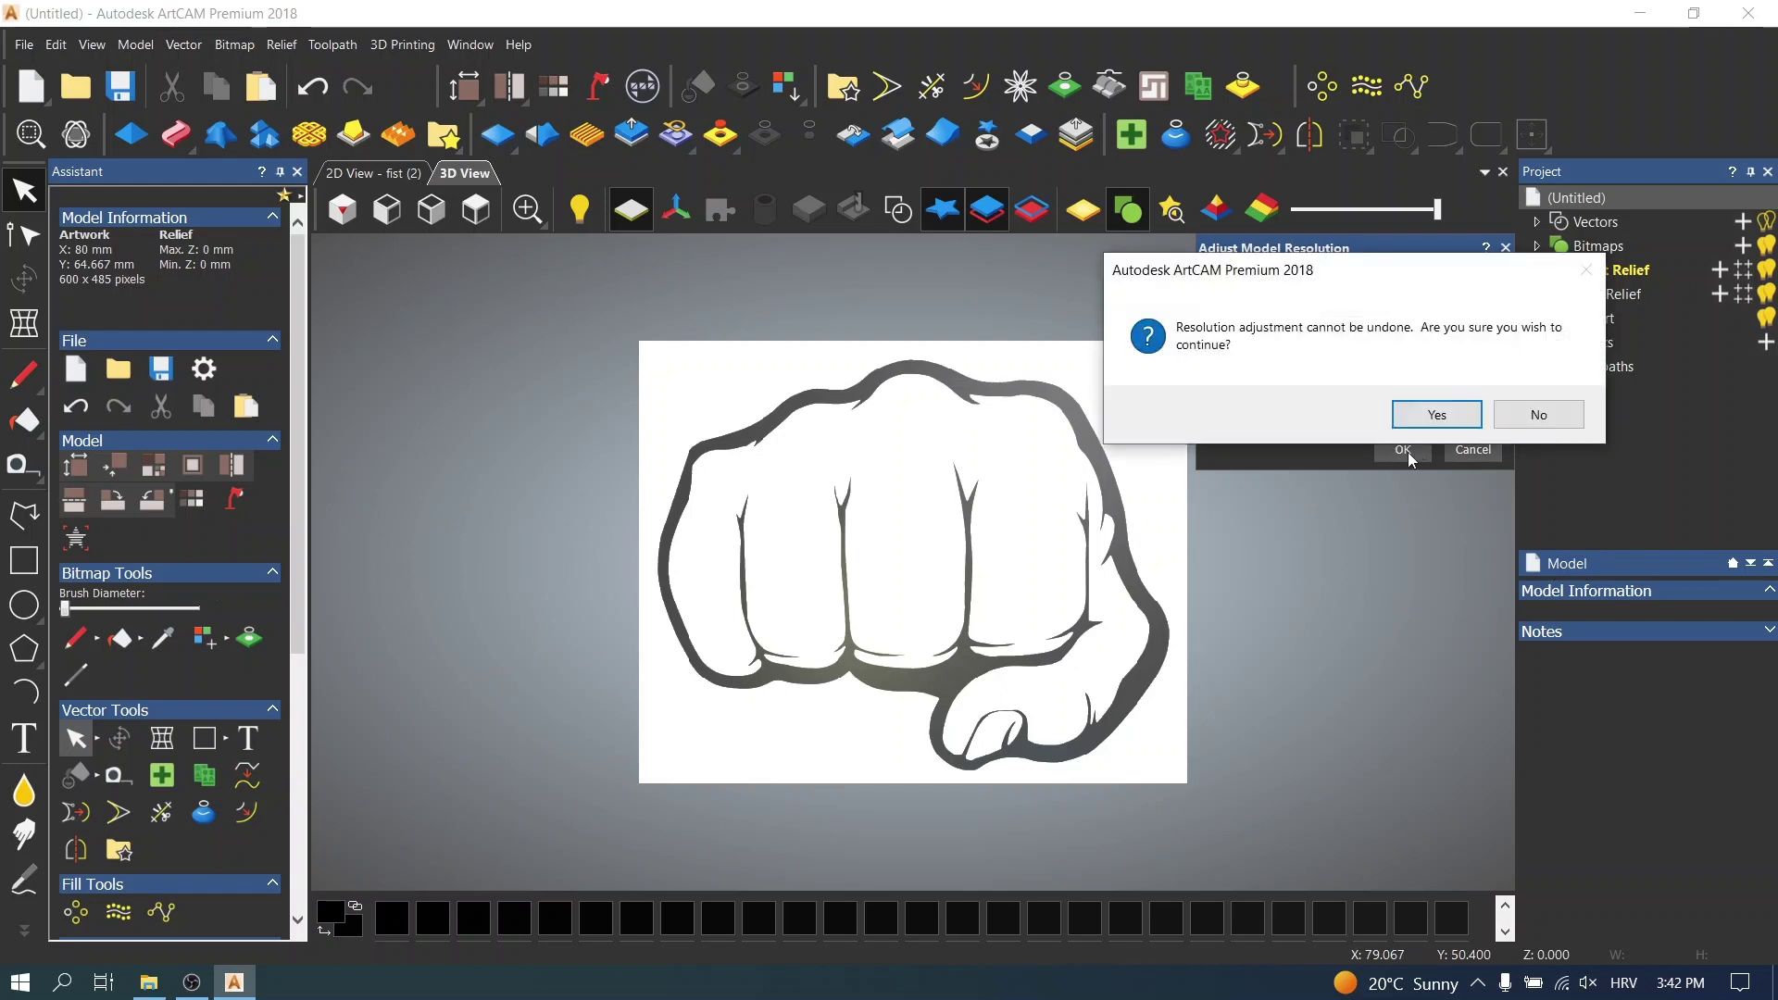
left_click(1427, 415)
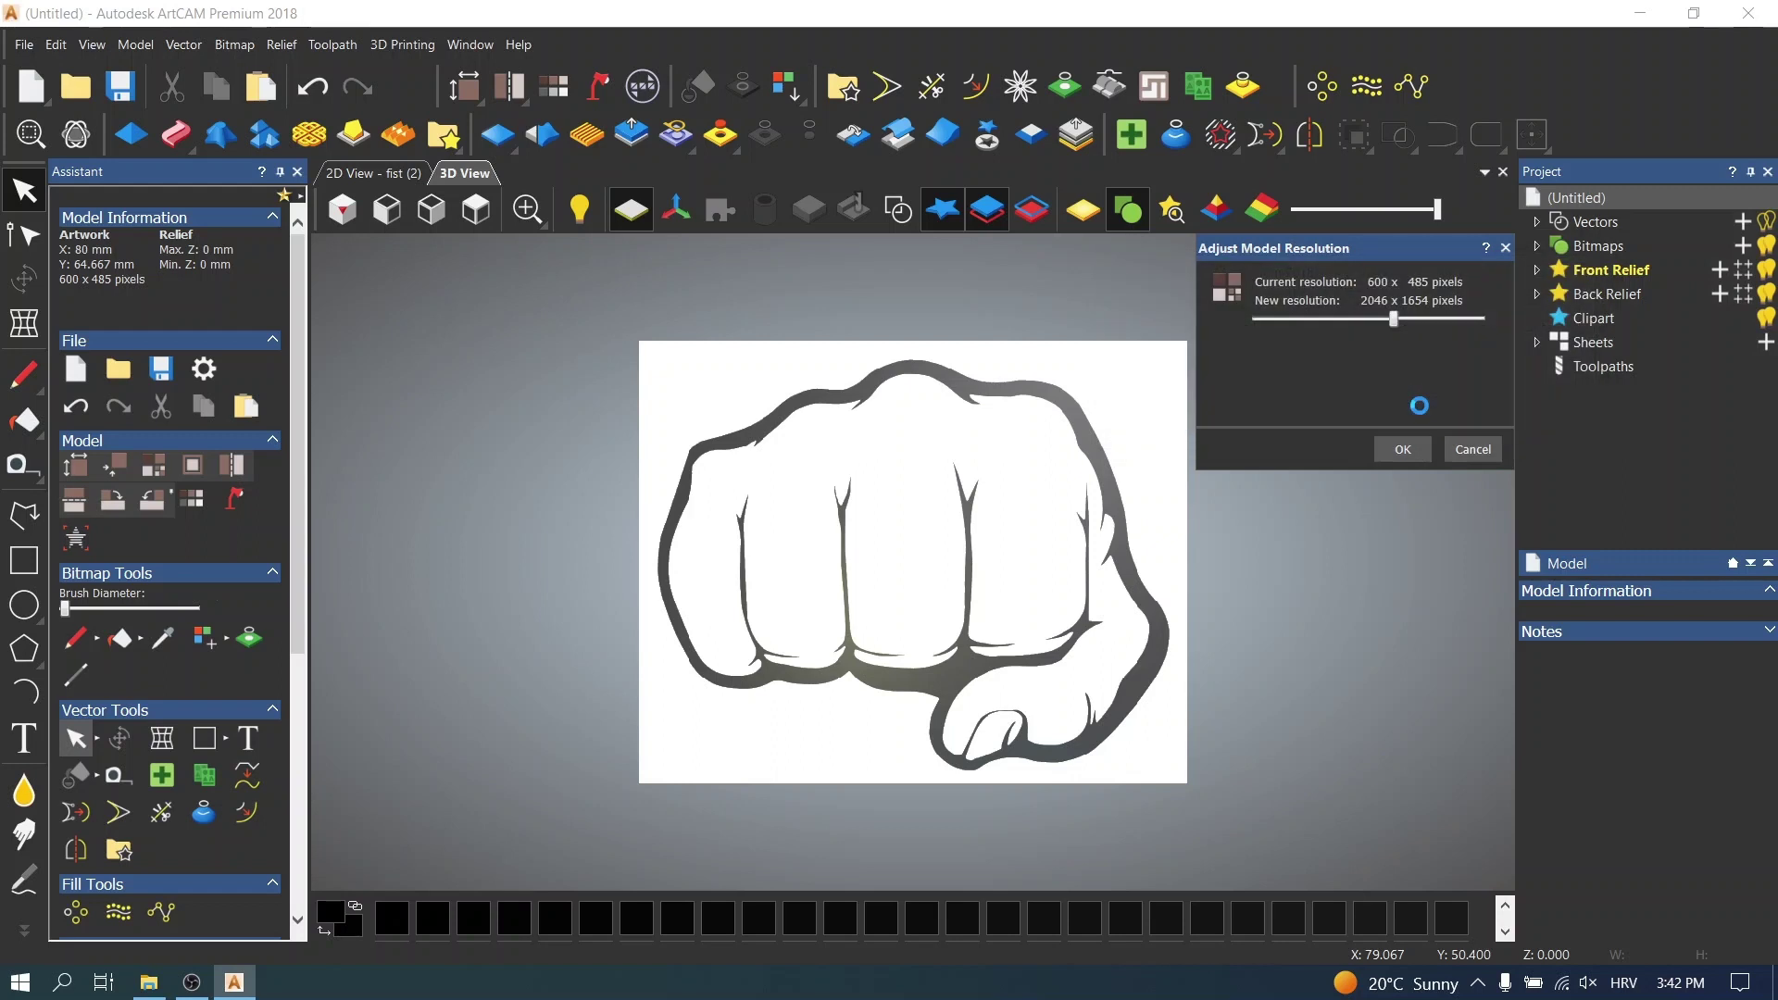
left_click_drag(859, 732, 973, 559)
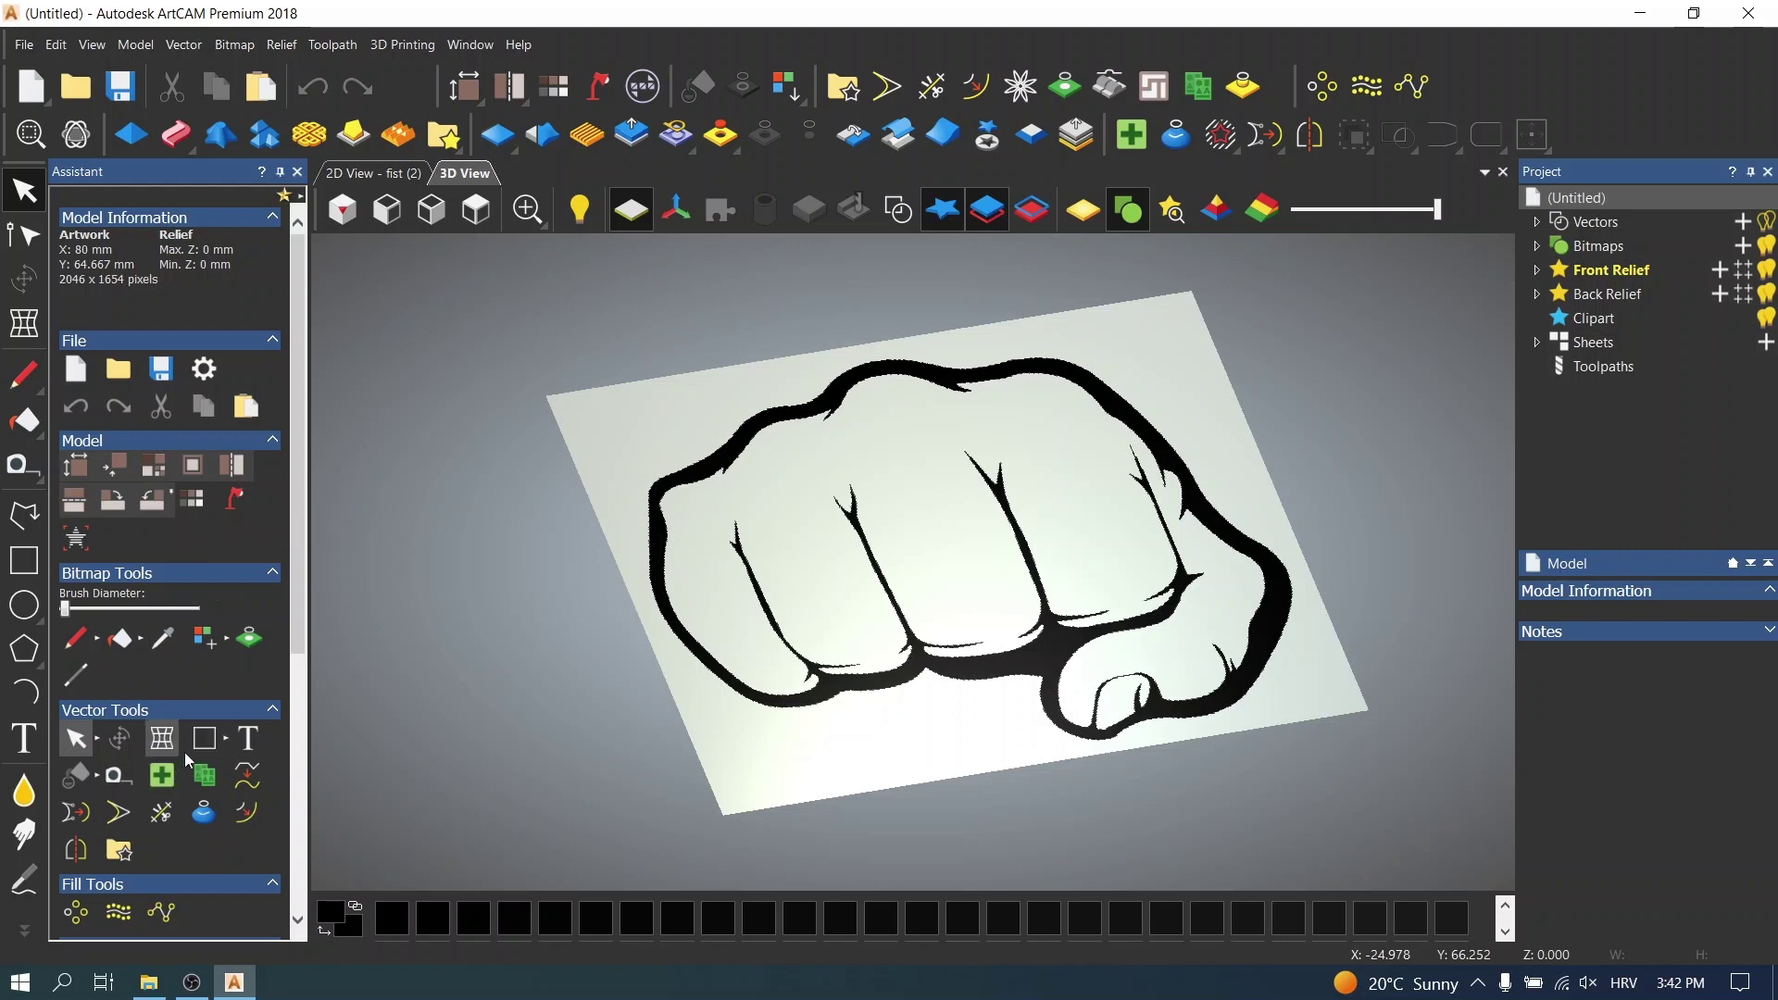
scroll(166, 596, "down", 2)
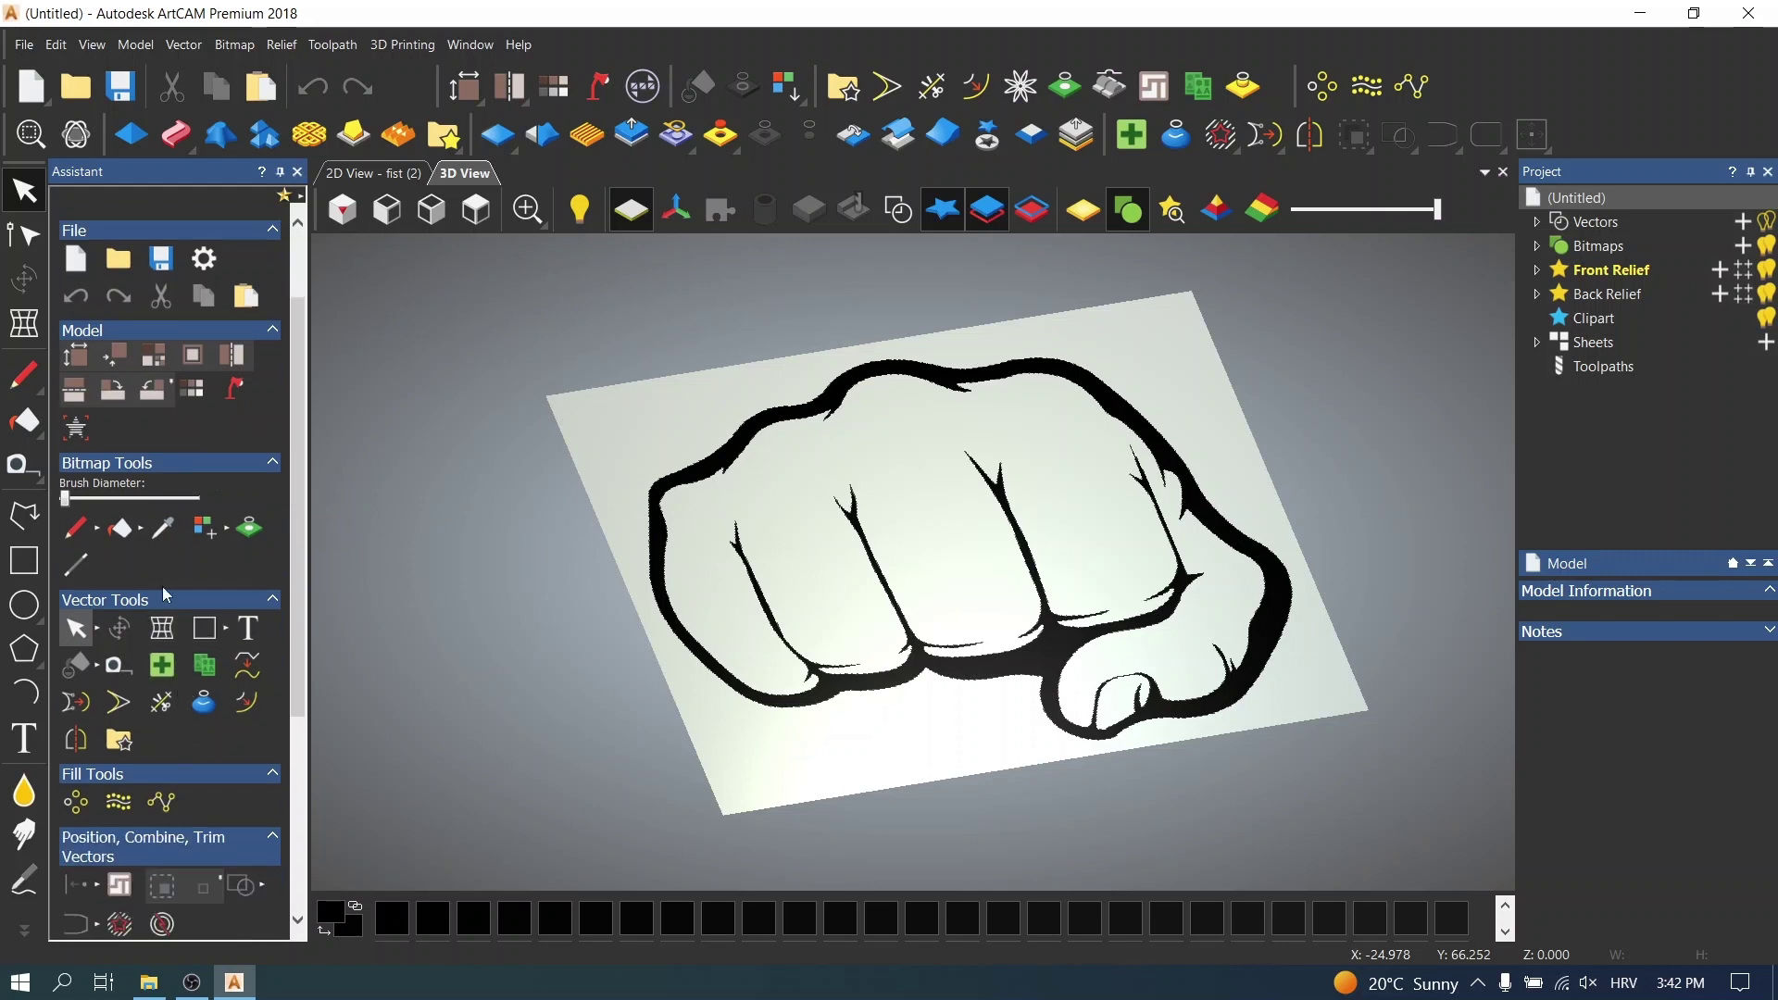
- Reduce the fist bitmap to 2 colours and trace it into boundary vectors
left_click(252, 533)
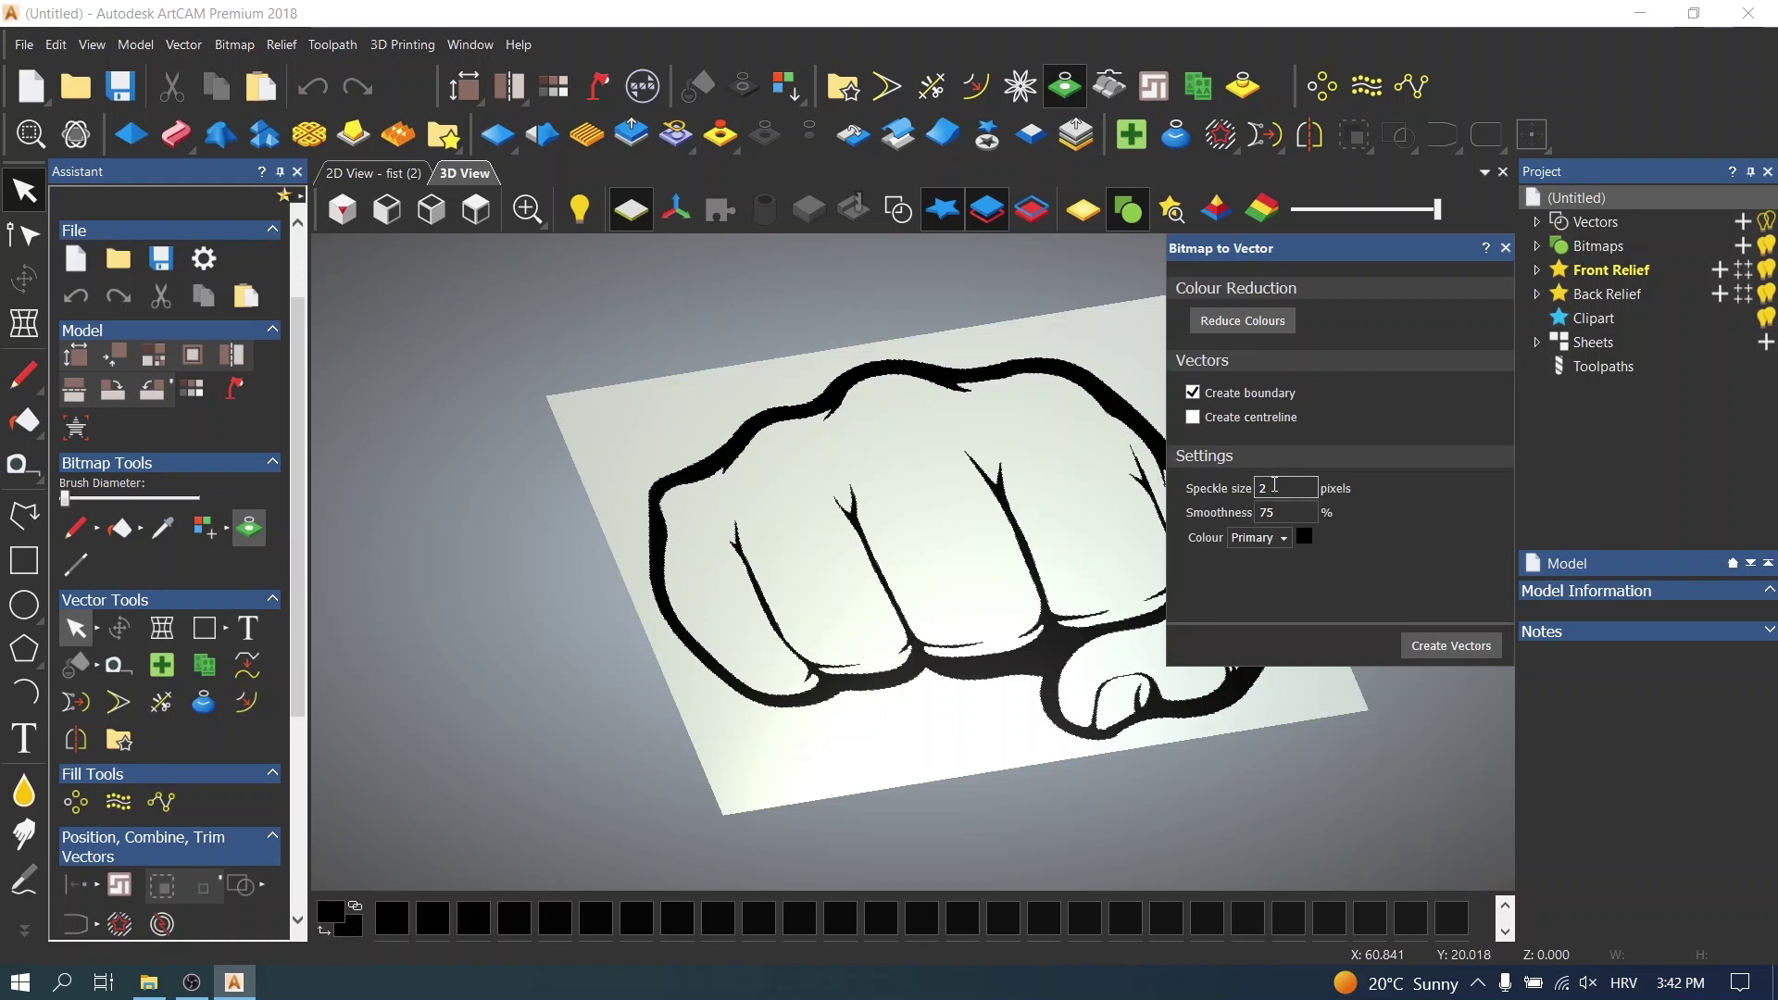
left_click(1266, 326)
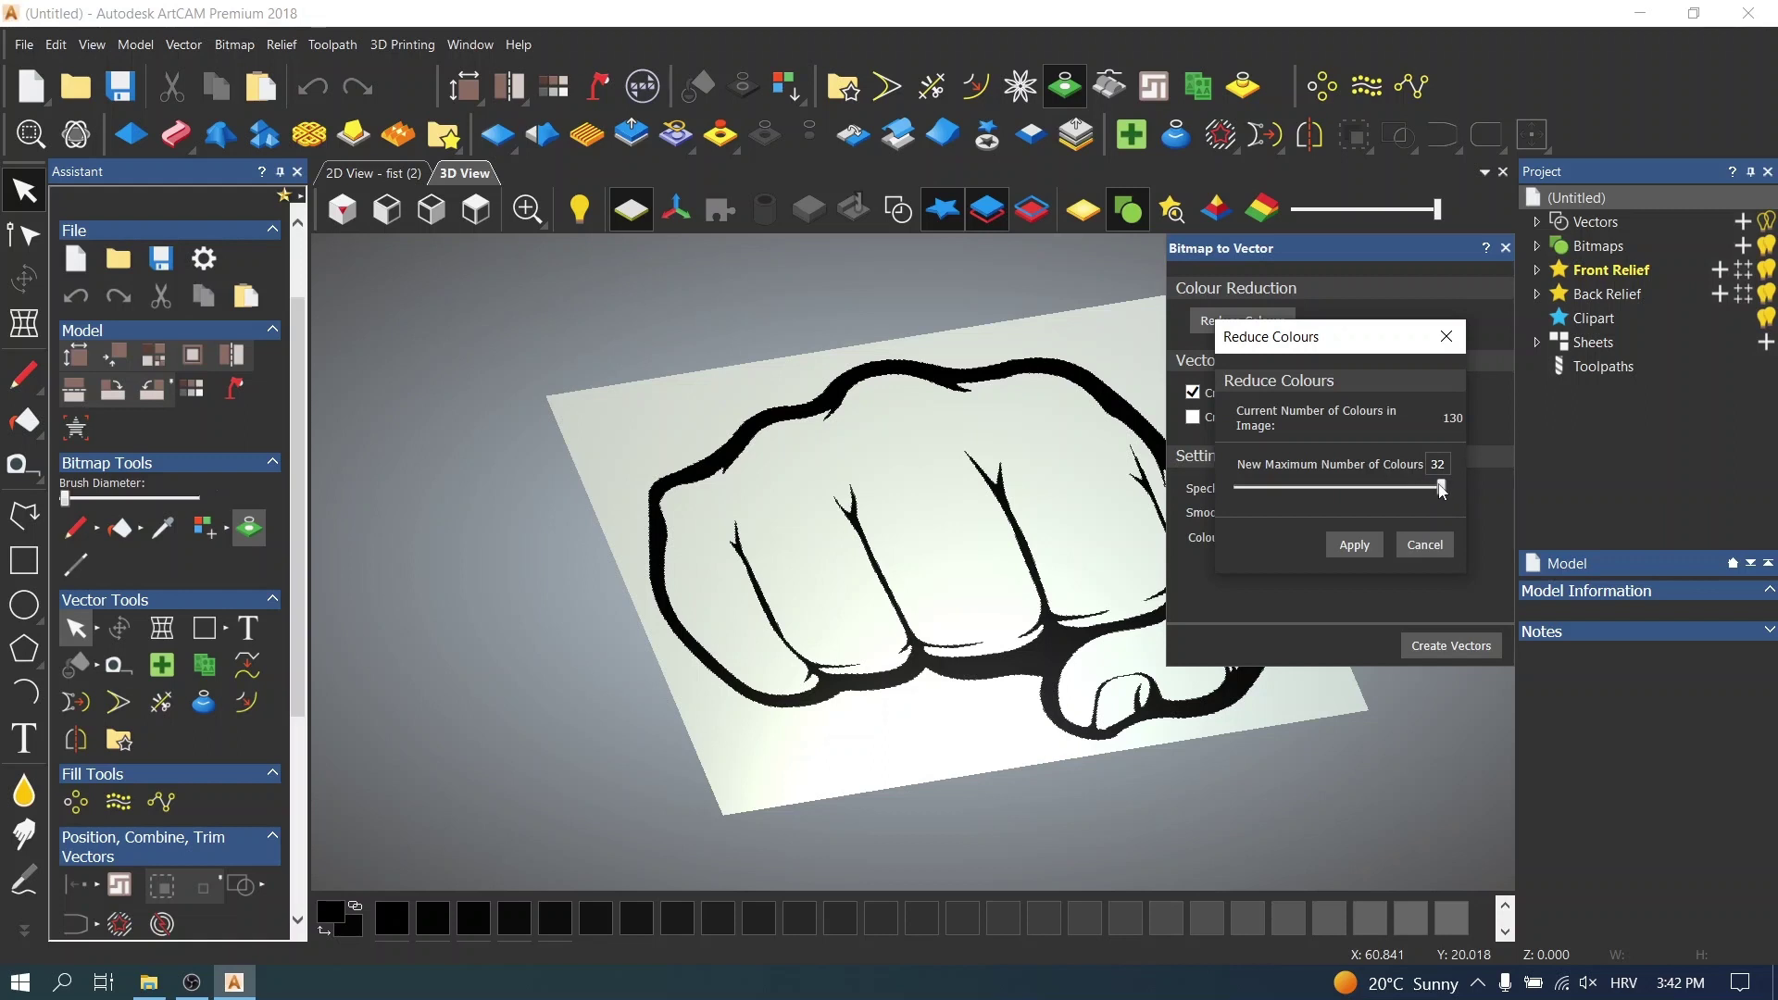
left_click_drag(1441, 491, 1233, 496)
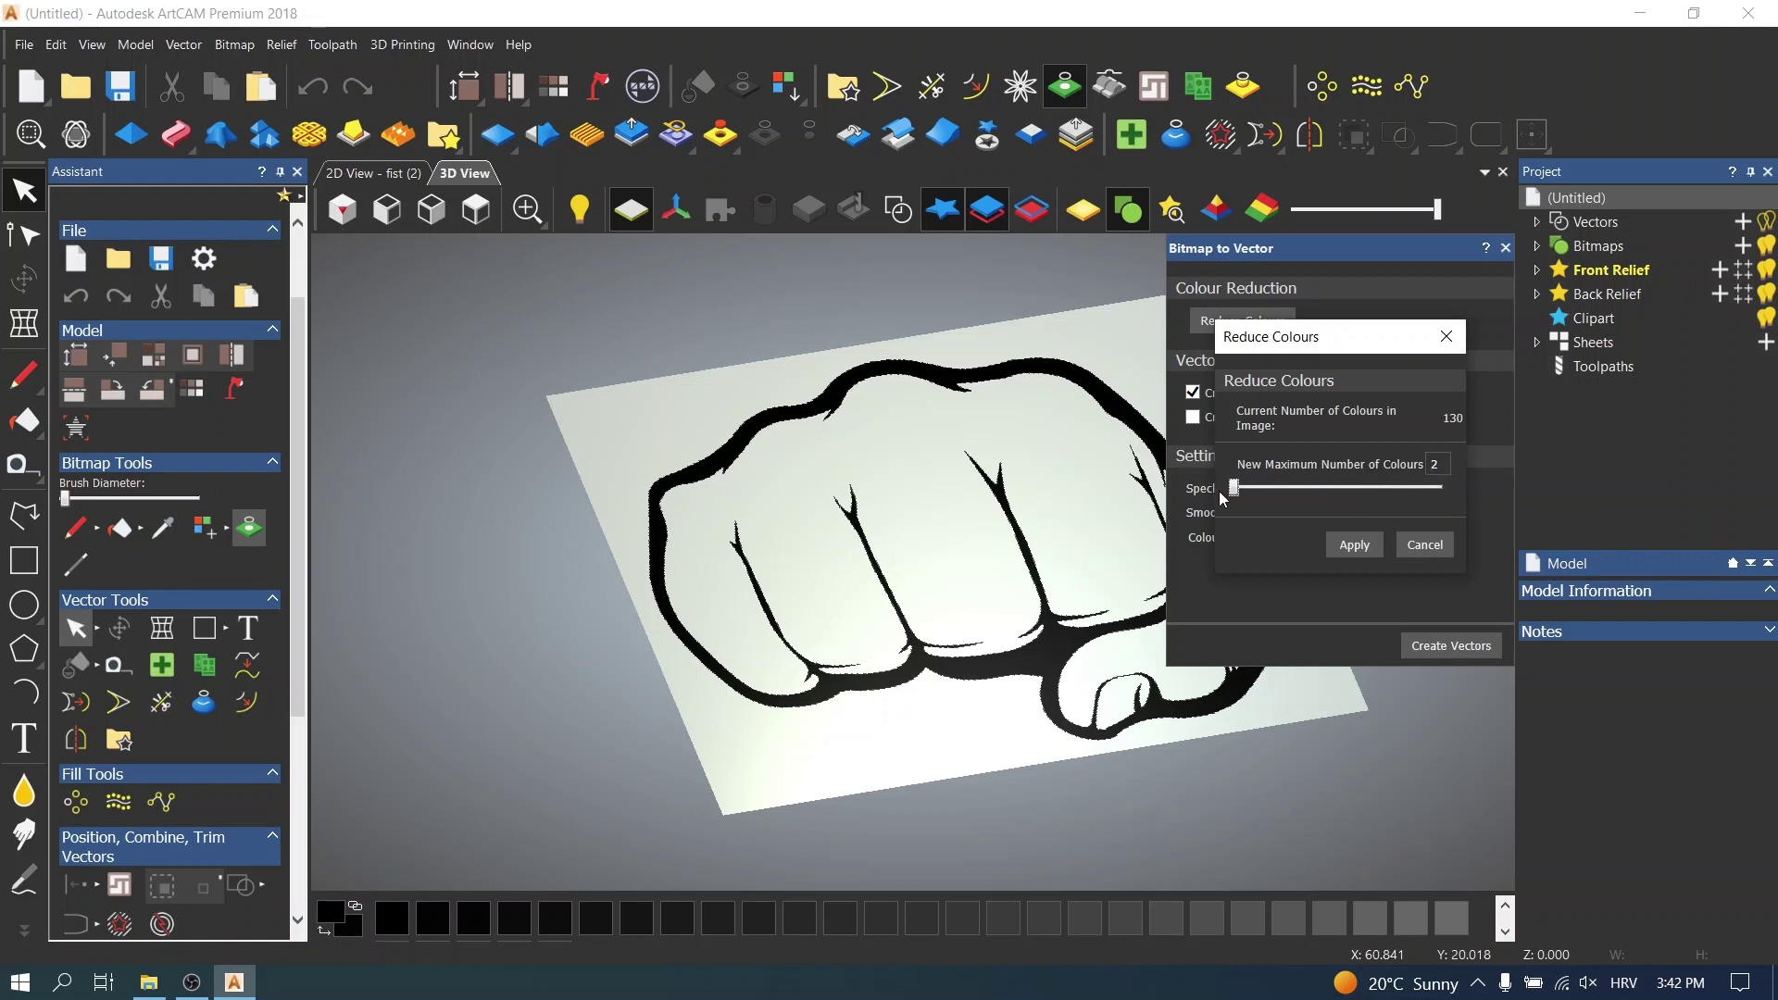
left_click(1354, 546)
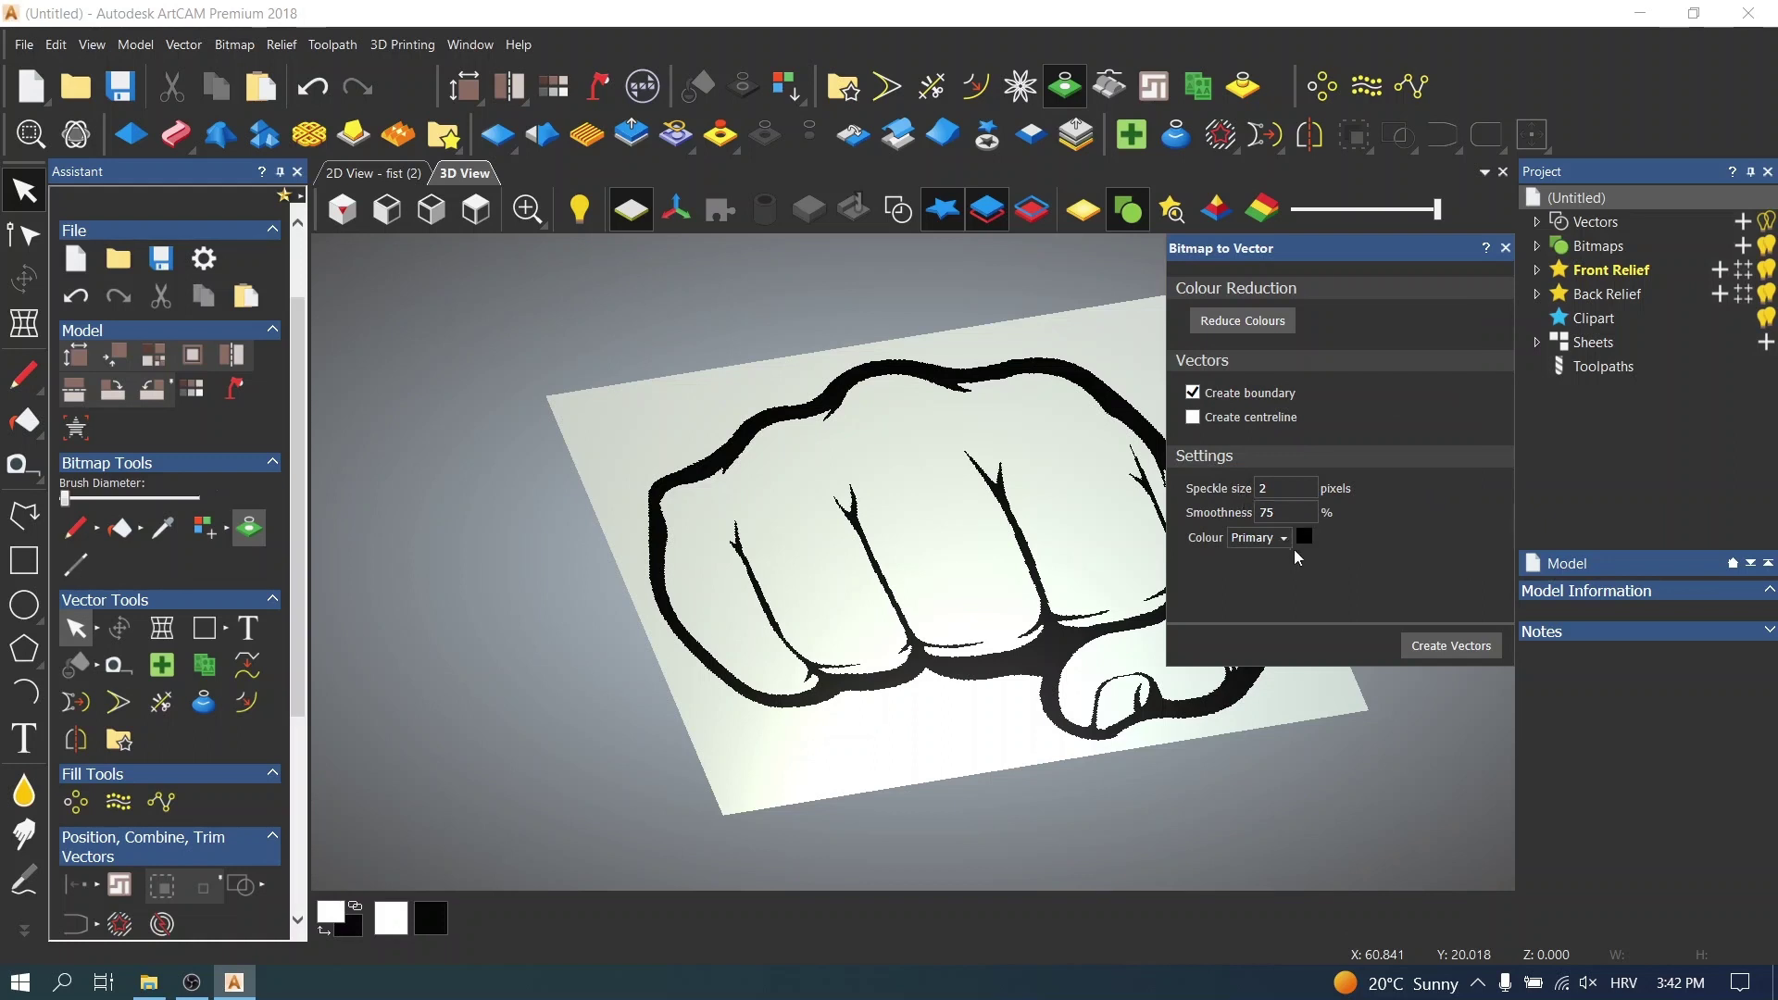
left_click(1434, 657)
left_click(1505, 249)
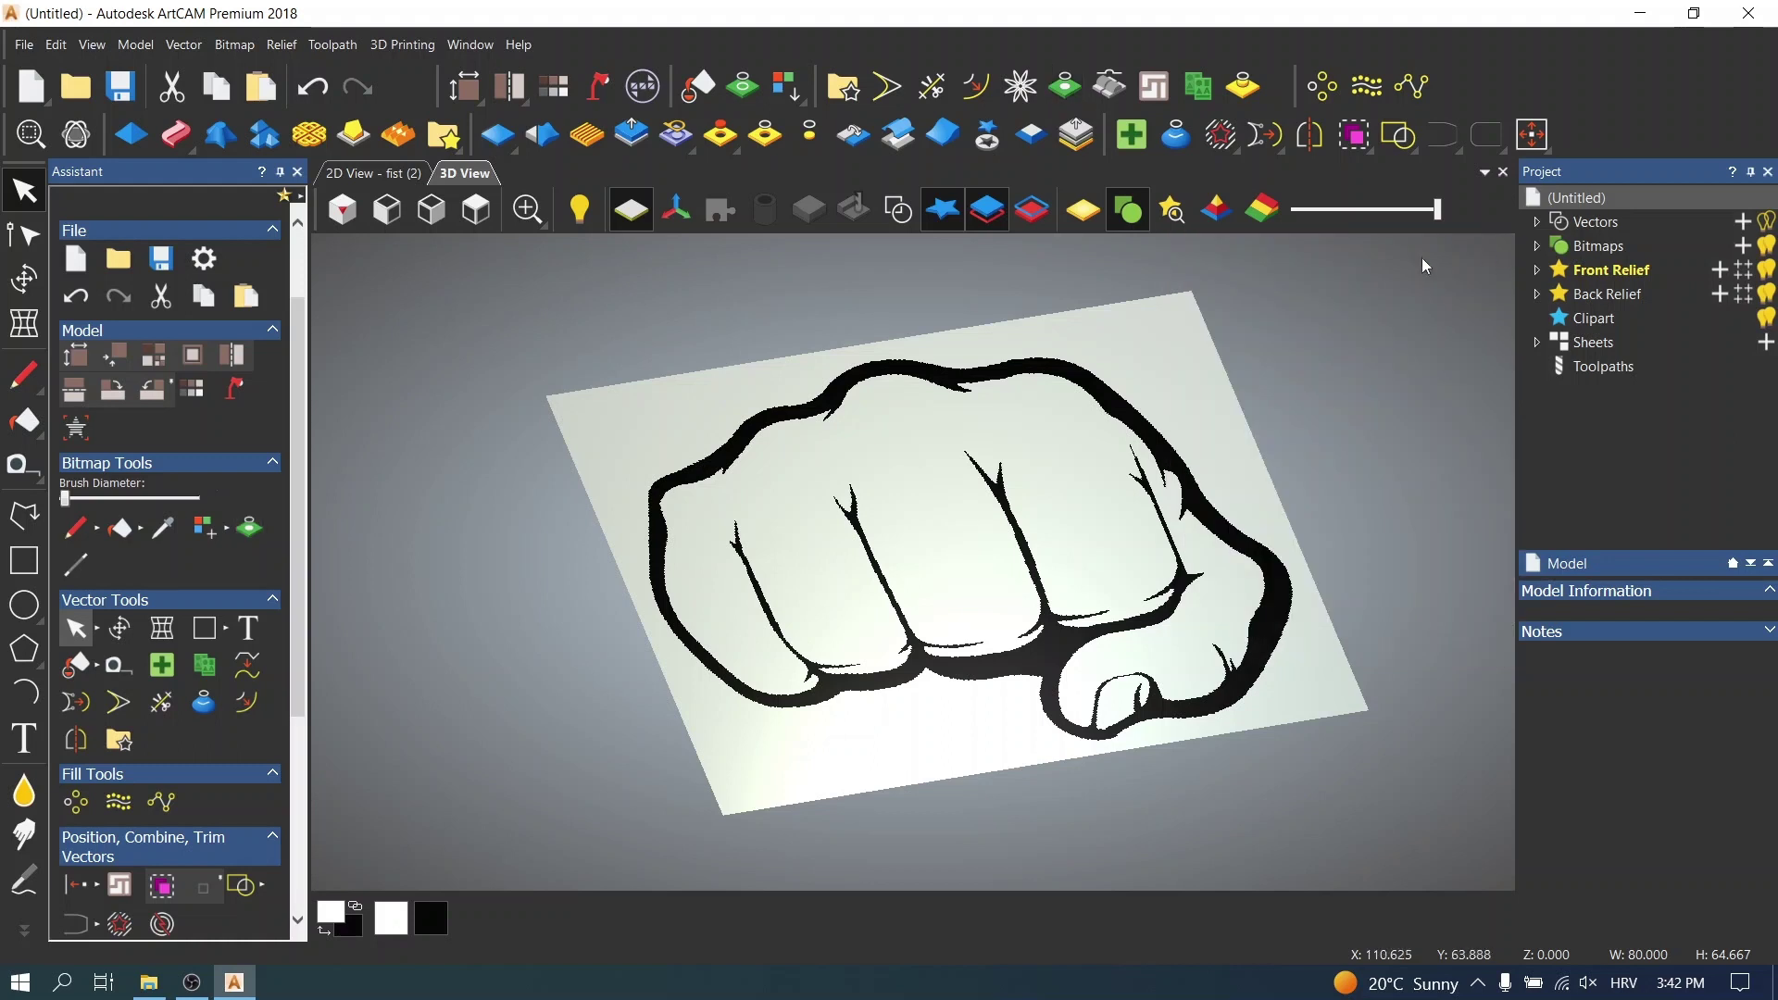
- Show the traced vectors, switch to the 2D view, and box-select all the fist vectors
left_click(909, 209)
left_click_drag(930, 324, 881, 458)
scroll(1139, 539, "down", 2)
scroll(1144, 547, "up", 1)
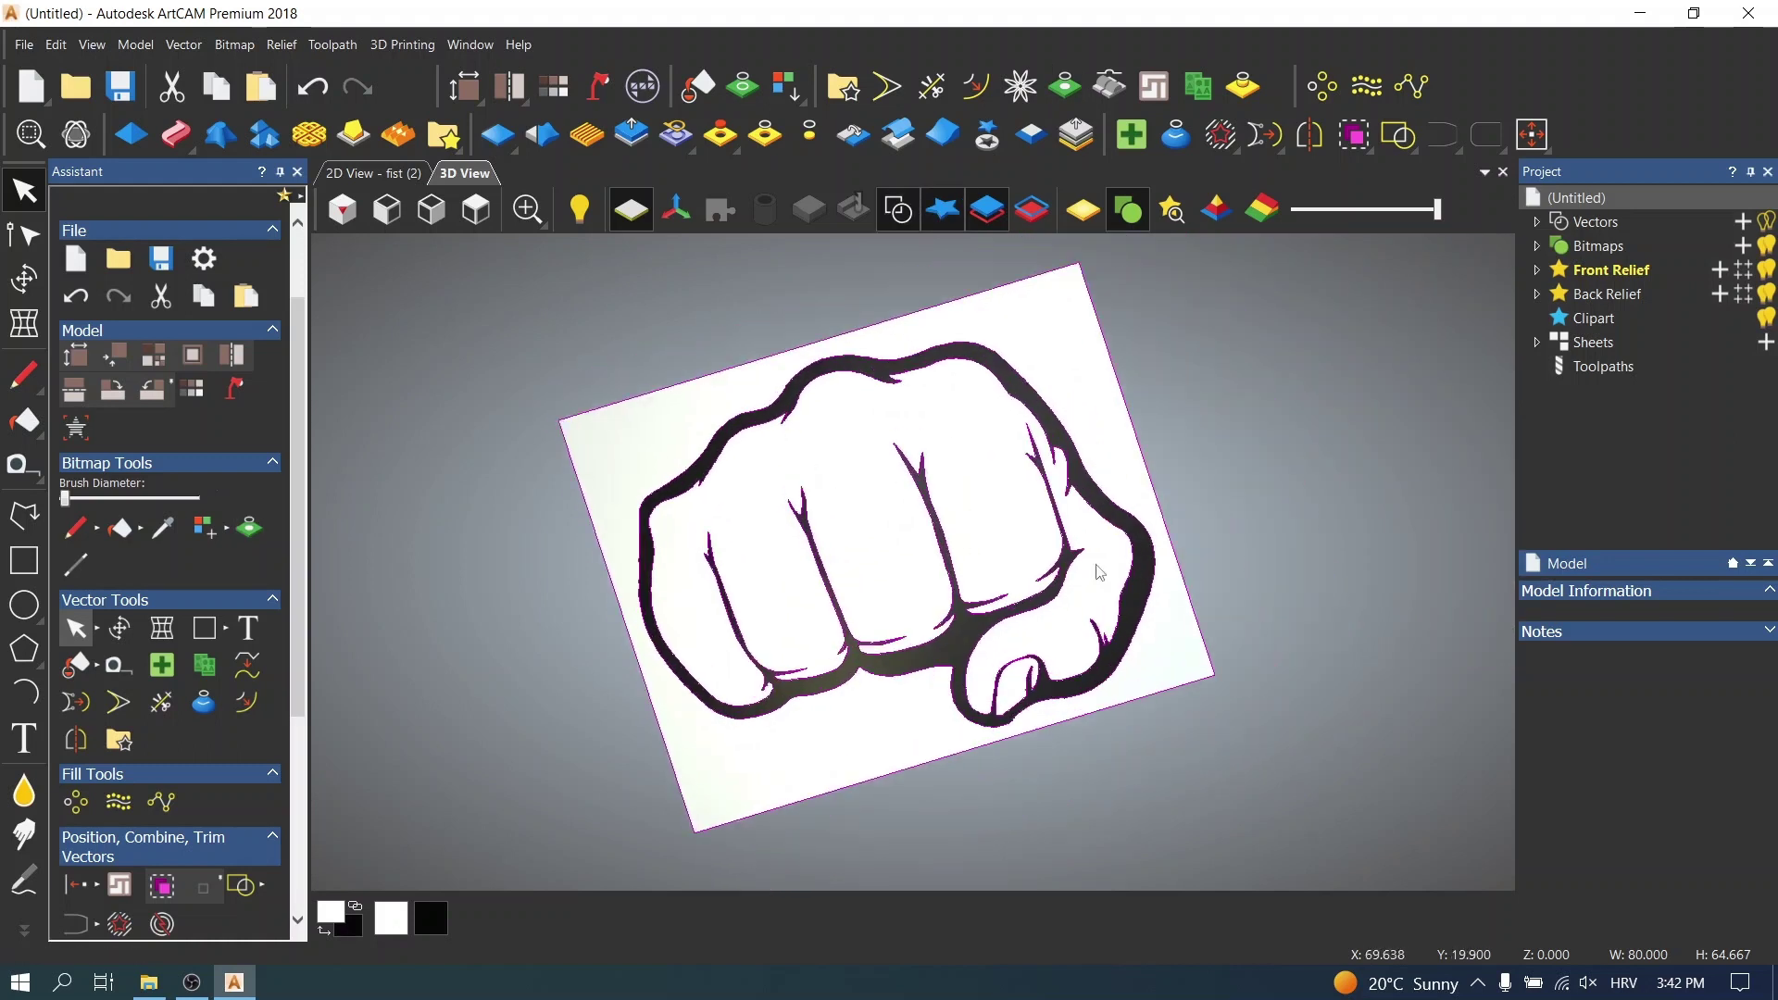
left_click(400, 174)
scroll(898, 405, "up", 3)
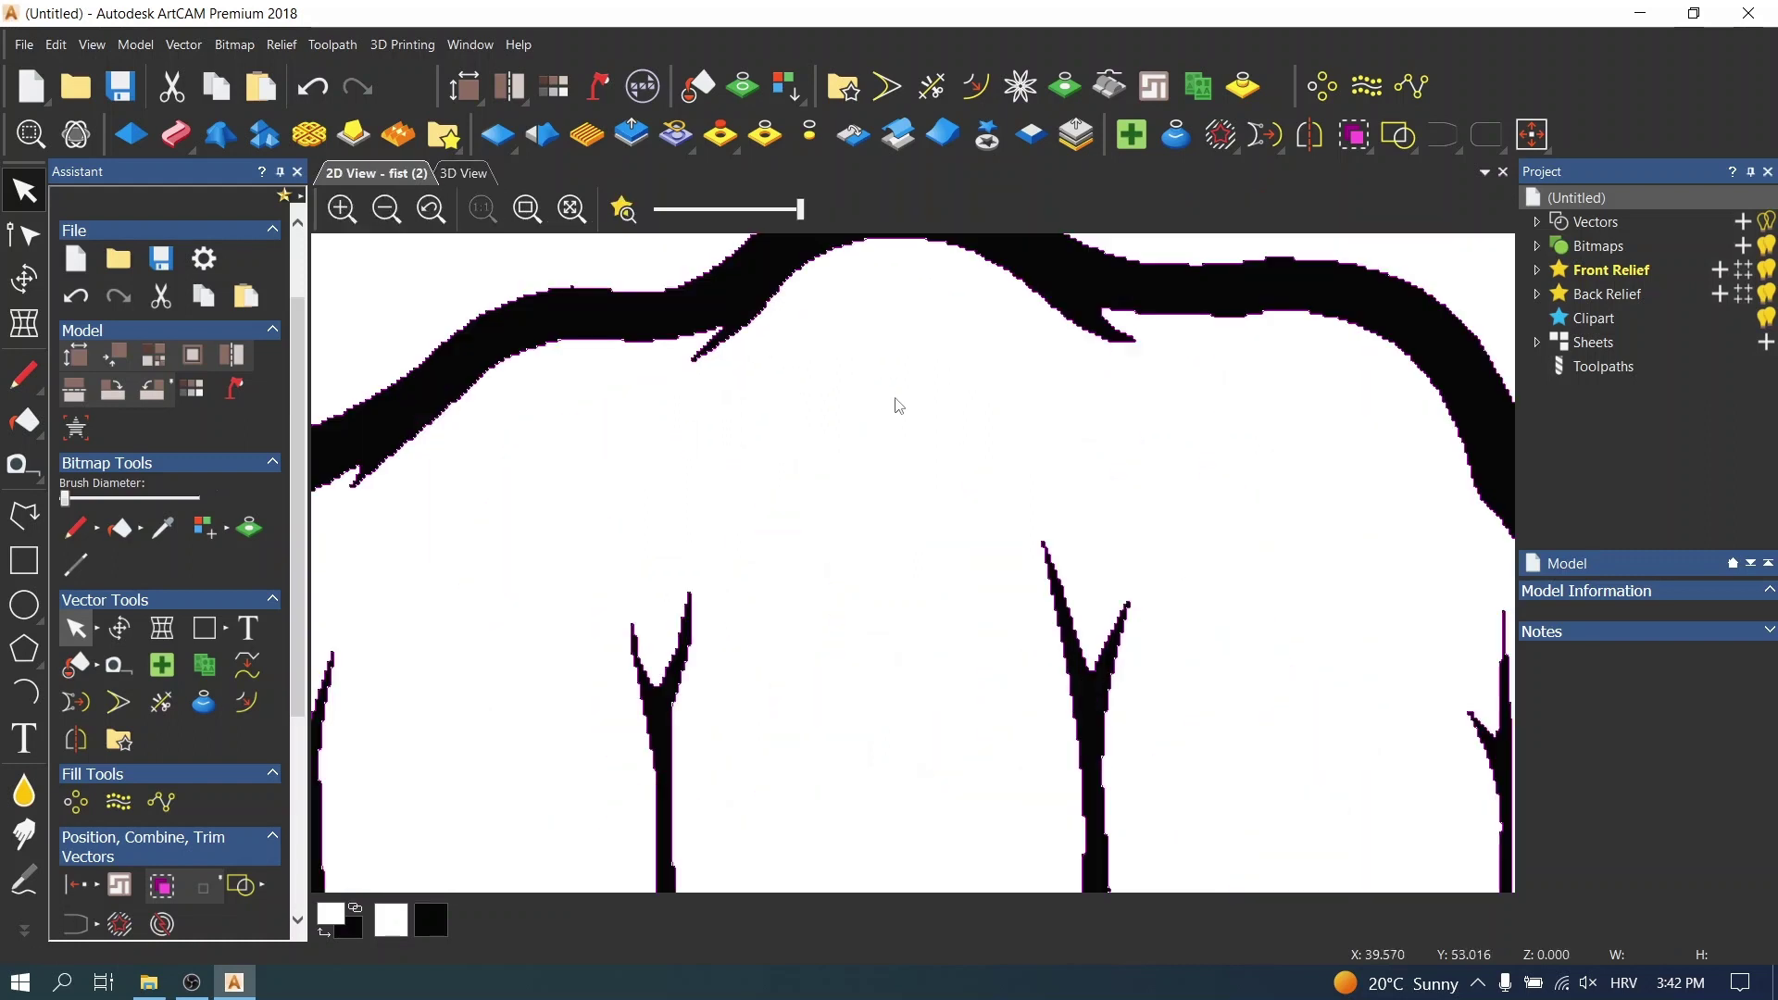
scroll(781, 464, "down", 4)
scroll(743, 332, "up", 1)
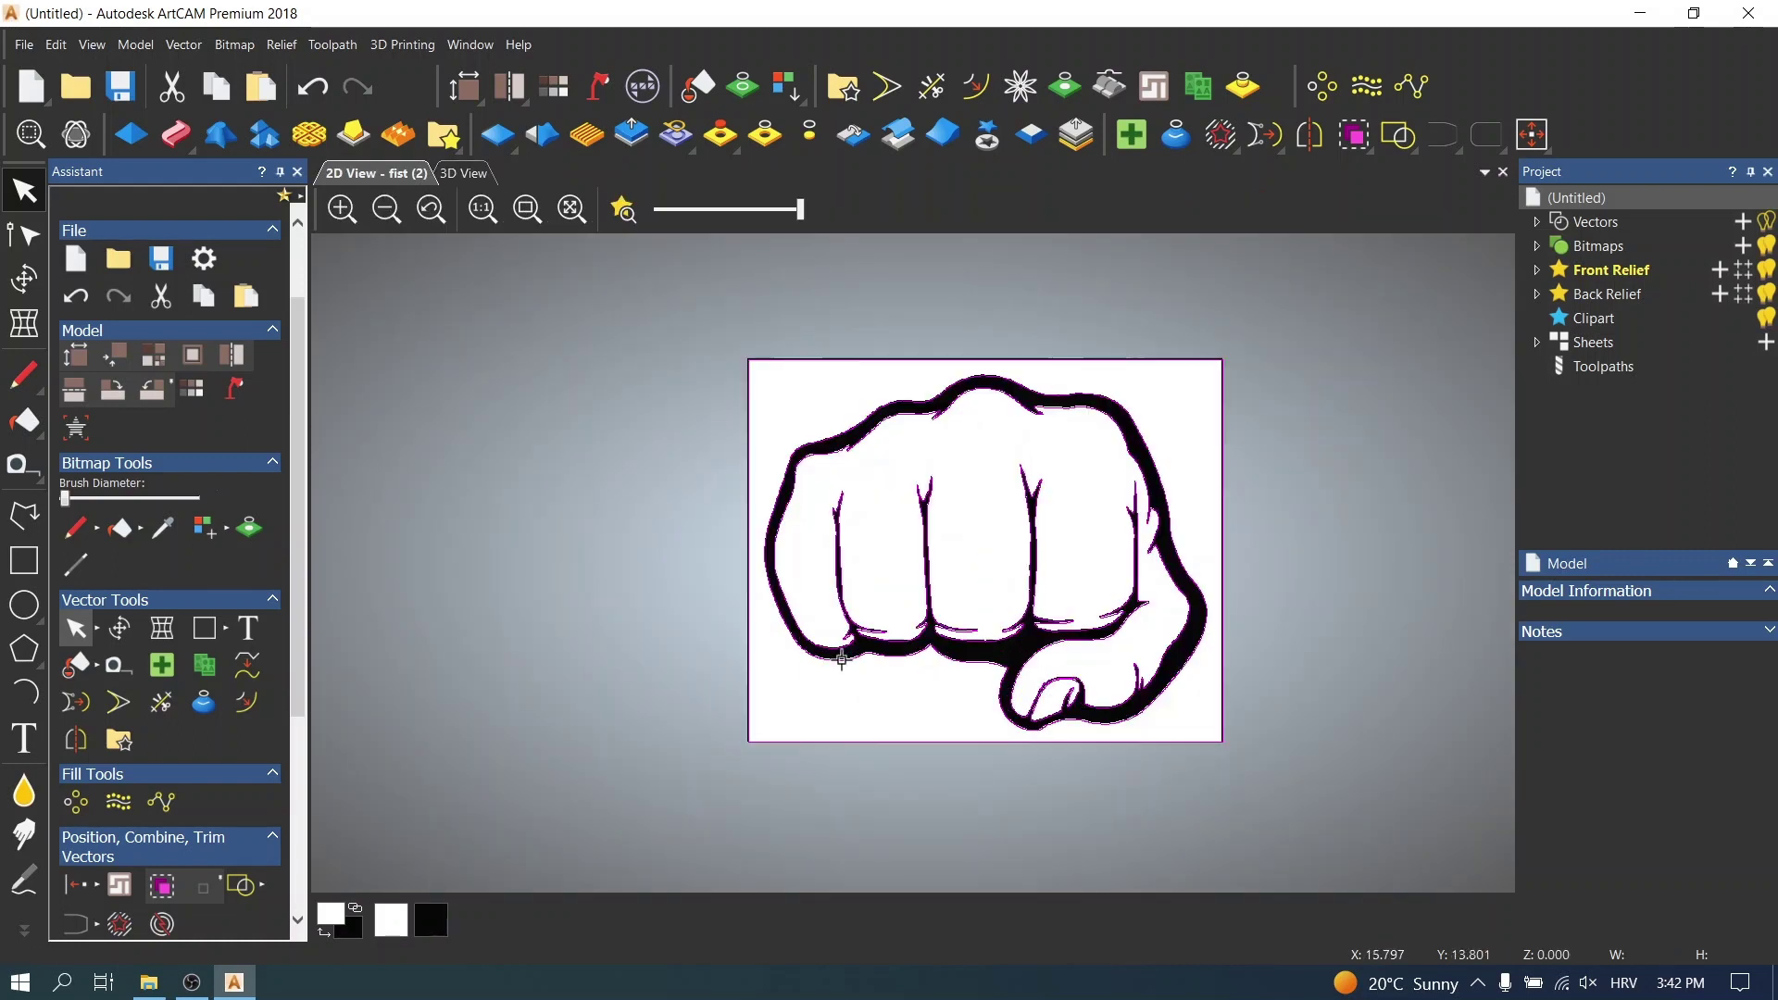
left_click_drag(745, 324, 1214, 735)
scroll(1131, 685, "up", 2)
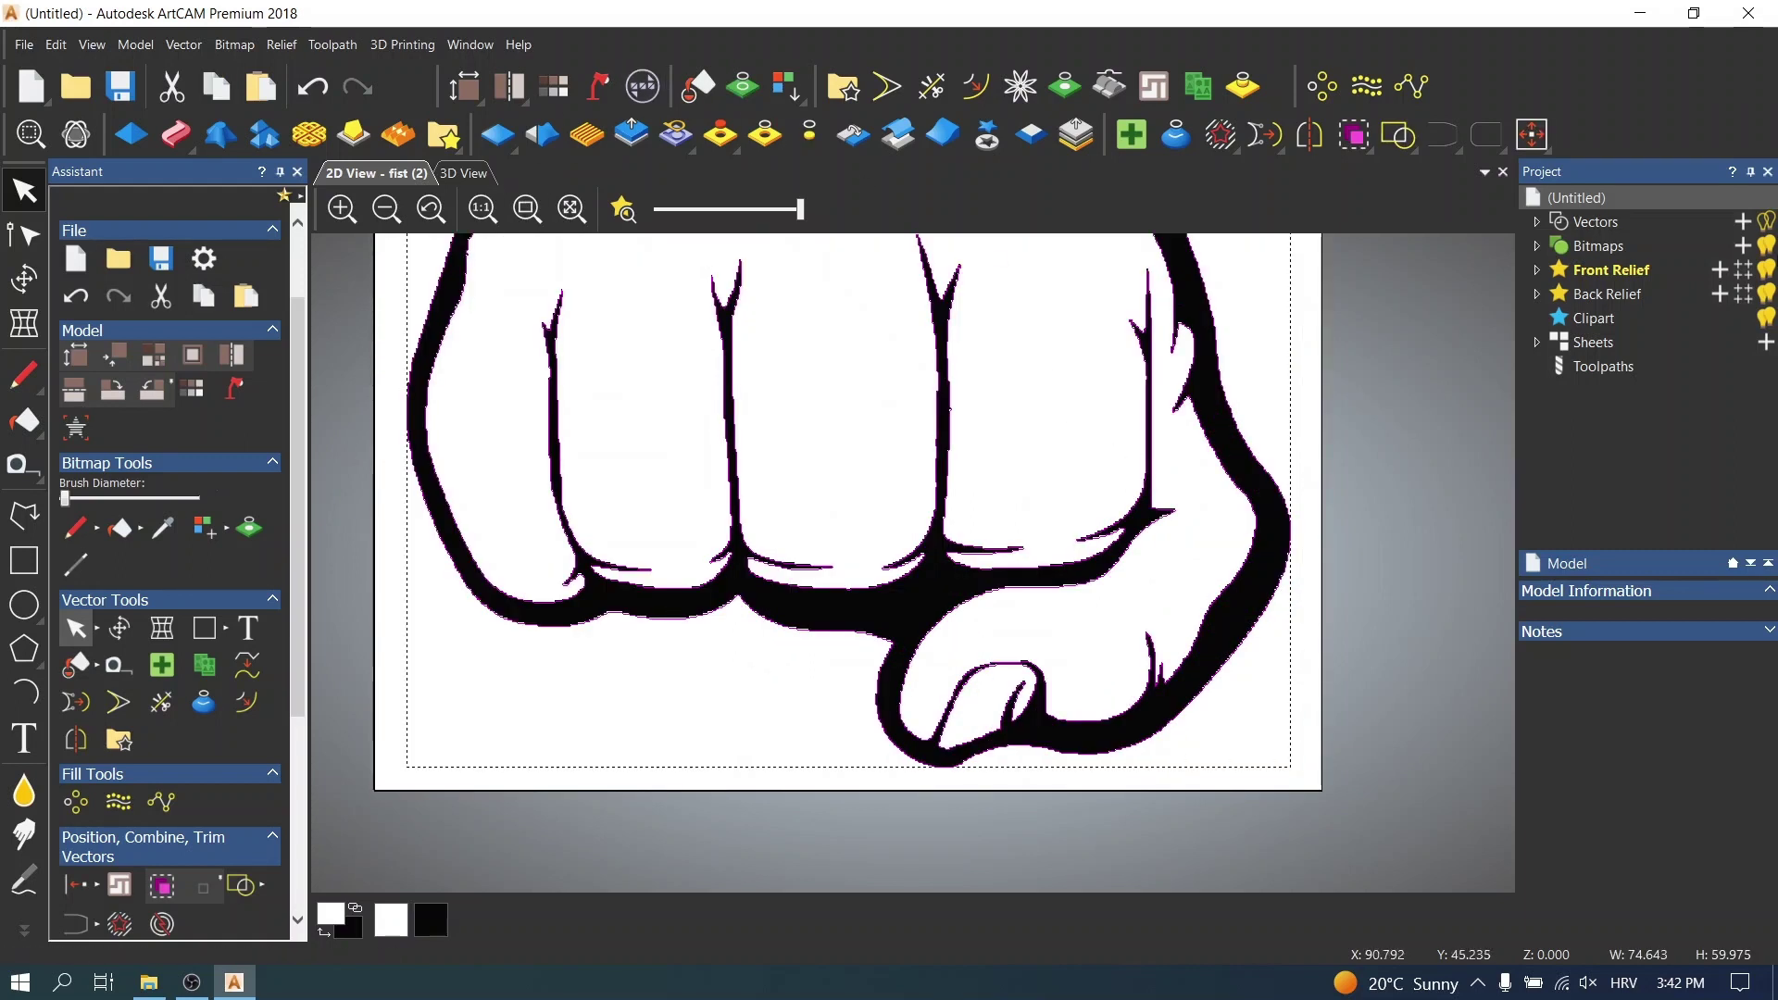
- Add a blank bitmap layer in Bitmaps so only the fist outline vectors remain visible
left_click(1586, 246)
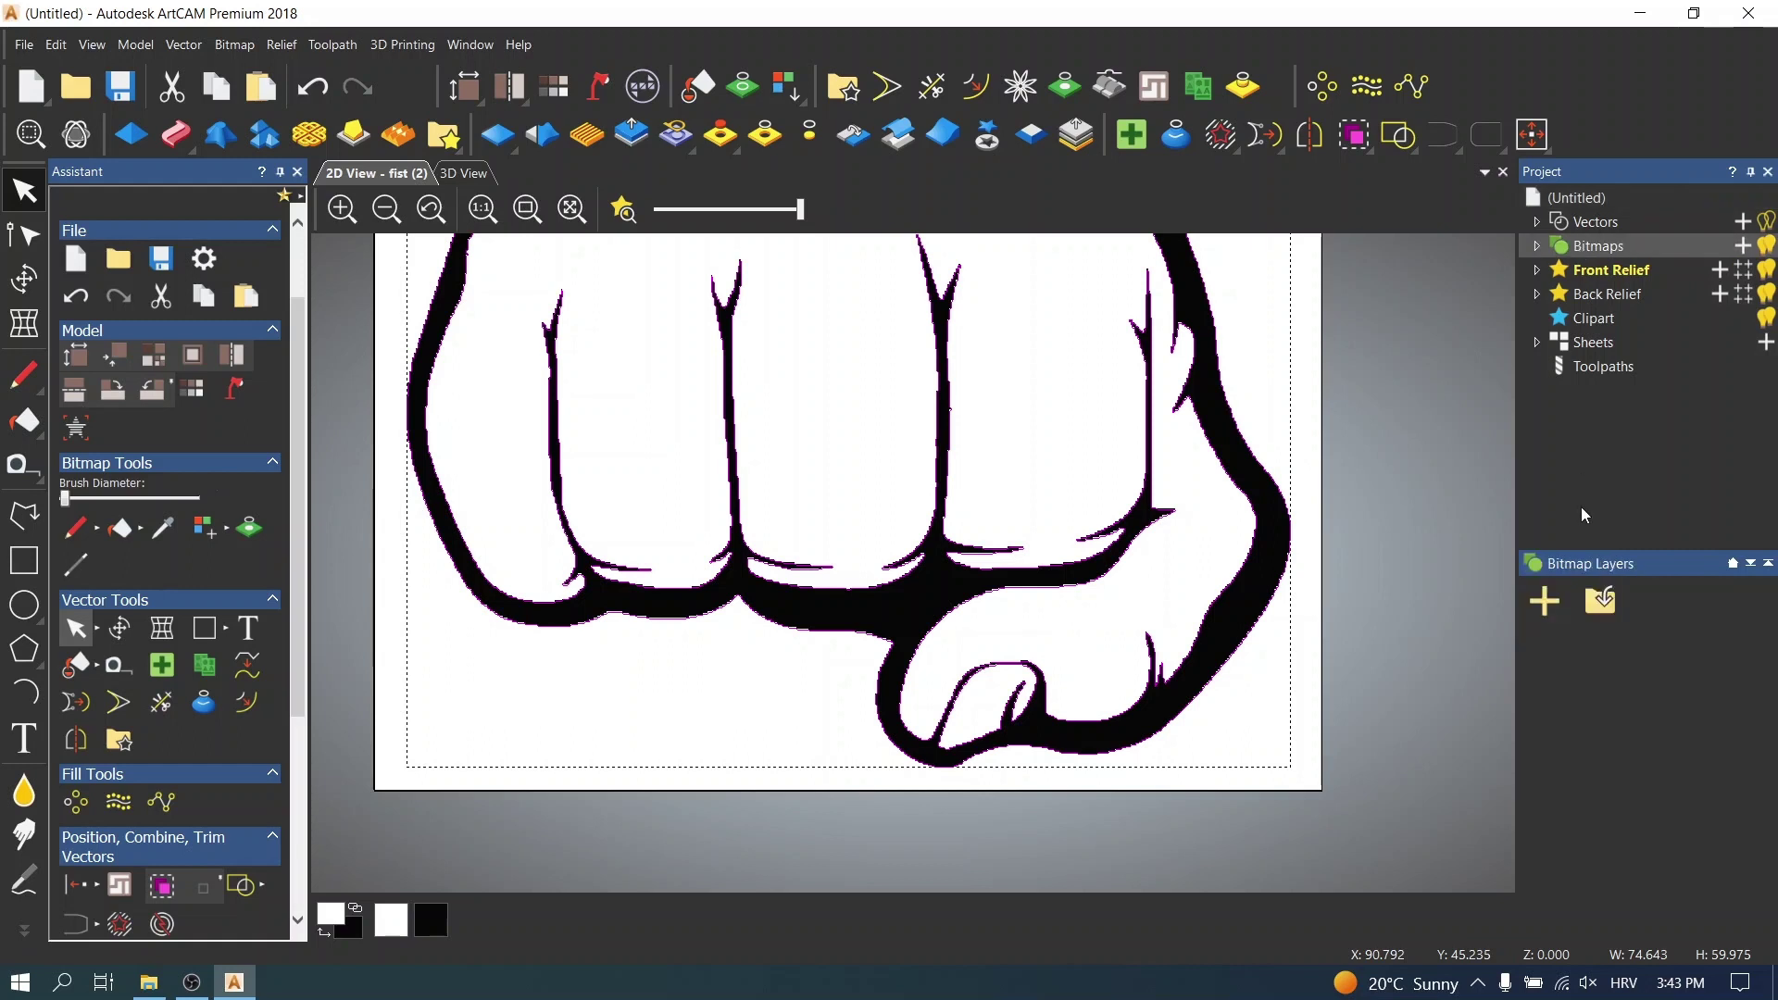
left_click(1553, 600)
left_click(1382, 447)
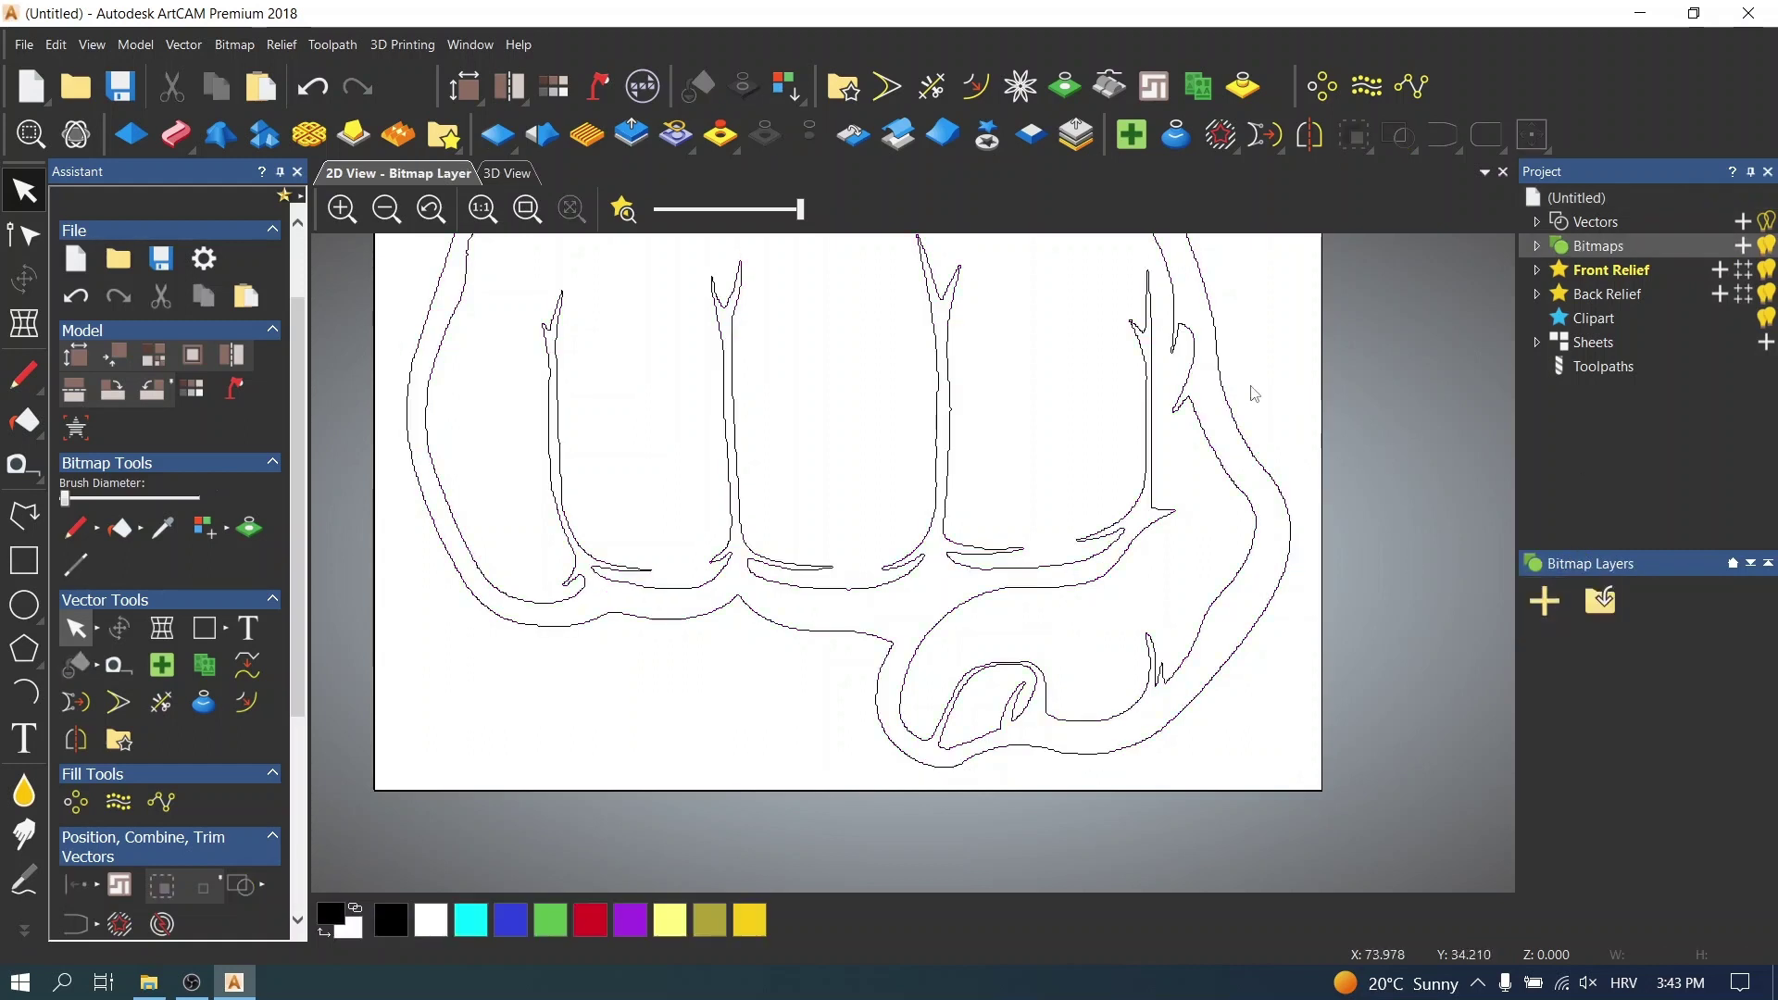
scroll(1207, 394, "down", 1)
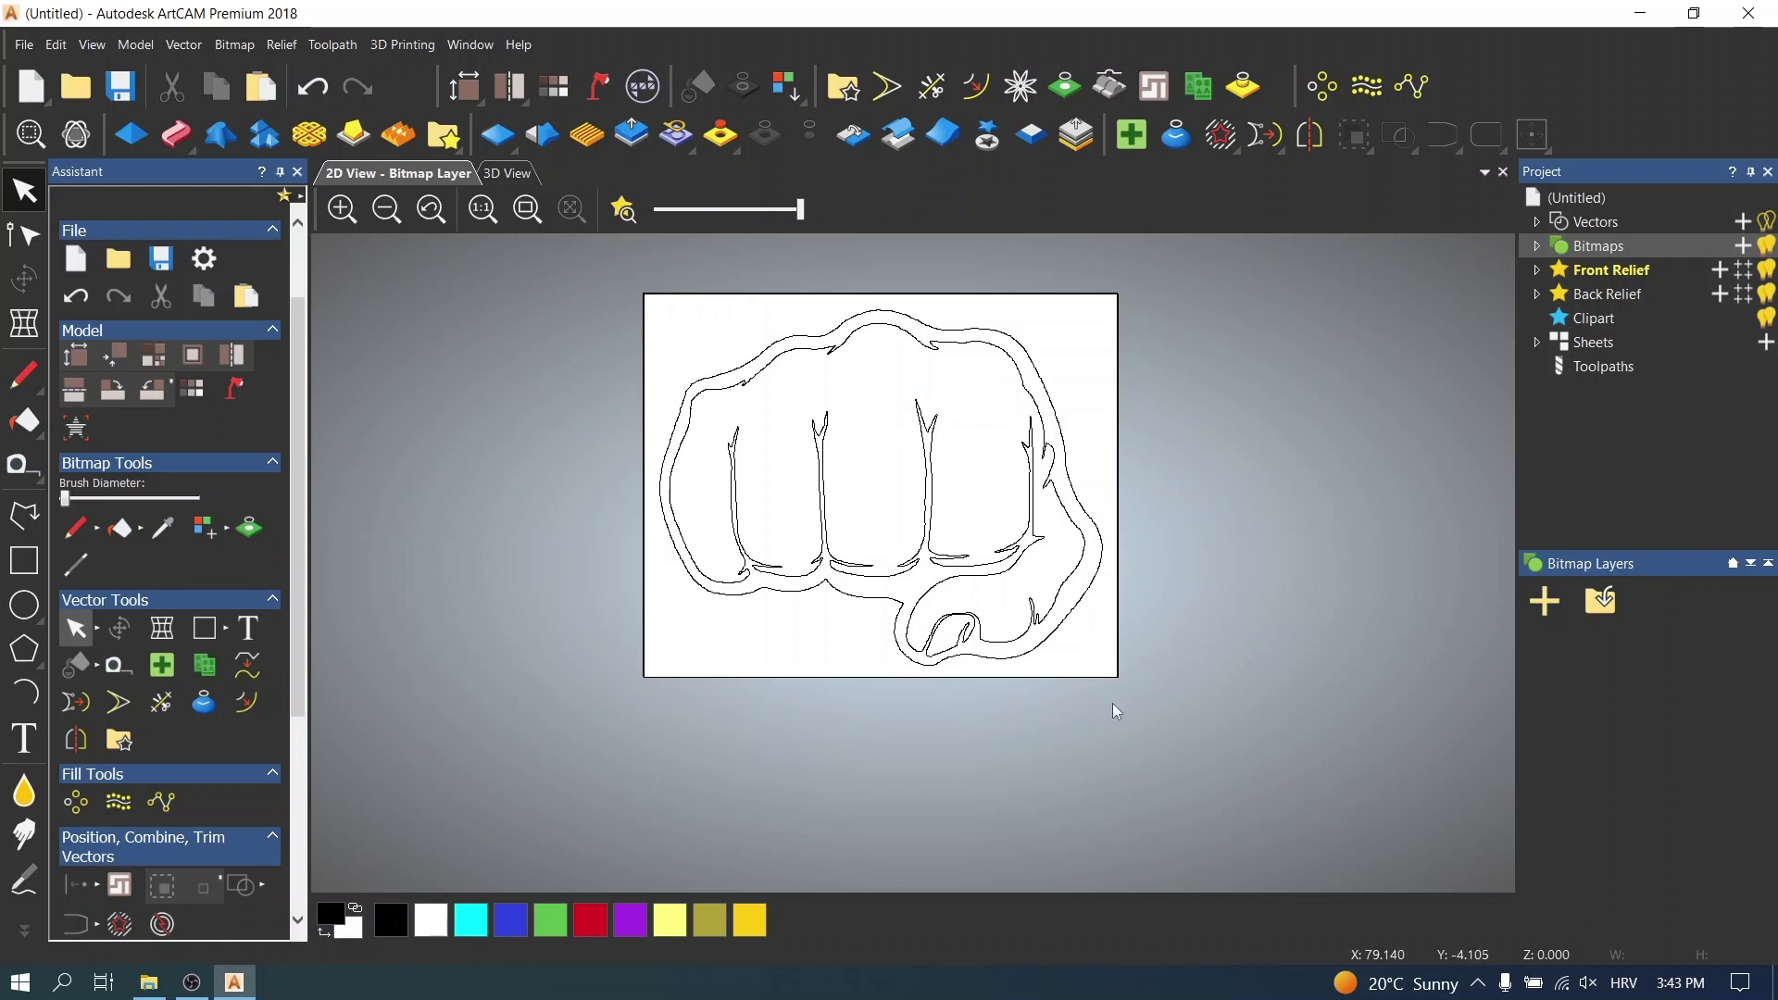
scroll(1062, 451, "up", 2)
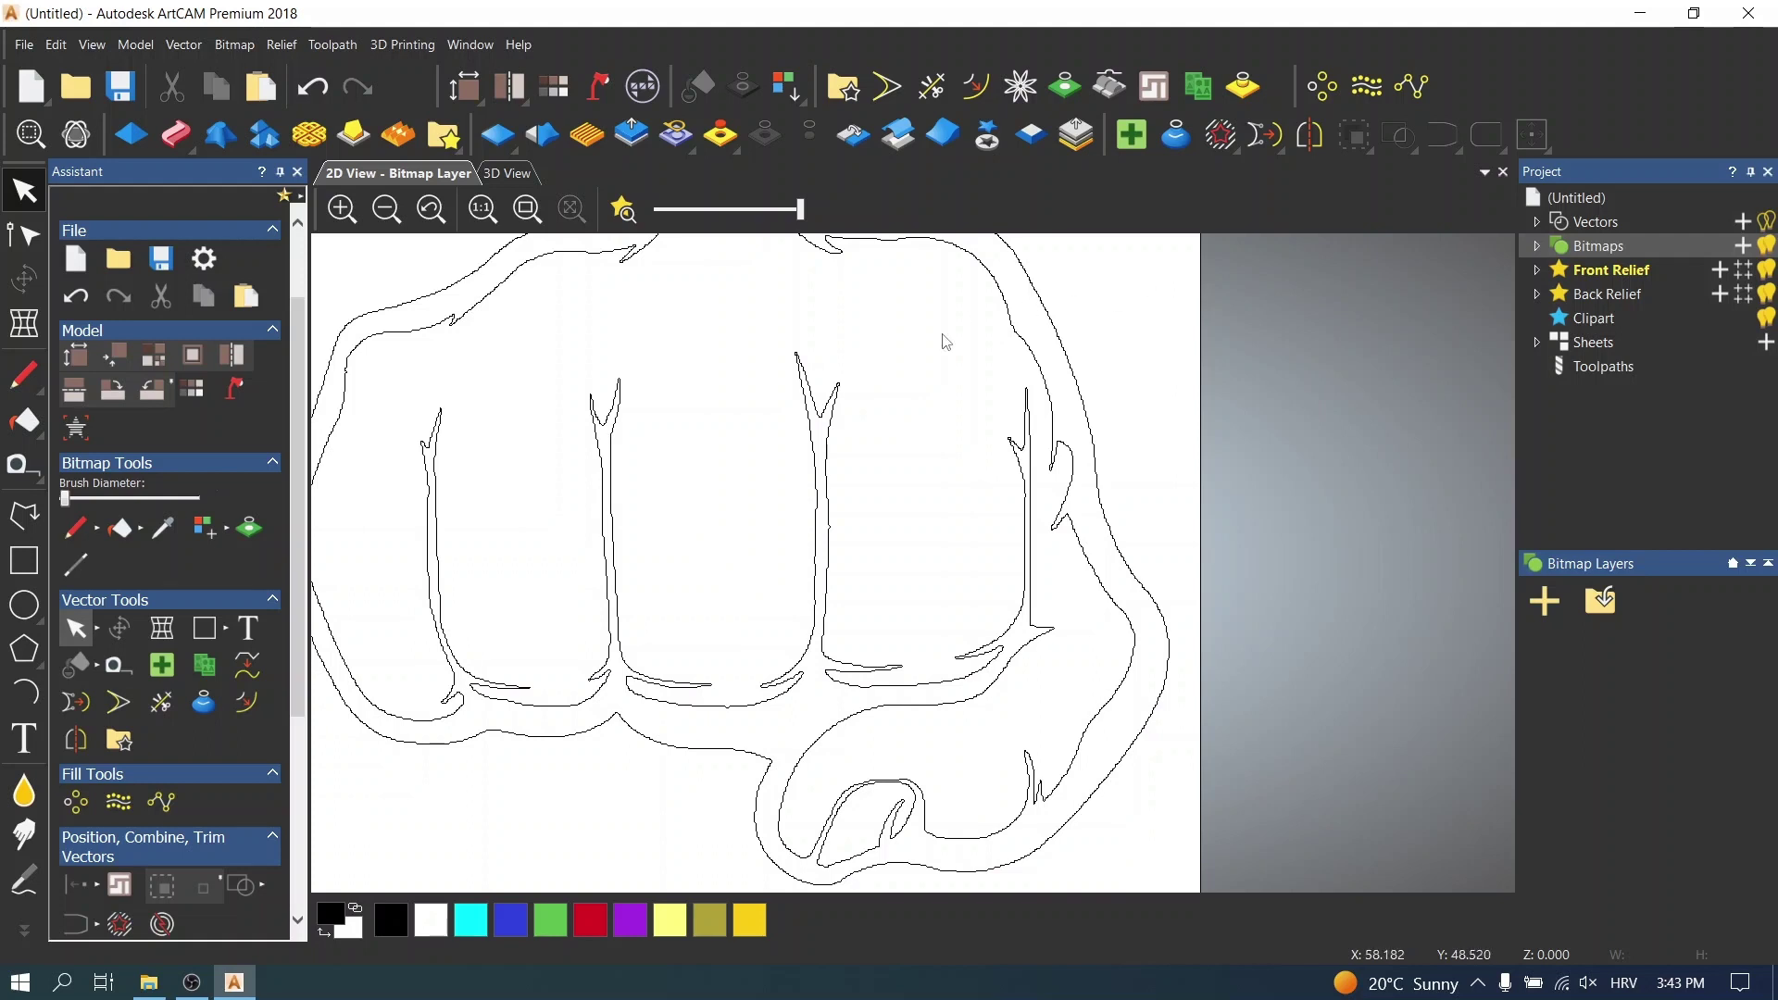
scroll(857, 345, "down", 2)
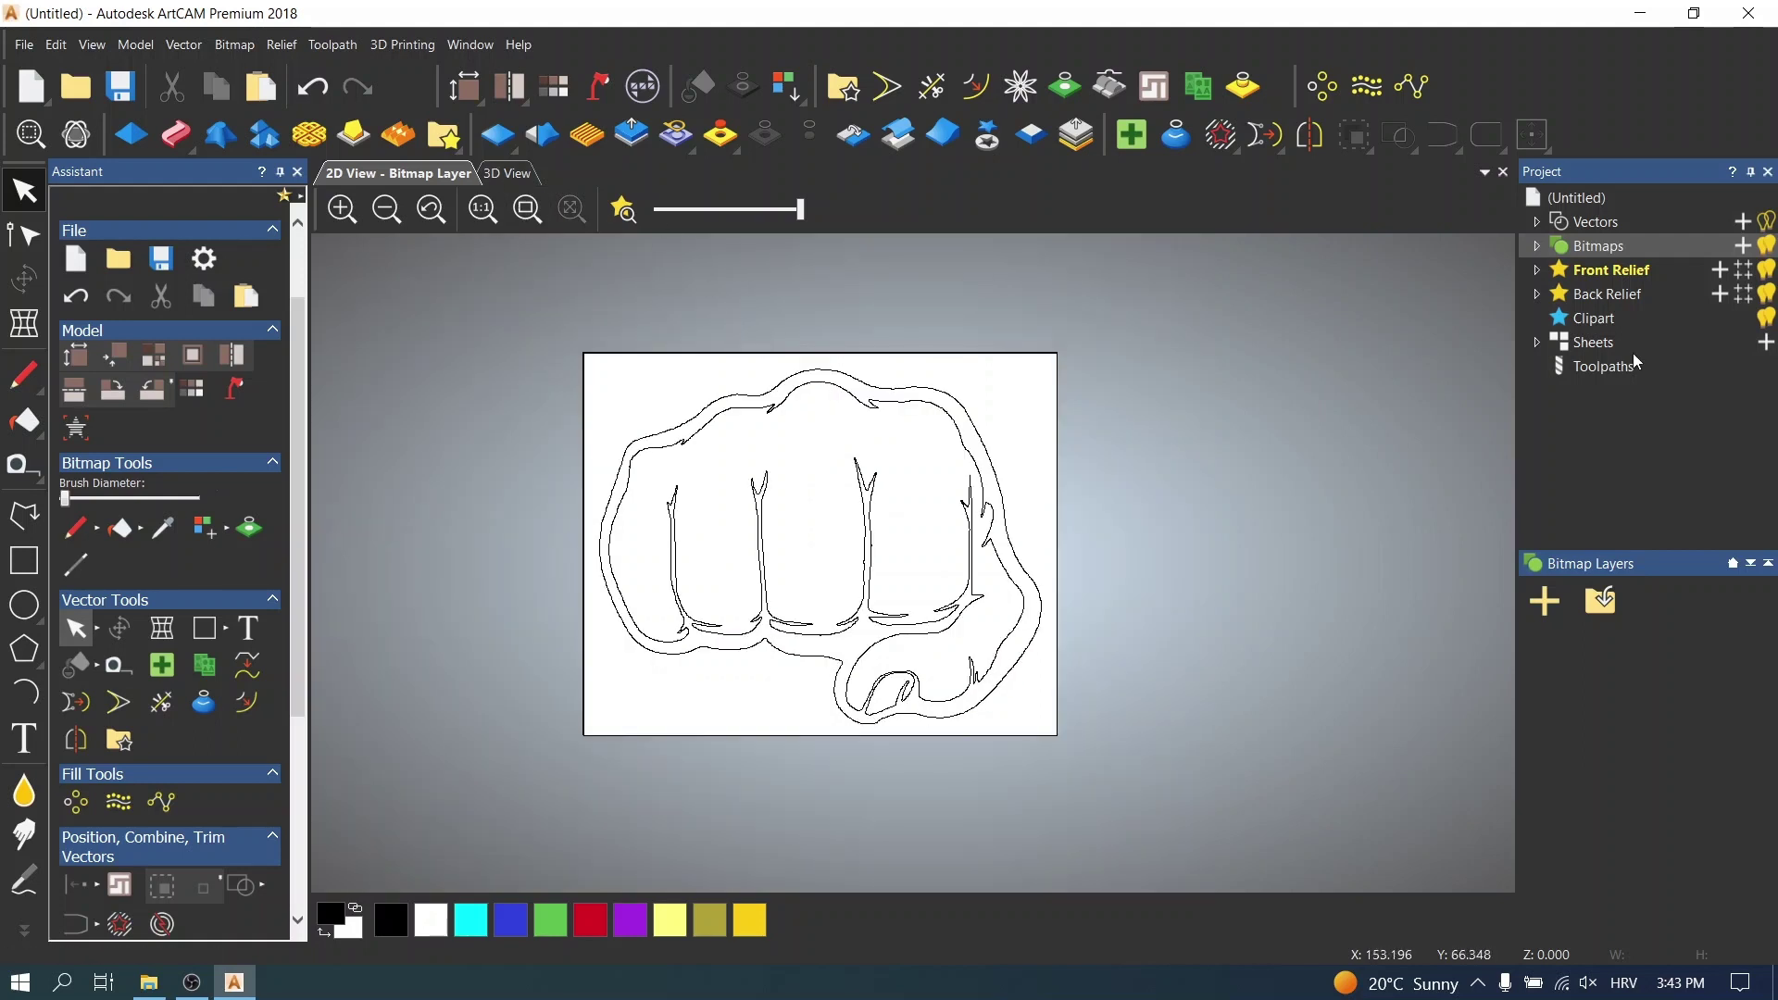
- Rename the Front Relief's Relief Layer to 'outline'
left_click(1538, 271)
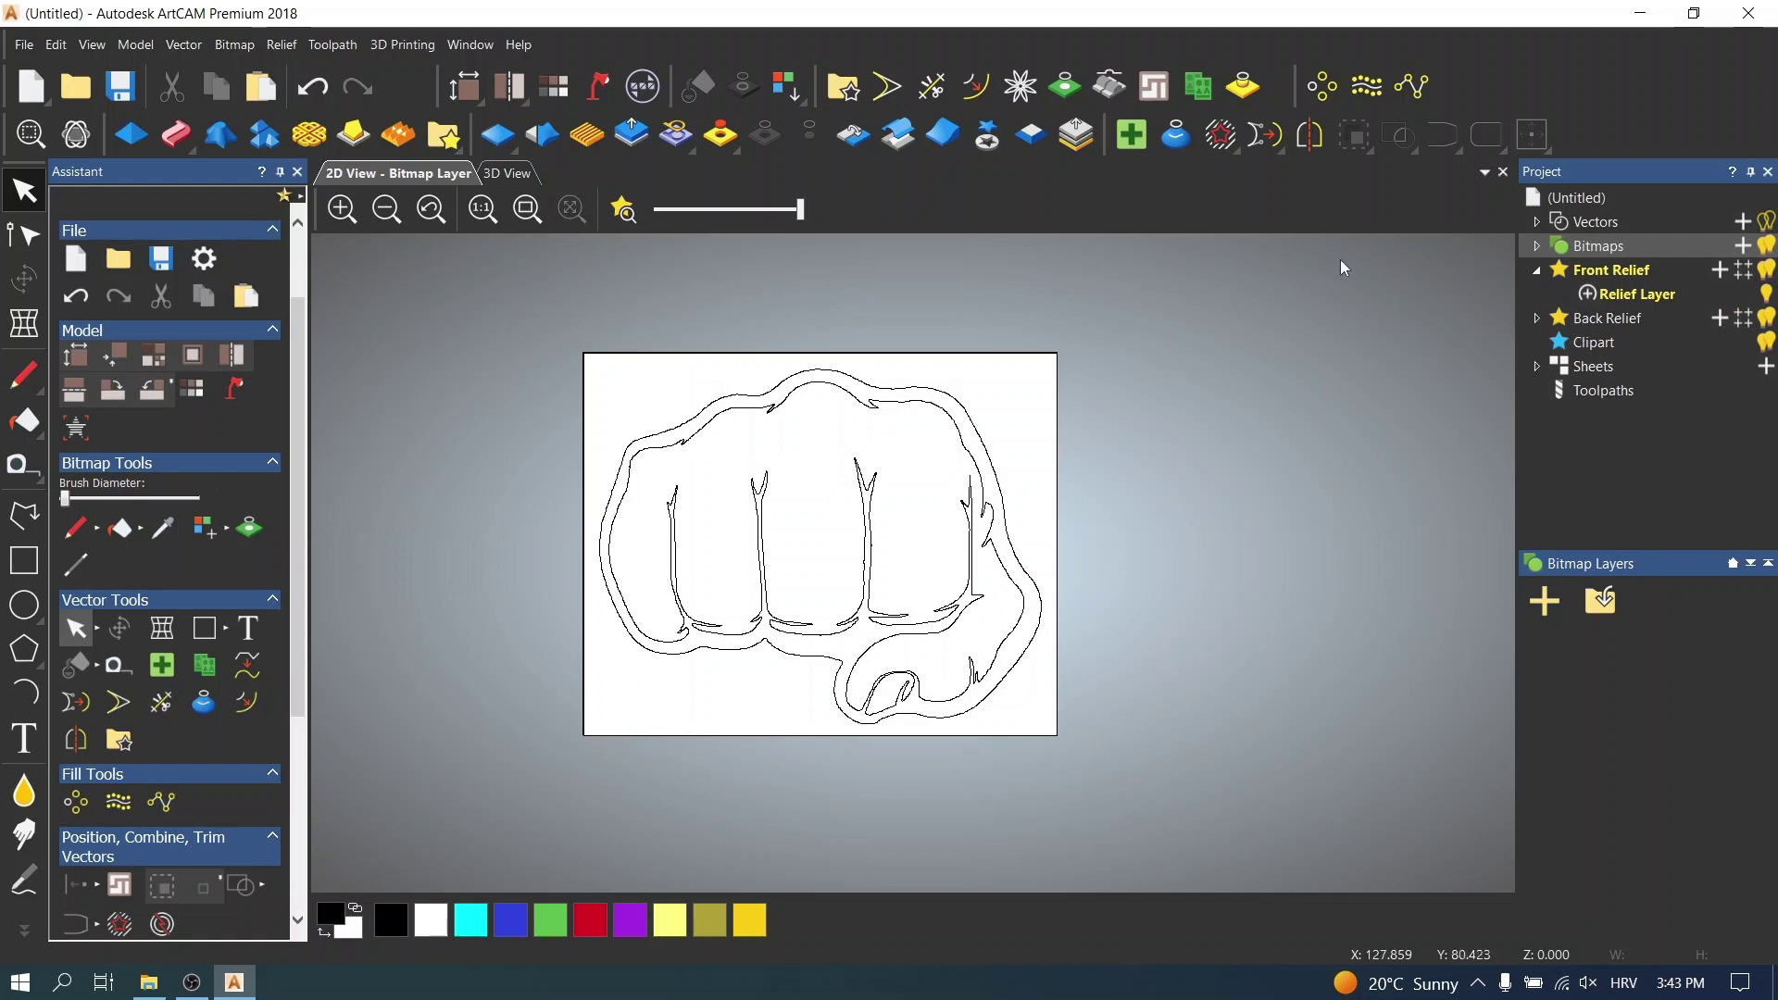
left_click(1613, 305)
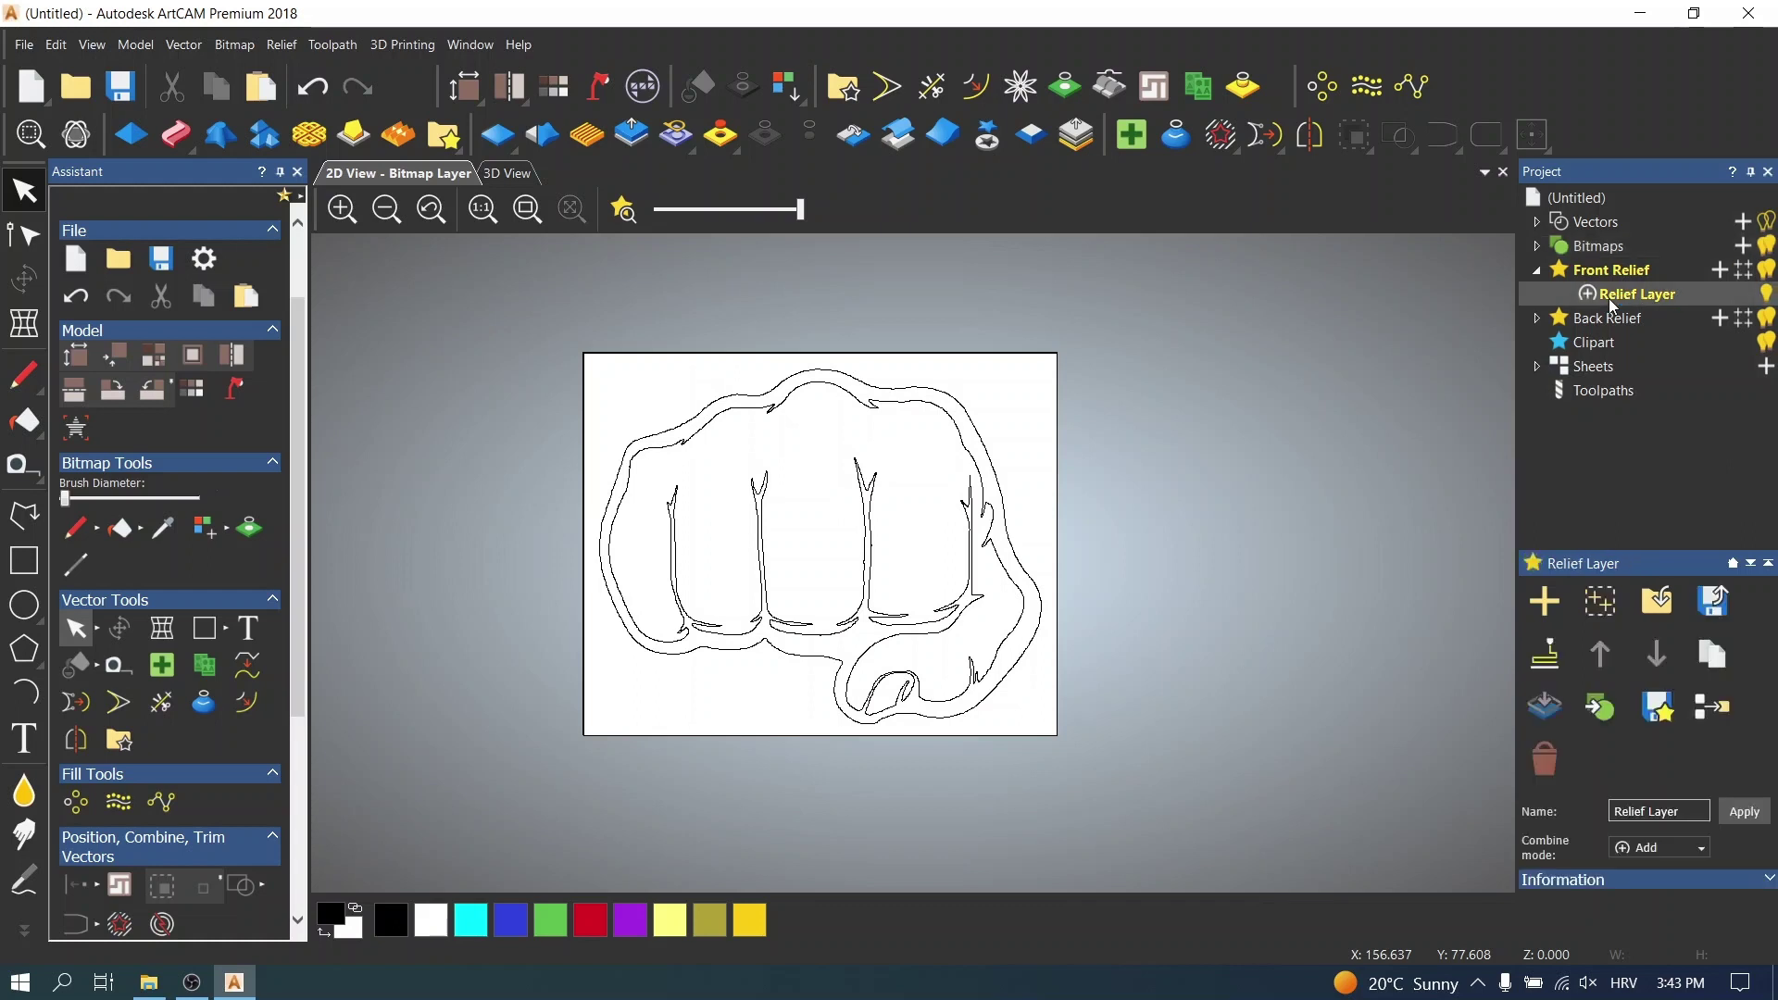
left_click(1614, 299)
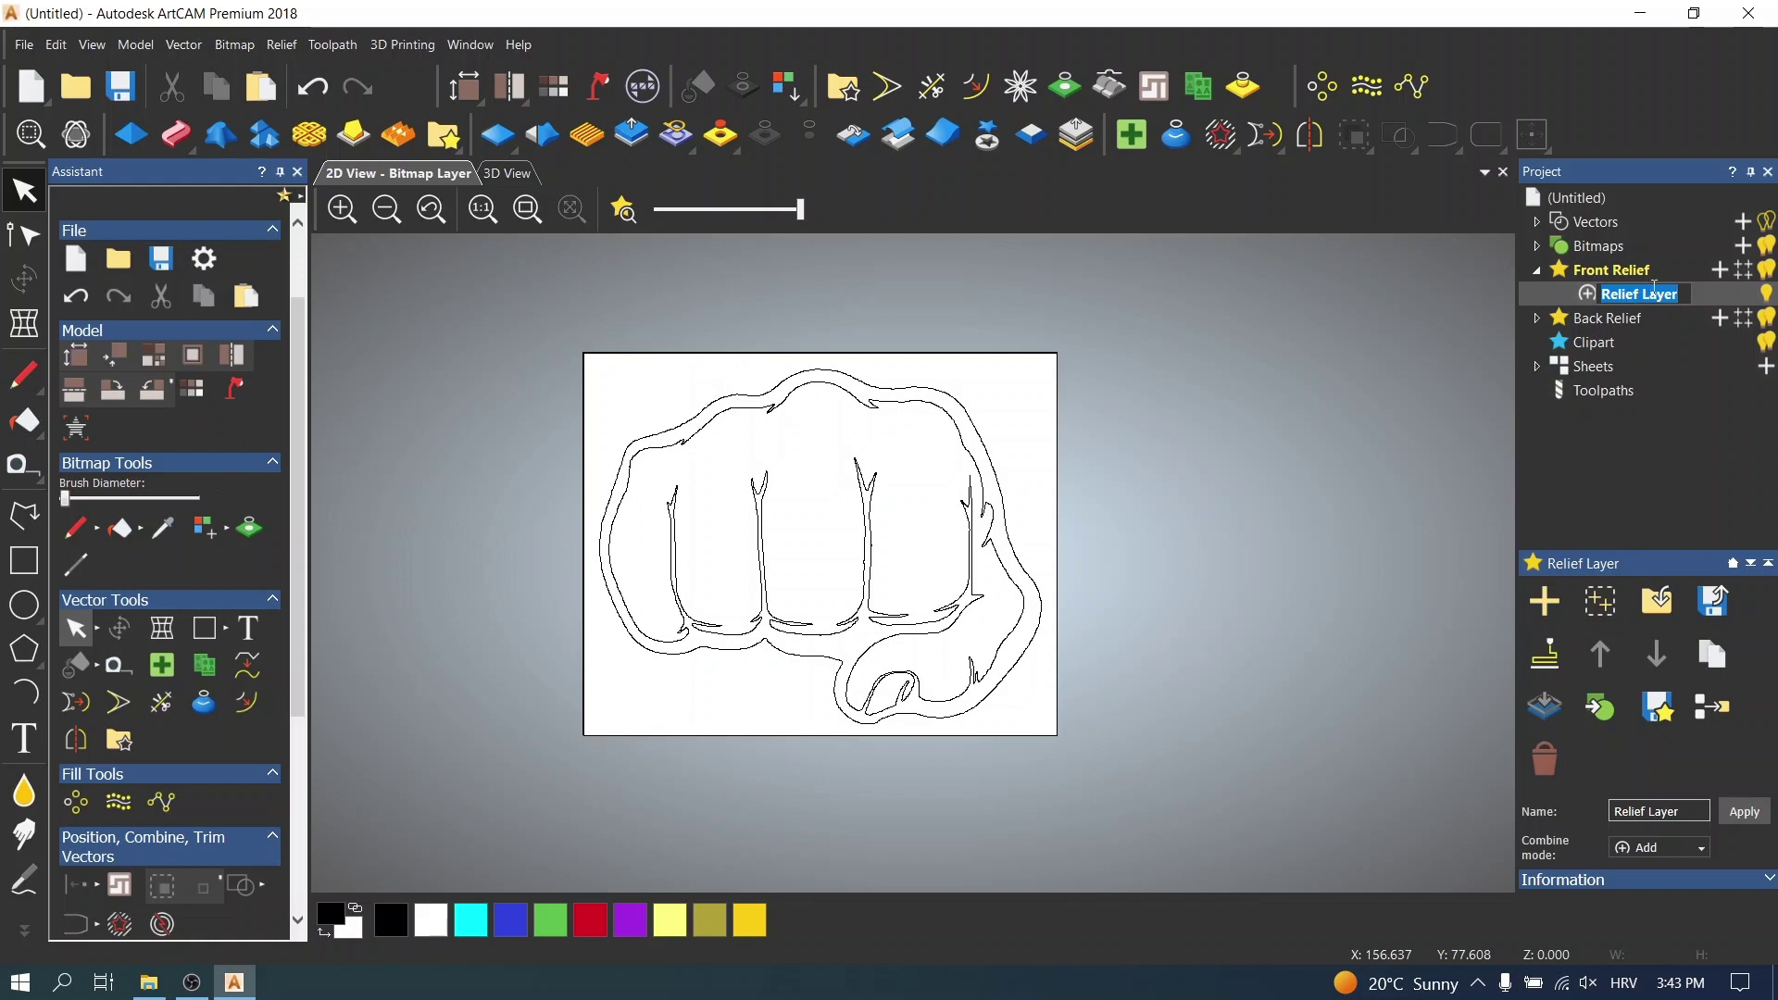
type("outline")
key("Return")
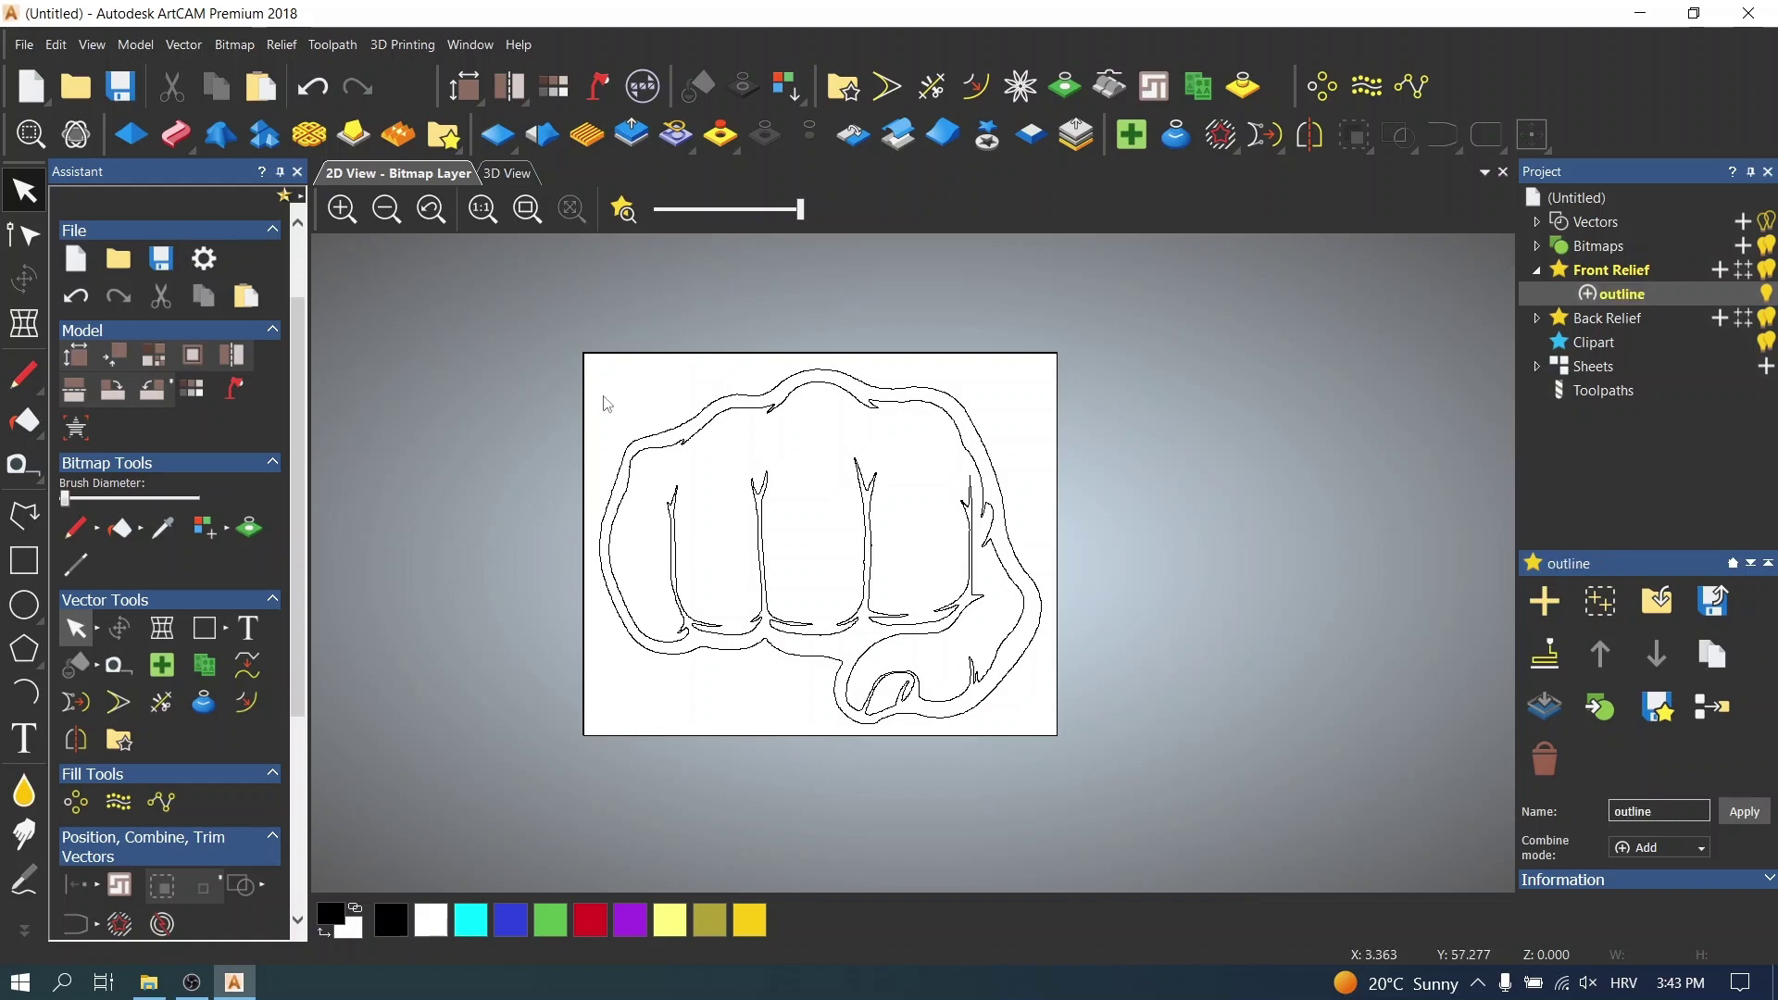
- Select the inner fist vectors plus the outer offset outline for shape editing
left_click_drag(573, 369, 1054, 734)
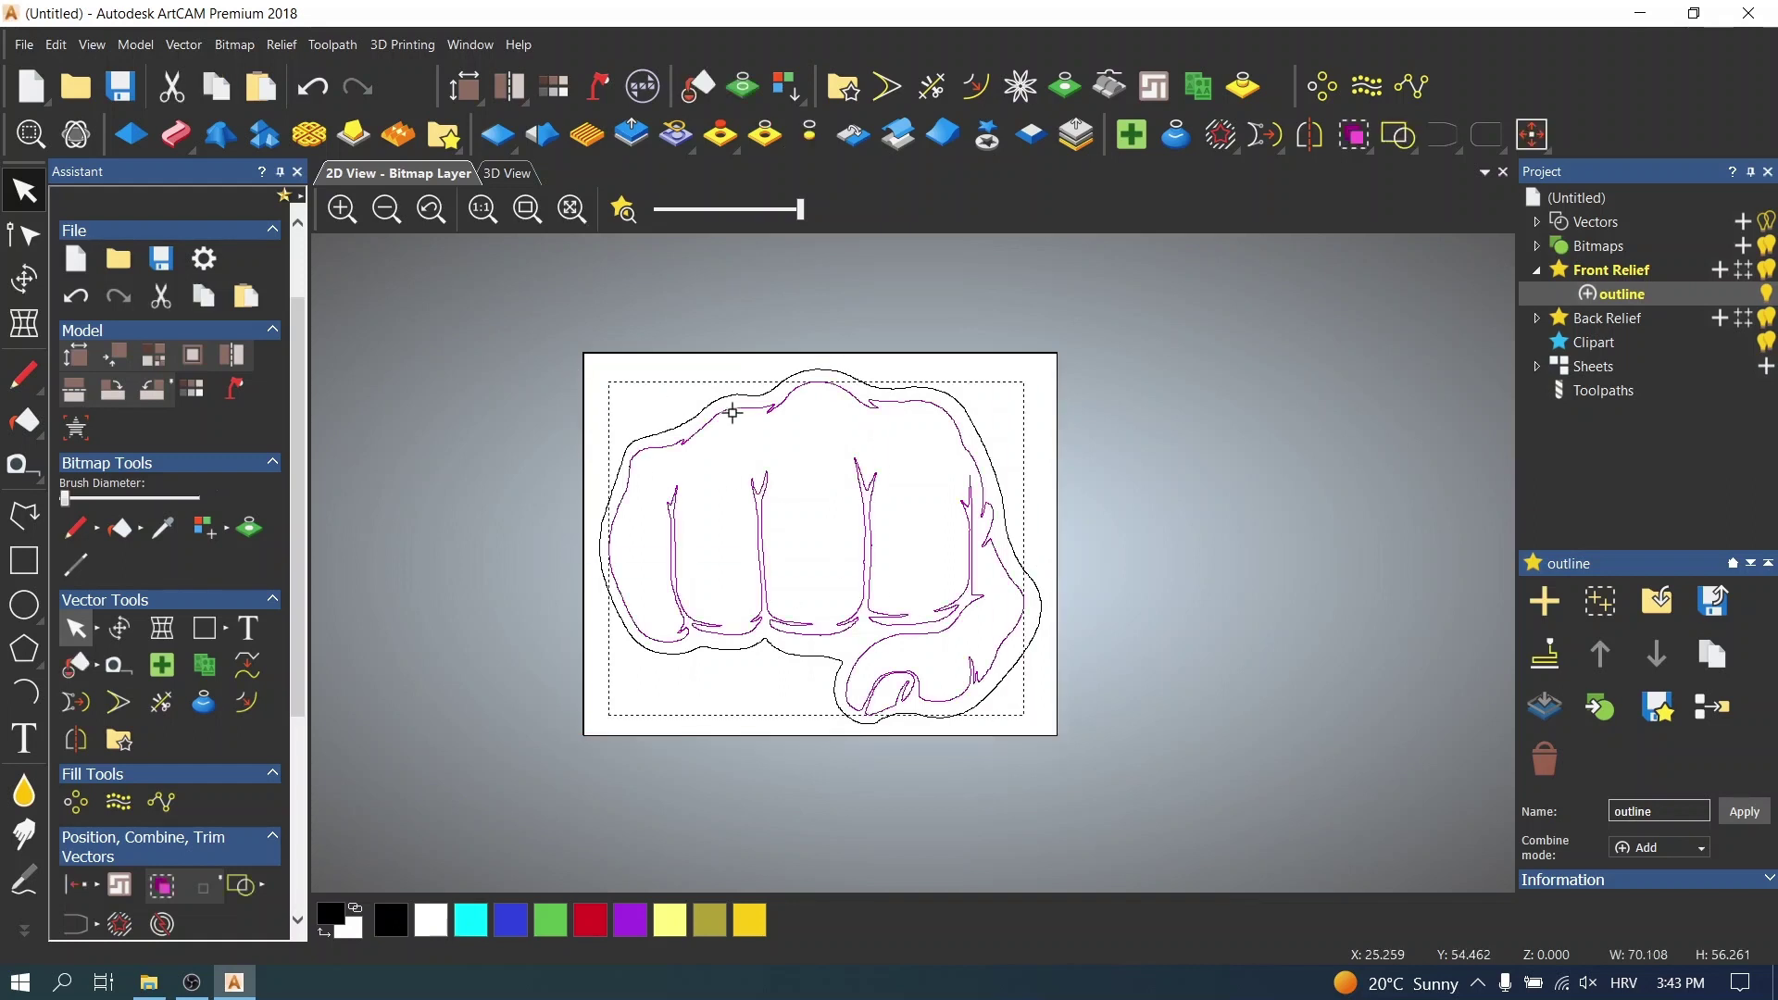
left_click(778, 386, "shift")
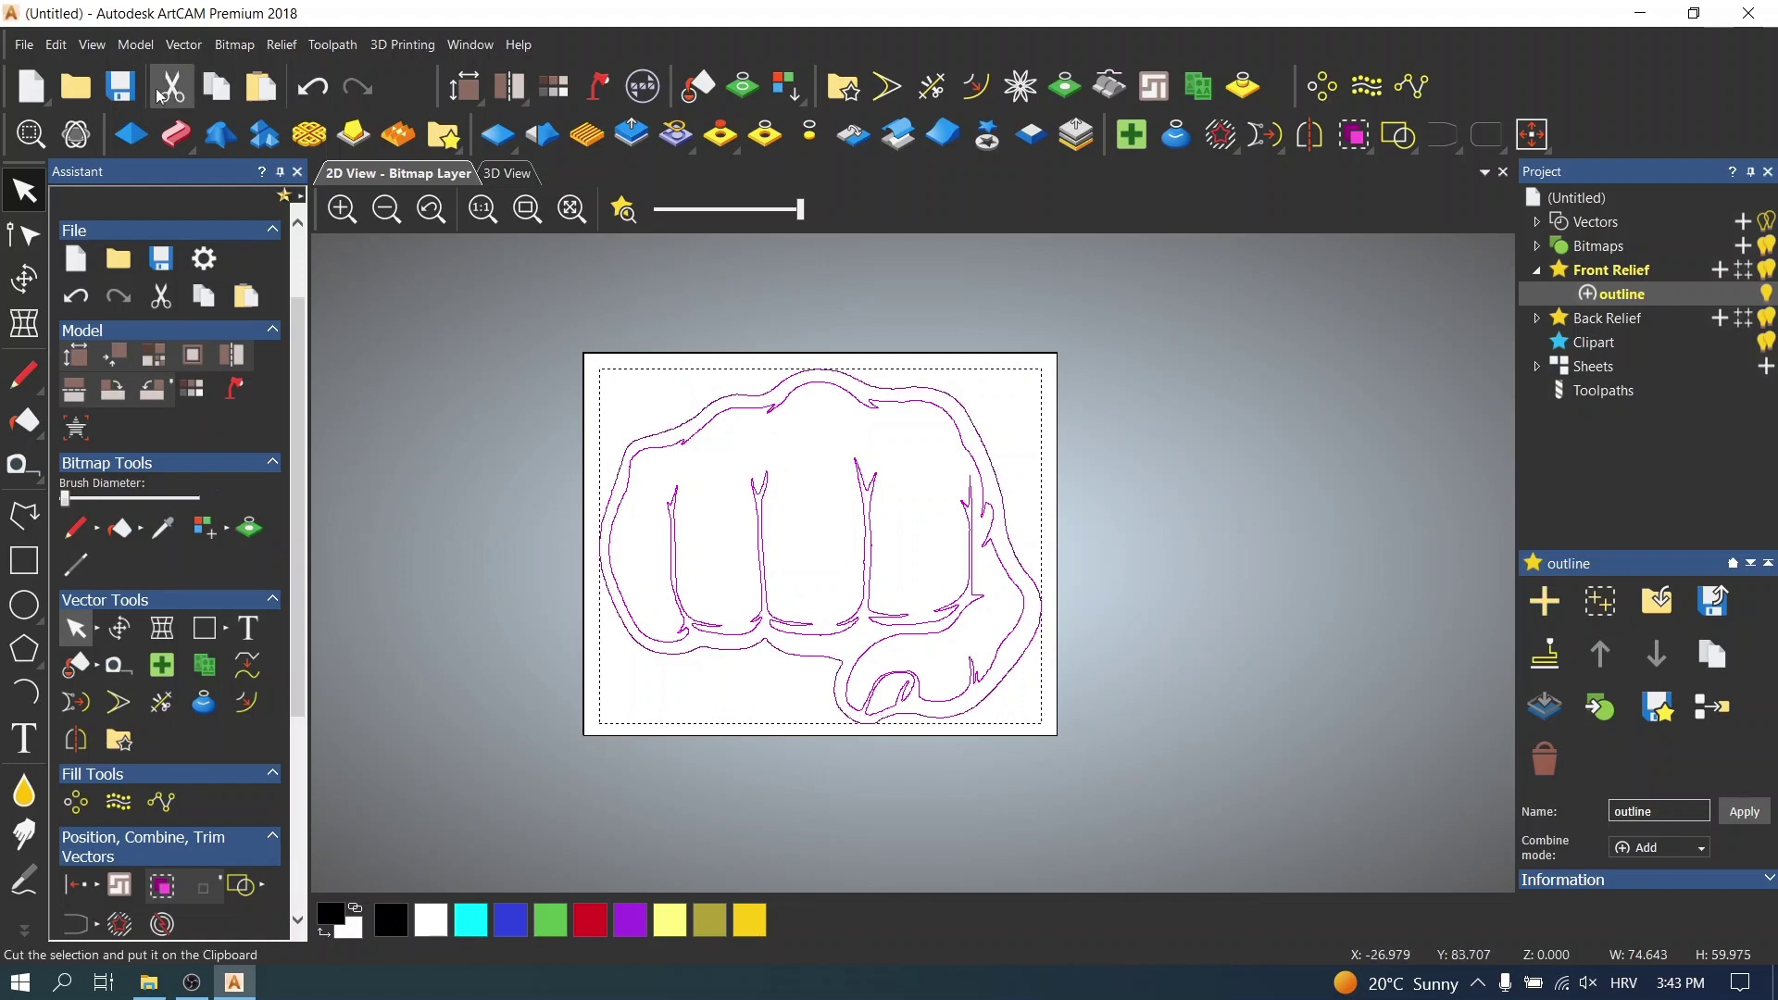
left_click(131, 134)
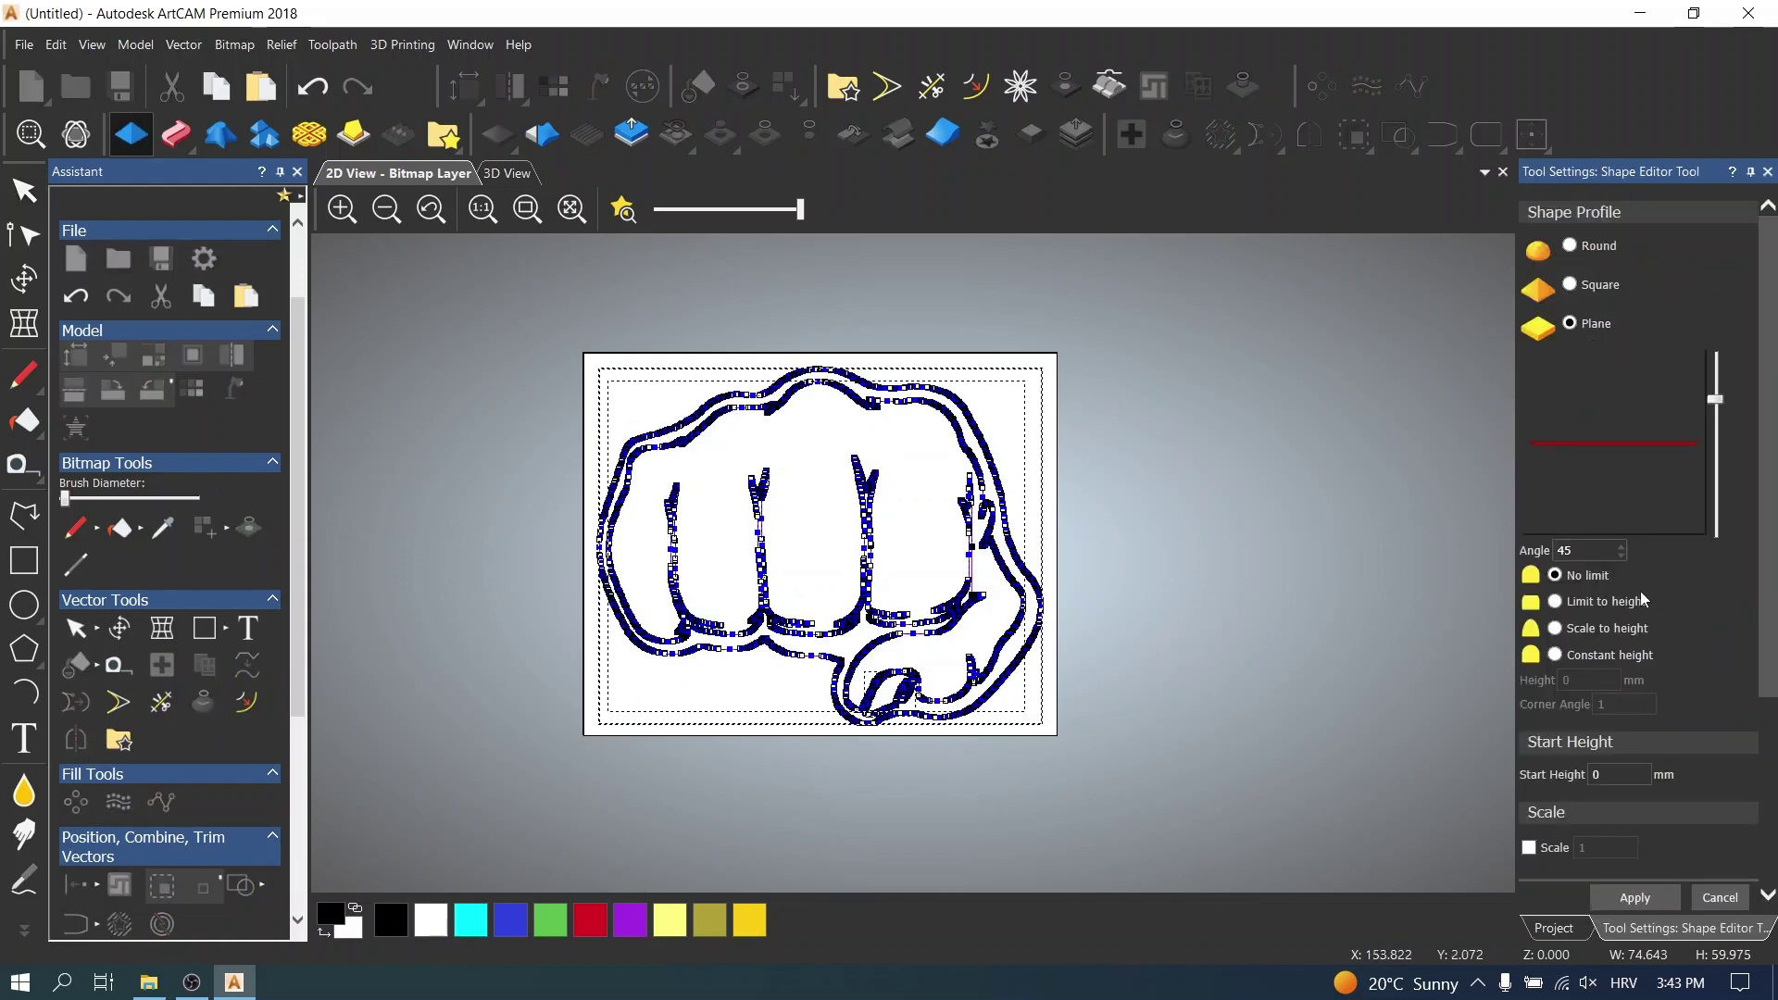
left_click(508, 173)
left_click_drag(999, 663, 1079, 531)
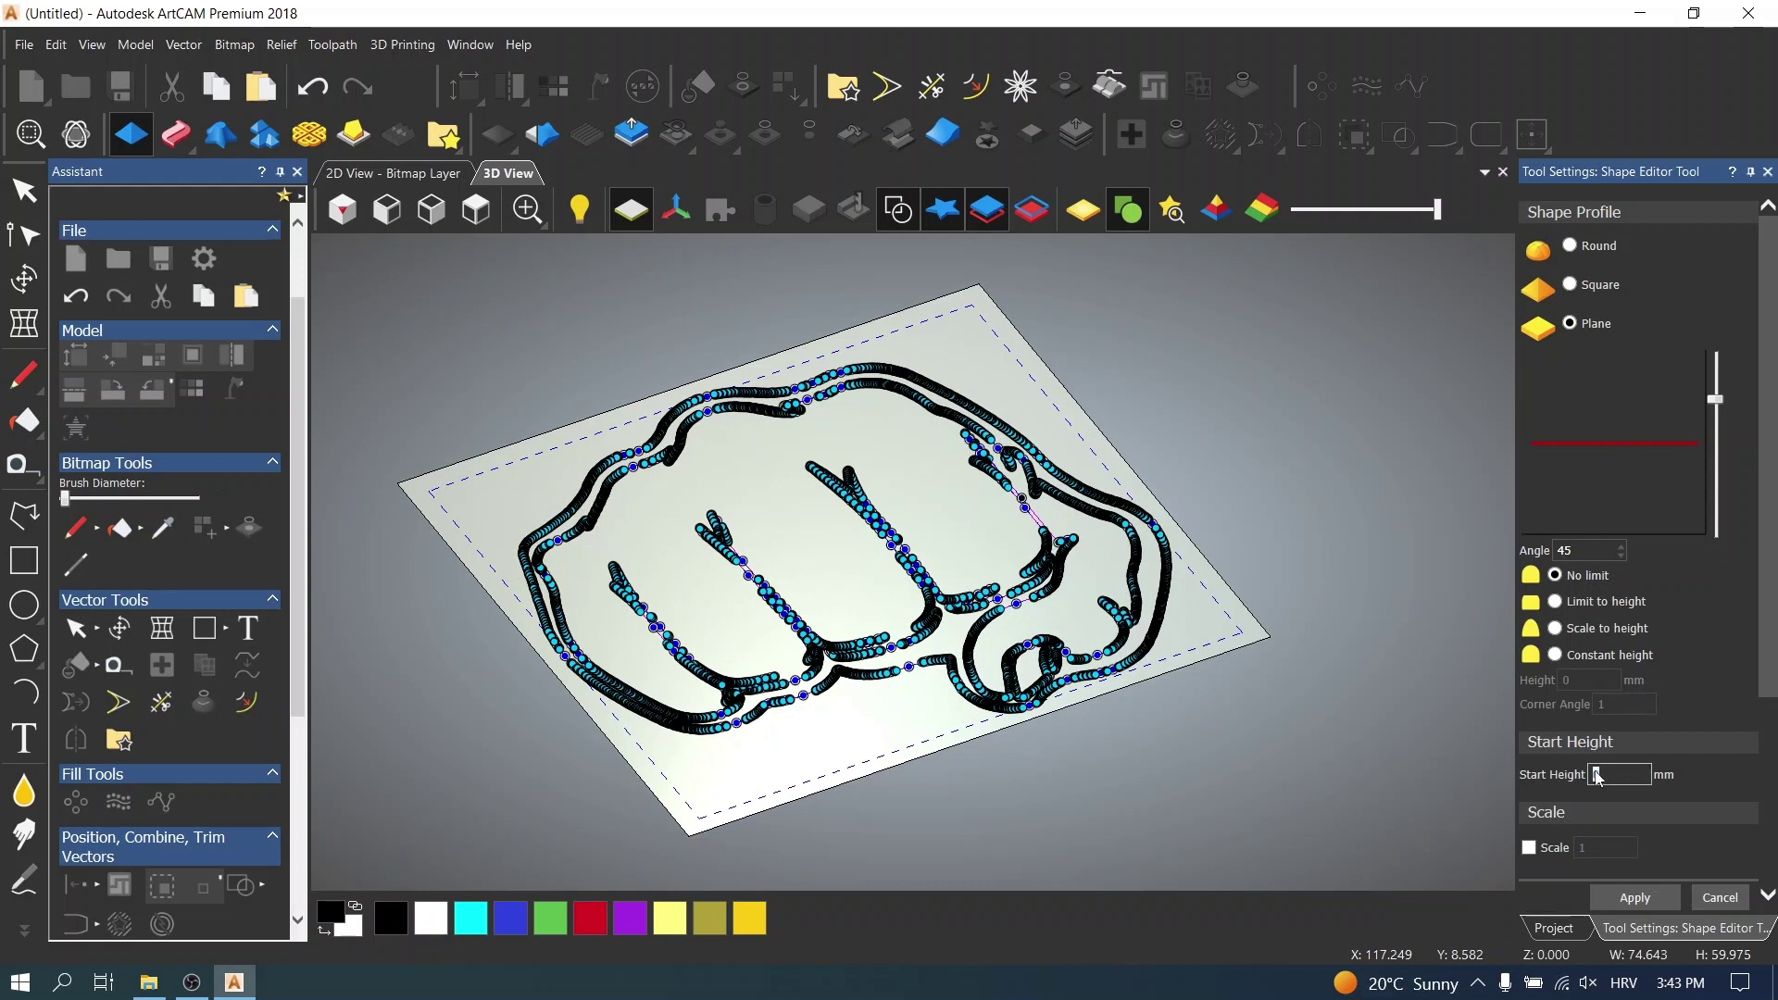
- Raise the selected vectors as a 2 mm Plane profile, preview it, and hide the vector lines
type("2")
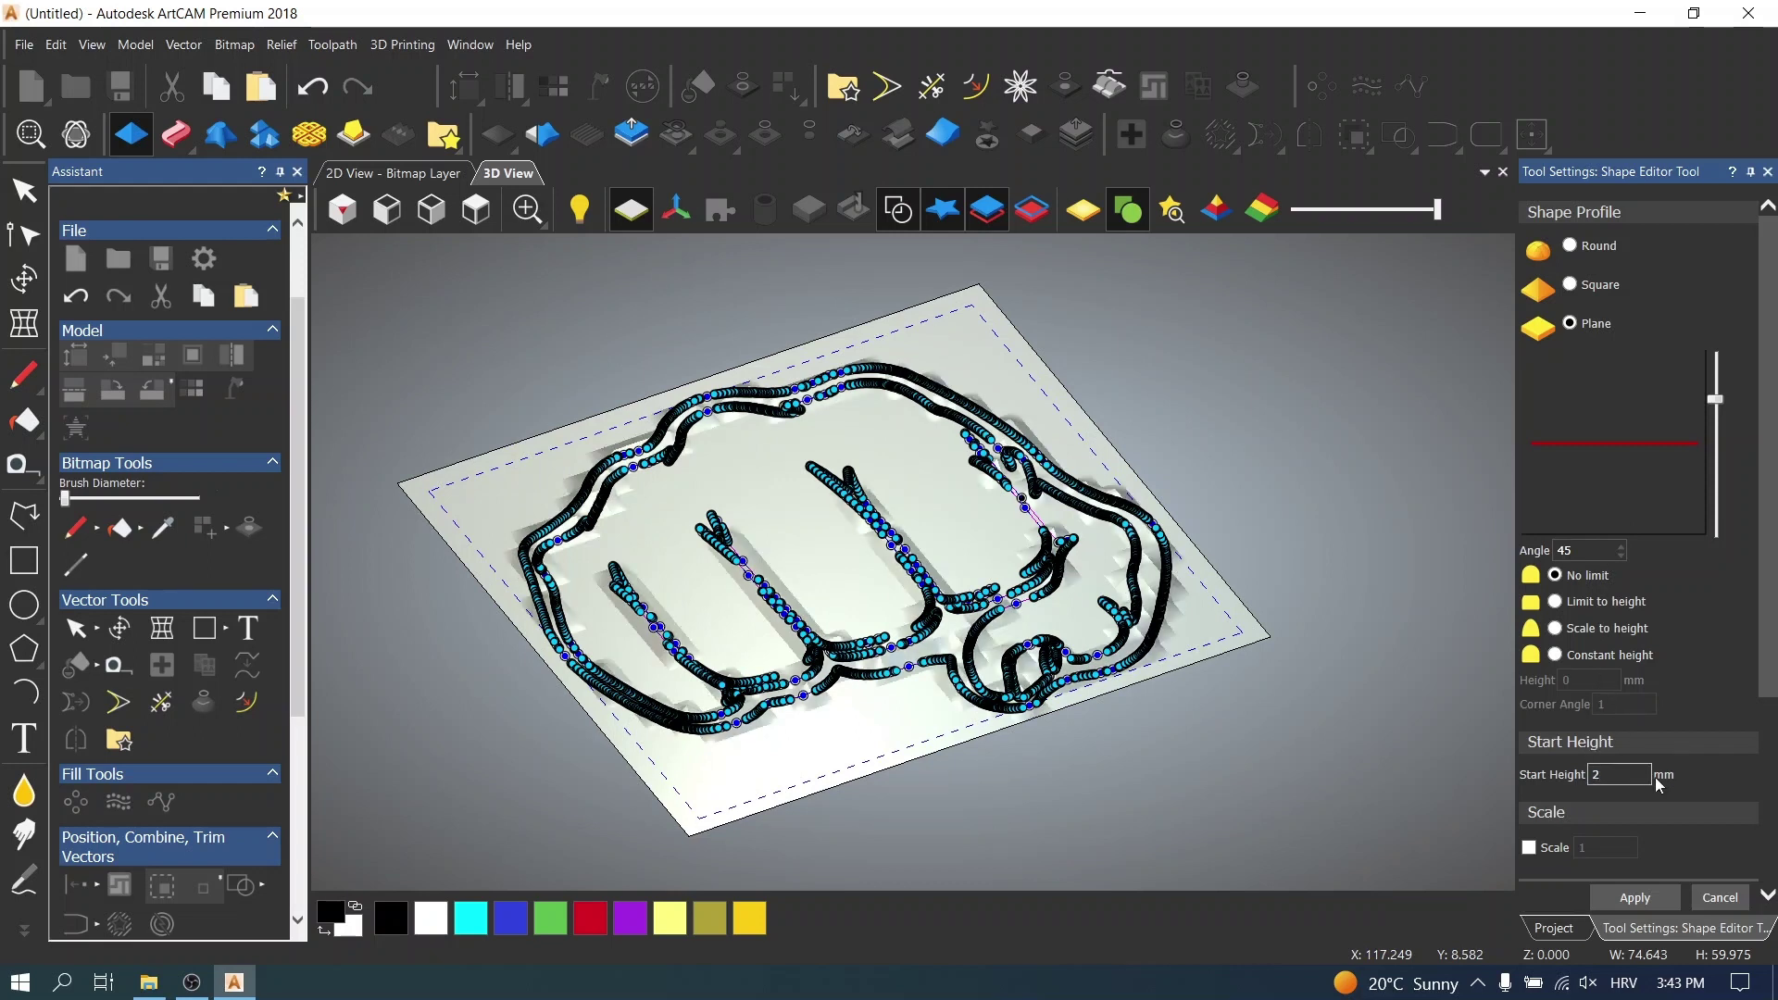
left_click_drag(821, 634, 840, 588)
scroll(764, 601, "up", 2)
left_click_drag(1047, 556, 652, 641)
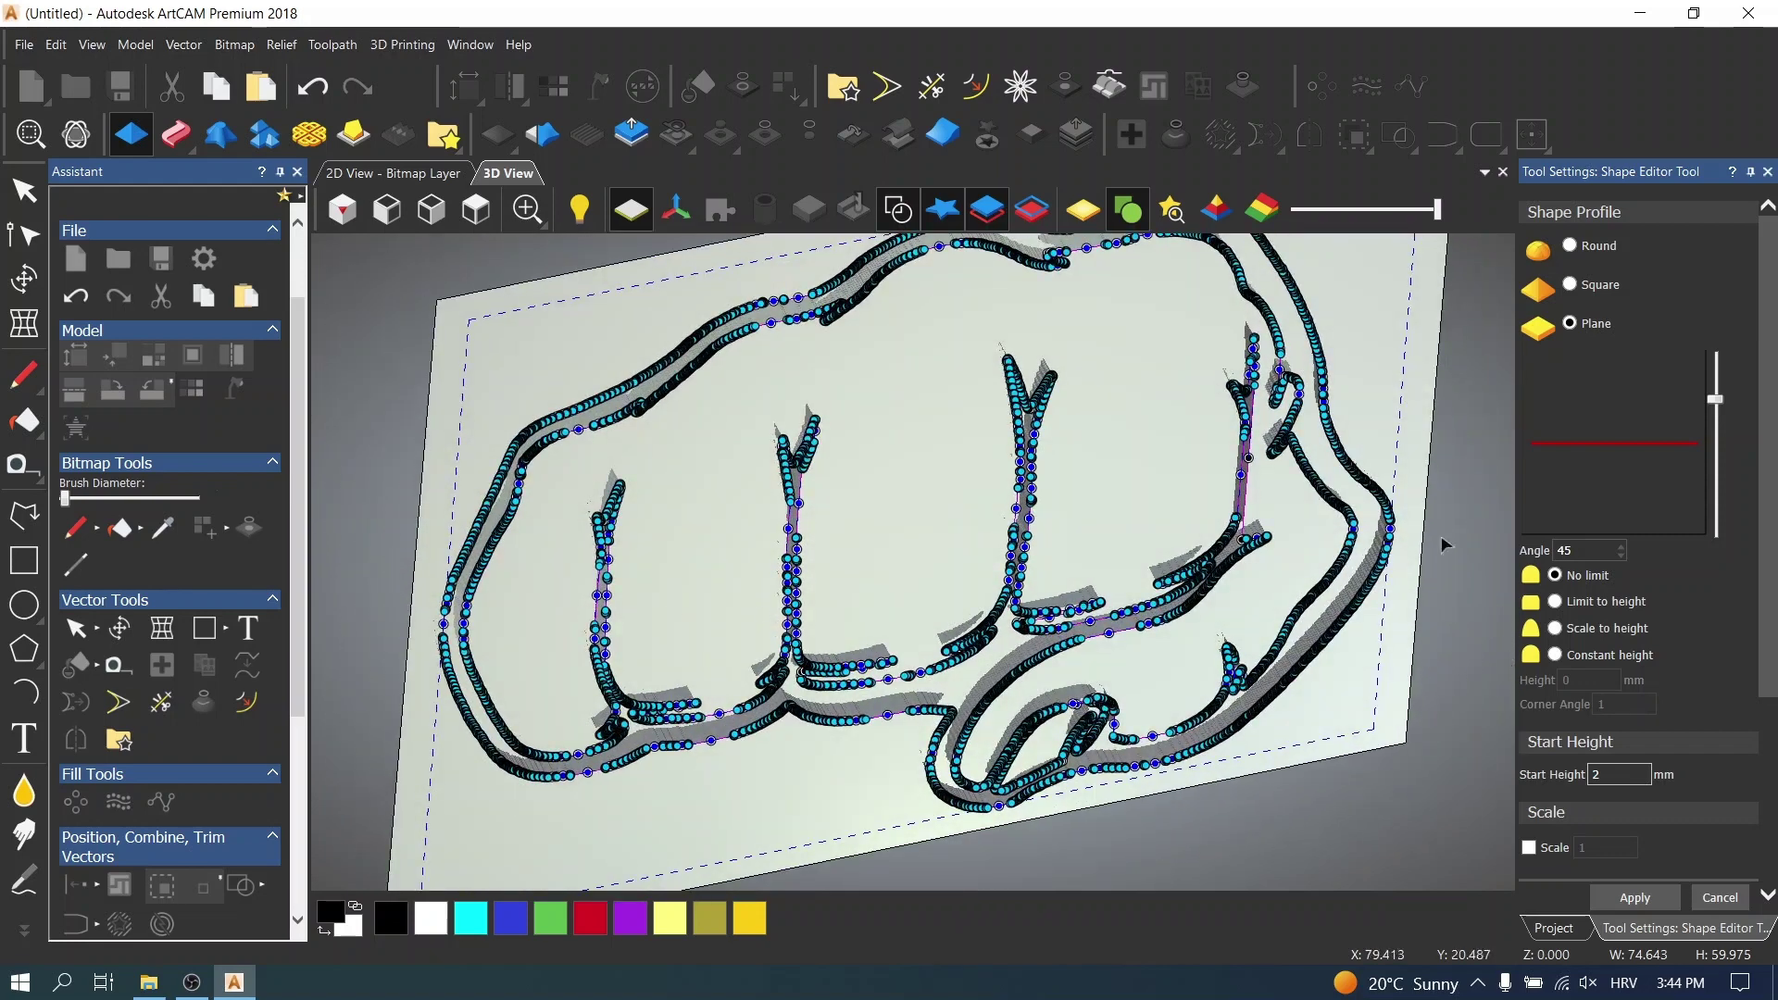
left_click(1635, 903)
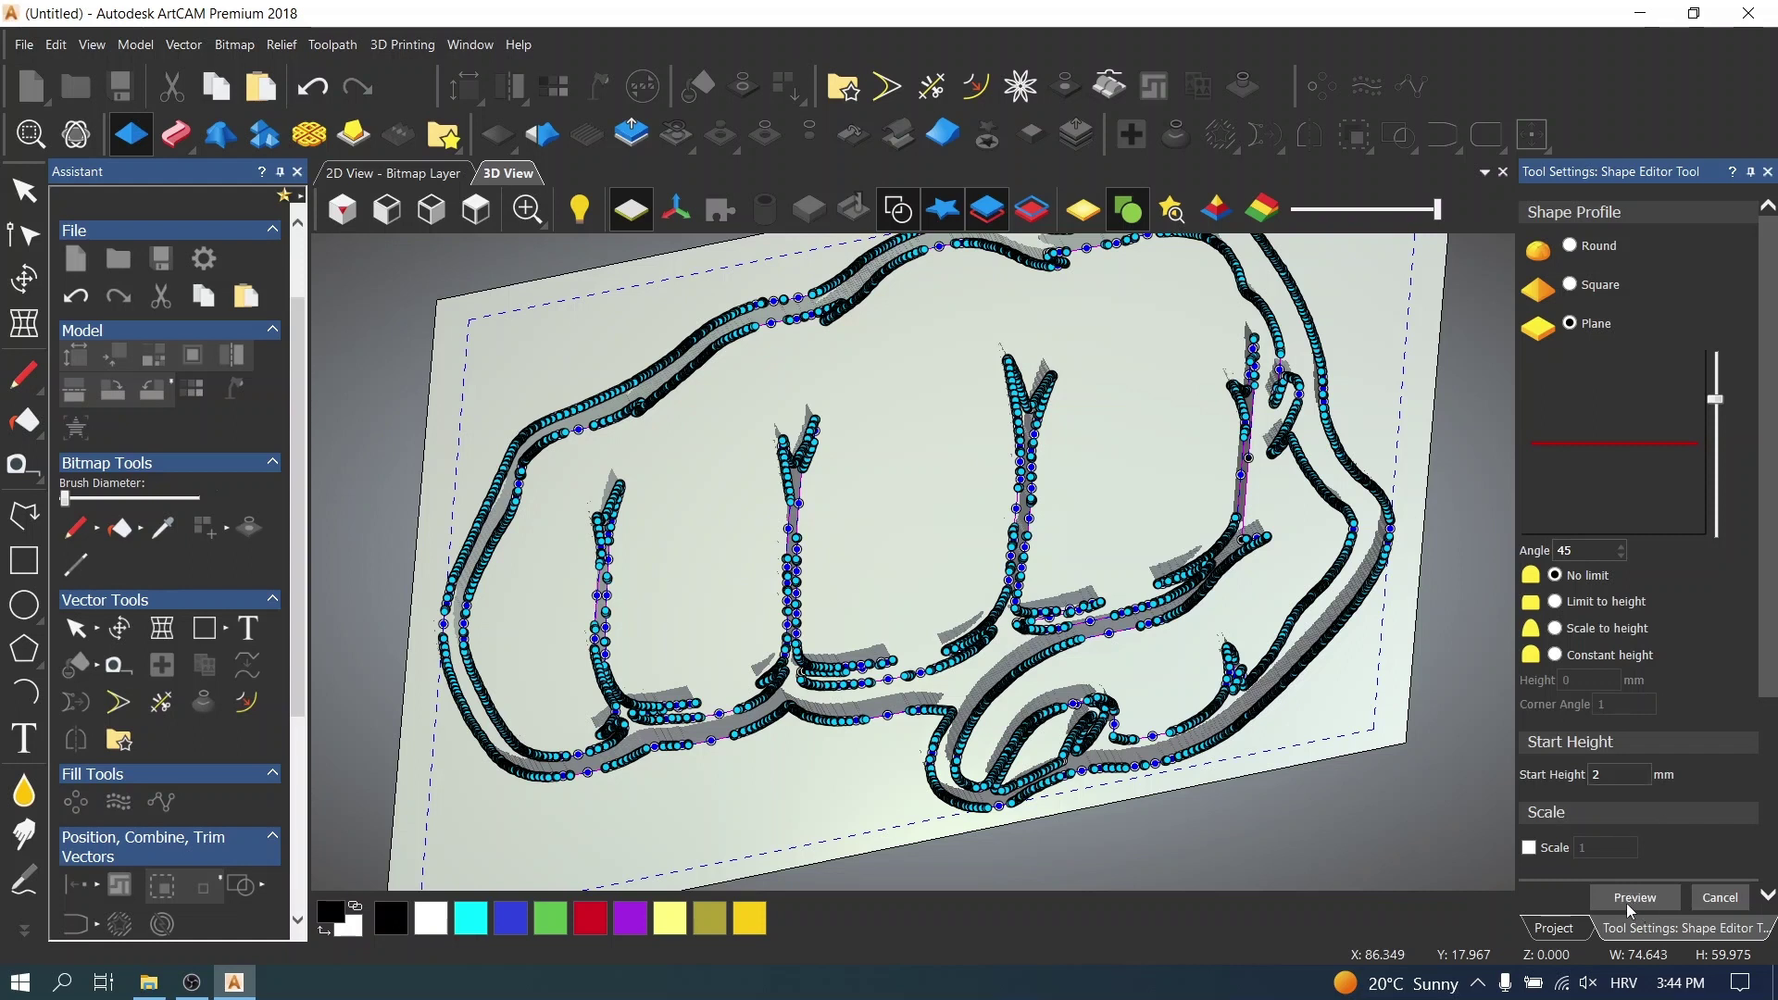
left_click(899, 210)
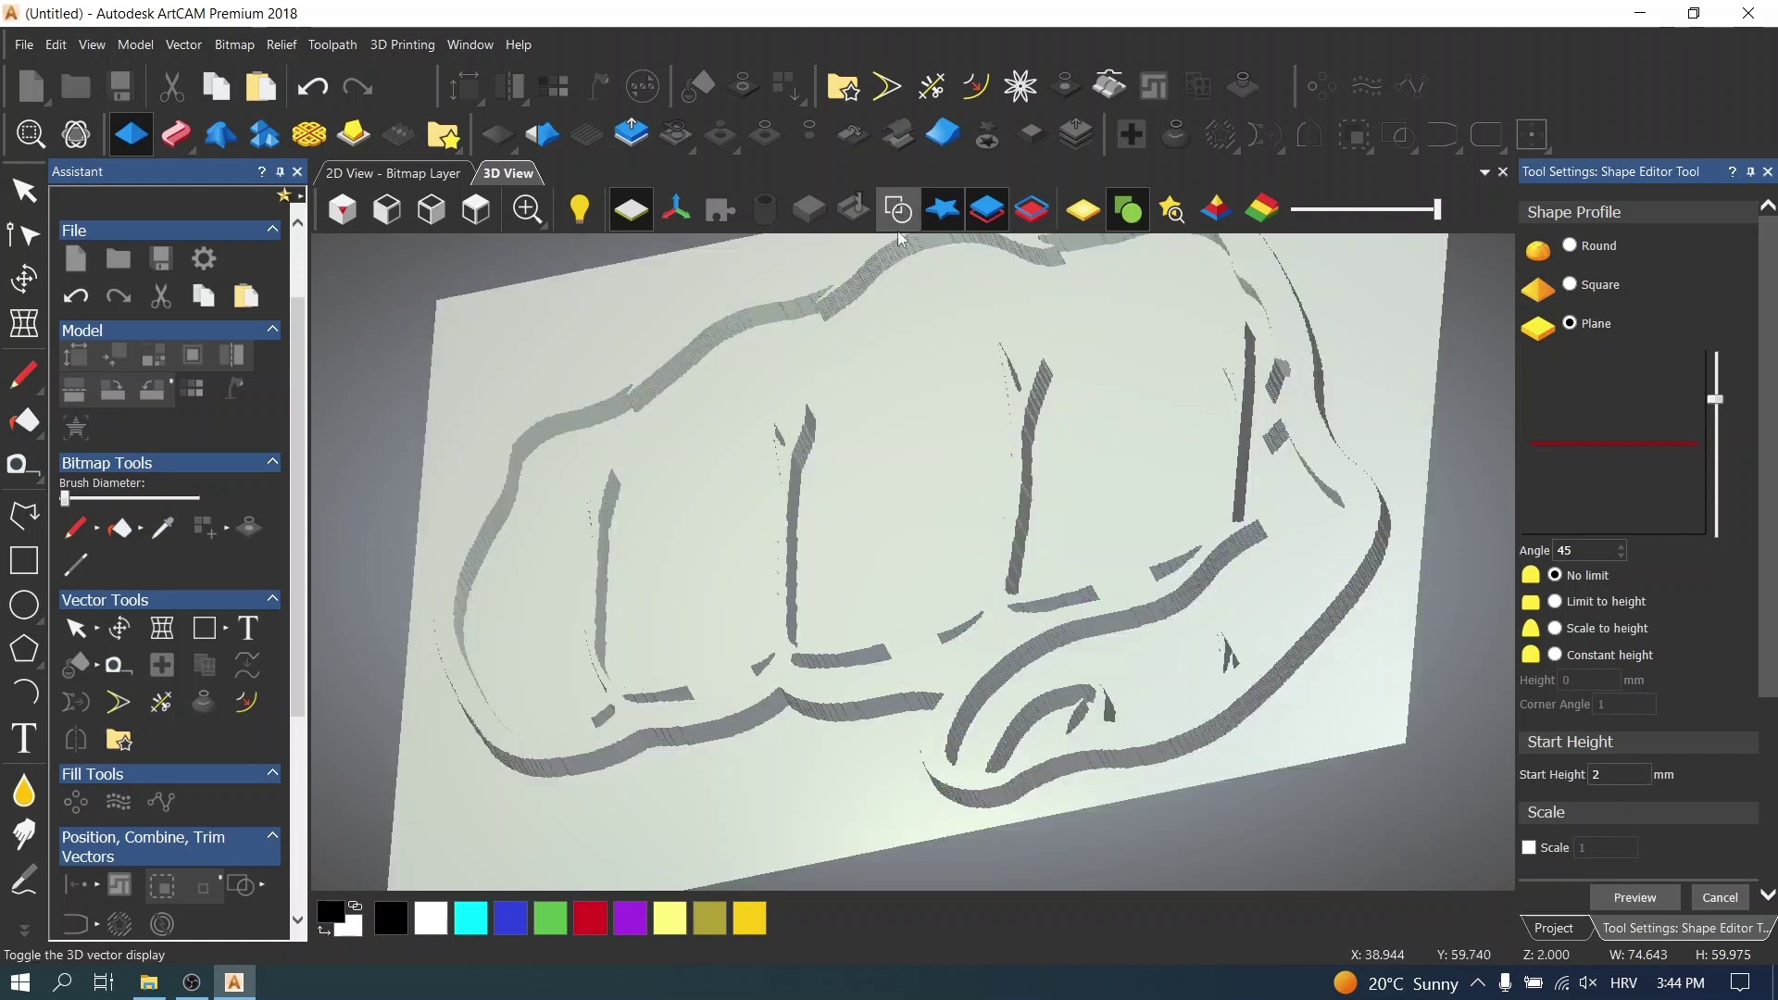
left_click_drag(904, 406, 1096, 538)
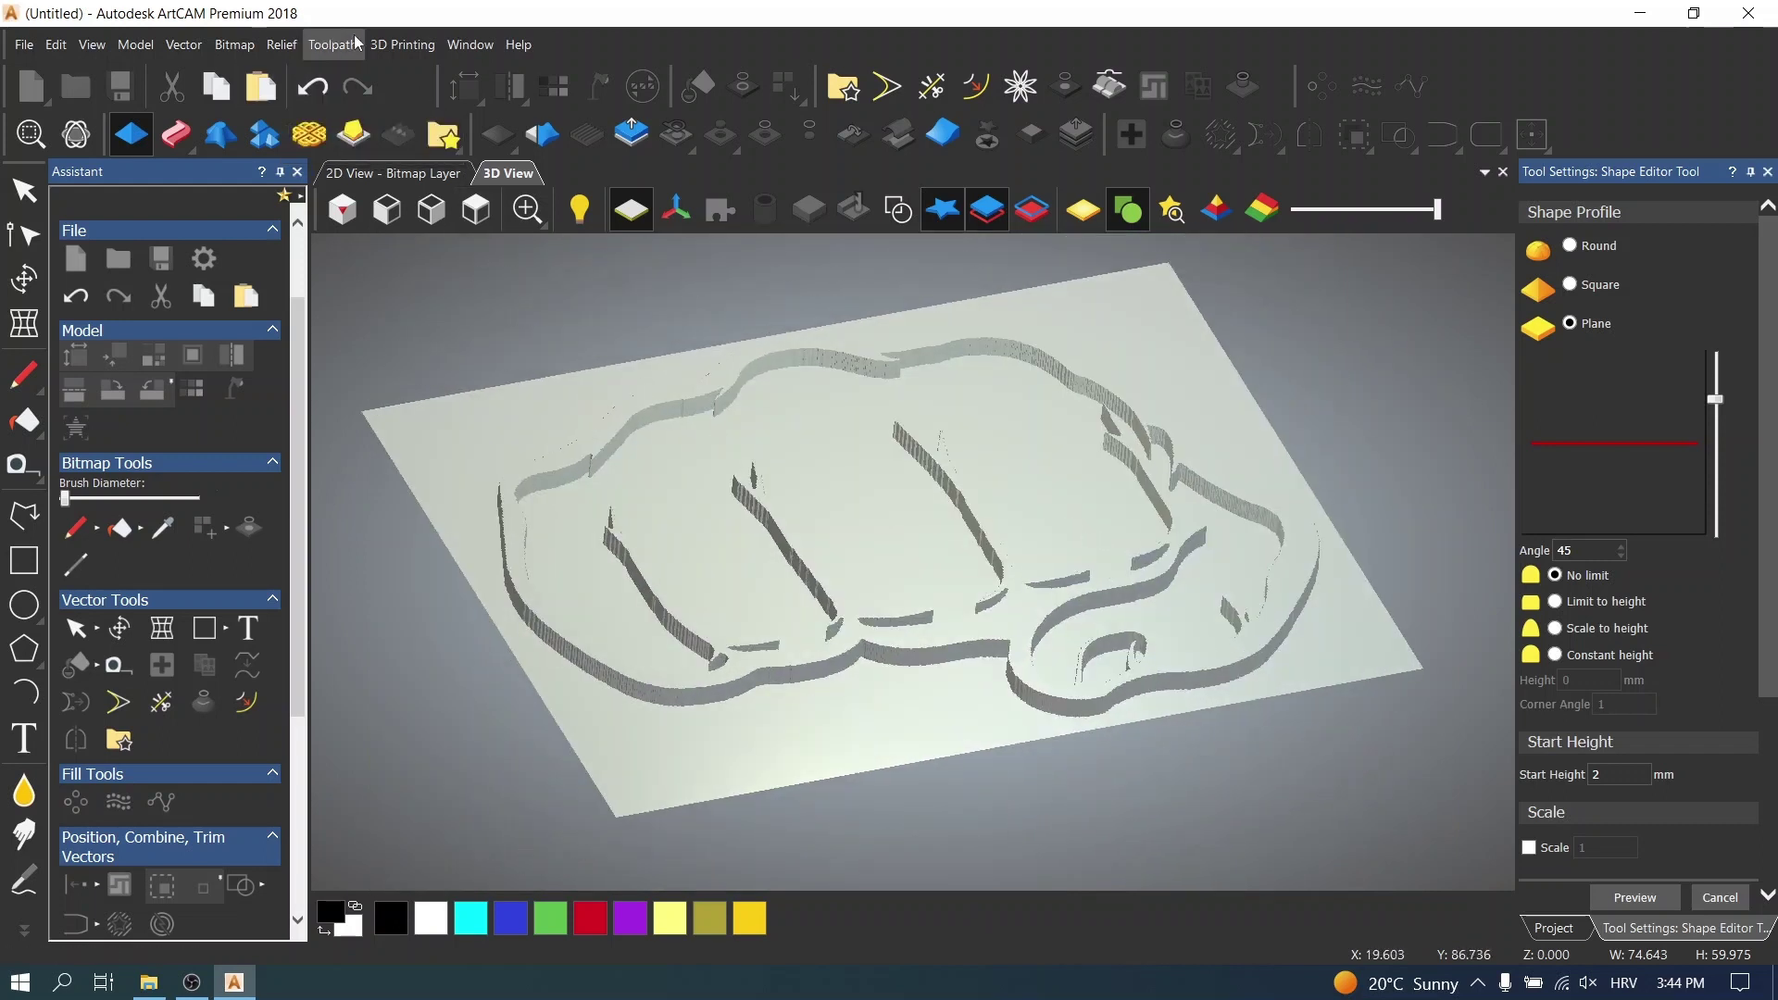
left_click(286, 42)
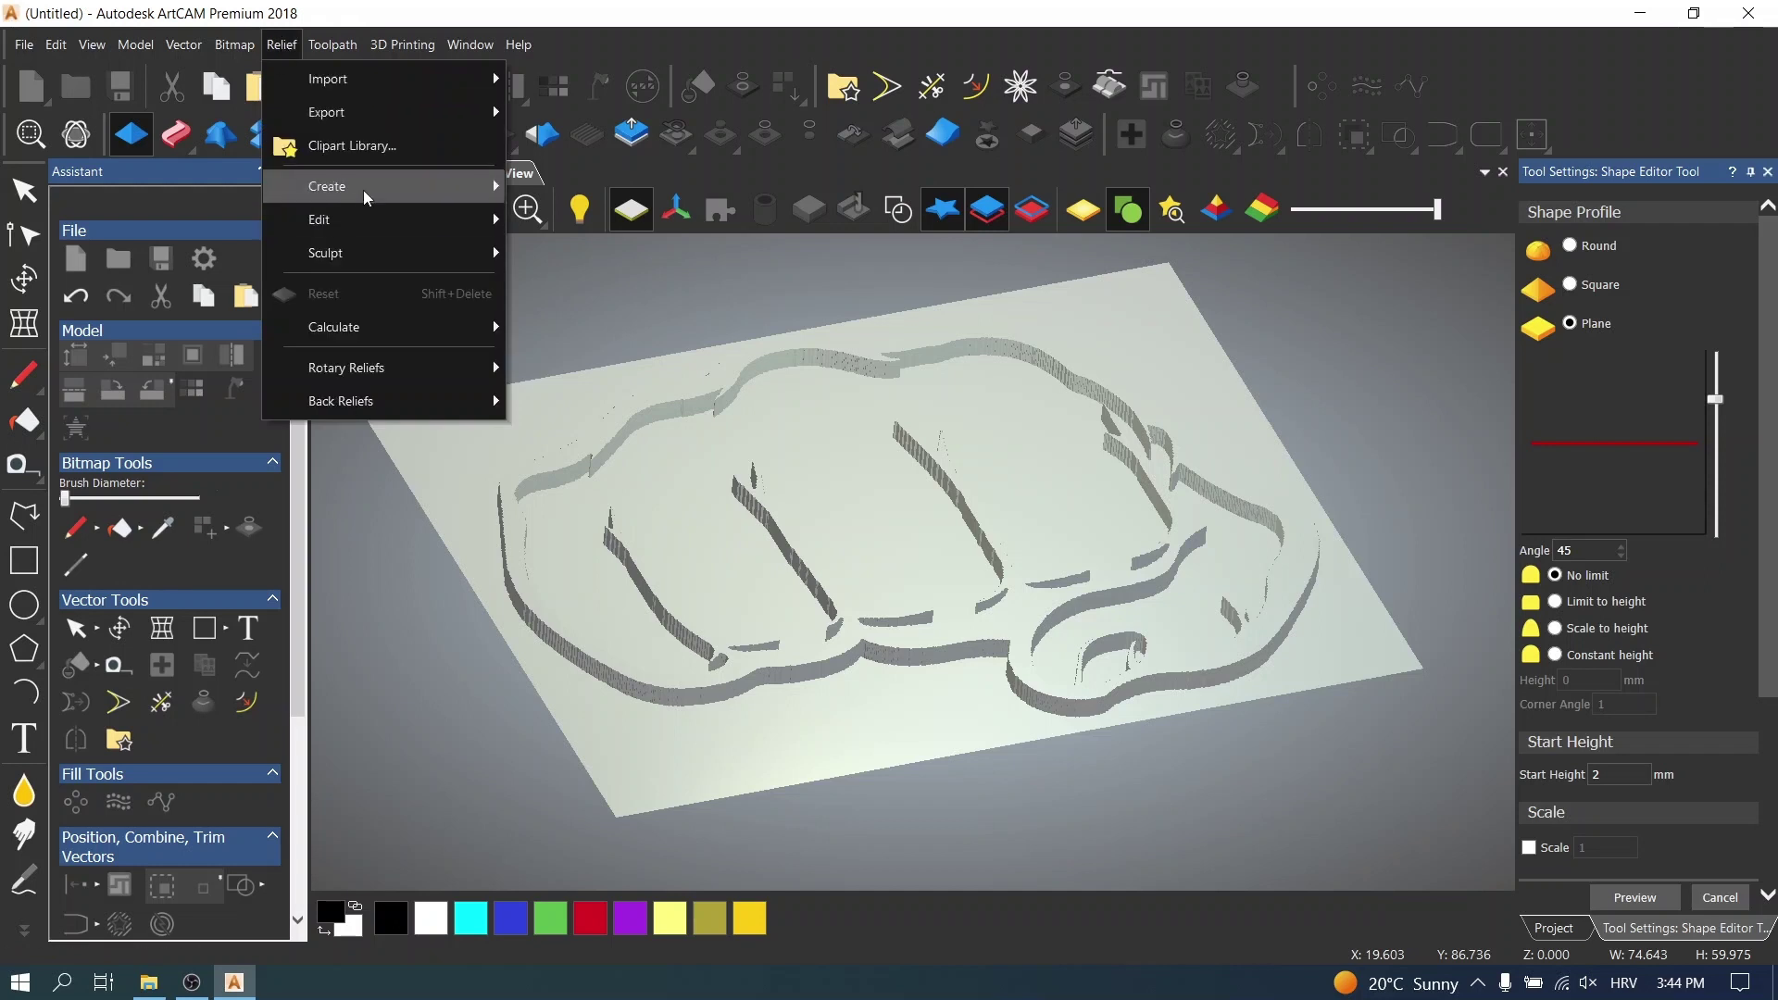
- Smooth the whole relief layer at 33% strength
mouse_move(365, 189)
mouse_move(425, 215)
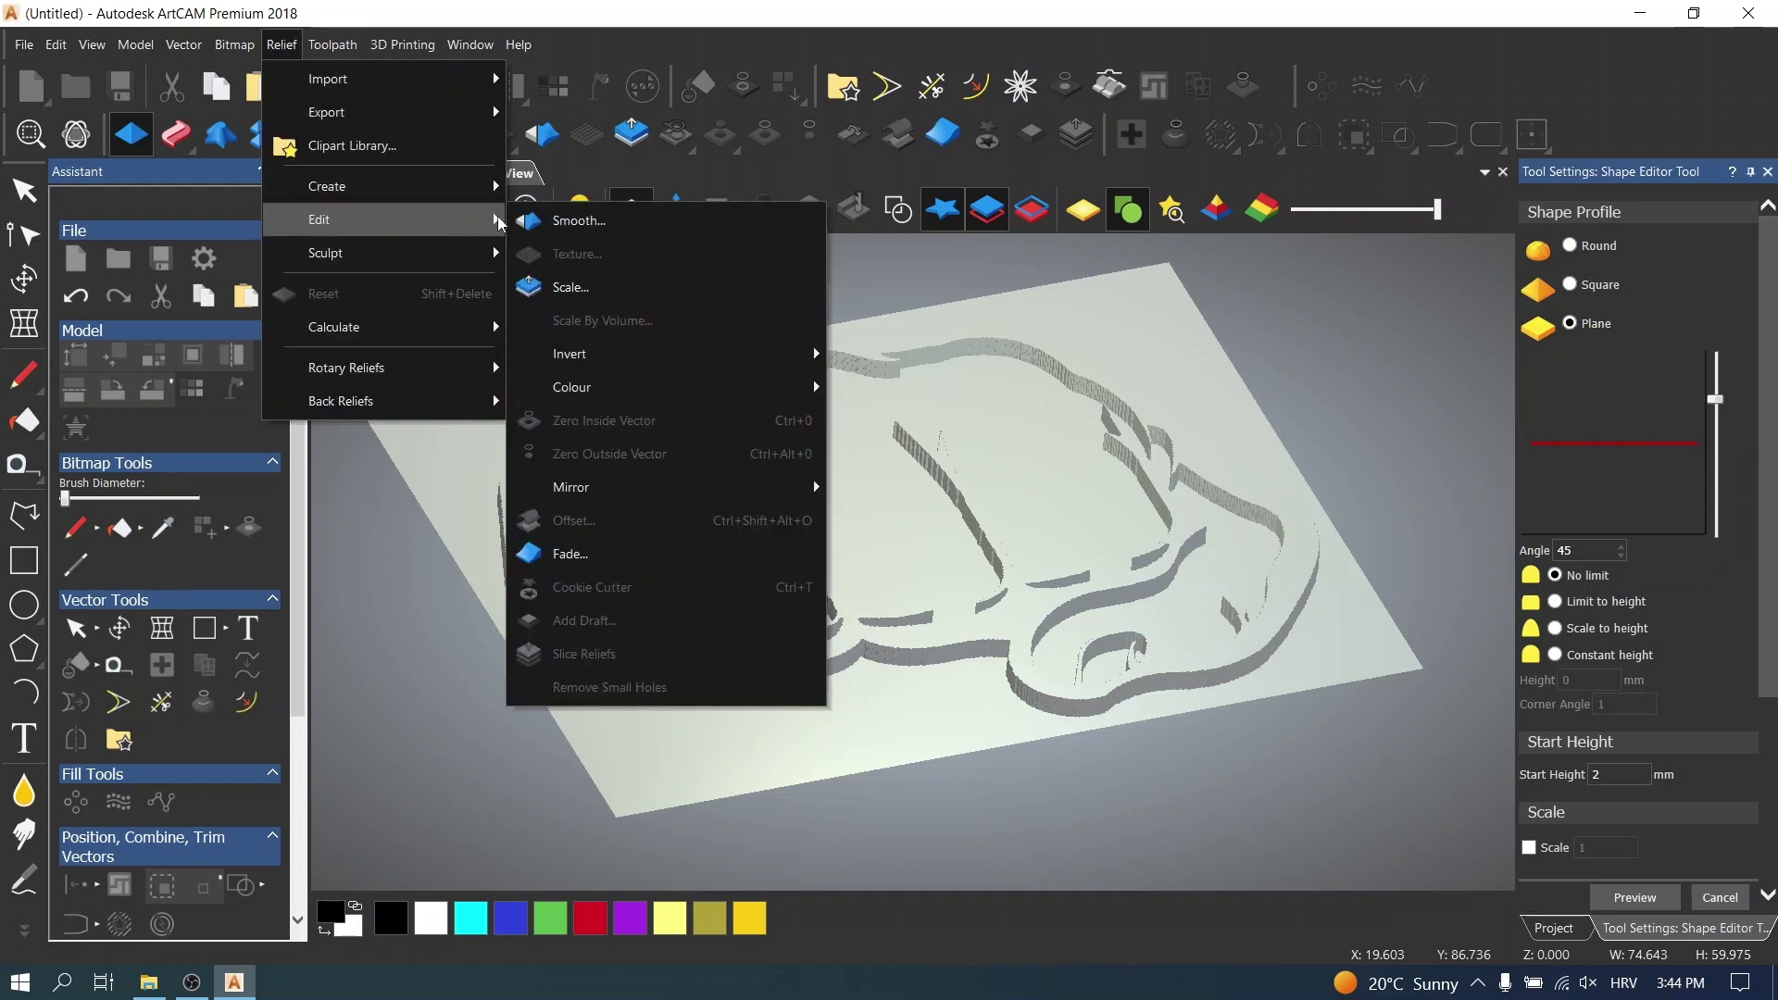
left_click(552, 223)
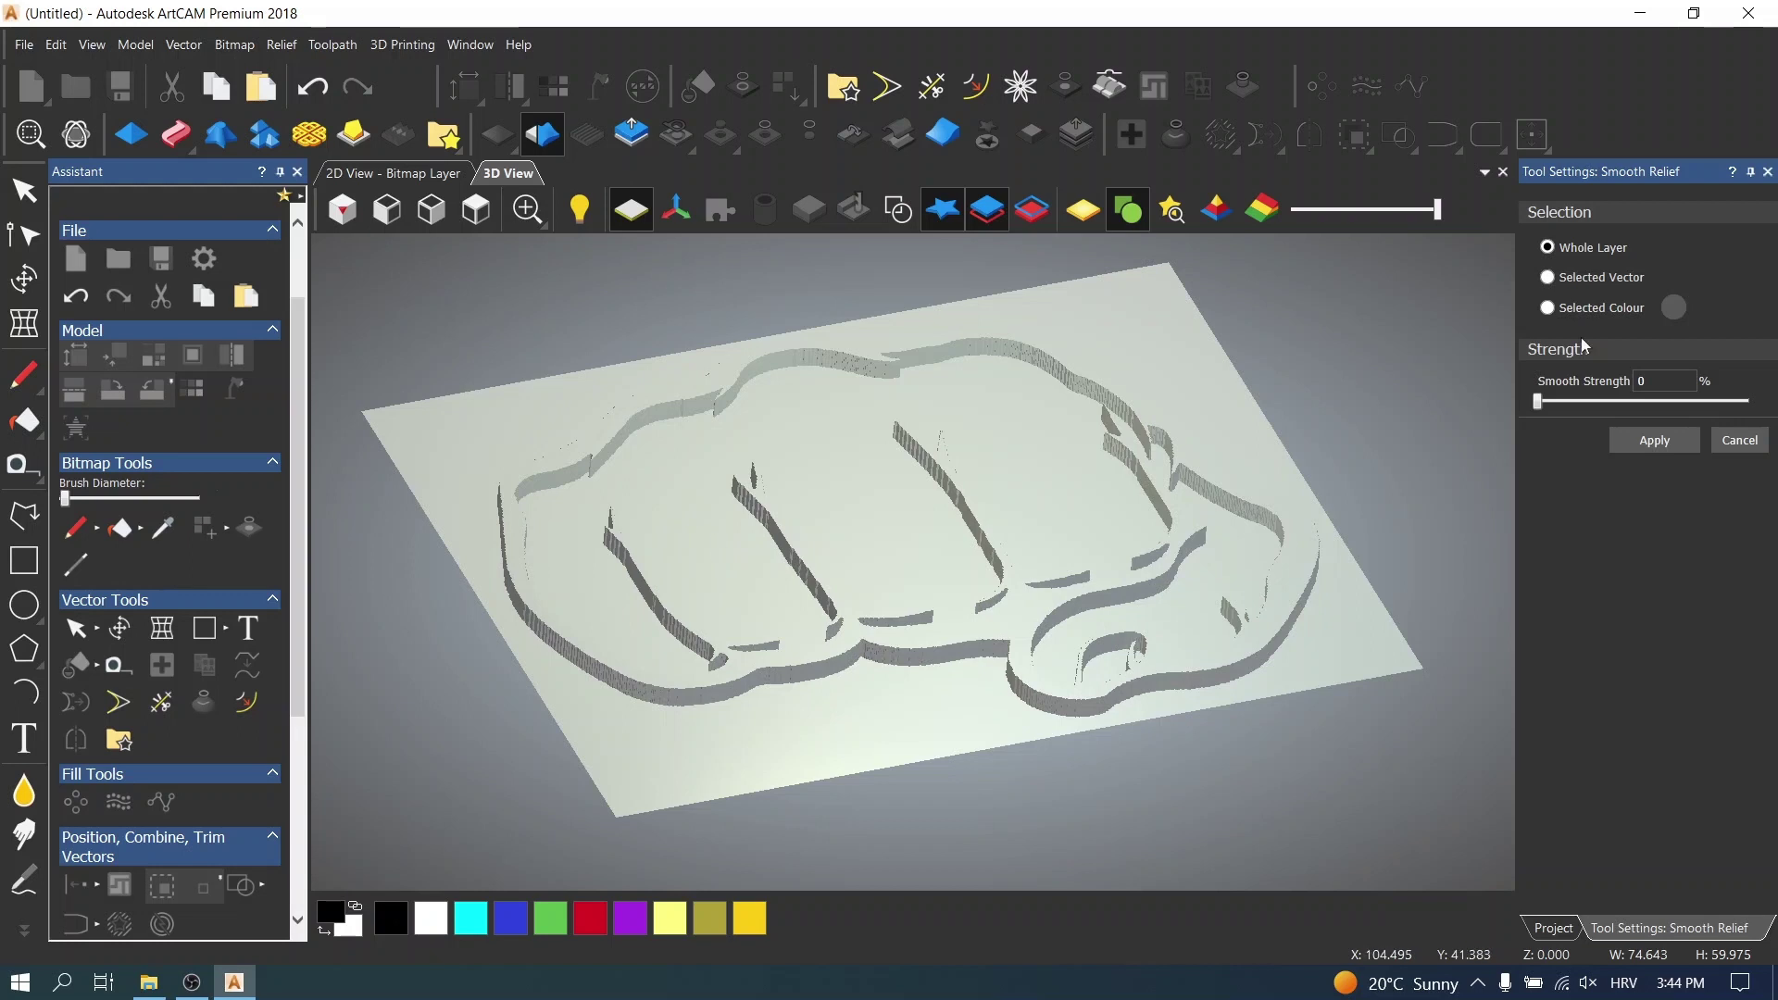
left_click_drag(1542, 407, 1567, 410)
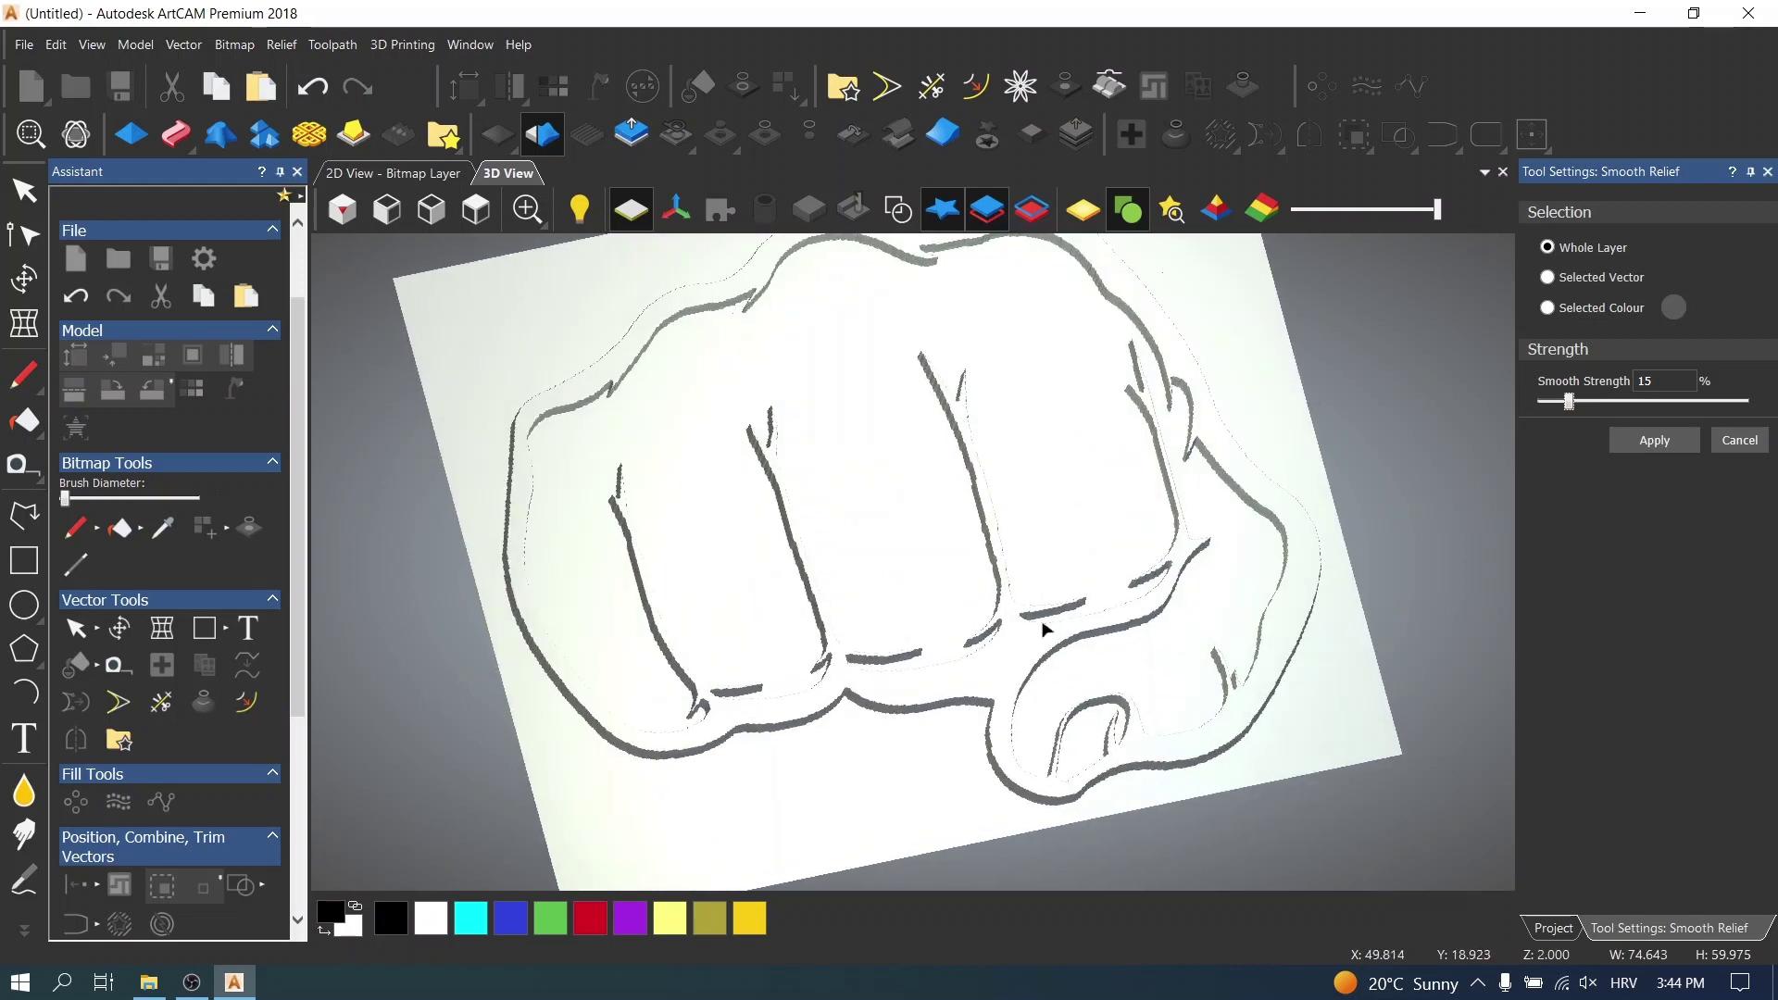
left_click_drag(1572, 411, 1609, 410)
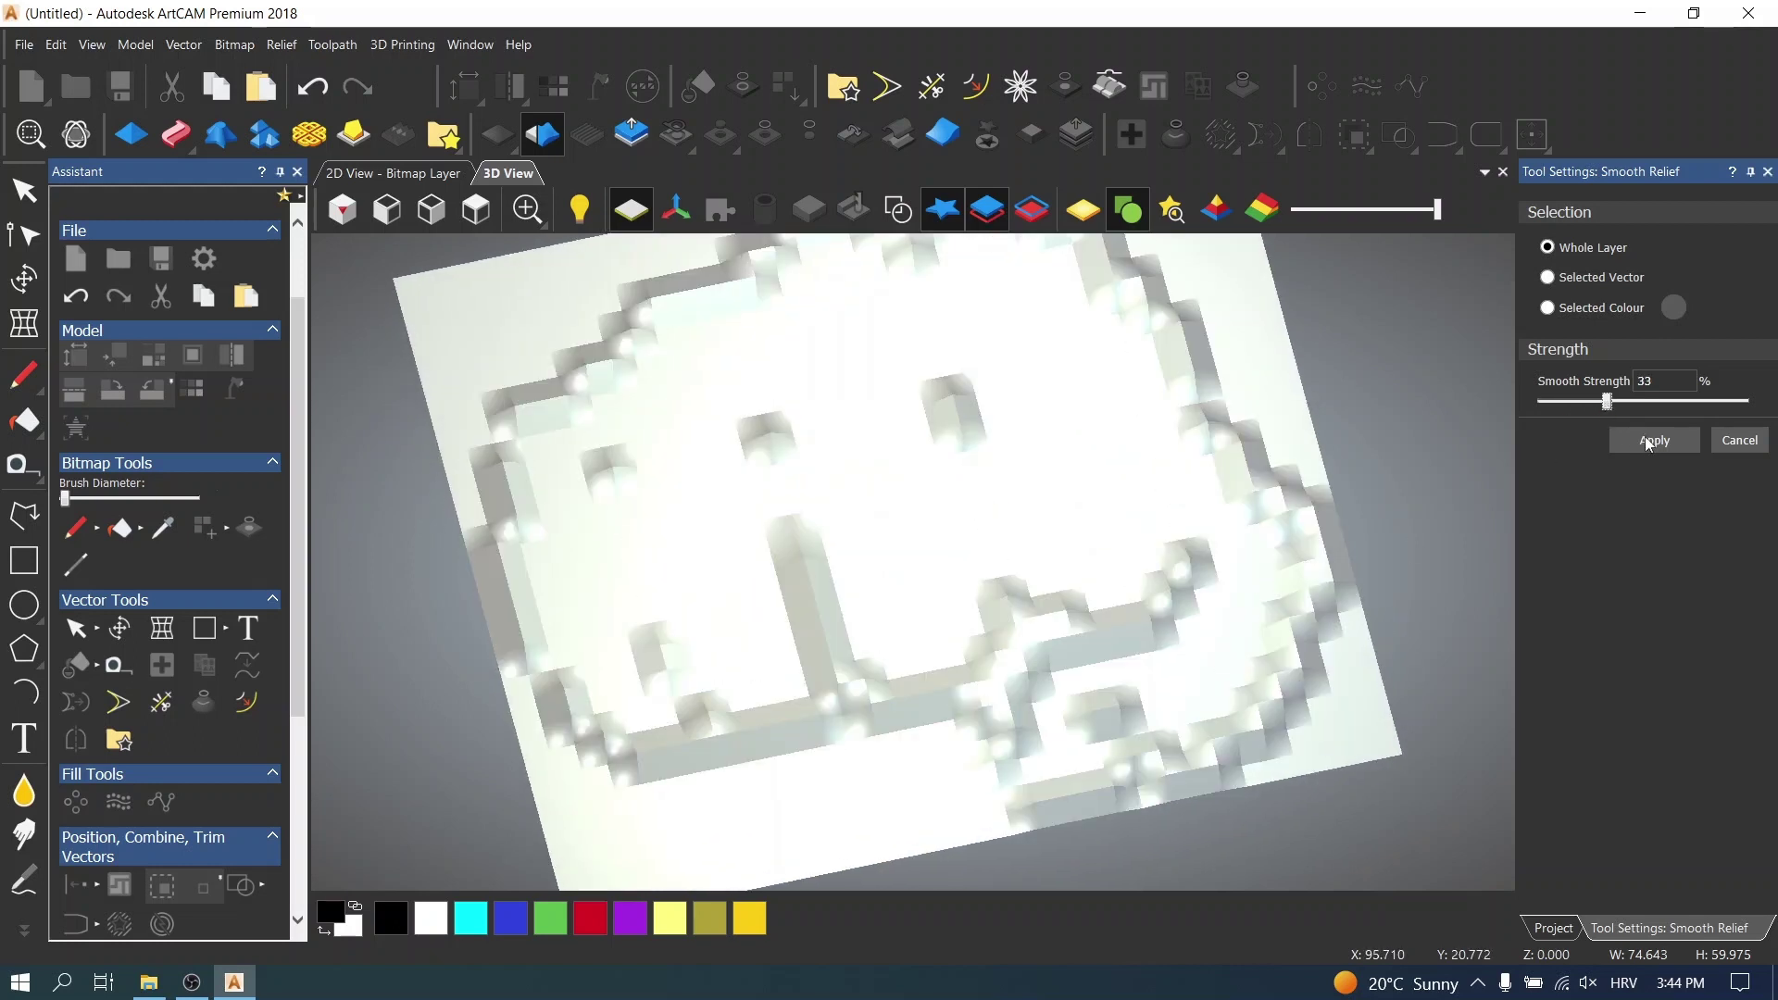
left_click(1655, 441)
left_click(1647, 441)
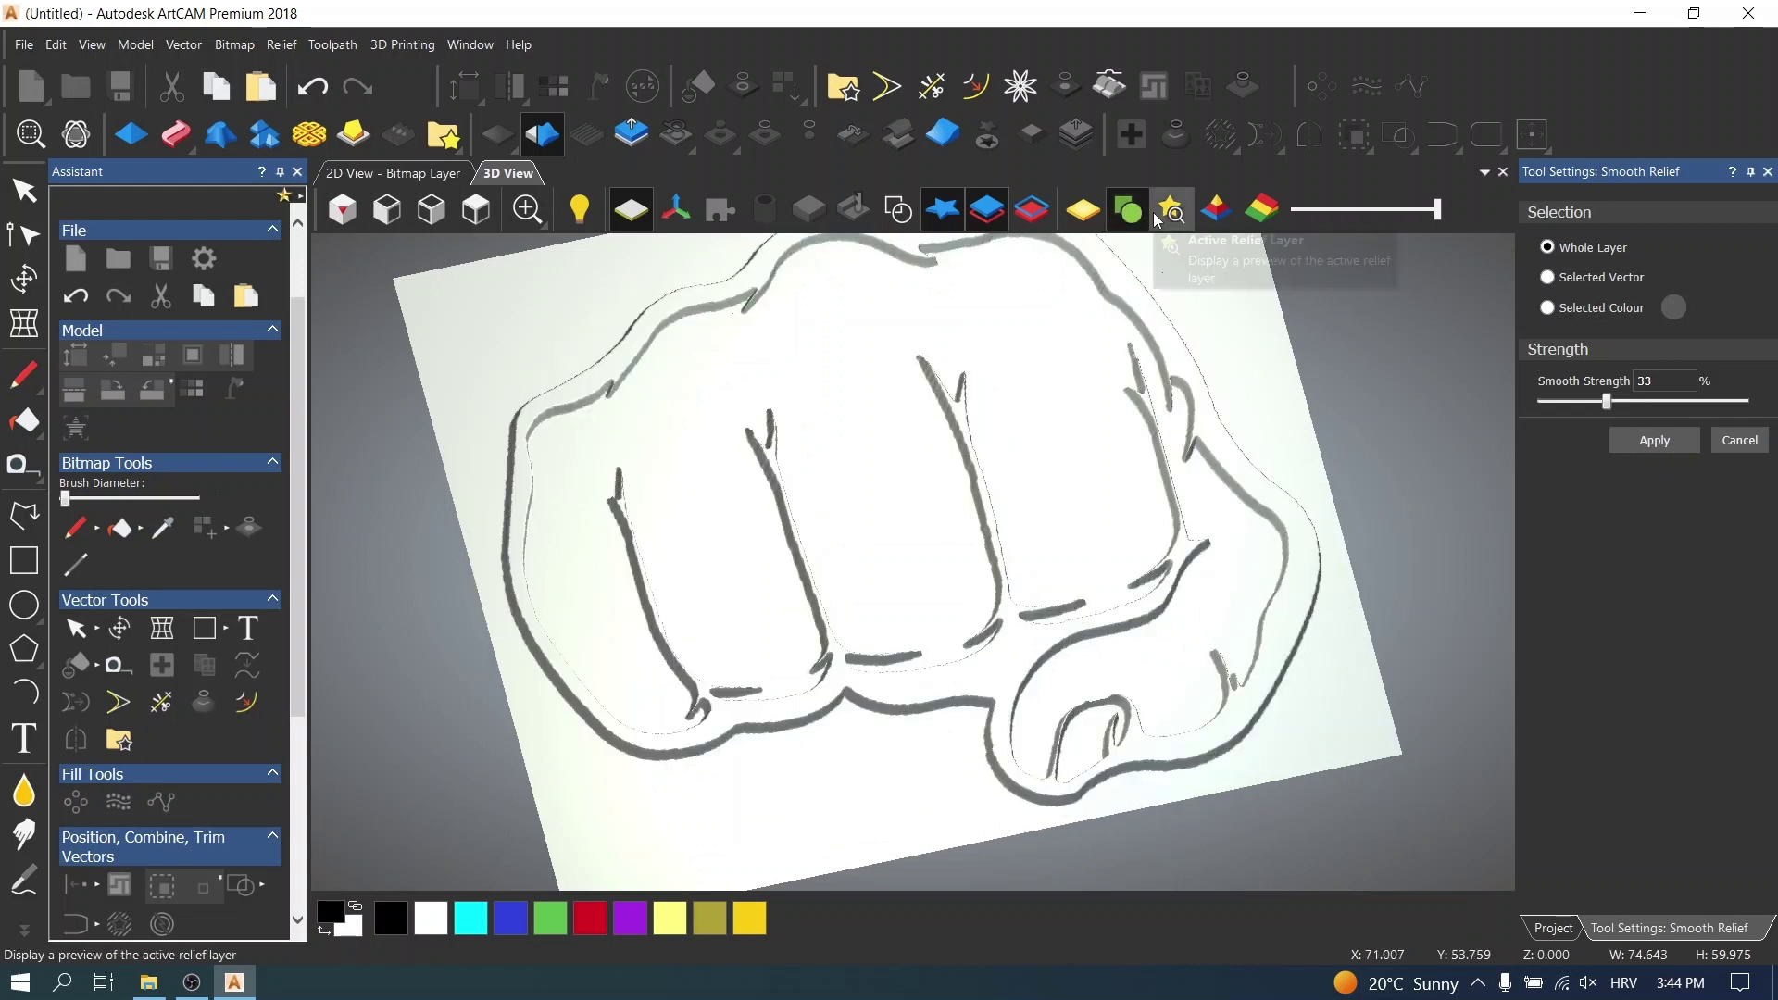
- Show the Active Relief Layer in colour, inspect the rounded fist, and return to the project tree
left_click(1165, 215)
mouse_move(1170, 436)
left_mouse_down()
mouse_move(1193, 371)
mouse_move(1156, 430)
left_mouse_up()
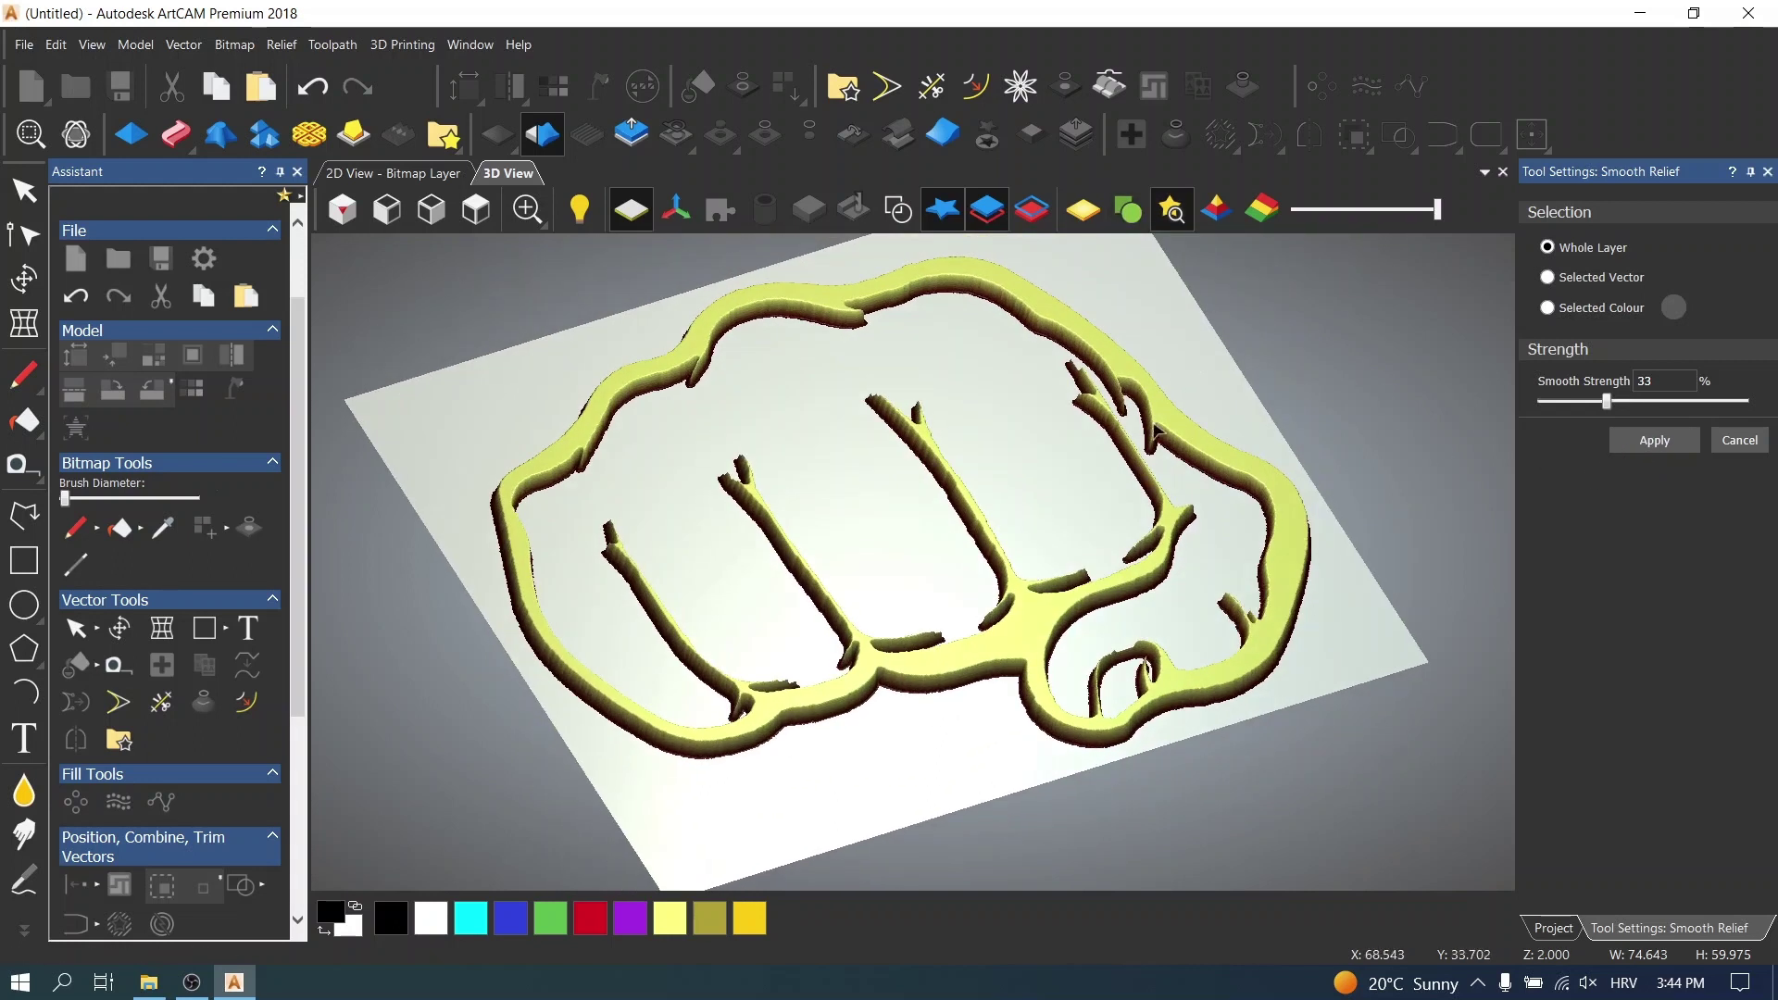
left_click_drag(1083, 692, 1010, 667)
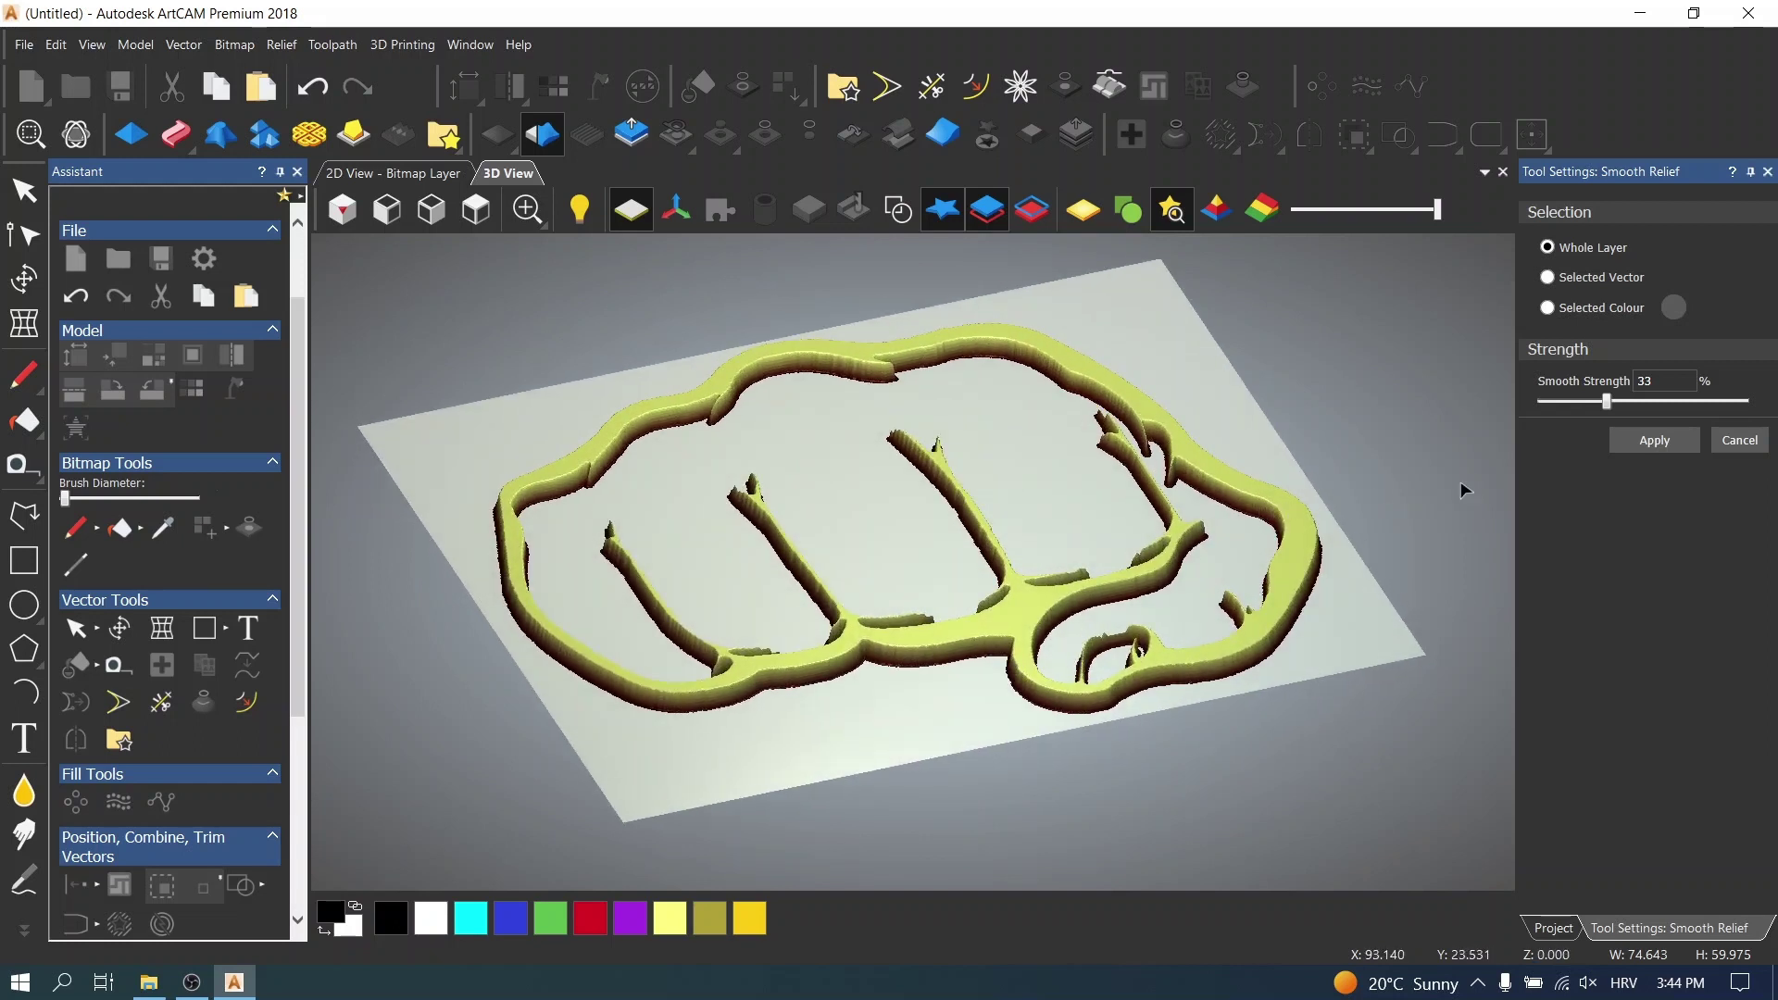
left_click_drag(1368, 345, 1187, 455)
left_click_drag(741, 414, 667, 507)
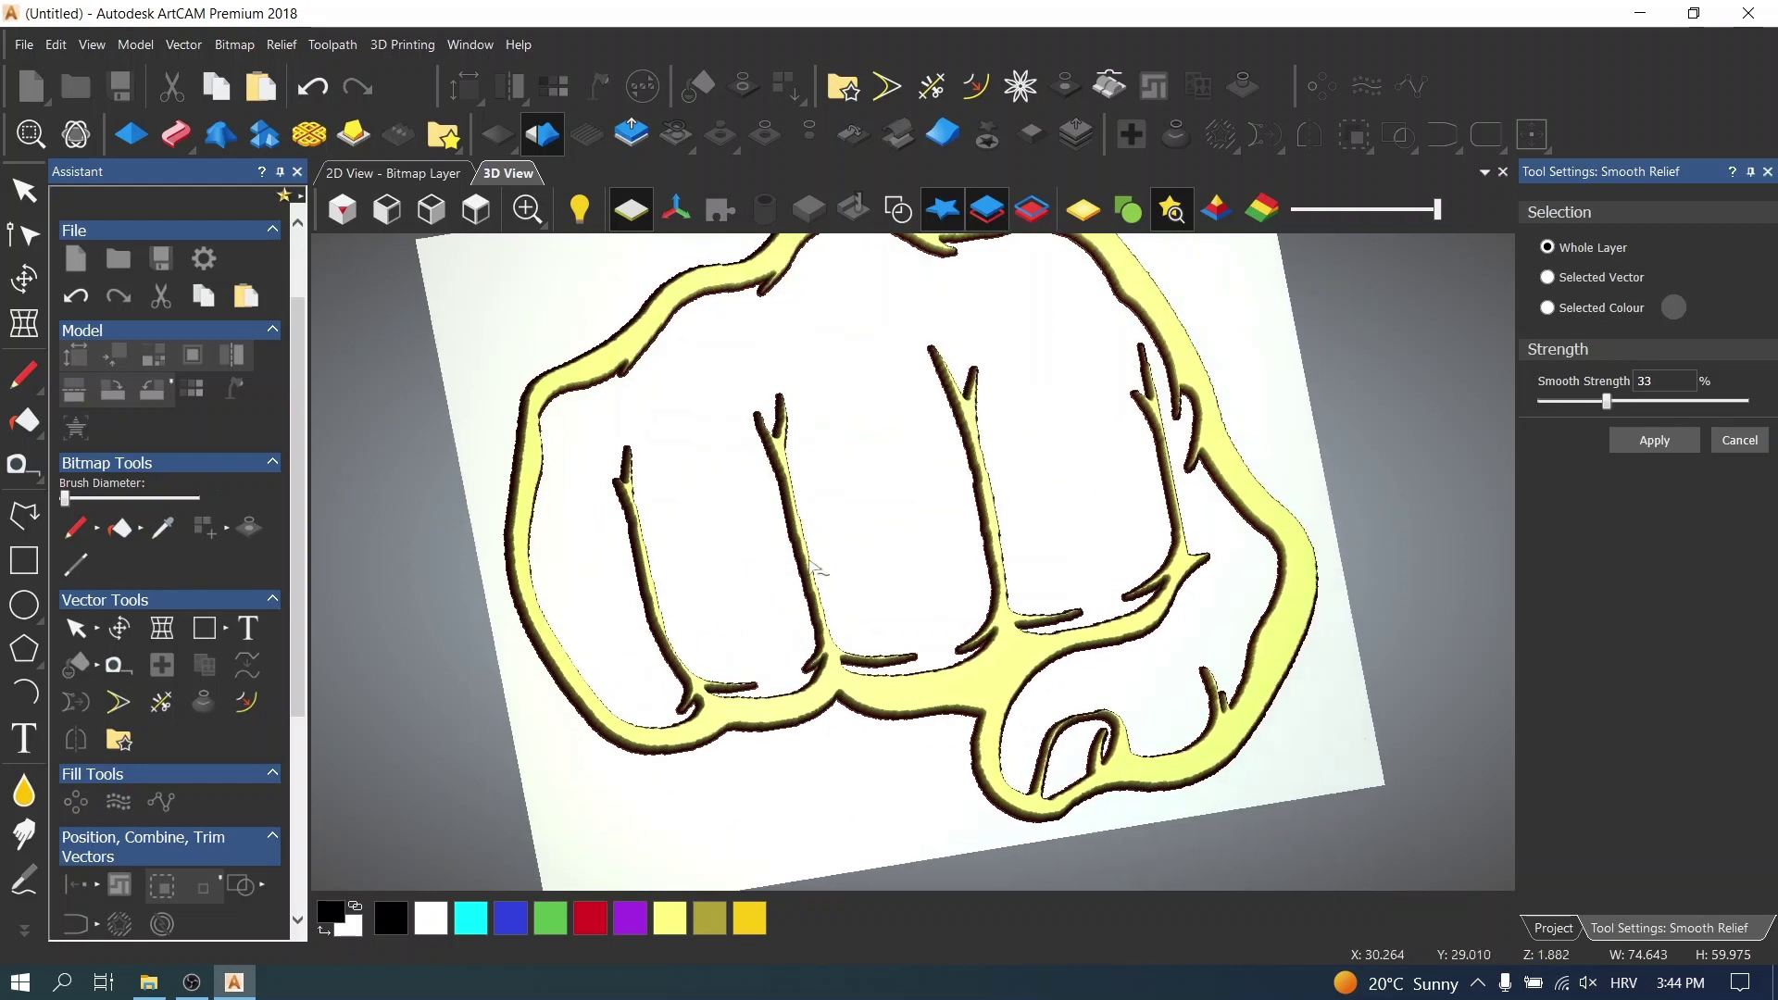
scroll(813, 562, "down", 3)
left_click_drag(977, 575, 975, 292)
scroll(899, 574, "up", 3)
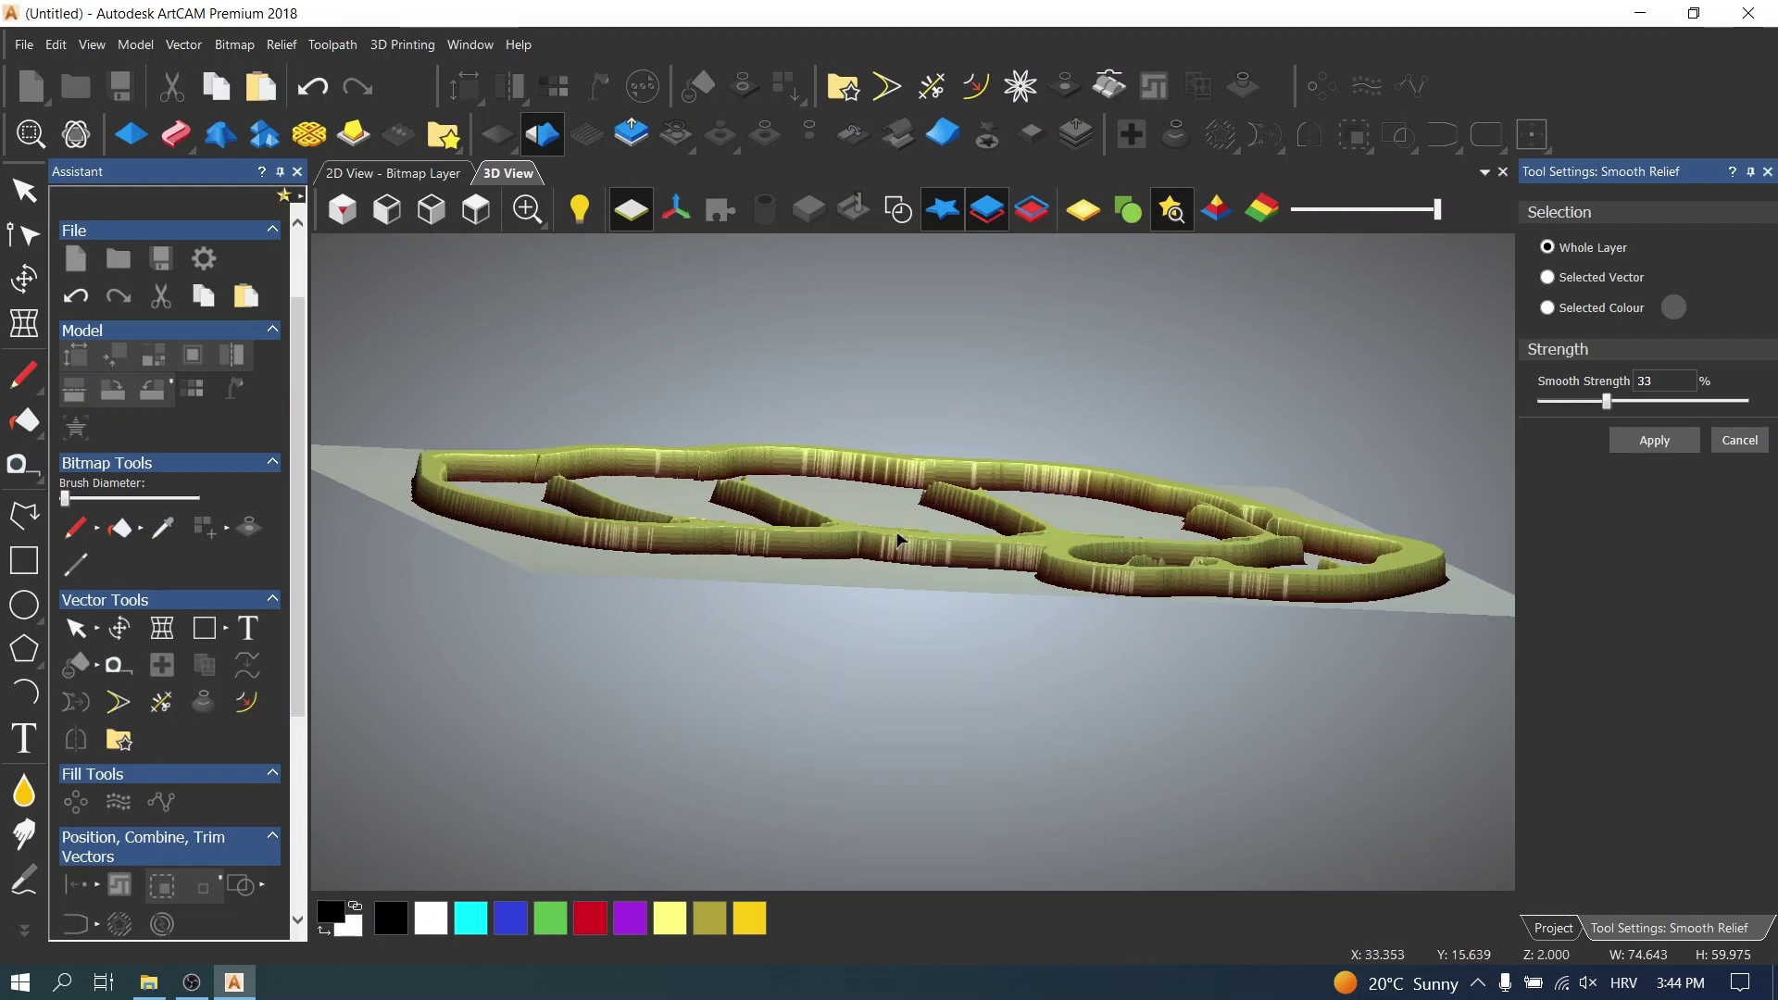
left_click_drag(988, 436, 944, 542)
scroll(973, 459, "down", 3)
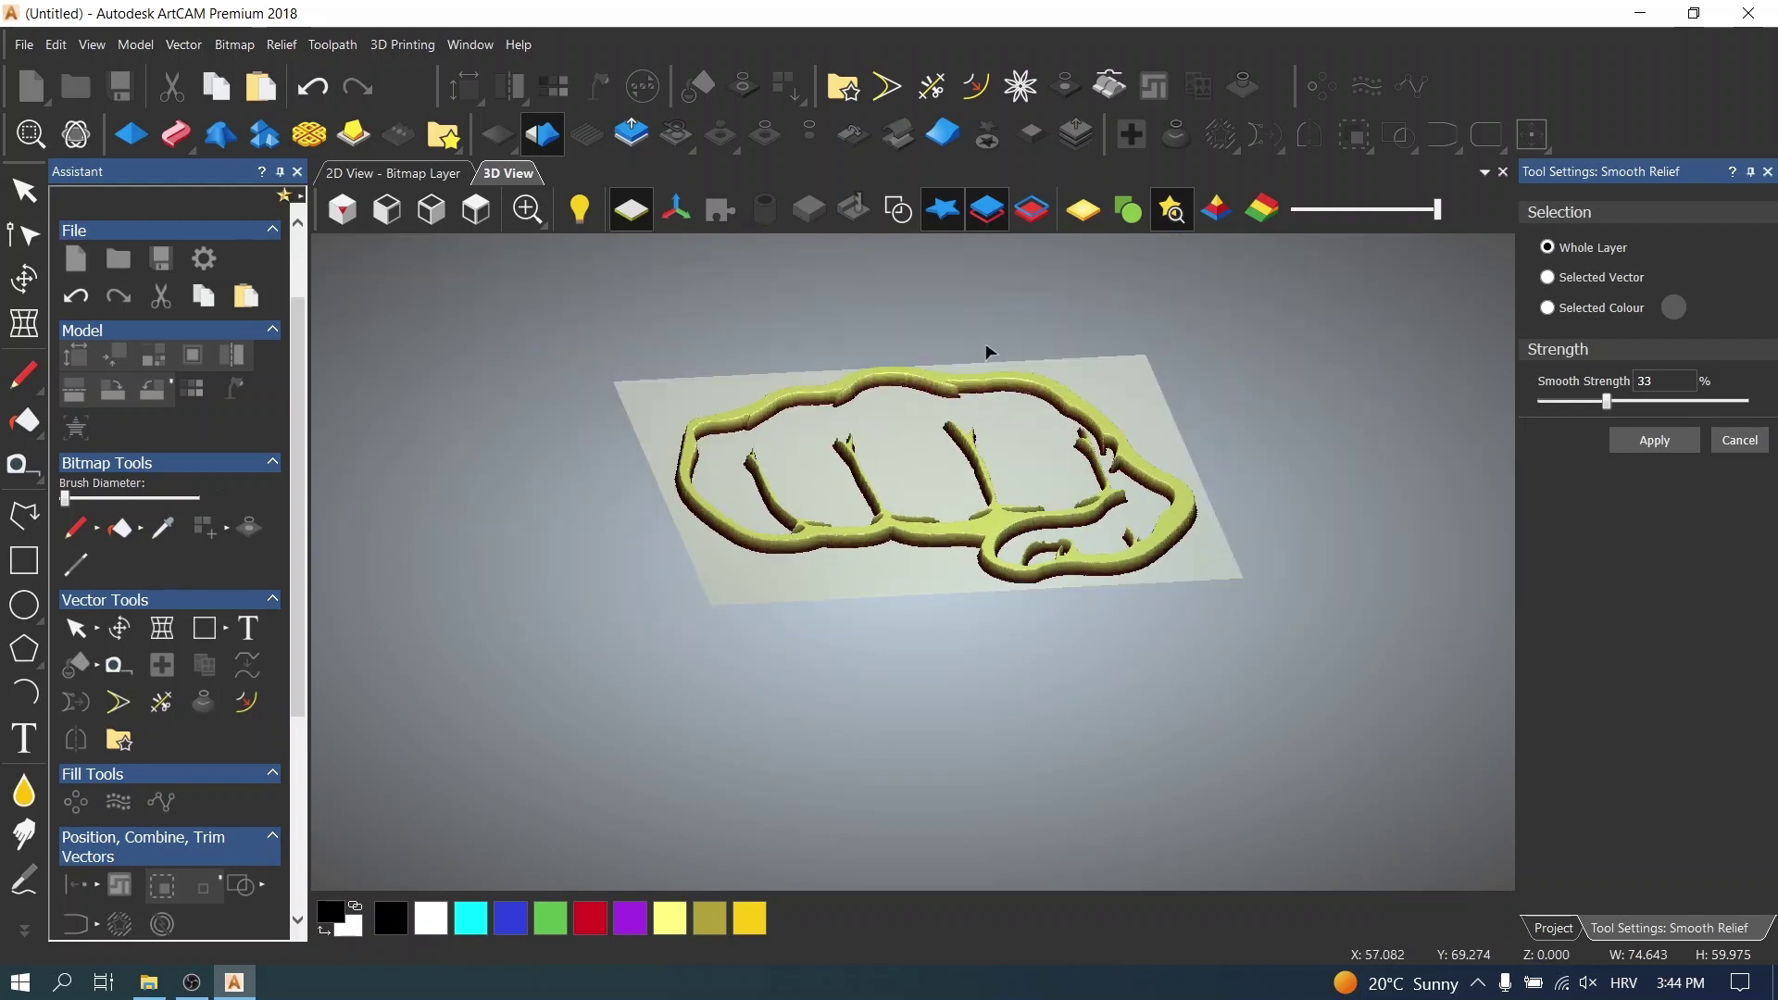
scroll(988, 359, "up", 4)
left_click_drag(984, 378, 975, 475)
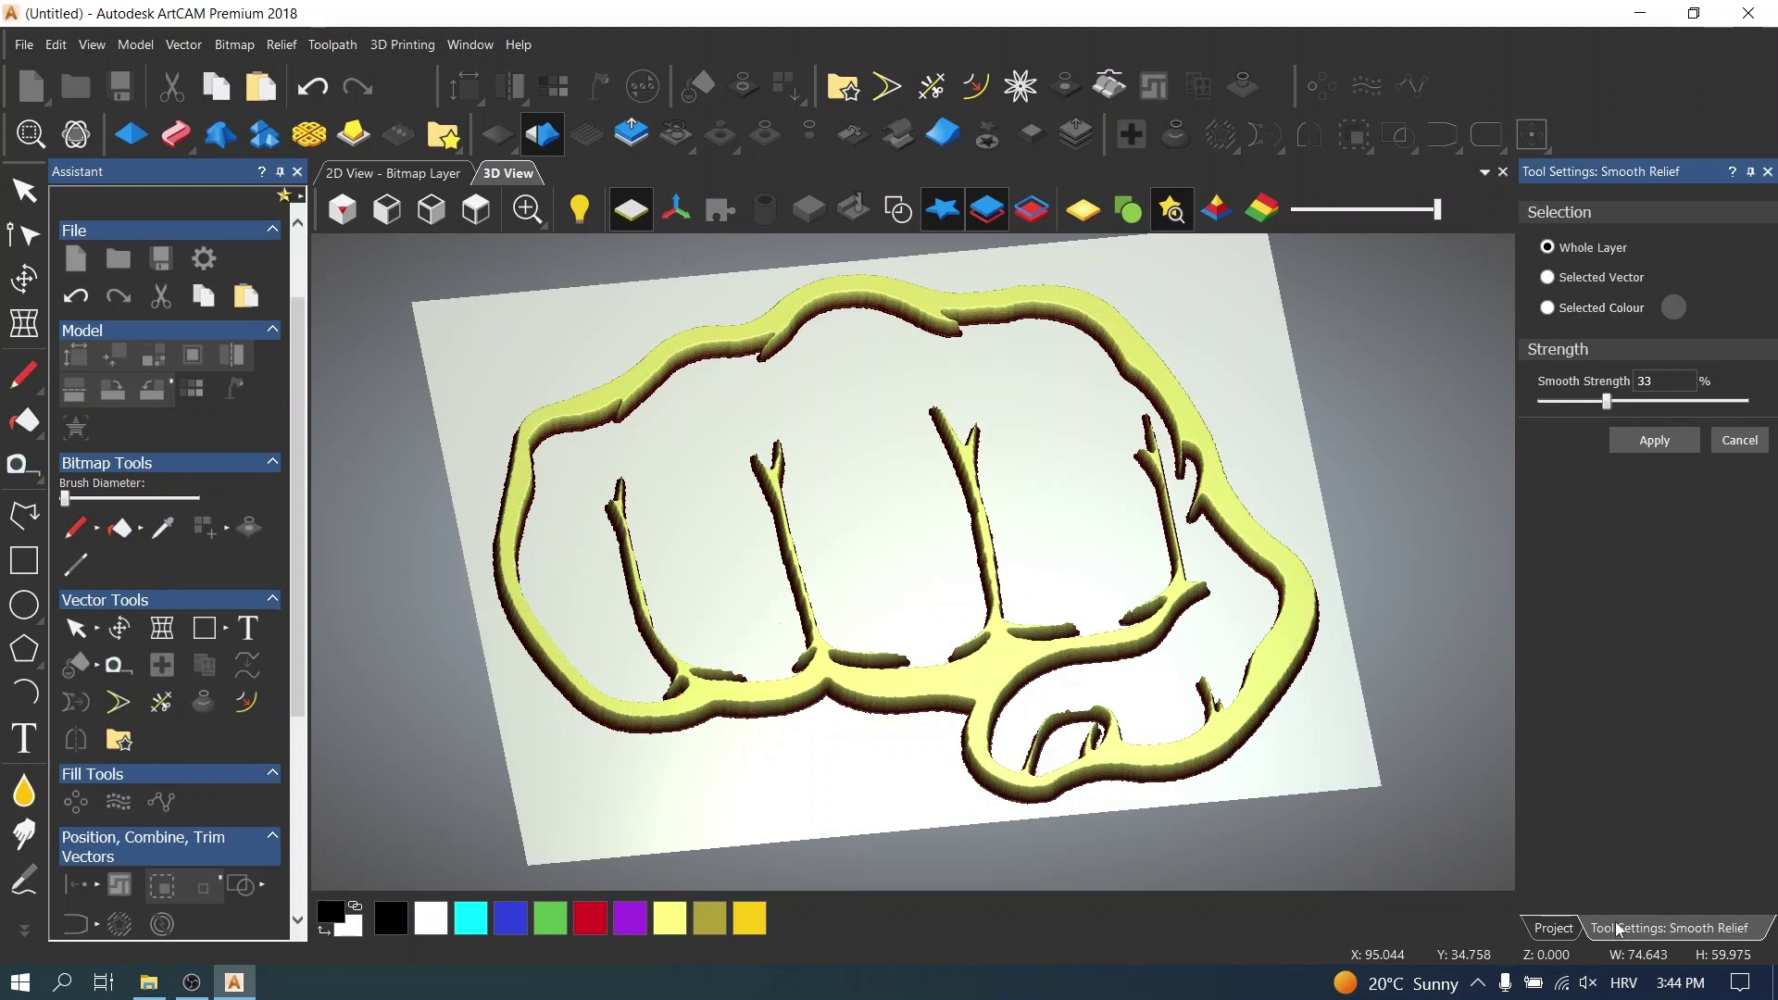
left_click(1553, 928)
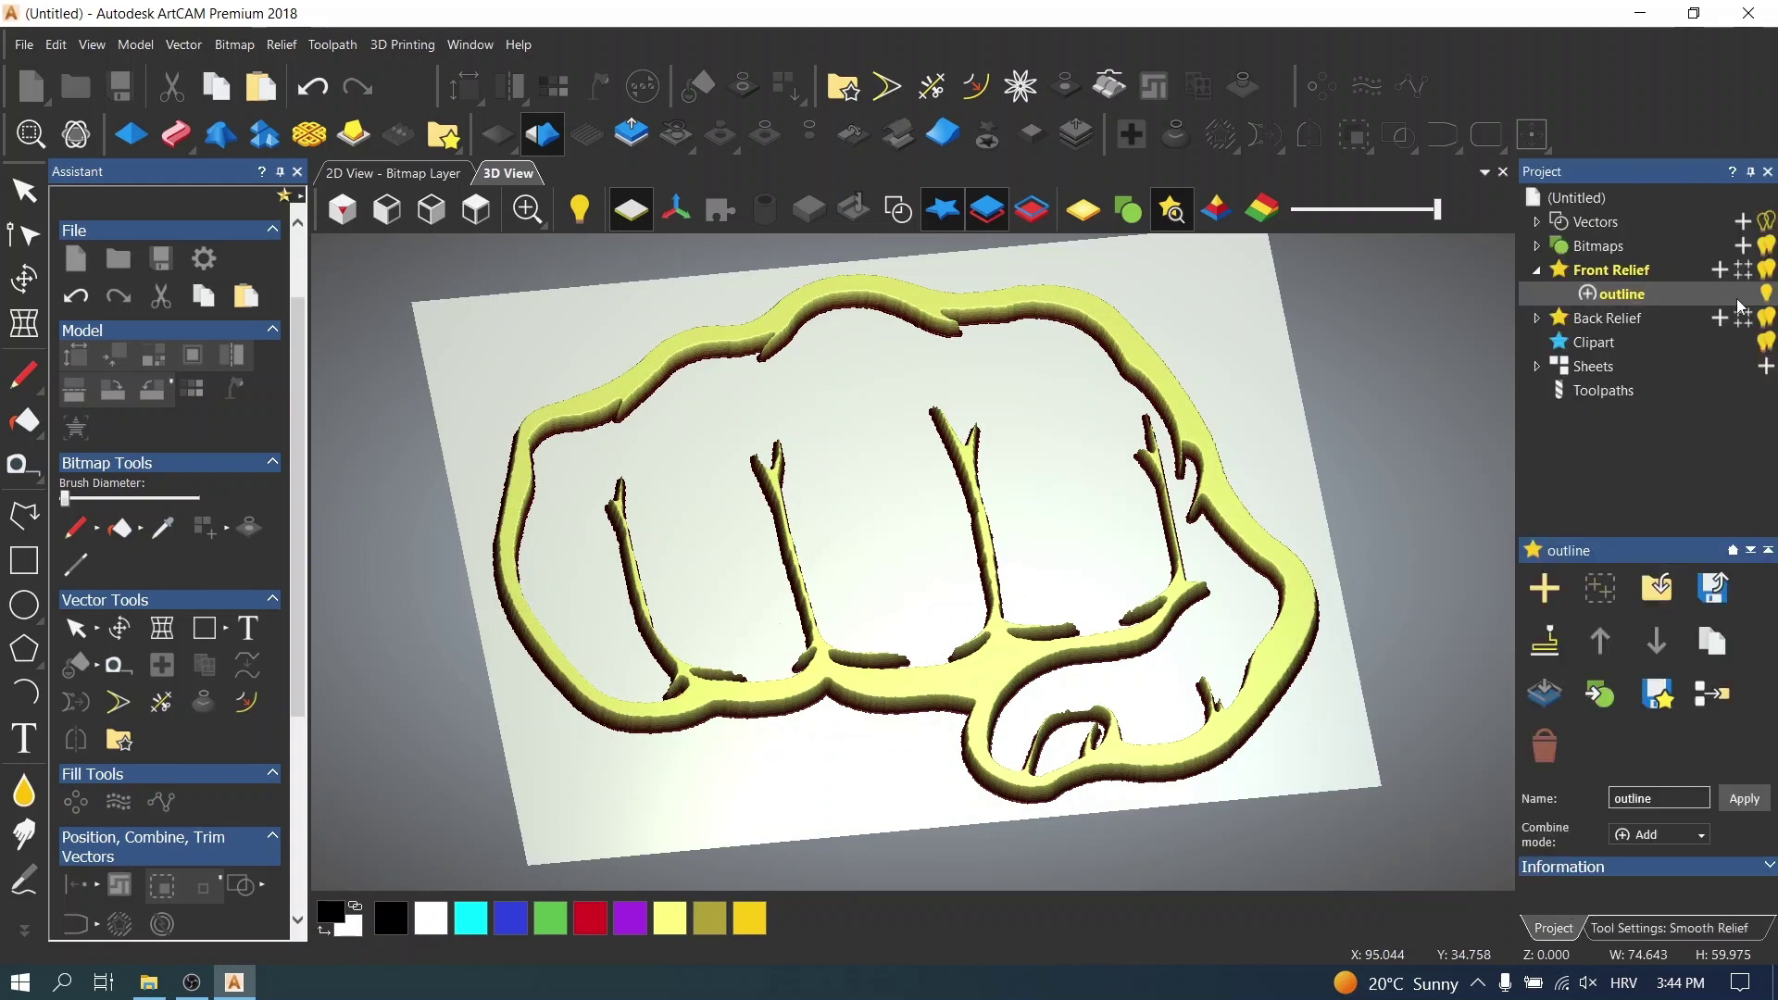
left_click(1641, 269)
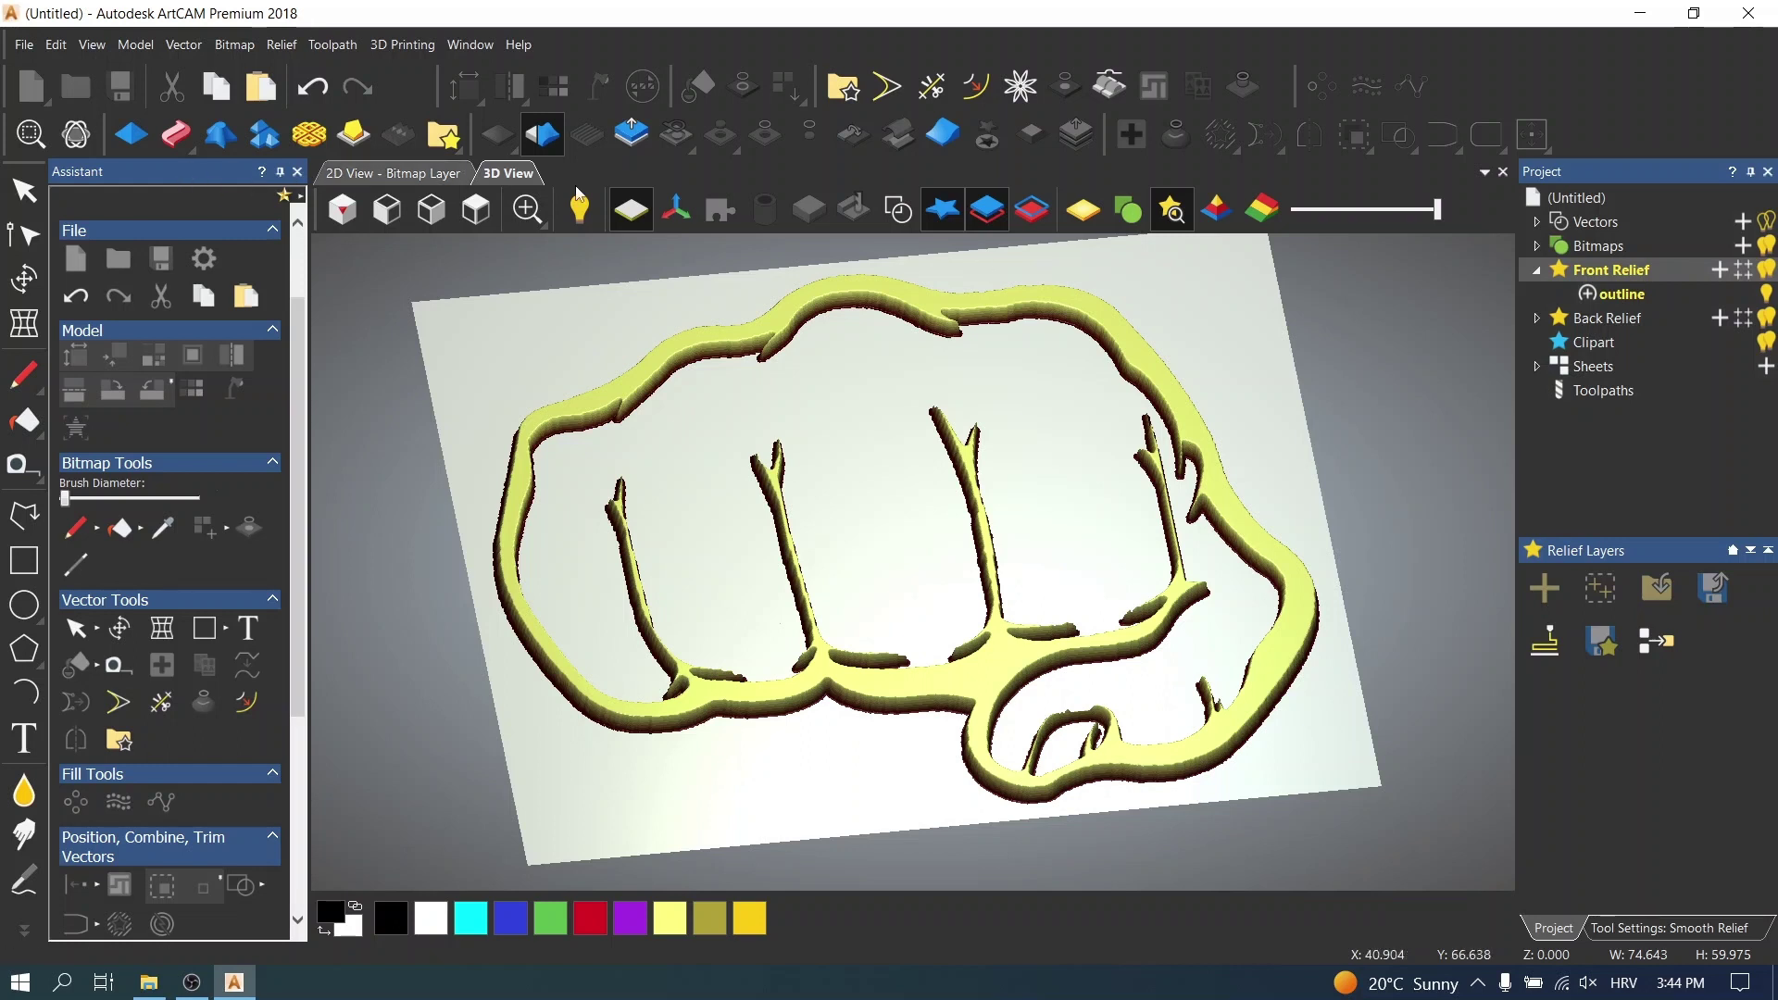
- Add a relief layer above outline, hide outline, and name the new layer 'inline'
left_click(1630, 294)
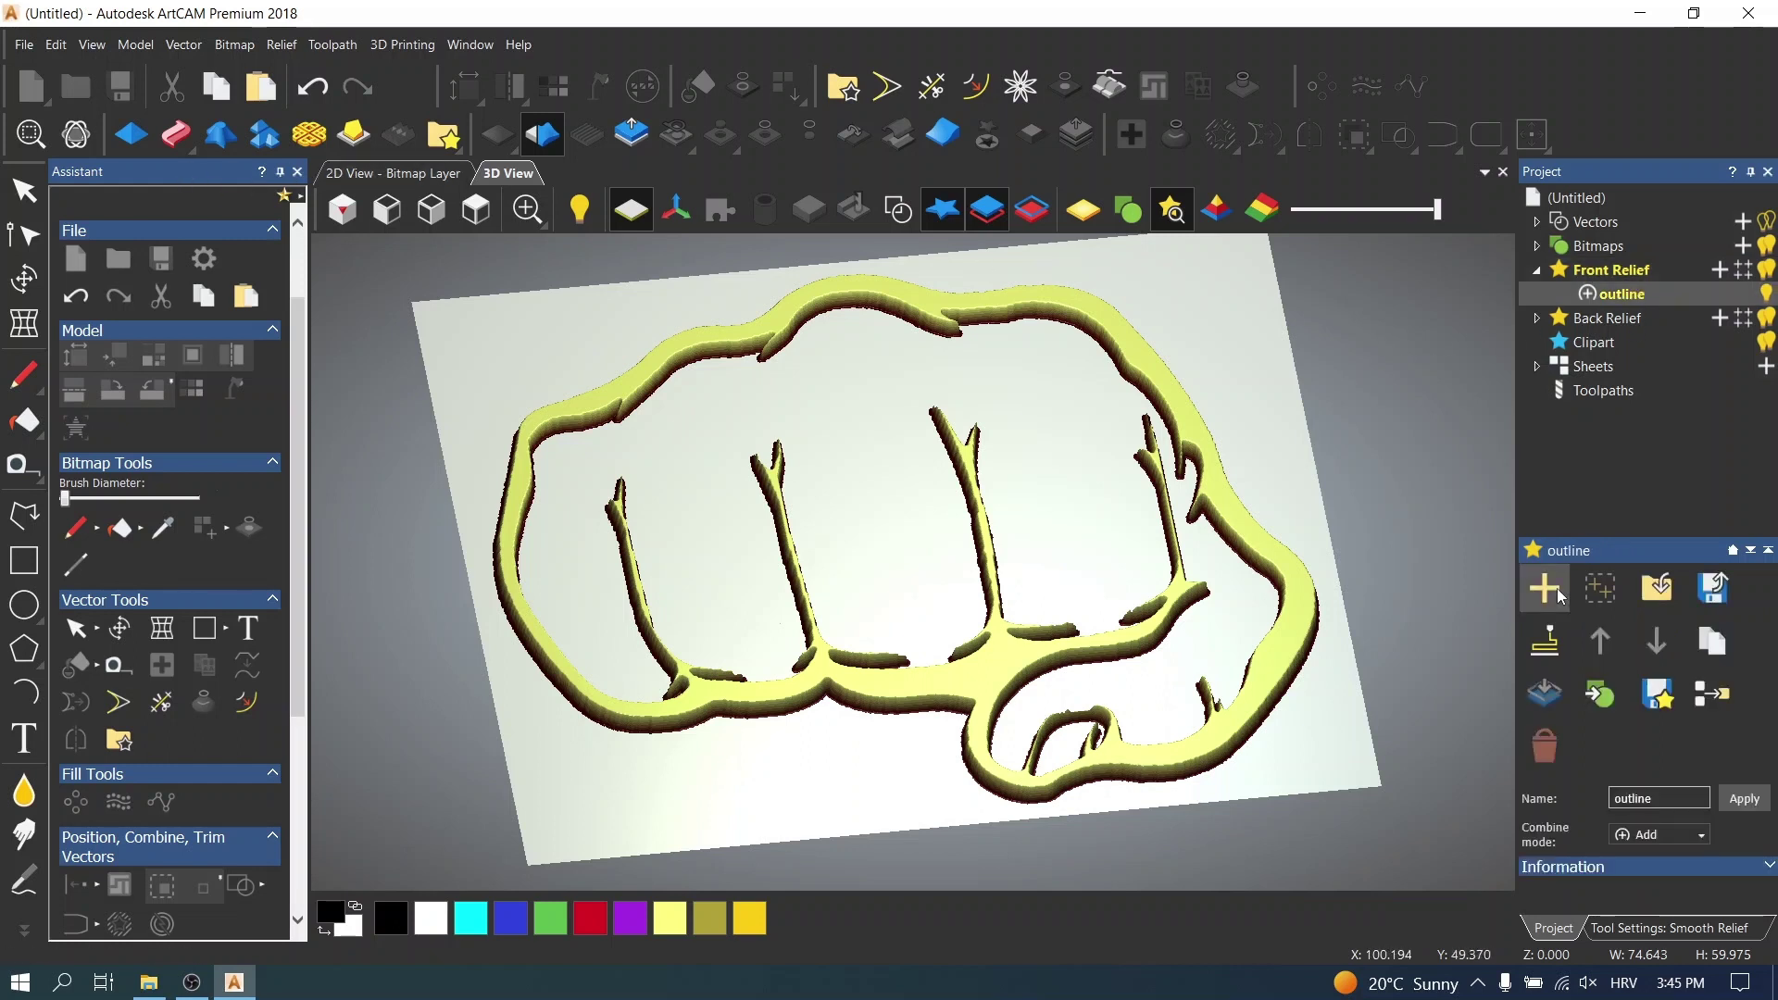
left_click(1545, 588)
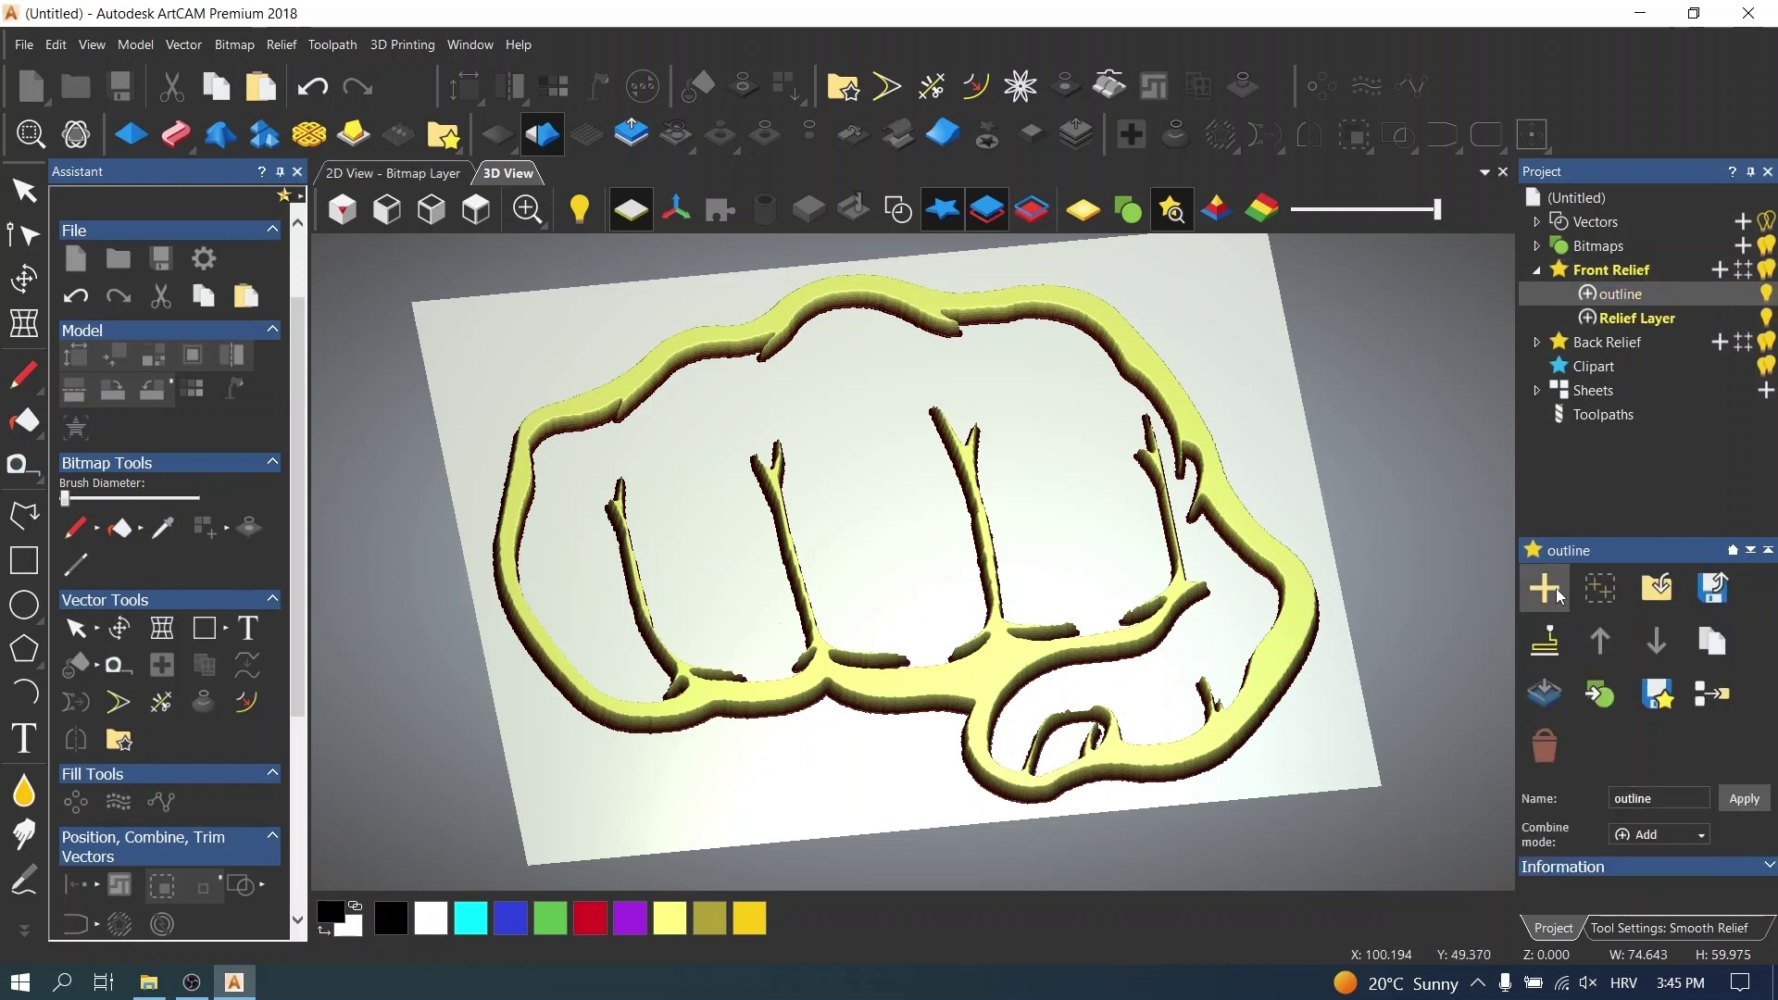
left_click_drag(1649, 318, 1649, 283)
left_click(1766, 317)
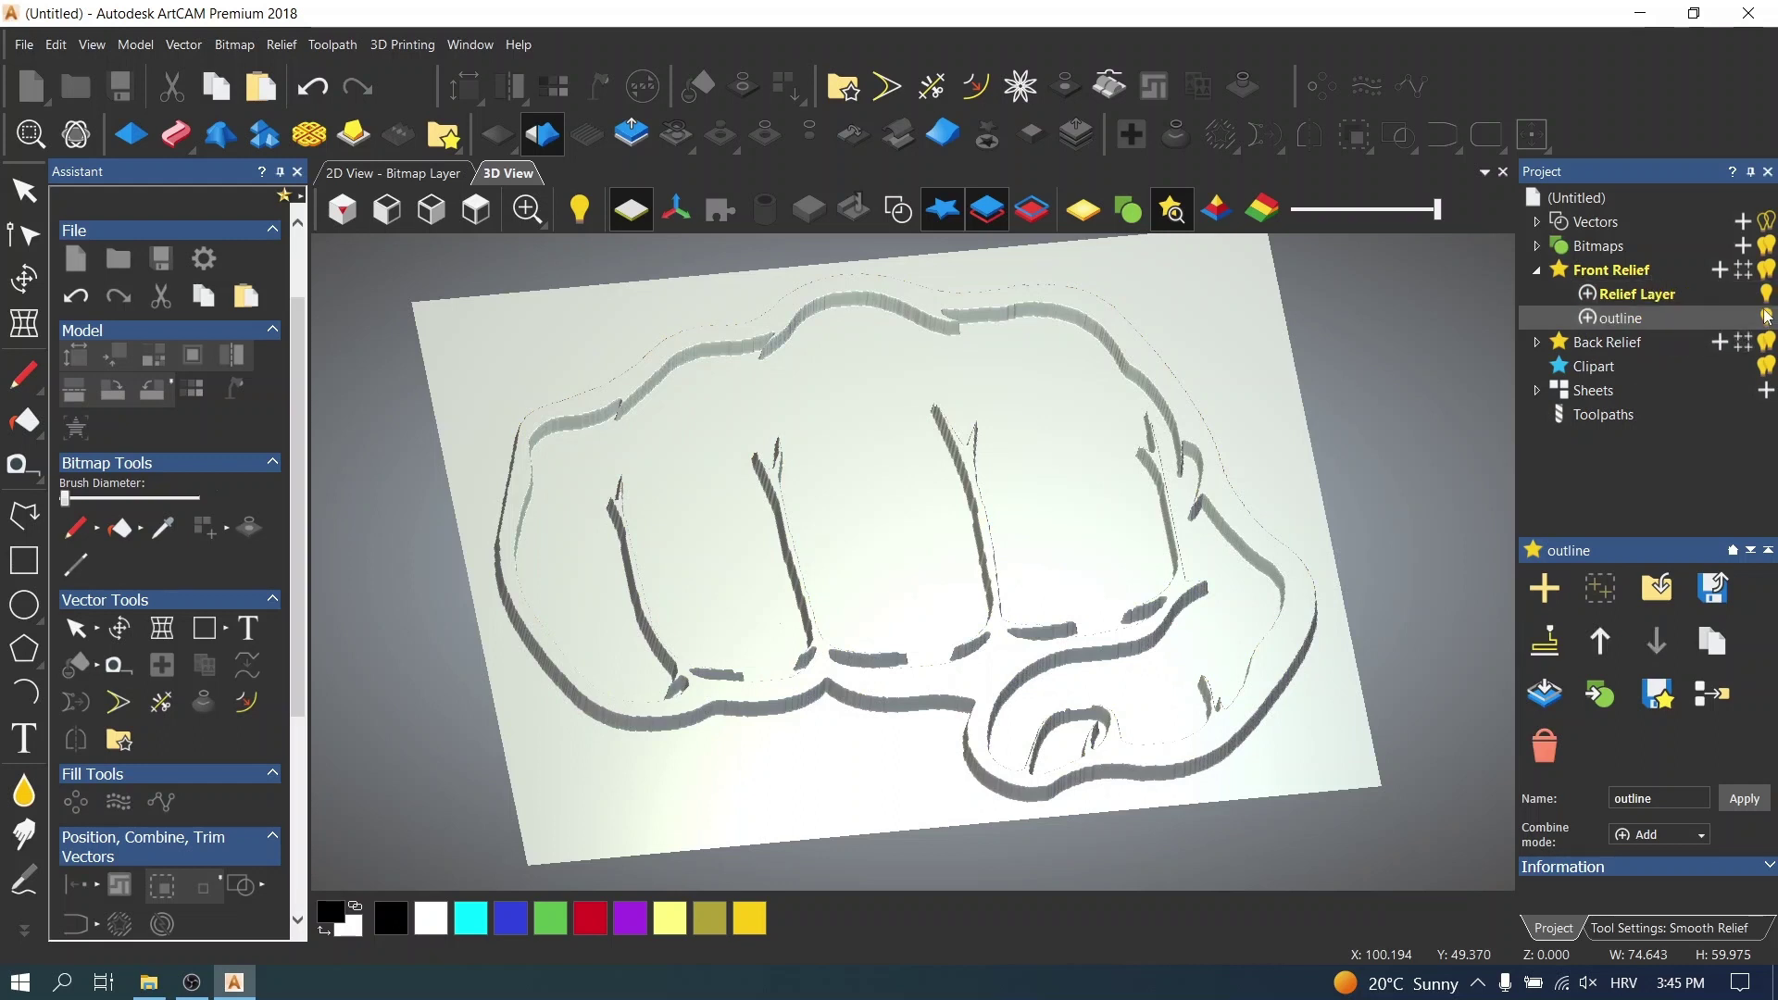
left_click(1649, 296)
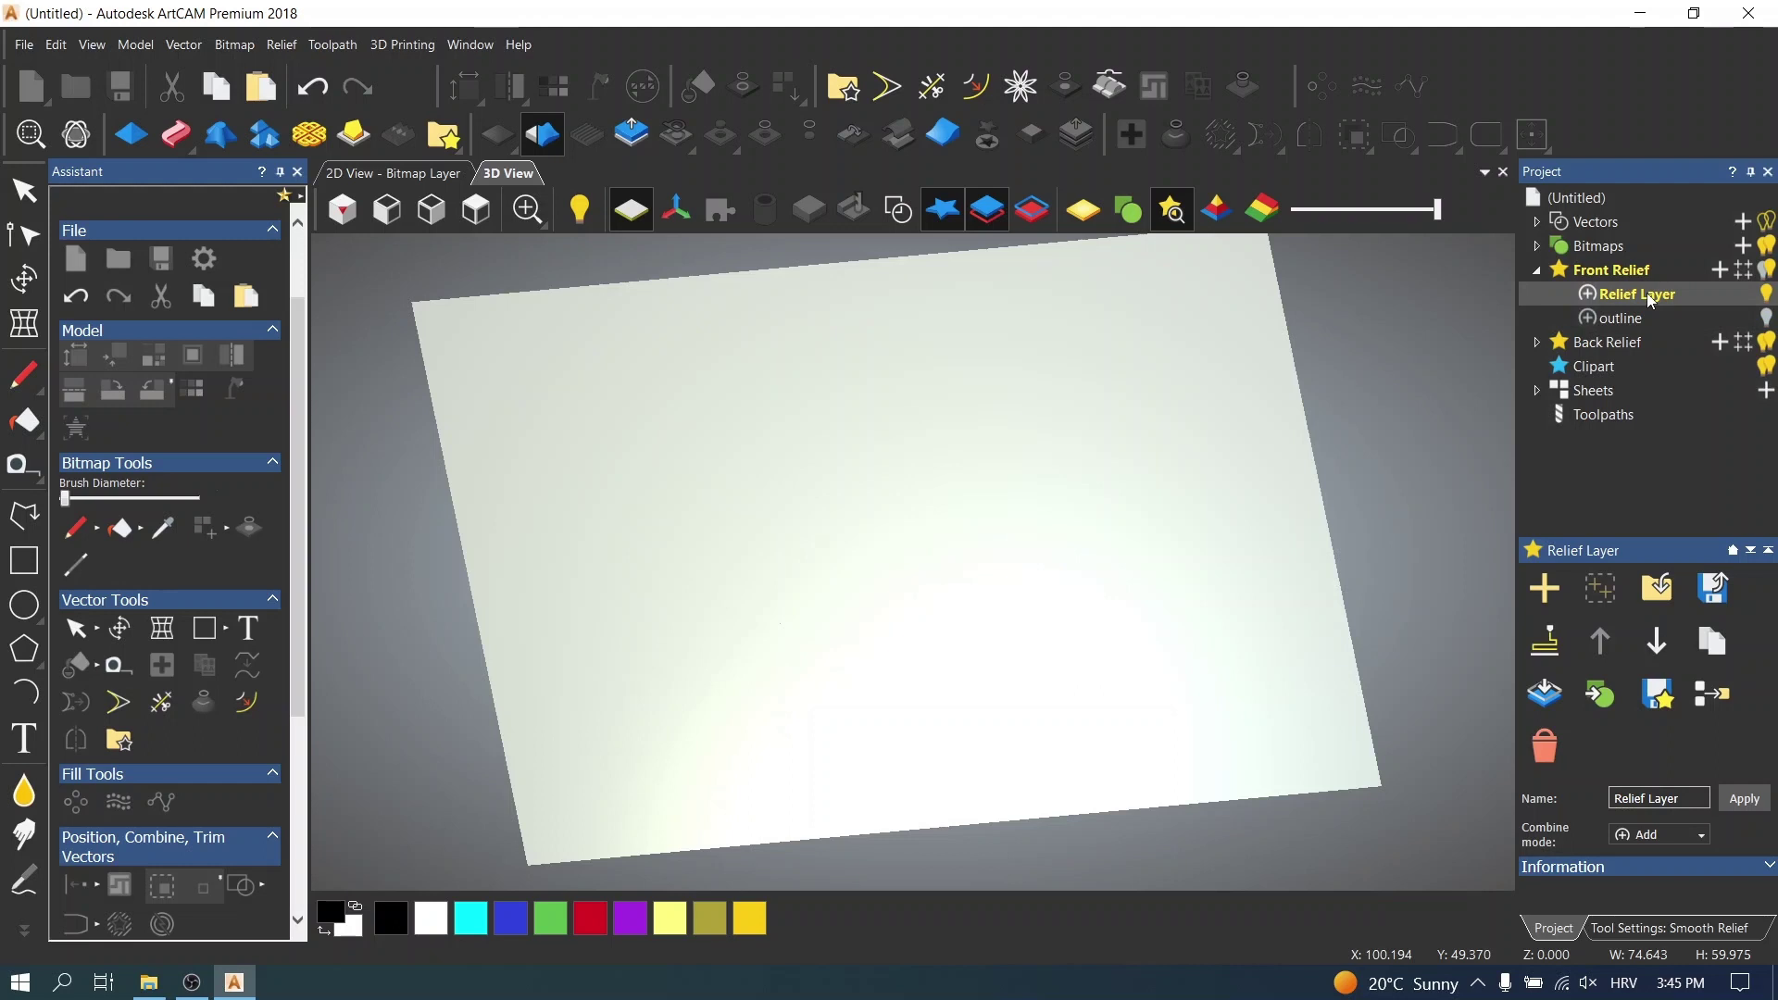
left_click(1649, 295)
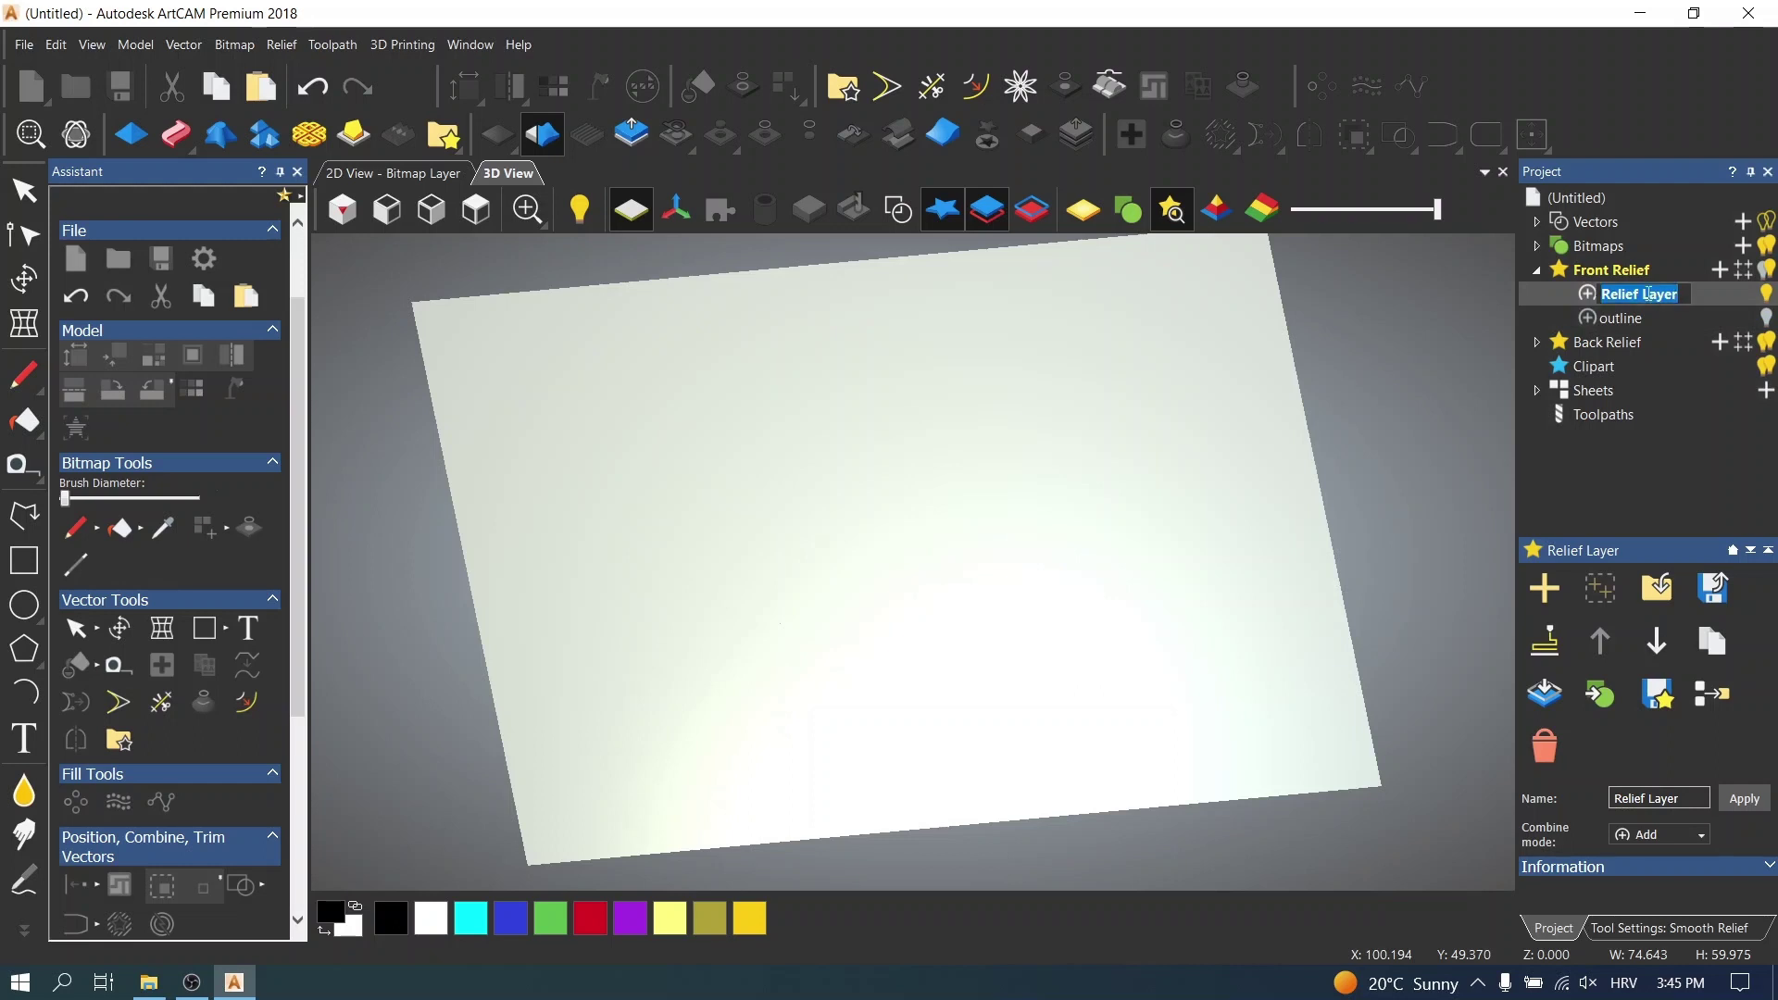
type("inline")
key("Return")
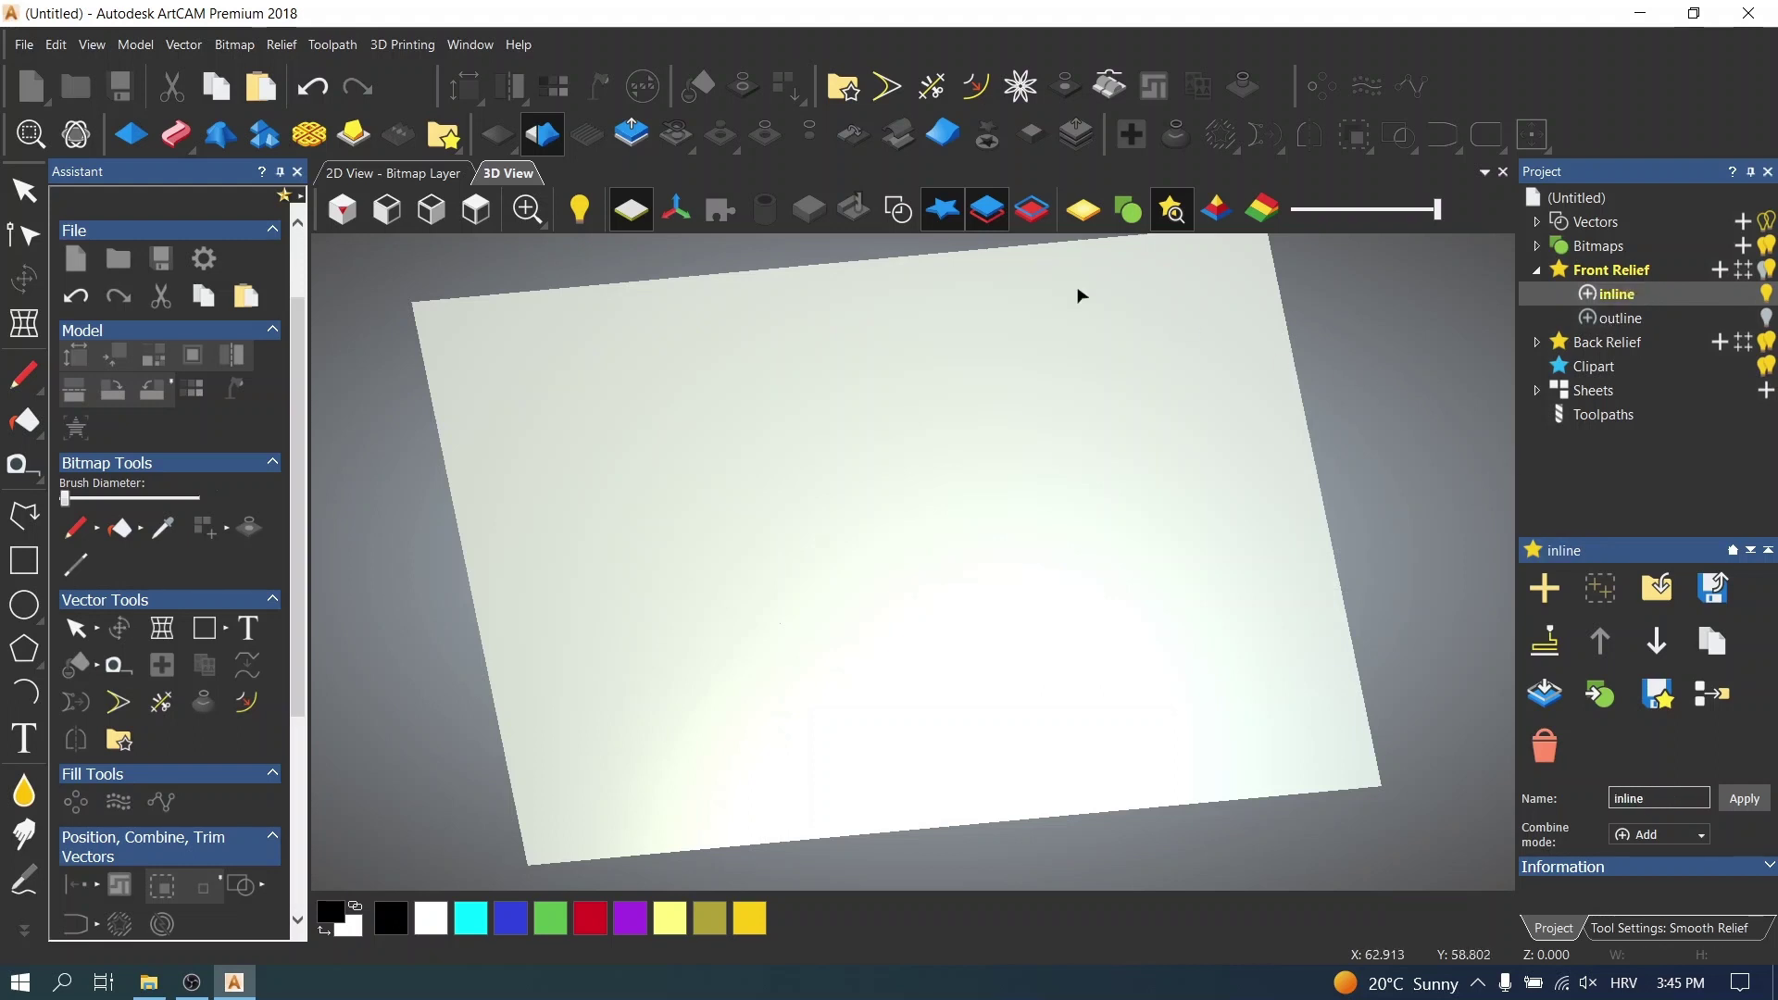
left_click(413, 174)
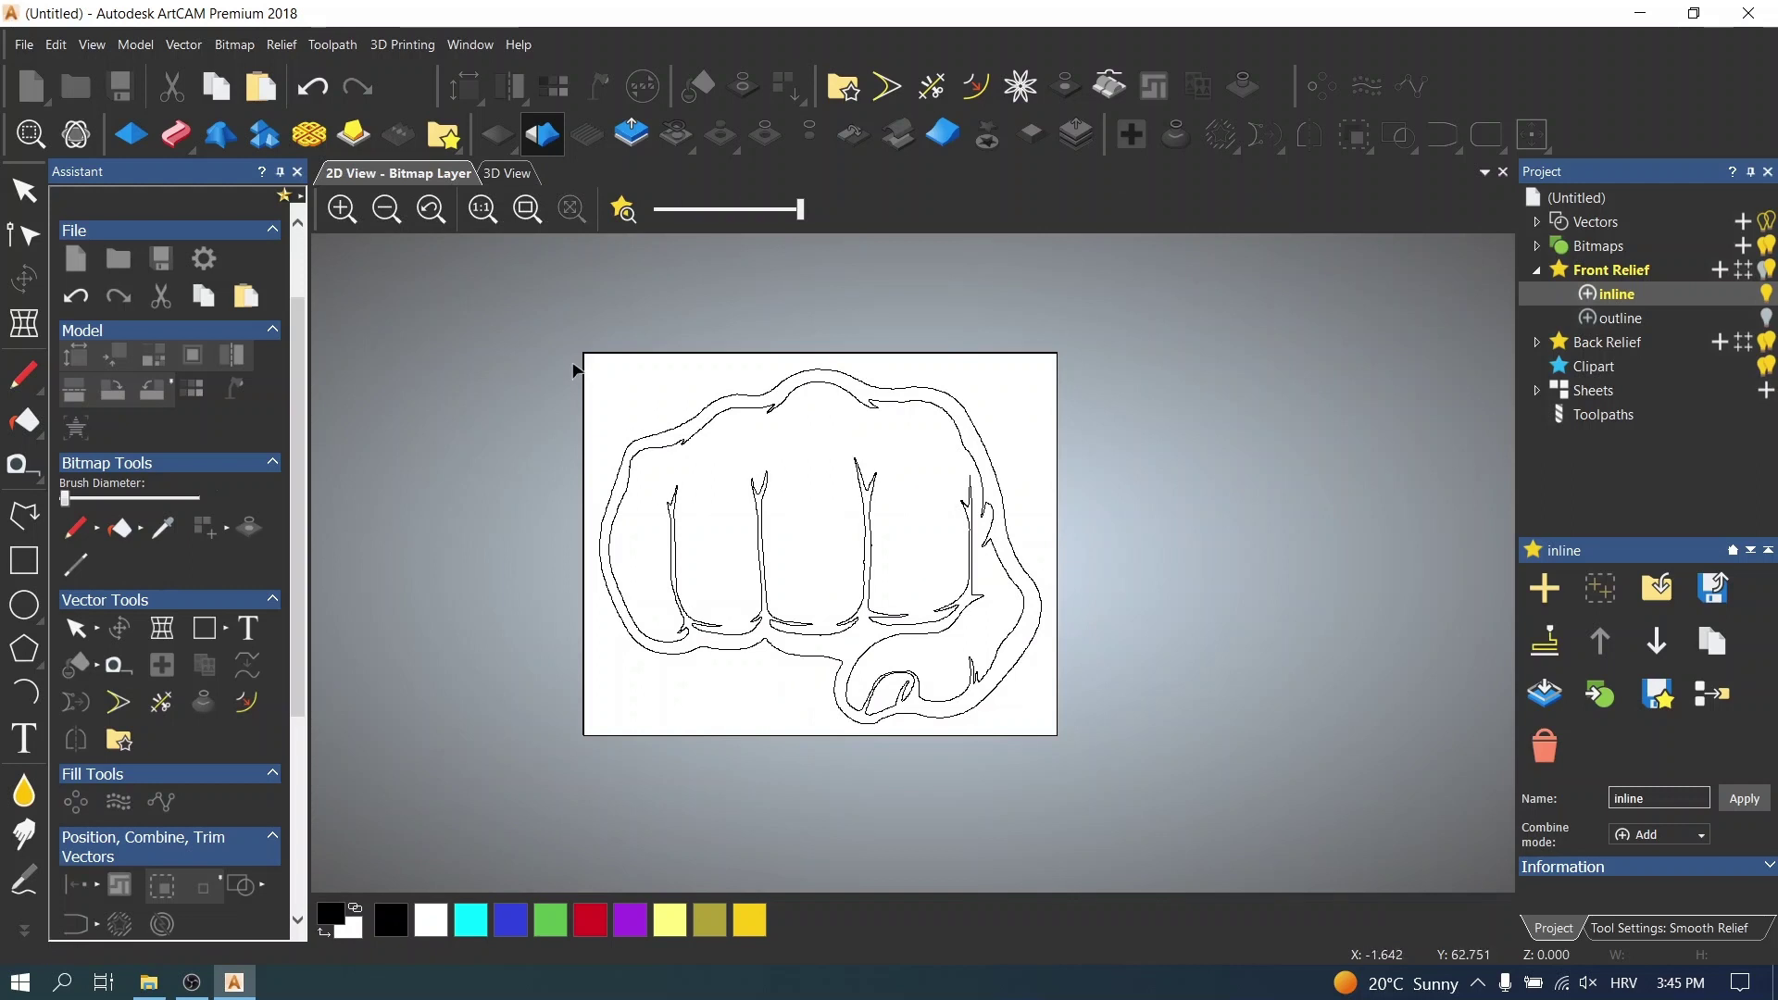
- Subtract all the selected fist vectors from the relief on the inline layer as a recess
mouse_move(572, 366)
left_mouse_down()
mouse_move(1111, 734)
mouse_move(1114, 761)
left_mouse_up()
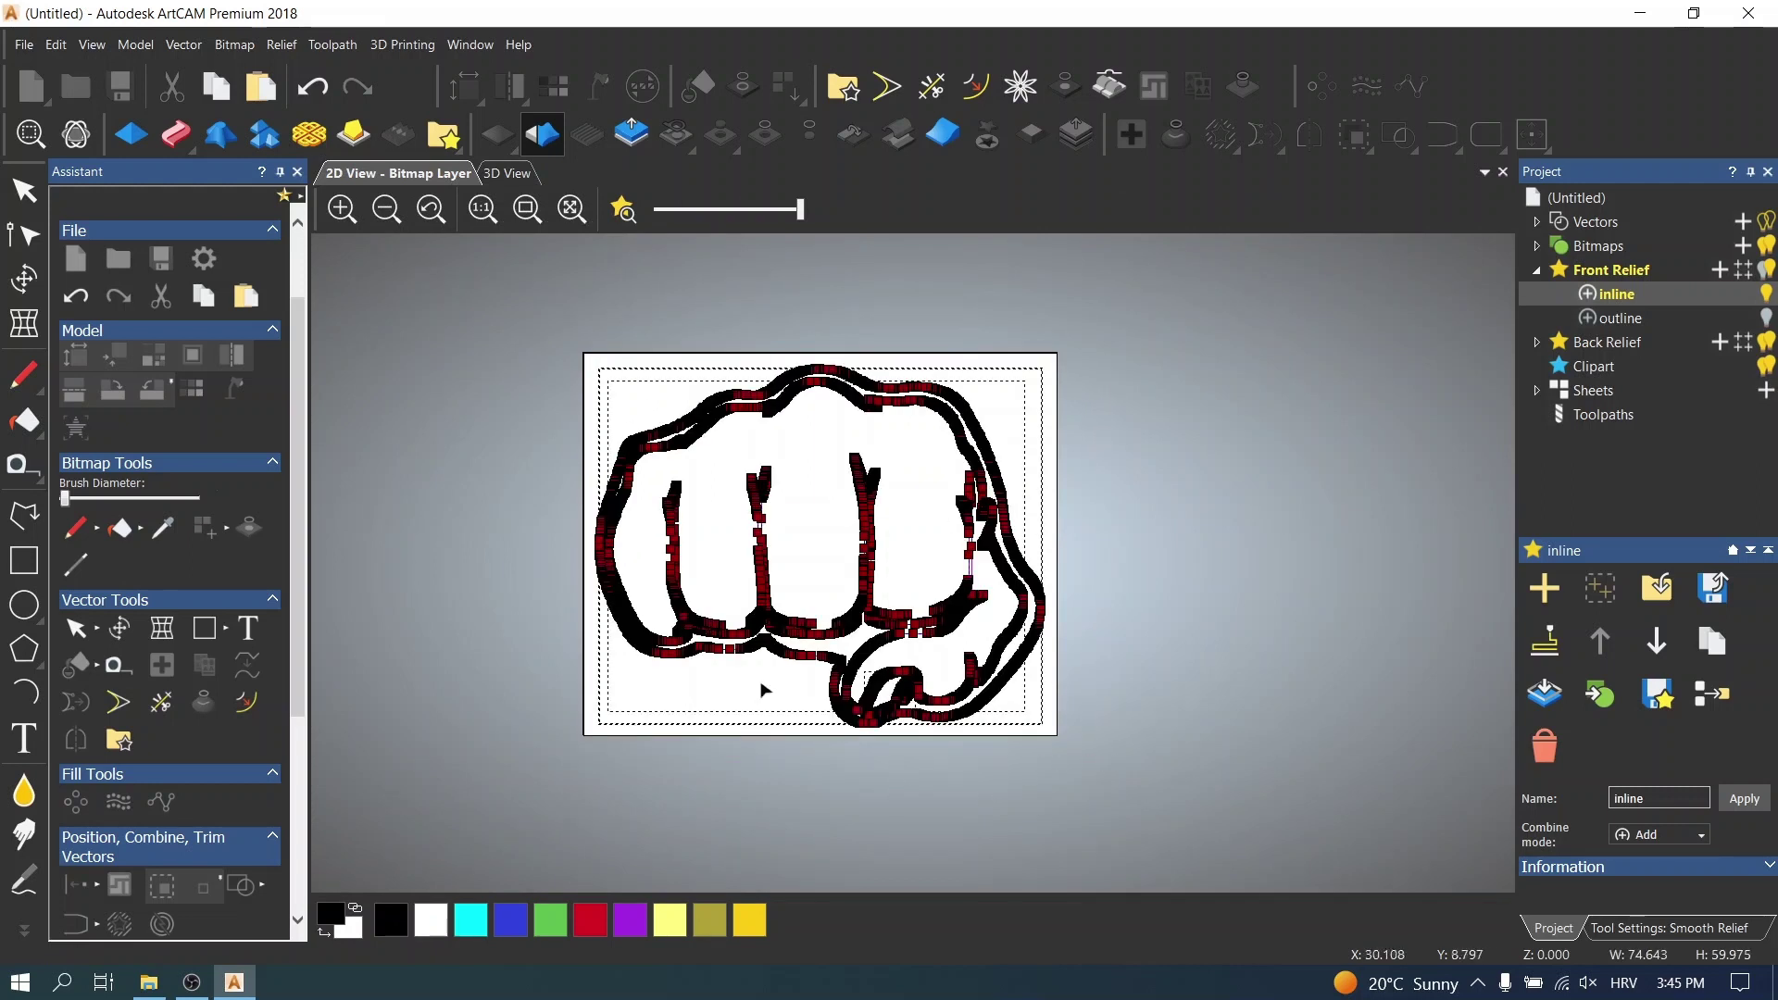
left_click(131, 135)
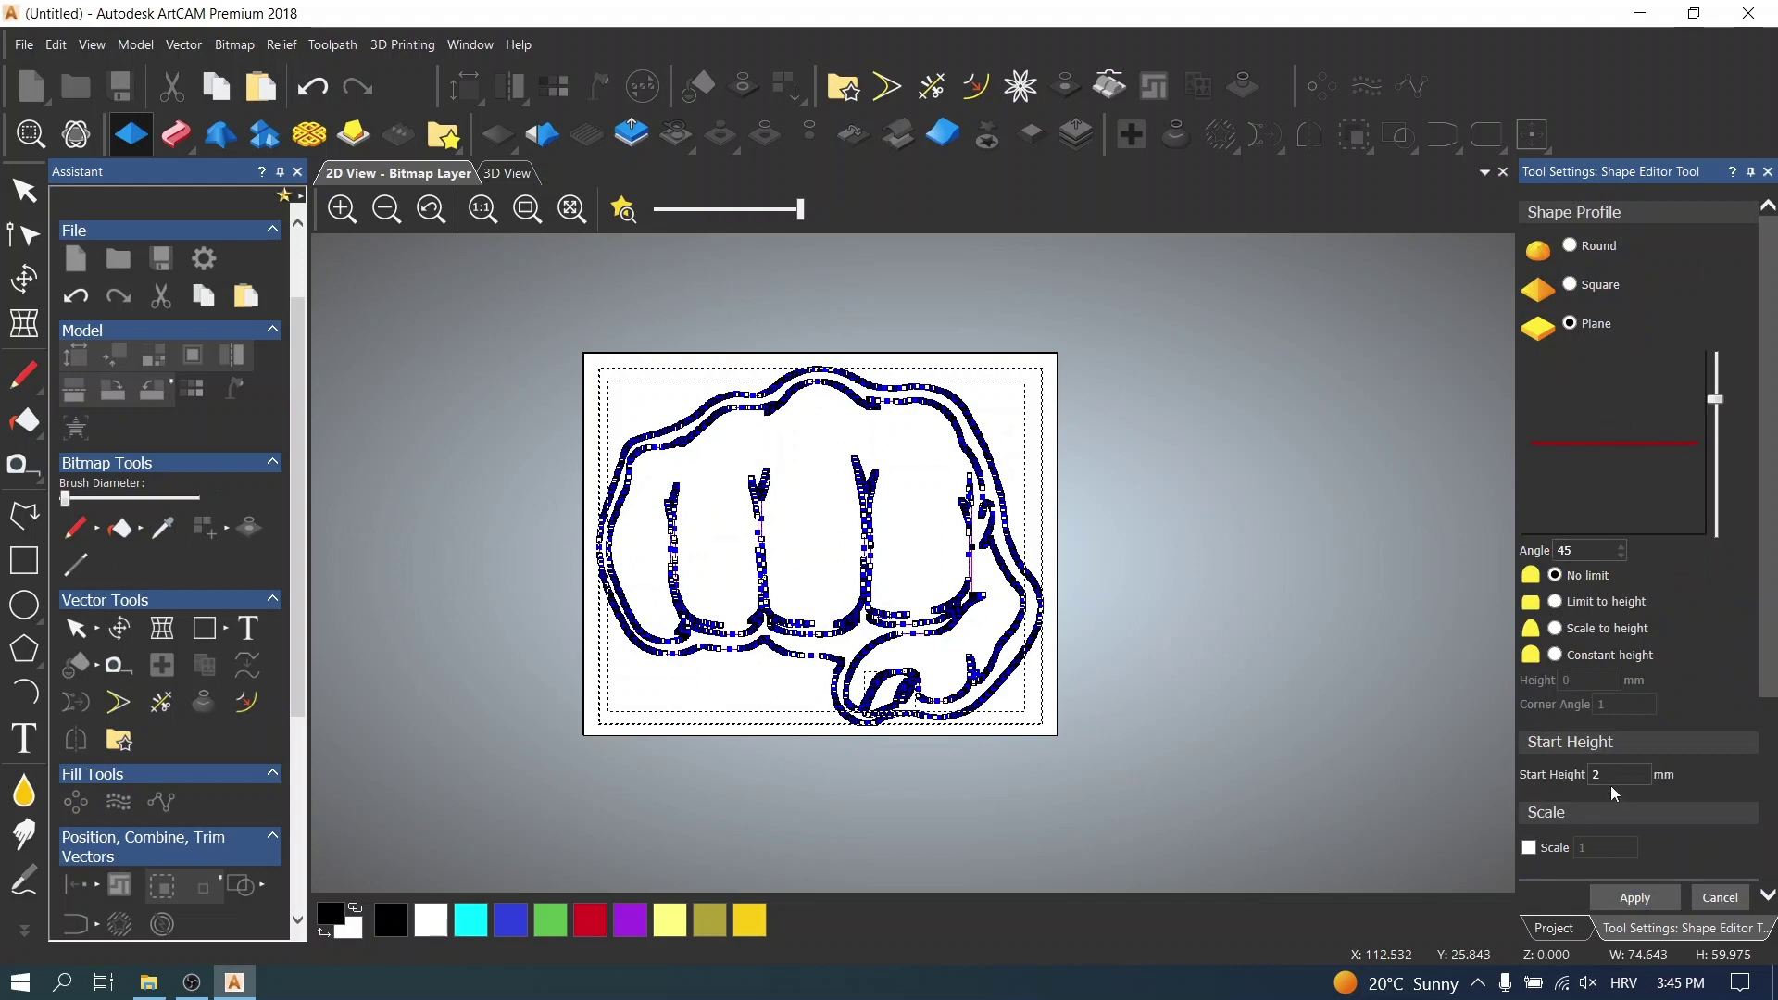
scroll(1662, 813, "down", 5)
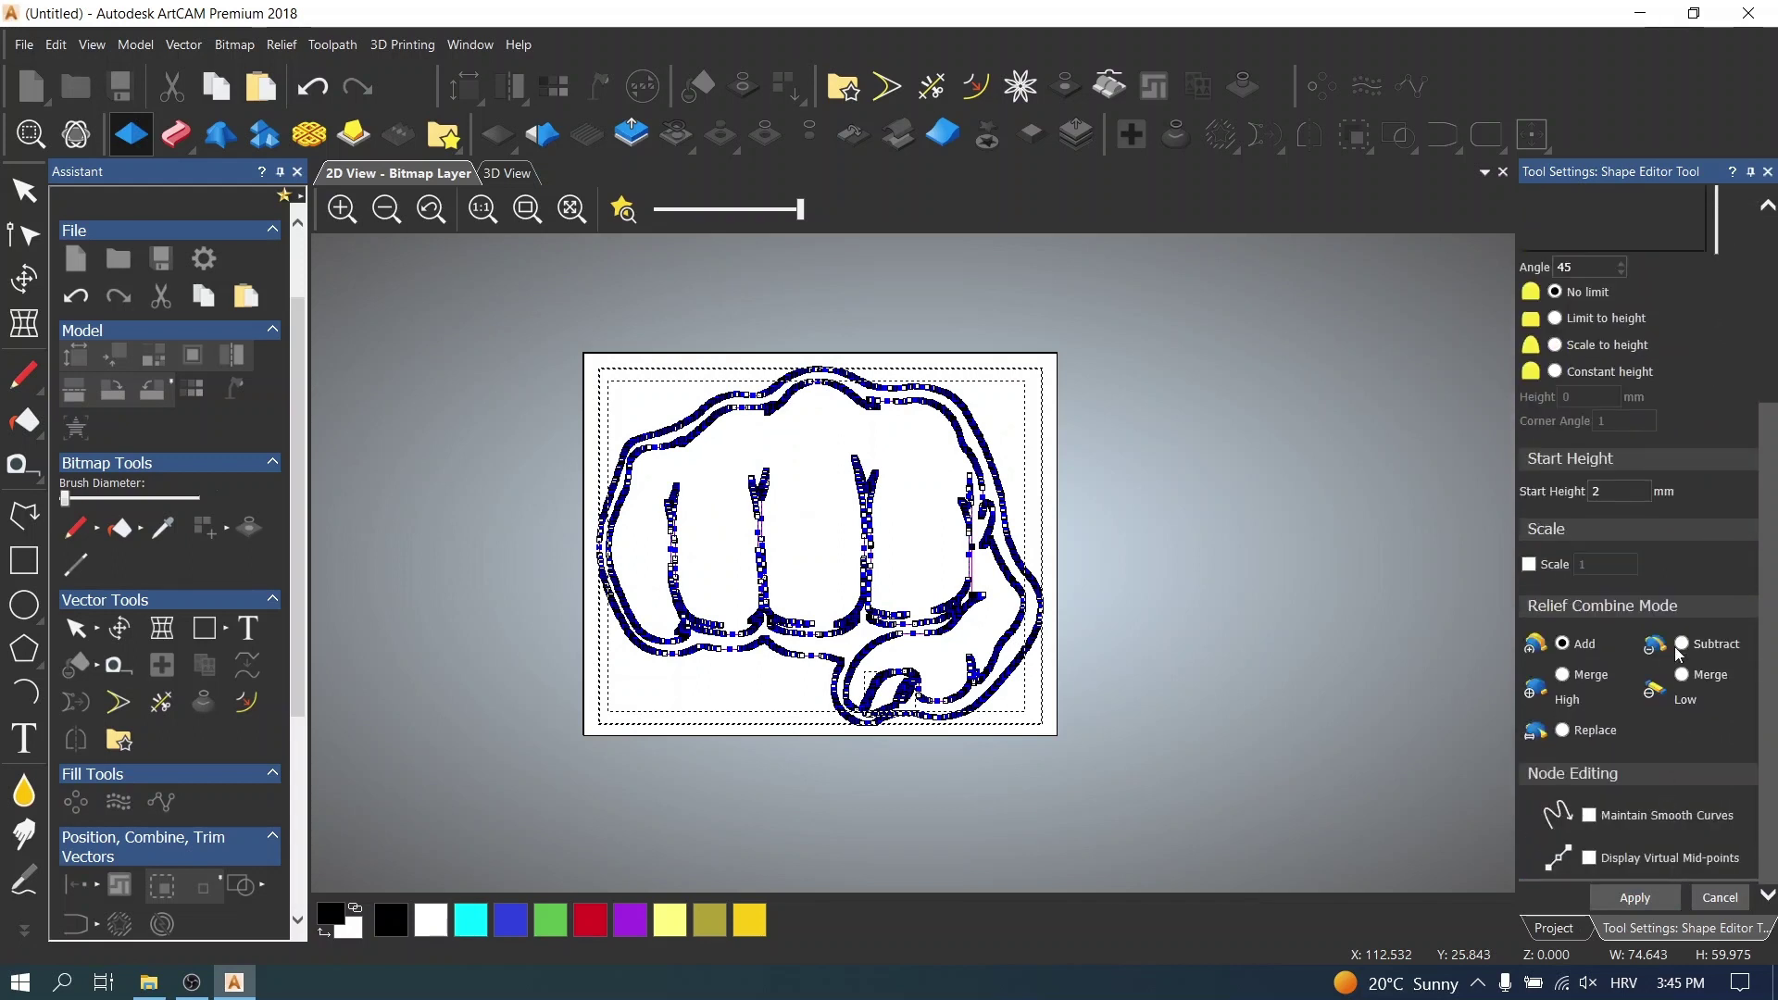
left_click(1683, 645)
left_click(508, 173)
left_click_drag(979, 752, 821, 694)
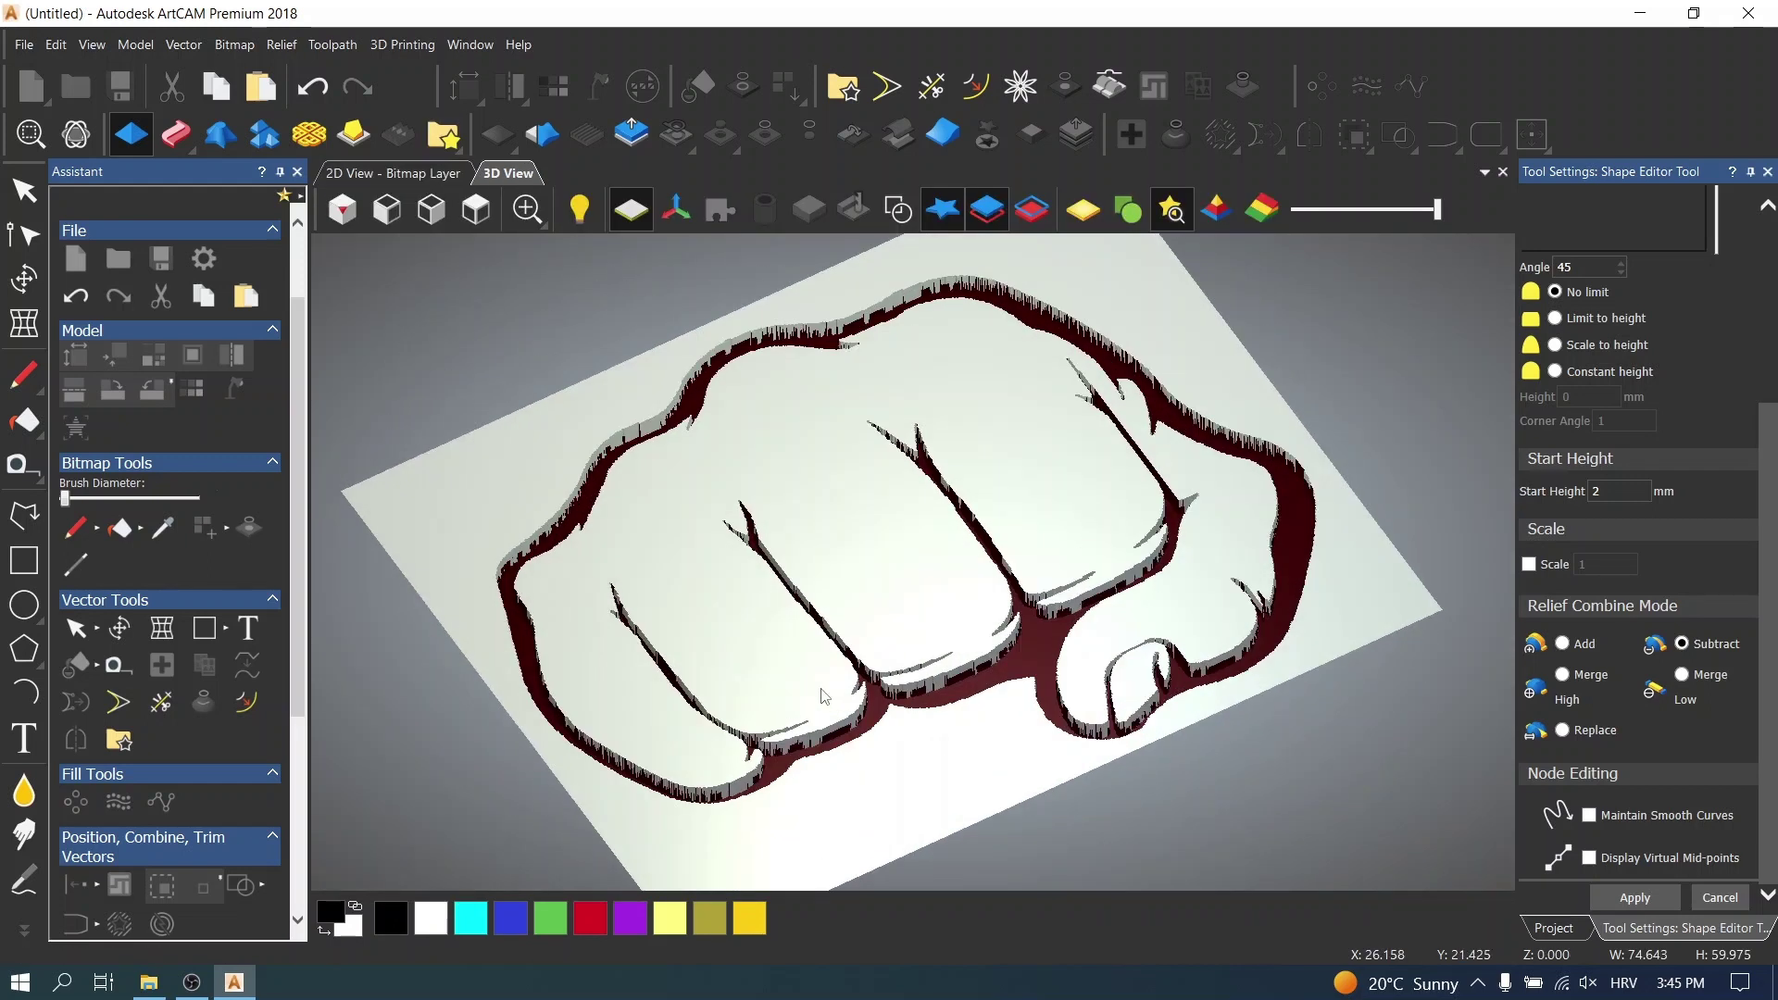
left_click(1621, 898)
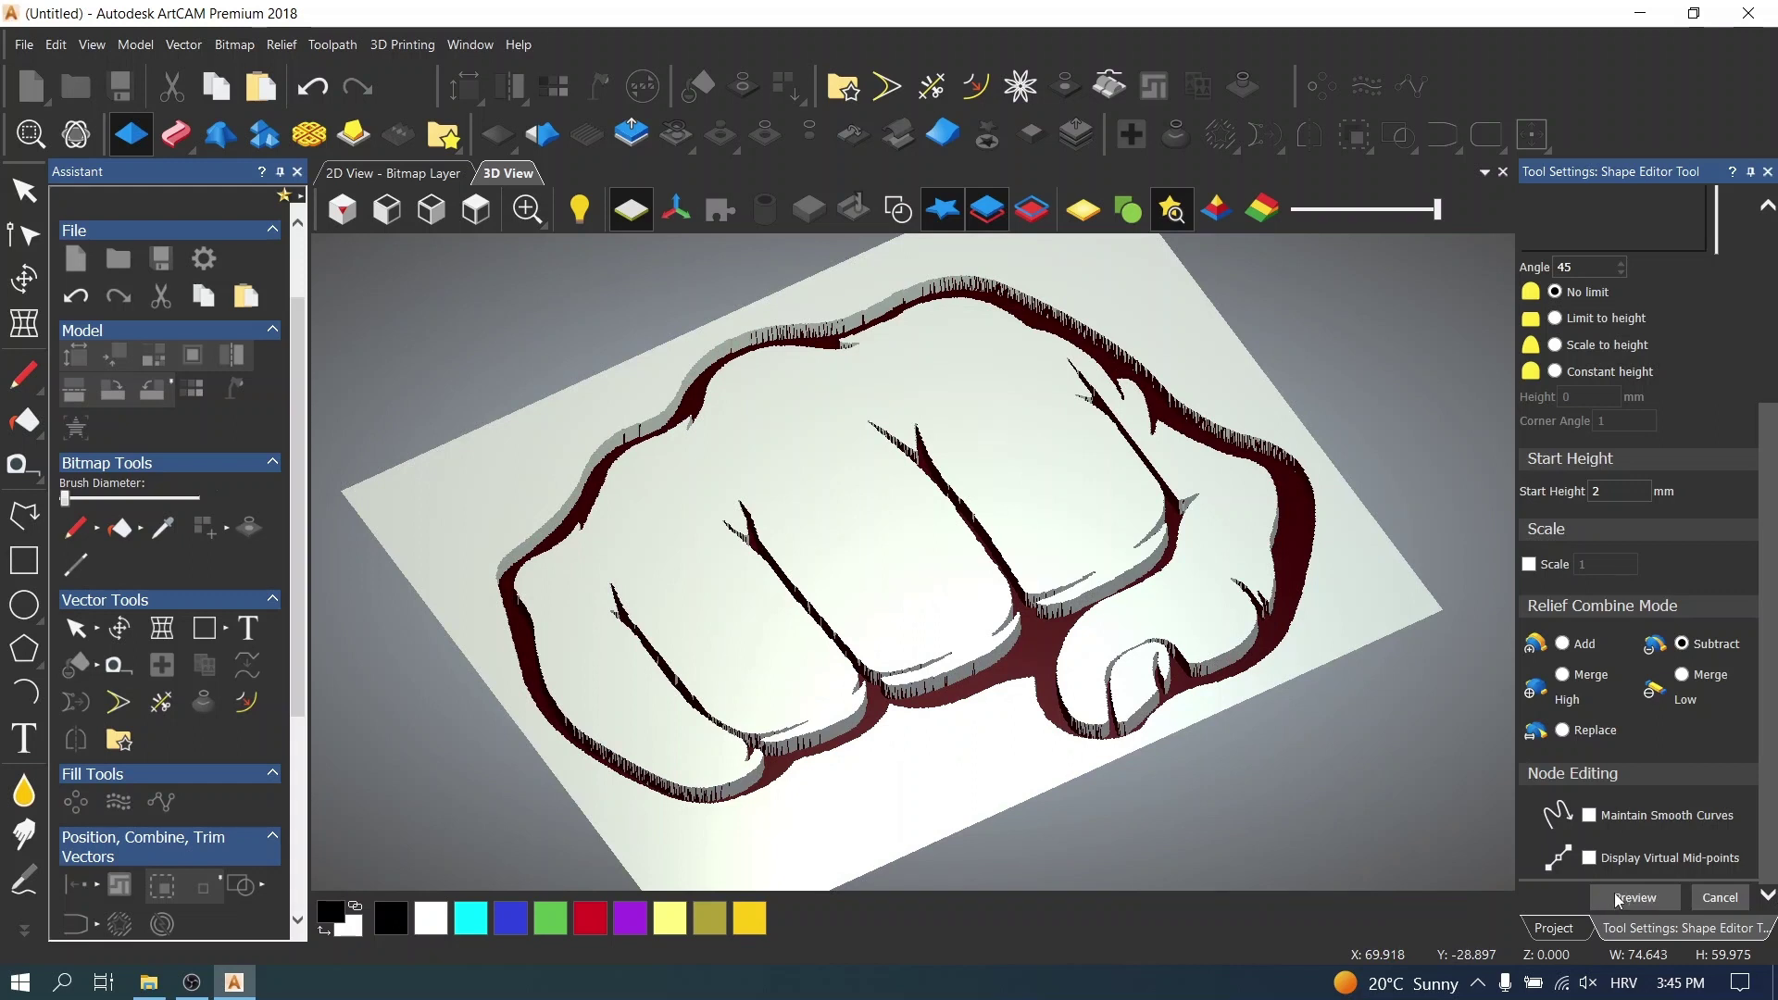
left_click(1719, 899)
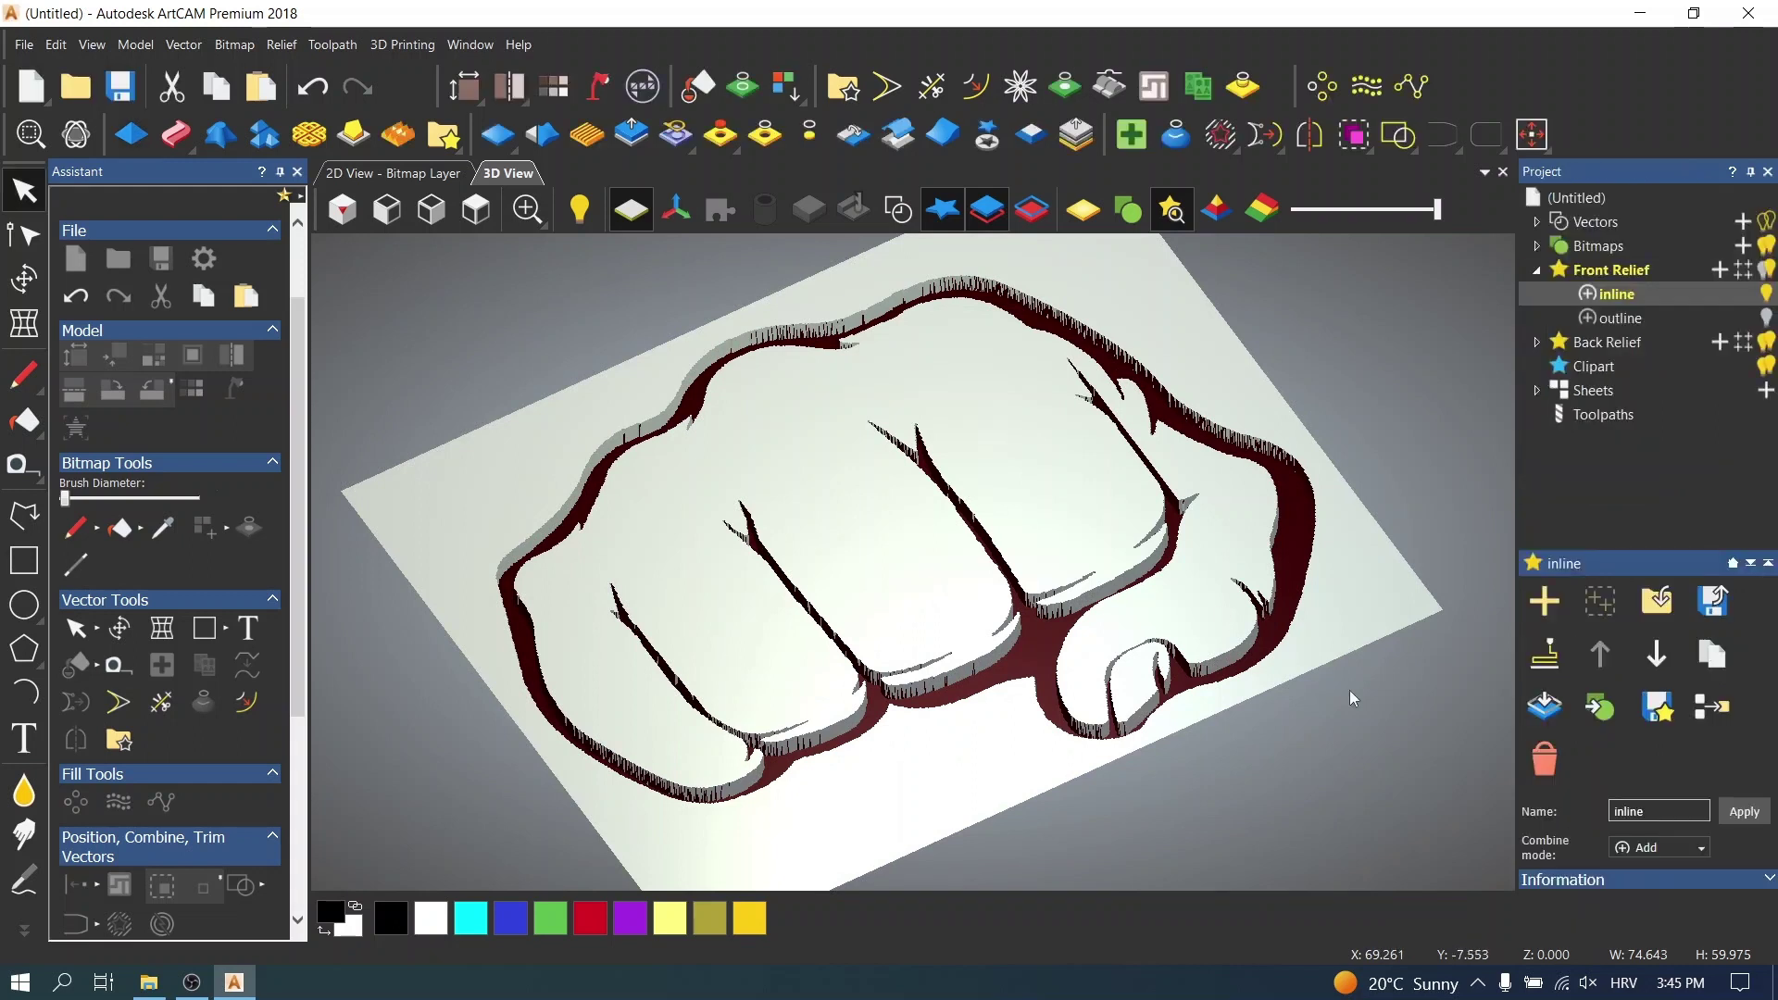
- Show the relief in plain yellow without bitmap colours and smooth its grooves at 33%
left_click_drag(1124, 635, 1130, 288)
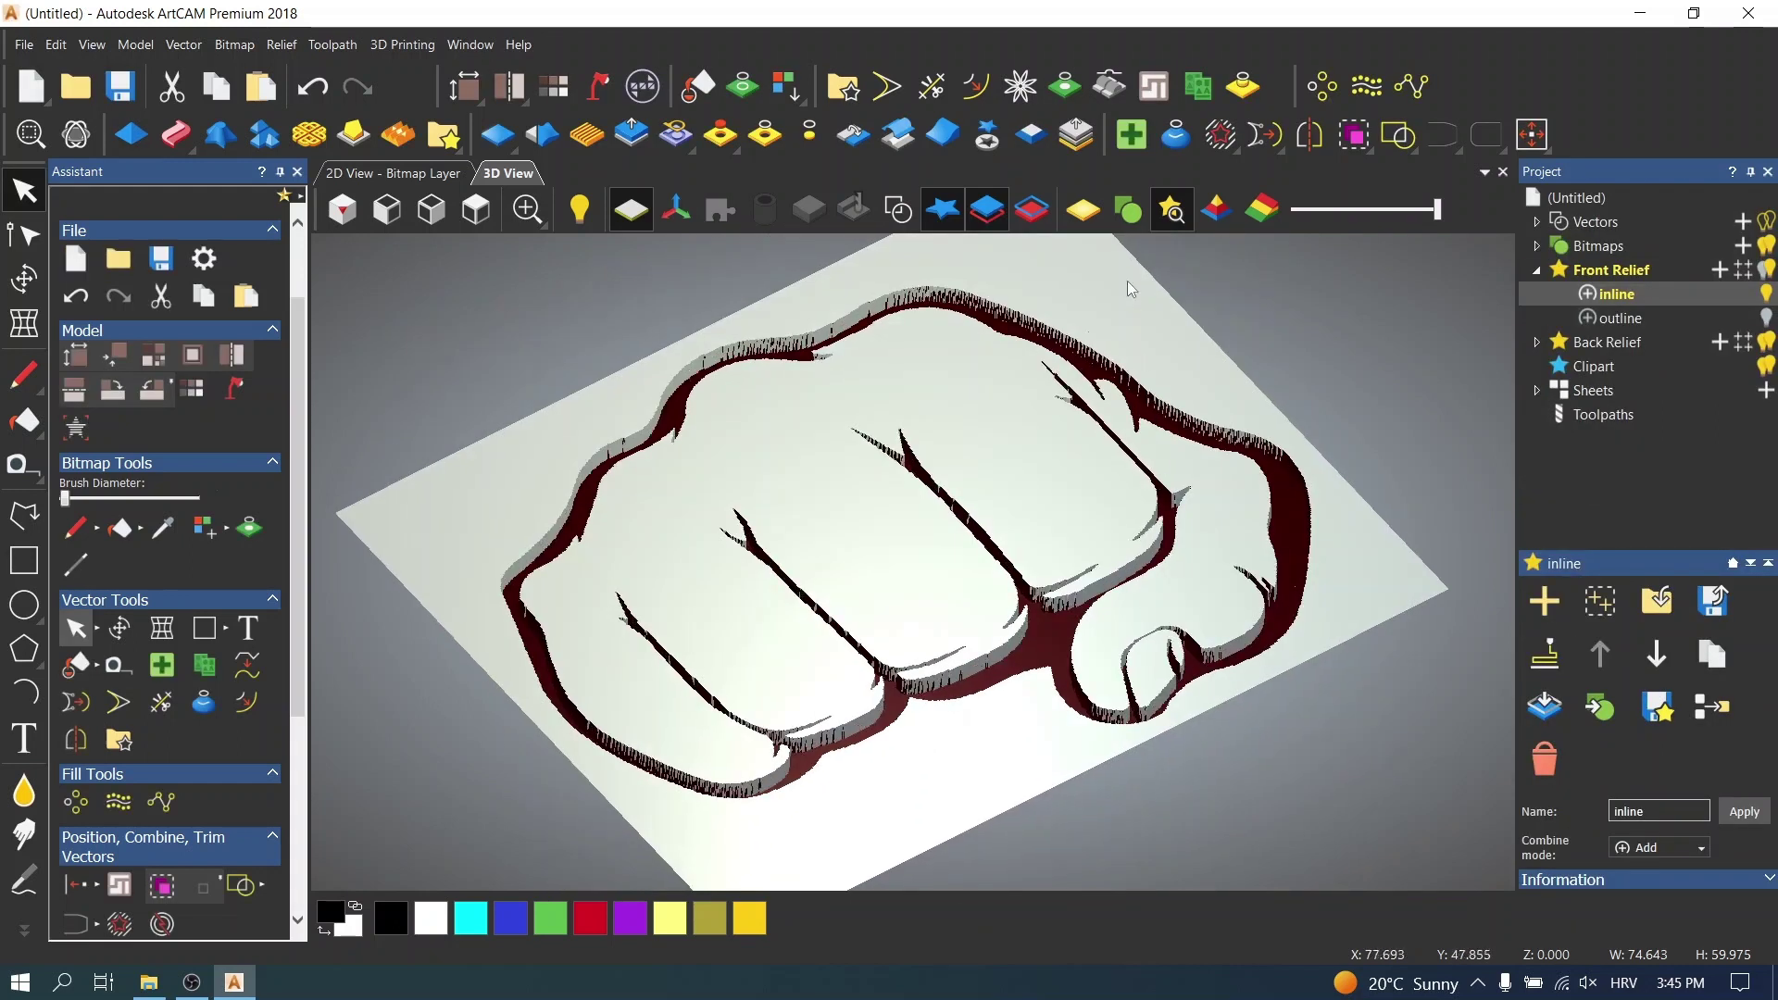
left_click(1129, 214)
left_click_drag(1151, 448, 1062, 558)
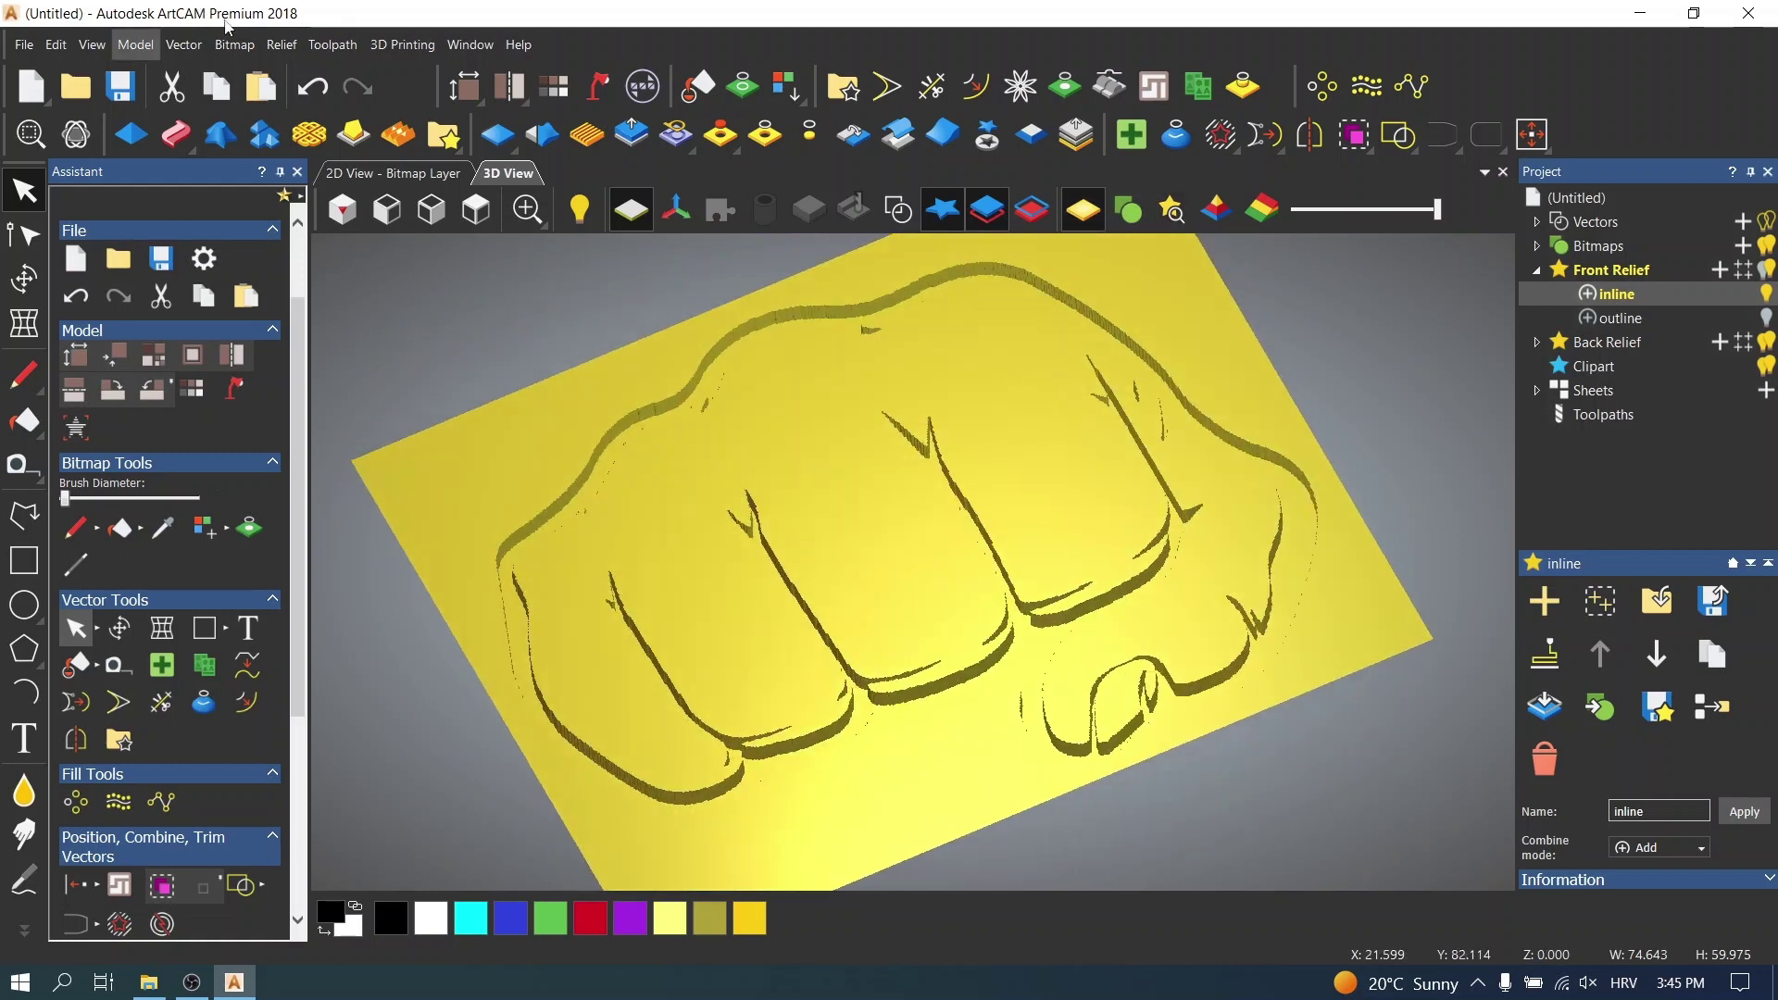
left_click(281, 44)
mouse_move(498, 227)
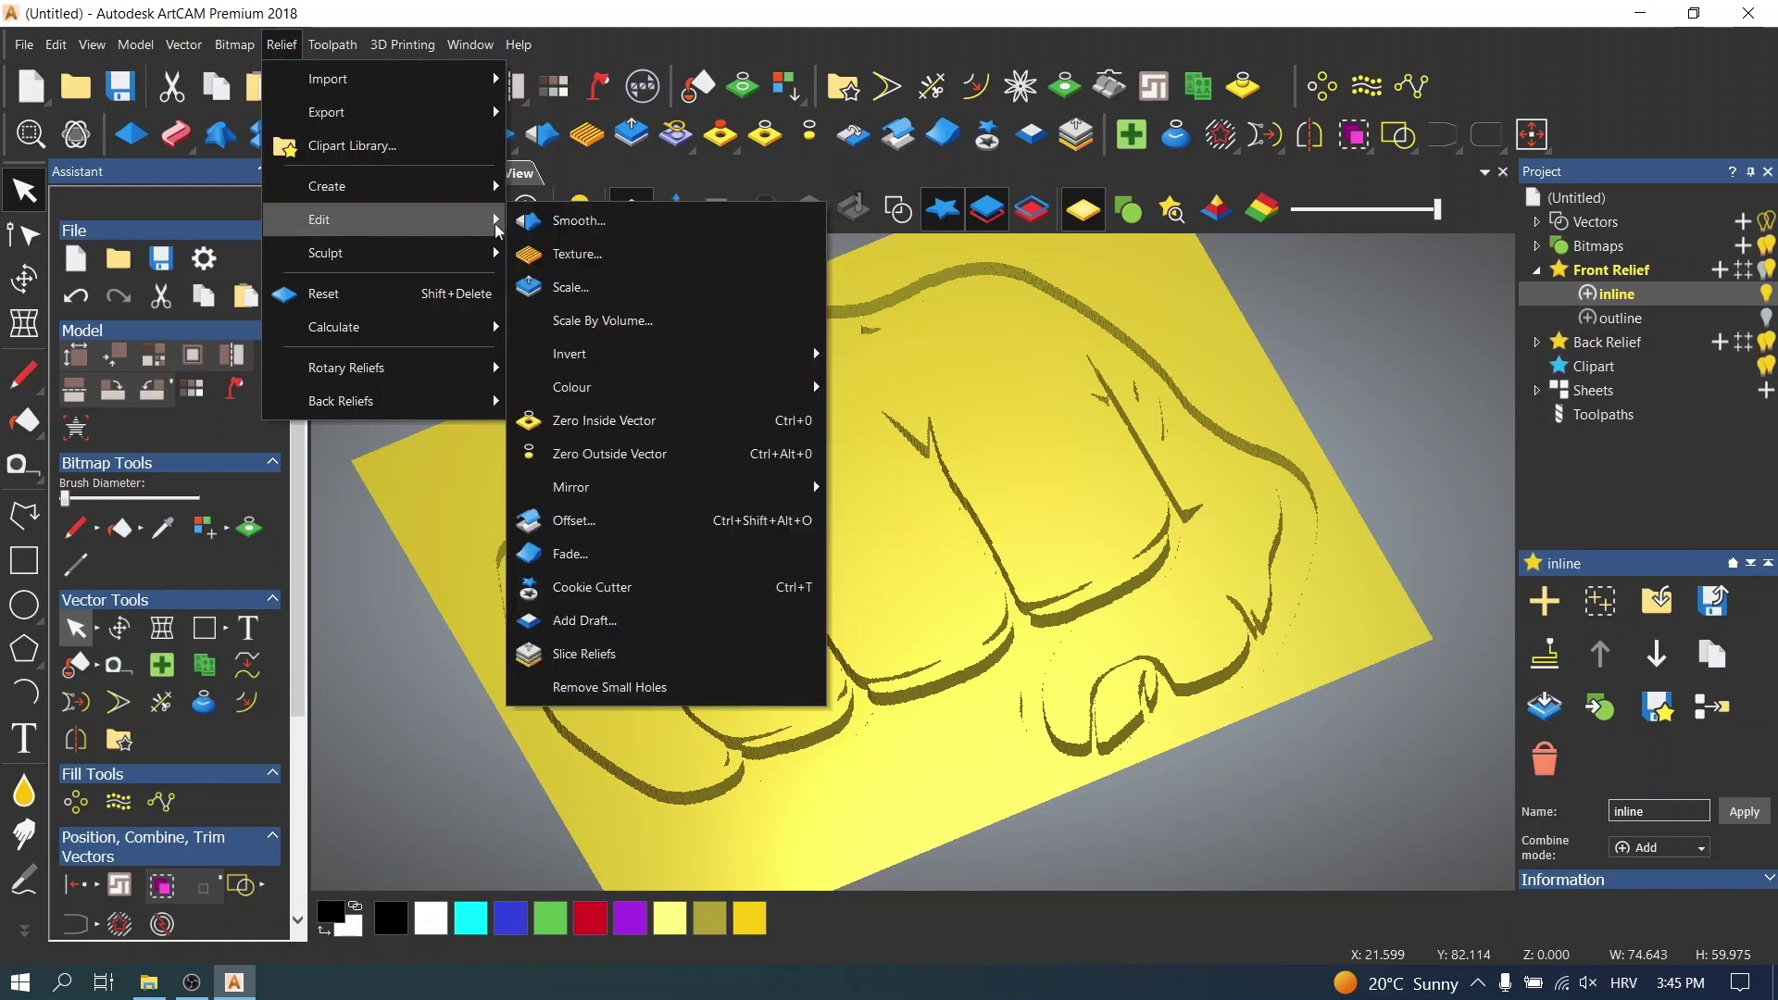
left_click(567, 222)
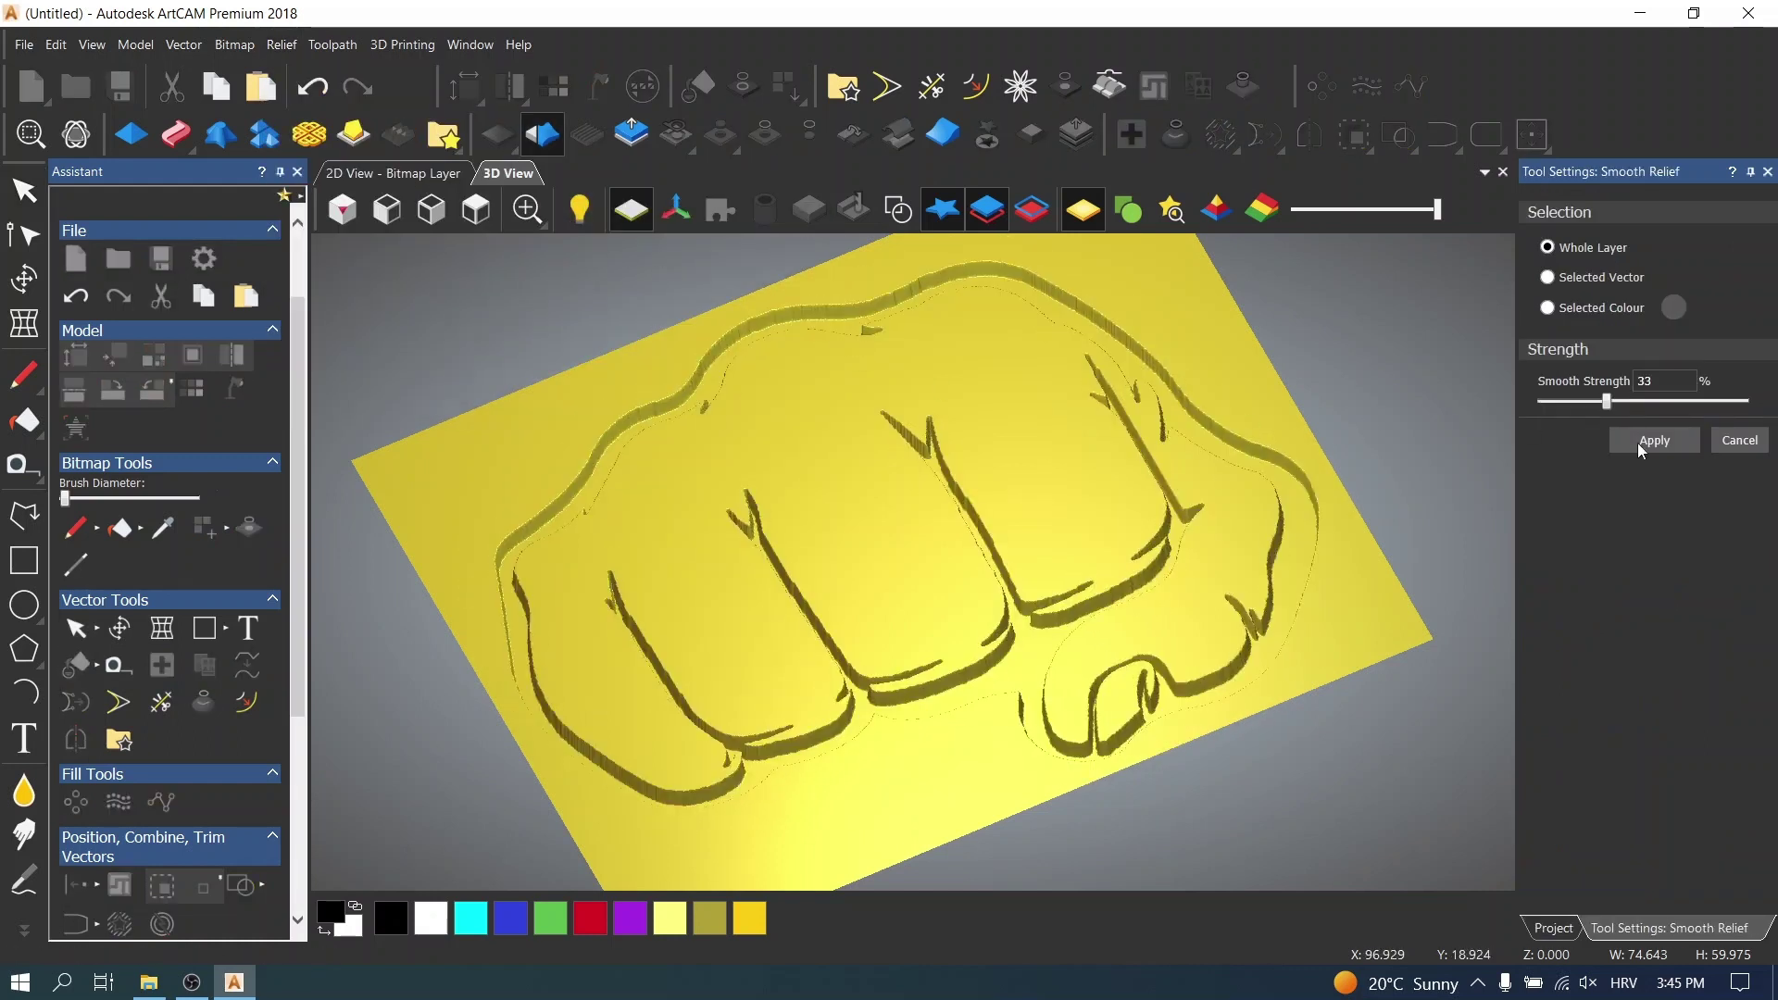
left_click_drag(1073, 466, 1045, 587)
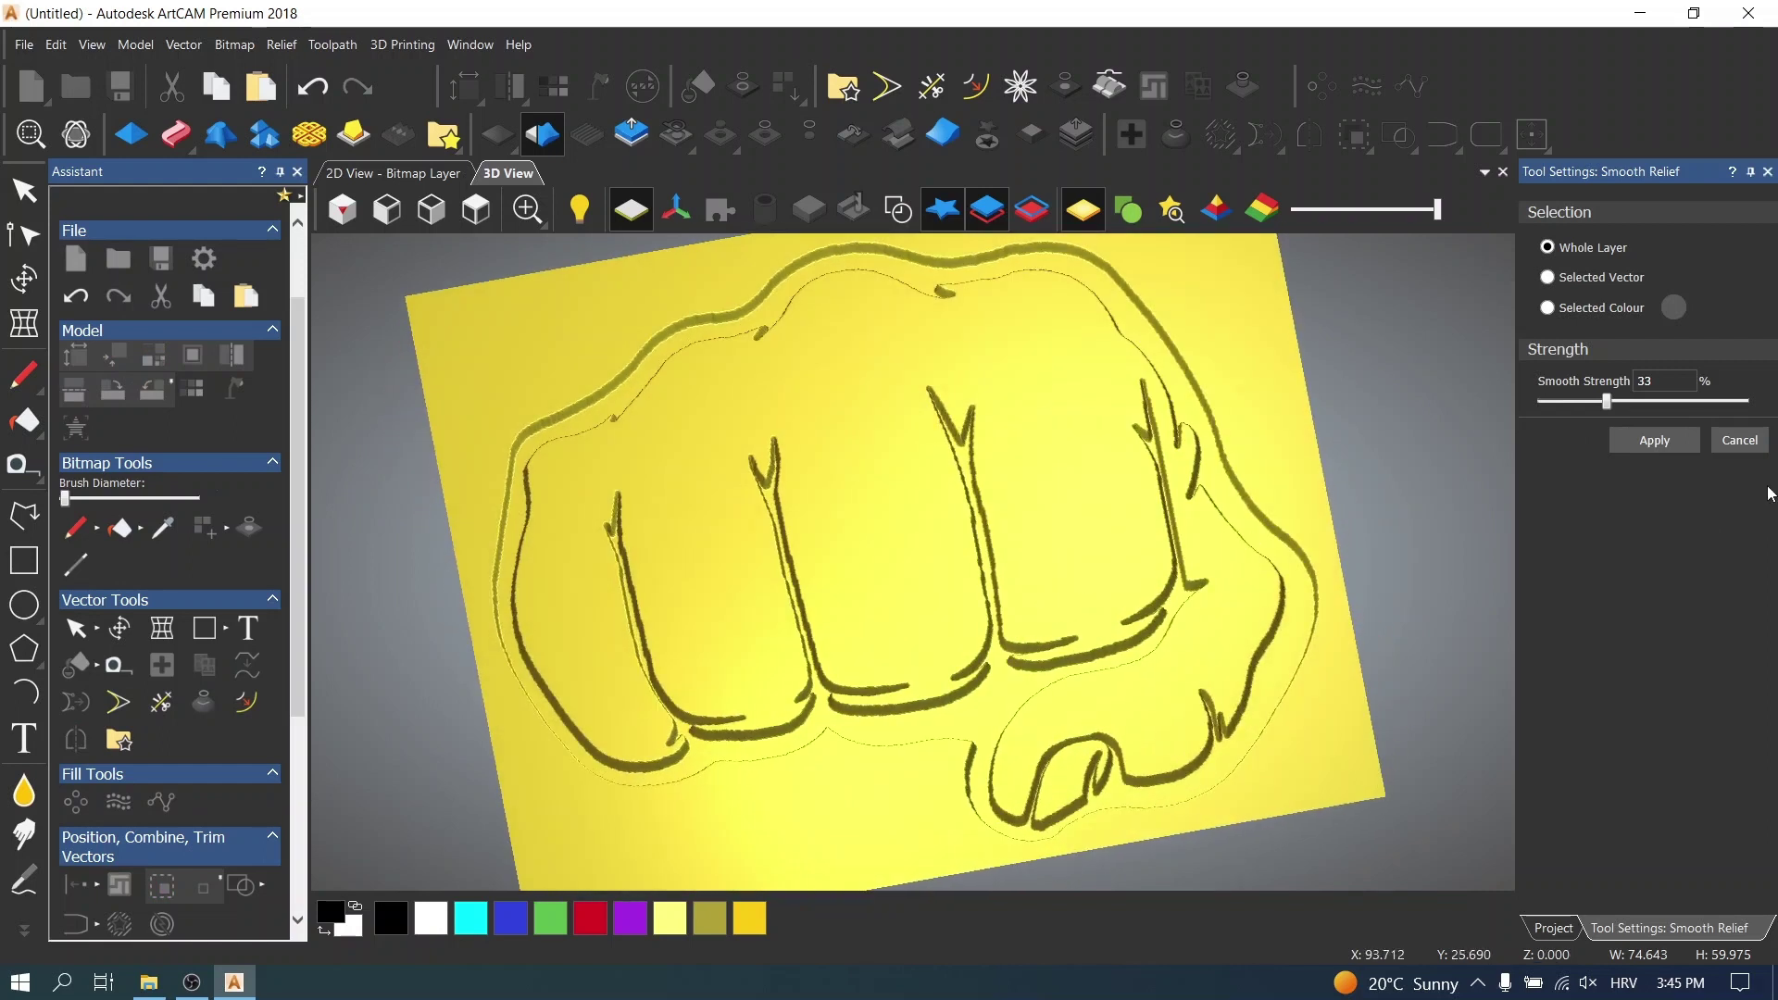
left_click_drag(884, 579, 889, 533)
left_click(1732, 440)
- Try a stronger 53% smoothing on the relief, then cancel without applying it
left_click_drag(729, 507, 757, 558)
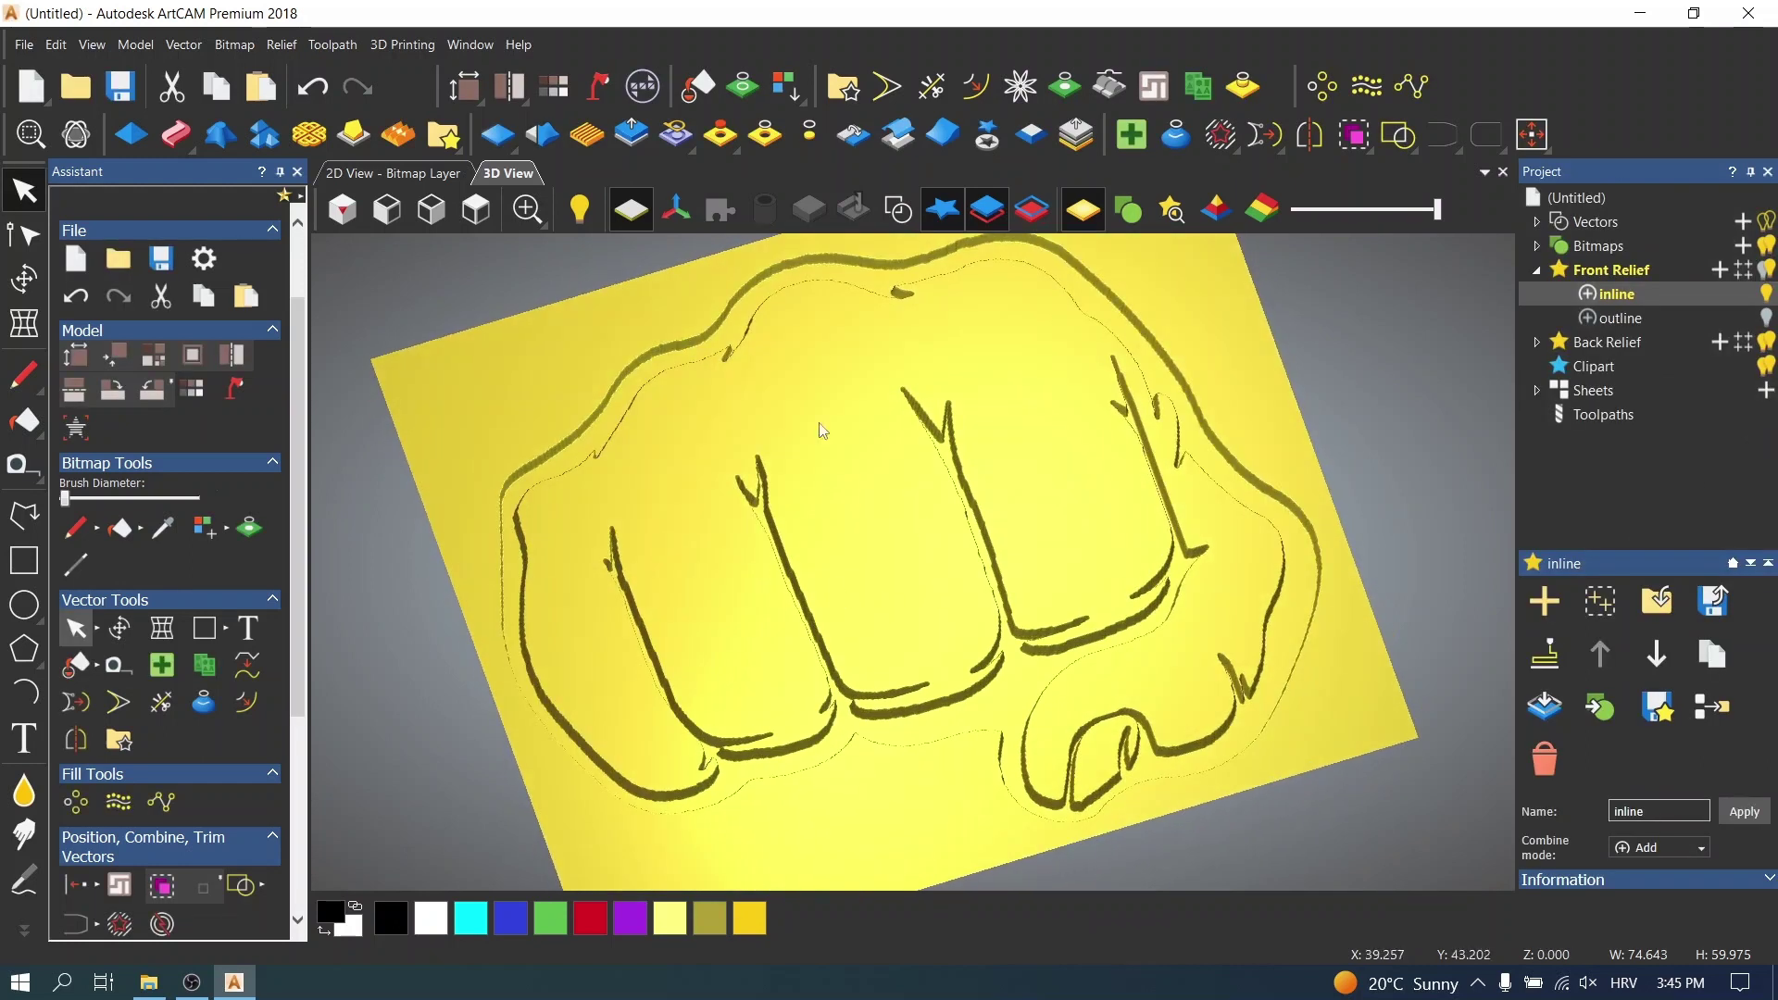
left_click_drag(1238, 448, 1059, 490)
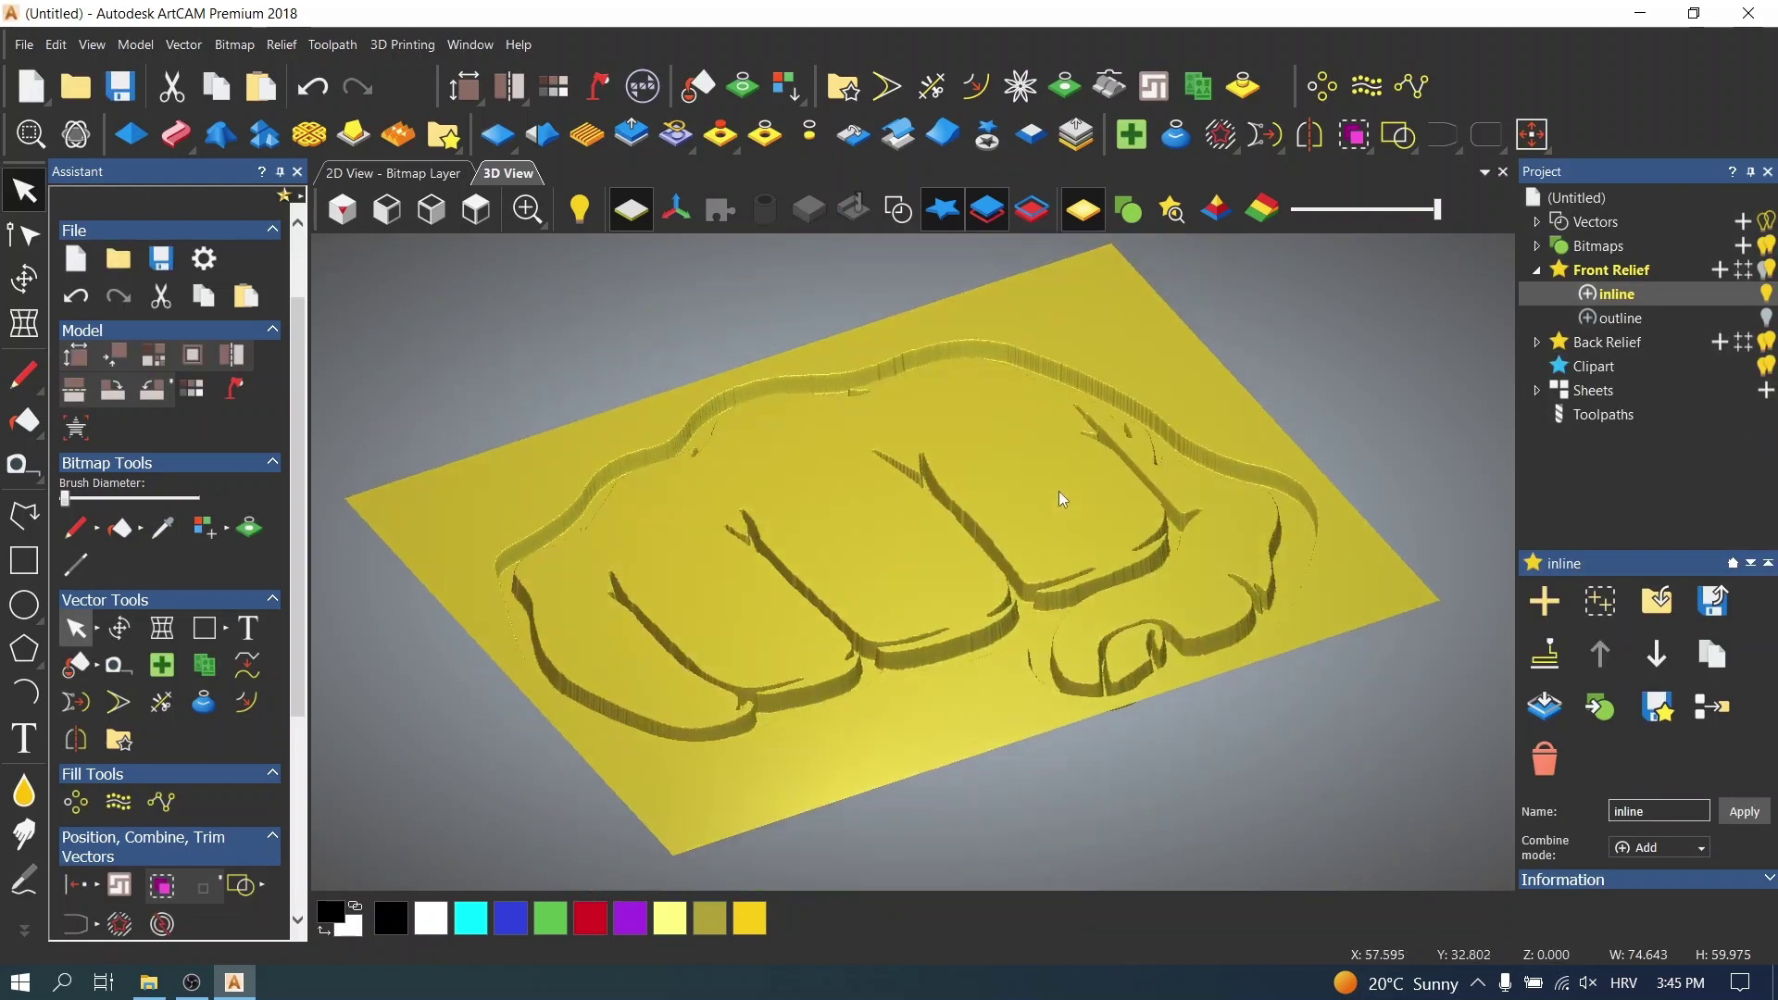
left_click(282, 44)
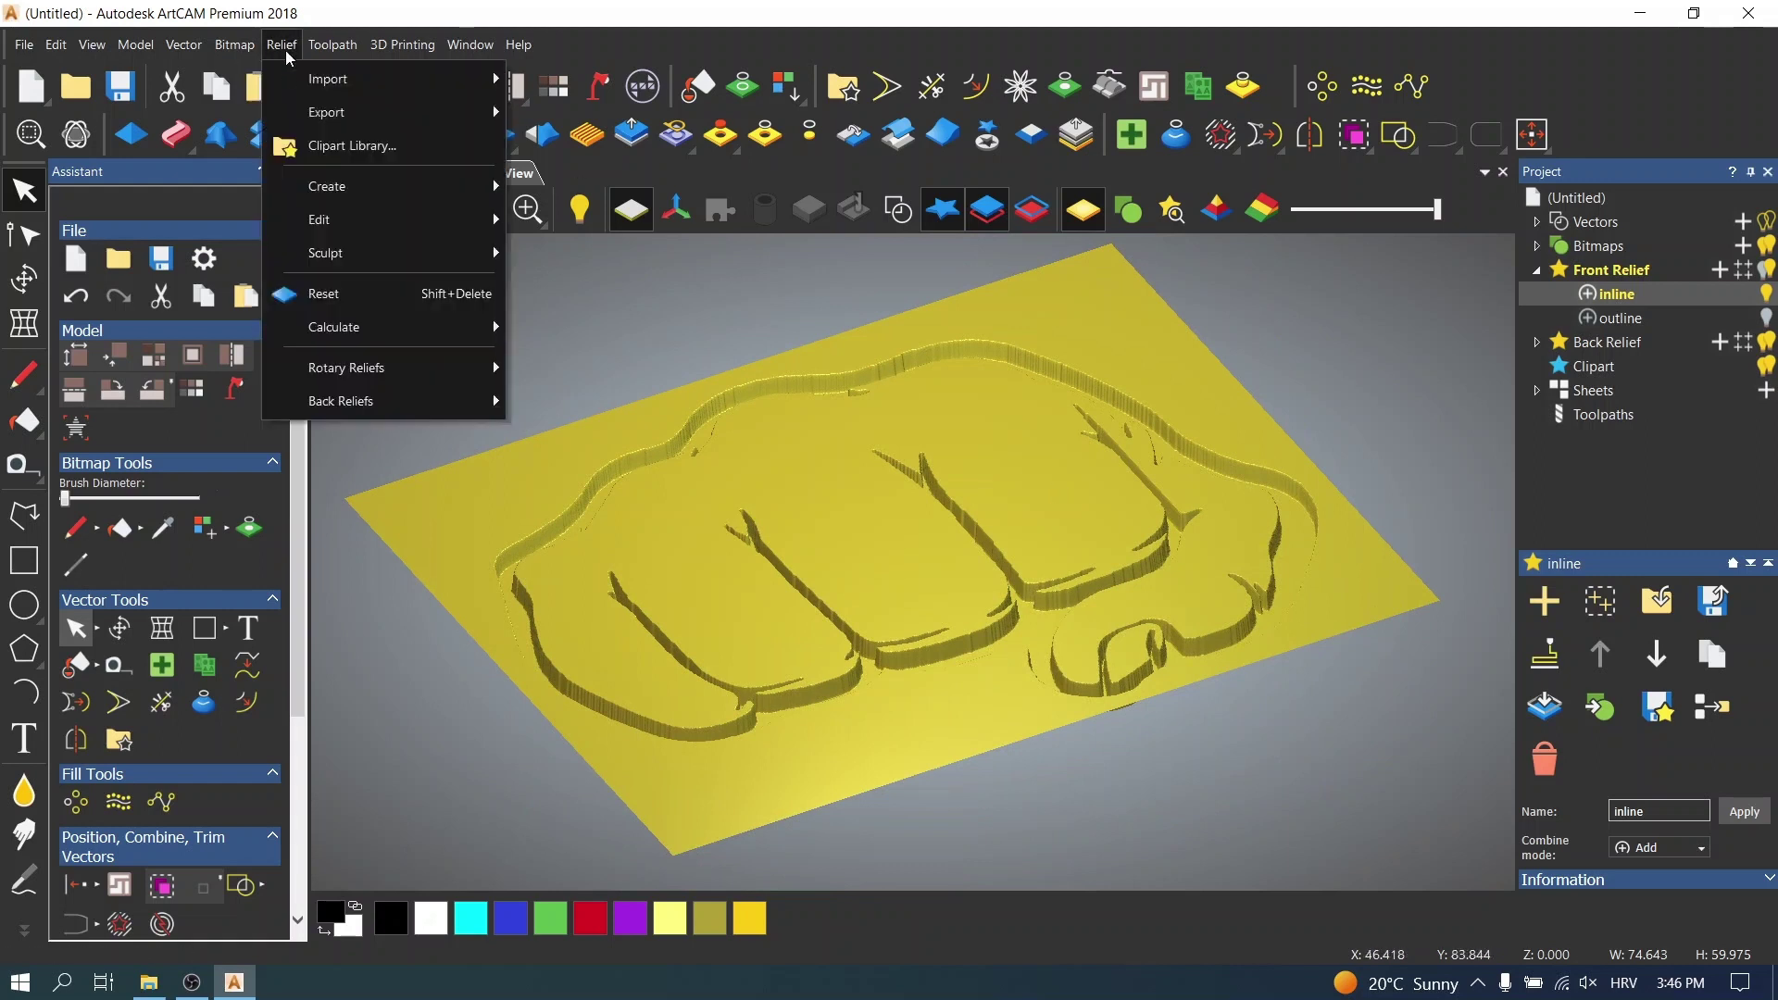
mouse_move(429, 215)
left_click(561, 218)
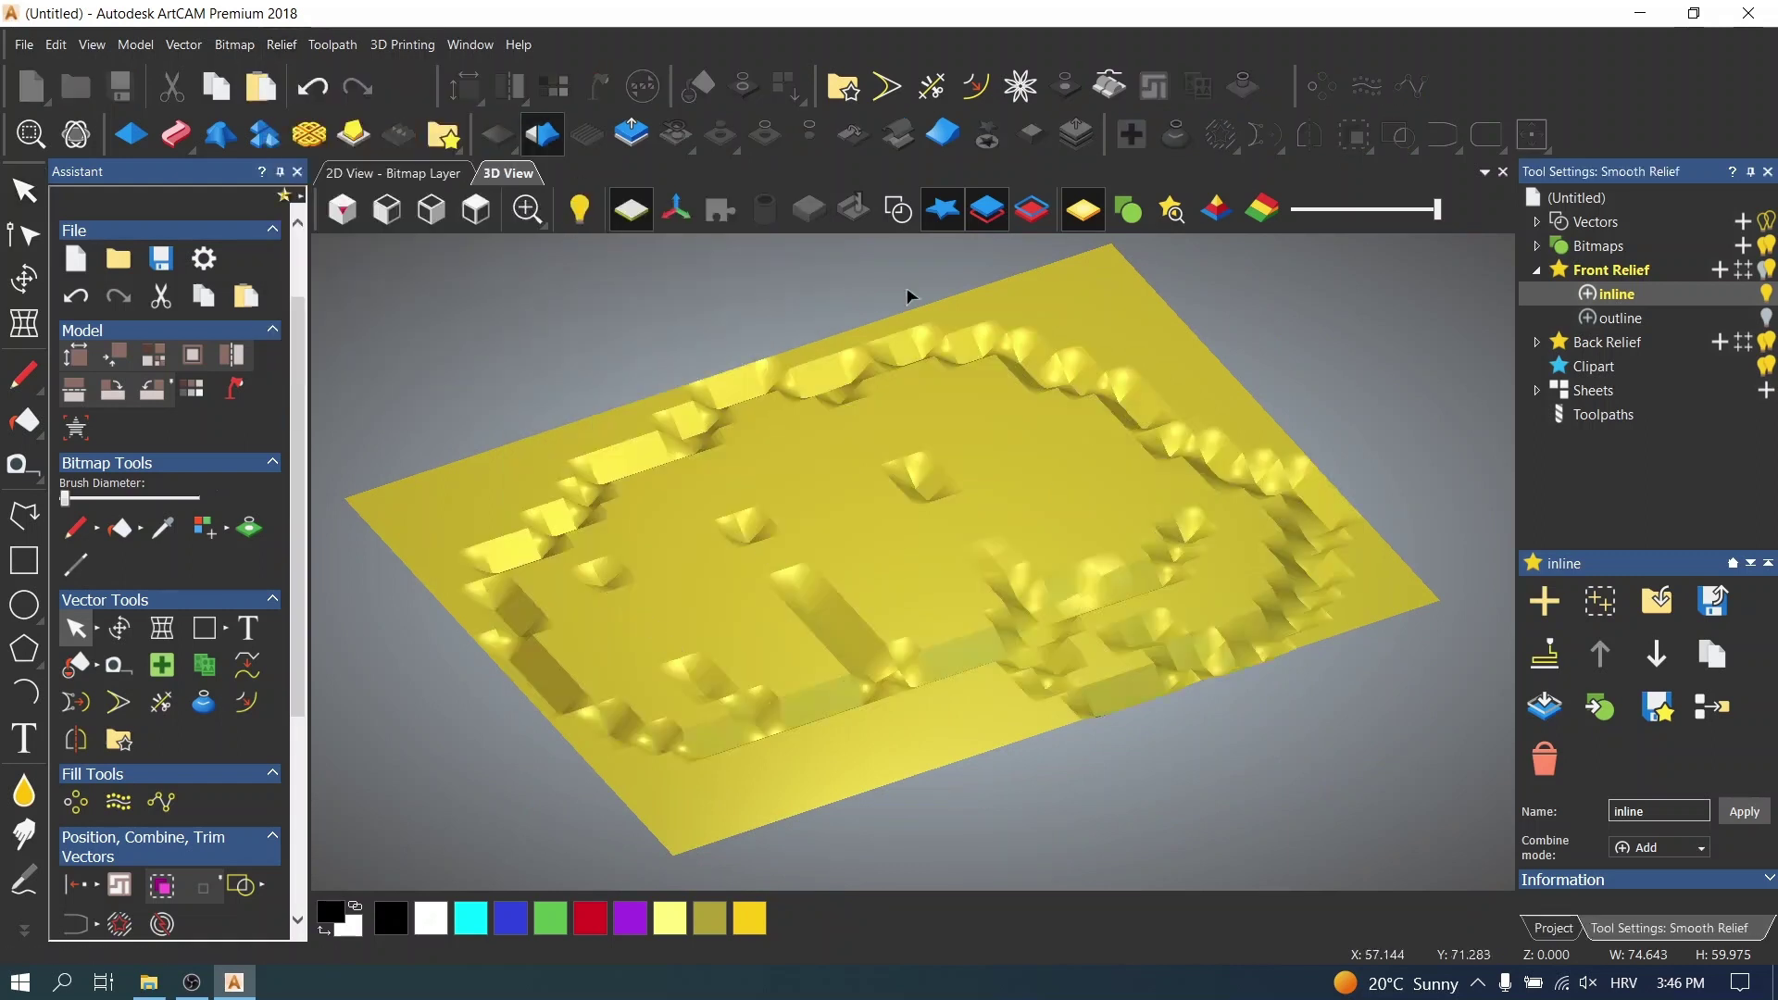
left_click_drag(1610, 403, 1653, 409)
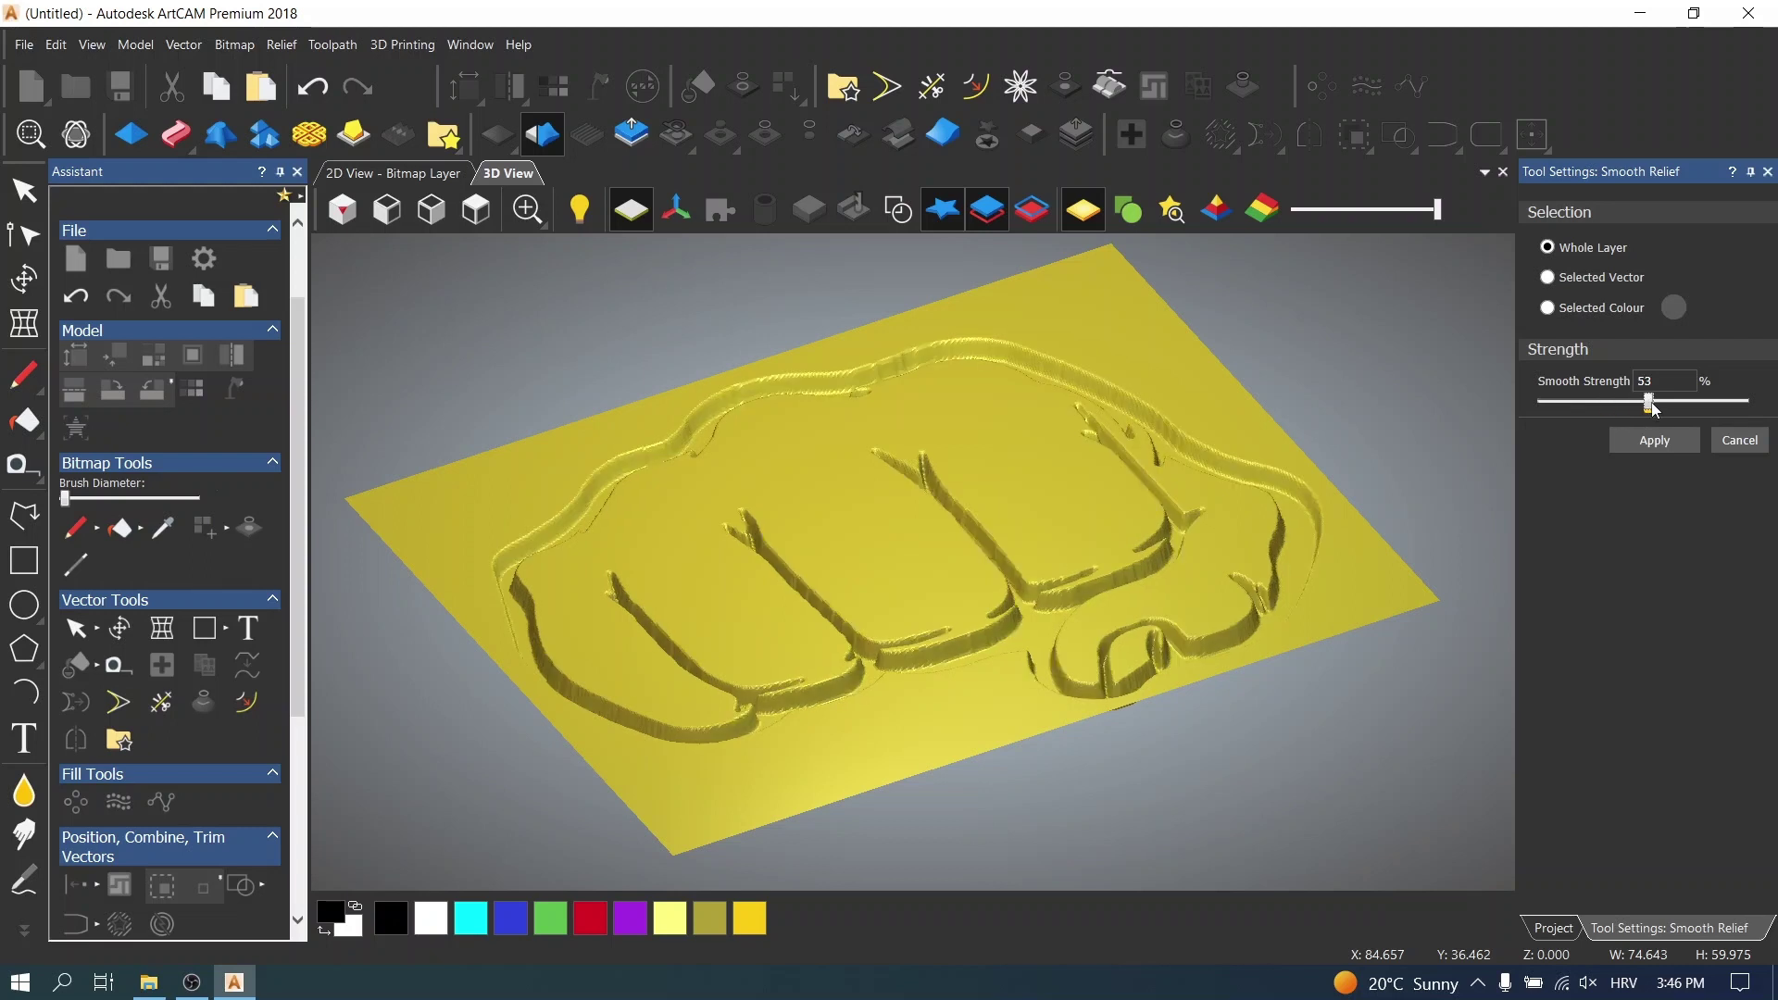
left_click(1739, 443)
left_click(1745, 440)
left_click_drag(1002, 515, 1036, 596)
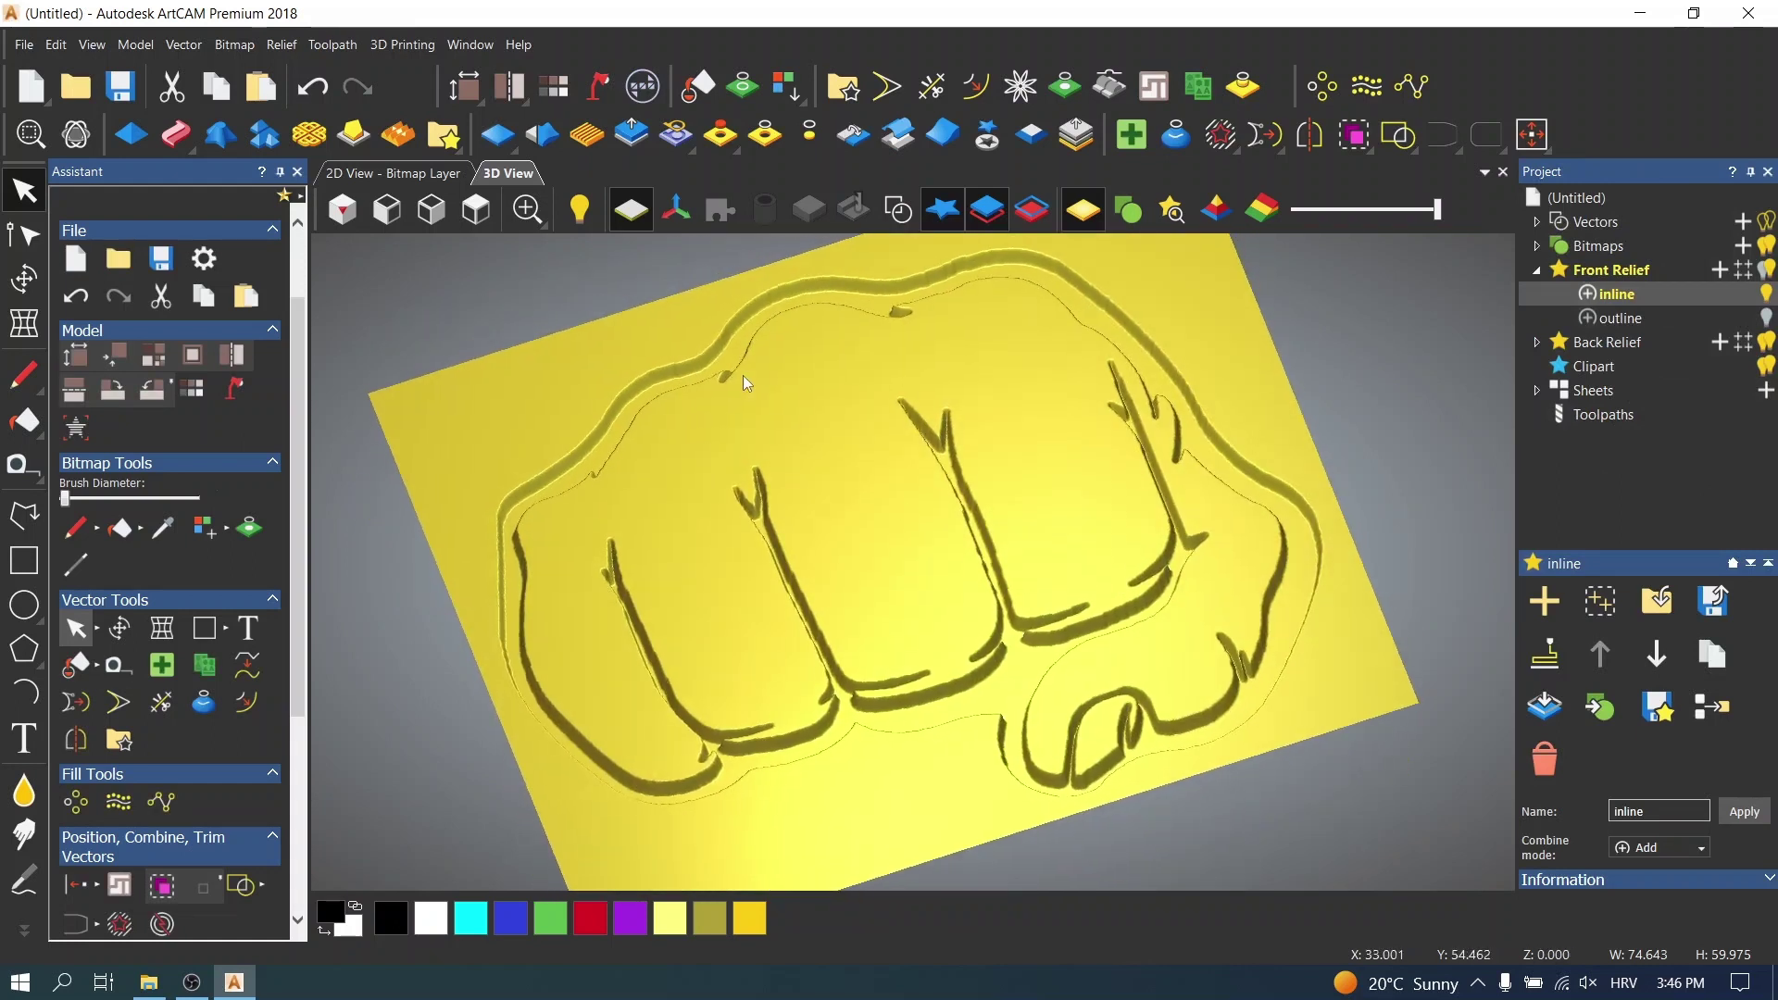
left_click(197, 399)
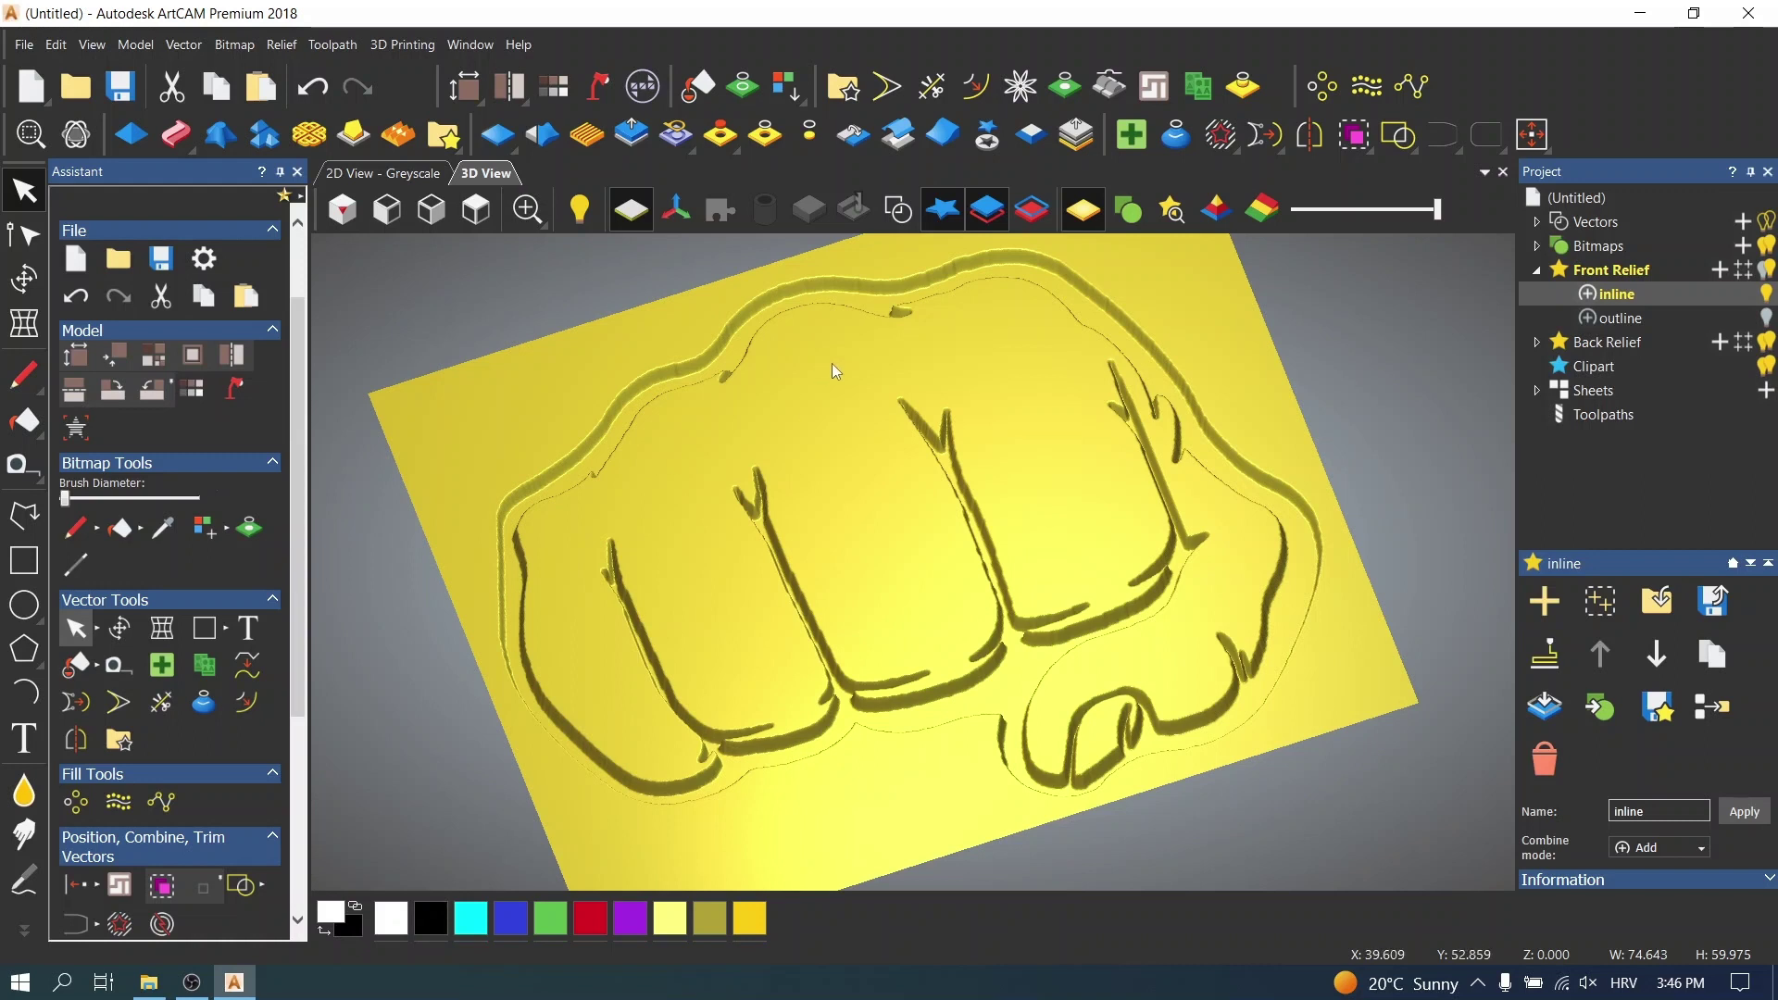
- Display the relief with greyscale image shading and inspect it from several angles
left_click(1130, 212)
mouse_move(889, 599)
left_mouse_down()
mouse_move(952, 379)
mouse_move(930, 447)
left_mouse_up()
scroll(903, 583, "up", 4)
left_click_drag(903, 583, 1034, 719)
scroll(1035, 606, "down", 2)
scroll(1032, 717, "down", 3)
left_click_drag(1011, 647, 1146, 532)
scroll(1006, 725, "down", 1)
scroll(952, 515, "up", 3)
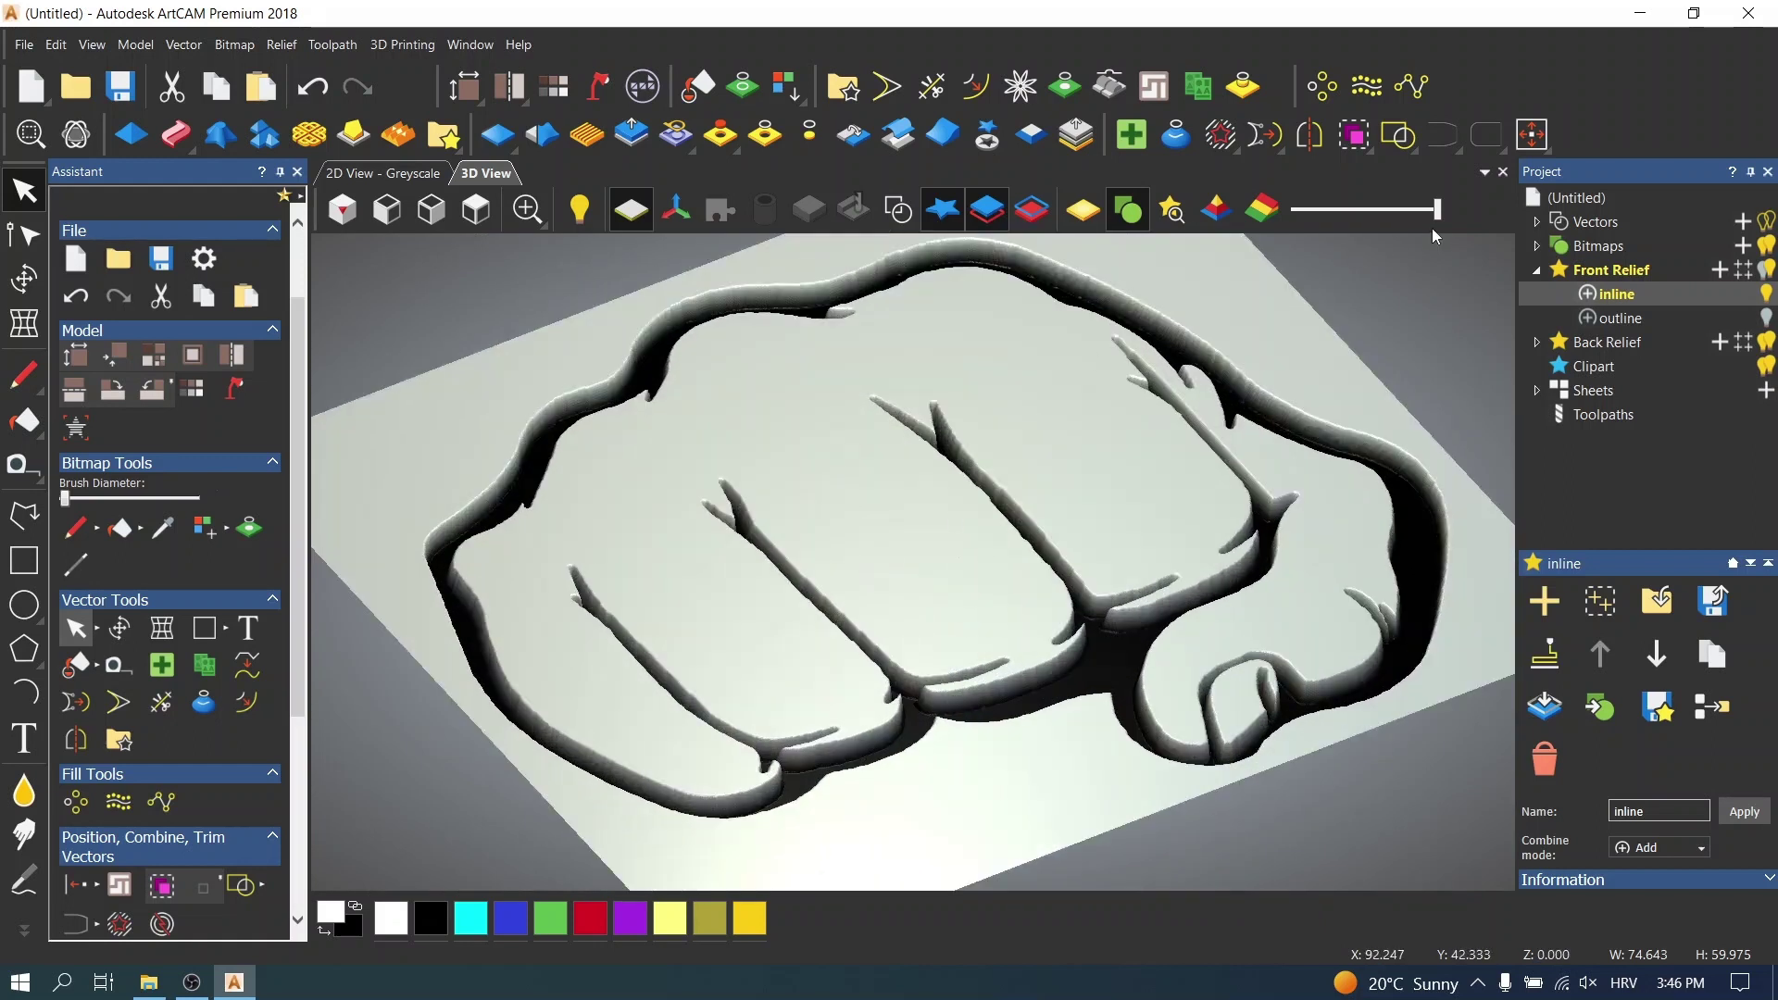
- Lighten the greyscale shading and add a new Relief Layer above inline
left_click_drag(1437, 211, 1377, 211)
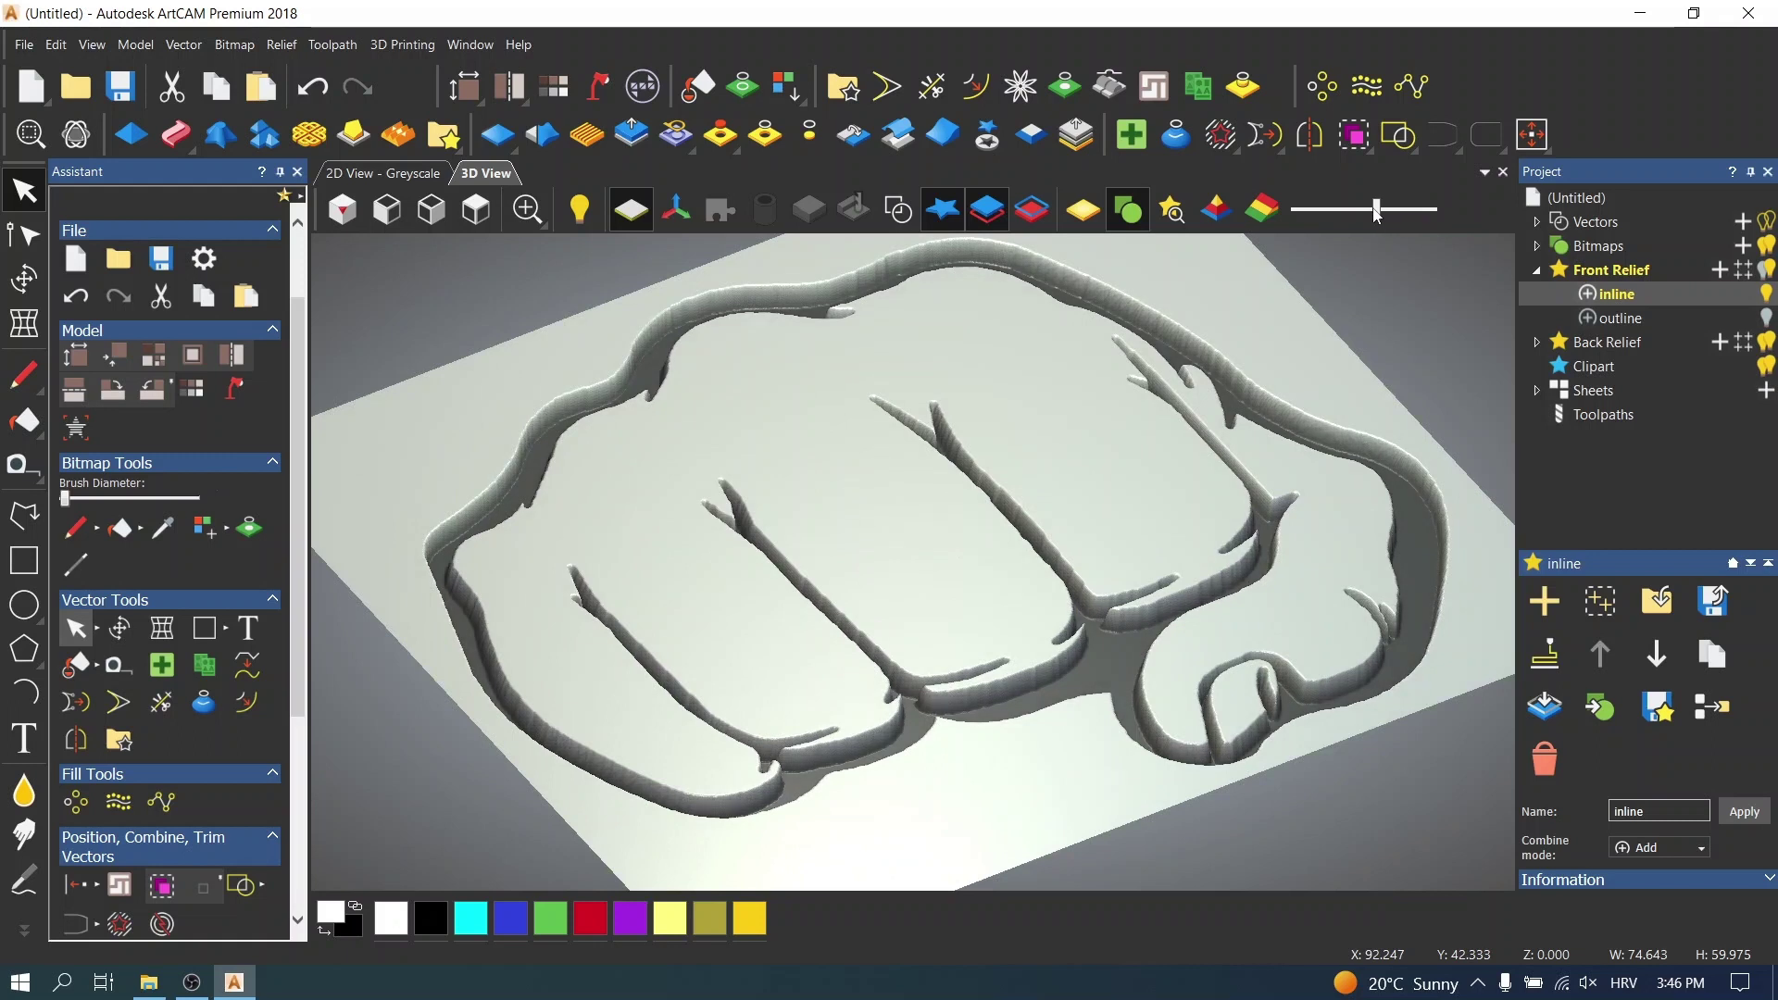
left_click_drag(573, 526, 603, 463)
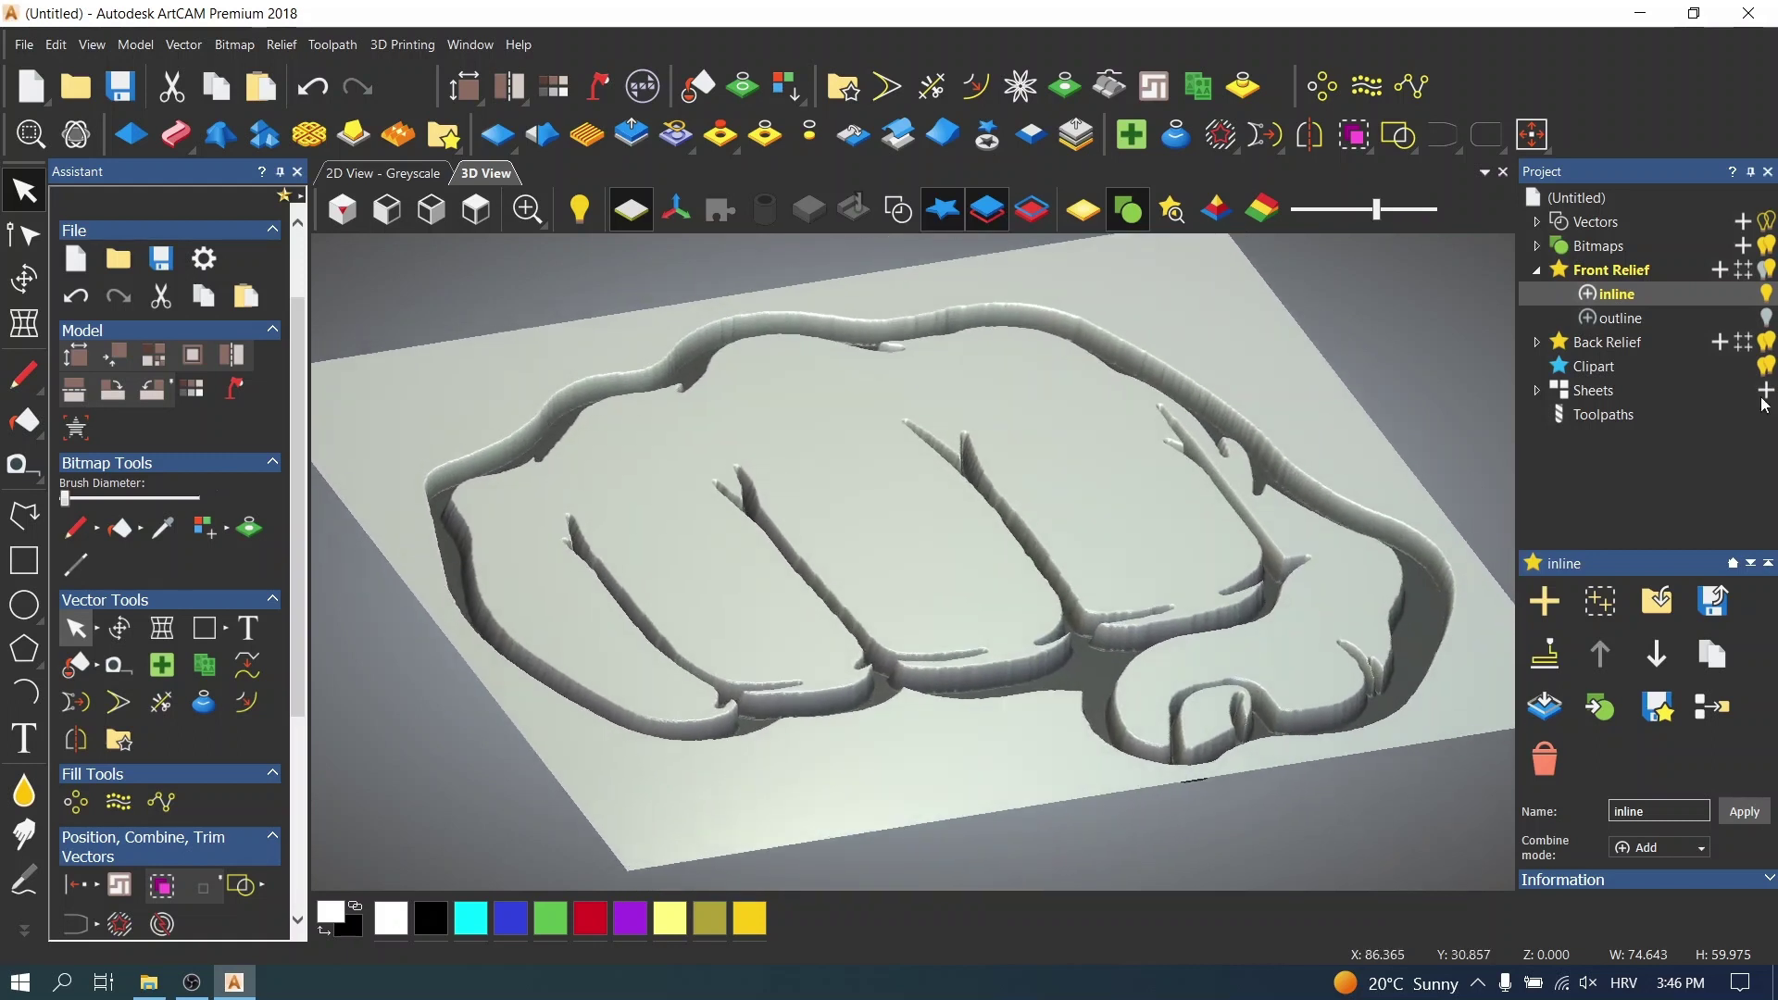
left_click(1547, 601)
left_click(1638, 297)
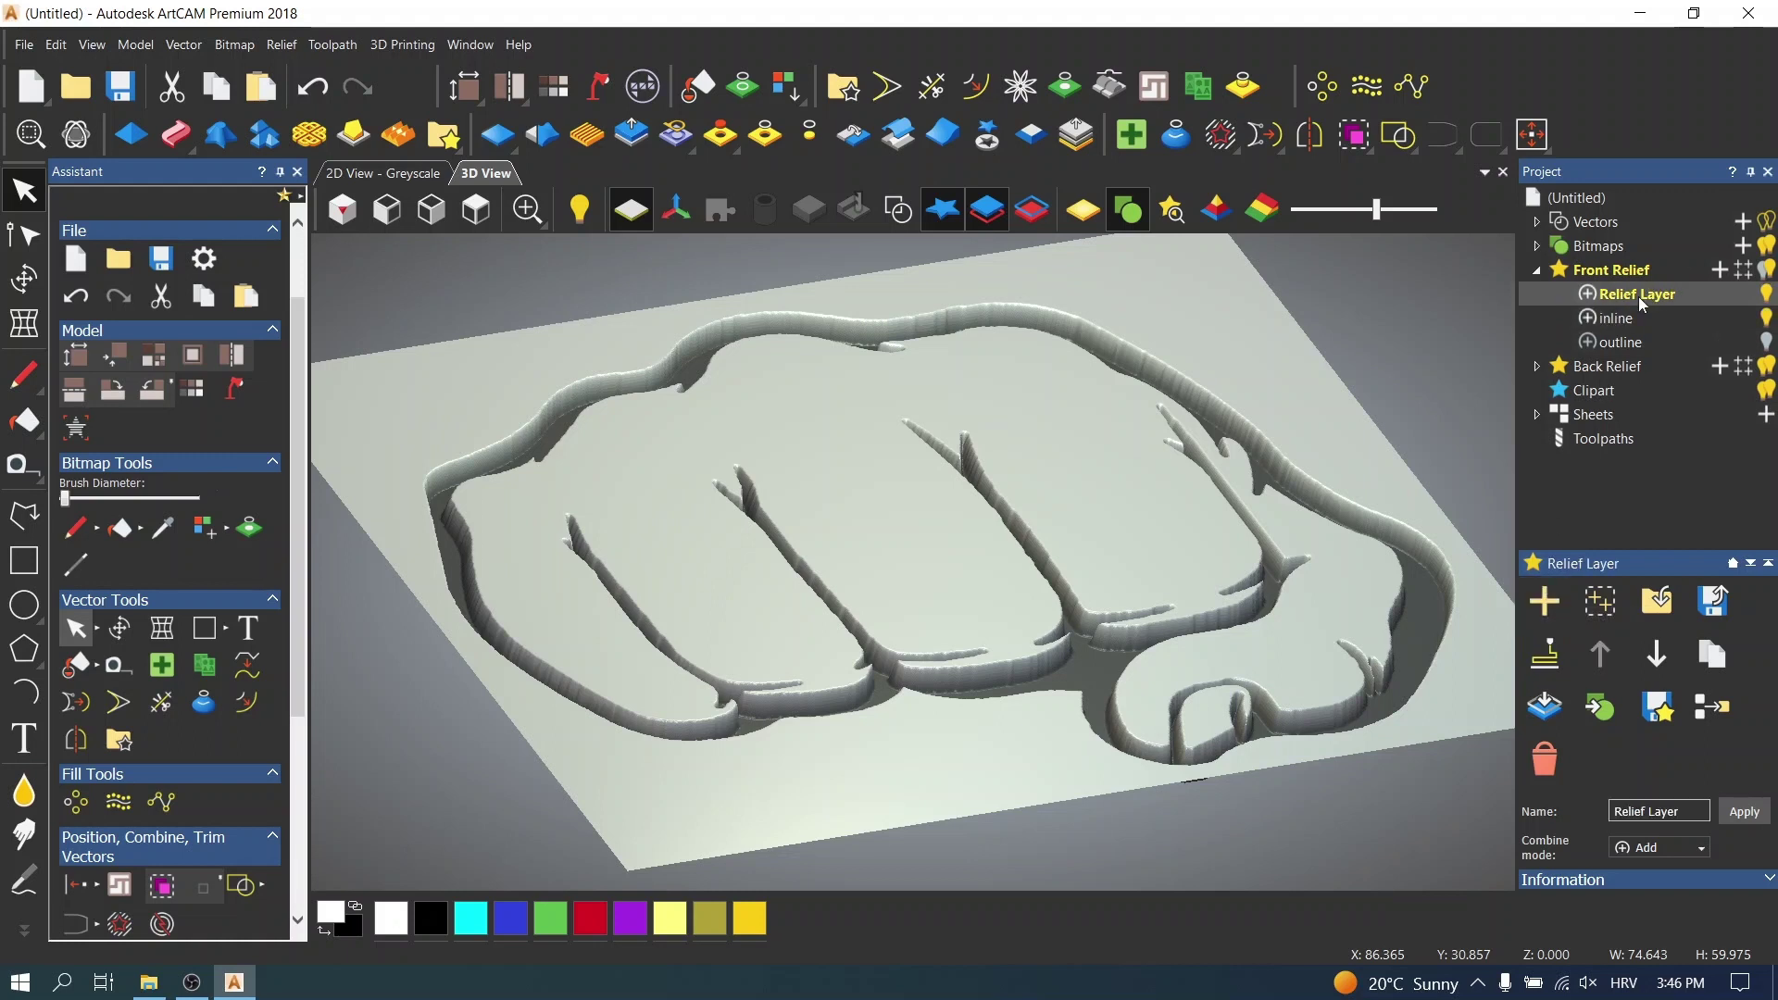
- Hide the inline layer and rename the new relief layer to 'positive shape'
left_click(1766, 318)
left_click(1653, 296)
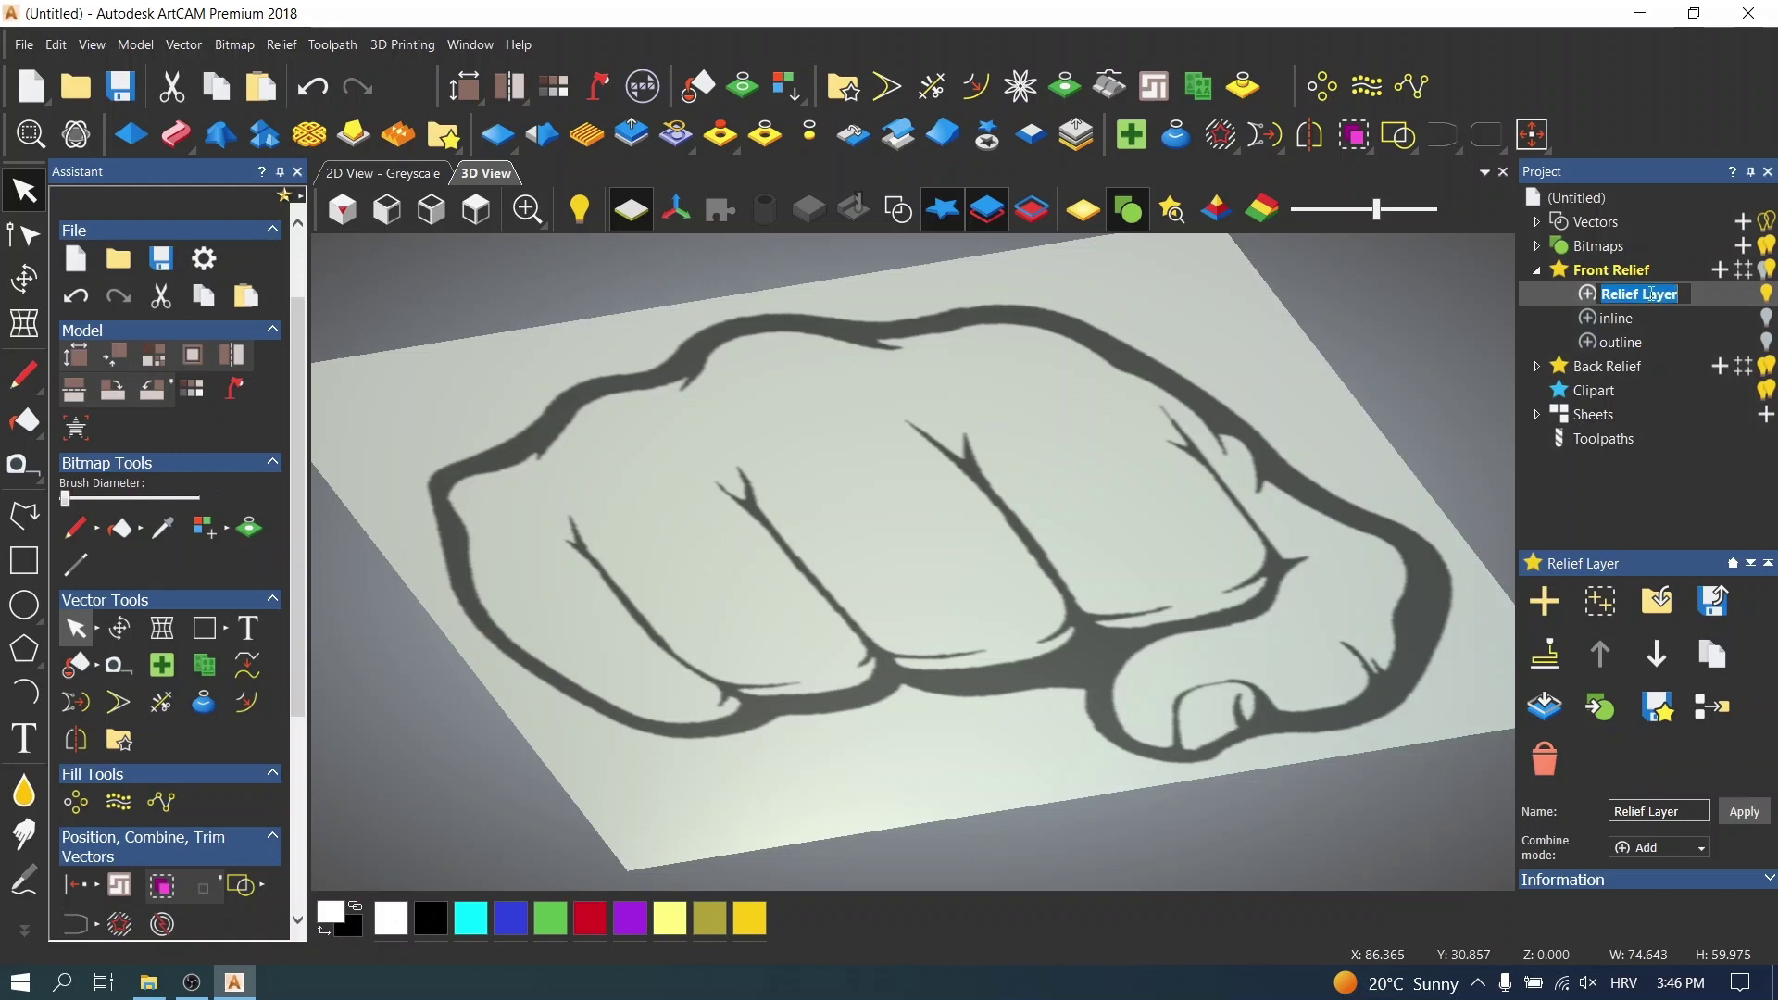
type("positive shape")
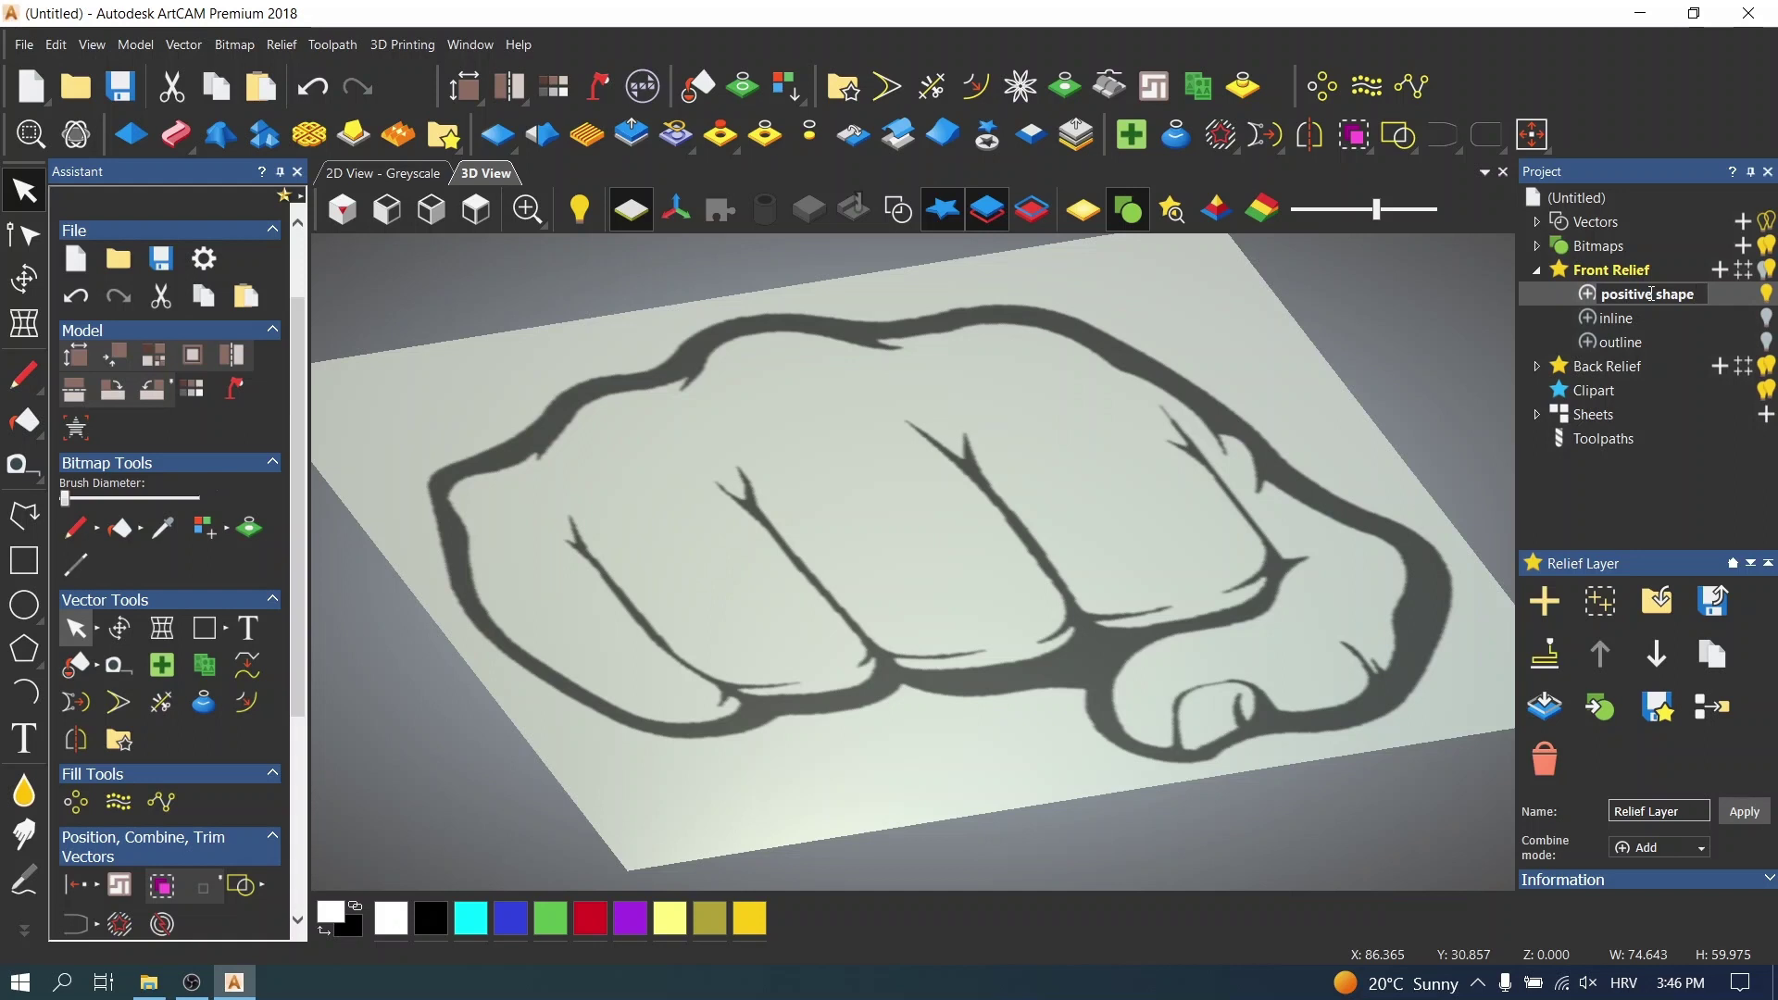
key("Return")
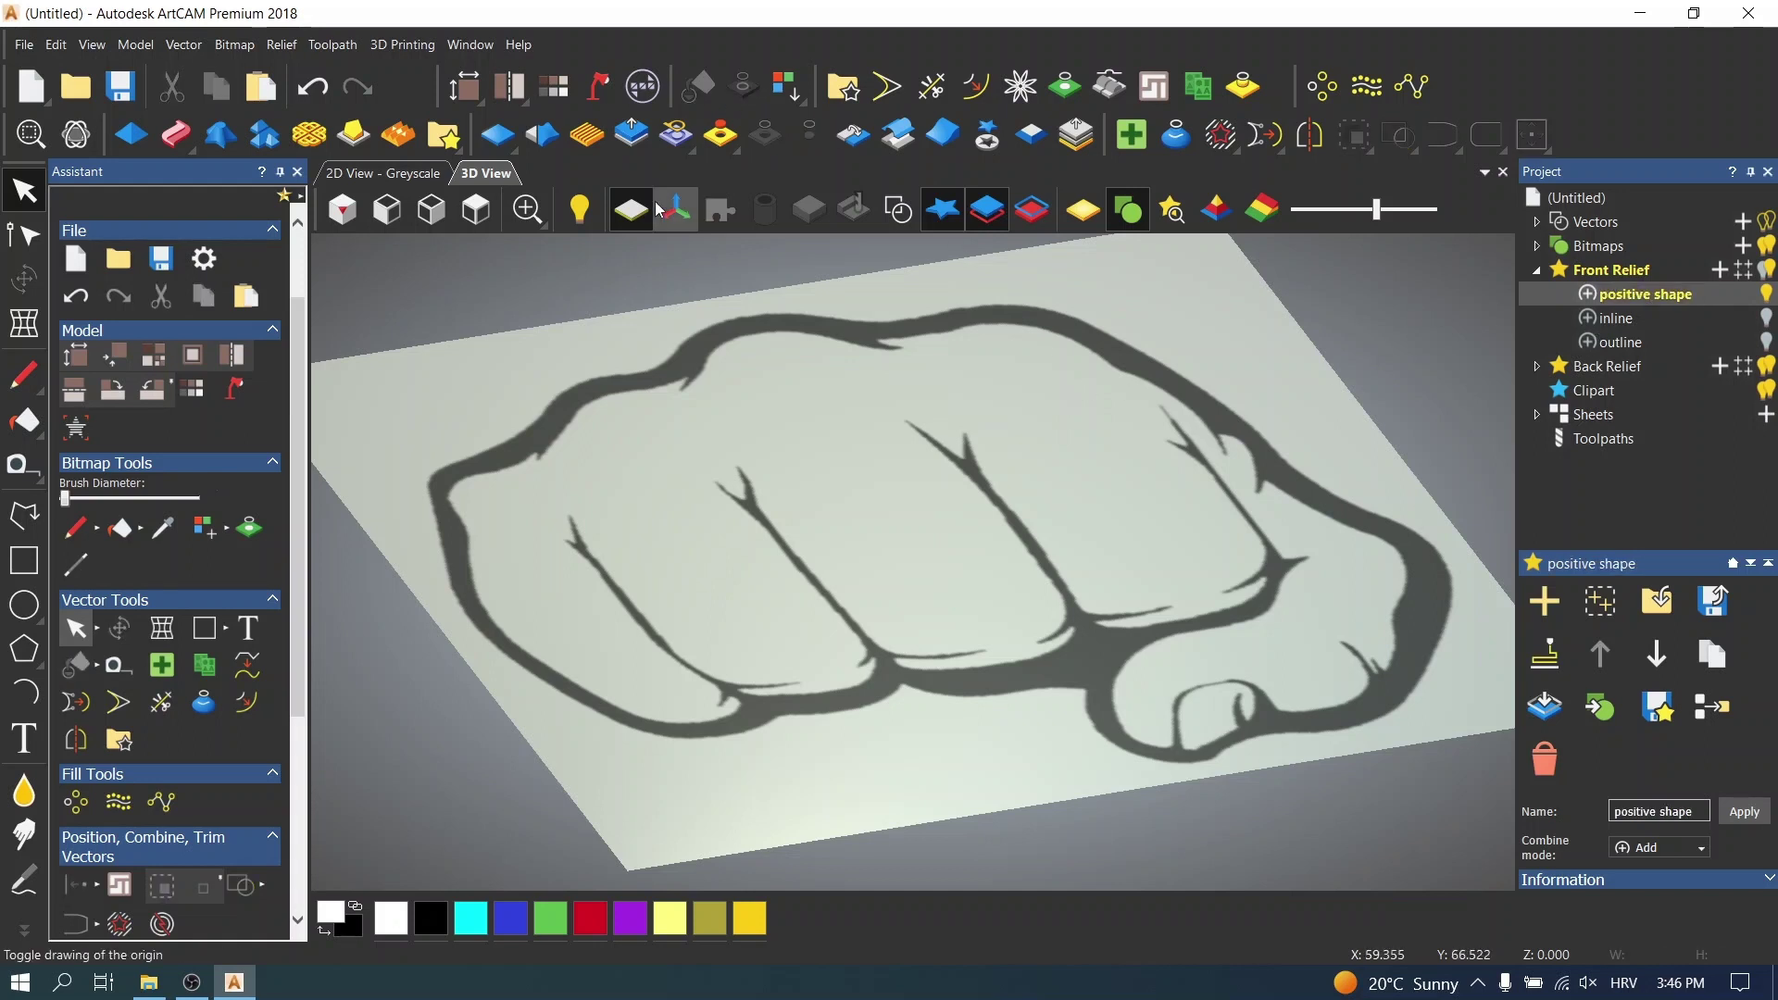
- In the 2D greyscale view, fade the fist outline and select the fist and thumb vectors
left_click(423, 176)
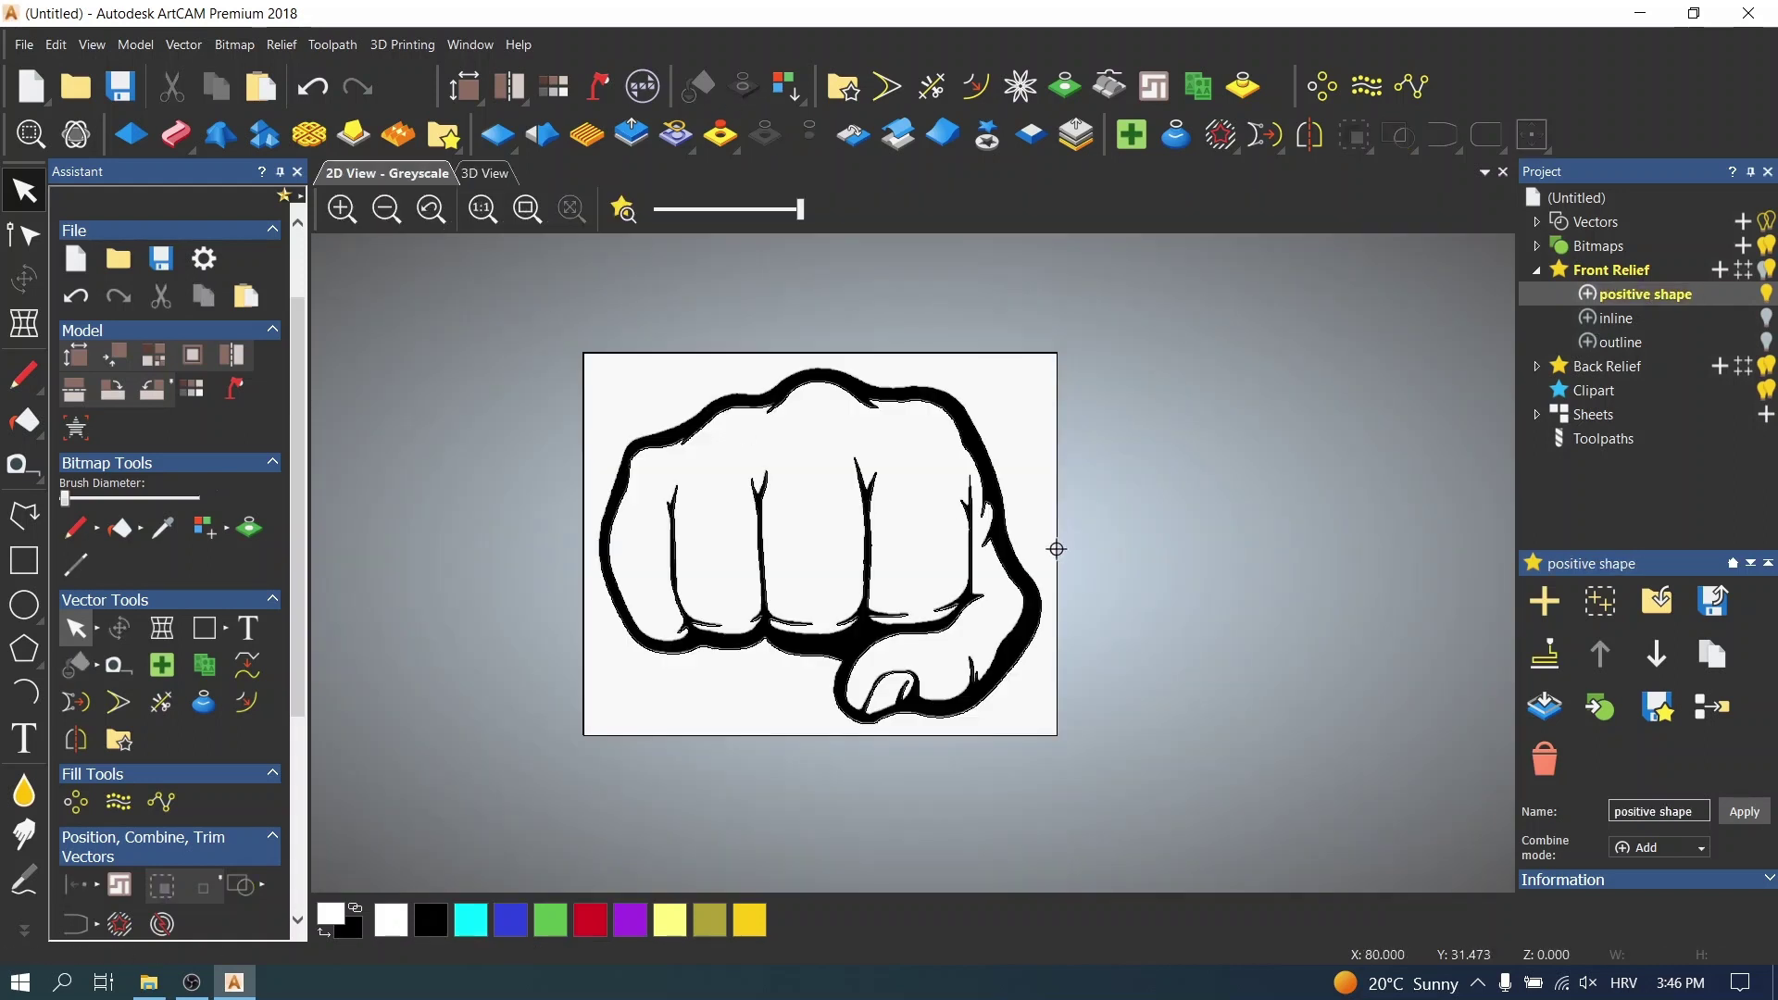
scroll(1056, 548, "up", 3)
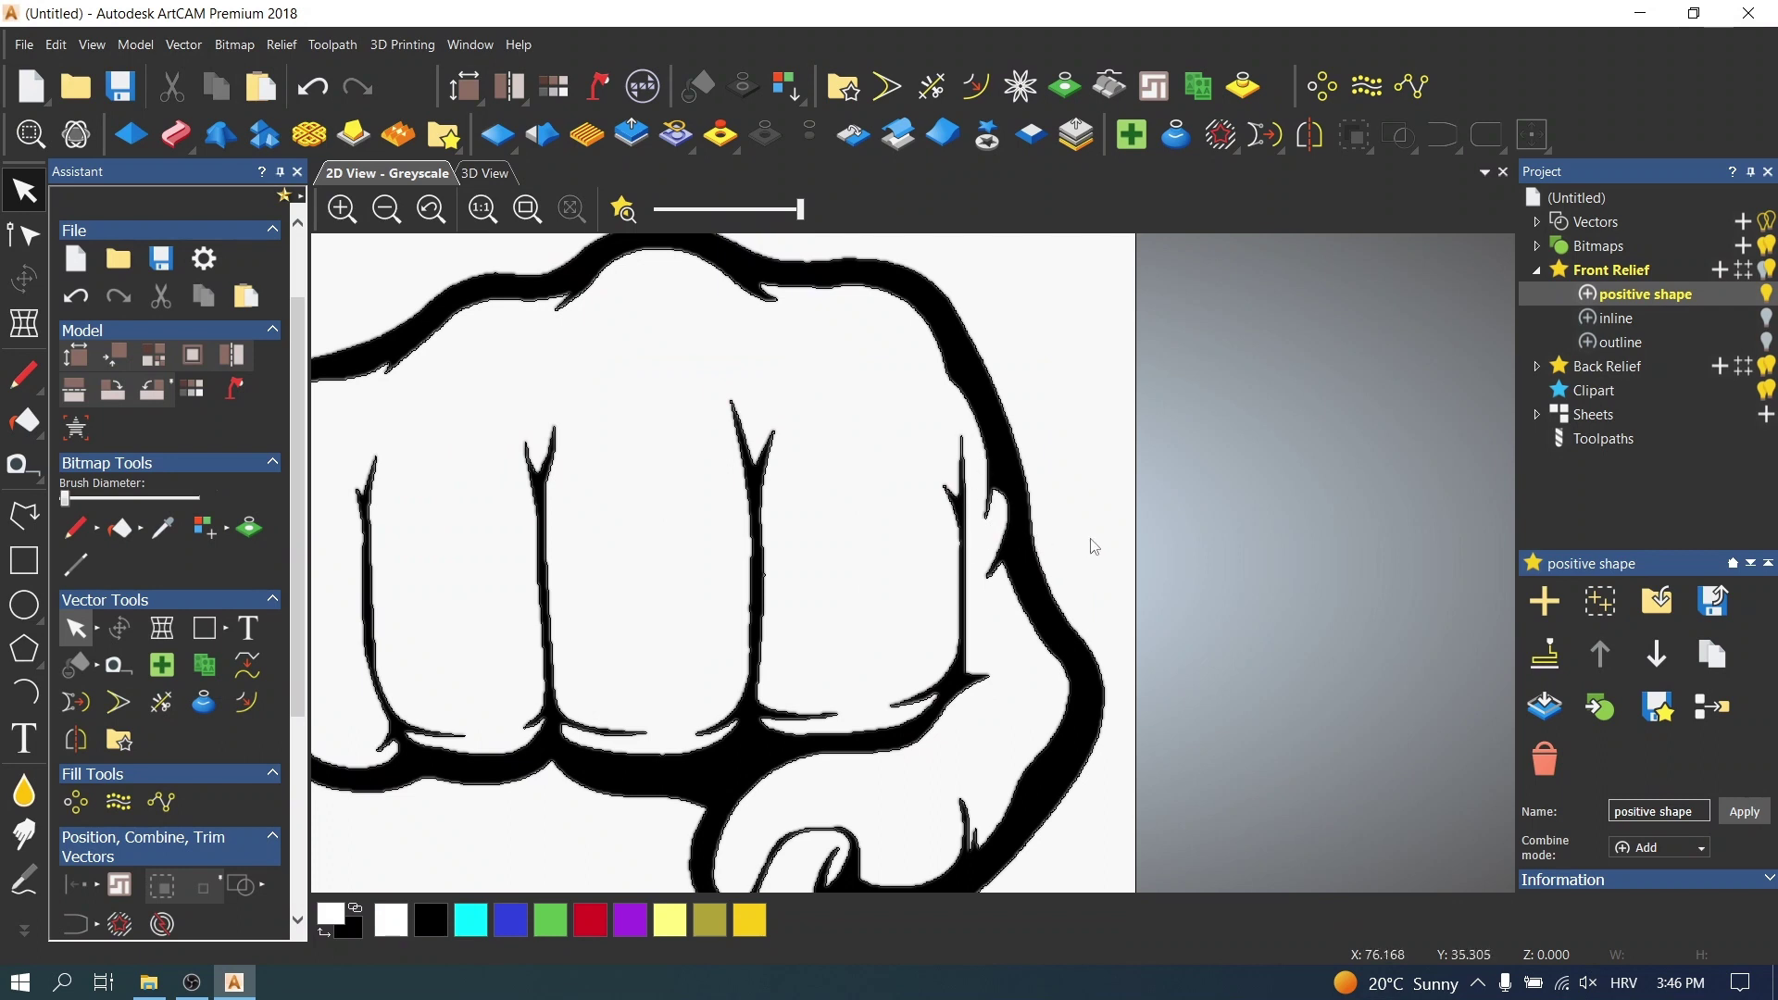
left_click_drag(800, 209, 729, 208)
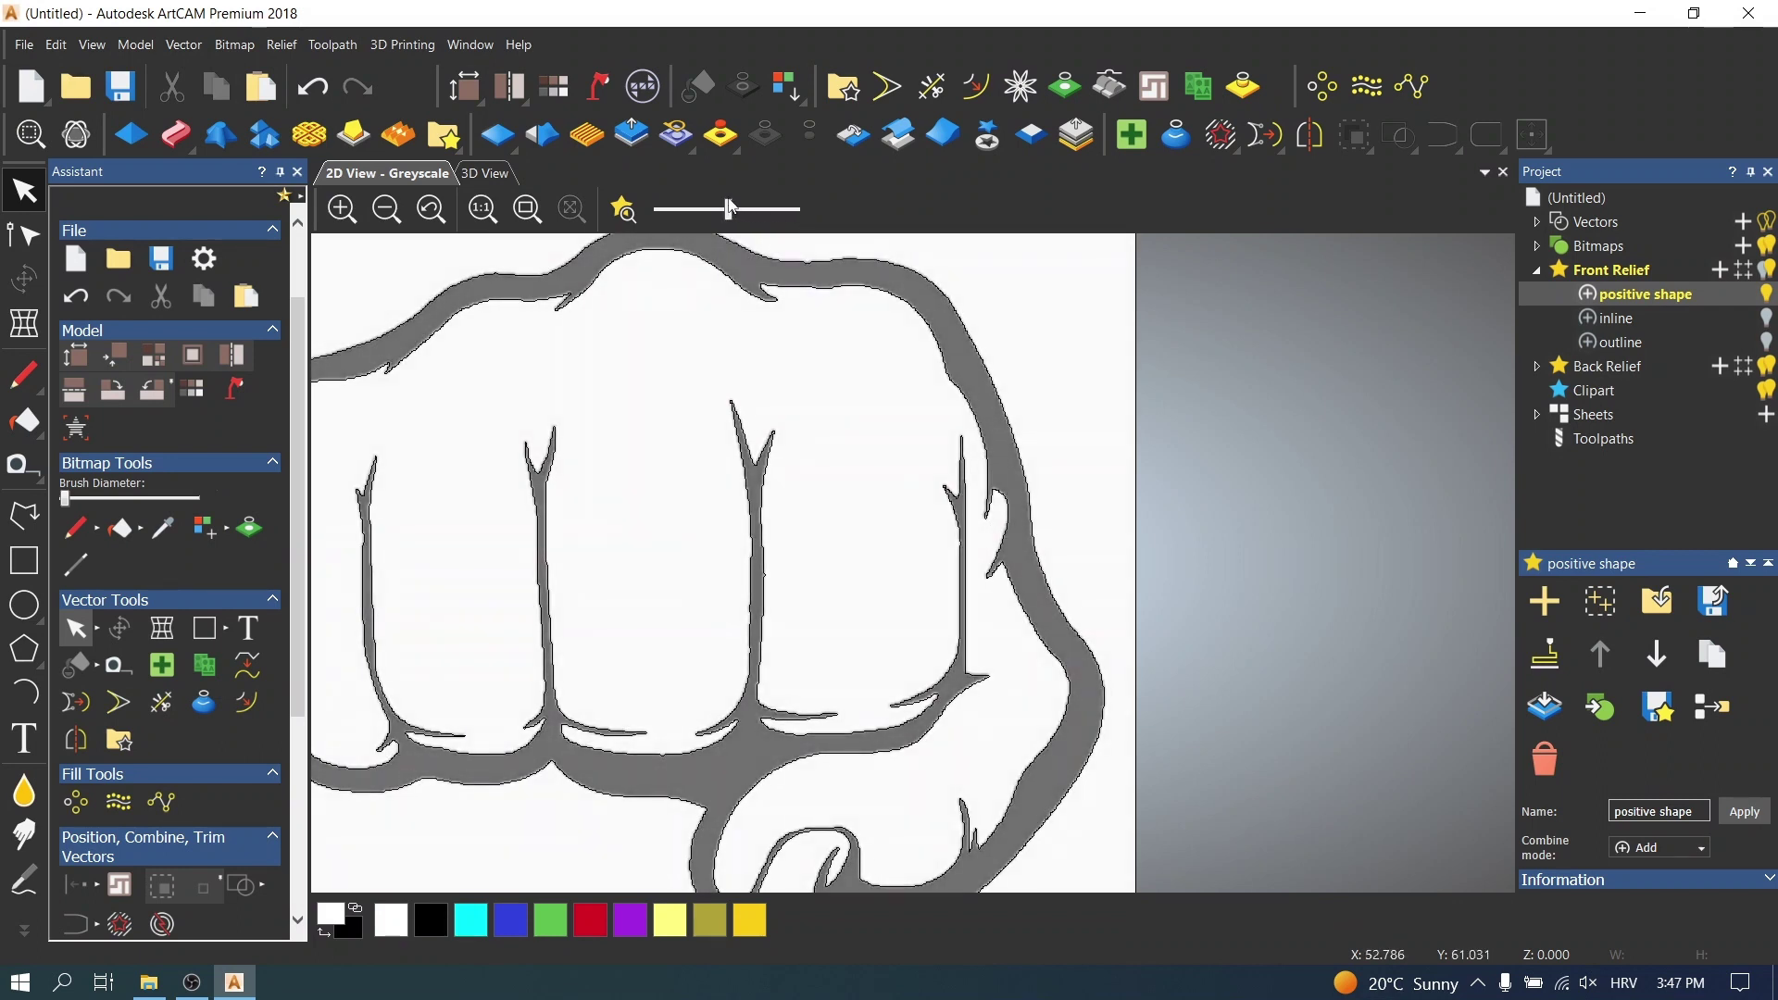
left_click(1010, 527)
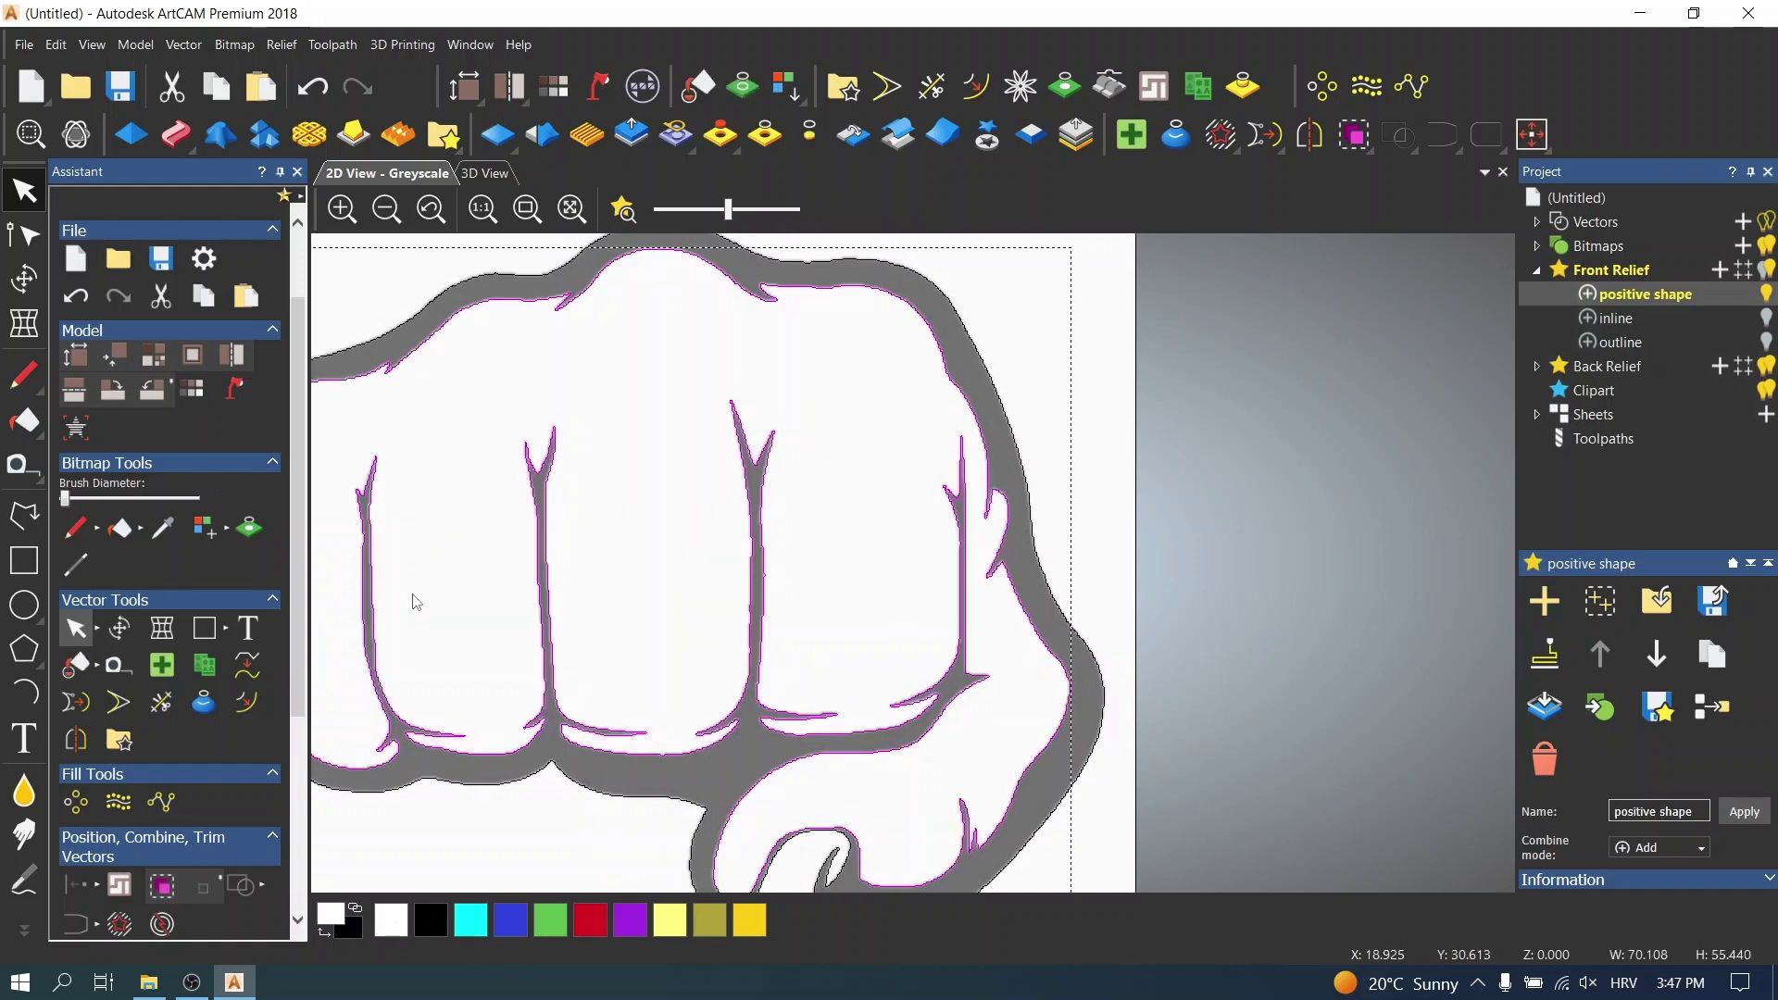
scroll(1045, 564, "down", 3)
scroll(887, 597, "up", 2)
scroll(929, 715, "up", 2)
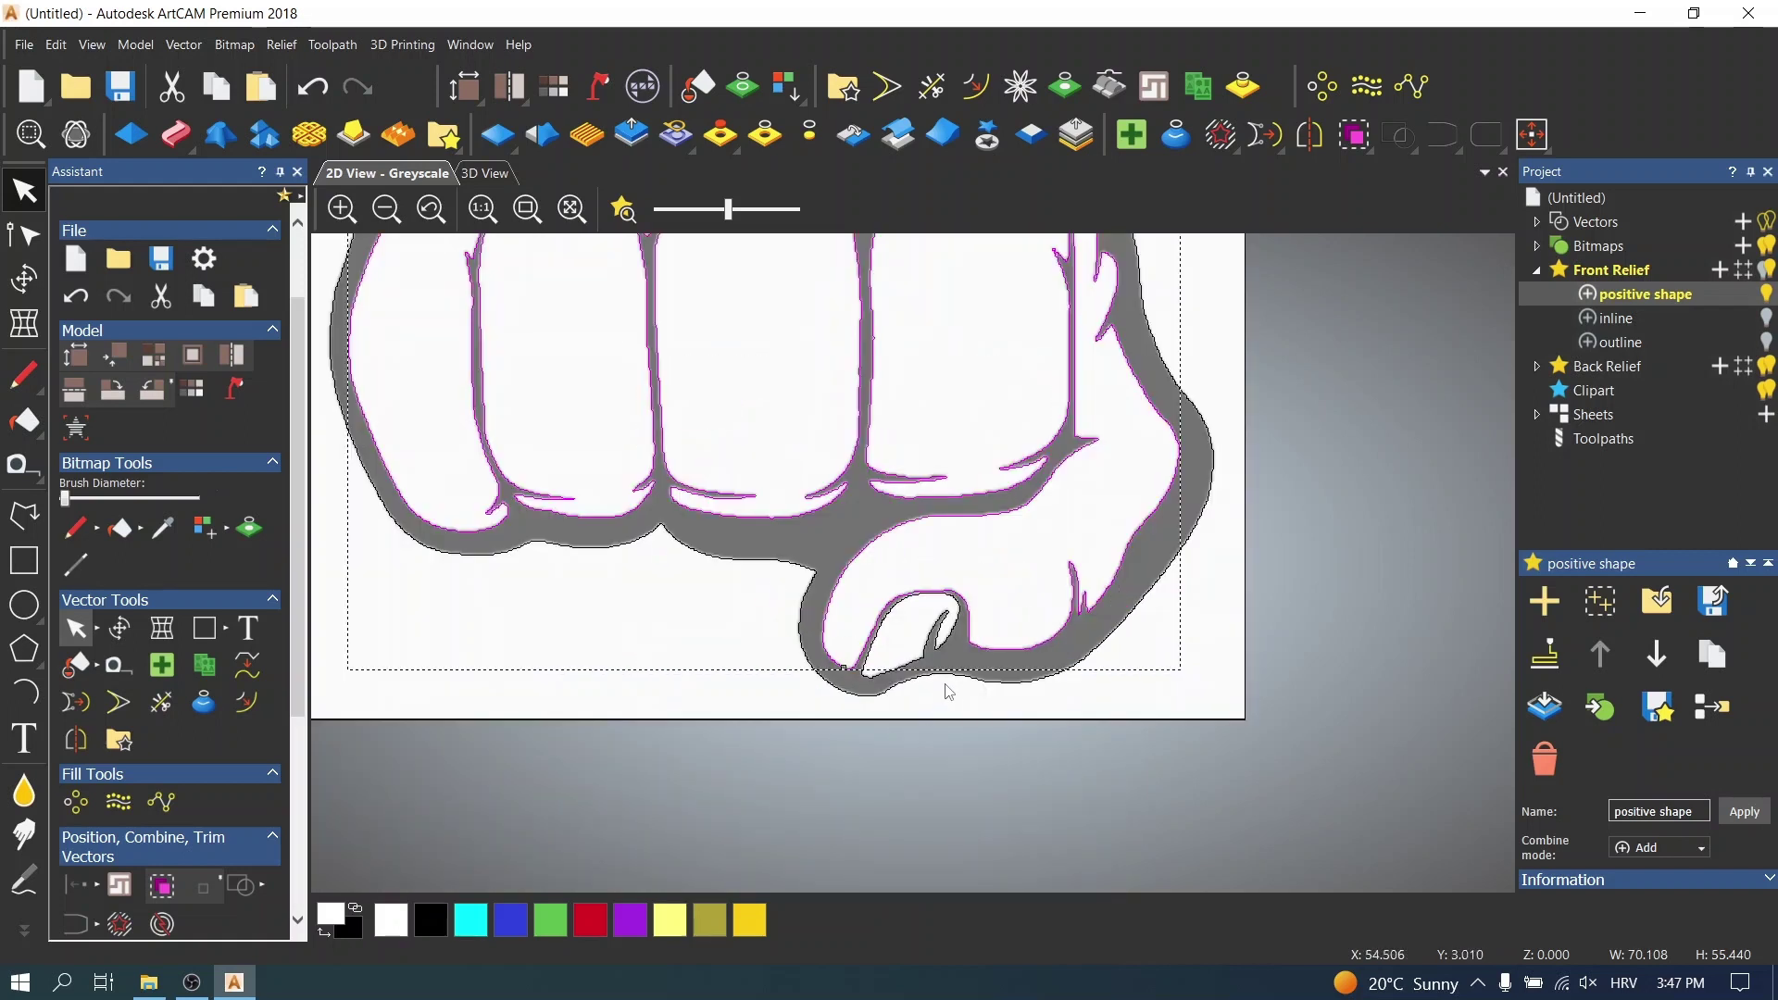
left_click(955, 629, "shift")
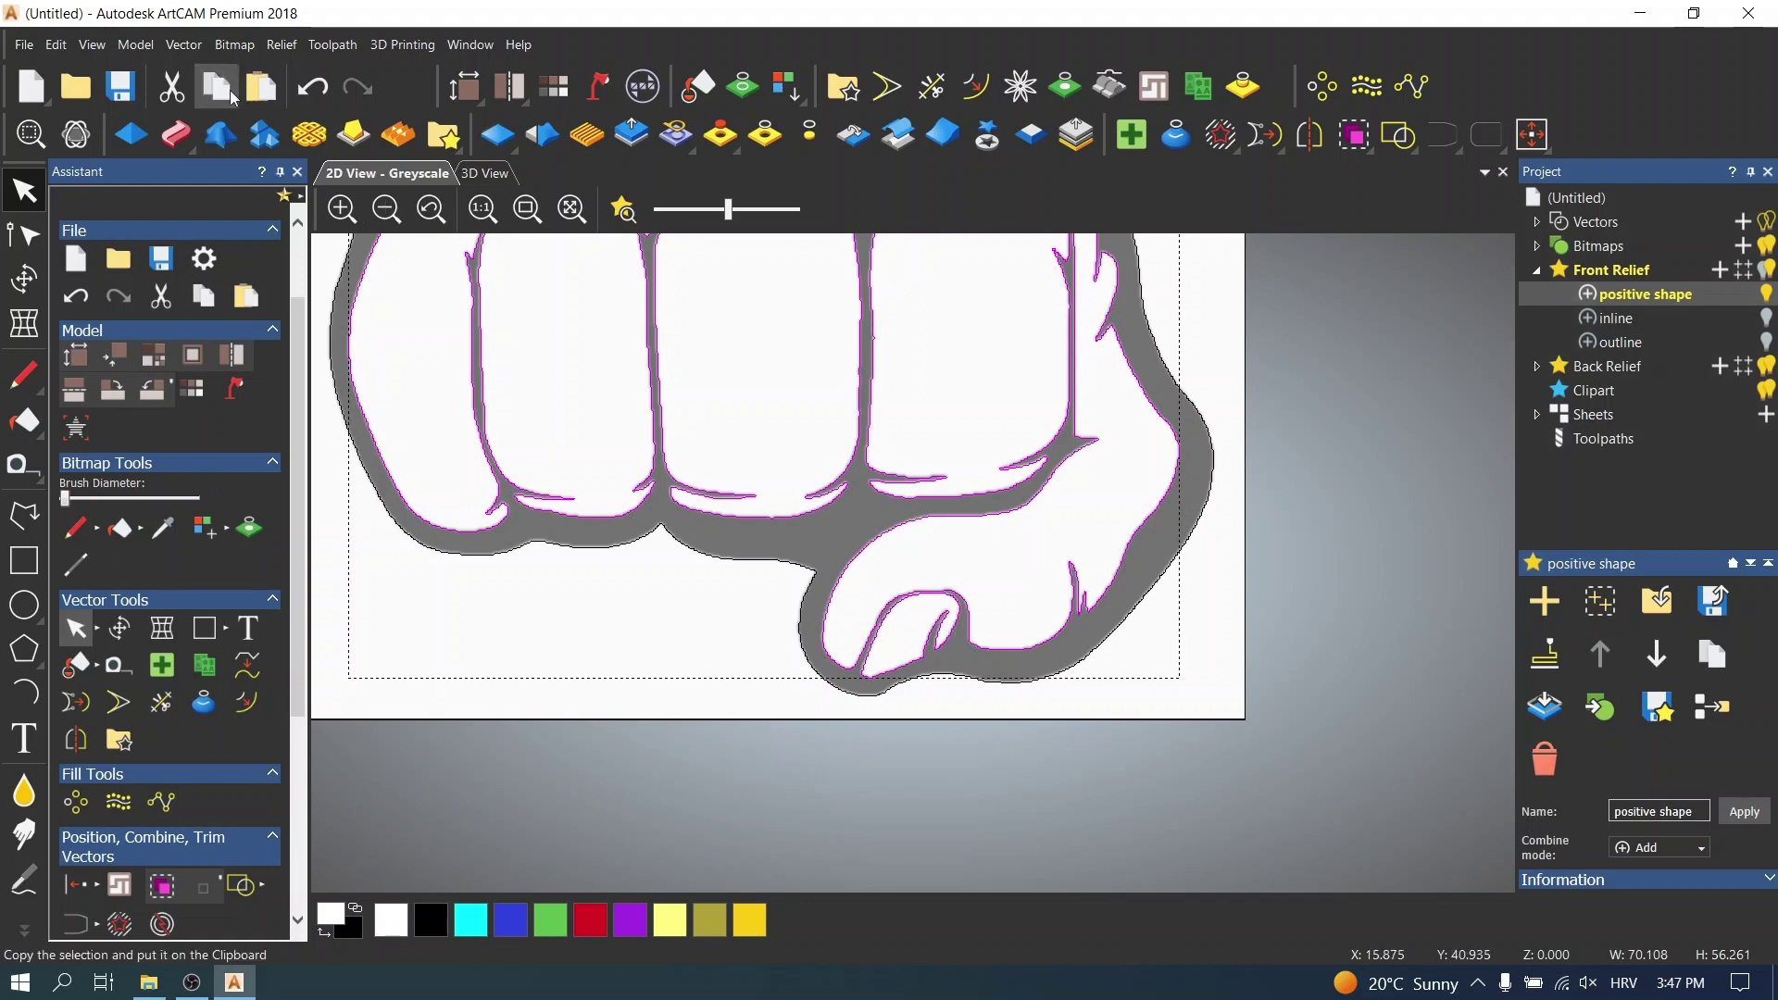
- Raise the selected vectors as a 2 mm flat-topped Add relief, check it in 3D, and show Bitmaps
left_click(141, 131)
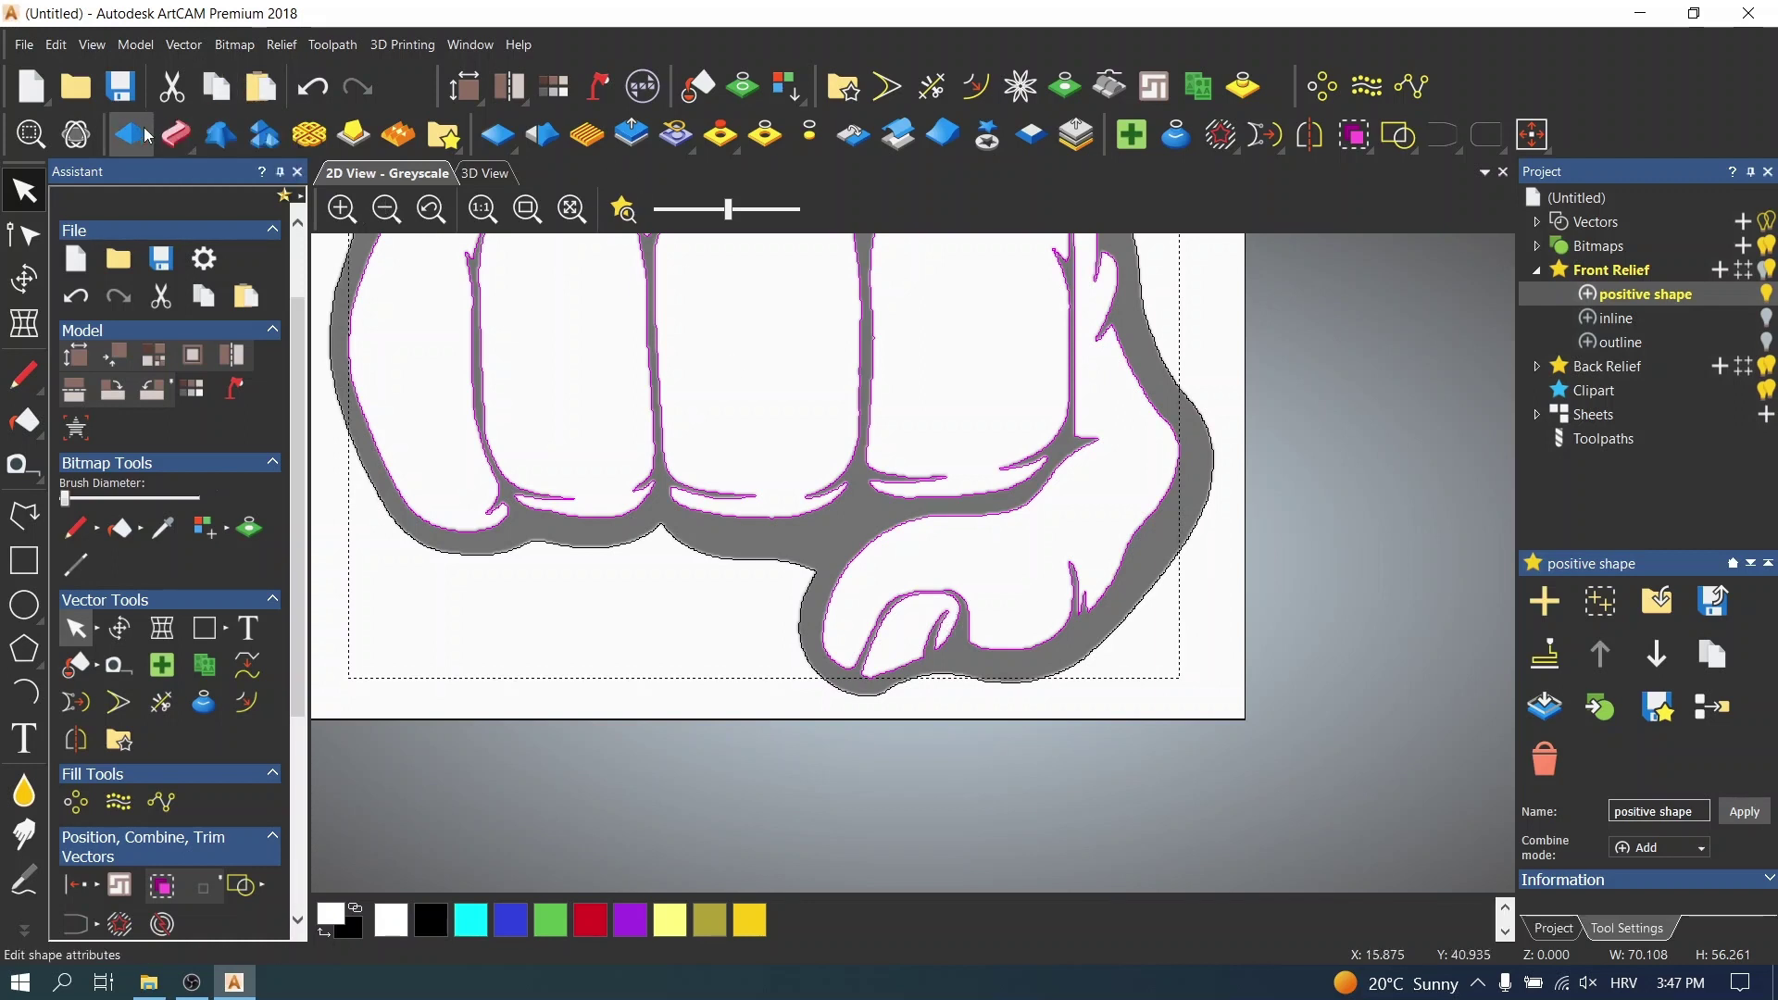
scroll(1709, 725, "down", 3)
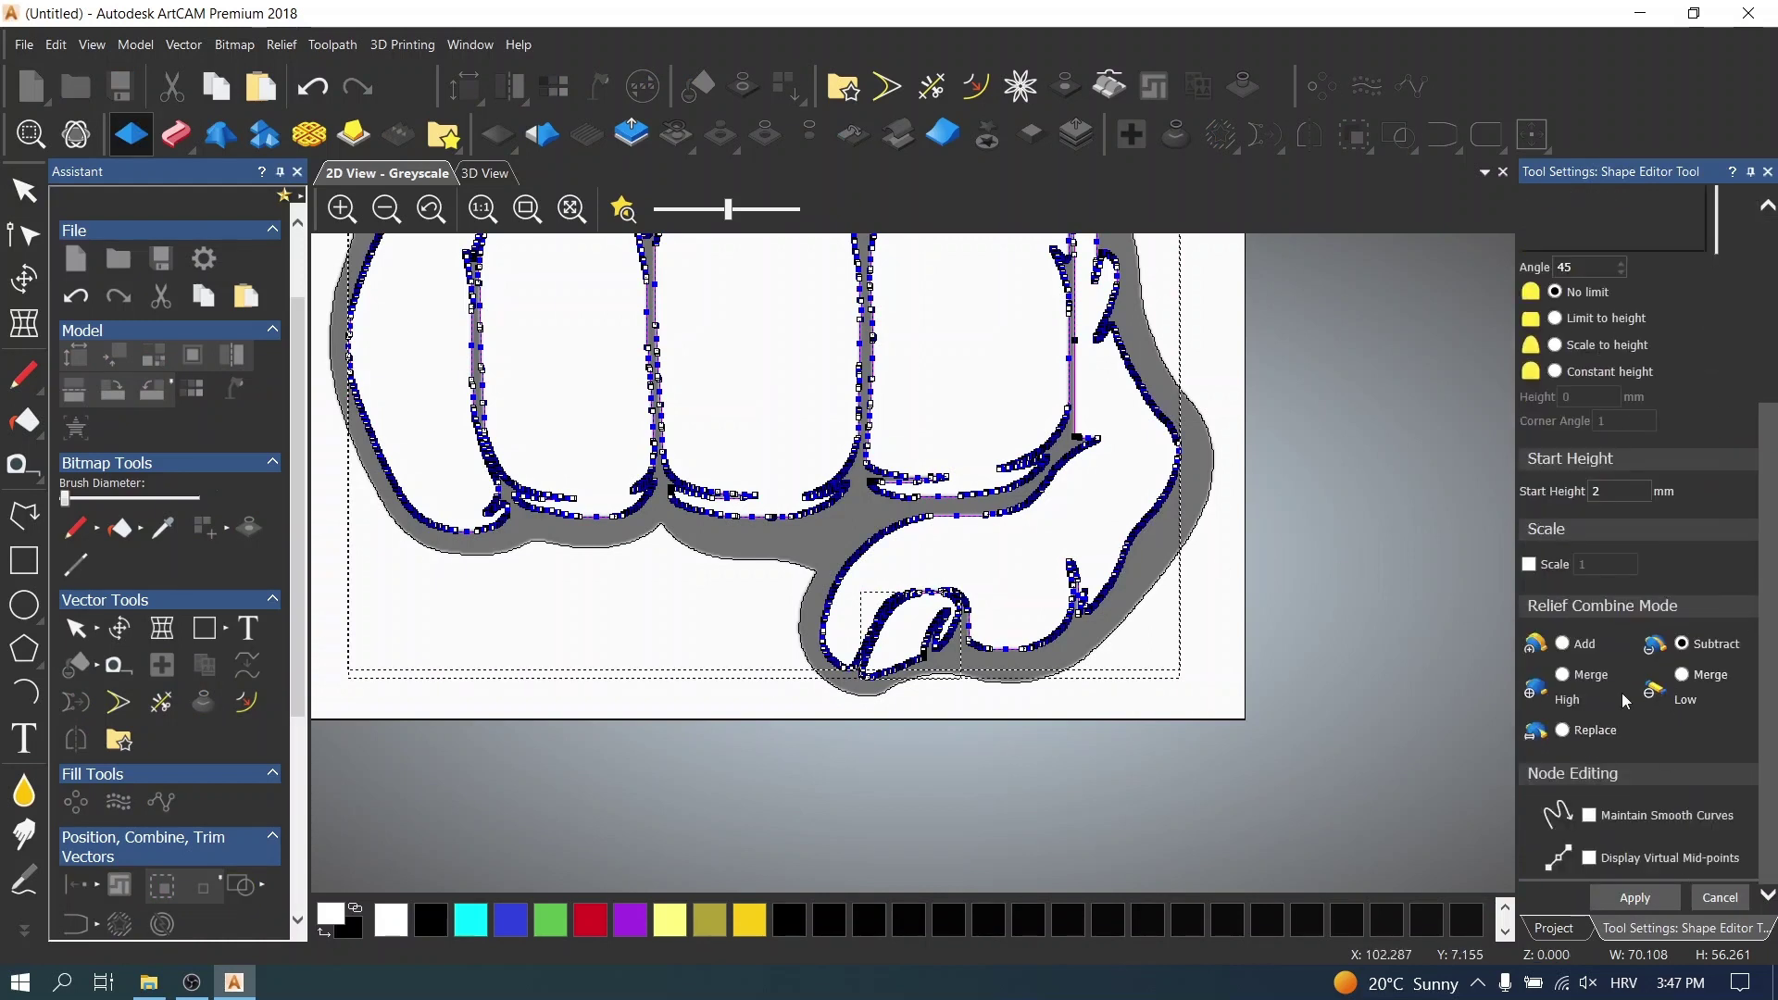
left_click(1563, 646)
left_click(485, 173)
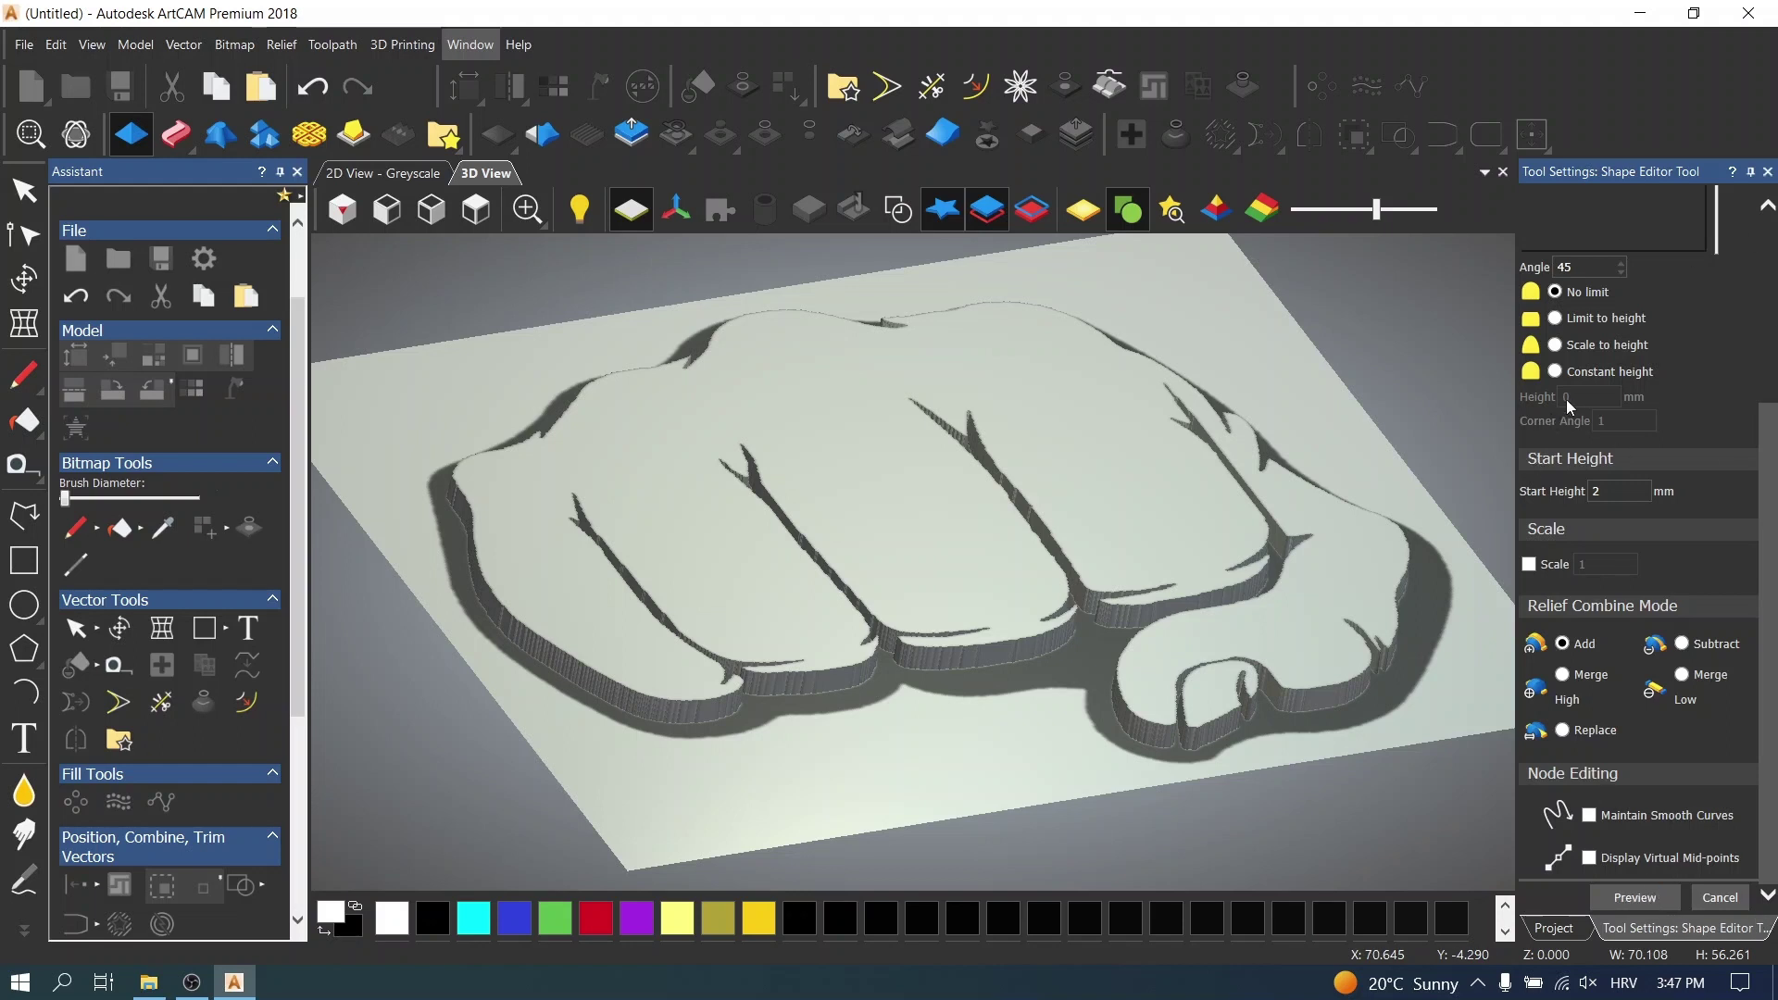
scroll(1713, 380, "up", 3)
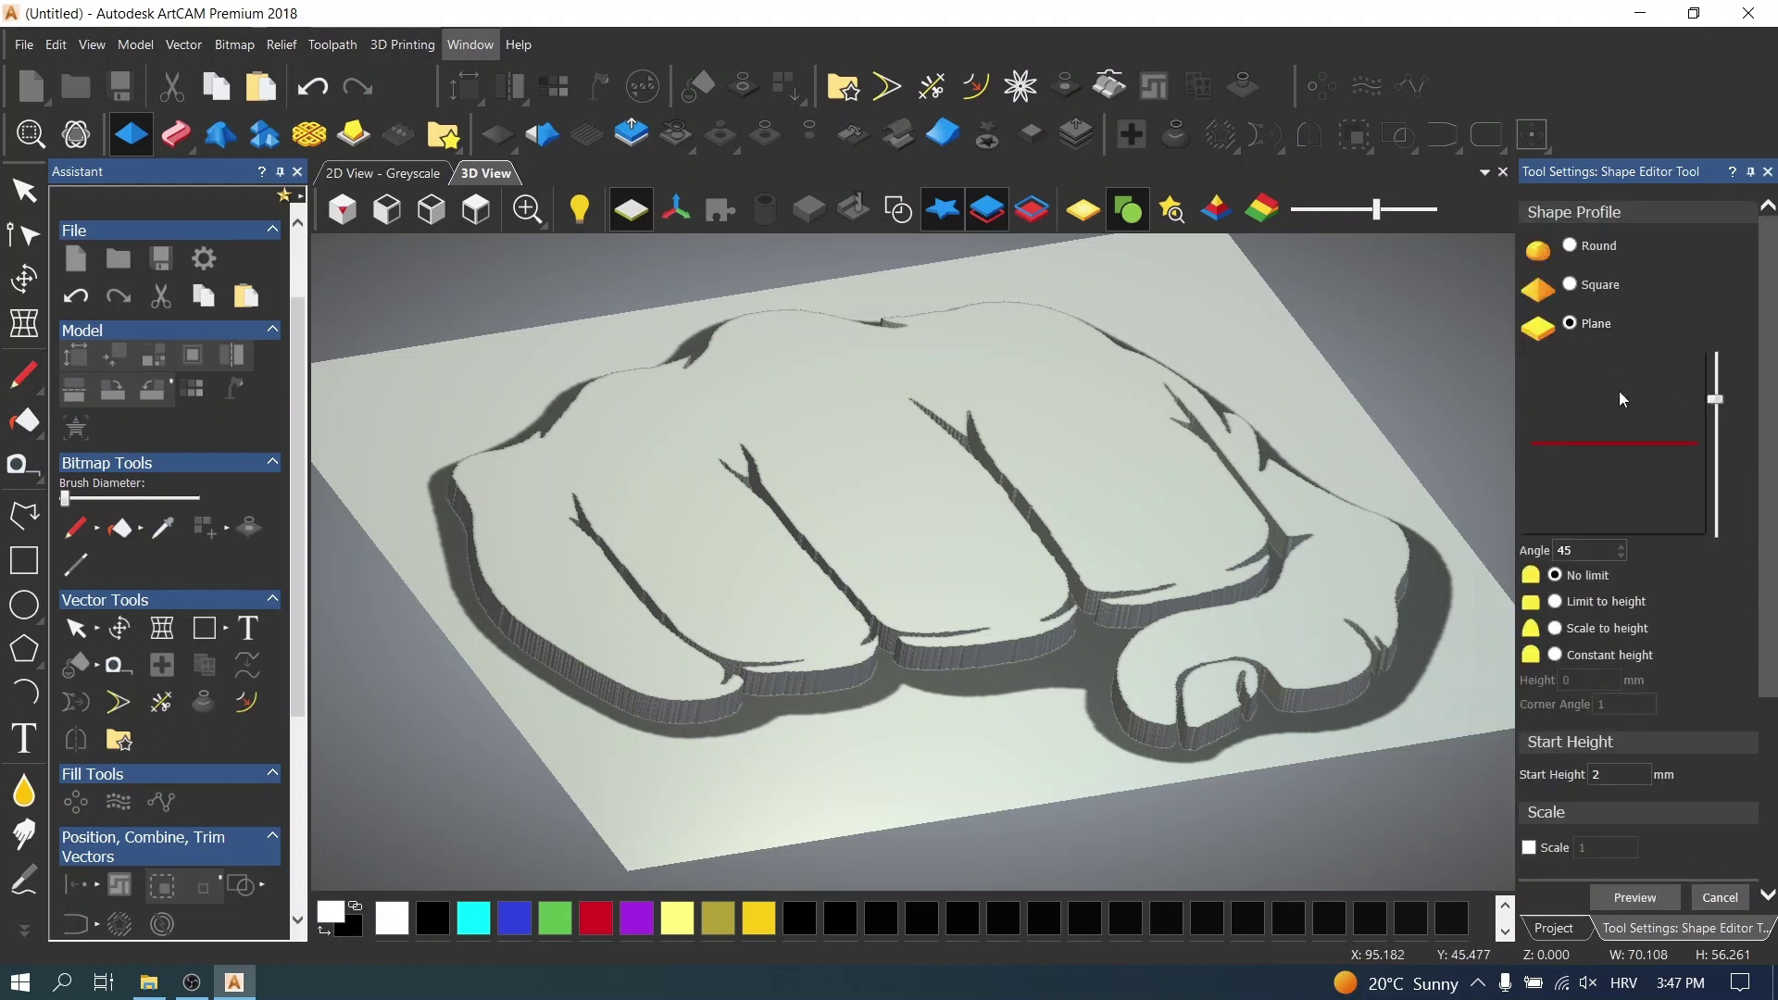
left_click(1729, 900)
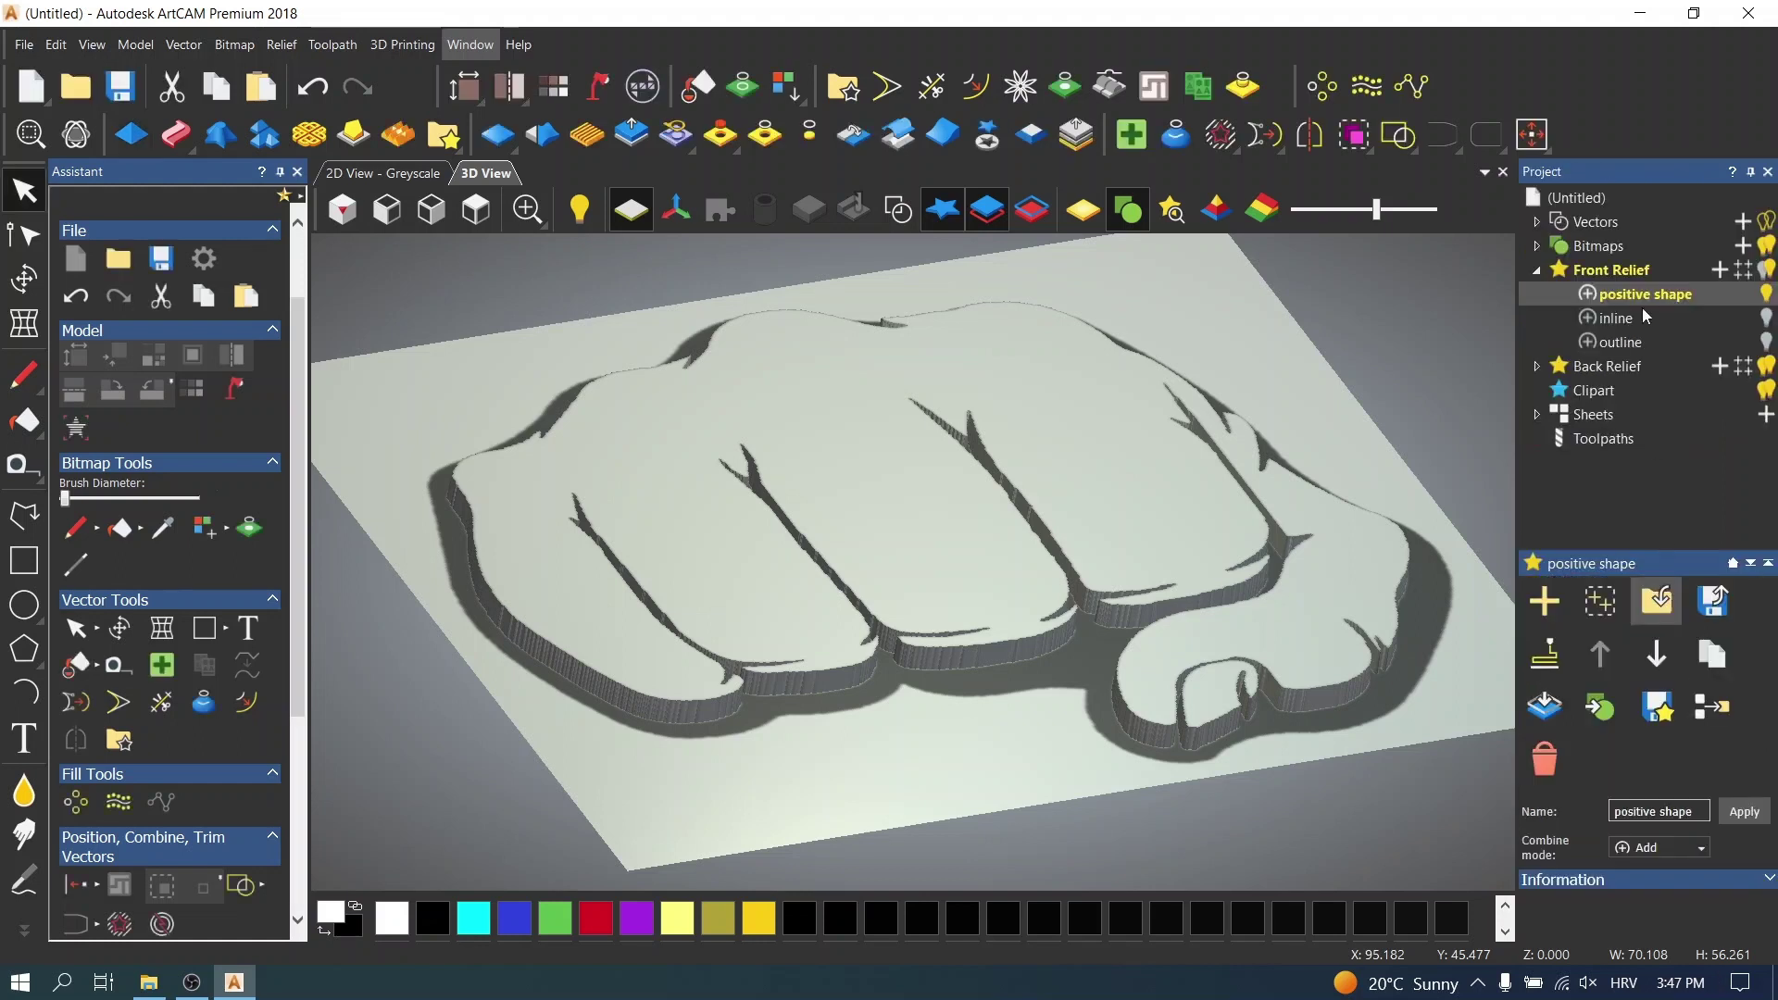
left_click(1565, 247)
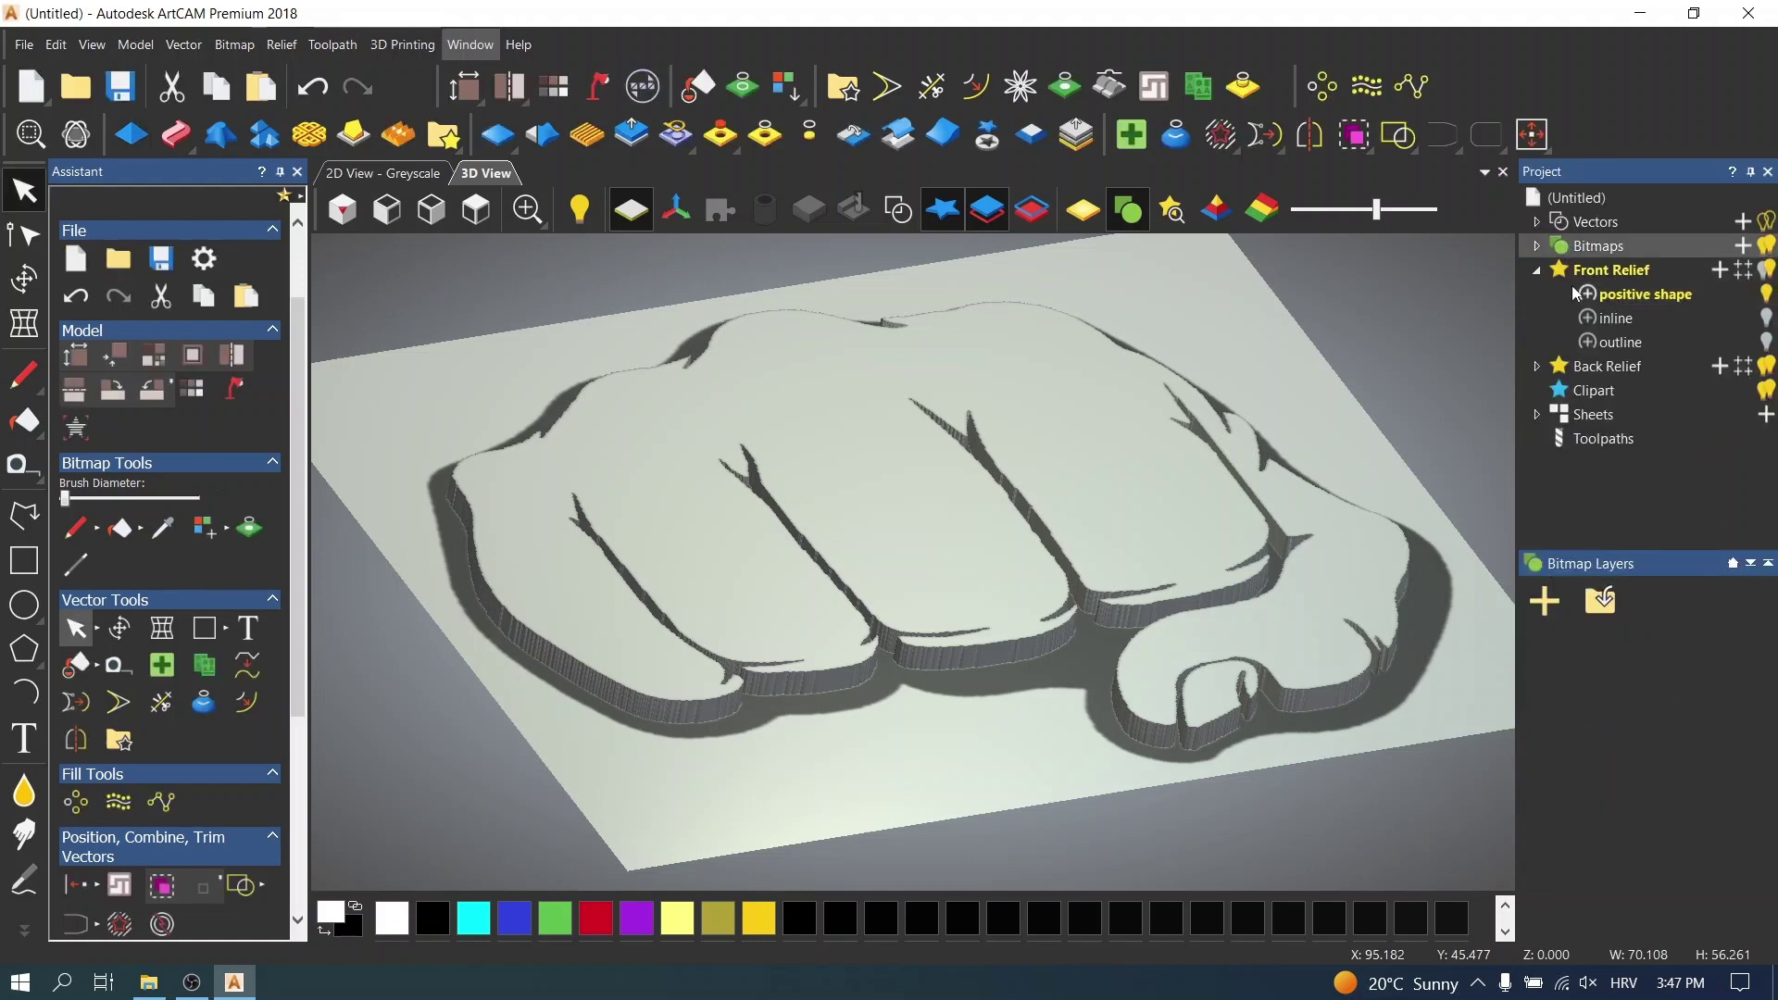
left_click(1545, 602)
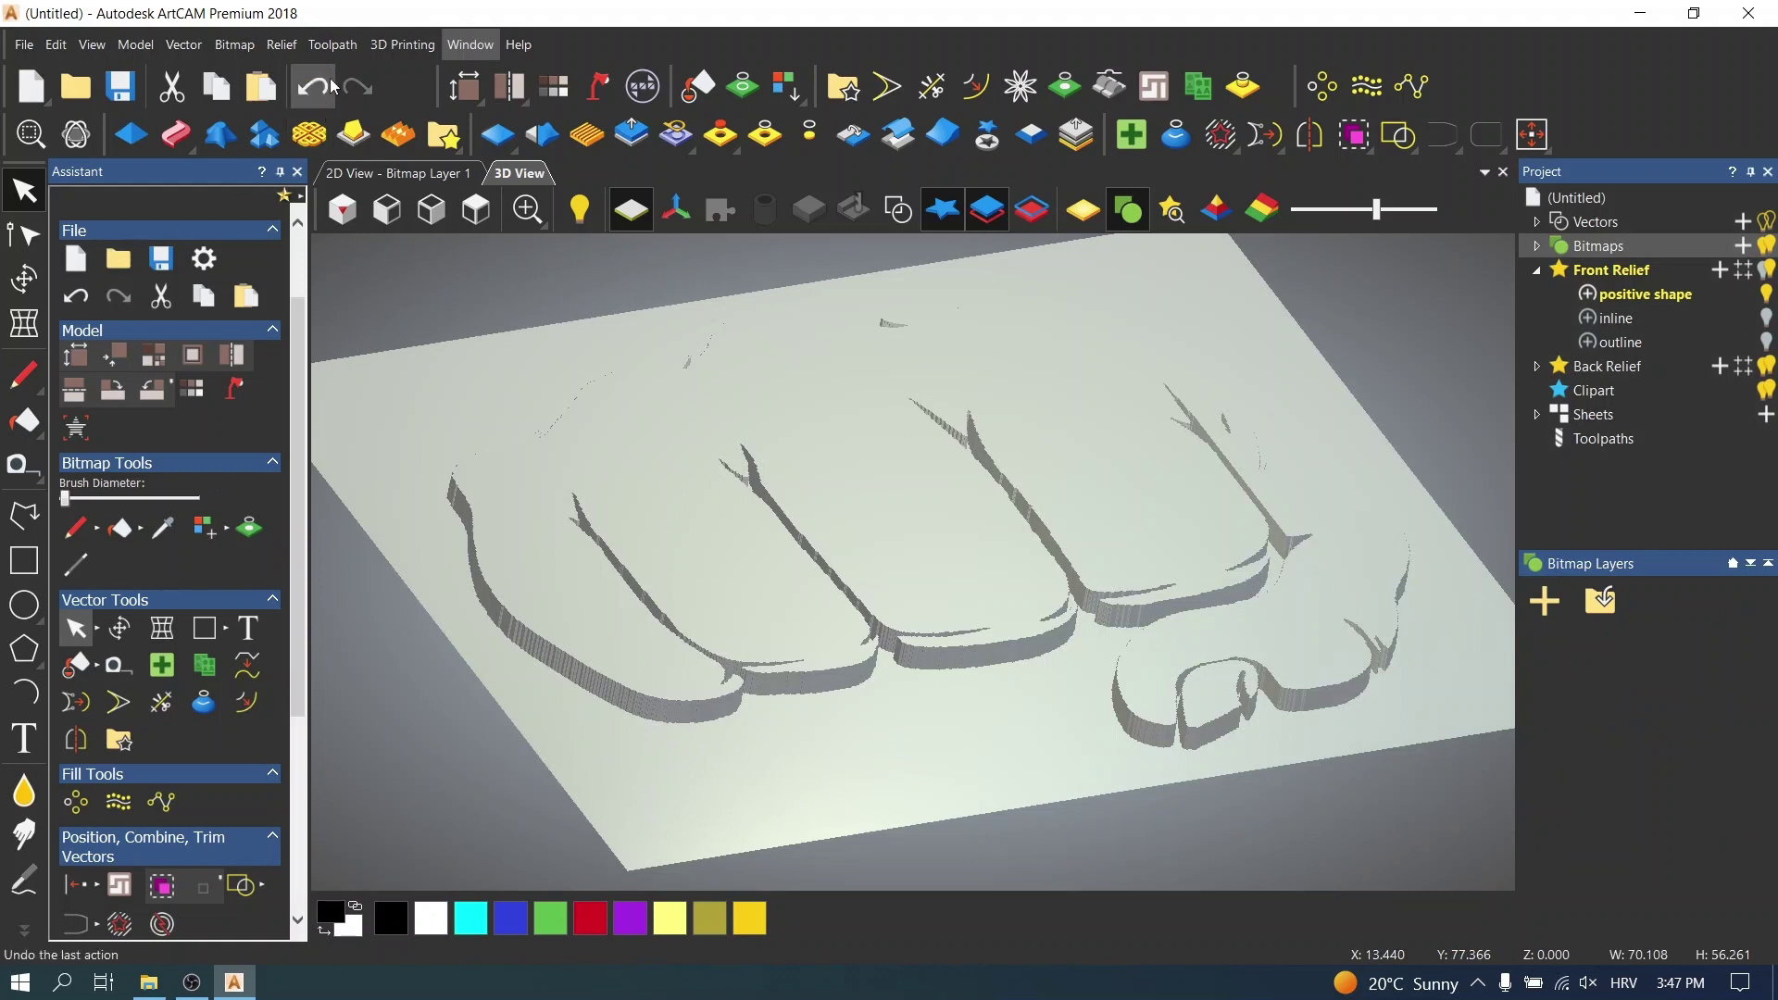
- Preview a 53% whole-layer smooth on the fist relief, then cancel it
left_click(283, 45)
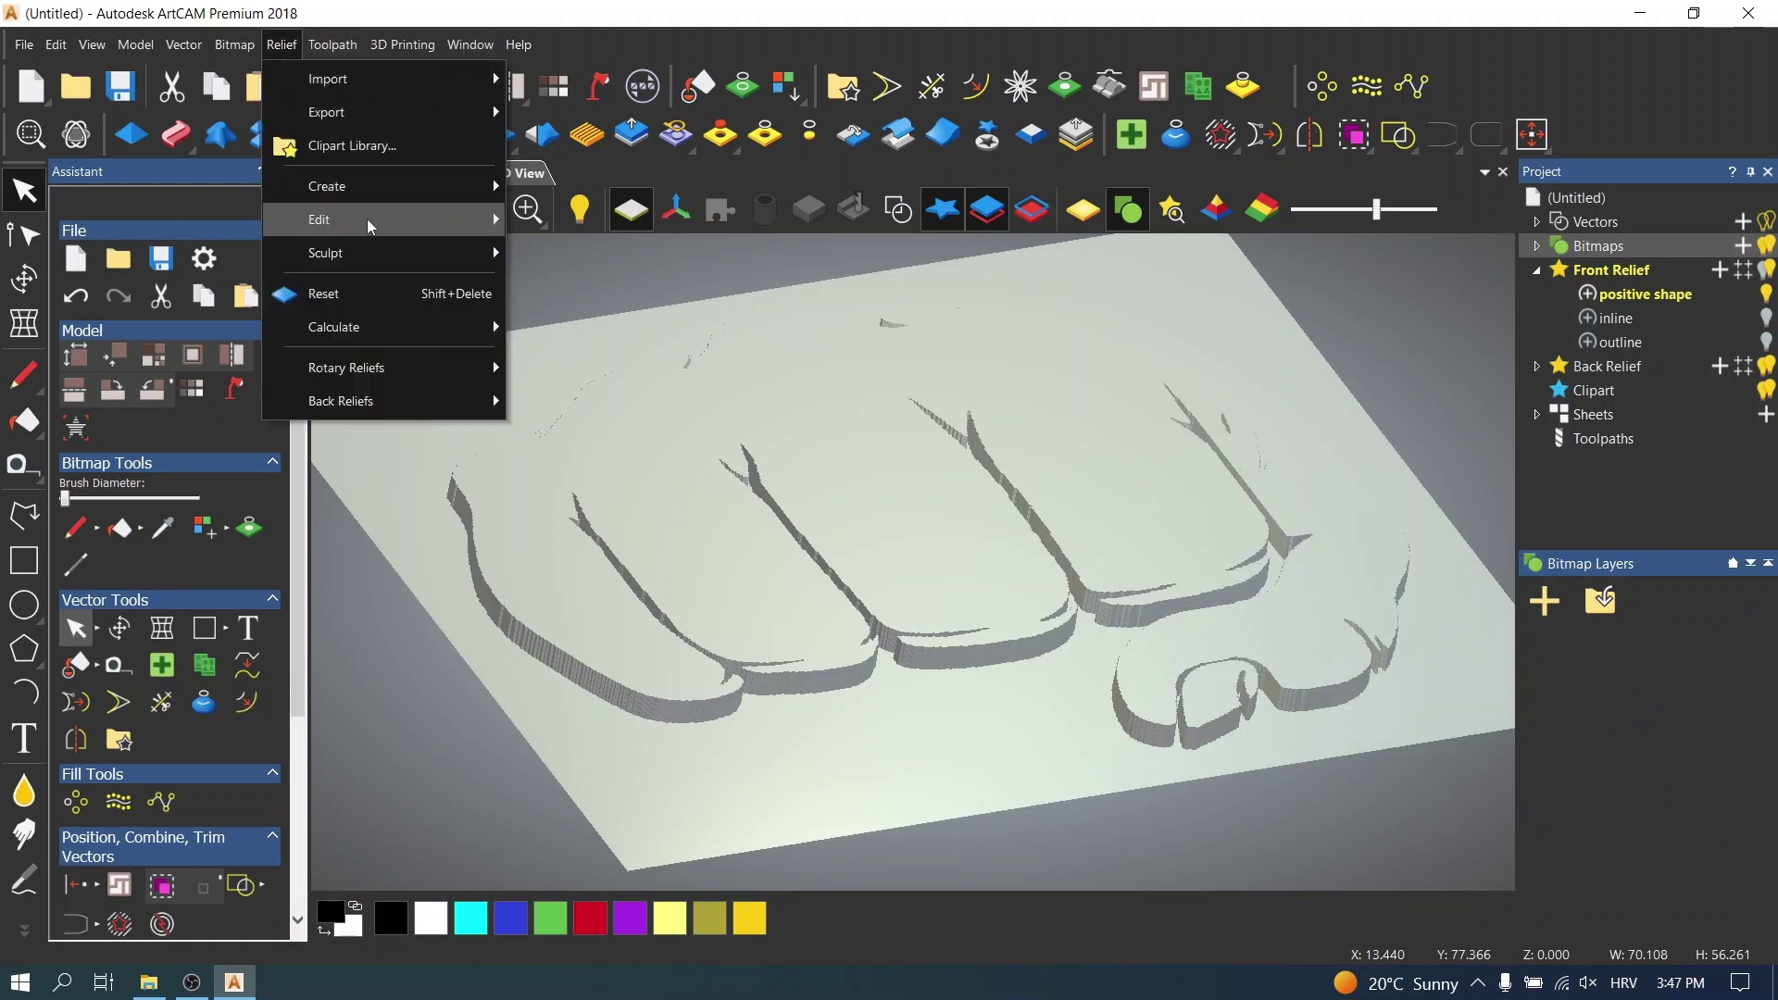
mouse_move(372, 220)
left_click(559, 228)
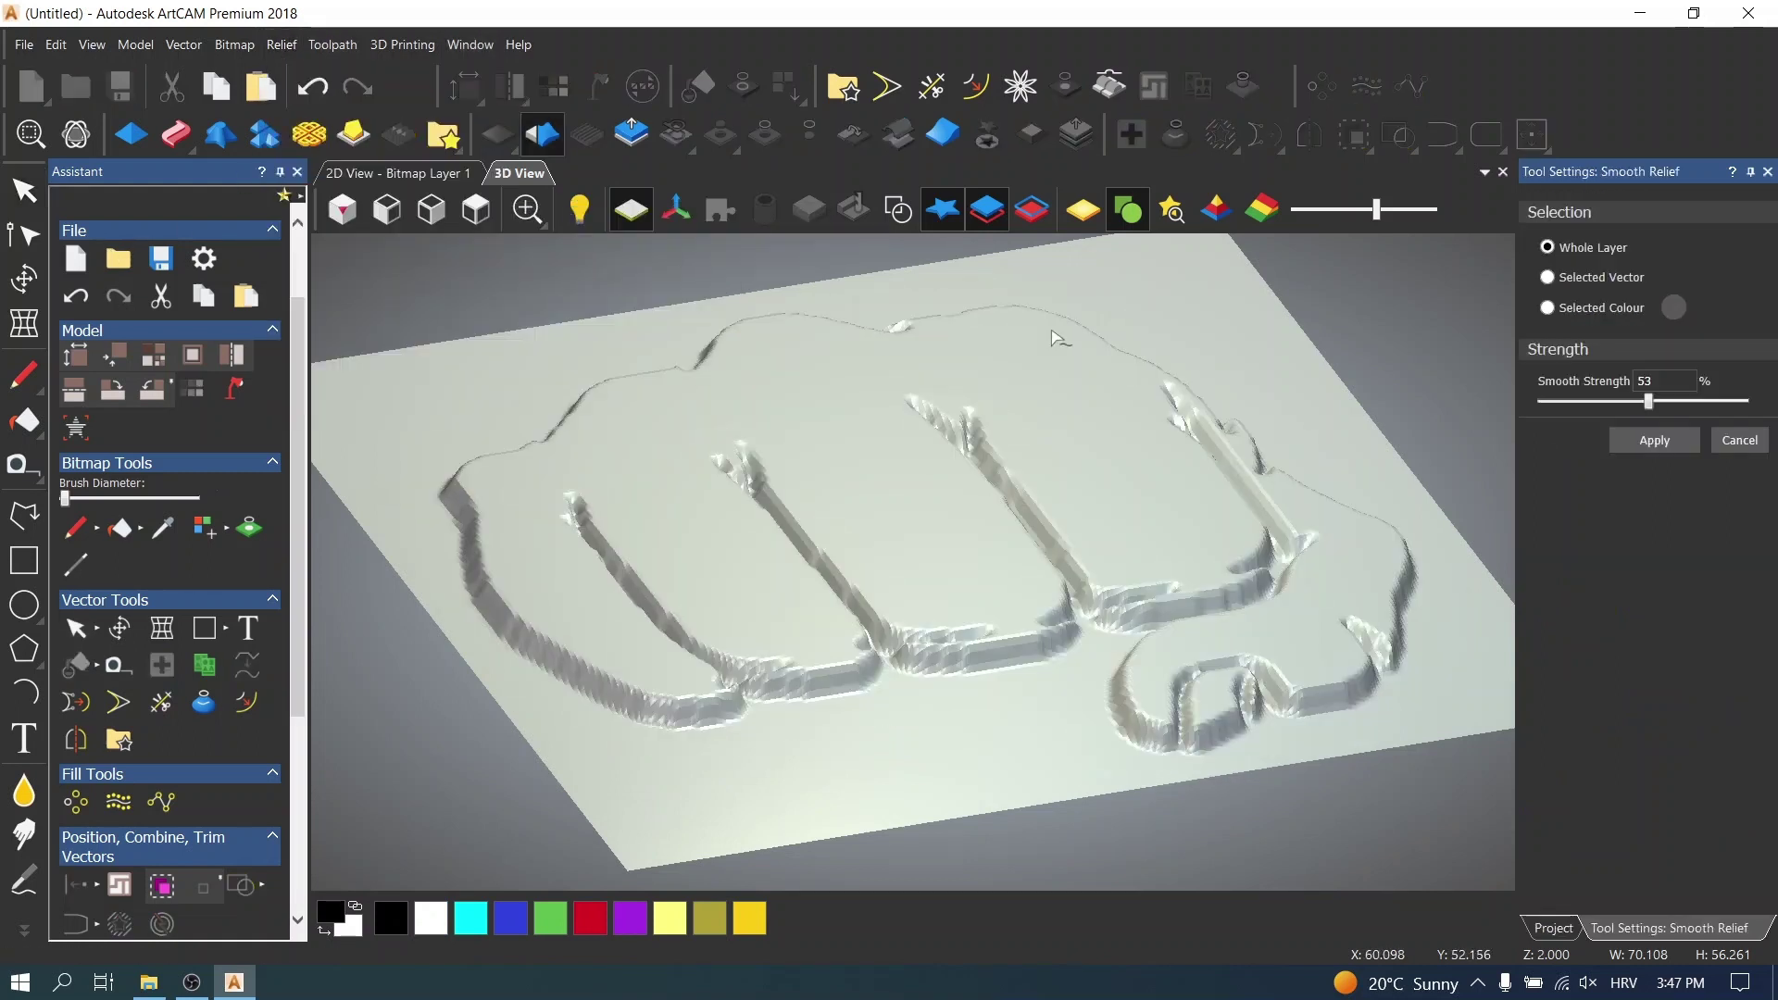
left_click(1656, 441)
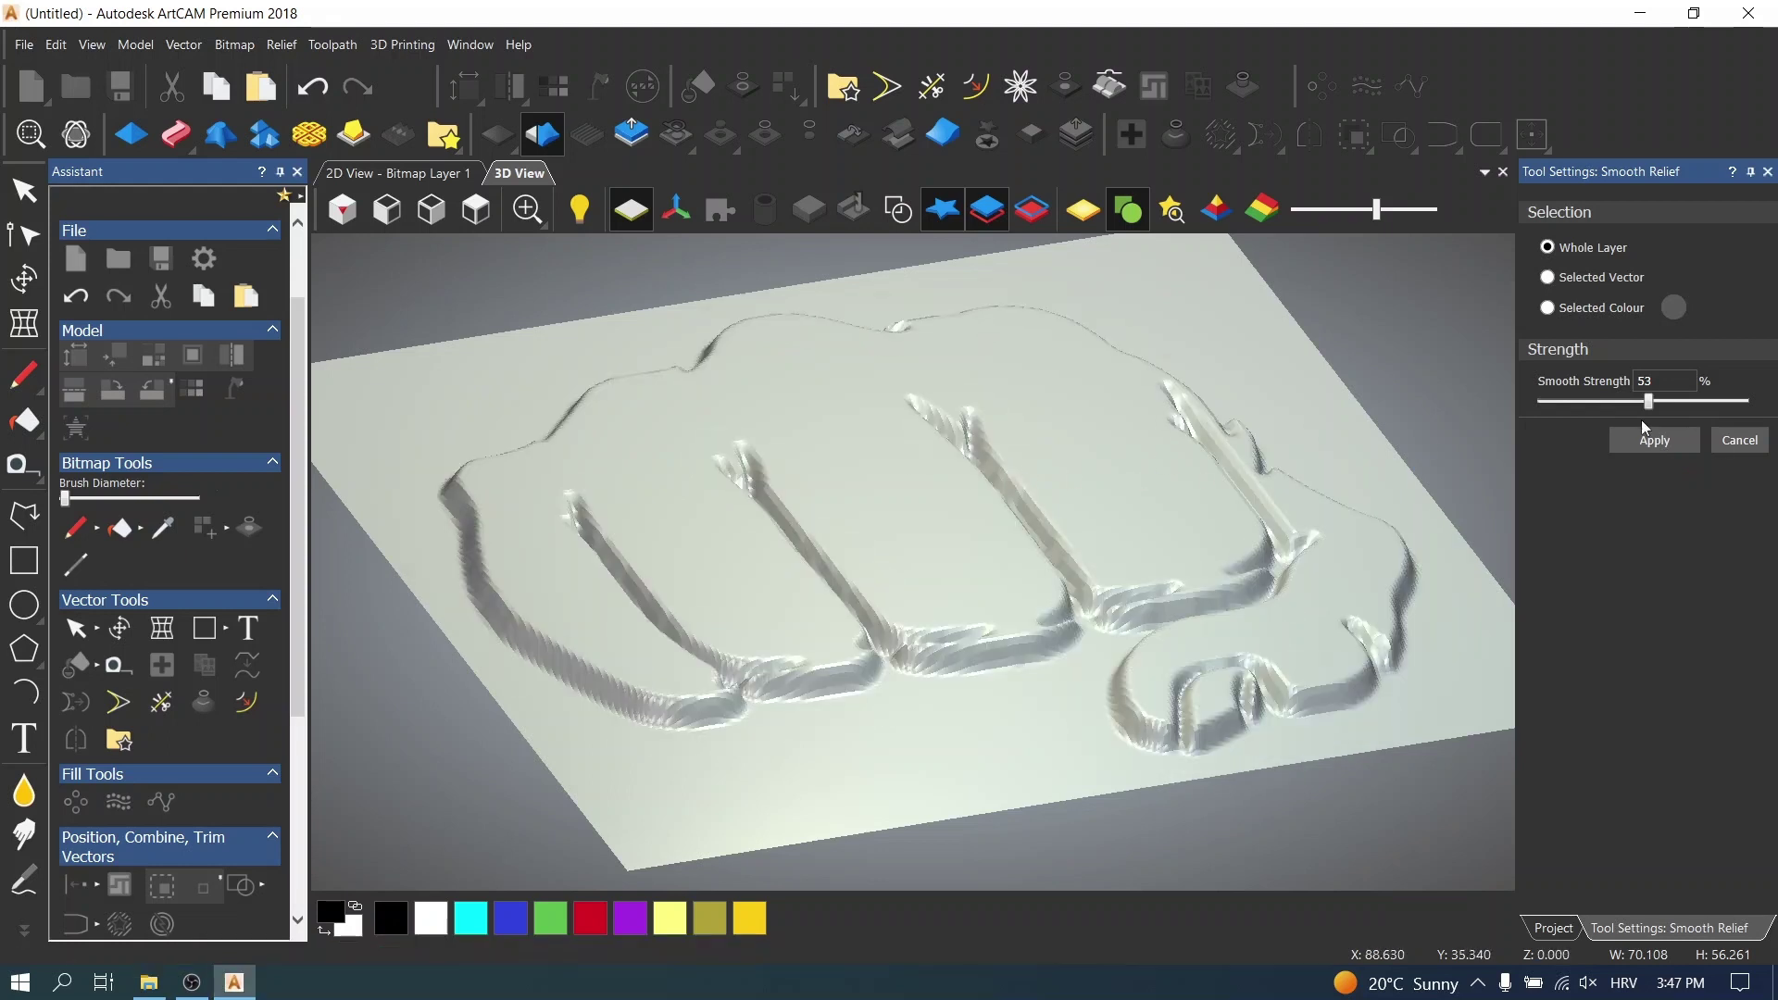
left_click(1741, 441)
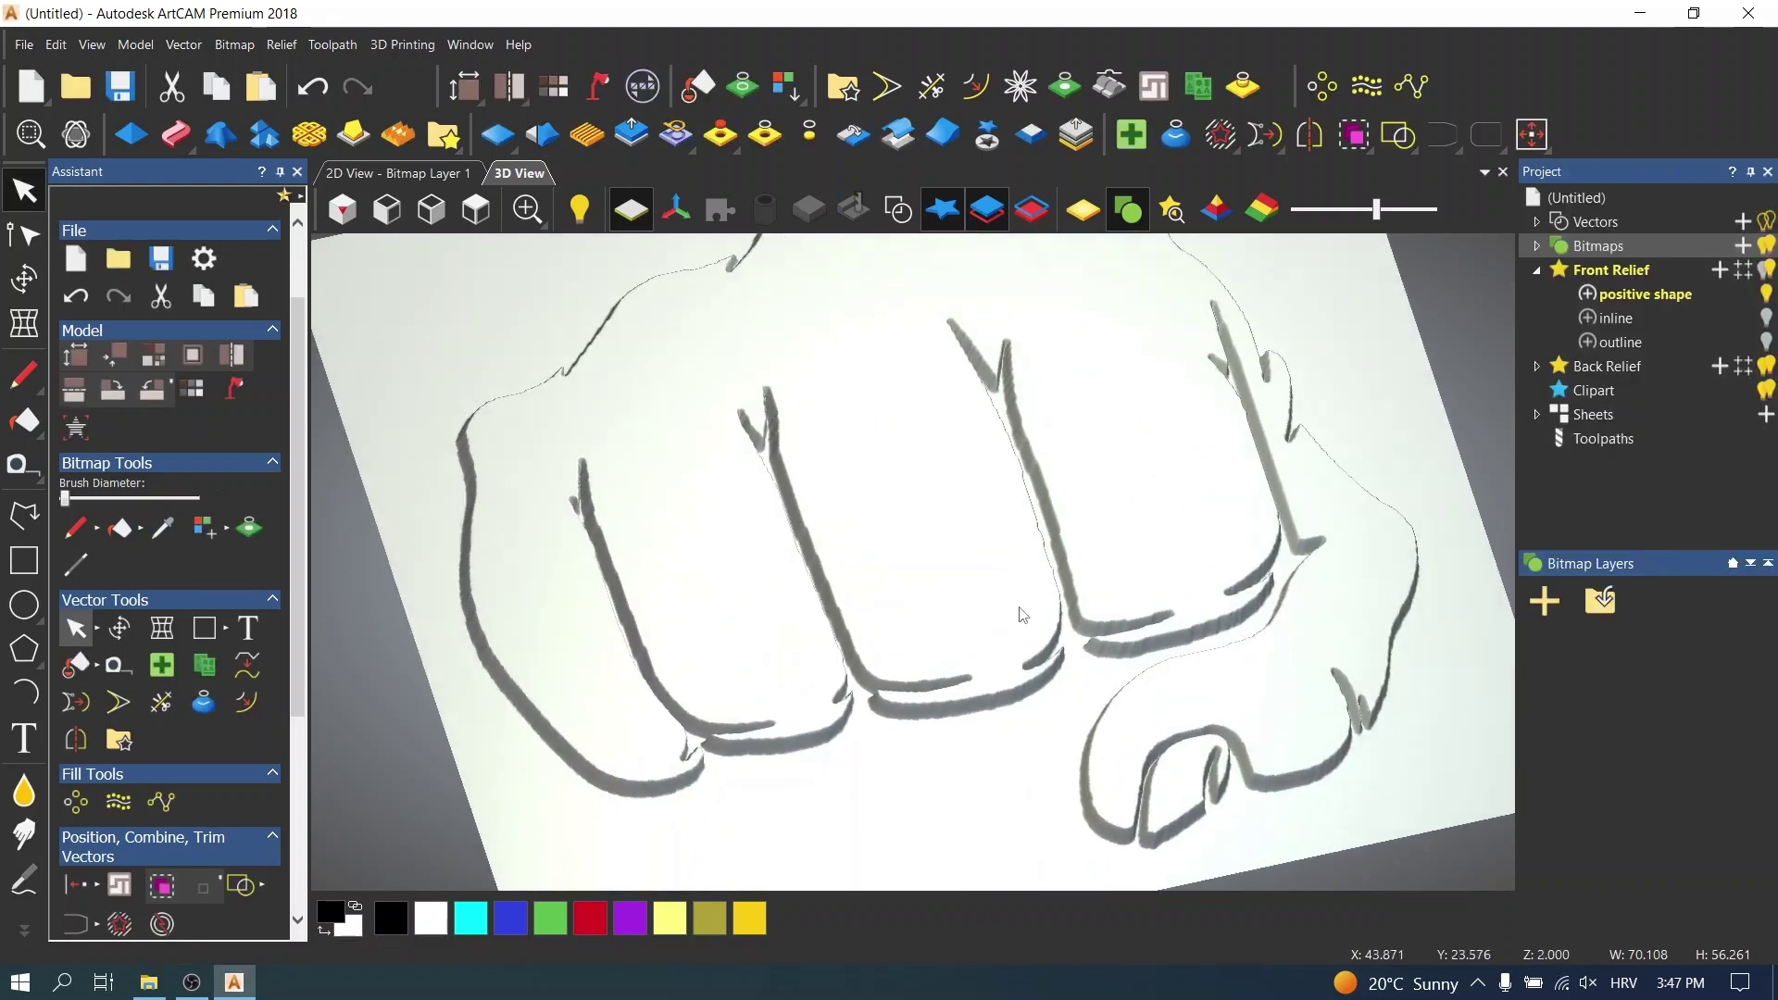
- Regenerate the greyscale from the relief and orbit to see the raised fist on the plate
left_click_drag(1234, 493, 1279, 493)
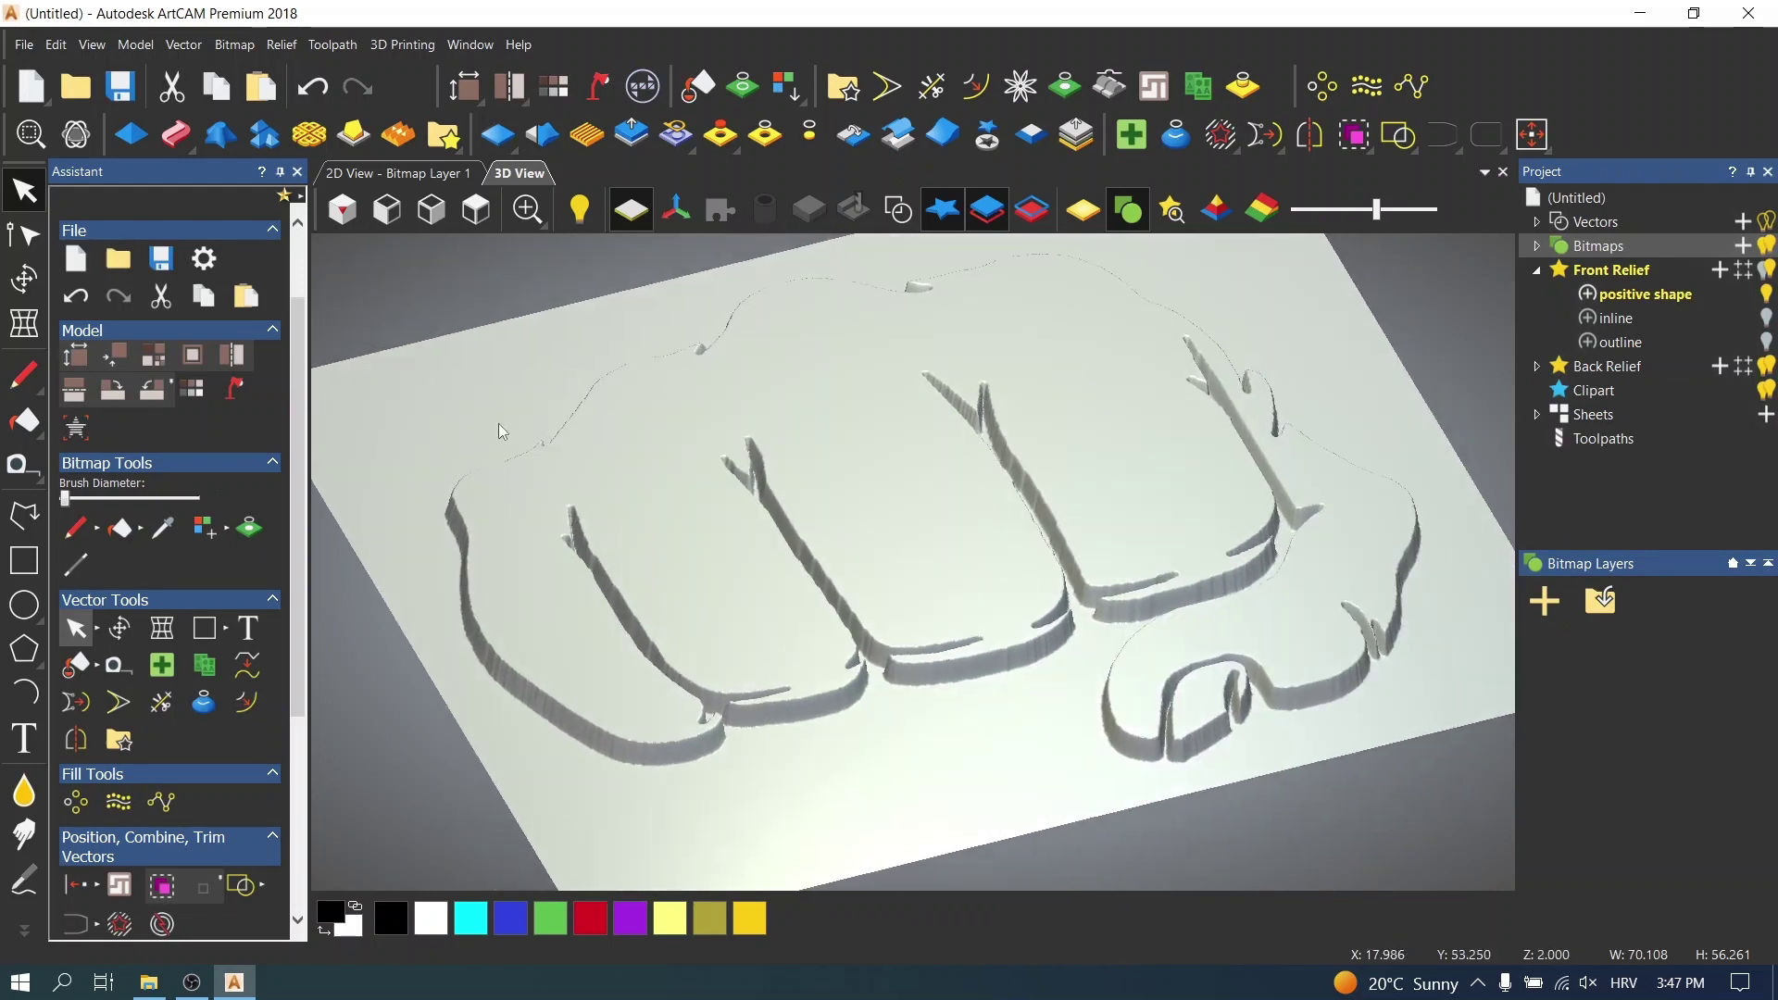
left_click(196, 398)
left_click_drag(977, 416, 891, 618)
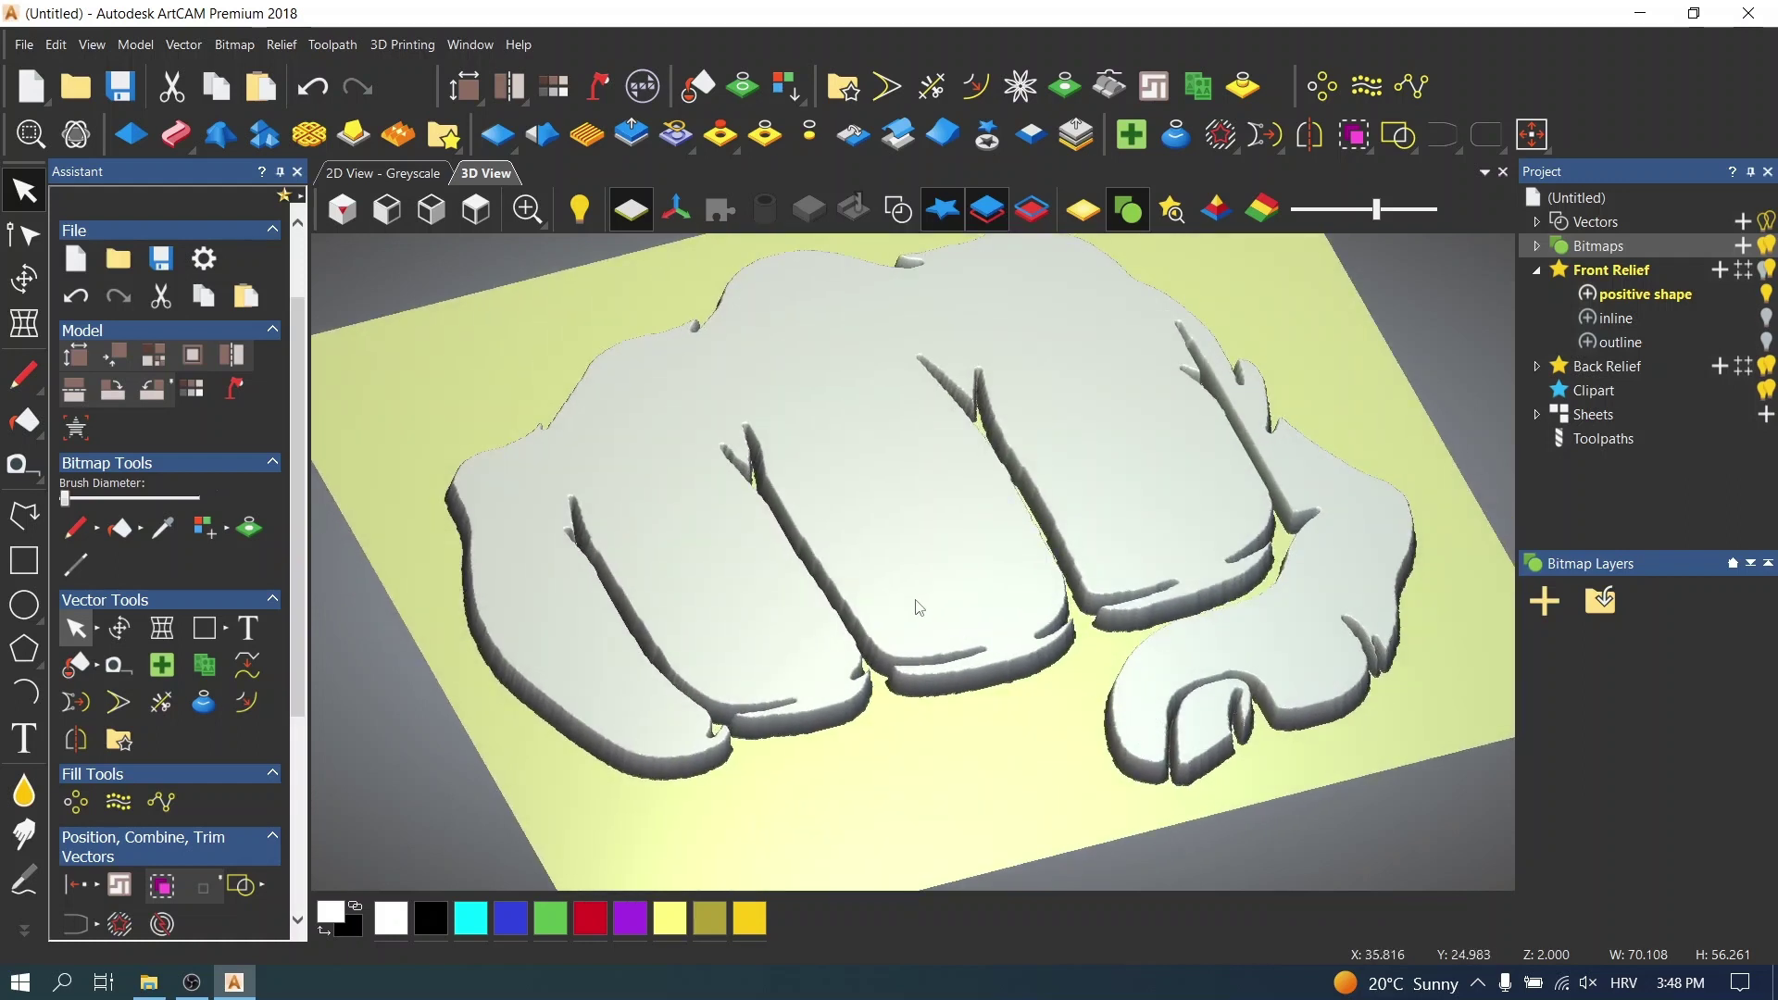
left_click_drag(1121, 615, 1117, 482)
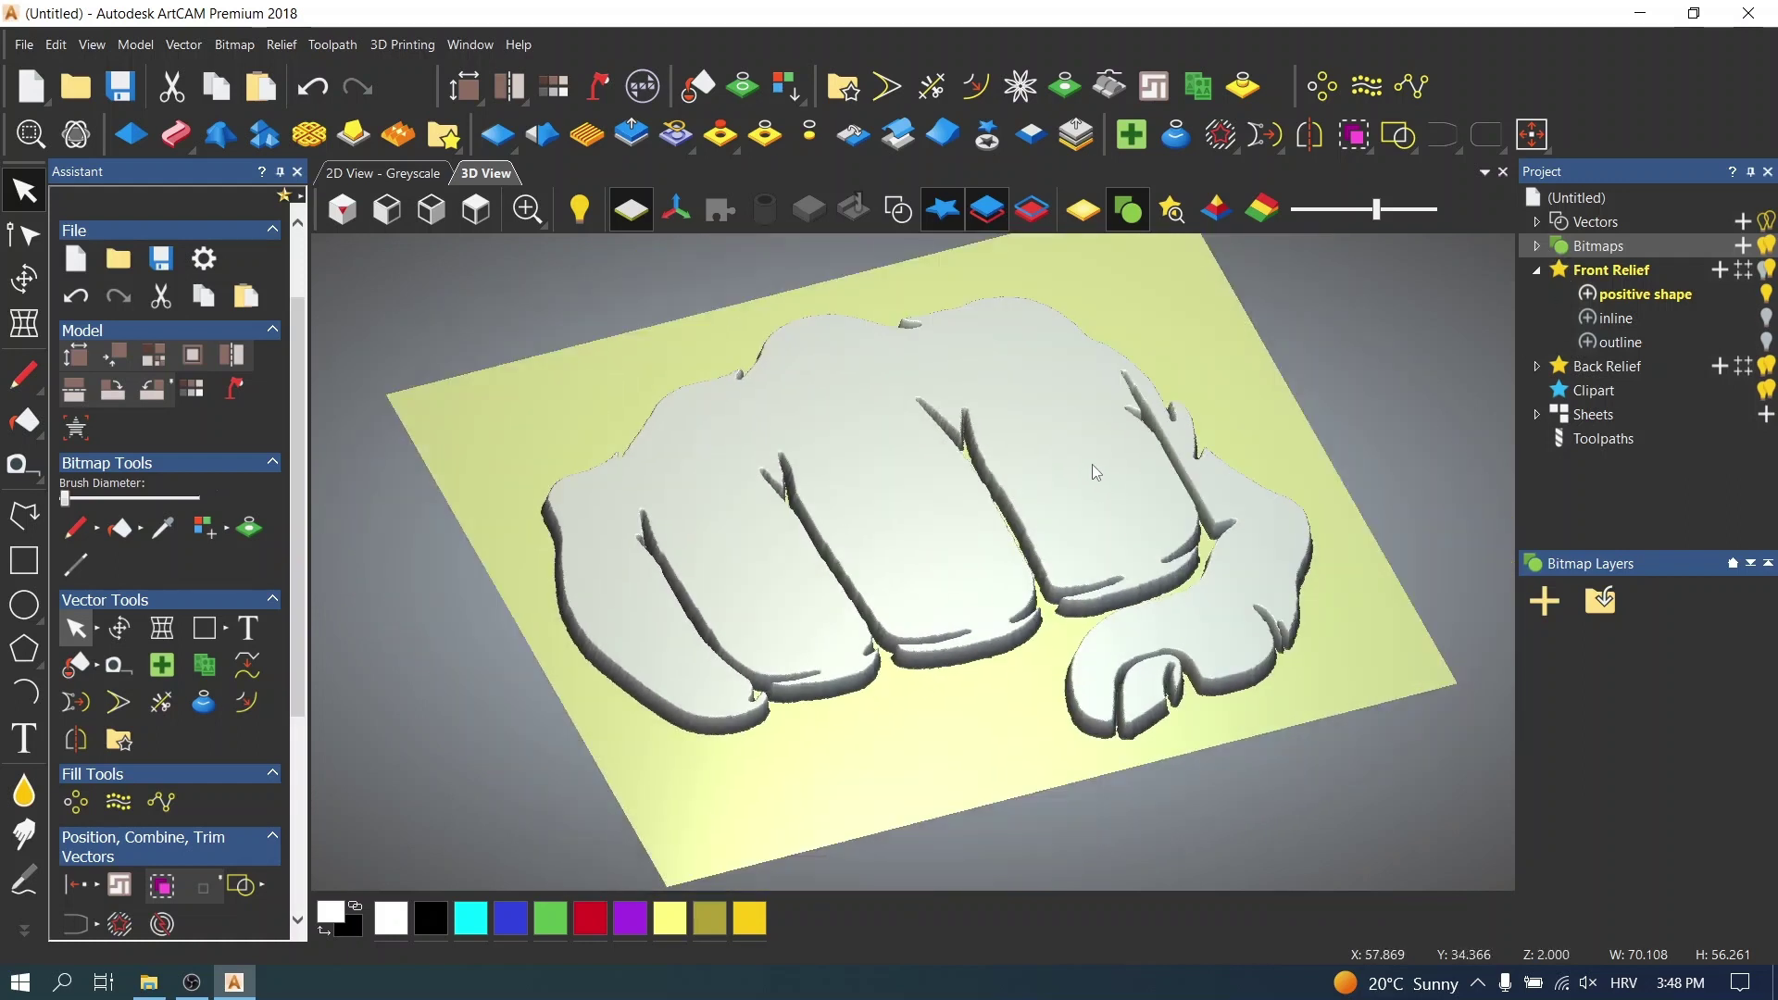
left_click(1586, 272)
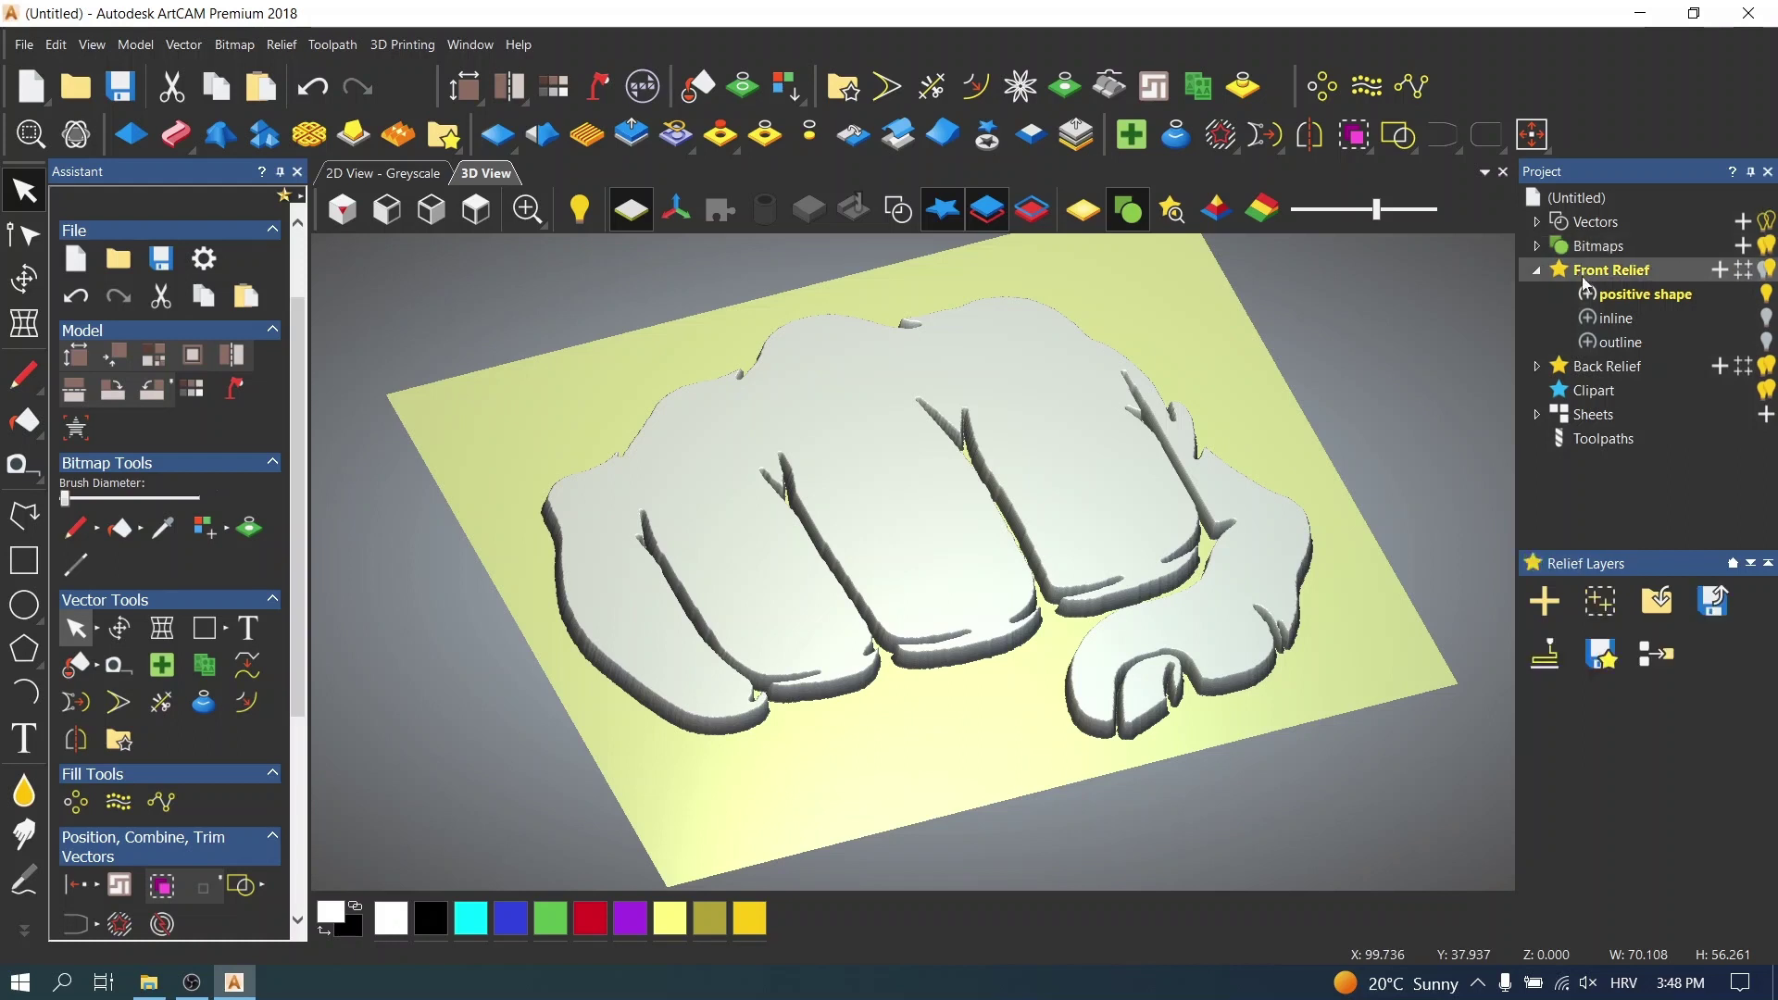
- Add a new relief layer named 'negative shape' and hide the positive shape layer
left_click(1560, 602)
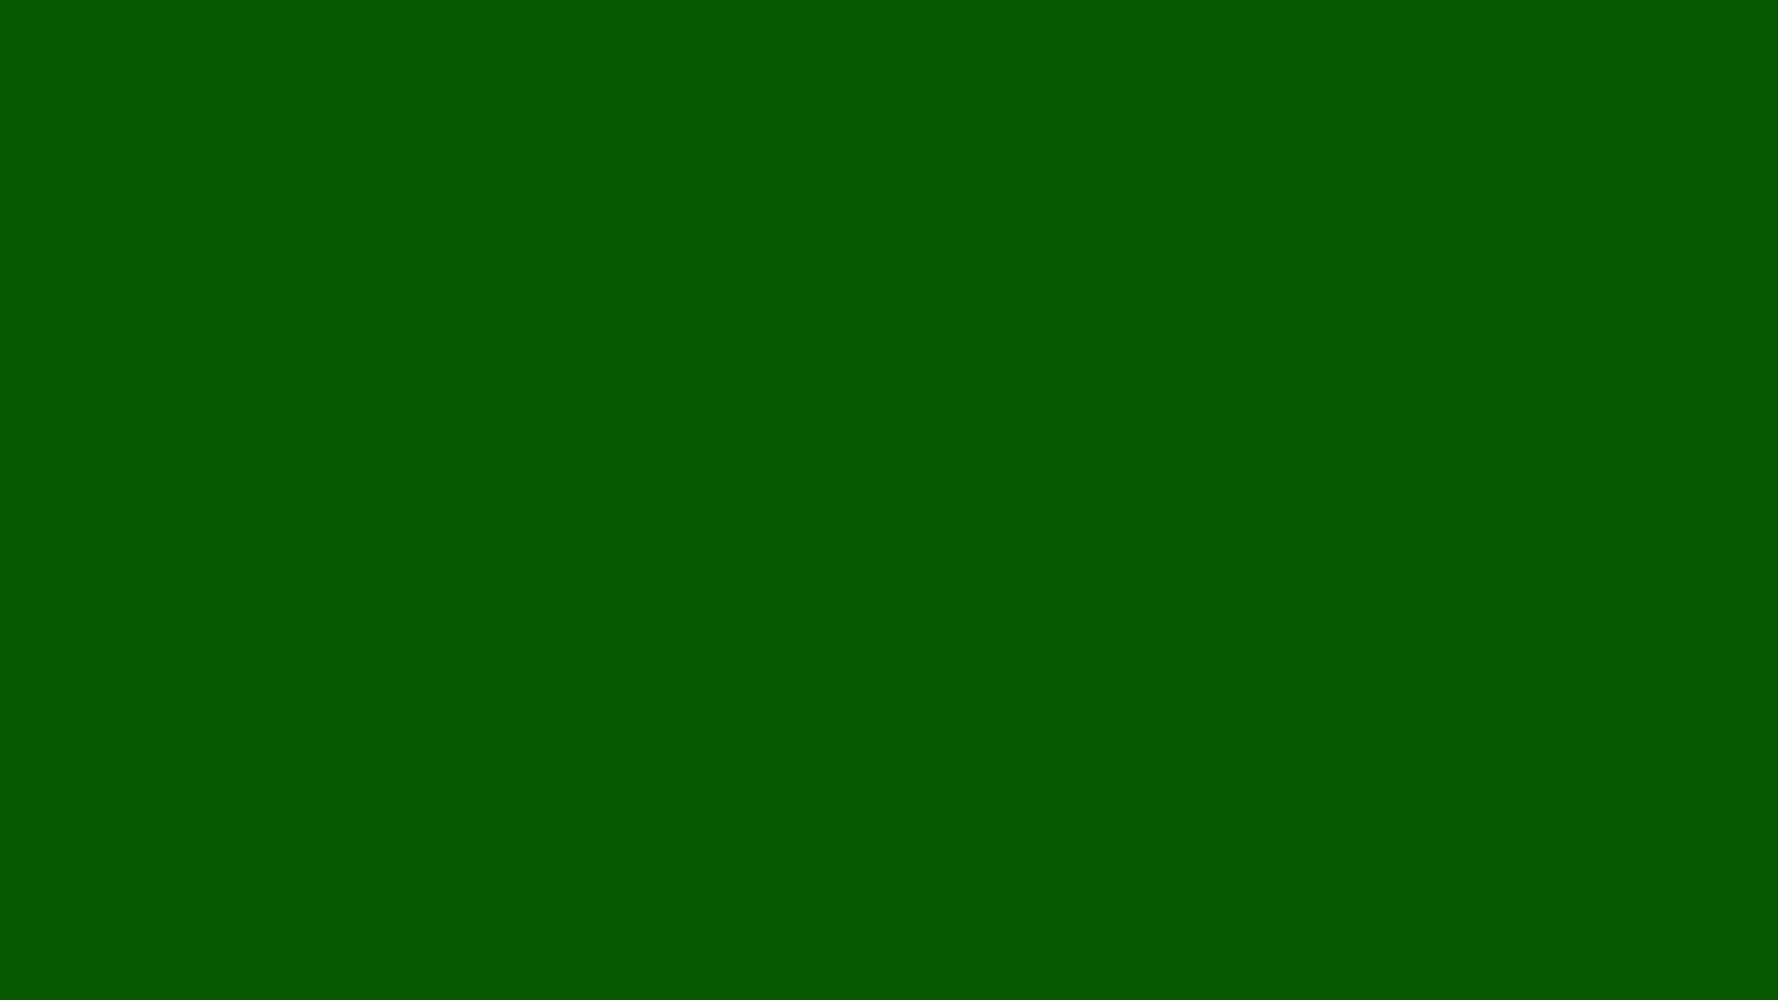
double_click(1640, 295)
type("ne")
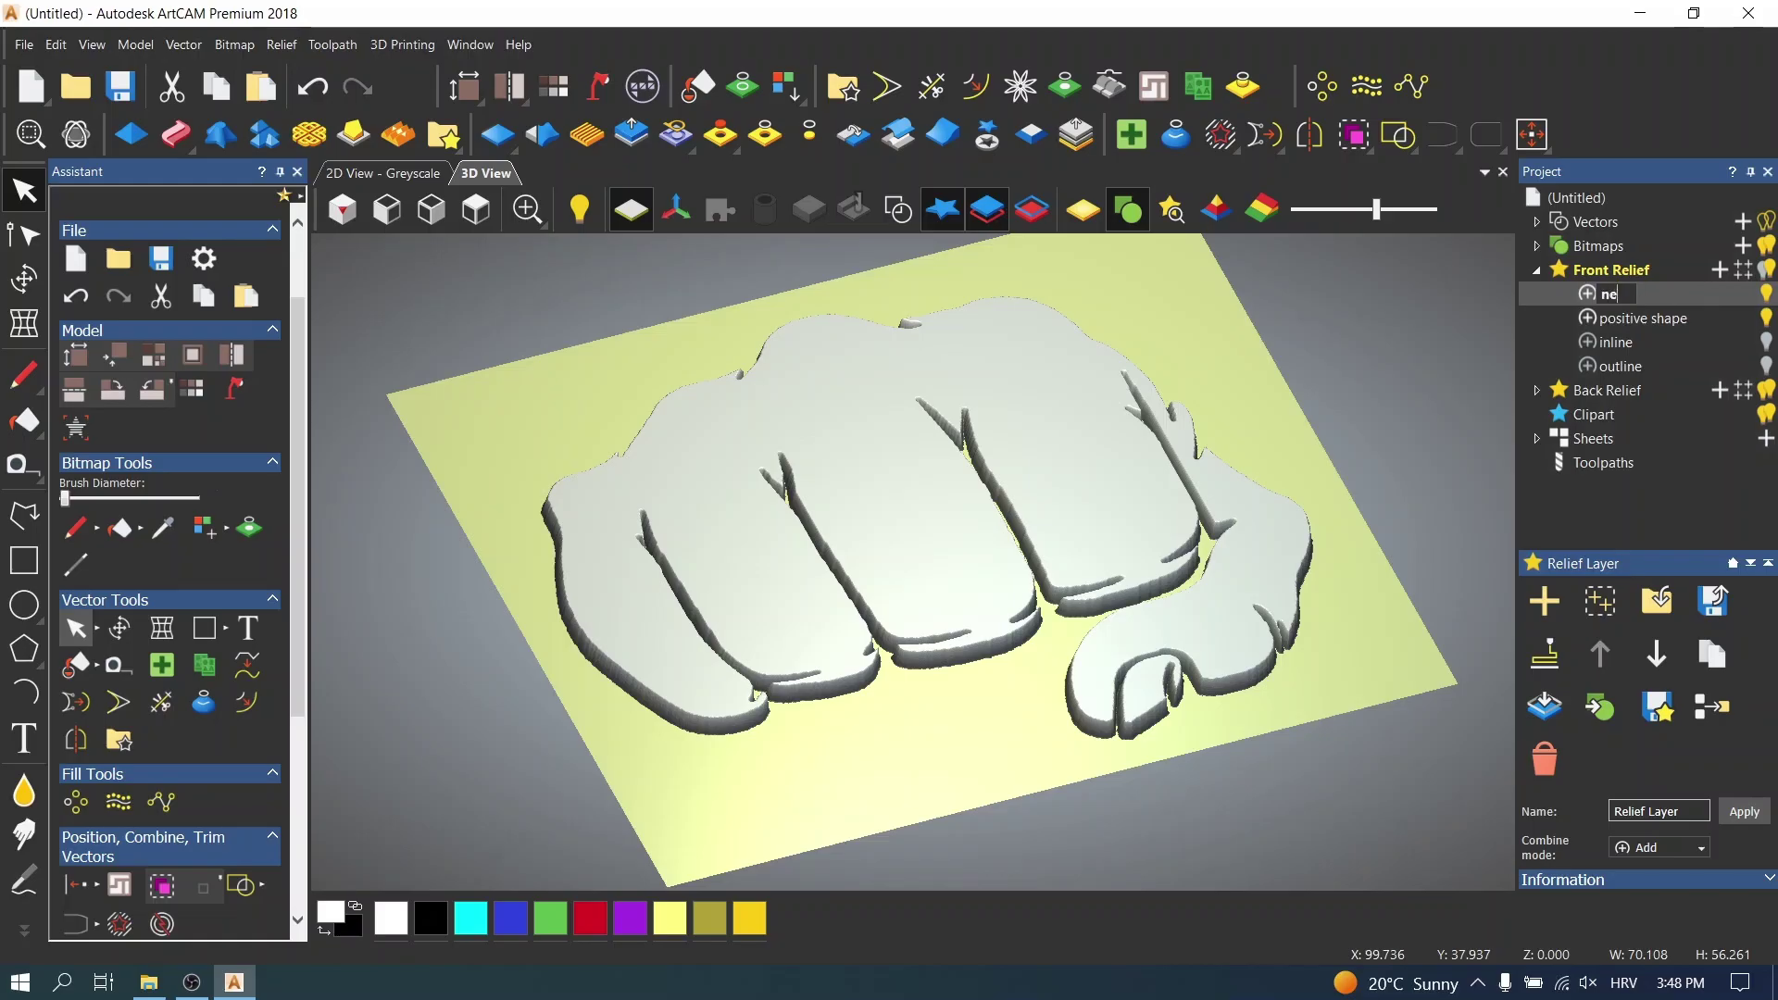
type("gativr shape")
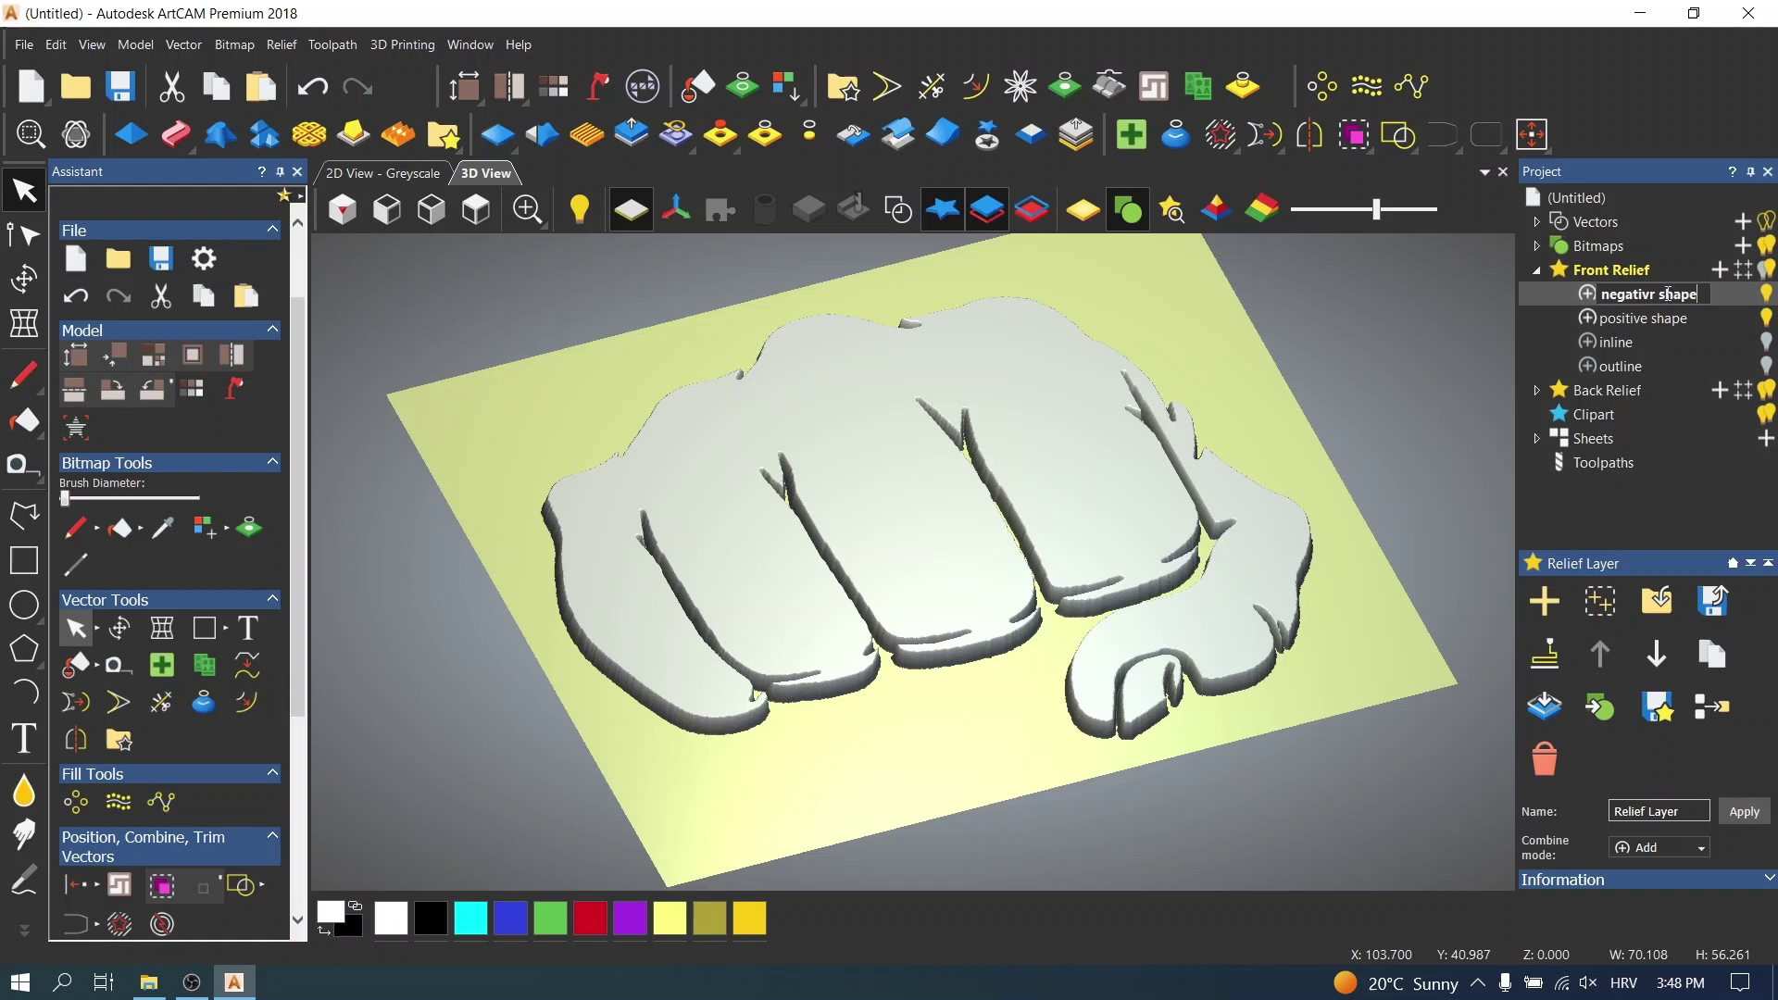
key("BackSpace")
key("BackSpace")
key("BackSpace")
key("BackSpace")
key("BackSpace")
key("BackSpace")
key("BackSpace")
type("e shape")
left_click(1766, 318)
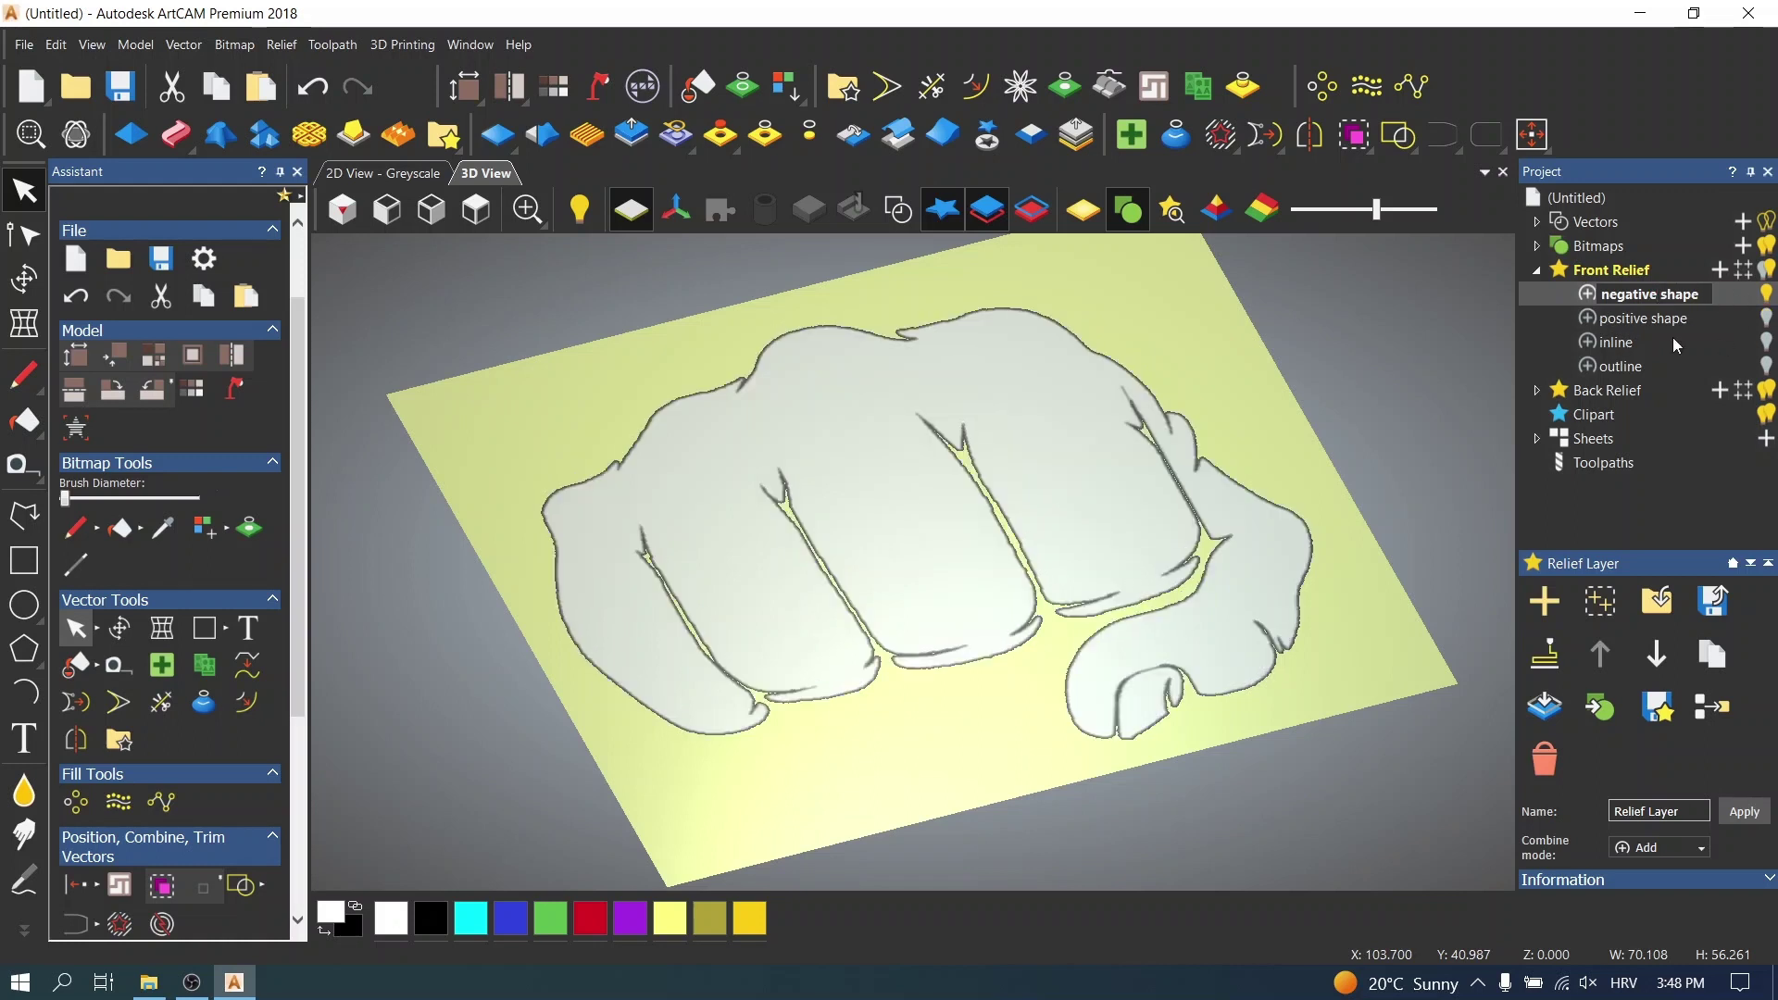
- Select the fist outline vector and subtract it 2 mm into the plate with a Plane profile, checking in 3D
left_click(404, 177)
scroll(903, 586, "up", 3)
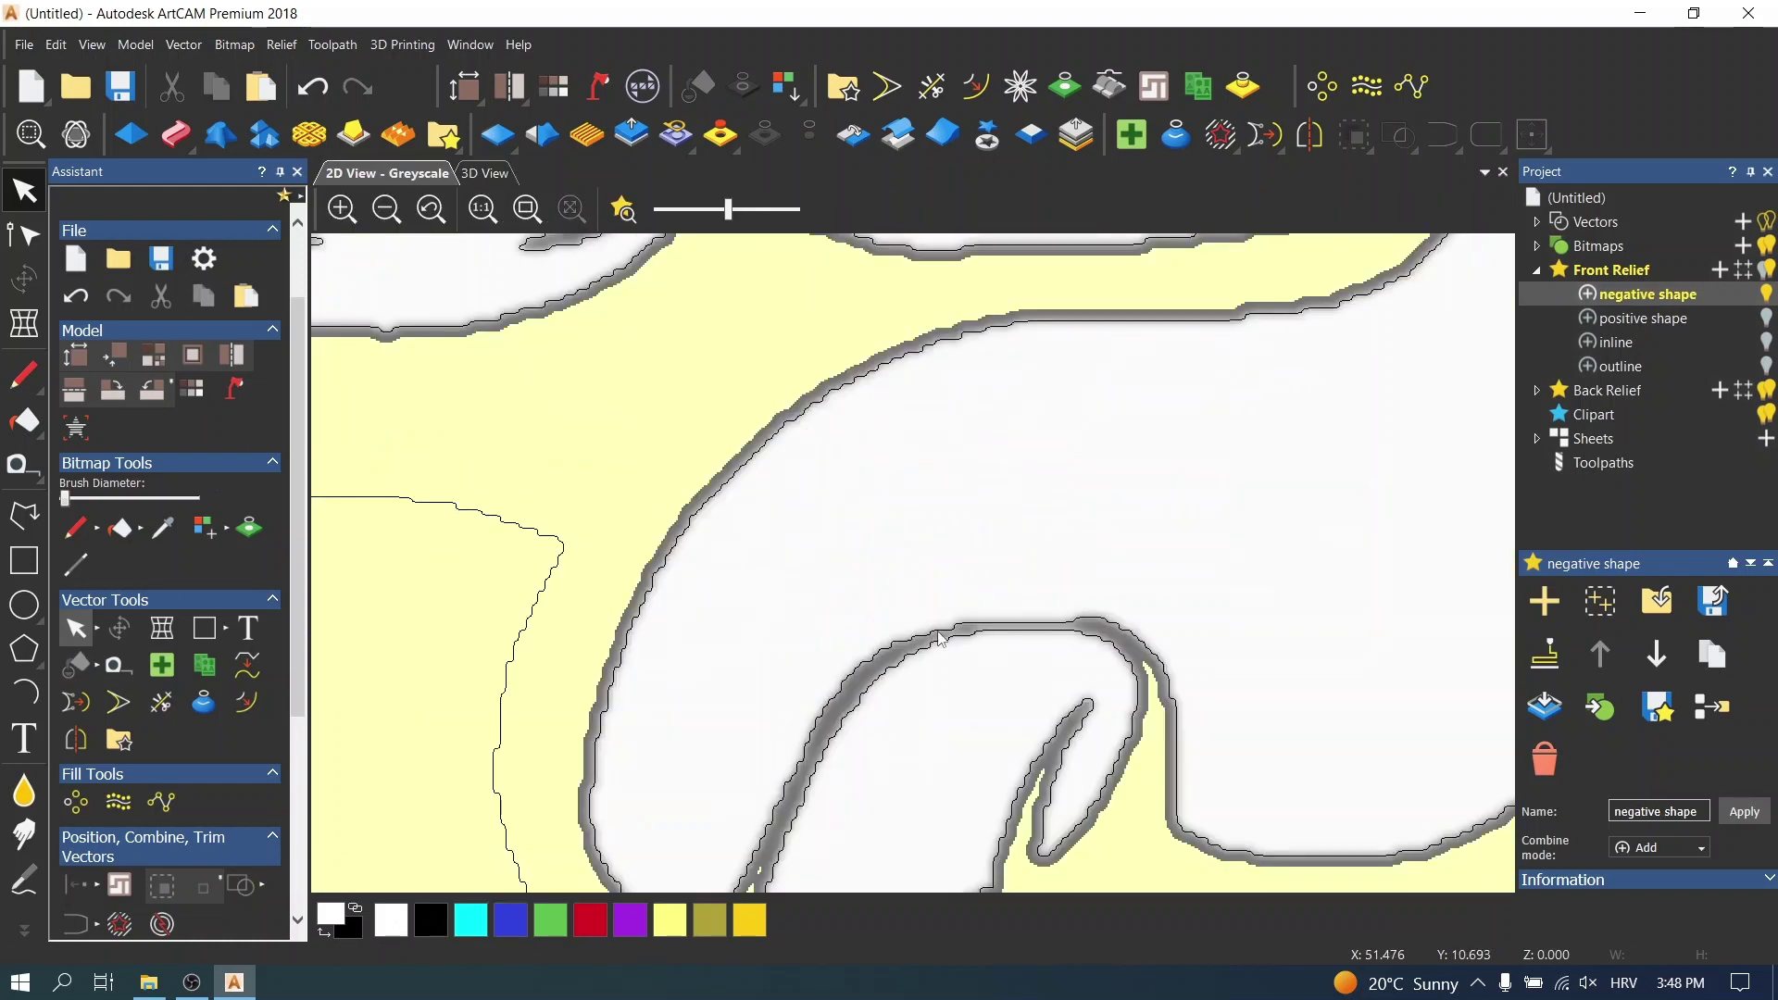
scroll(952, 635, "down", 1)
left_click_drag(1035, 712, 954, 567)
scroll(917, 541, "down", 2)
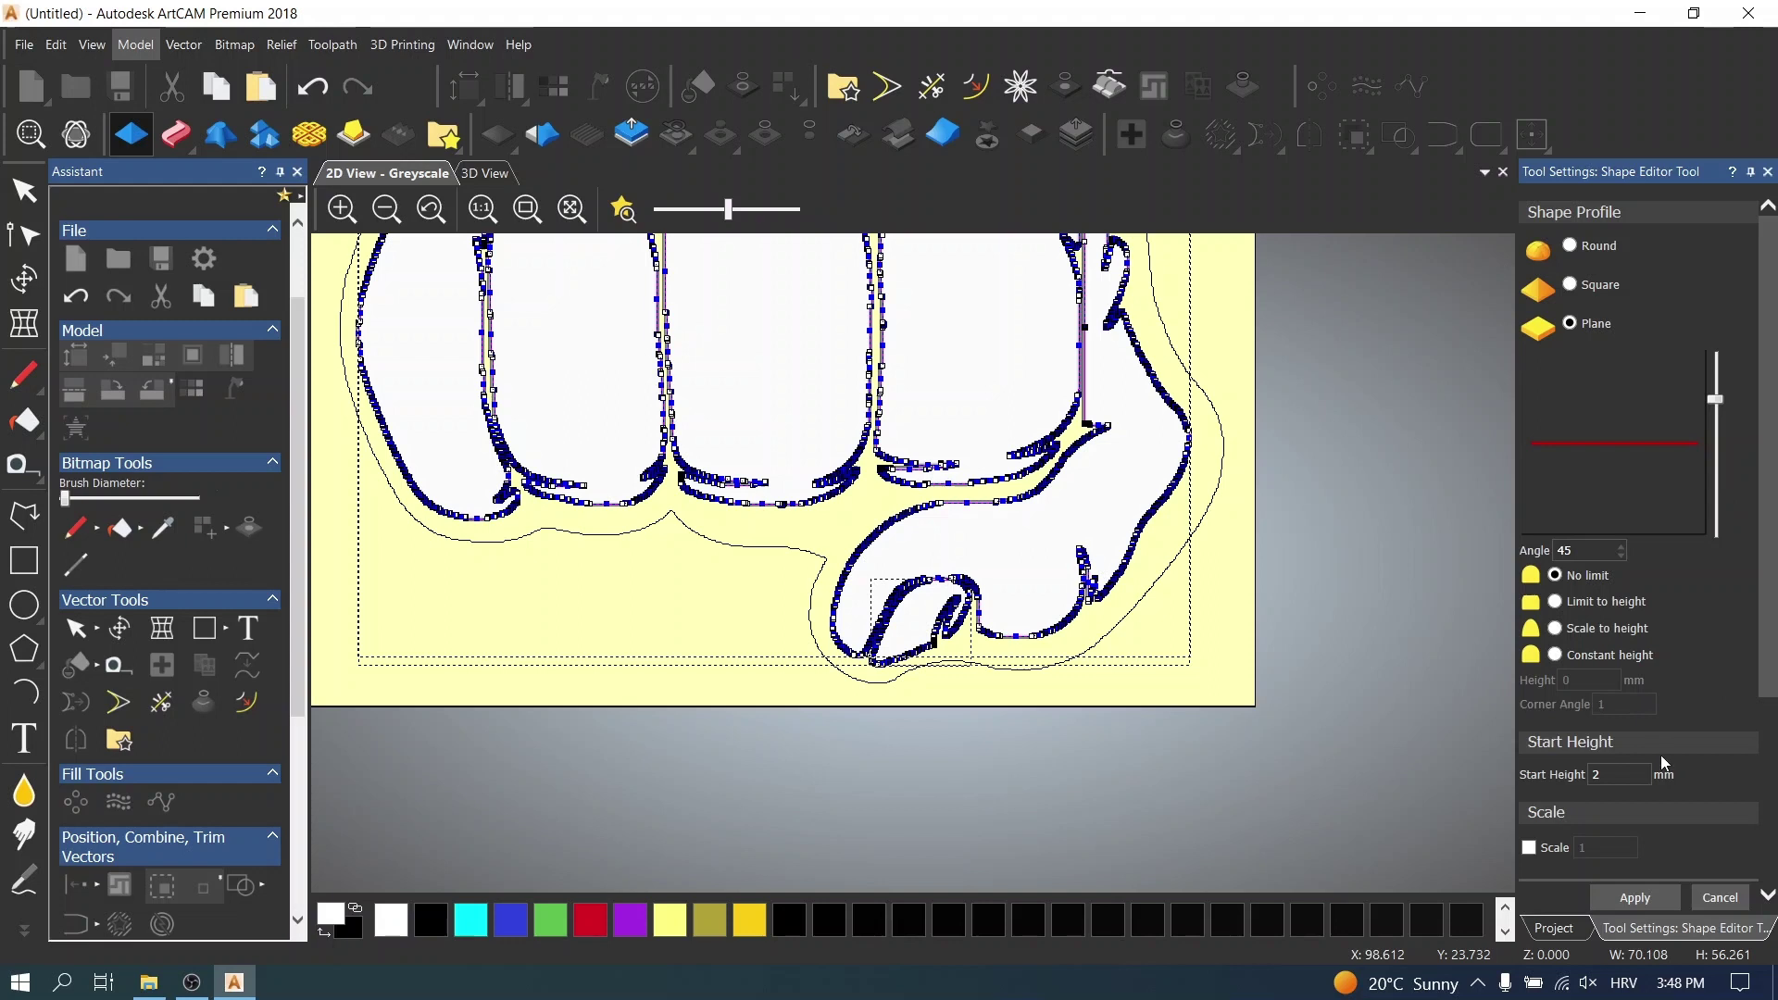
scroll(1686, 730, "down", 3)
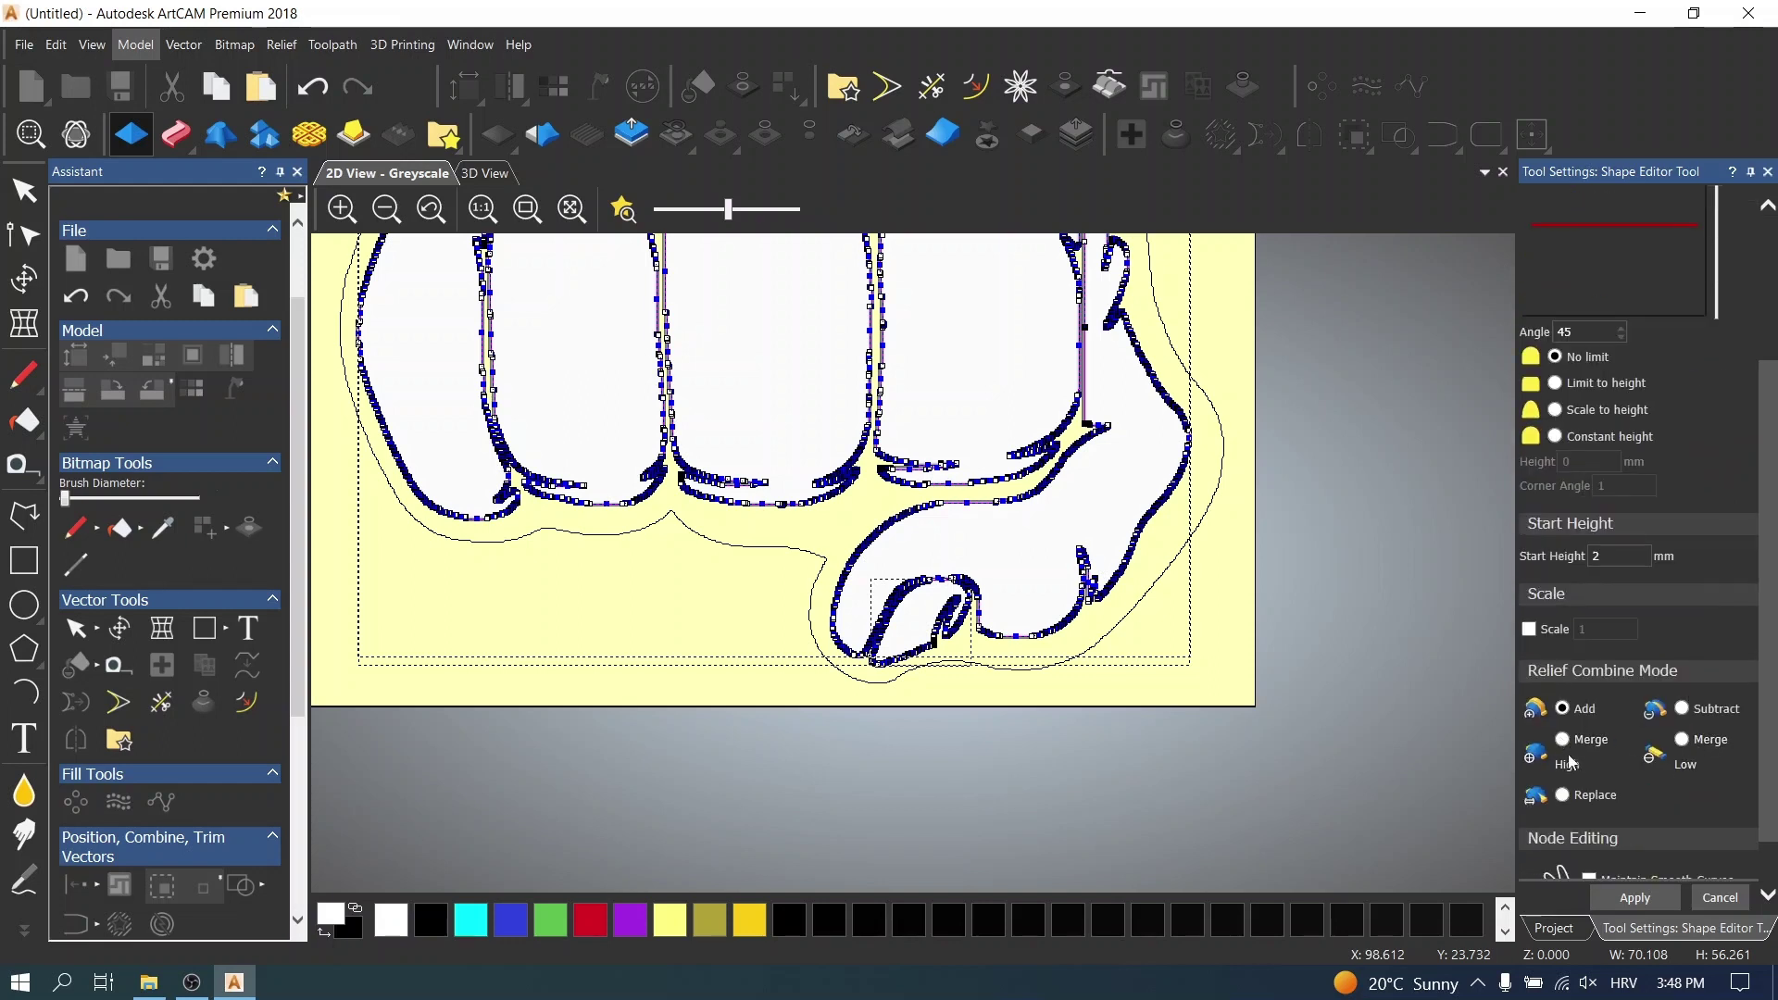
left_click(1635, 897)
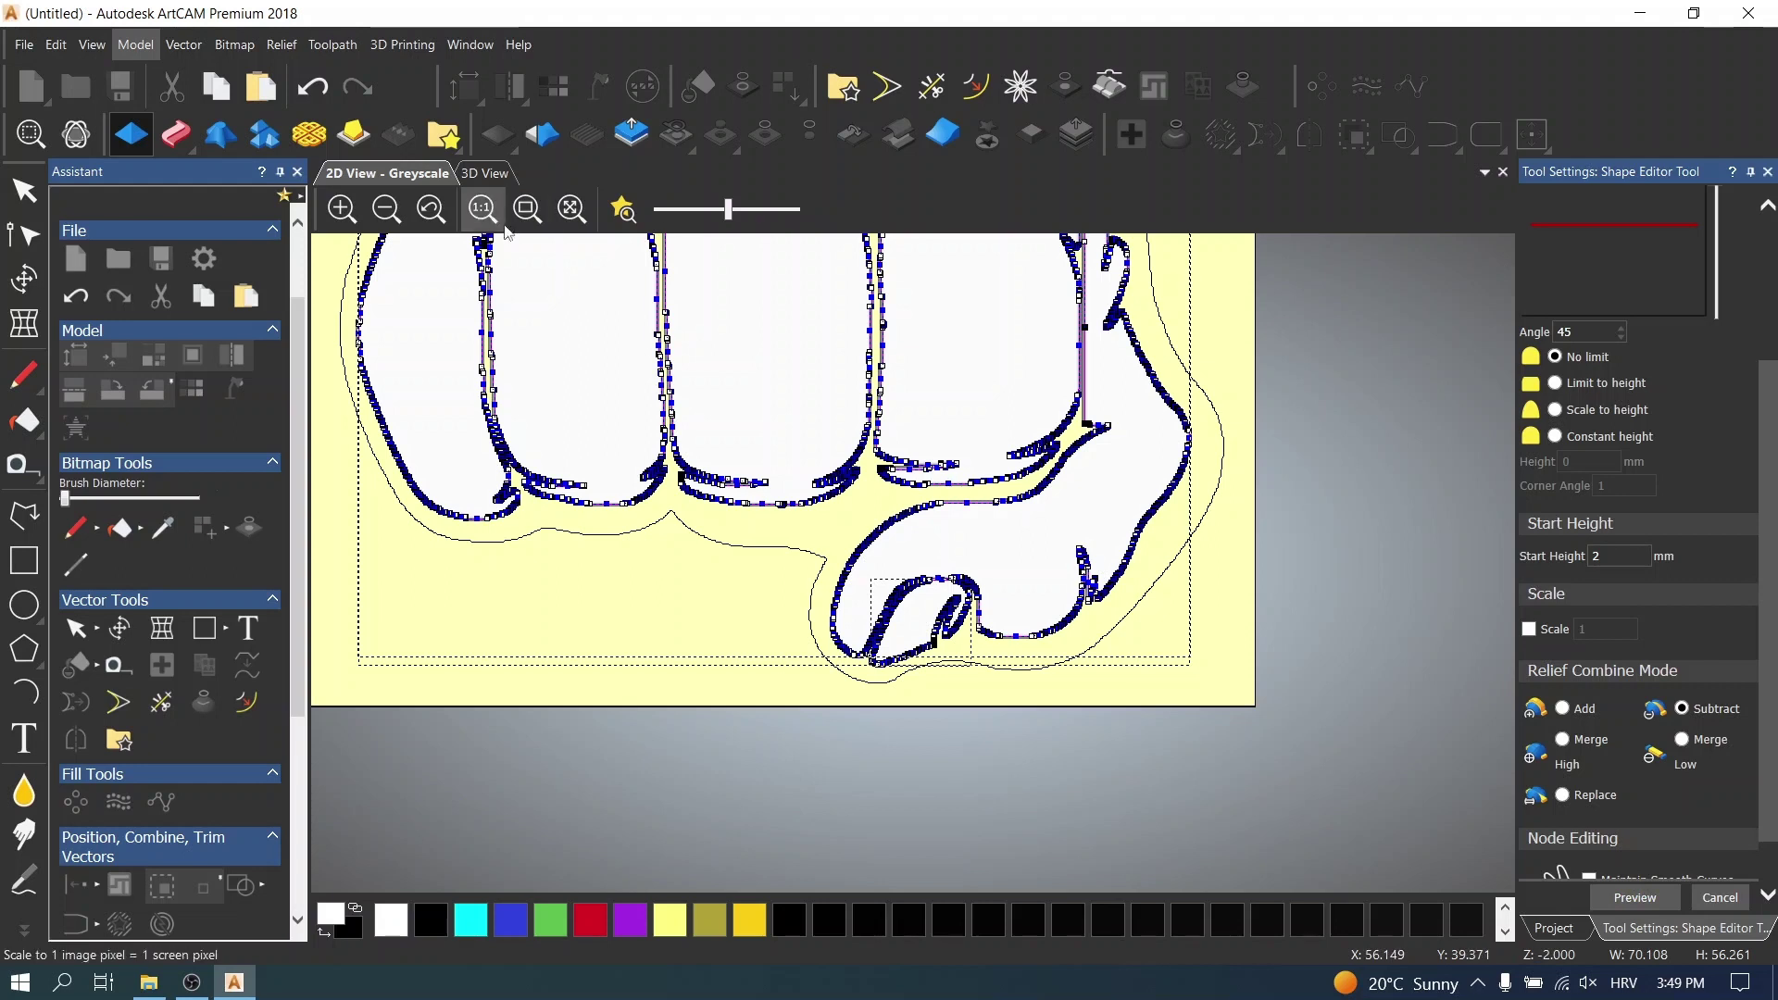
left_click(484, 172)
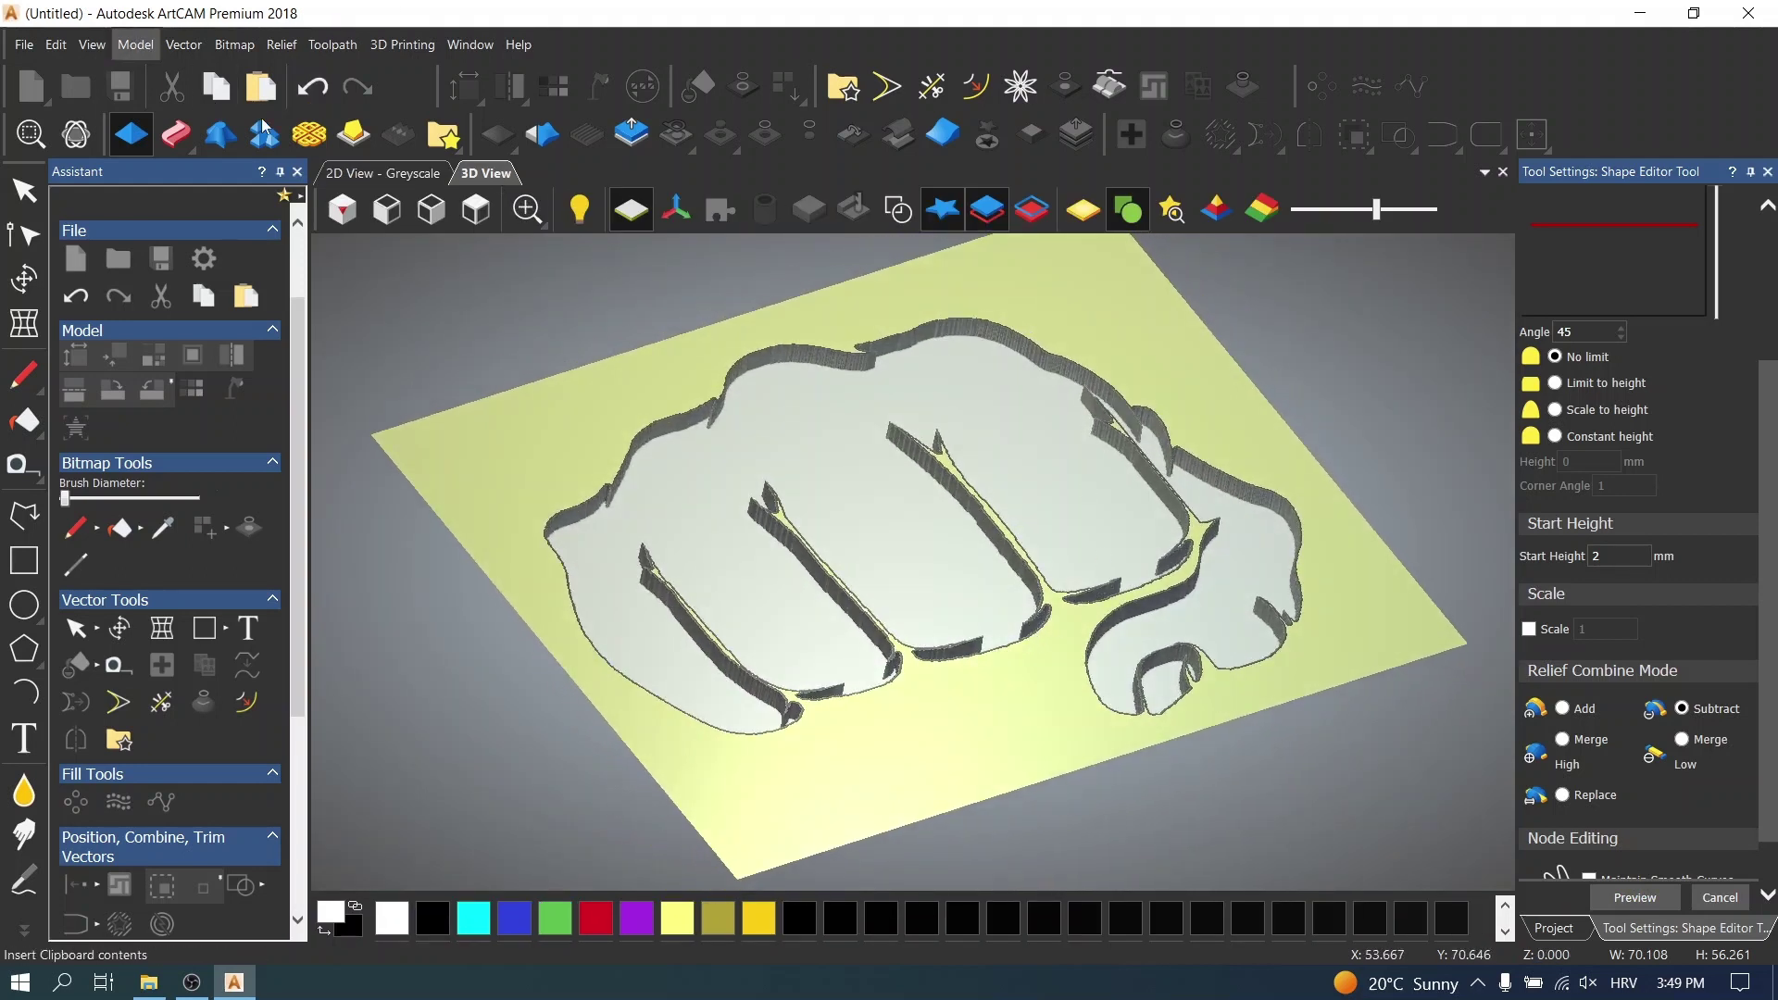
scroll(176, 403, "up", 1)
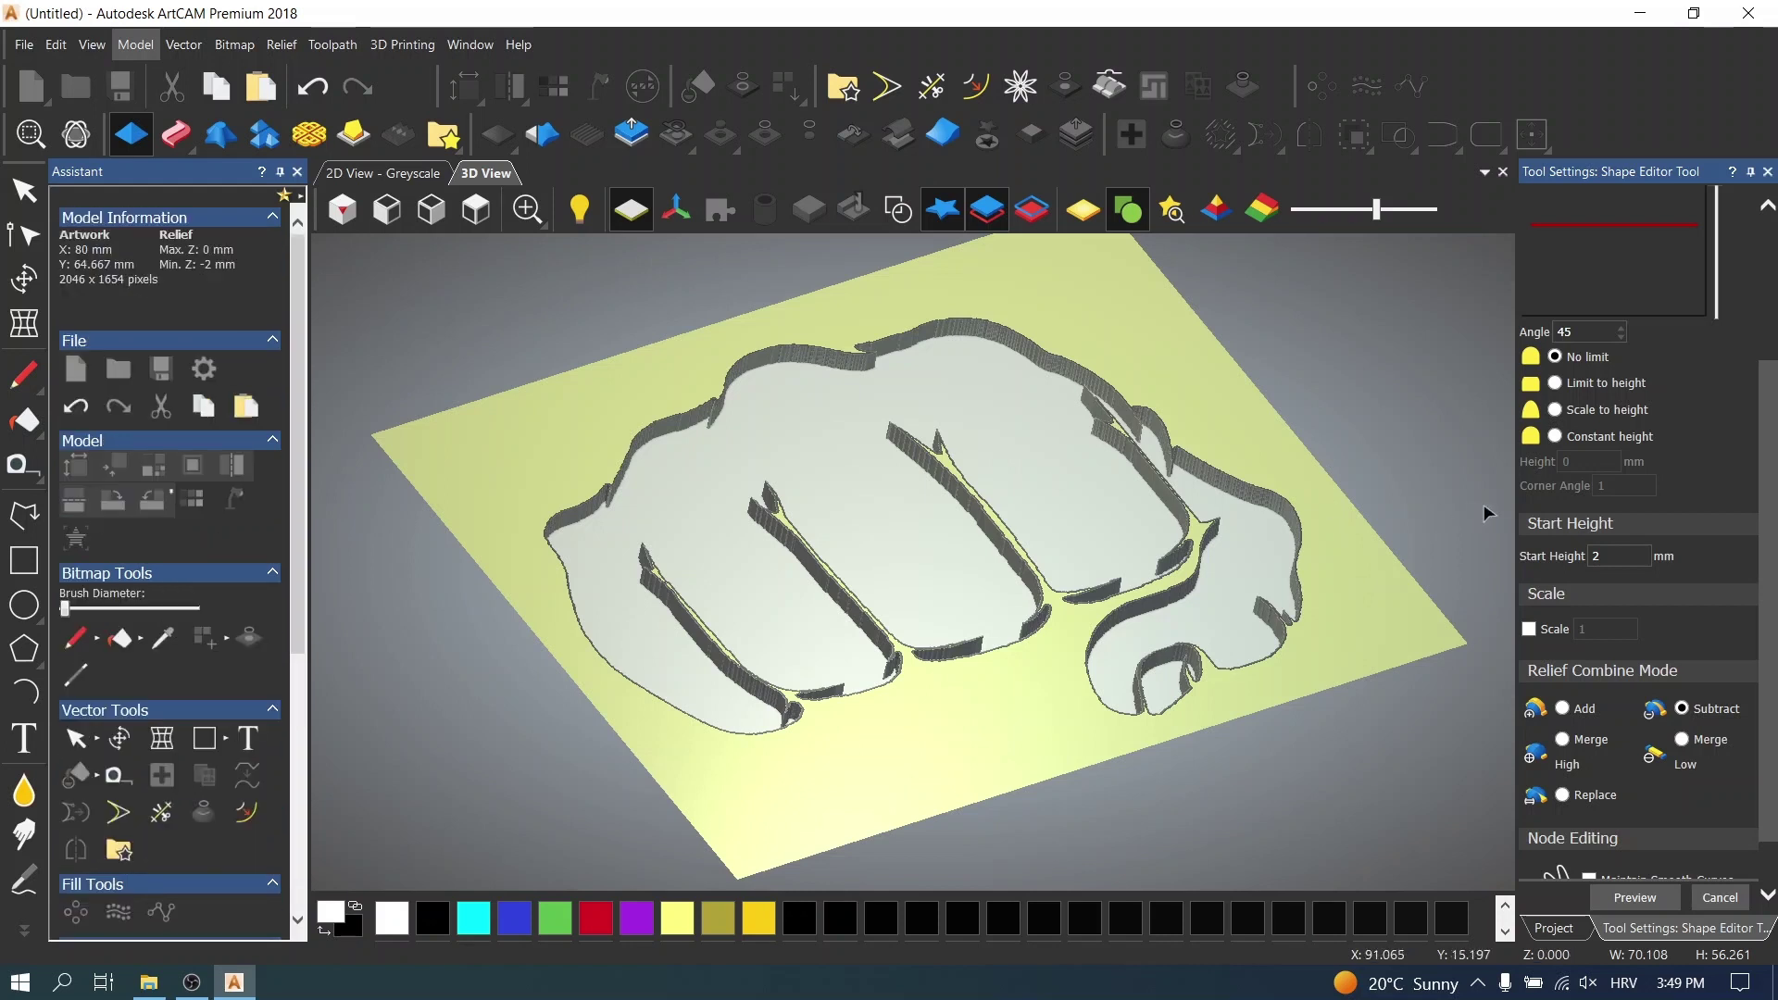
left_click(1704, 898)
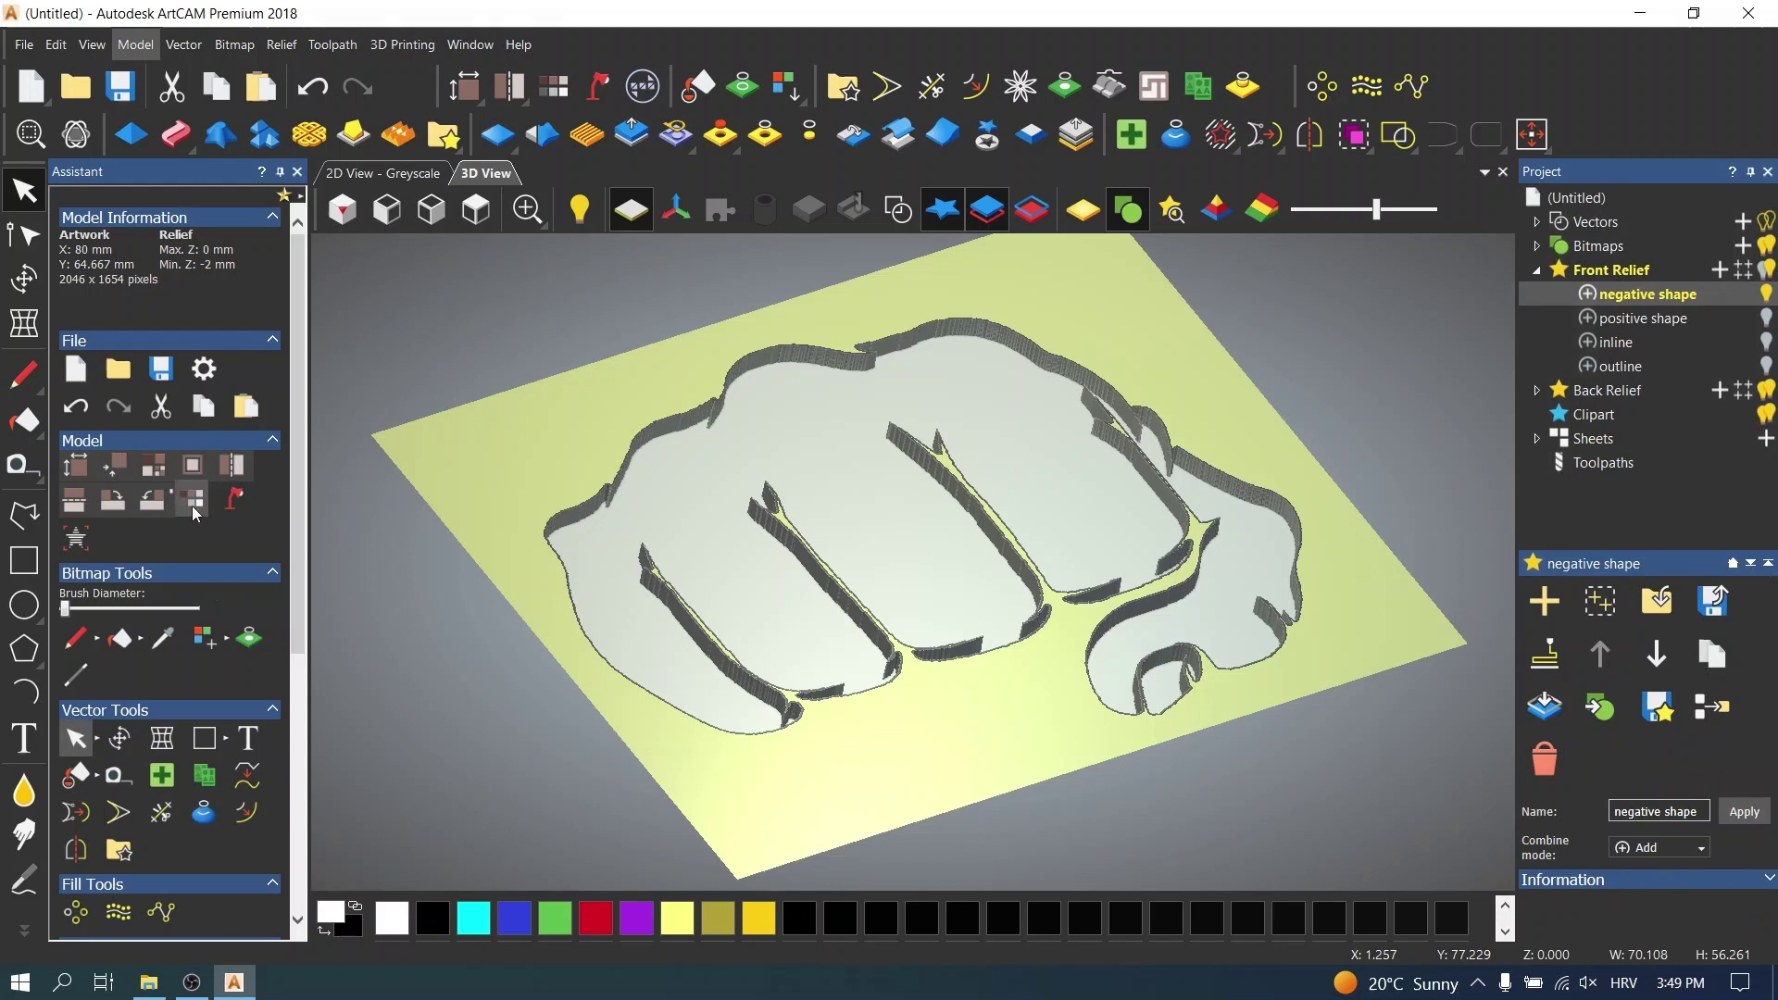
- Remove the greyscale tint, smooth the whole negative shape layer, and view the recess from above
left_click(204, 506)
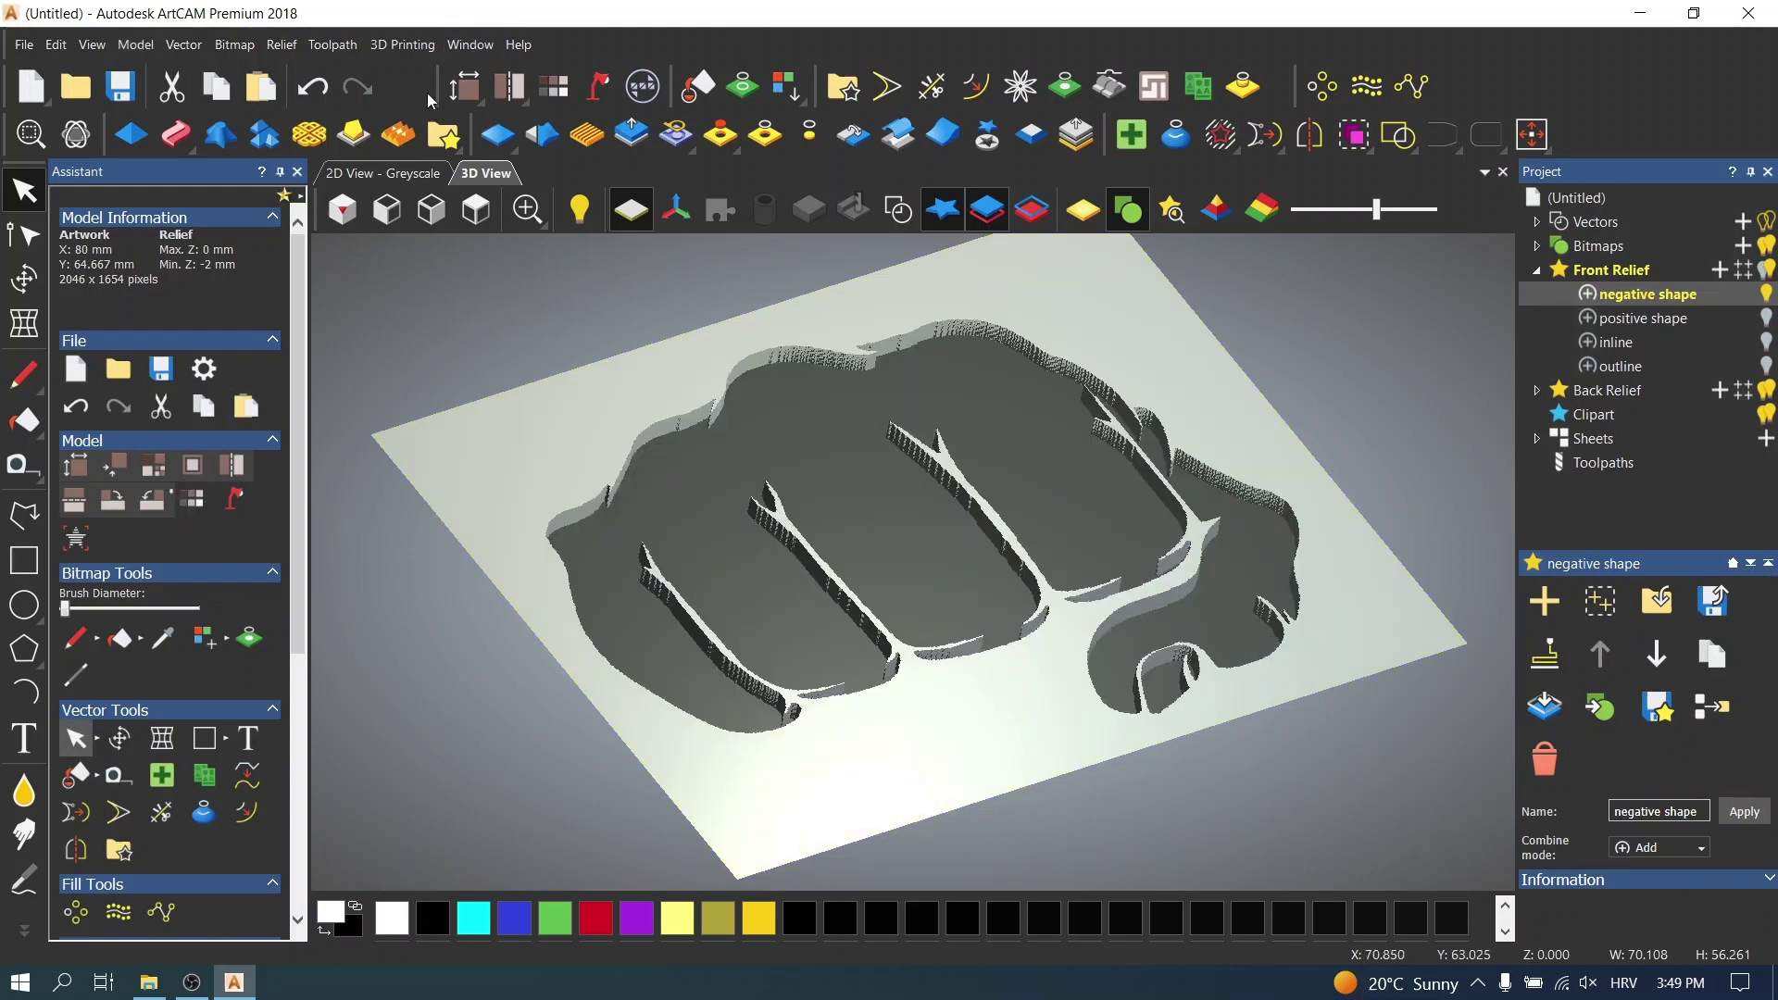
left_click(282, 44)
mouse_move(387, 222)
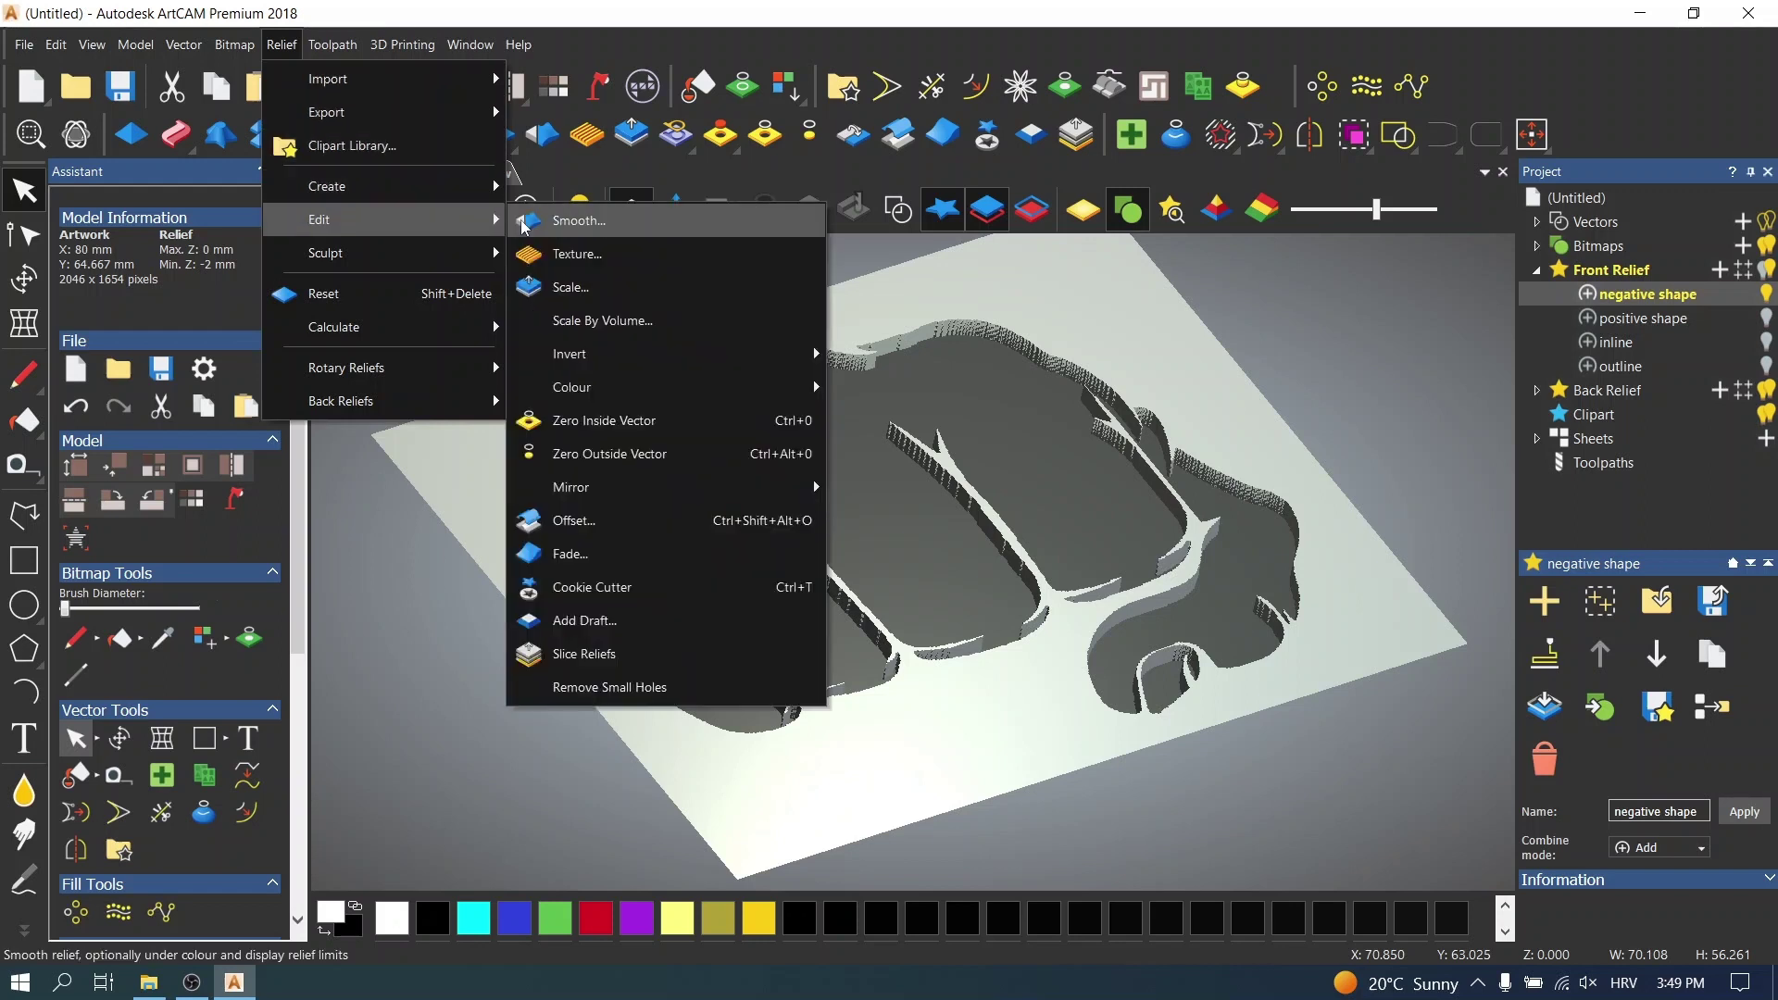
left_click(560, 231)
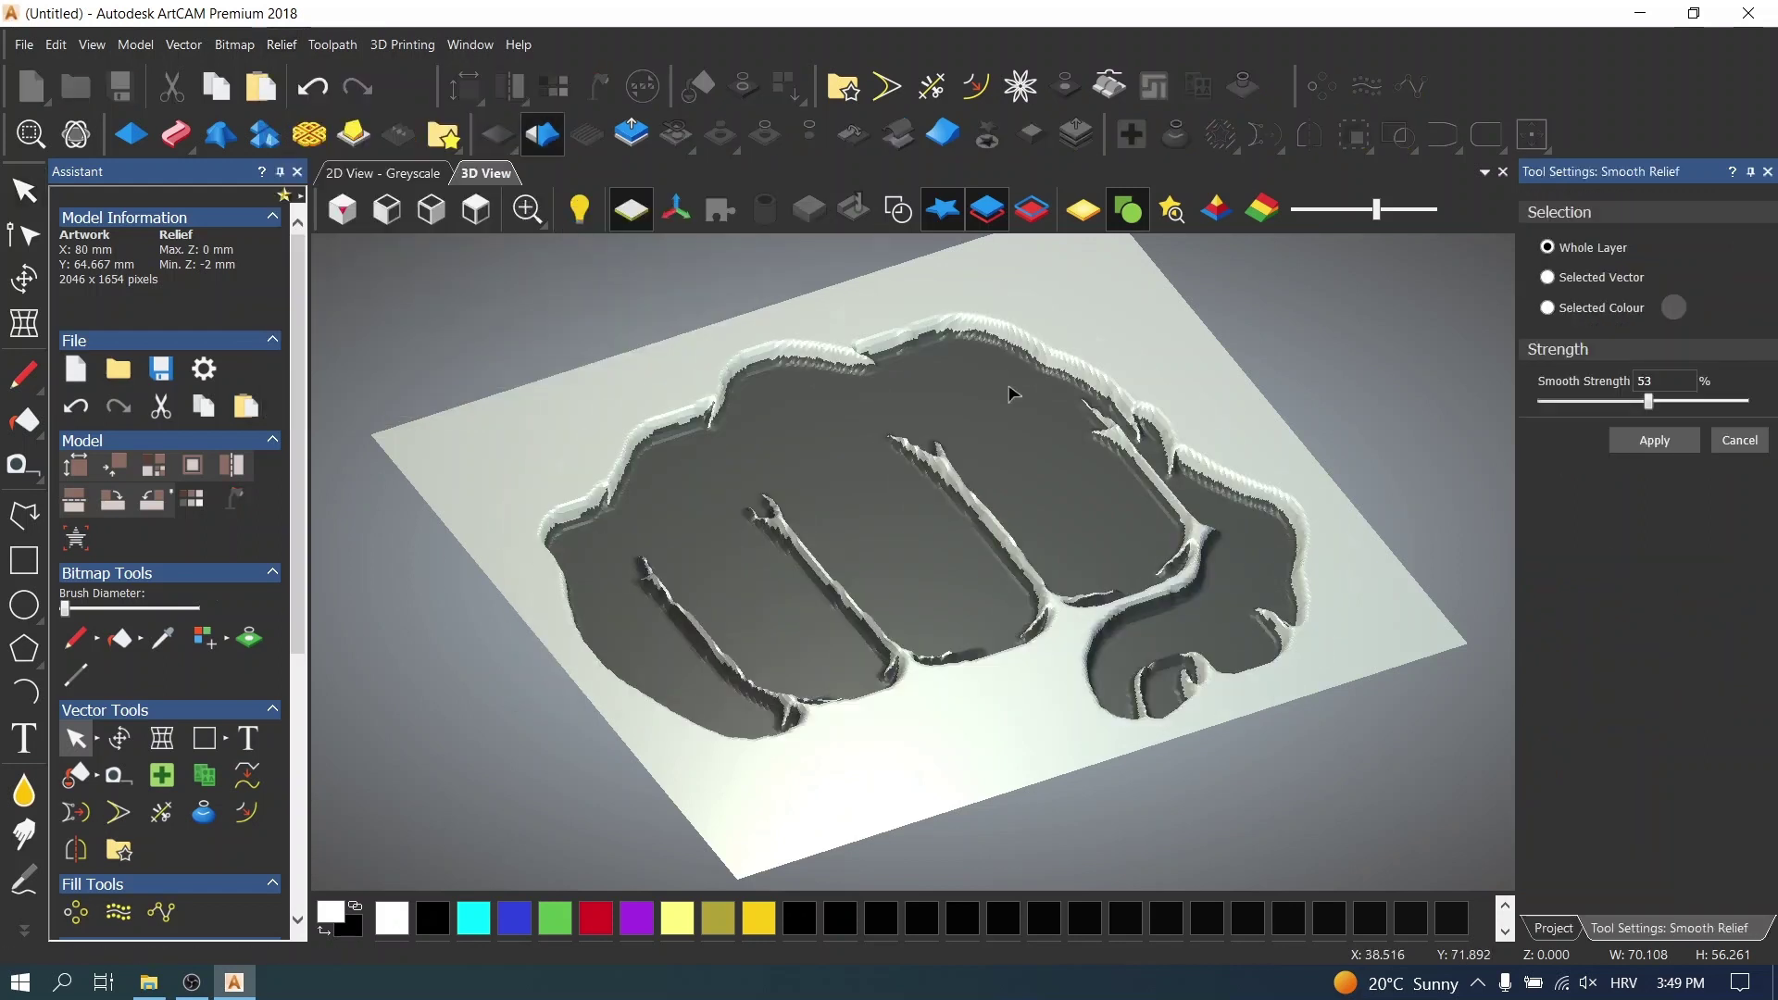
left_click(1658, 448)
left_click(1726, 441)
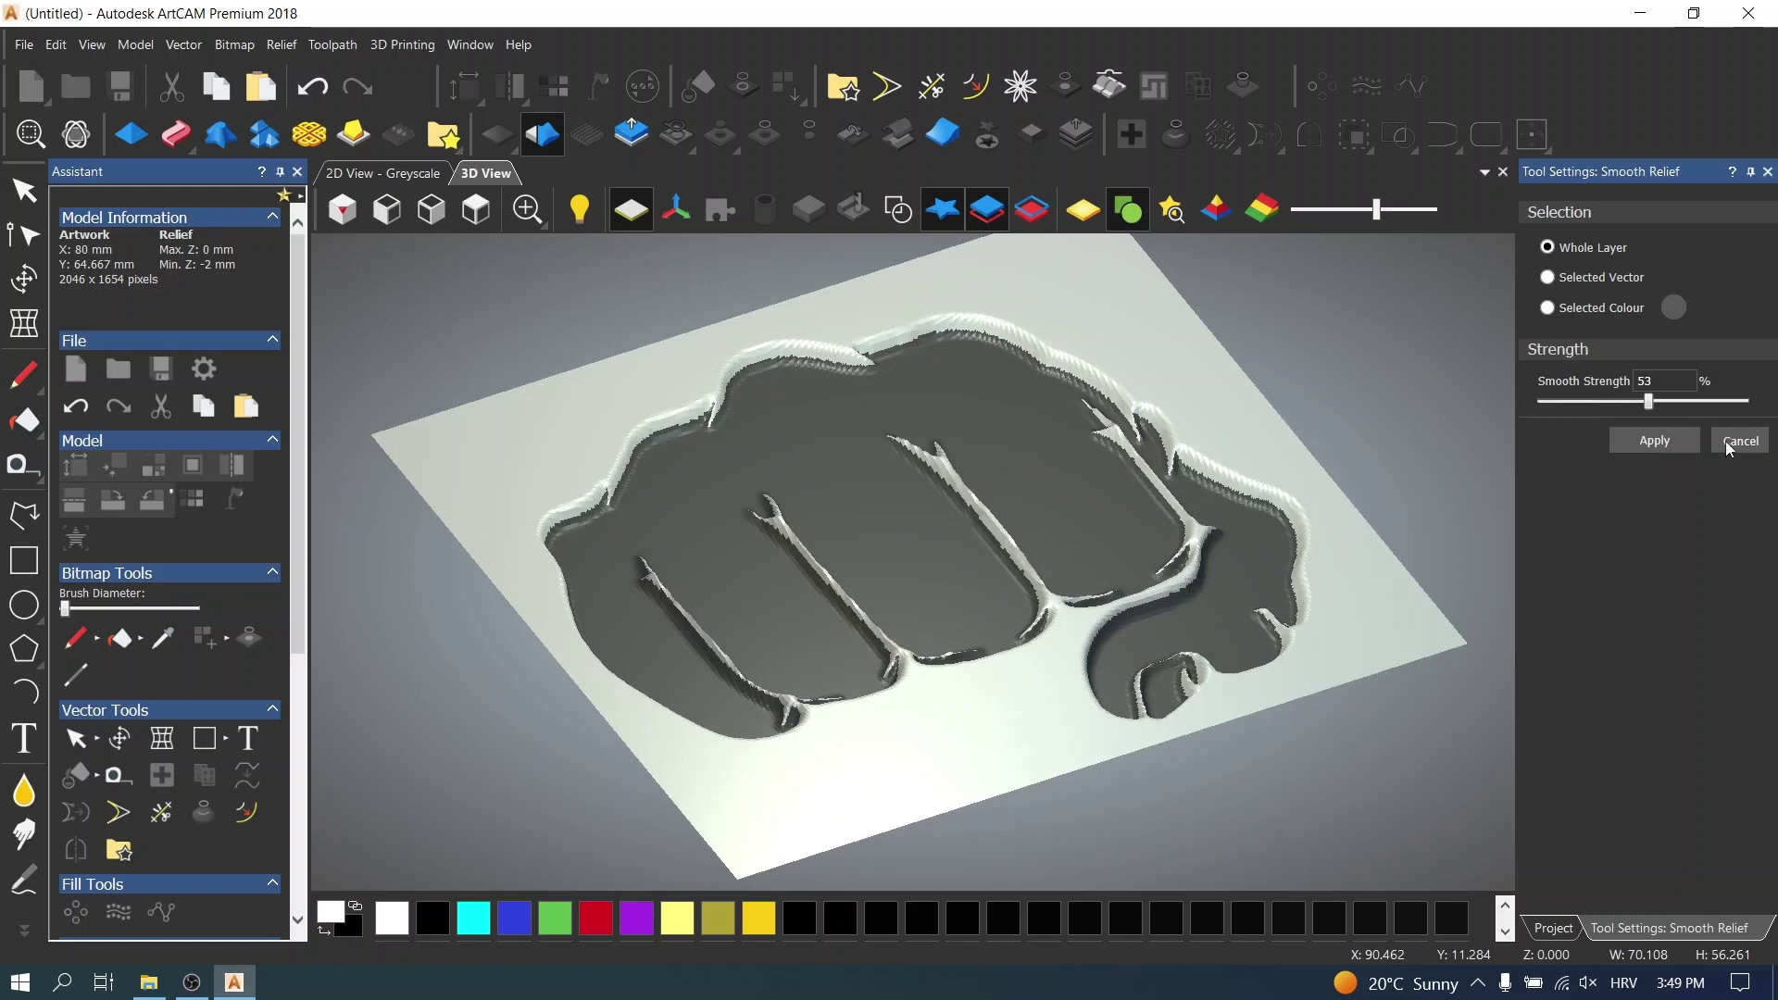
left_click_drag(1247, 435, 1026, 500)
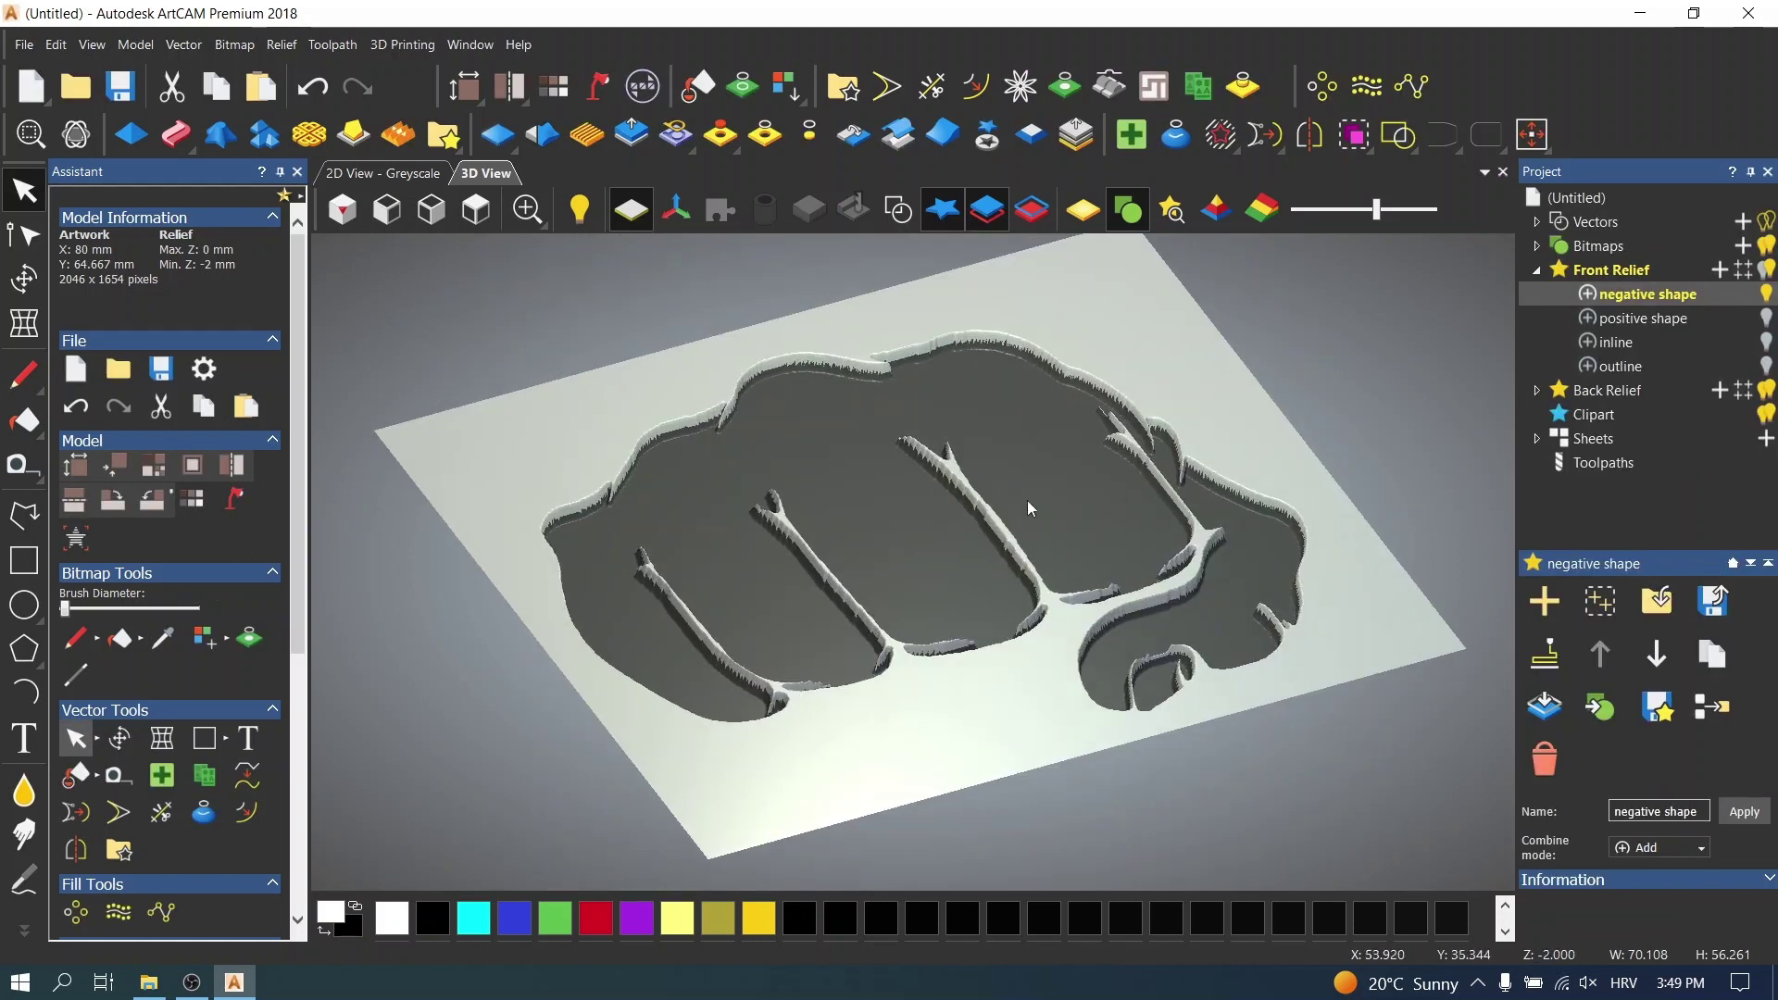
scroll(926, 515, "up", 3)
- Orbit to inspect the recess, hide the negative shape layer, and add a new relief layer
scroll(1111, 491, "down", 5)
left_click_drag(1056, 519, 1301, 211)
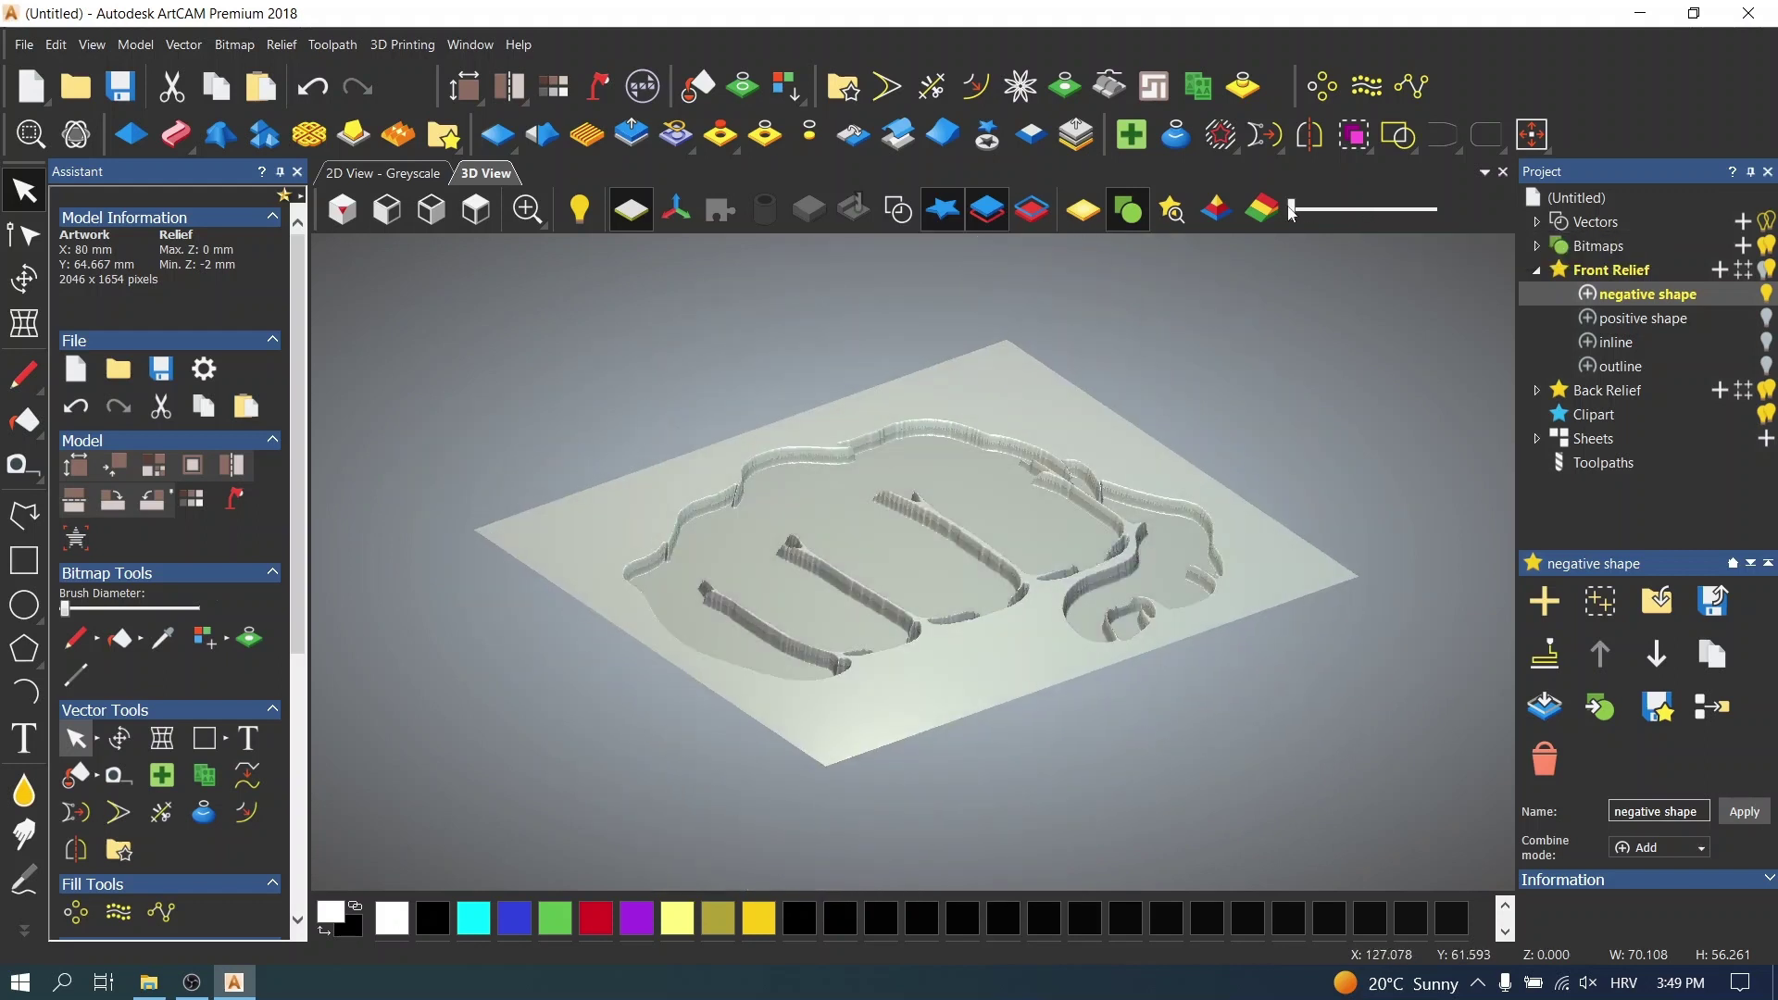
left_click_drag(976, 697, 1077, 300)
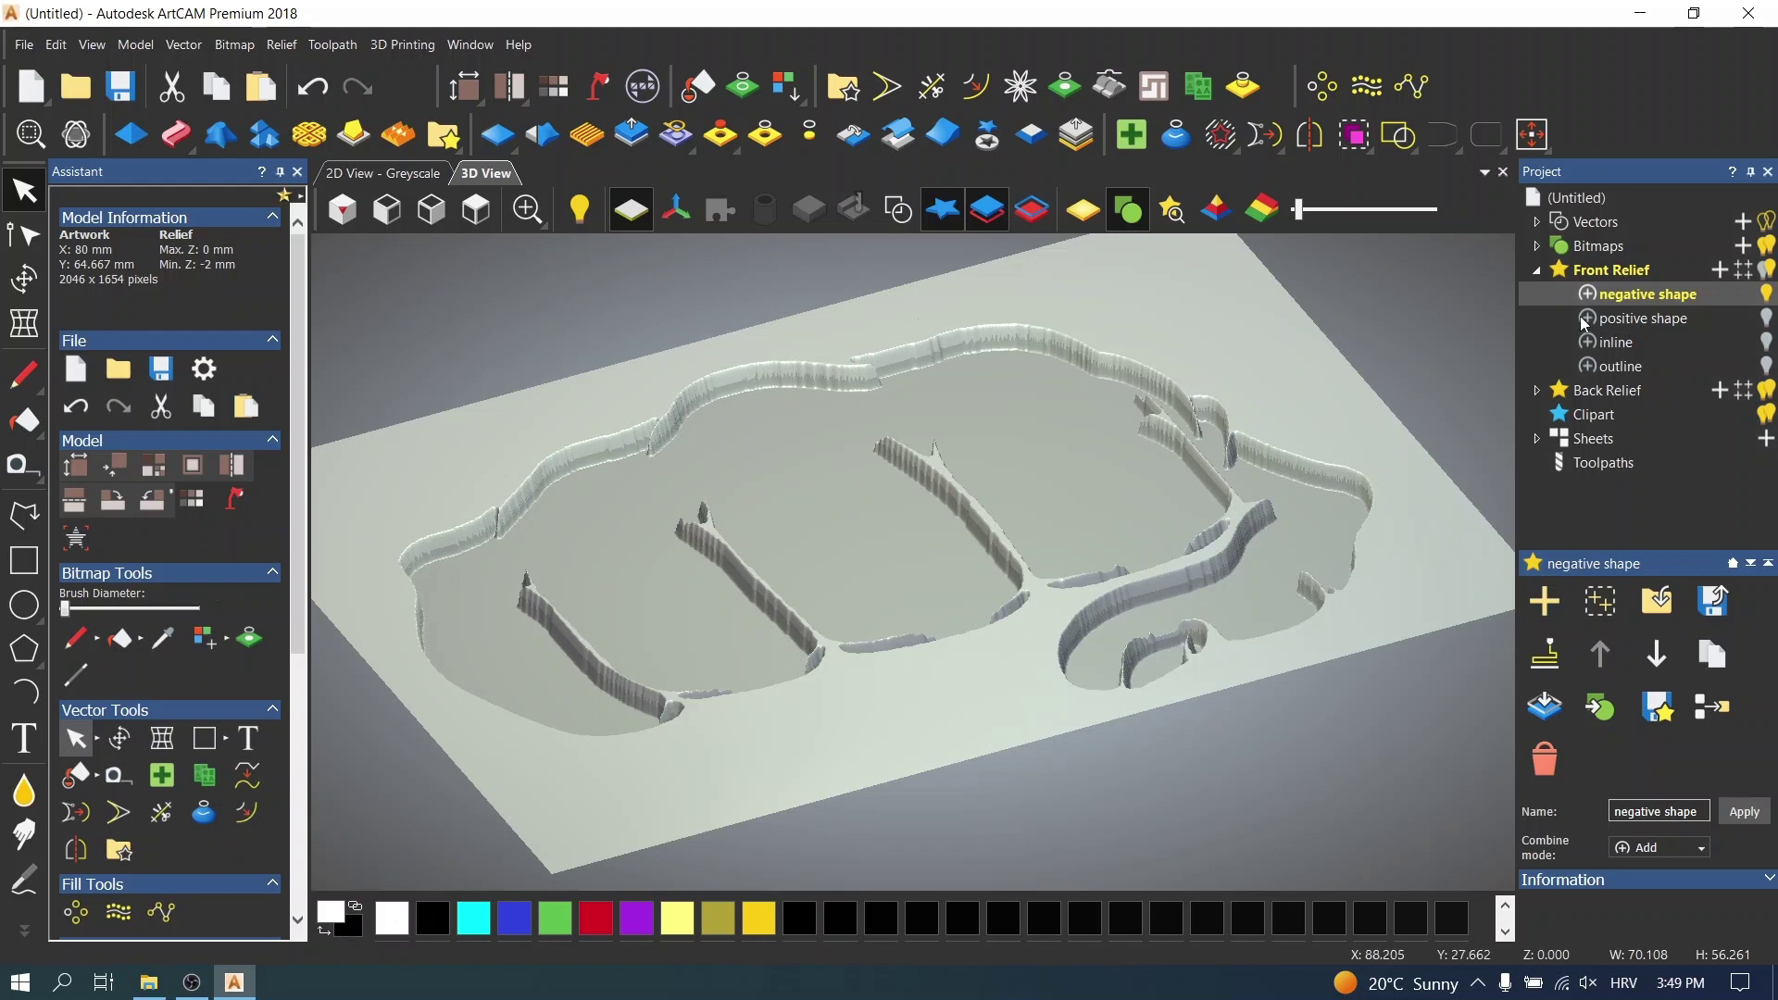
left_click(1766, 294)
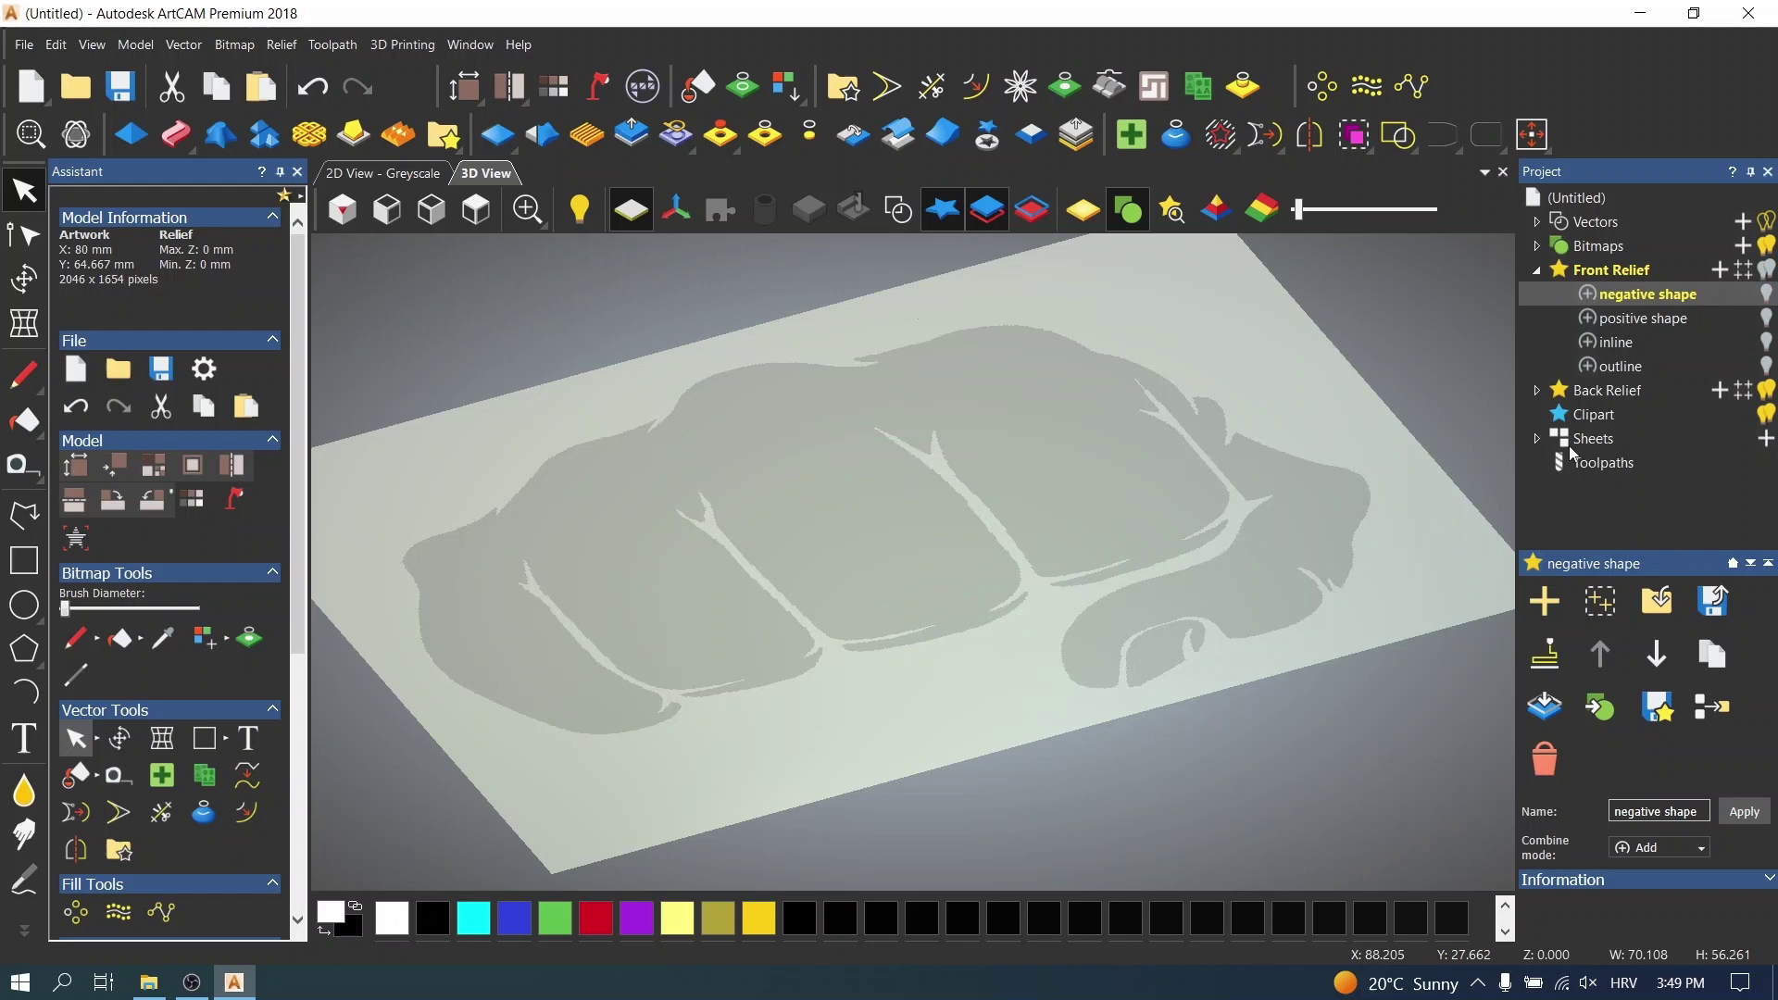
left_click(1555, 605)
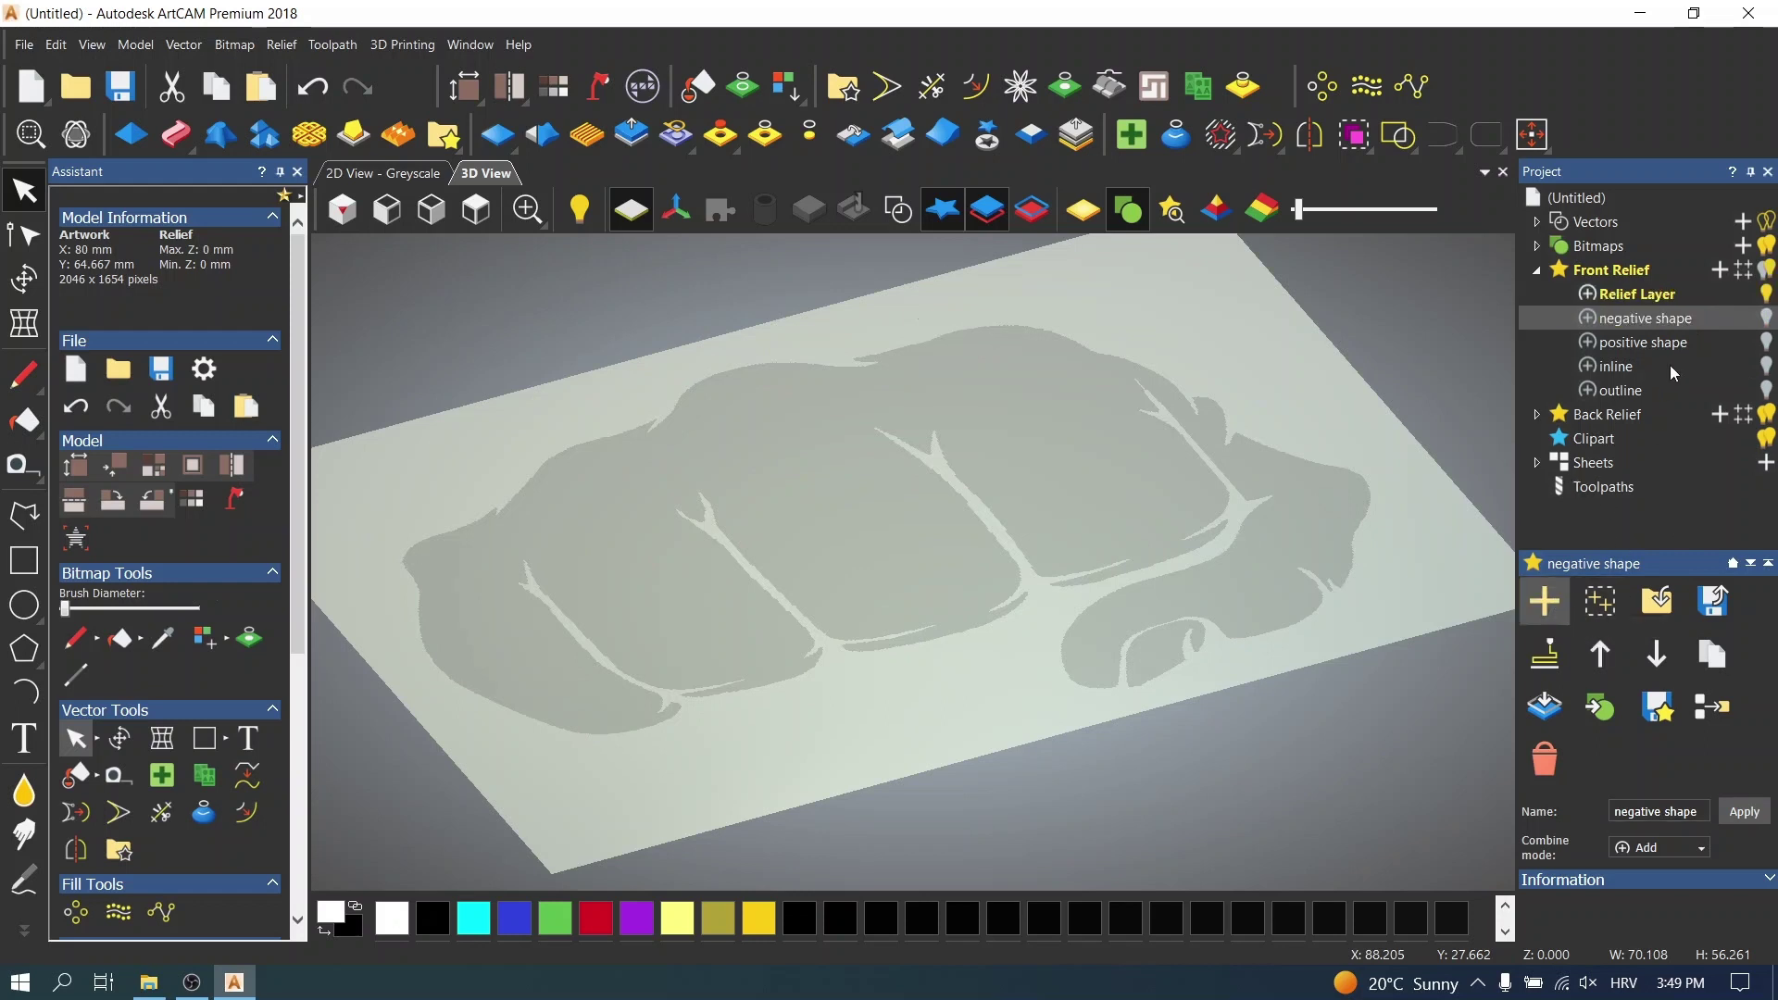
- Rename the new top relief layer to 'multi level shape' and return to the 2D greyscale view
left_click(1671, 298)
left_click(1671, 294)
type("mul")
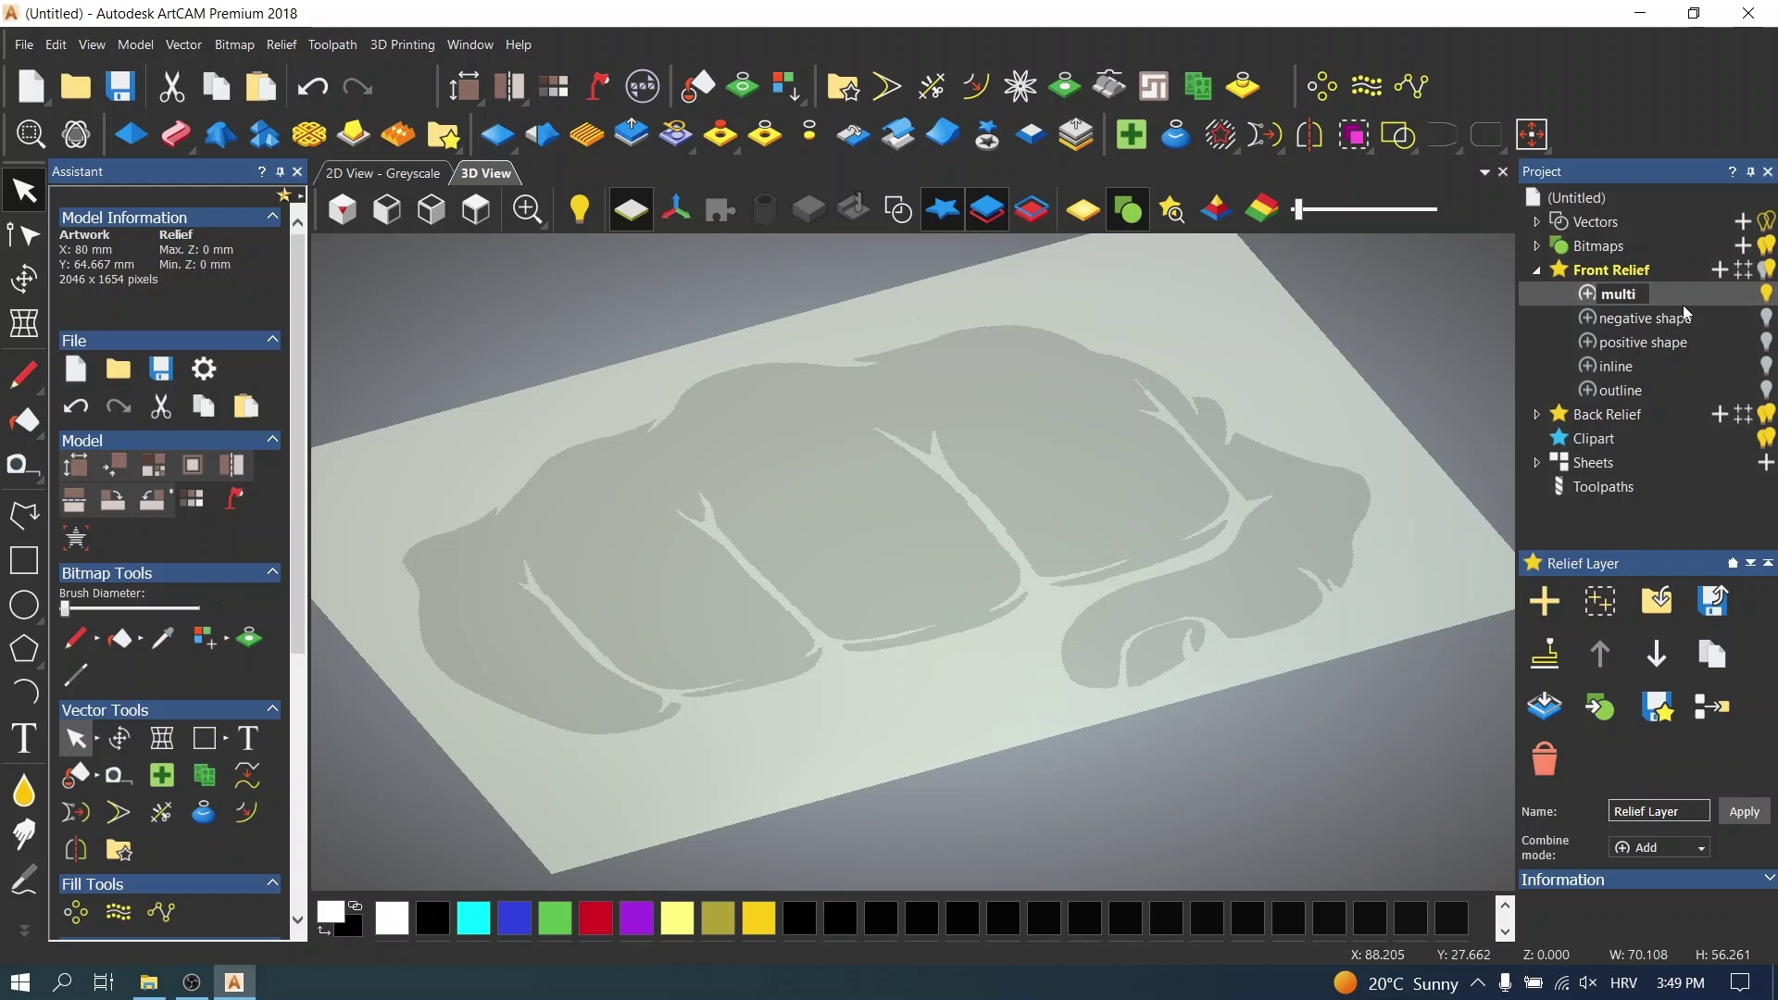
type("ti level shape")
left_click(1274, 402)
left_click(383, 173)
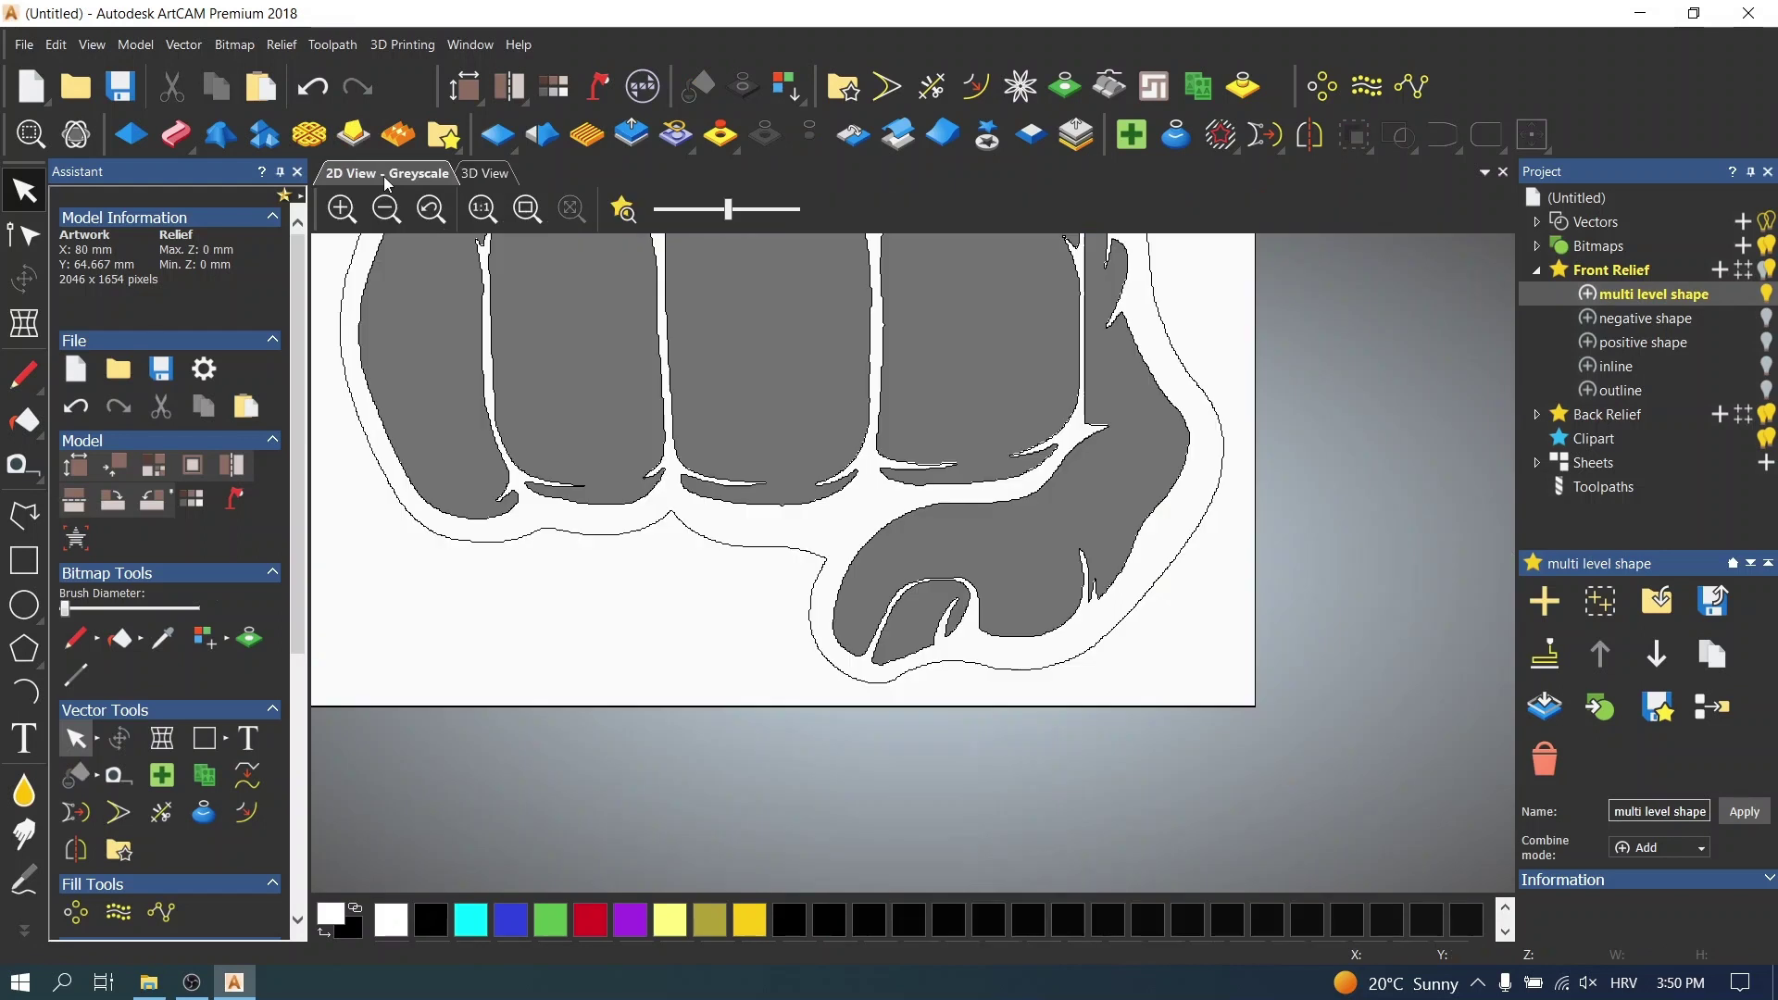
- Select the fist's inner outline vector and switch to Node Editing to expose its nodes
scroll(912, 335, "up", 2)
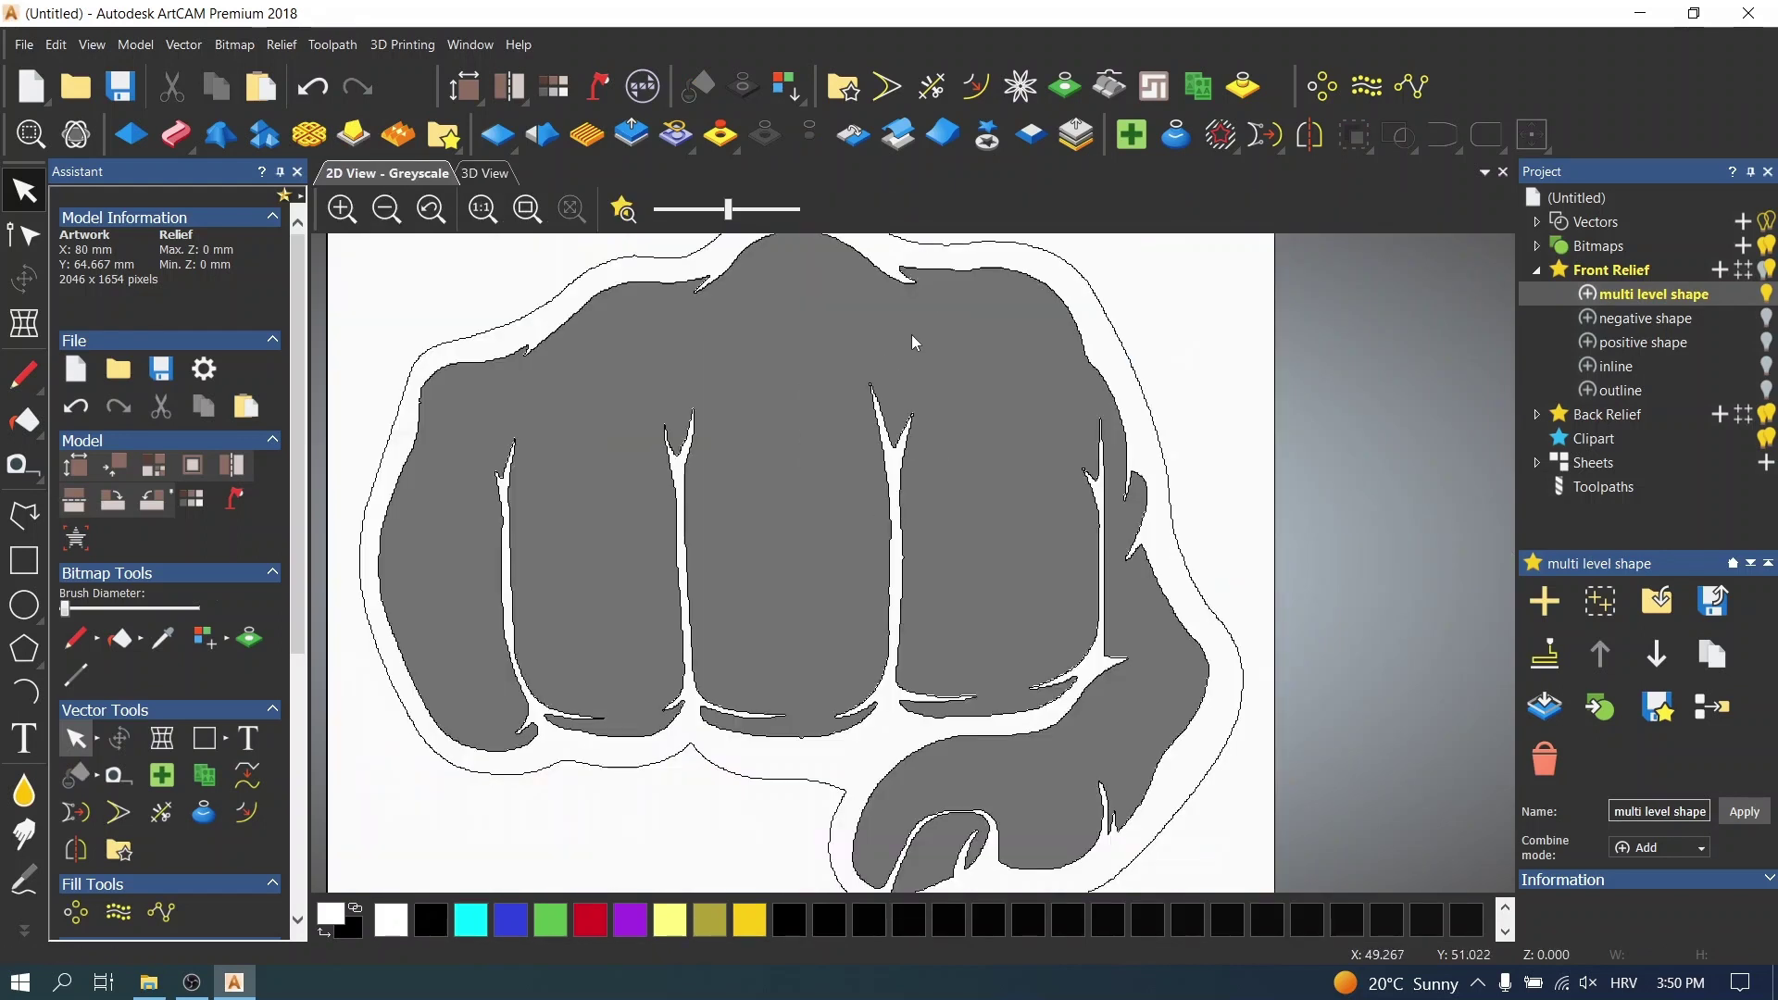
left_click(1152, 597)
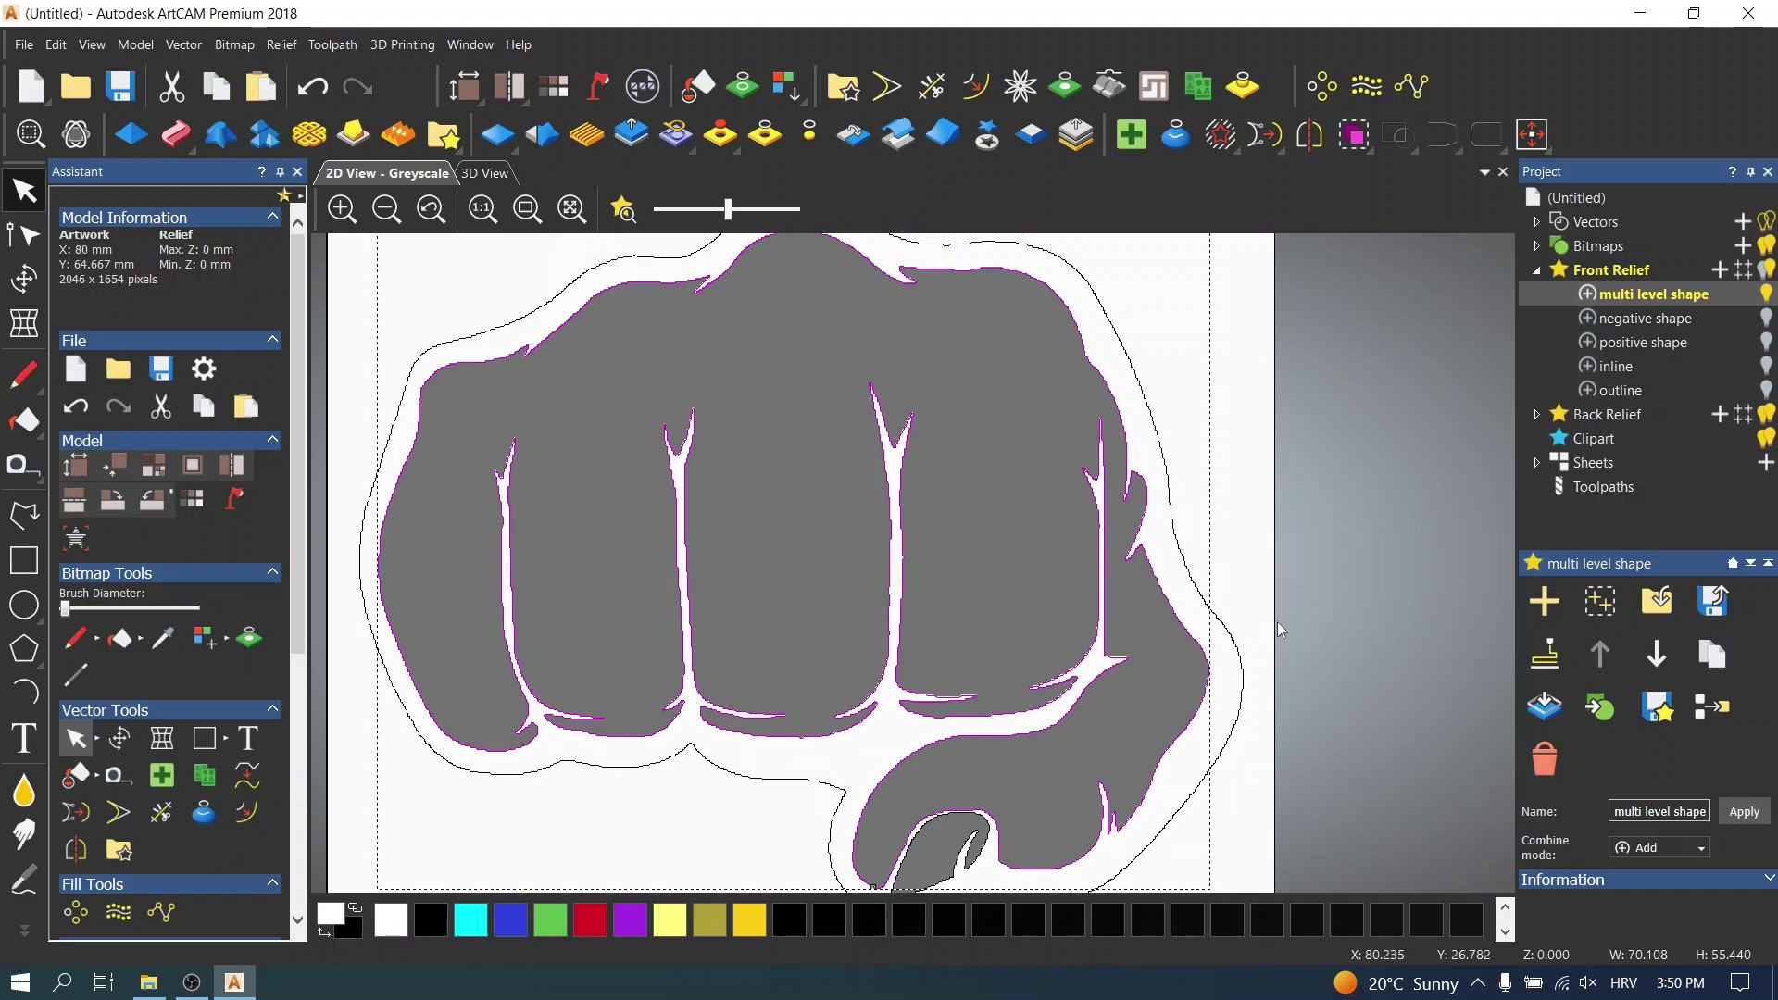
scroll(1168, 561, "up", 2)
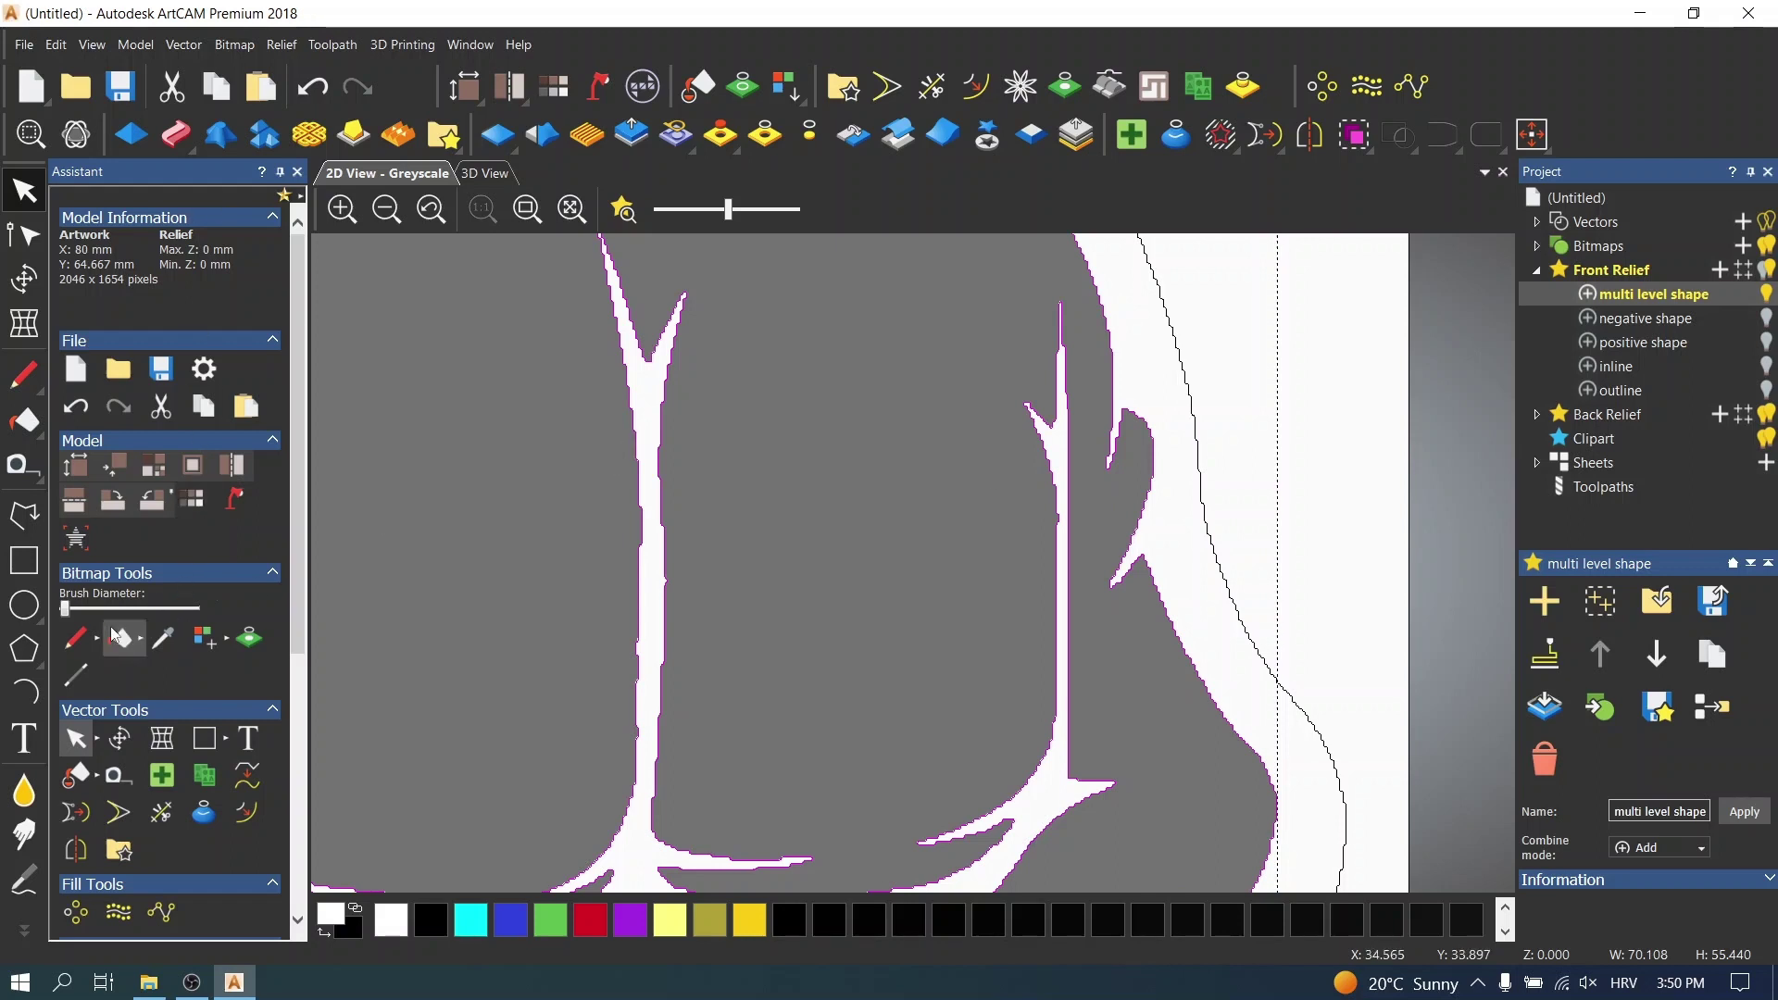
mouse_move(100, 751)
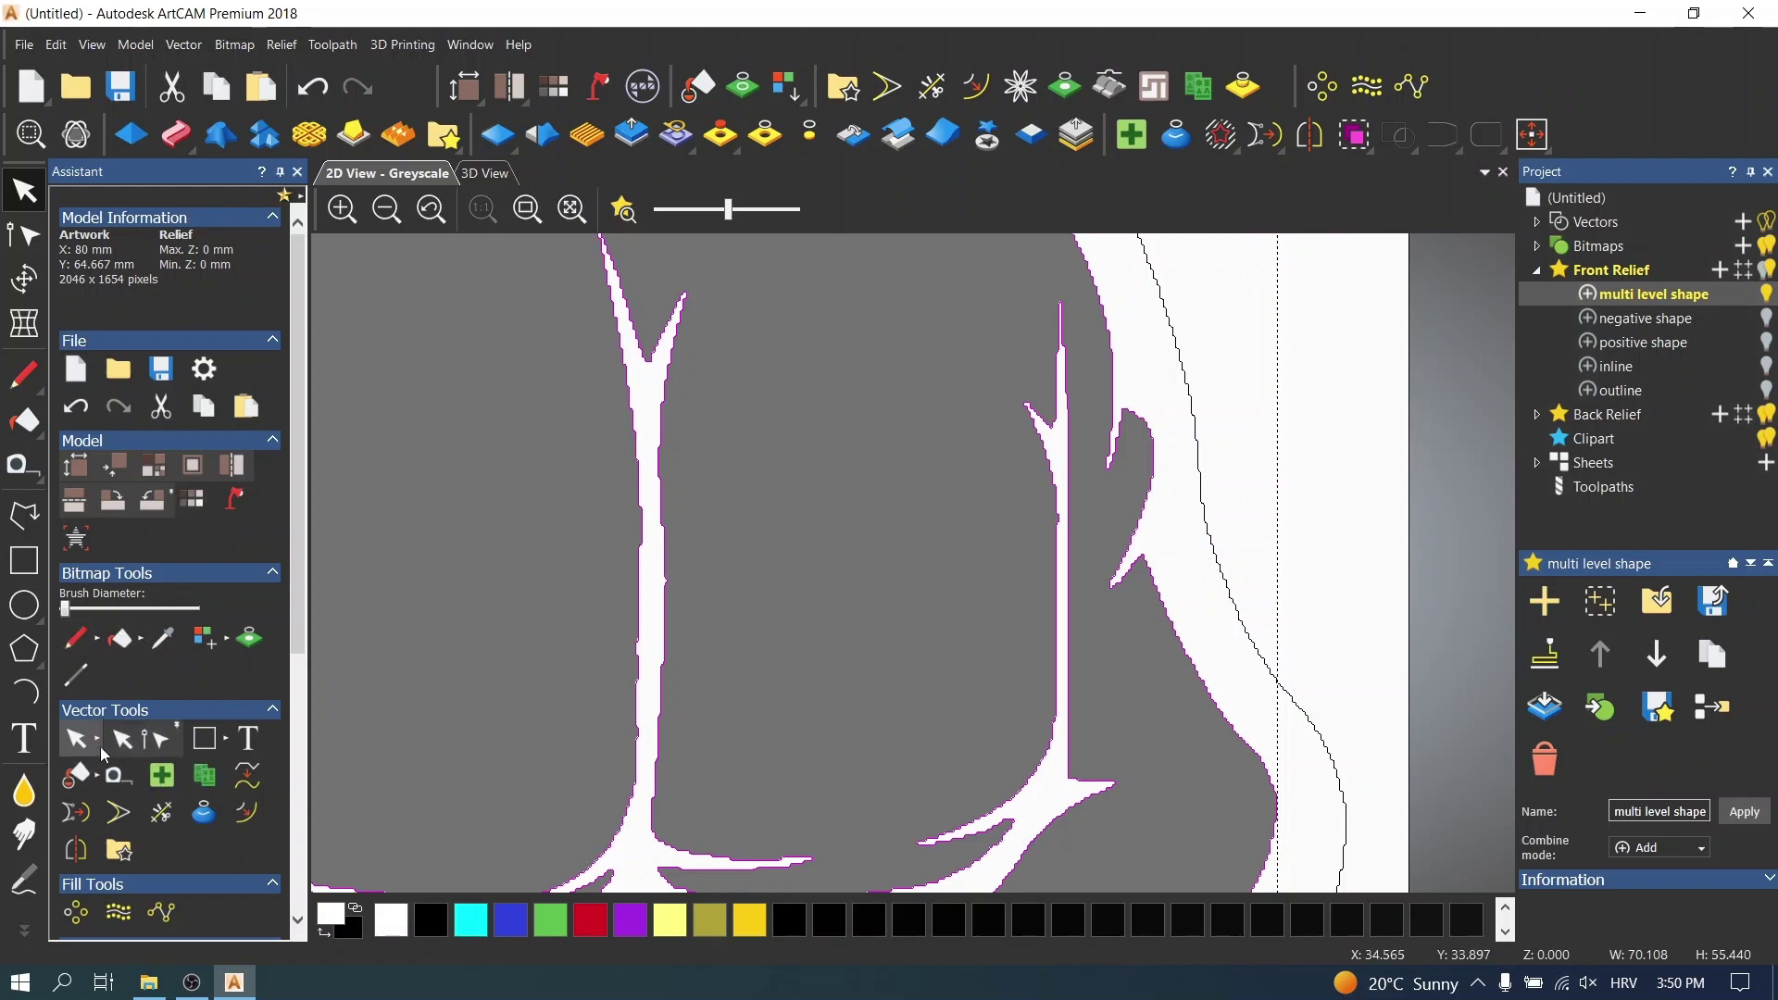
left_click(176, 743)
left_click(115, 739)
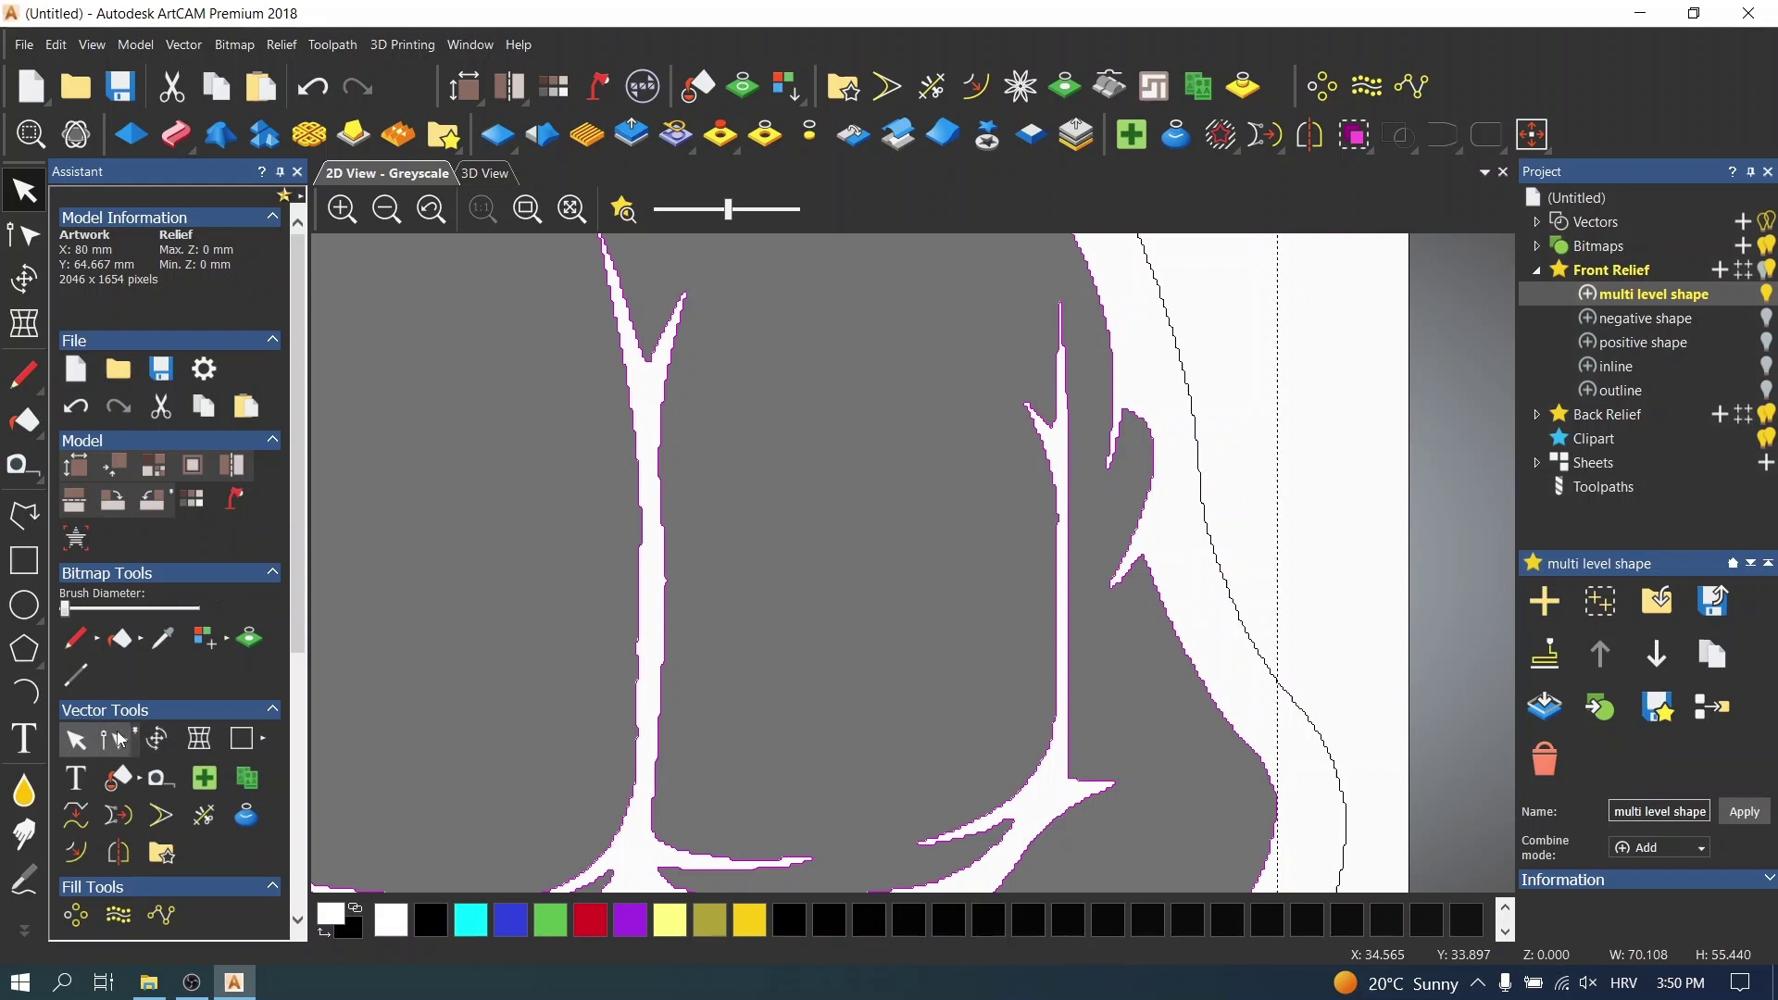
scroll(1127, 535, "up", 2)
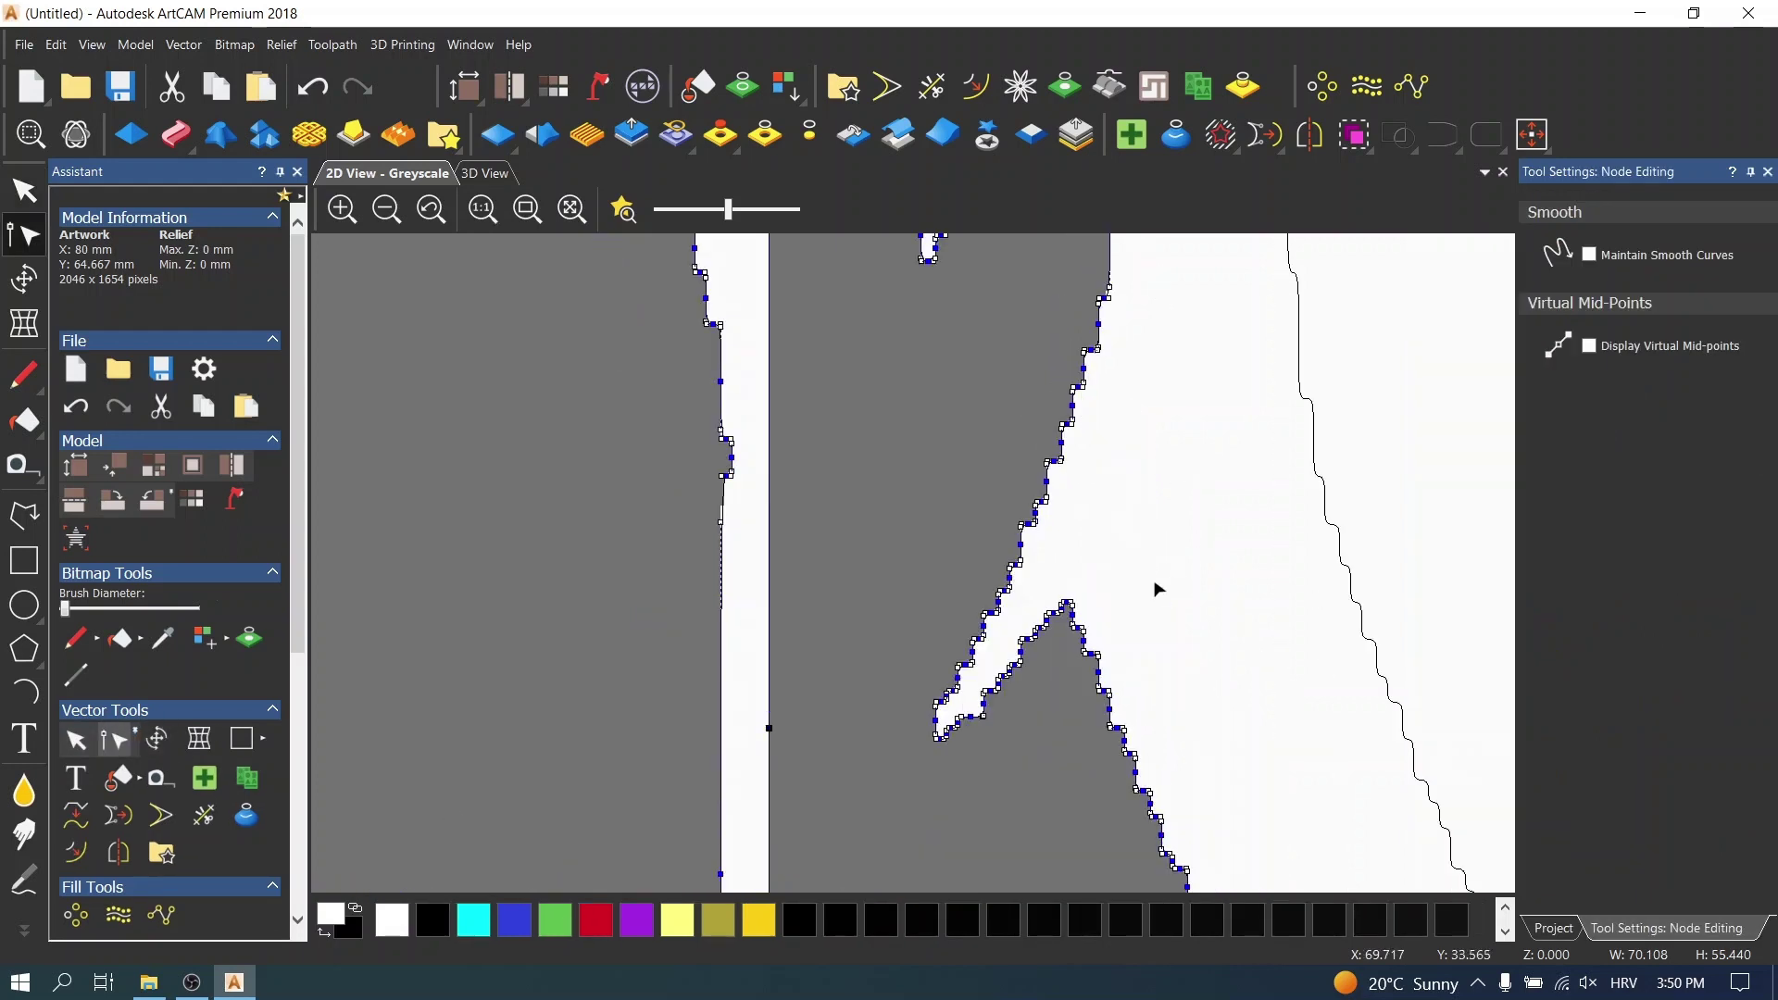
- Delete the nodes forming the jagged notch near the fist's right edge
left_click_drag(890, 481, 1070, 759)
key("Delete")
scroll(1064, 553, "down", 1)
scroll(1018, 410, "up", 1)
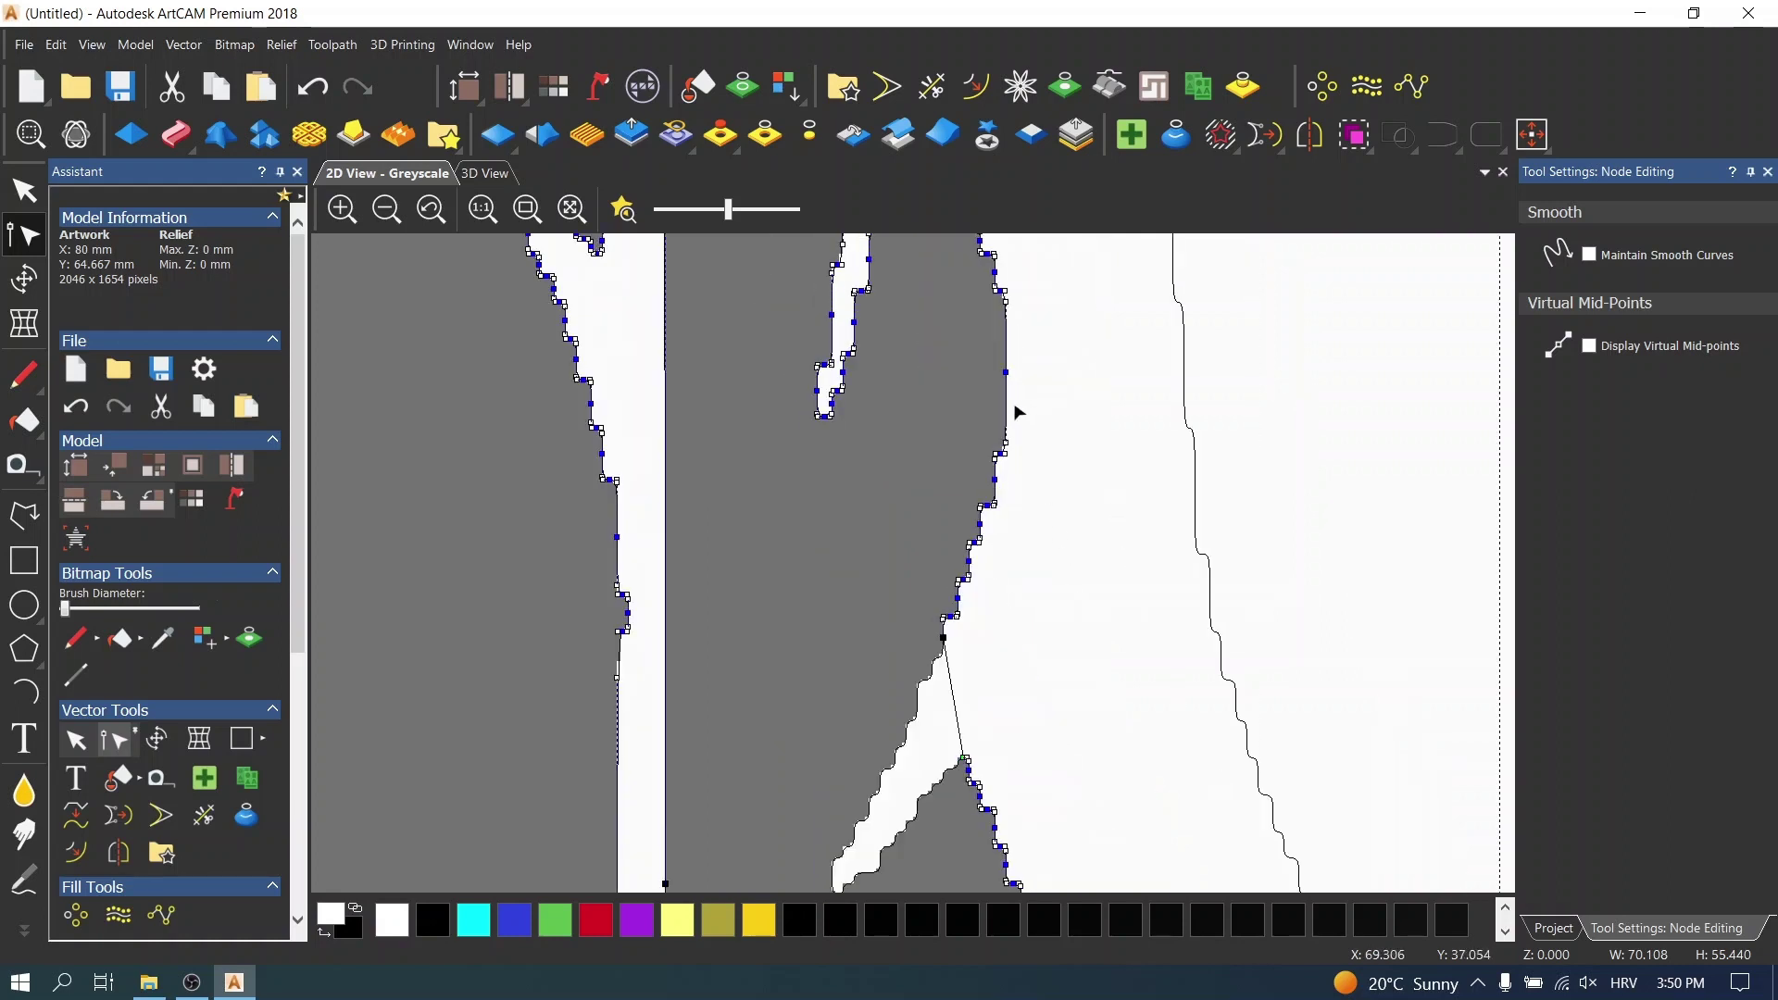
scroll(1019, 412, "down", 1)
- Delete the hook-shaped spur's nodes, bend the new straight segment slightly, and exit node editing
left_click_drag(838, 351, 1016, 635)
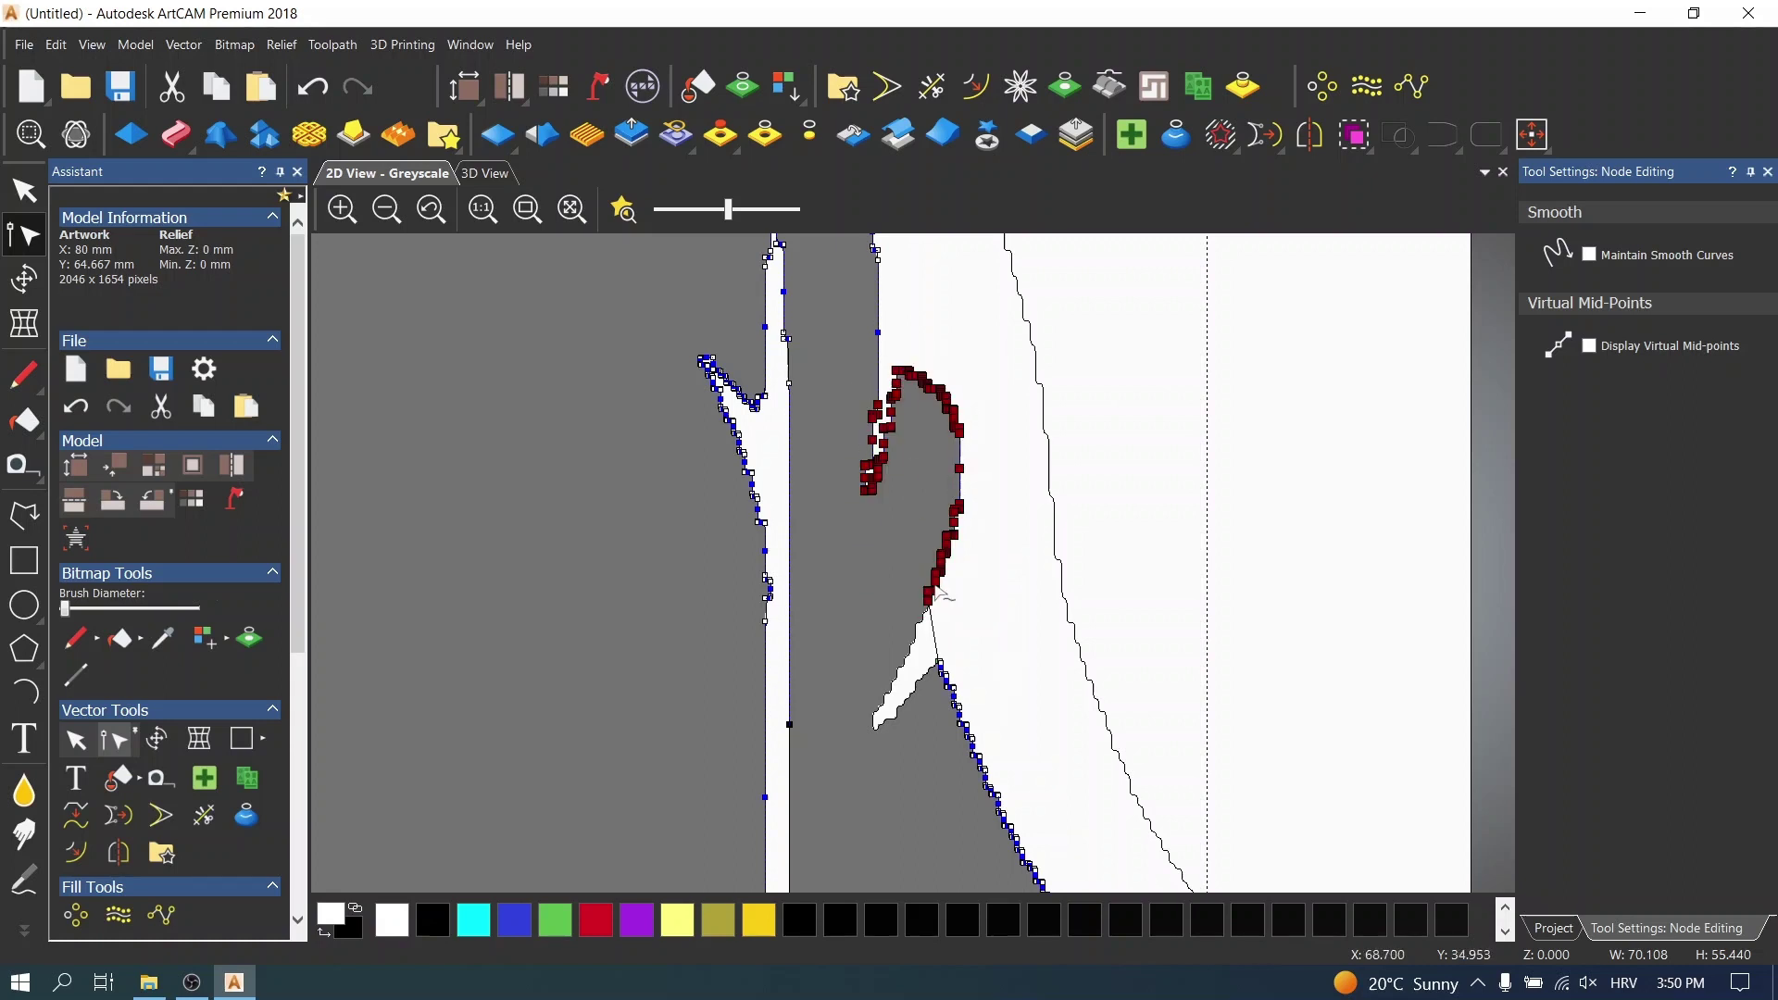
key("Delete")
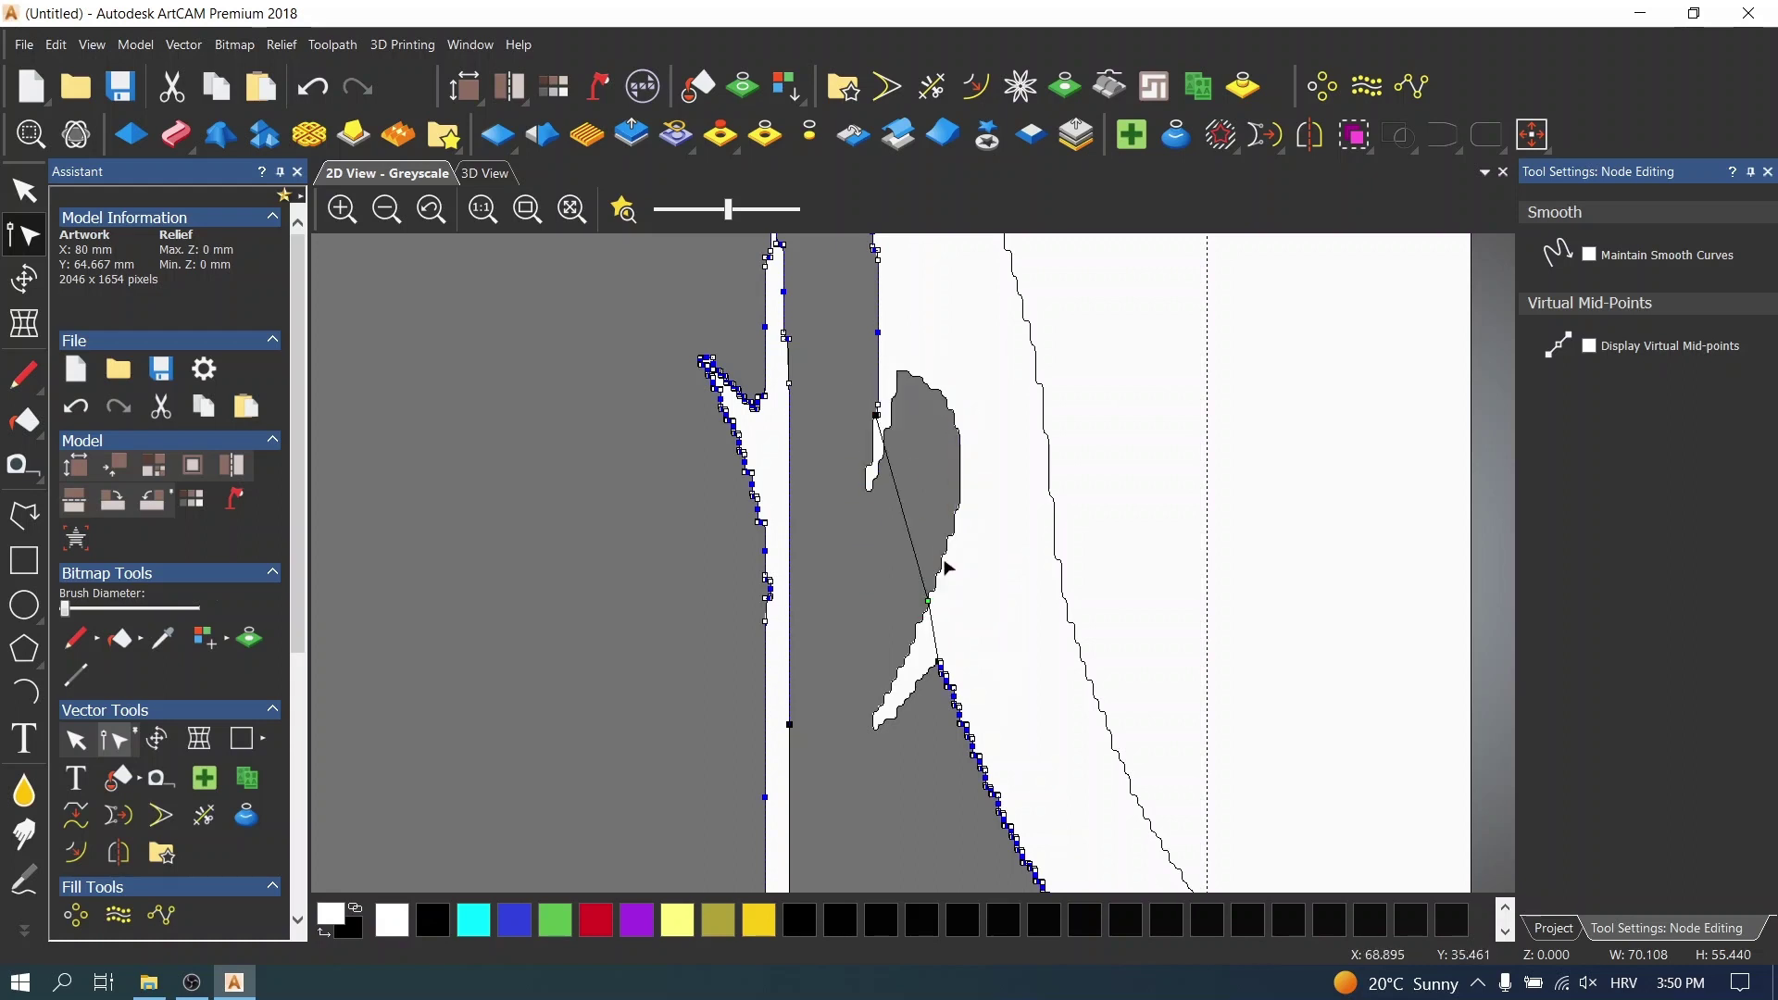
left_click_drag(928, 602, 917, 599)
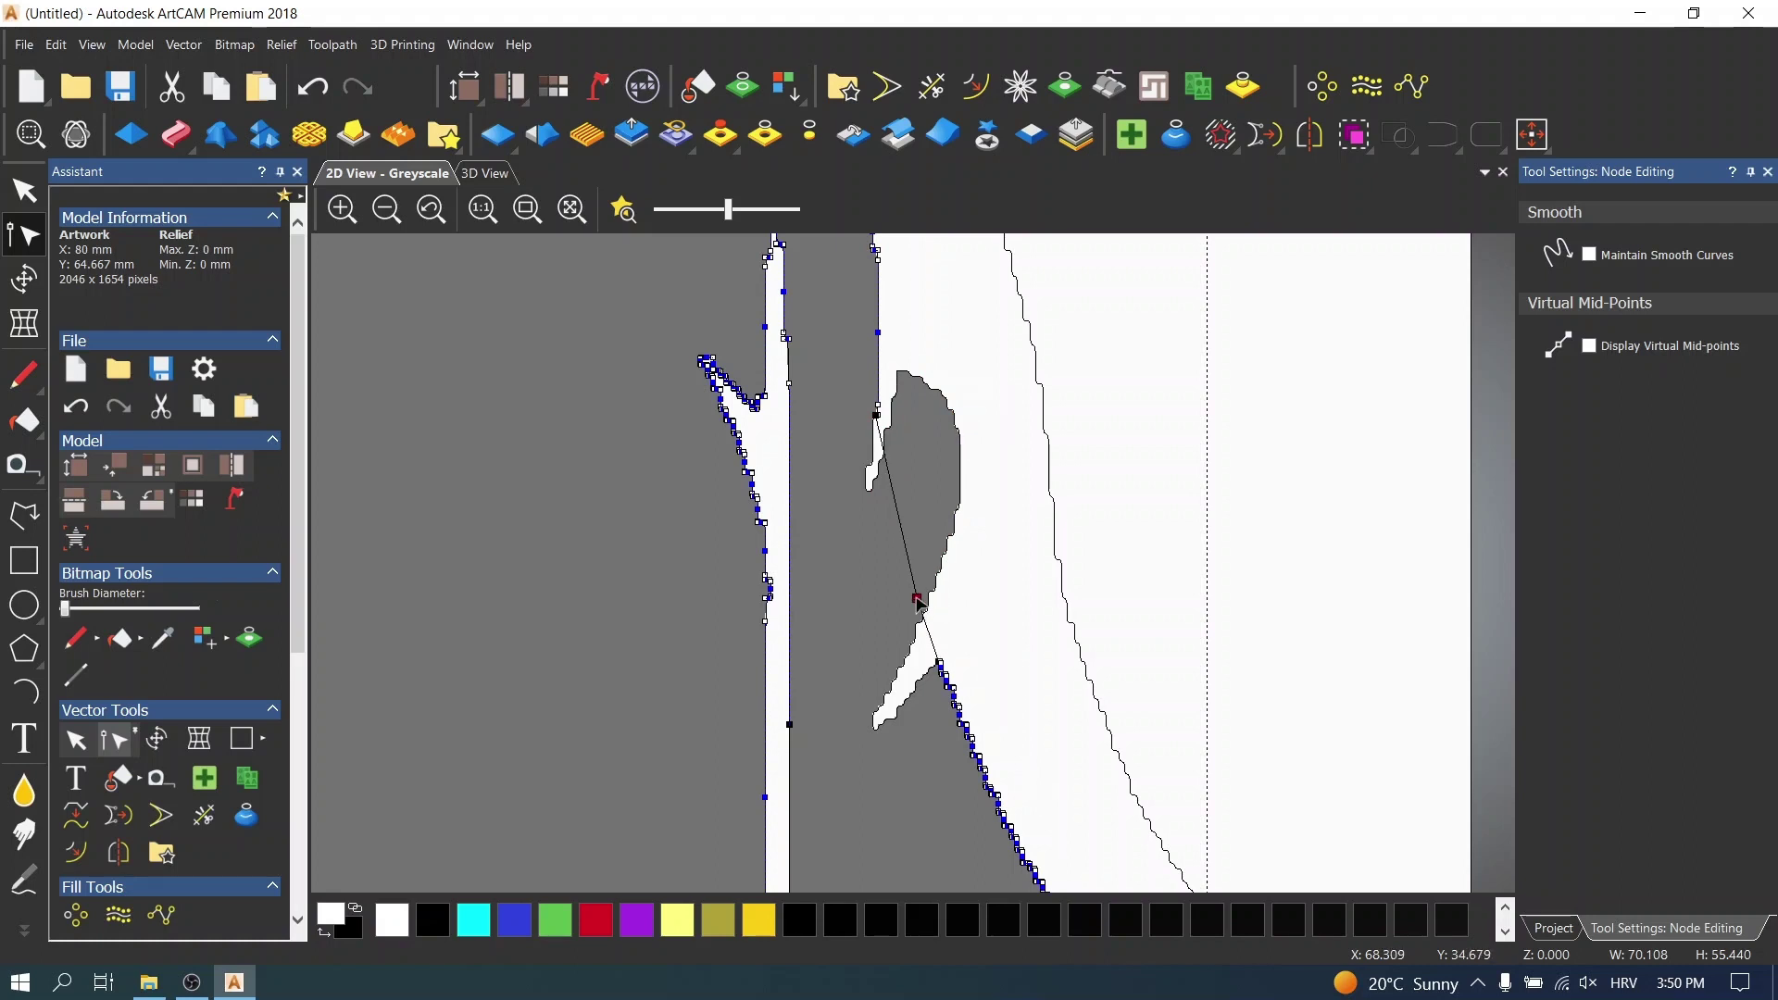
scroll(915, 597, "down", 2)
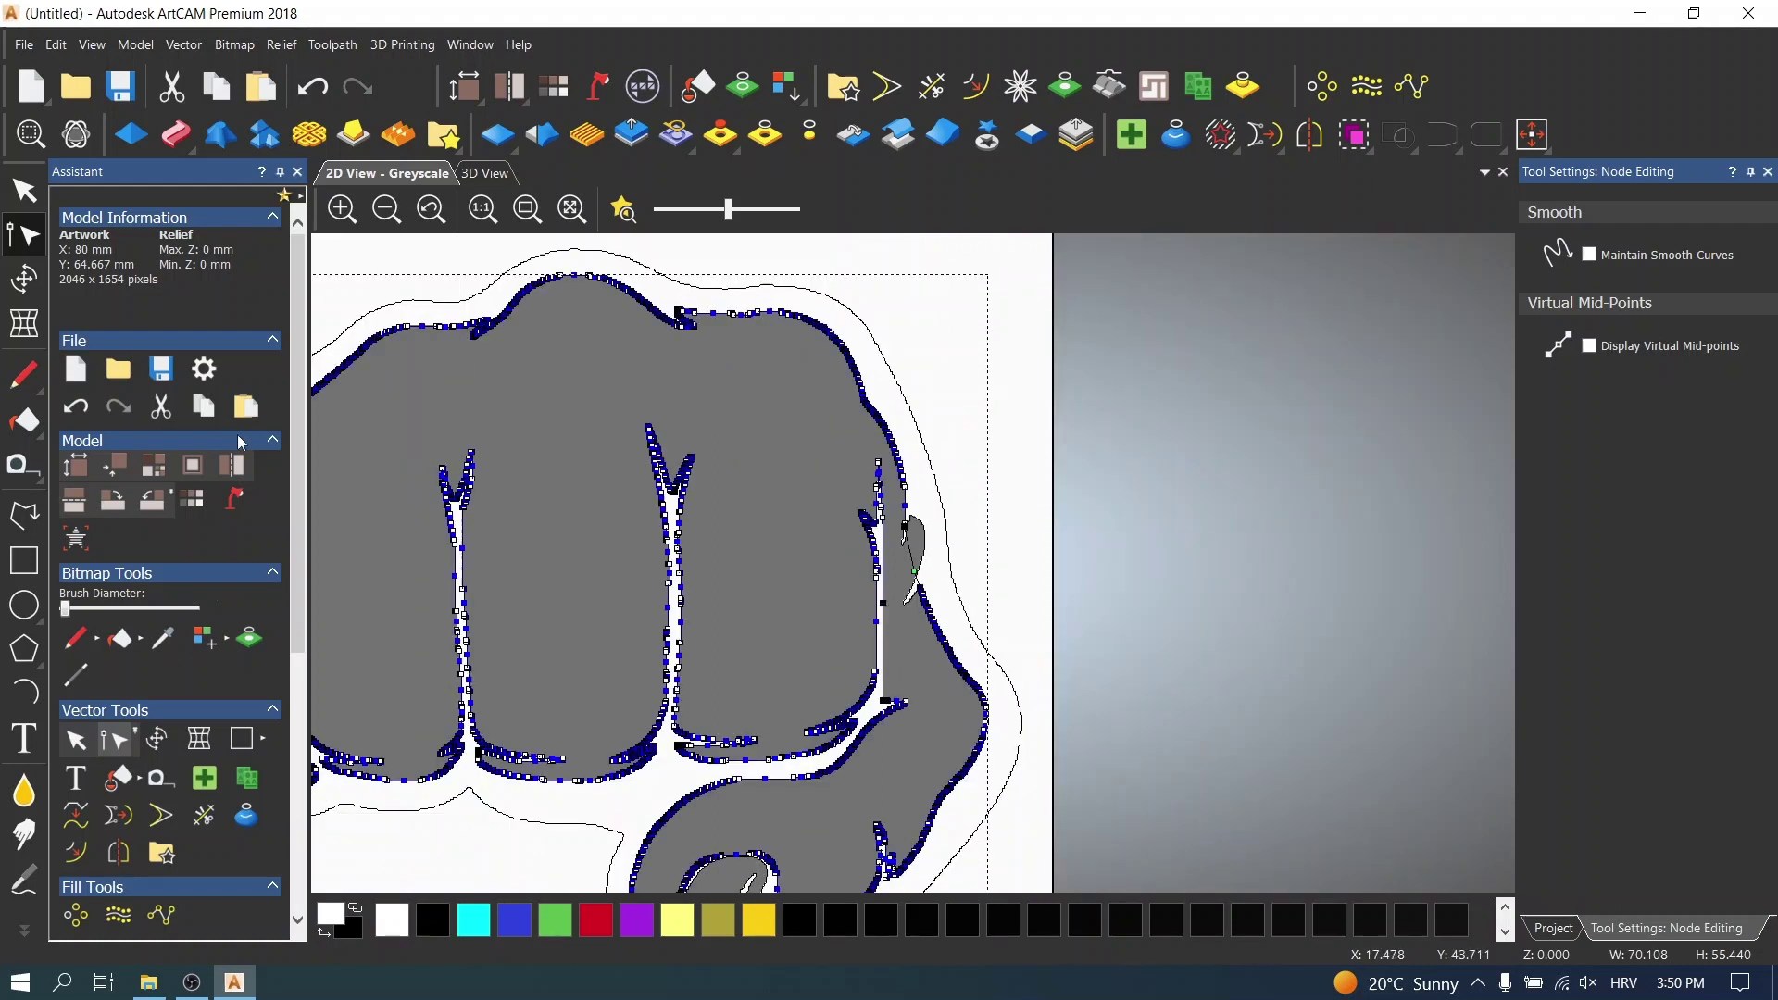
key("Escape")
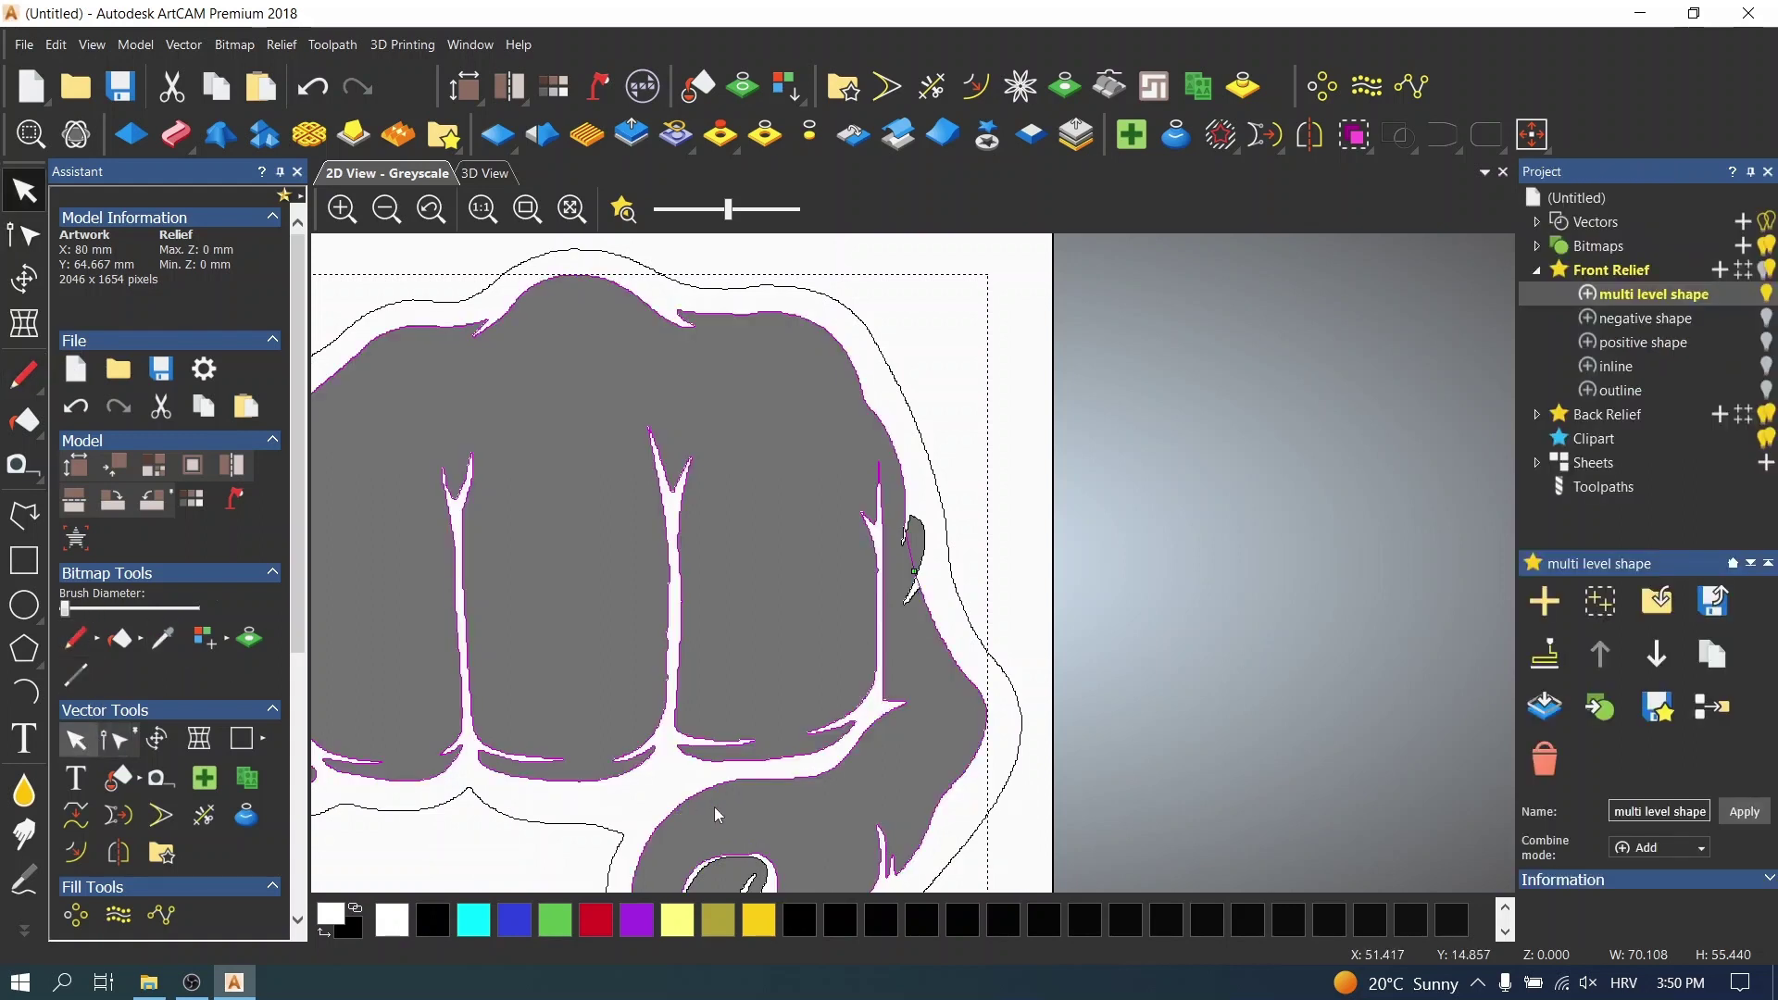
scroll(898, 597, "up", 2)
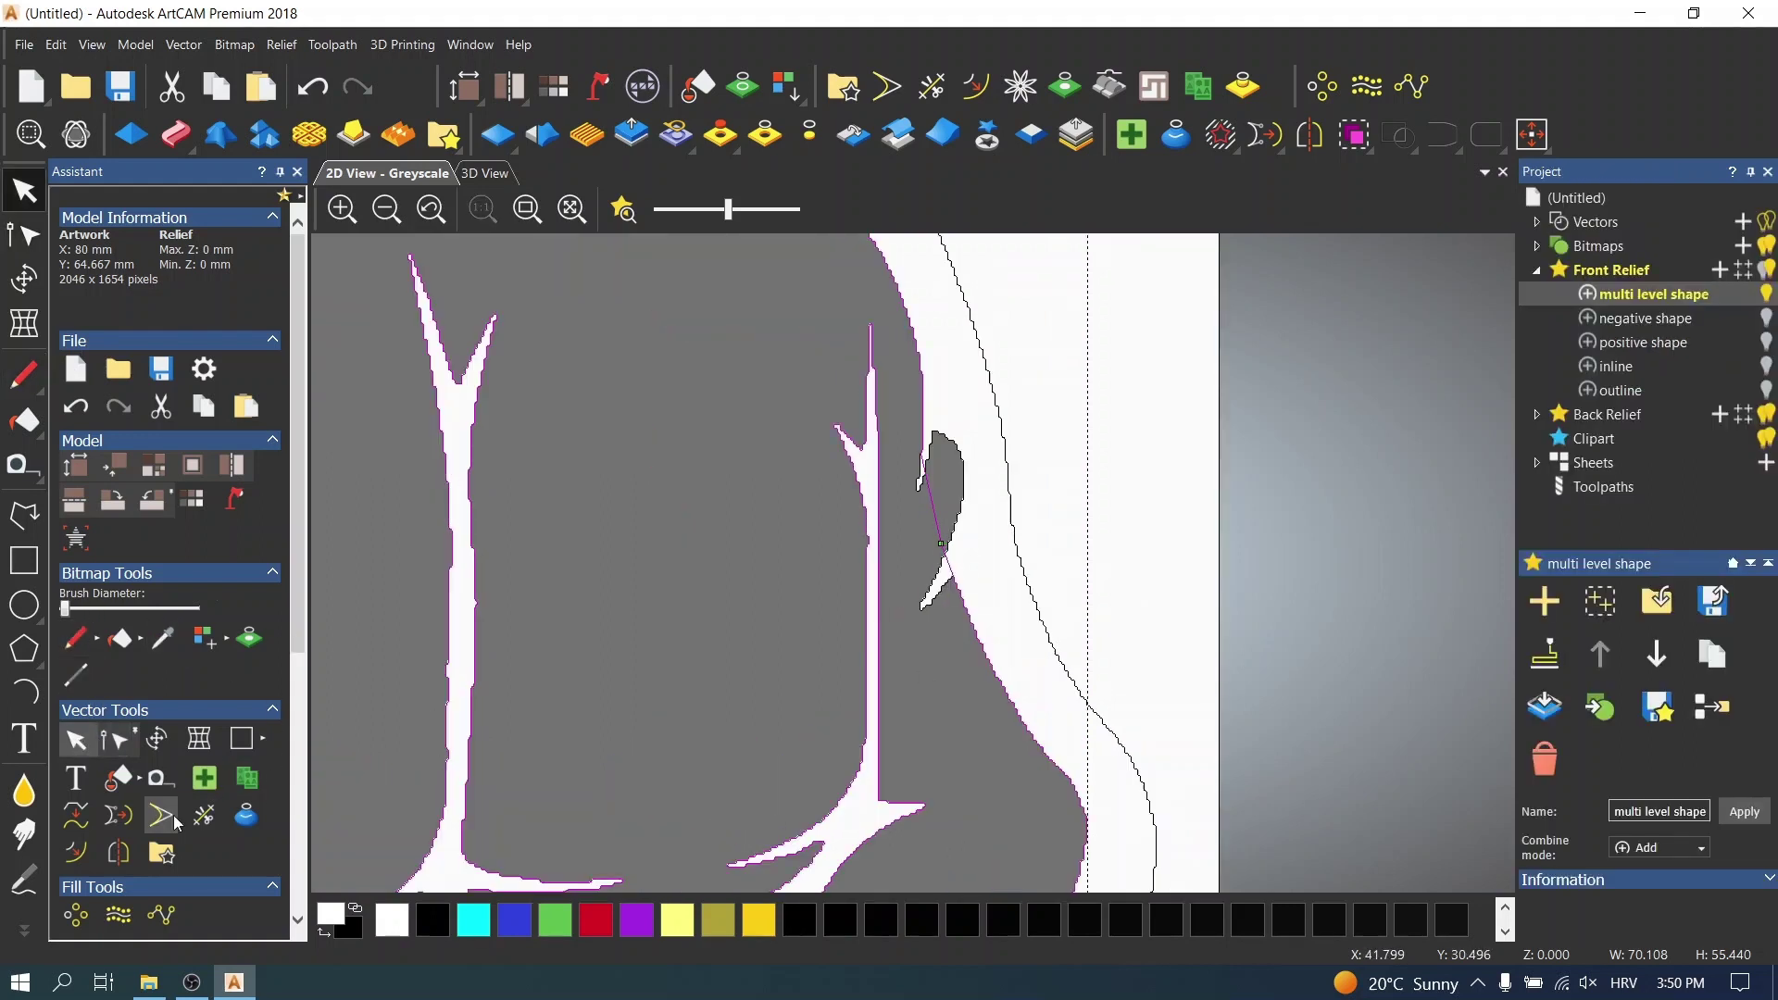
- Try an inward offset around the fist shapes with Offset Vectors, then undo it
left_click(82, 853)
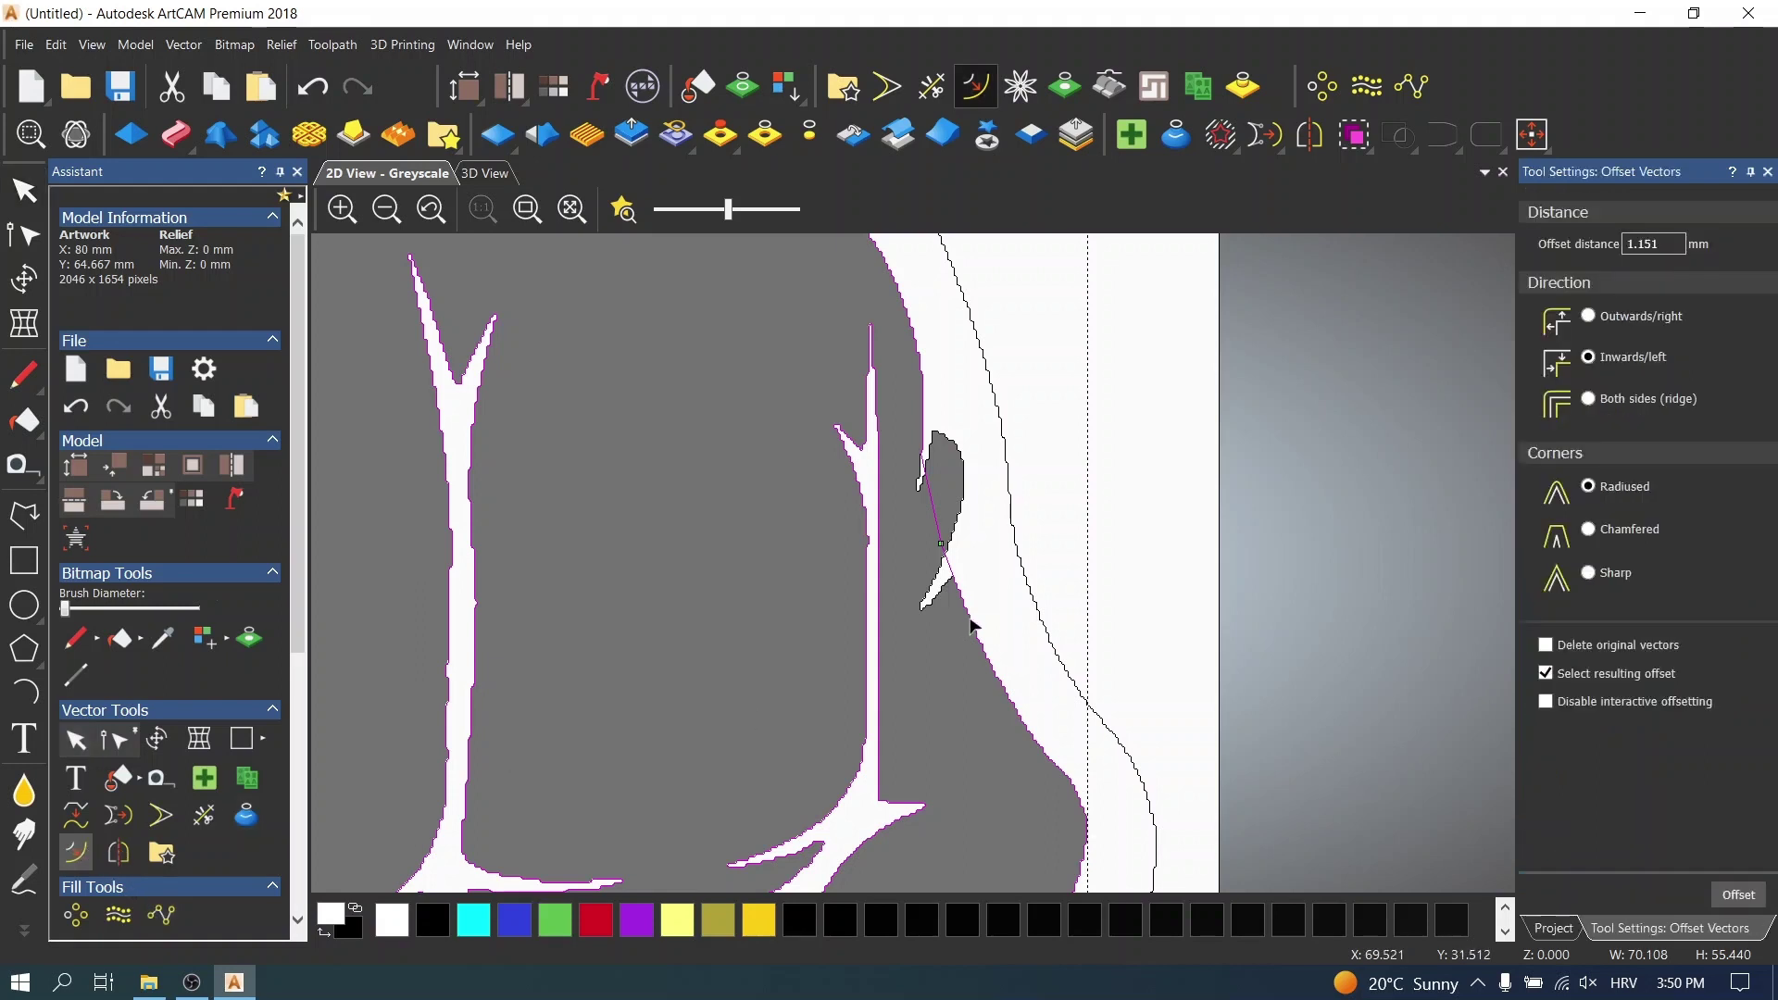
left_click_drag(966, 633, 952, 639)
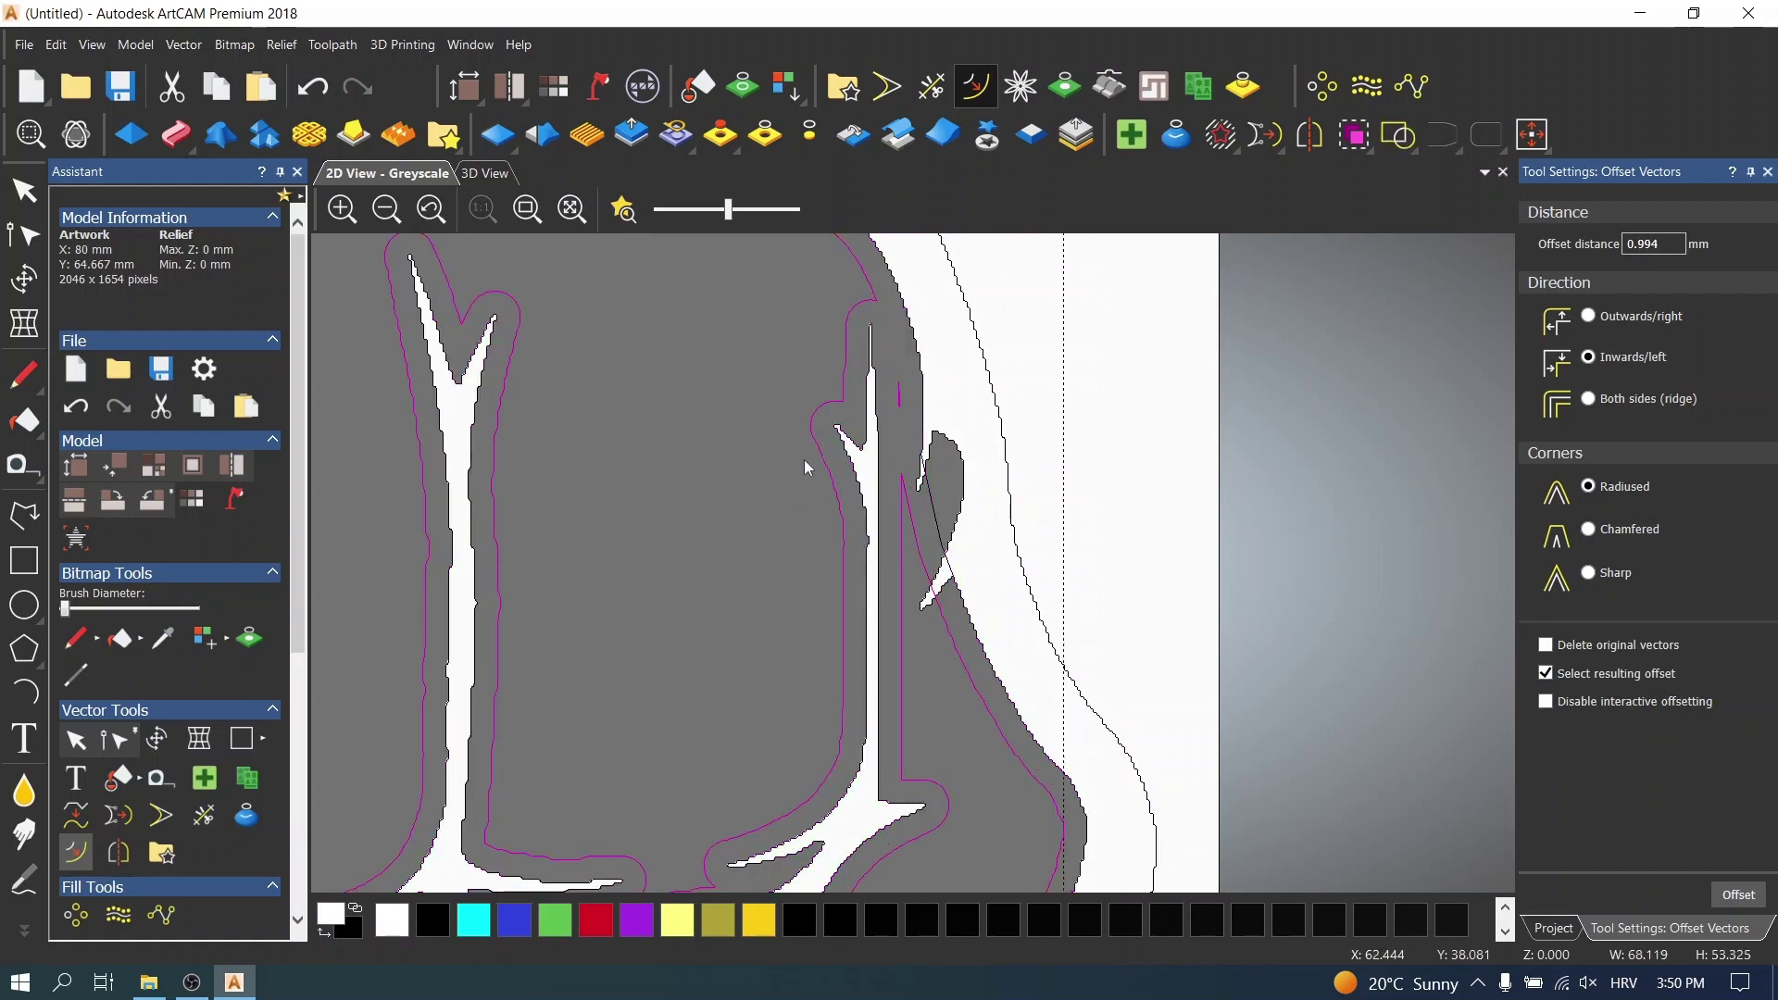
left_click(809, 398)
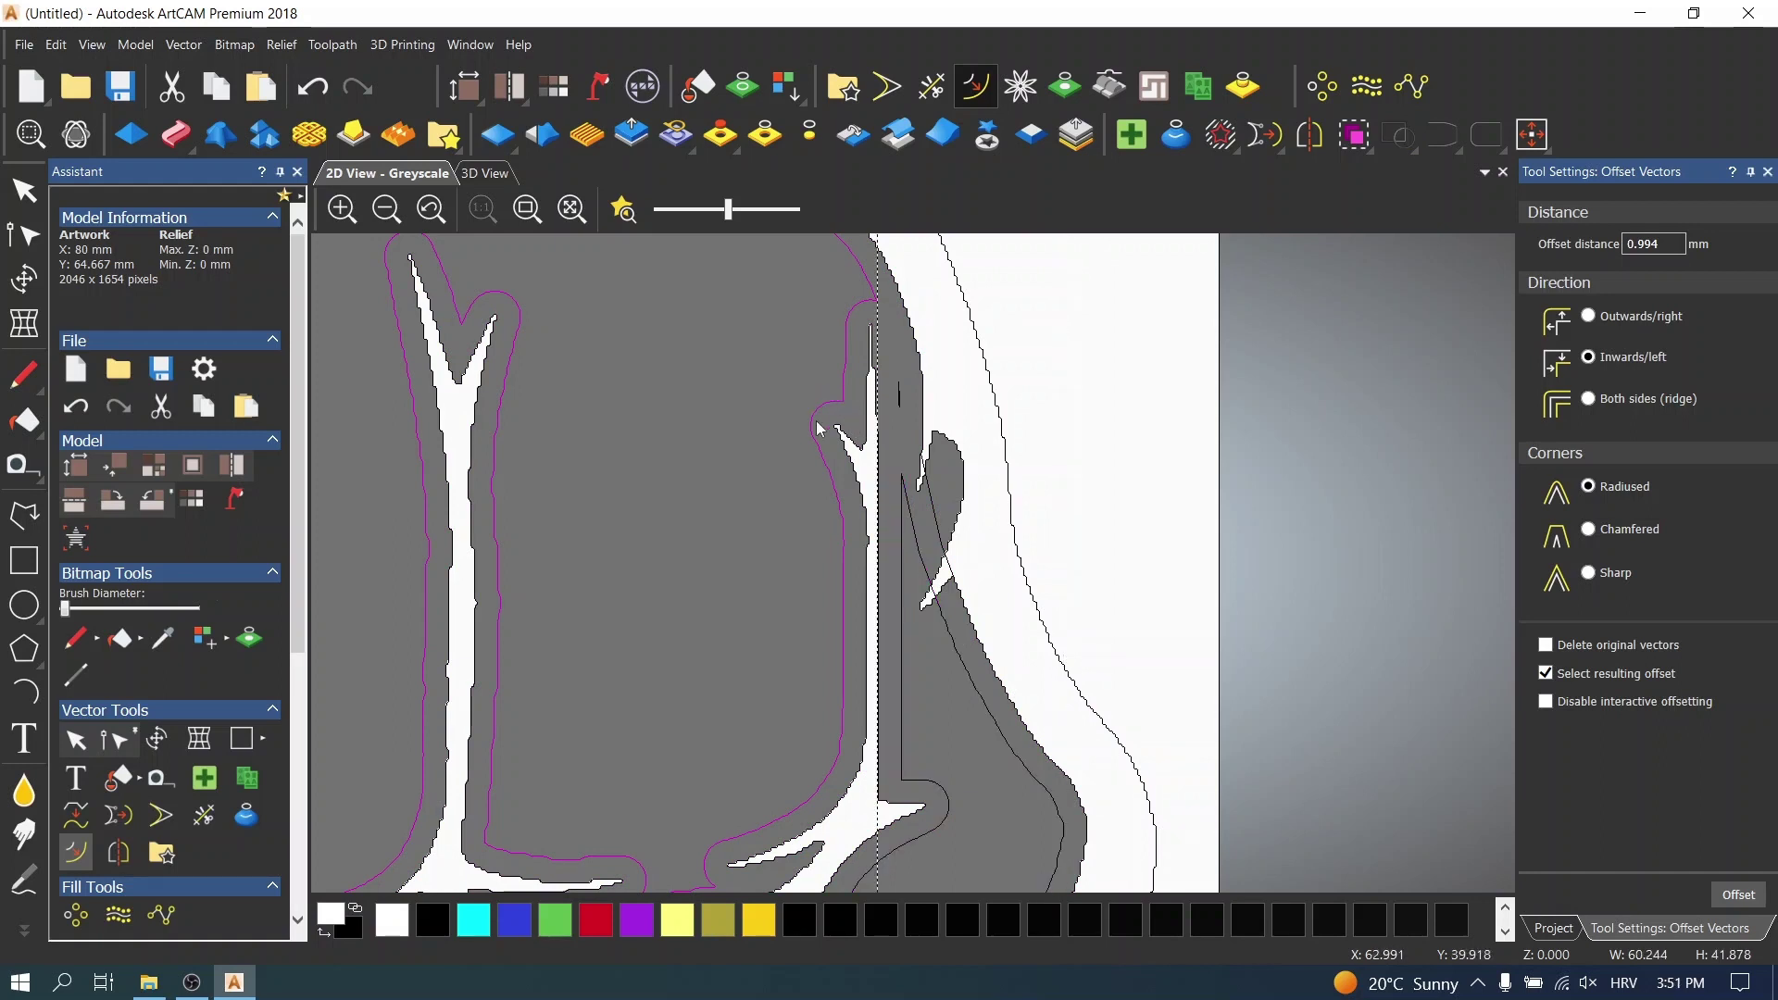
key("ctrl+z")
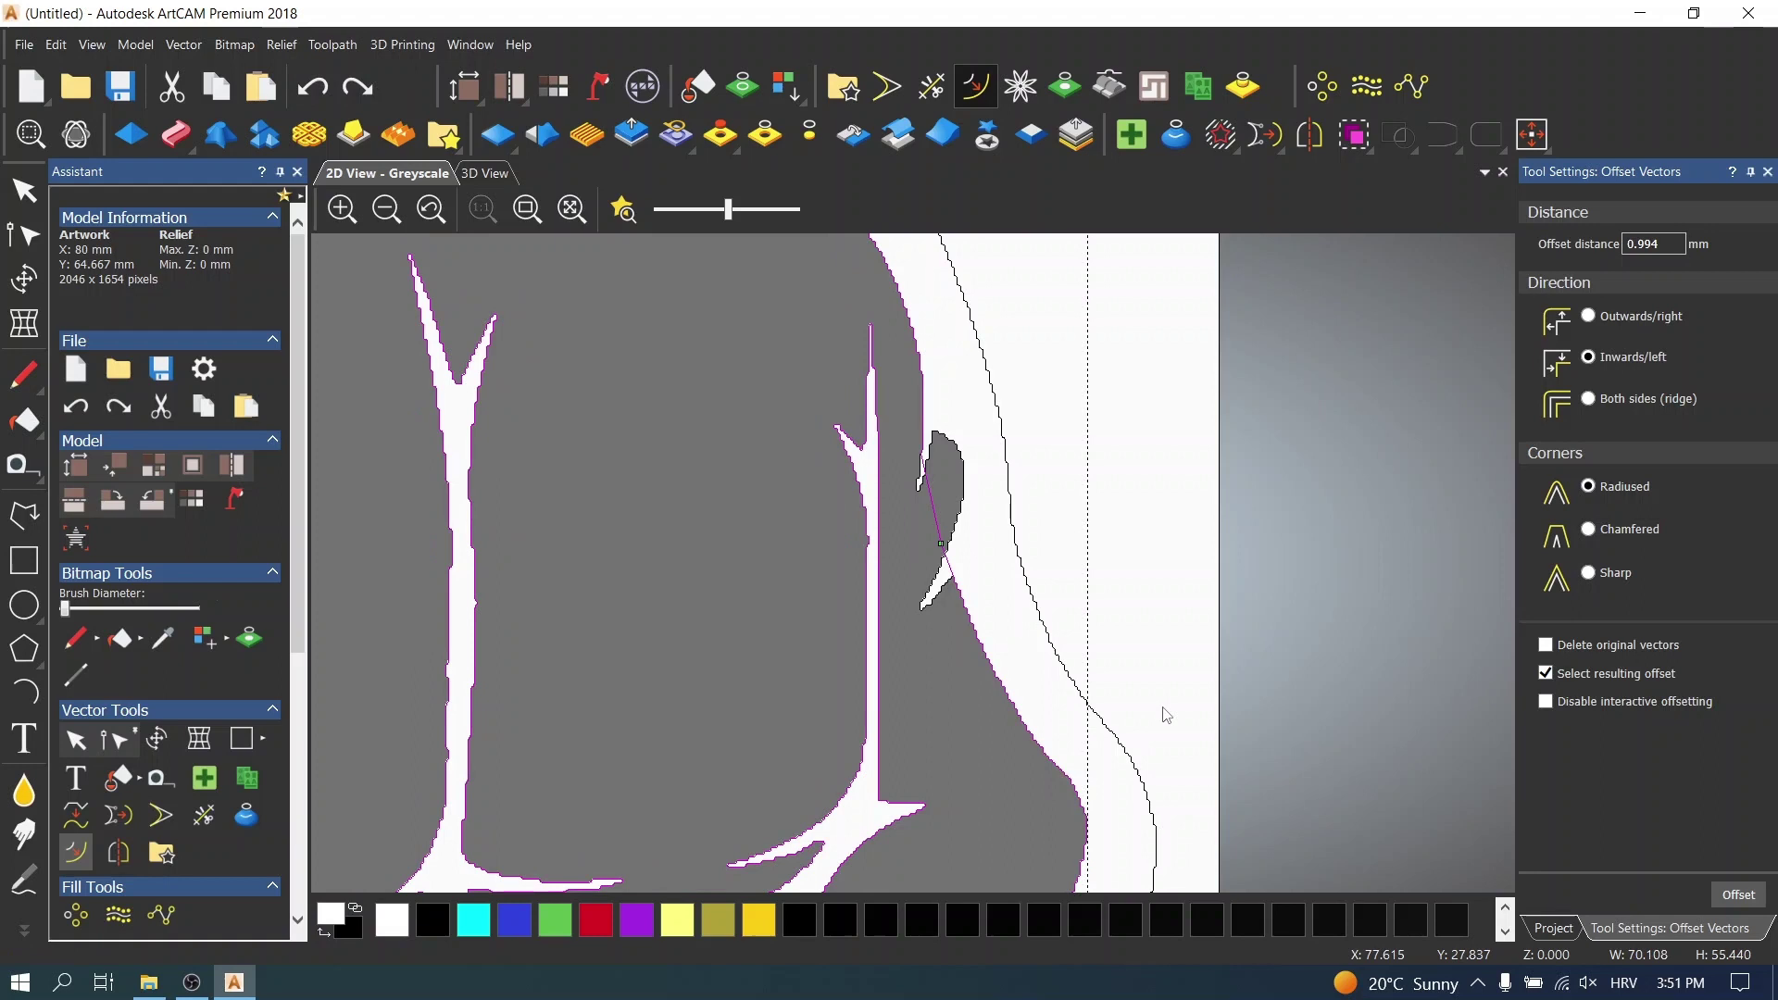
scroll(937, 739, "down", 2)
scroll(754, 858, "up", 2)
- Select the fist's vectors and group them together
left_click_drag(752, 845, 636, 679)
scroll(1209, 430, "down", 2)
scroll(1024, 366, "up", 4)
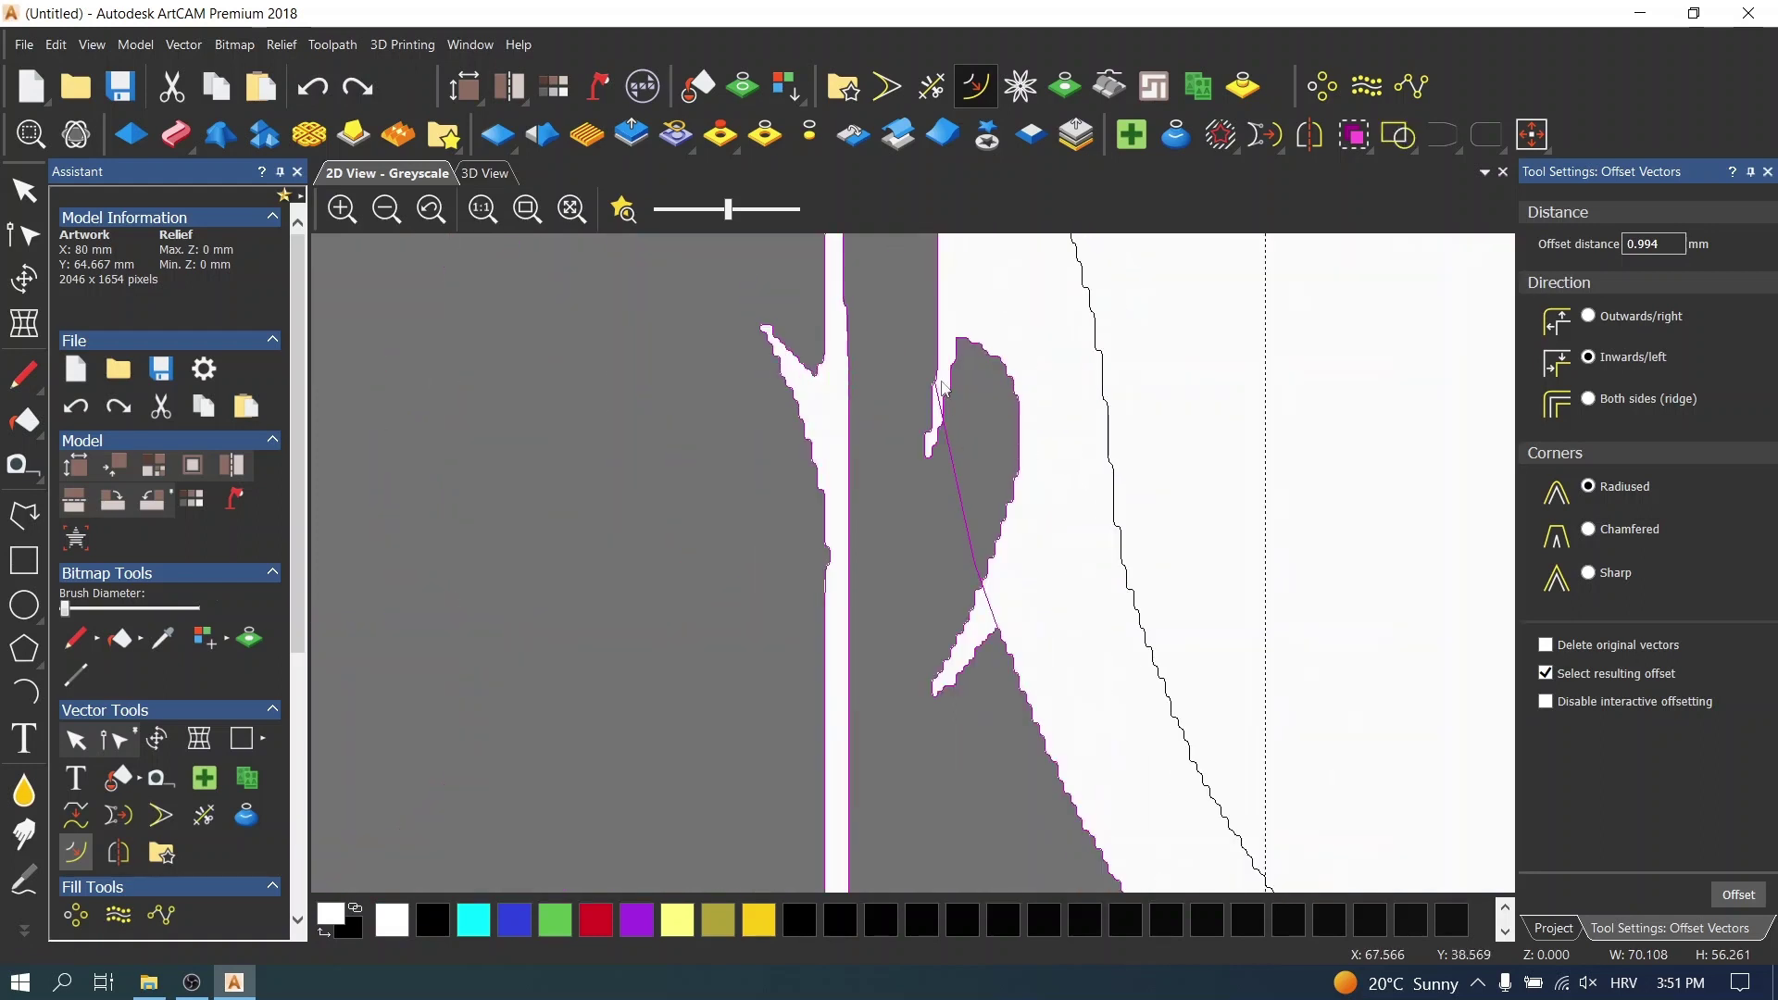
scroll(958, 413, "down", 4)
scroll(832, 658, "up", 3)
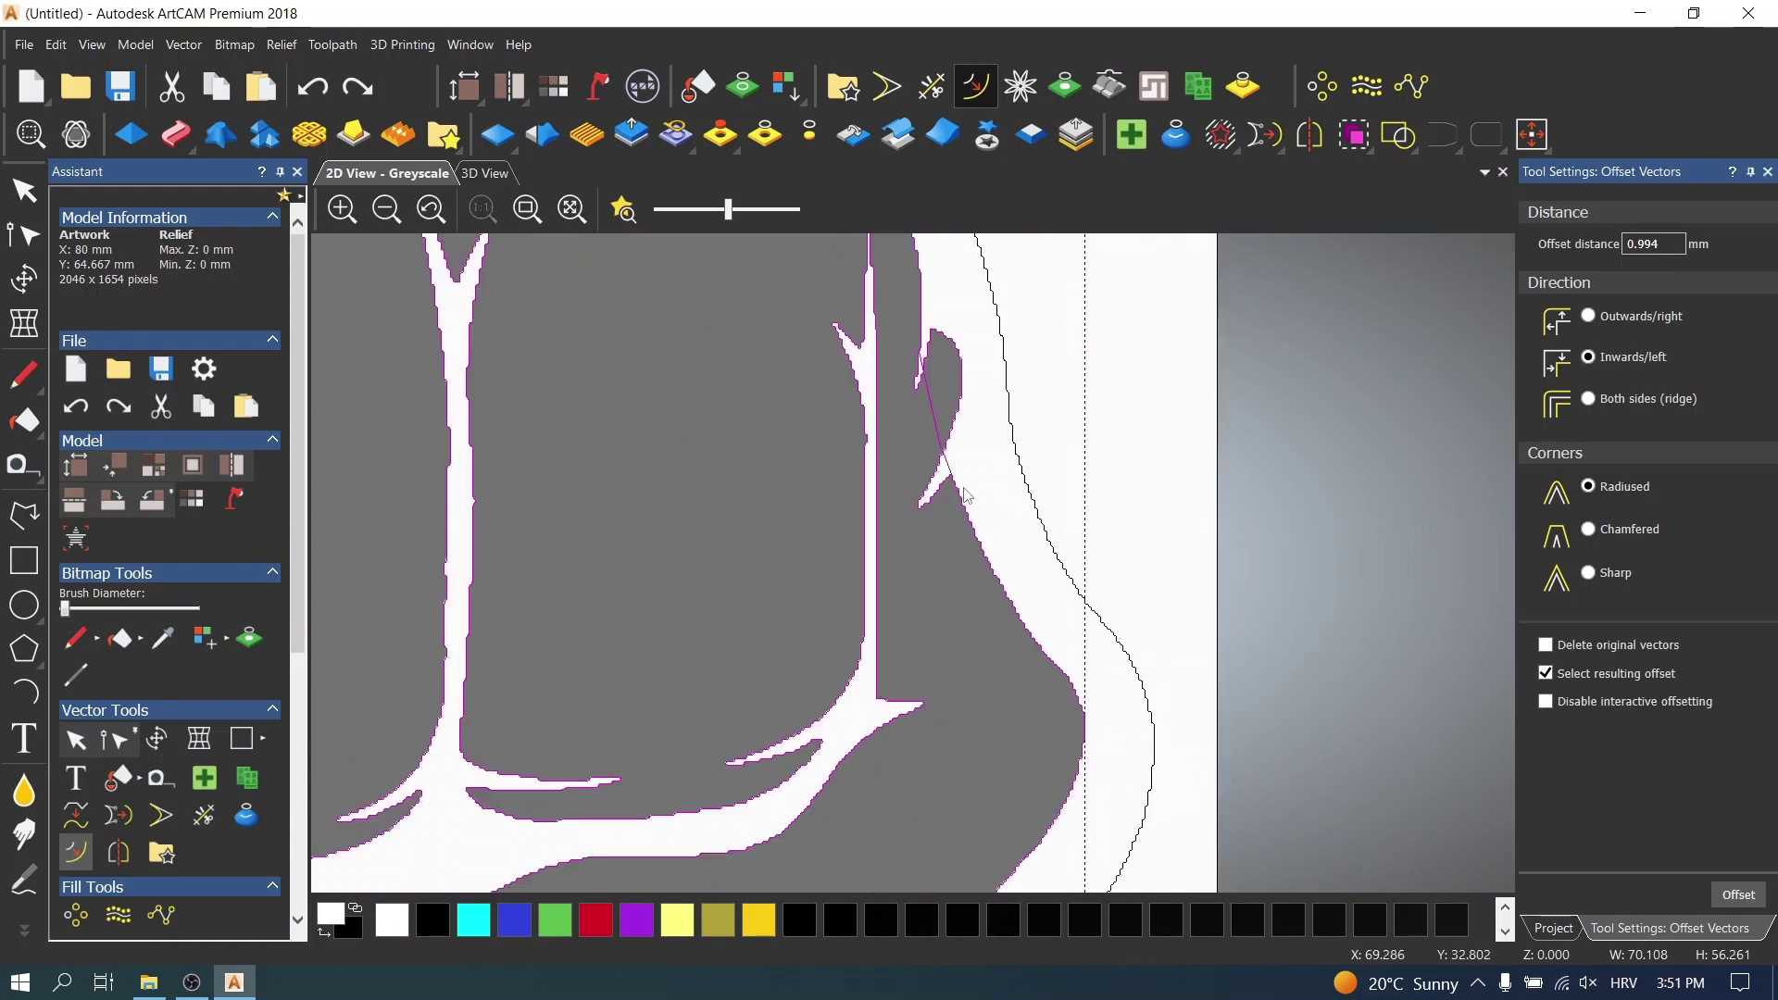
scroll(963, 494, "up", 4)
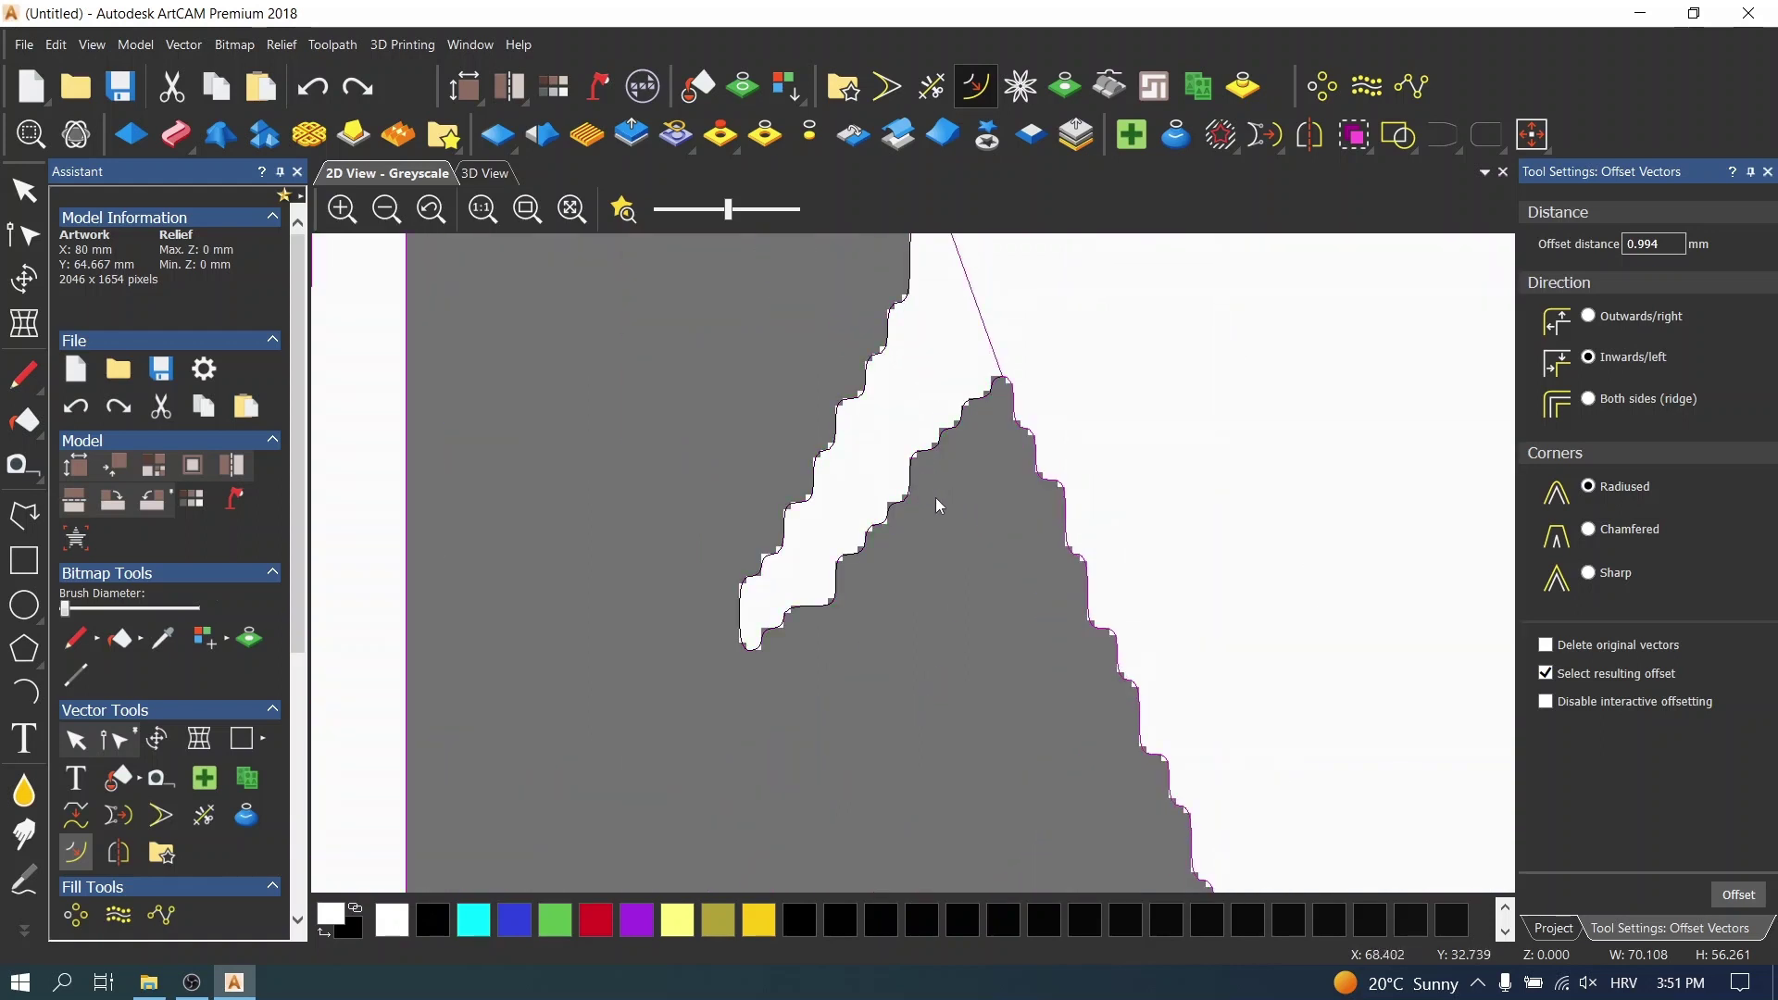
scroll(954, 486, "down", 5)
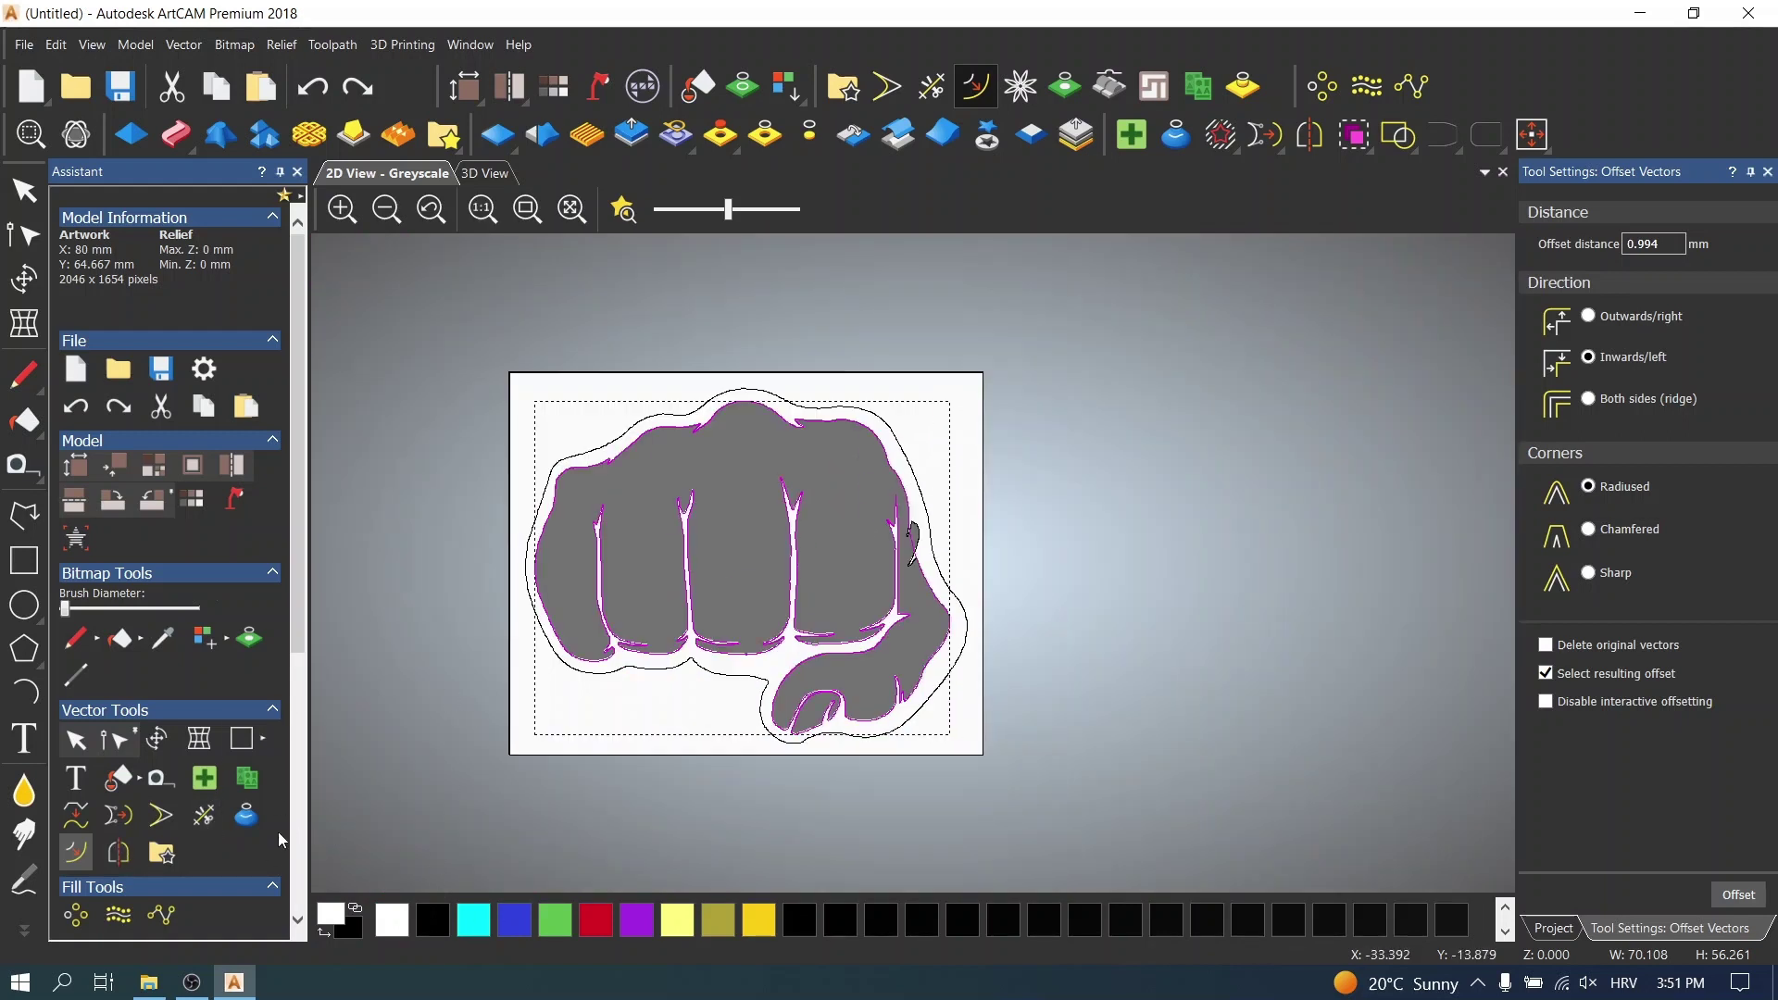
scroll(242, 825, "down", 2)
left_click(162, 887)
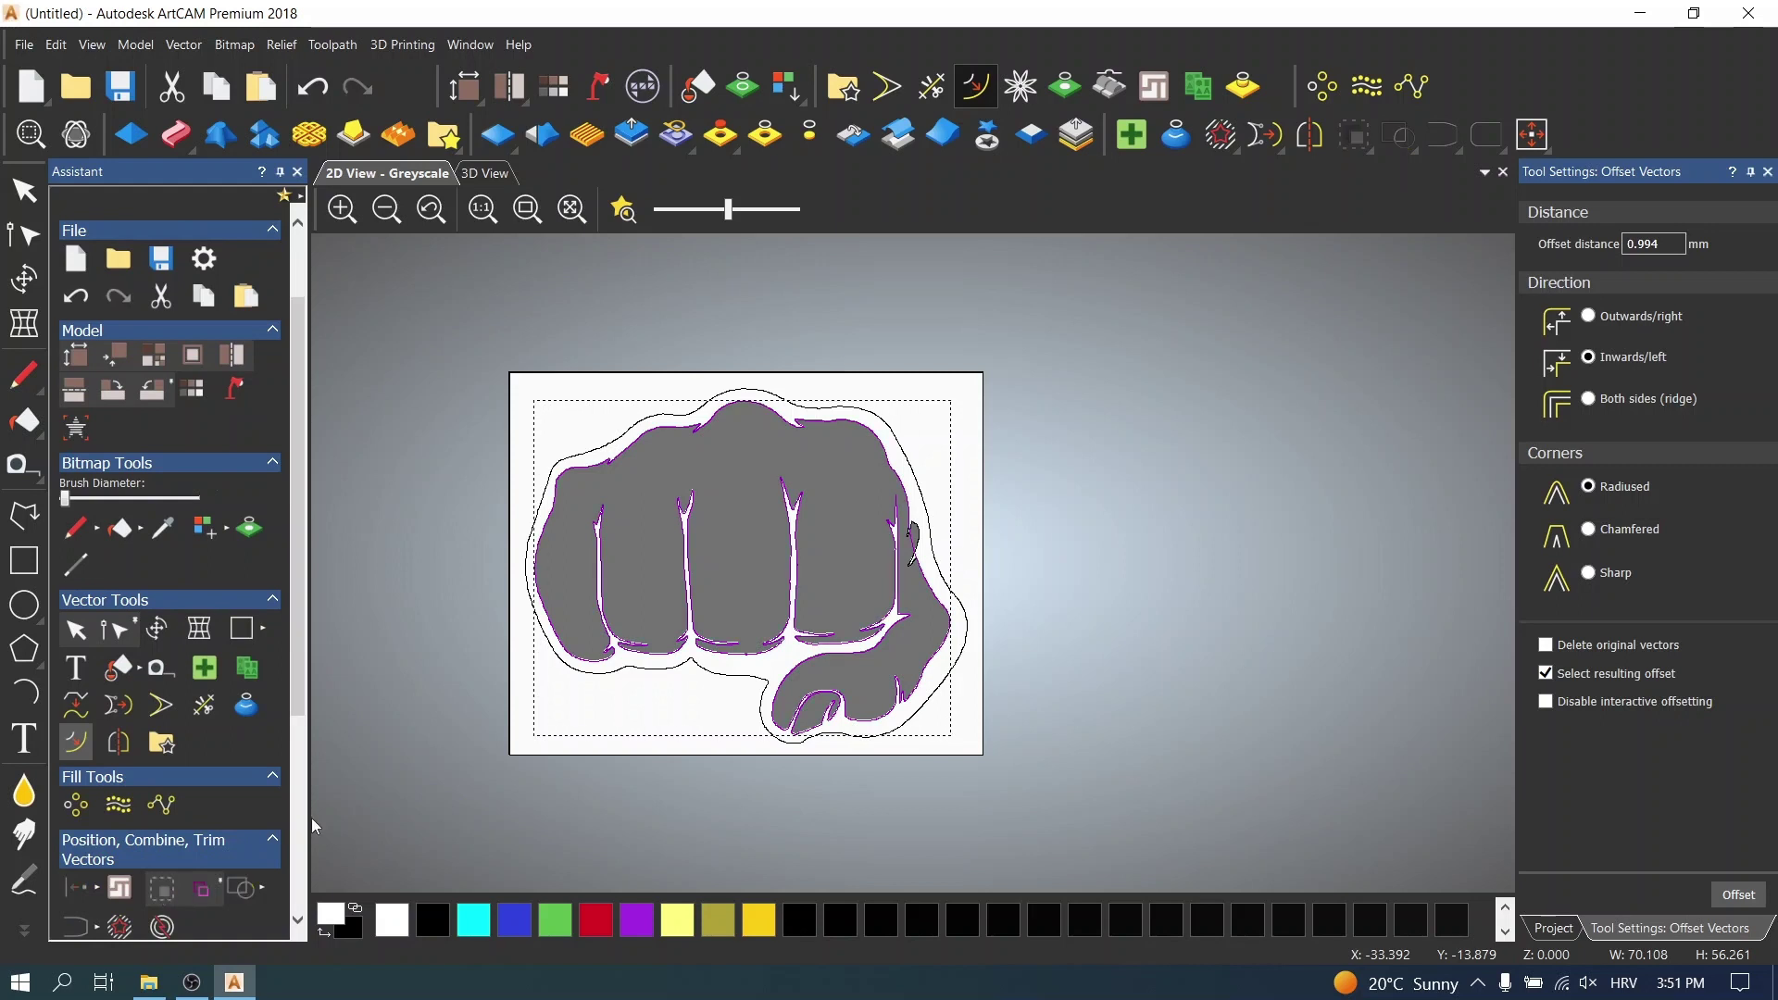
scroll(881, 586, "up", 5)
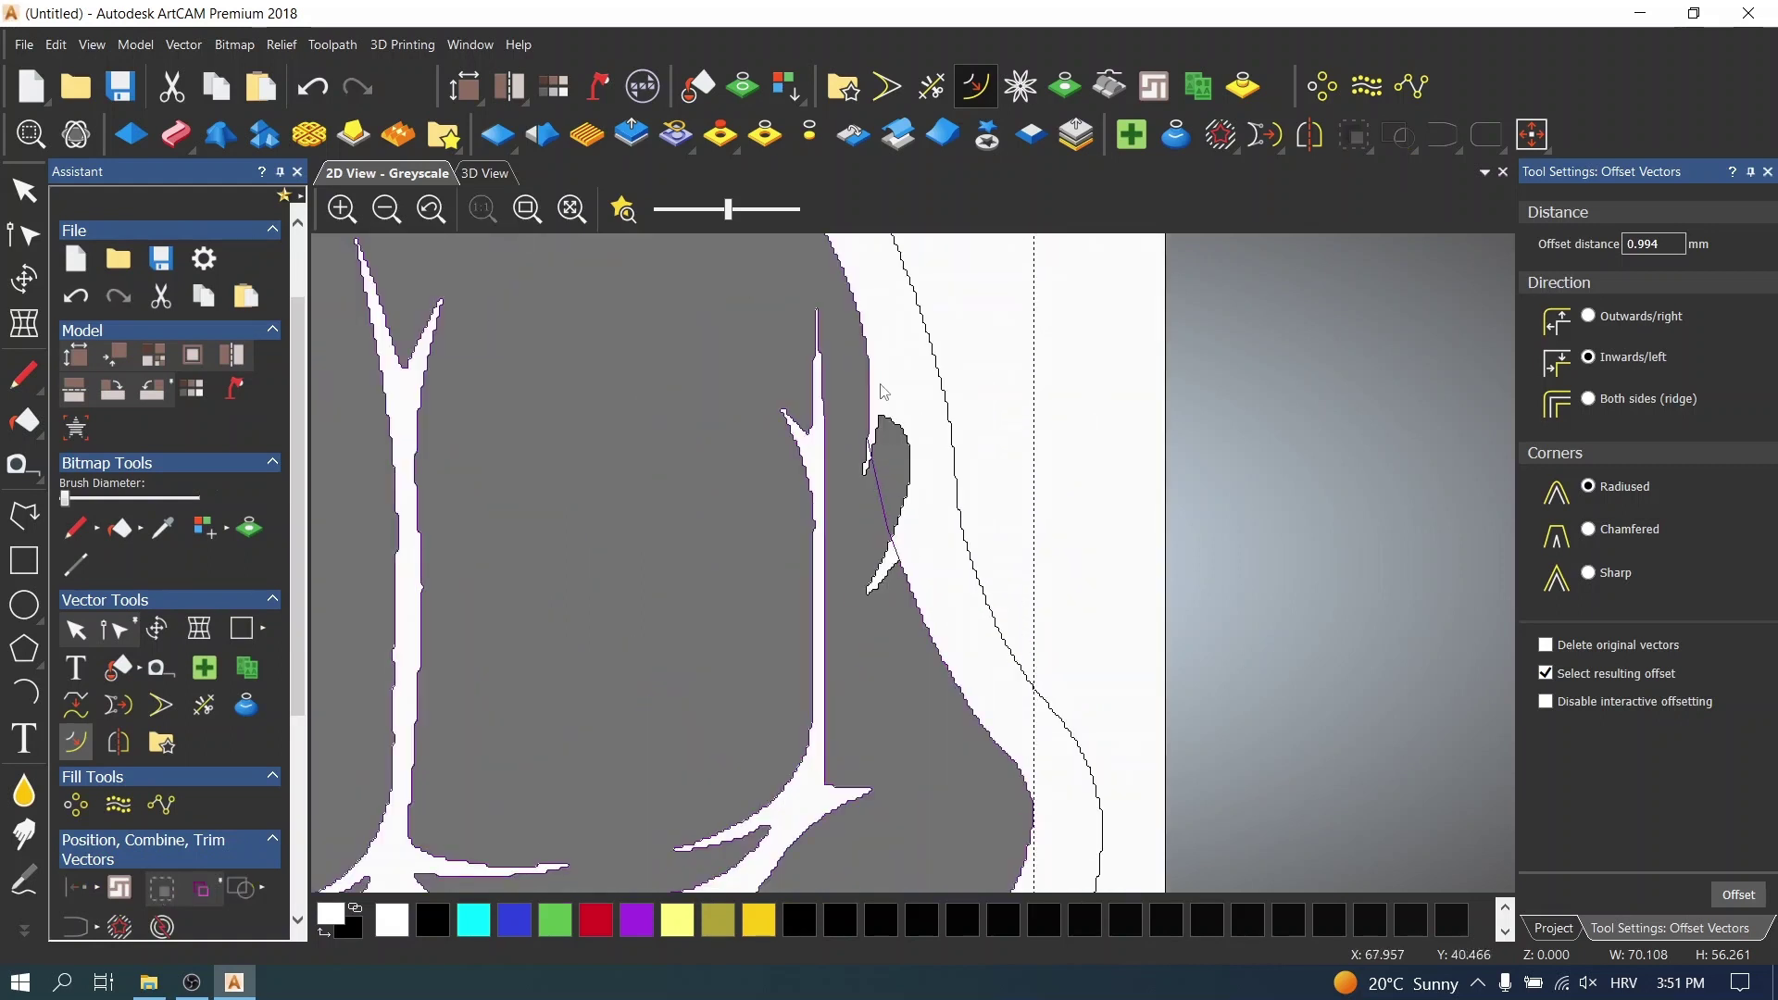
- Offset the finger outlines inward twice at 1.481 mm, grouping the new outlines
left_click_drag(870, 358, 786, 352)
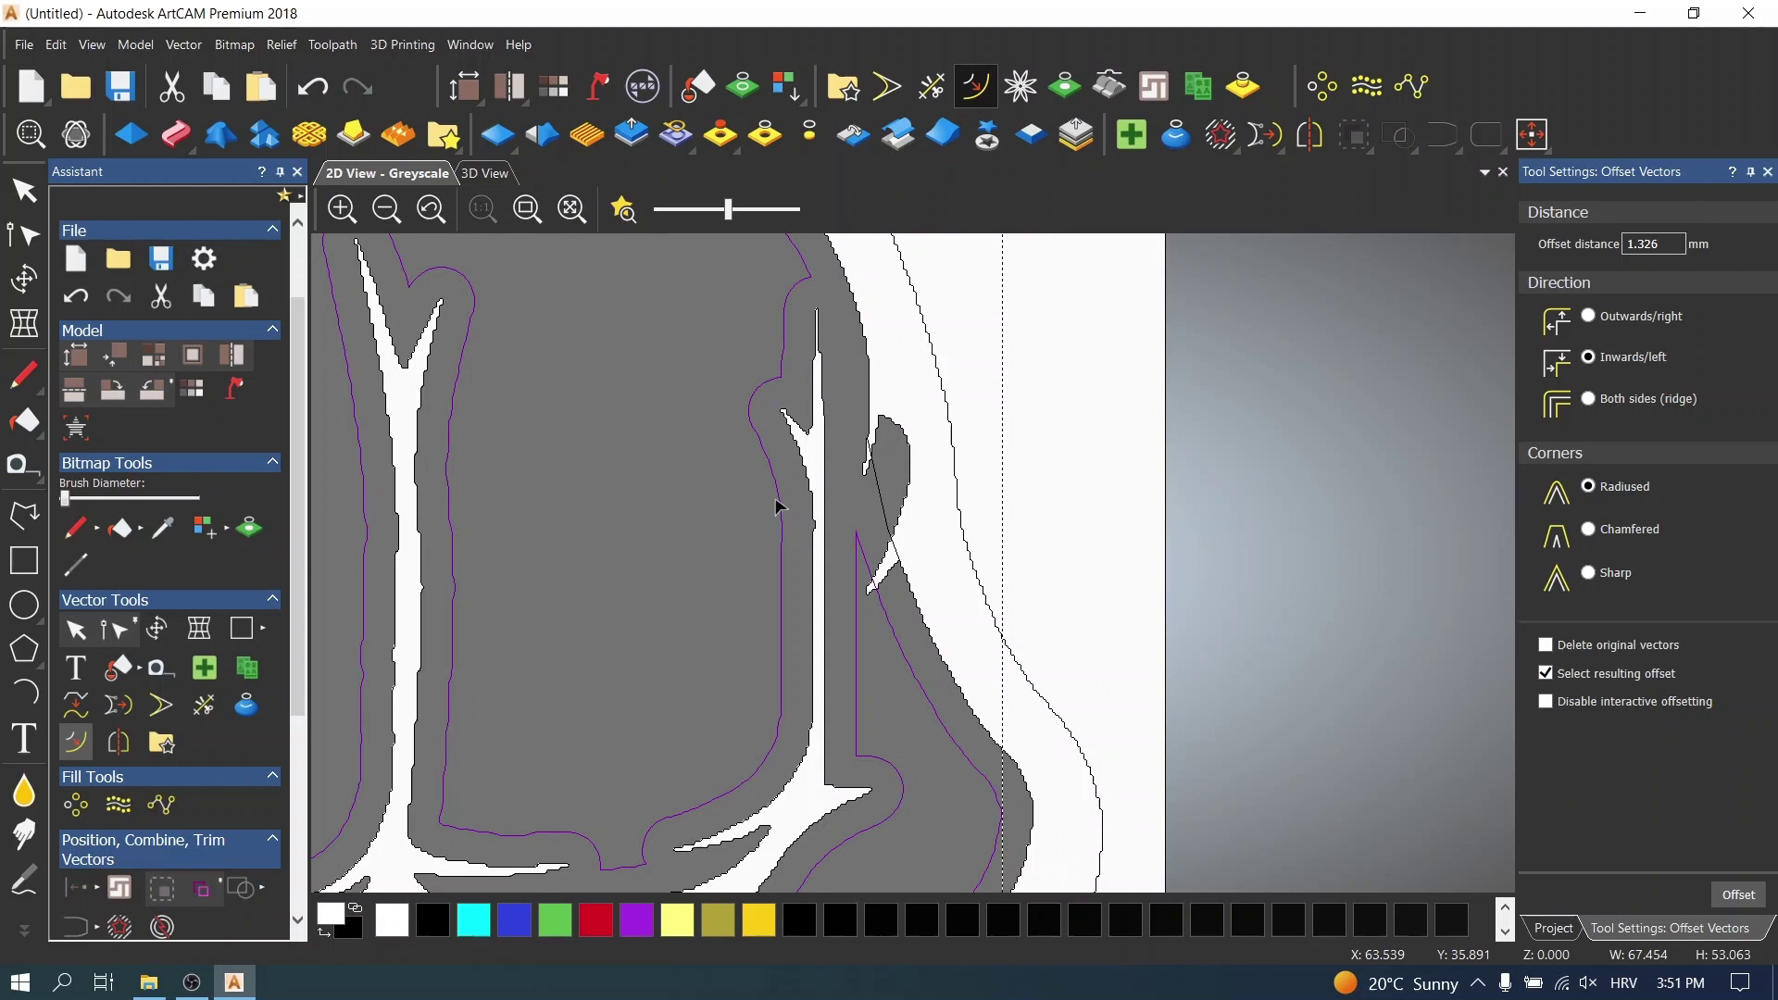
left_click_drag(778, 504, 715, 479)
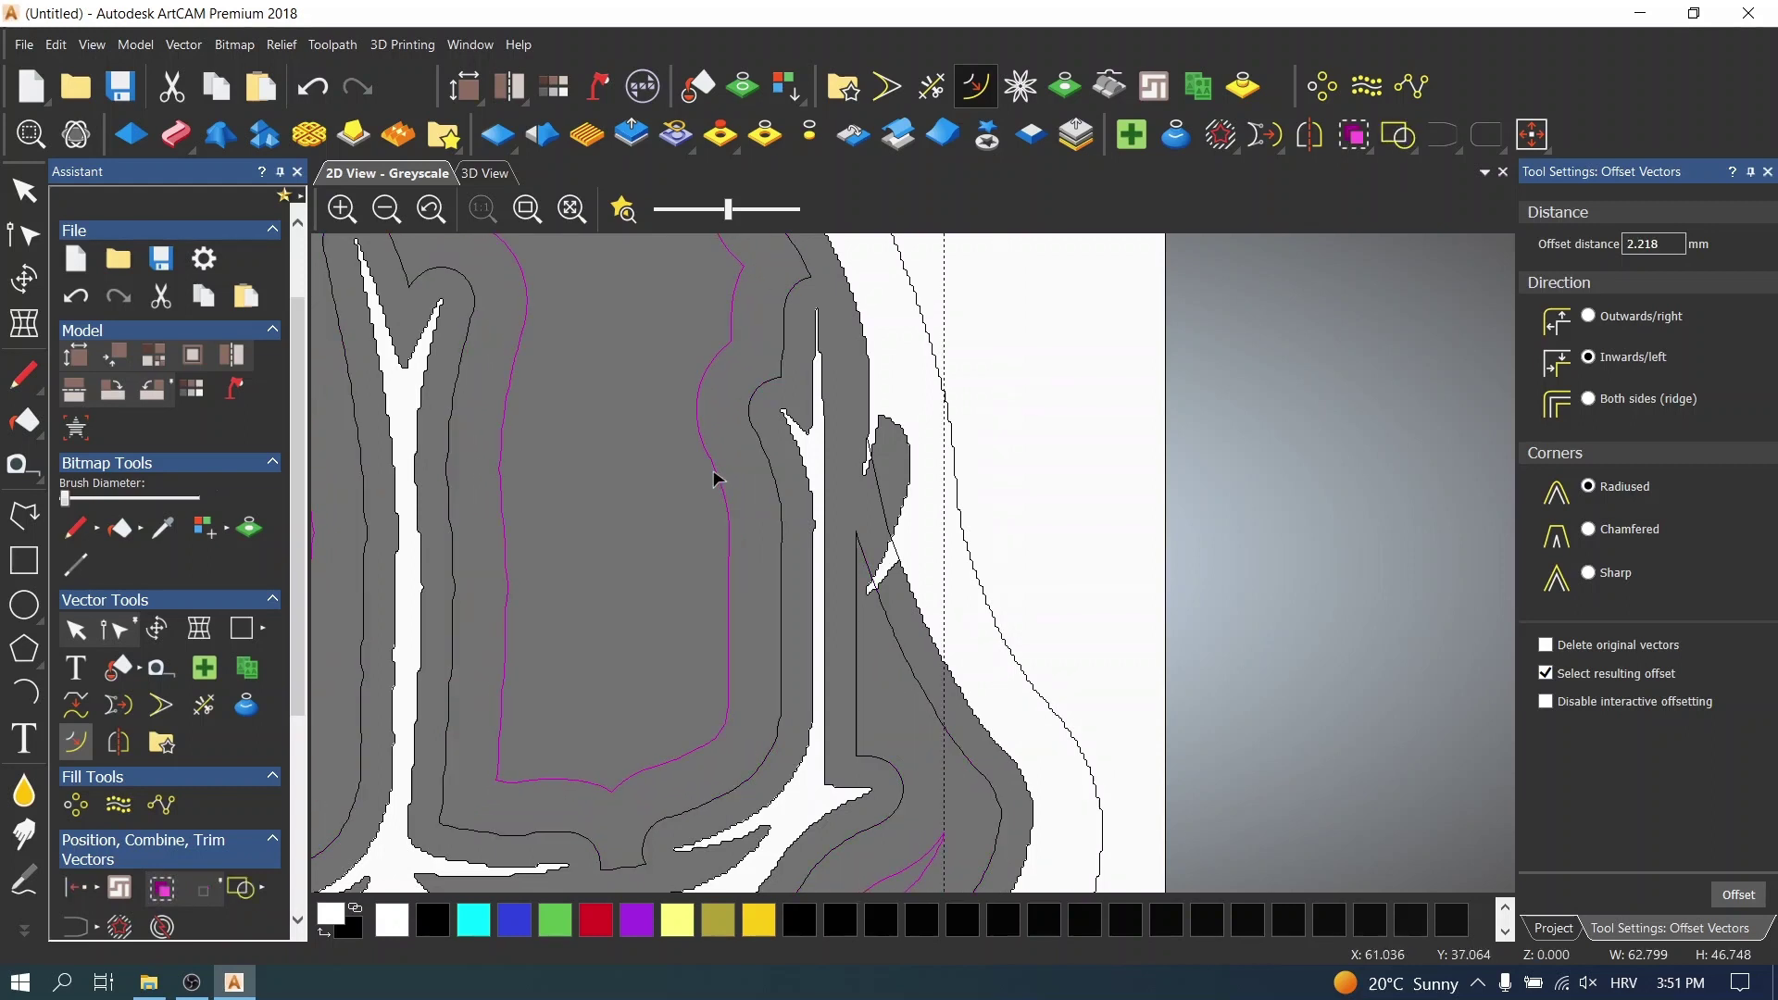
left_click(162, 888)
left_click_drag(729, 585, 675, 558)
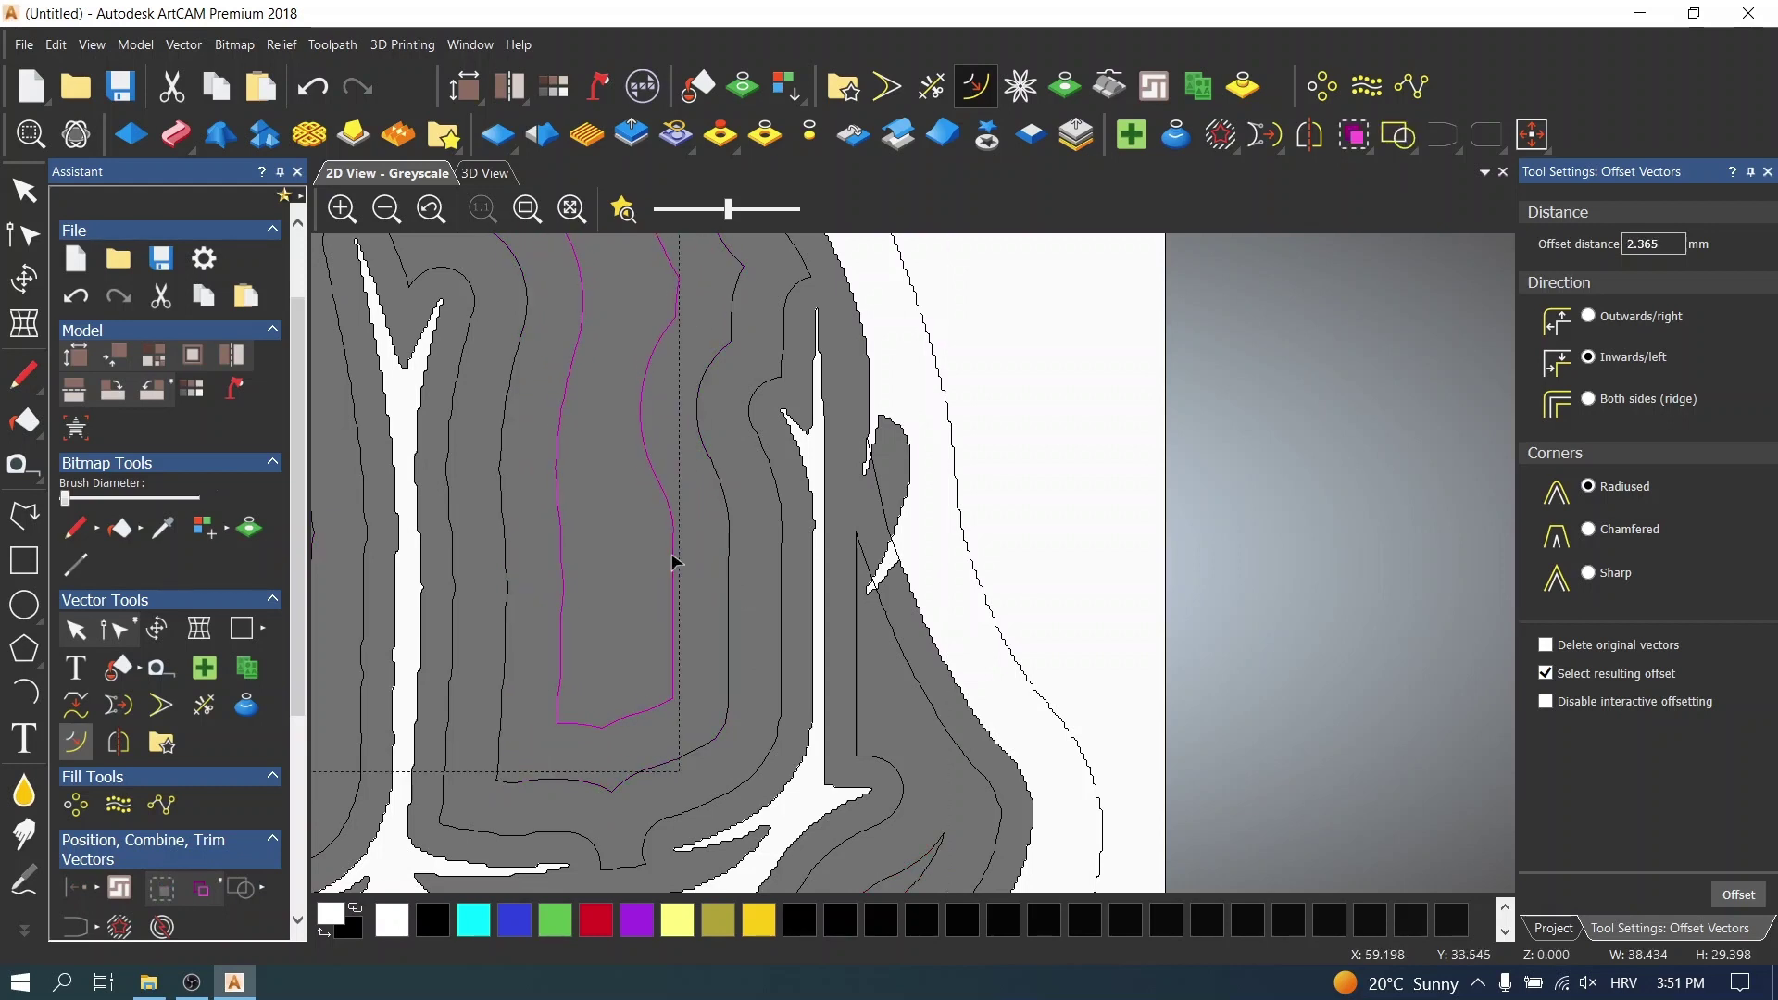
left_click(163, 887)
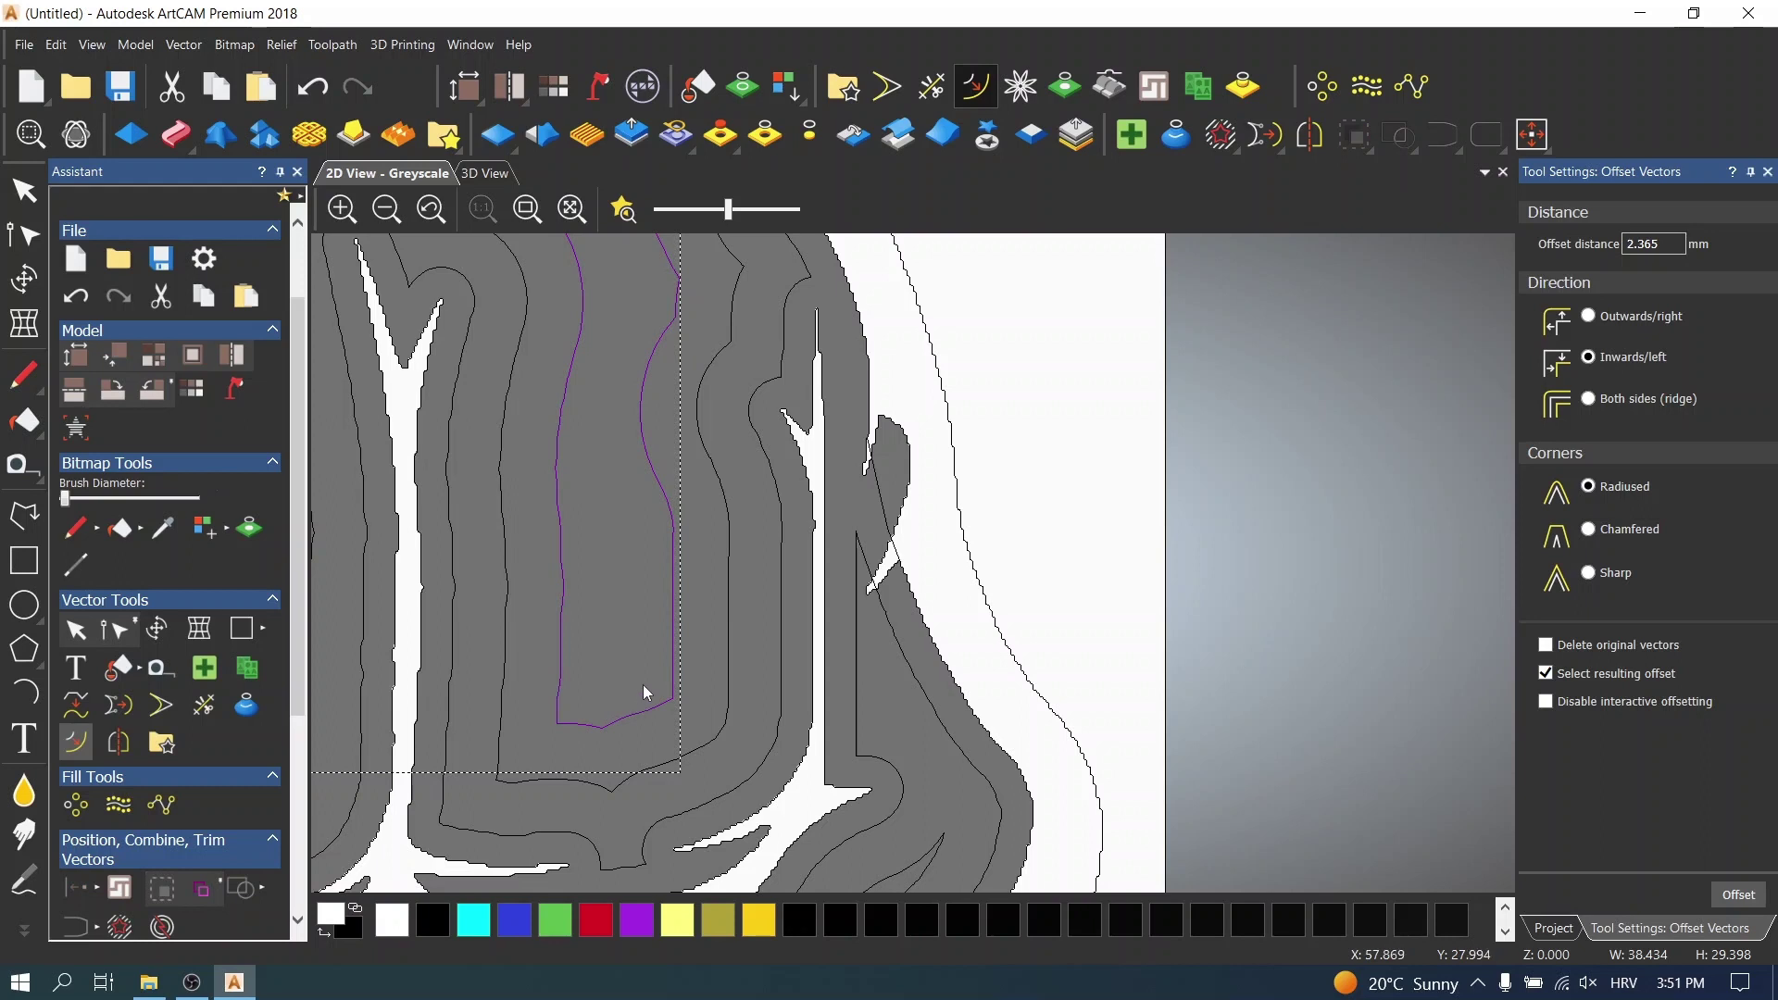
- Add the smallest offset in the finger centres, group it, and close the offset tool
left_click_drag(672, 669, 626, 635)
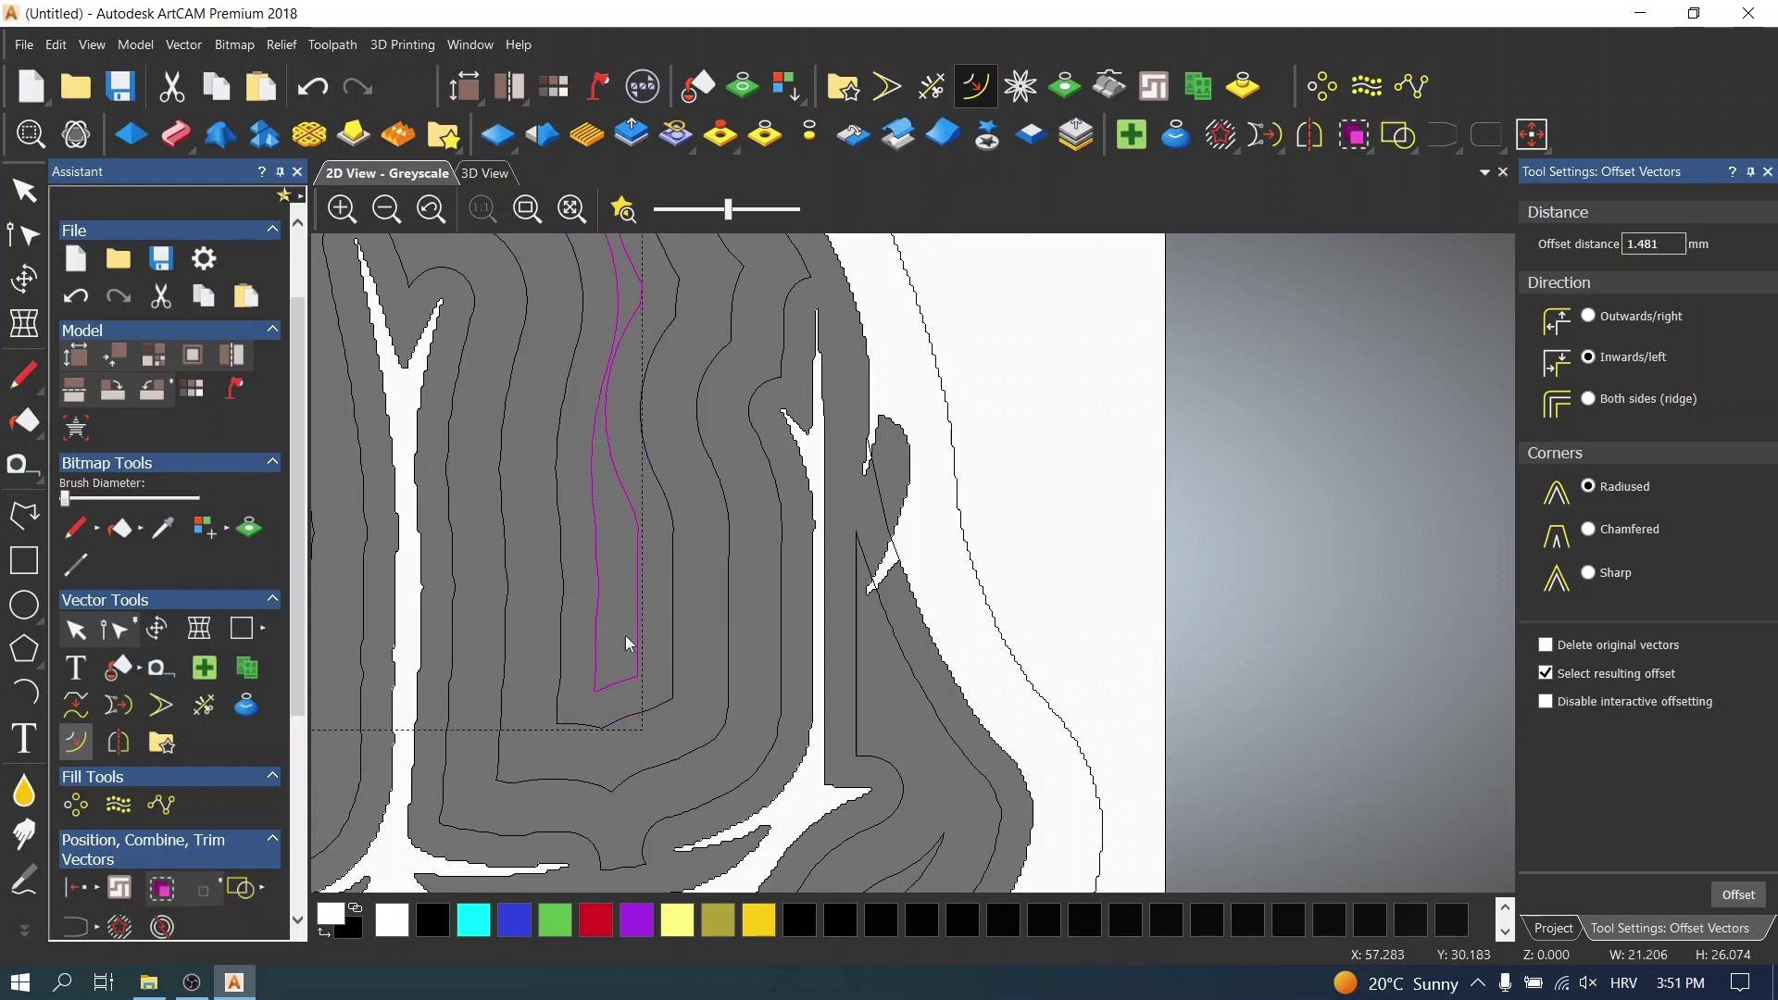
scroll(552, 614, "down", 6)
scroll(780, 535, "up", 5)
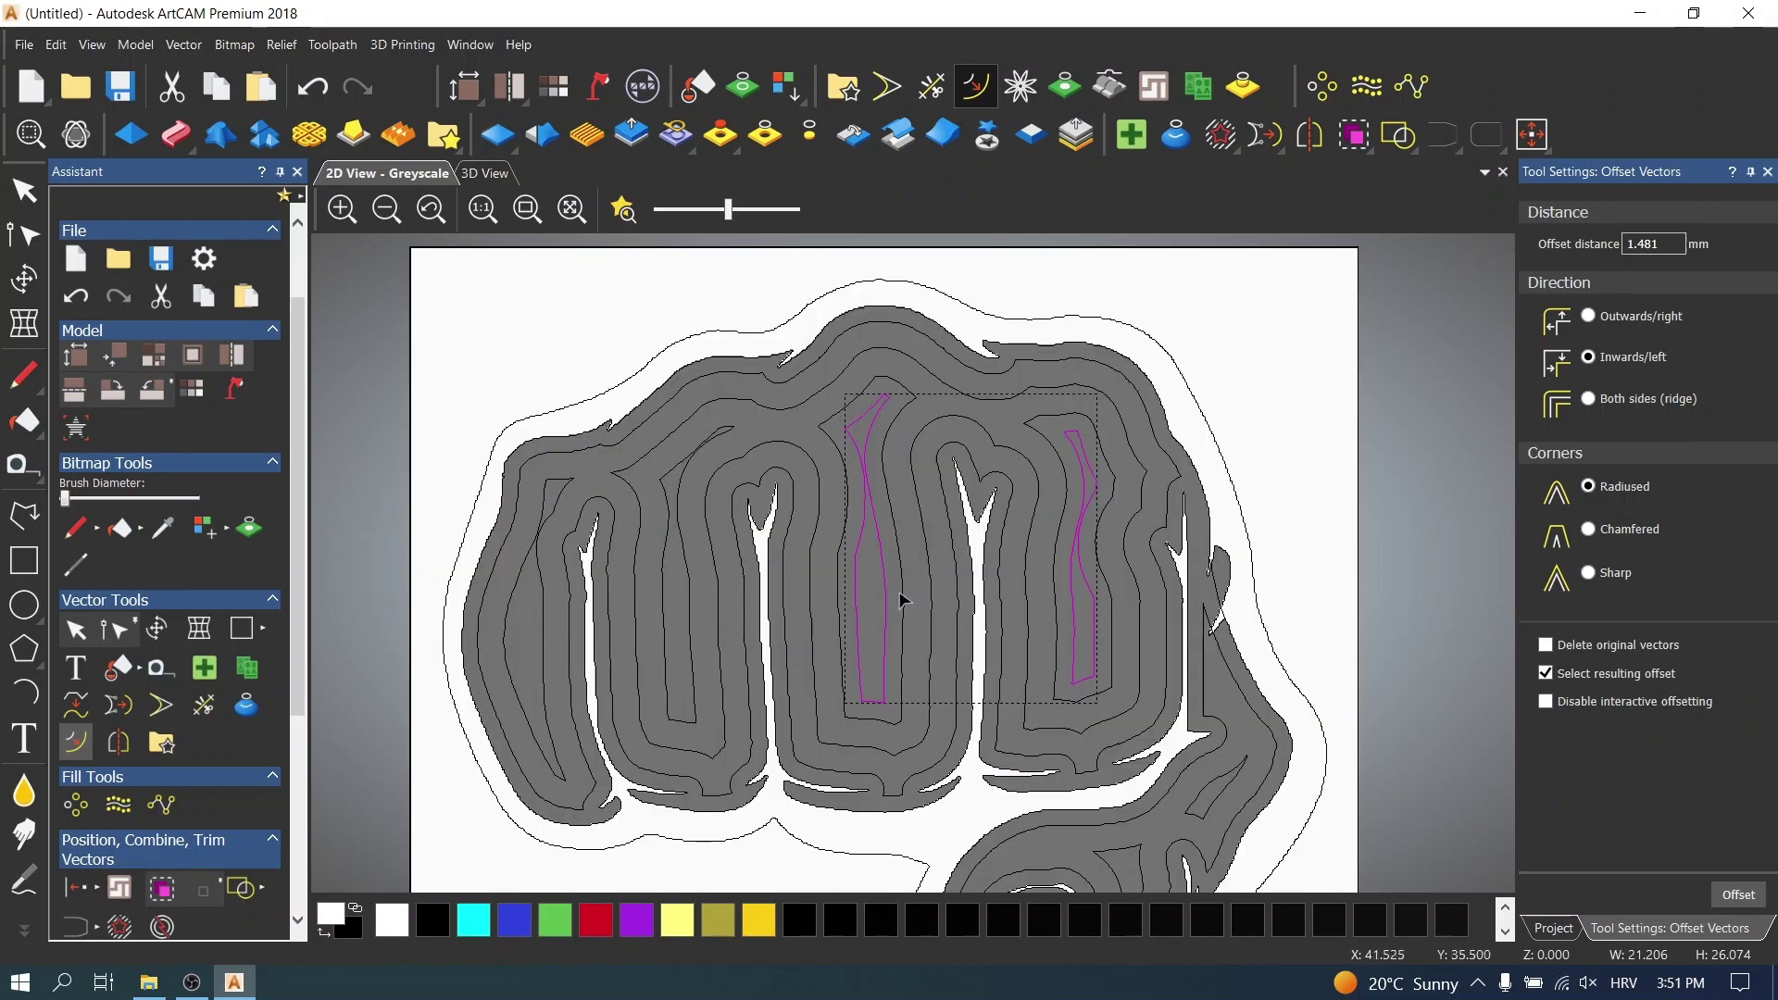
left_click(164, 889)
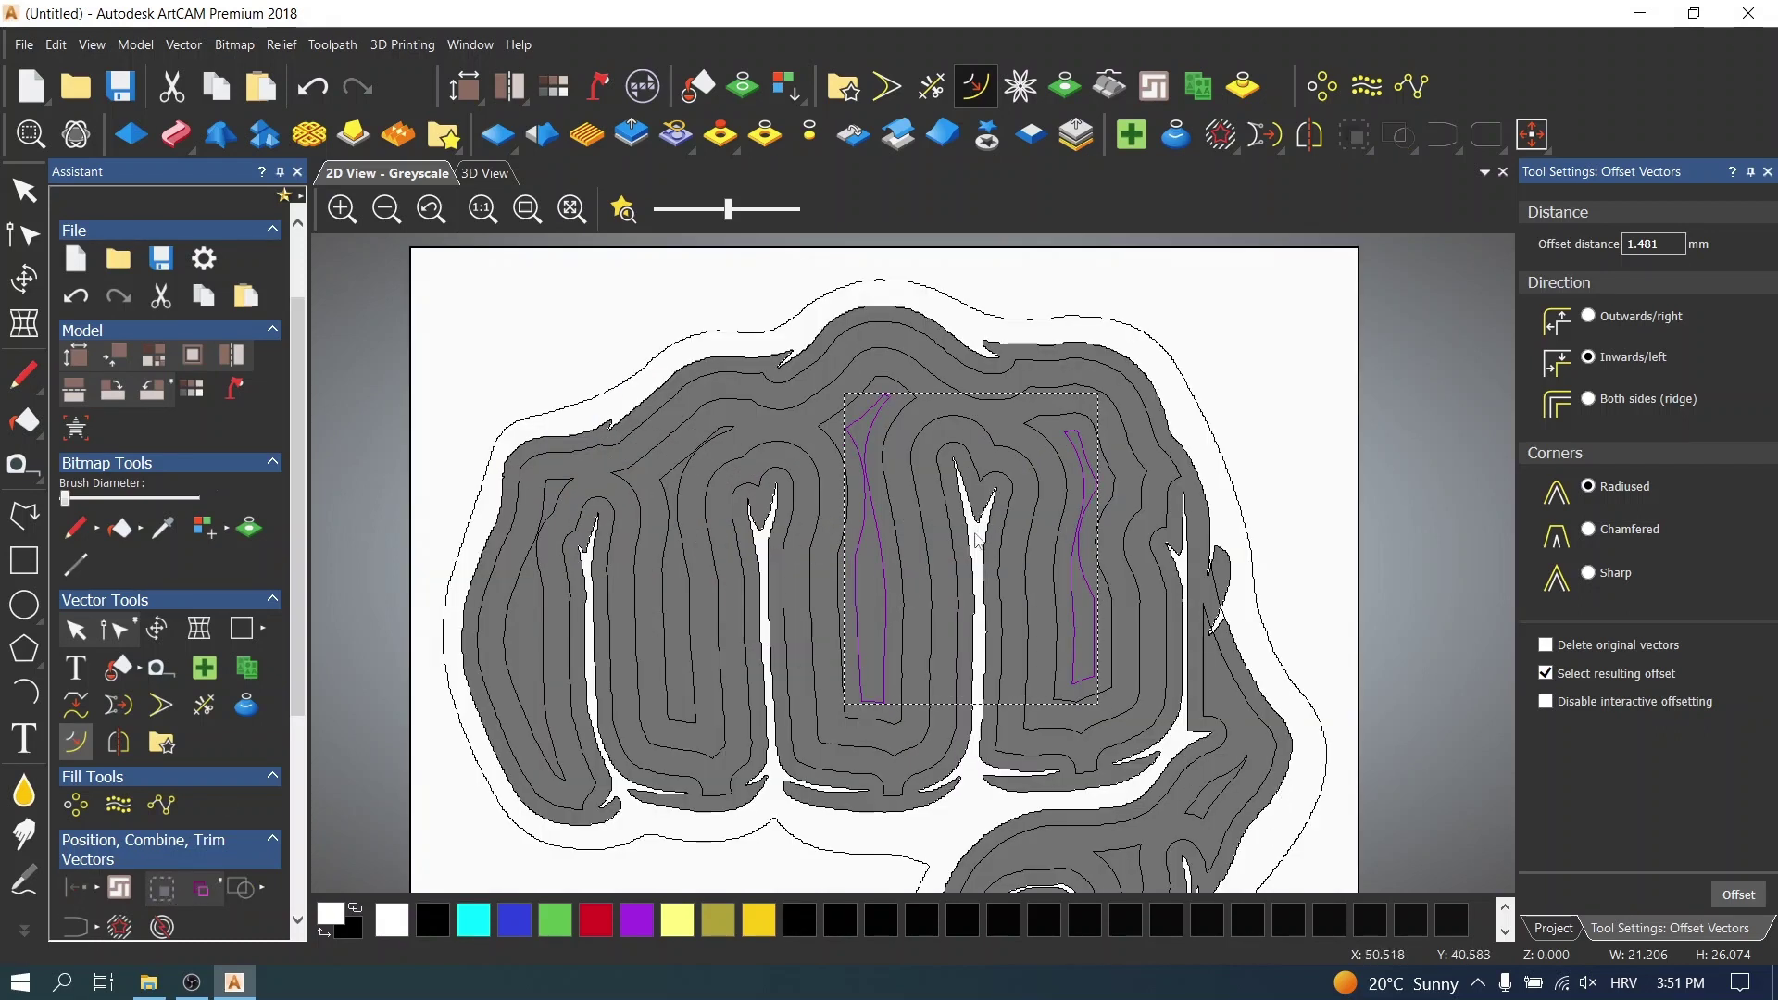
key("Escape")
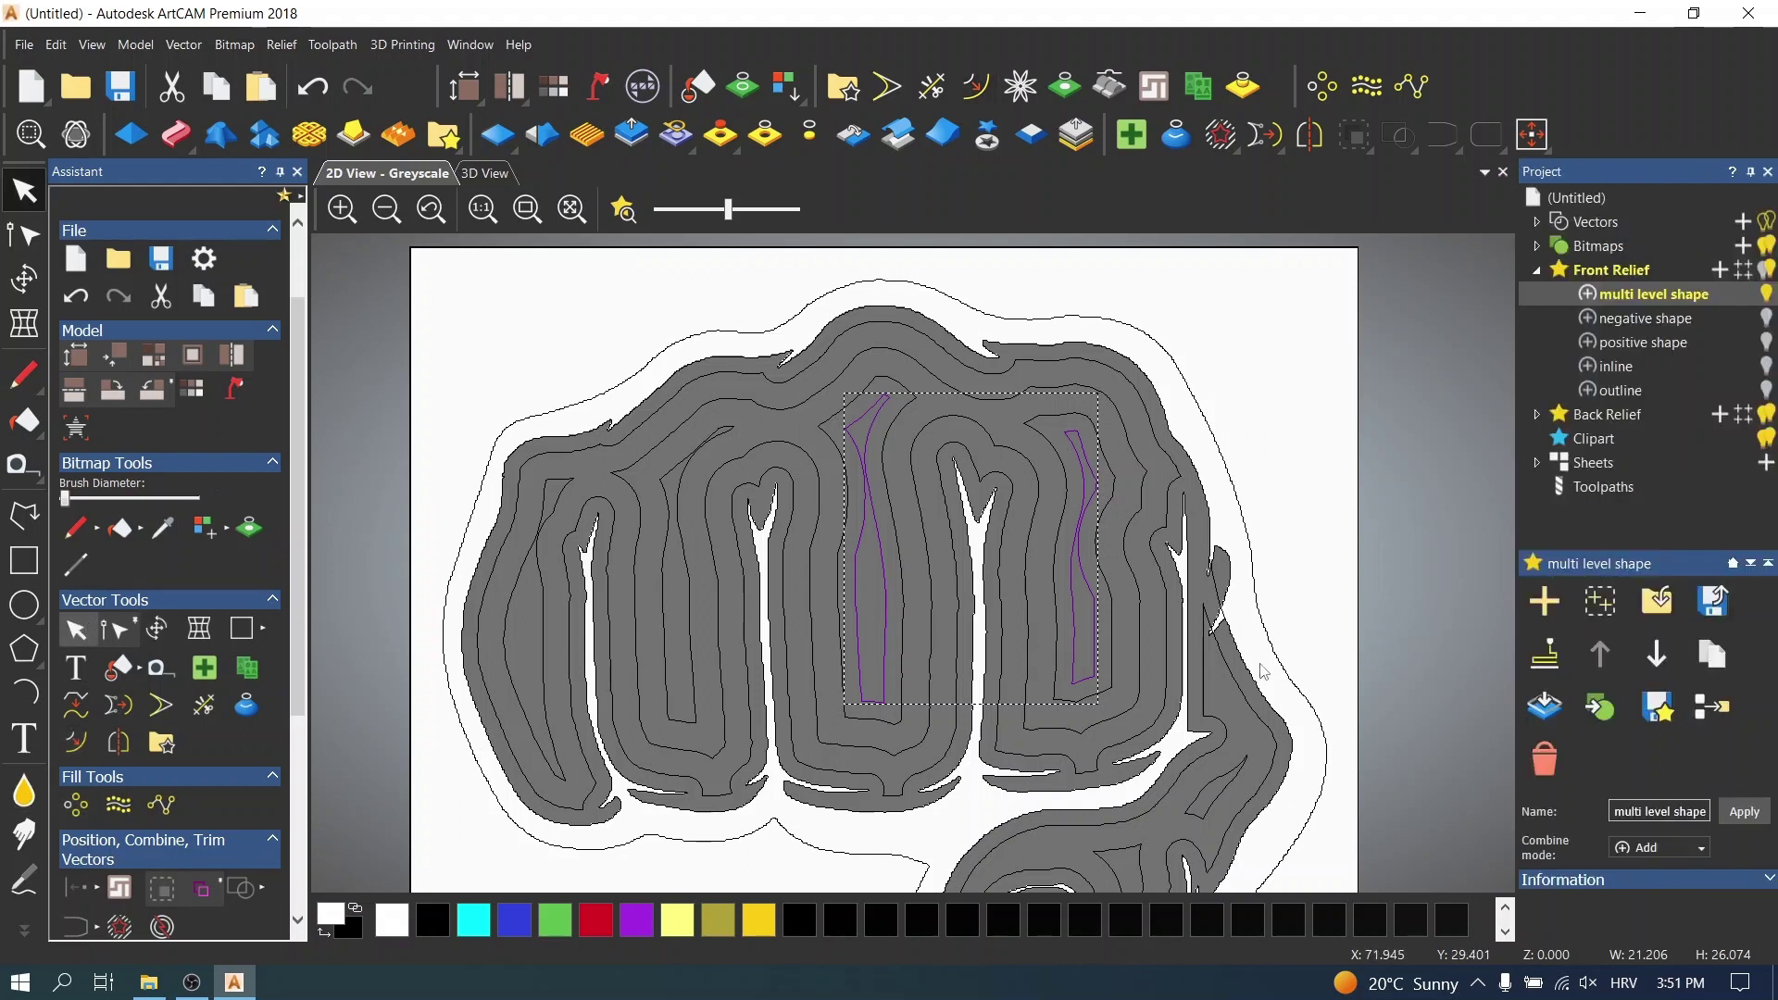
- Hide relief shading and raise the outer fist outline as an added 0.5 mm layer
left_click(626, 212)
left_click(1224, 635)
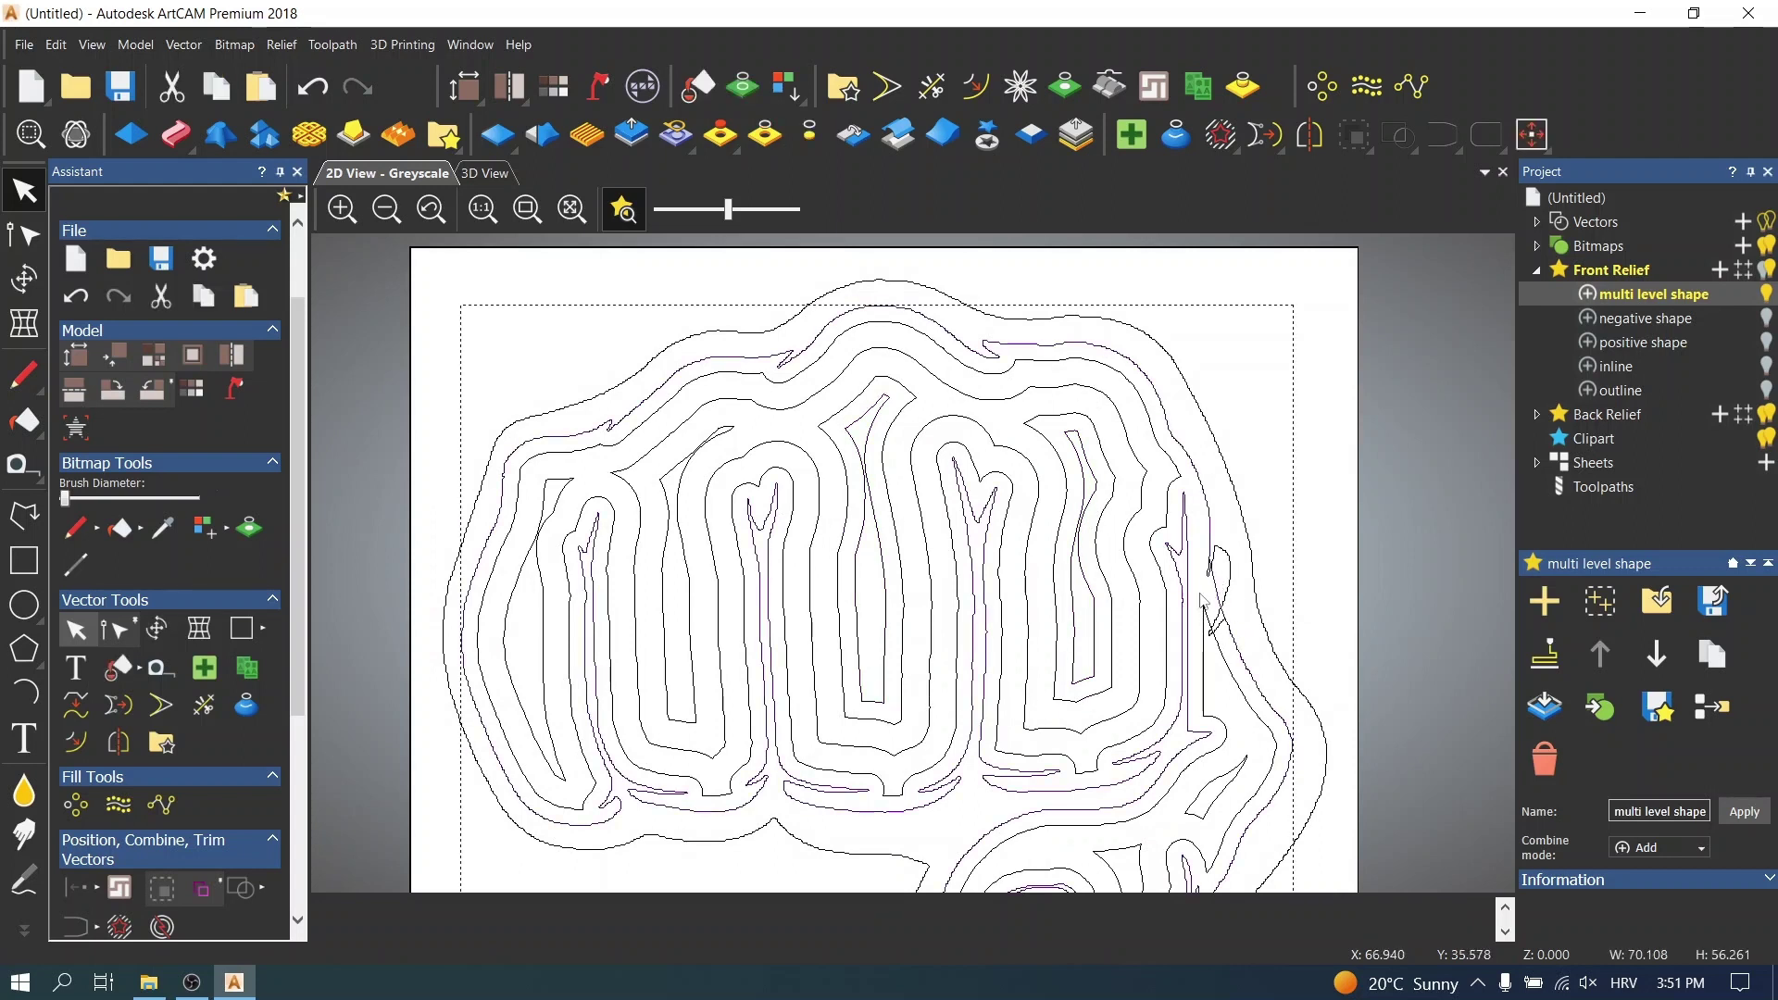
left_click(131, 134)
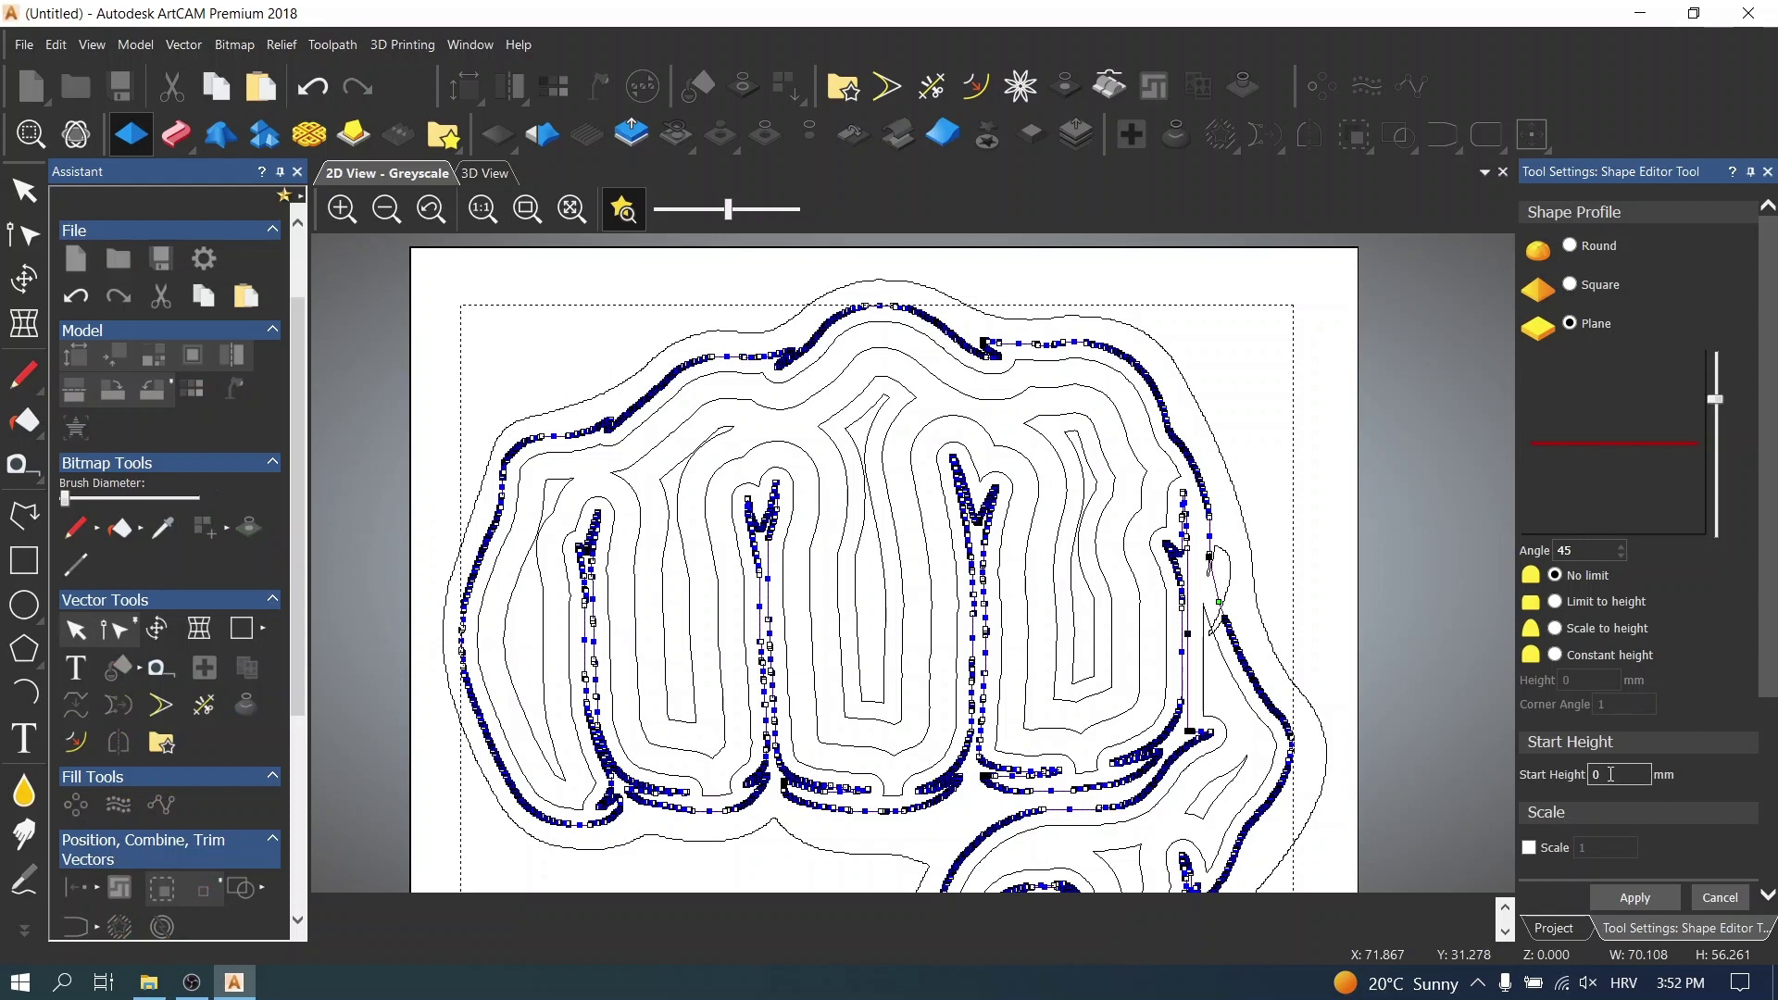
type("5")
key("Return")
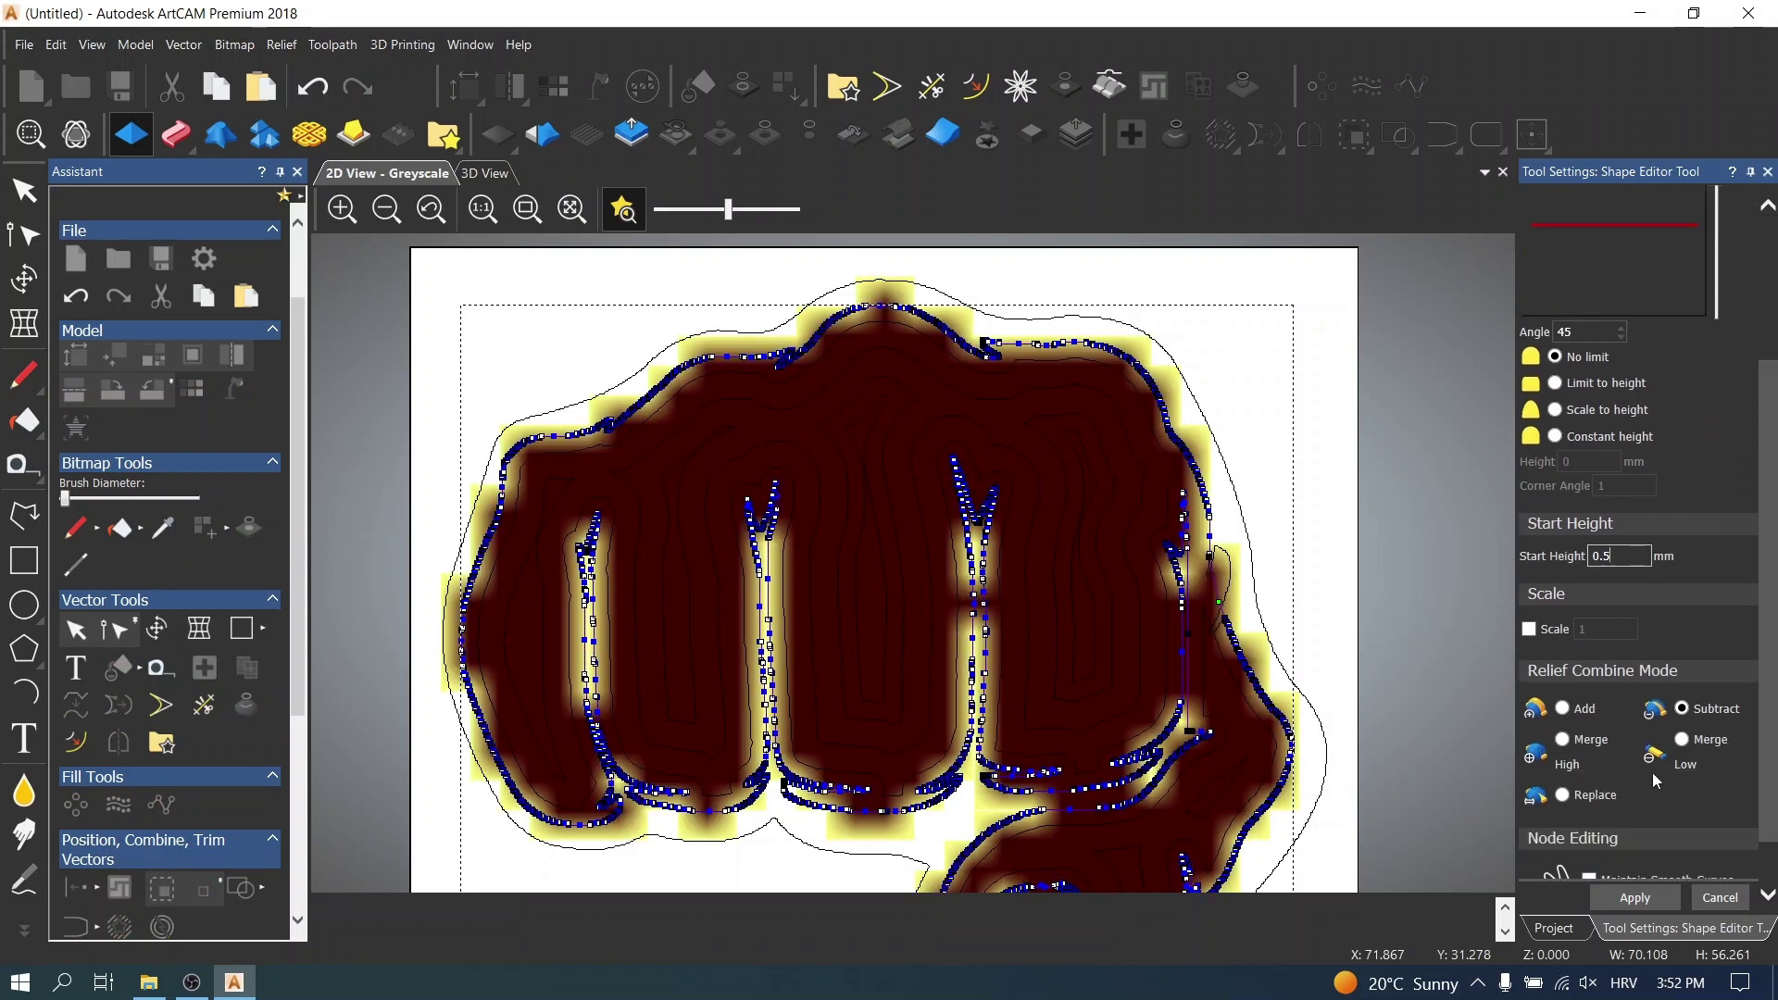
left_click(1563, 709)
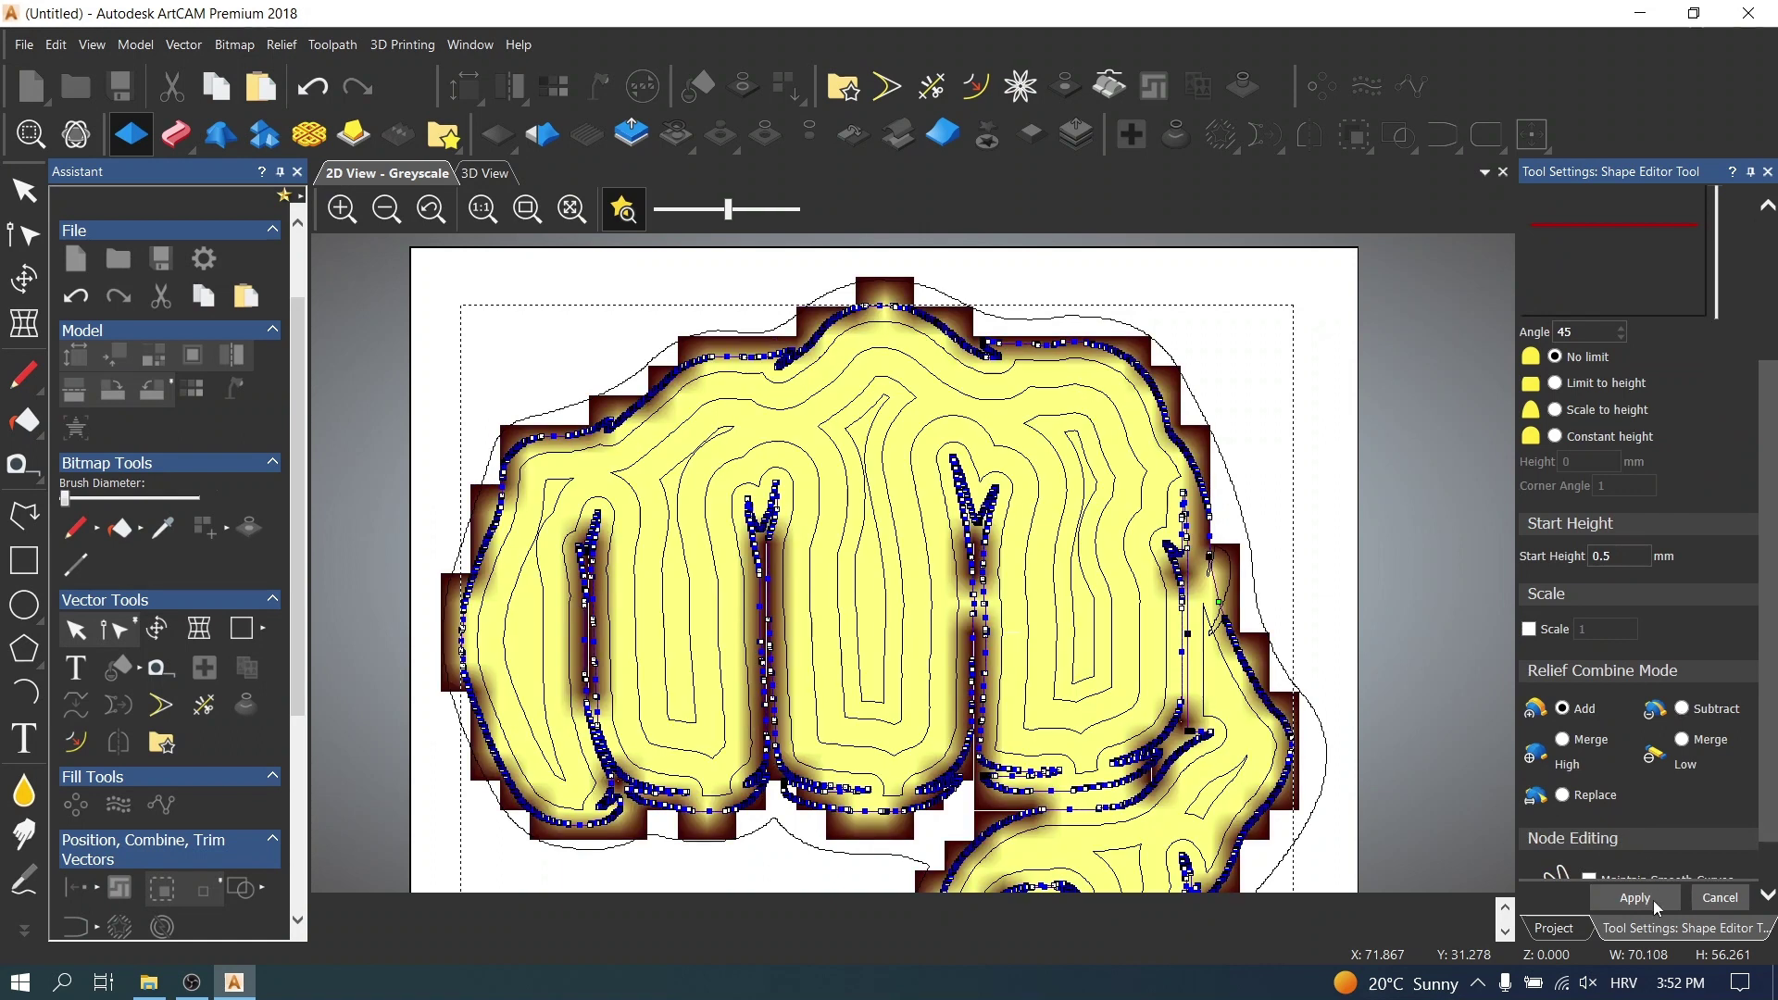
left_click(1636, 897)
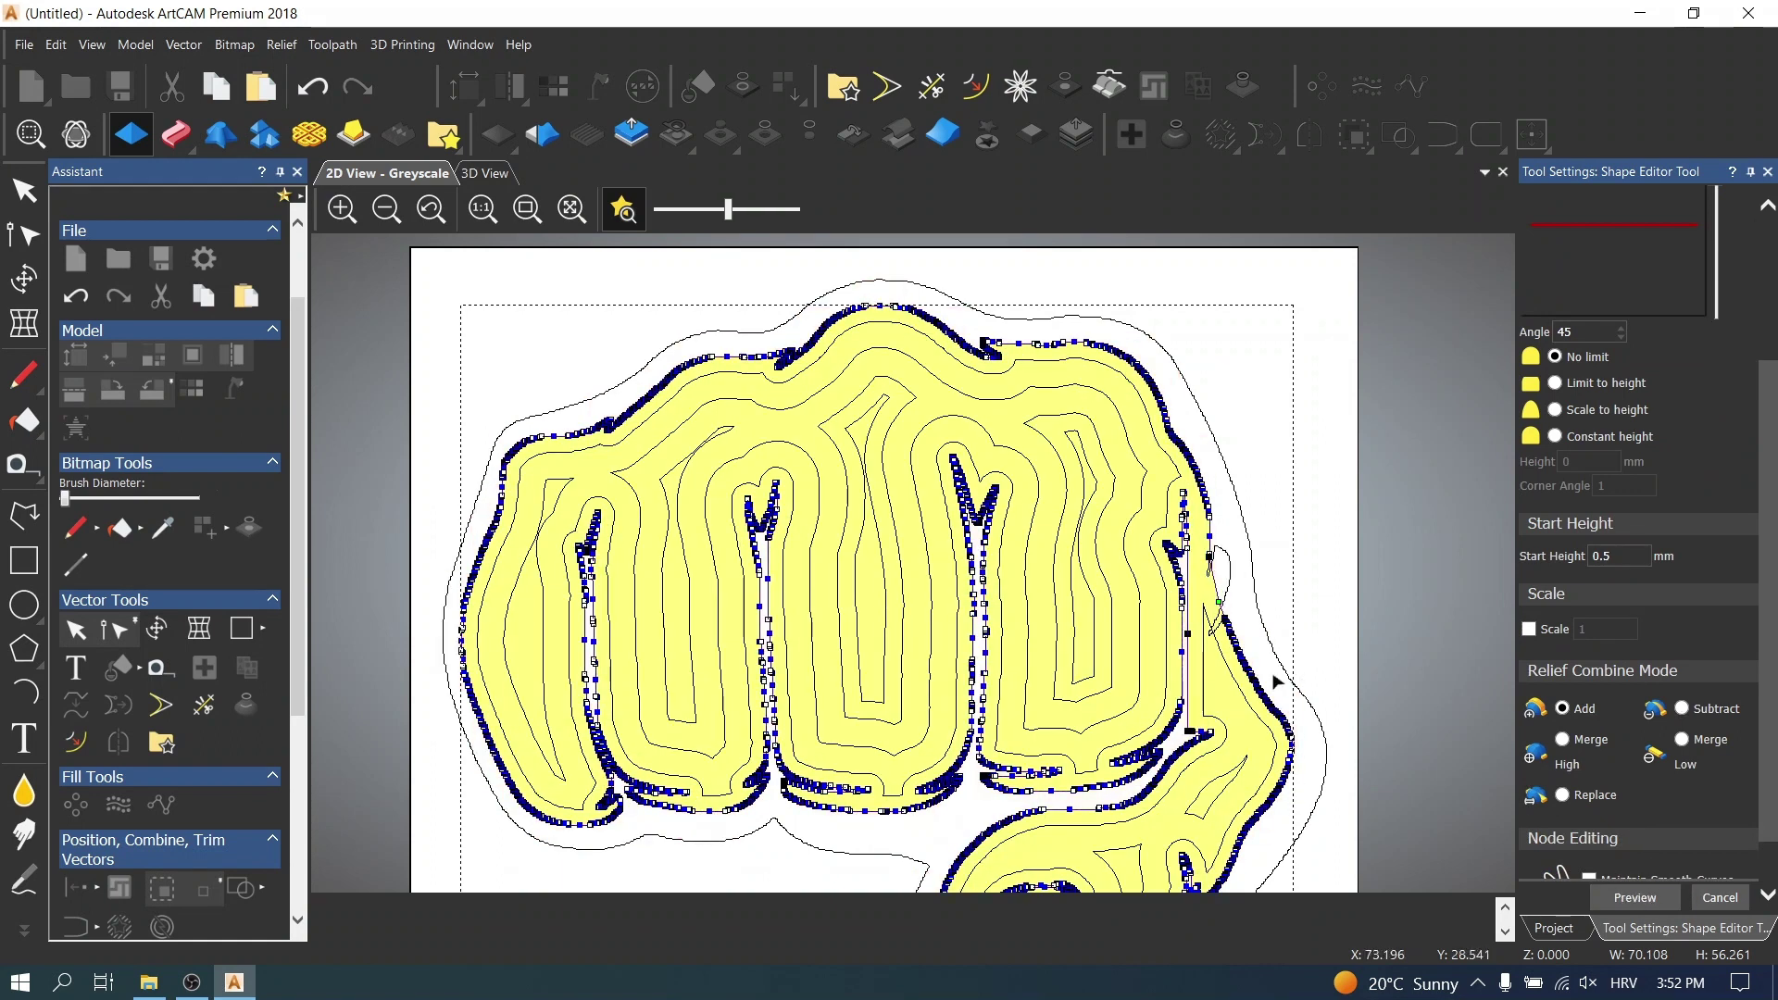
- Add 0.5 mm start-height layers for the next inner outlines
left_click(1234, 680)
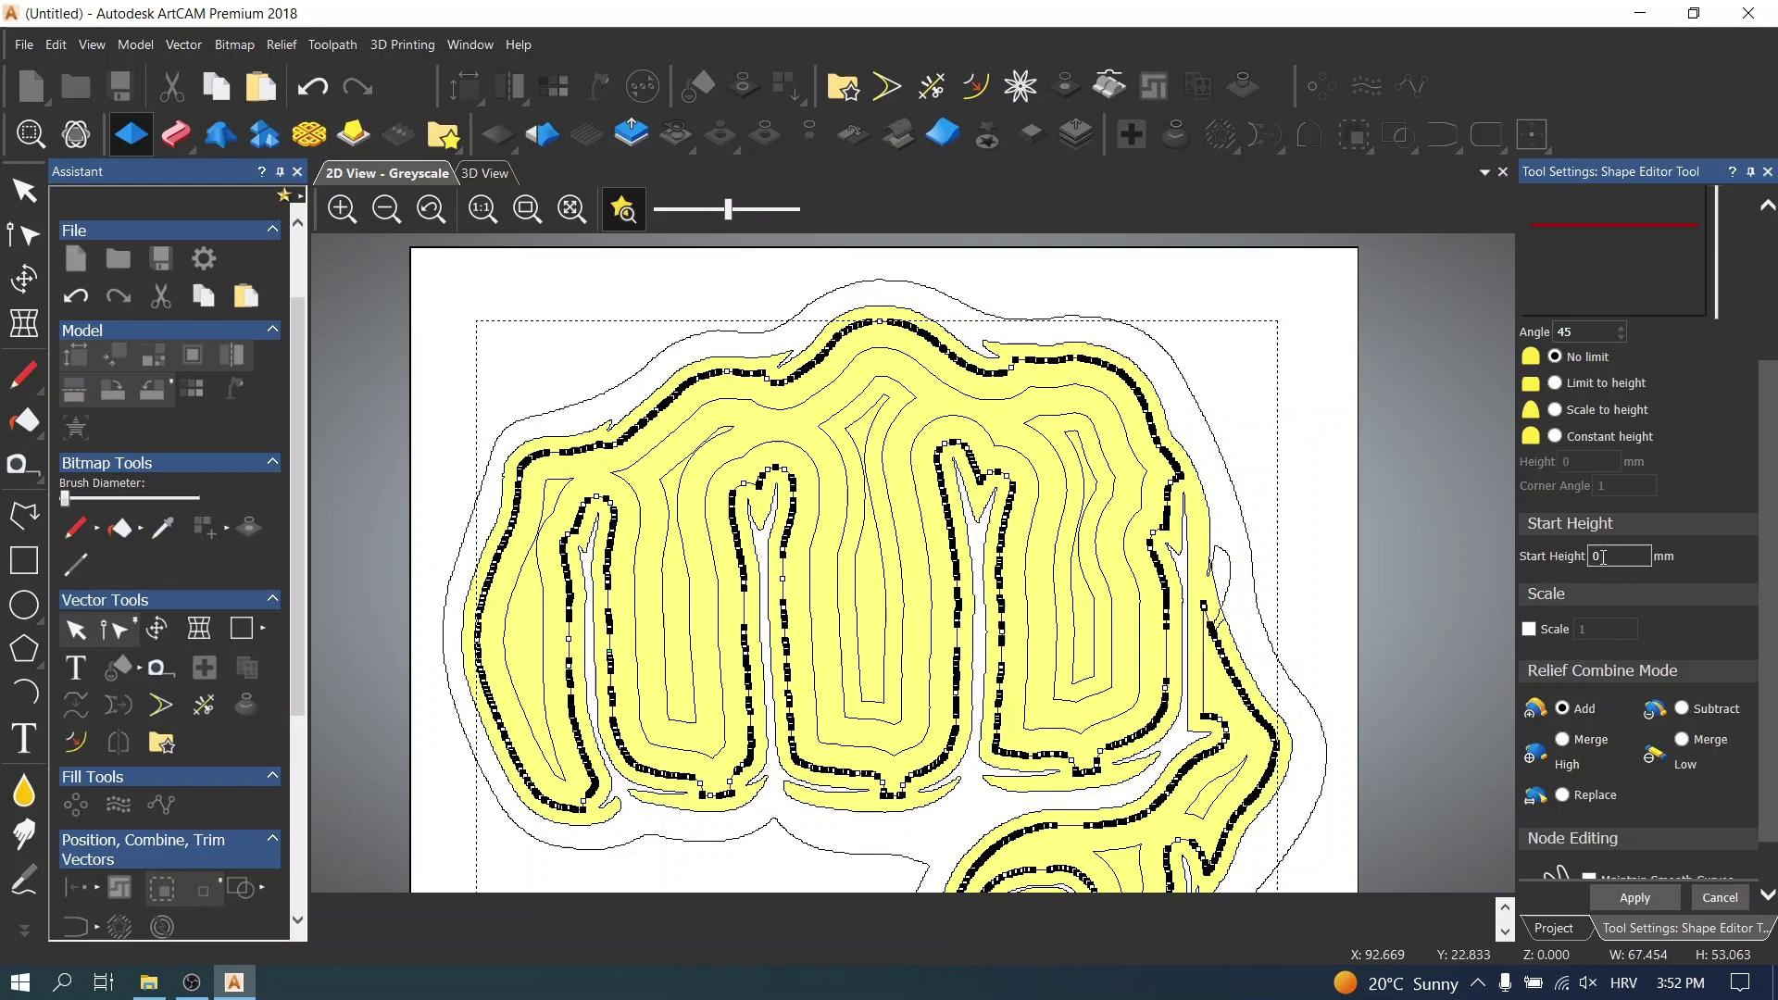
type(".5")
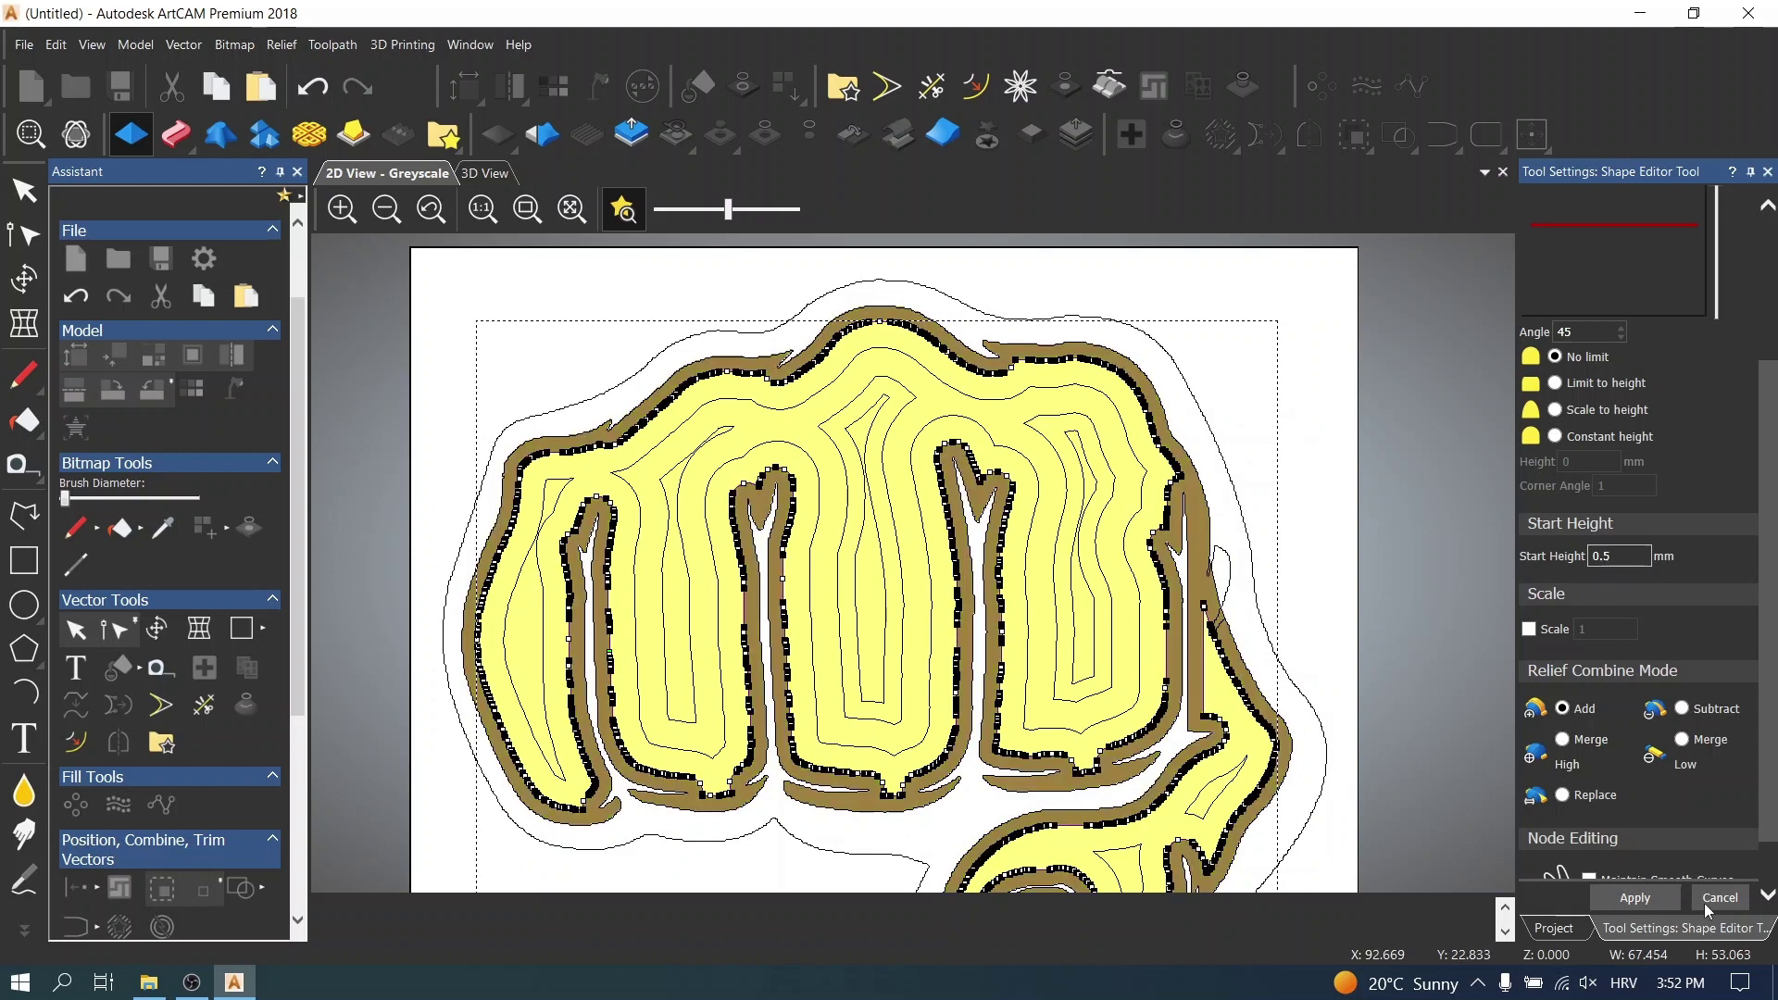
left_click(1646, 895)
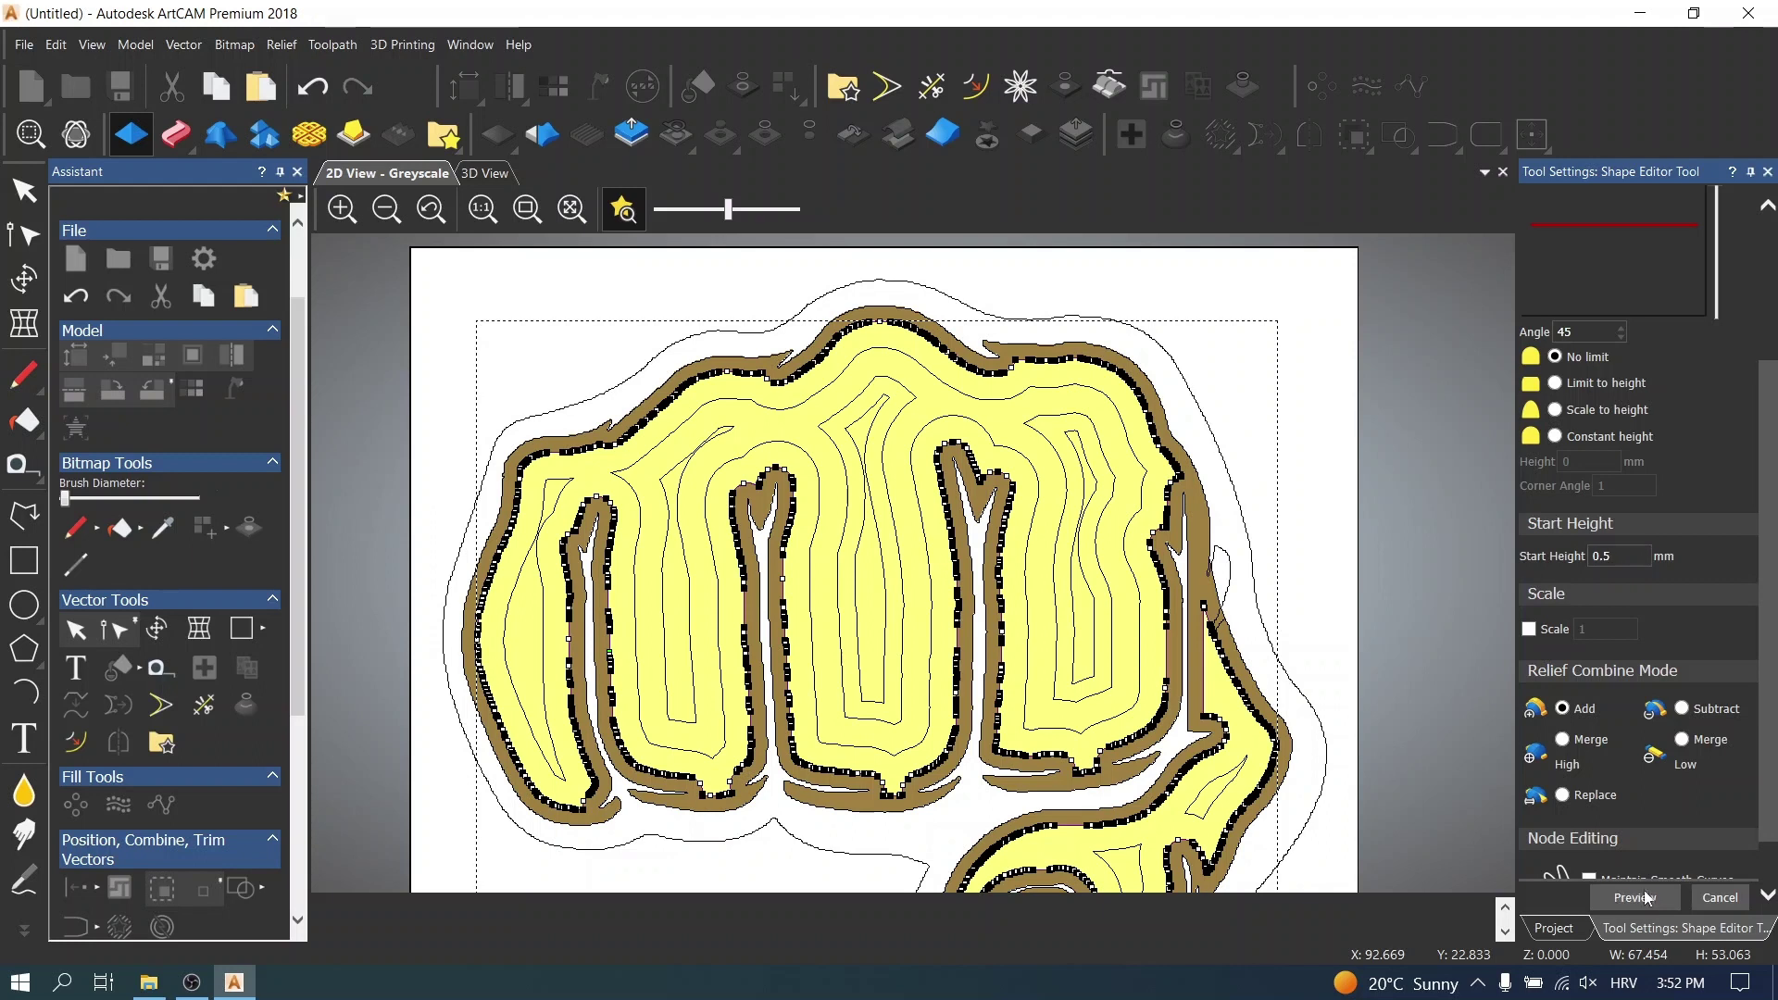
left_click(1145, 491)
left_click(1620, 556)
type(".5")
key("Return")
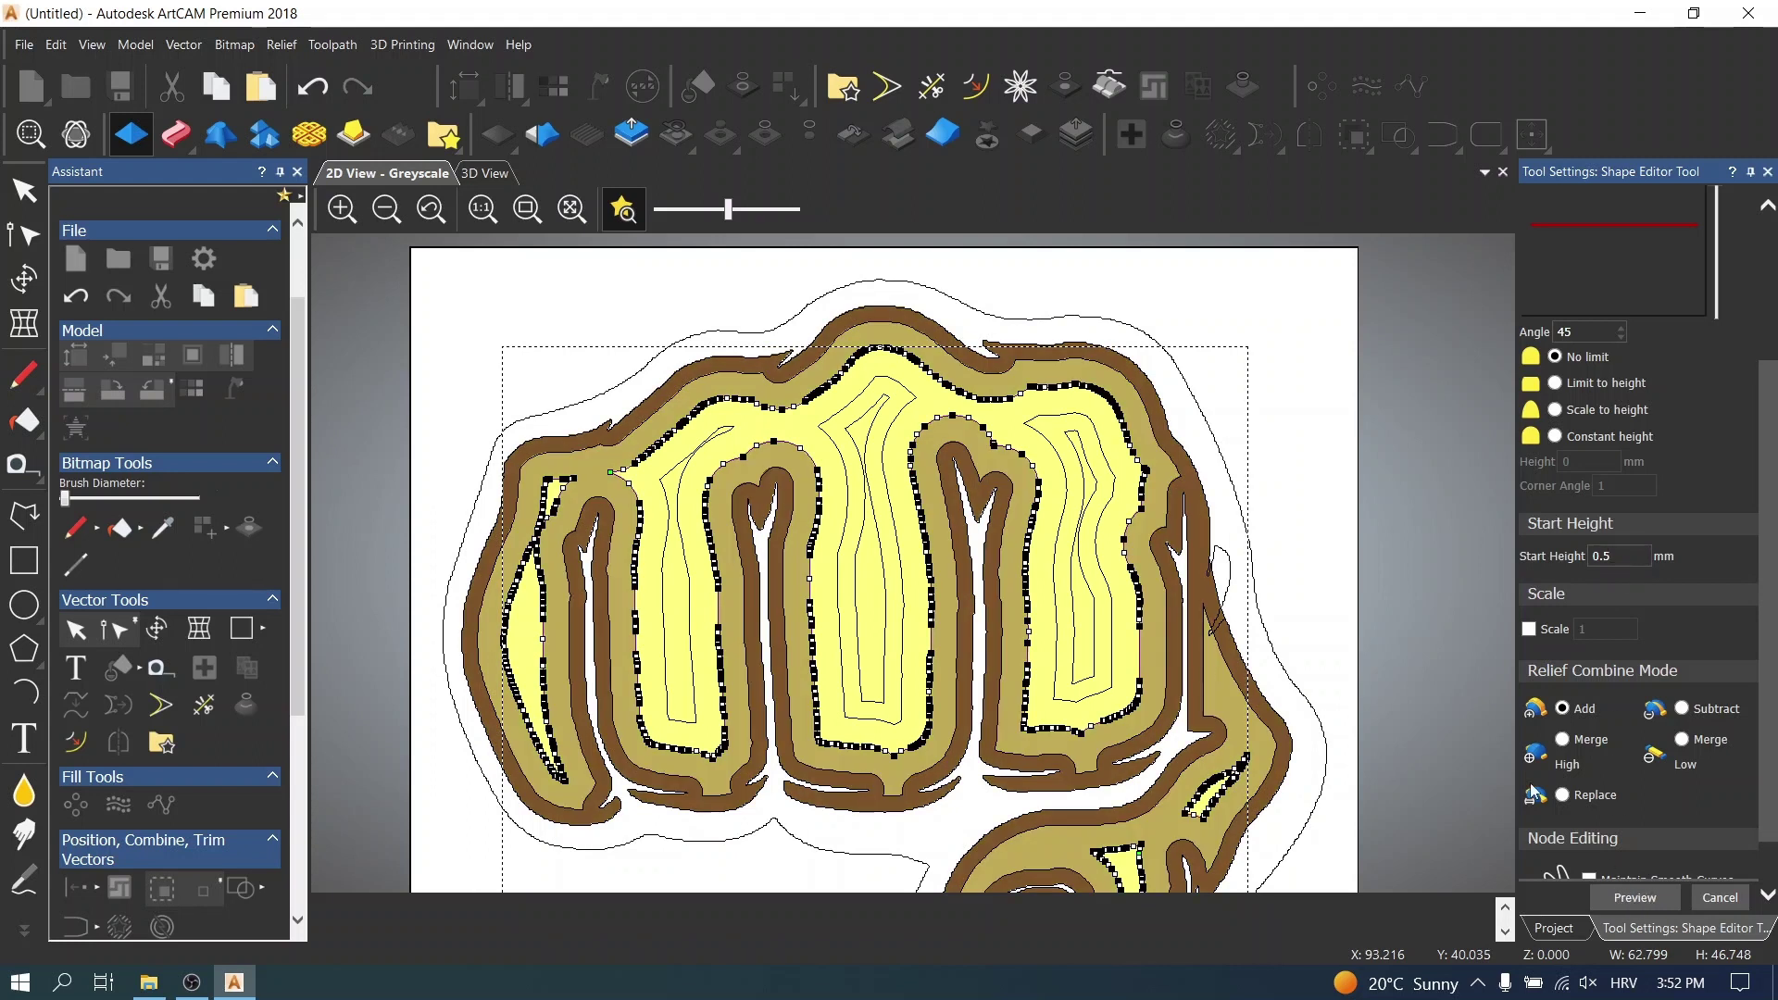
- Add 0.5 mm layers for the innermost and thin finger outlines, then clear the selection
left_click(1103, 460)
left_click(1614, 556)
type(".5")
key("Return")
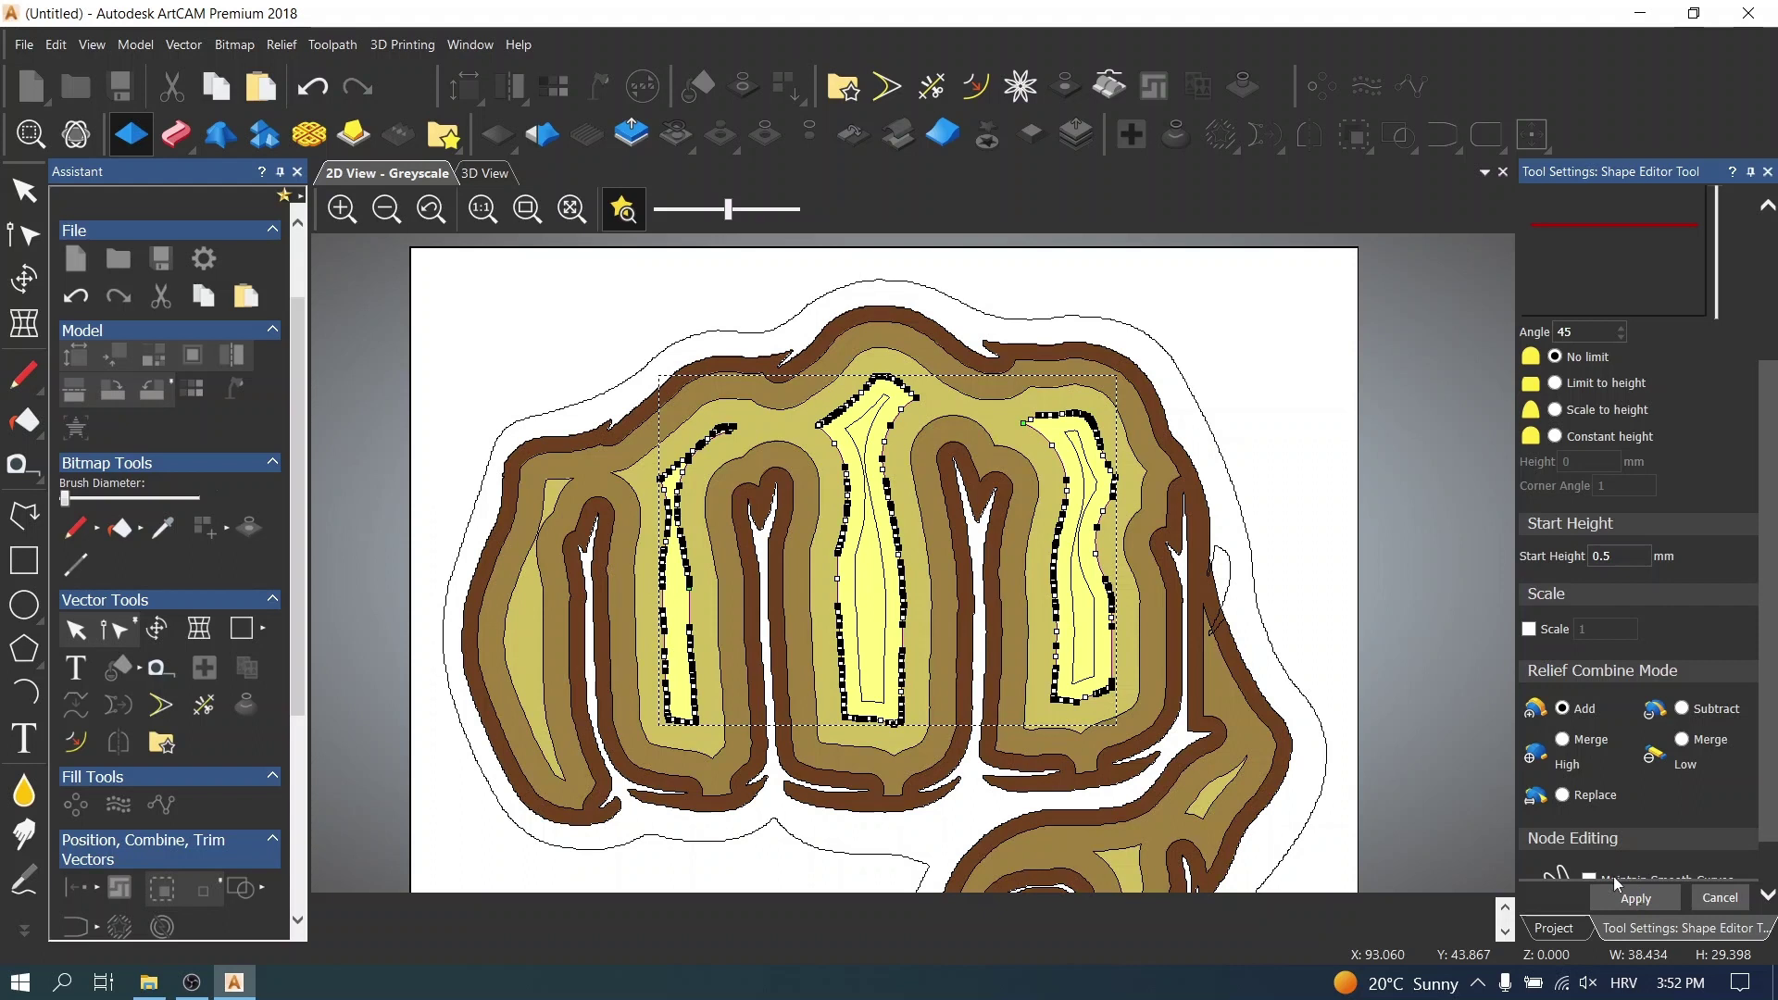
left_click(1095, 480)
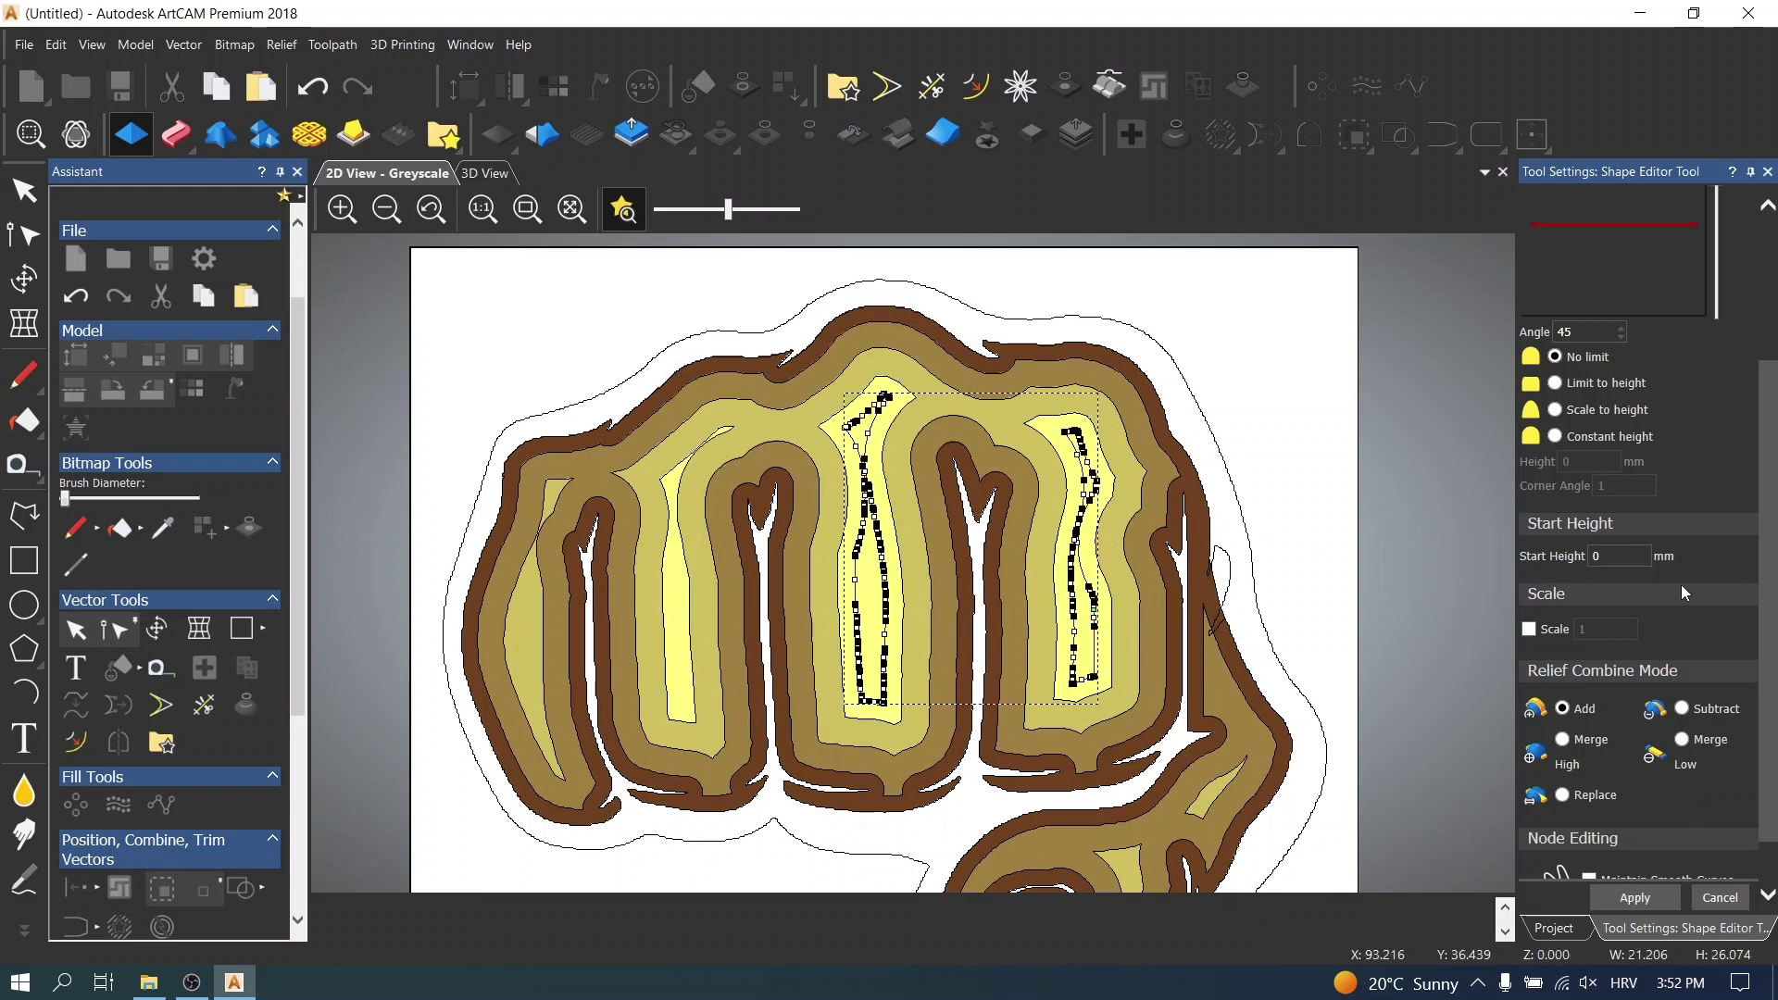
left_click(1614, 556)
type(".5")
key("Return")
left_click(1657, 900)
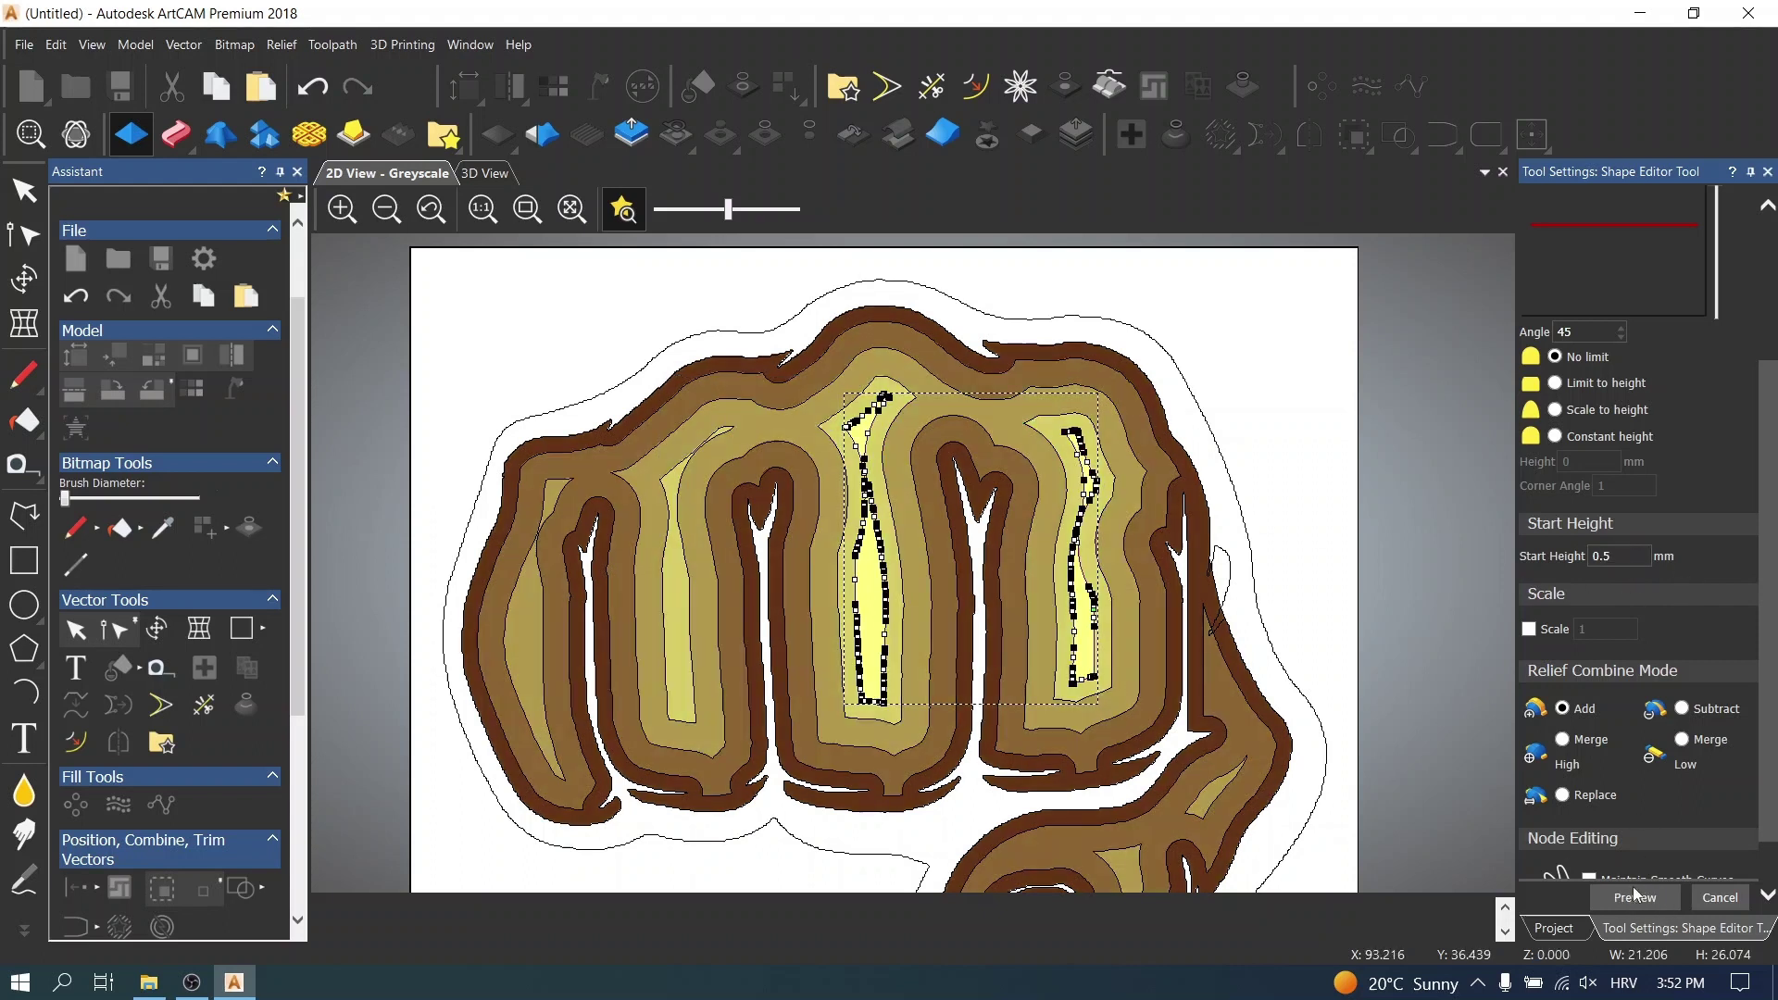
left_click(1311, 437)
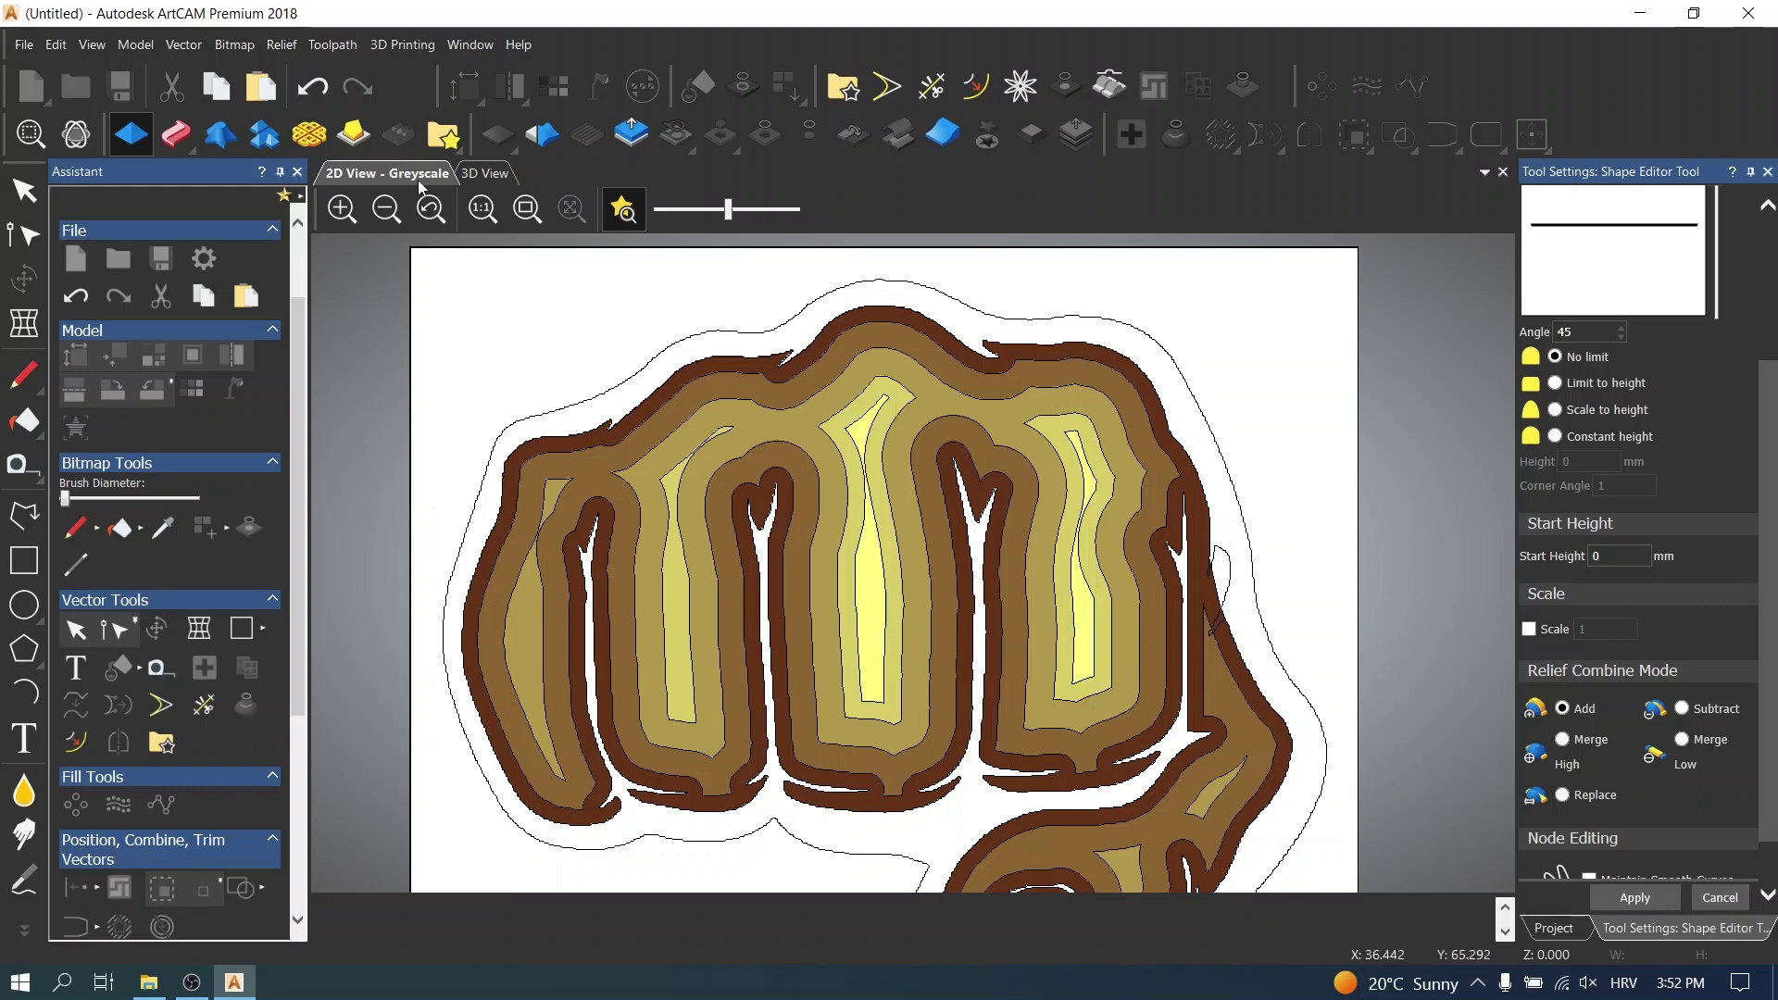
left_click(484, 173)
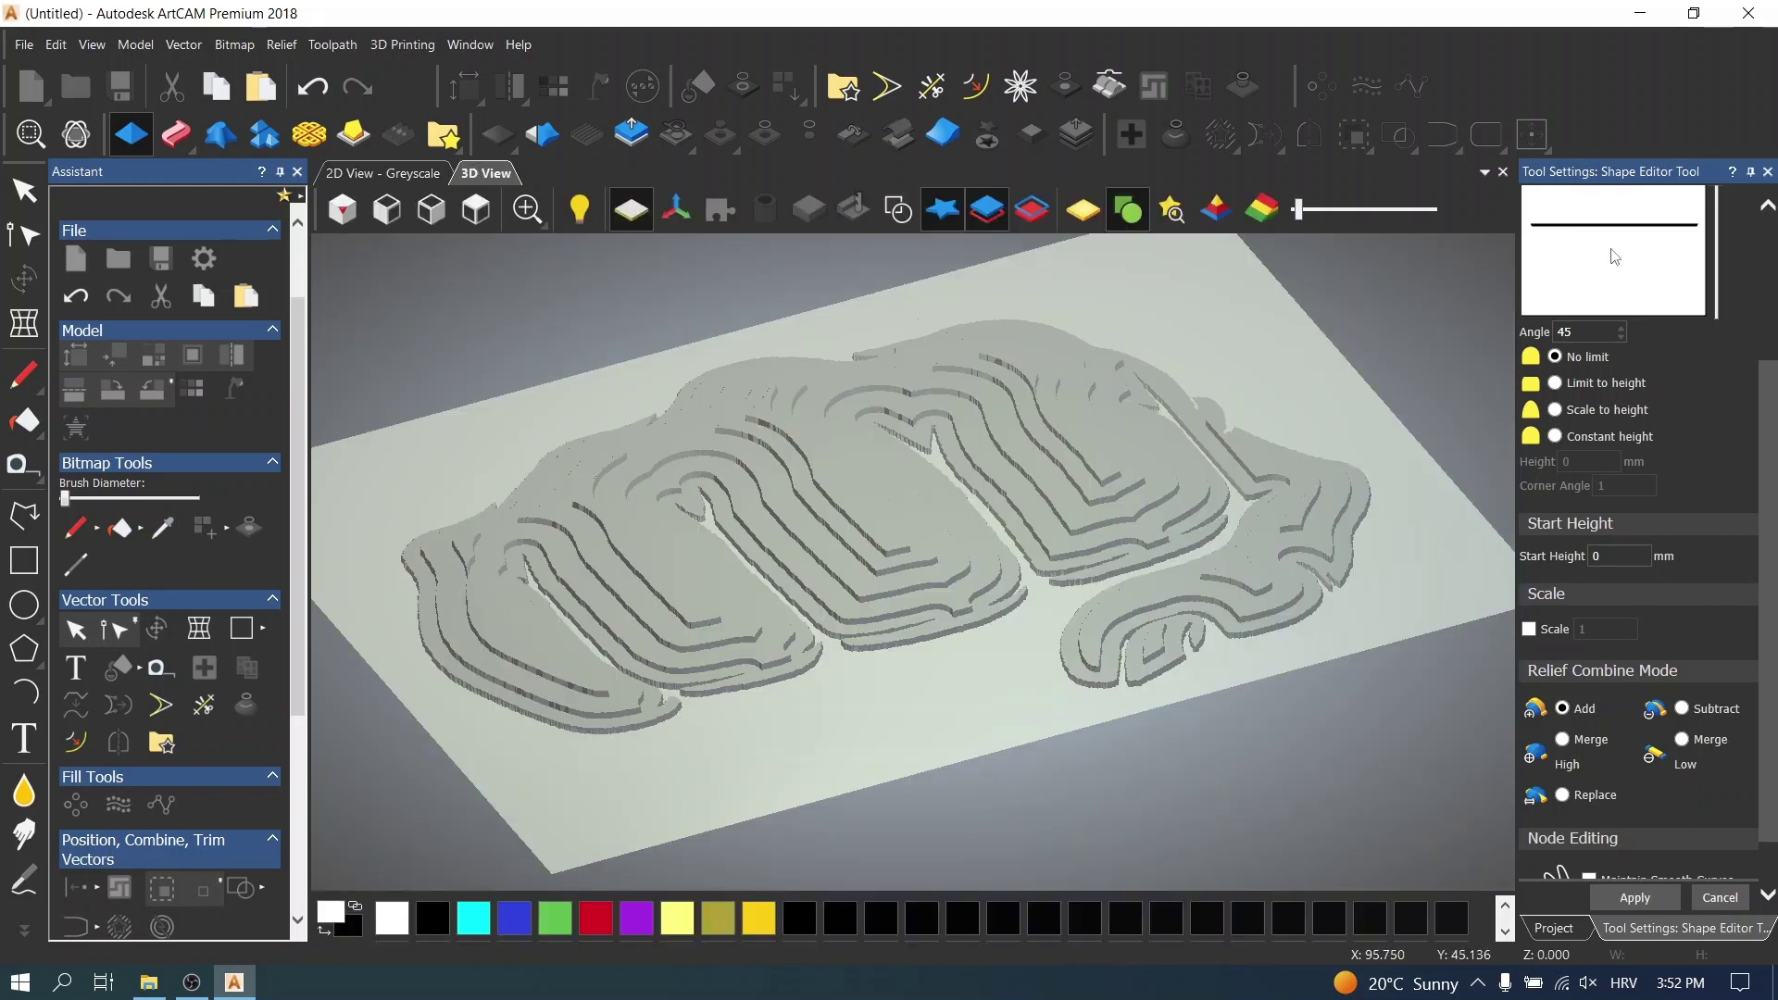
left_click(1173, 213)
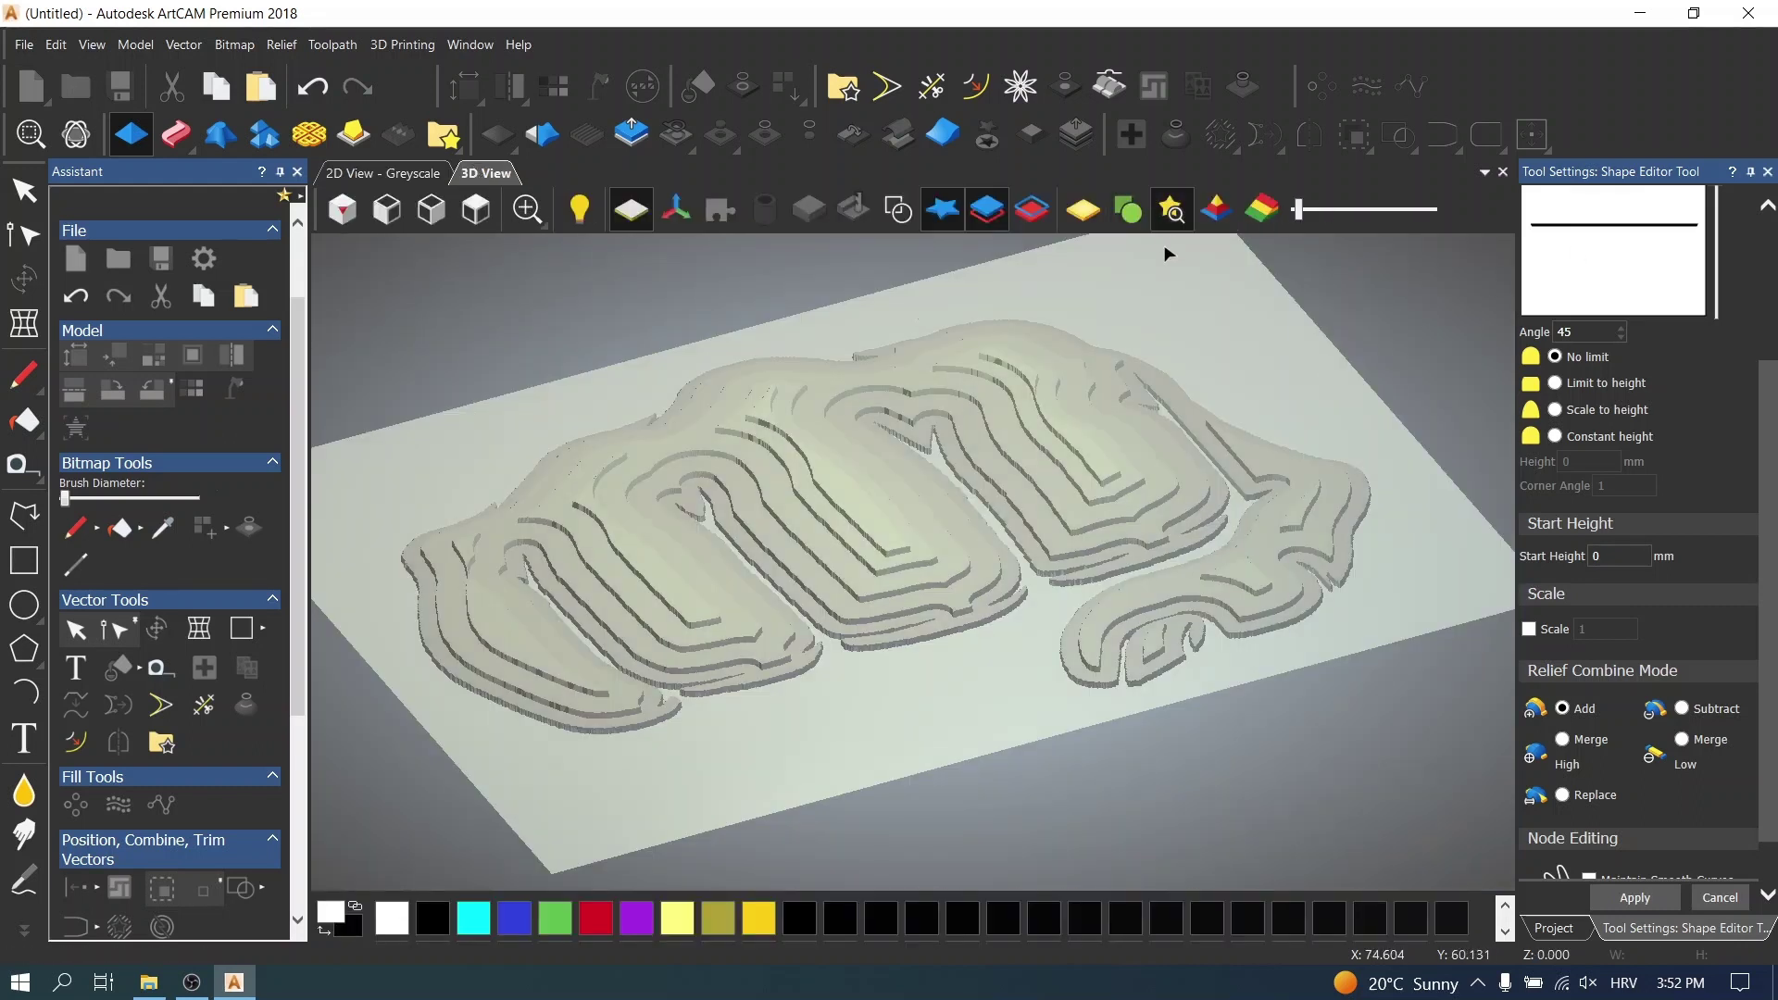
left_click_drag(1301, 208, 1427, 209)
left_click_drag(959, 371, 993, 488)
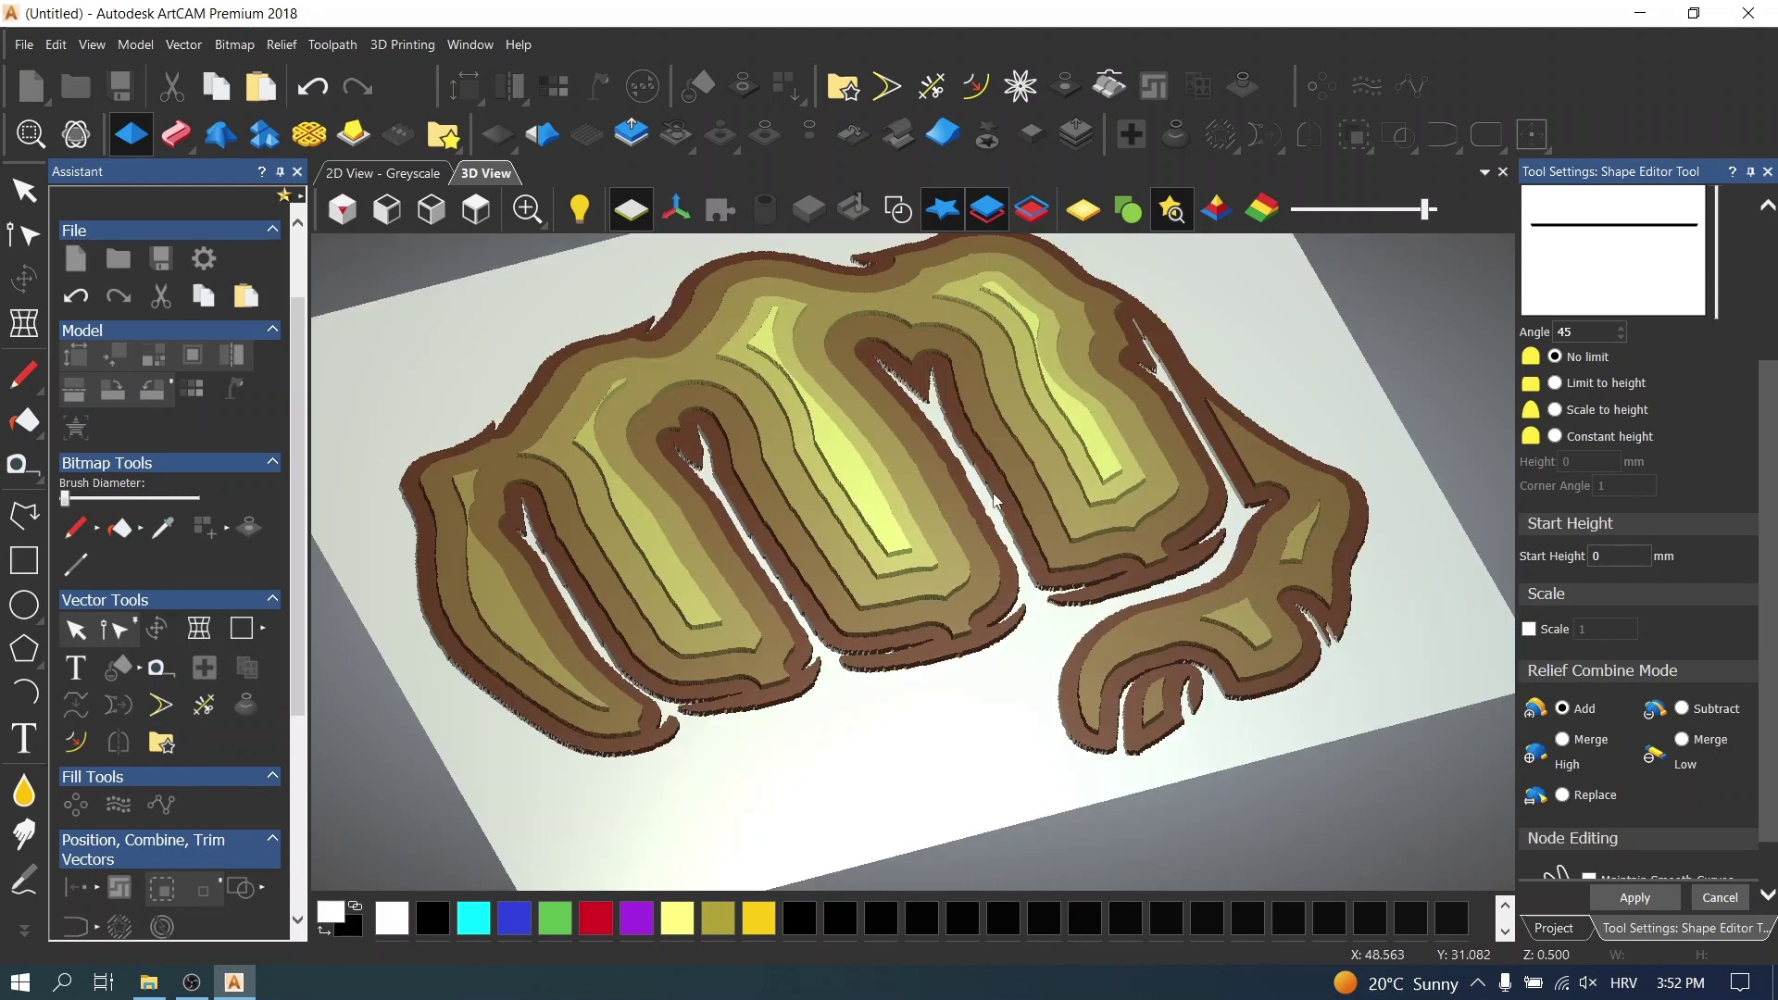
scroll(995, 489, "down", 3)
left_click_drag(1061, 611, 875, 560)
scroll(978, 391, "up", 2)
left_click_drag(965, 493, 926, 586)
scroll(926, 585, "down", 2)
left_click_drag(957, 682, 778, 733)
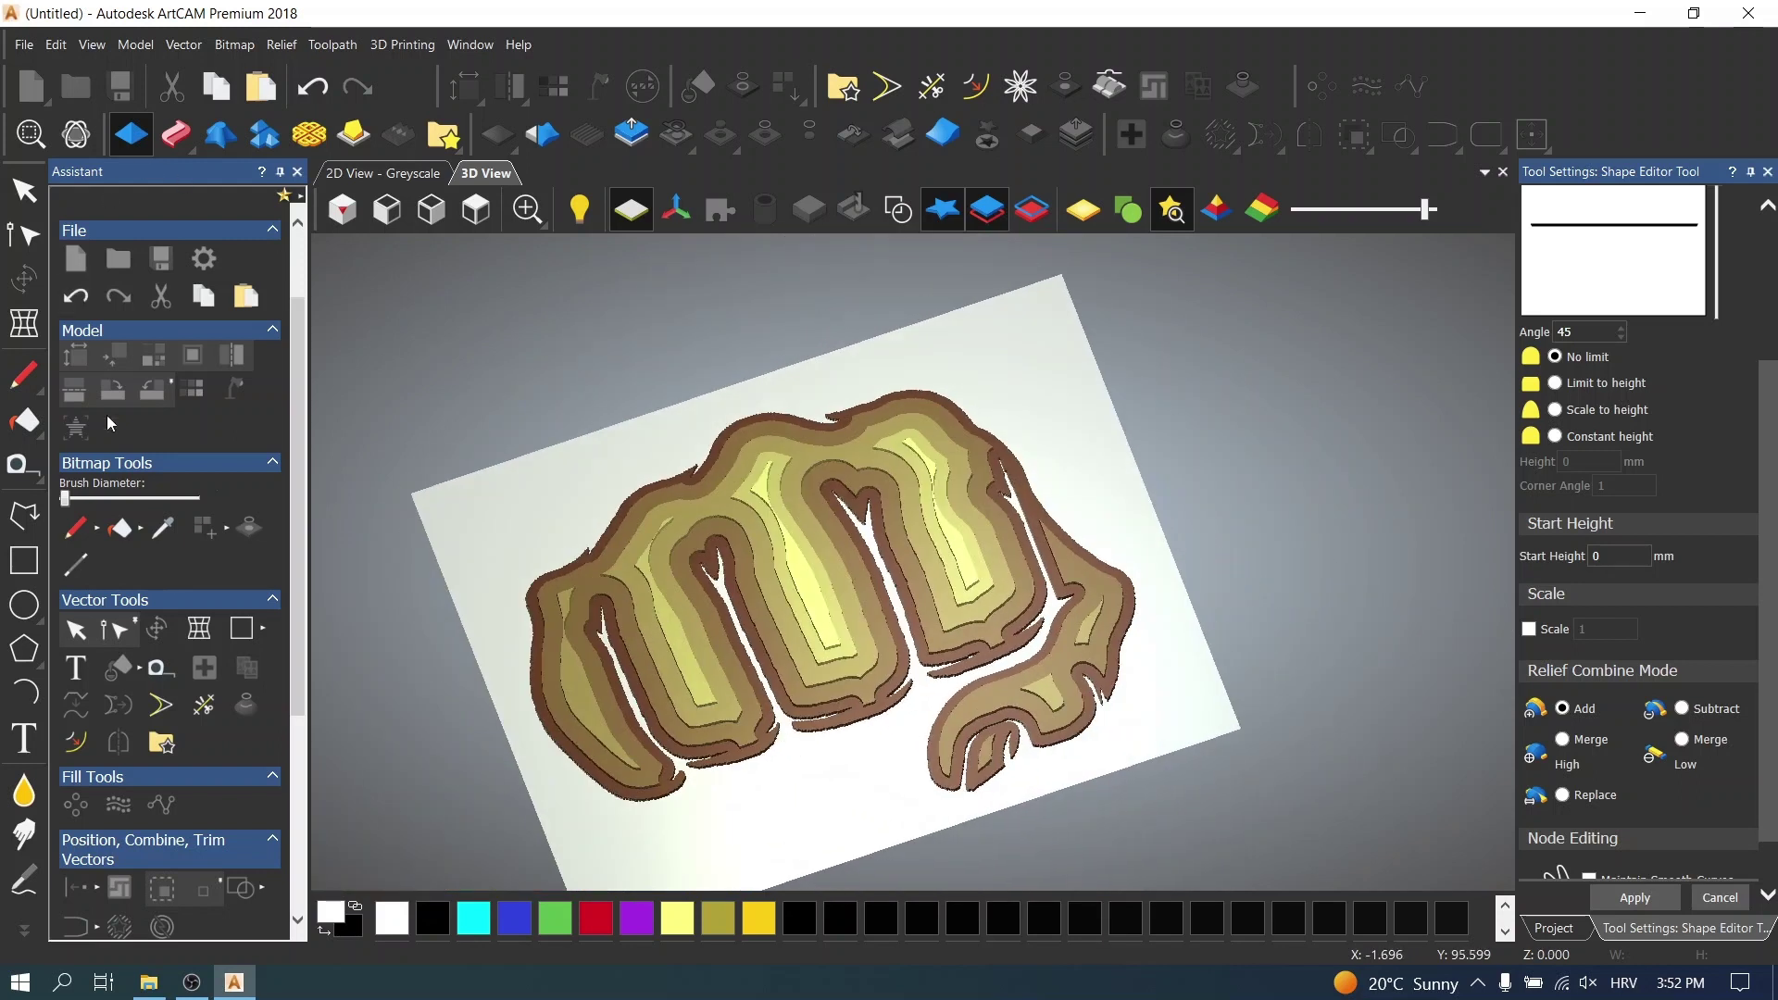
left_click(418, 176)
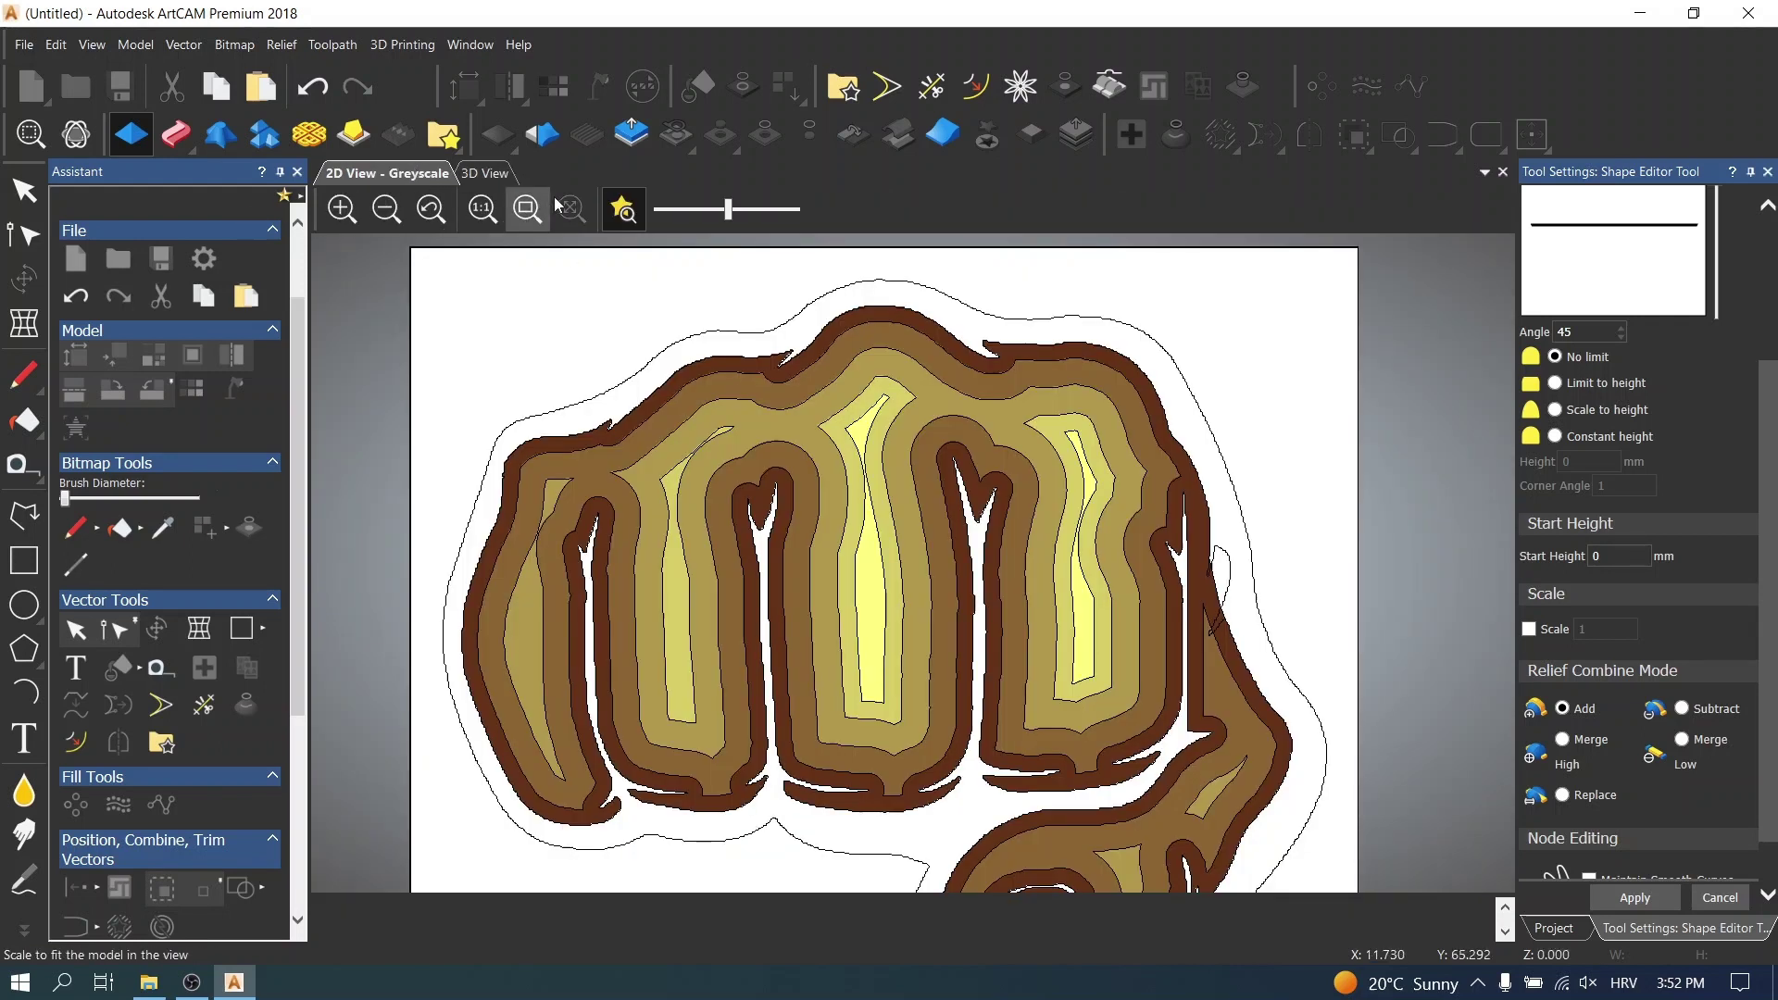
- Show the relief in greyscale and erase the yellow background bitmap to white
left_click(1711, 896)
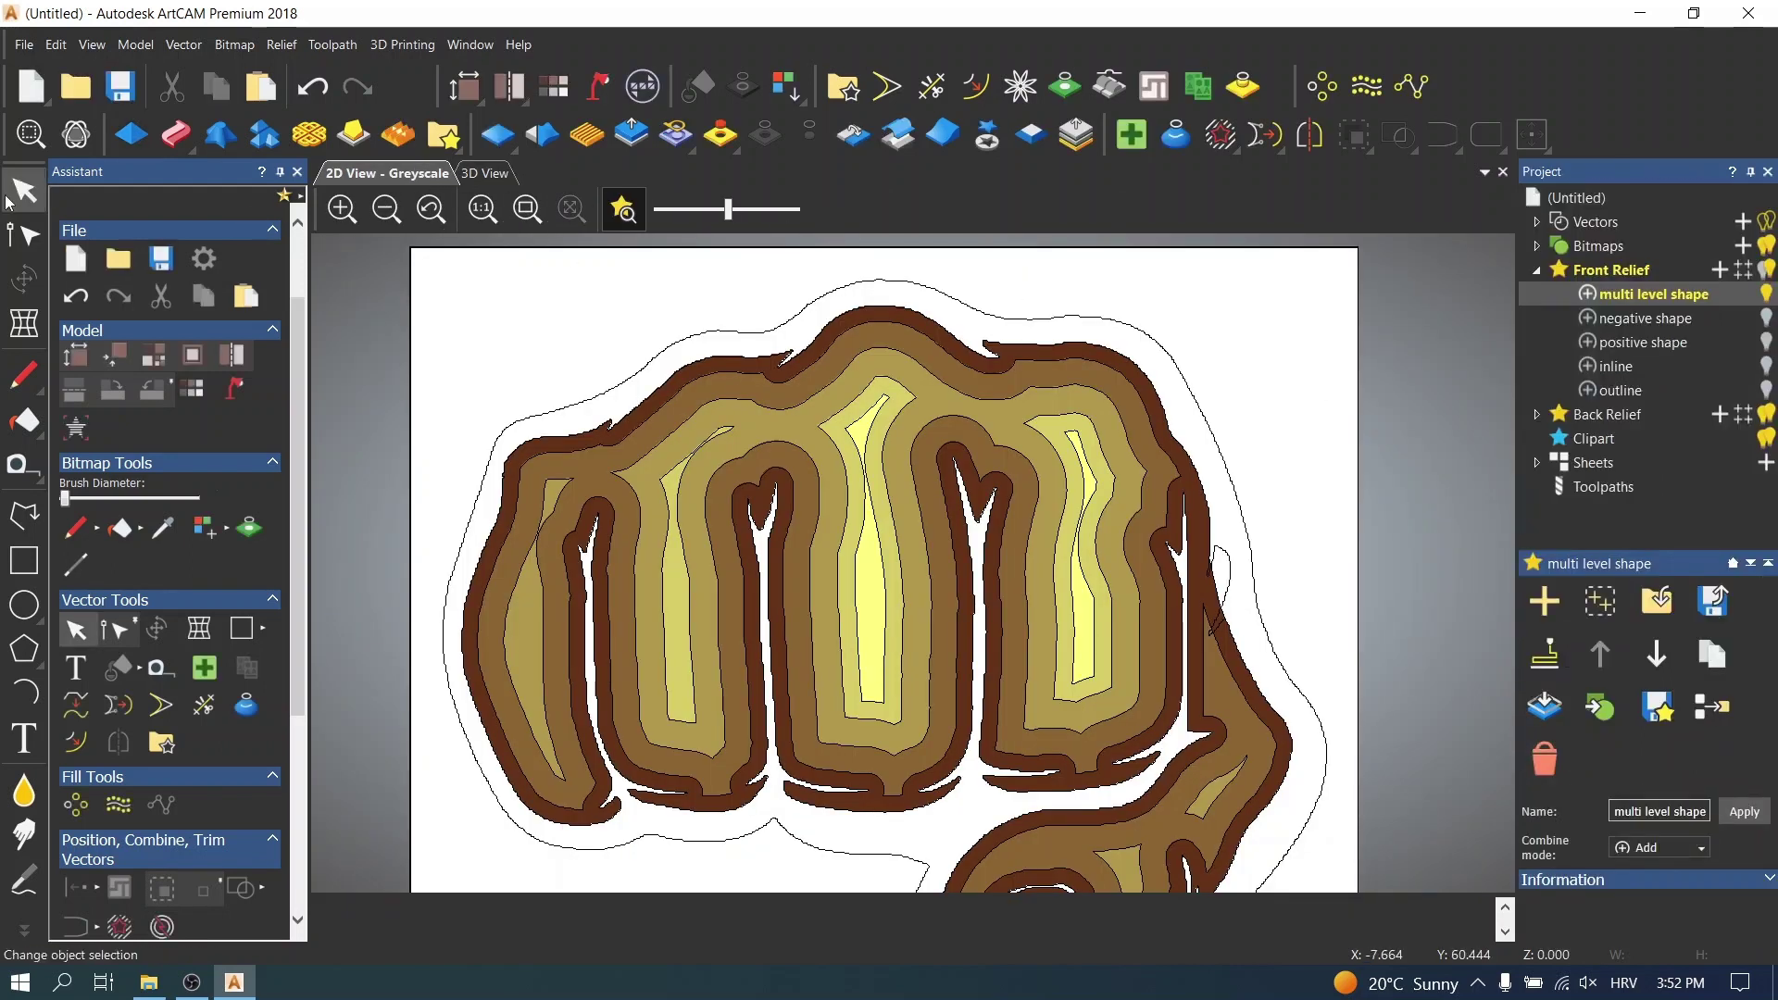
left_click(189, 387)
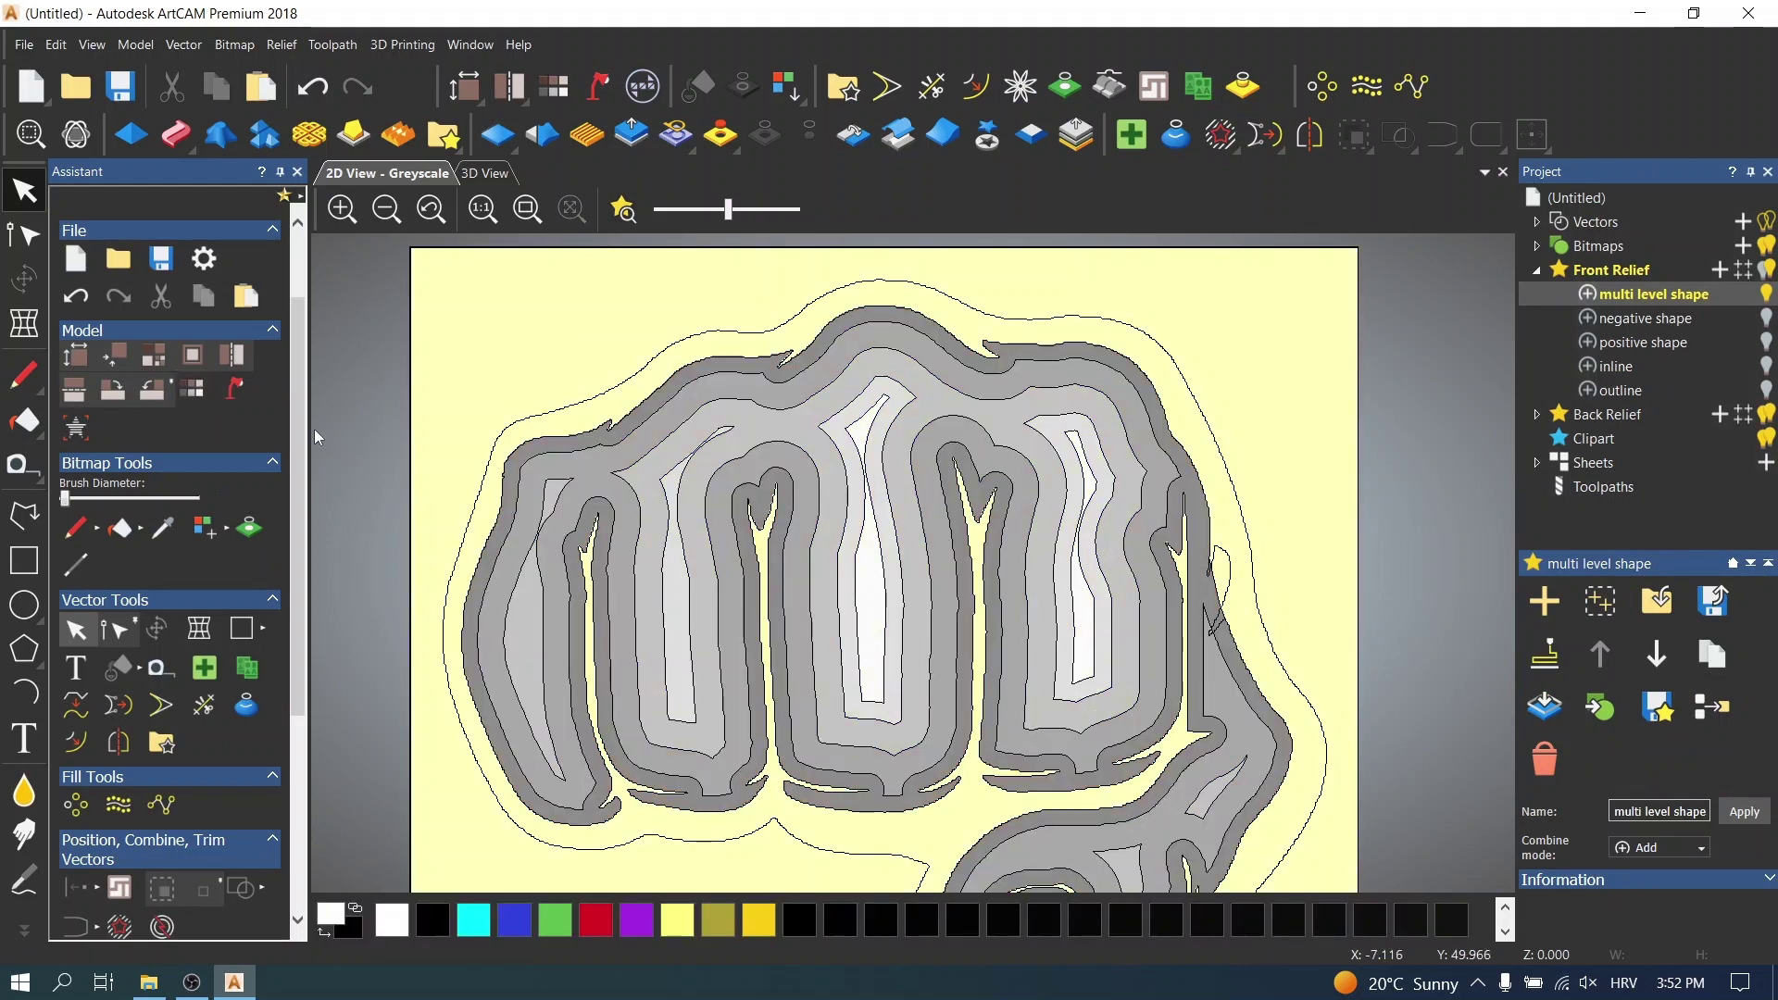
left_click(120, 528)
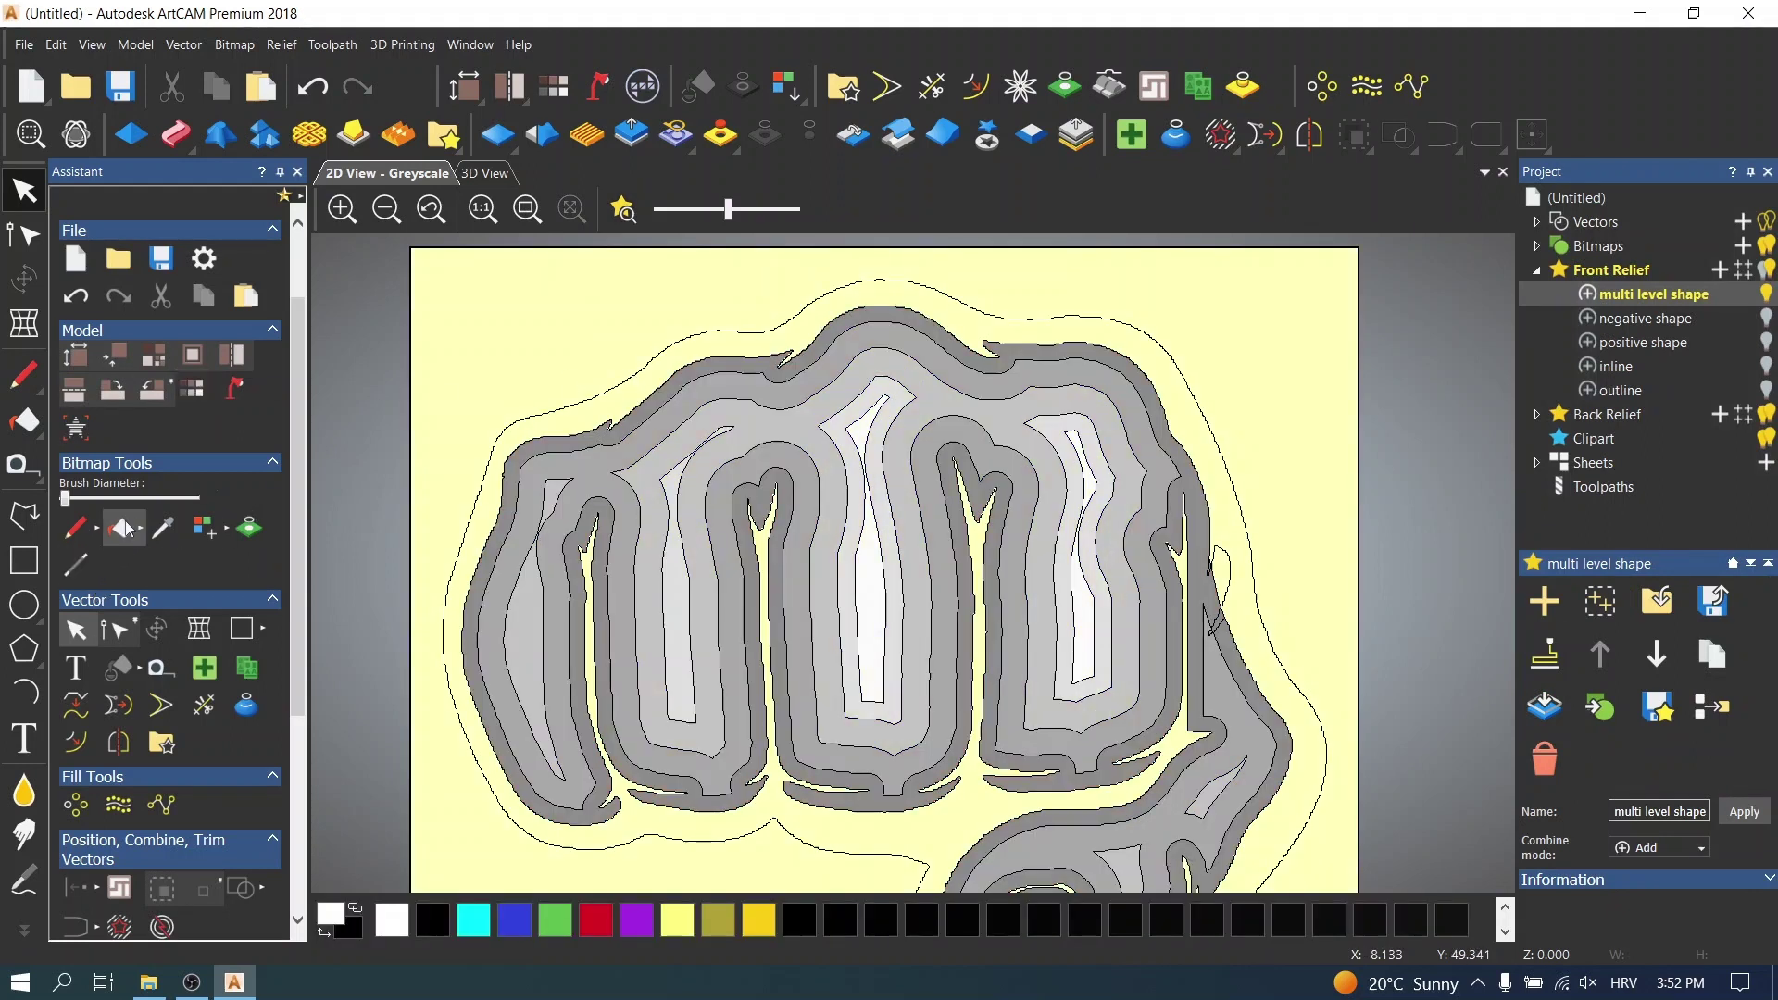
left_click(567, 363)
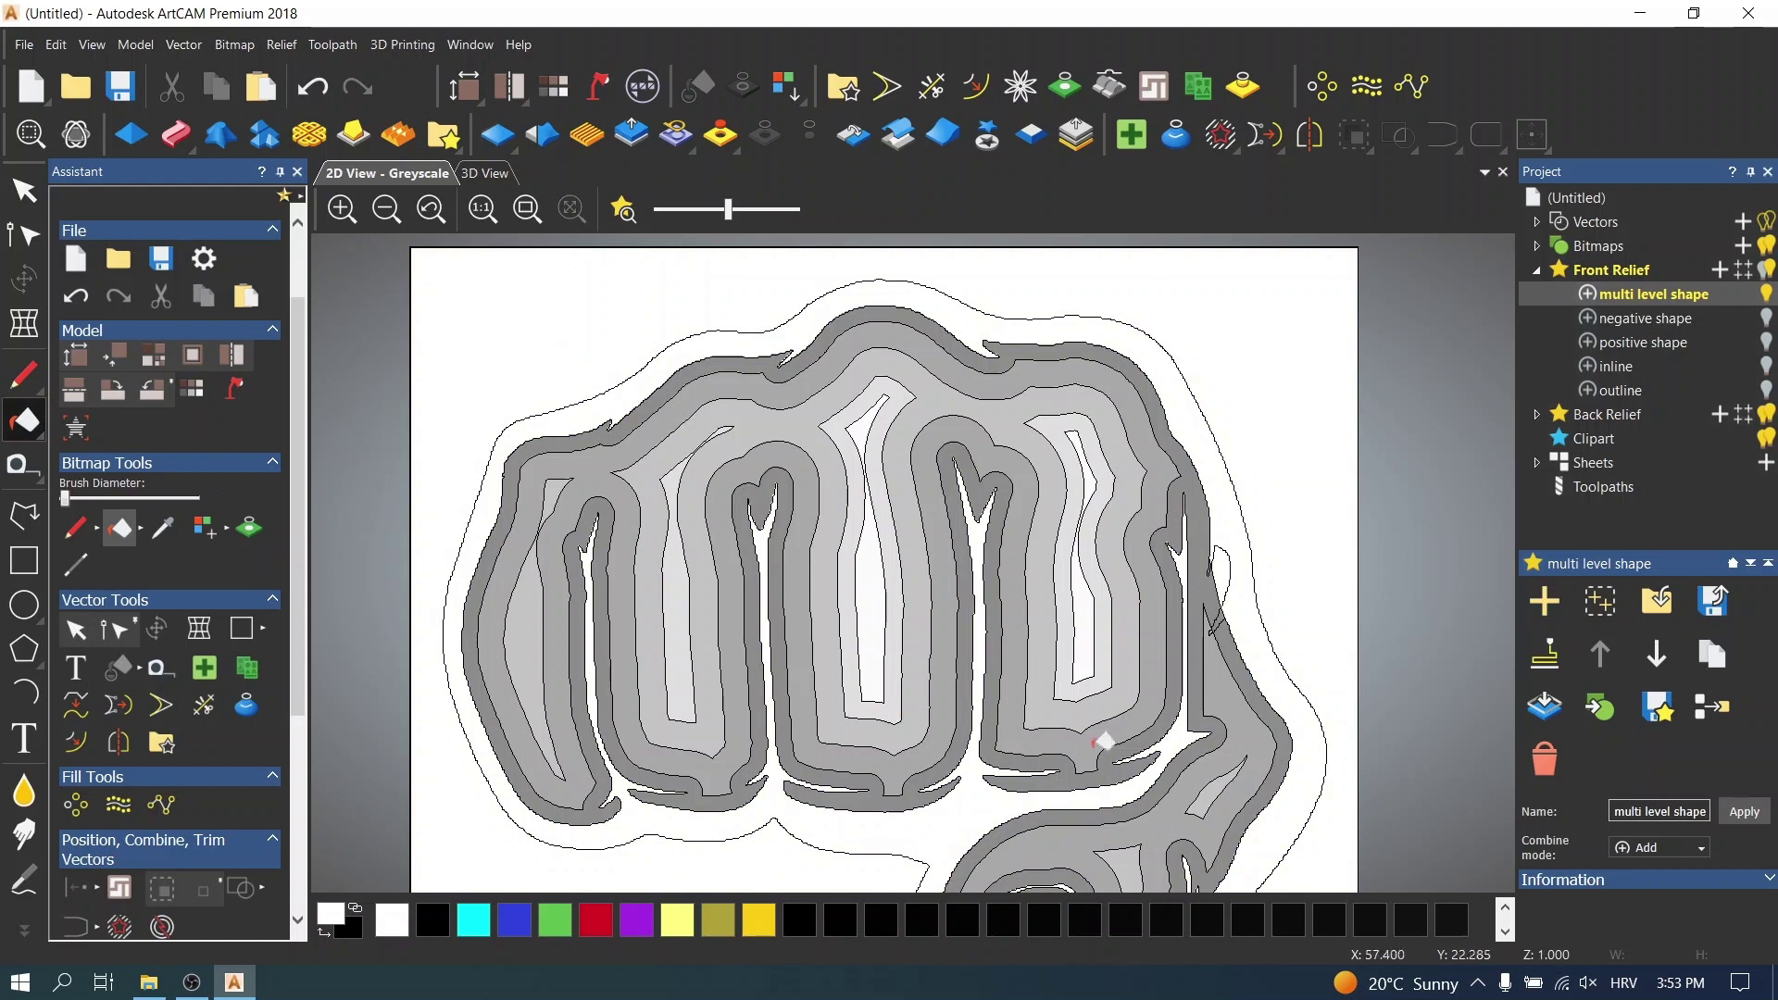
left_click(76, 630)
- View the relief in 3D with plain grey shading, orbit it, and add a new relief layer
left_click(506, 175)
left_click_drag(901, 763, 1020, 645)
scroll(1023, 651, "up", 5)
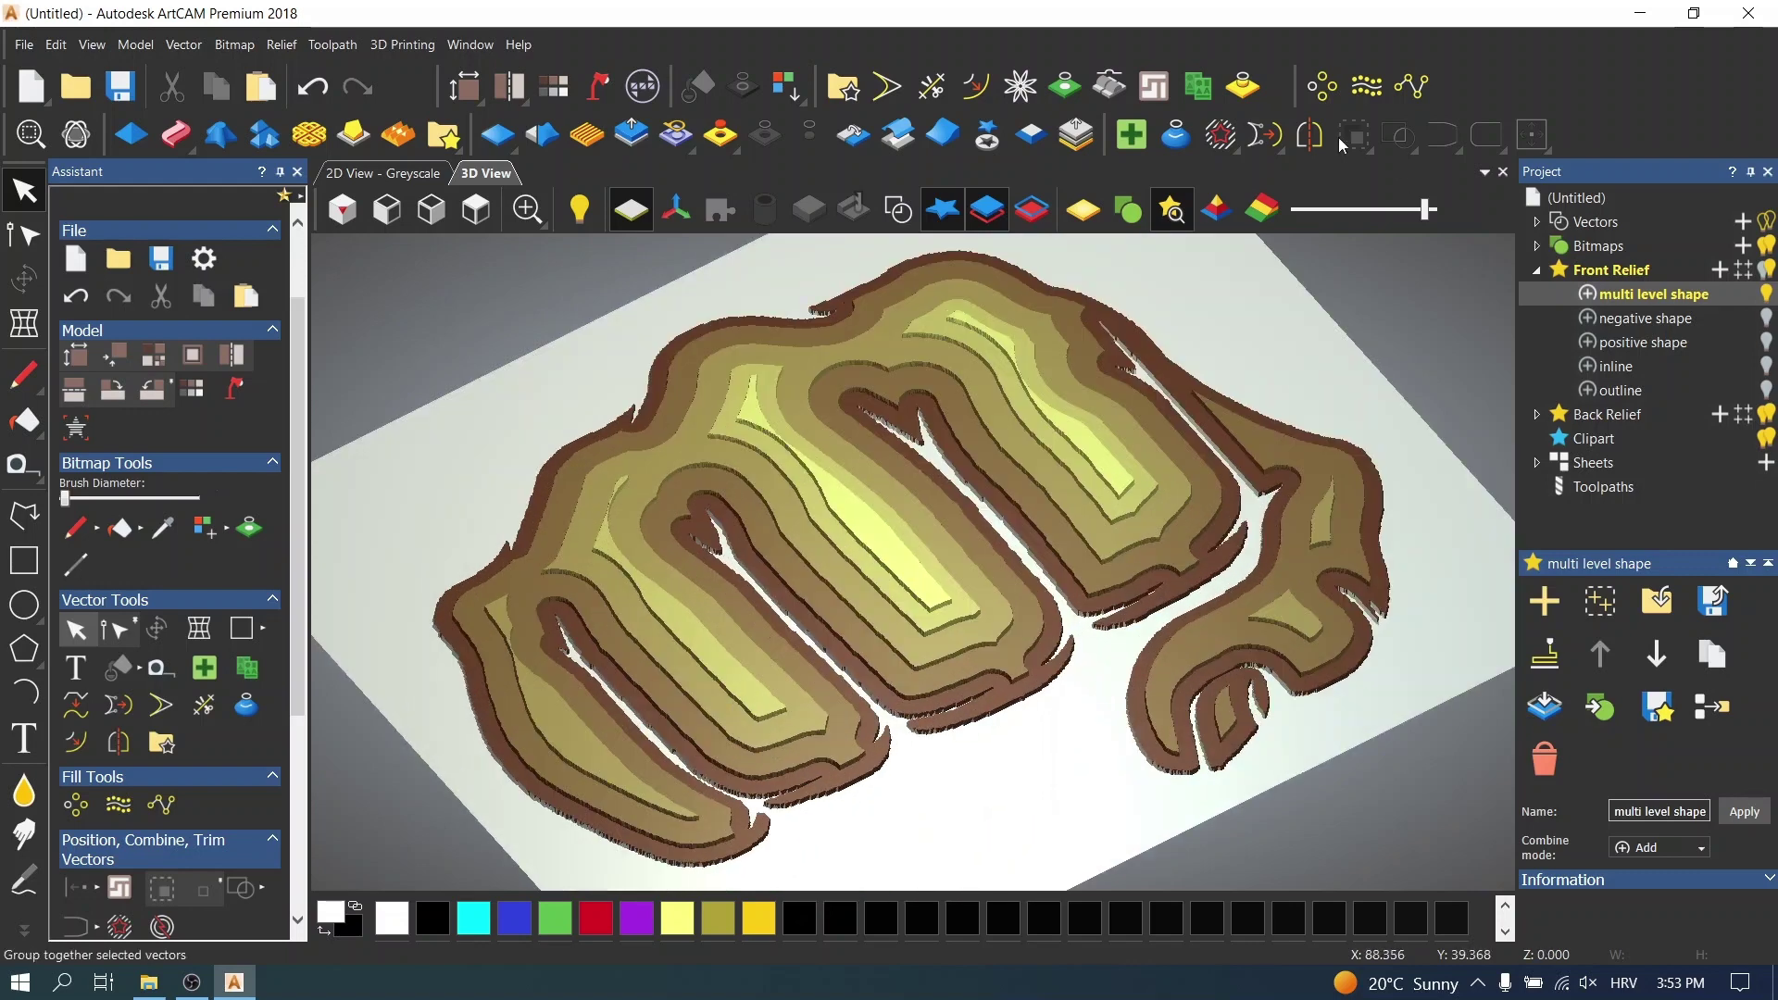
left_click(1128, 209)
left_click_drag(1130, 255, 636, 353)
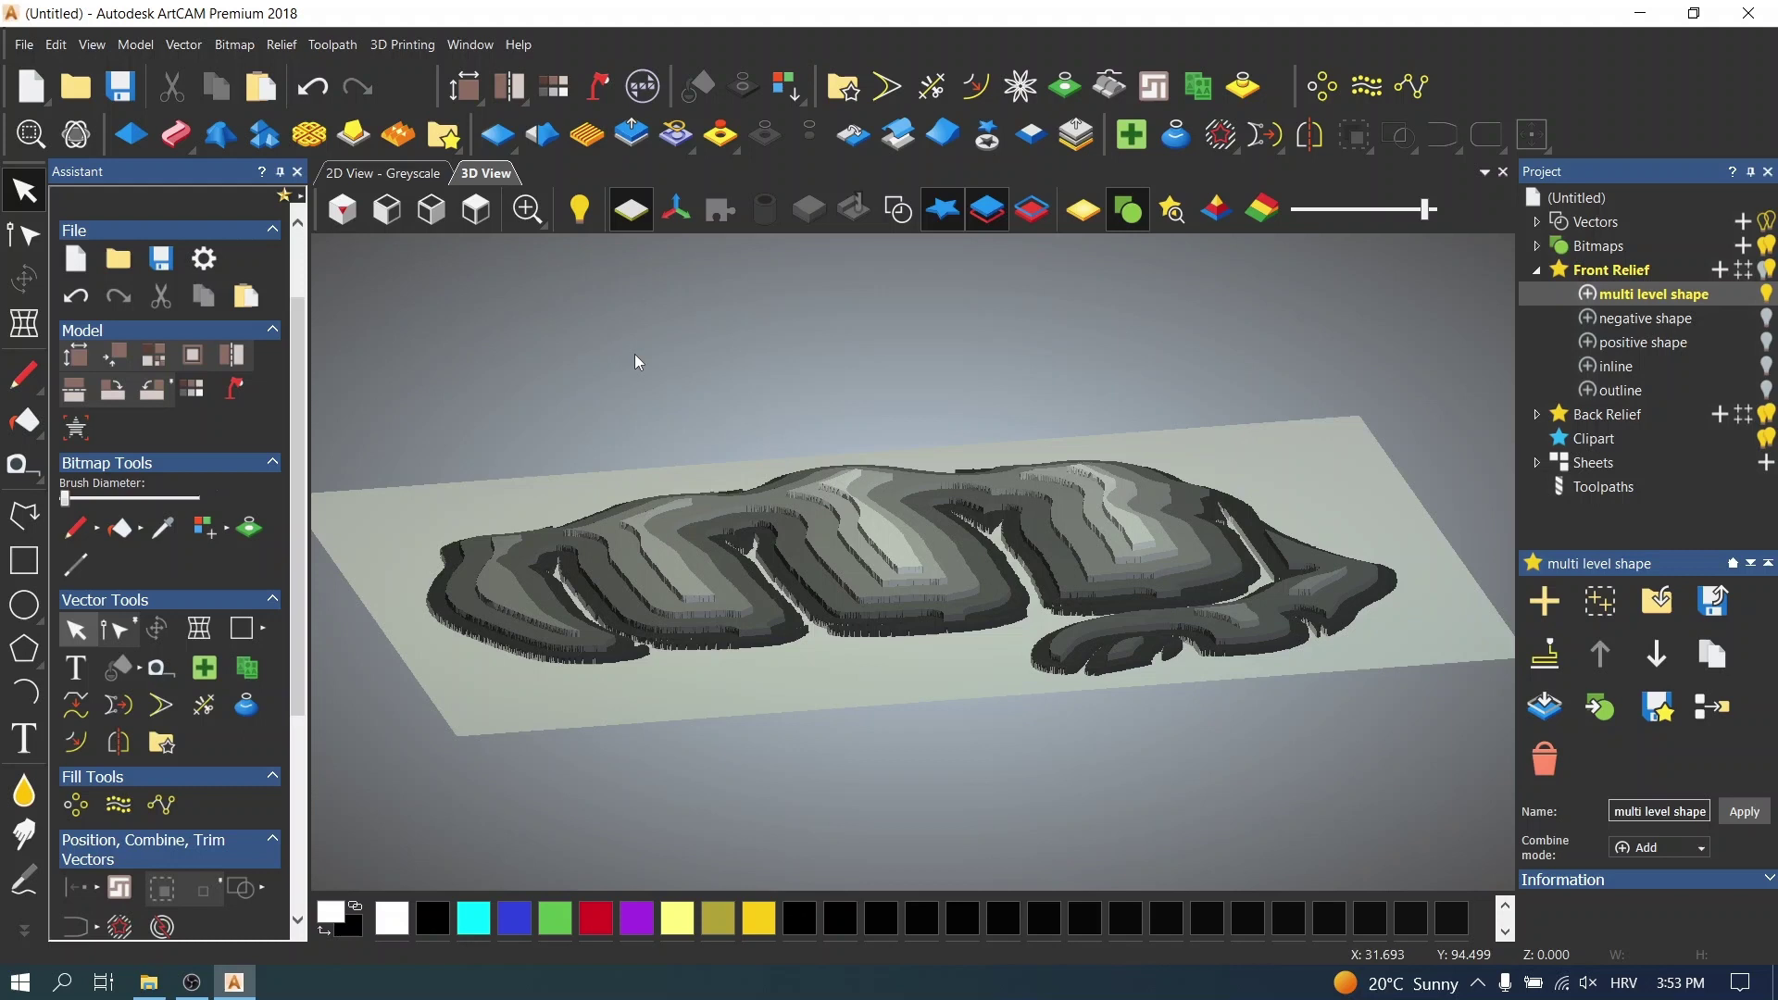
left_click_drag(992, 558, 999, 672)
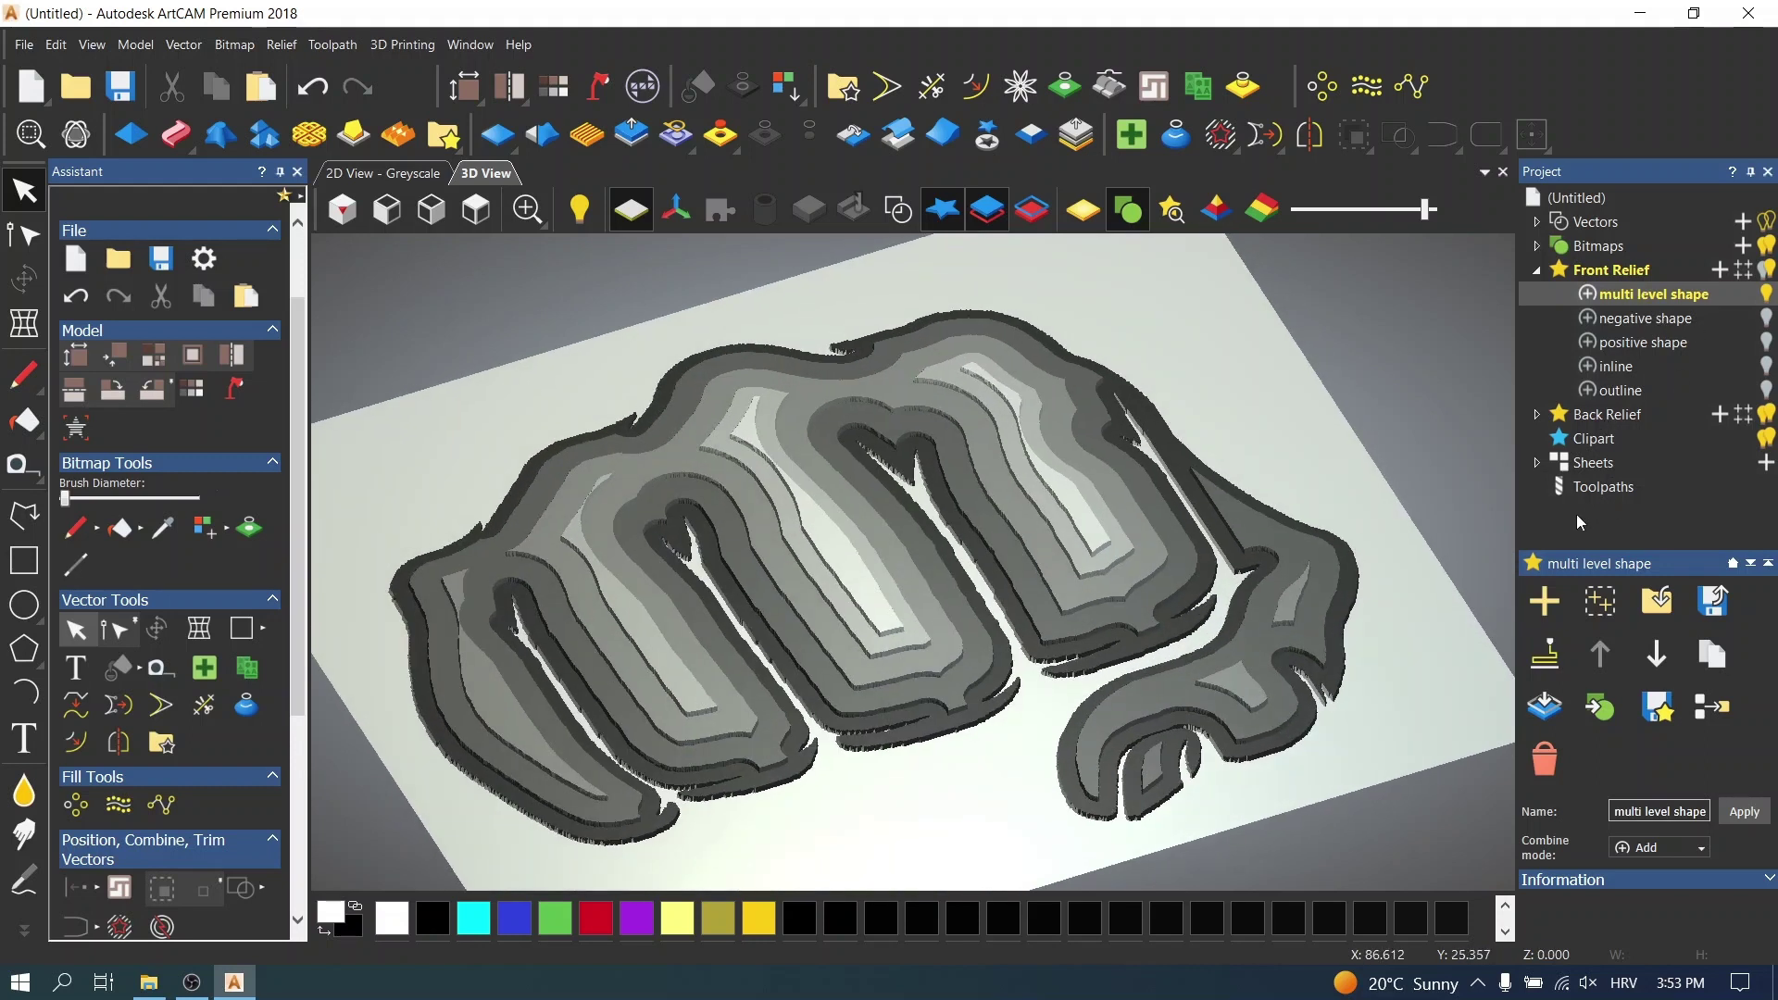
left_click(1544, 601)
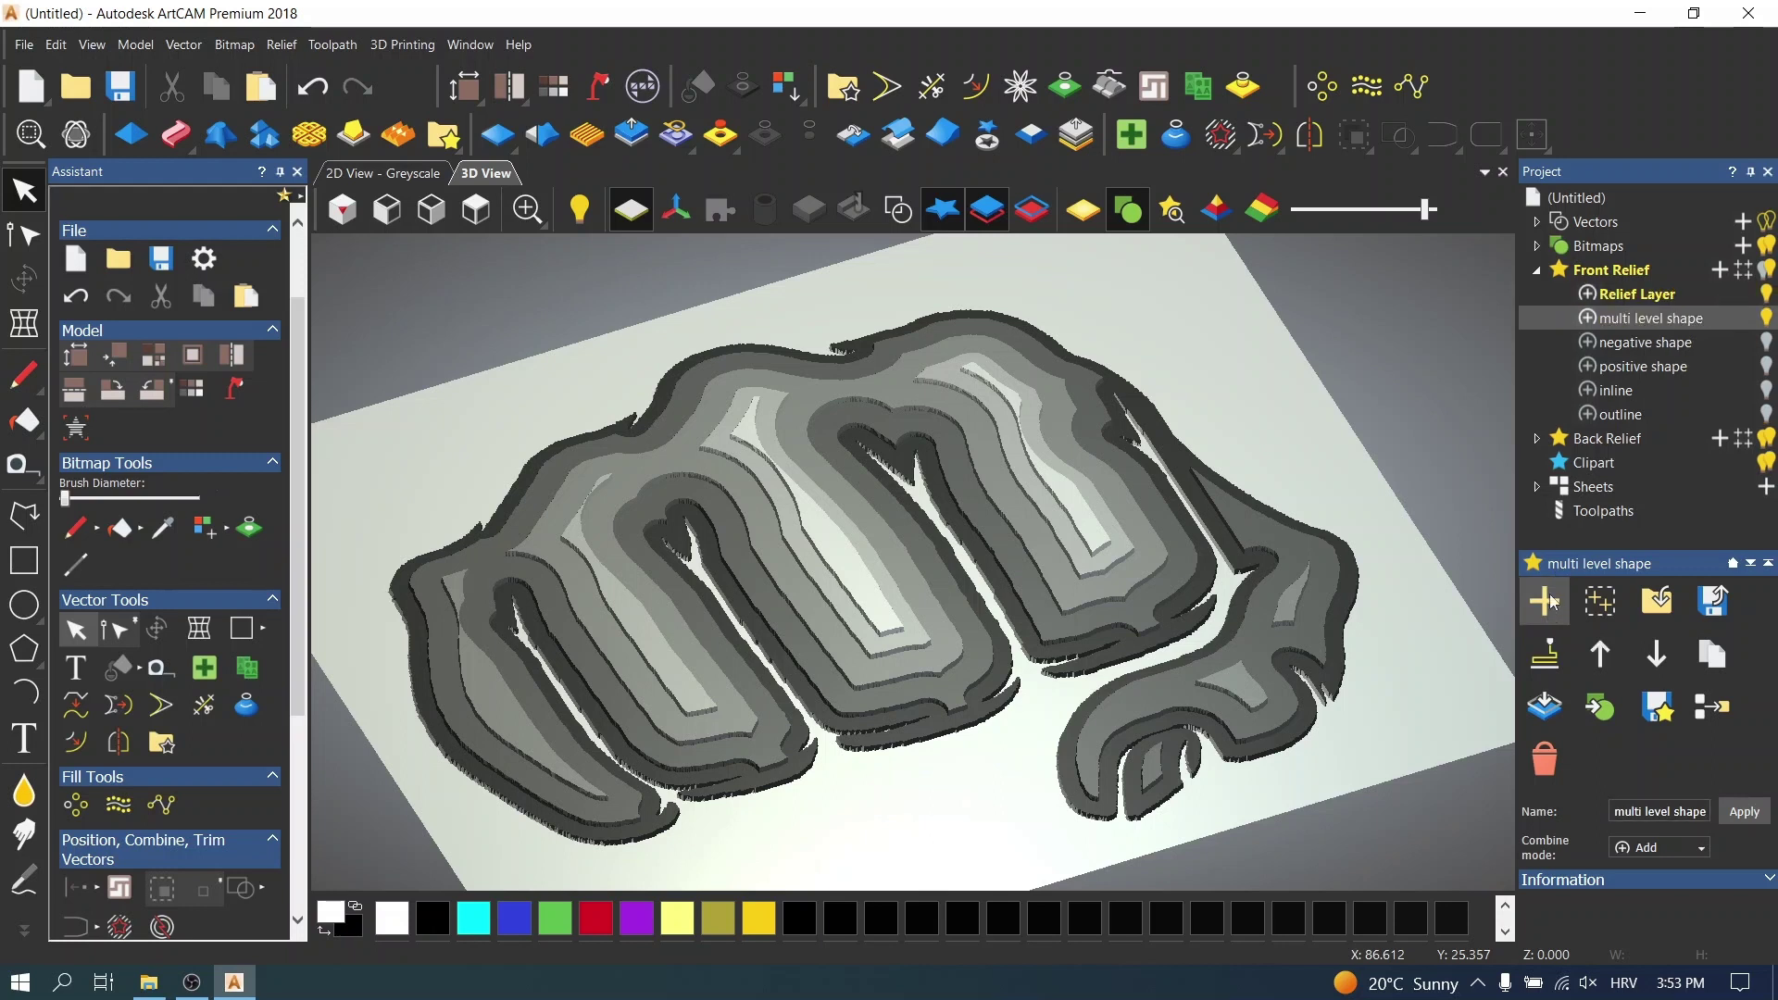
- Rename the new relief layer to 'stylized sculpture'
left_click(1767, 316)
double_click(1631, 294)
type("stylized sculpture")
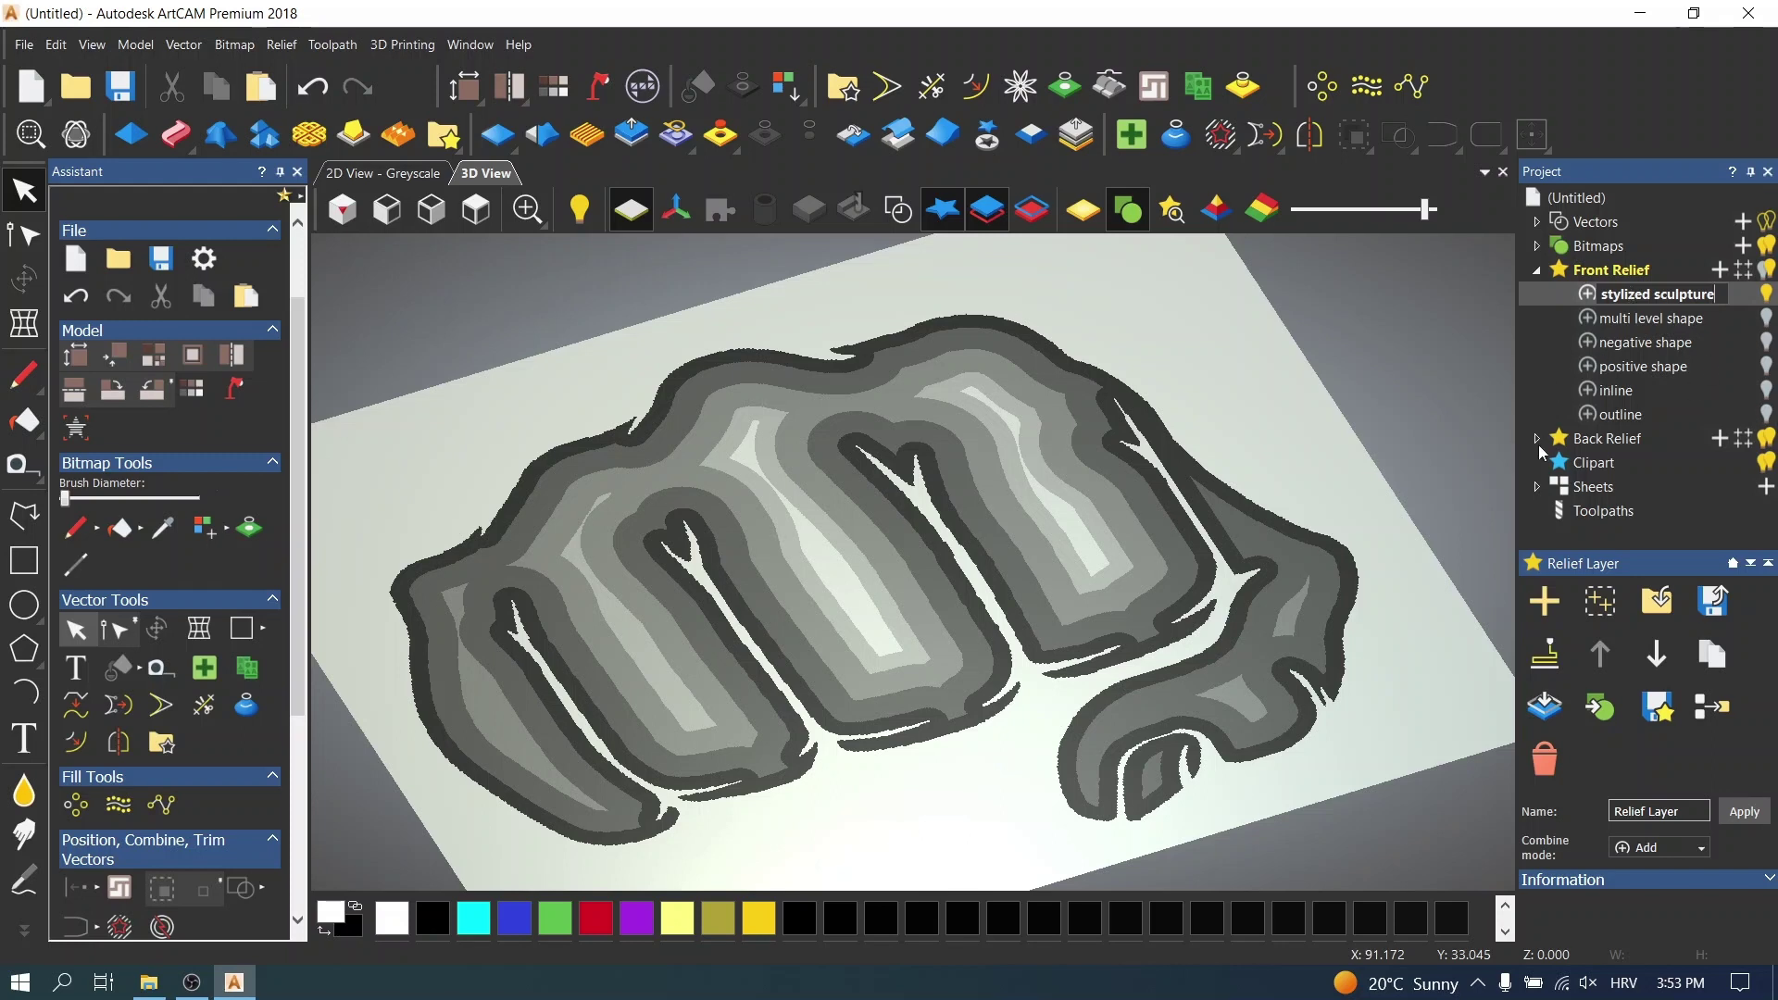
key("F2")
key("Return")
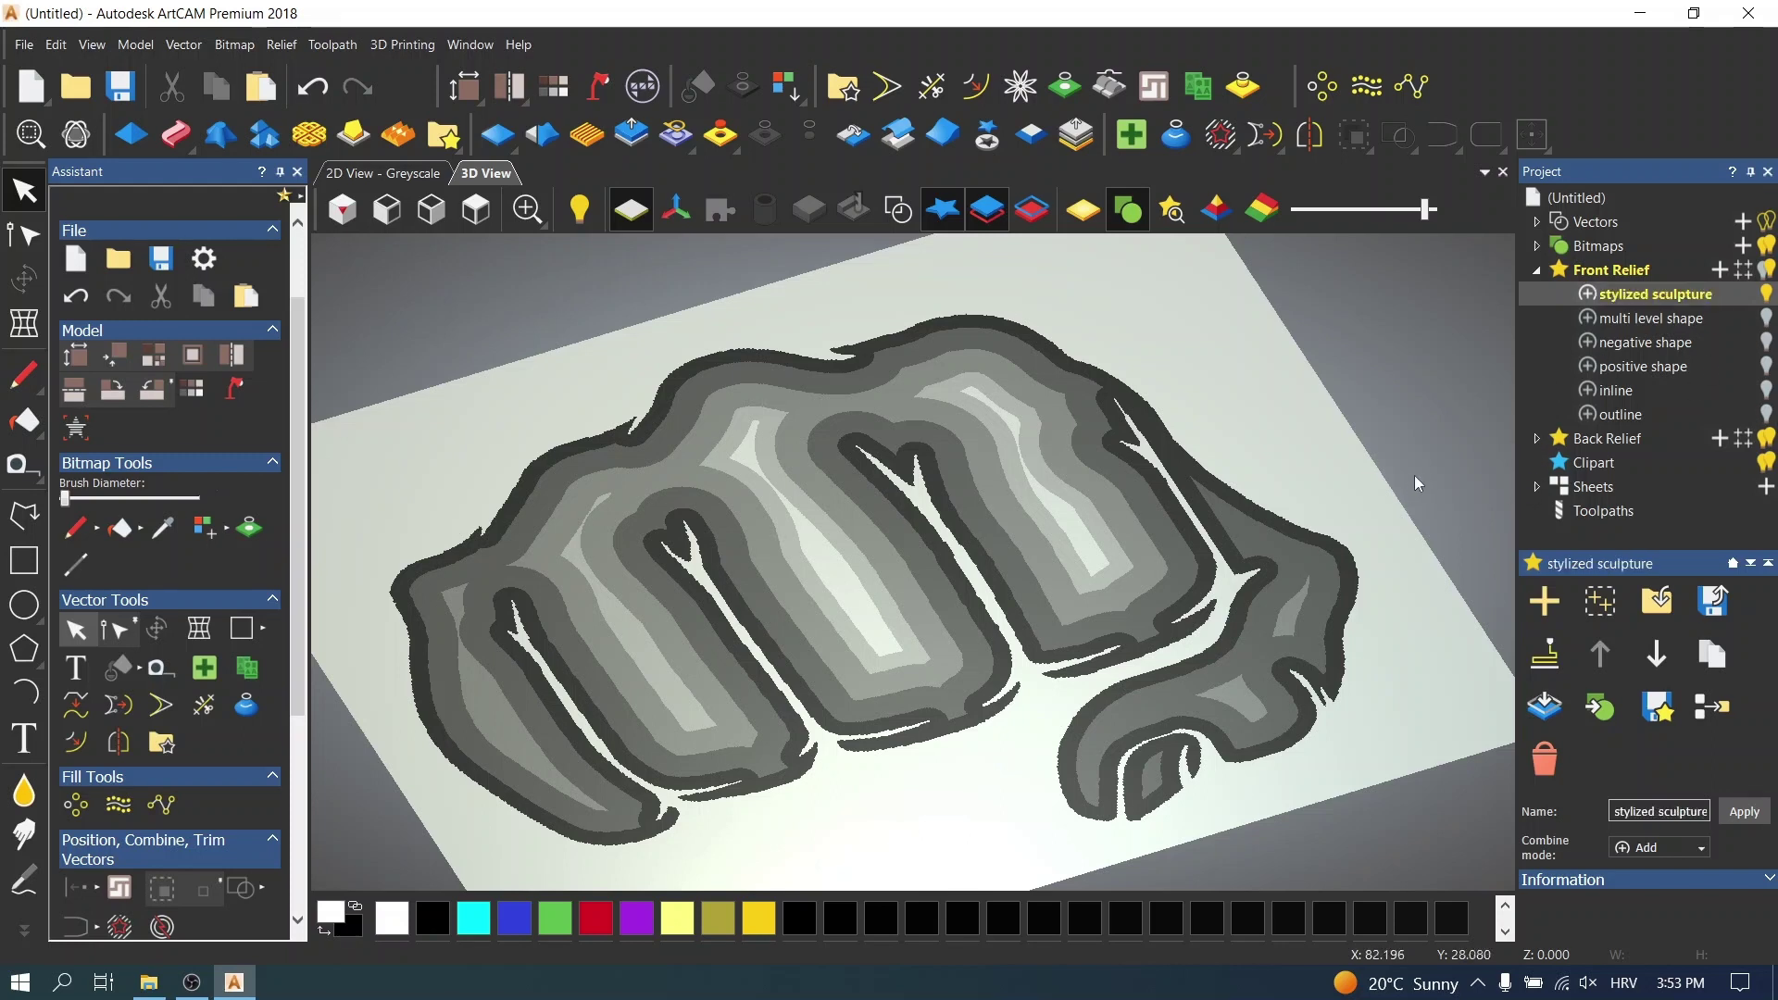
- Add a new Bitmap Layer 2 and return to the 2D view
left_click(1600, 246)
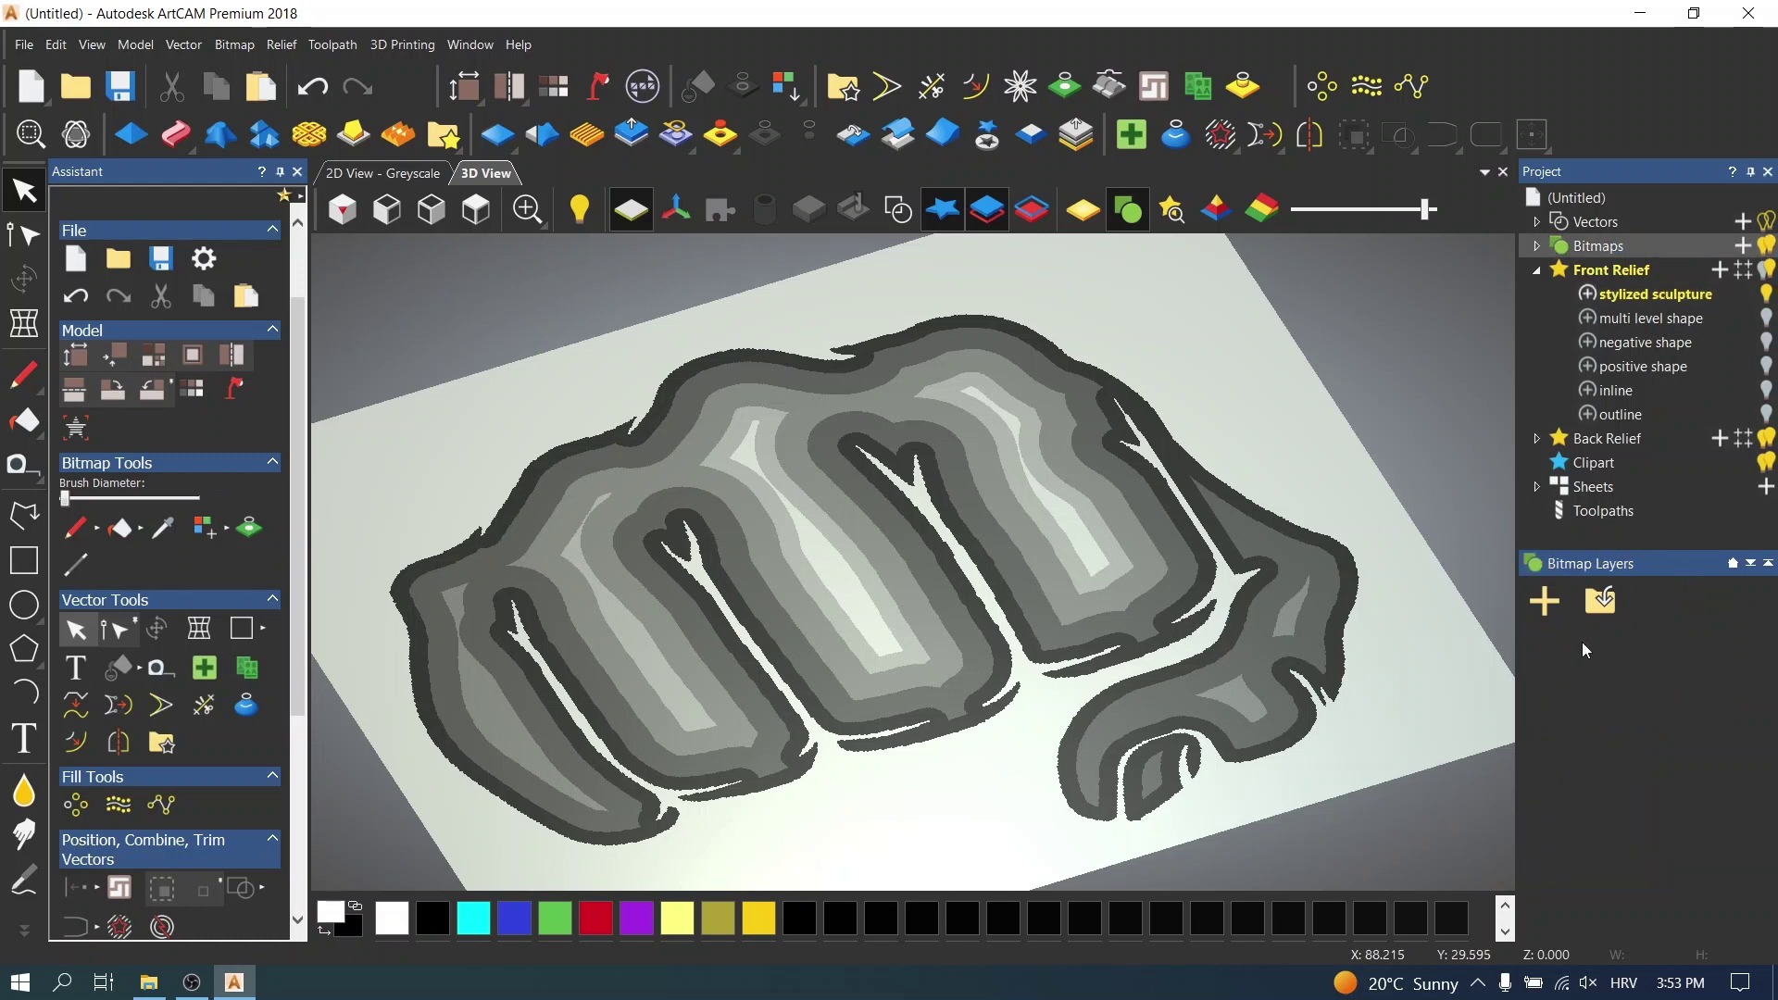
left_click(1545, 603)
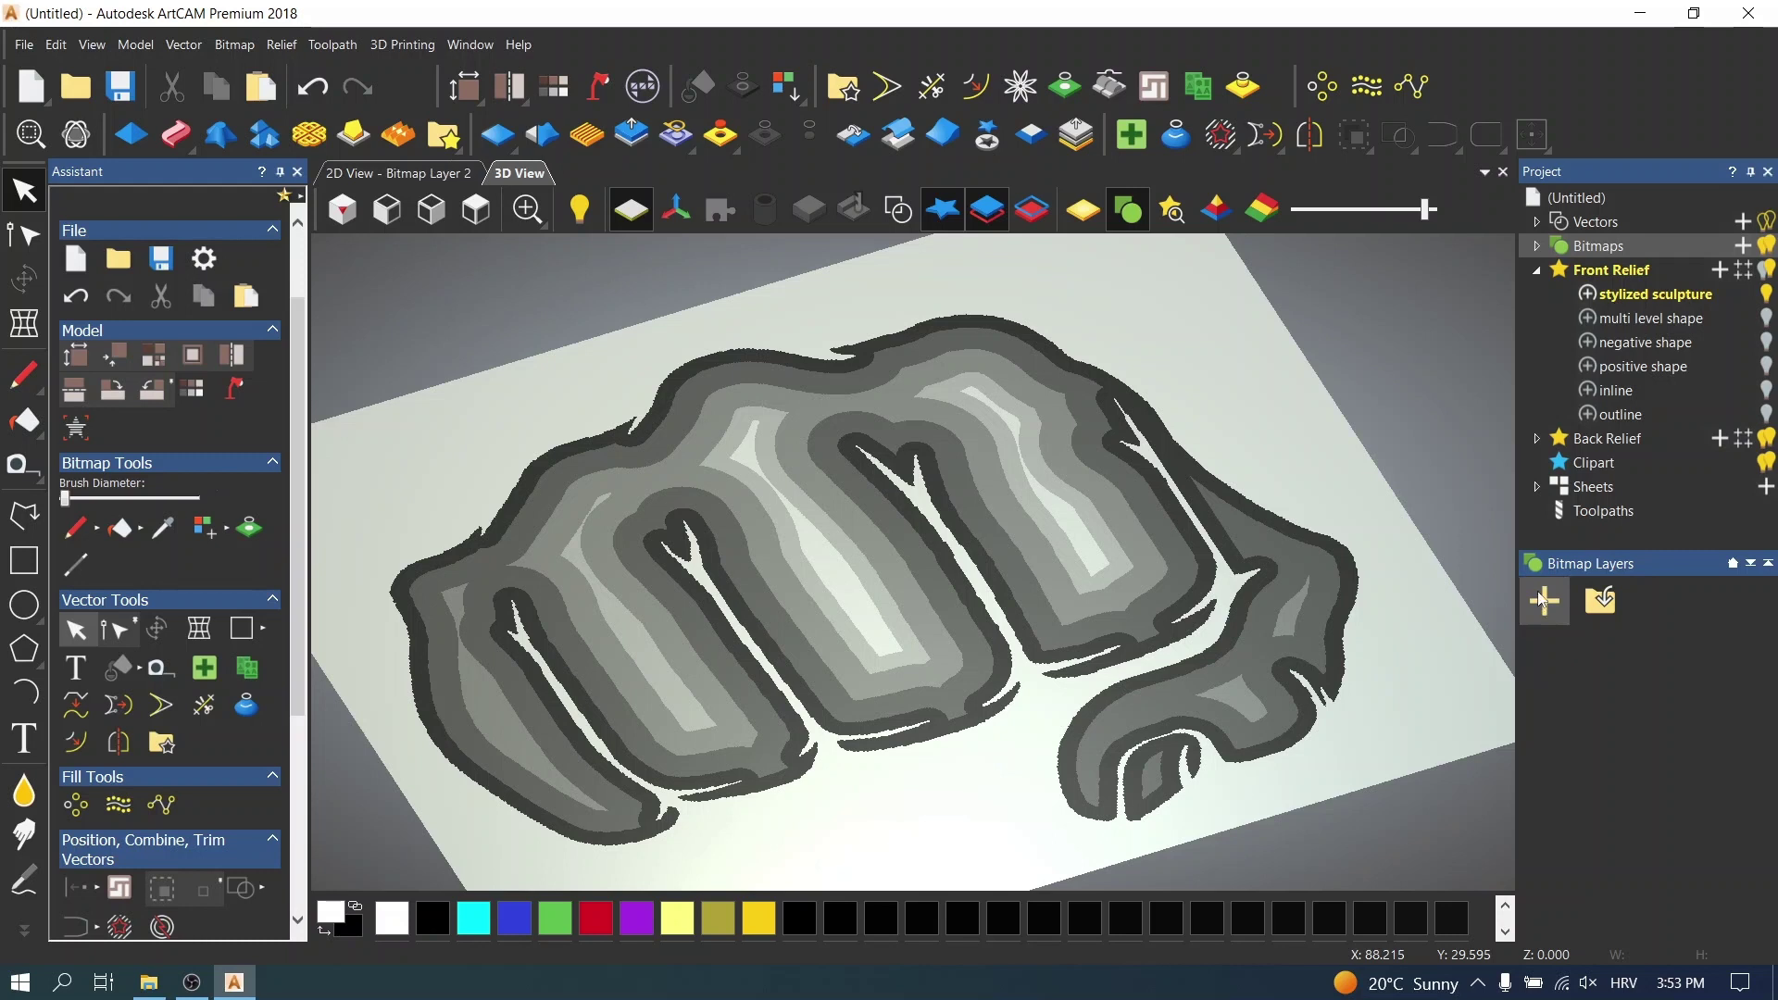
left_click(420, 172)
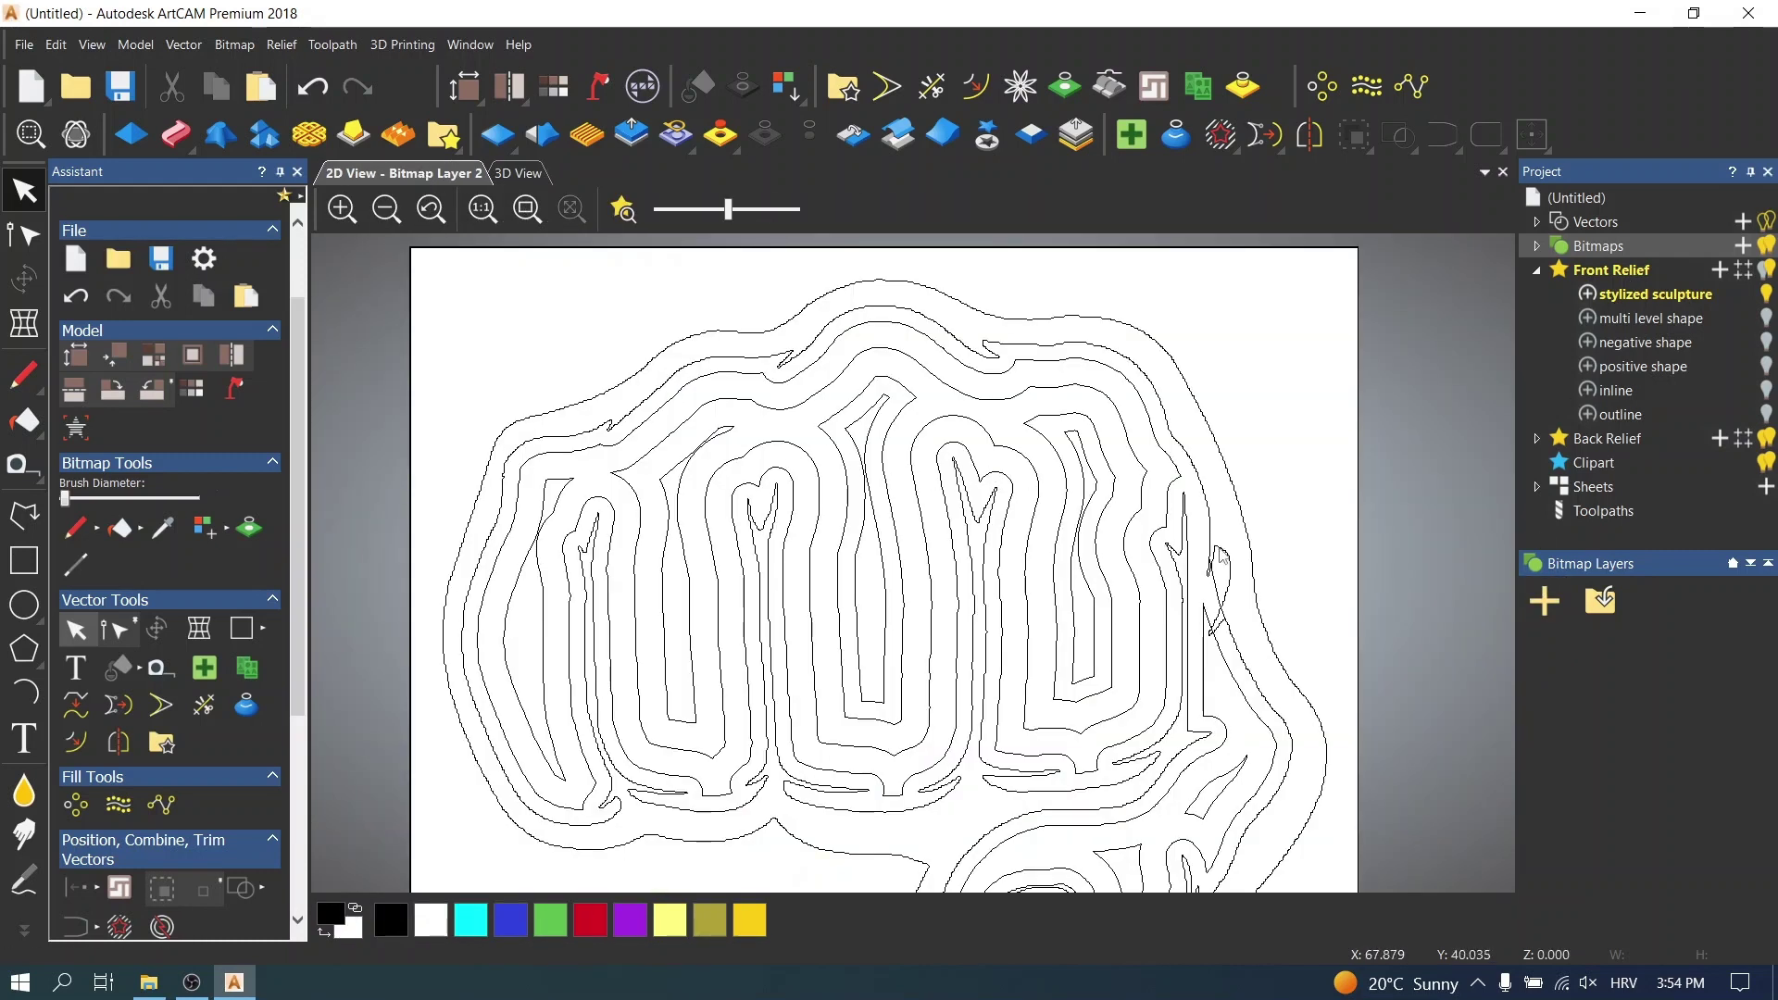
- Select the grouped fist contour vectors and ungroup them into separate loops
left_click(1207, 593)
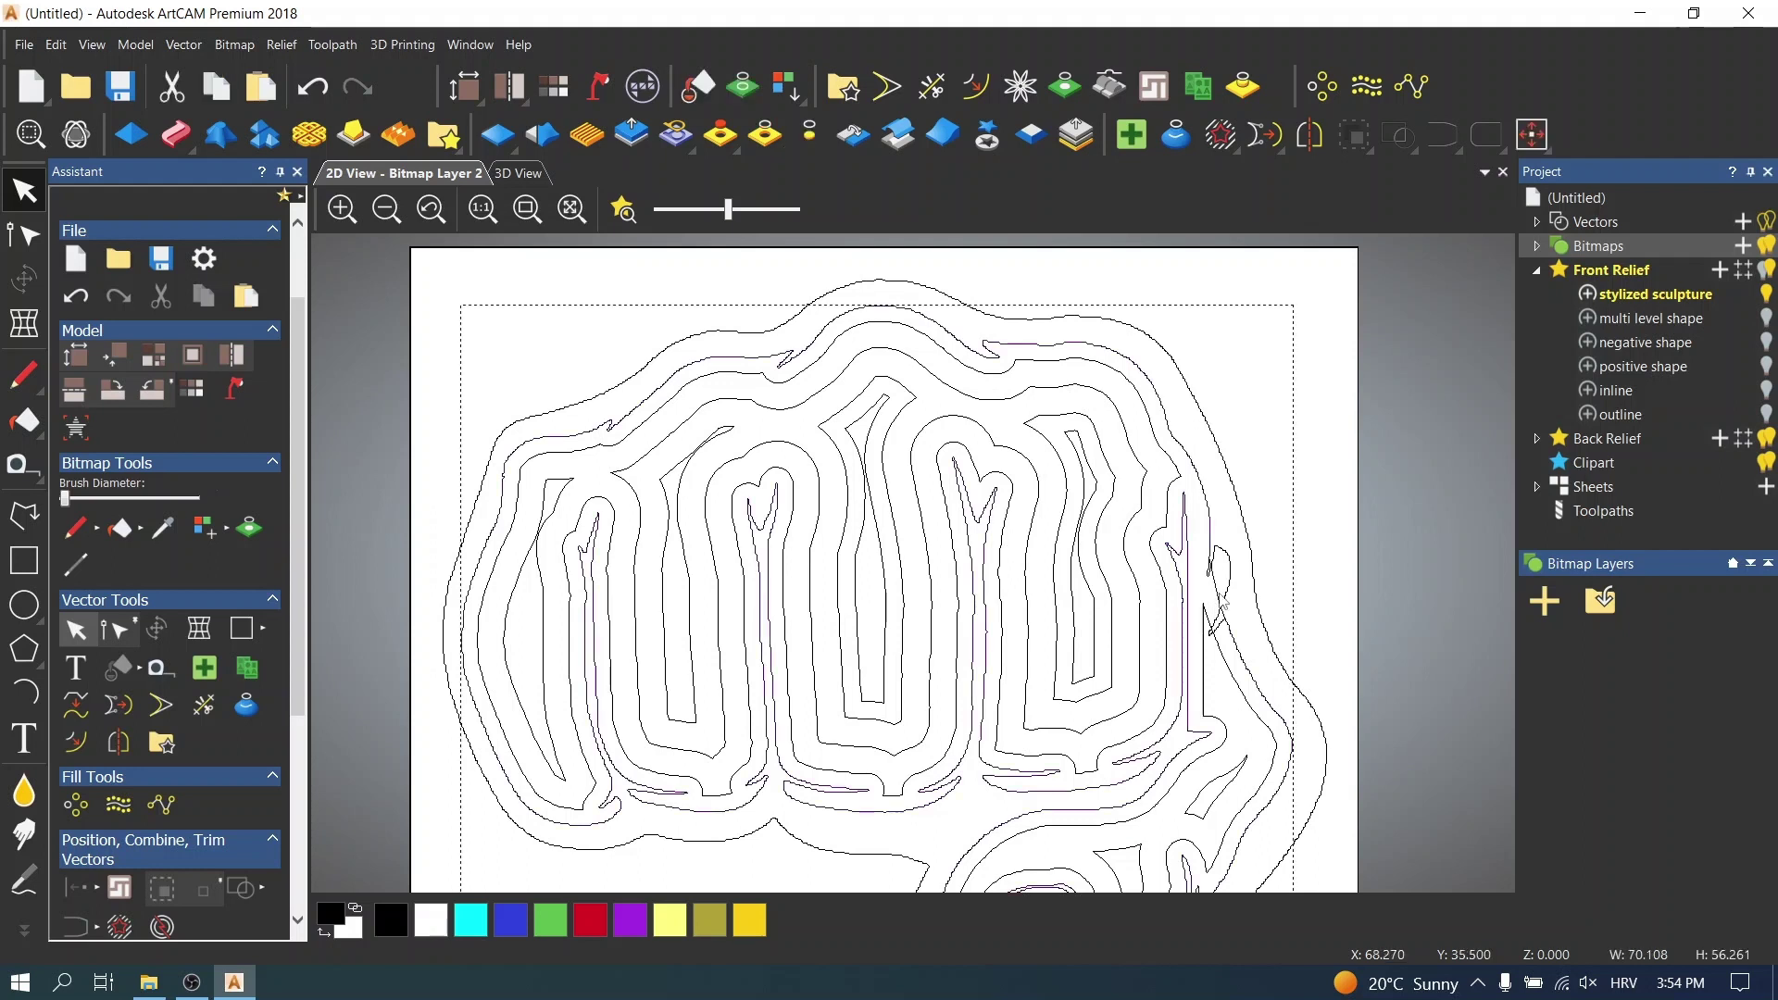
scroll(1173, 639, "down", 1)
scroll(968, 764, "up", 2)
scroll(1018, 716, "up", 2)
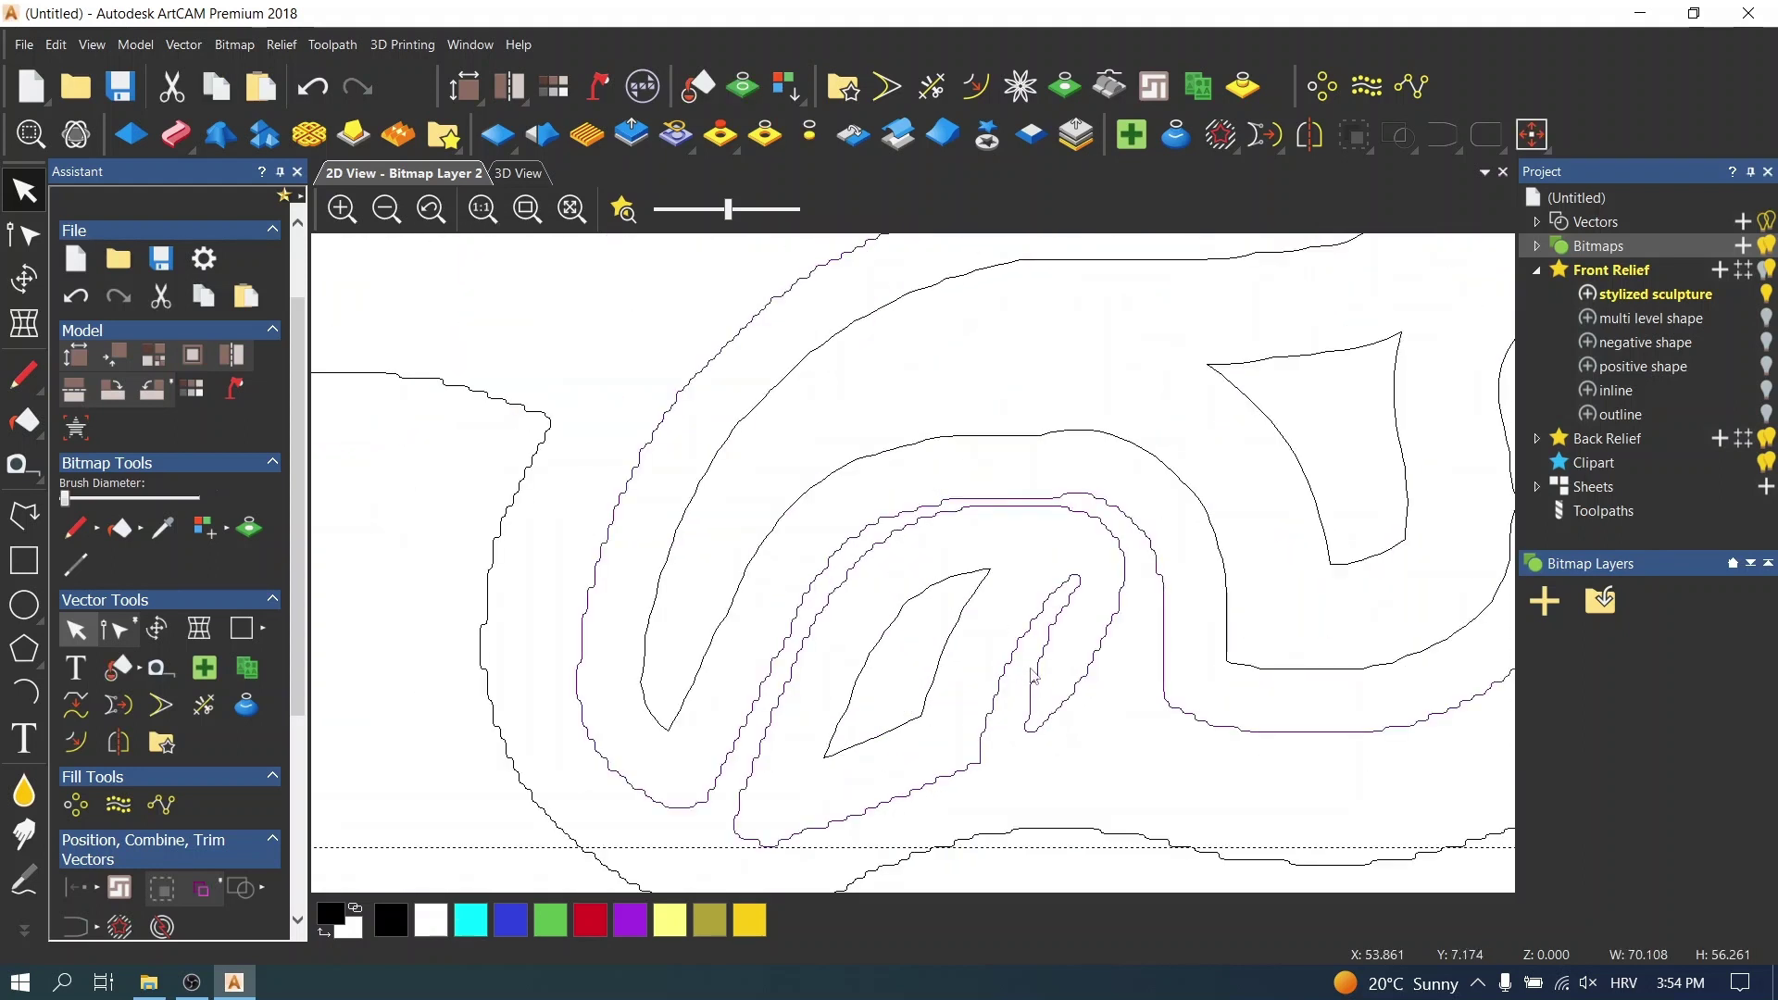
scroll(1109, 481, "down", 2)
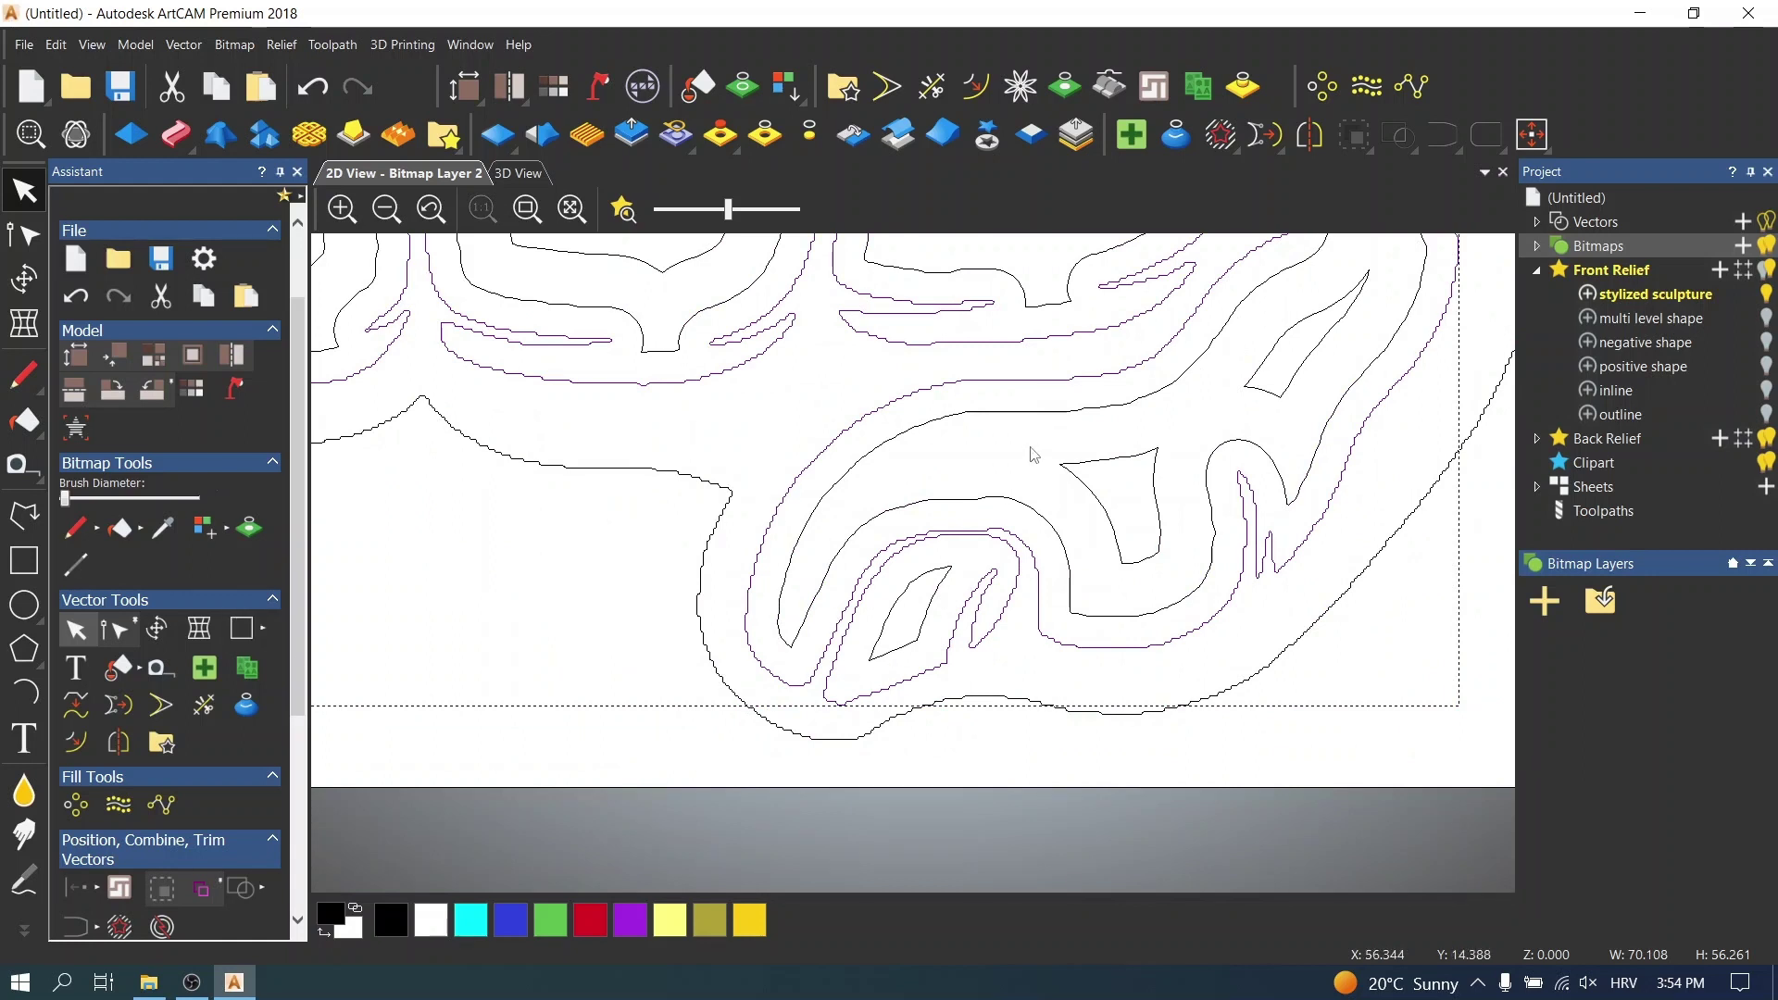
scroll(1168, 319, "down", 1)
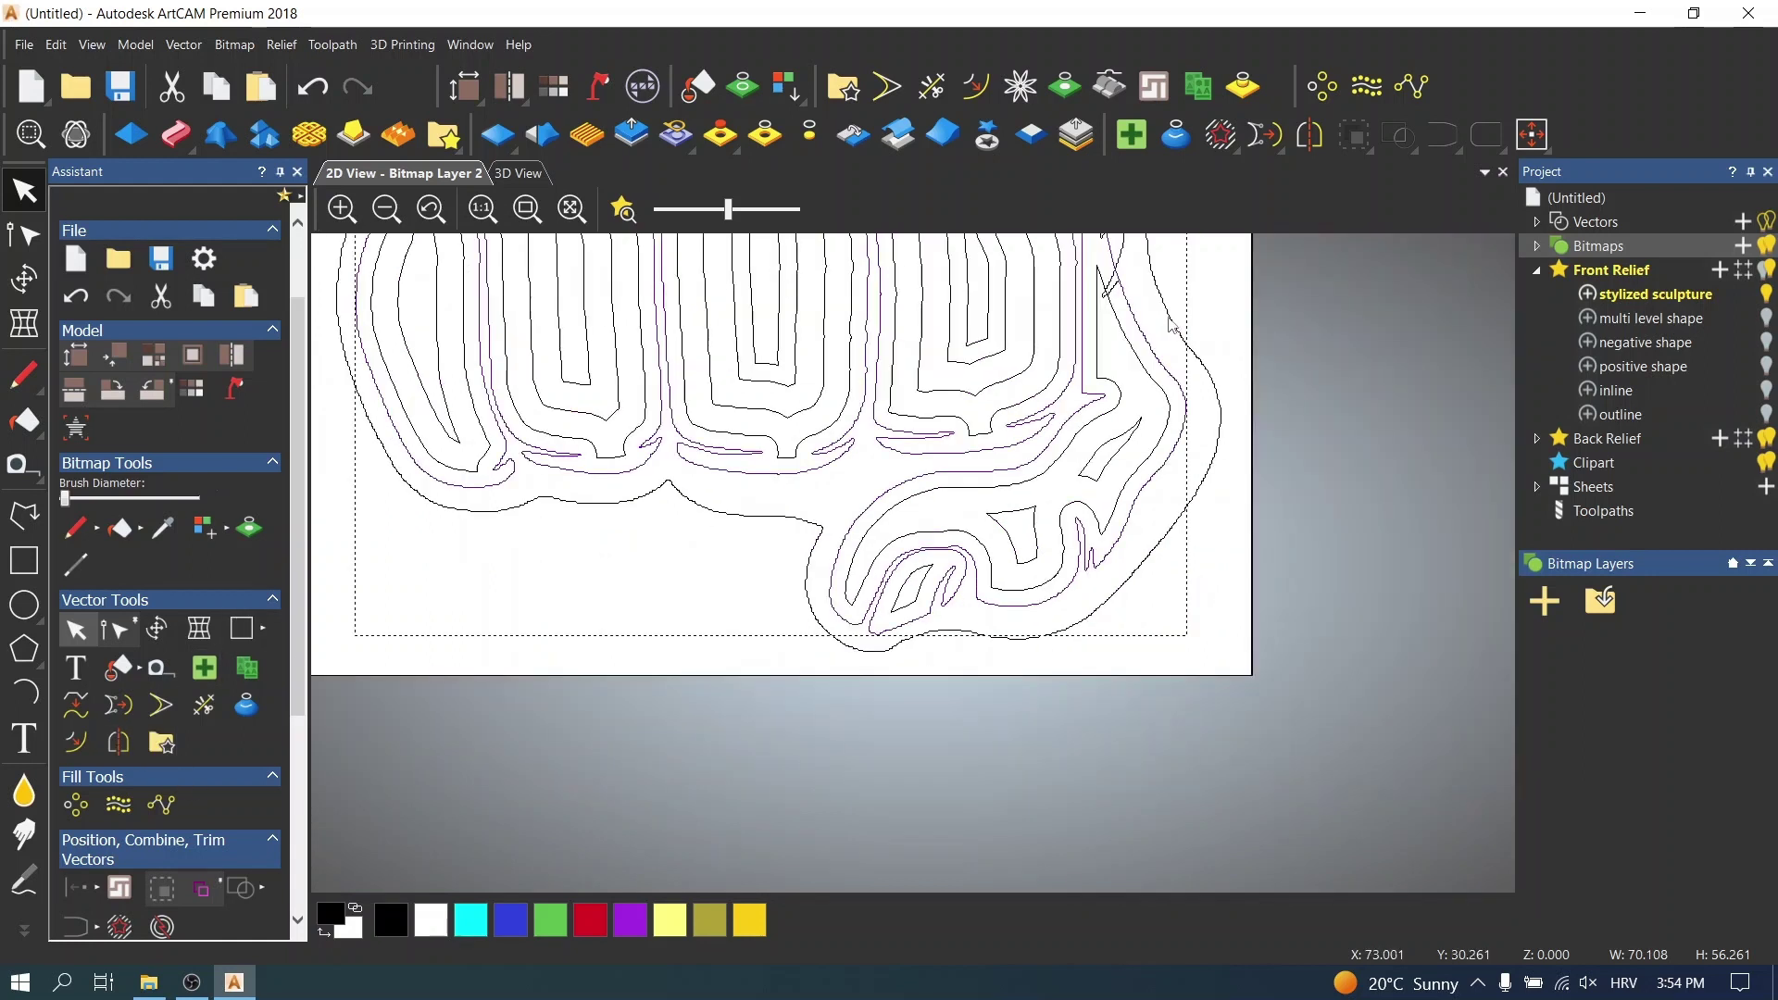
left_click(204, 897)
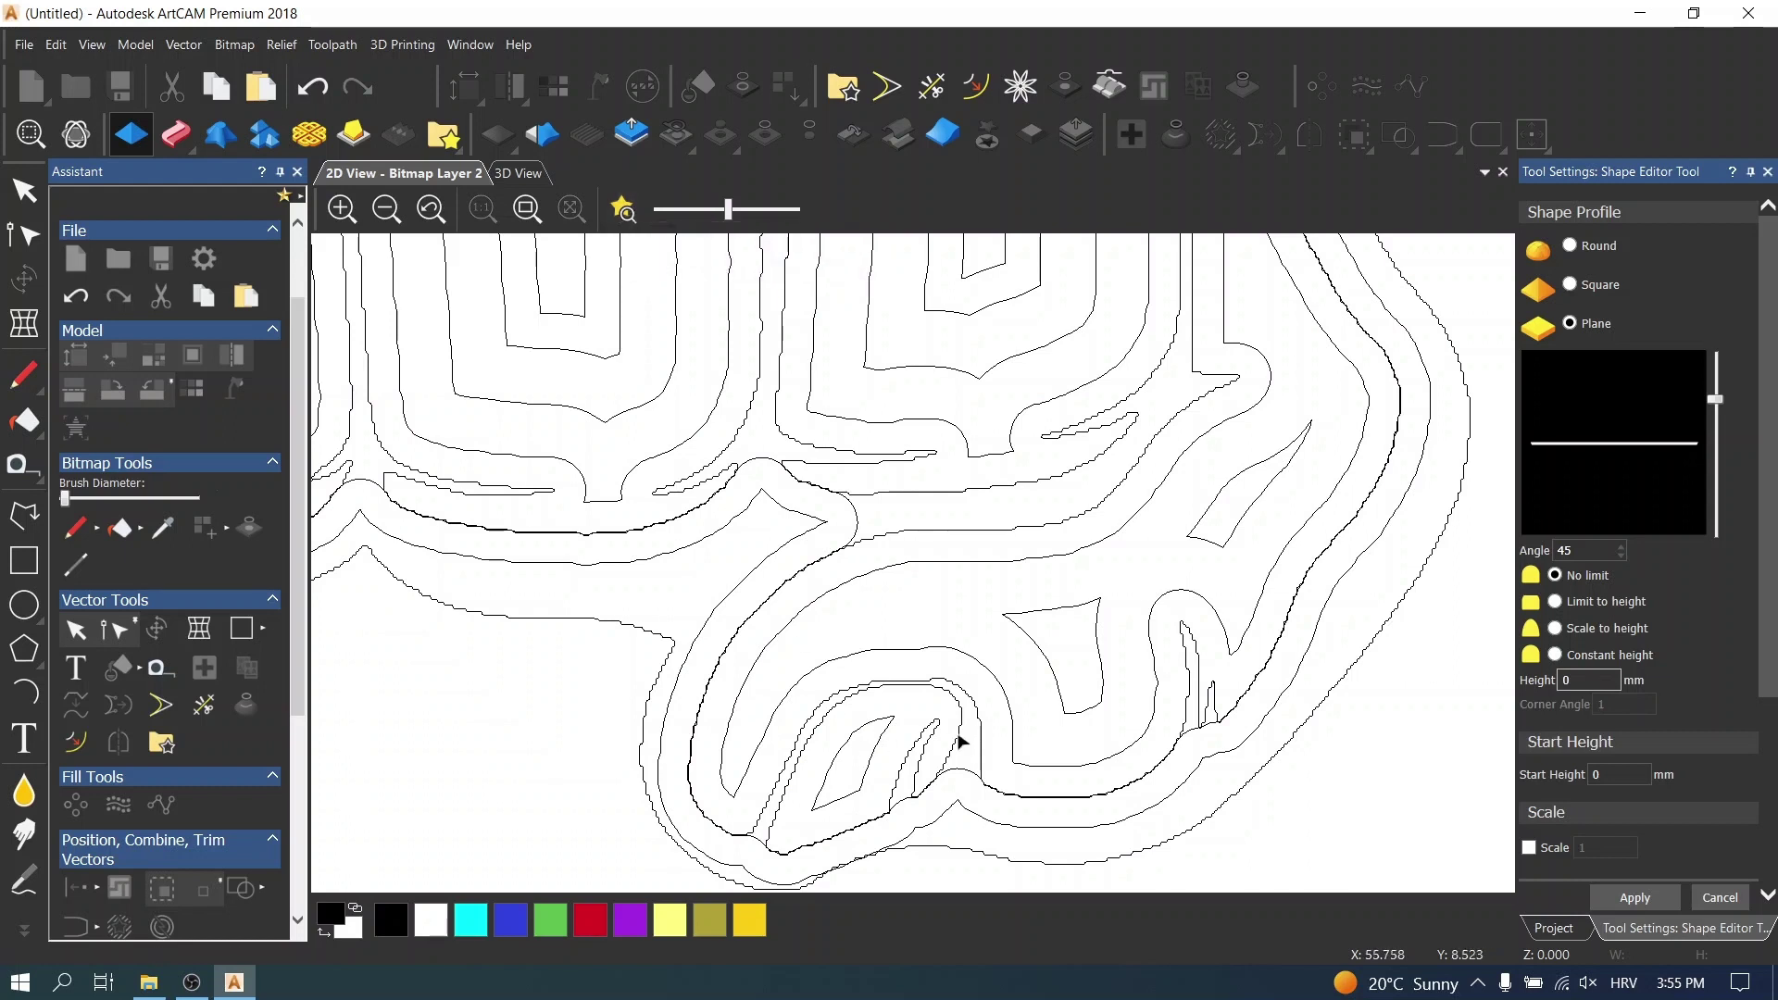
- Raise the thumb's lens-shaped loop and main fist contours as 2 mm planes, checking in 3D
left_click(961, 741)
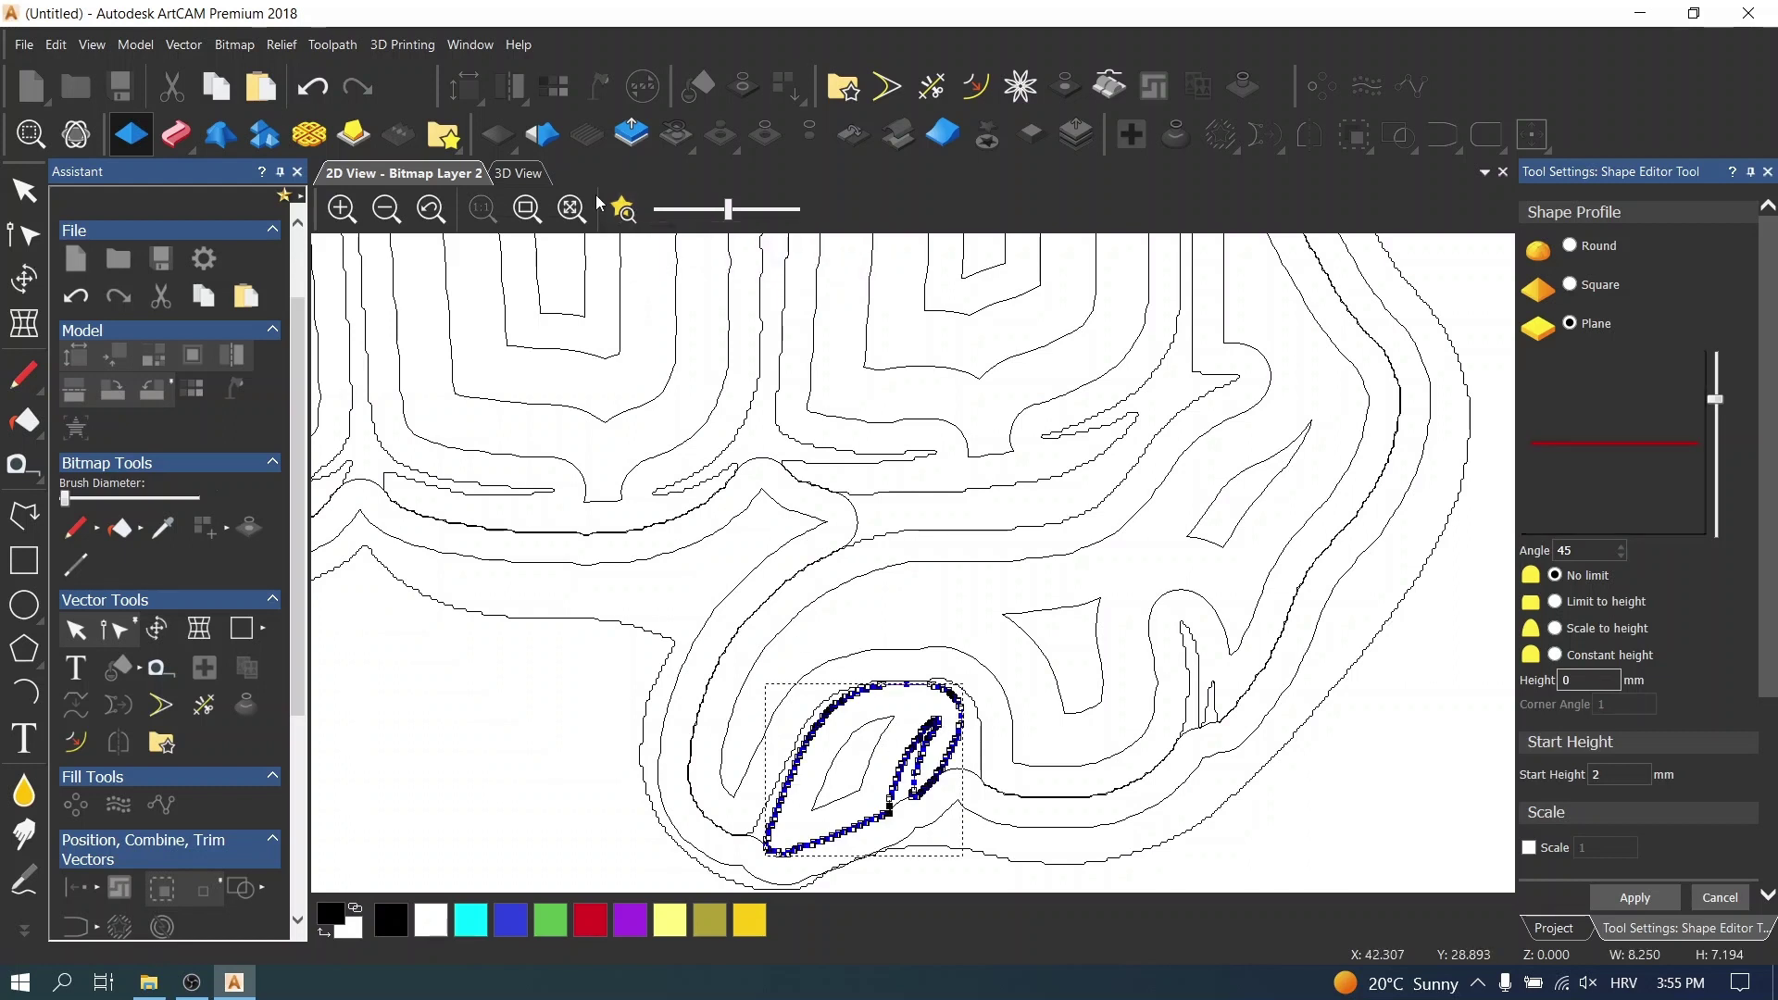
left_click(519, 173)
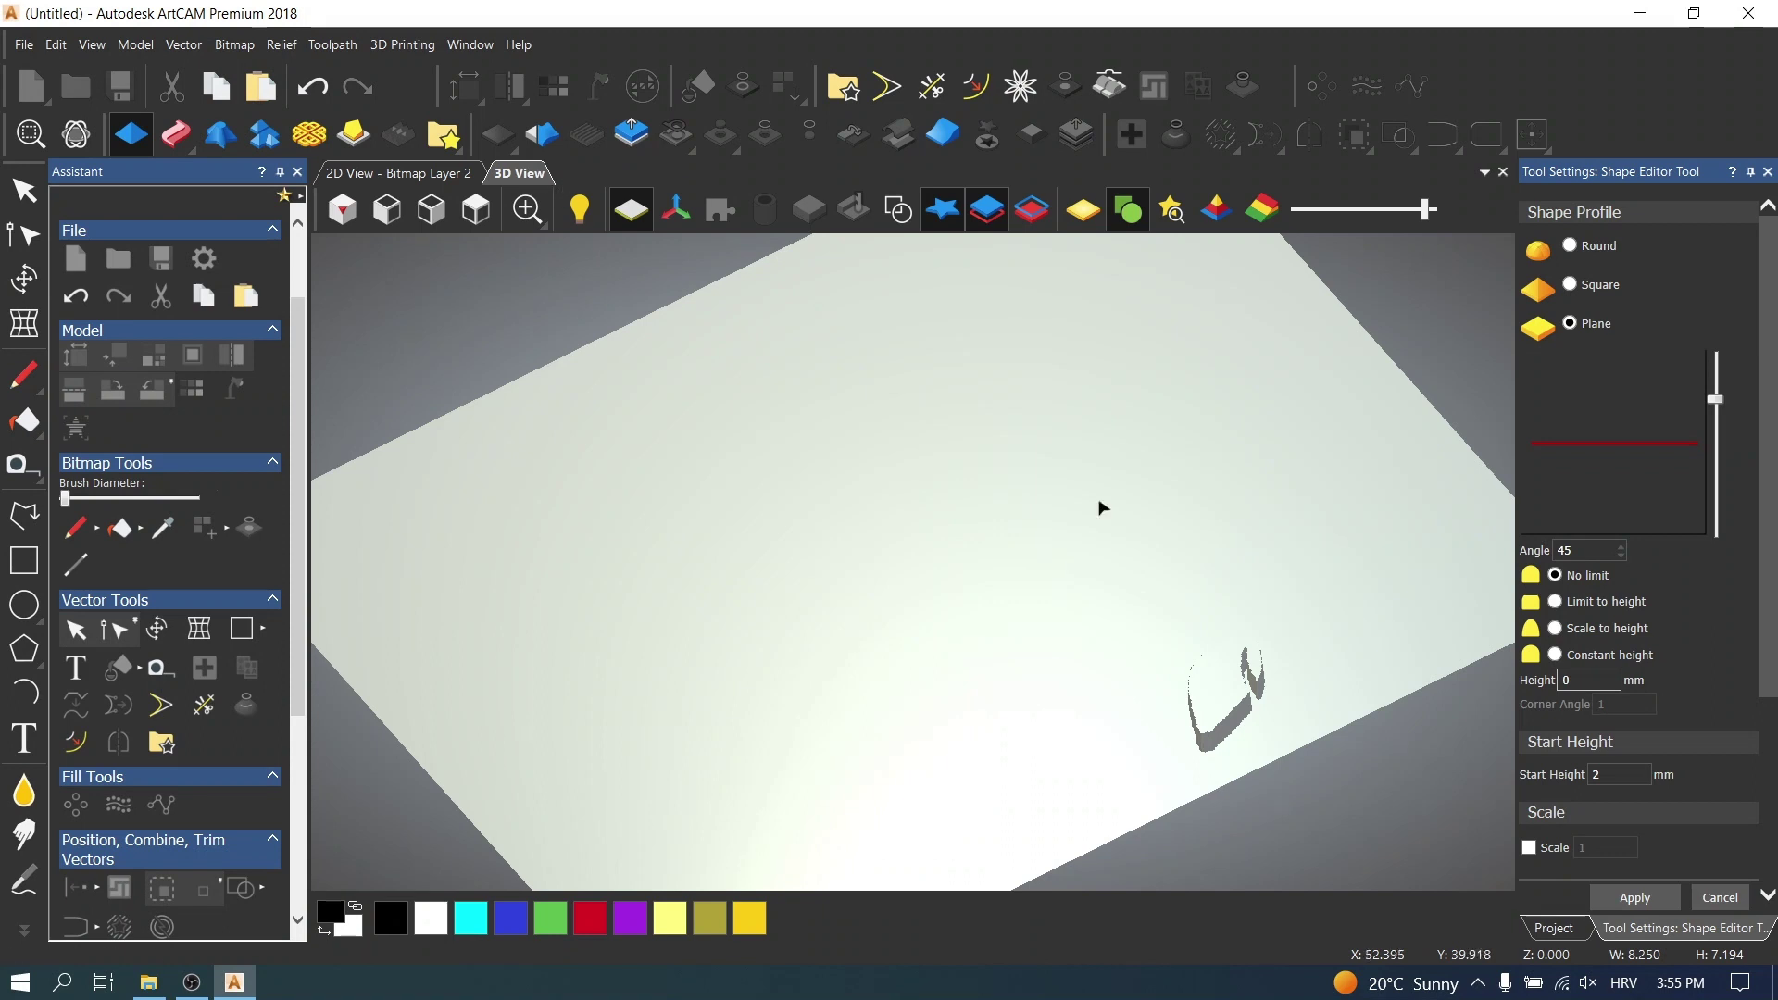
left_click(398, 174)
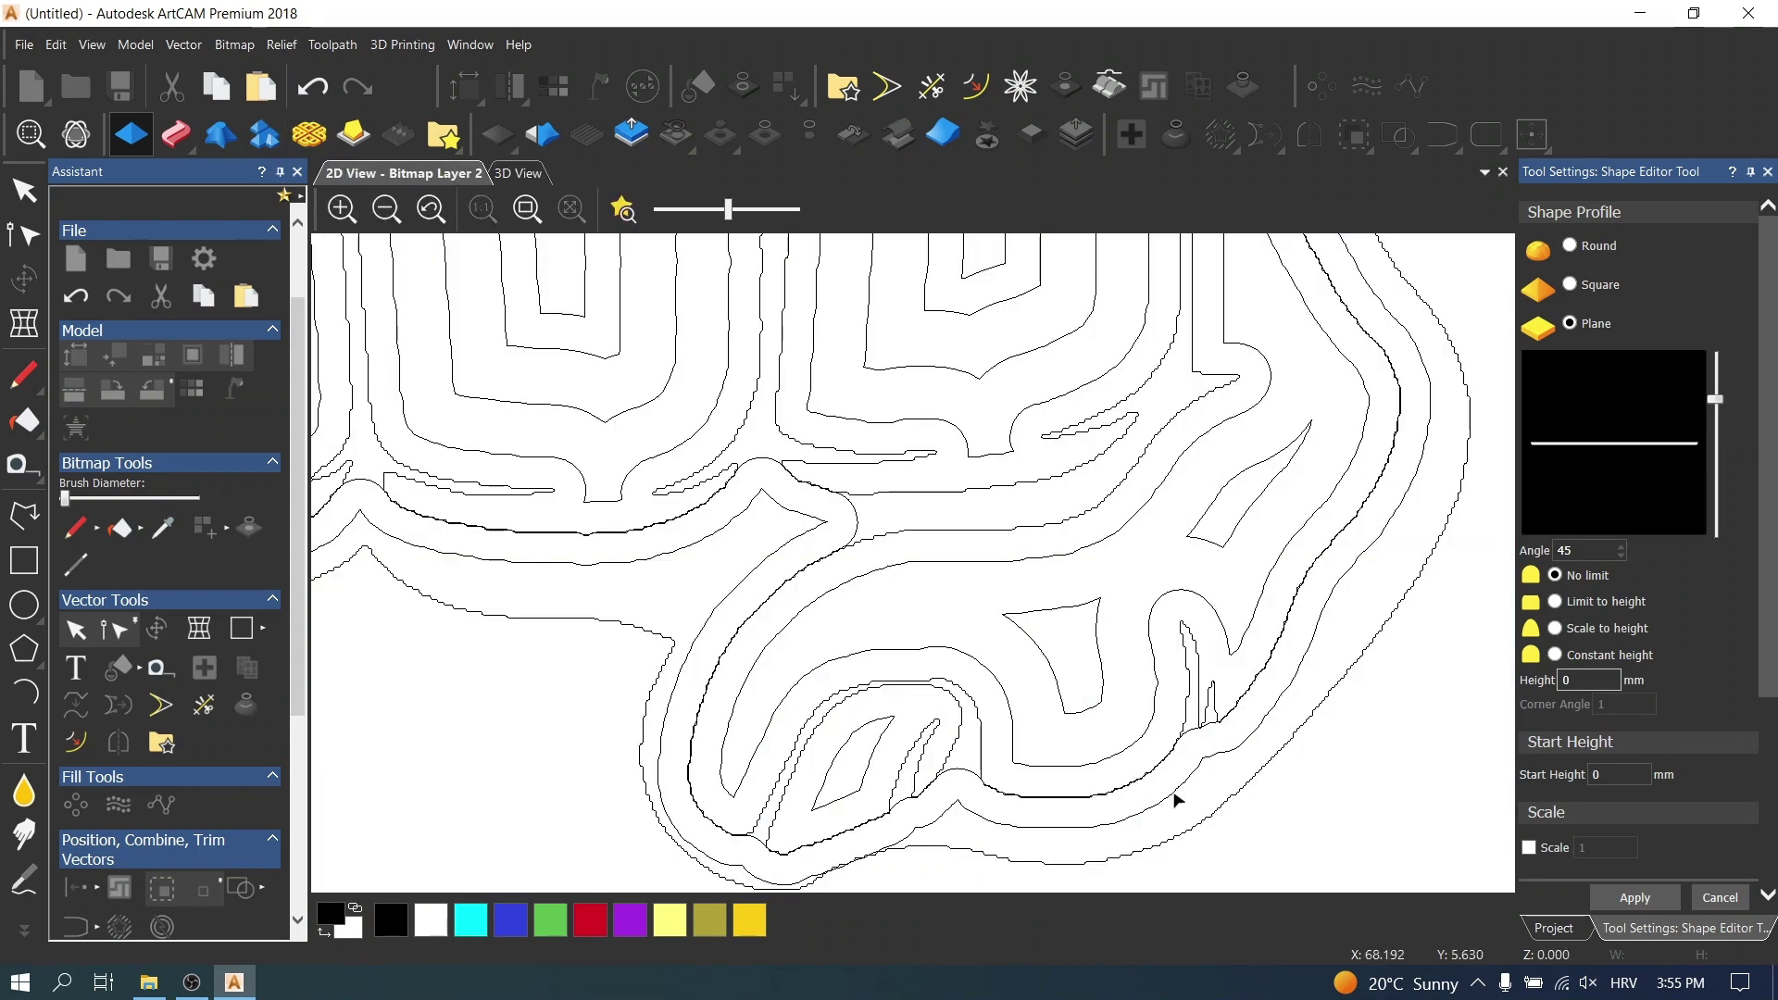
left_click(955, 724)
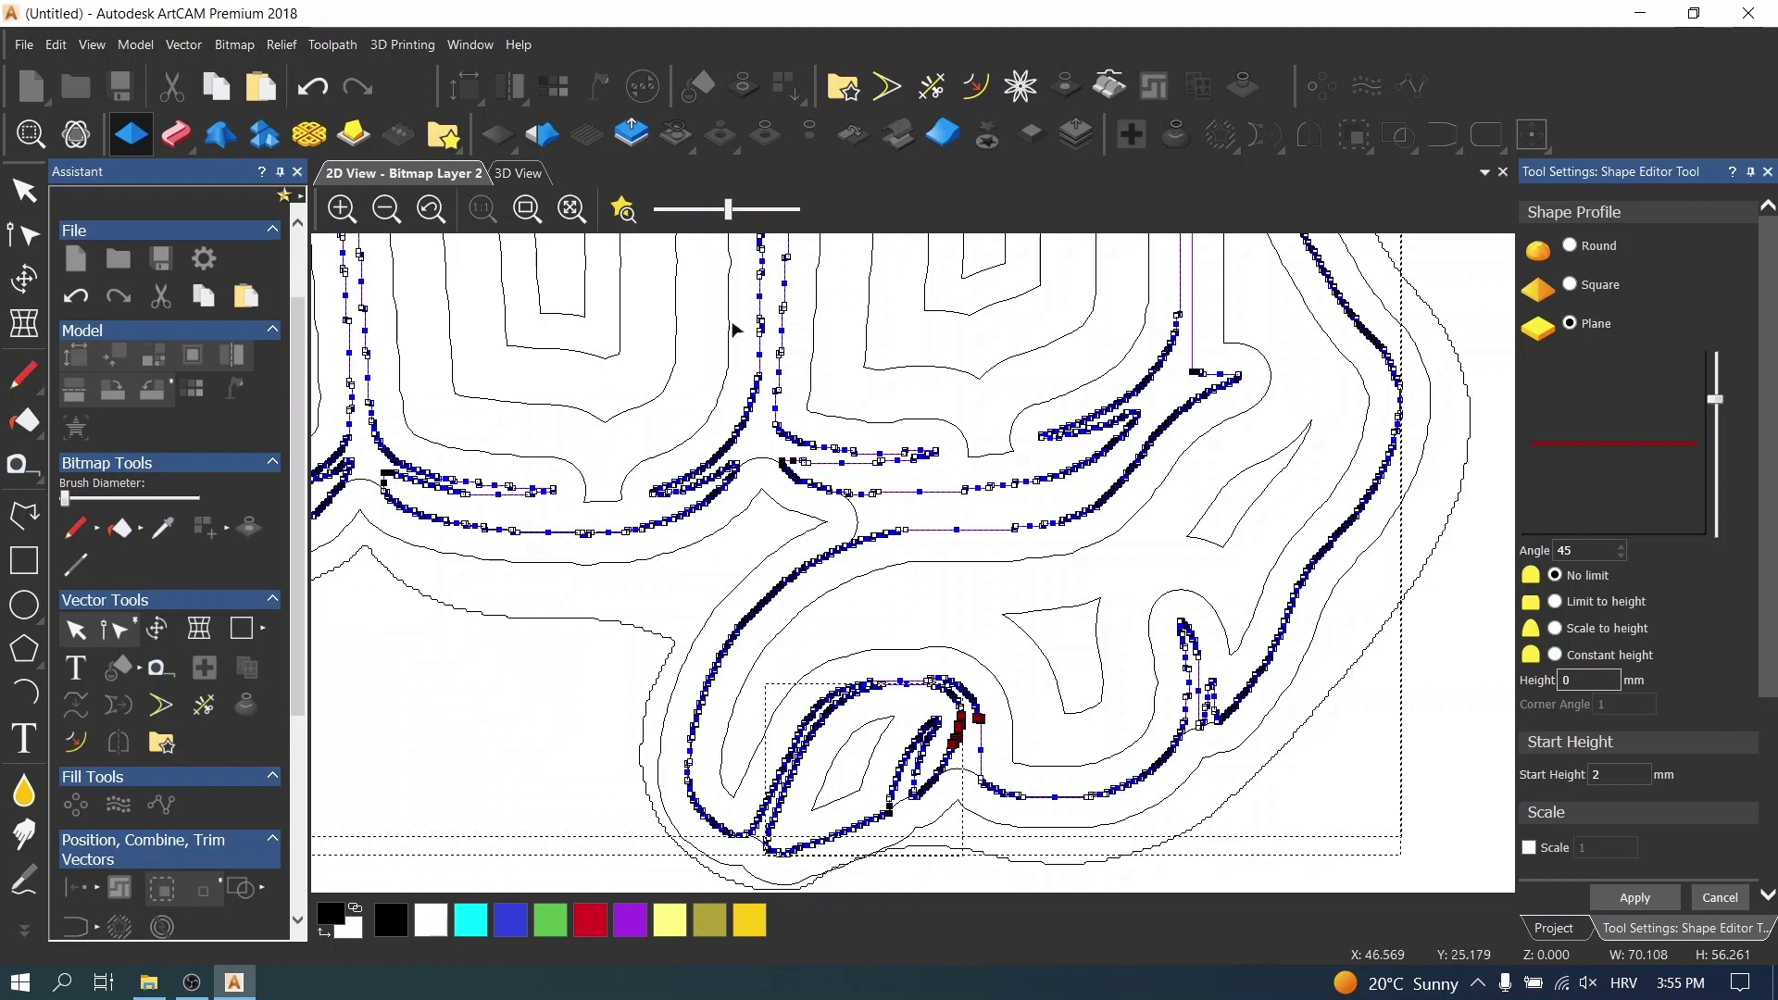
left_click(518, 173)
left_click_drag(1229, 577, 808, 556)
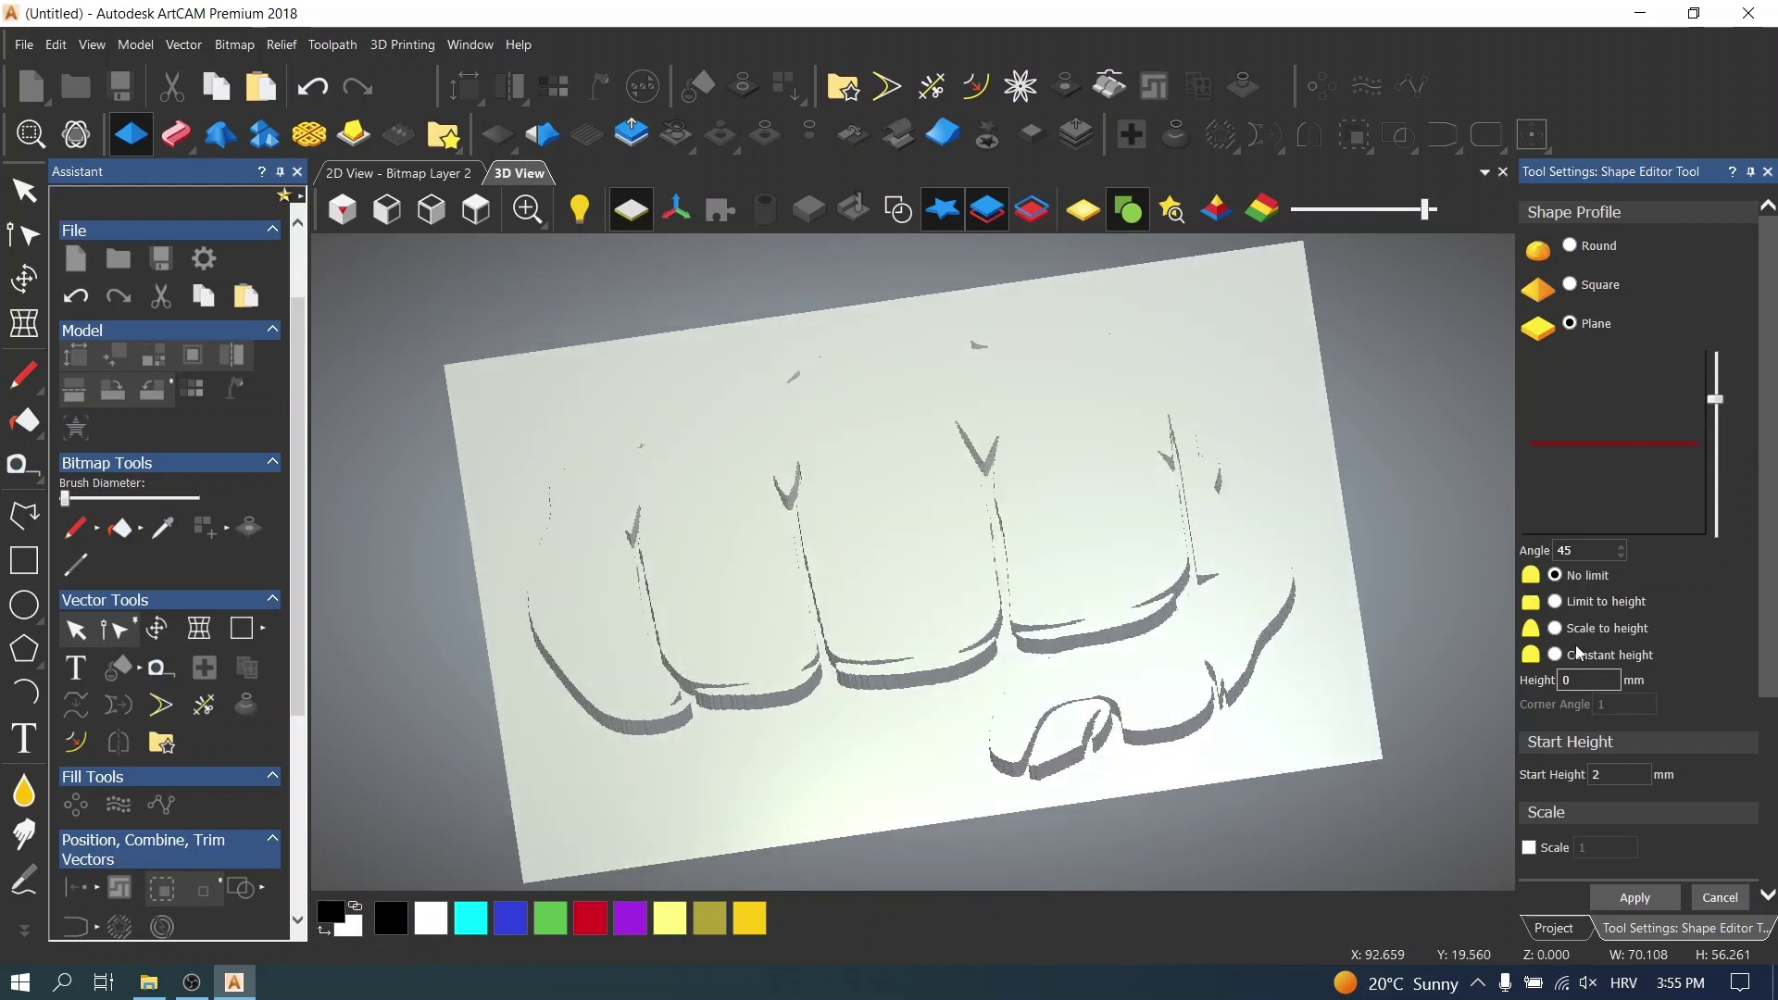
- Give the fist shapes a round profile with a height limit and a 21° angle
left_click(1570, 247)
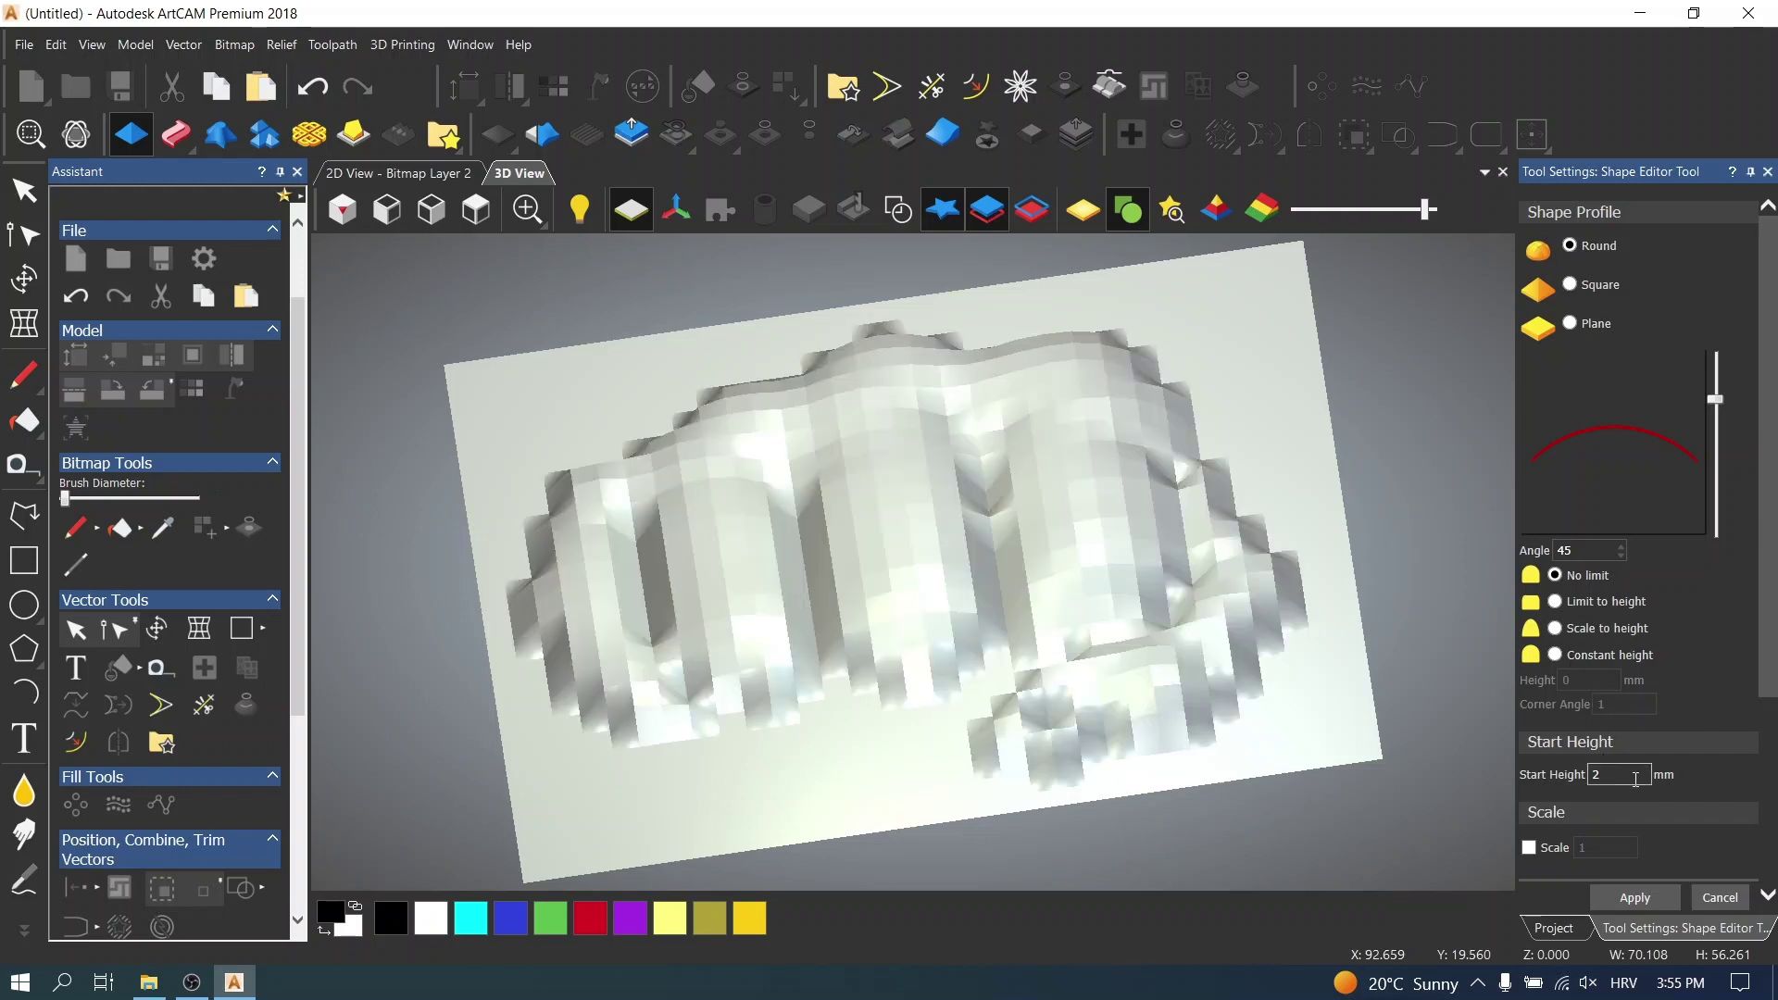
left_click_drag(912, 665, 994, 566)
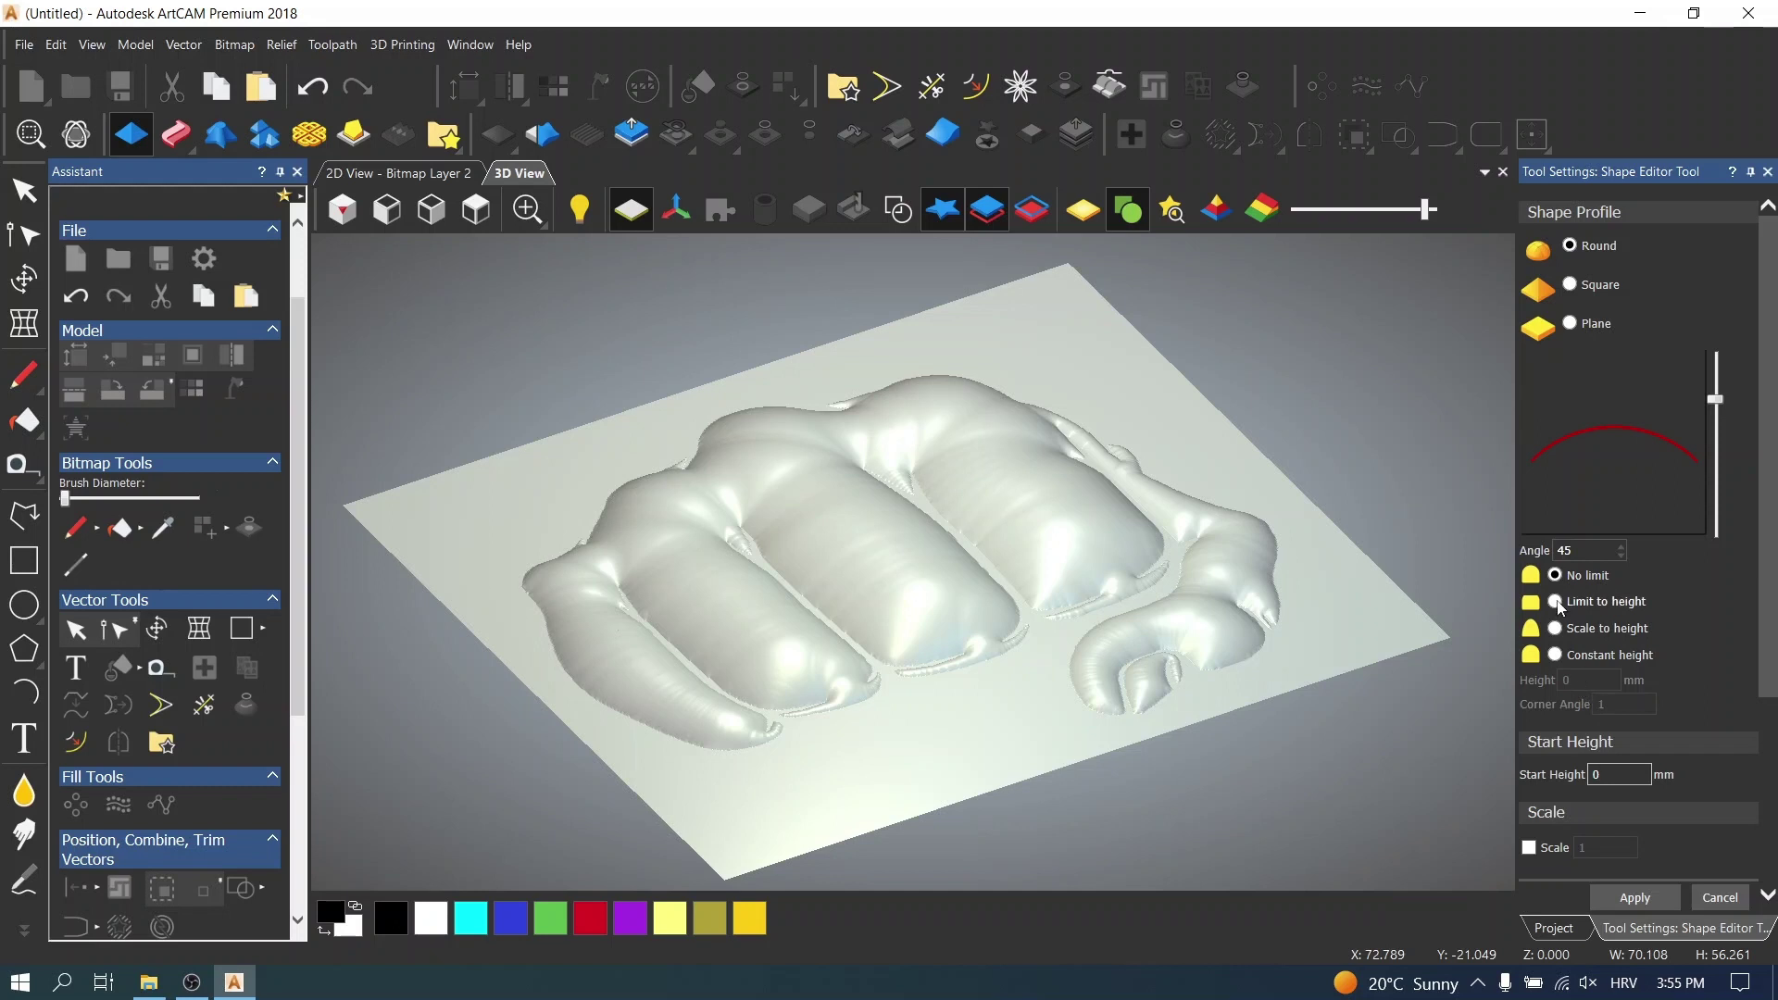
left_click(1557, 602)
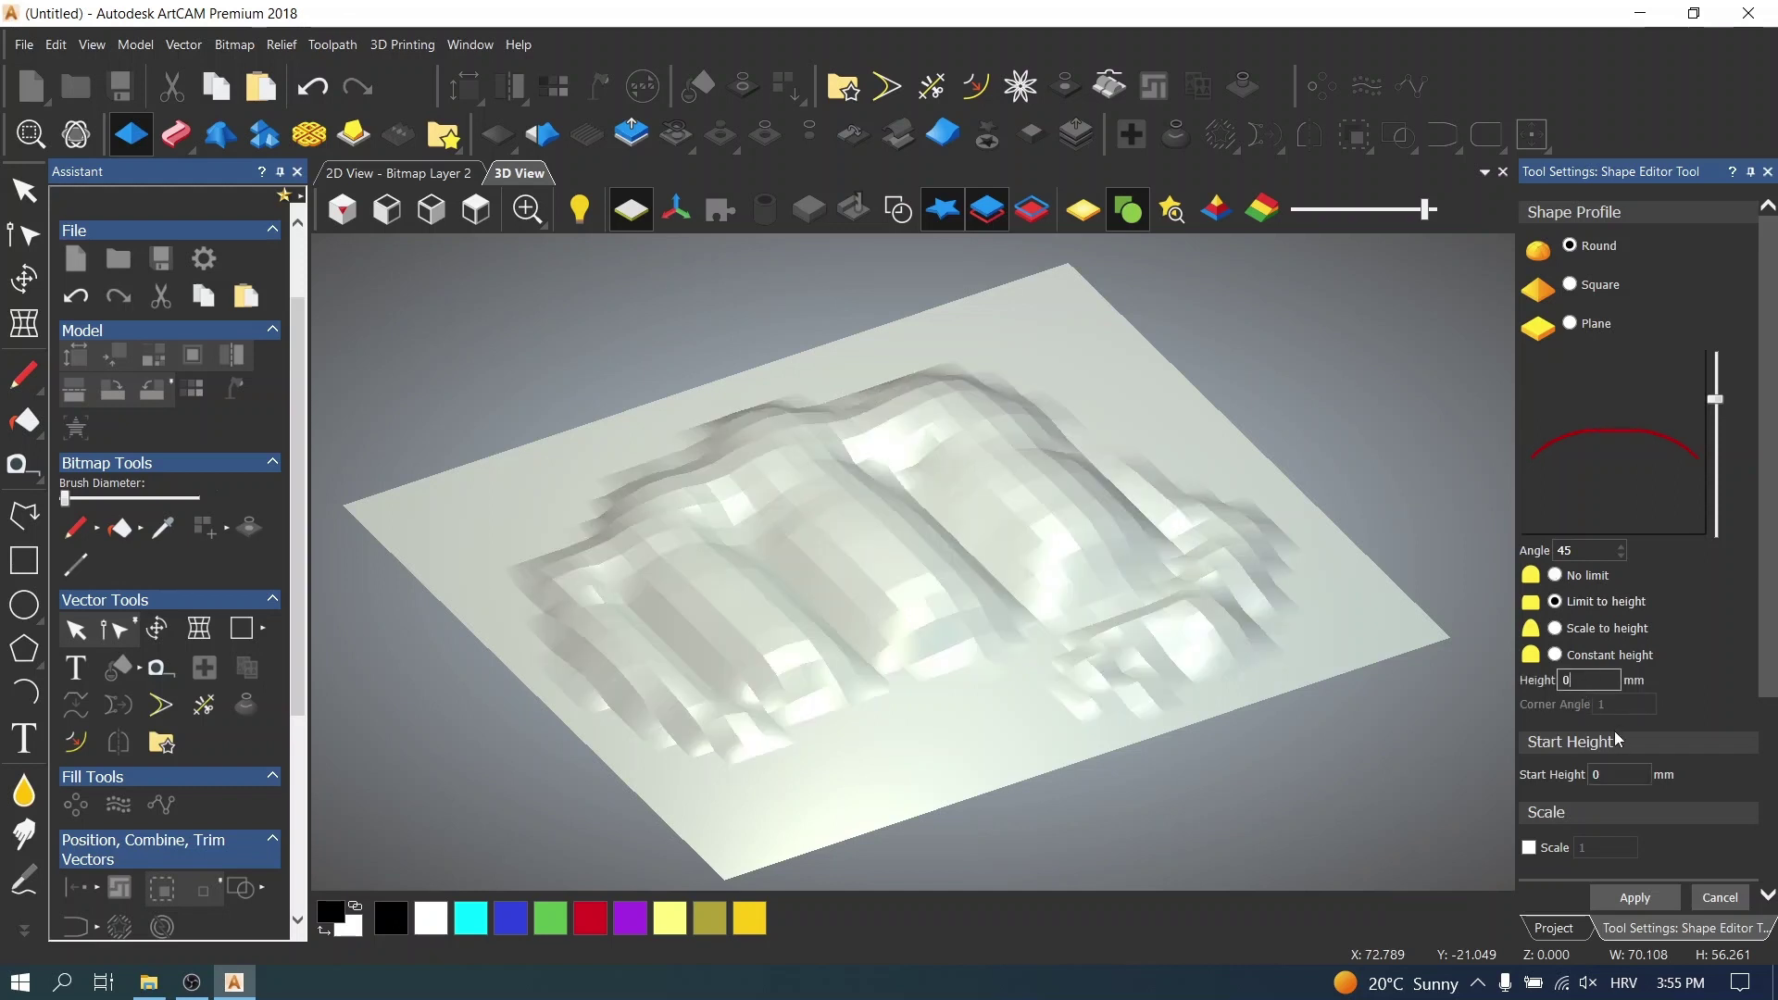
left_click_drag(1178, 665, 1219, 623)
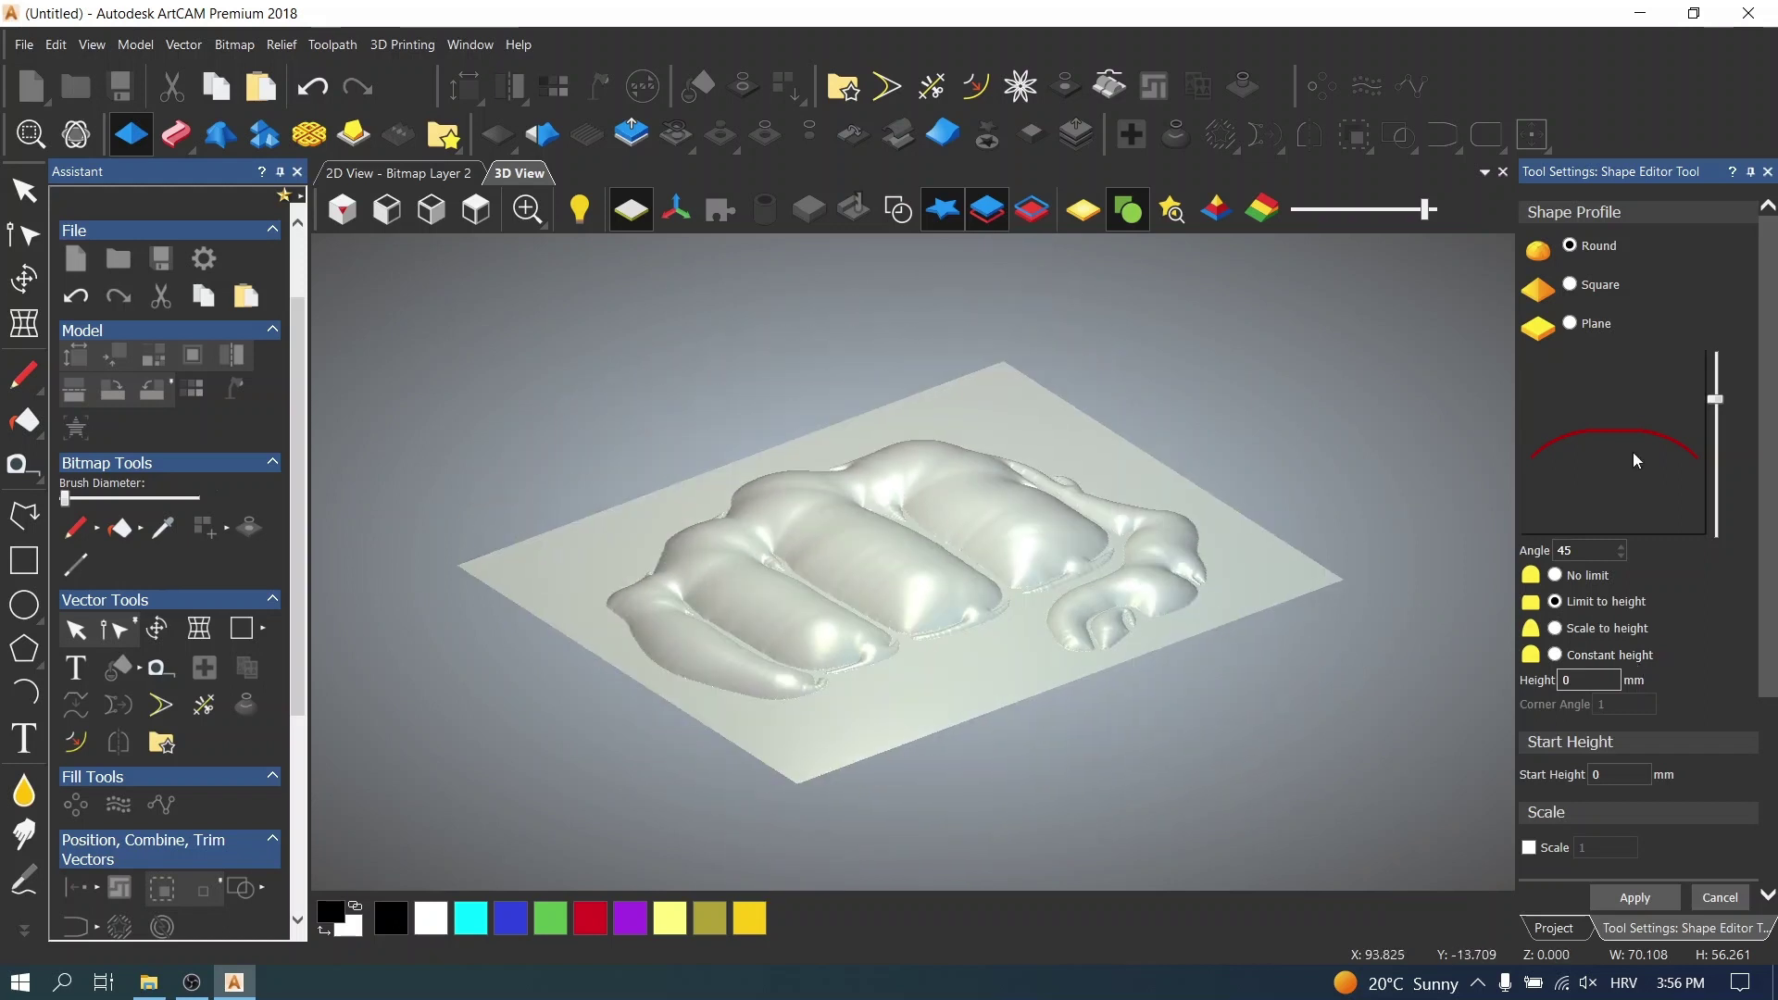
left_click(1720, 422)
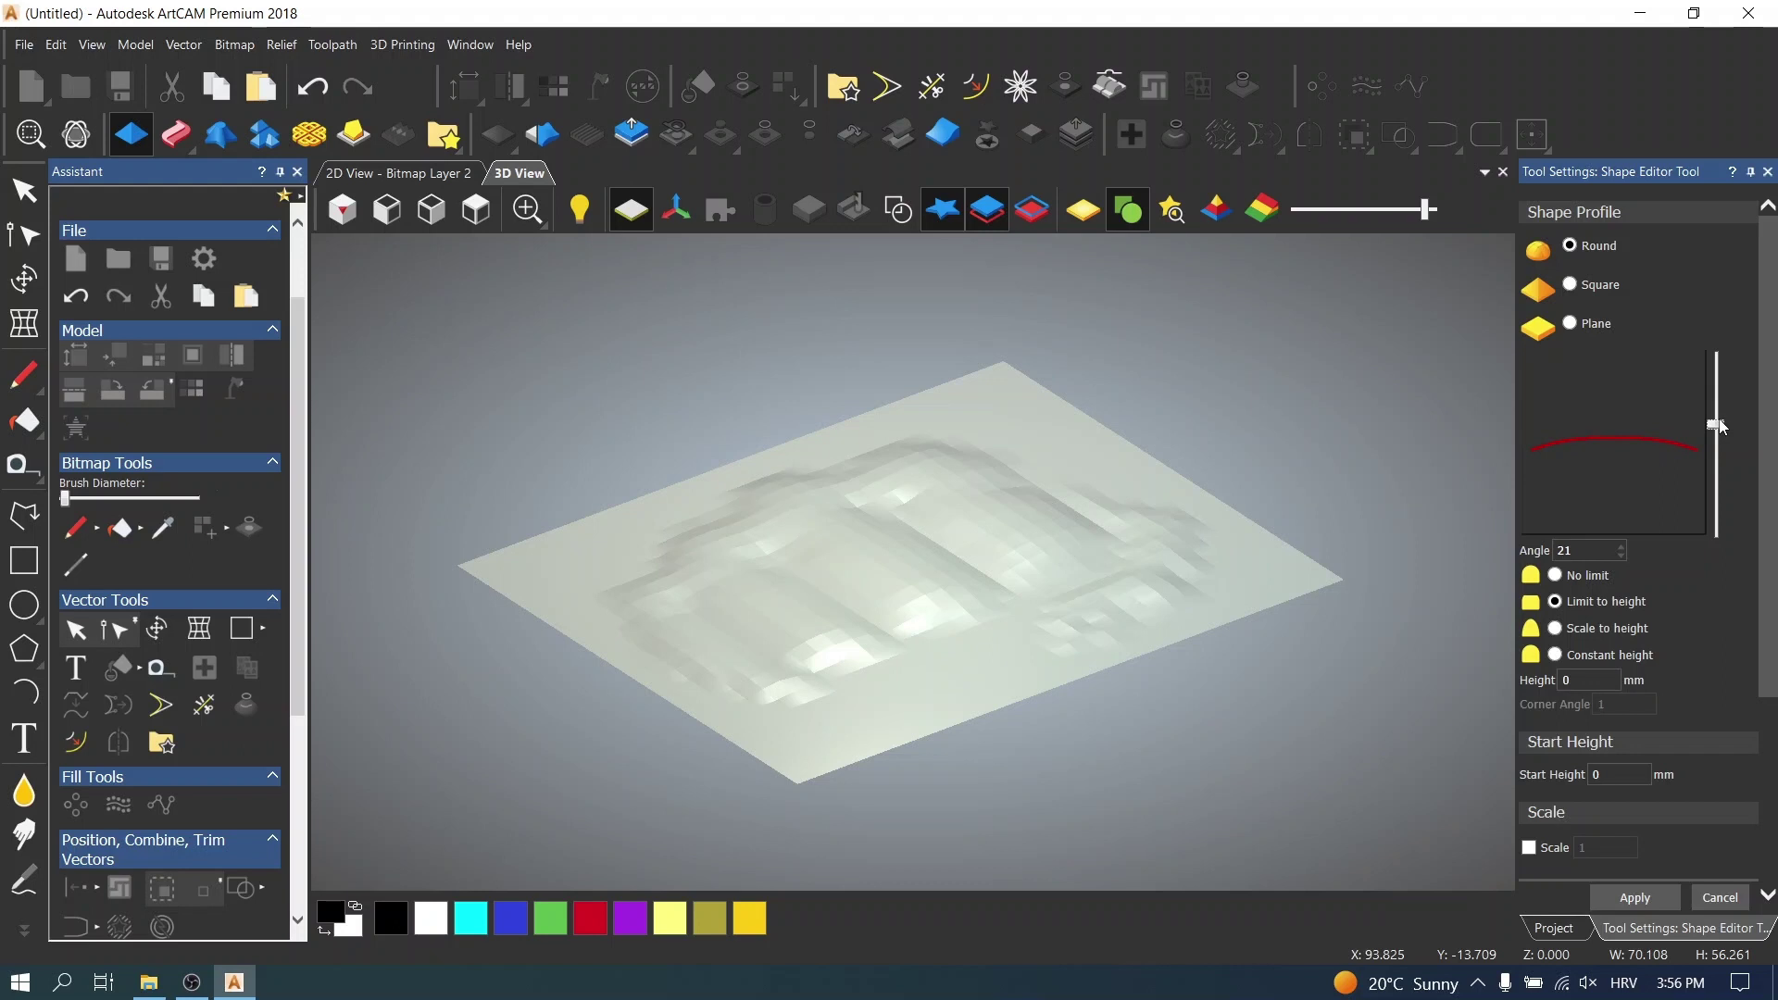
left_click_drag(1251, 602, 1125, 528)
scroll(917, 581, "up", 3)
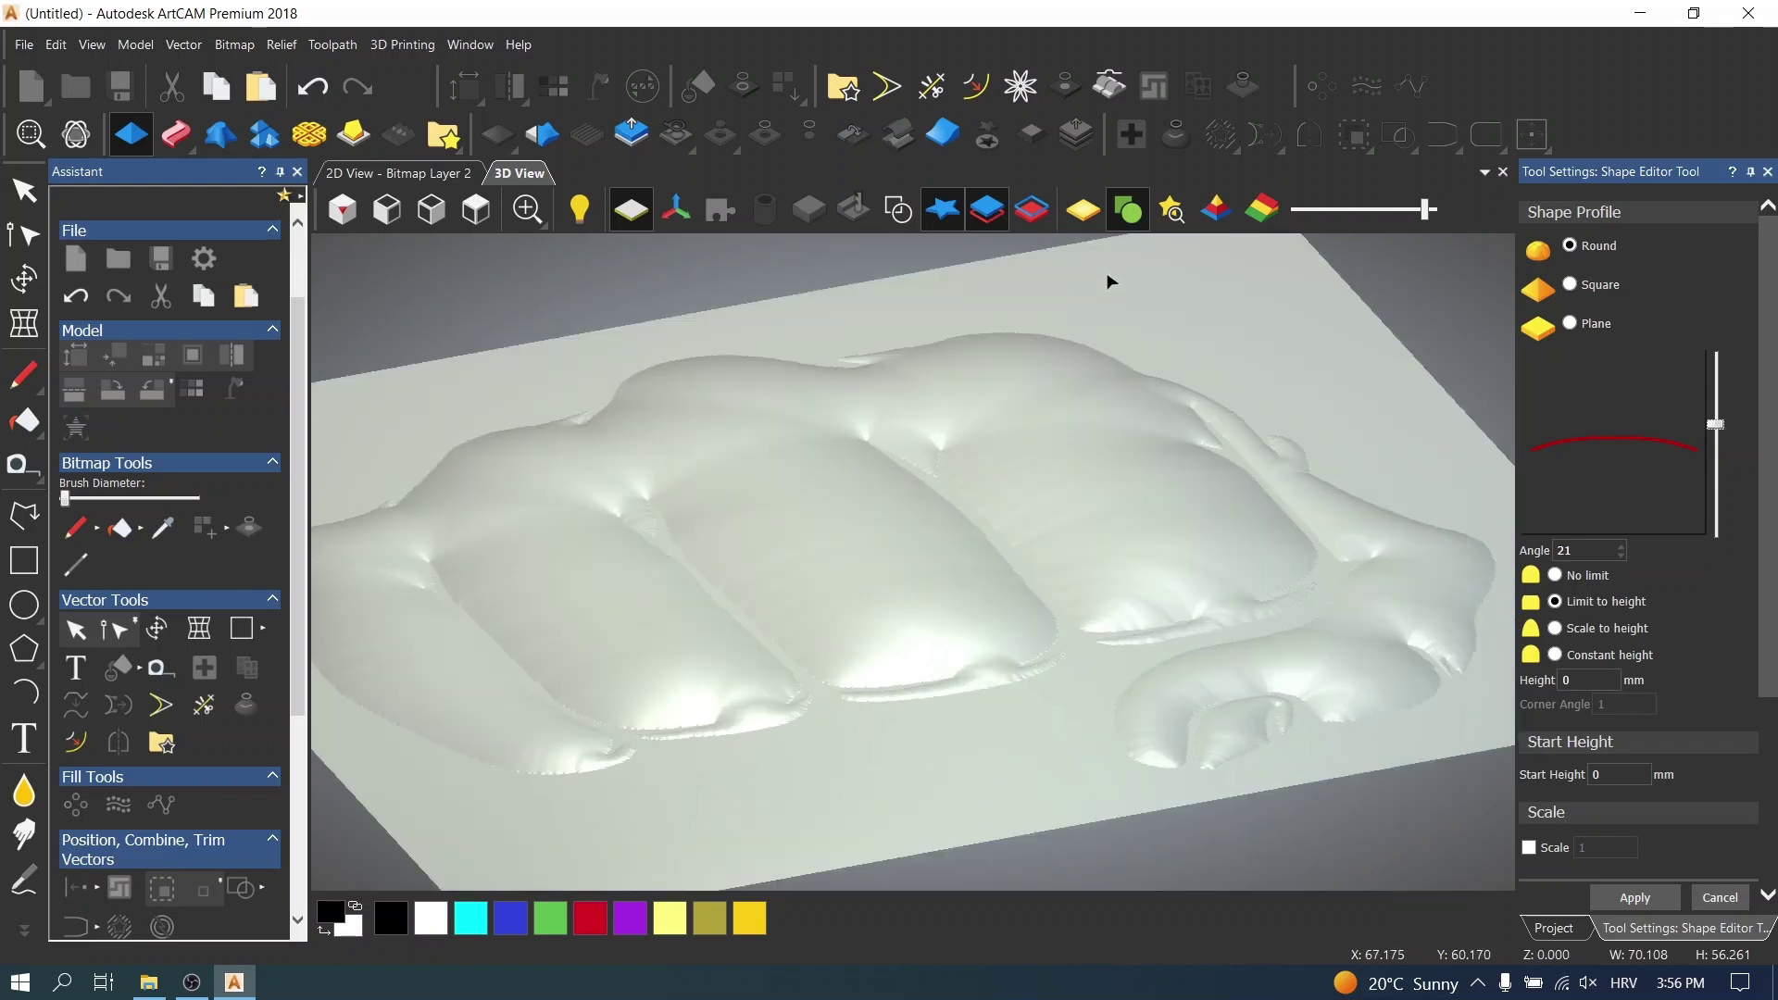
- Shade the relief yellow and settle the round profile angle at 37° while orbiting
left_click(1083, 209)
left_click_drag(991, 419, 1014, 547)
scroll(1013, 547, "down", 3)
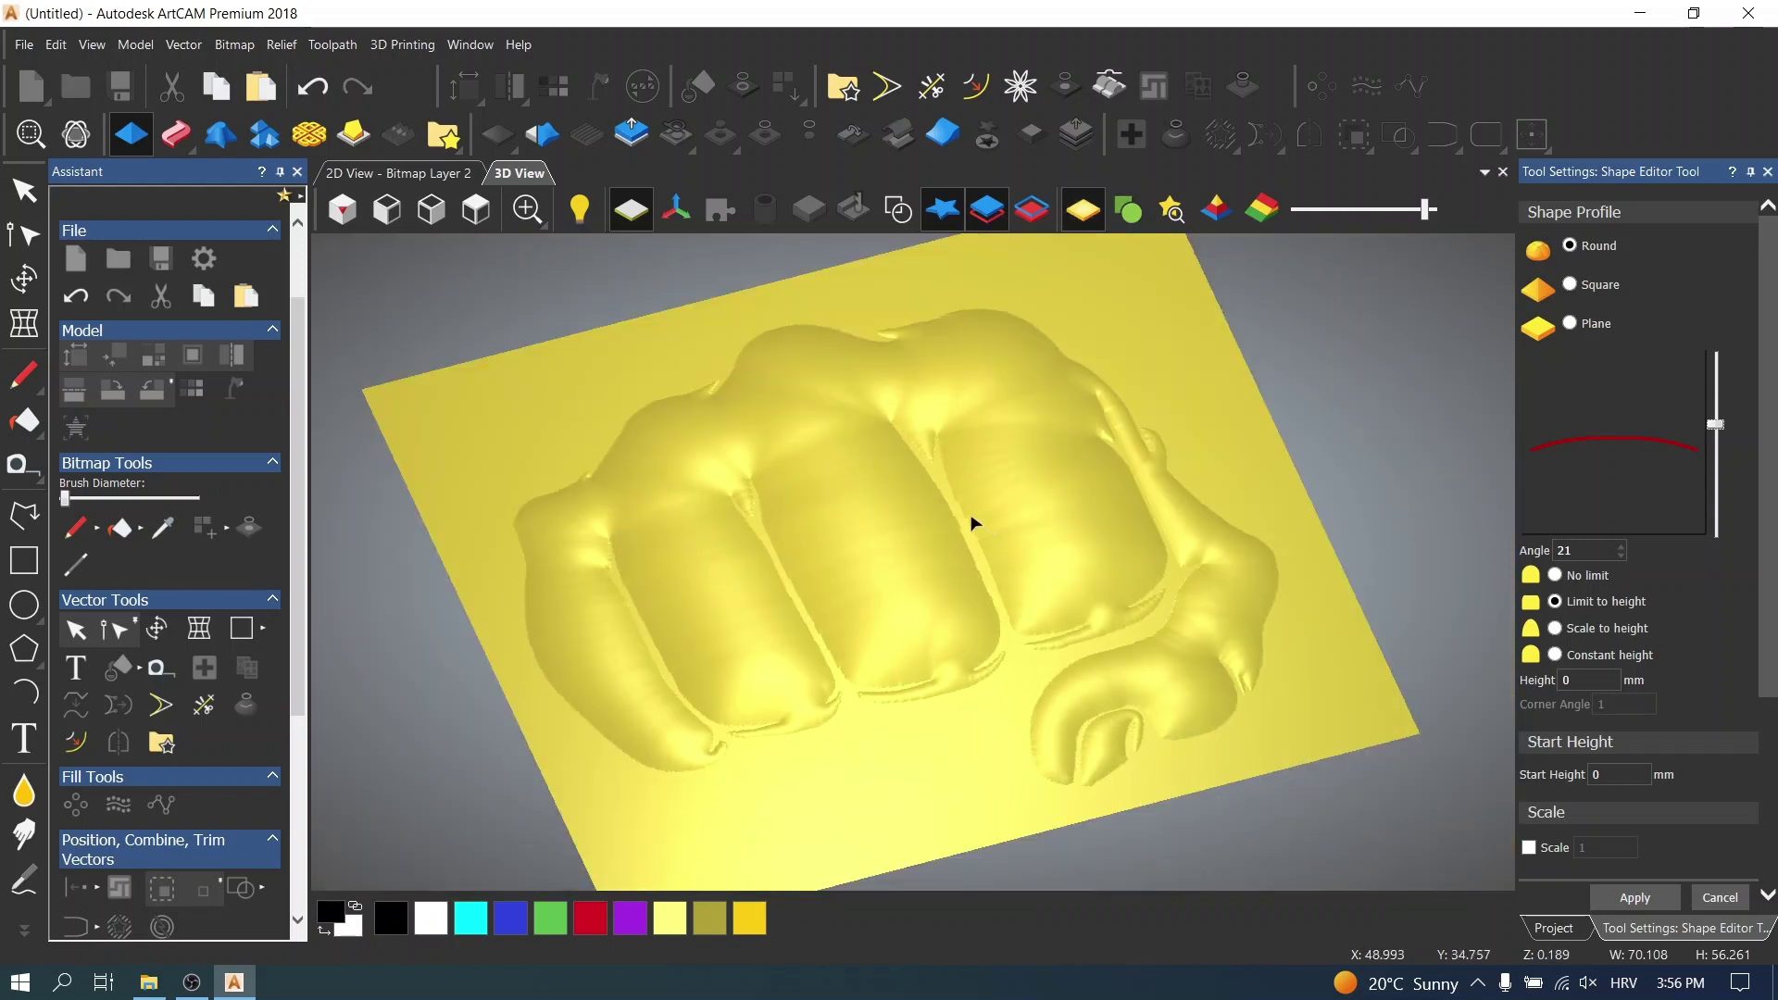
left_click_drag(837, 576, 1214, 470)
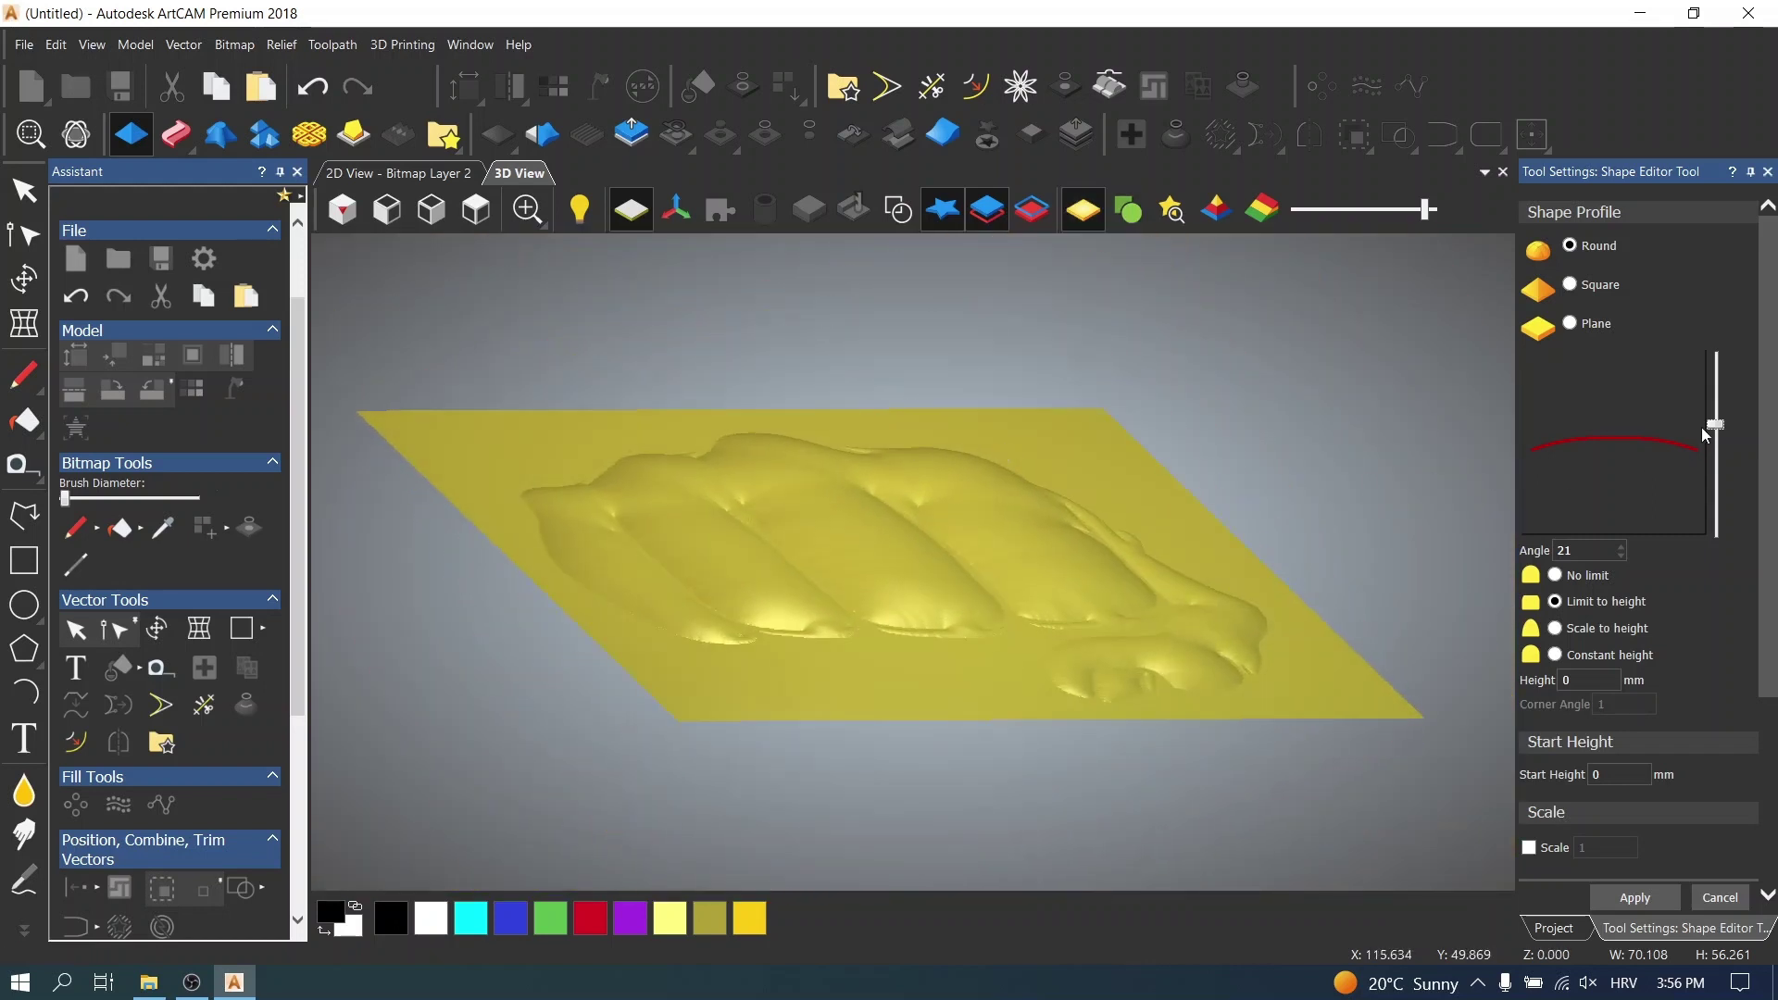
left_click_drag(1720, 411, 1721, 397)
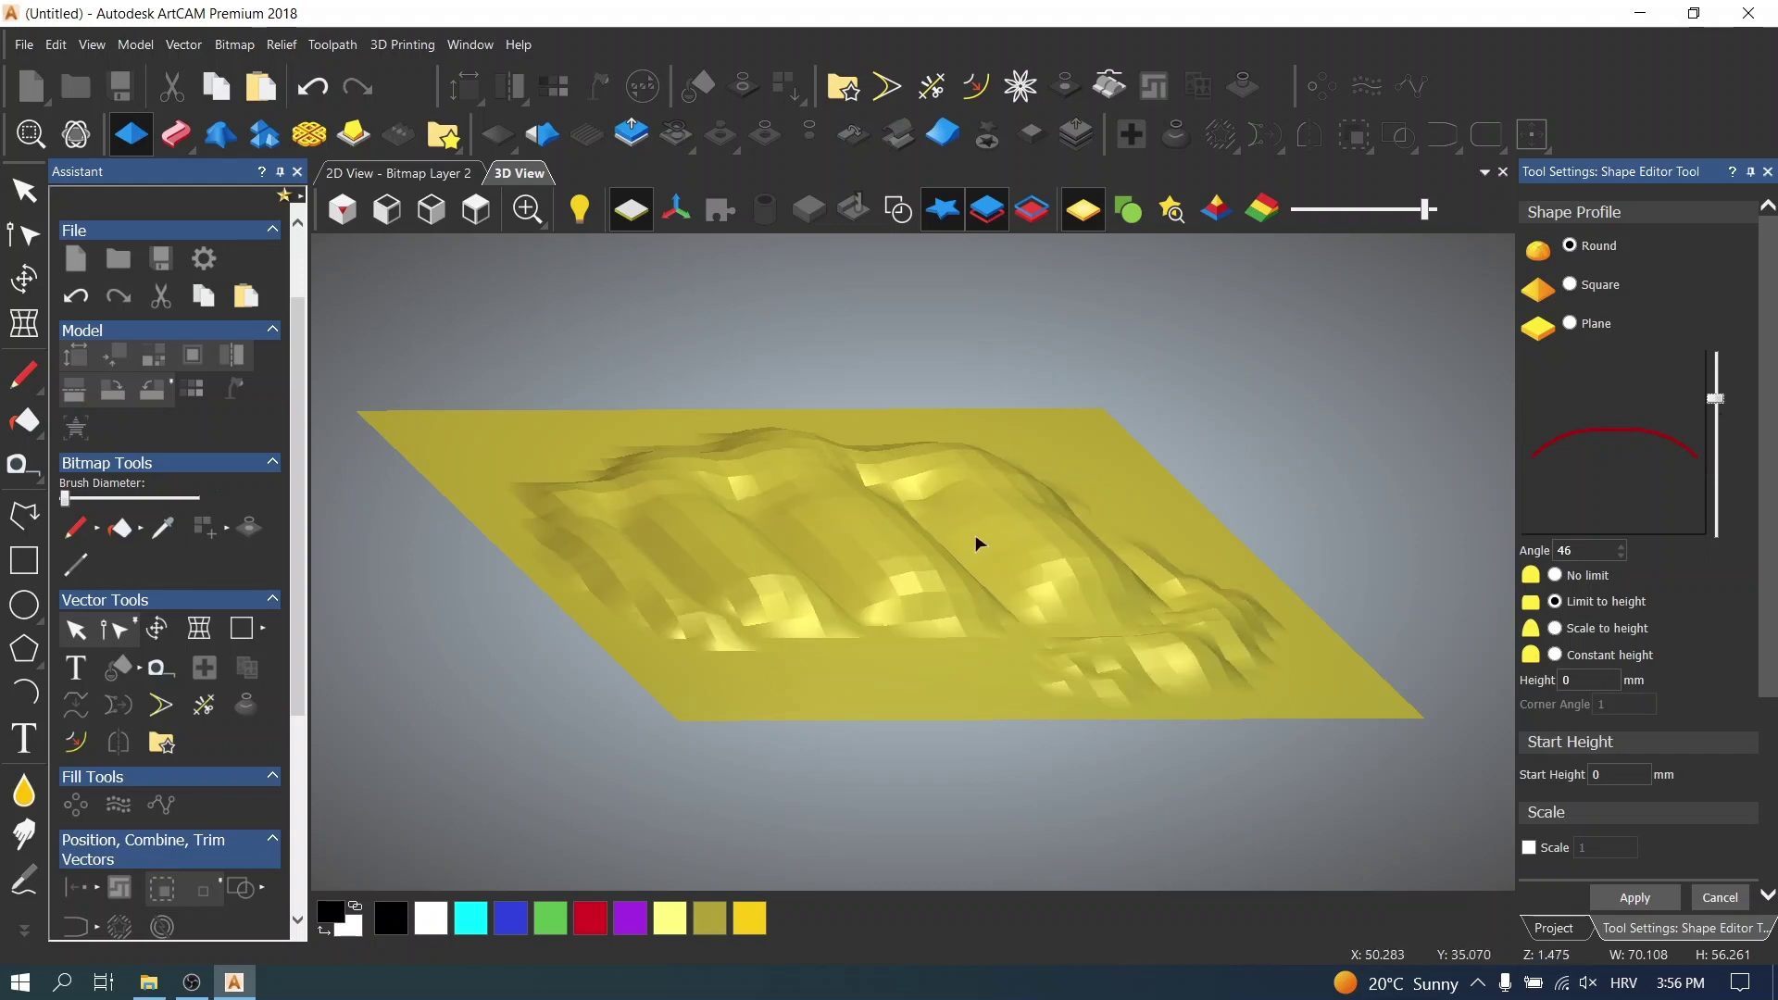
left_click_drag(1017, 502, 1241, 605)
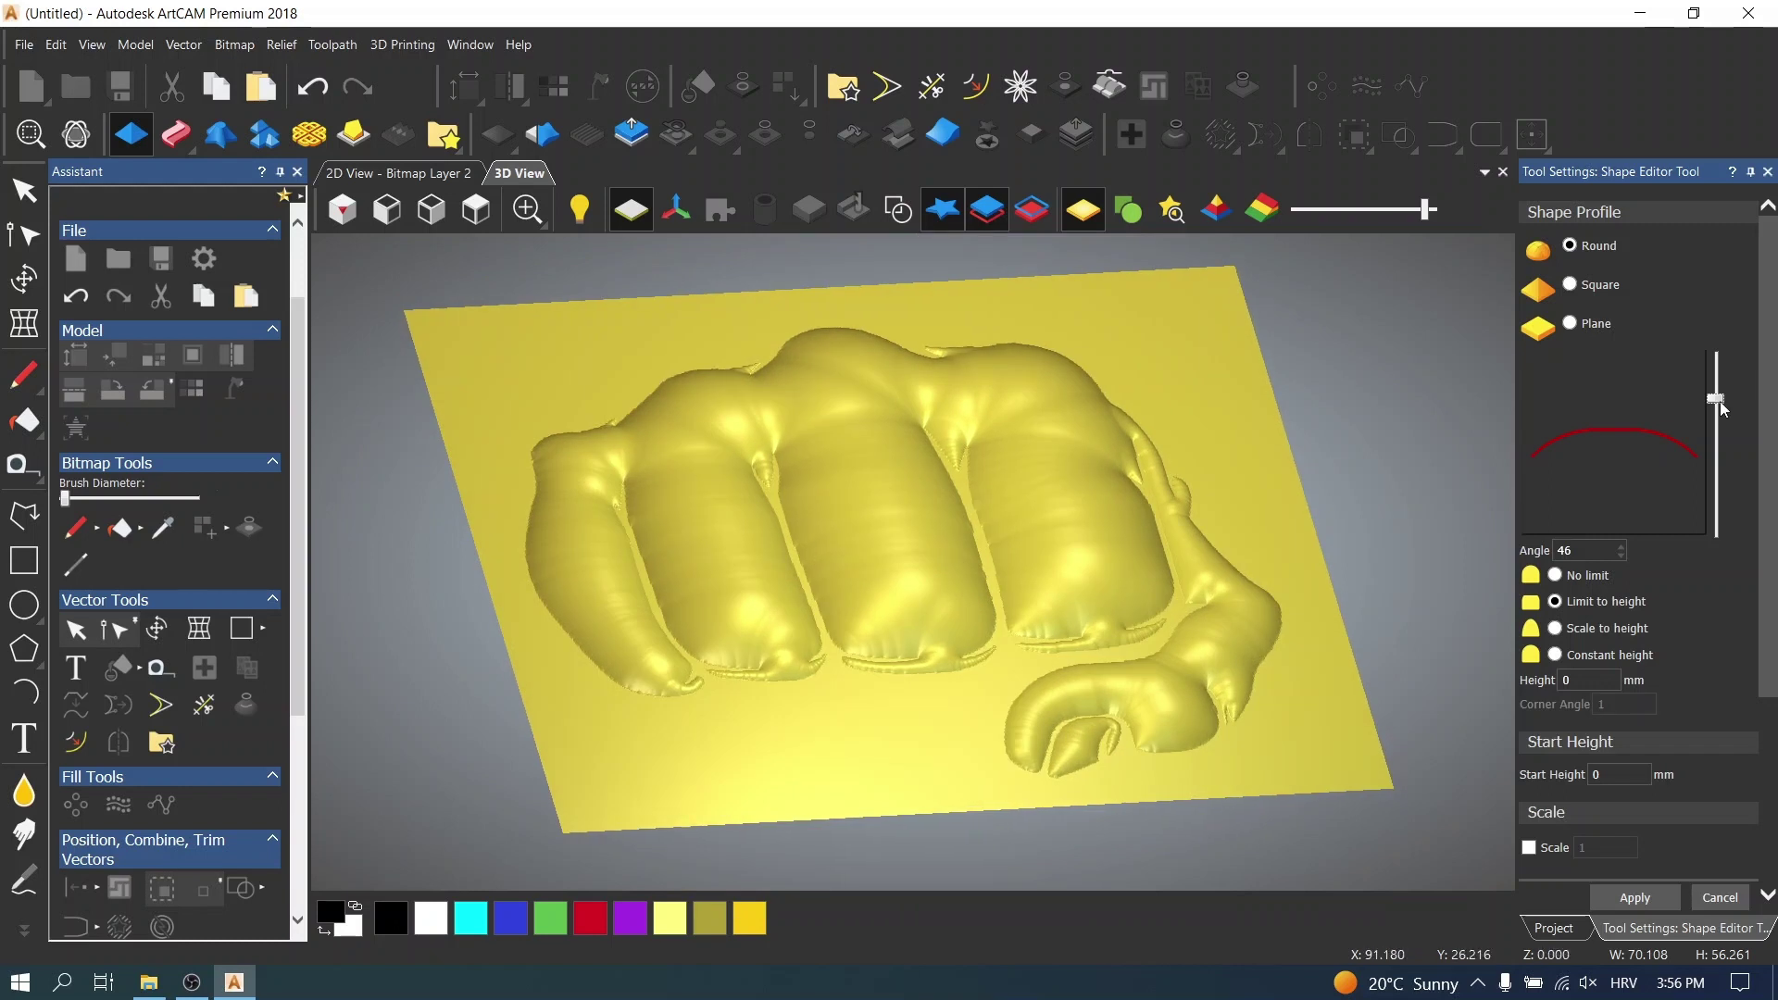
left_click_drag(1720, 411, 1720, 414)
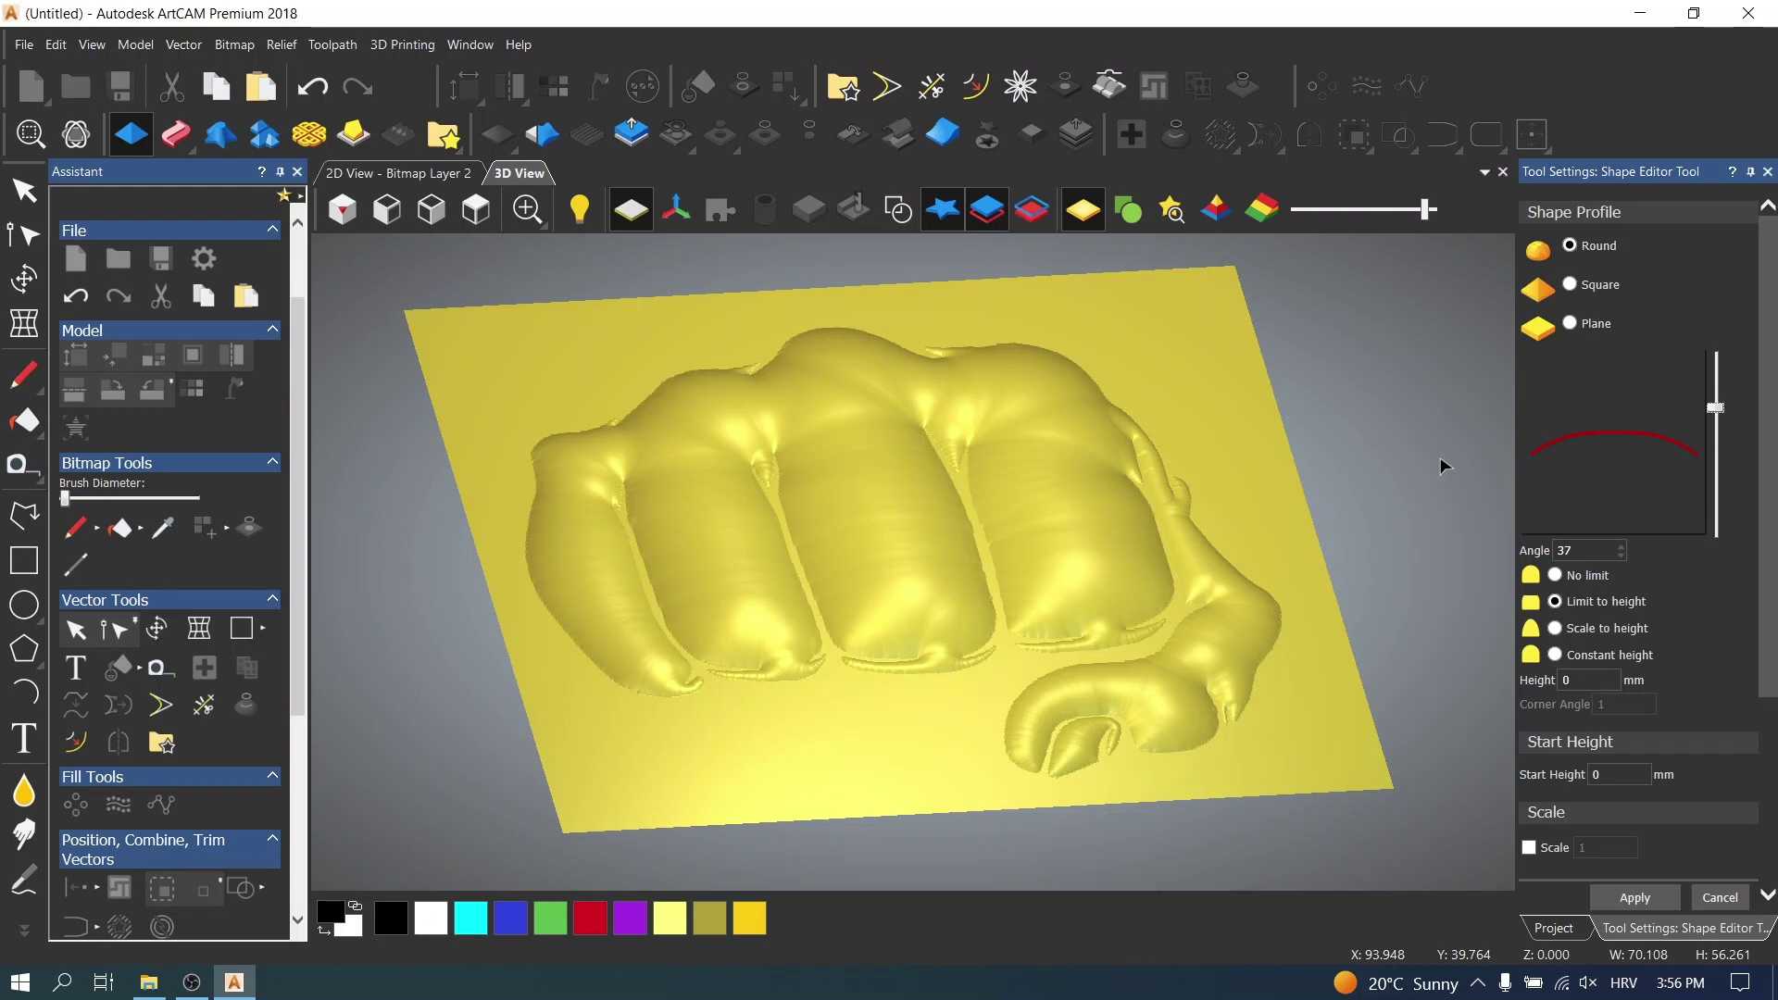
left_click_drag(1085, 552, 1070, 639)
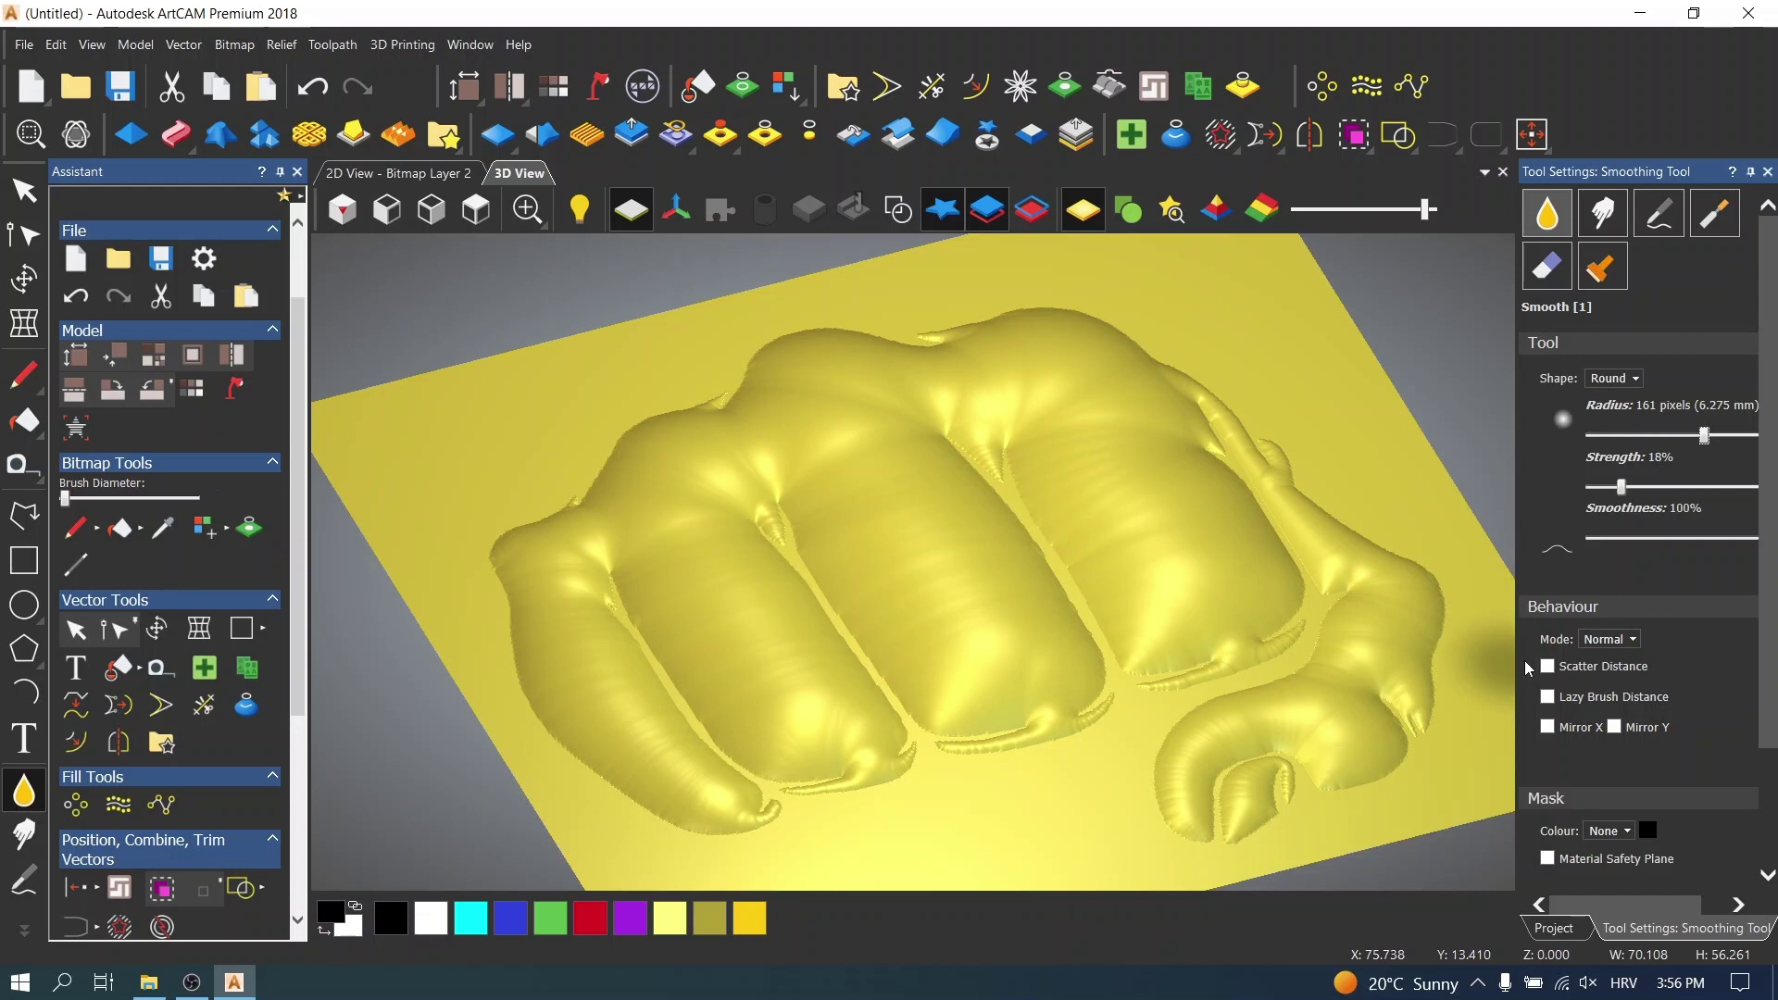
- Set the smoothing brush to a 117-pixel radius and 39% strength
scroll(695, 477, "up", 6)
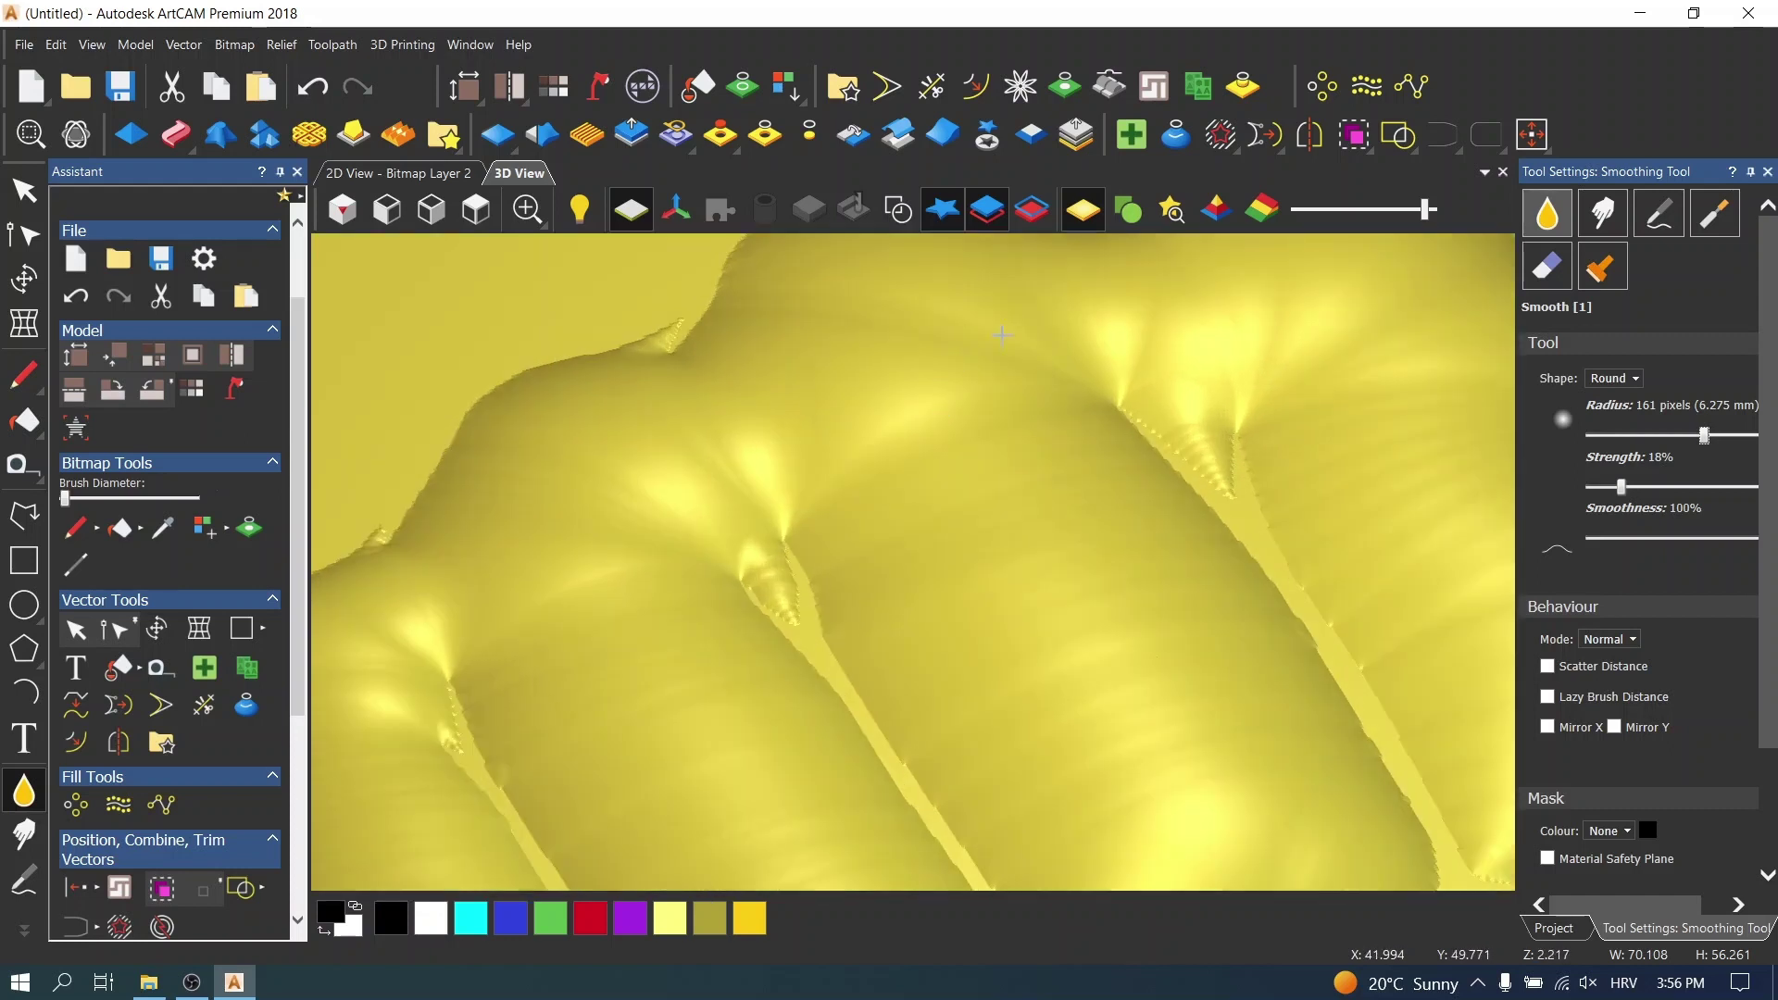
left_click(1666, 487)
left_click(1683, 435)
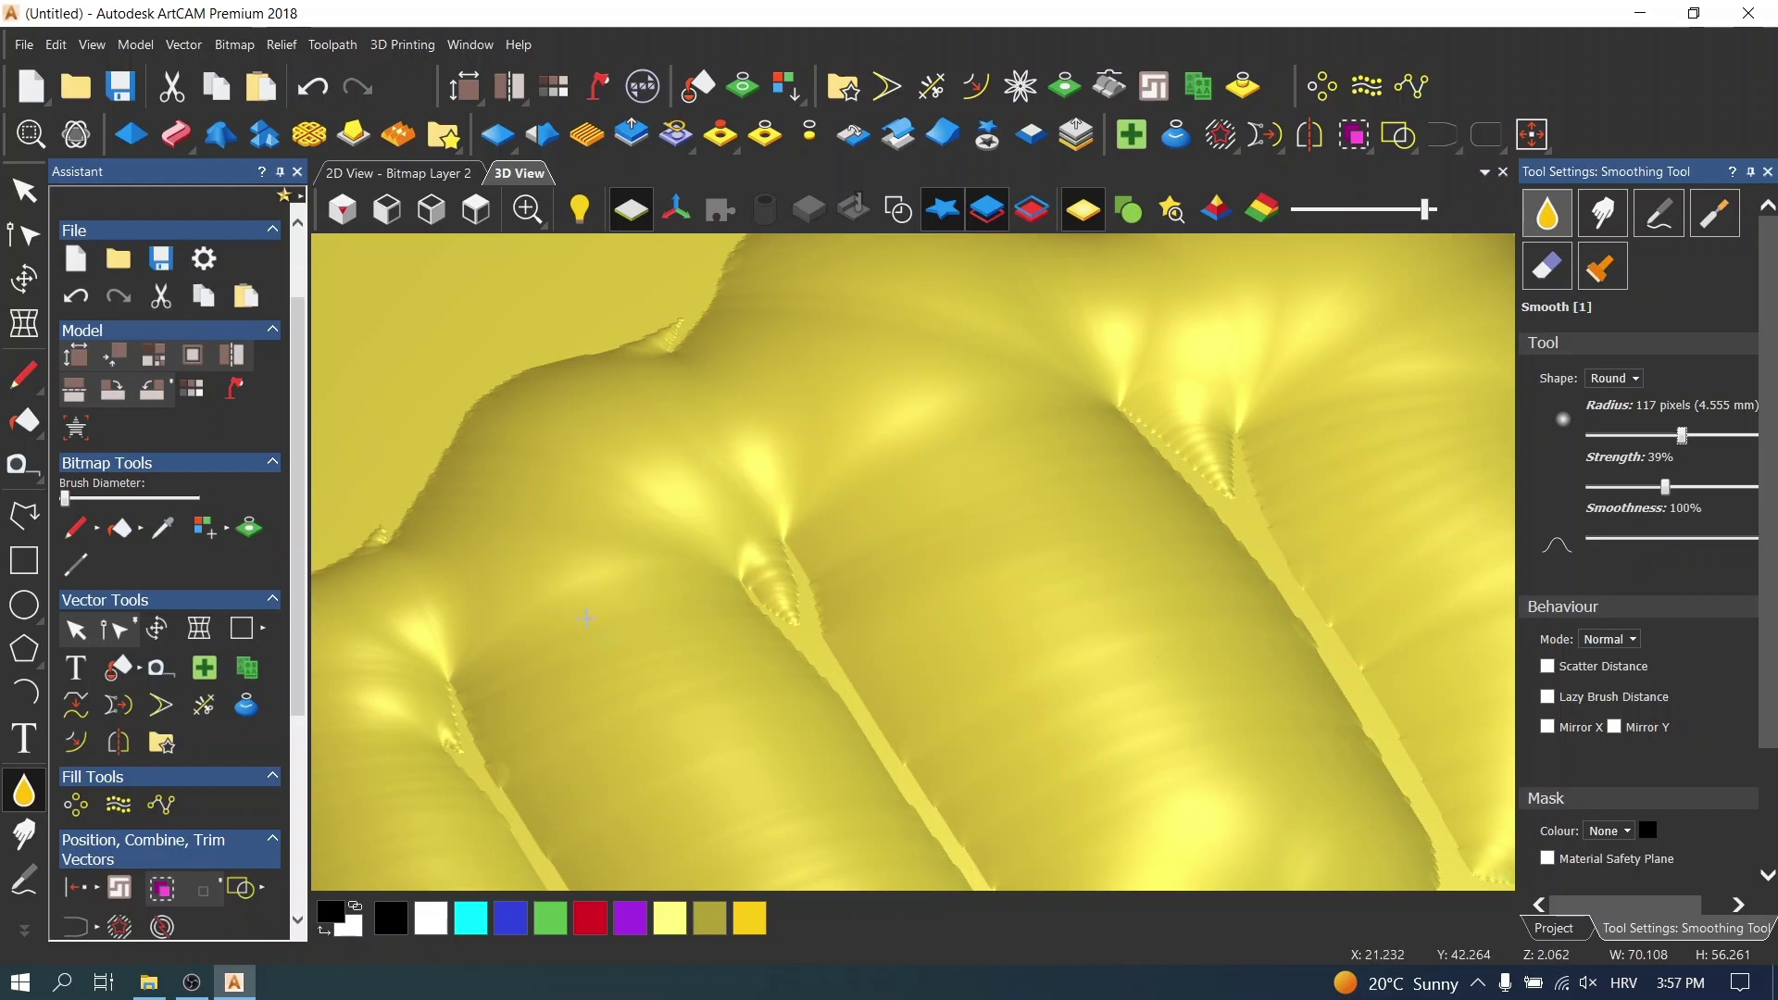
scroll(639, 648, "down", 5)
scroll(1037, 667, "up", 5)
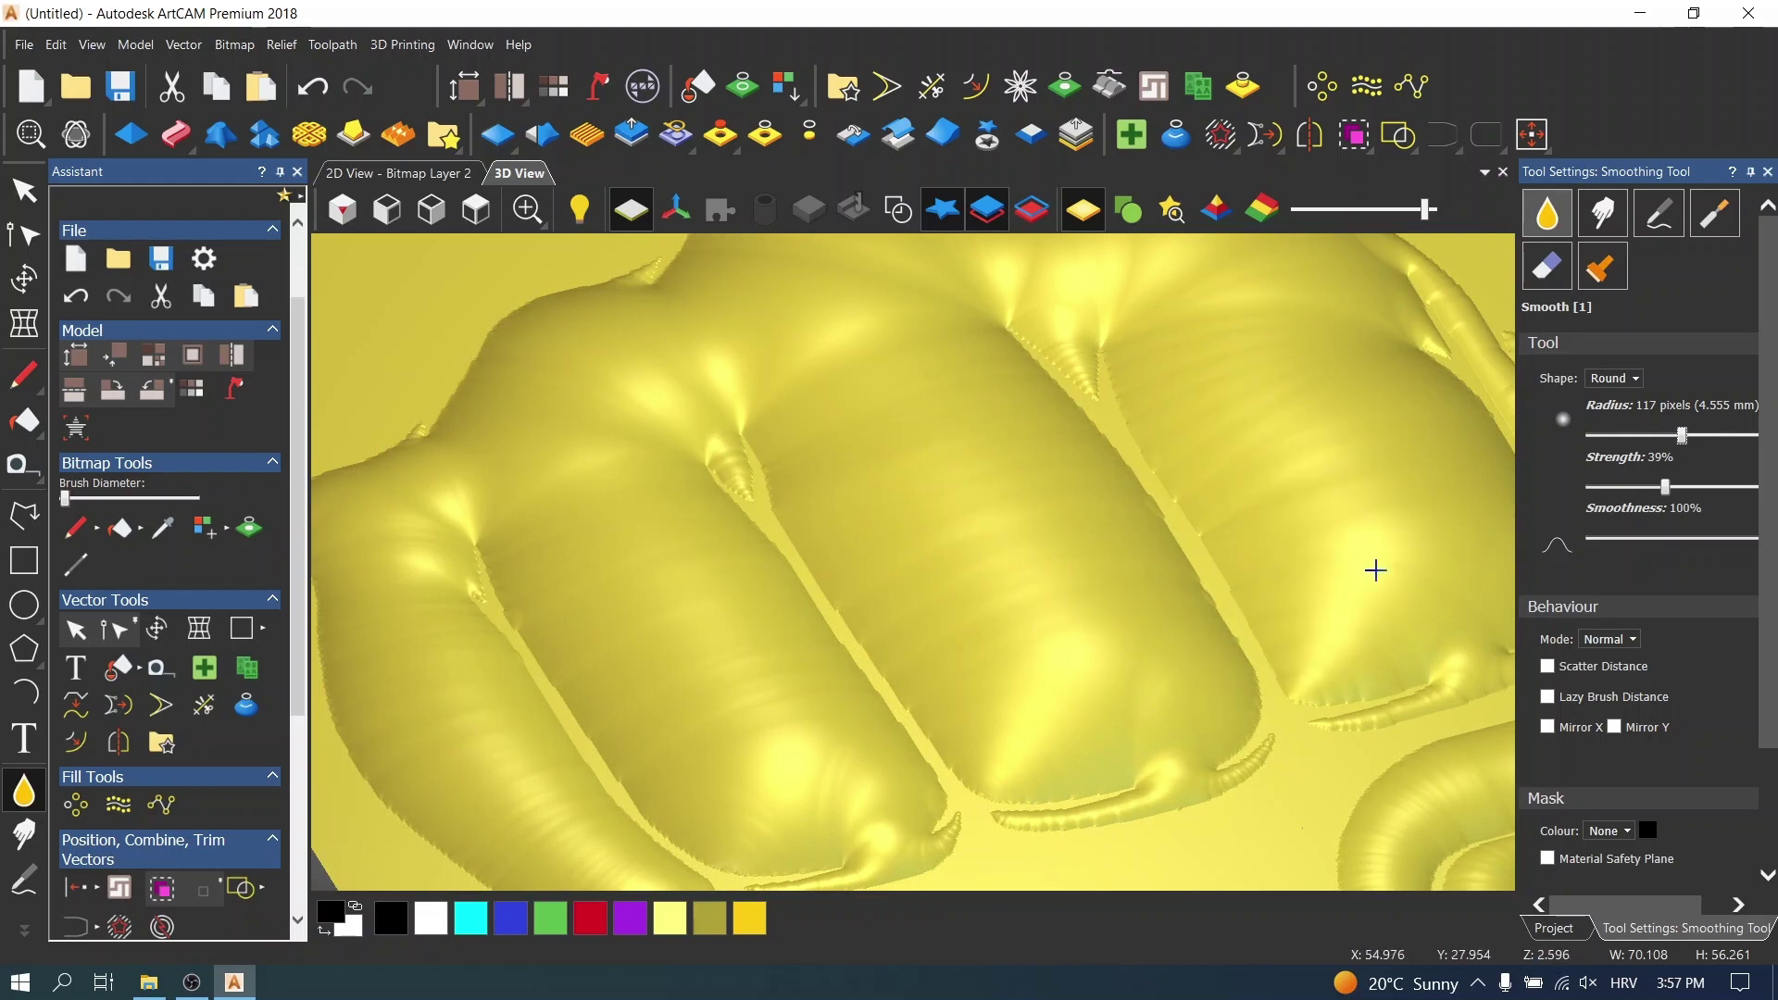
scroll(1352, 454, "down", 3)
scroll(1341, 528, "up", 3)
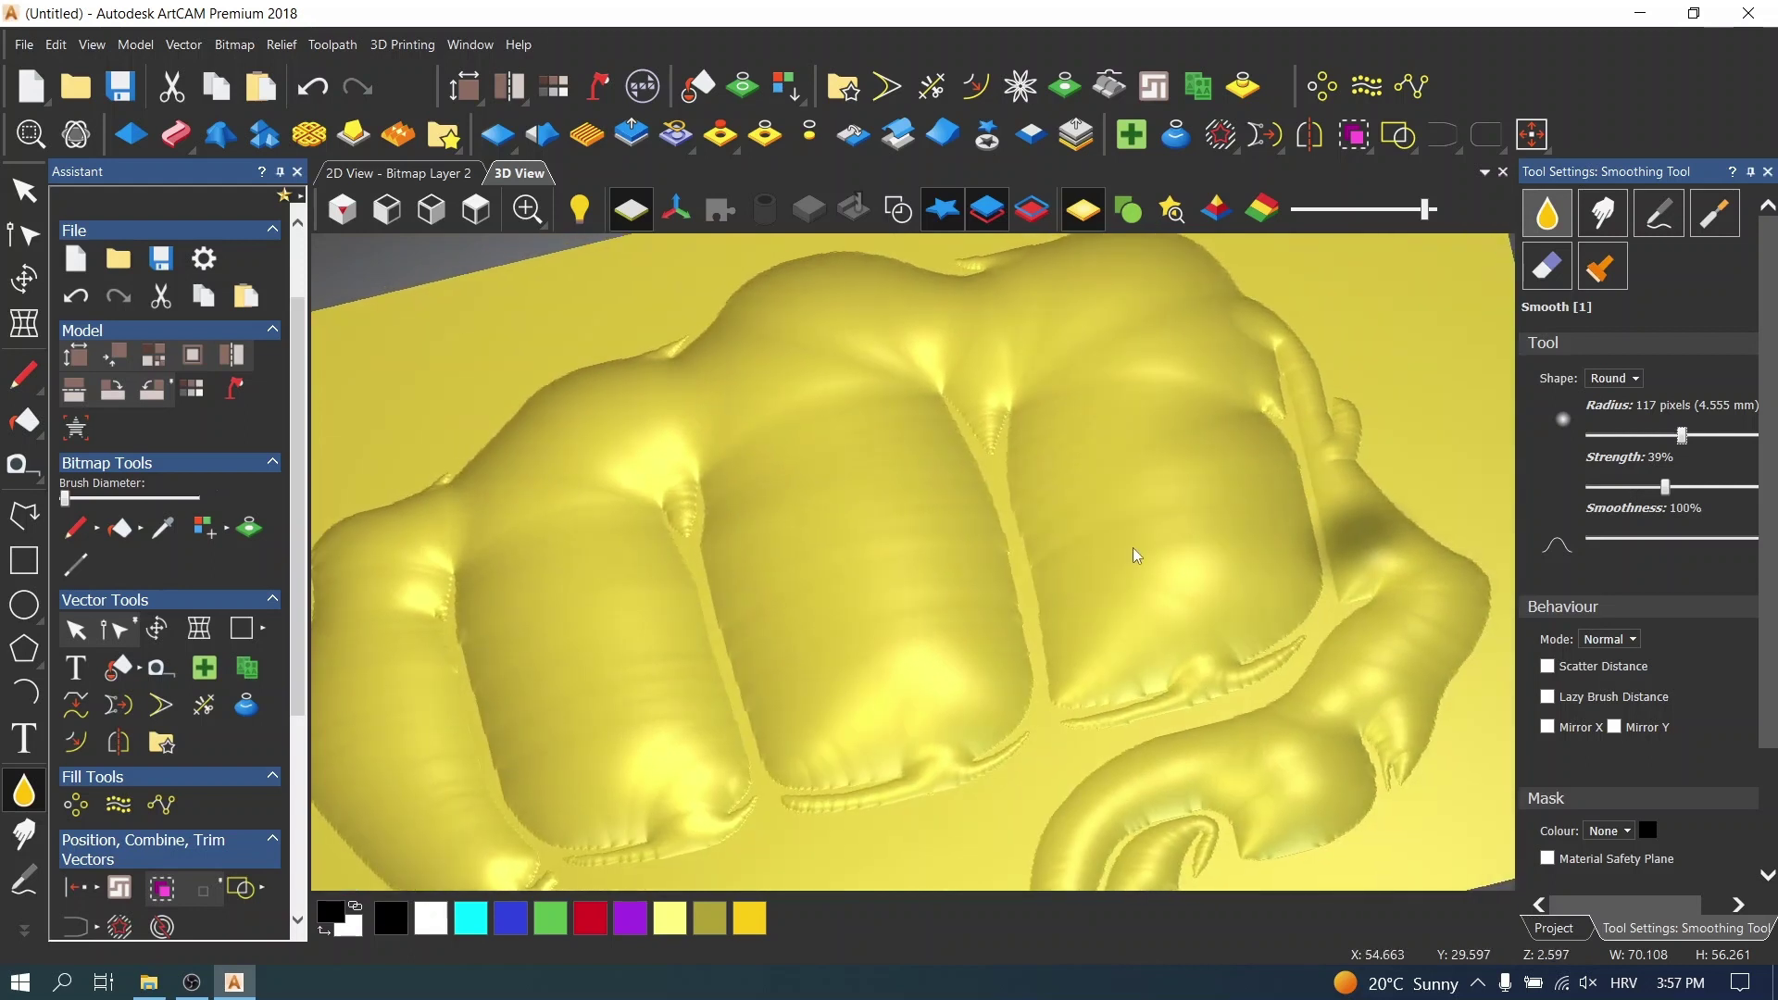
scroll(1198, 516, "down", 3)
middle_click_drag(891, 655, 977, 590)
middle_click_drag(1002, 721, 1080, 639)
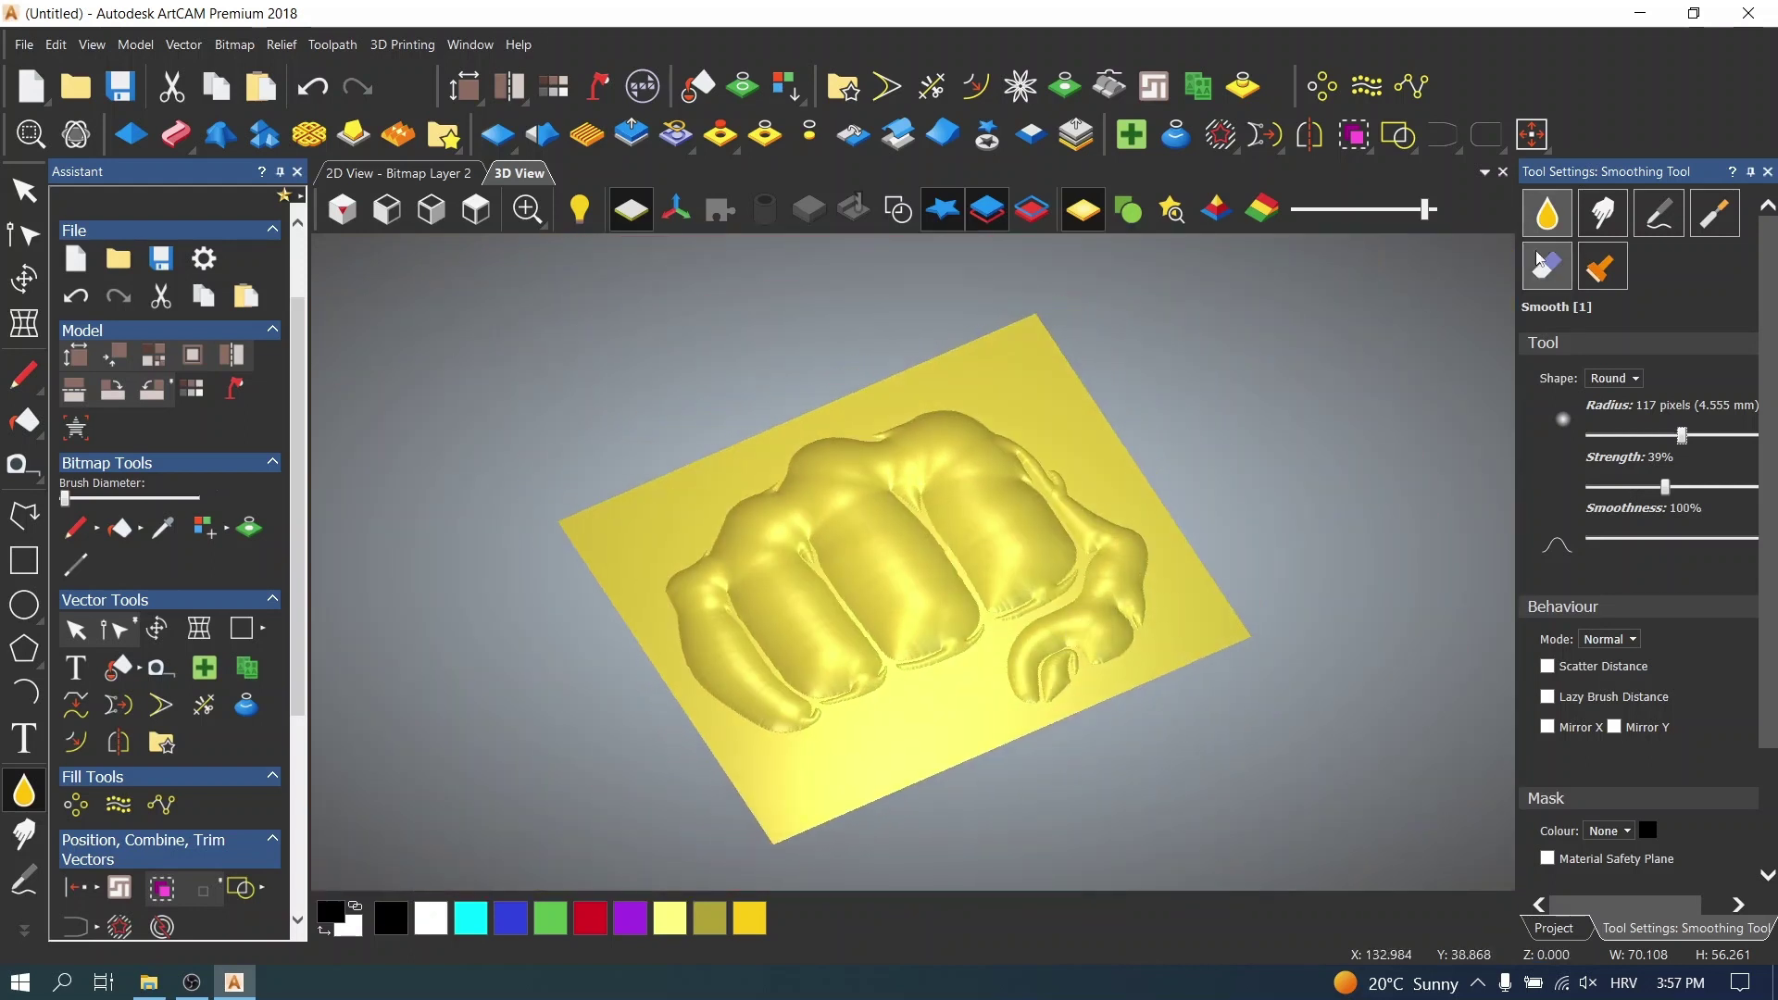
scroll(905, 469, "up", 5)
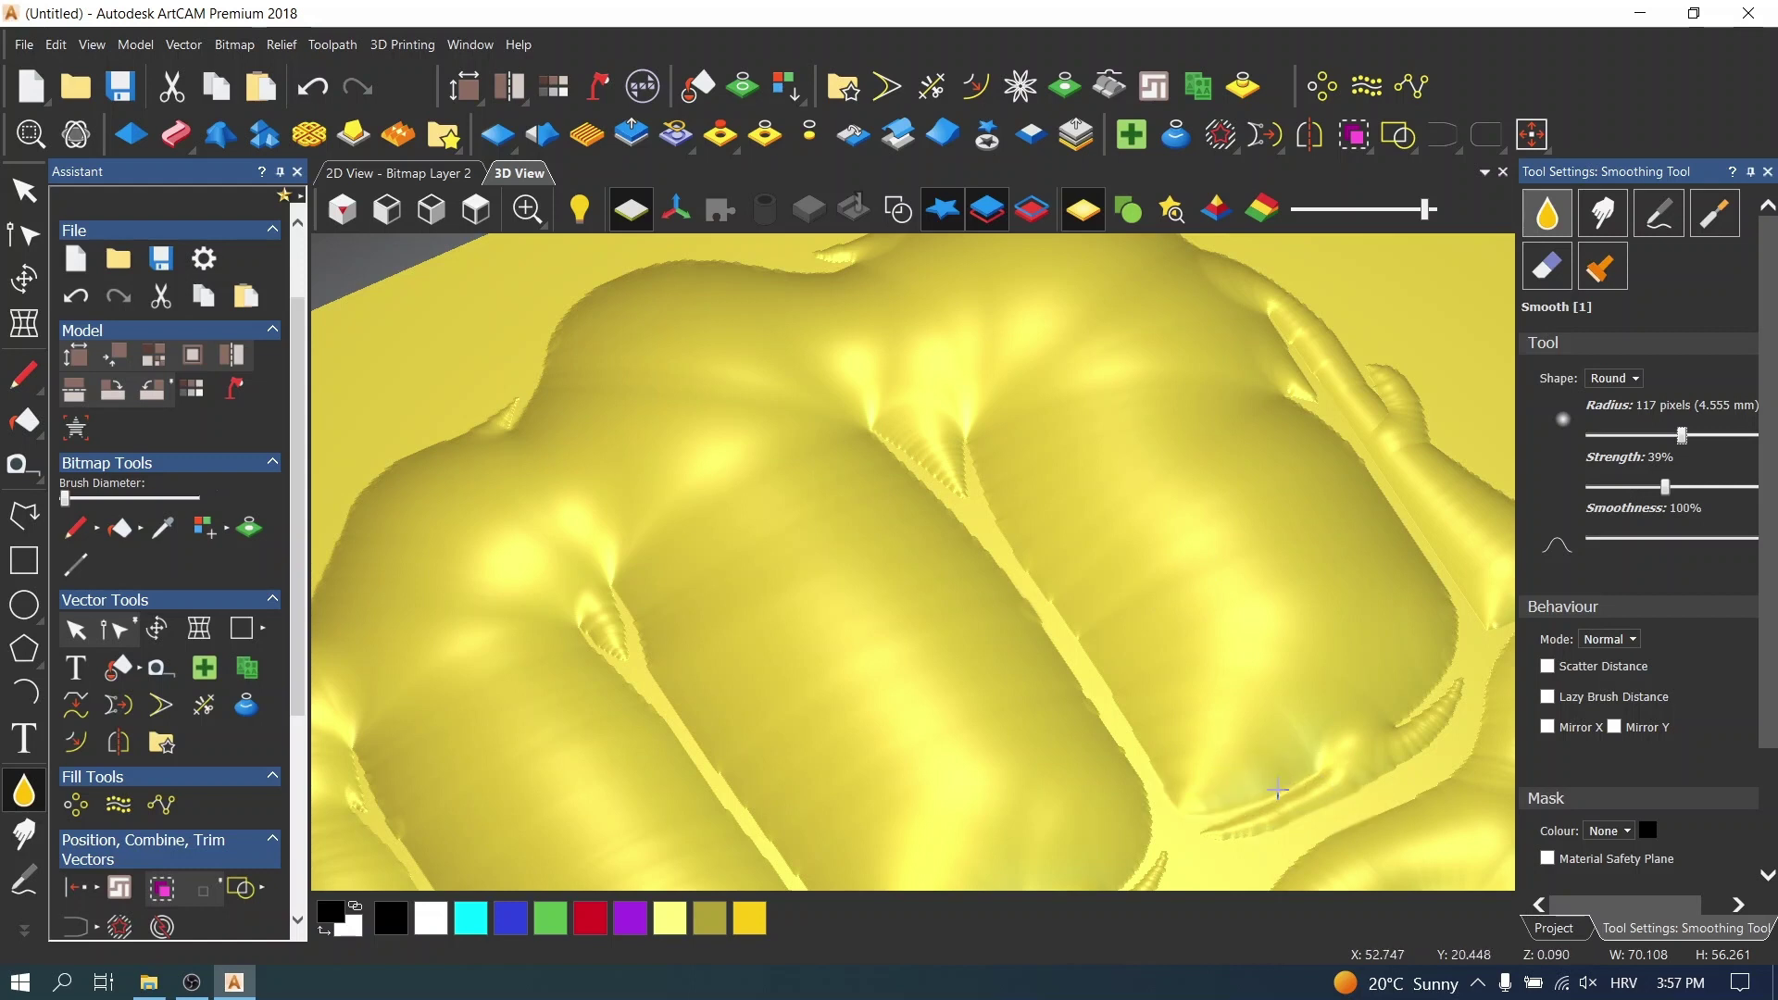
- Brush-smooth the fingers and fingertip edges, then switch back to the Select tool
left_click_drag(1276, 682, 1282, 678)
middle_click_drag(1282, 679, 1226, 490)
mouse_move(904, 760)
left_mouse_down()
mouse_move(905, 774)
mouse_move(953, 709)
left_mouse_up()
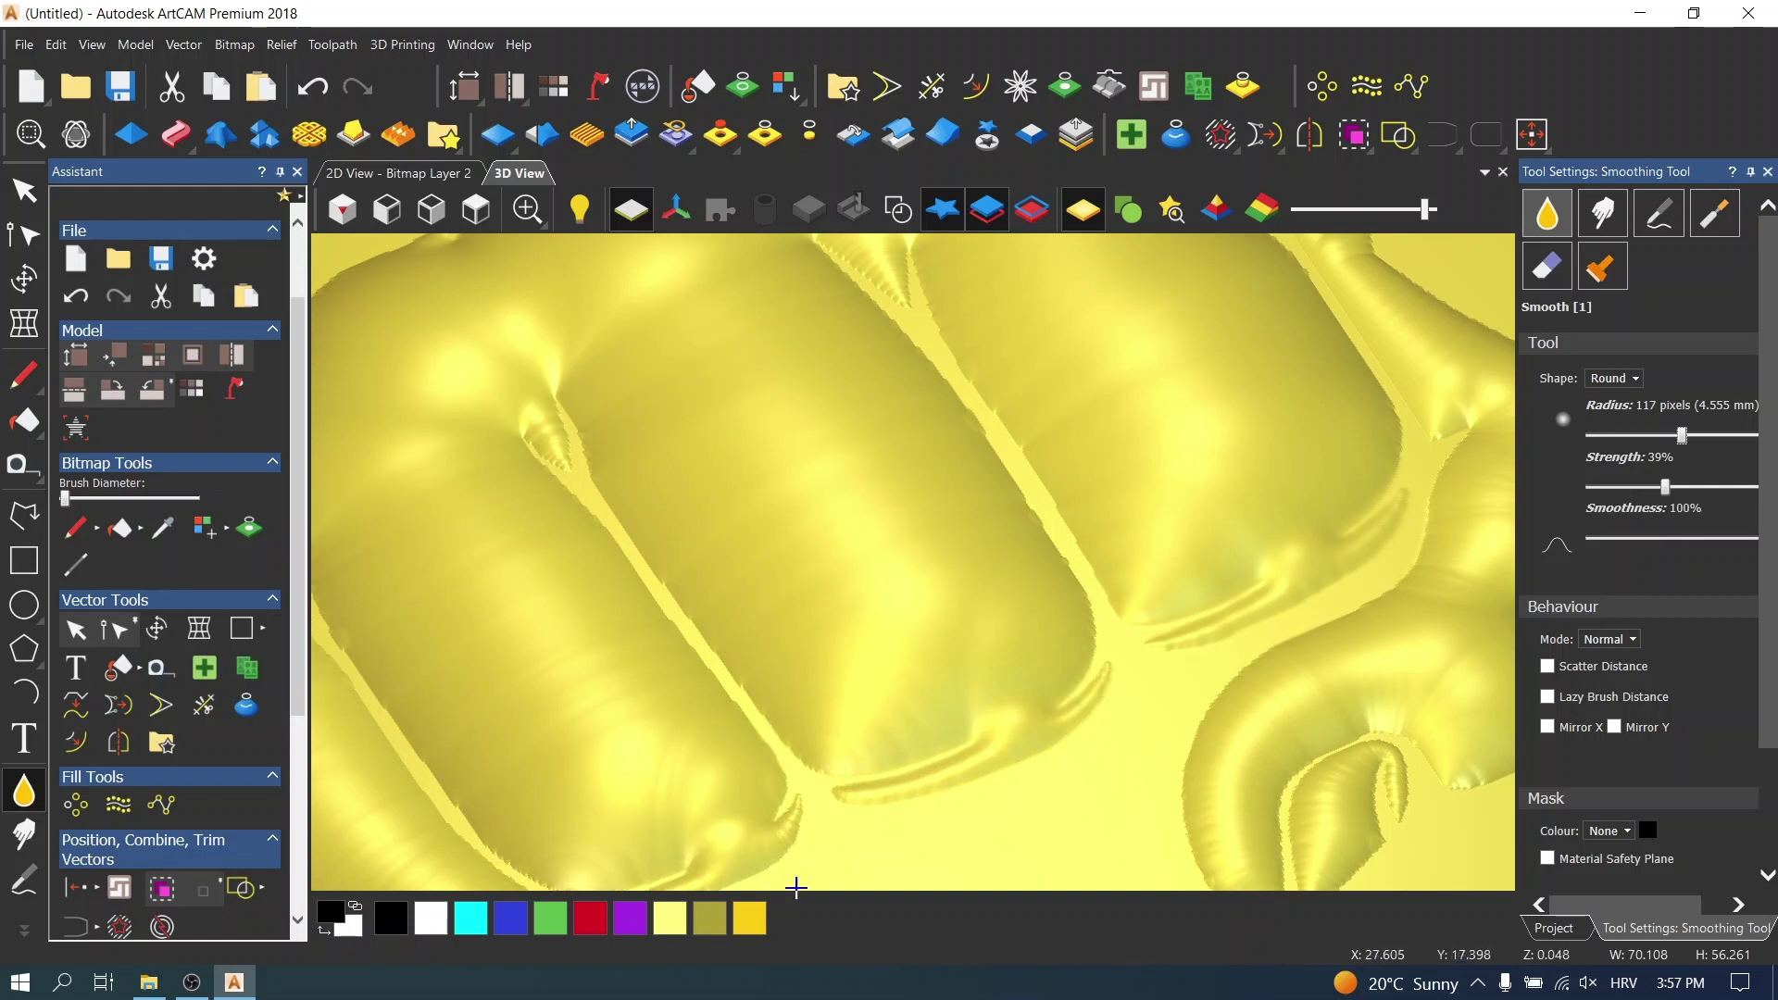
scroll(742, 808, "down", 5)
scroll(705, 880, "up", 5)
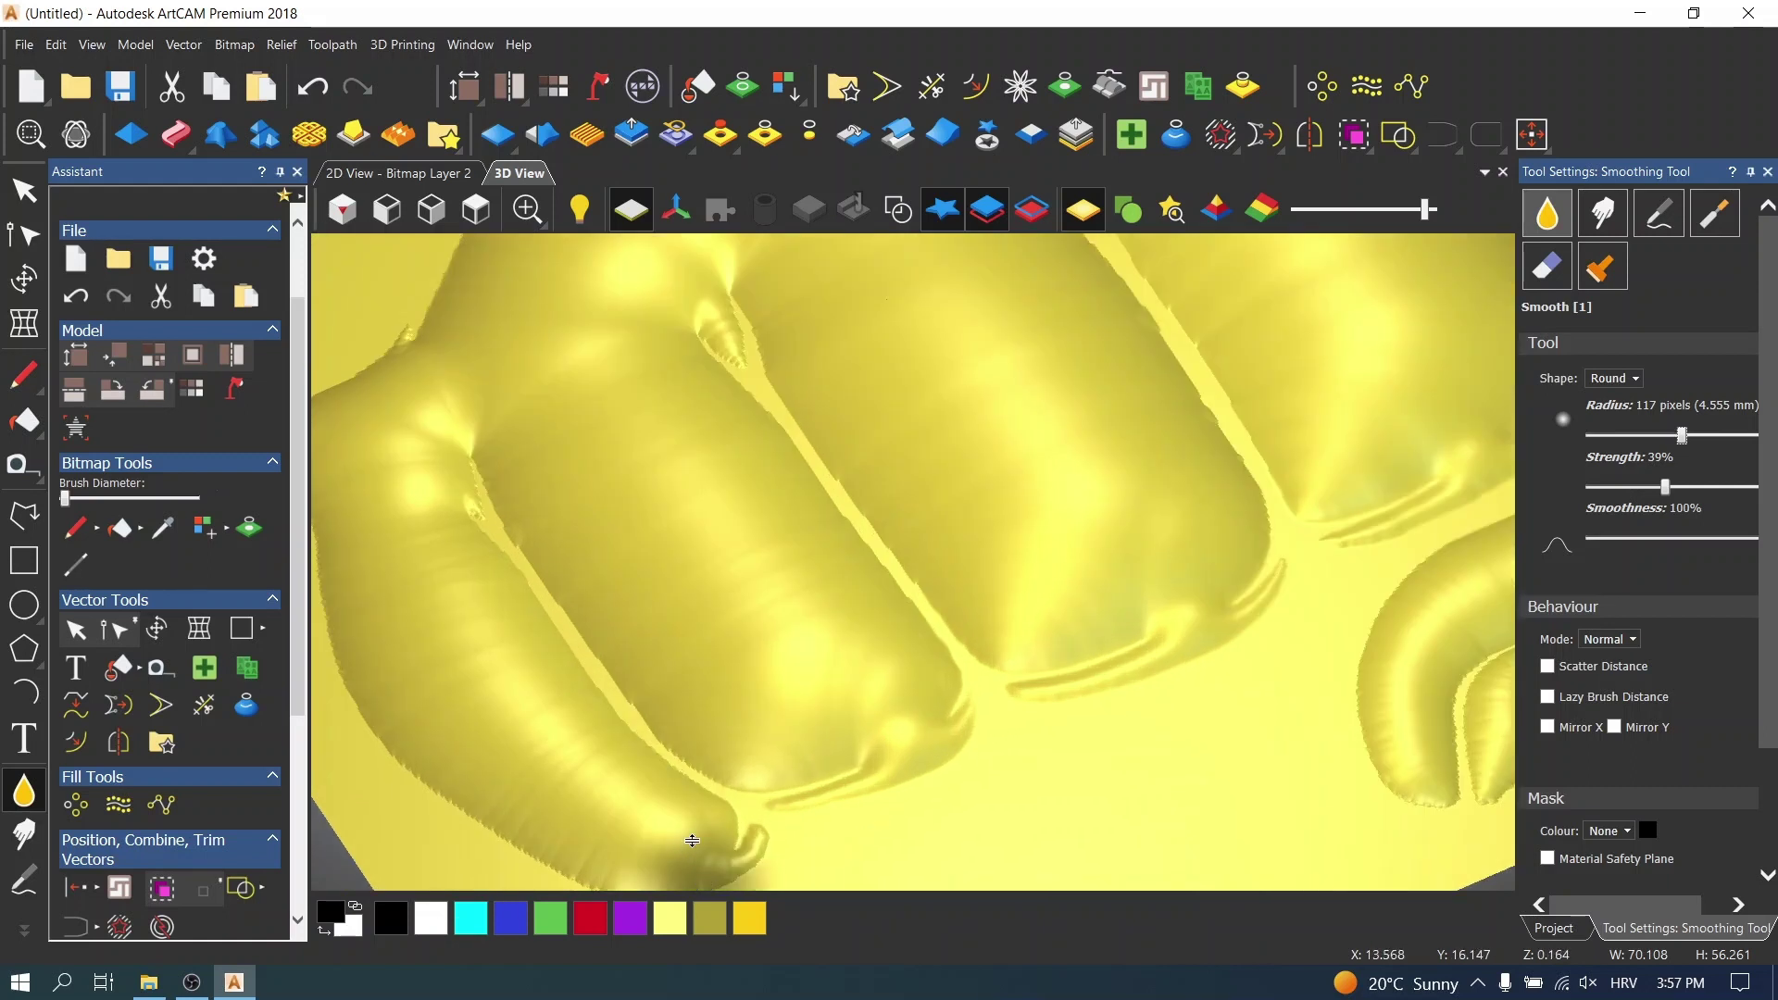
scroll(685, 829, "down", 4)
scroll(732, 790, "up", 5)
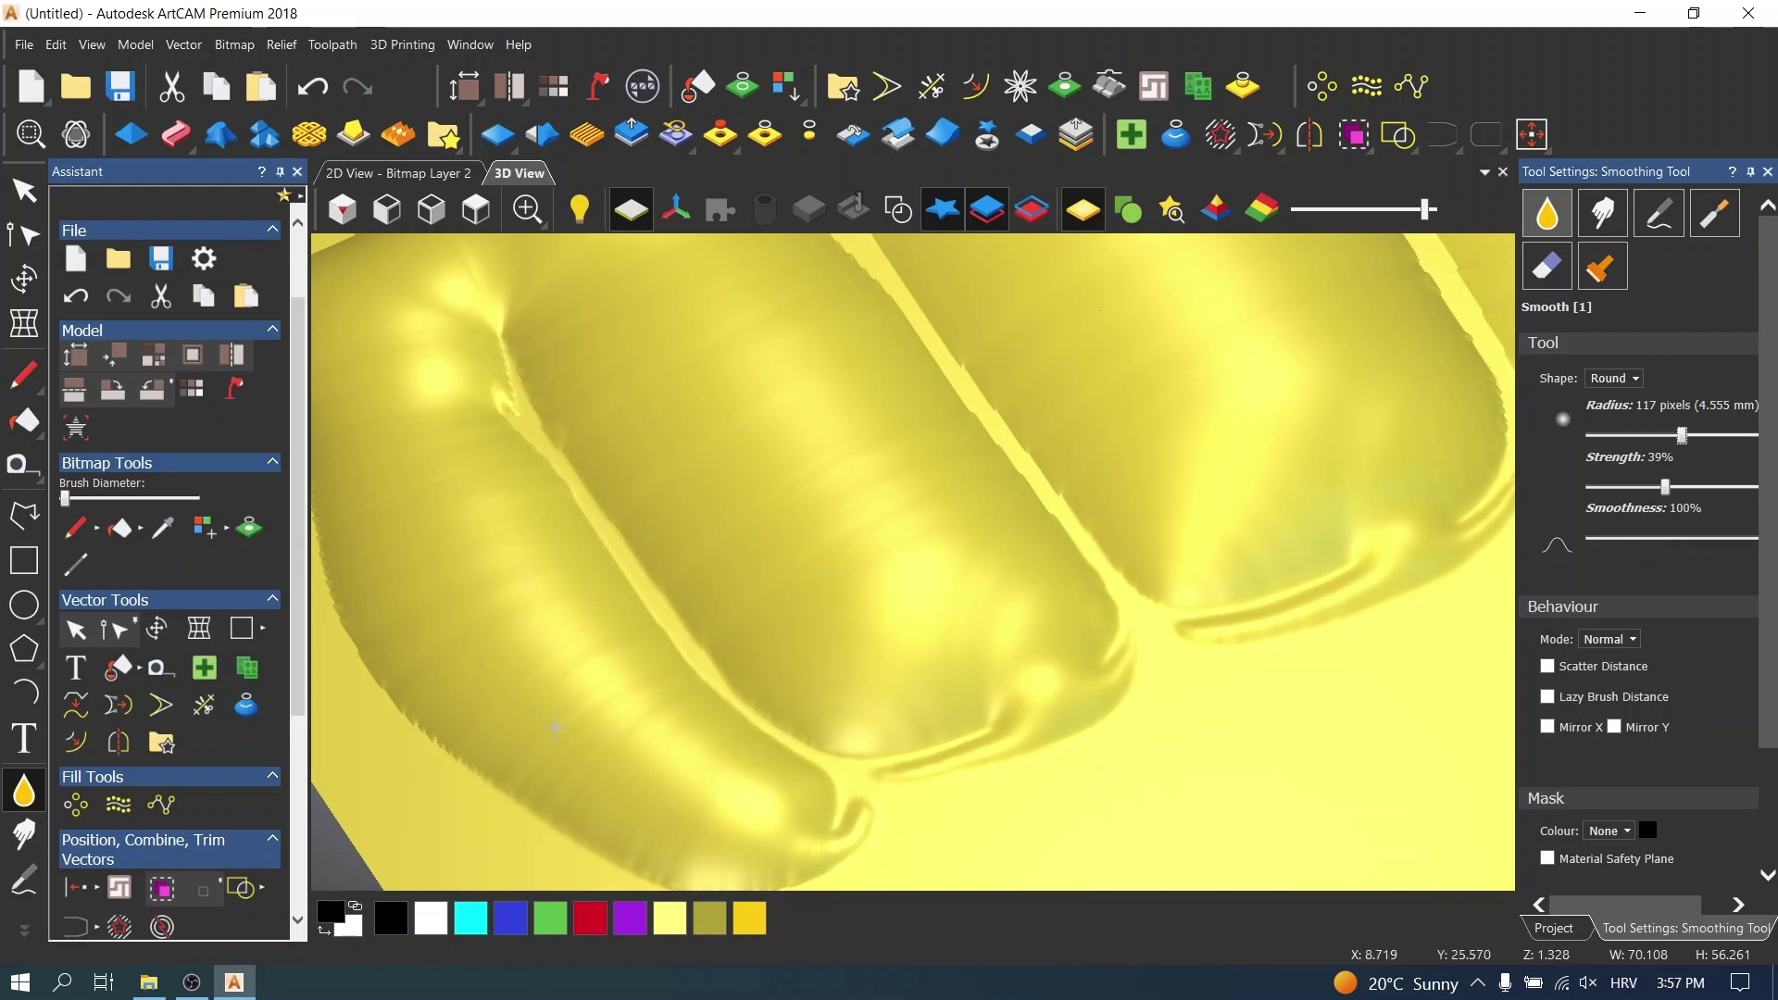
scroll(1250, 449, "down", 5)
scroll(1244, 636, "up", 5)
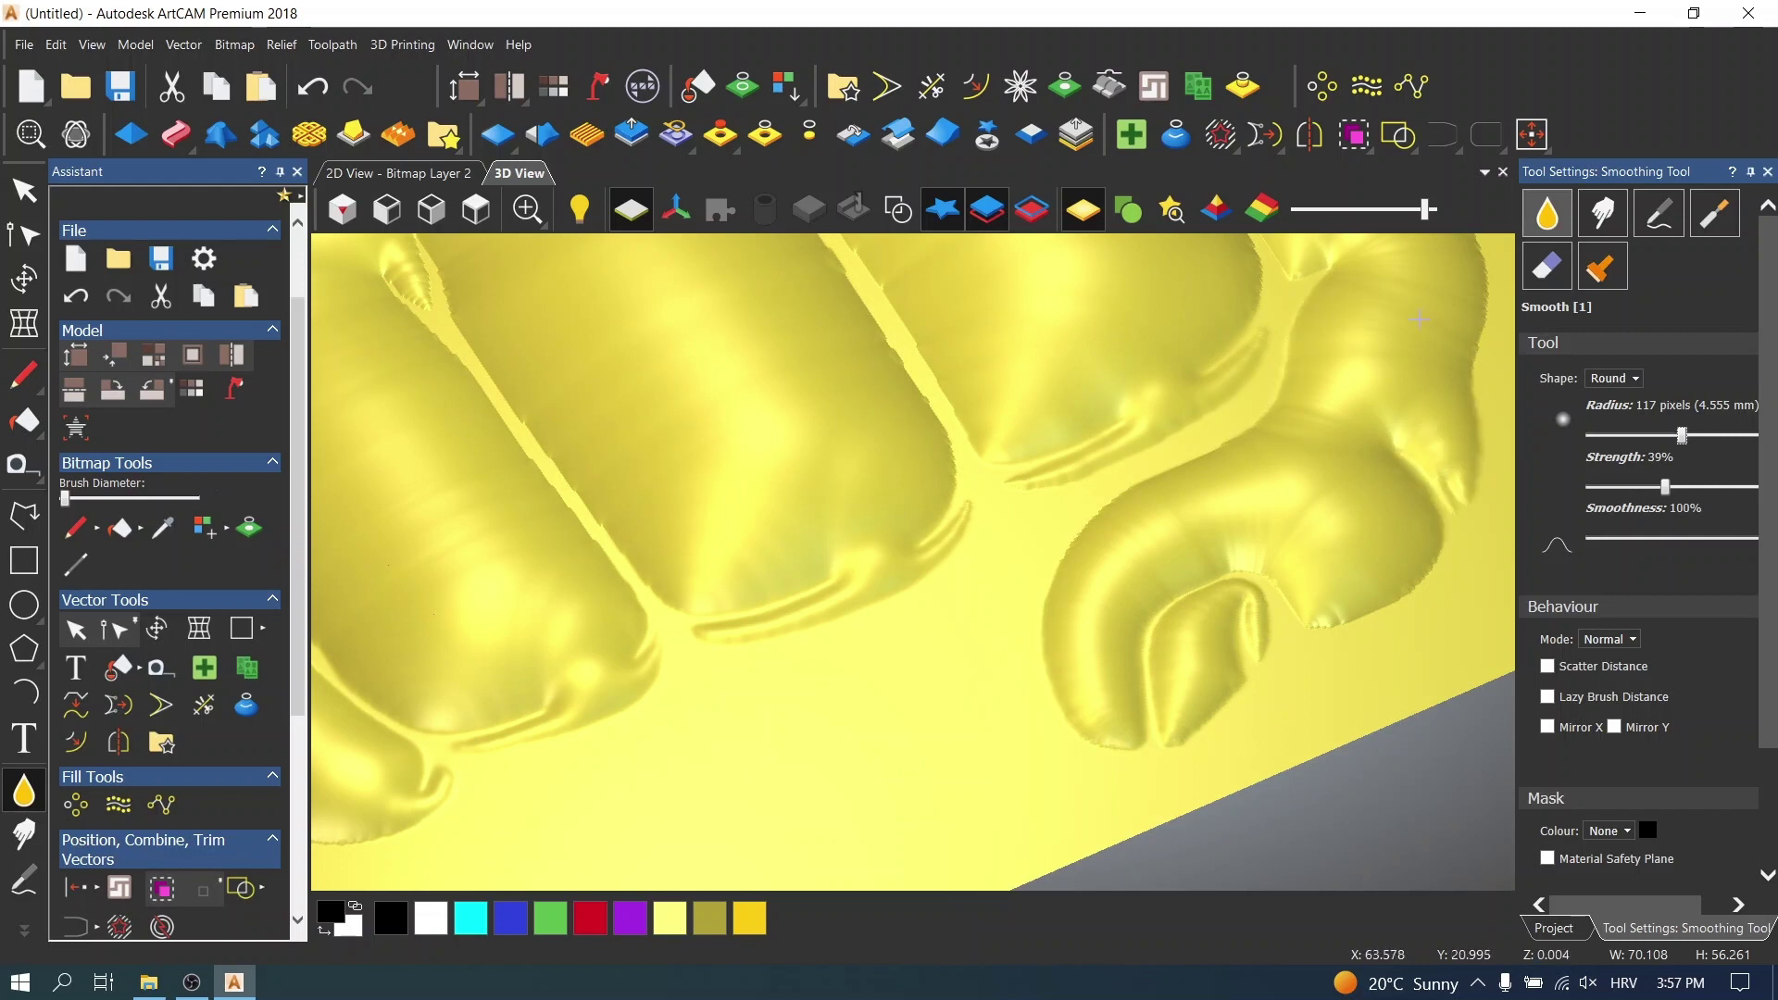
scroll(1032, 409, "down", 5)
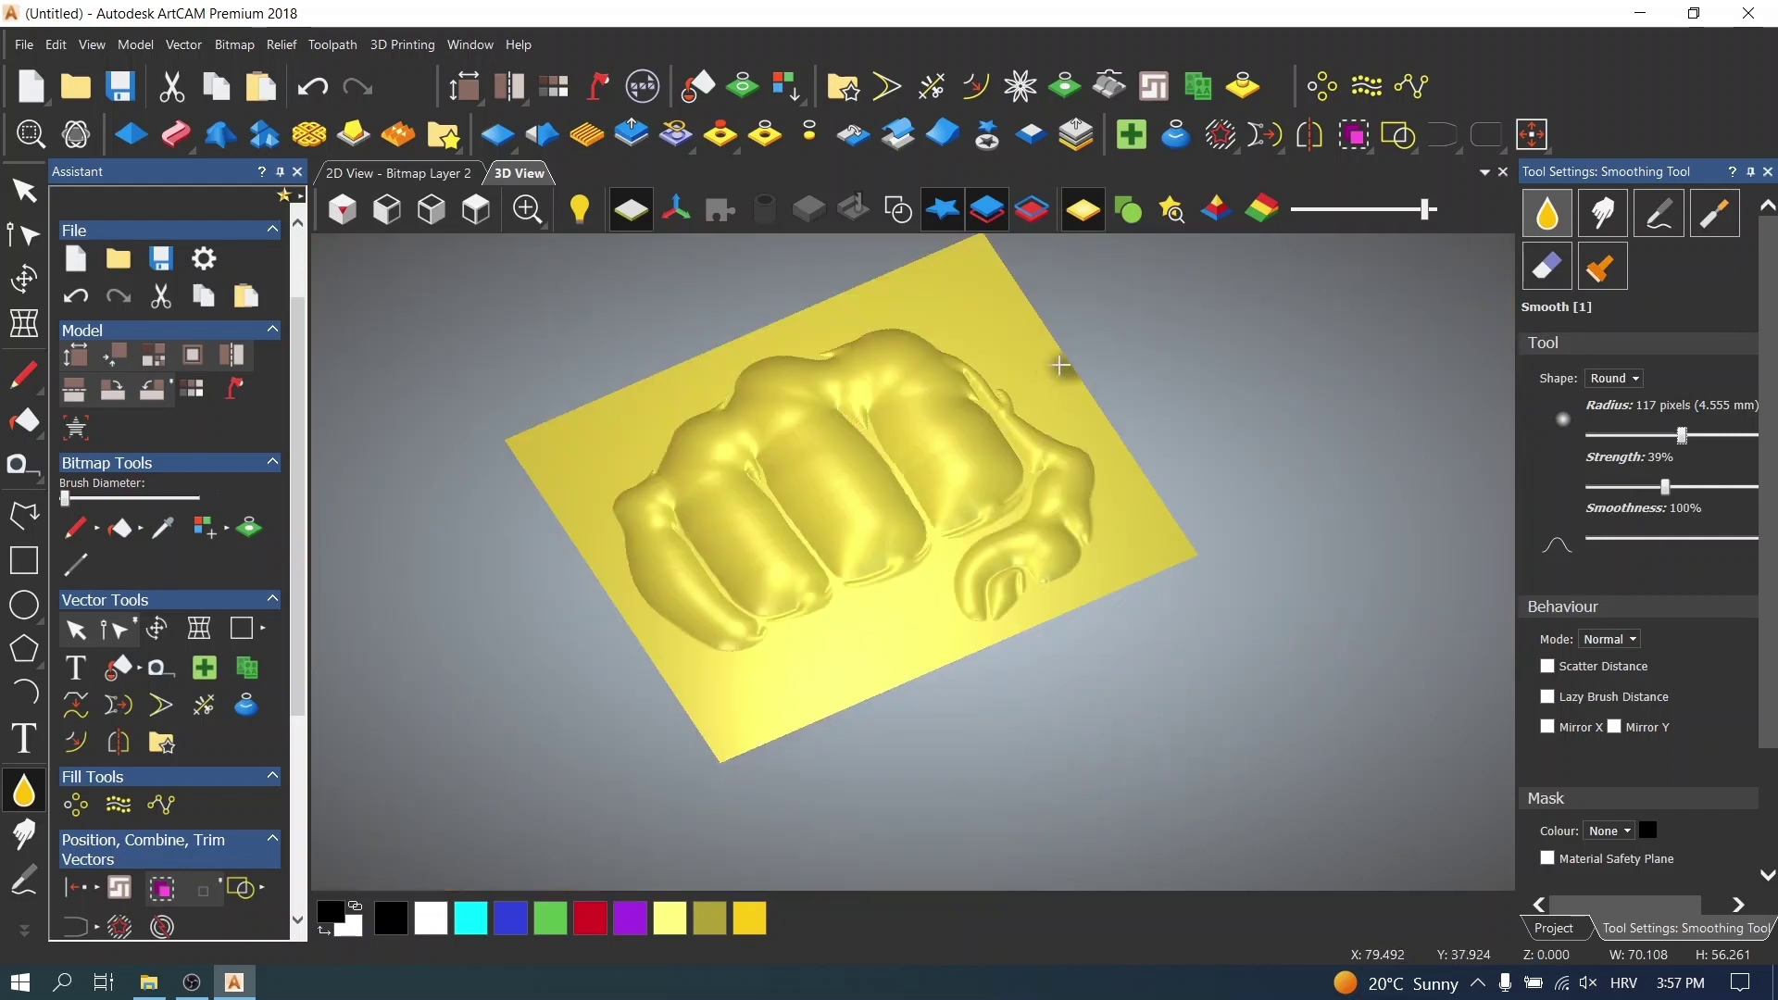
scroll(986, 421, "up", 2)
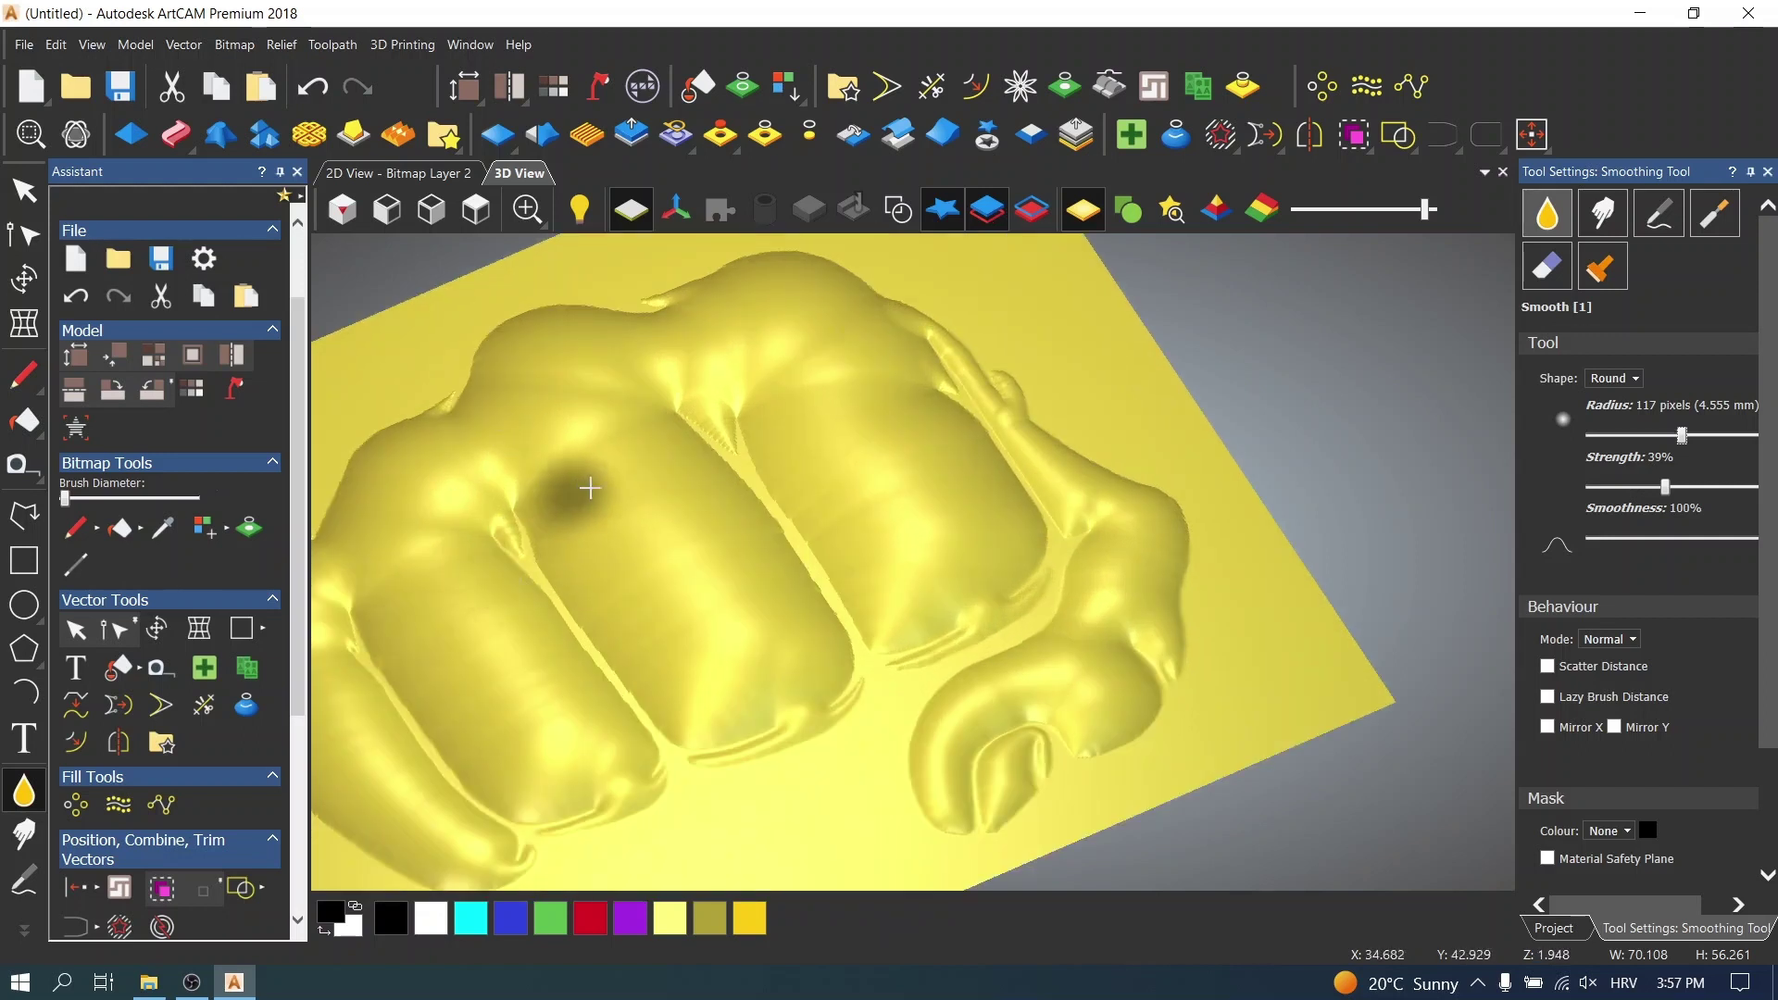
scroll(644, 681, "down", 2)
middle_click_drag(728, 713, 695, 530)
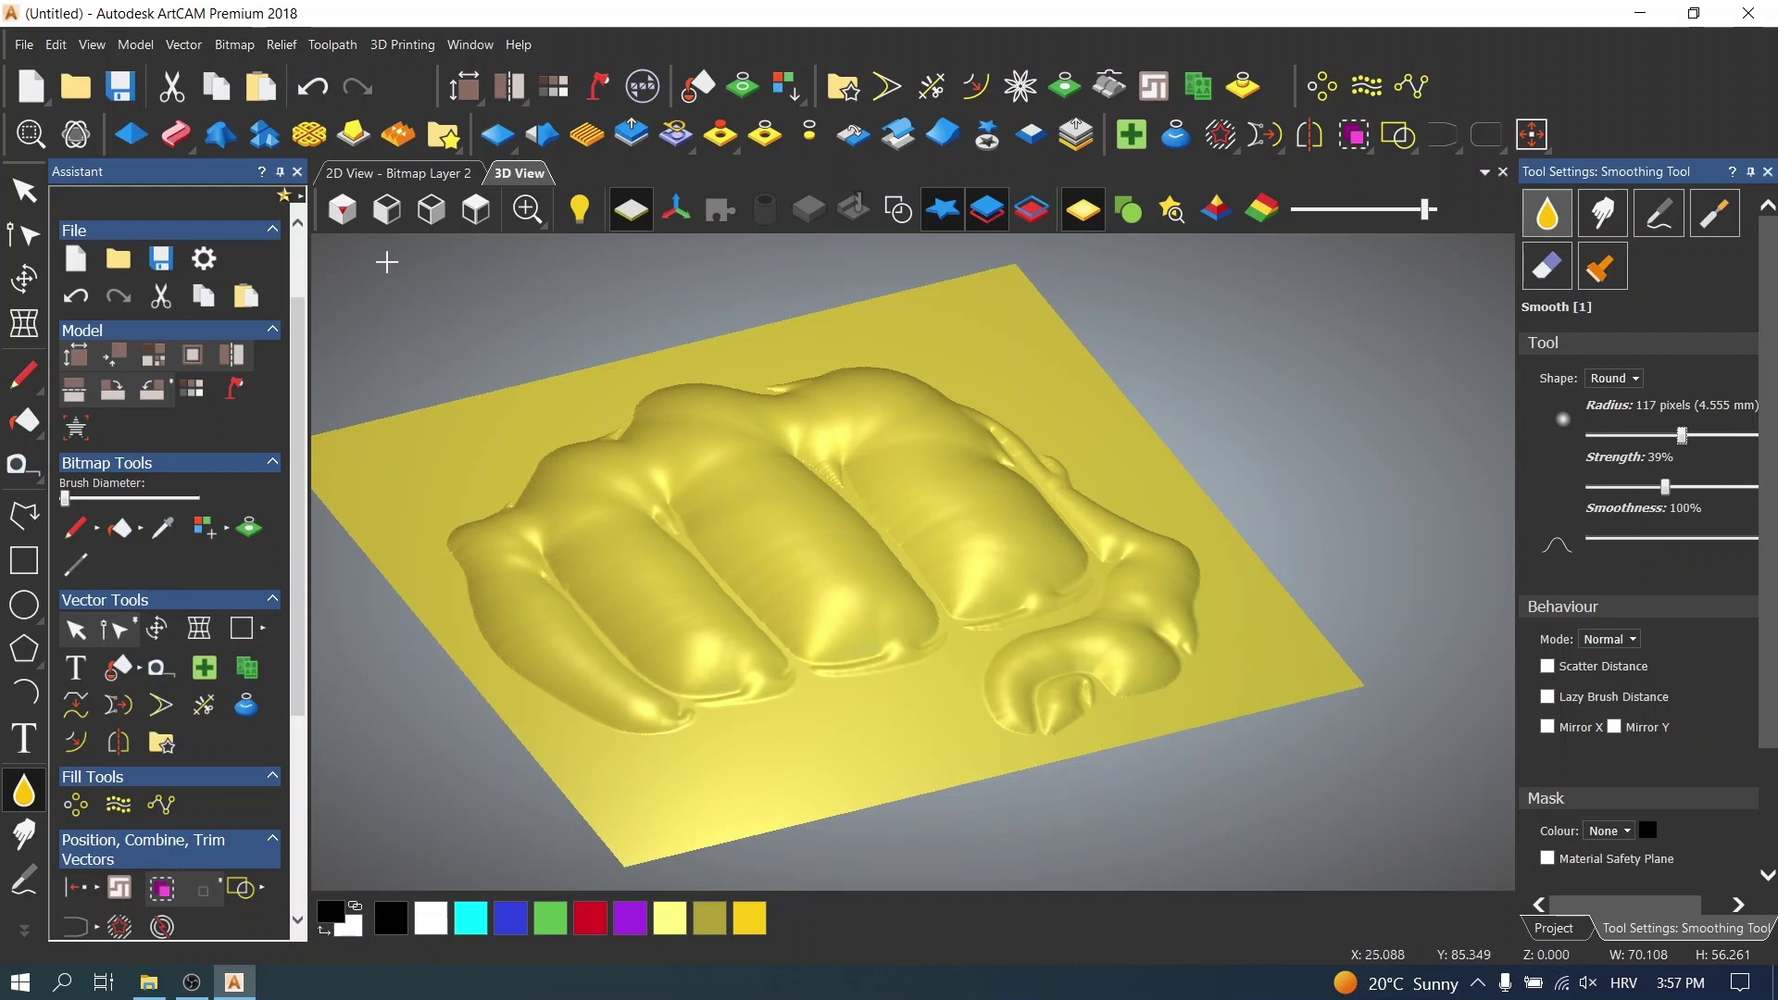
left_click(76, 630)
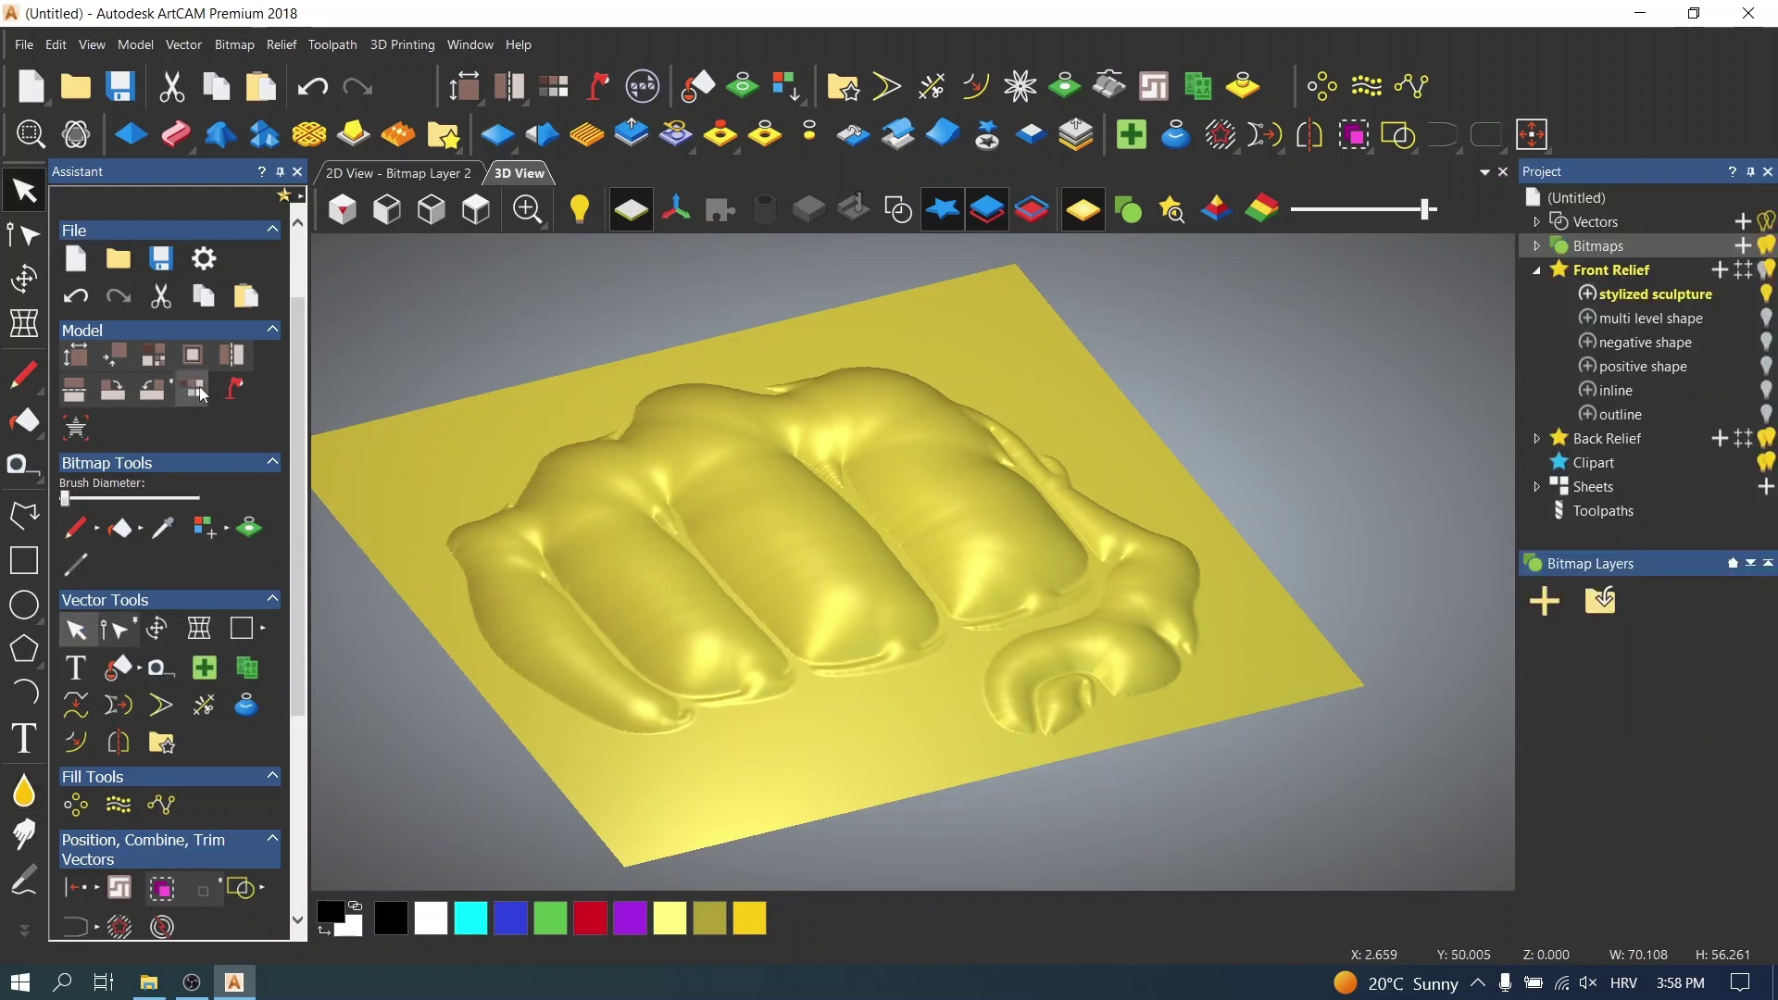
- Display the smoothed fist in lightened grey shaded material and orbit around the plate
left_click(1128, 210)
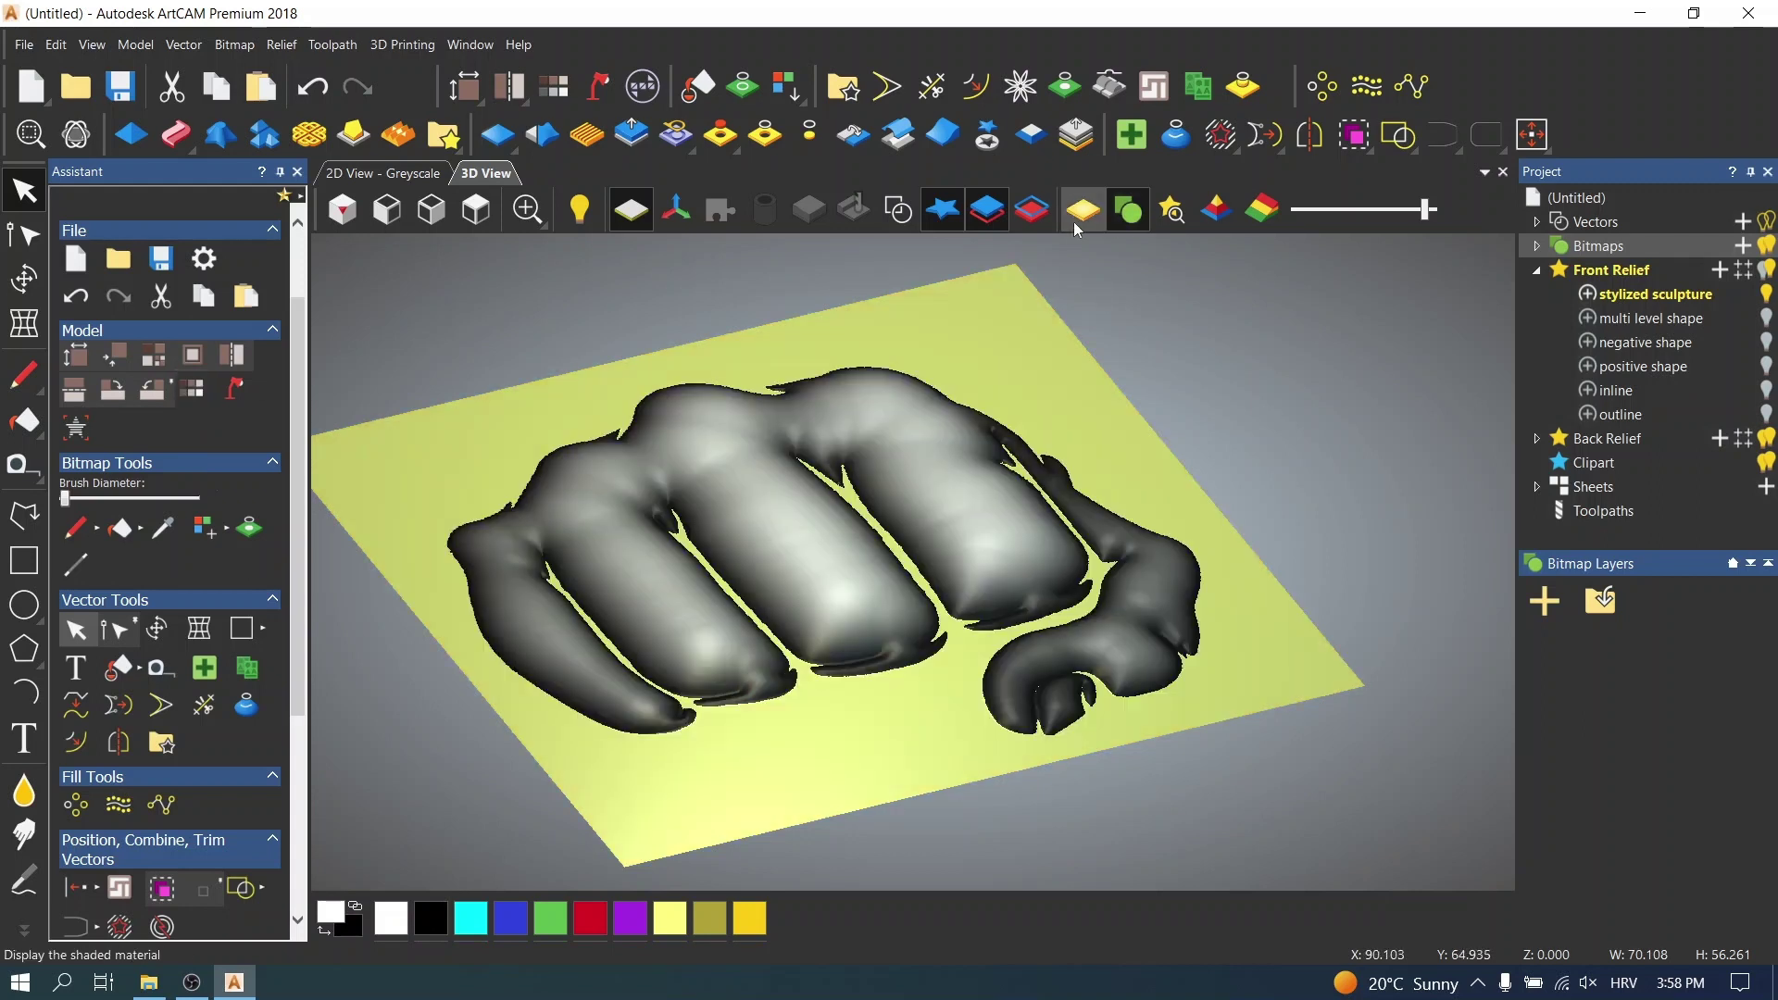
left_click_drag(899, 278, 887, 365)
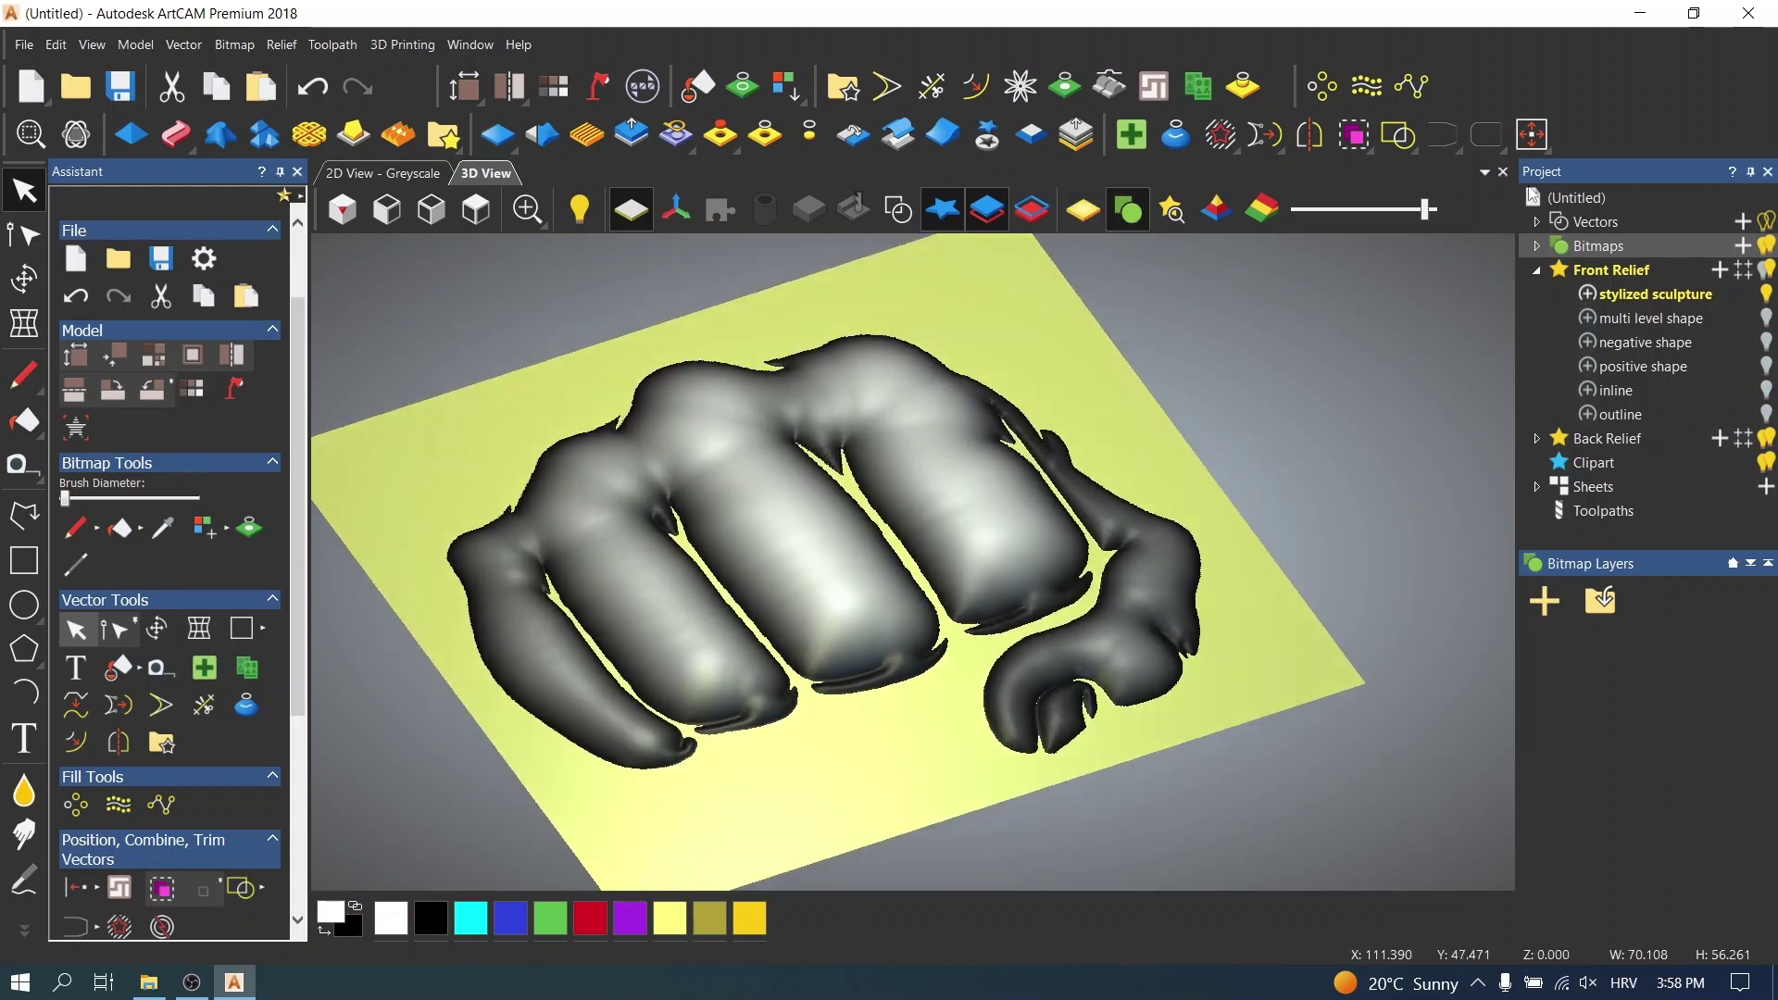
left_click_drag(1427, 209, 1341, 210)
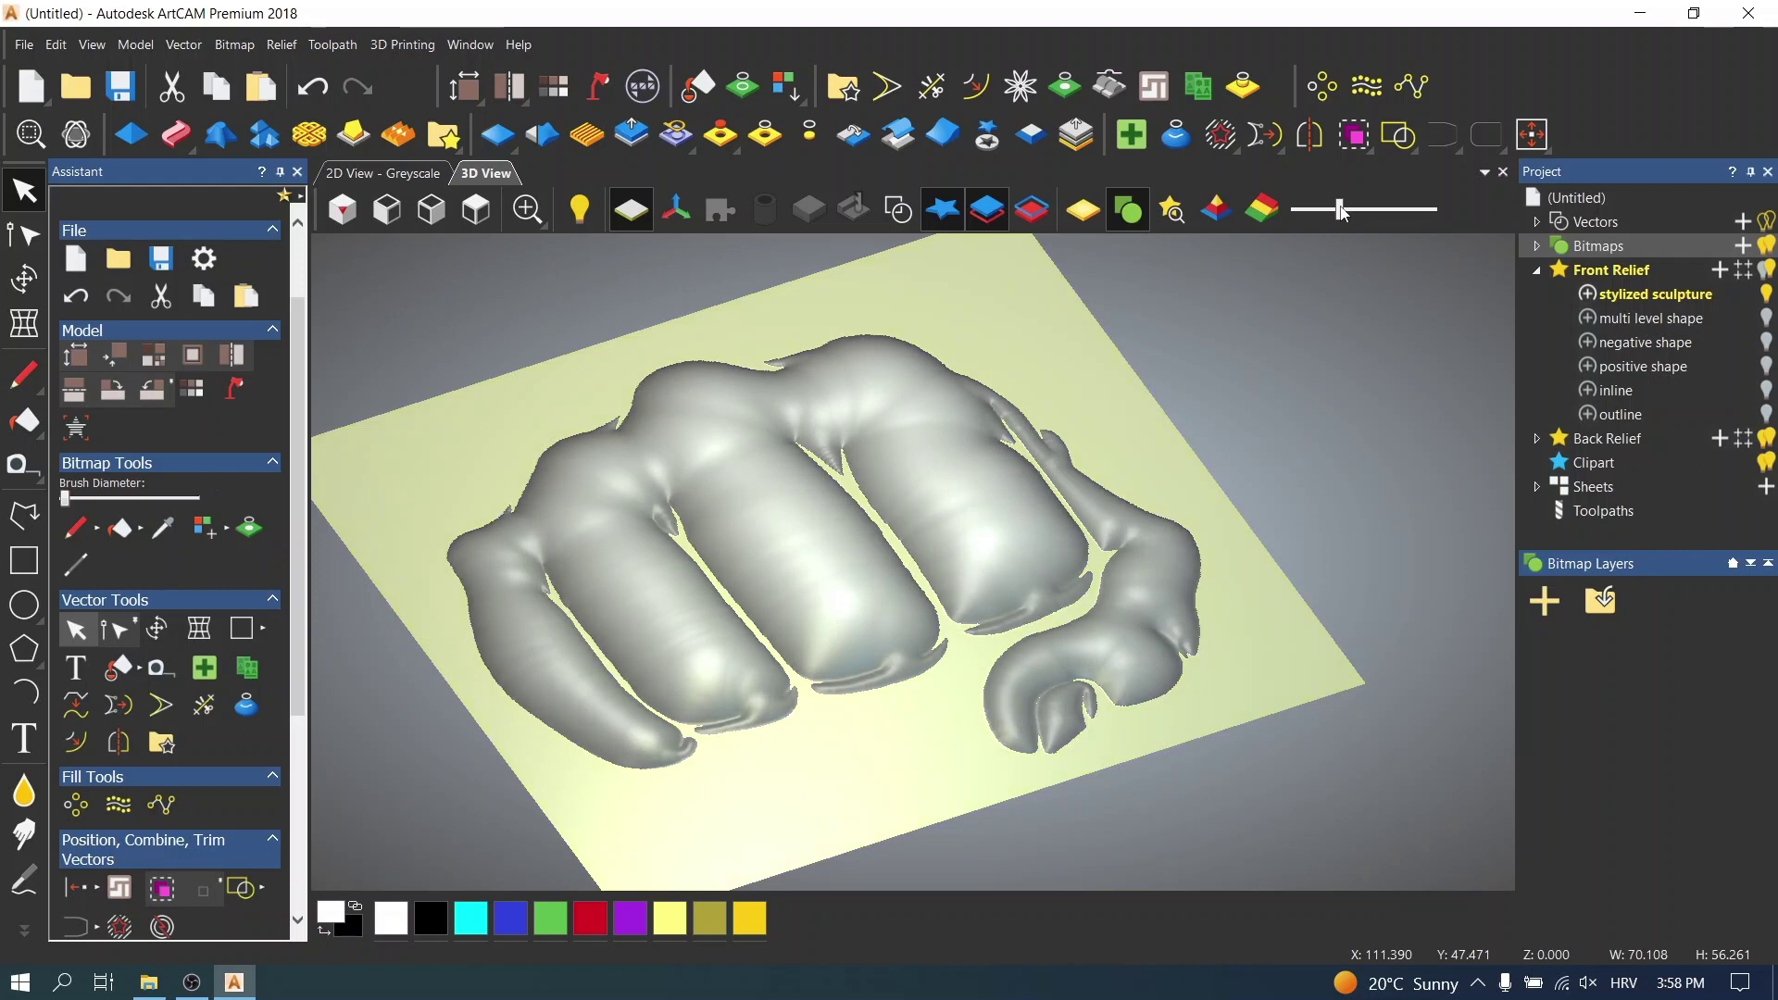
left_click_drag(1352, 278, 1262, 401)
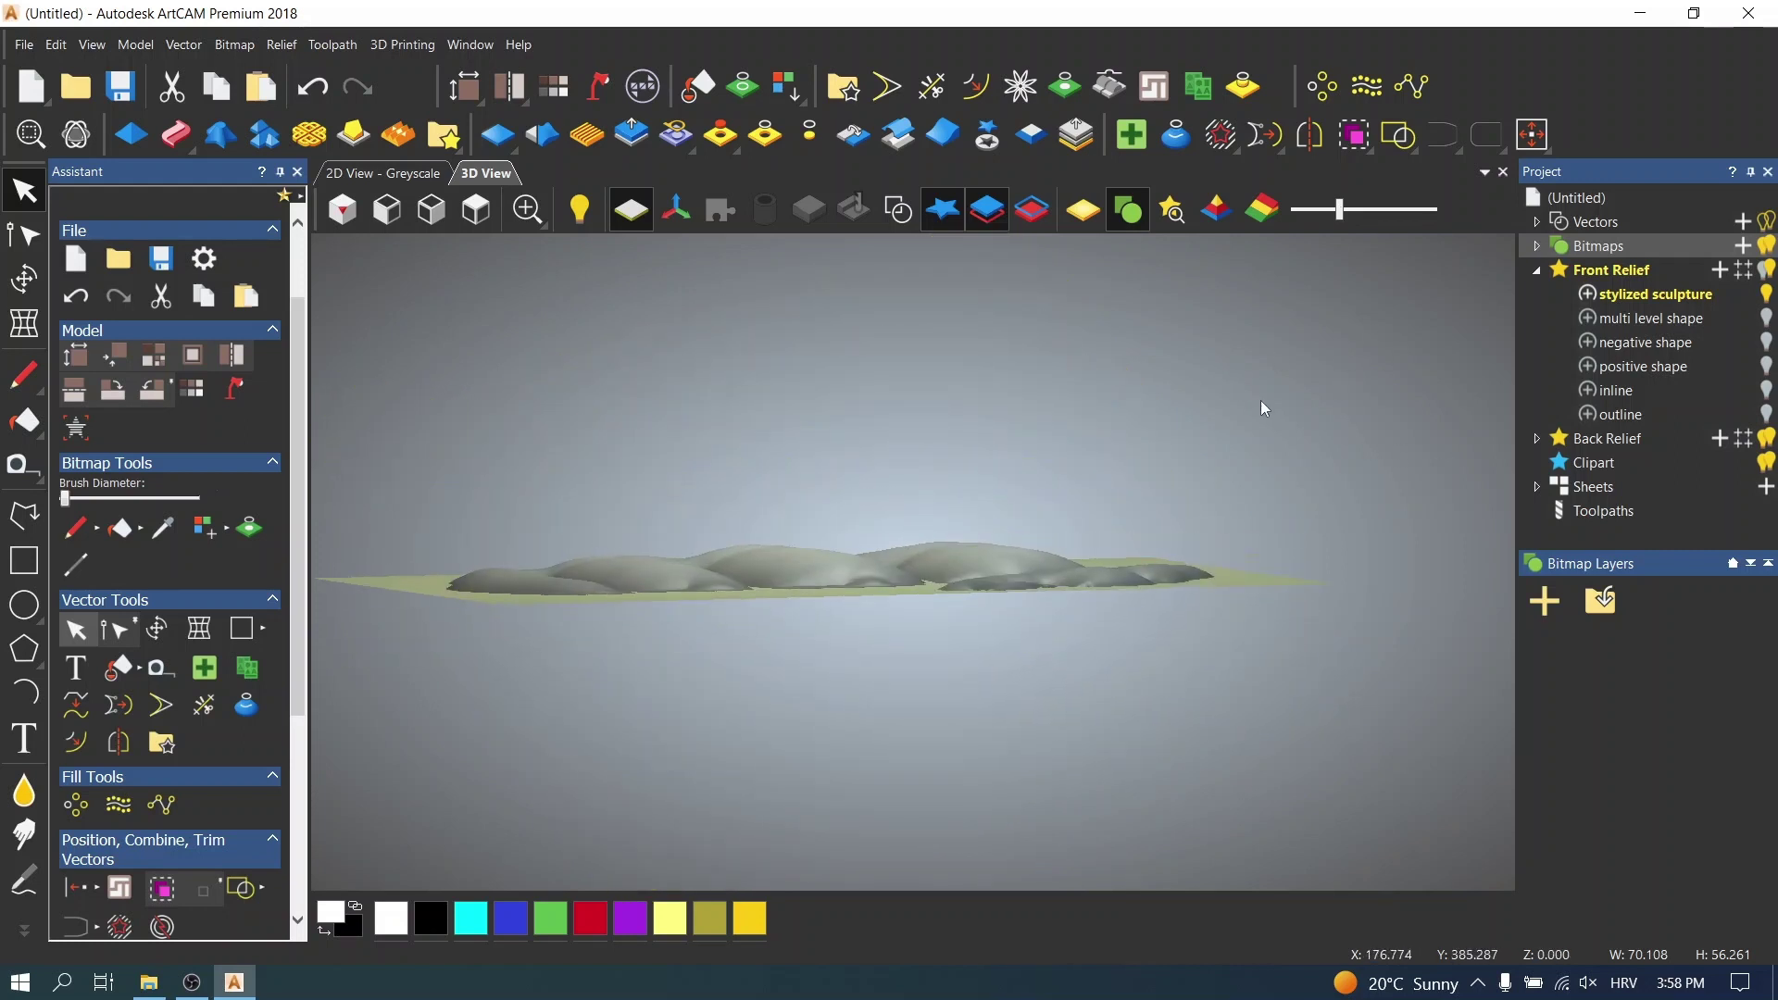
left_click_drag(1045, 409, 1097, 687)
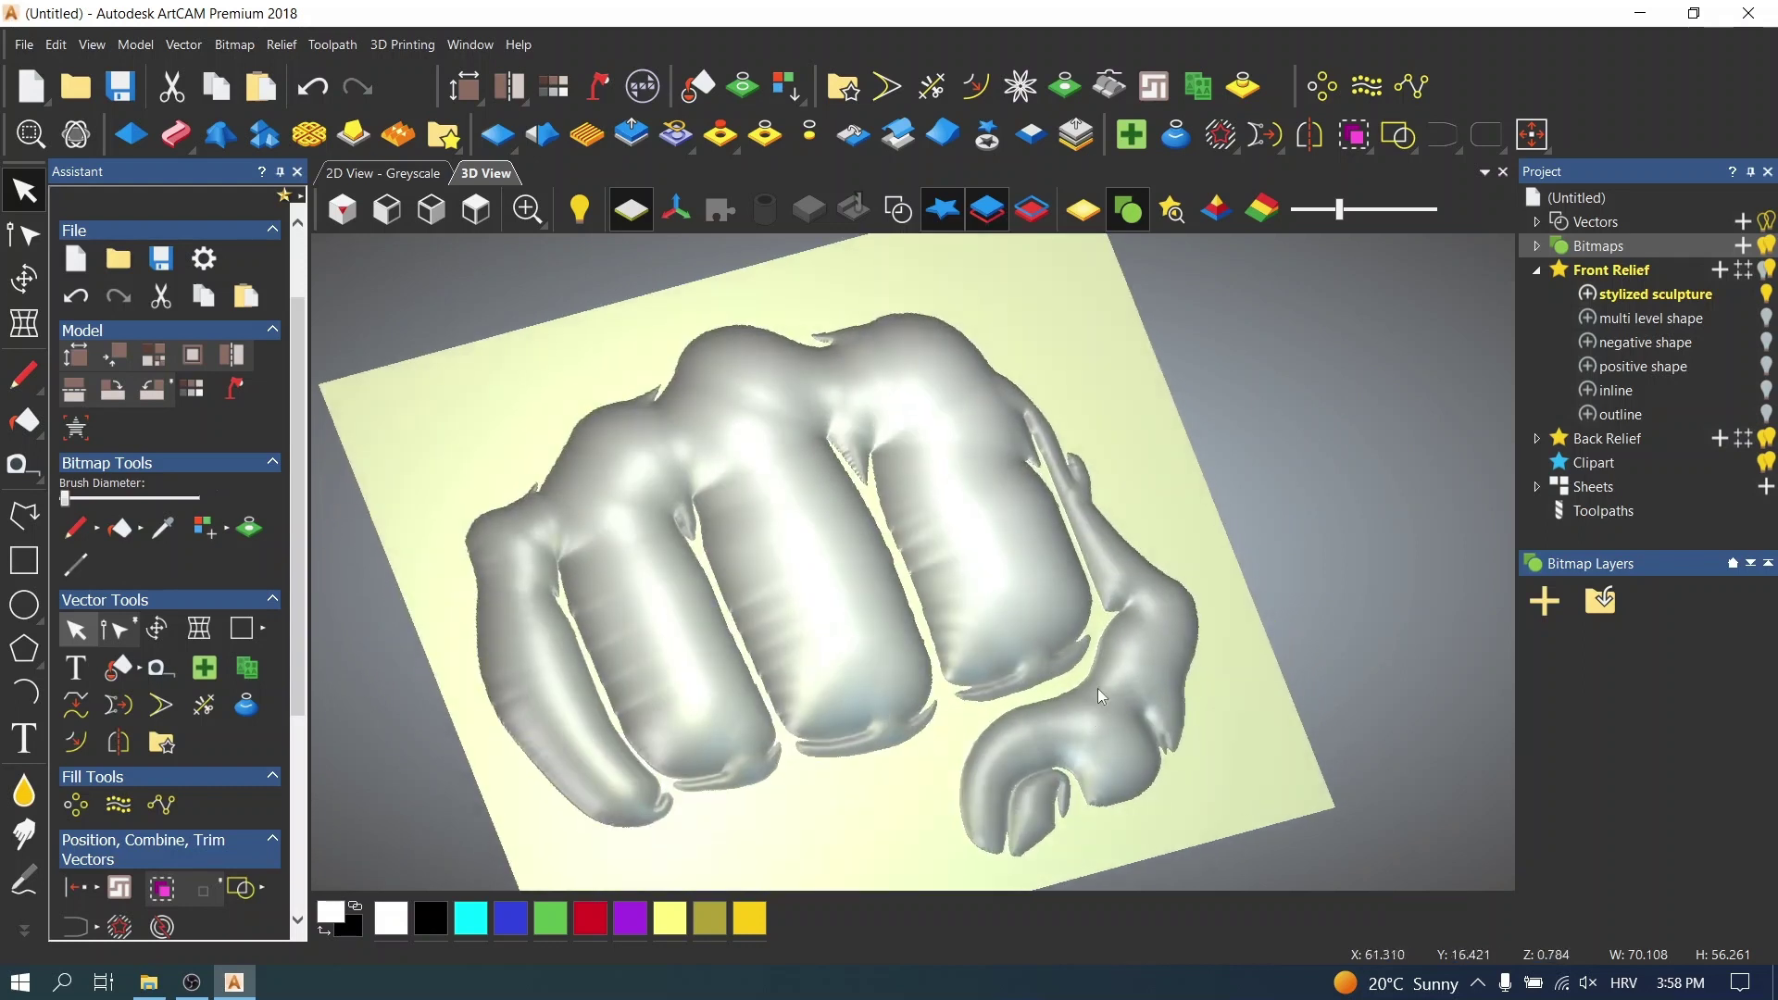
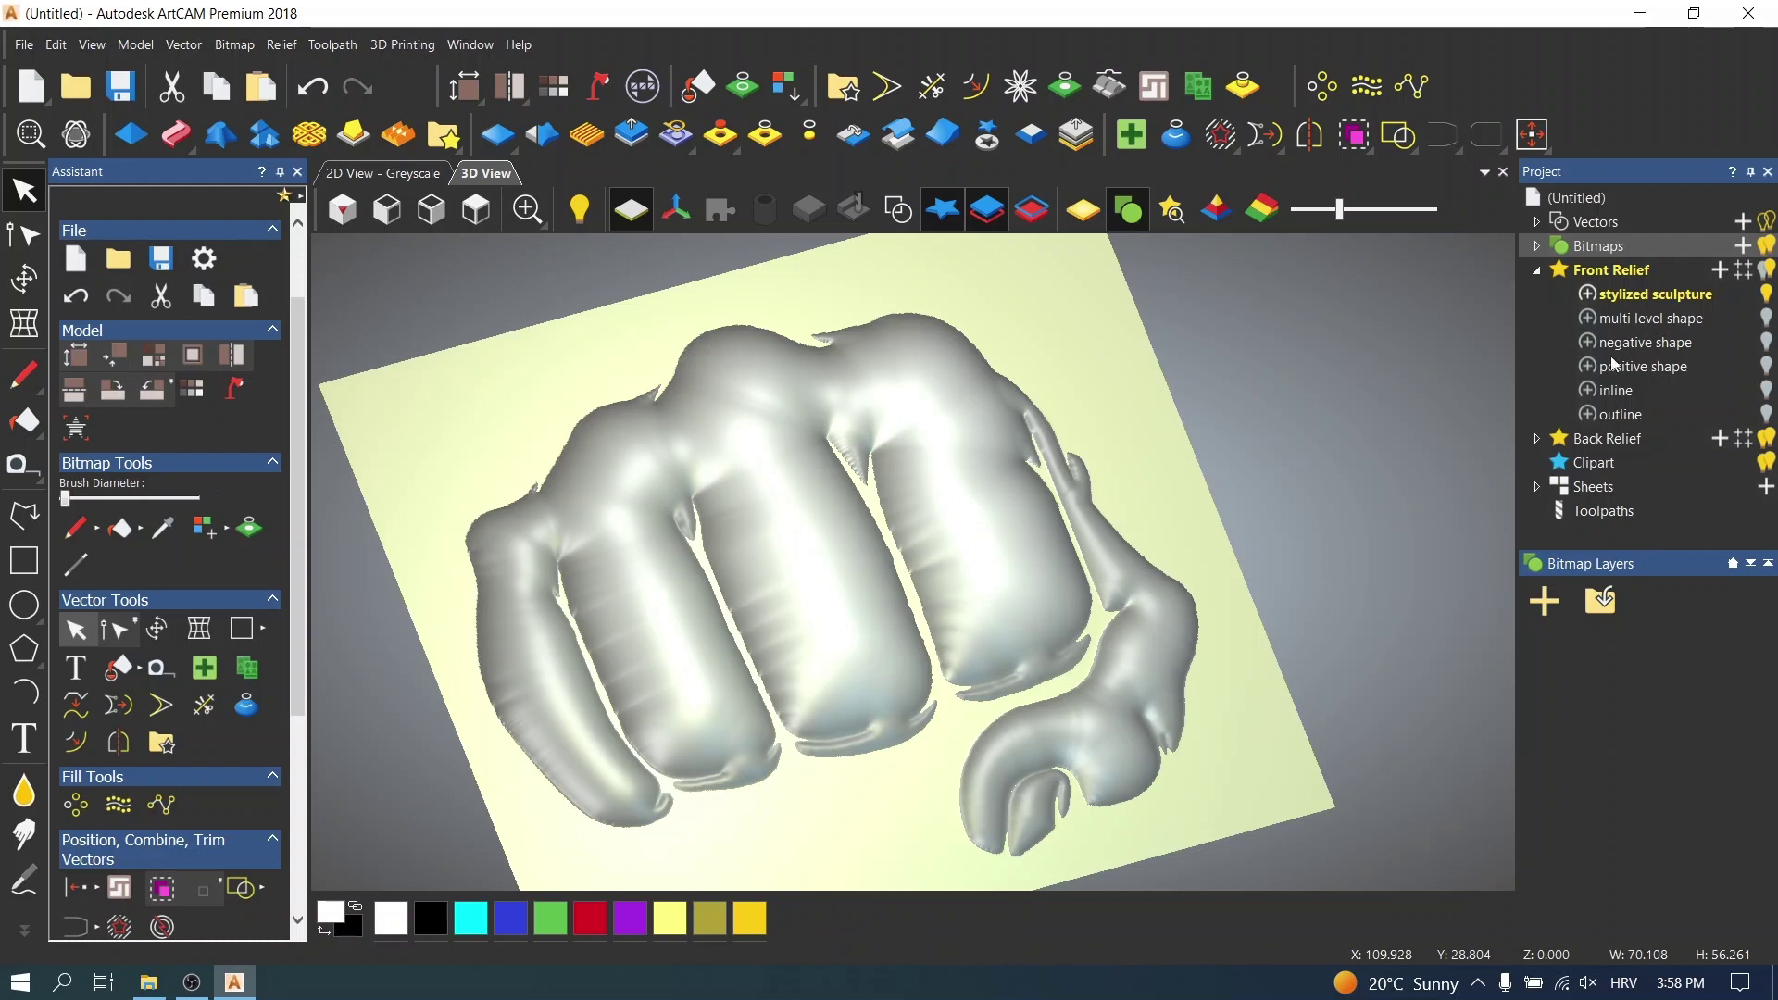
- Add Bitmap Layer 3, then select the Front Relief to show its relief layers
left_click(1552, 613)
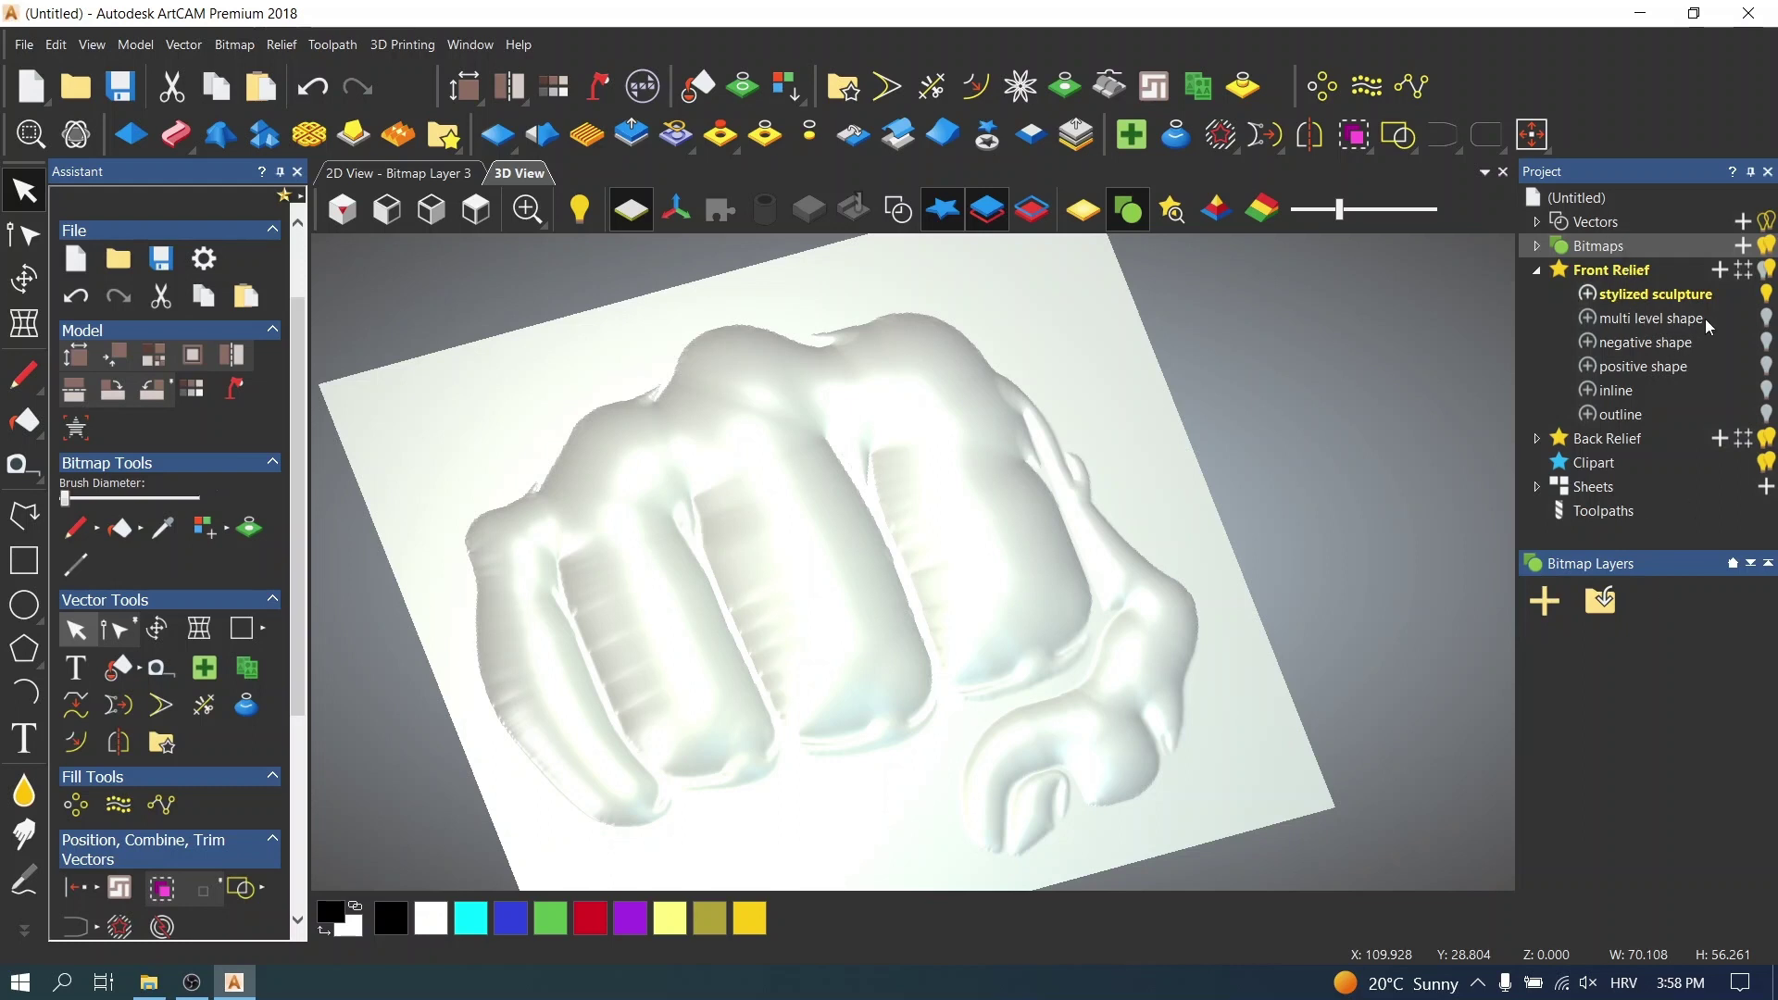
left_click(1621, 263)
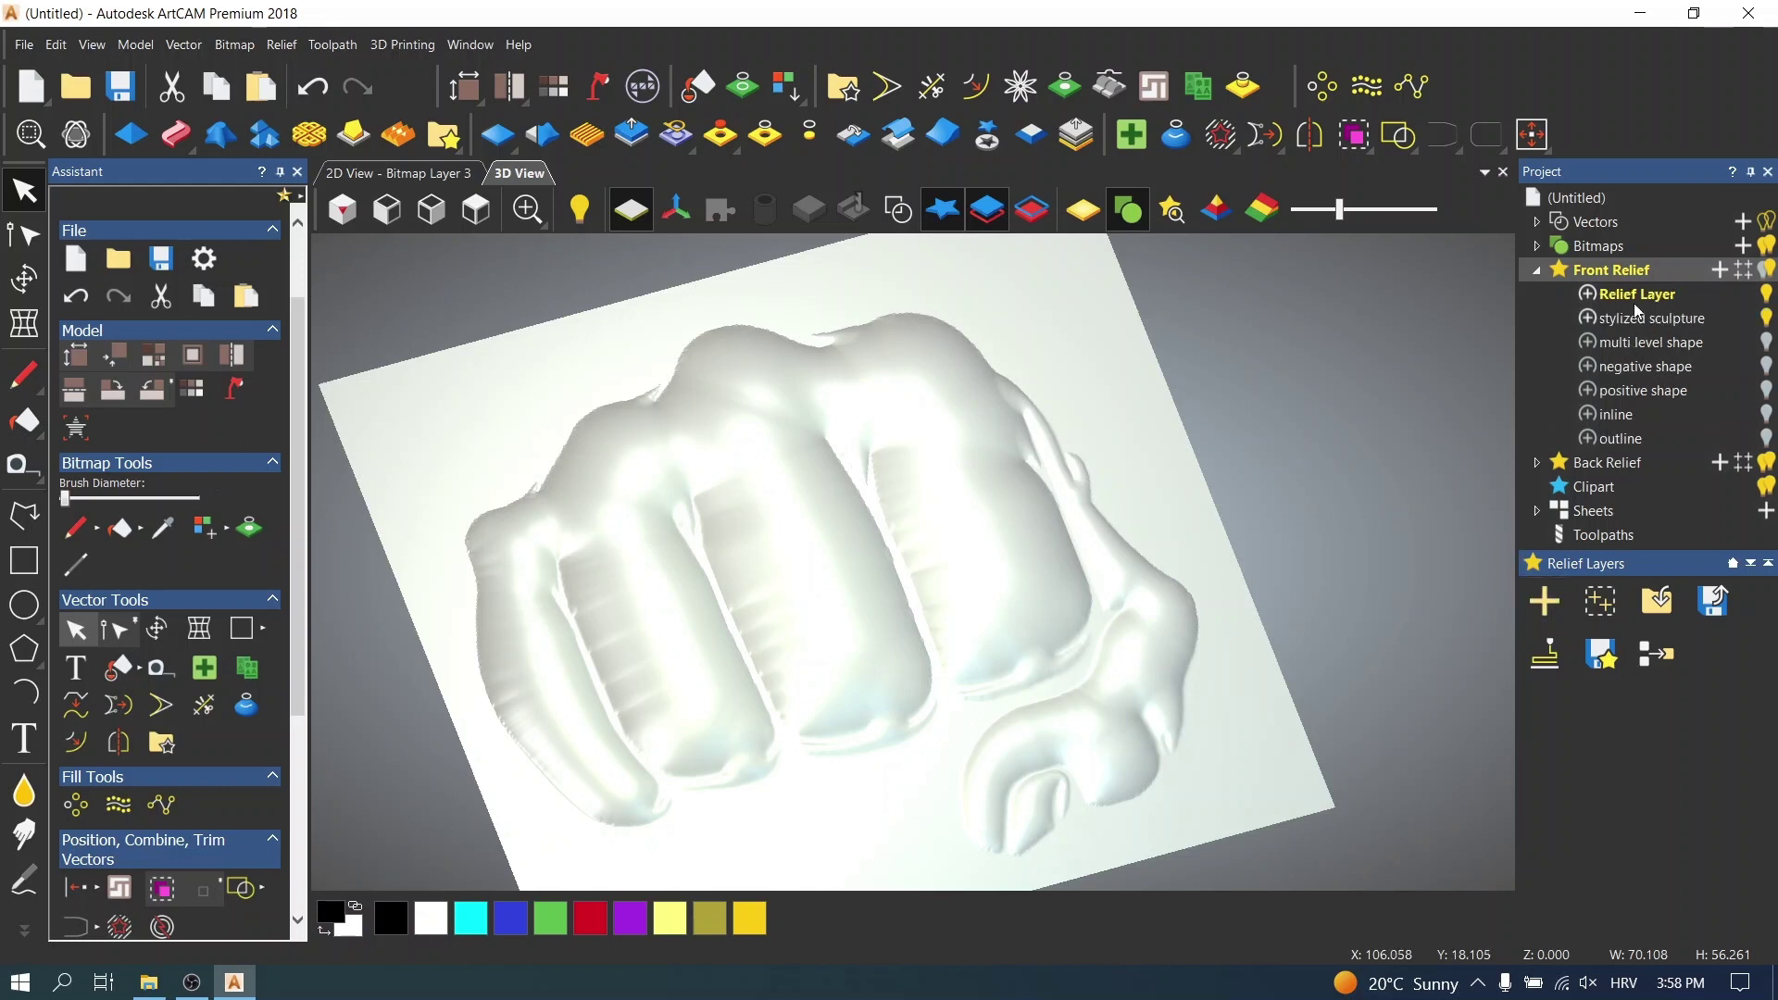
- Rename the new top relief layer 'realistic sculpture' and hide the stylized sculpture layer
left_click(1635, 298)
left_click(1637, 296)
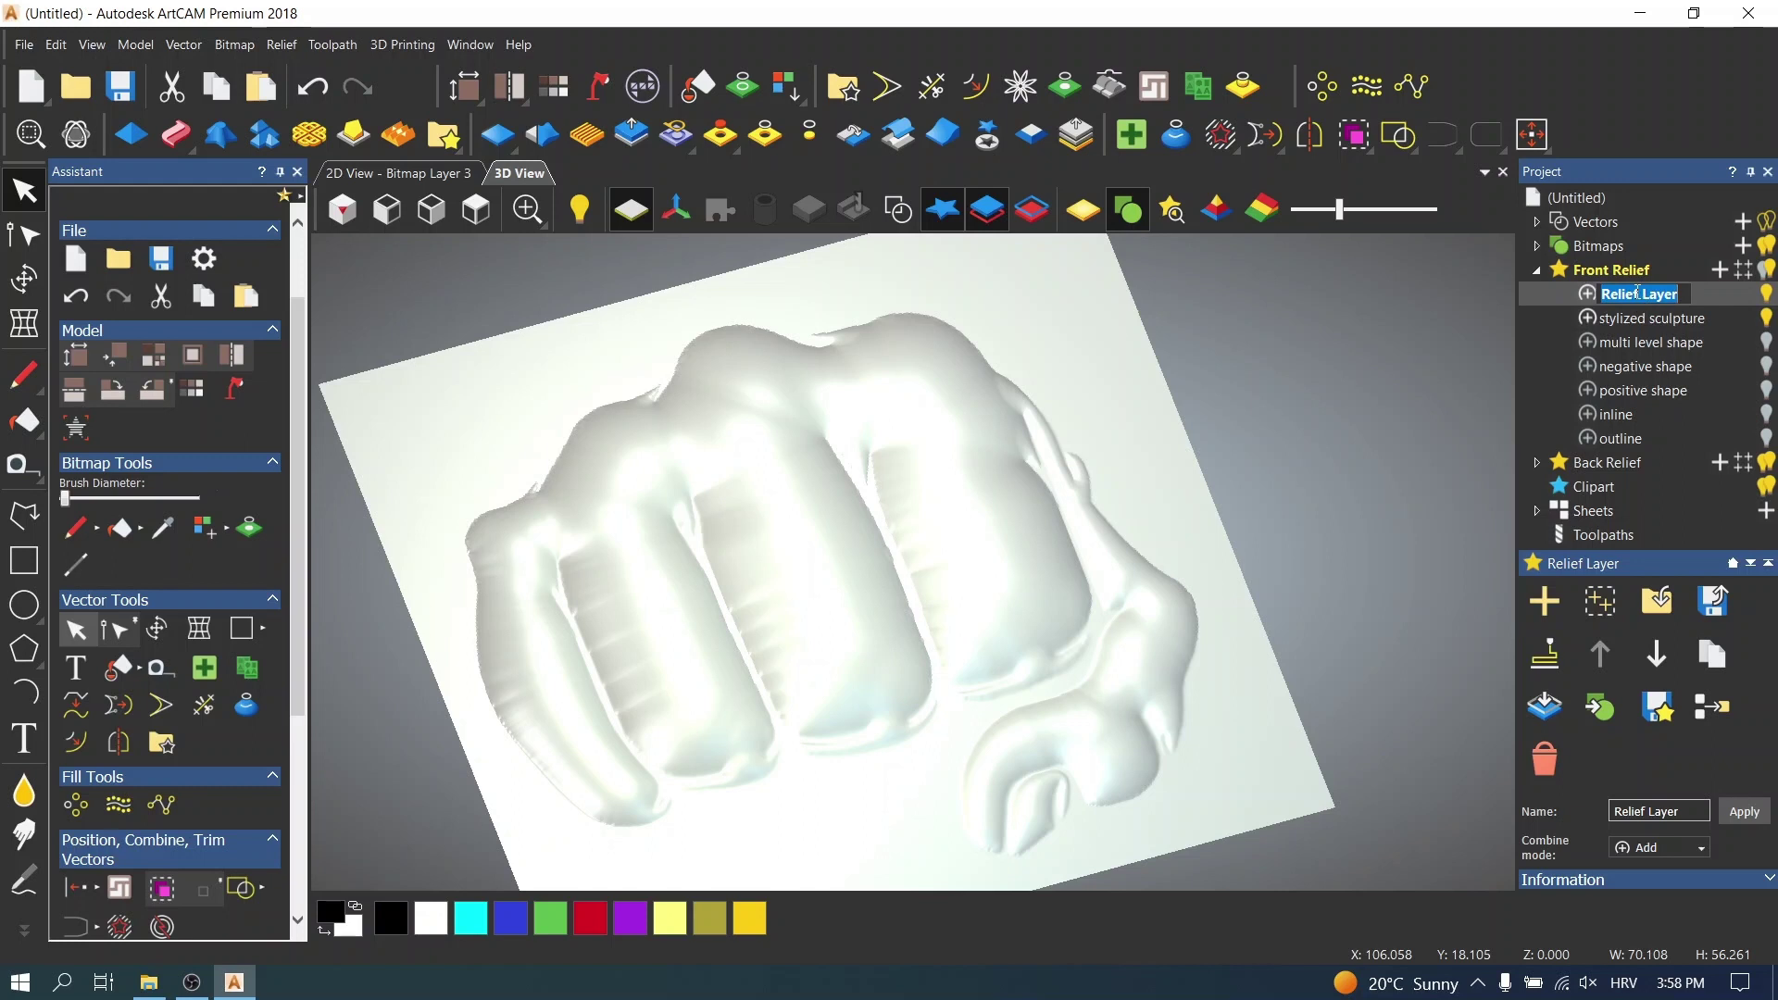
type("realistic sculpture")
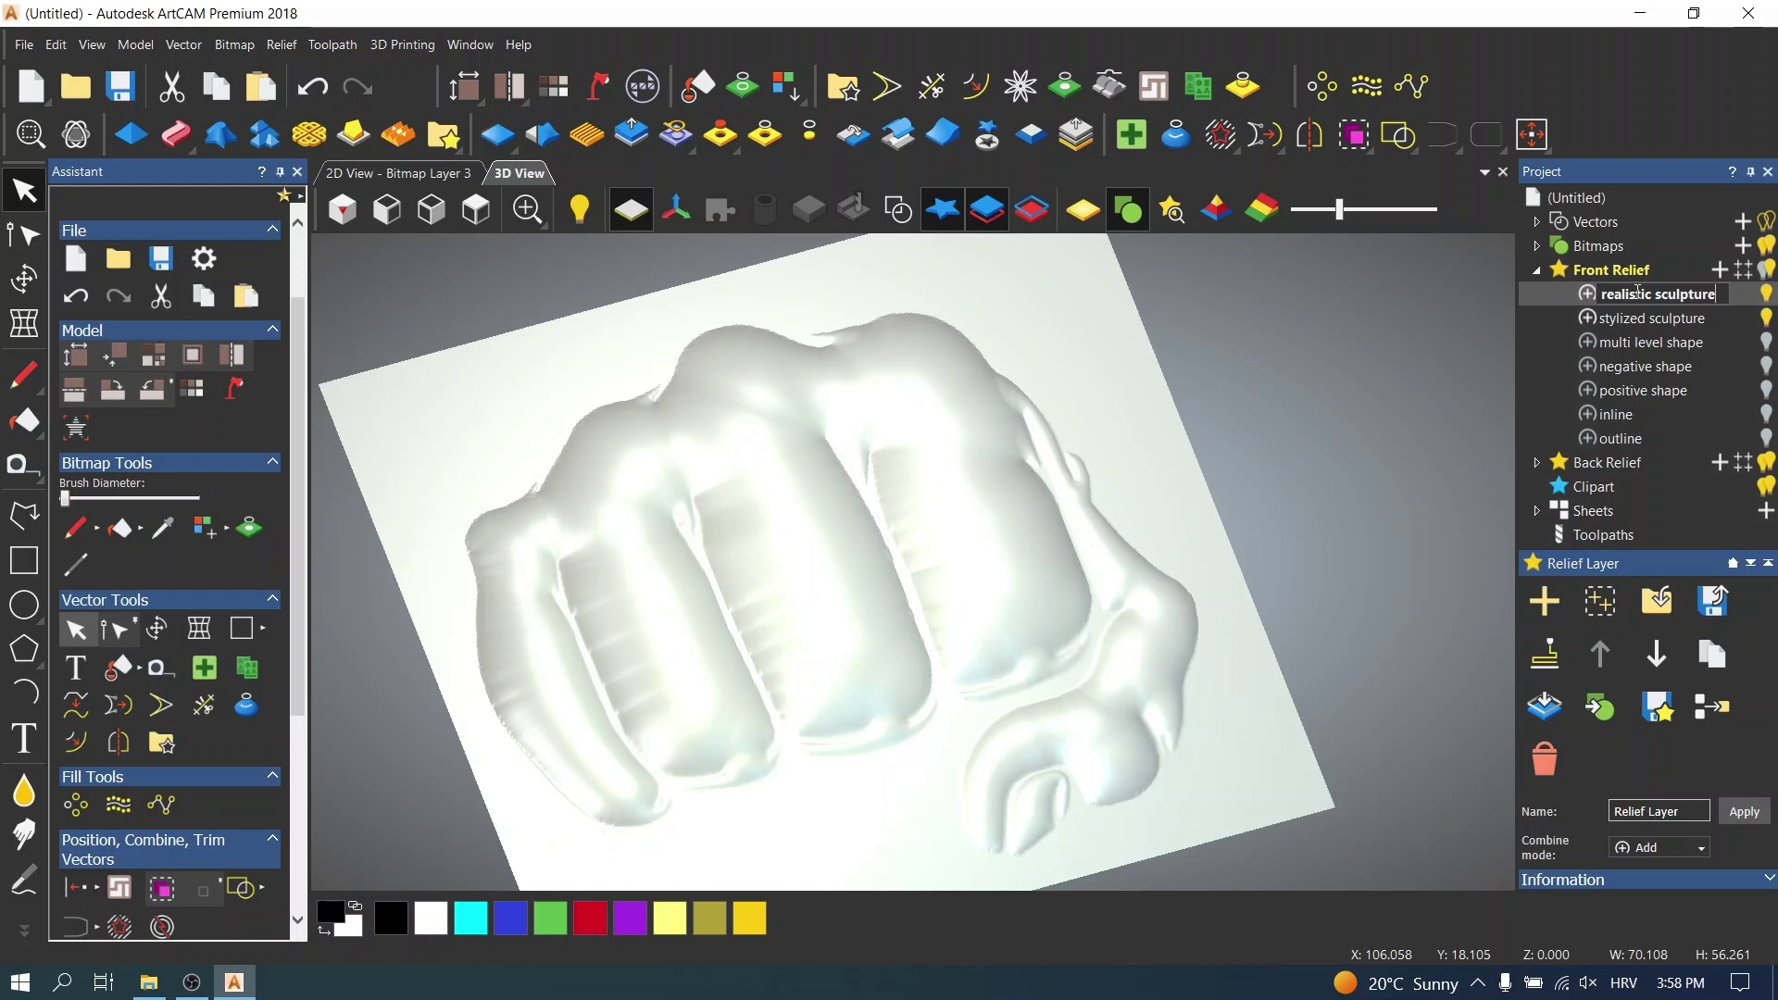
left_click(1380, 345)
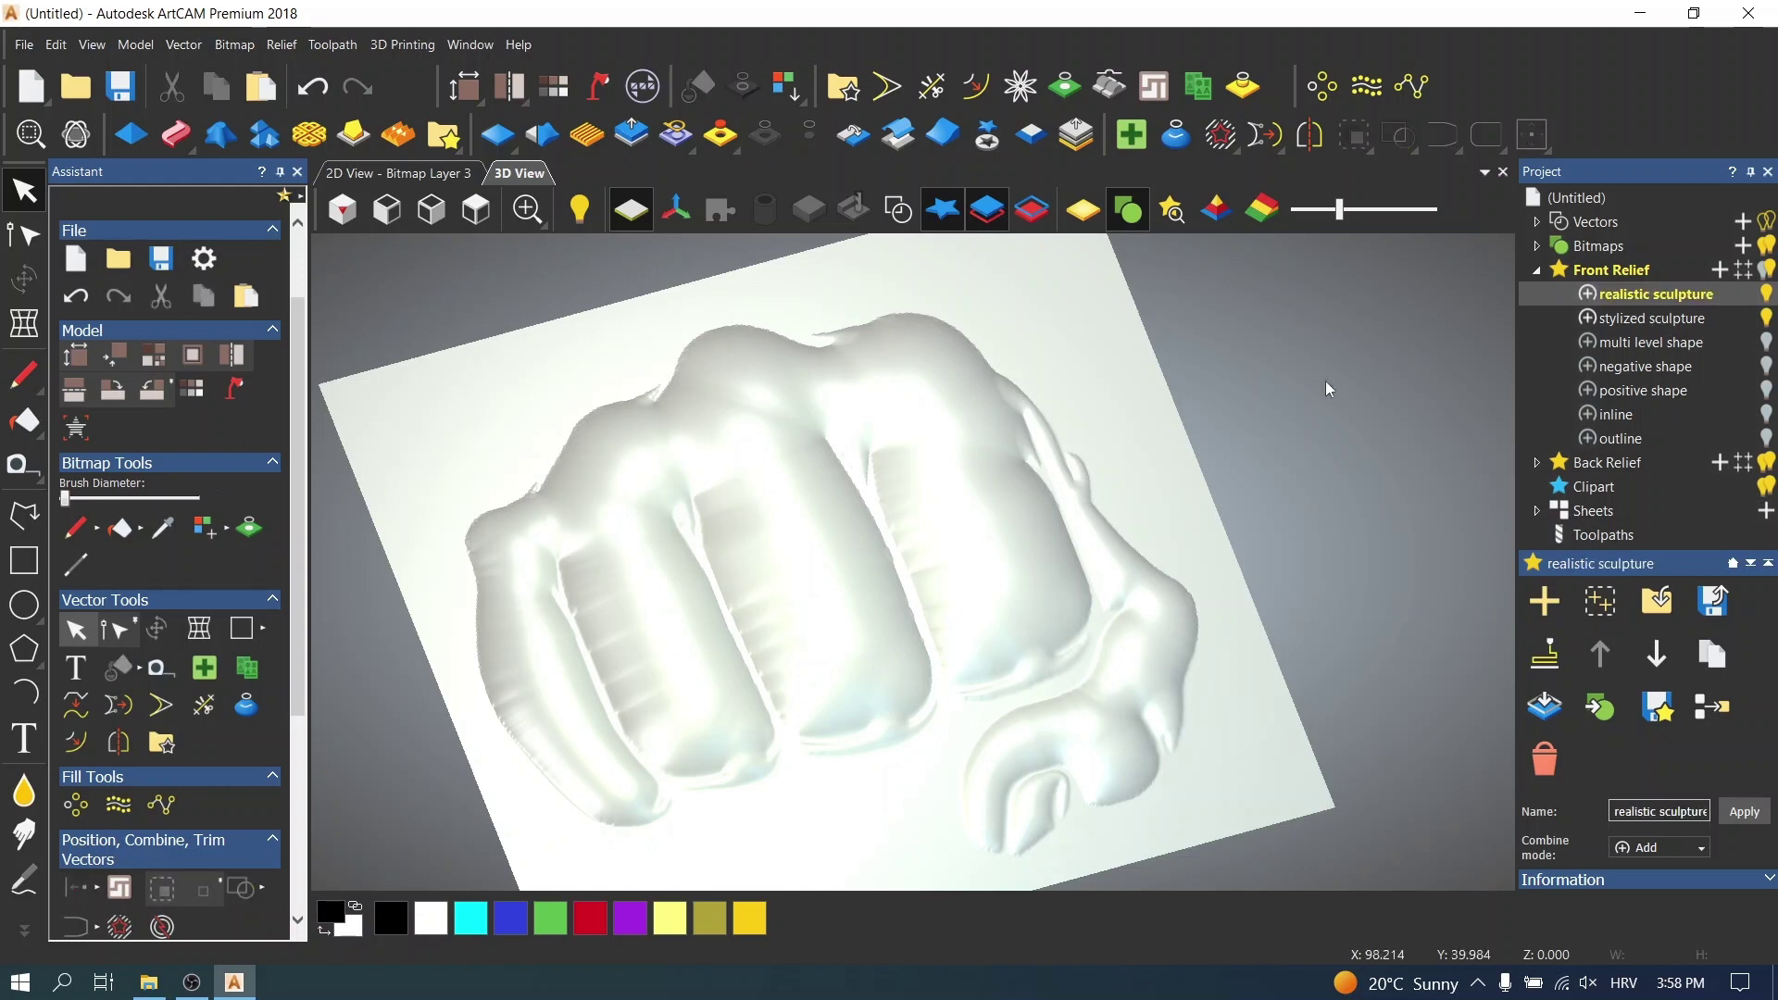
mouse_move(1001, 636)
left_mouse_down()
mouse_move(974, 618)
mouse_move(954, 531)
left_mouse_up()
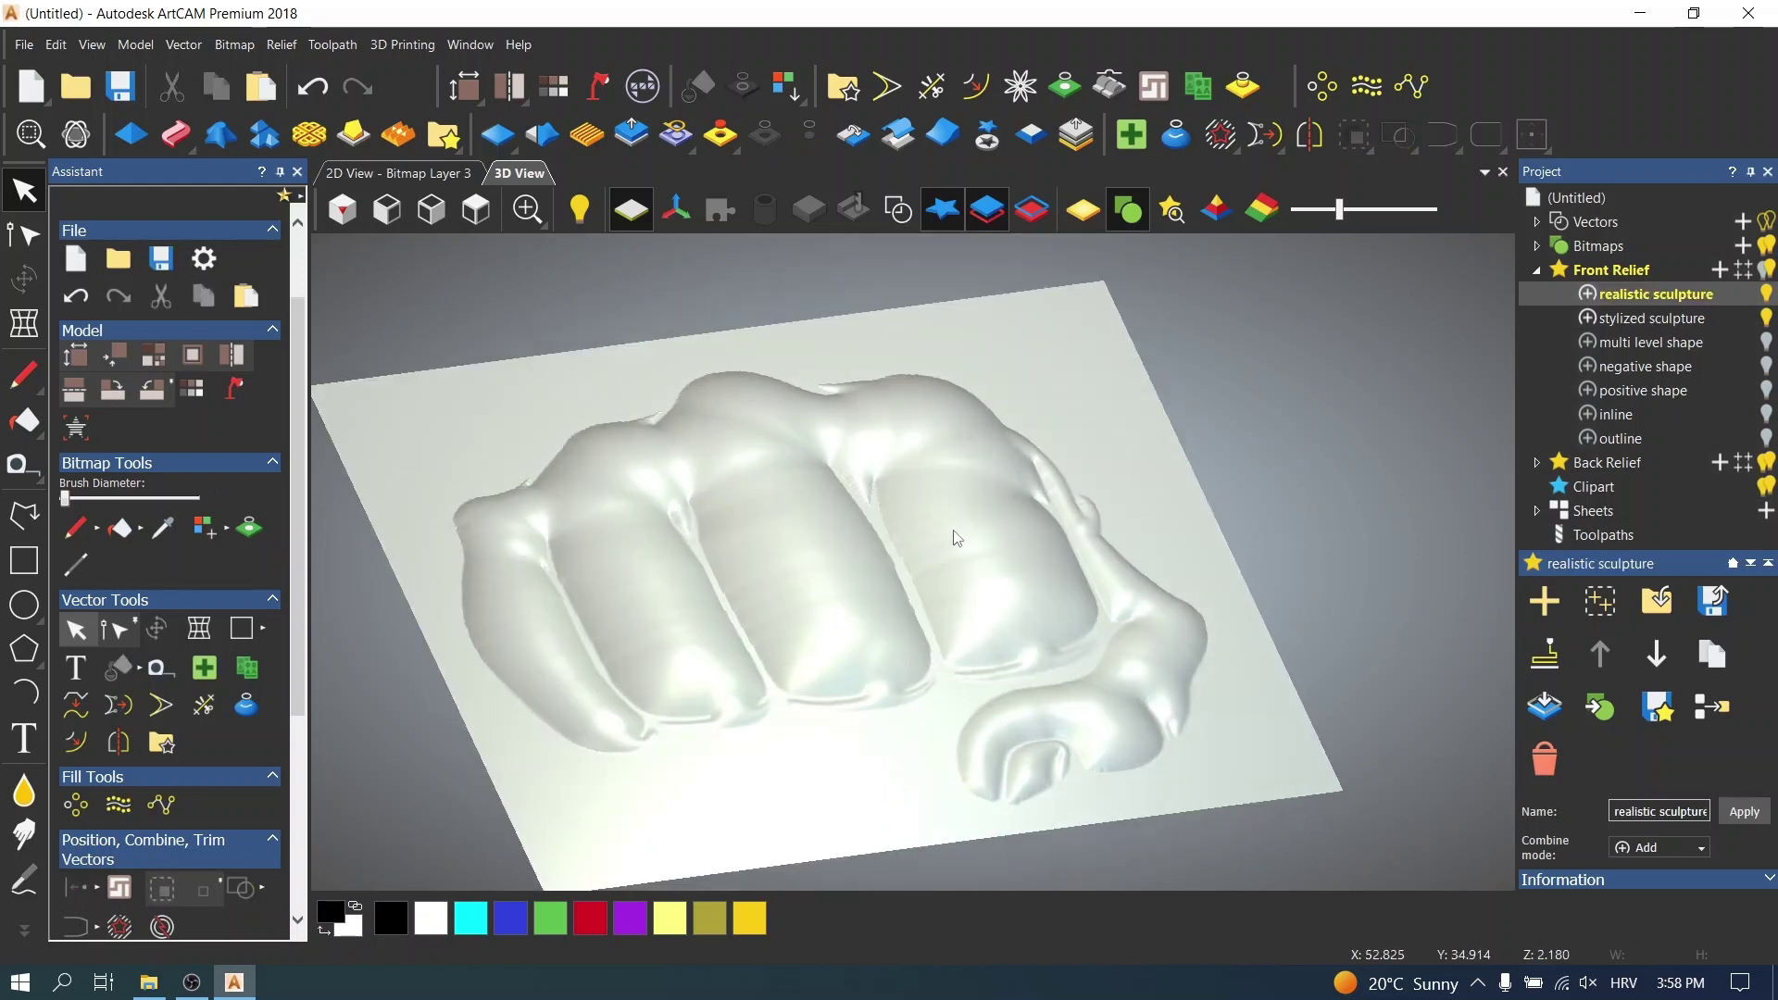
left_click(1767, 319)
- Return to the Bitmap Layer 3 2D view, zoom into the contours and select a small inner contour
left_click_drag(778, 524, 675, 232)
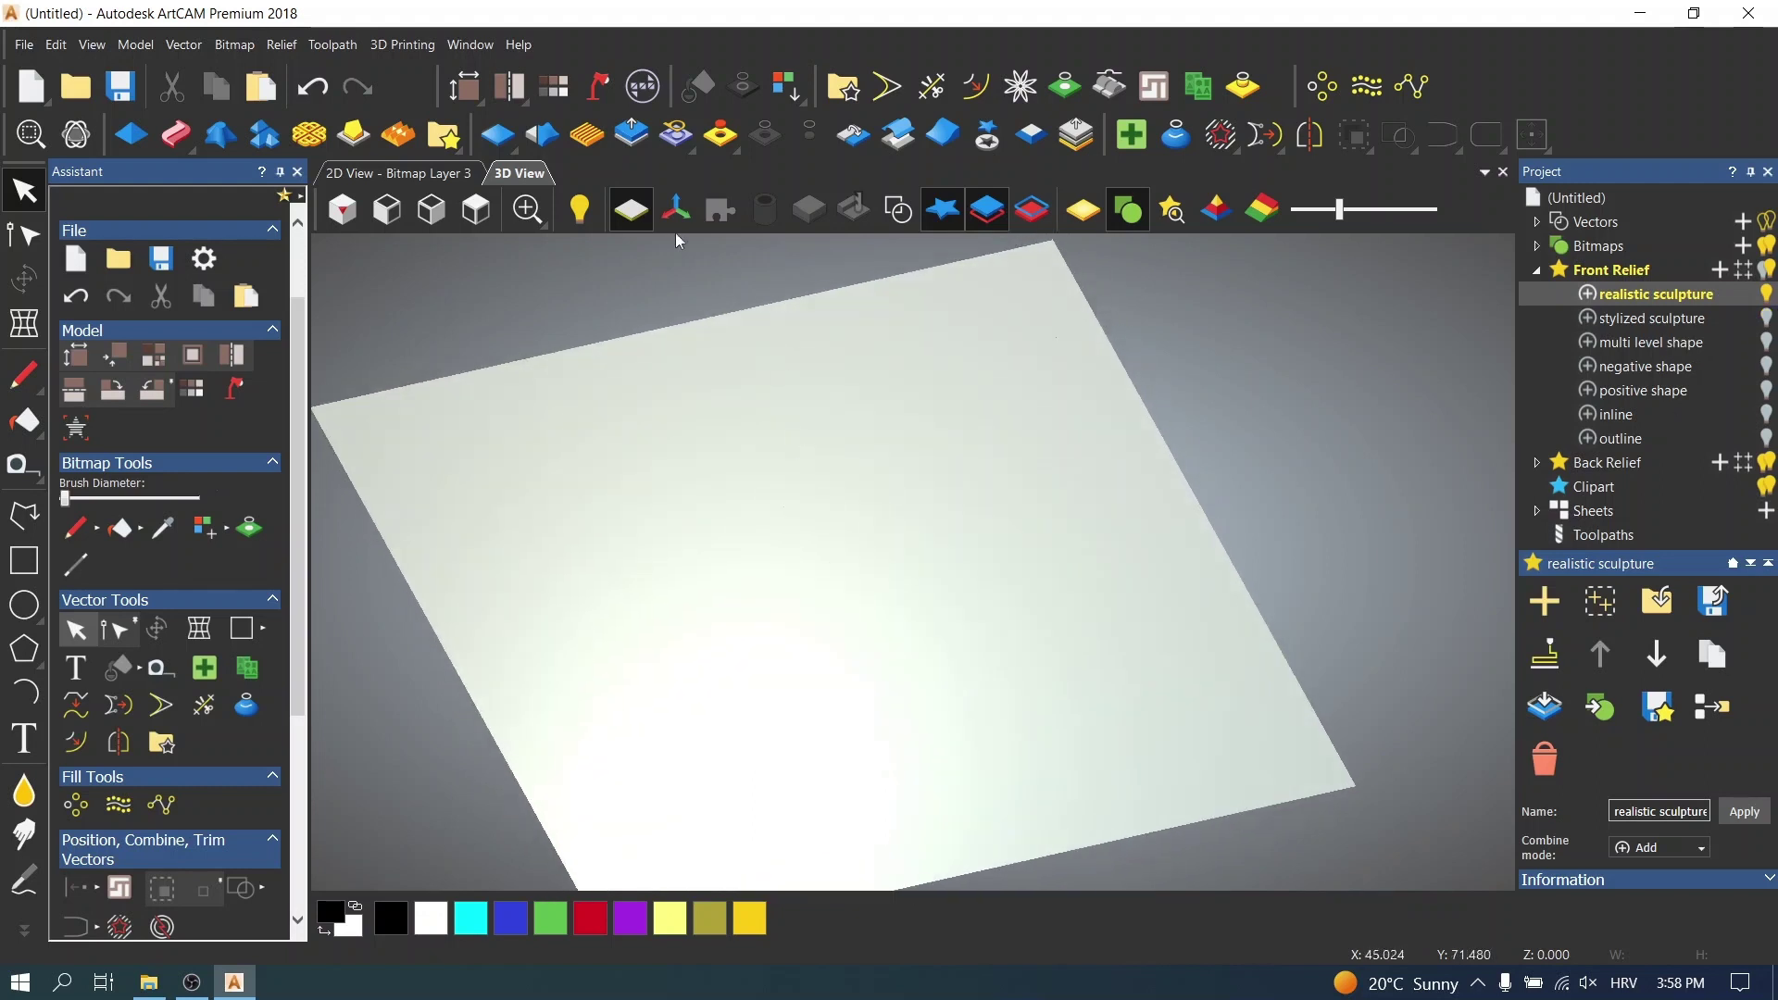
left_click(445, 174)
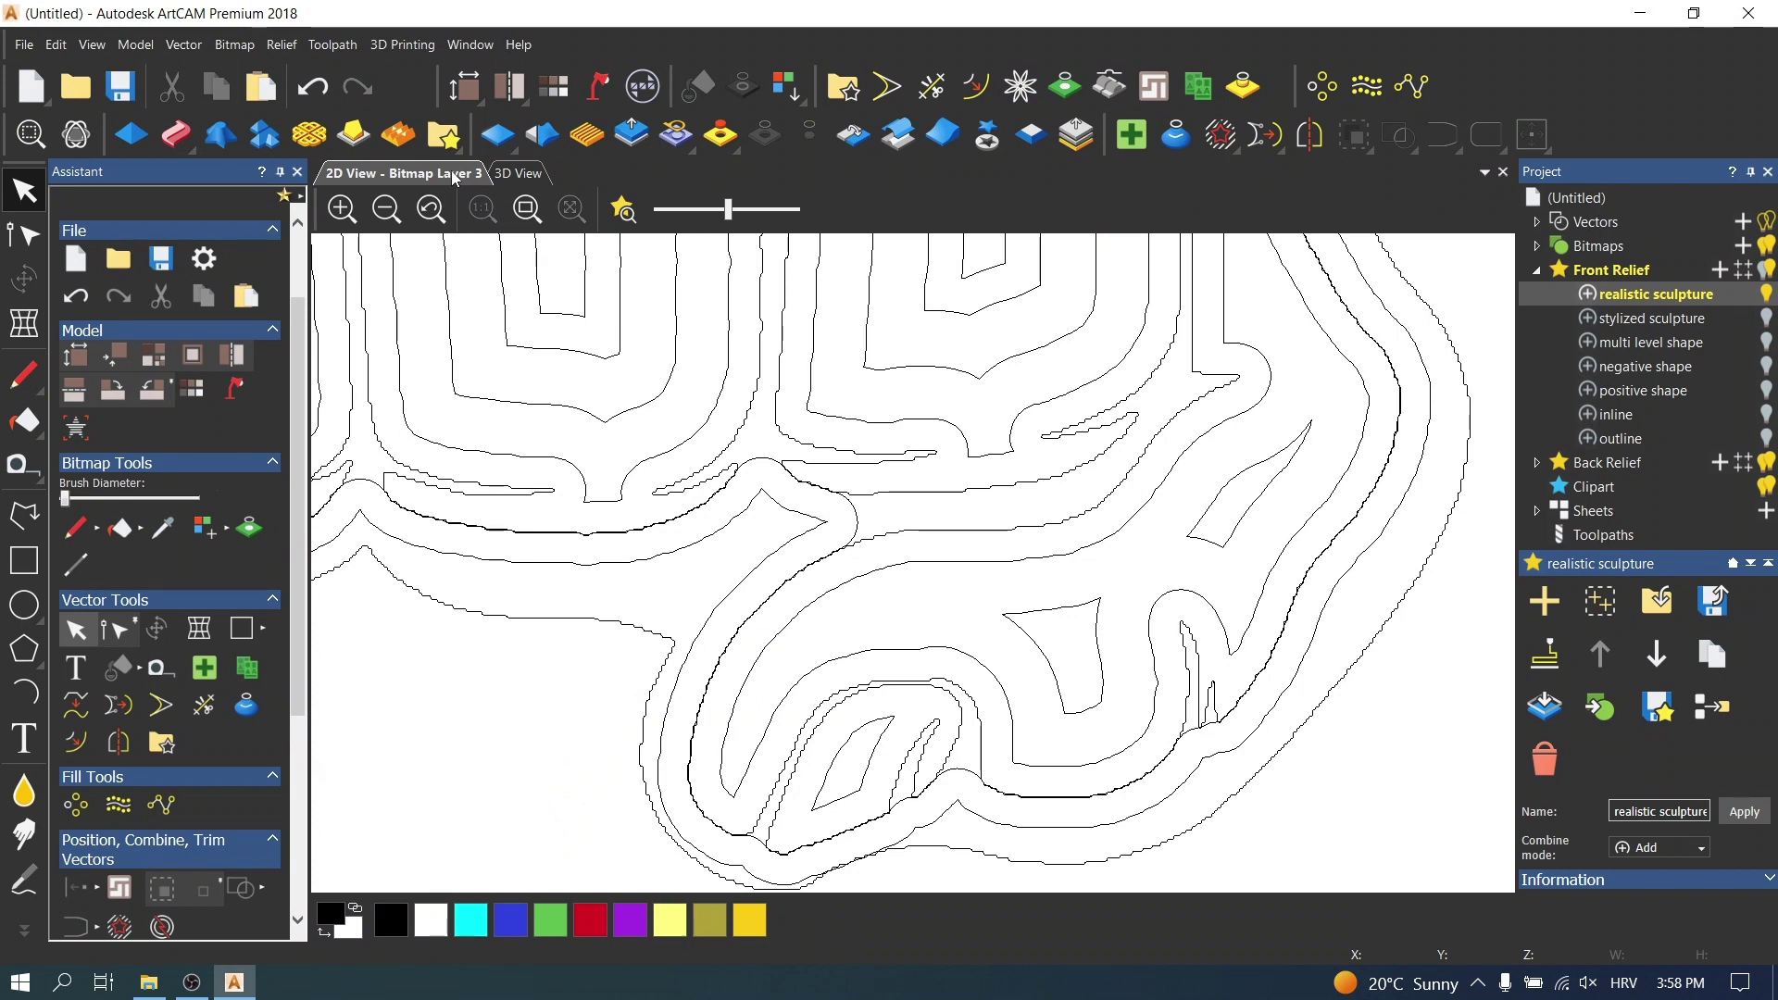
scroll(964, 427, "down", 3)
scroll(871, 445, "up", 2)
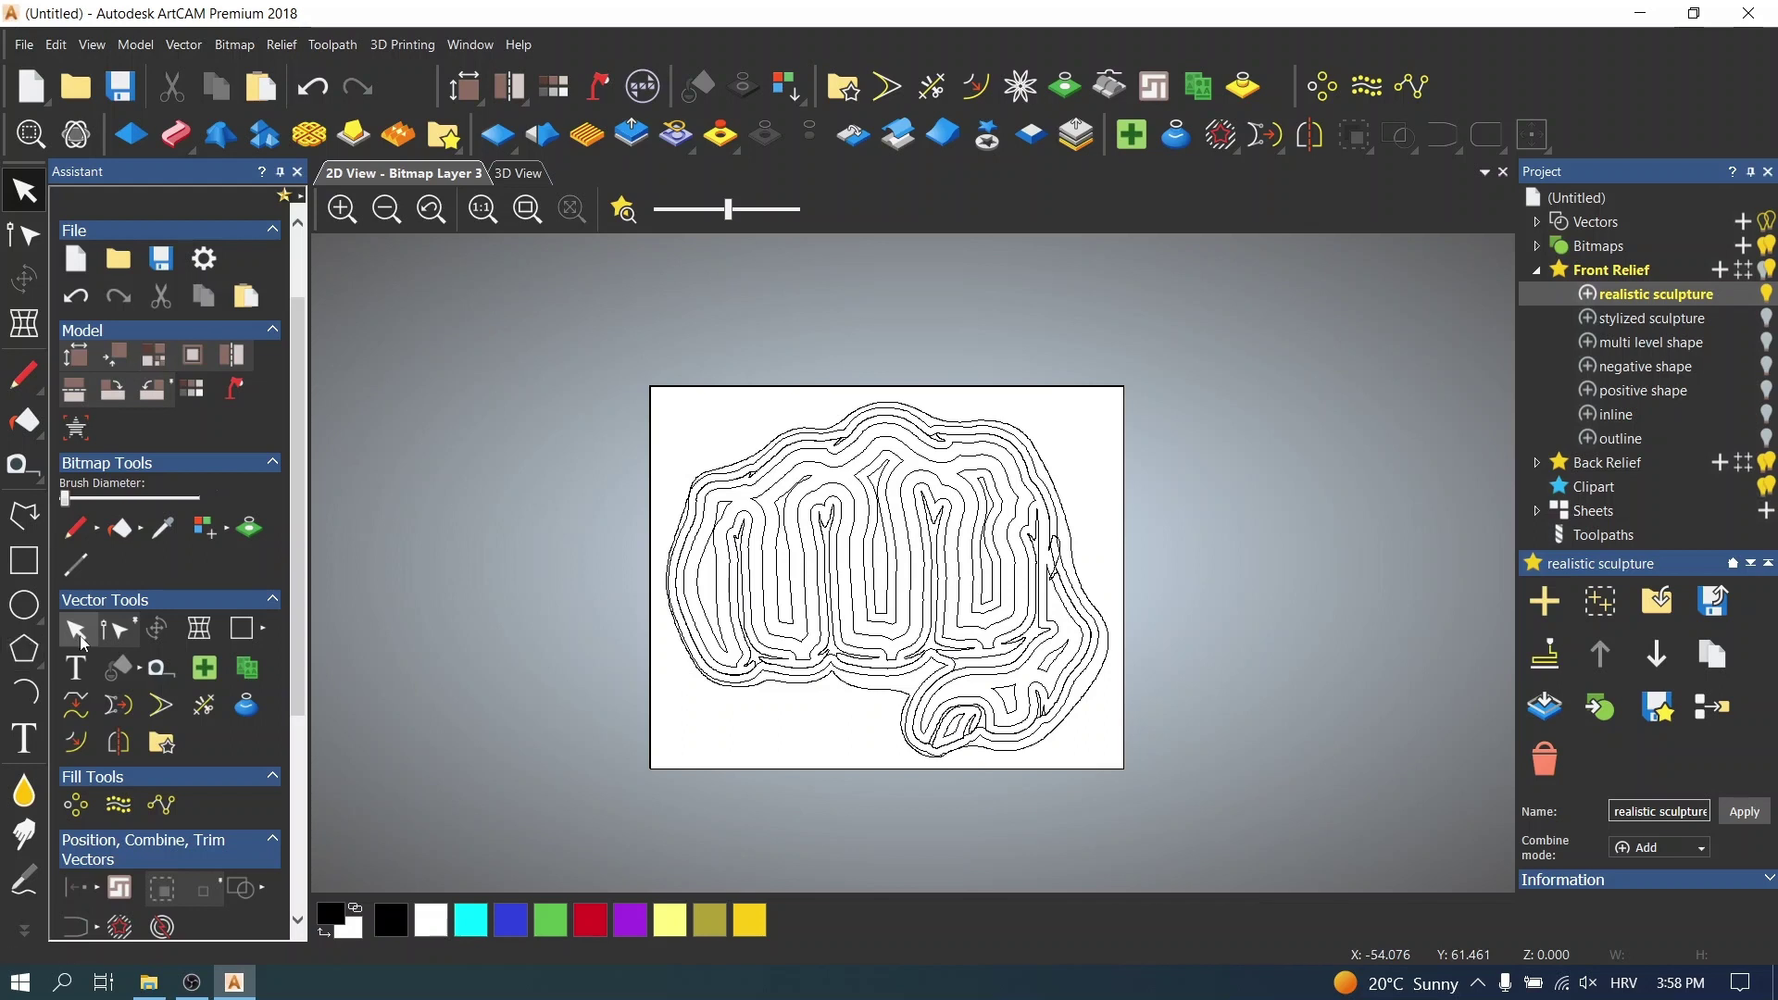
scroll(1010, 492, "up", 3)
scroll(694, 467, "down", 1)
scroll(859, 804, "down", 2)
scroll(862, 802, "up", 2)
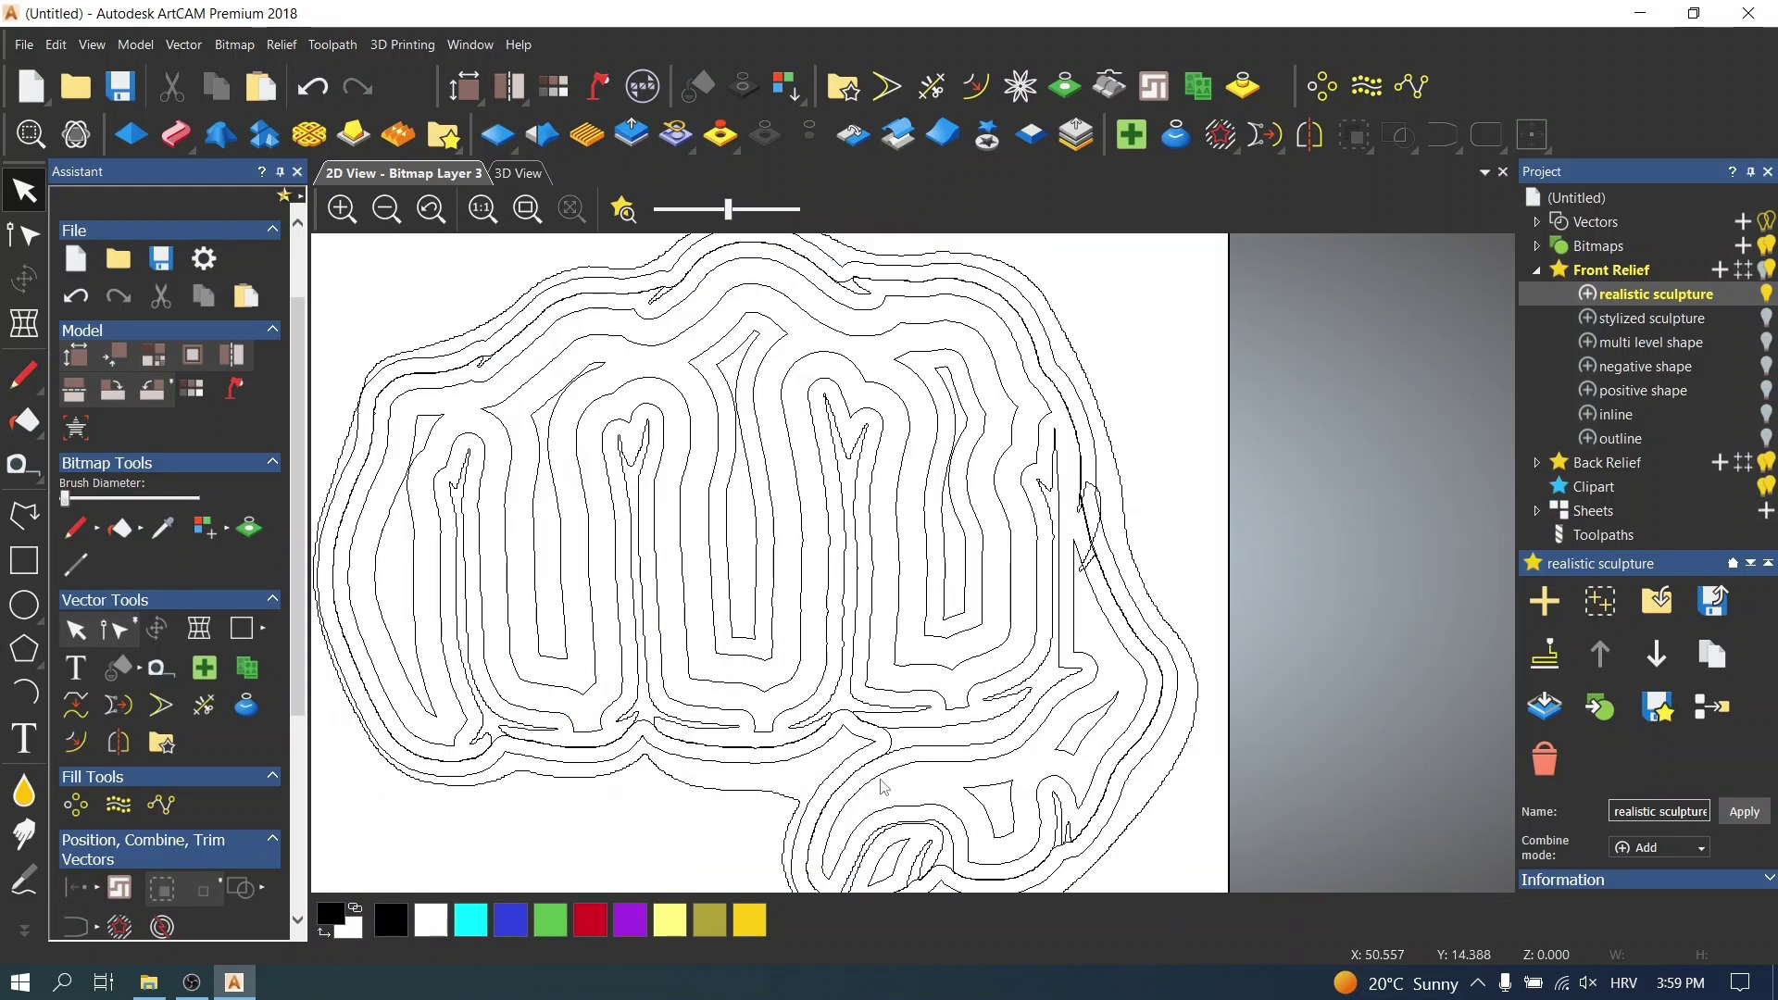
left_click(874, 845)
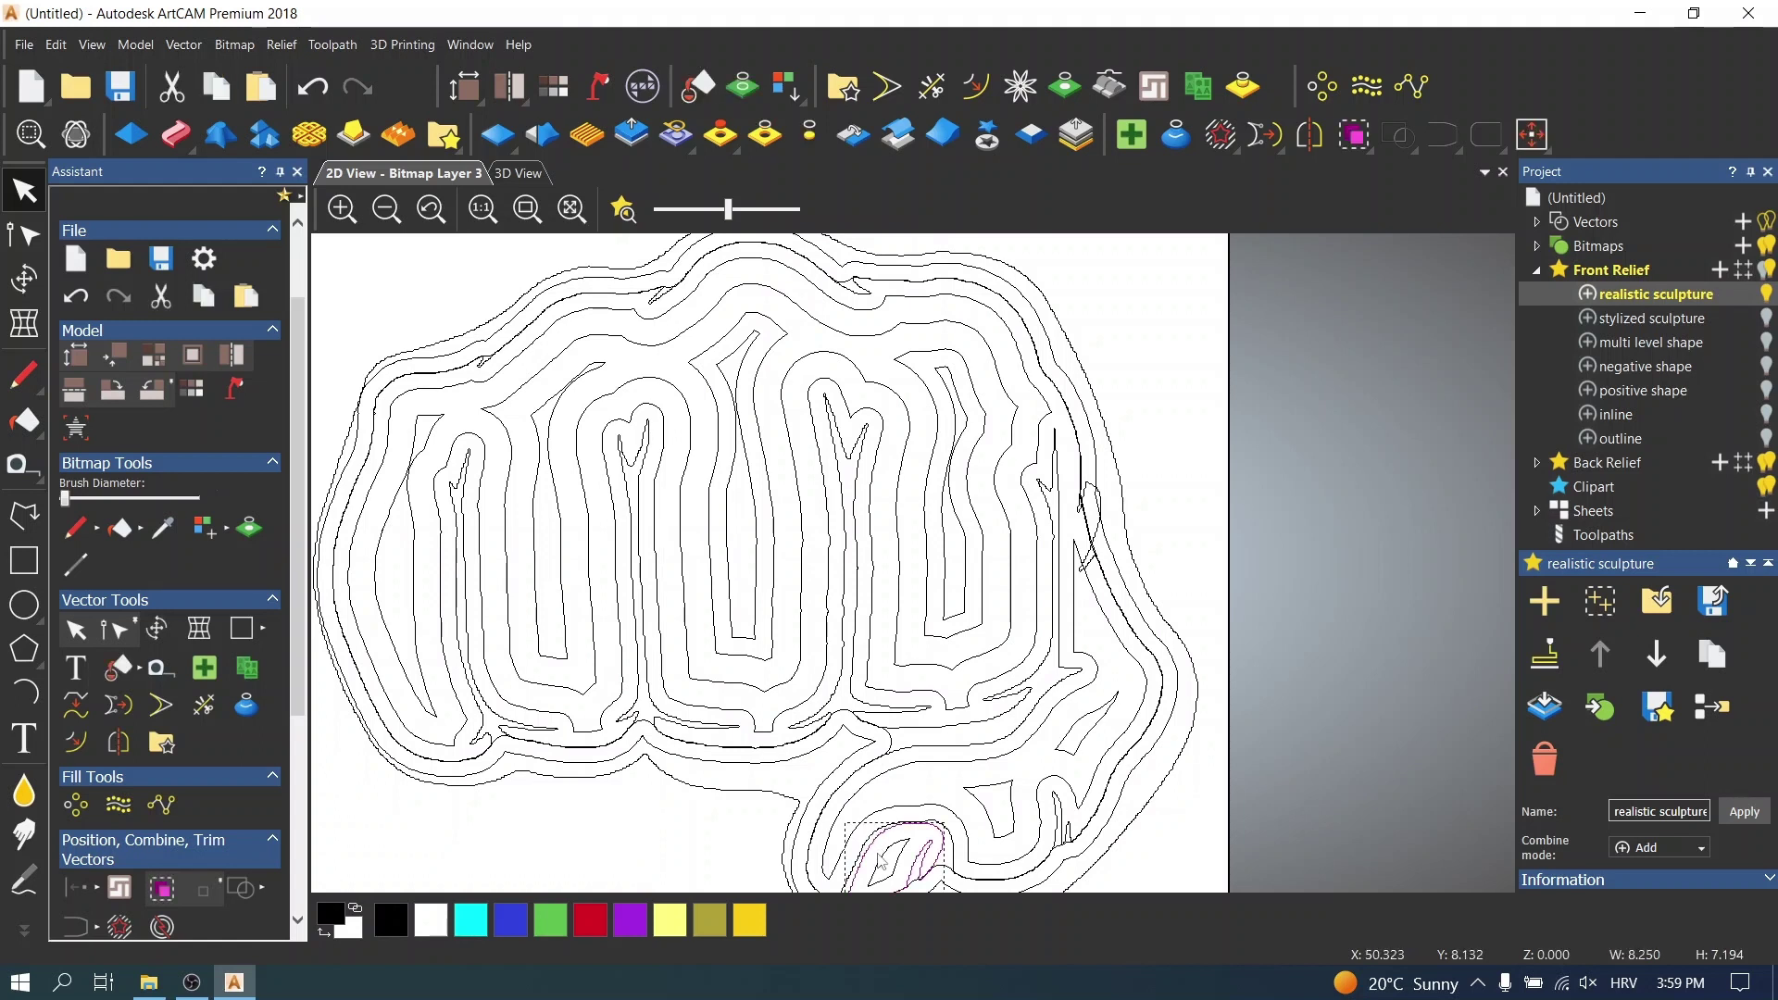
scroll(1099, 536, "up", 2)
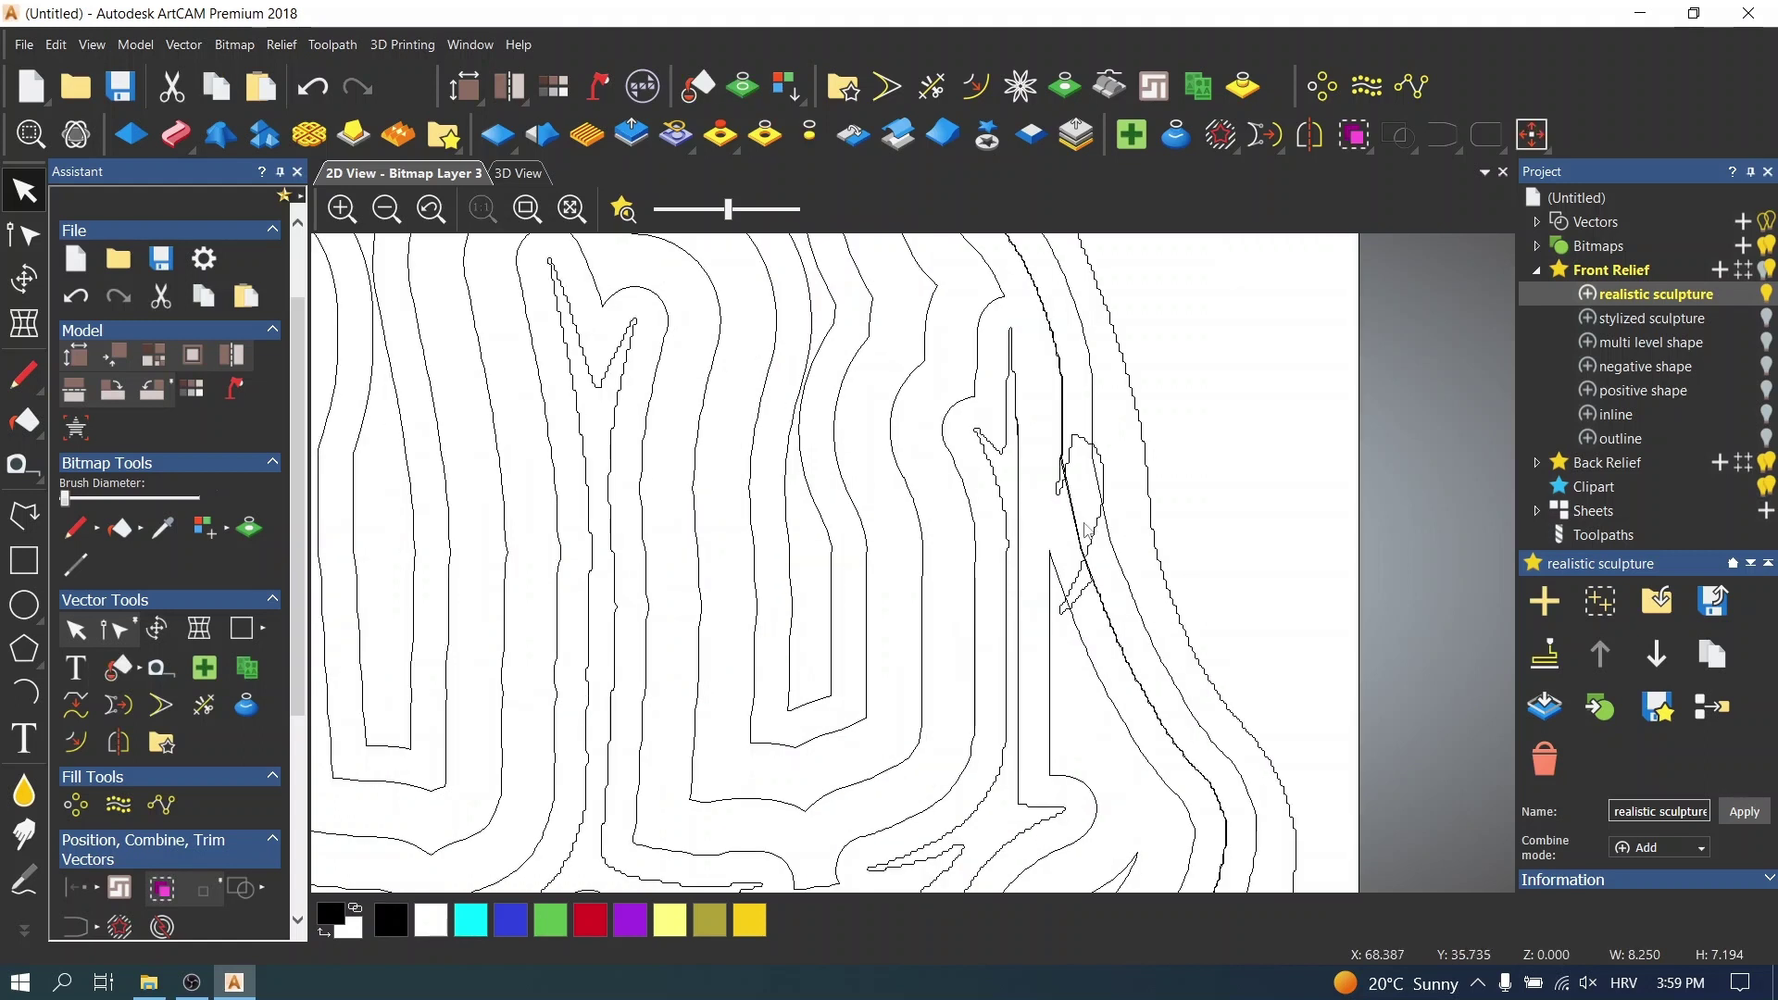
scroll(1062, 471, "up", 1)
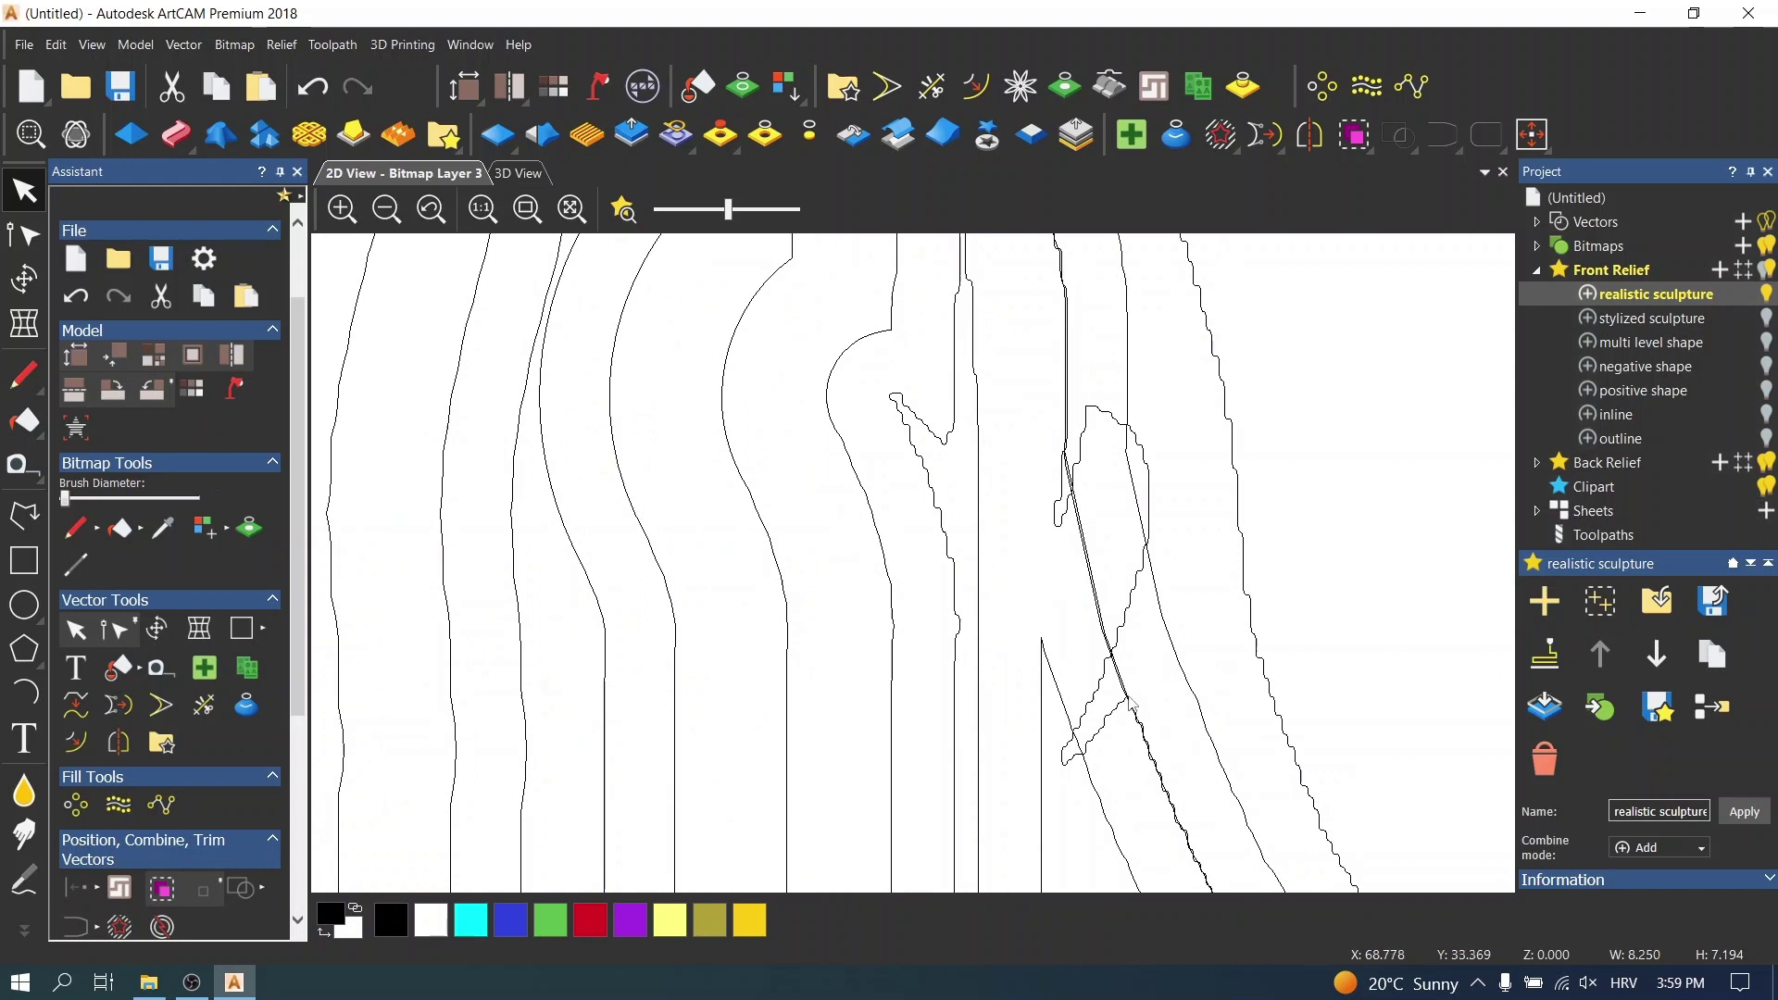
scroll(1201, 491, "down", 1)
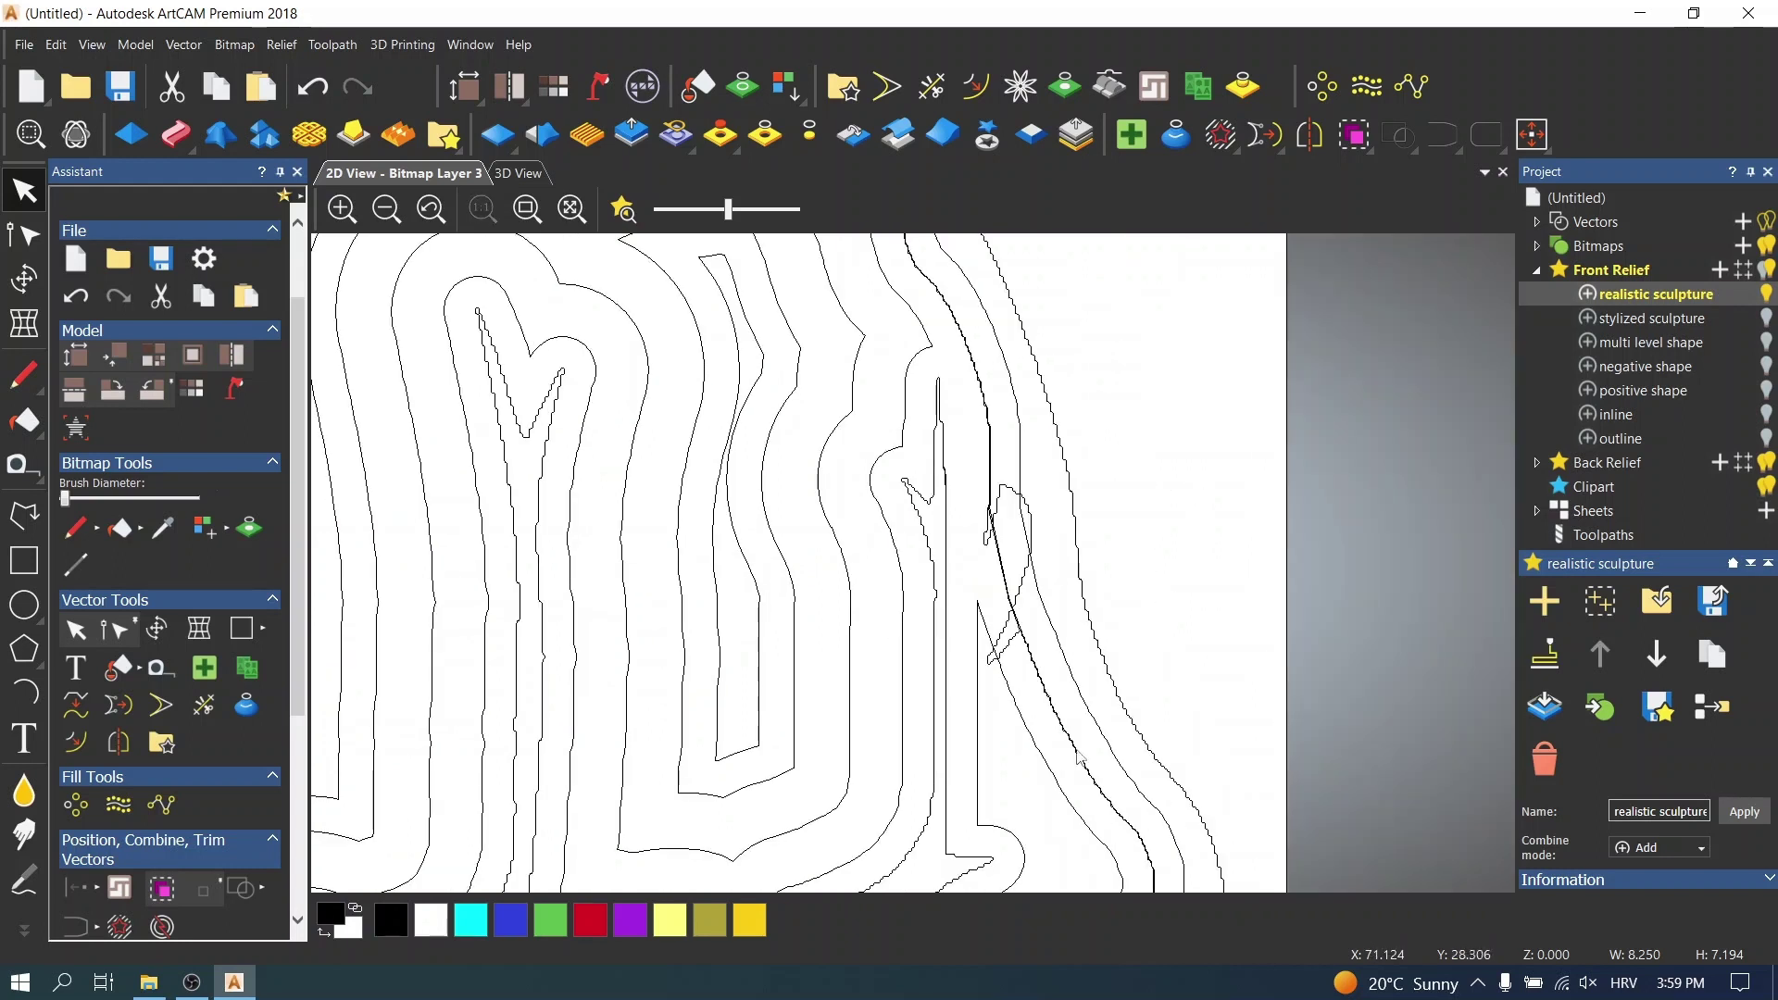
scroll(921, 690, "down", 2)
scroll(925, 696, "up", 2)
scroll(924, 734, "up", 1)
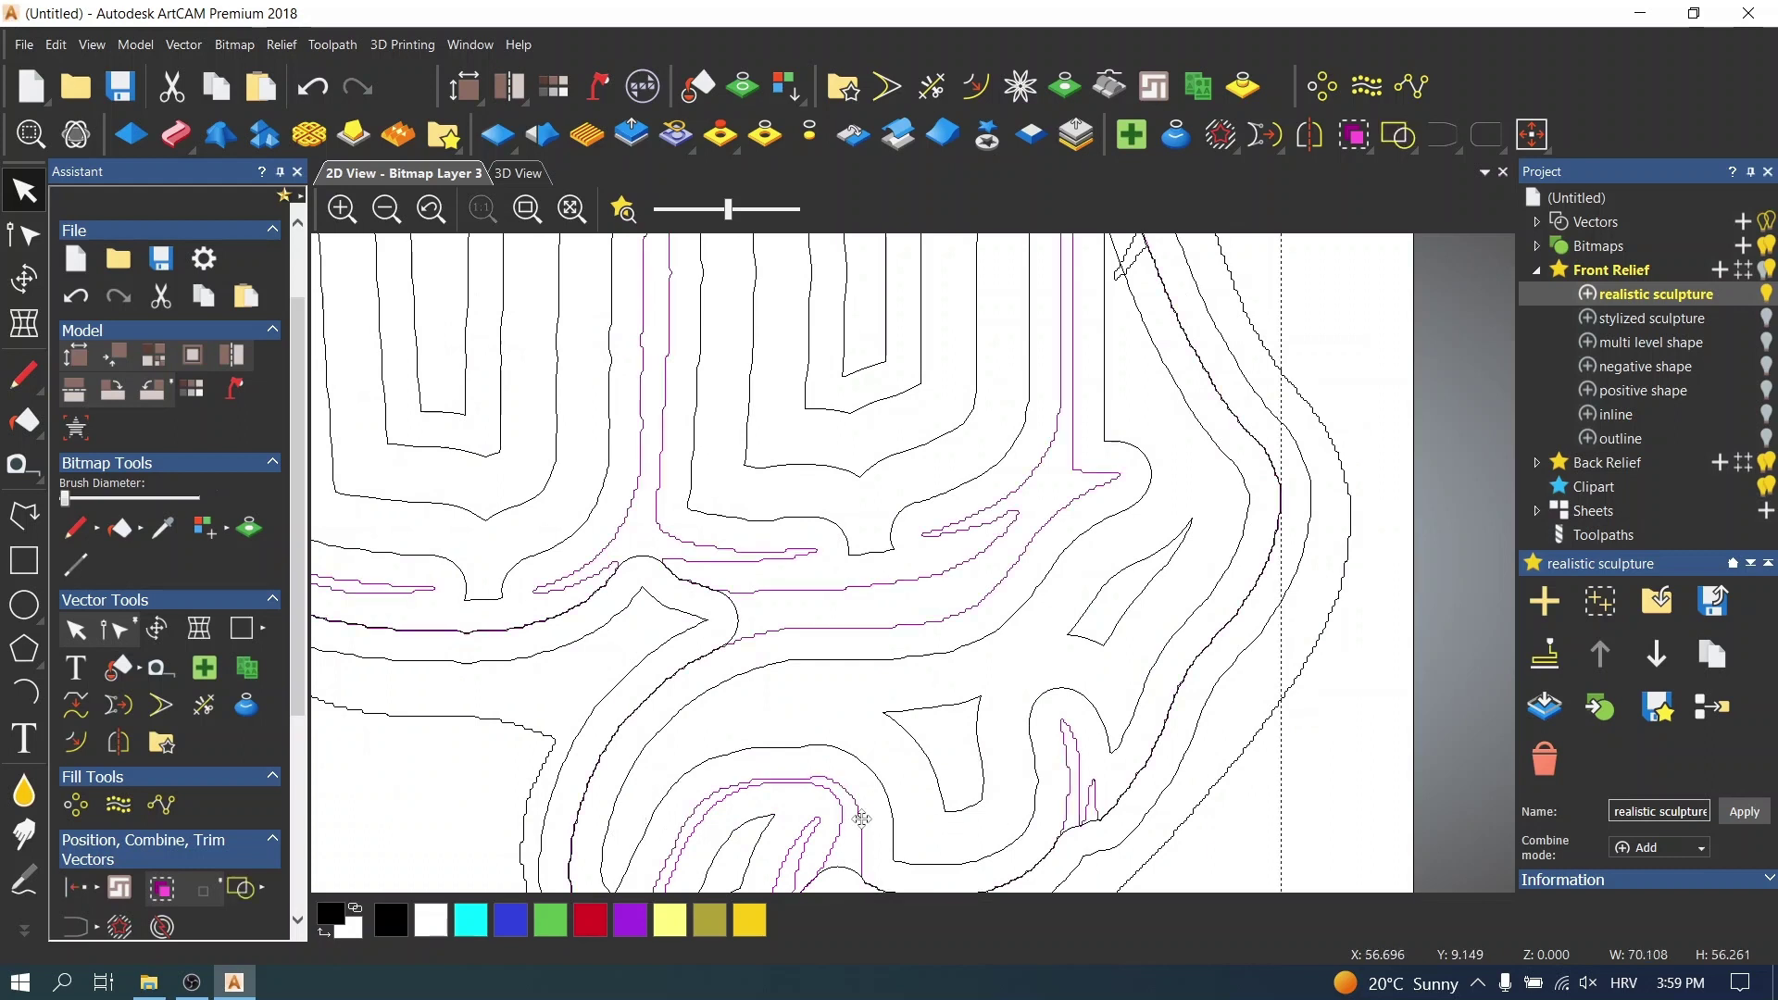
- Select another inner contour and move the selected contours onto a new vector layer
scroll(1077, 426, "down", 1)
scroll(998, 286, "down", 2)
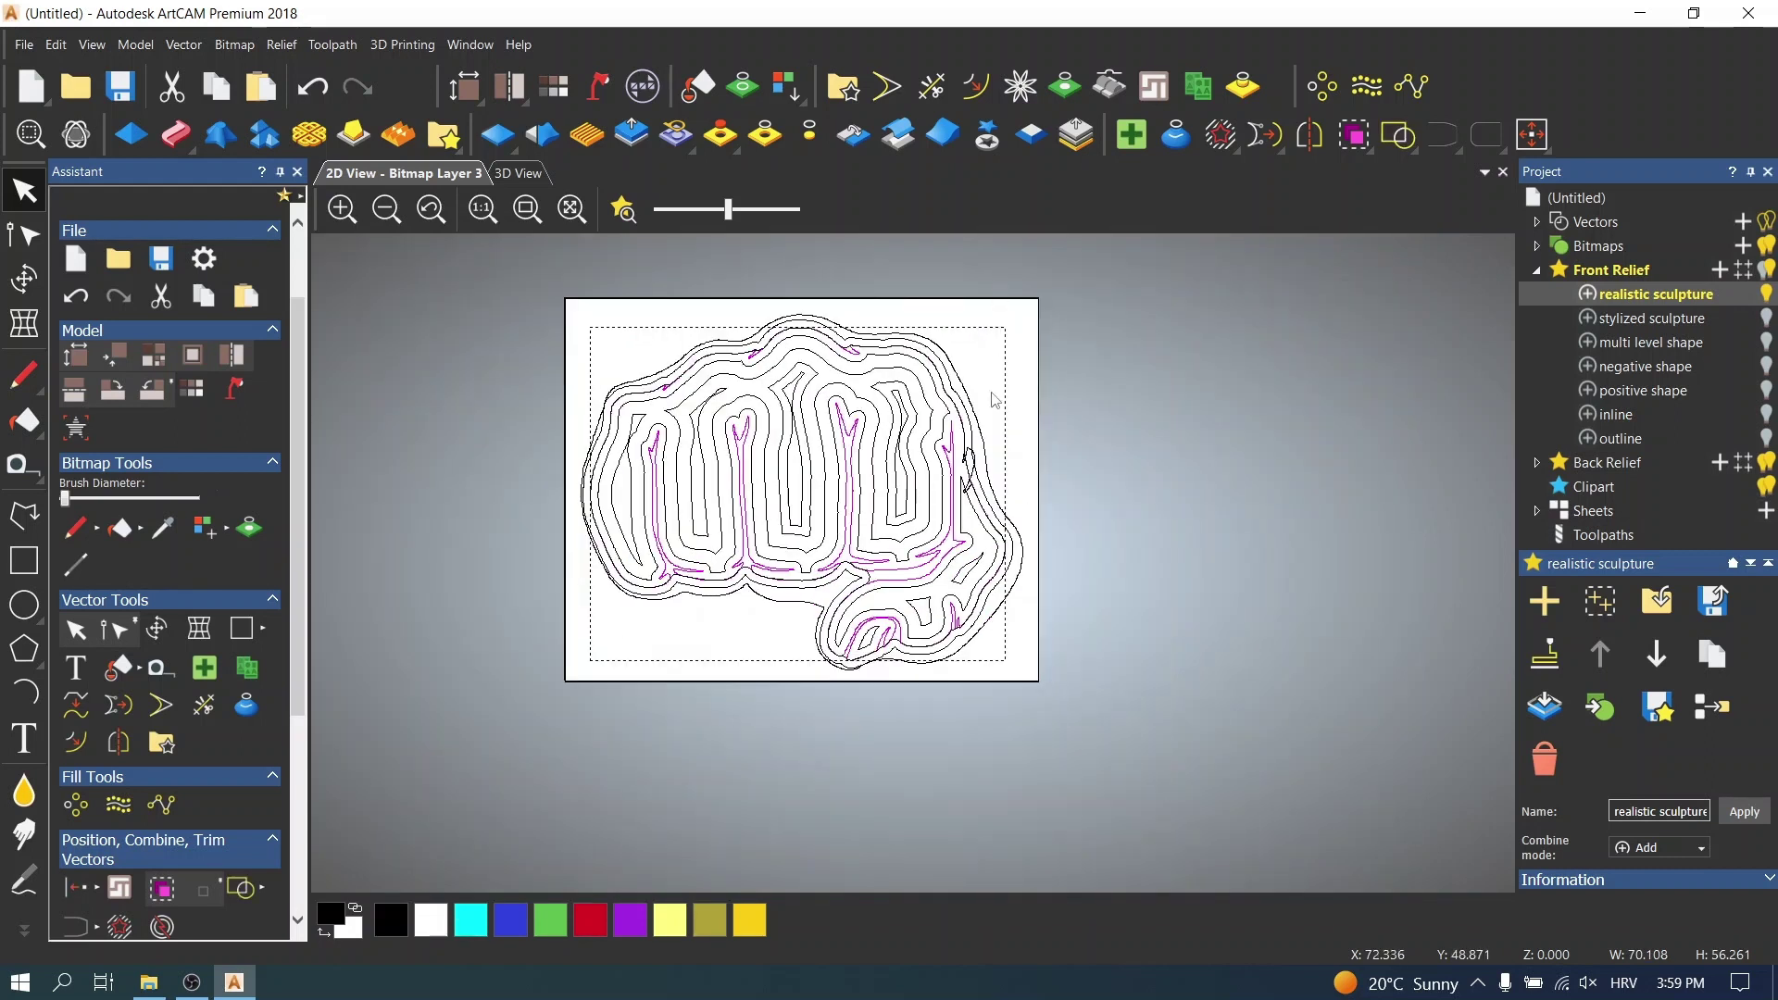
scroll(992, 397, "up", 2)
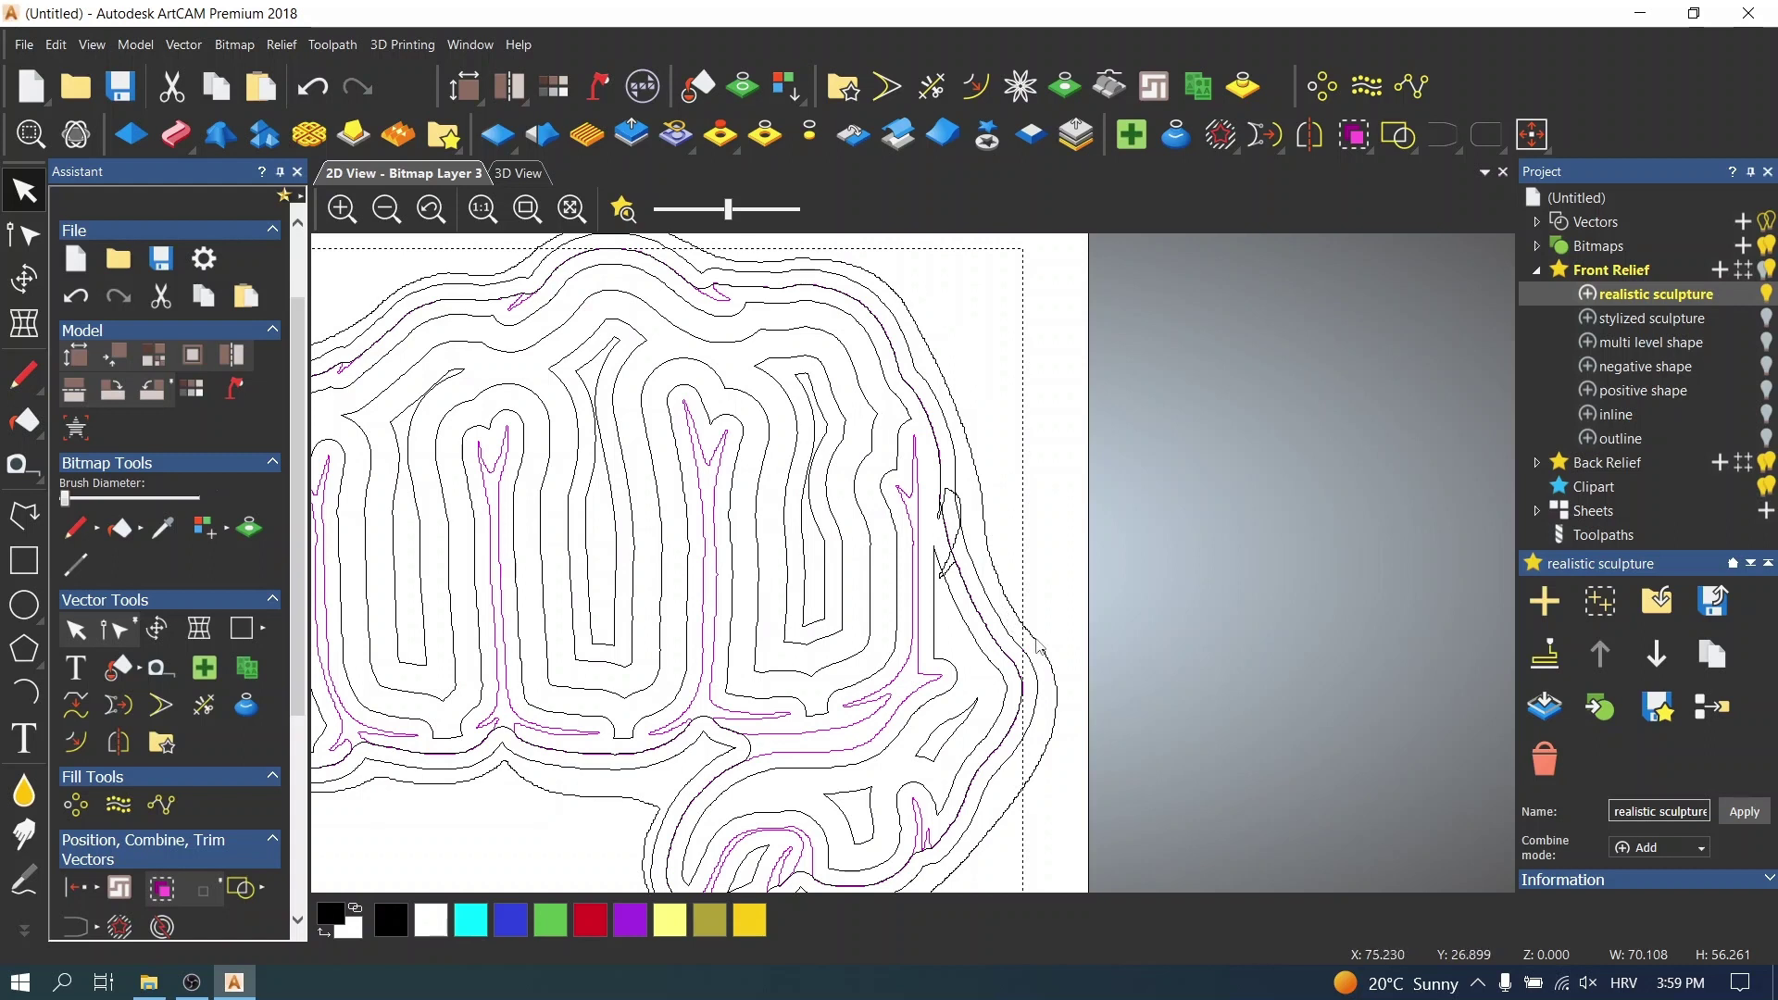
scroll(945, 518, "up", 4)
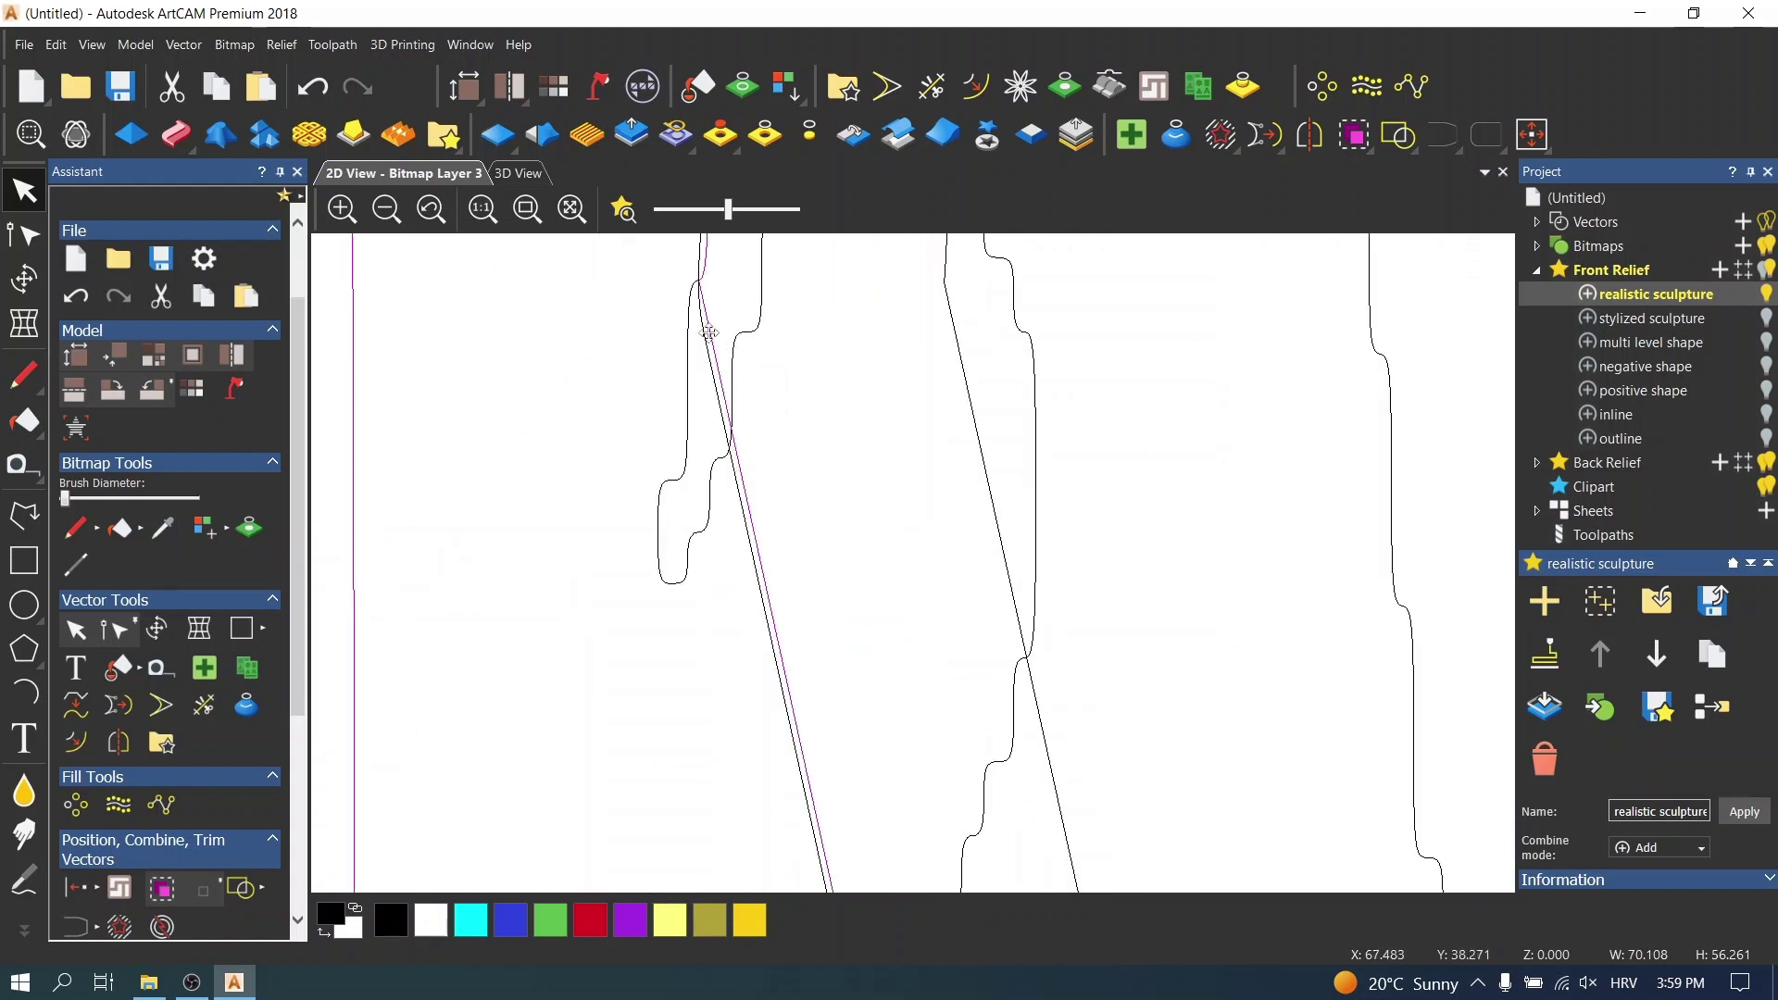
scroll(918, 363, "down", 2)
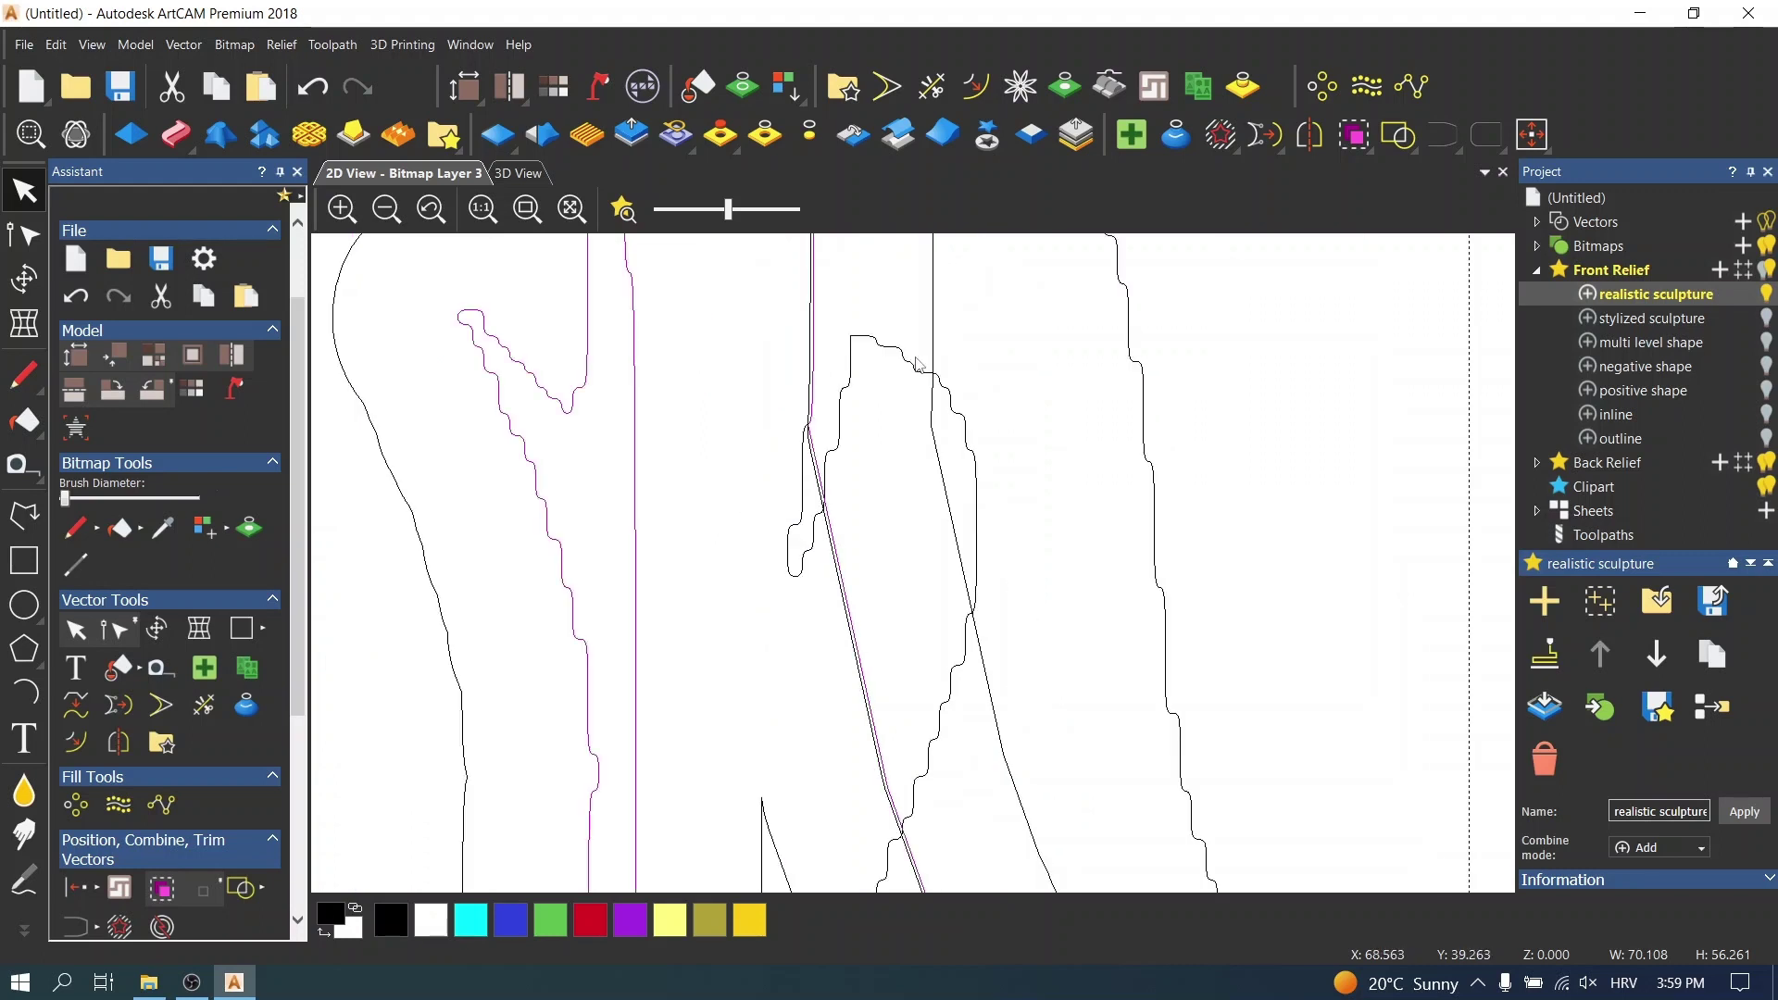
scroll(858, 437, "down", 2)
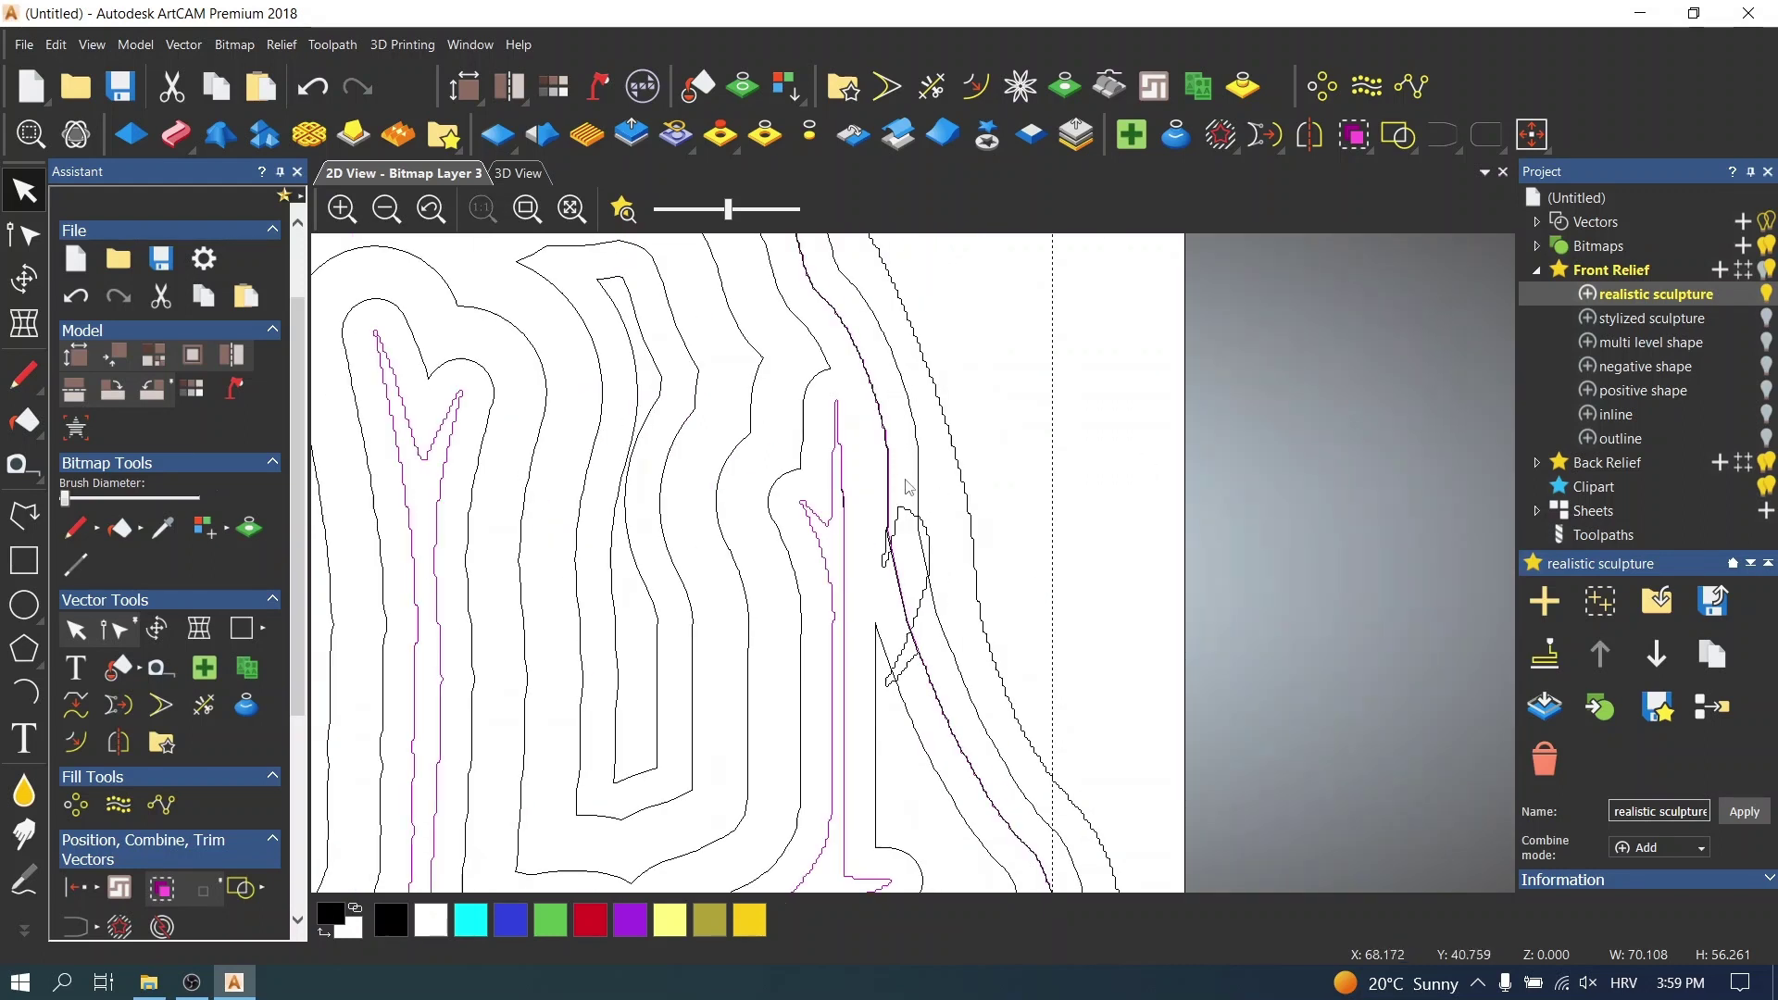
scroll(908, 488, "up", 2)
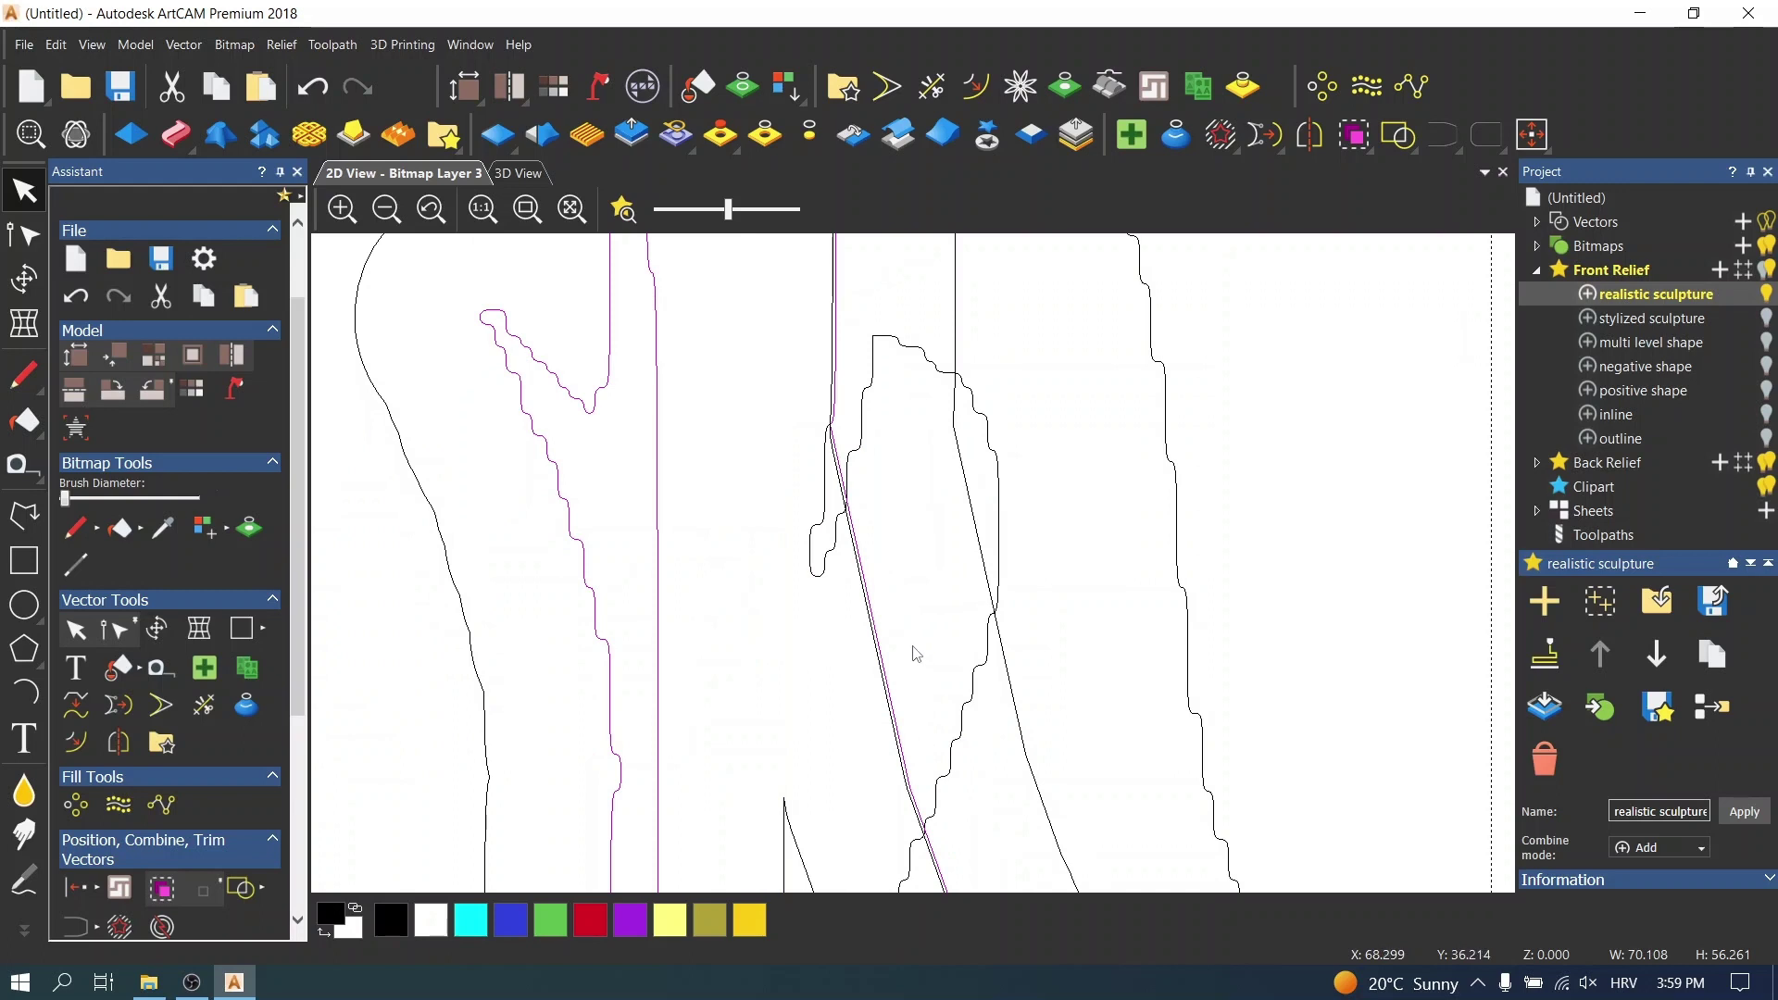
scroll(915, 654, "down", 3)
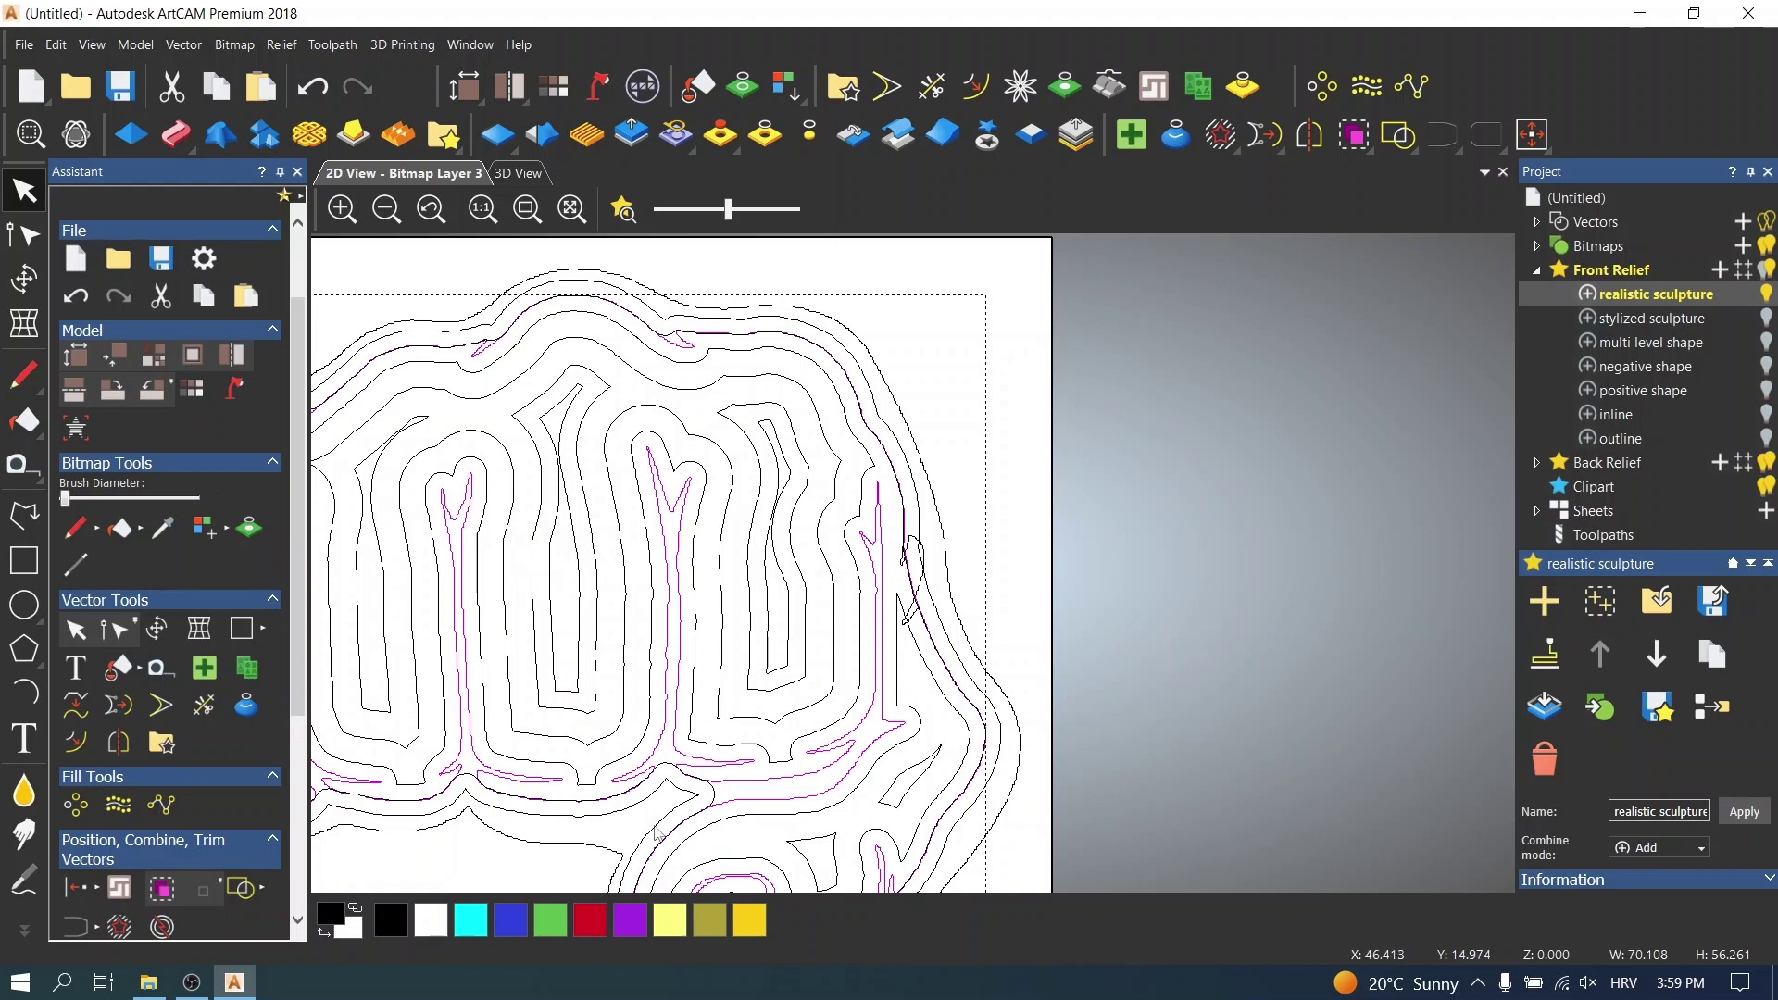
left_click(667, 769, "shift")
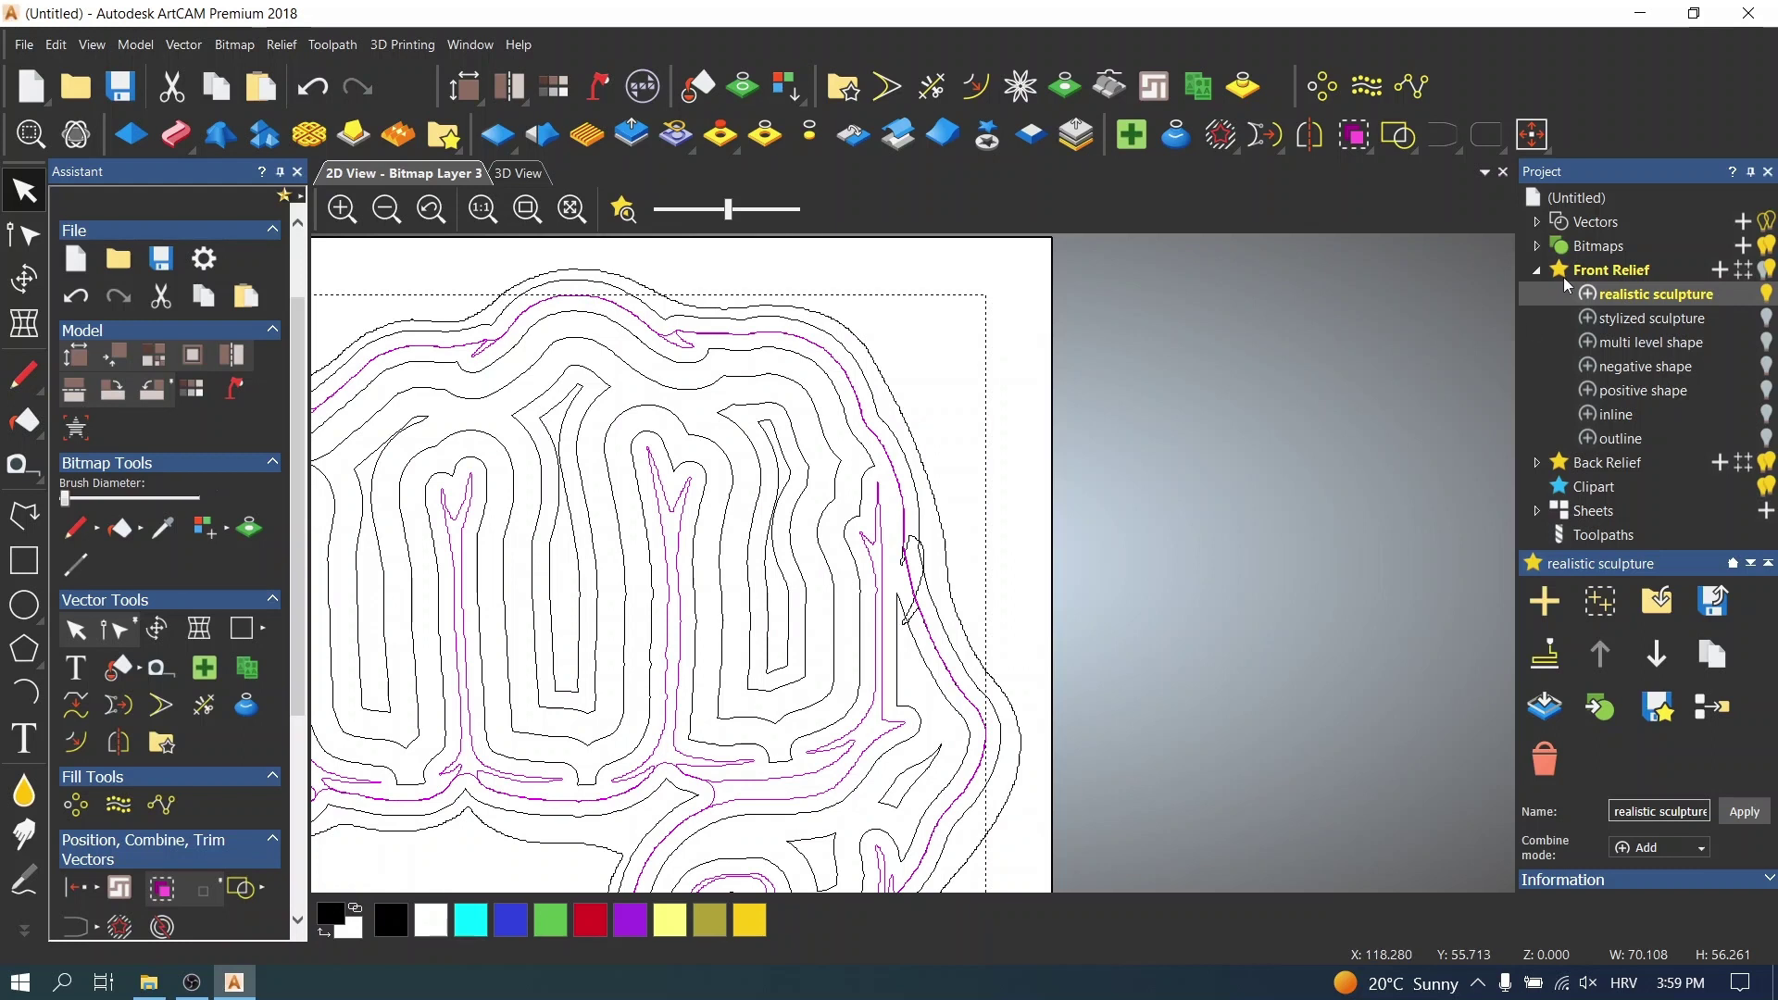
left_click(1537, 222)
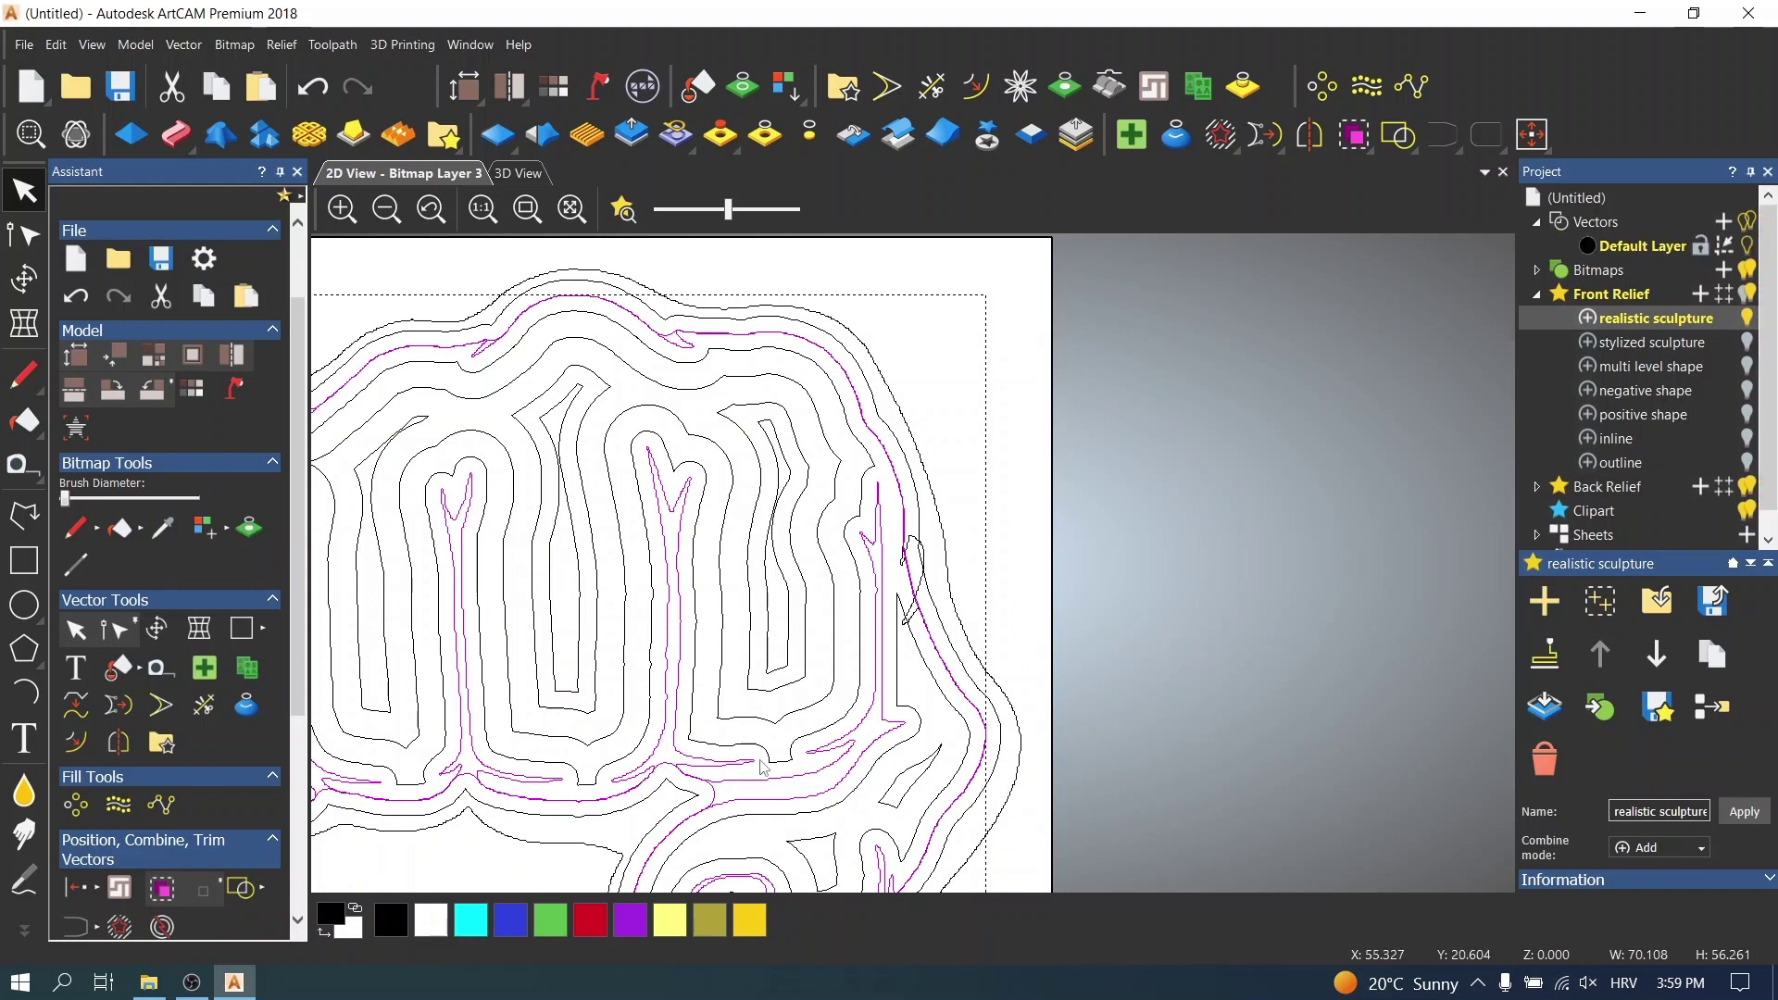
right_click(800, 774)
mouse_move(943, 631)
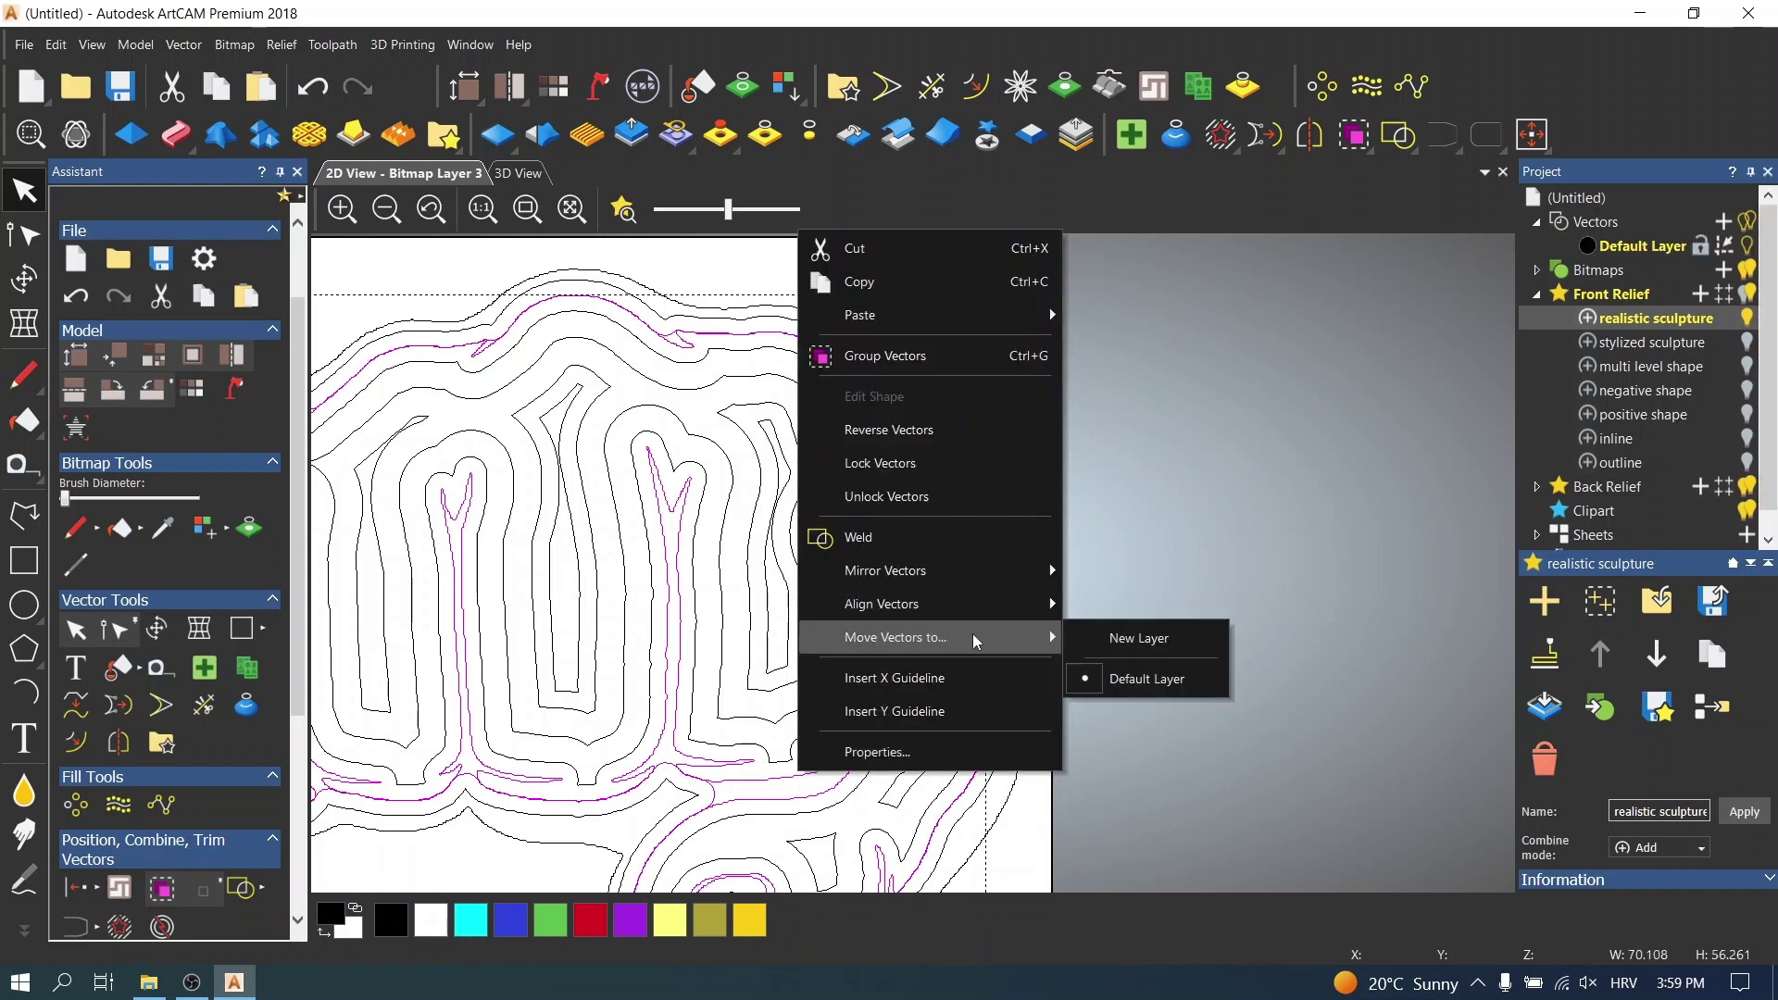
left_click(1148, 637)
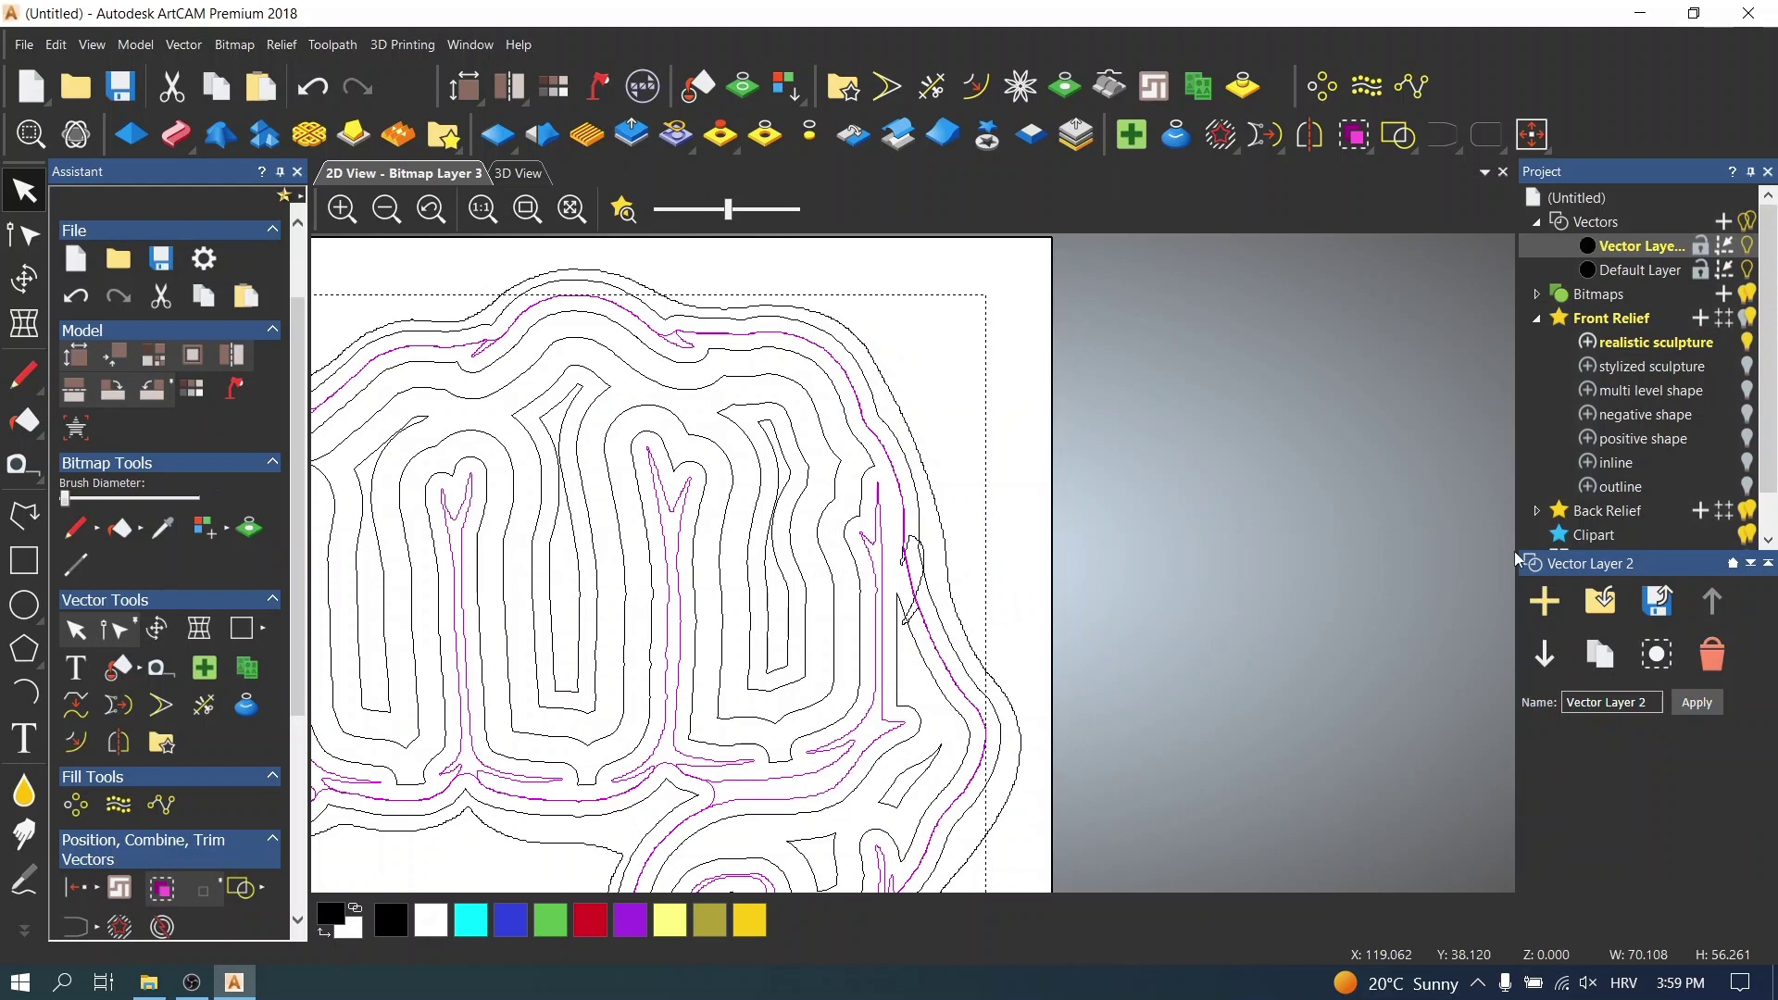
- Hide Default Layer, select the remaining outline vectors and enter node editing
left_click(1749, 269)
left_click(1340, 482)
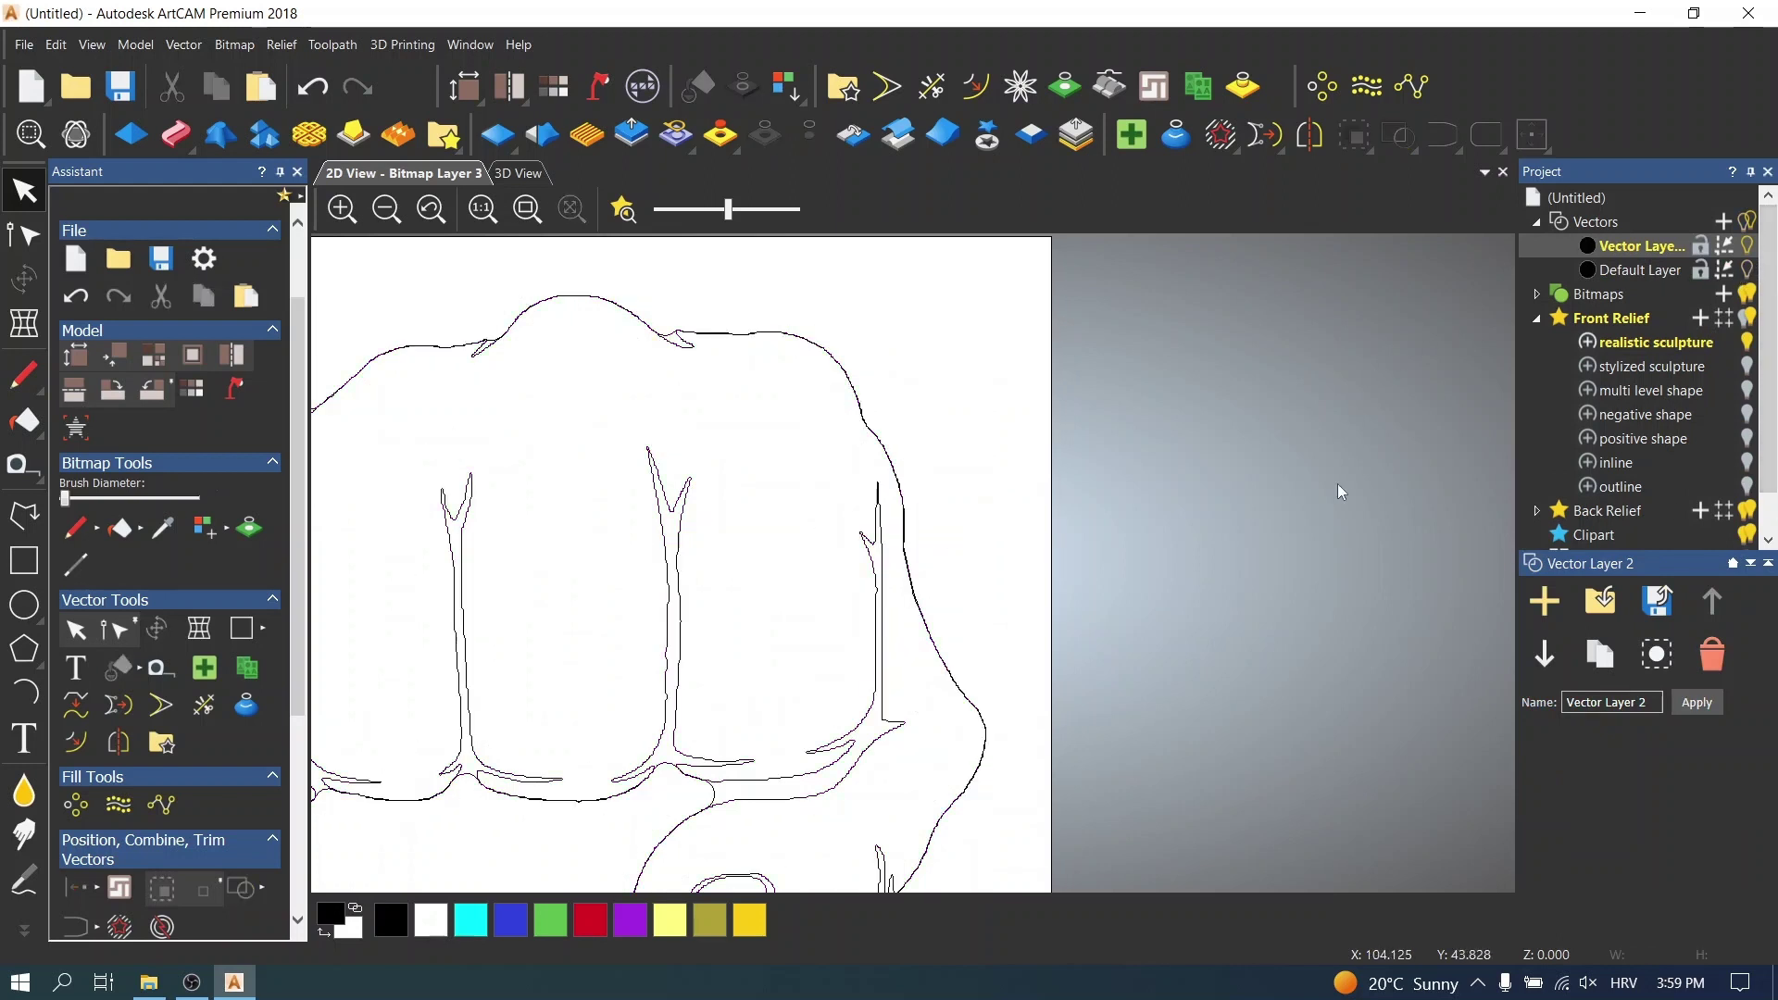
scroll(703, 345, "up", 4)
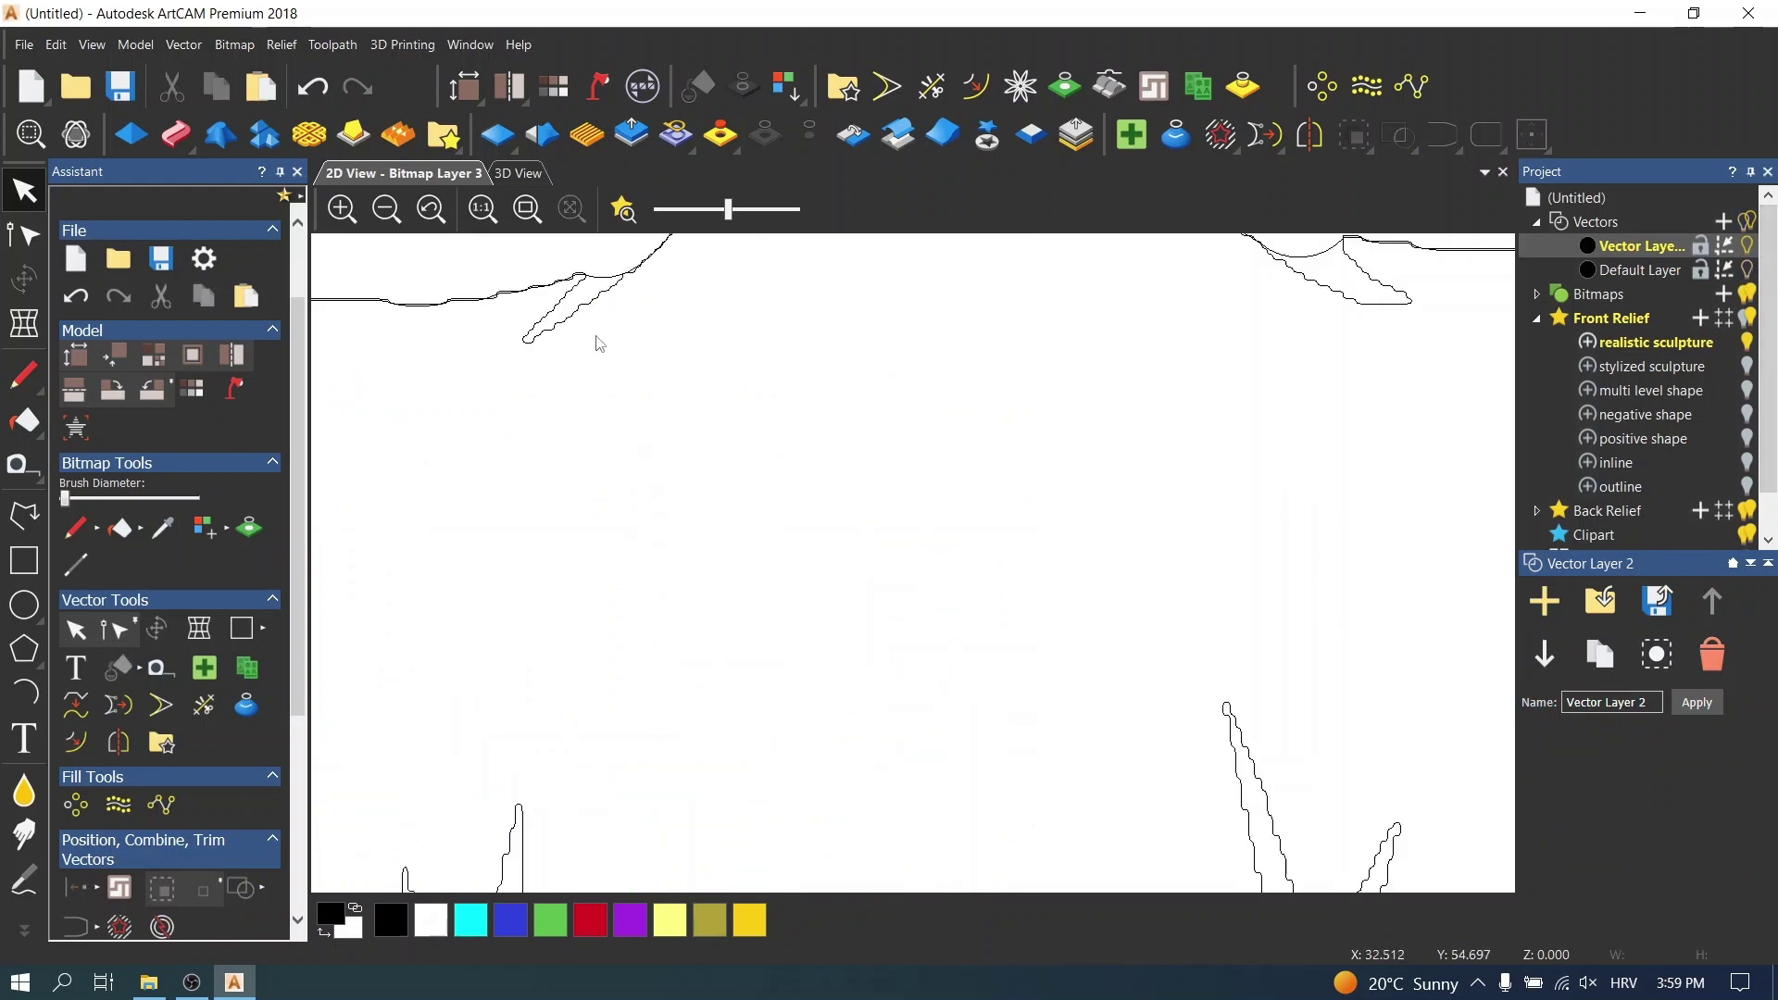
left_click(594, 303)
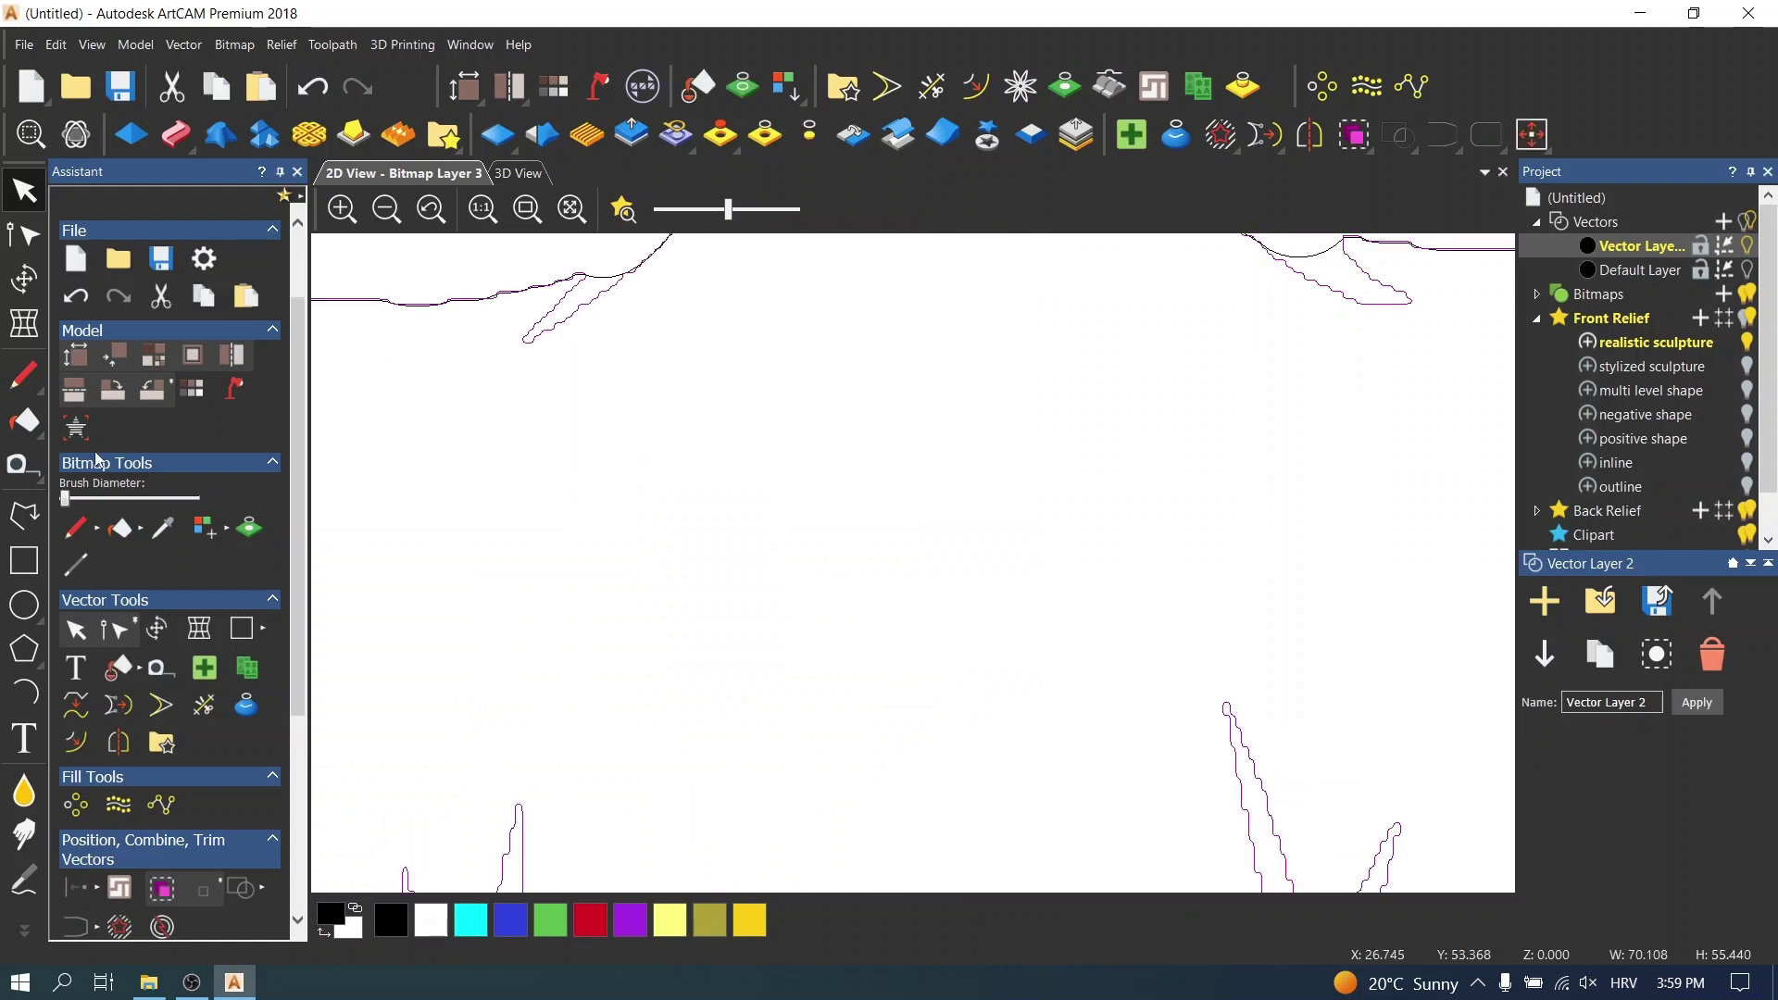
left_click(102, 629)
scroll(542, 450, "down", 3)
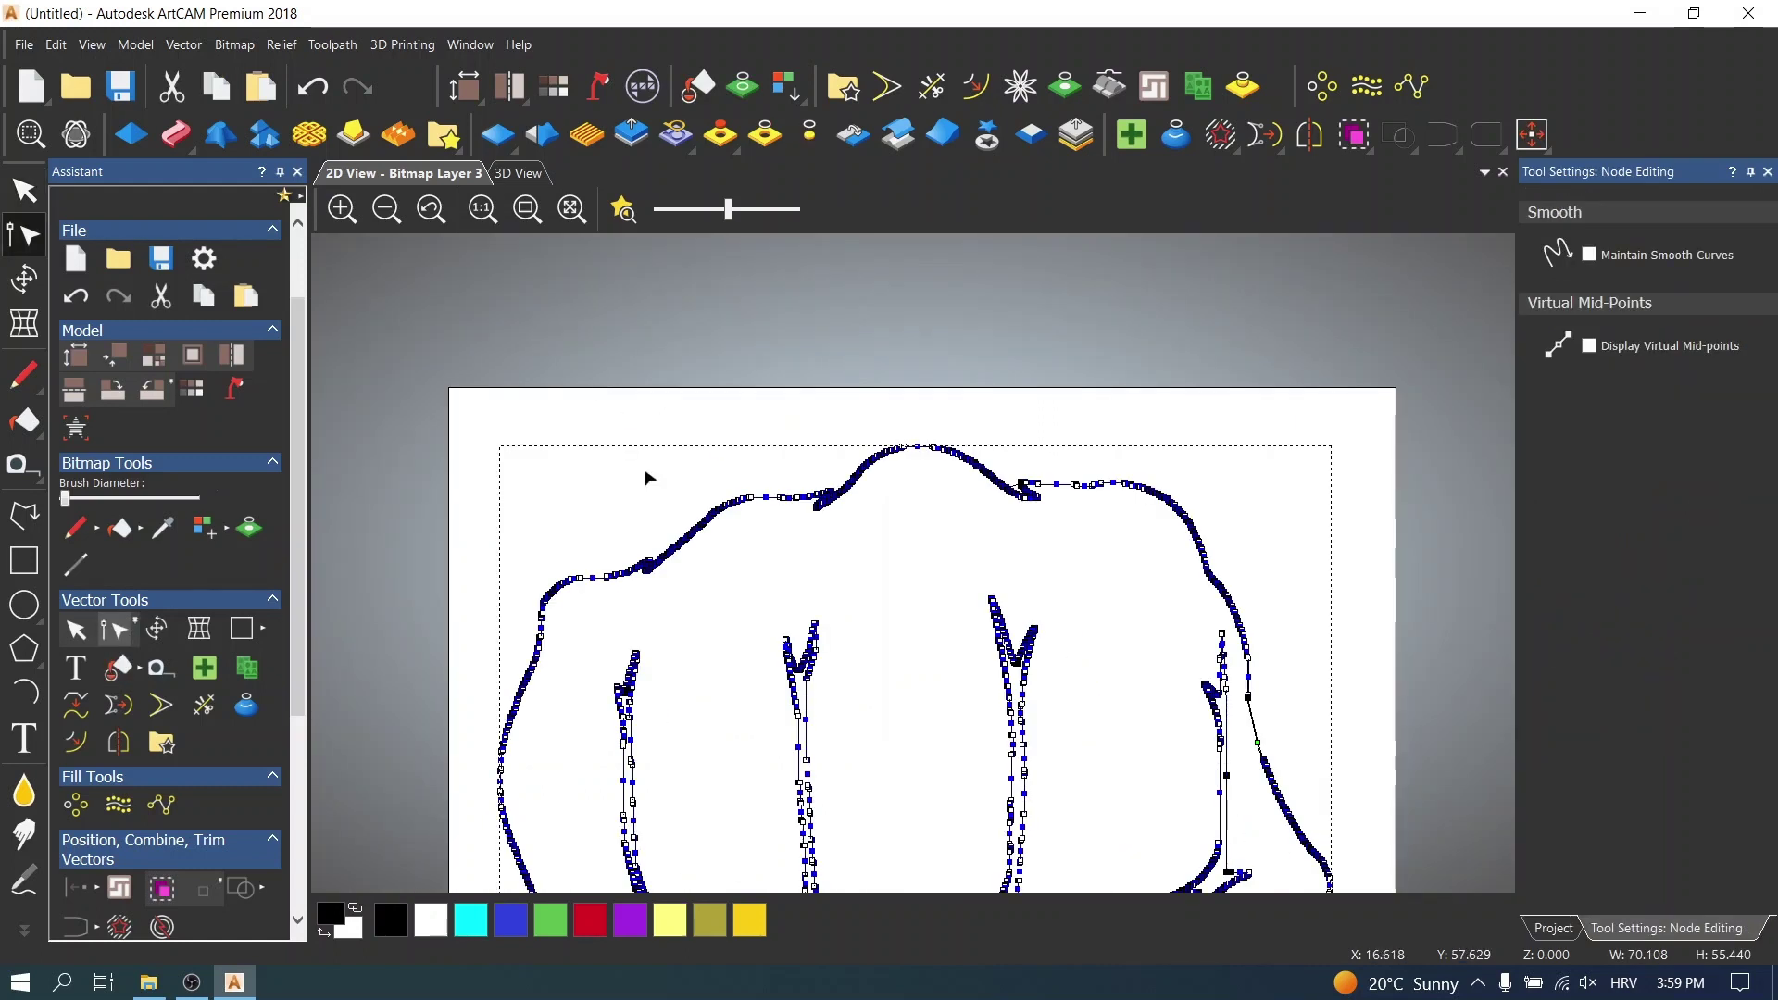
- Delete the stray spur nodes on the left and right curves
scroll(849, 552, "up", 5)
left_click_drag(476, 371, 661, 499)
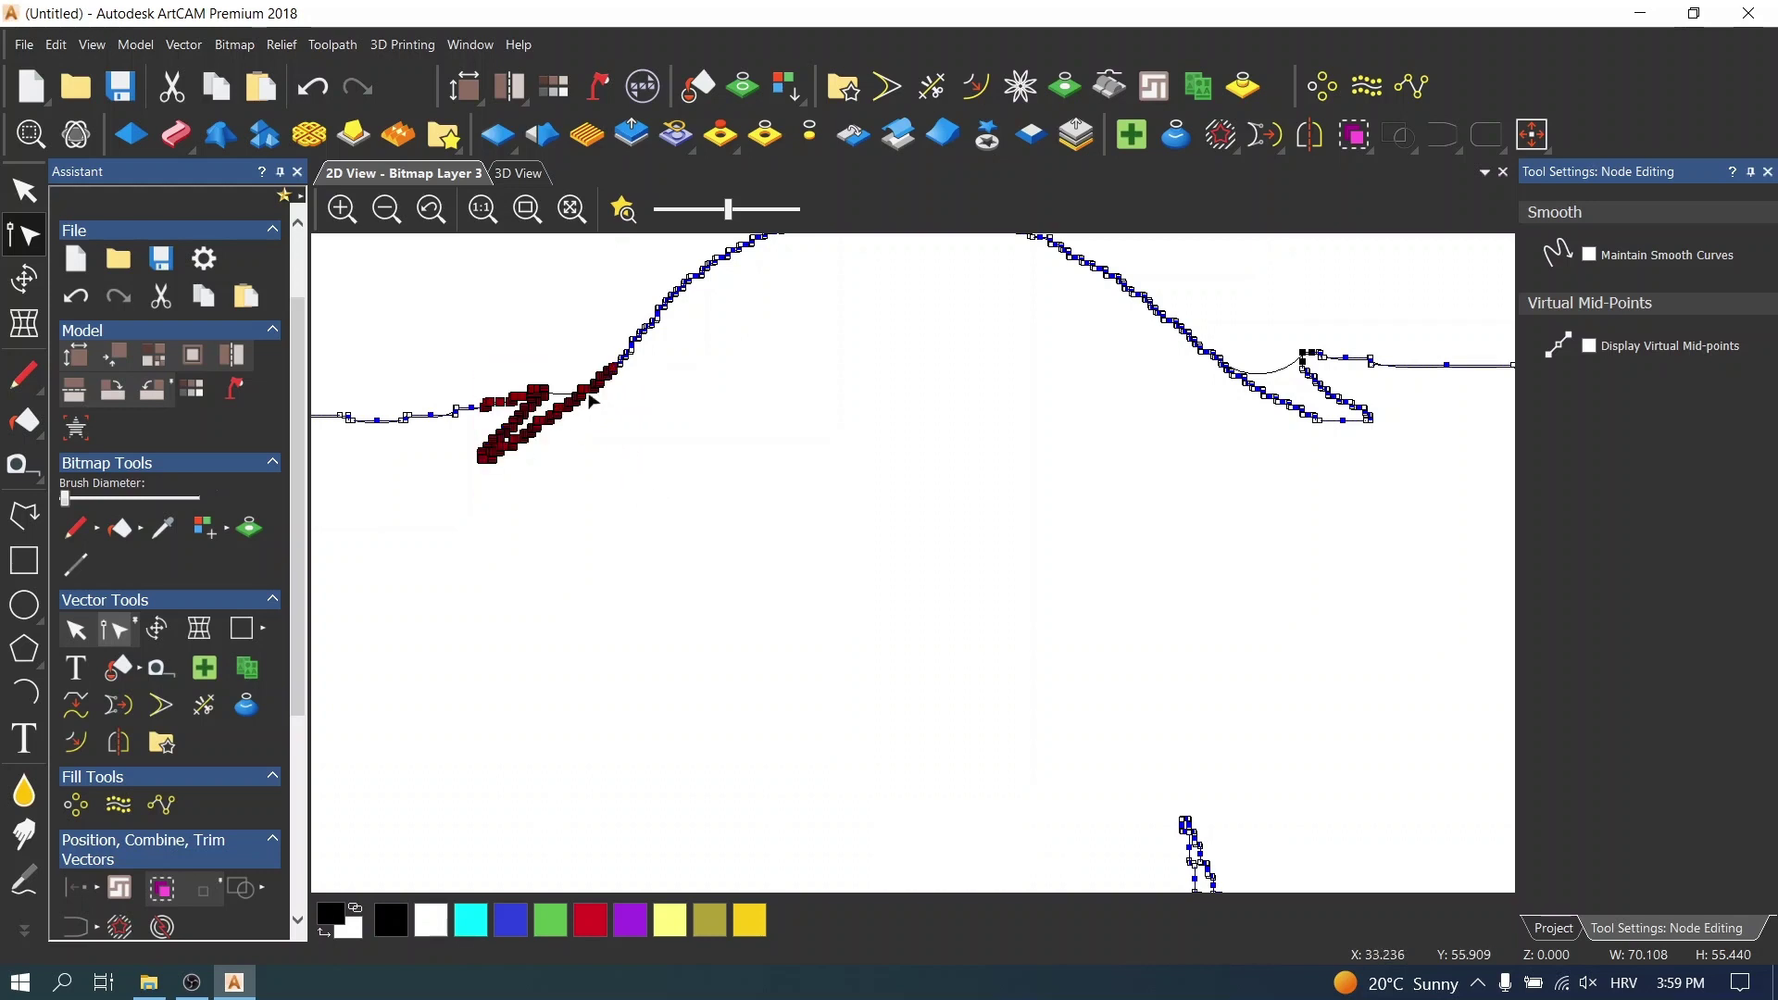
left_click_drag(445, 377, 592, 481)
key("Delete")
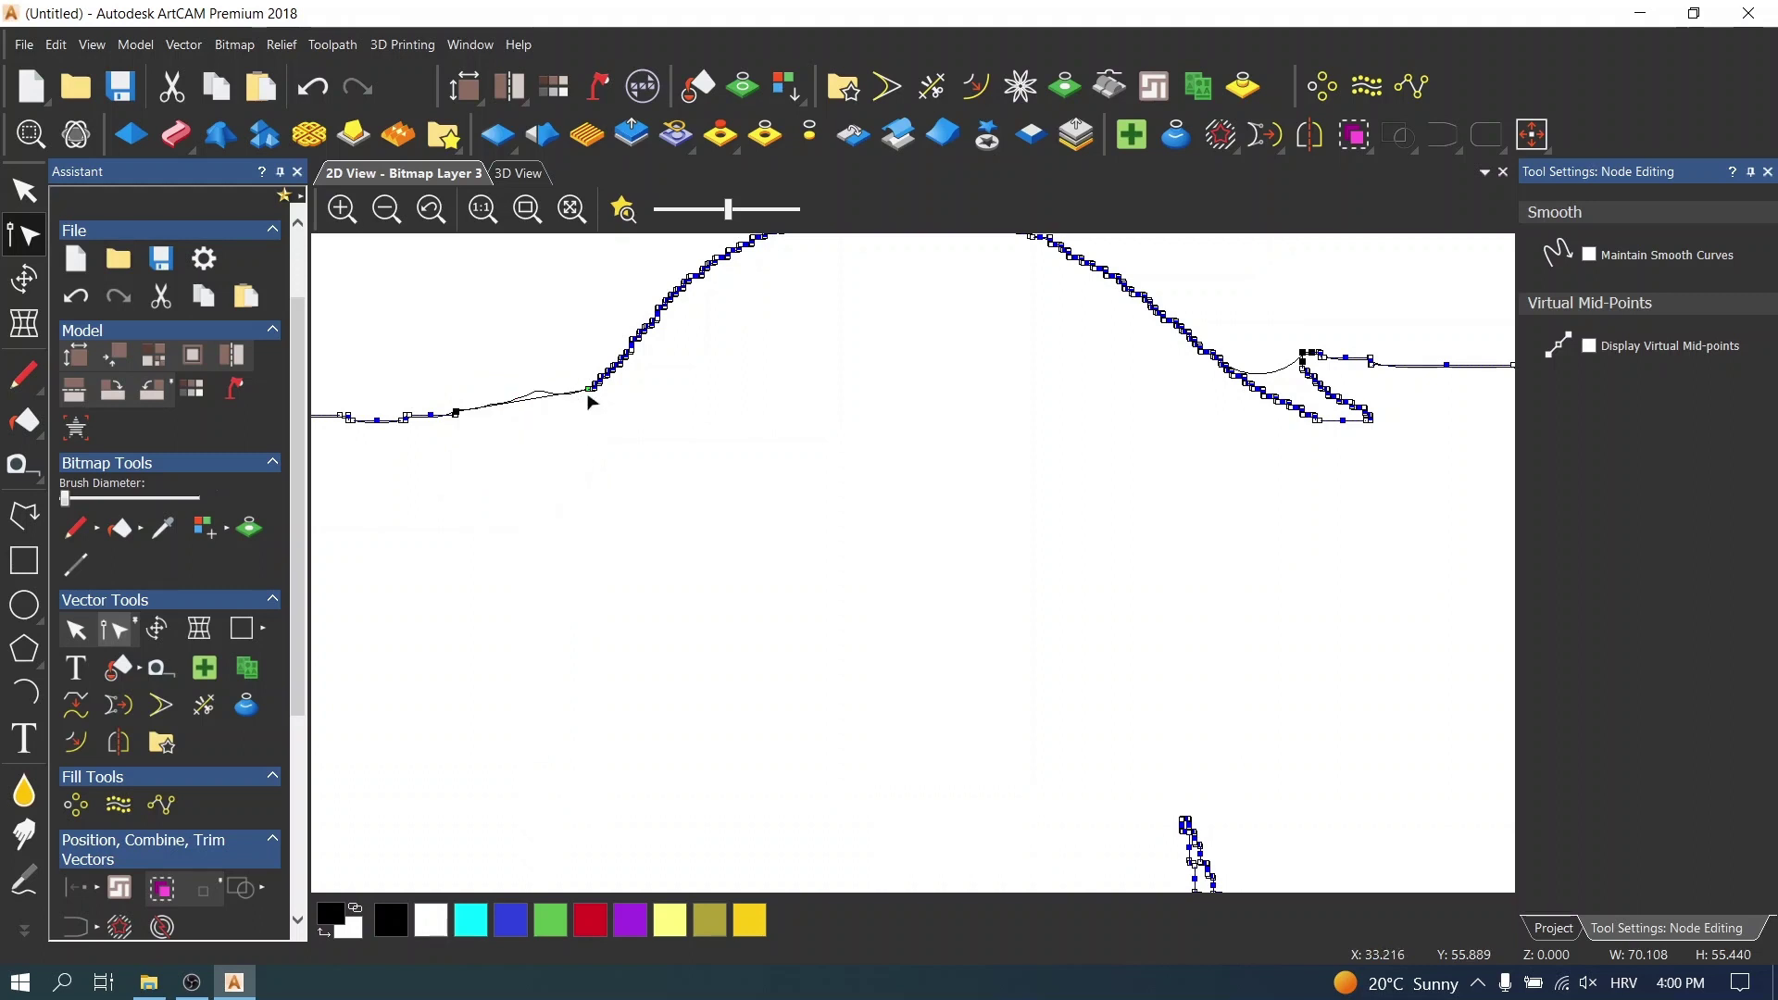
scroll(905, 397, "down", 2)
scroll(1111, 503, "up", 2)
left_click_drag(1044, 403, 1209, 545)
key("Delete")
- Delete the small jagged loop so the curve runs straight
scroll(1213, 459, "up", 2)
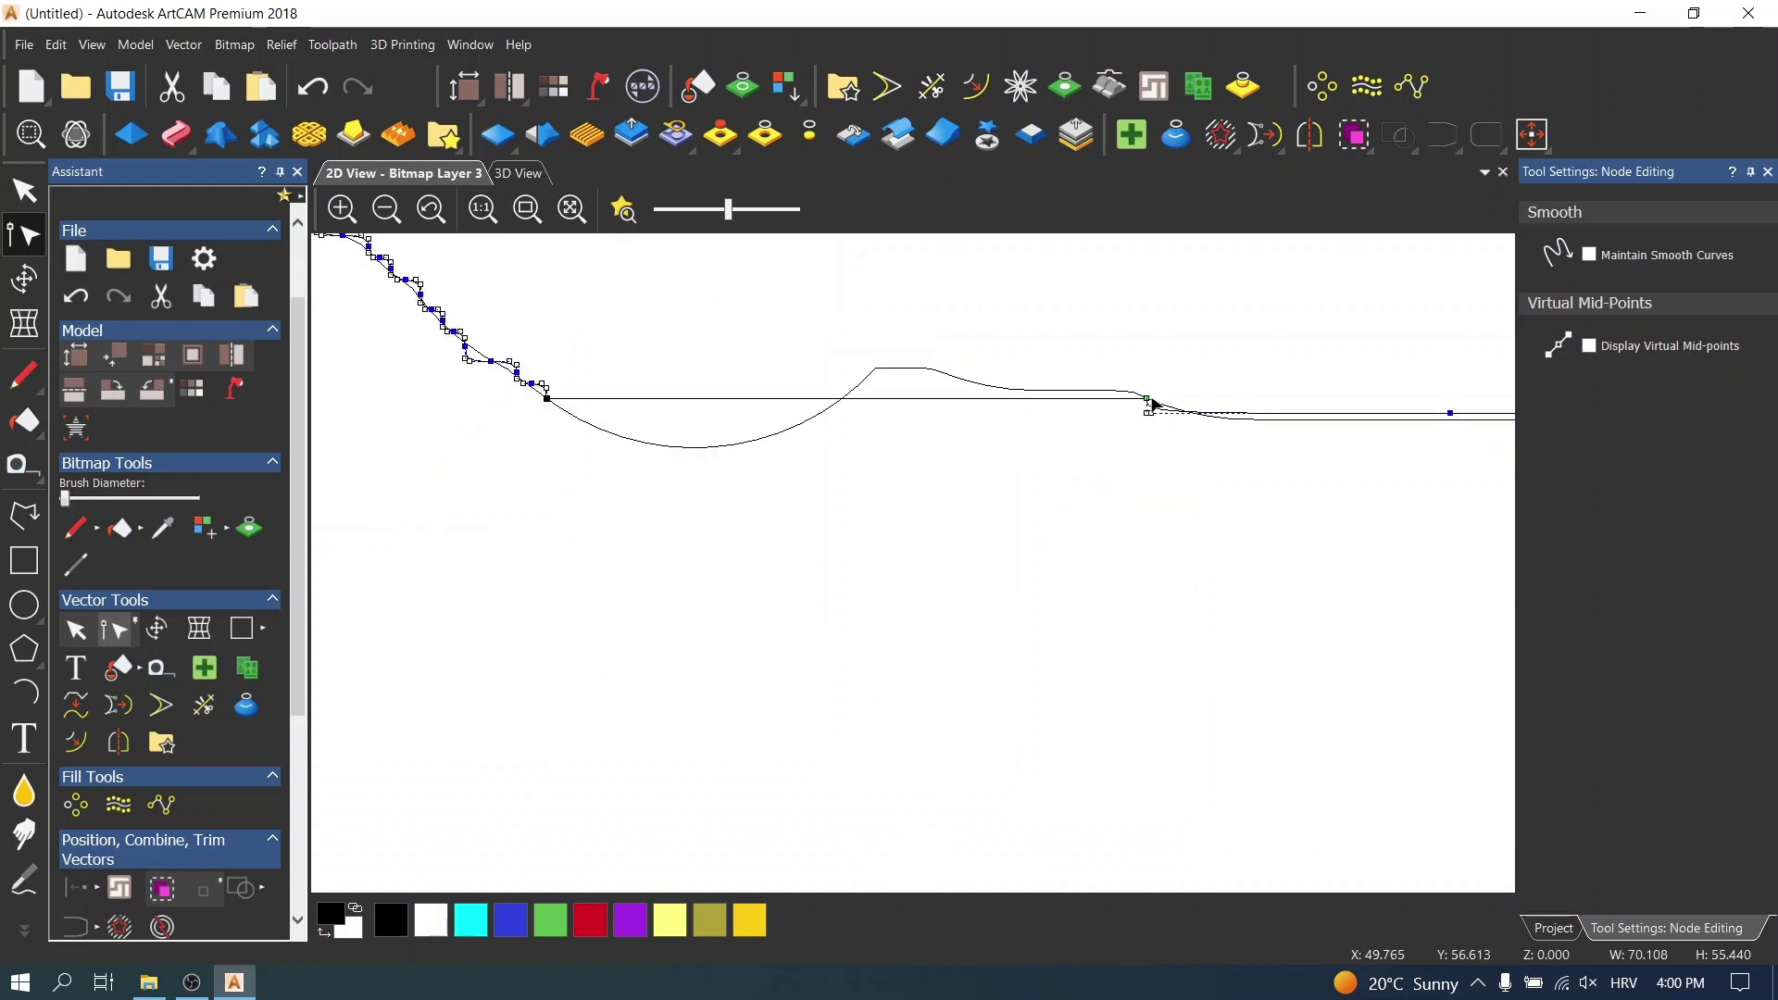
scroll(1141, 446, "down", 3)
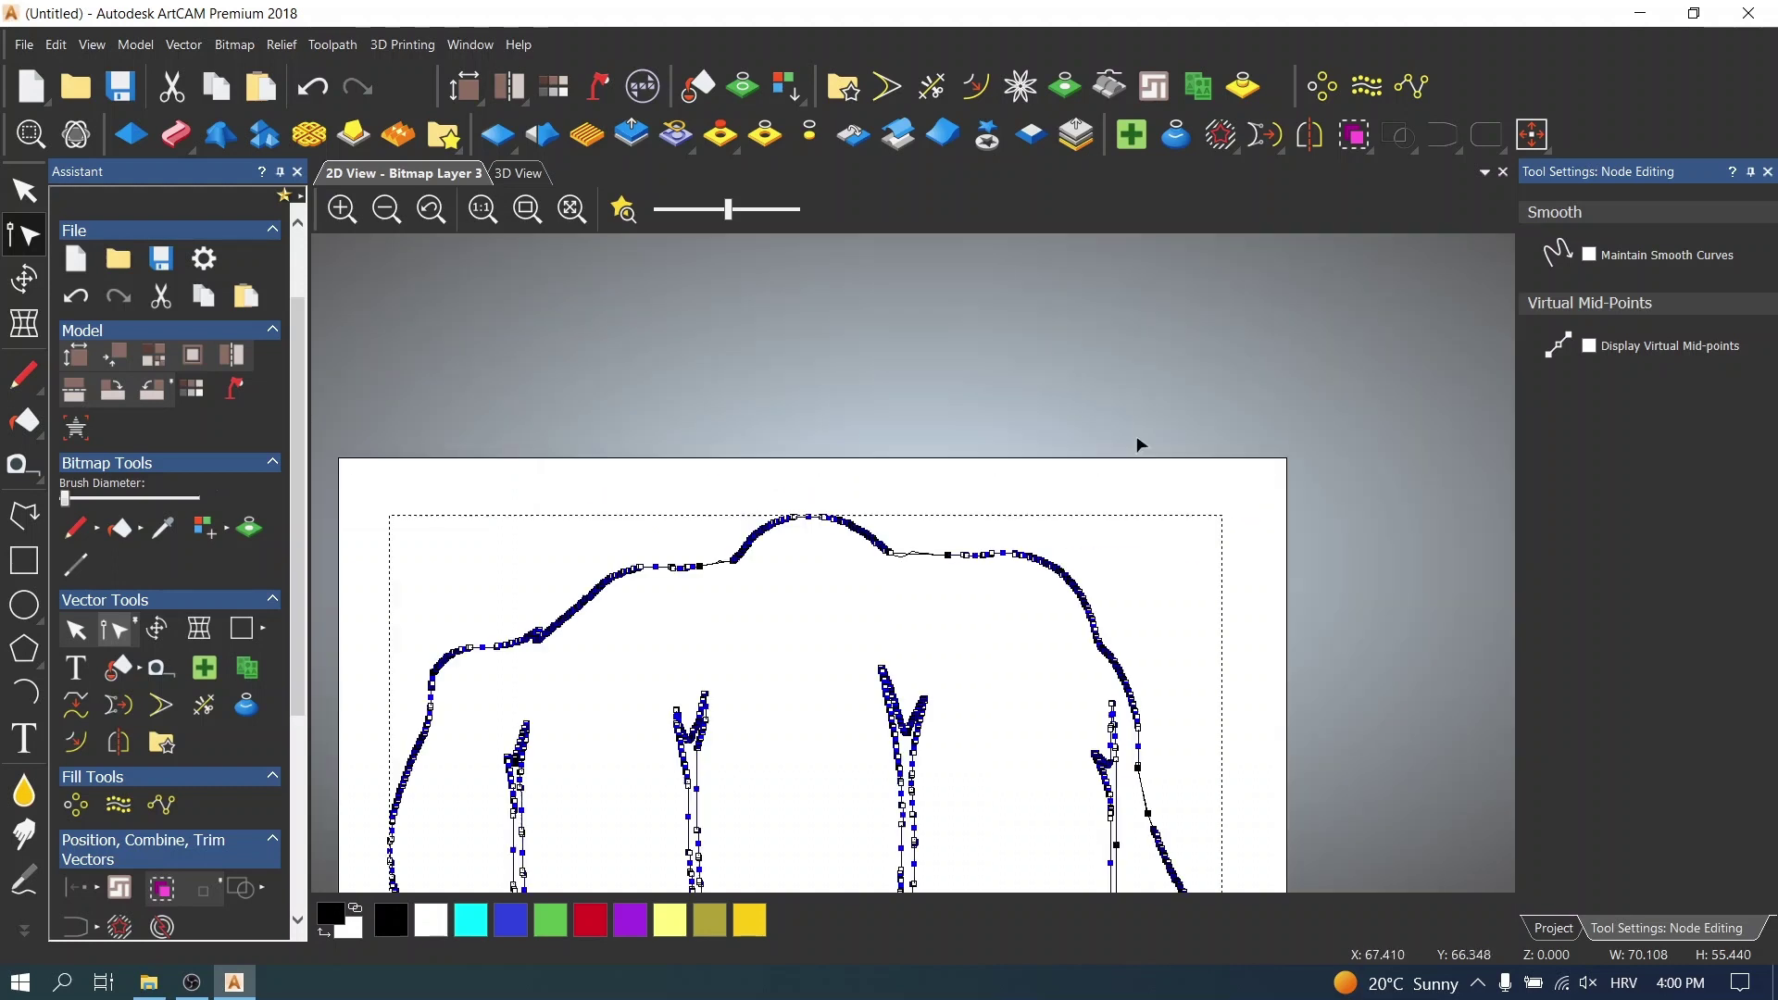
scroll(560, 607, "up", 3)
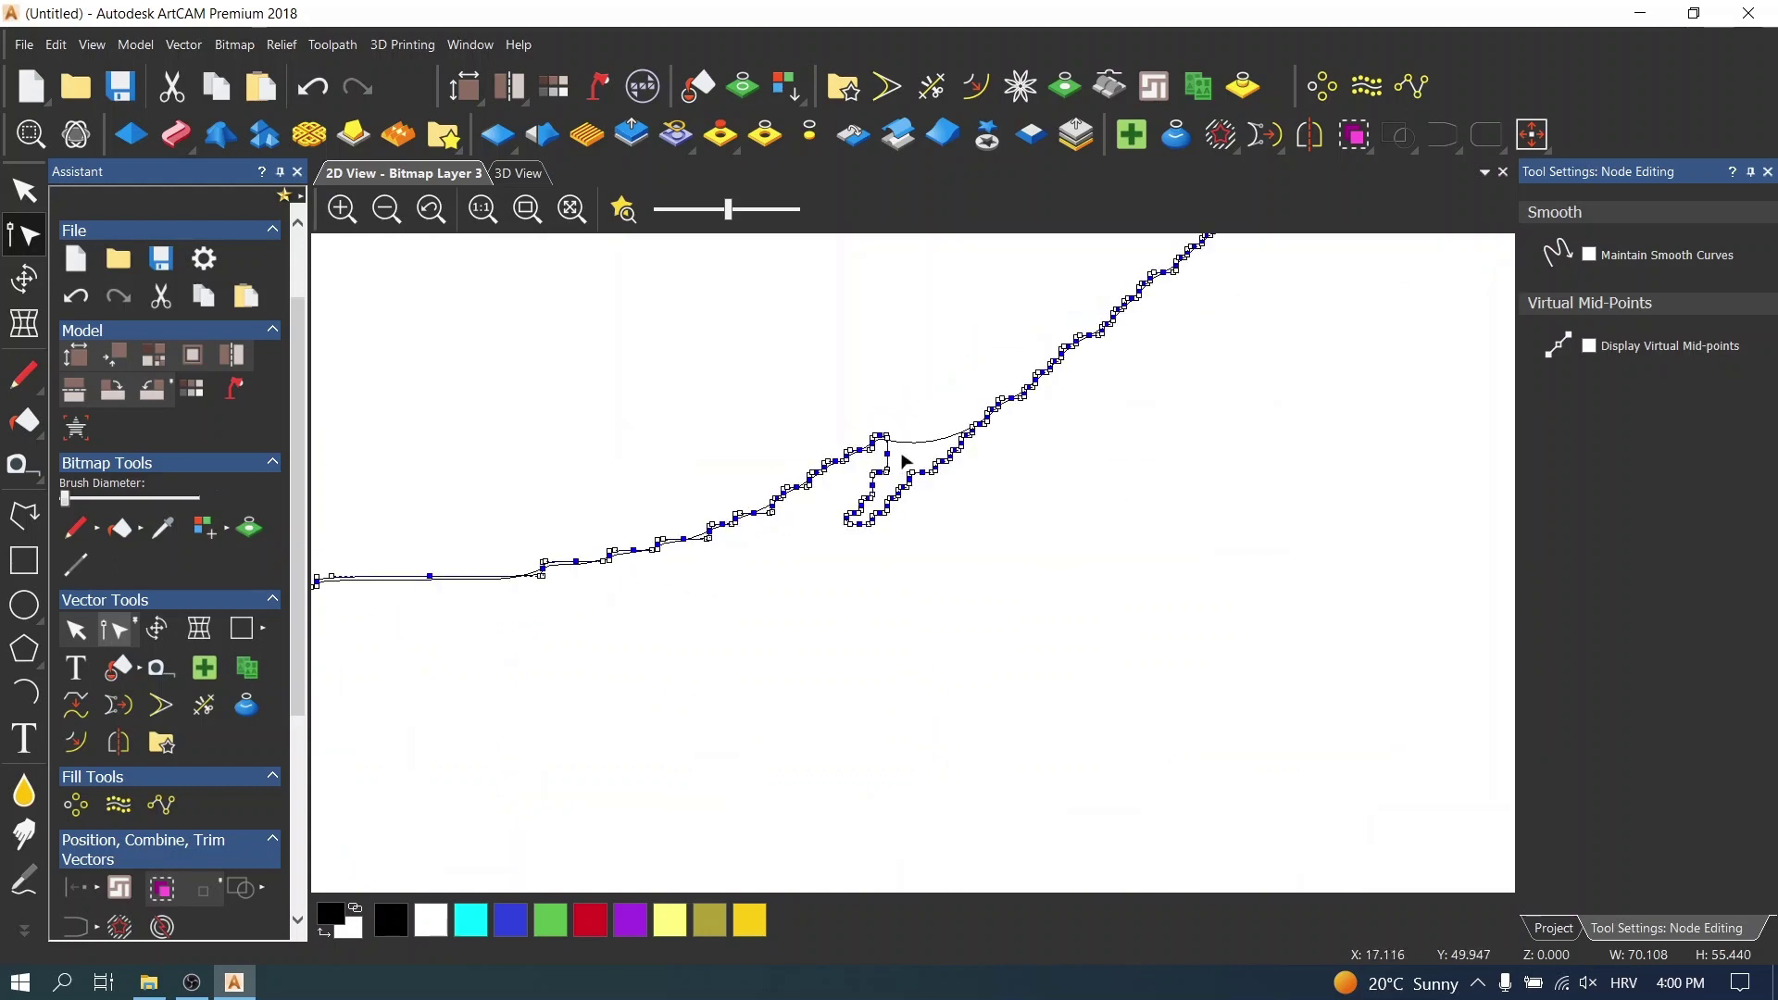
left_click_drag(799, 403, 980, 556)
left_click_drag(848, 414, 949, 510)
left_click_drag(772, 395, 994, 552)
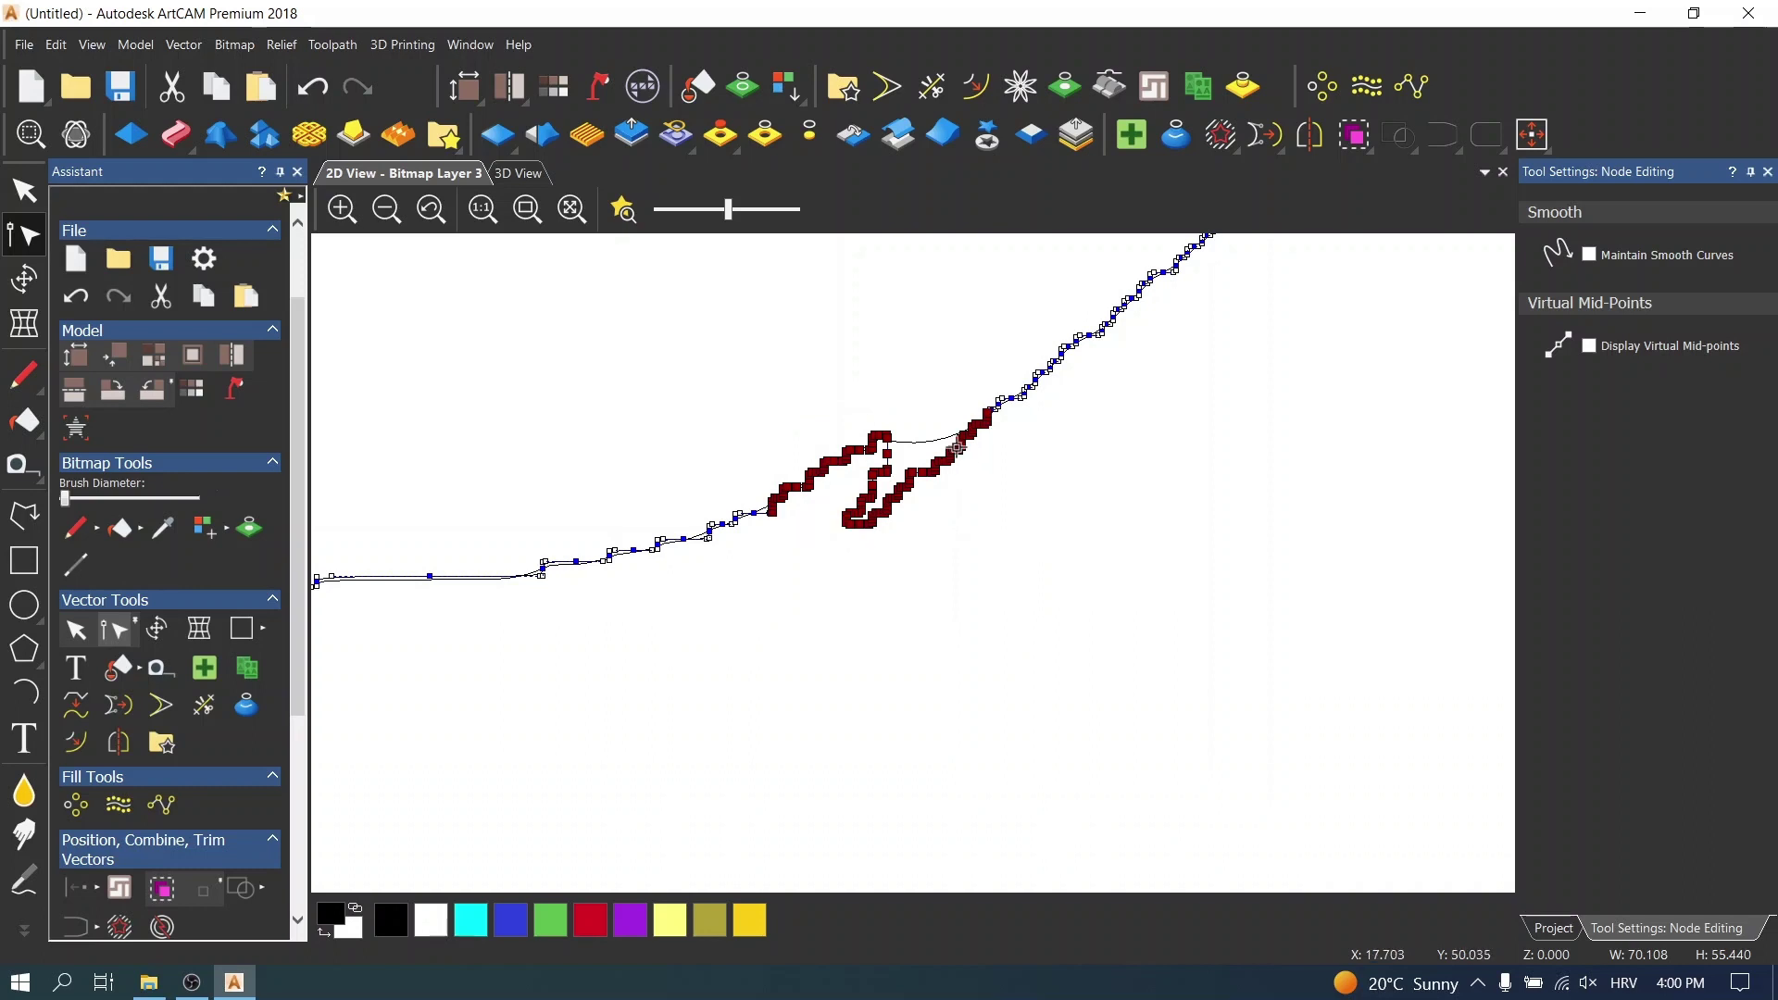
key("Delete")
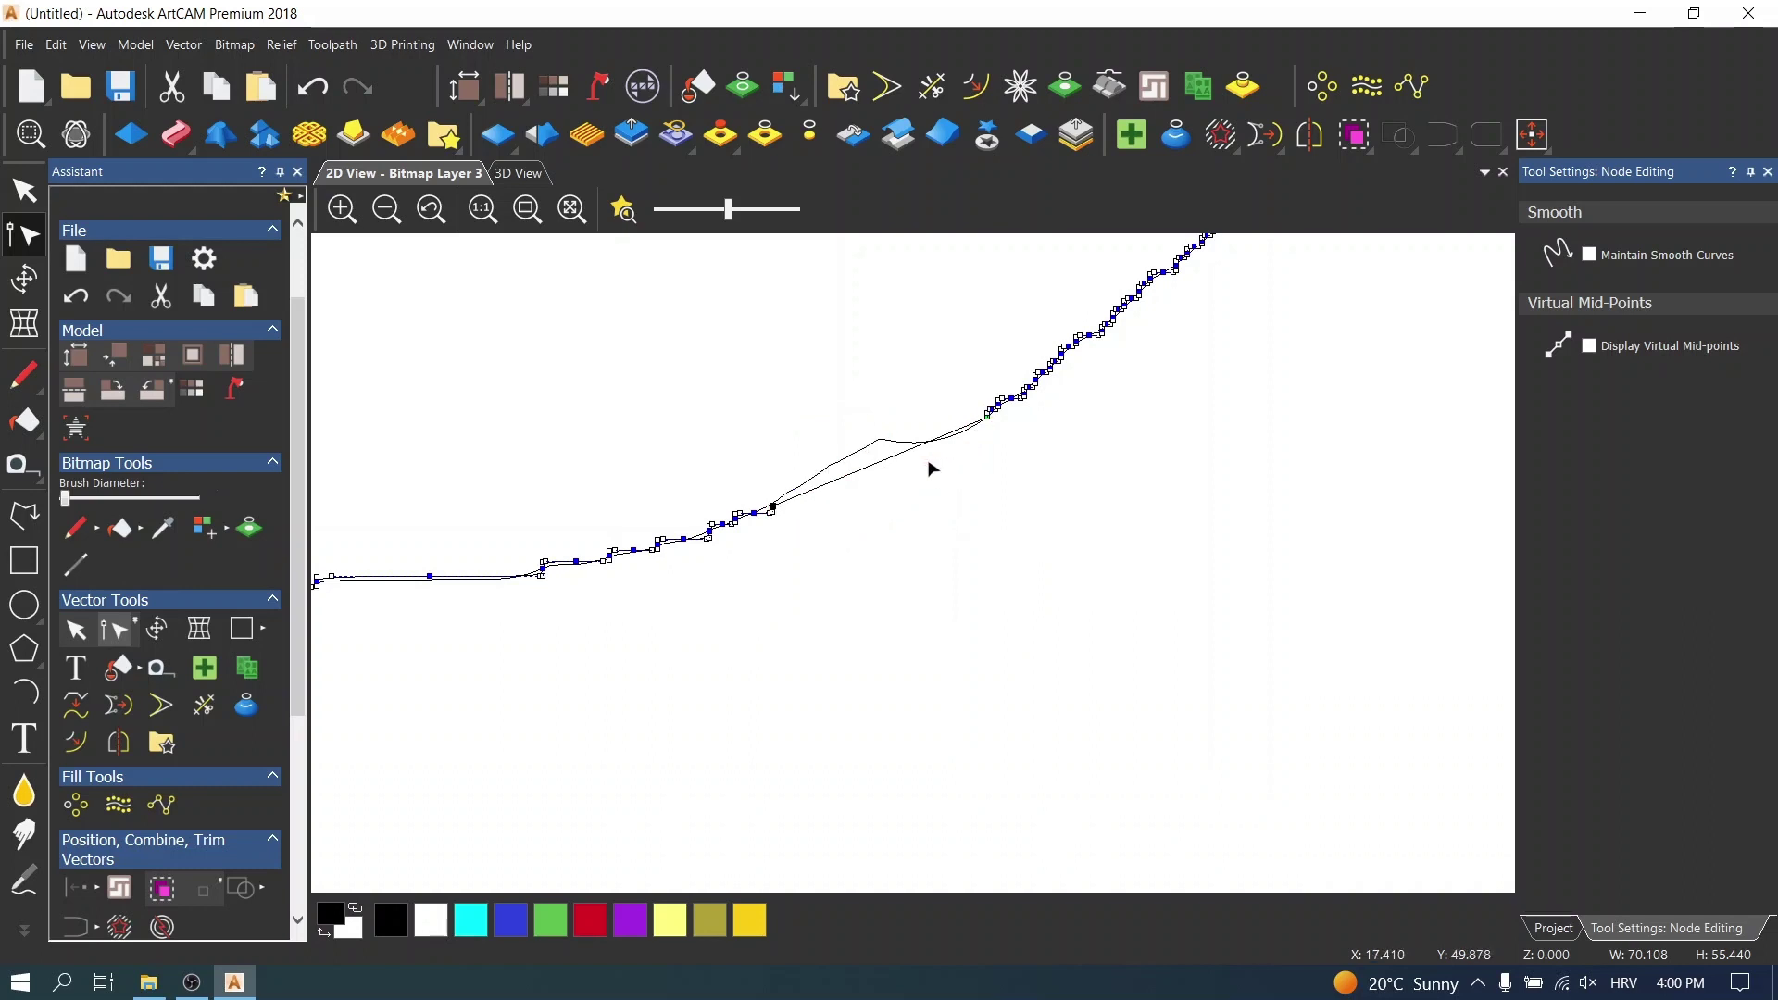
- Delete the node run along the arc, leaving a straight segment
scroll(934, 477, "down", 4)
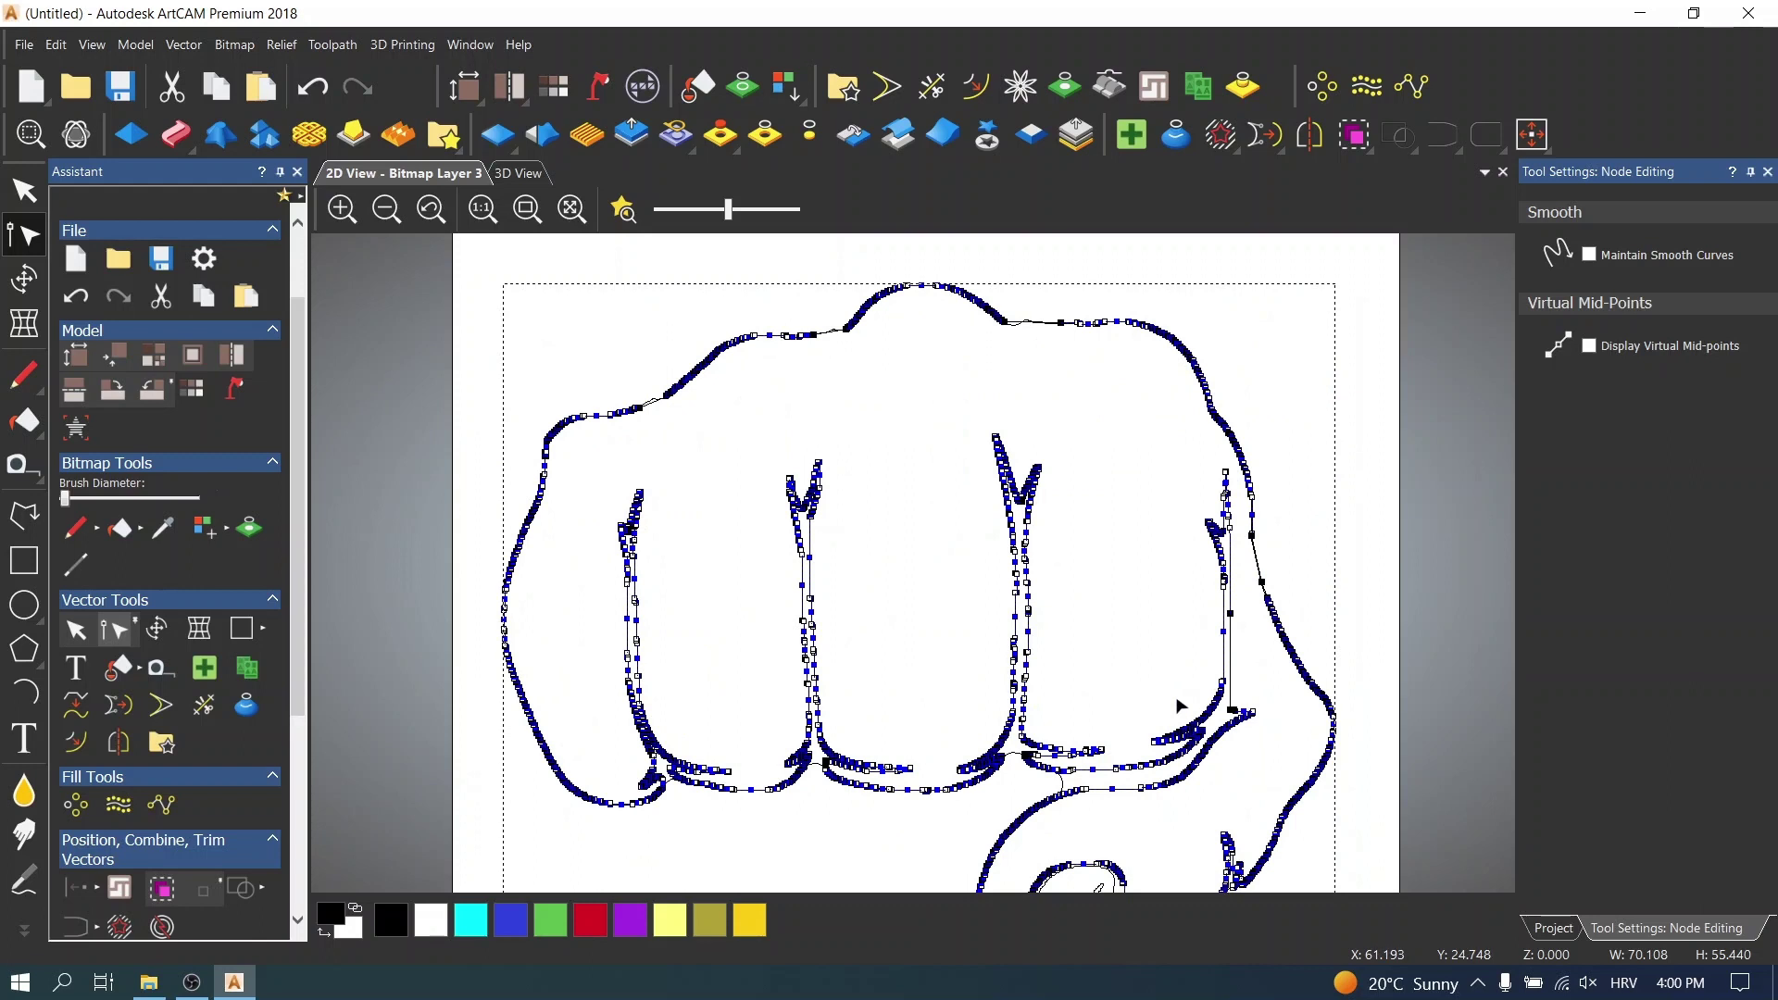
scroll(1179, 706, "up", 3)
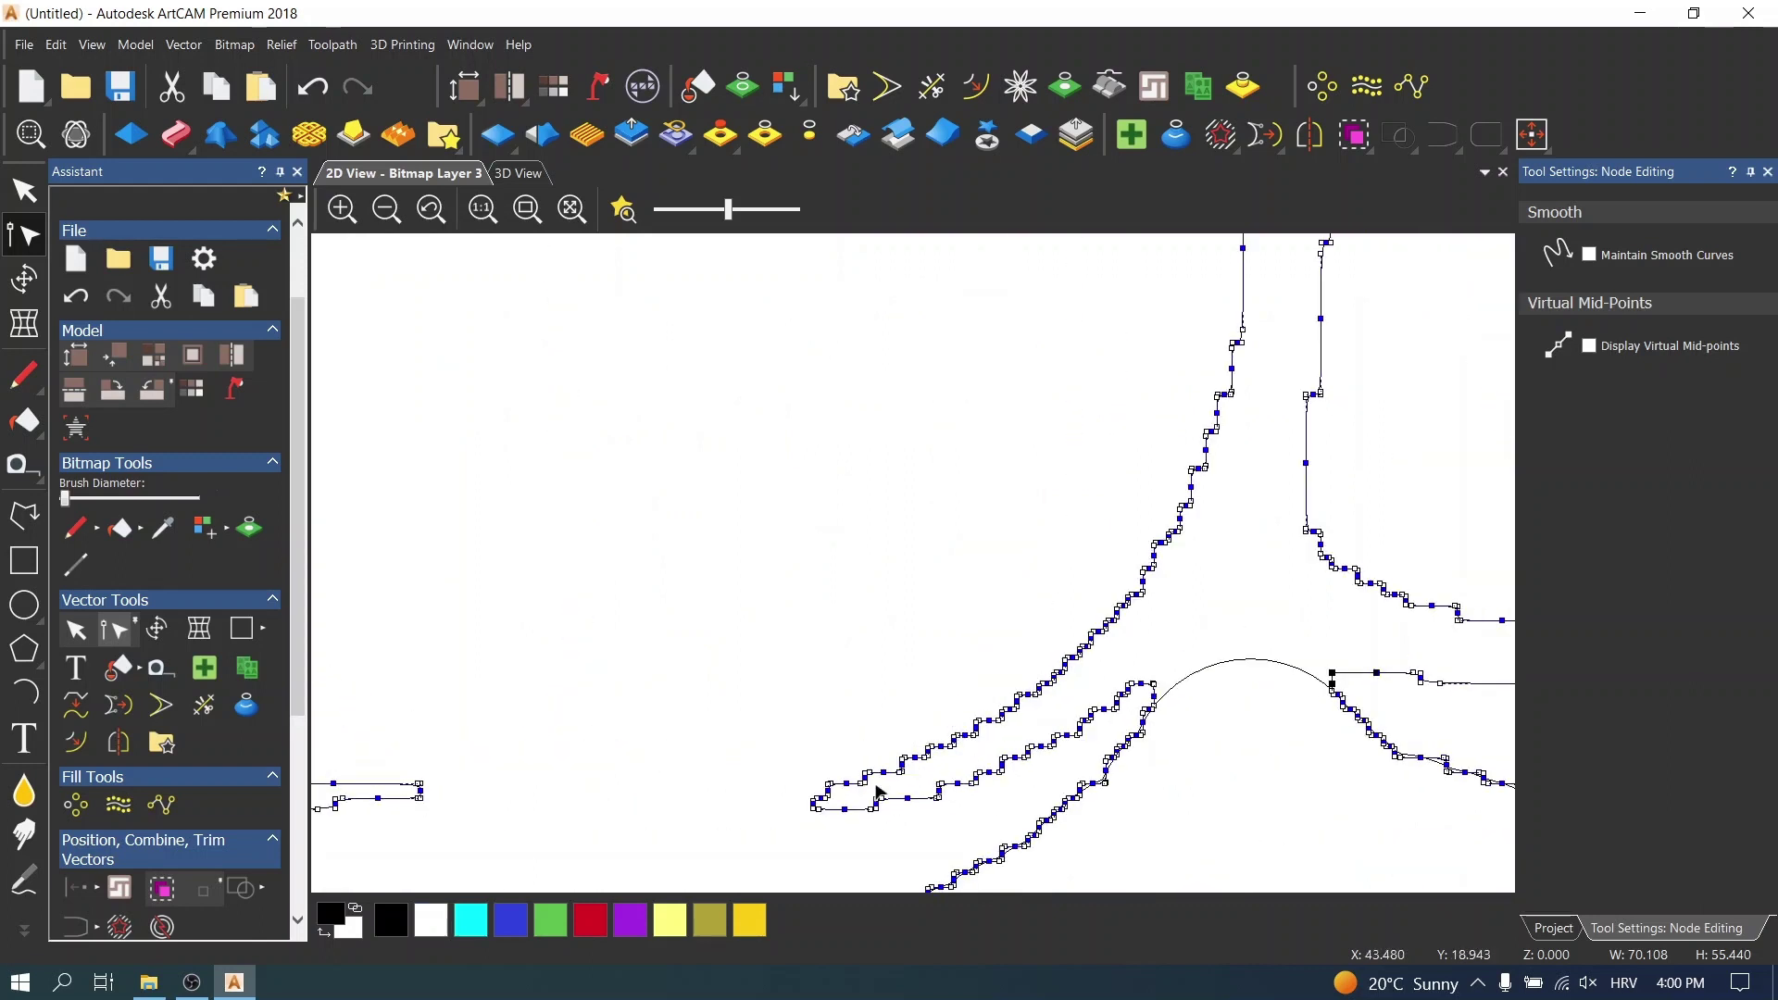
left_click(1155, 697)
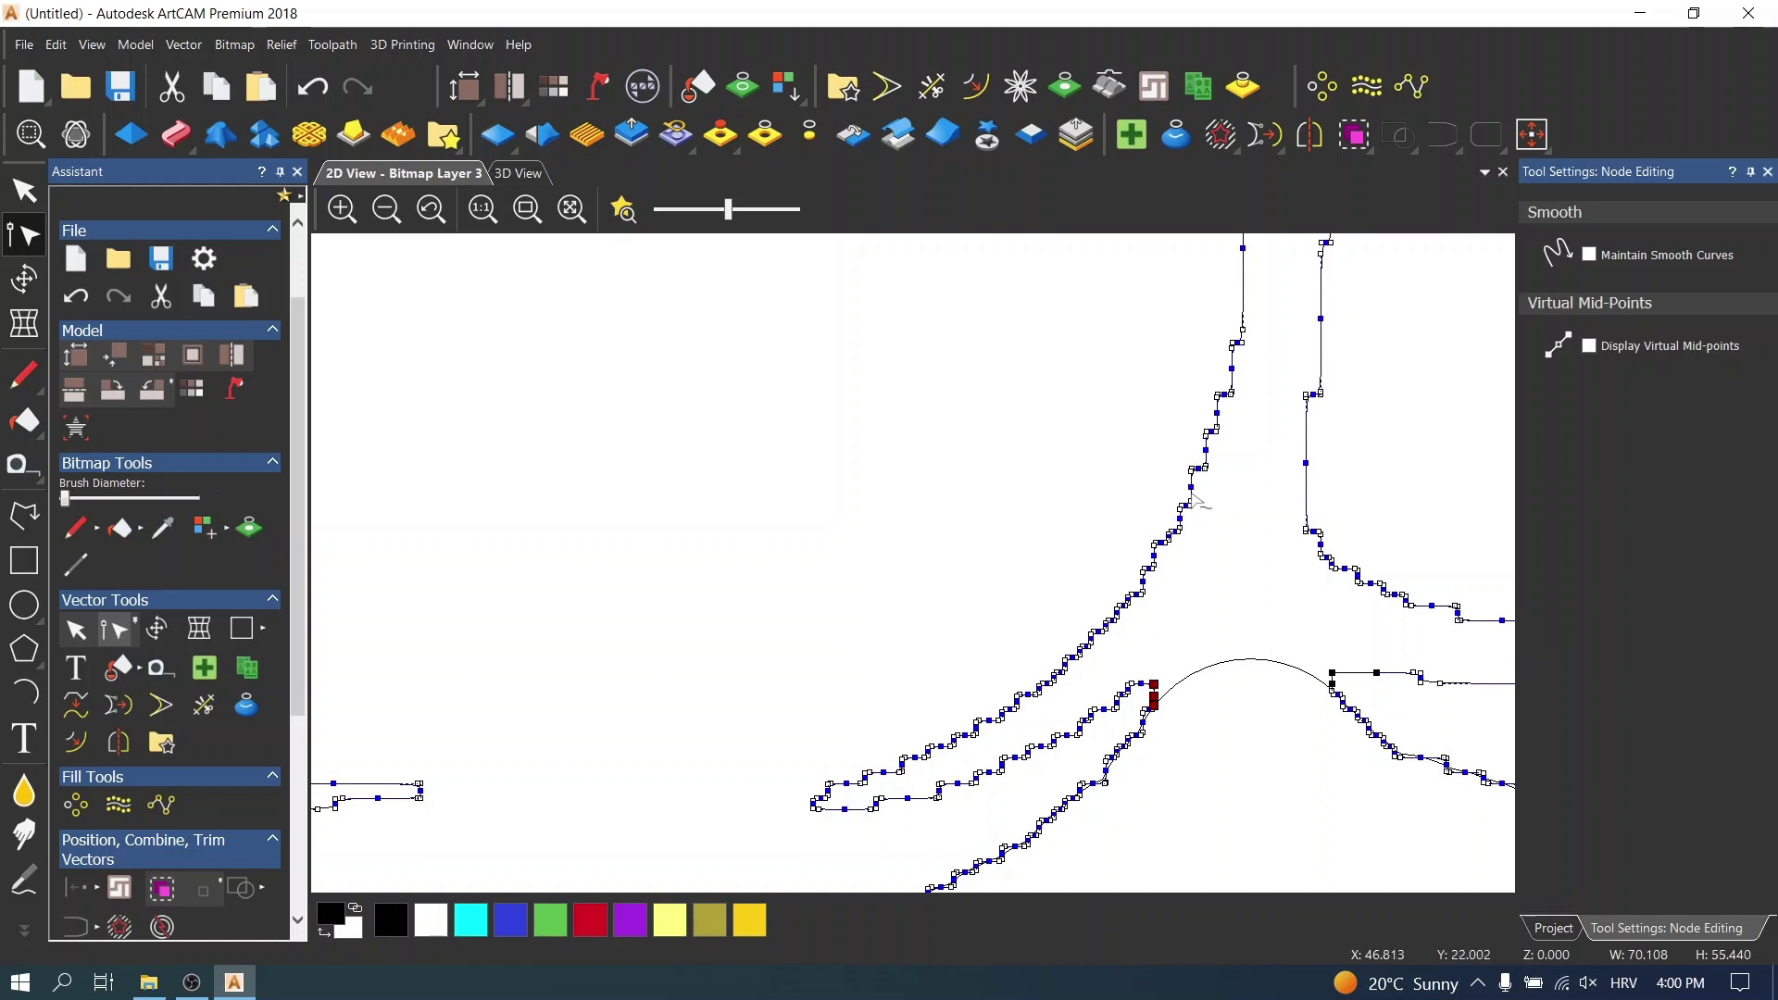
left_click(1204, 450, "shift")
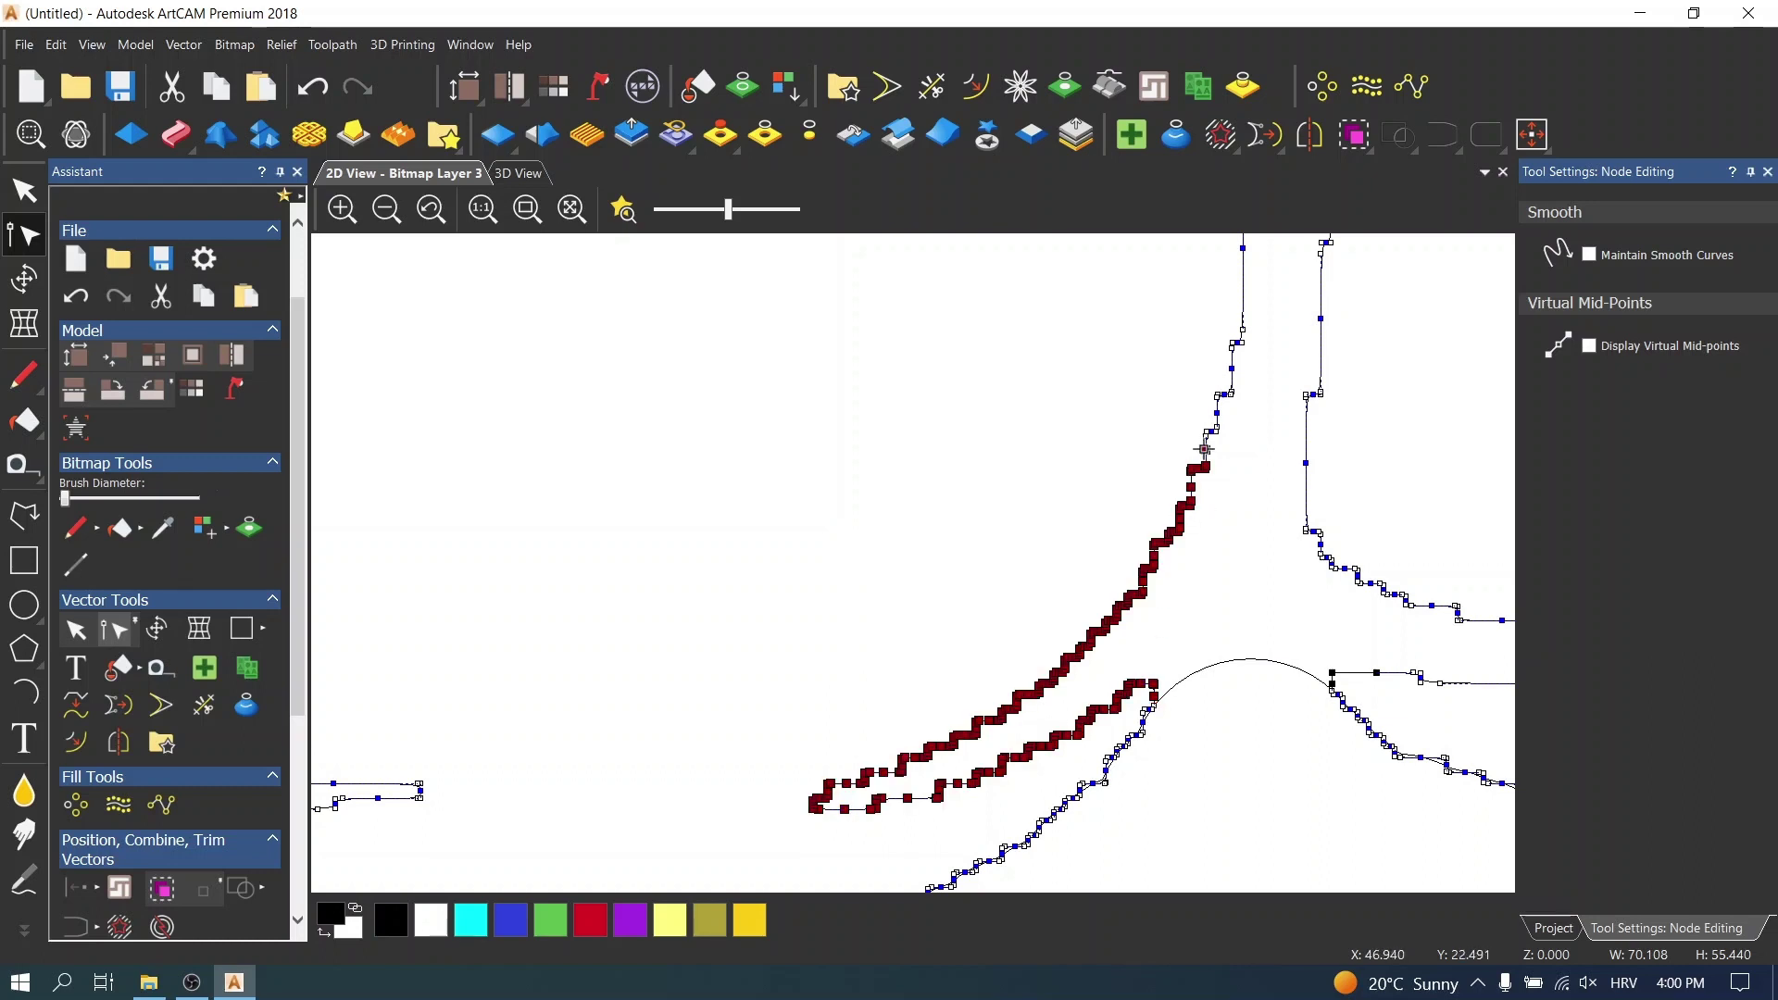
key("Delete")
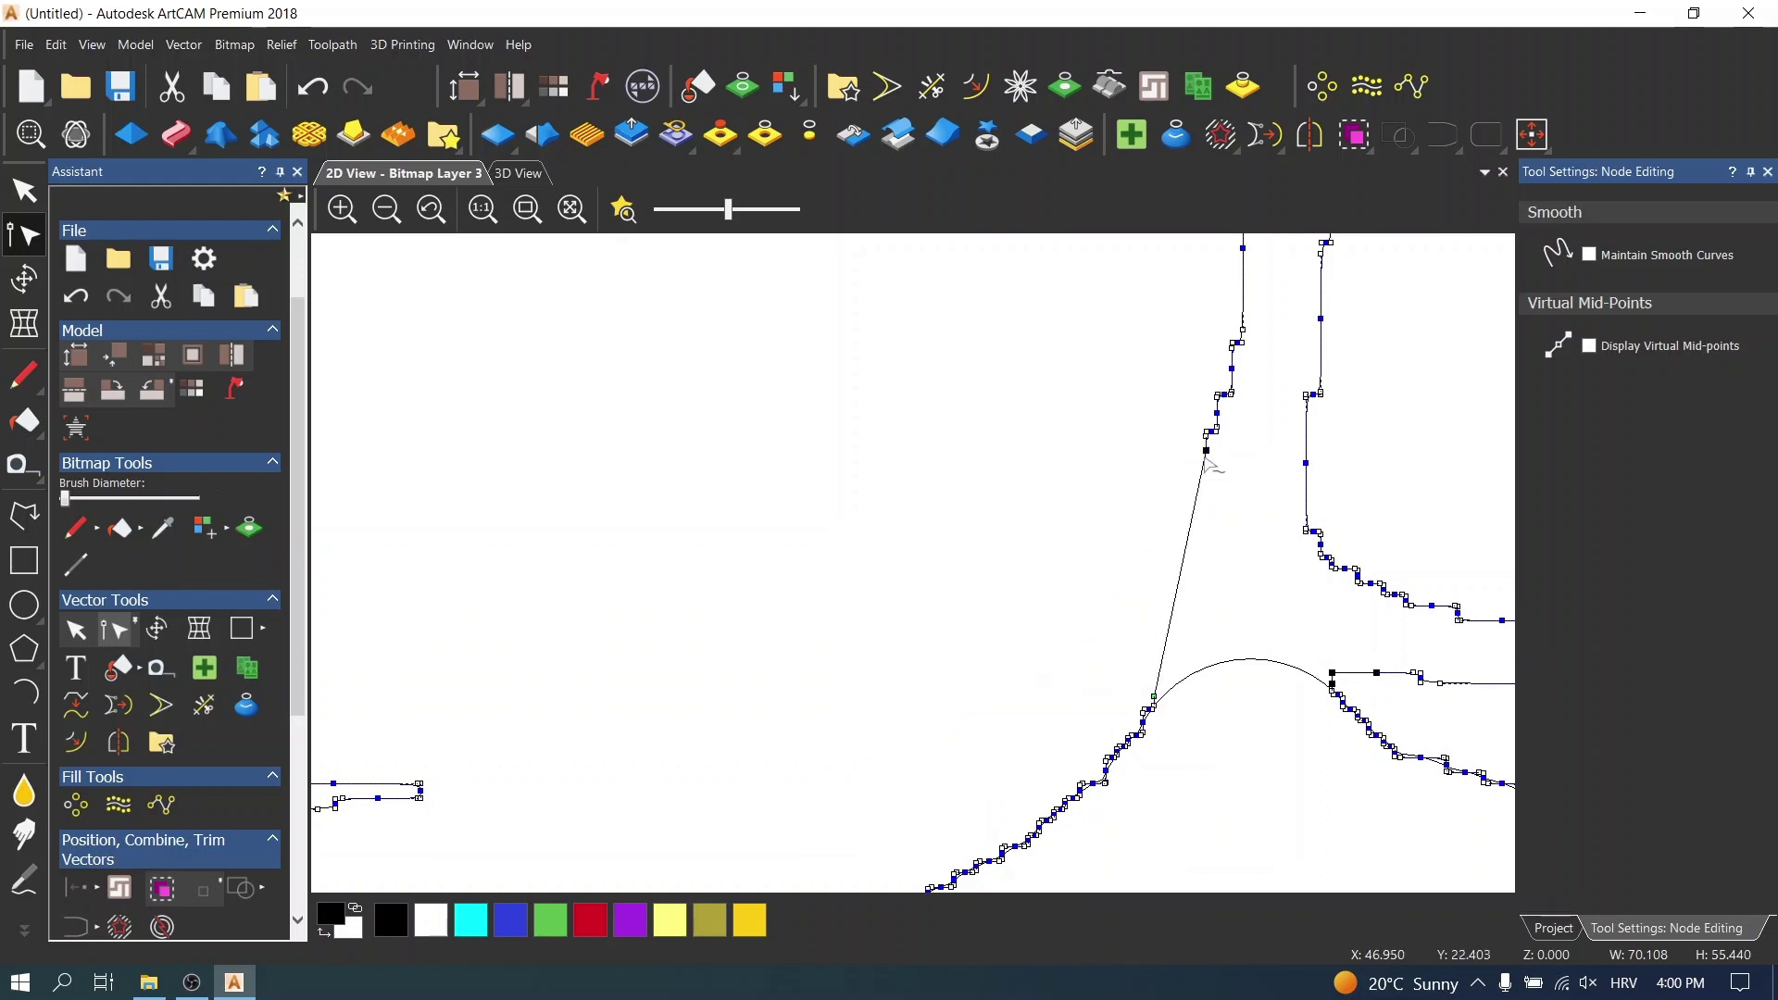
- Remove the right branch and inner loop, then nudge the inner line's bottom node
scroll(1068, 558, "down", 2)
scroll(387, 639, "down", 1)
scroll(380, 627, "up", 2)
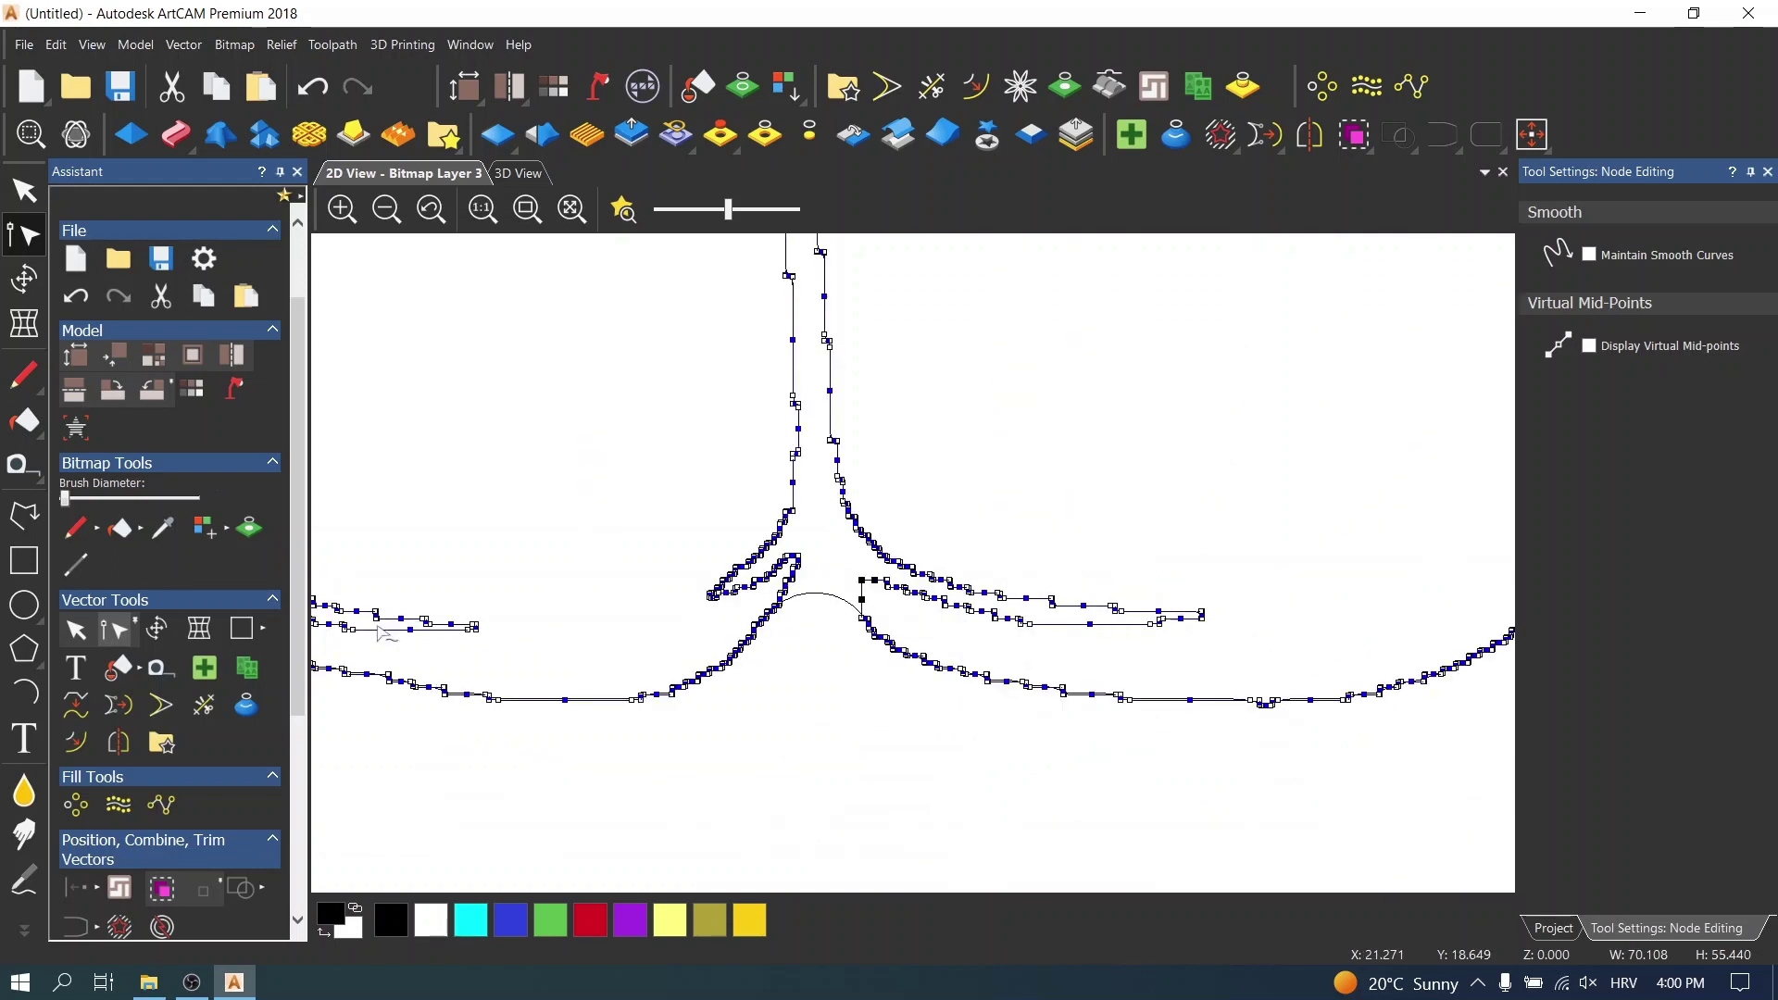
scroll(1285, 534, "down", 1)
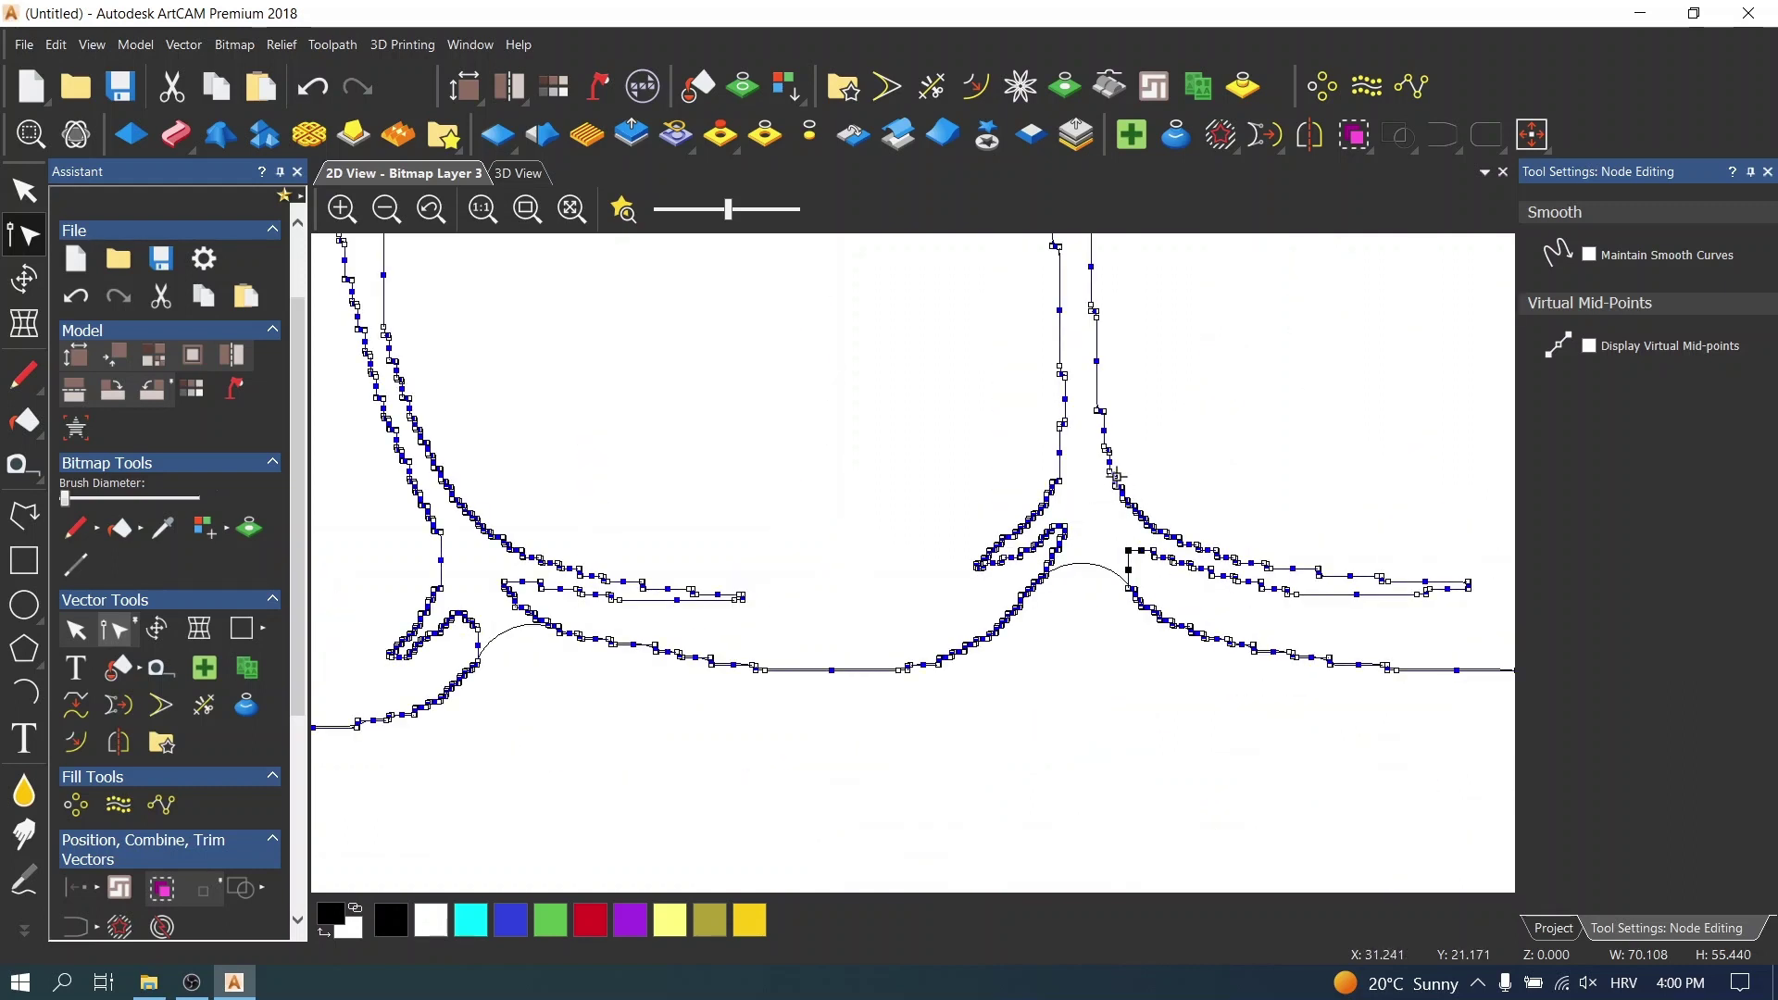
left_click(1126, 549, "shift")
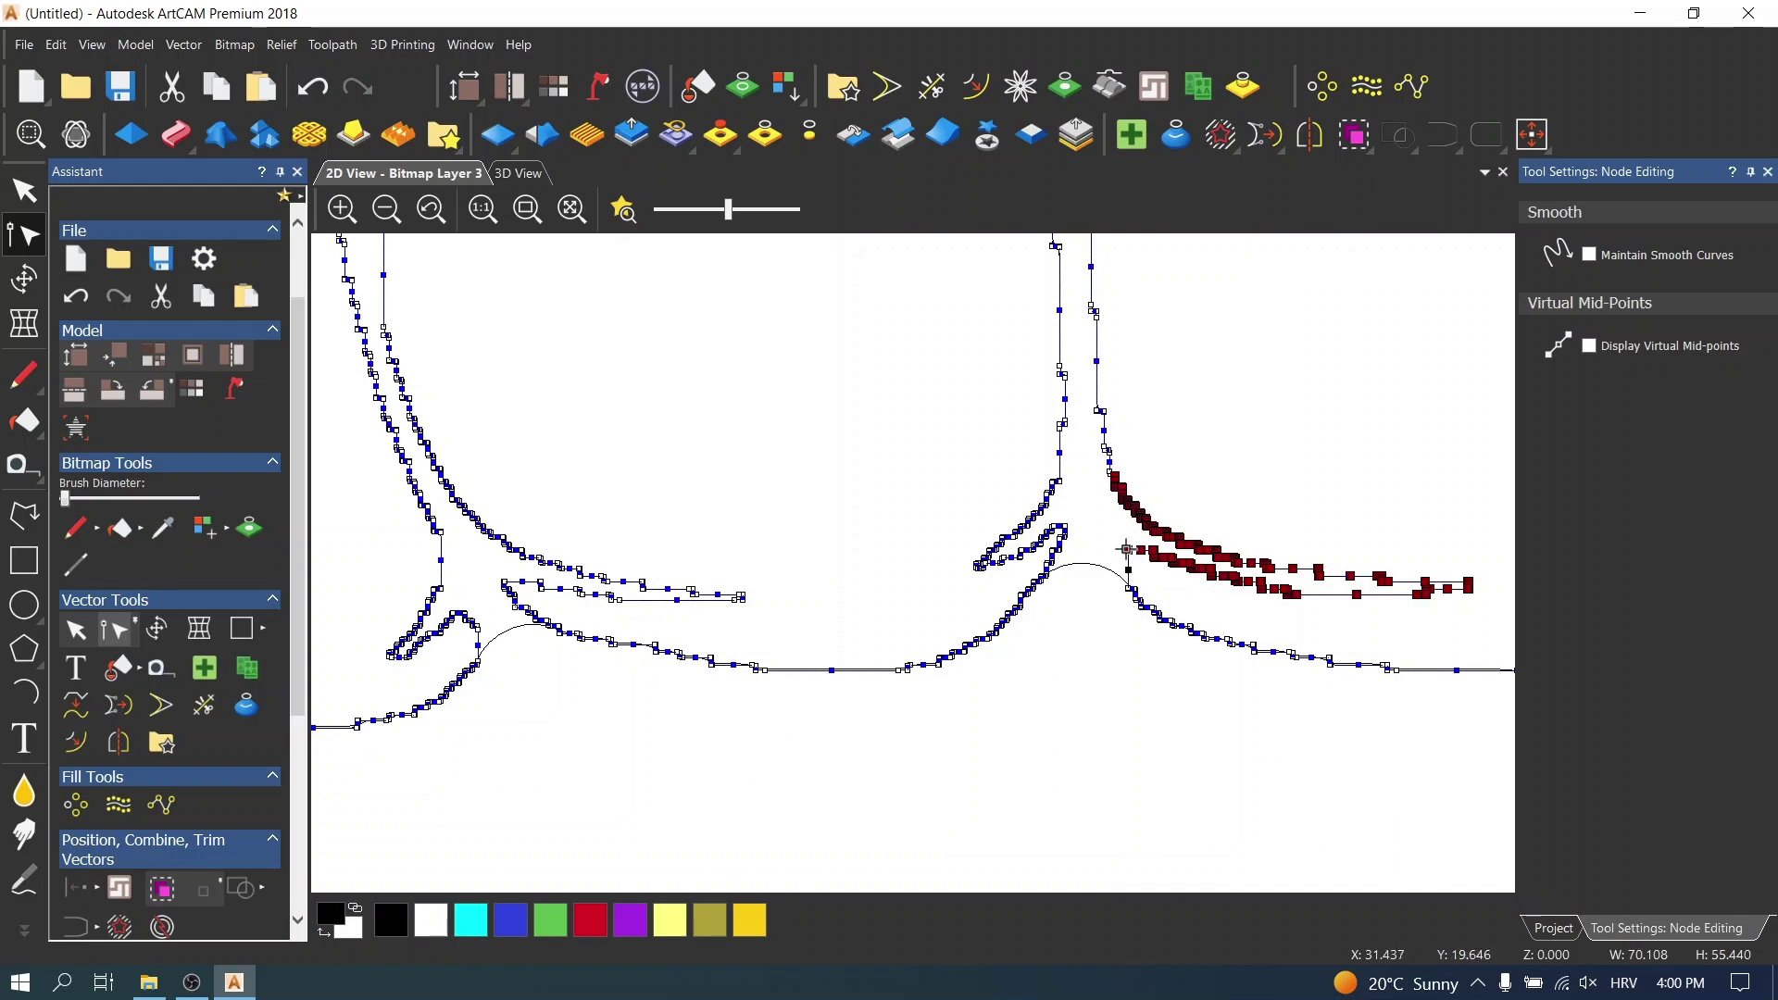
key("Delete")
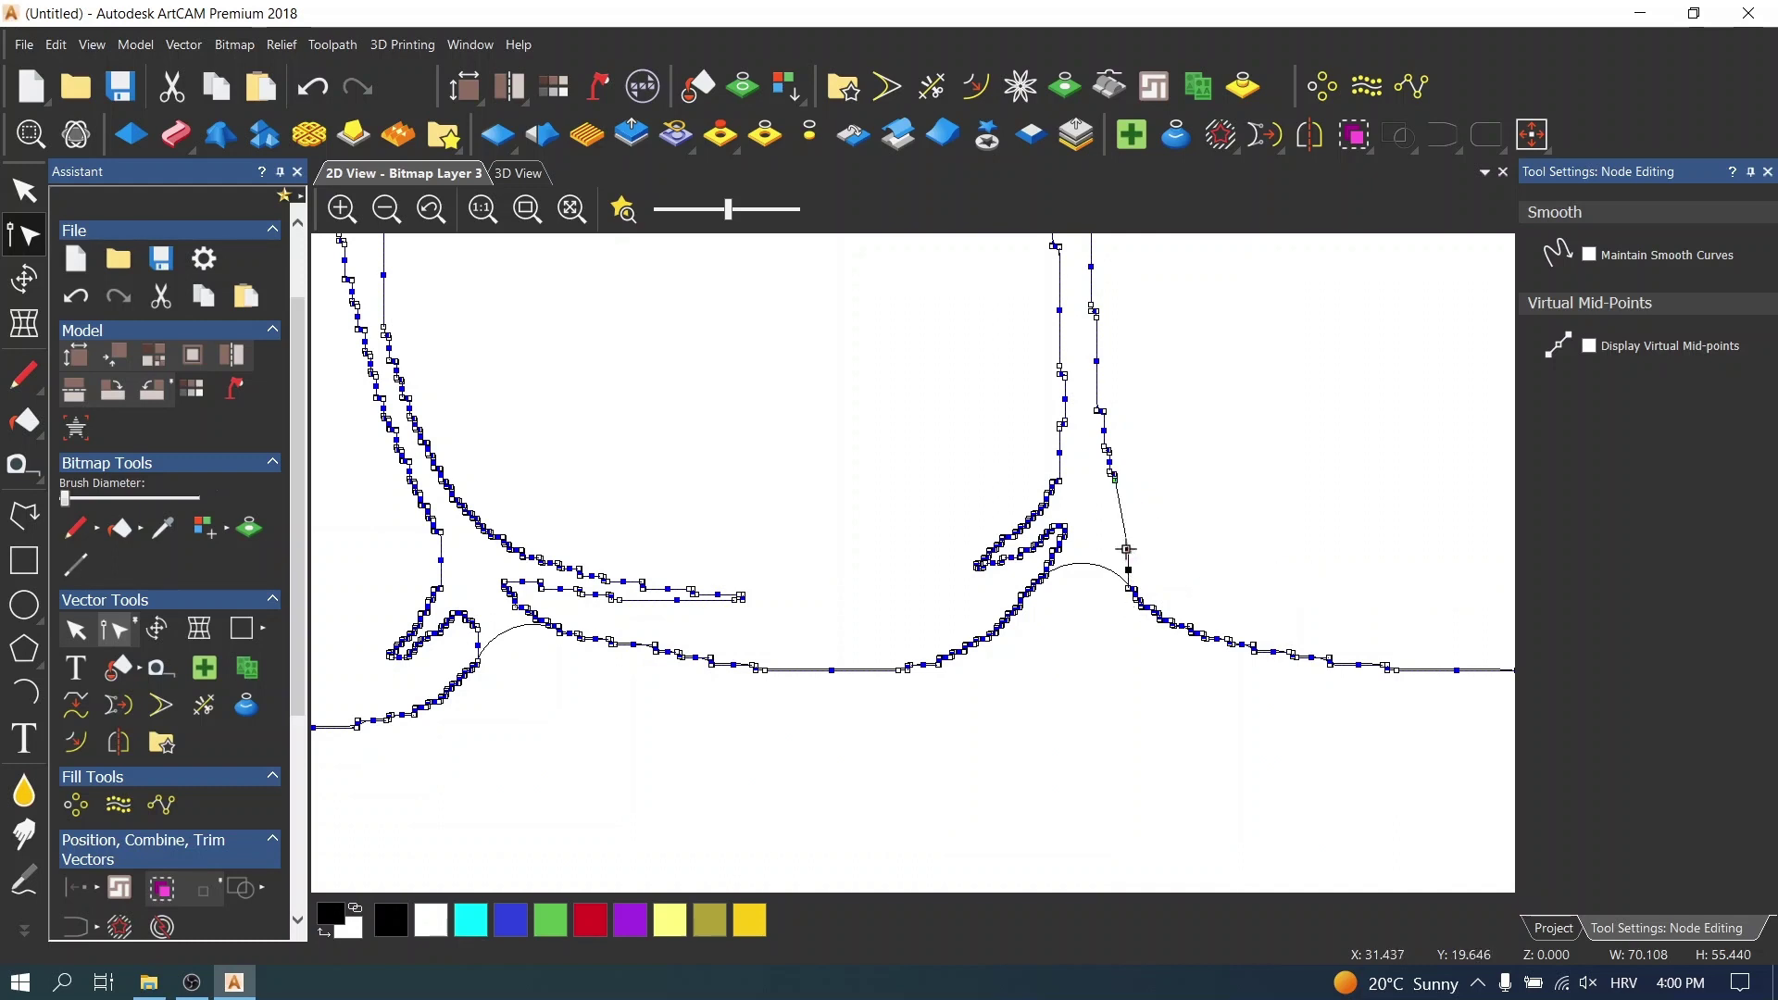
left_click(1062, 452, "shift")
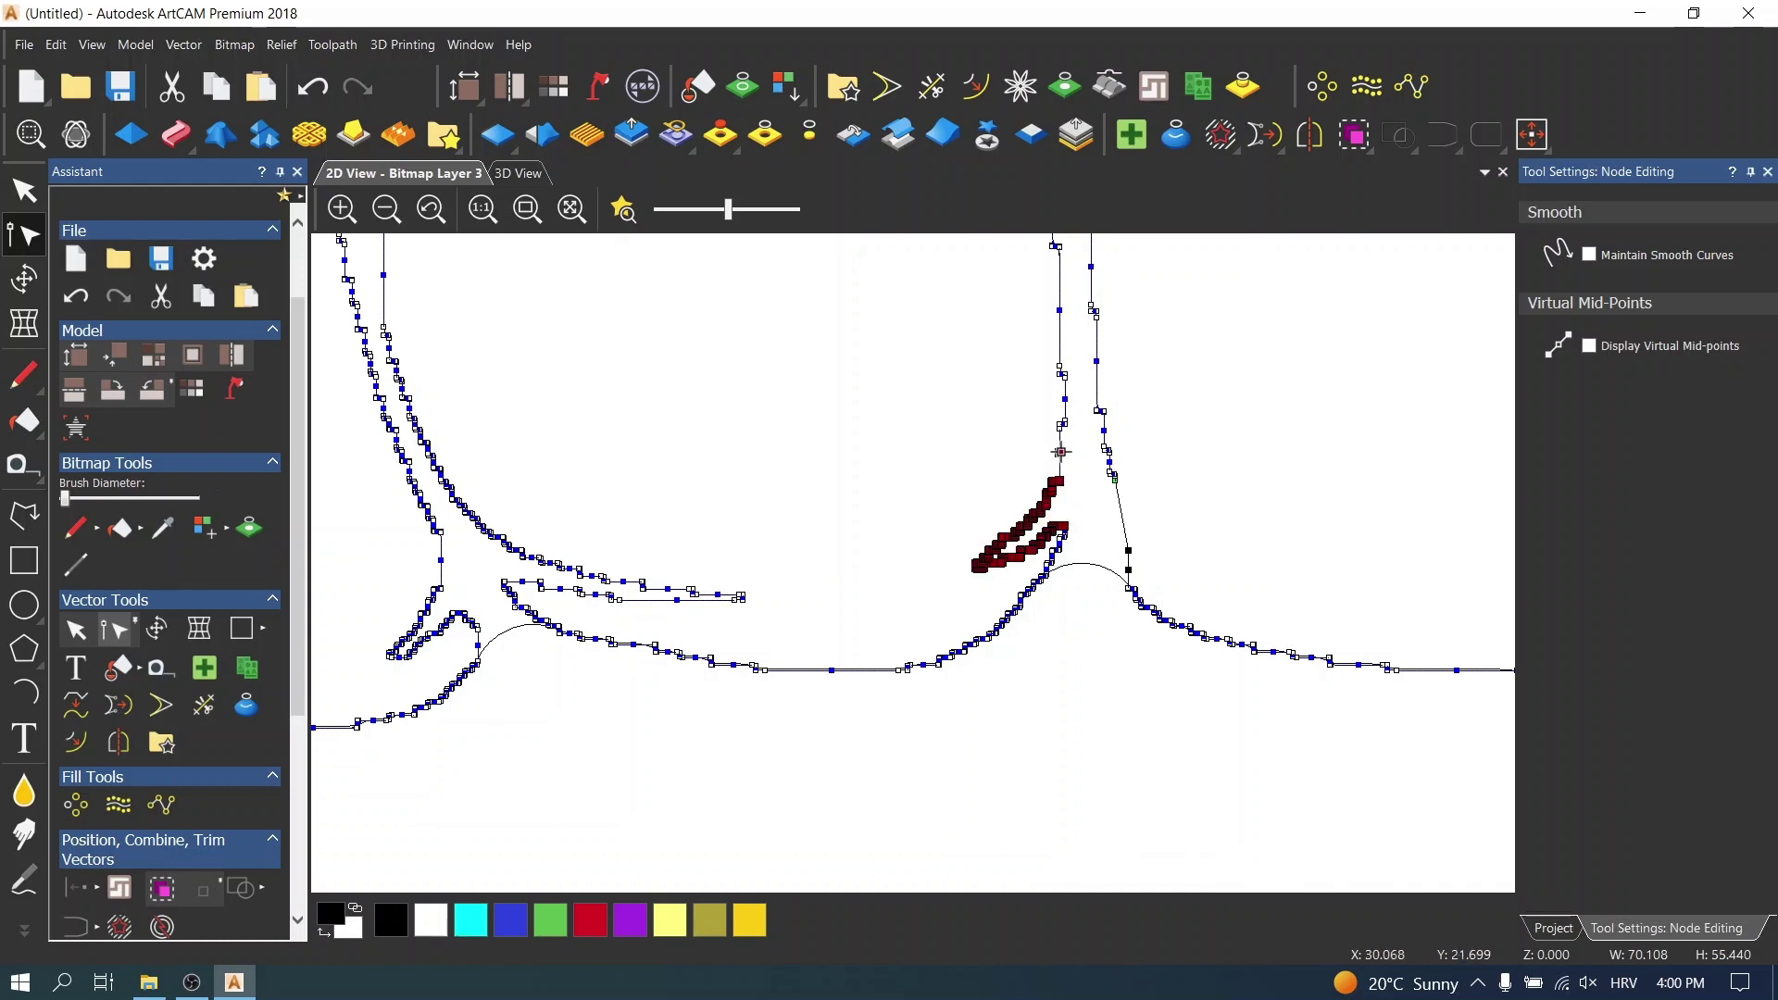
key("Delete")
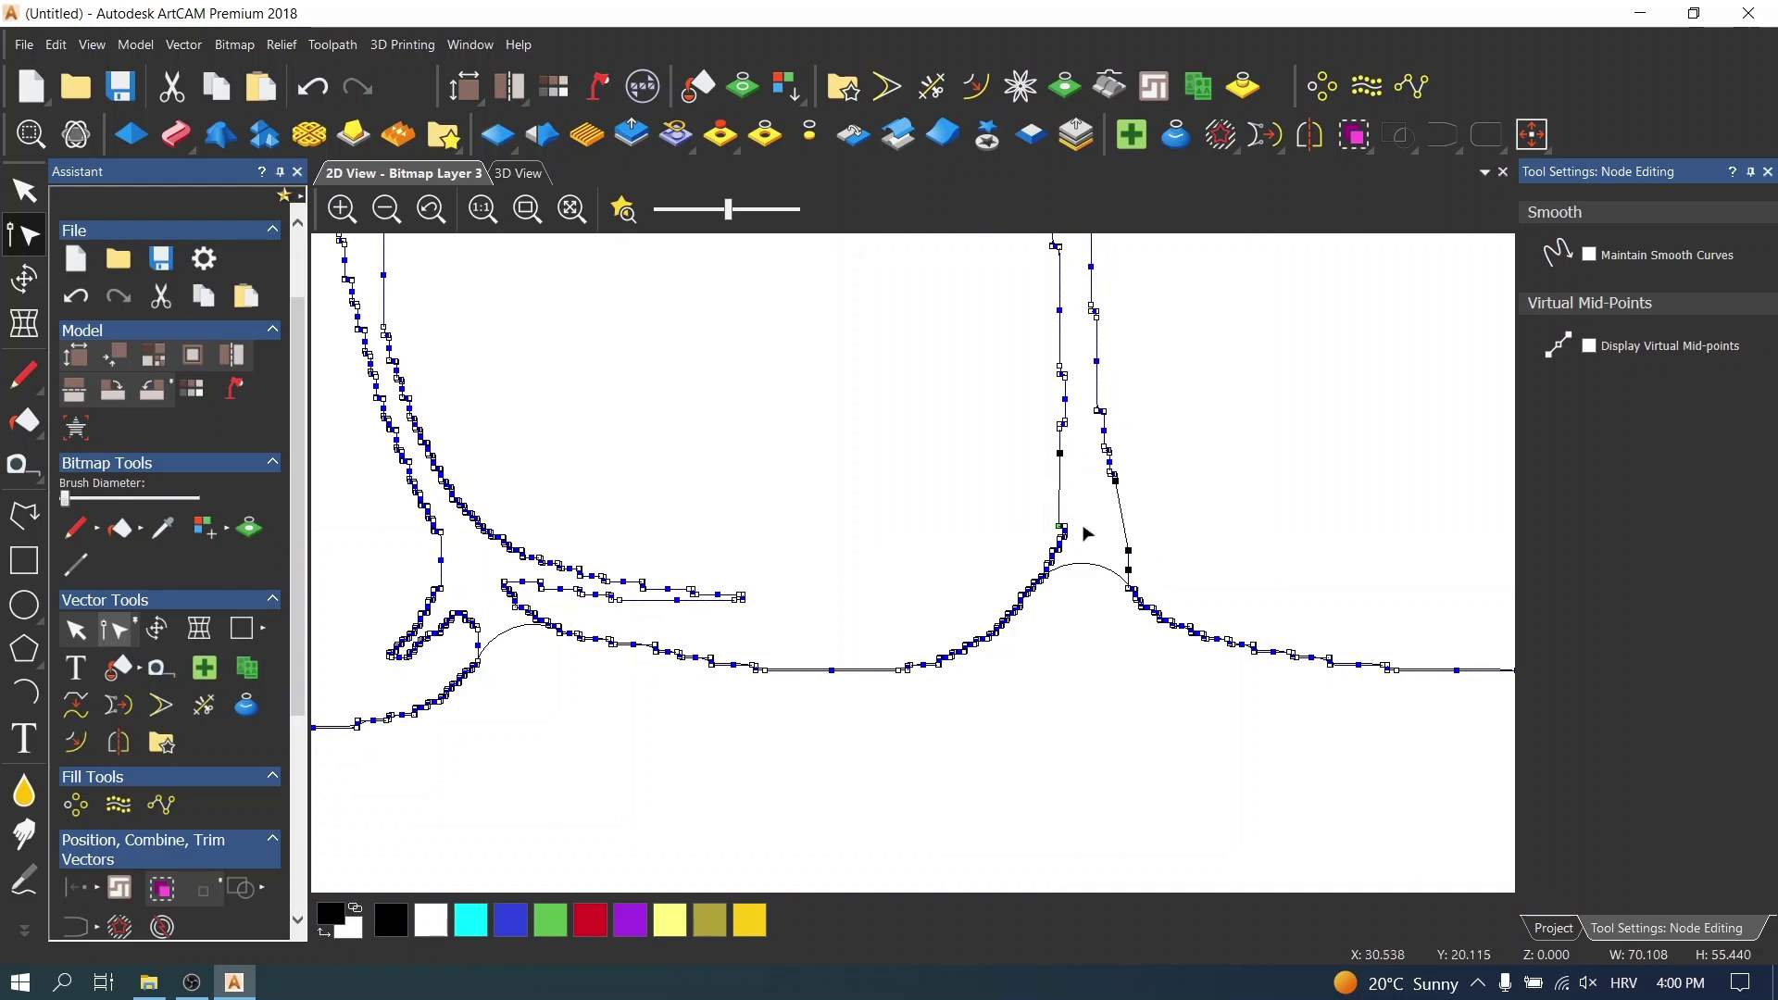
left_click_drag(1056, 526, 1065, 534)
- Replace the short horizontal branch with a straight span and delete the small loop and stray nodes
left_click(503, 583)
left_click(464, 509, "shift")
key("Delete")
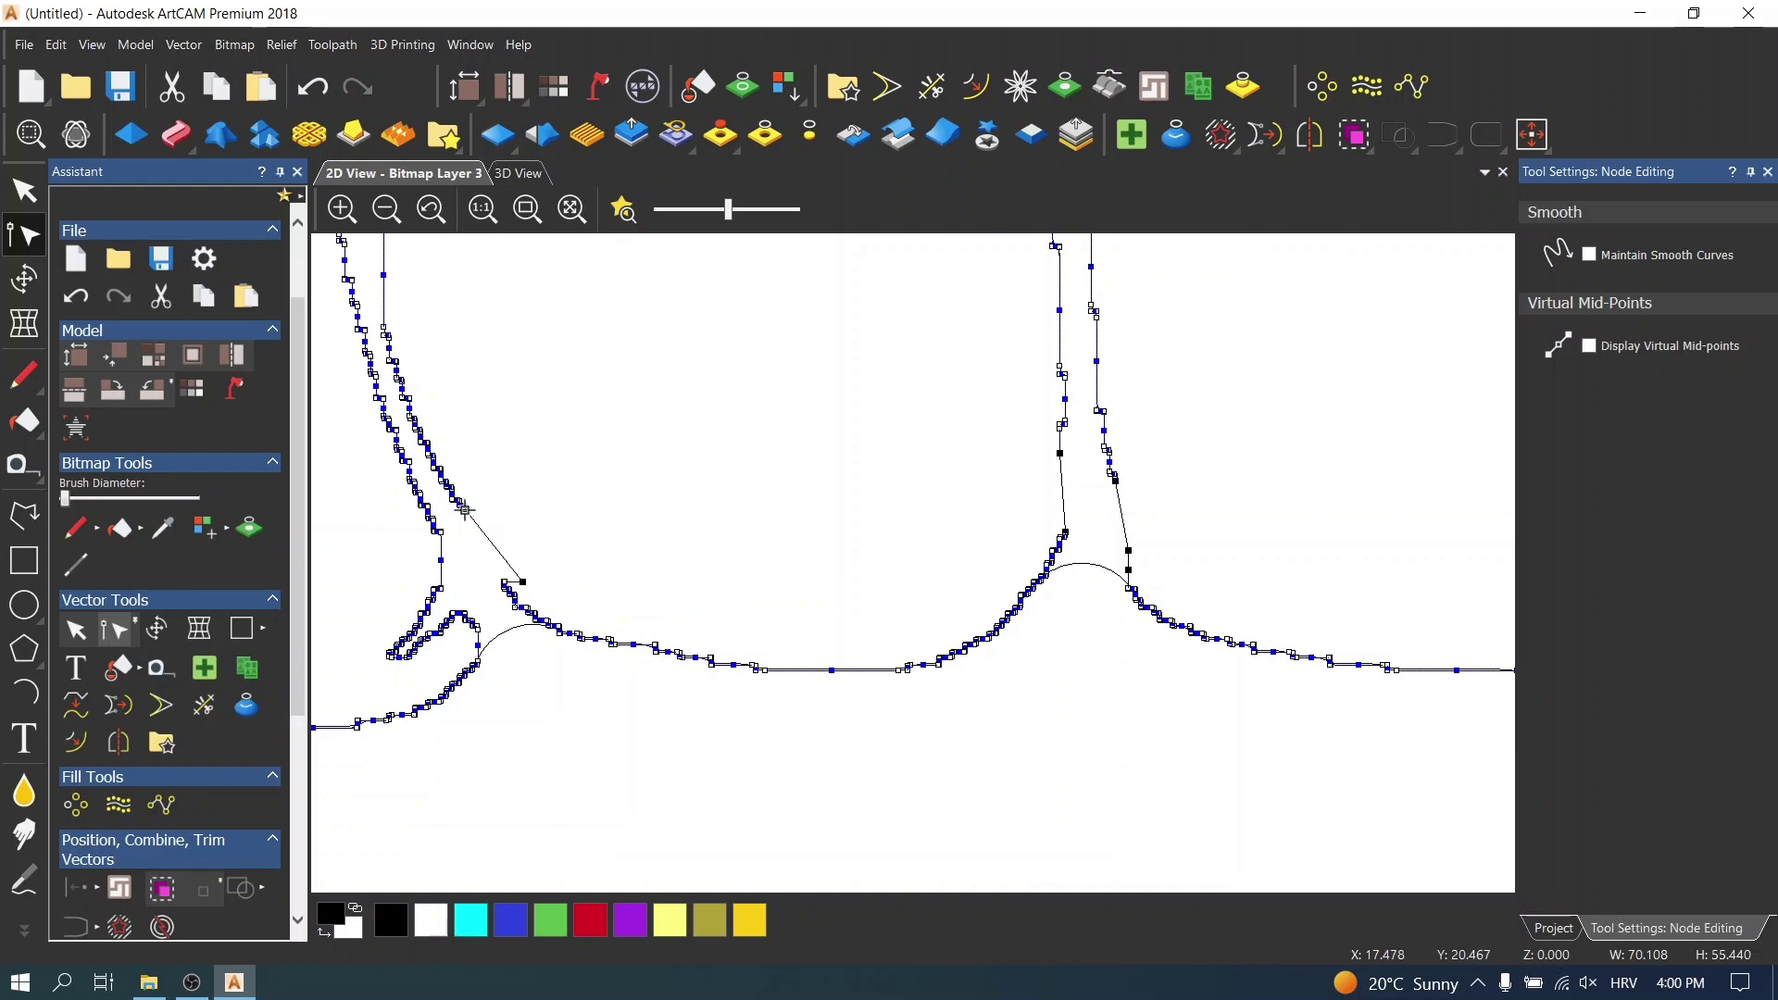
key("d")
left_click(459, 613, "shift")
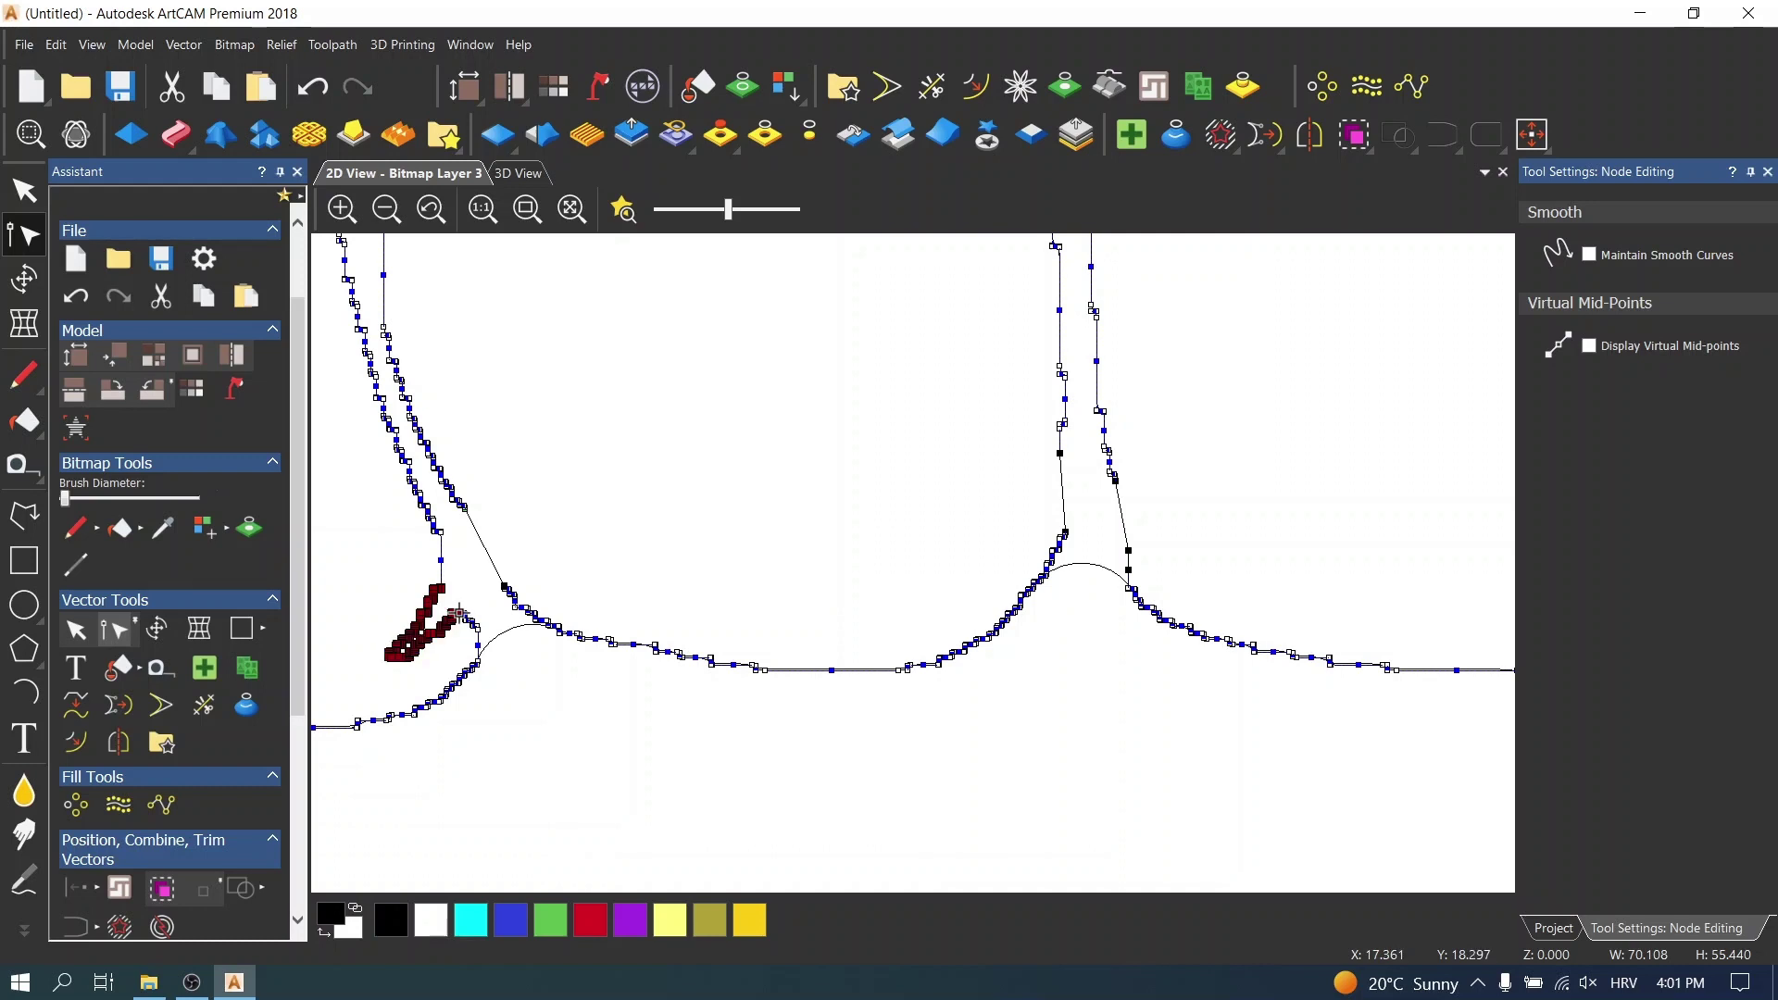
key("Delete")
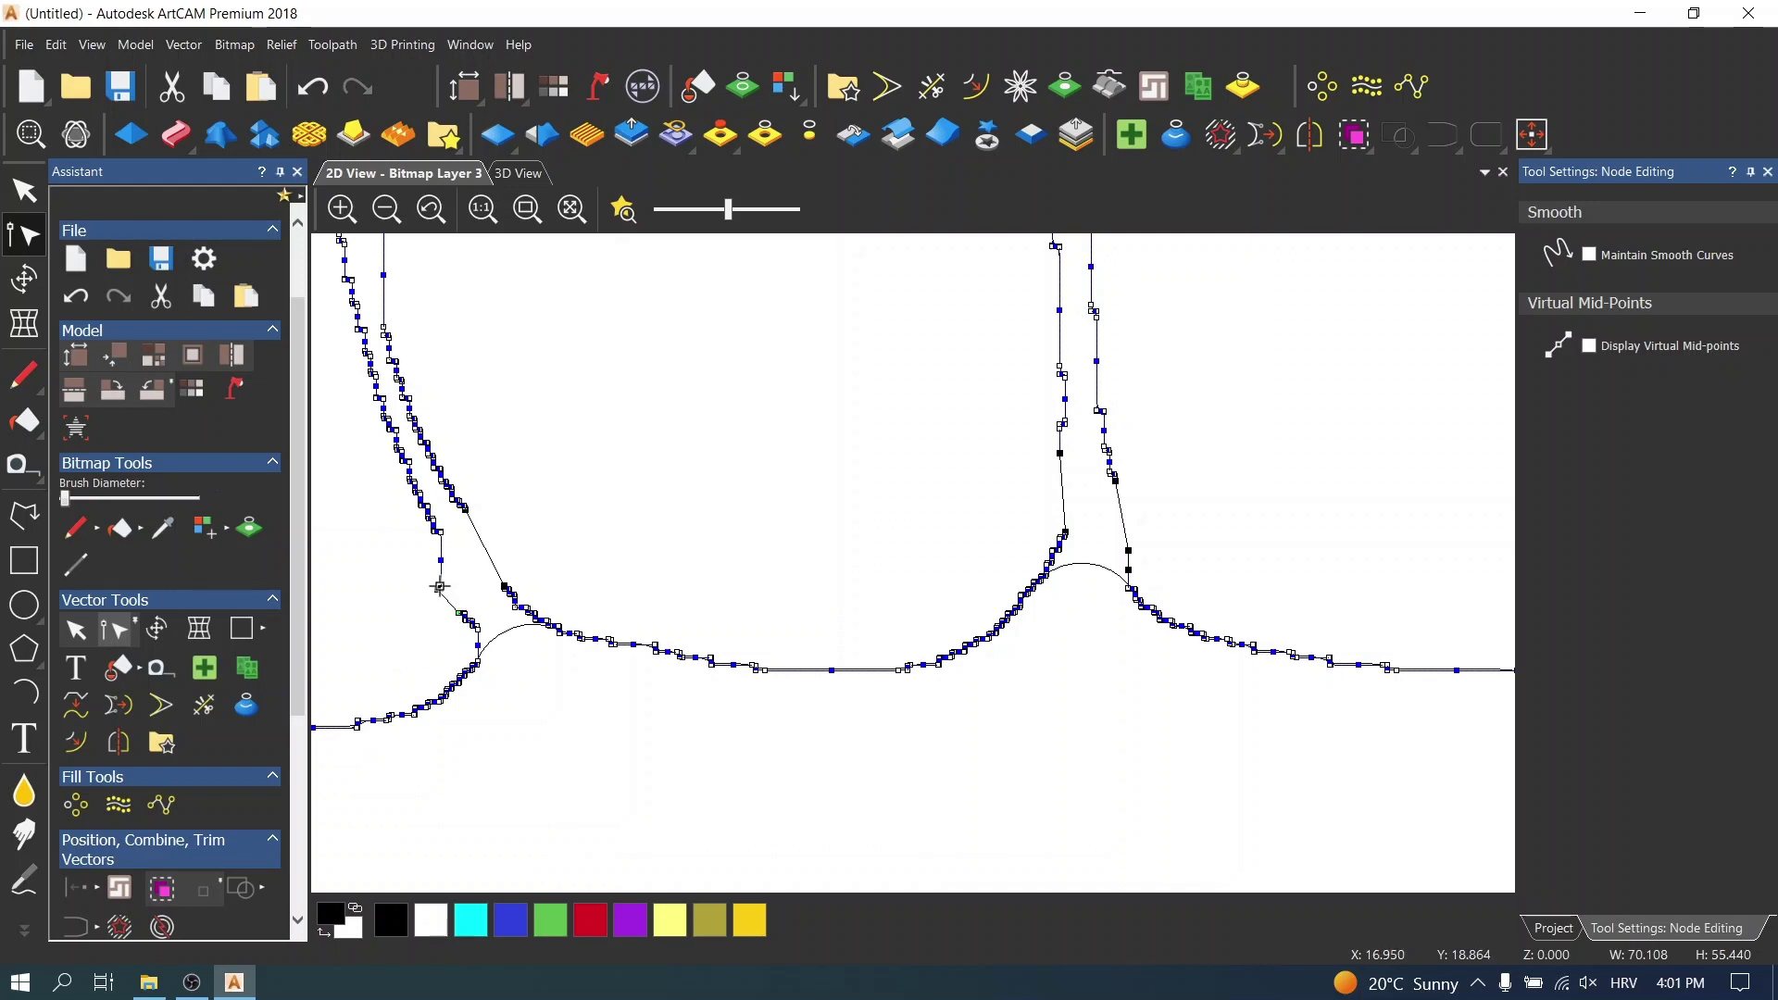
key("d")
scroll(462, 553, "down", 2)
scroll(1275, 641, "up", 1)
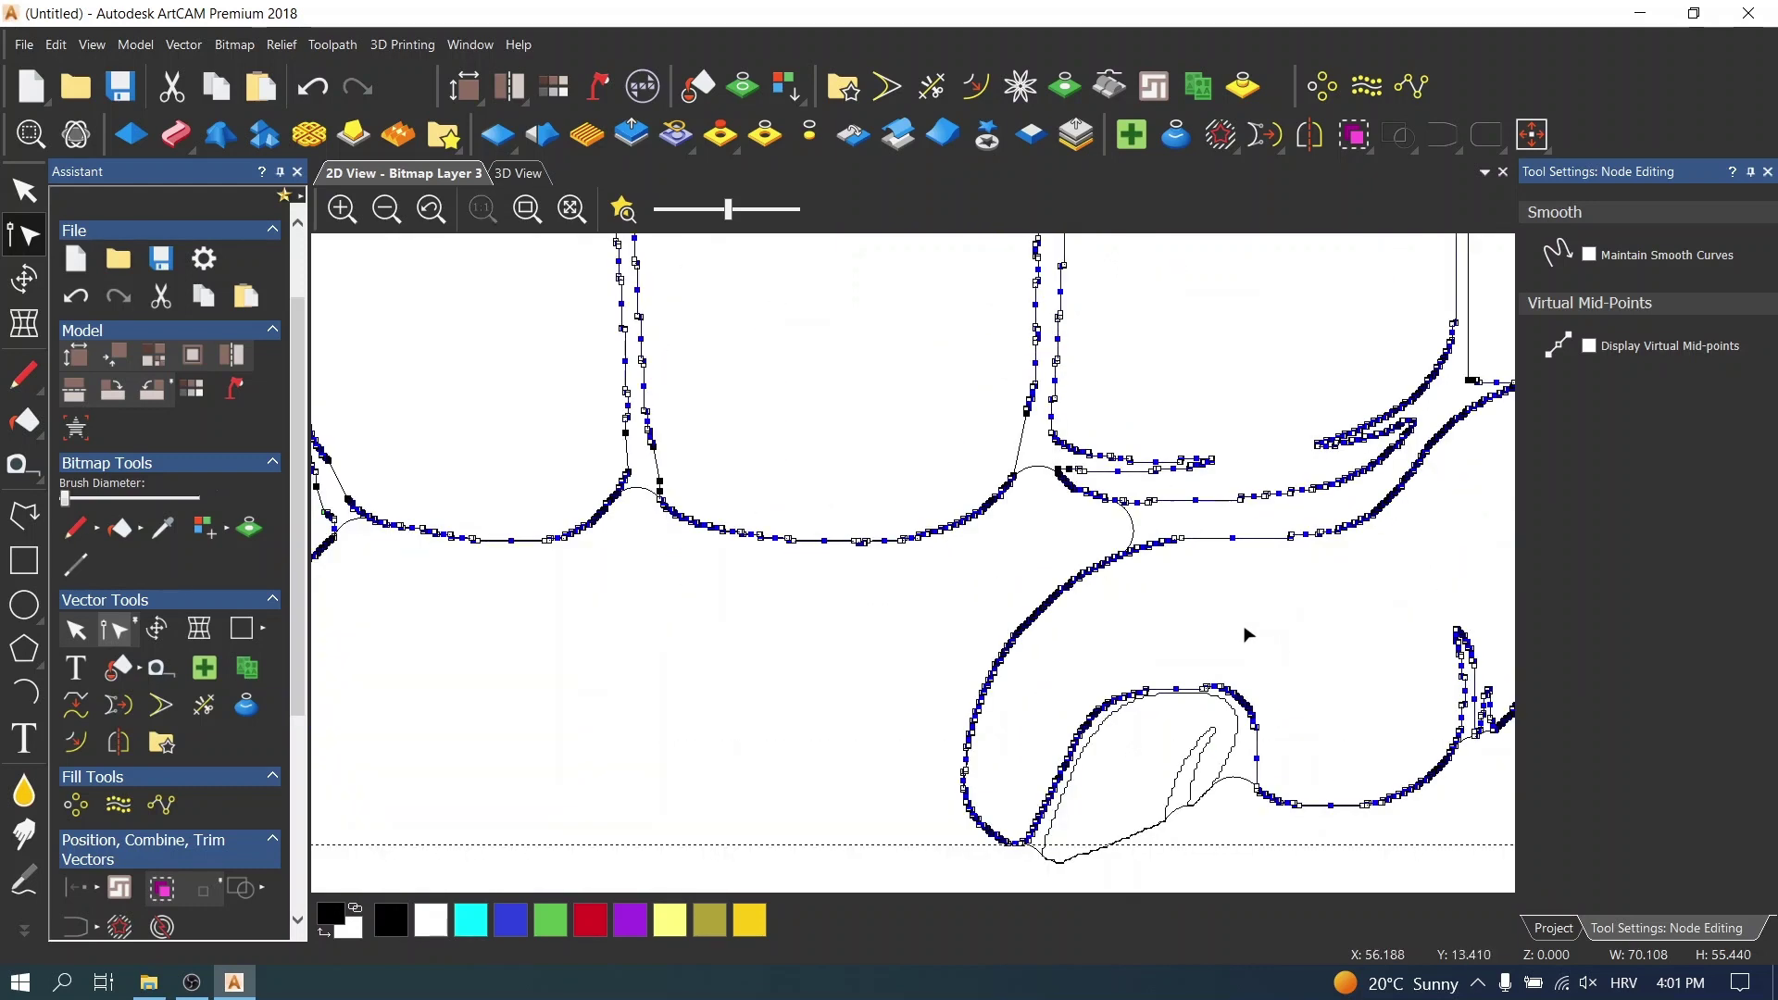
scroll(1210, 754, "up", 3)
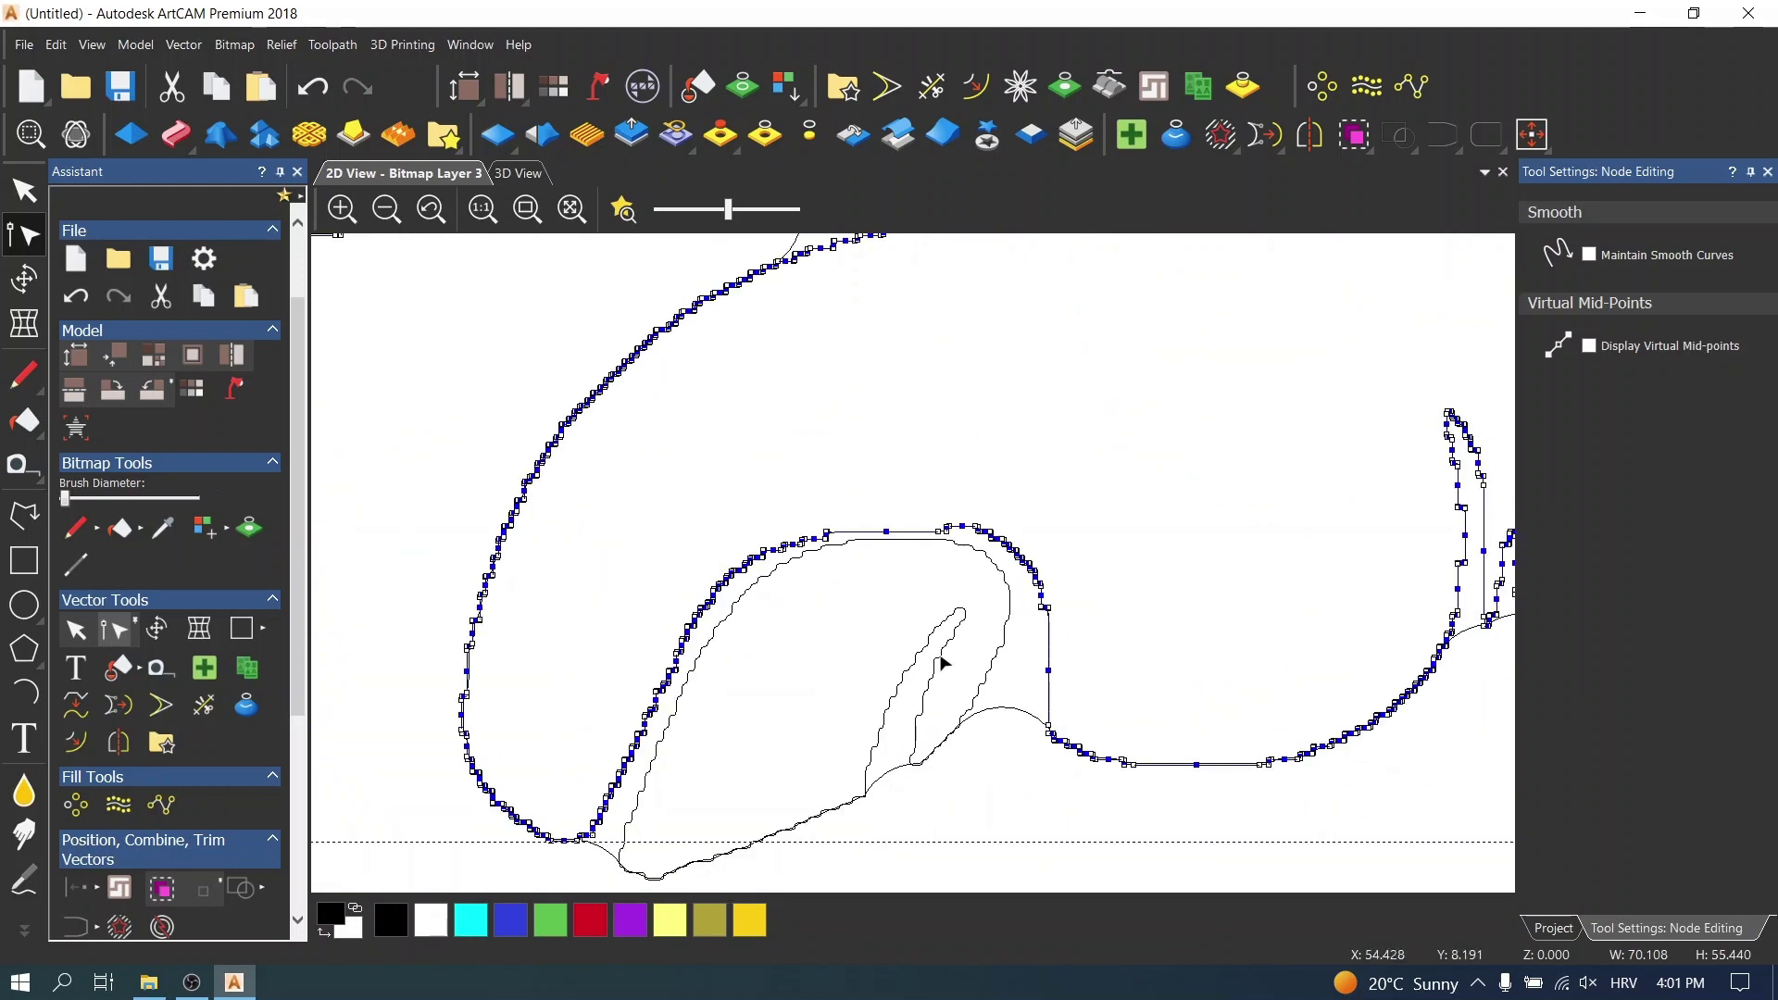
- Delete the thin spike from the inner loop inside the thumb
left_click(940, 641)
left_click(942, 623)
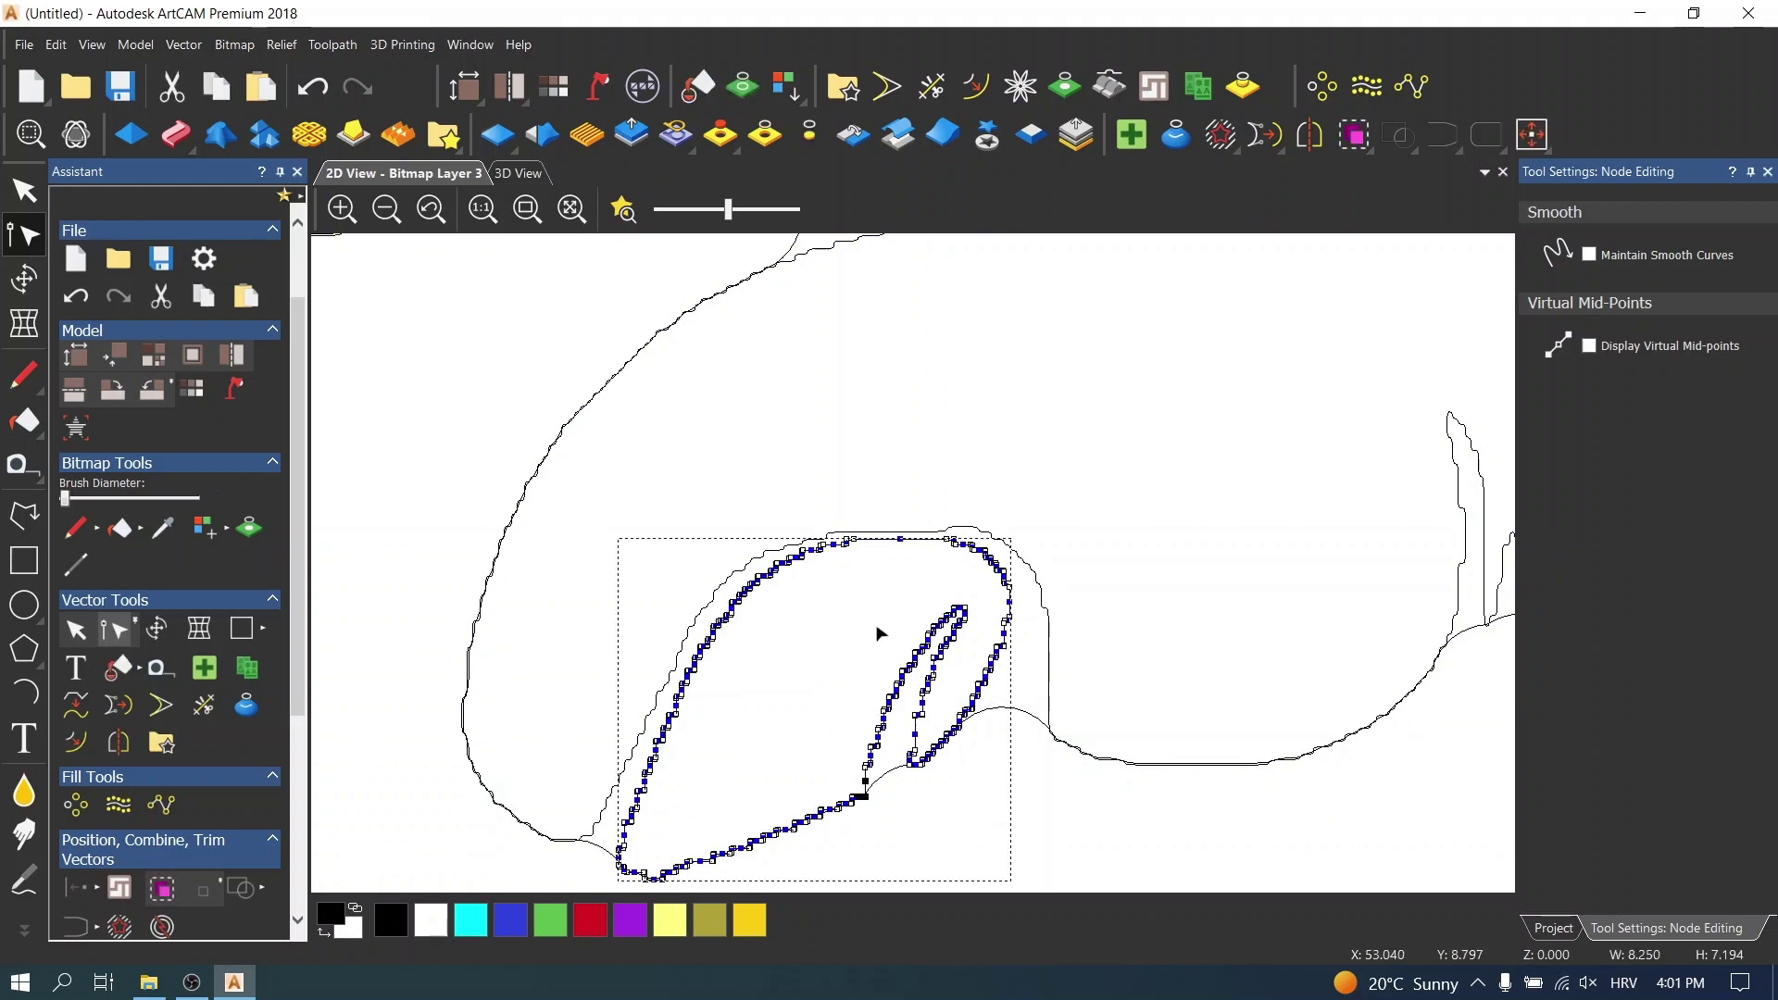
left_click(863, 794)
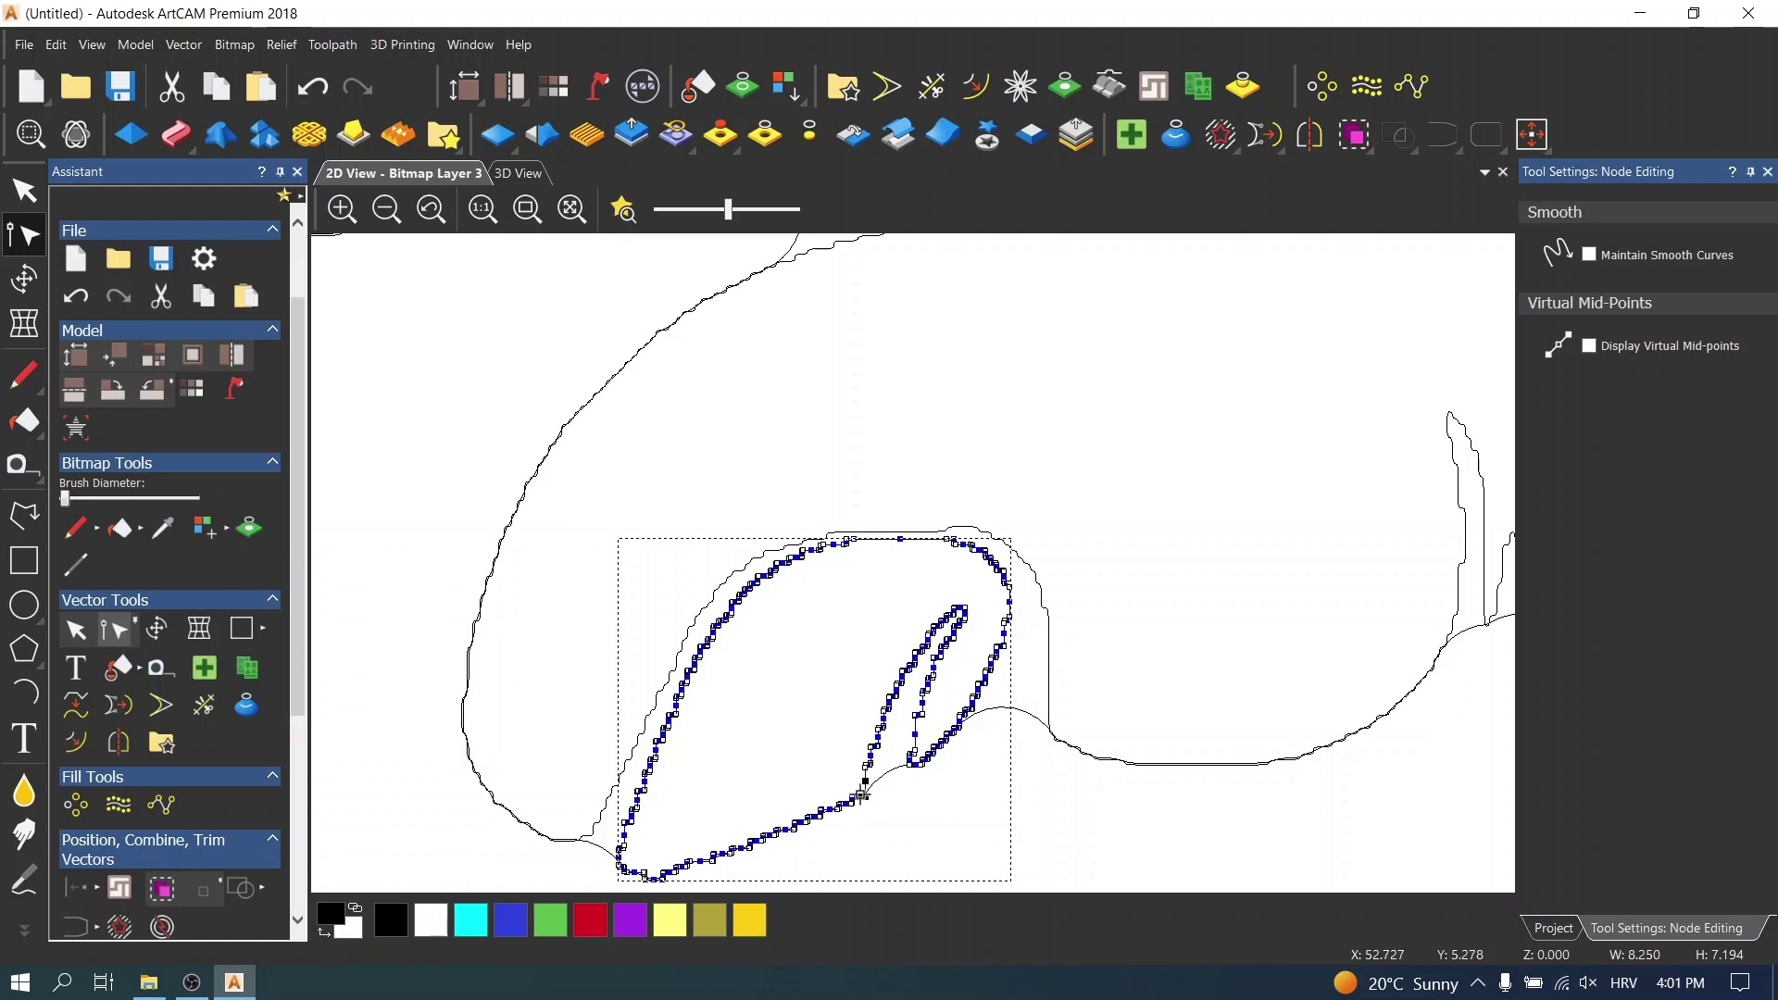
left_click(915, 761, "shift")
key("Delete")
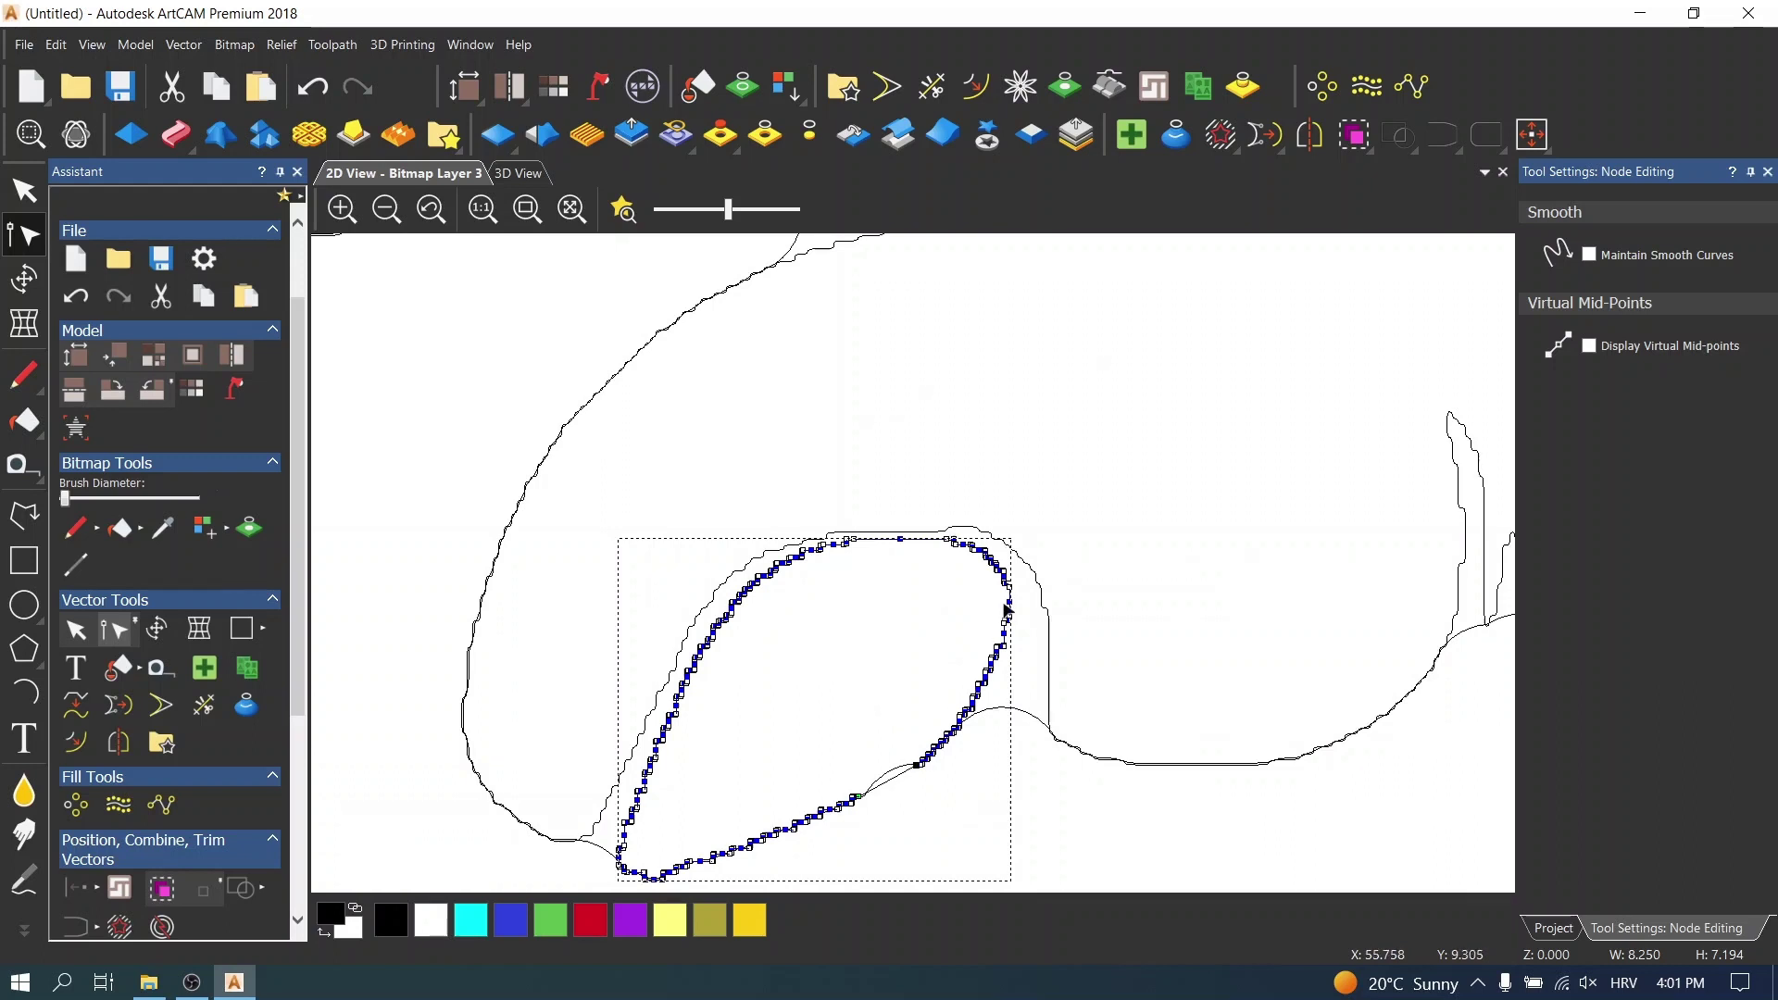
scroll(916, 561, "down", 3)
scroll(1008, 358, "down", 2)
scroll(945, 337, "up", 2)
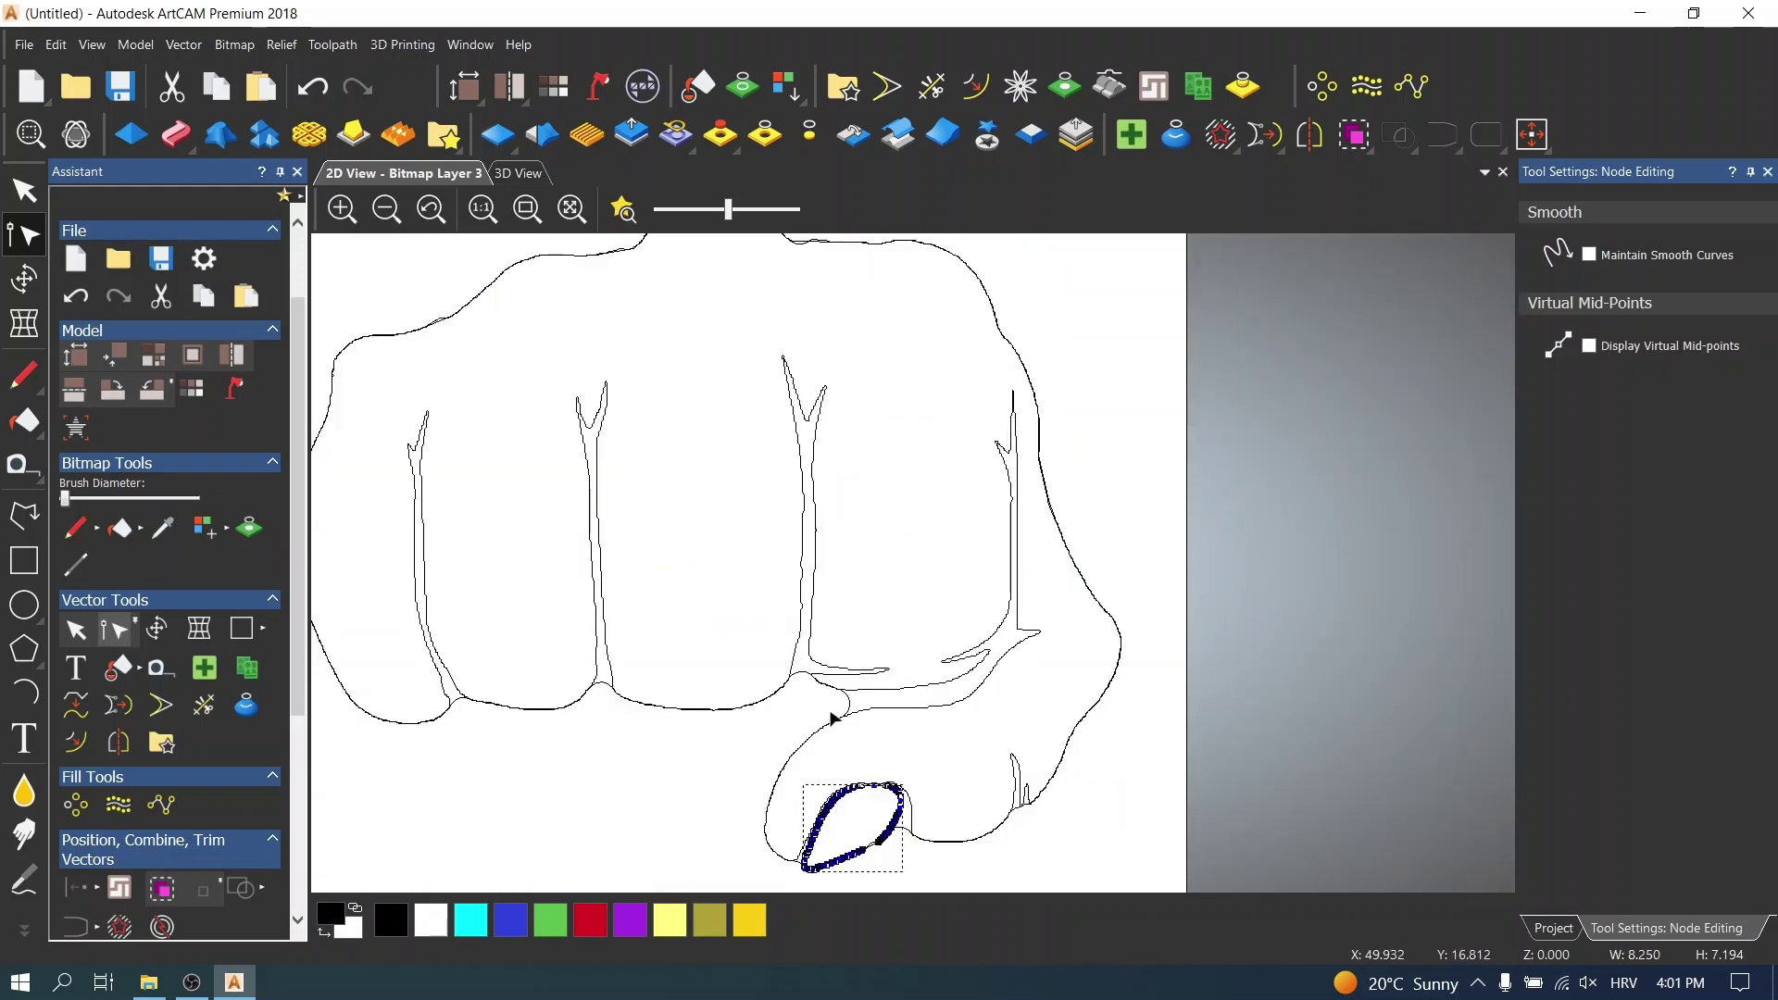
- On the large fist outline, delete the knuckle loop, right-hand finger spur and small hook
left_click(875, 683)
scroll(877, 683, "up", 3)
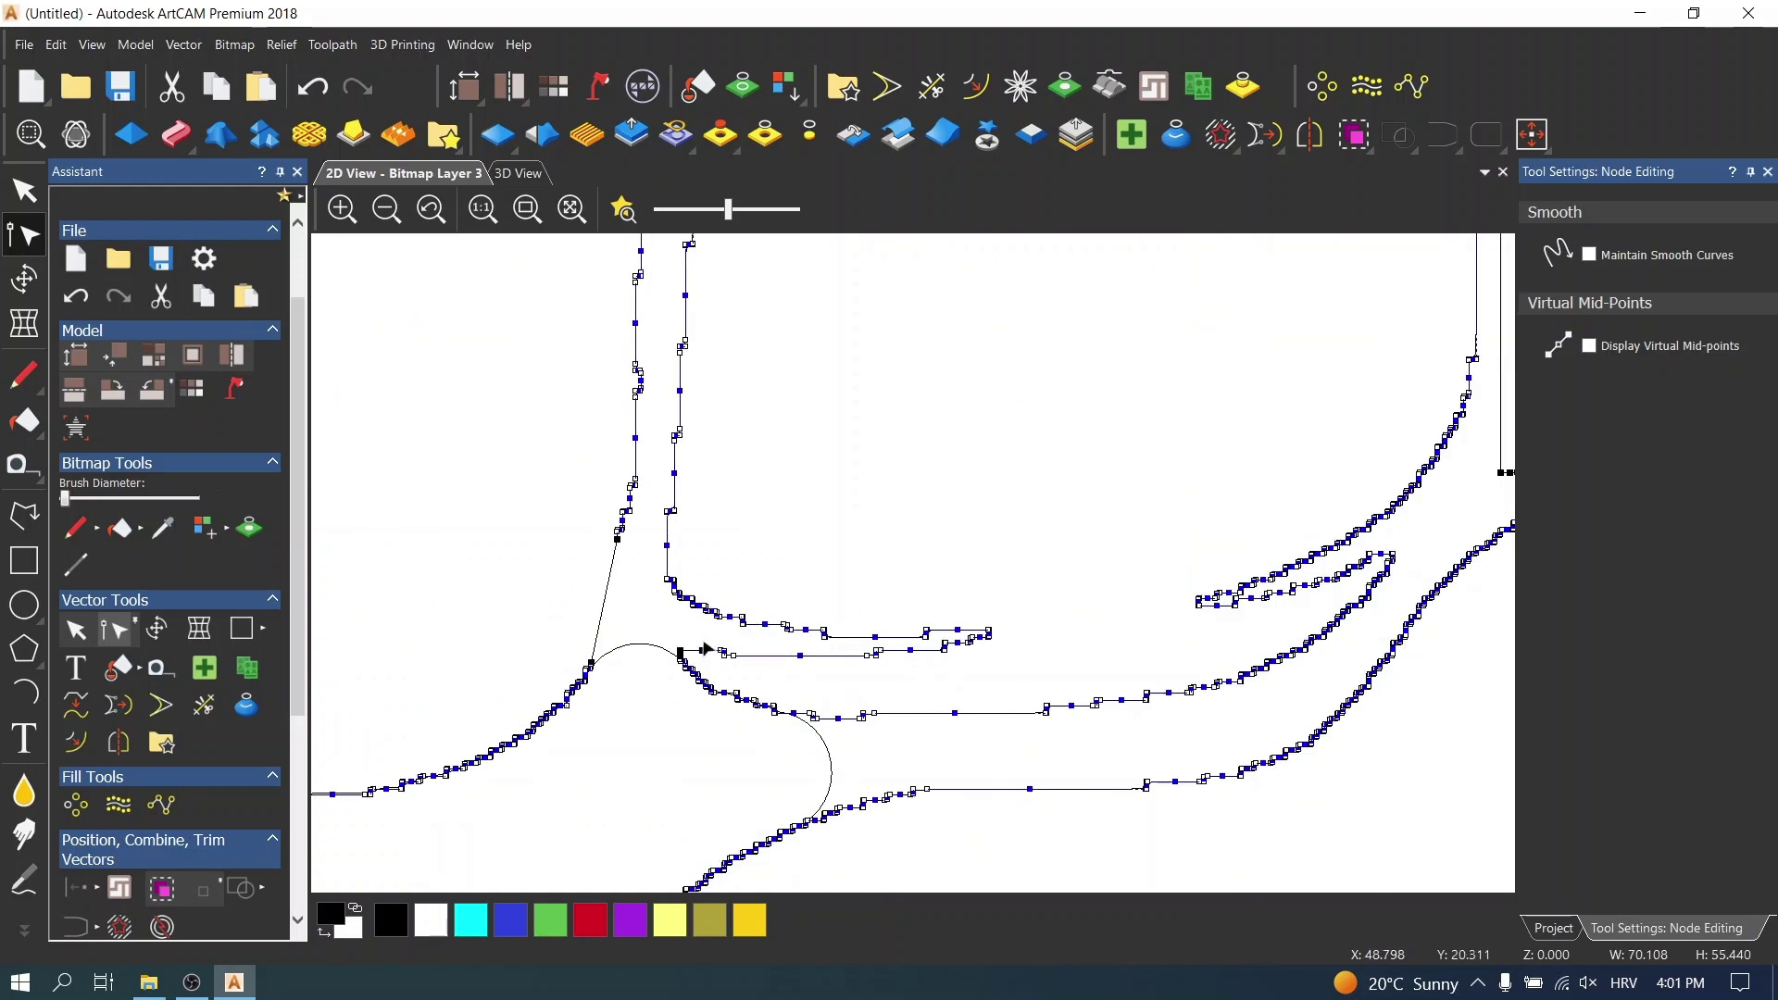
left_click(680, 649)
left_click(667, 581, "shift")
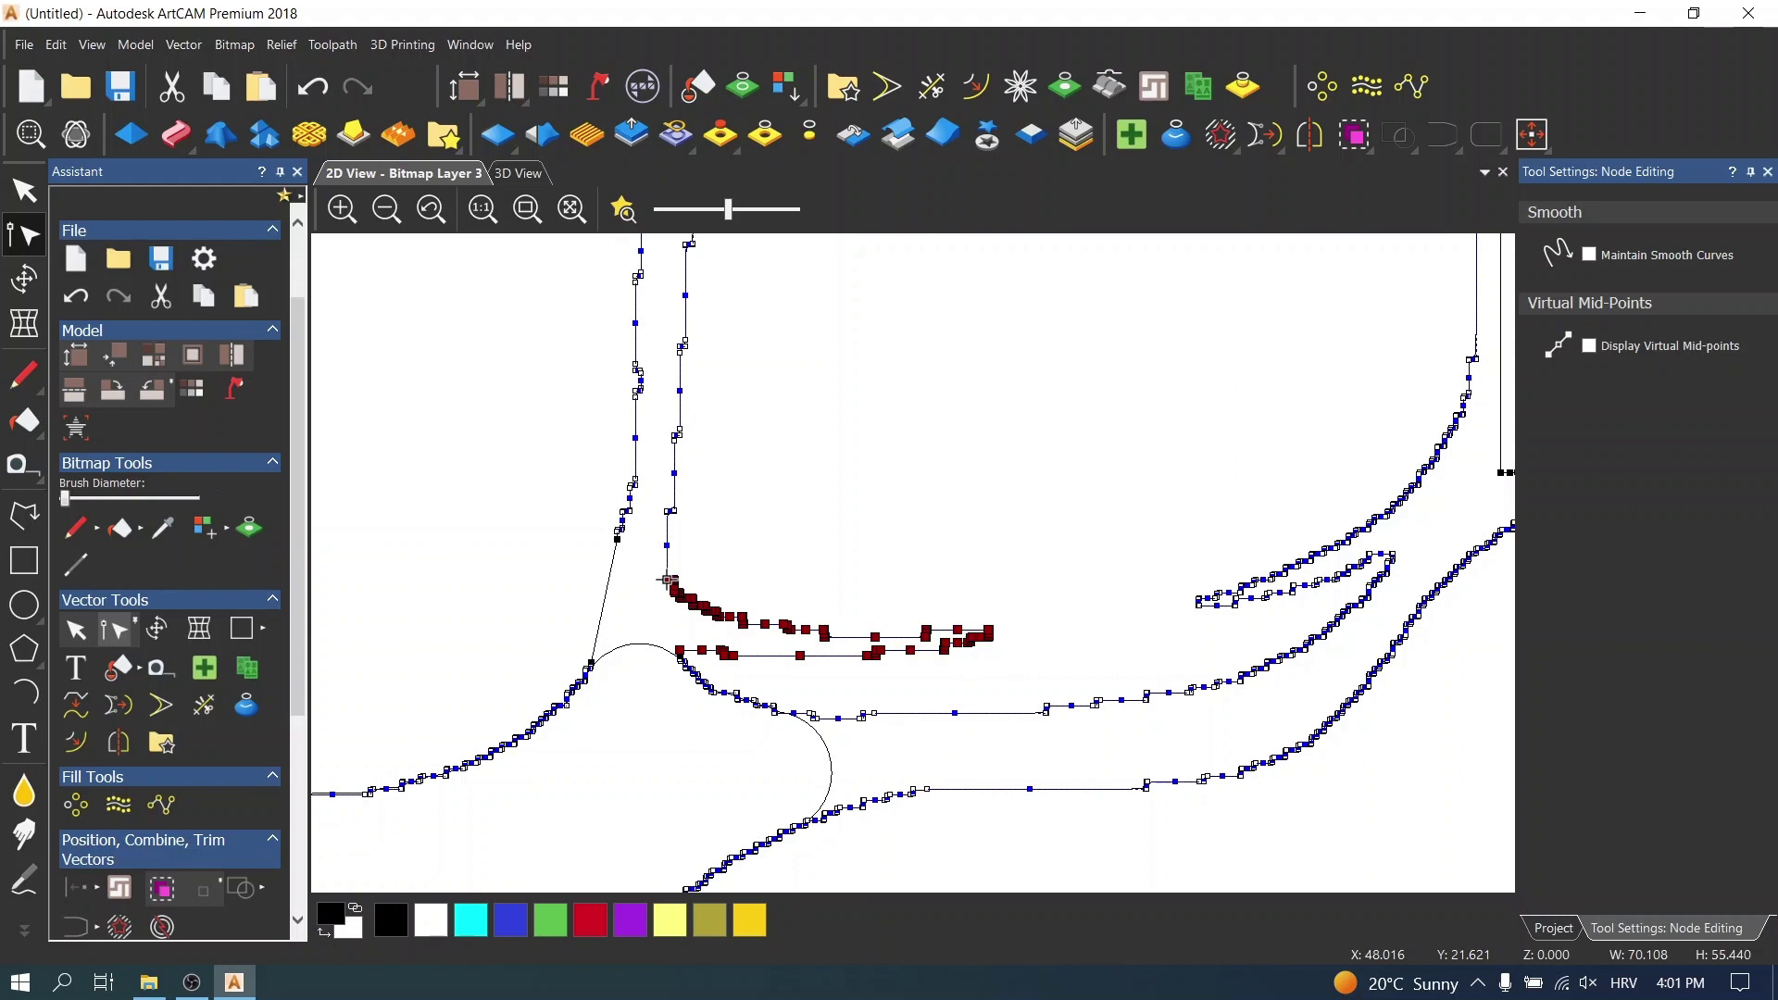
key("Delete")
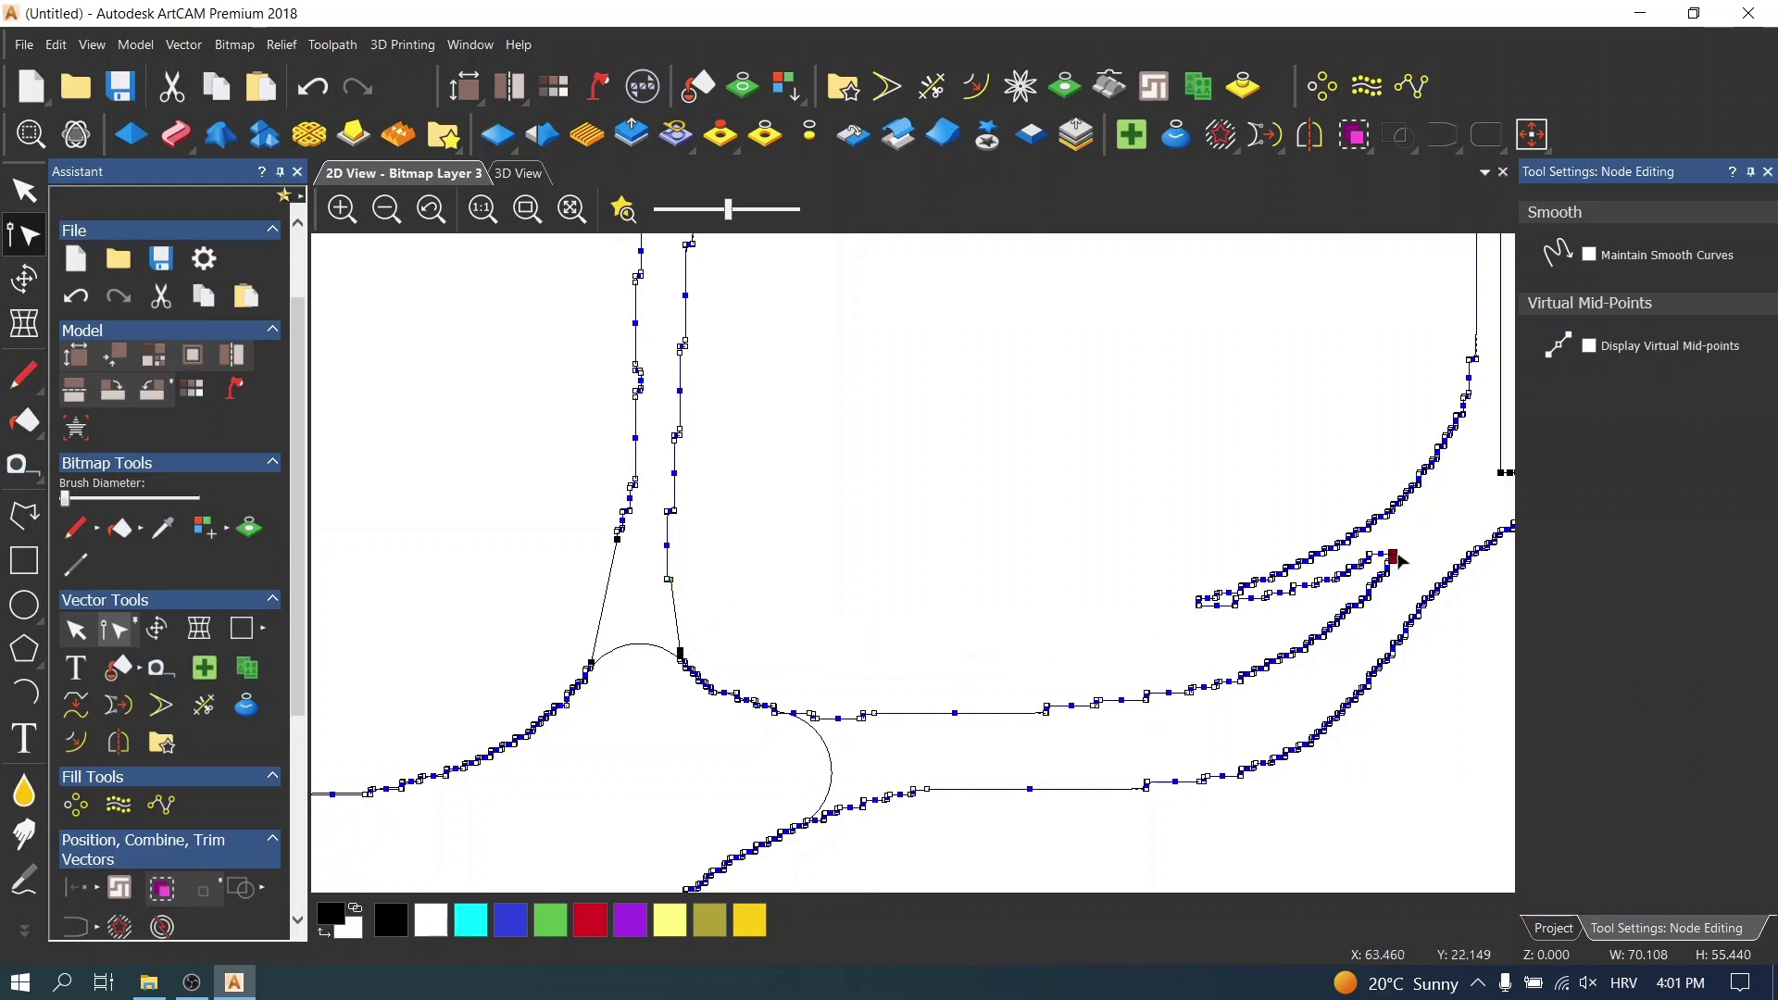
left_click(1445, 442, "shift")
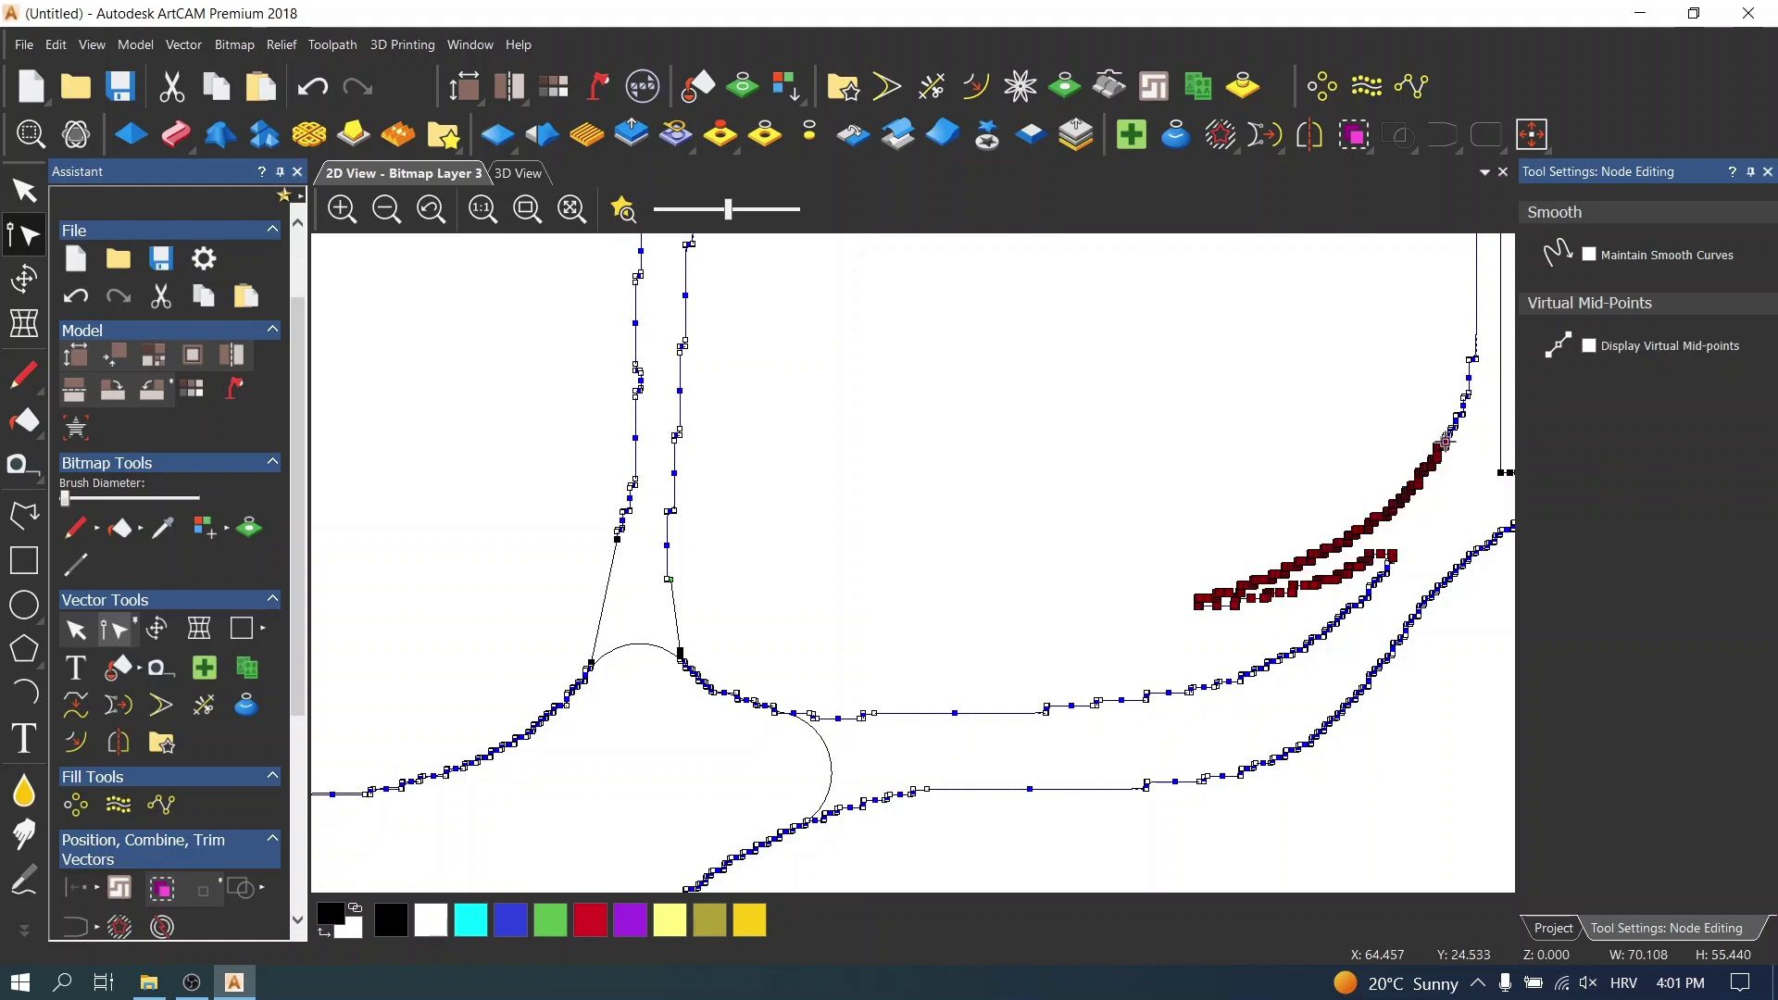
key("Delete")
scroll(1410, 458, "down", 1)
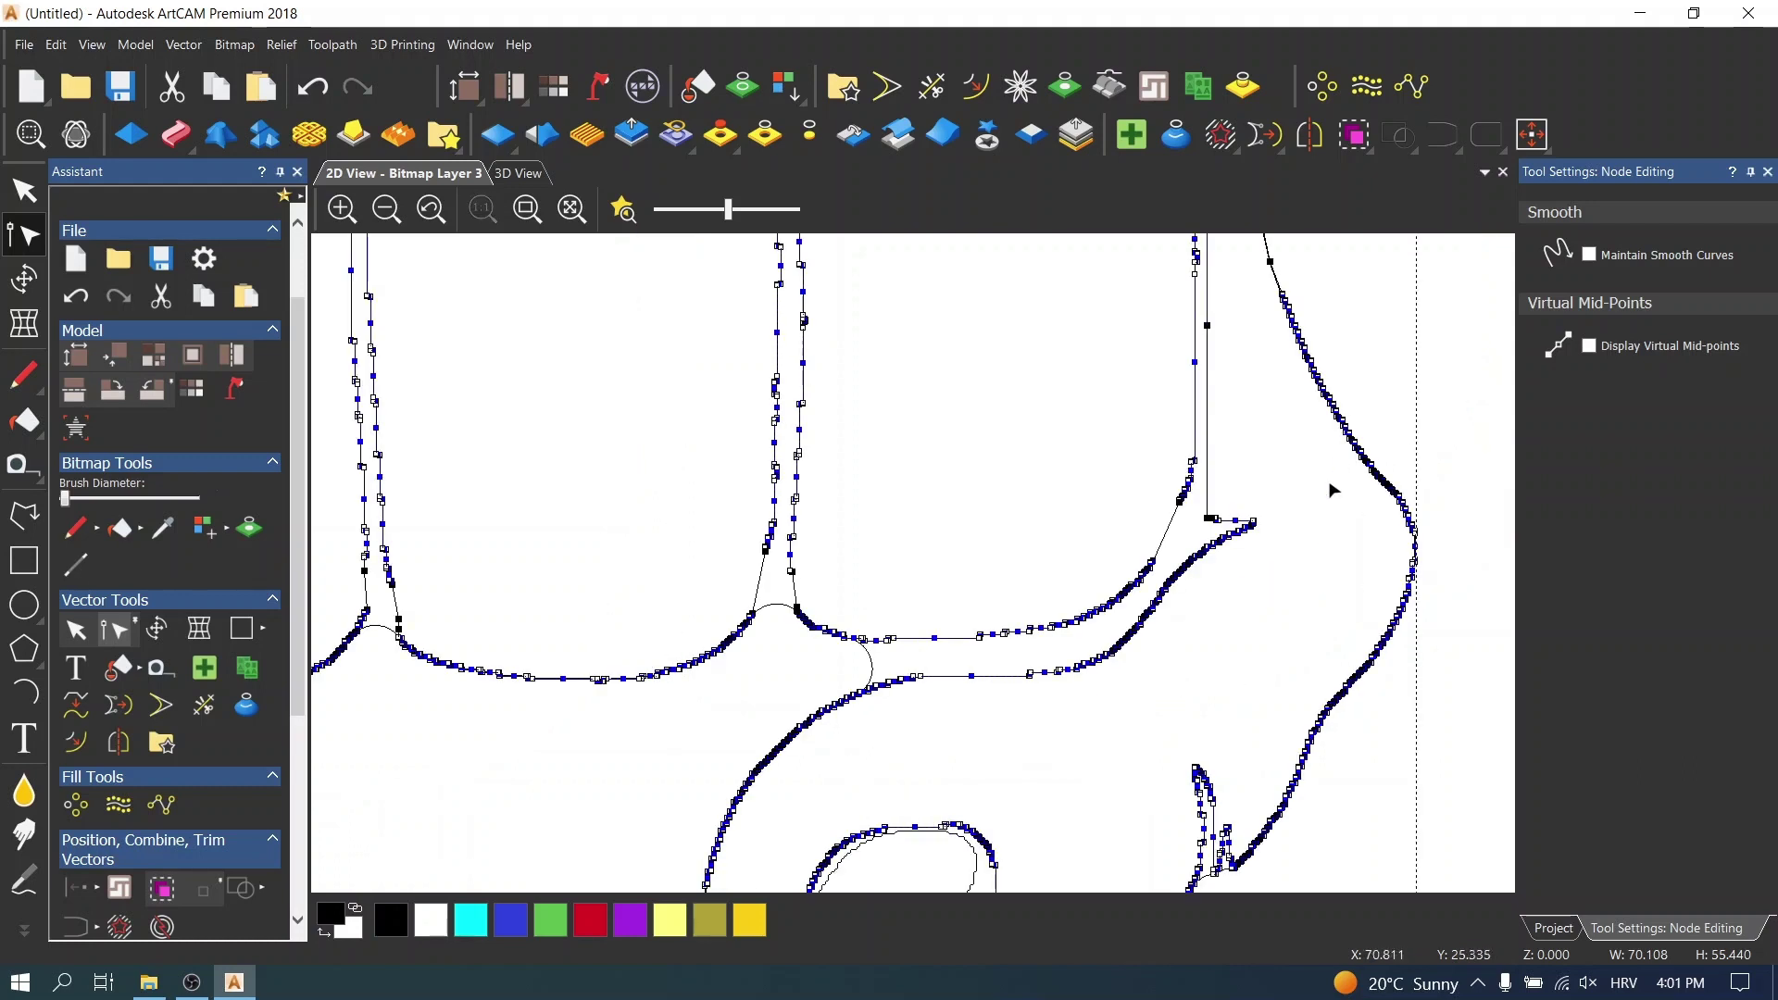
left_click(1212, 518)
left_click(1189, 564, "shift")
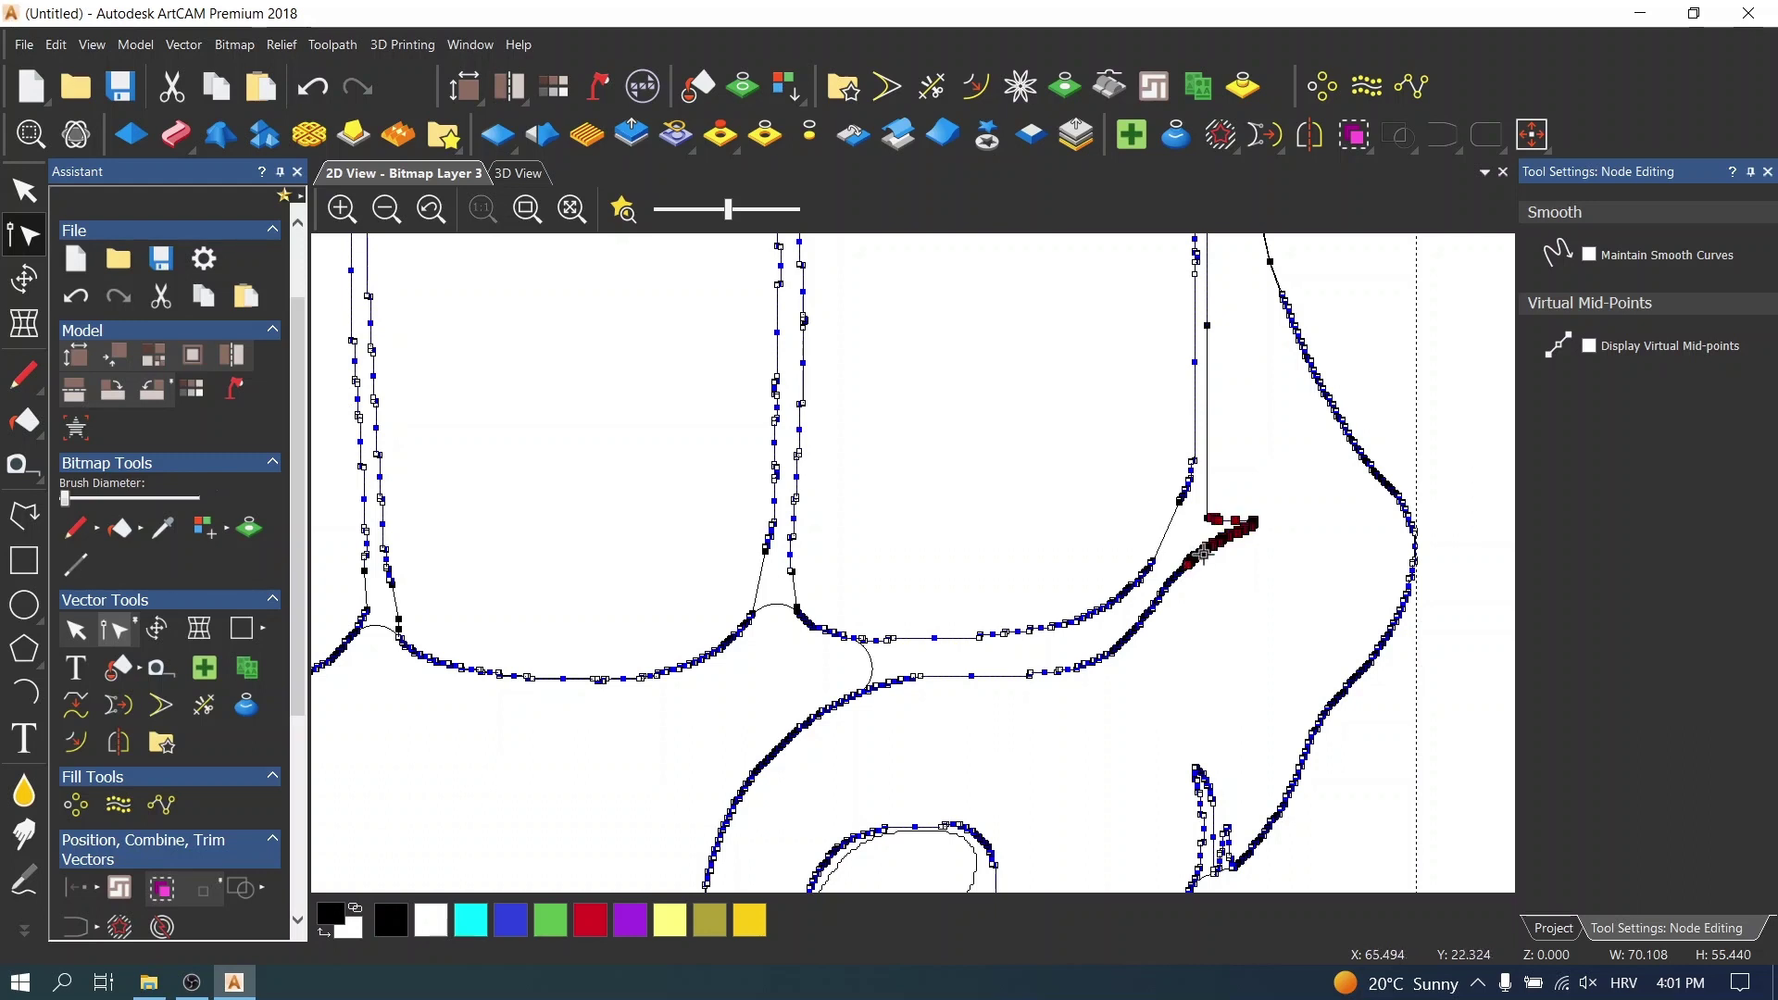
key("Delete")
- Snap the loose end node onto the vertical line's end and finish node editing
scroll(1216, 524, "up", 3)
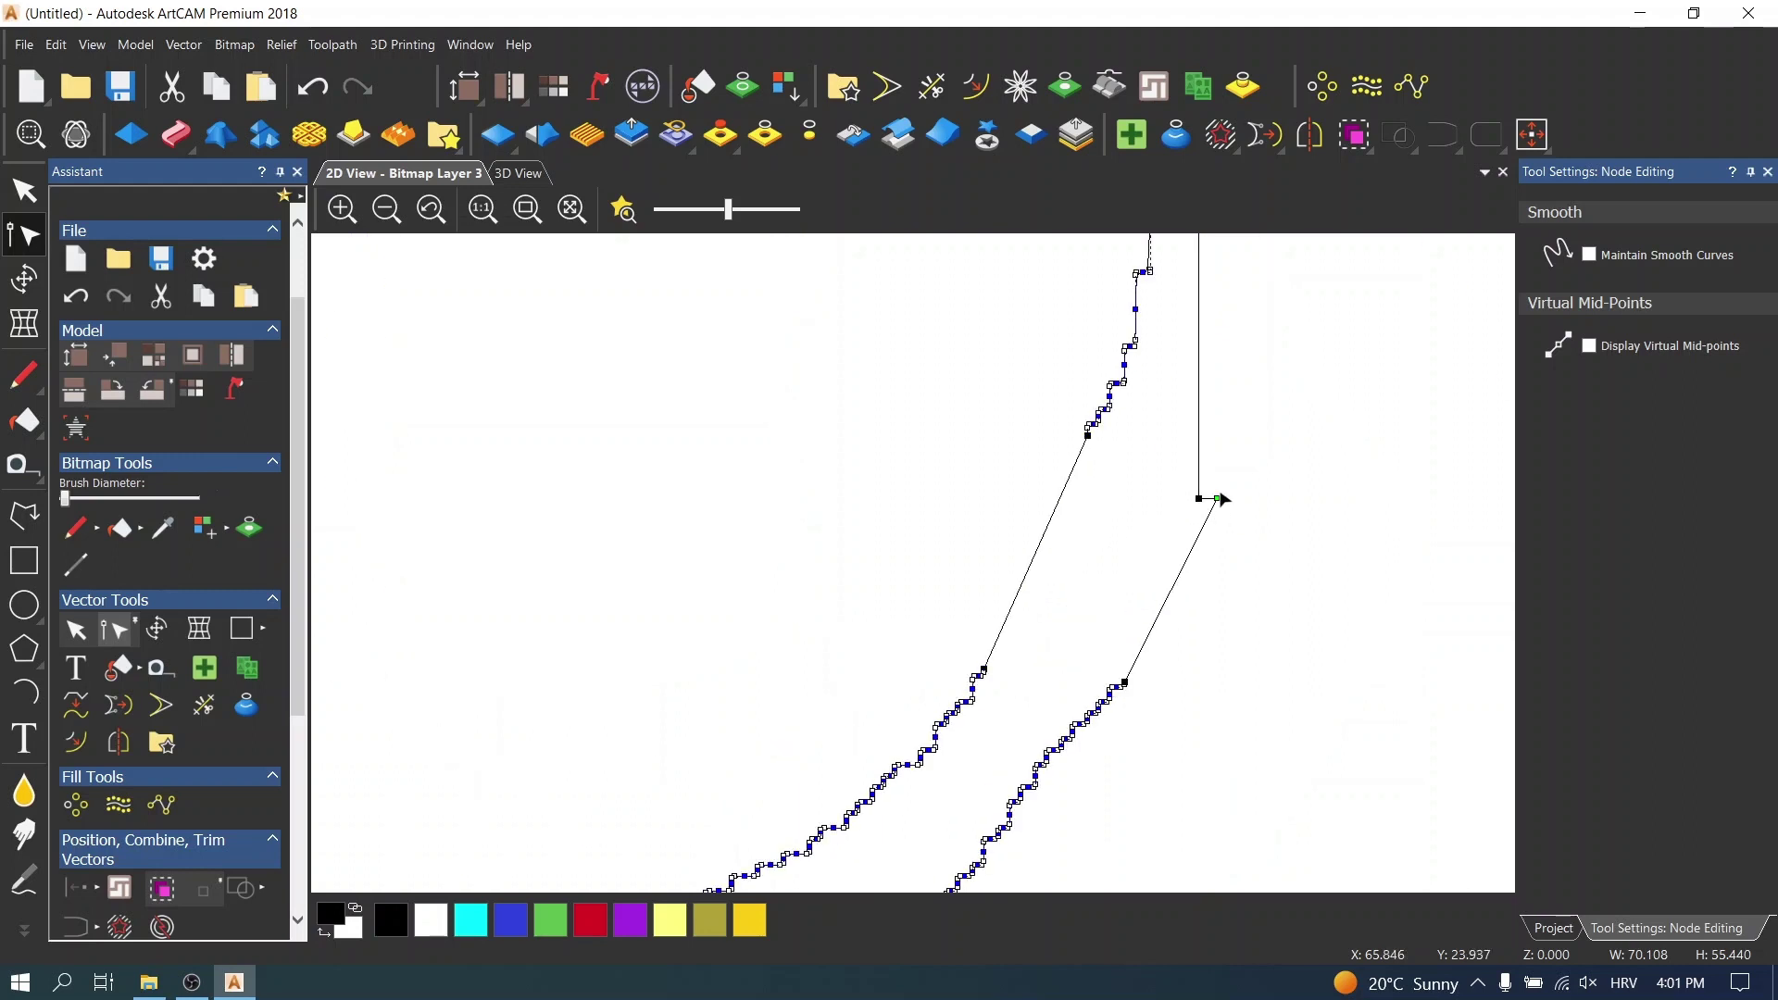
left_click_drag(1219, 498, 1196, 521)
scroll(1199, 529, "down", 3)
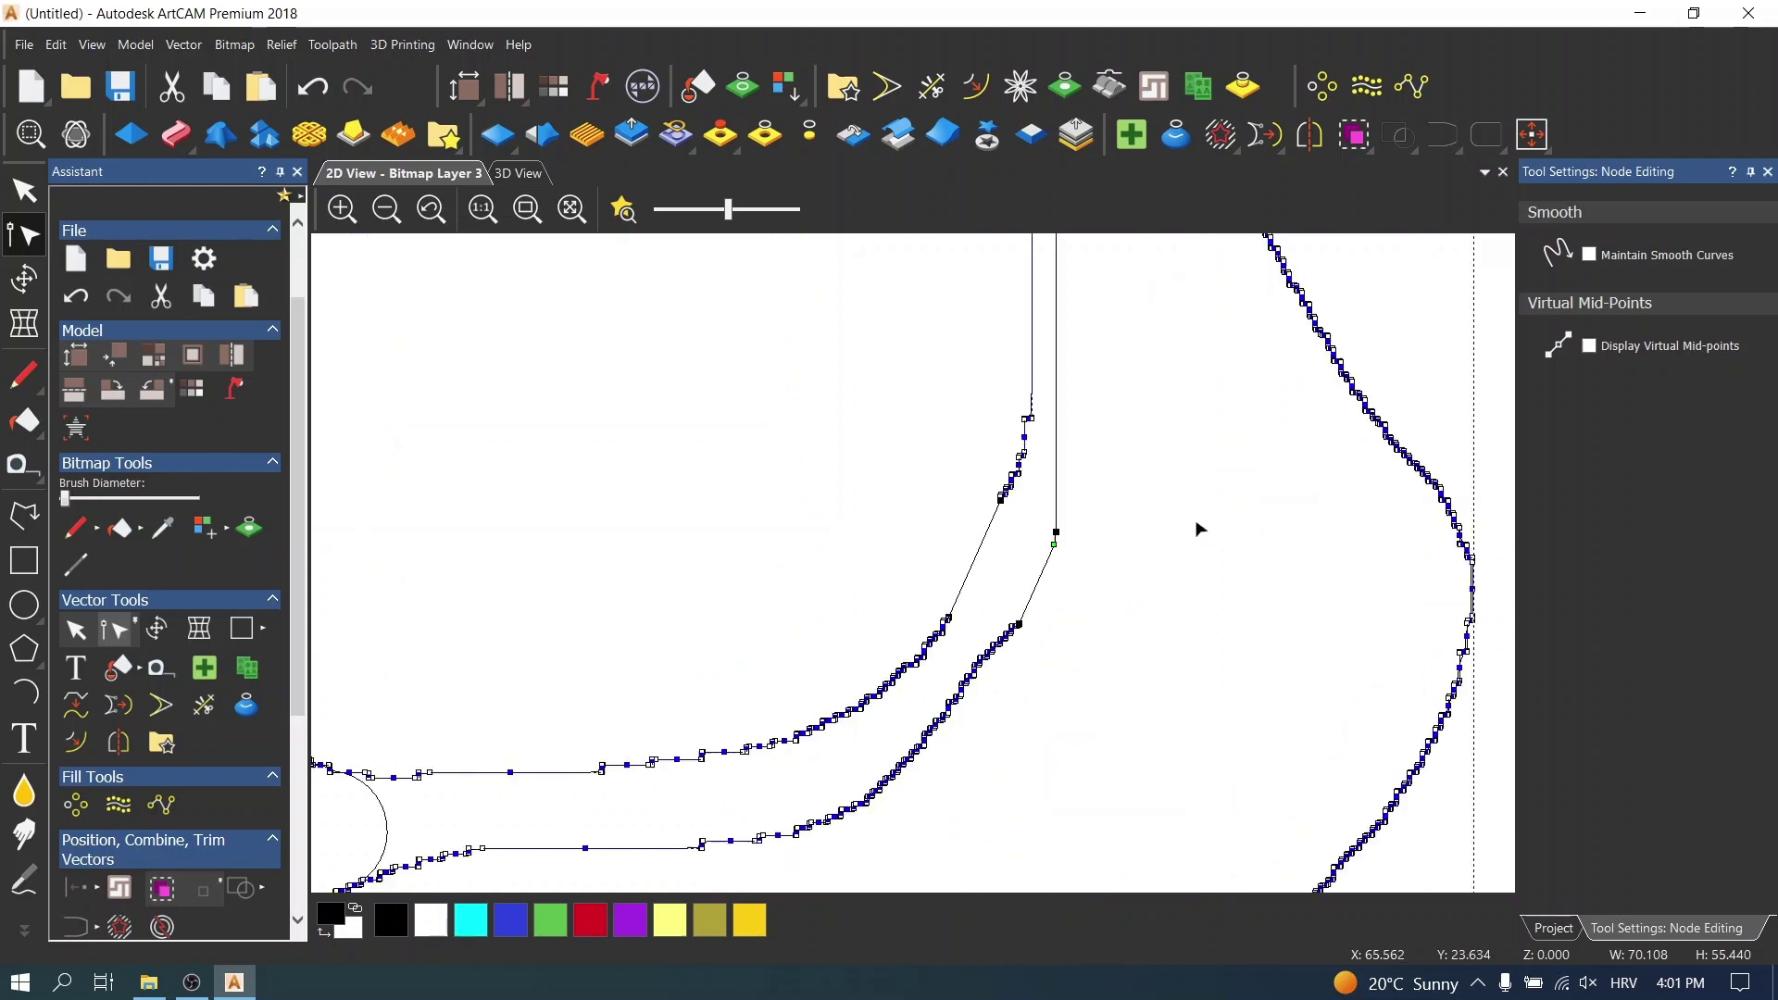
scroll(1199, 529, "down", 3)
scroll(940, 781, "up", 2)
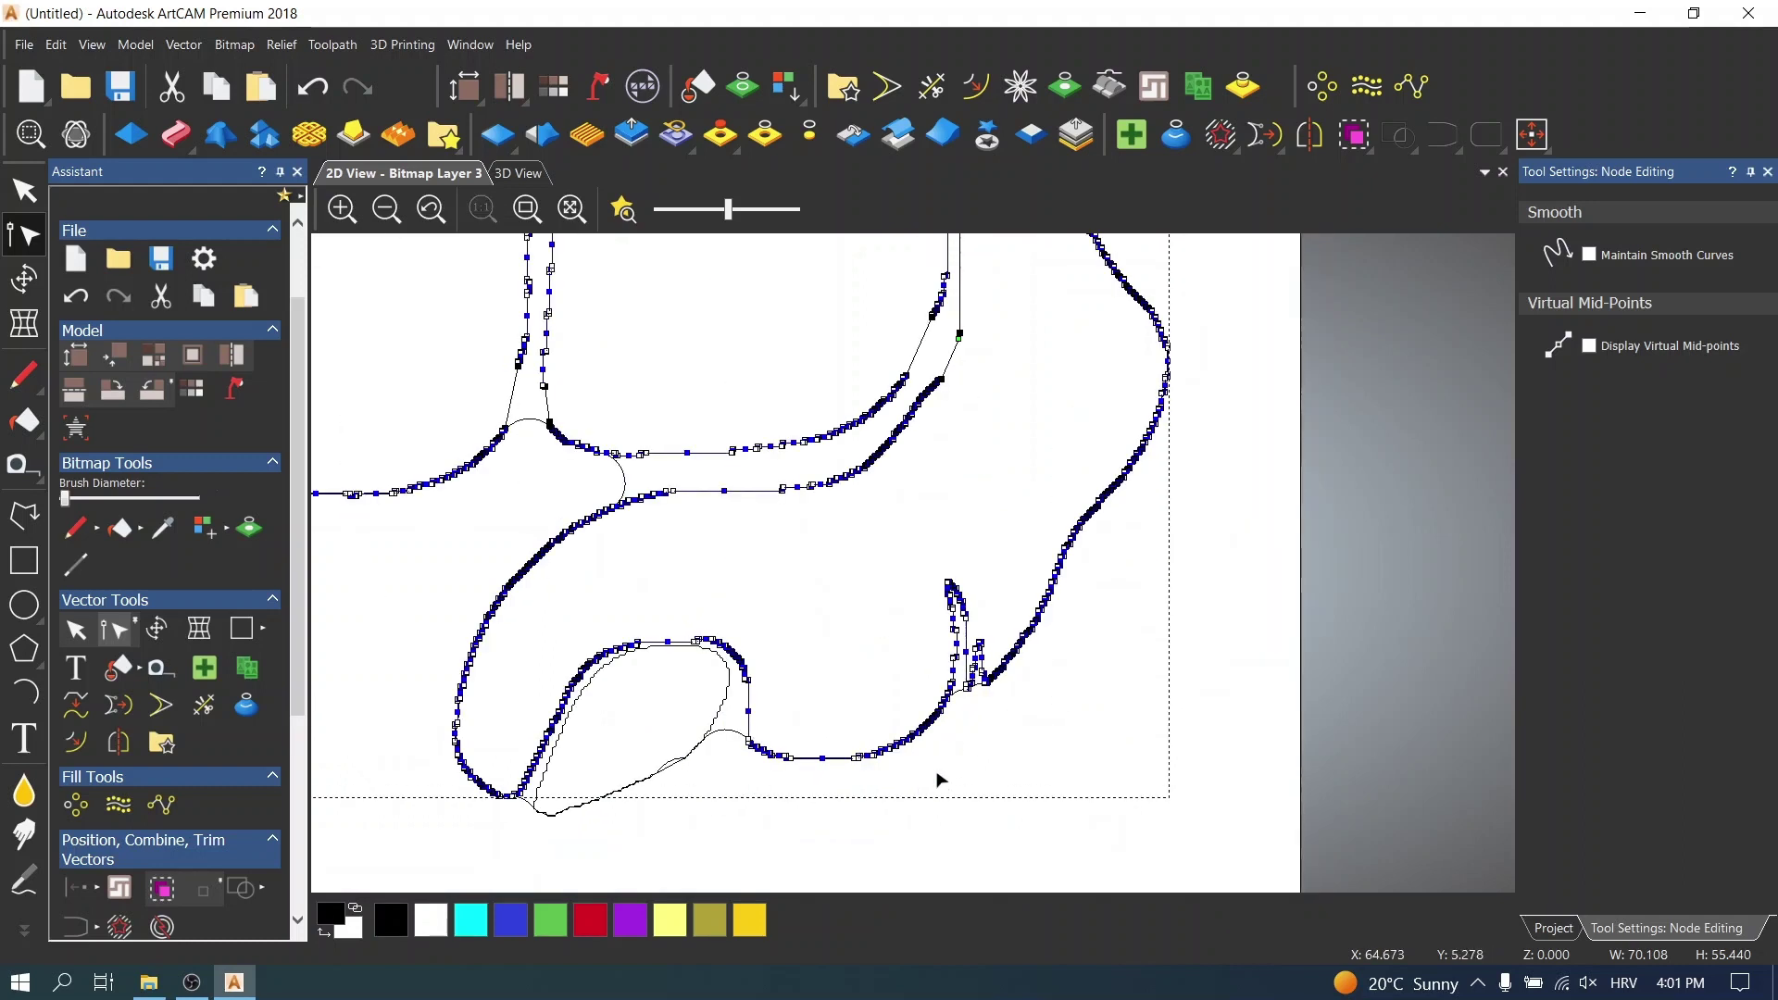
scroll(972, 706, "up", 4)
scroll(993, 662, "down", 4)
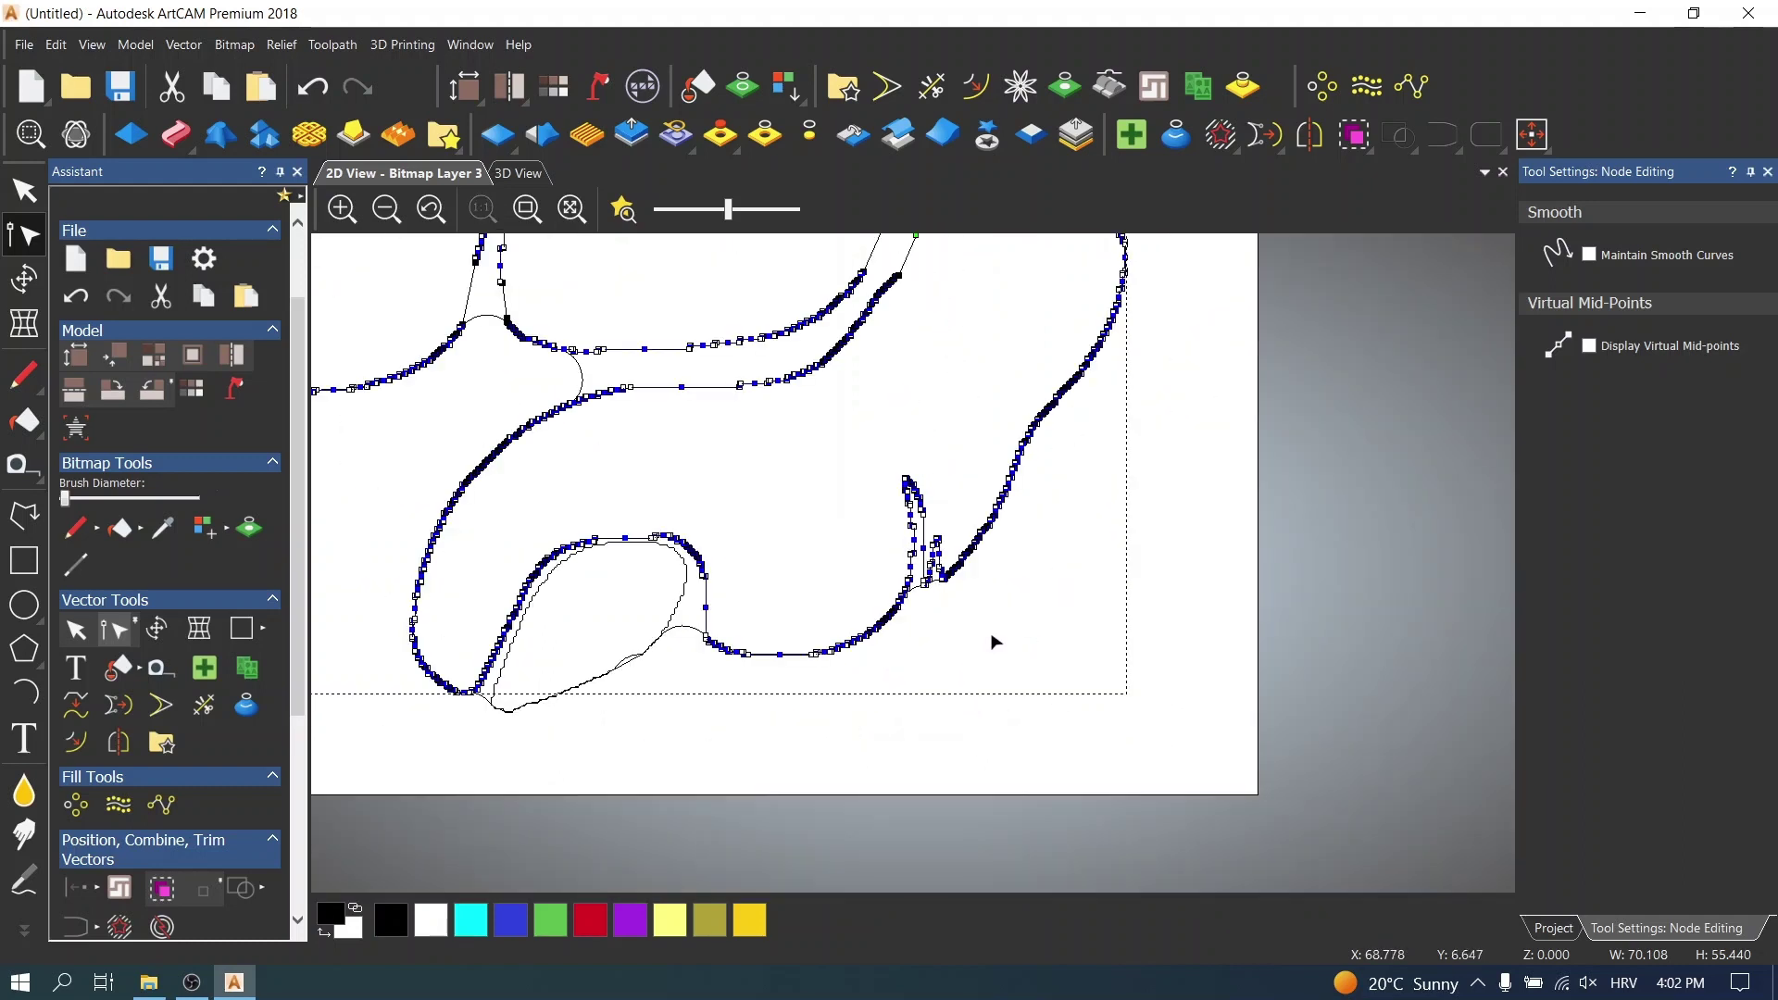
scroll(954, 635, "down", 4)
scroll(843, 363, "up", 3)
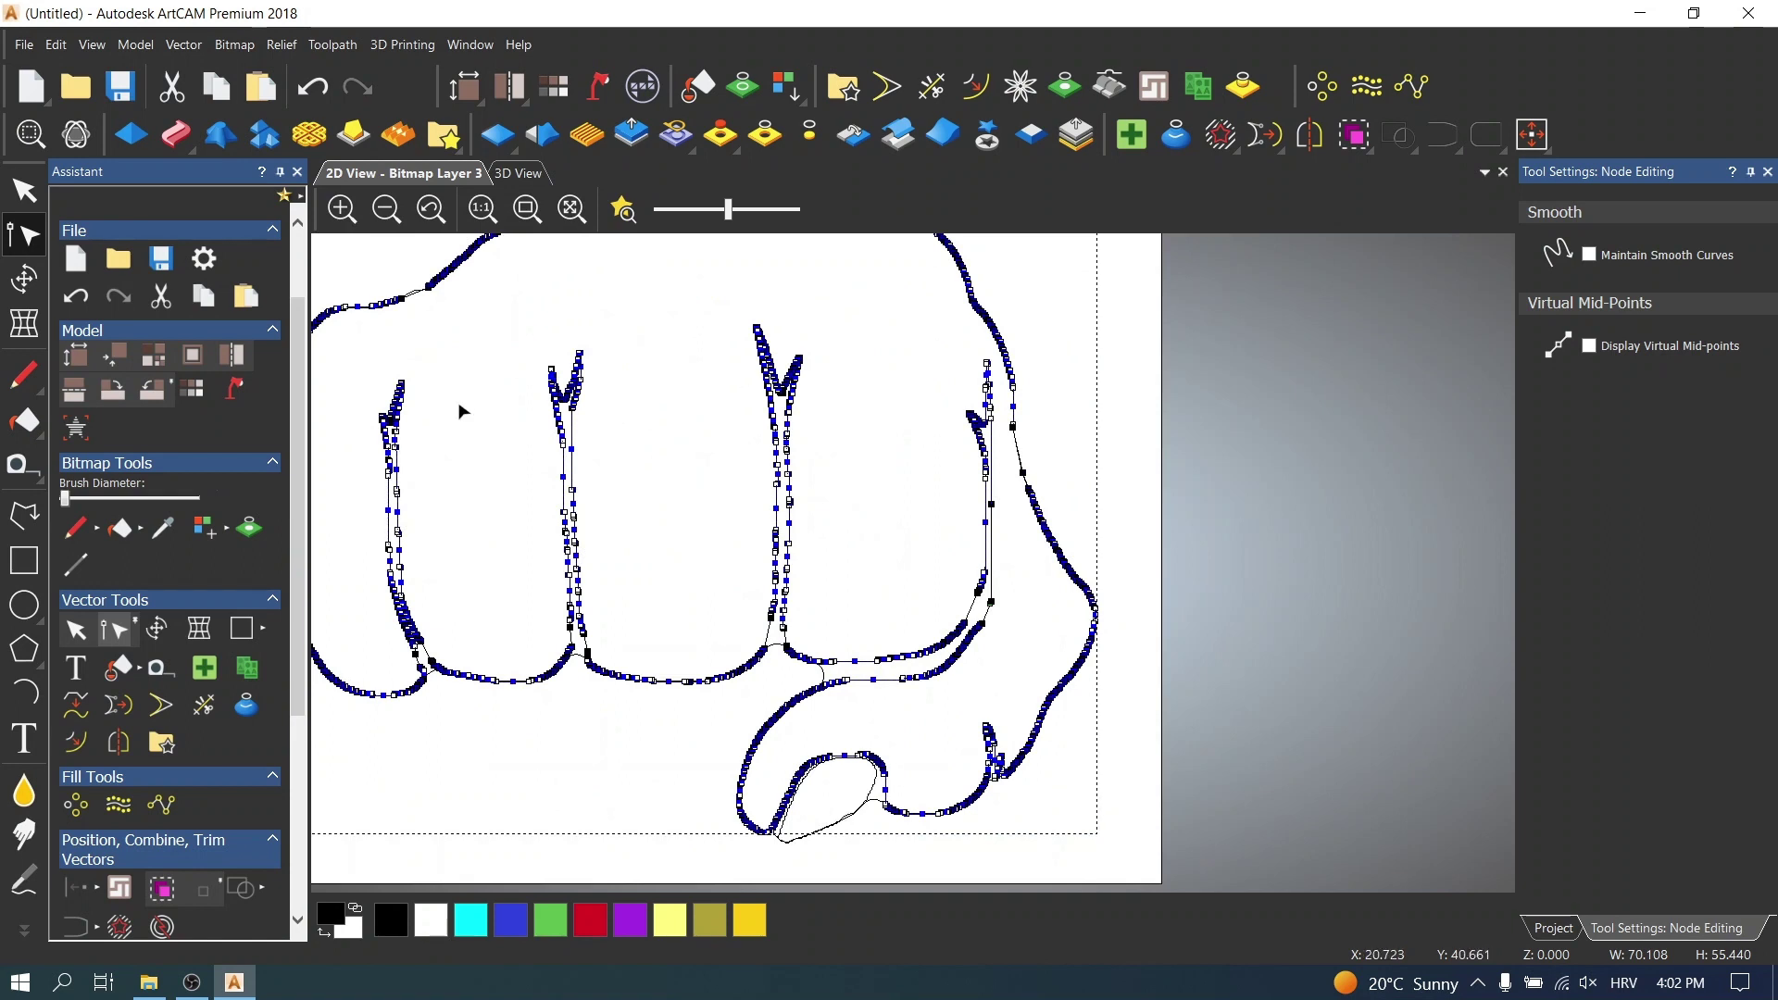
left_click(77, 634)
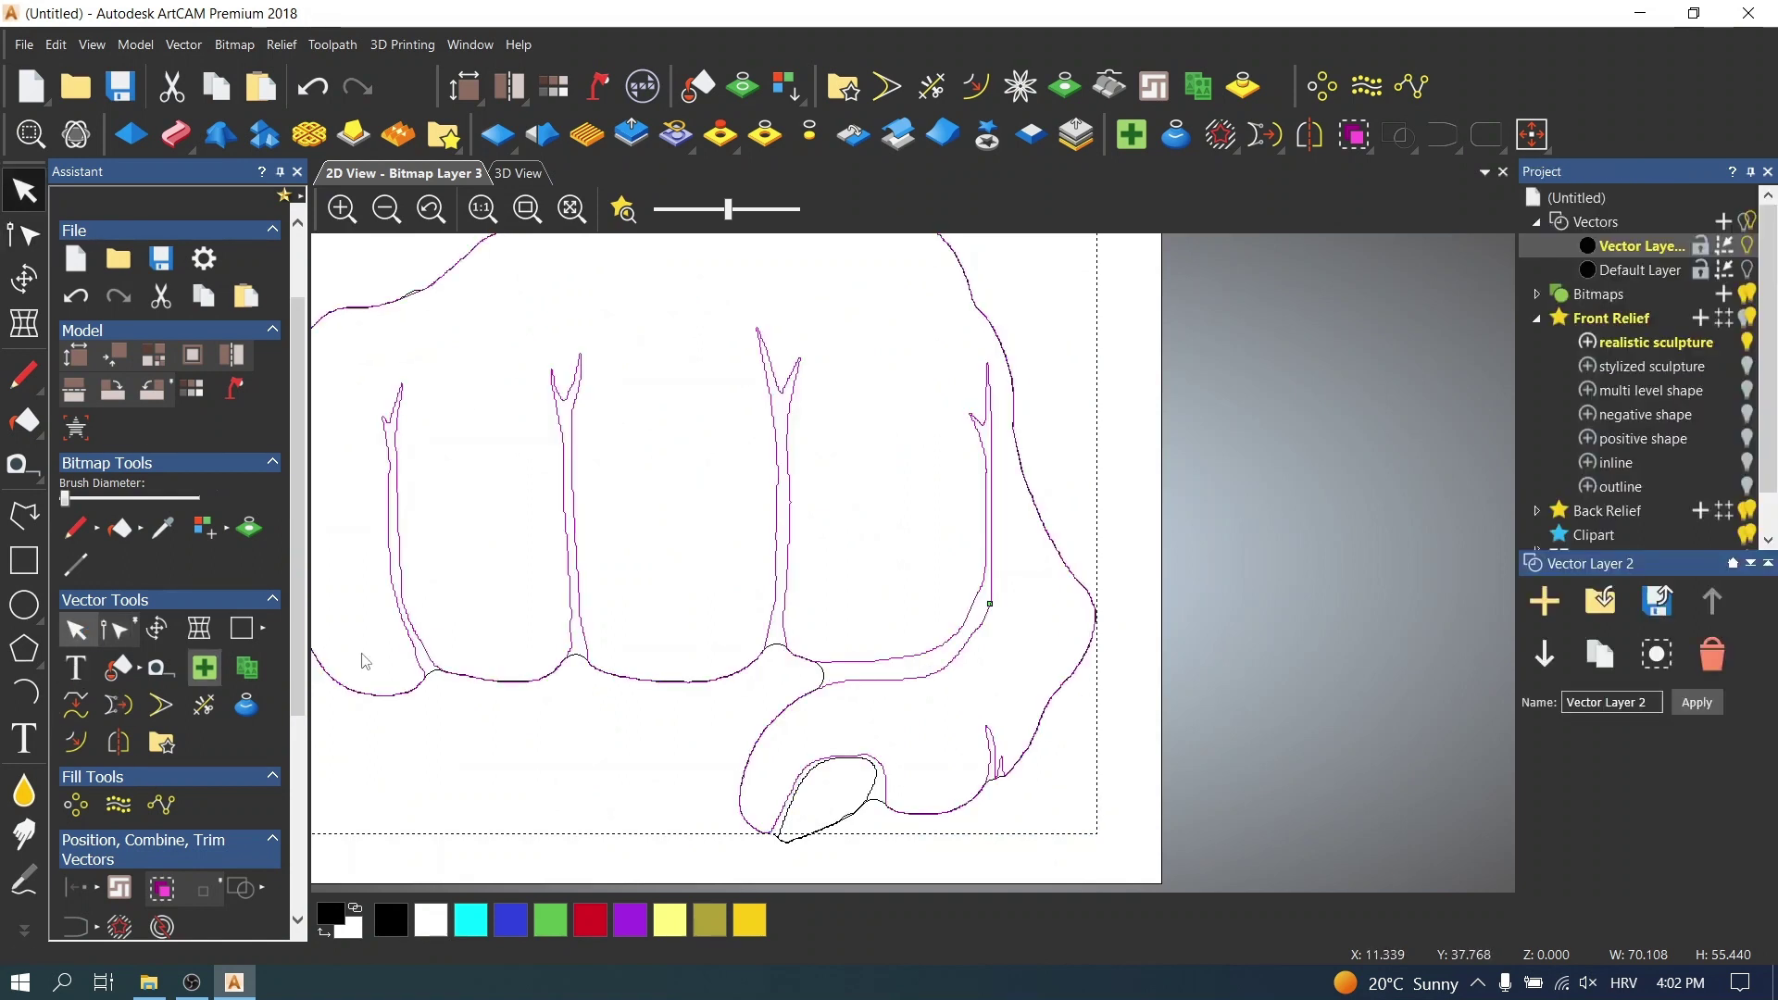
- Add the thumb nail outline to the selection and open the Shape Editor in 3D view
left_click_drag(905, 783, 862, 757)
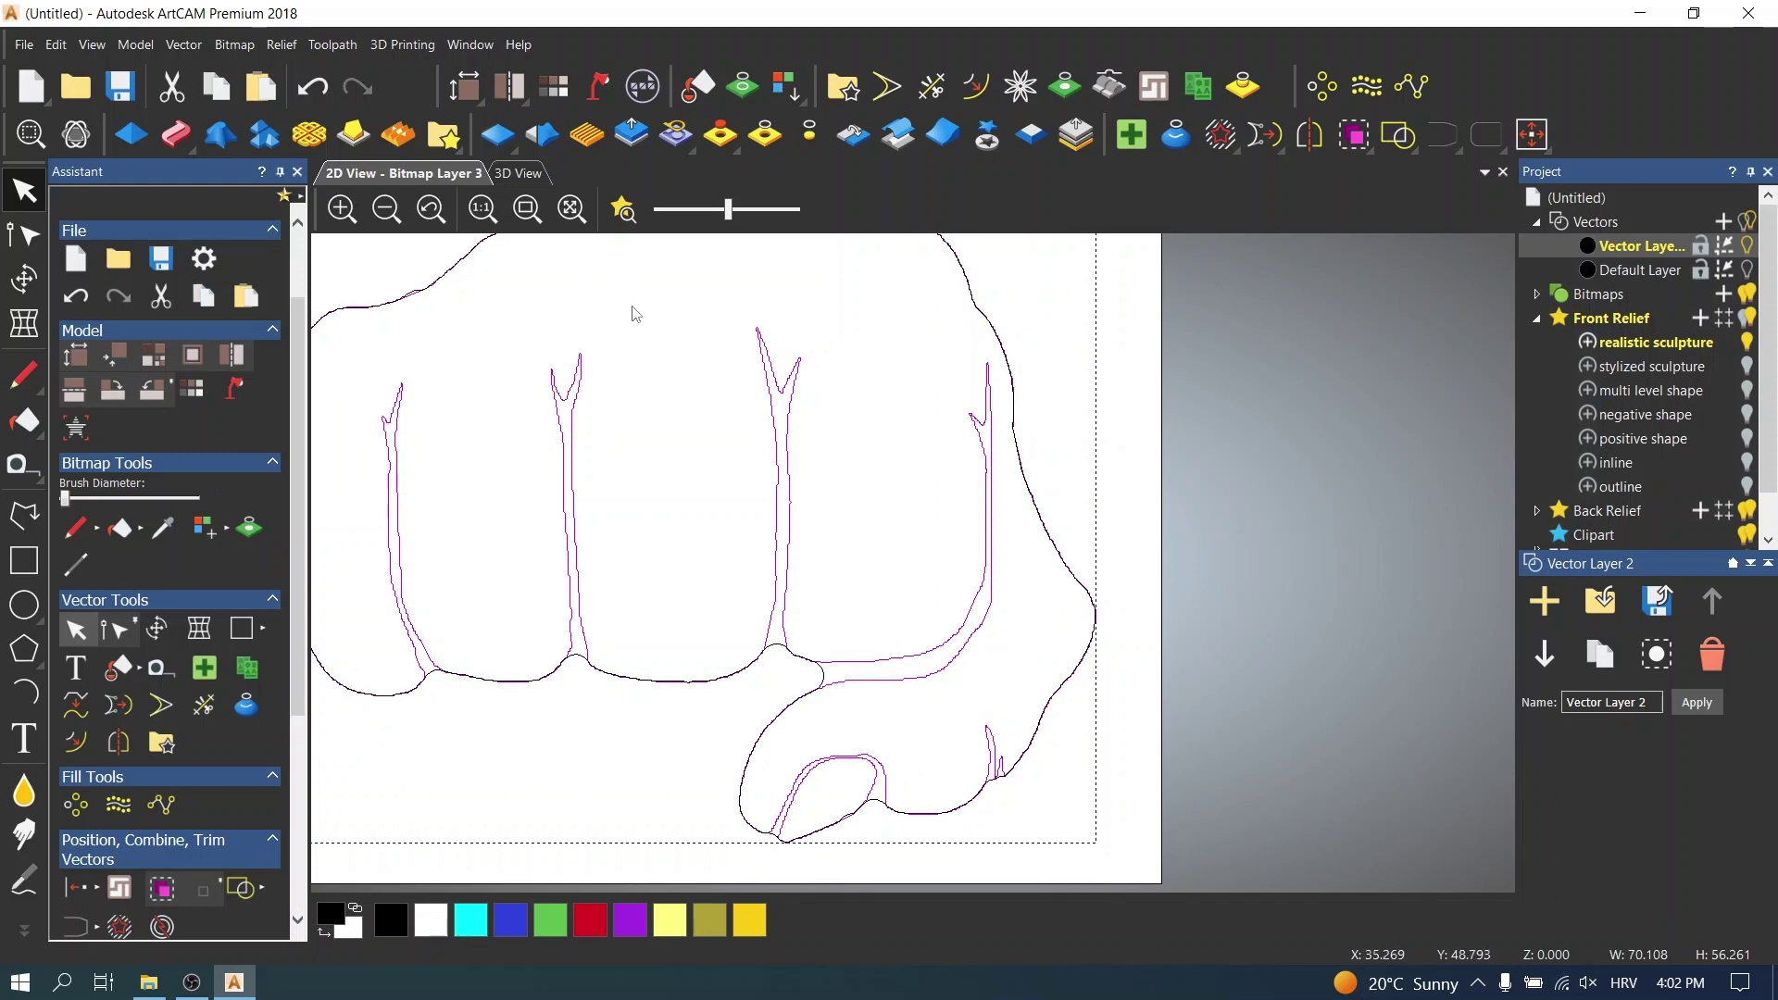
left_click(135, 137)
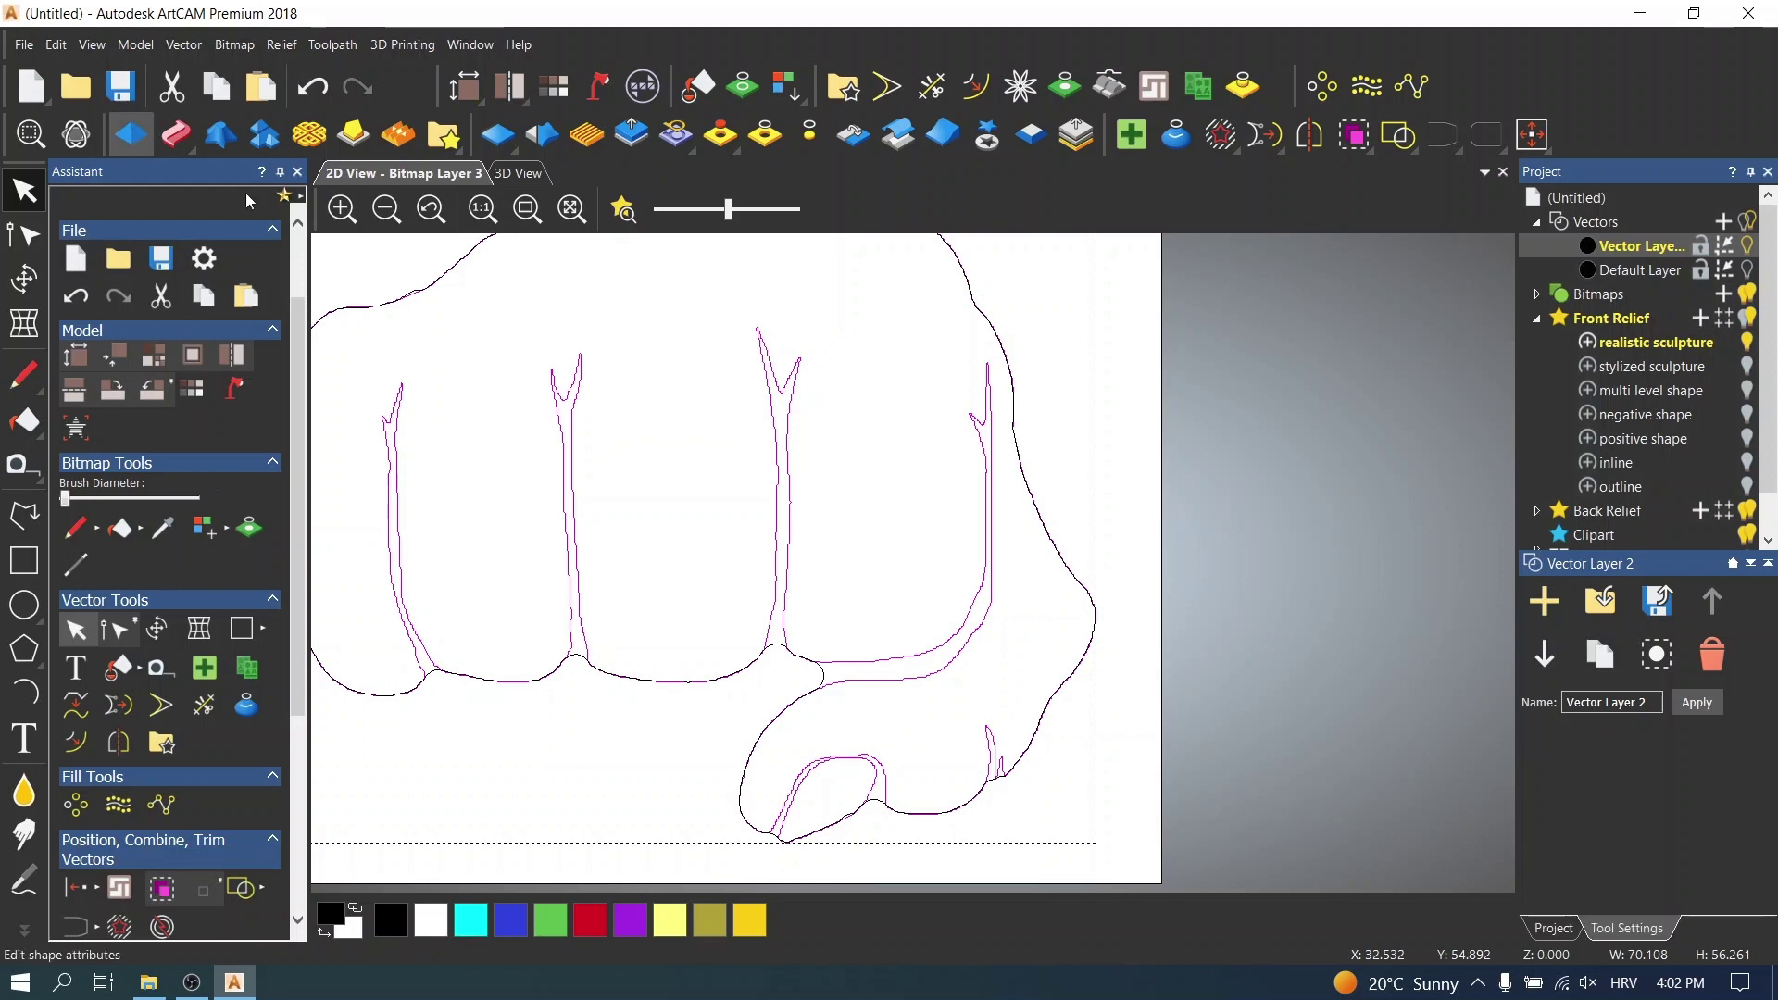
left_click(535, 181)
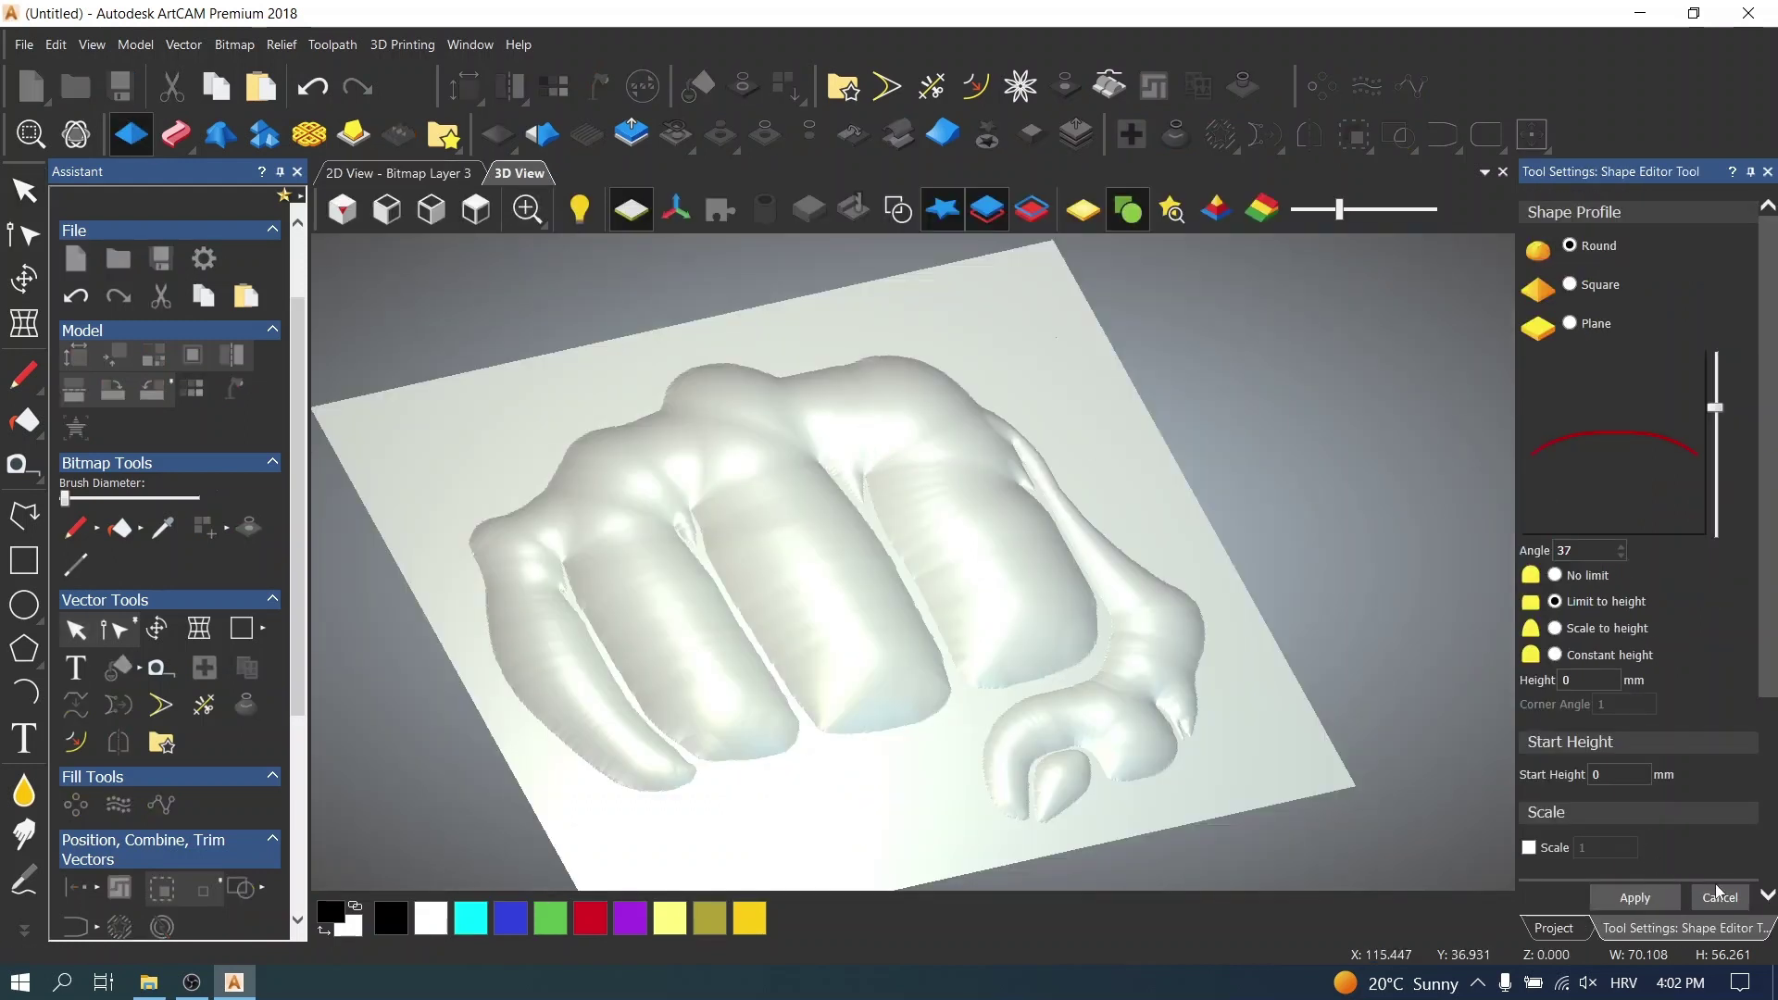
left_click(1560, 932)
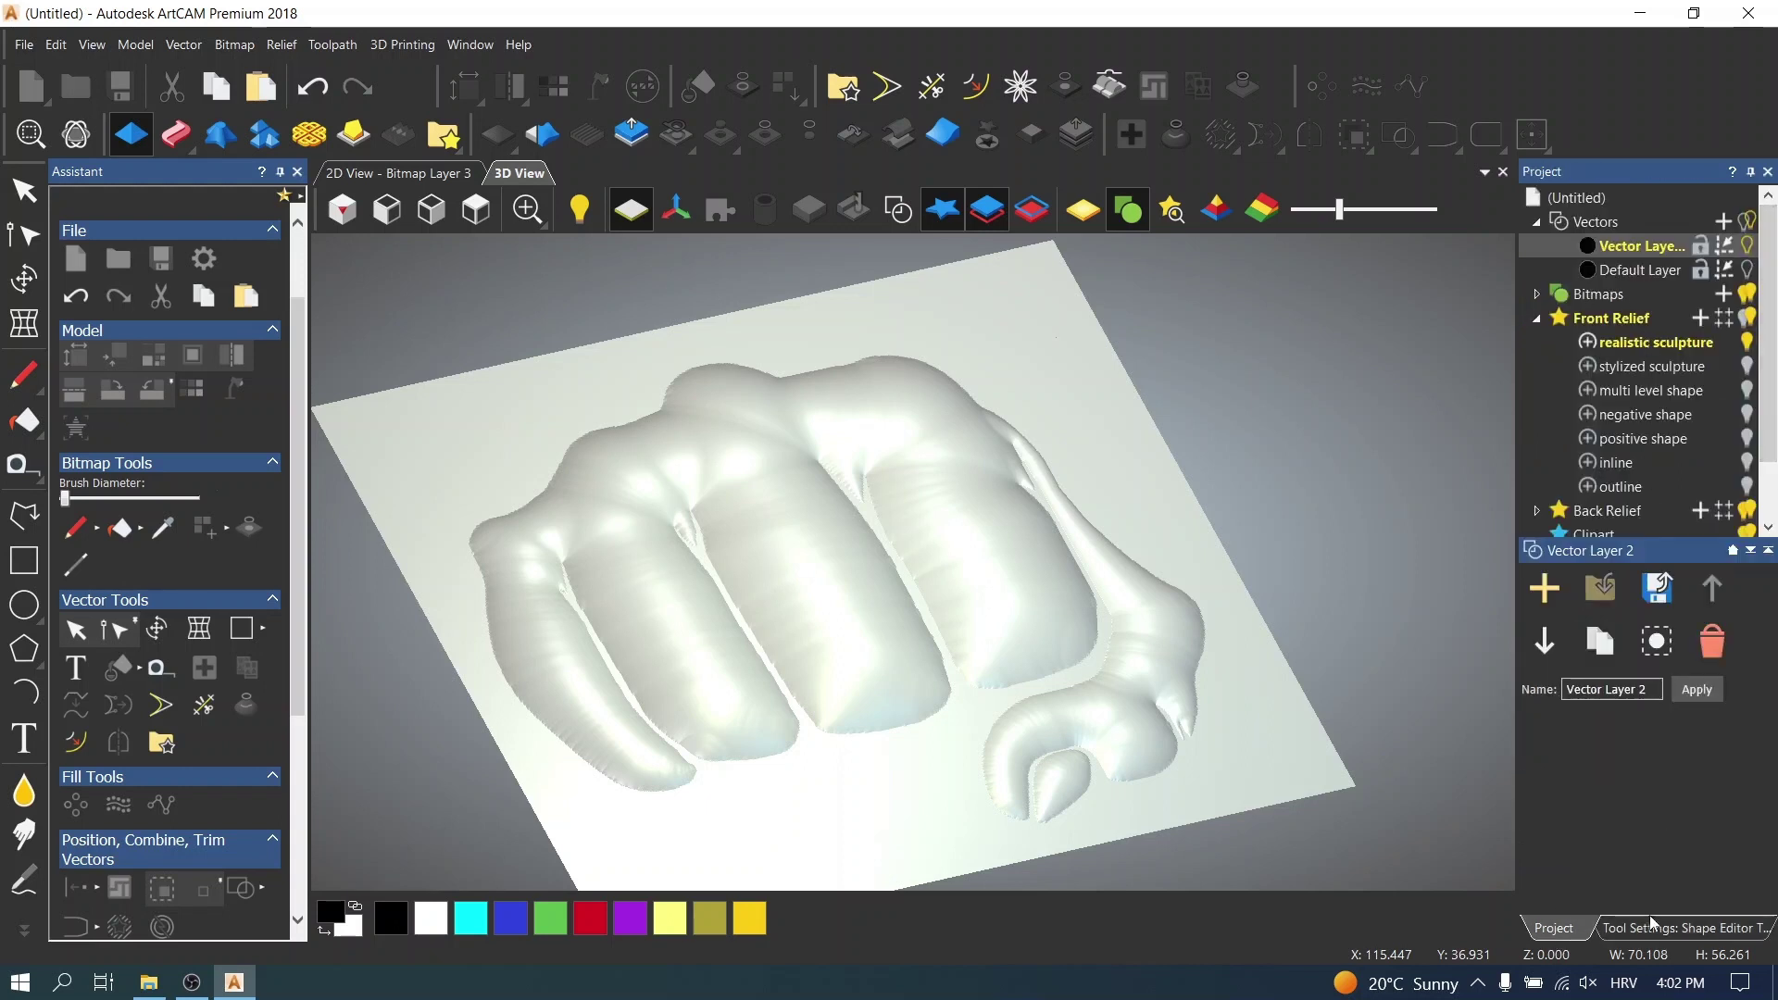
left_click(1679, 929)
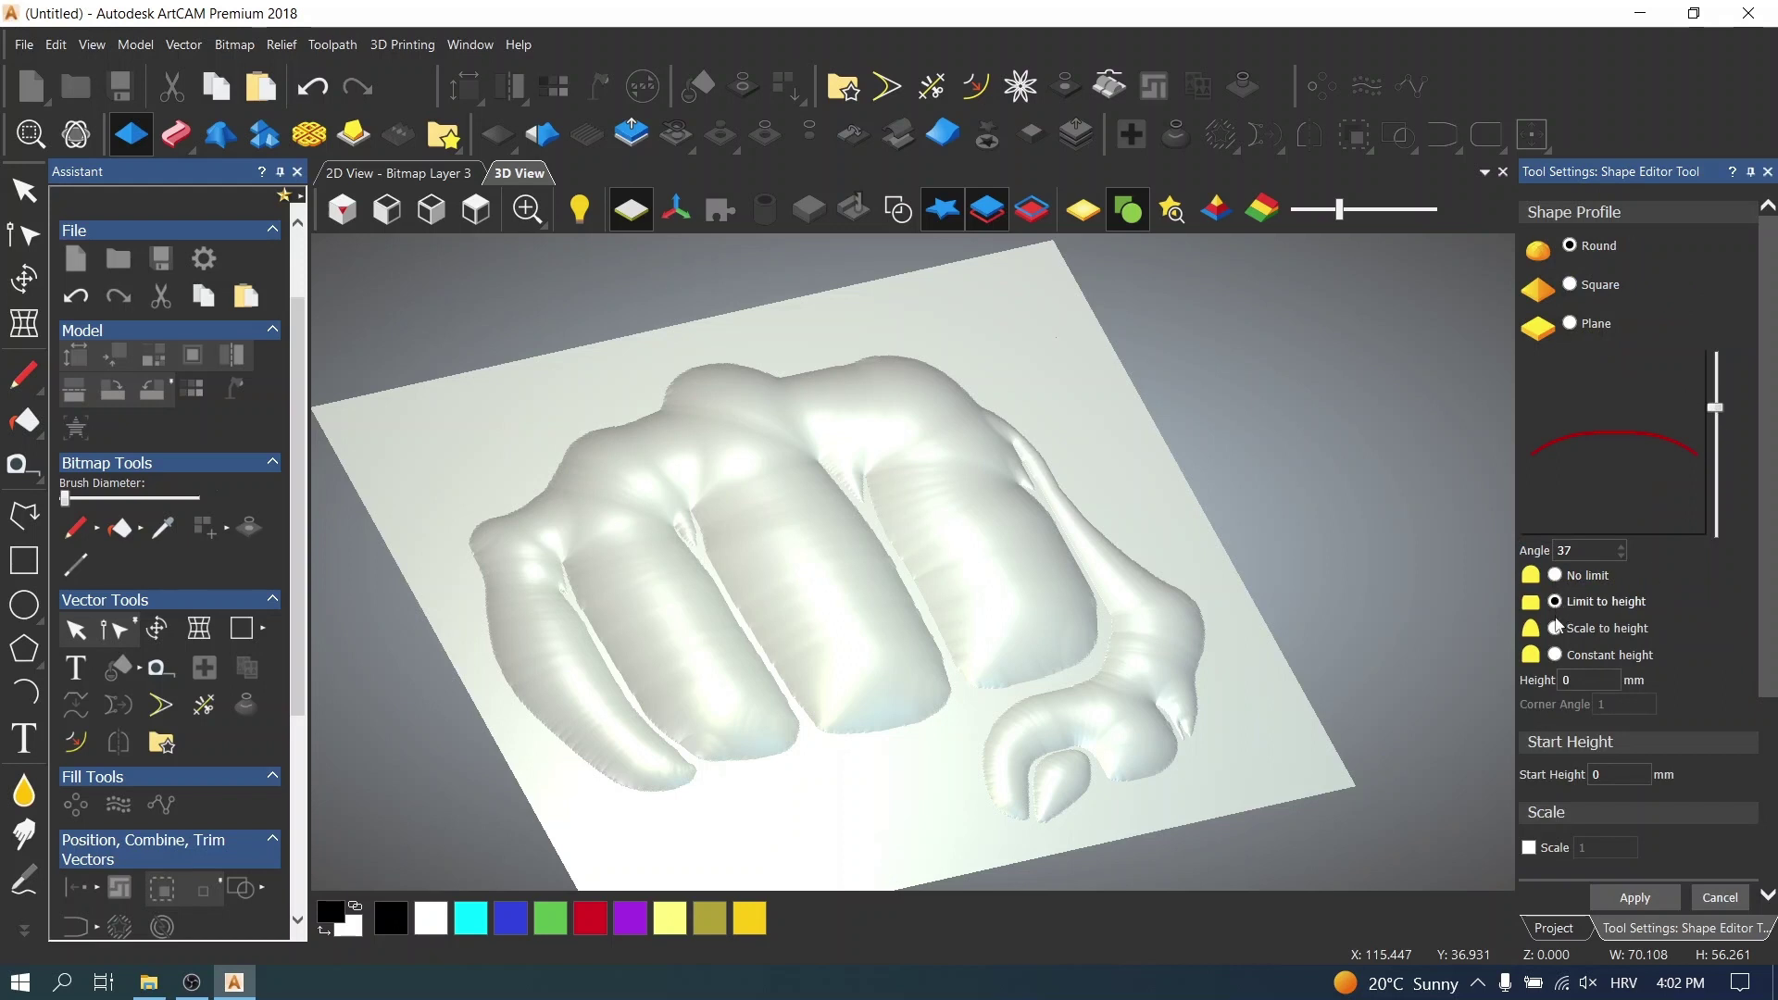
- Set the shape height to 2 mm with Scale to height and a round profile angle of 6
left_click(1583, 680)
key("BackSpace")
type("2")
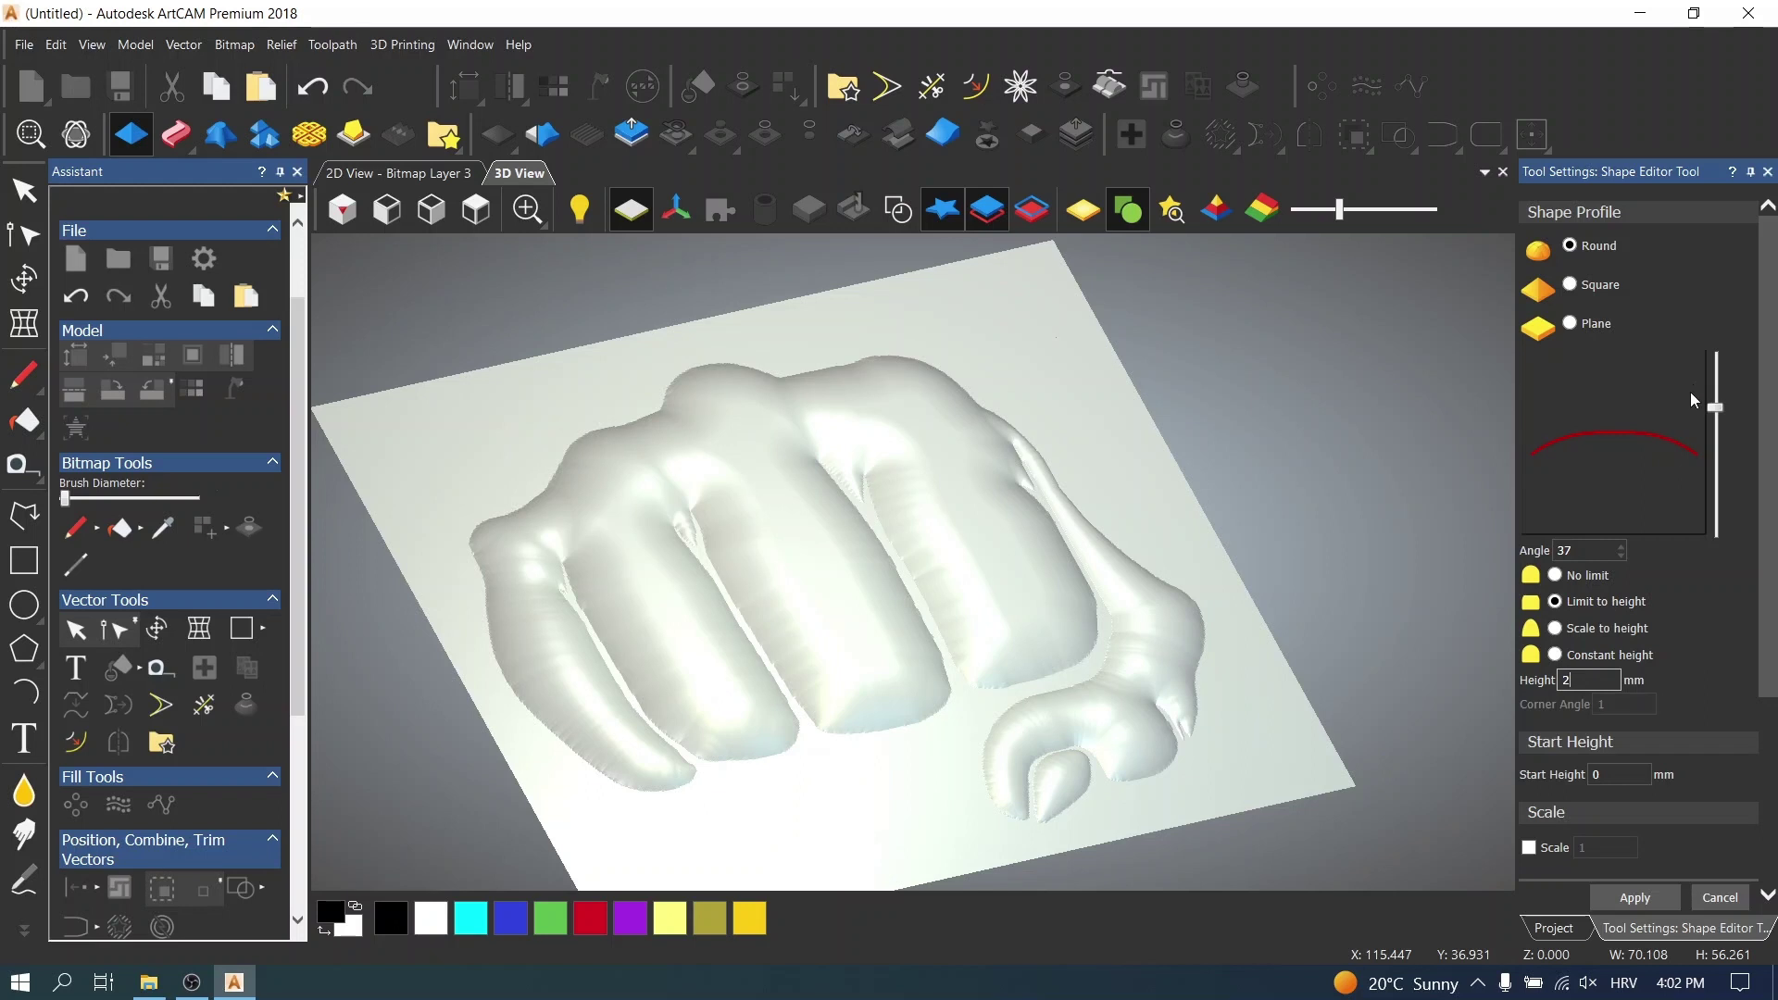
left_click(1556, 629)
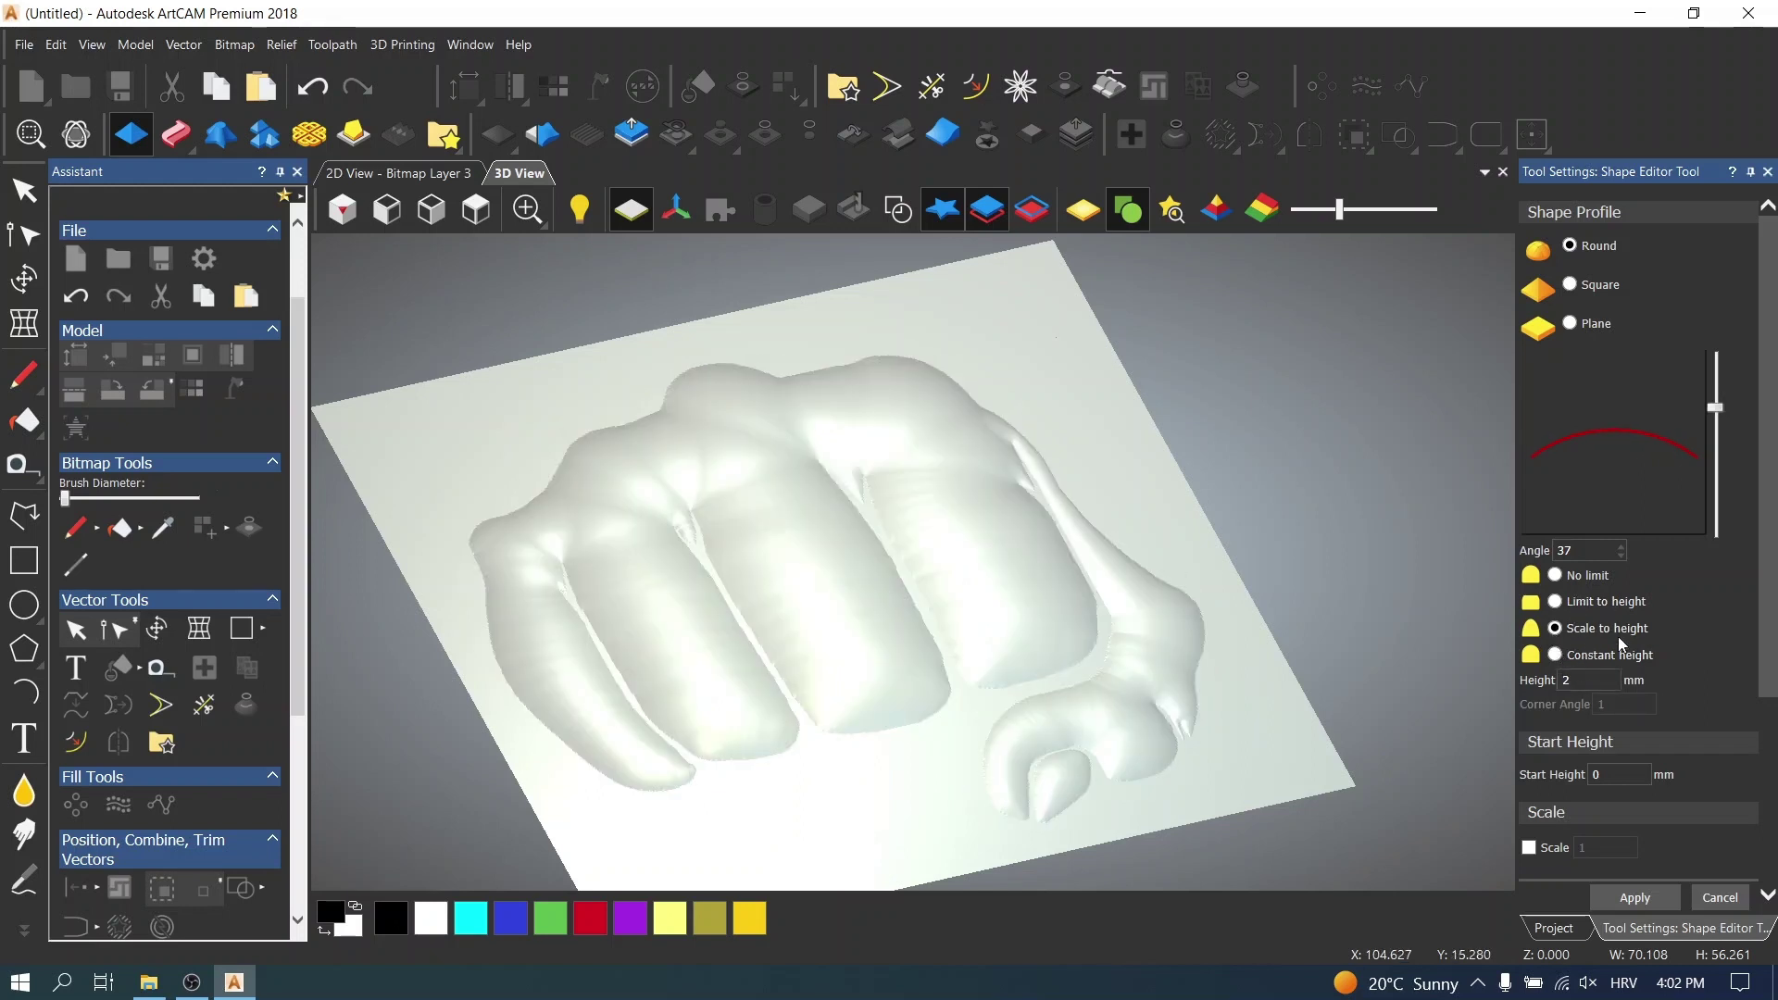
left_click_drag(1717, 410, 1716, 439)
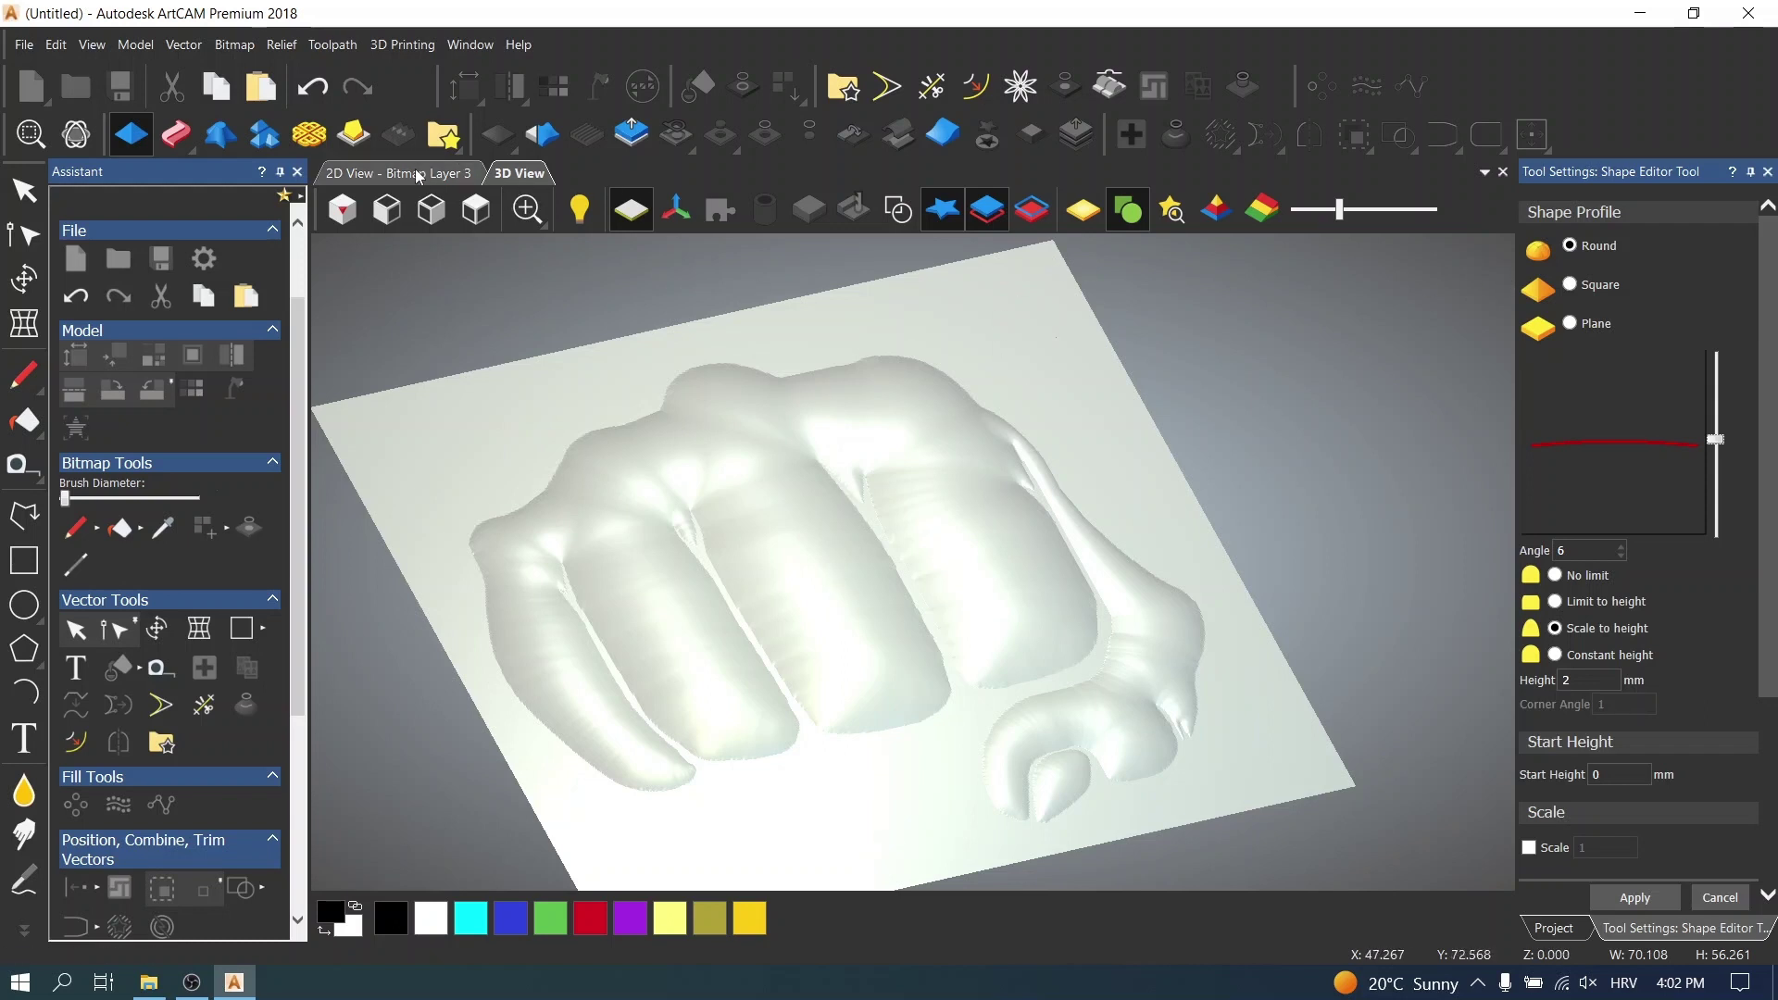
- Toggle the realistic sculpture layer off and on to compare the shape preview
left_click(1550, 931)
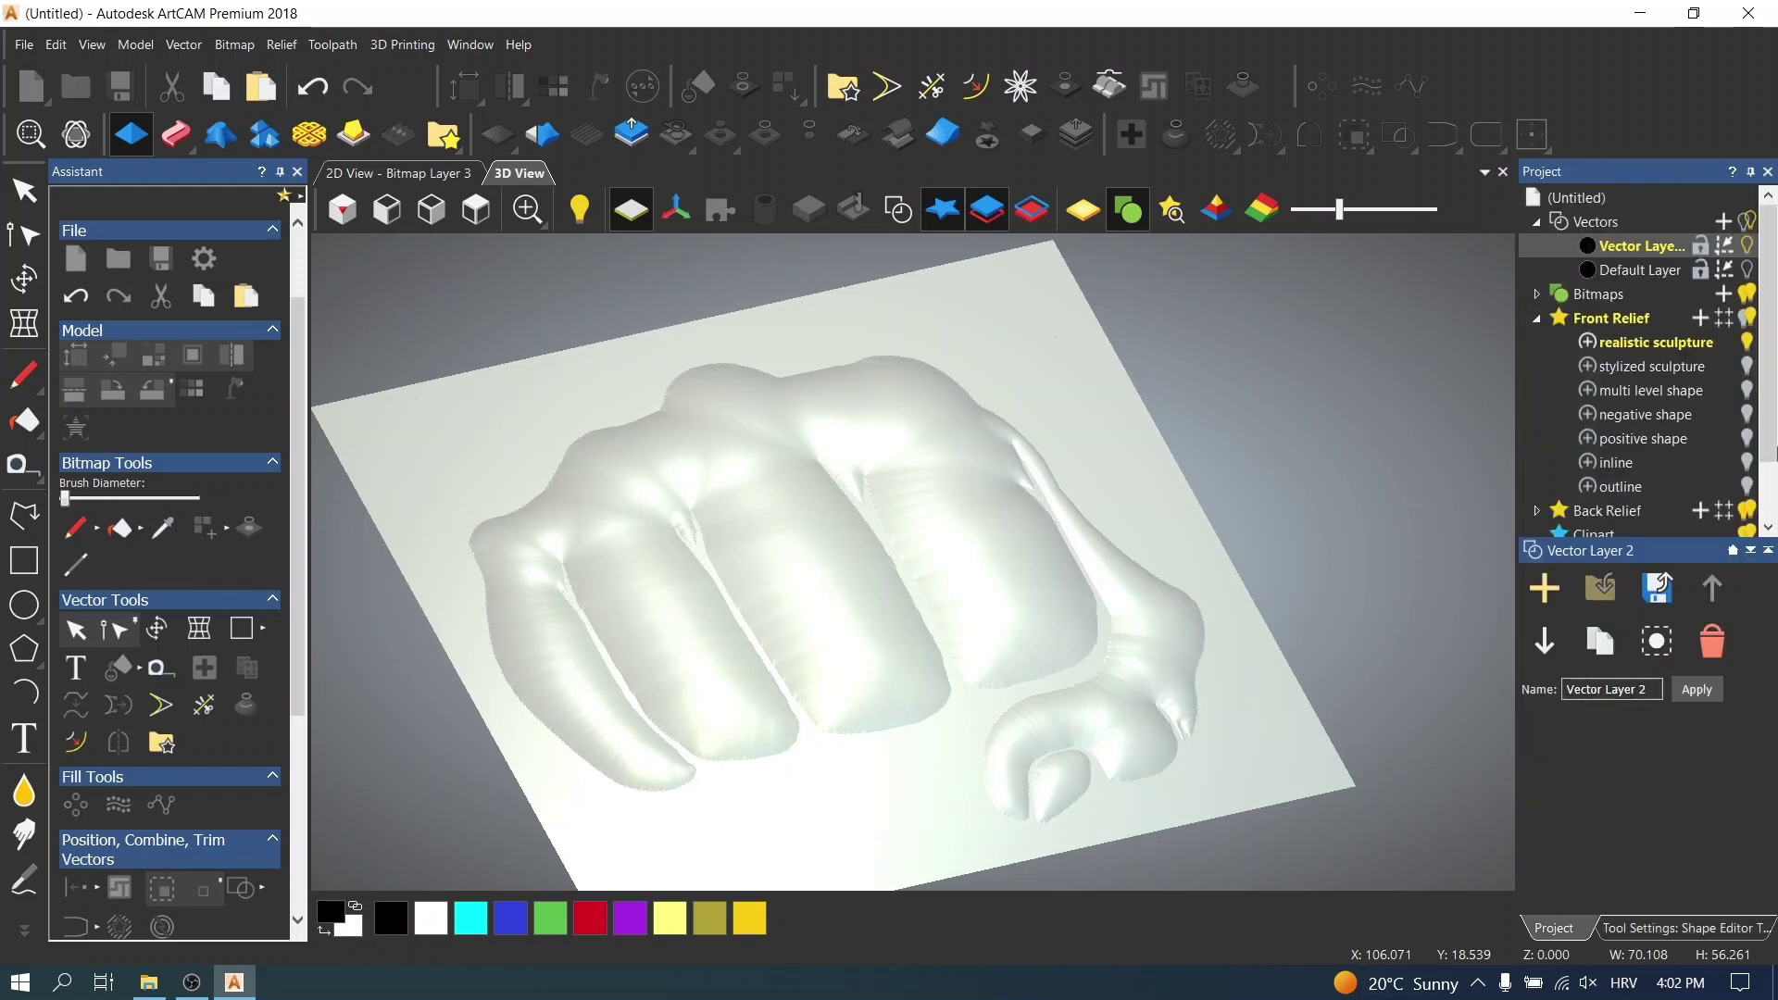
left_click(1746, 342)
left_click(1747, 343)
left_click(1686, 929)
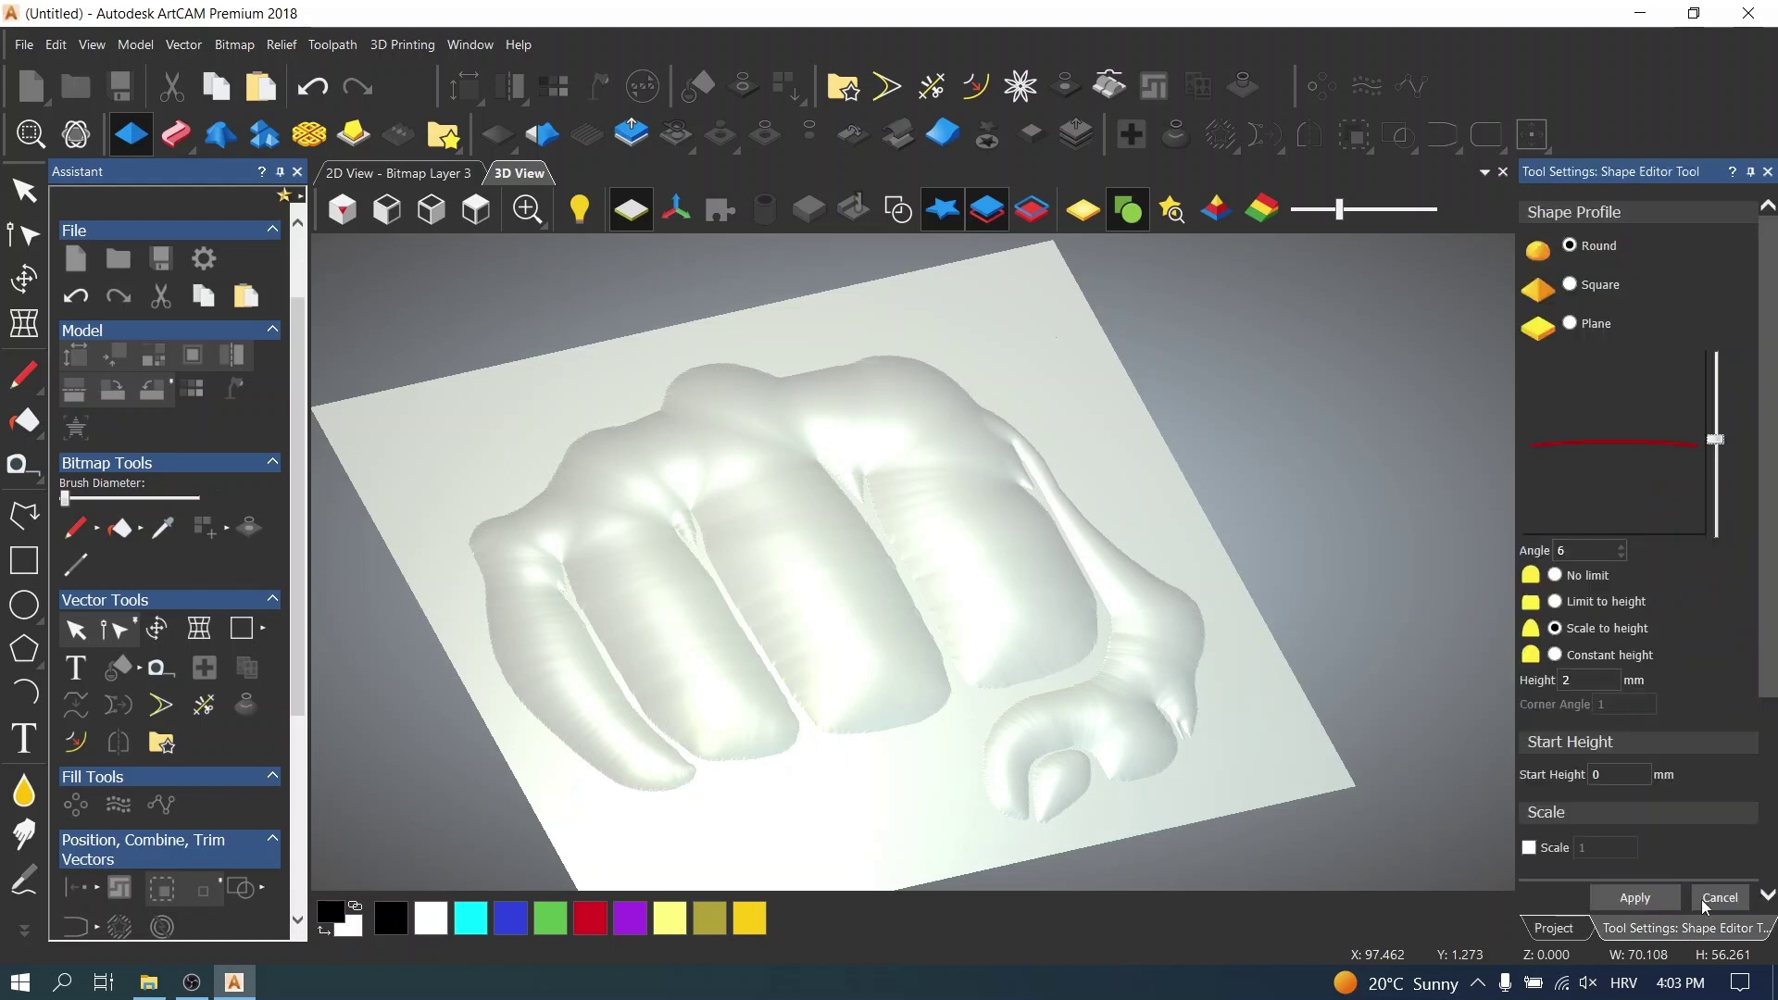
- Cancel the pending shape edit and select the realistic sculpture layer
left_click(1706, 900)
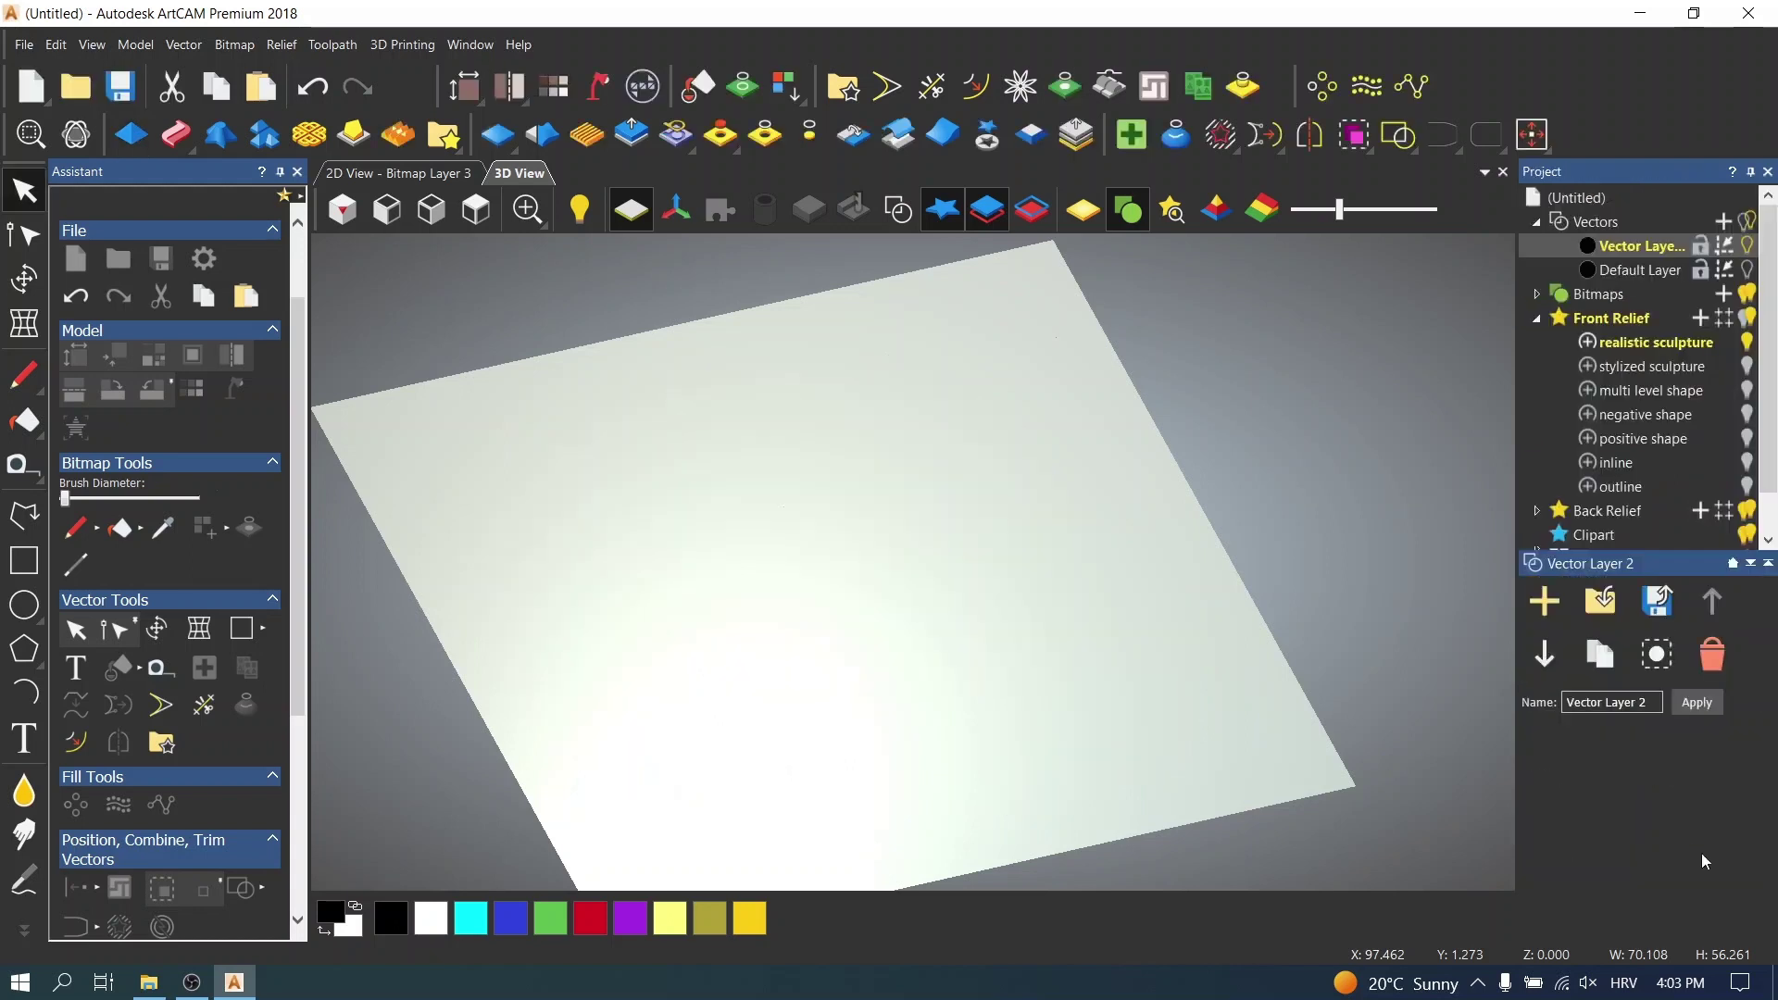
left_click(1747, 367)
left_click(1748, 366)
left_click(1709, 349)
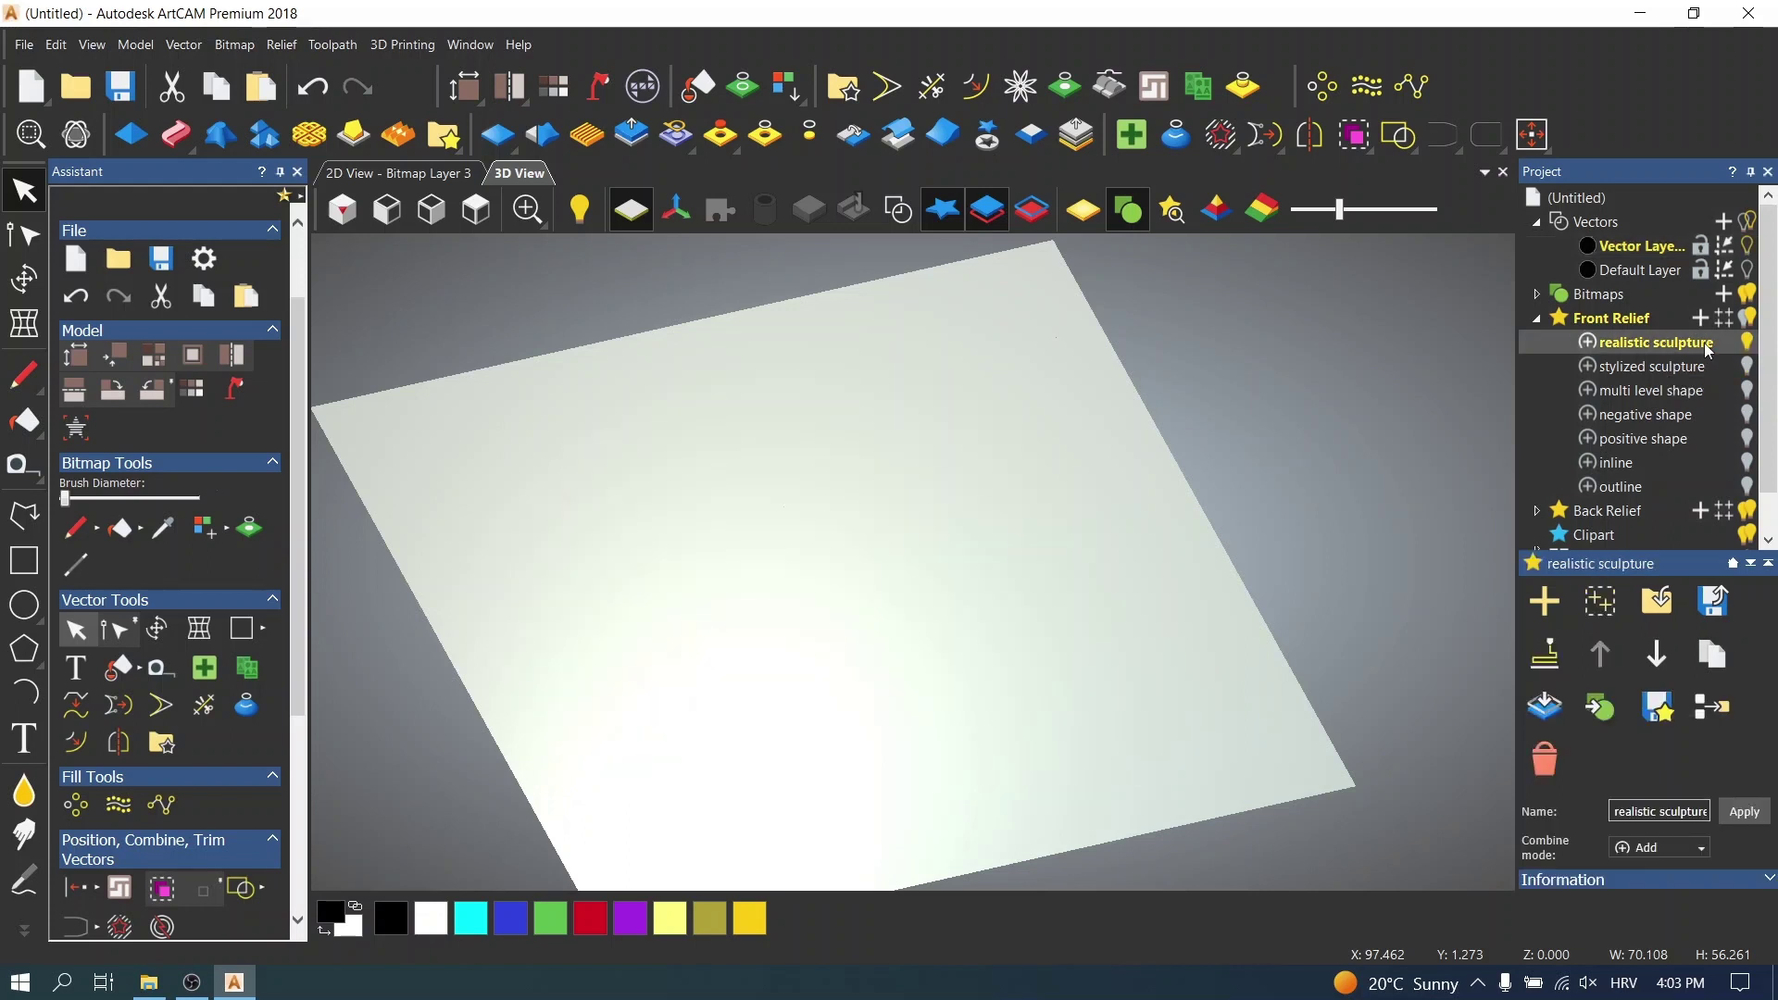
- Reopen the Shape Editor and raise the round profile angle to 29, inspecting the relief in 3D
left_click(115, 138)
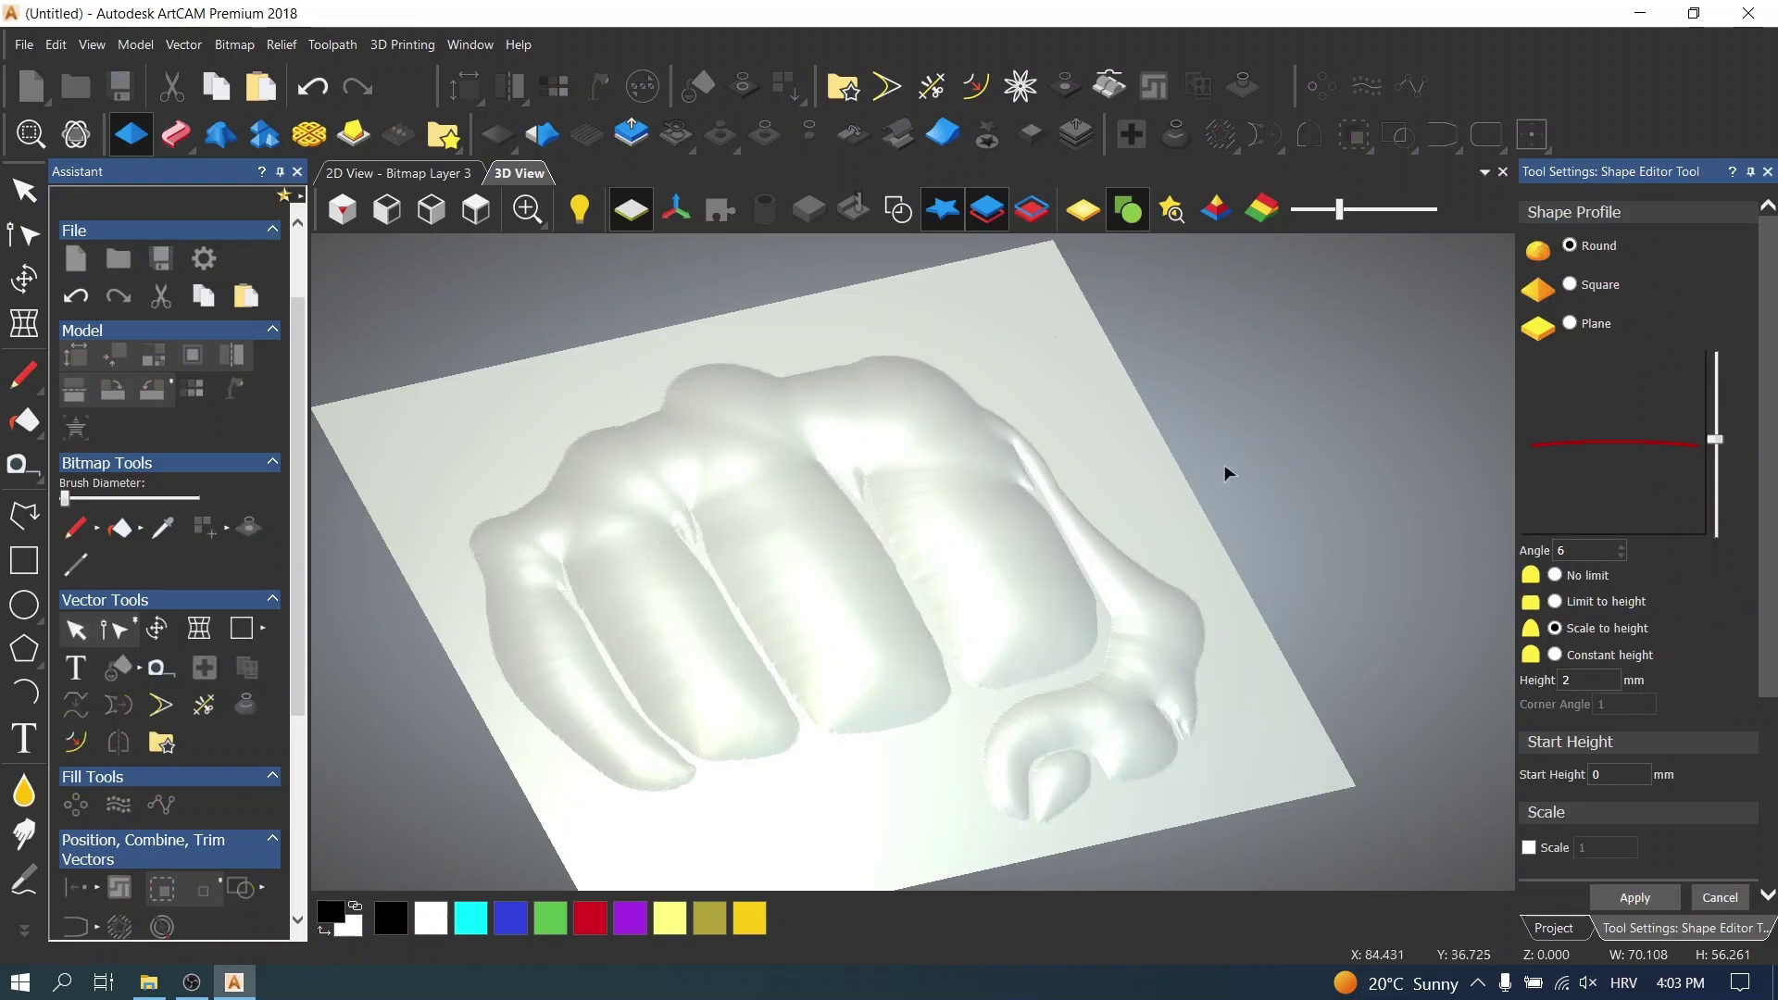
left_click_drag(1047, 476, 1016, 453)
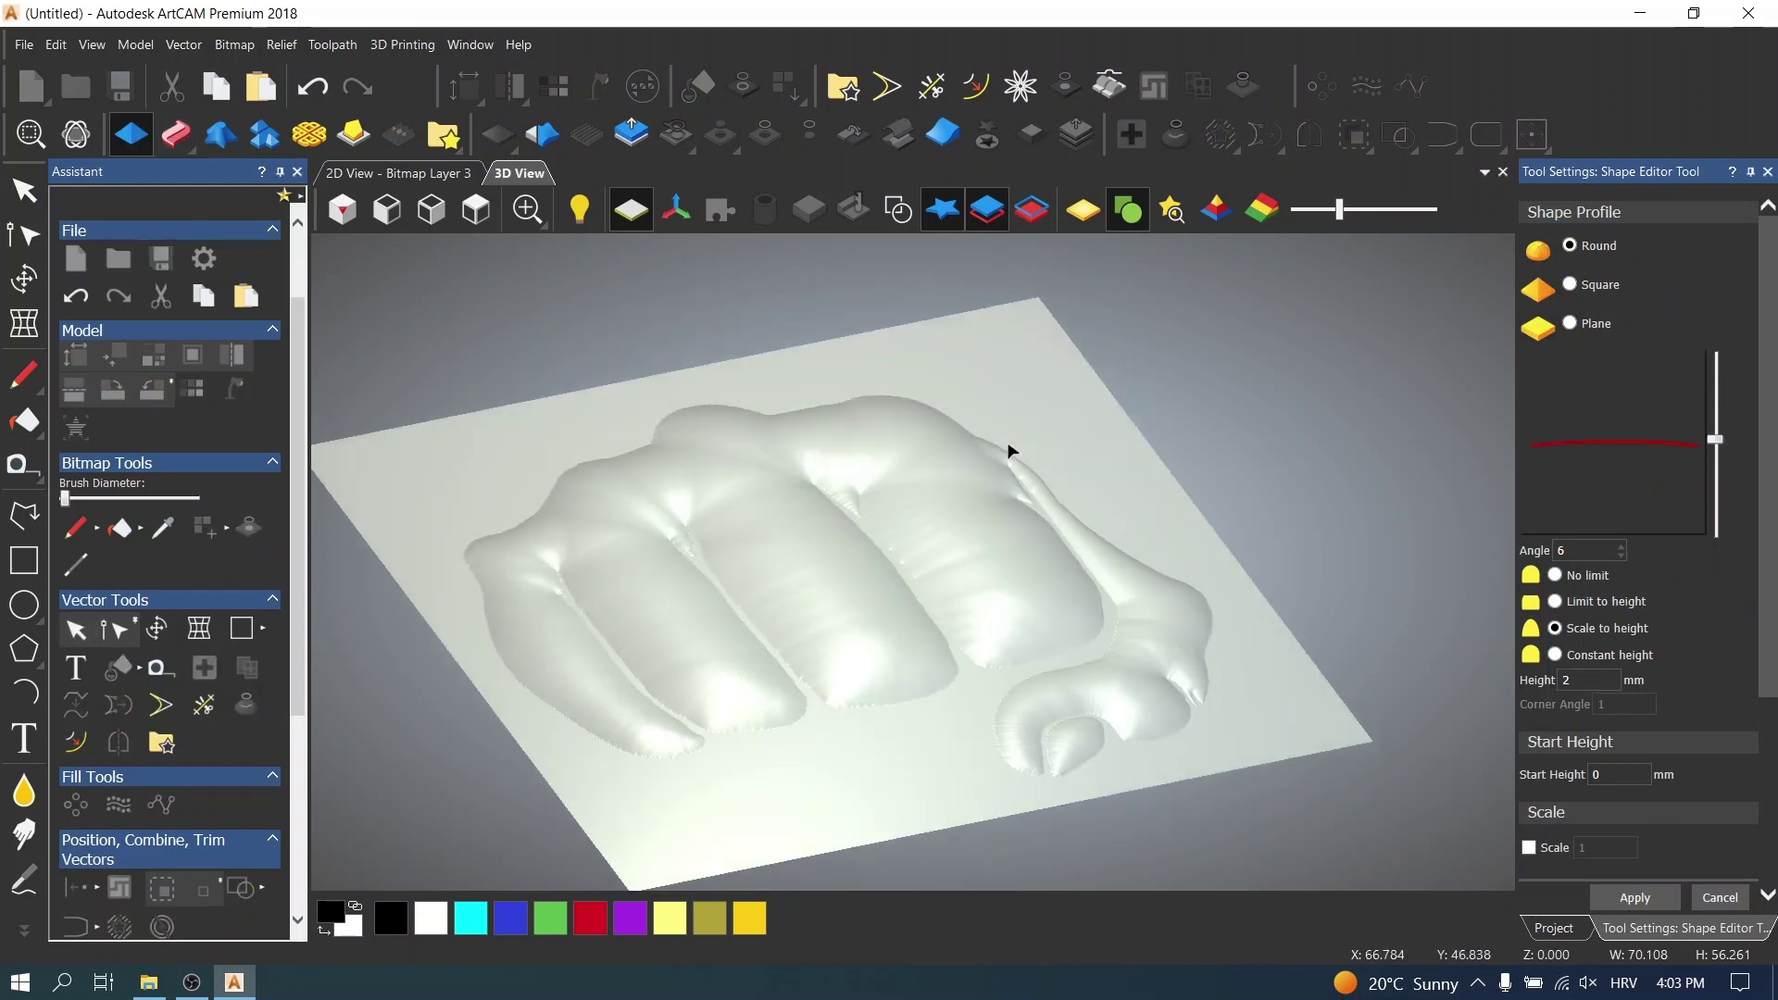
left_click_drag(1716, 435, 1715, 432)
left_click_drag(917, 480, 1035, 587)
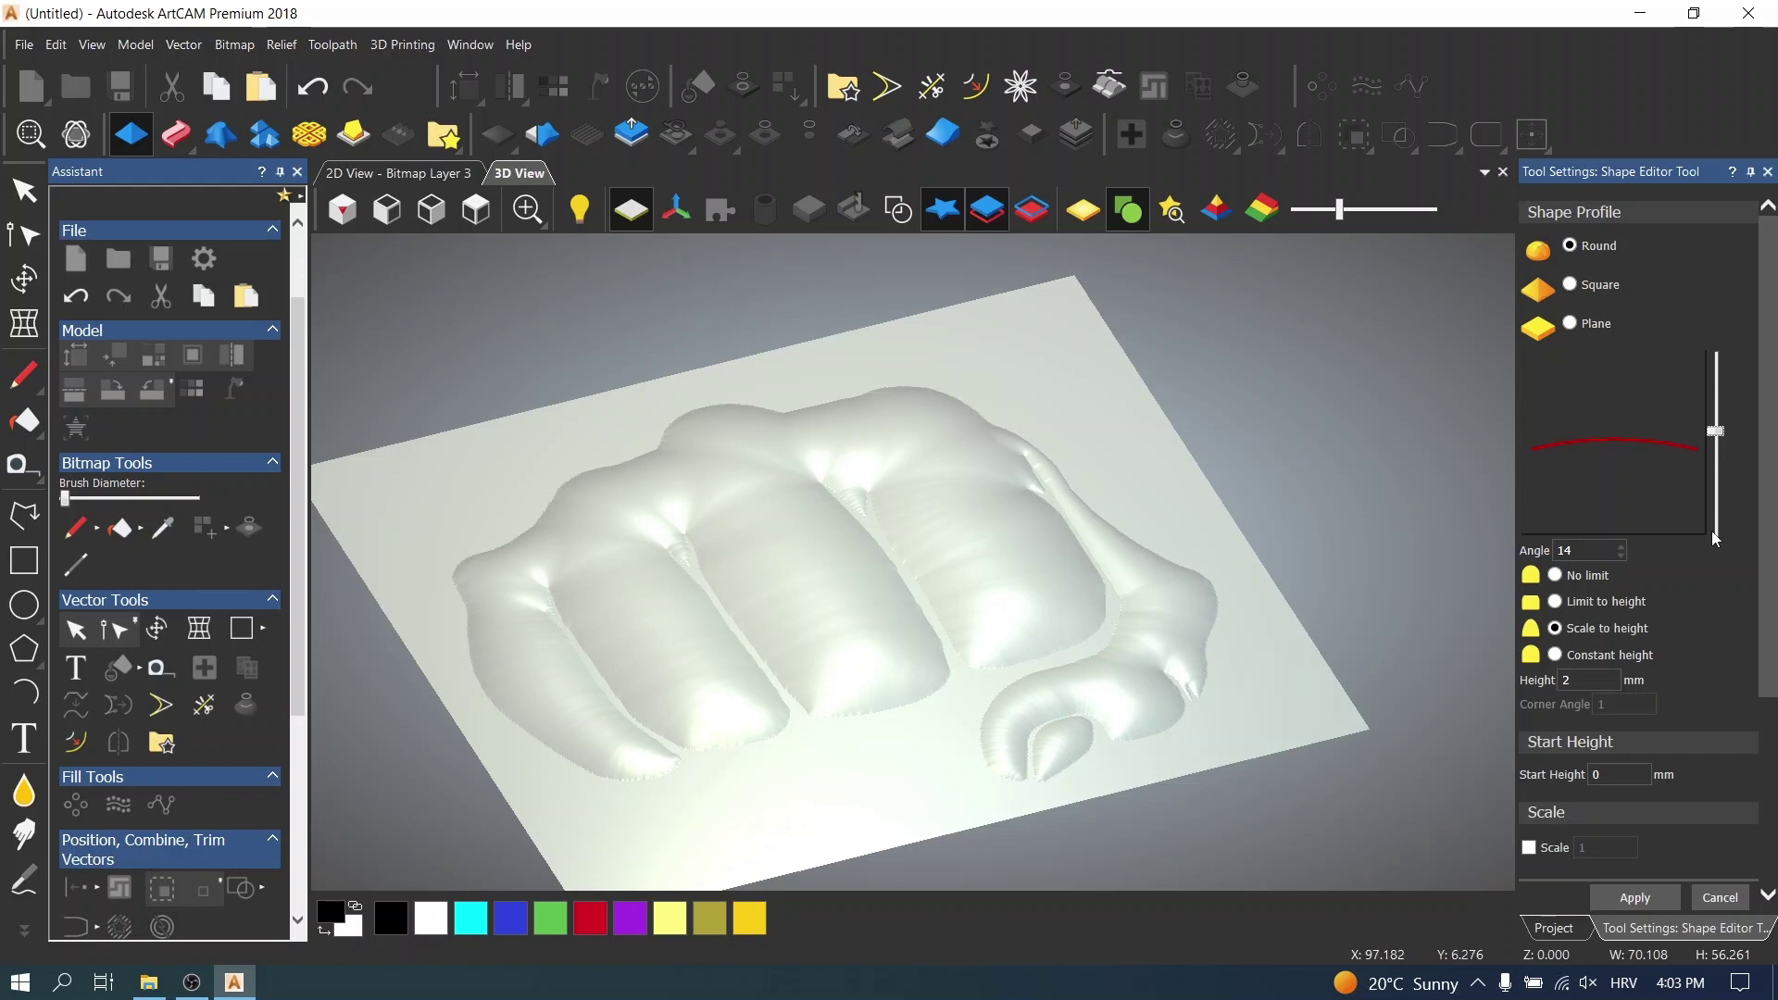
scroll(1094, 719, "up", 3)
left_click_drag(1100, 693, 960, 496)
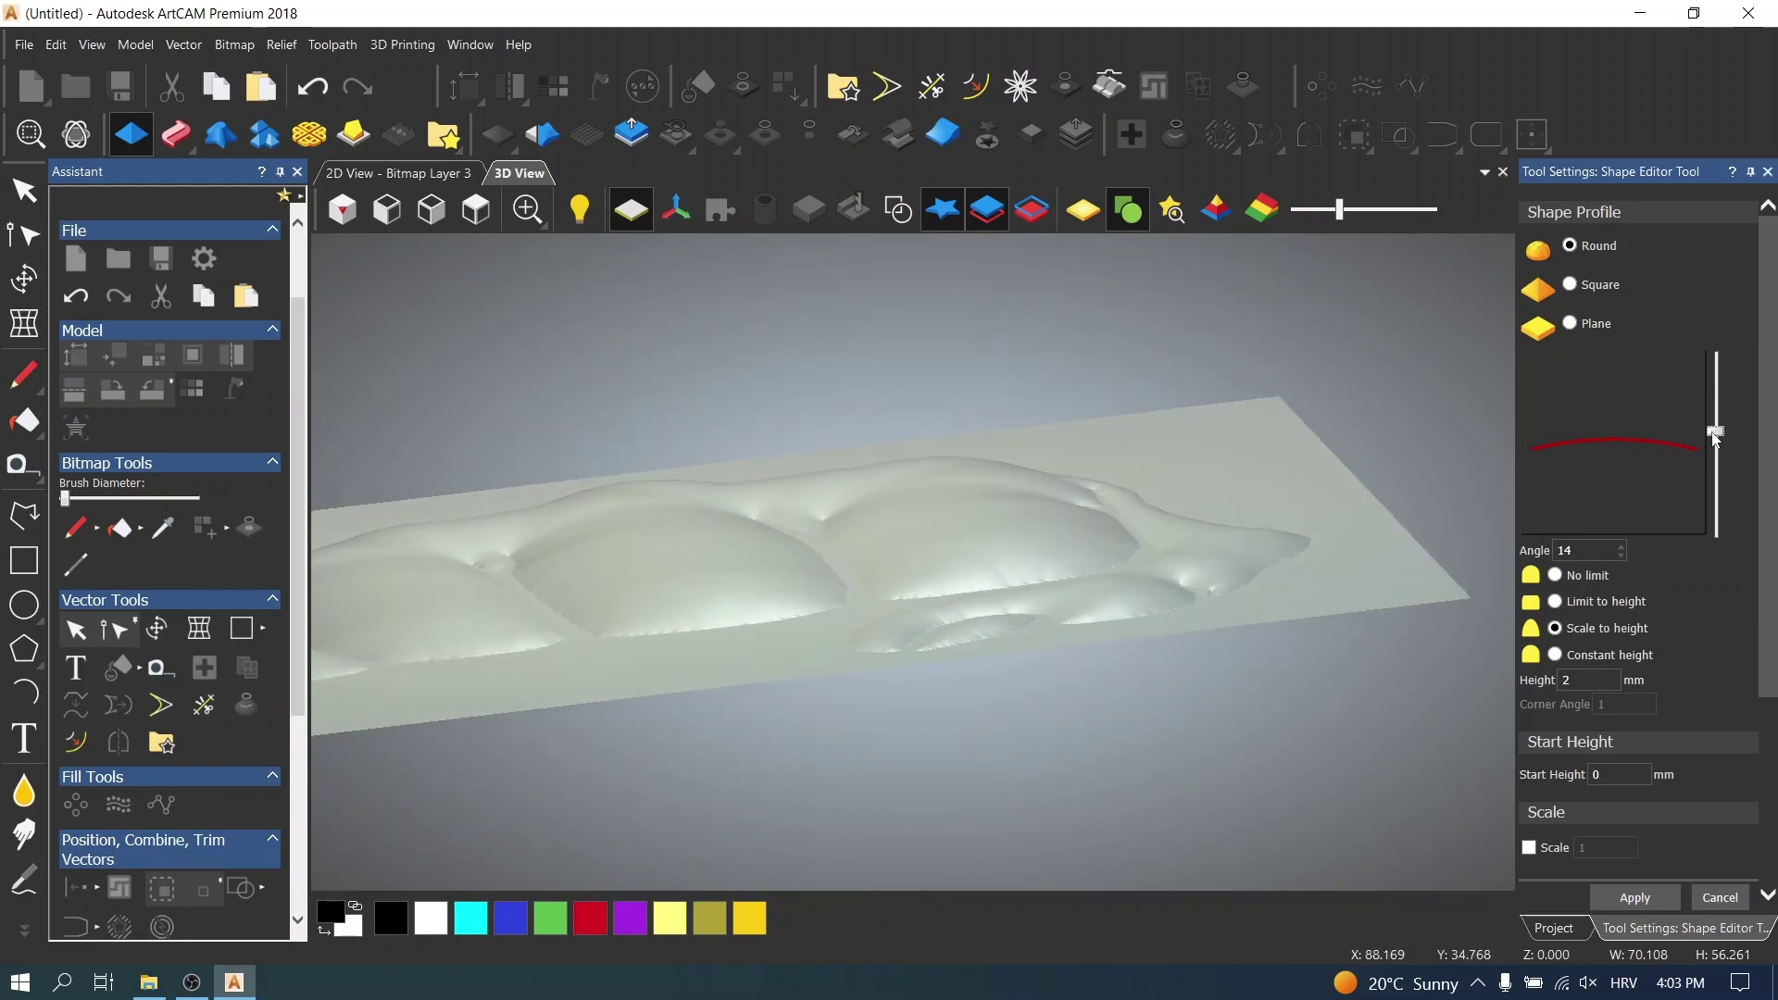
left_click_drag(1715, 431, 1716, 420)
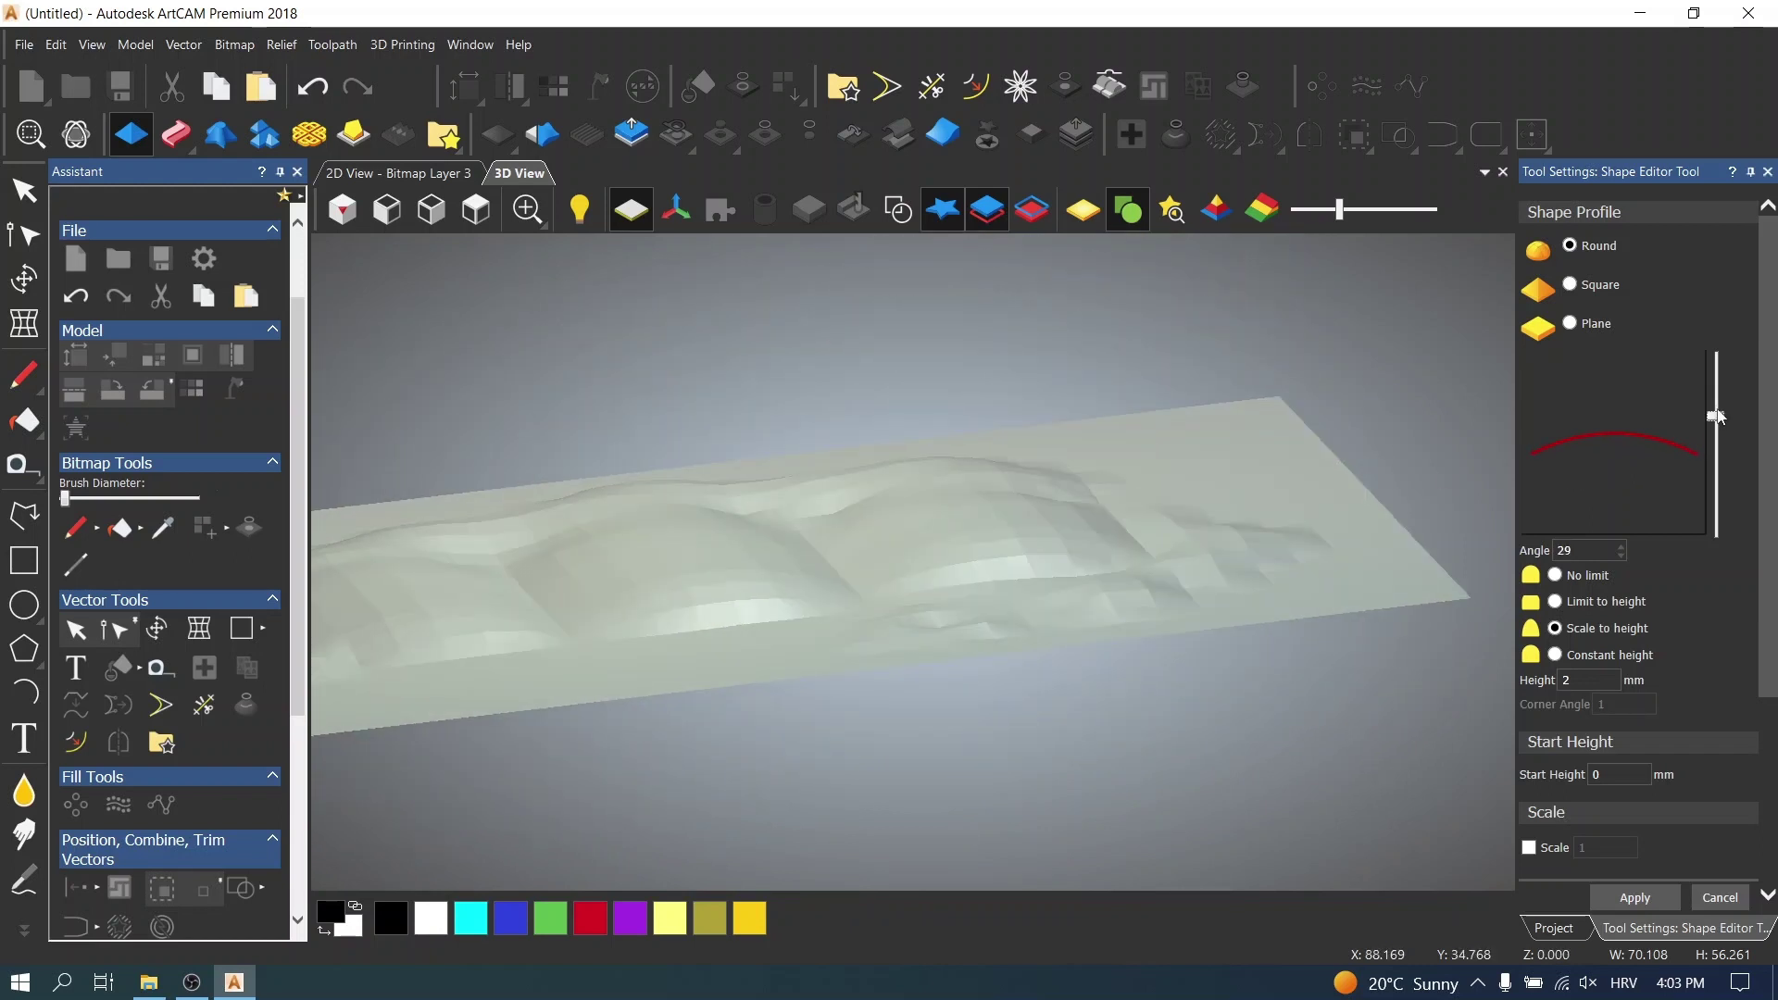
scroll(1075, 508, "down", 3)
left_click_drag(1077, 507, 656, 550)
scroll(756, 585, "up", 3)
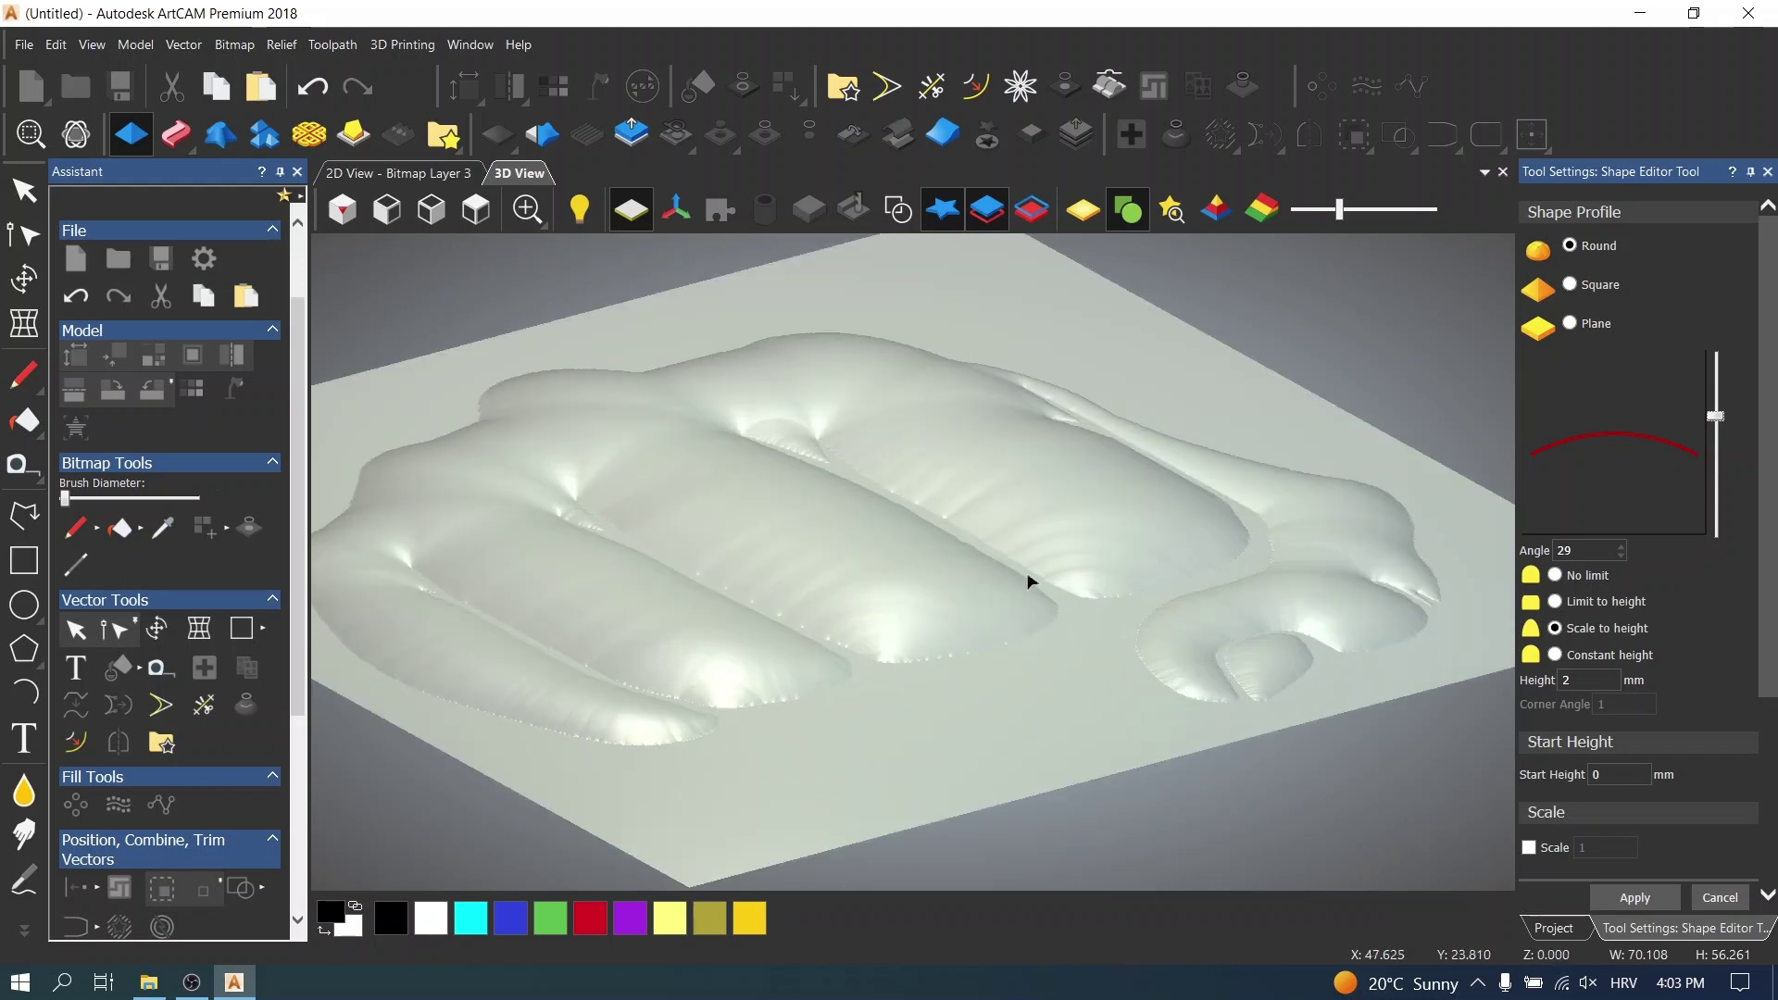
- Set the height to 2.5 mm, apply the shape, and show the relief in material colour
left_click(1573, 679)
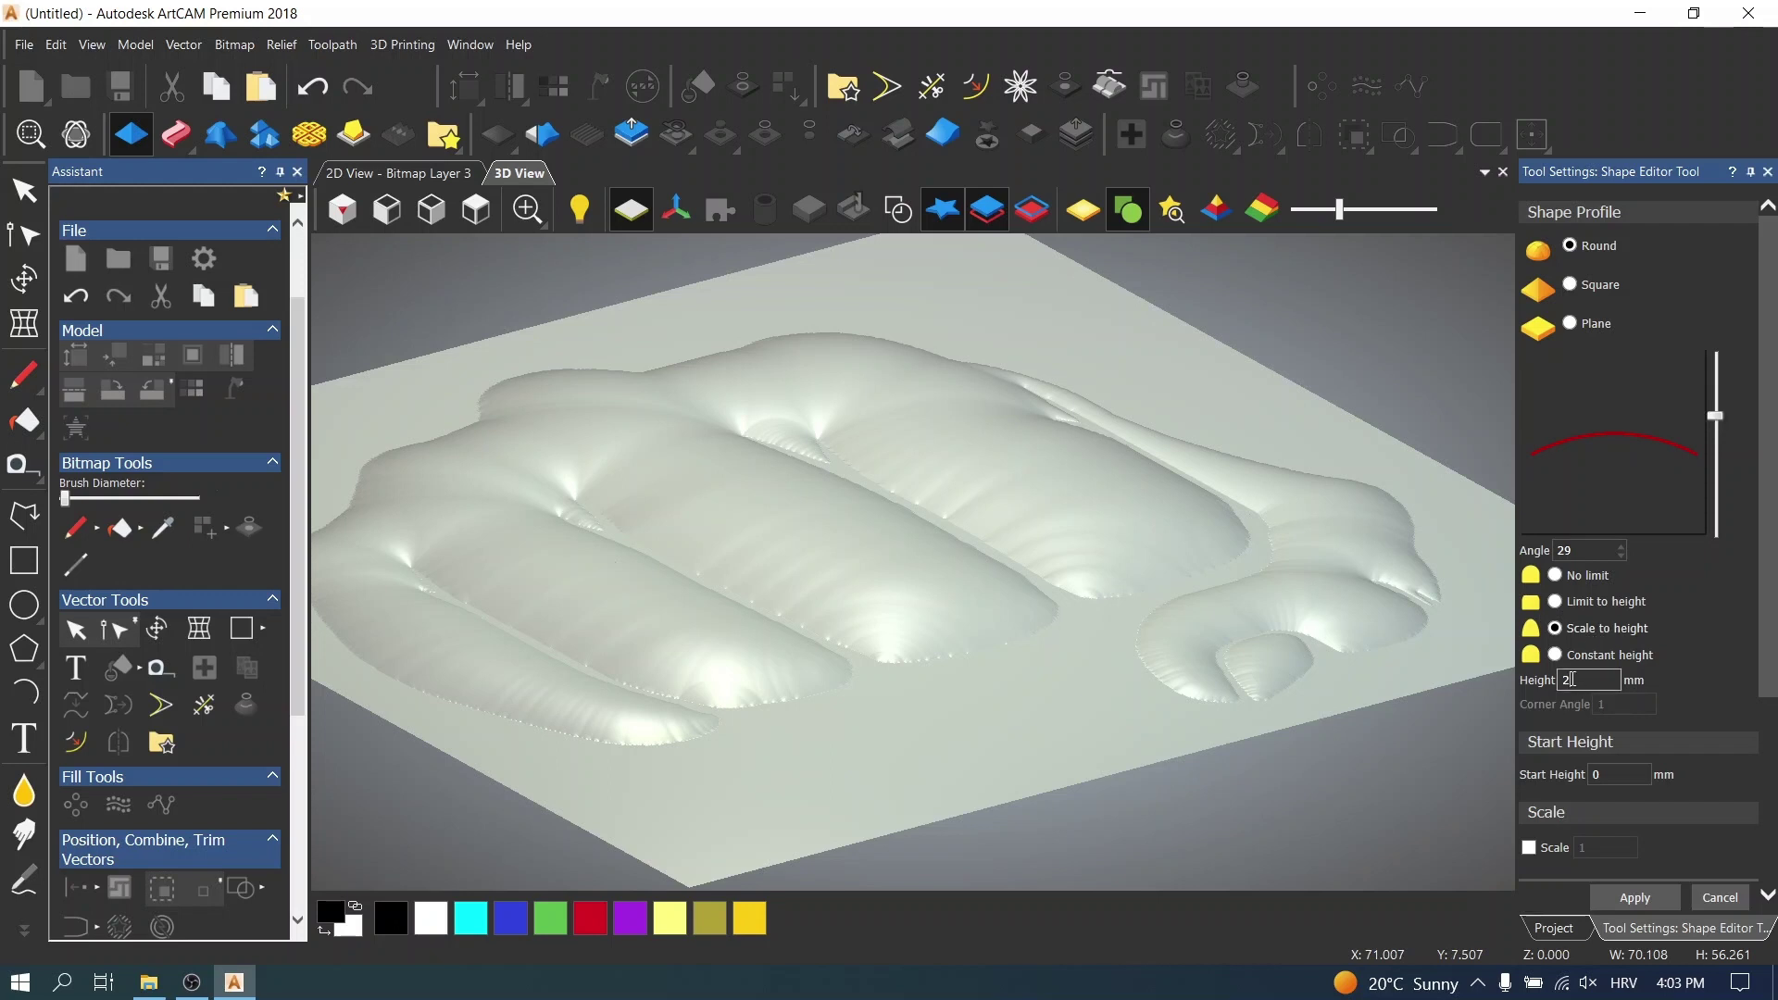
type(".5")
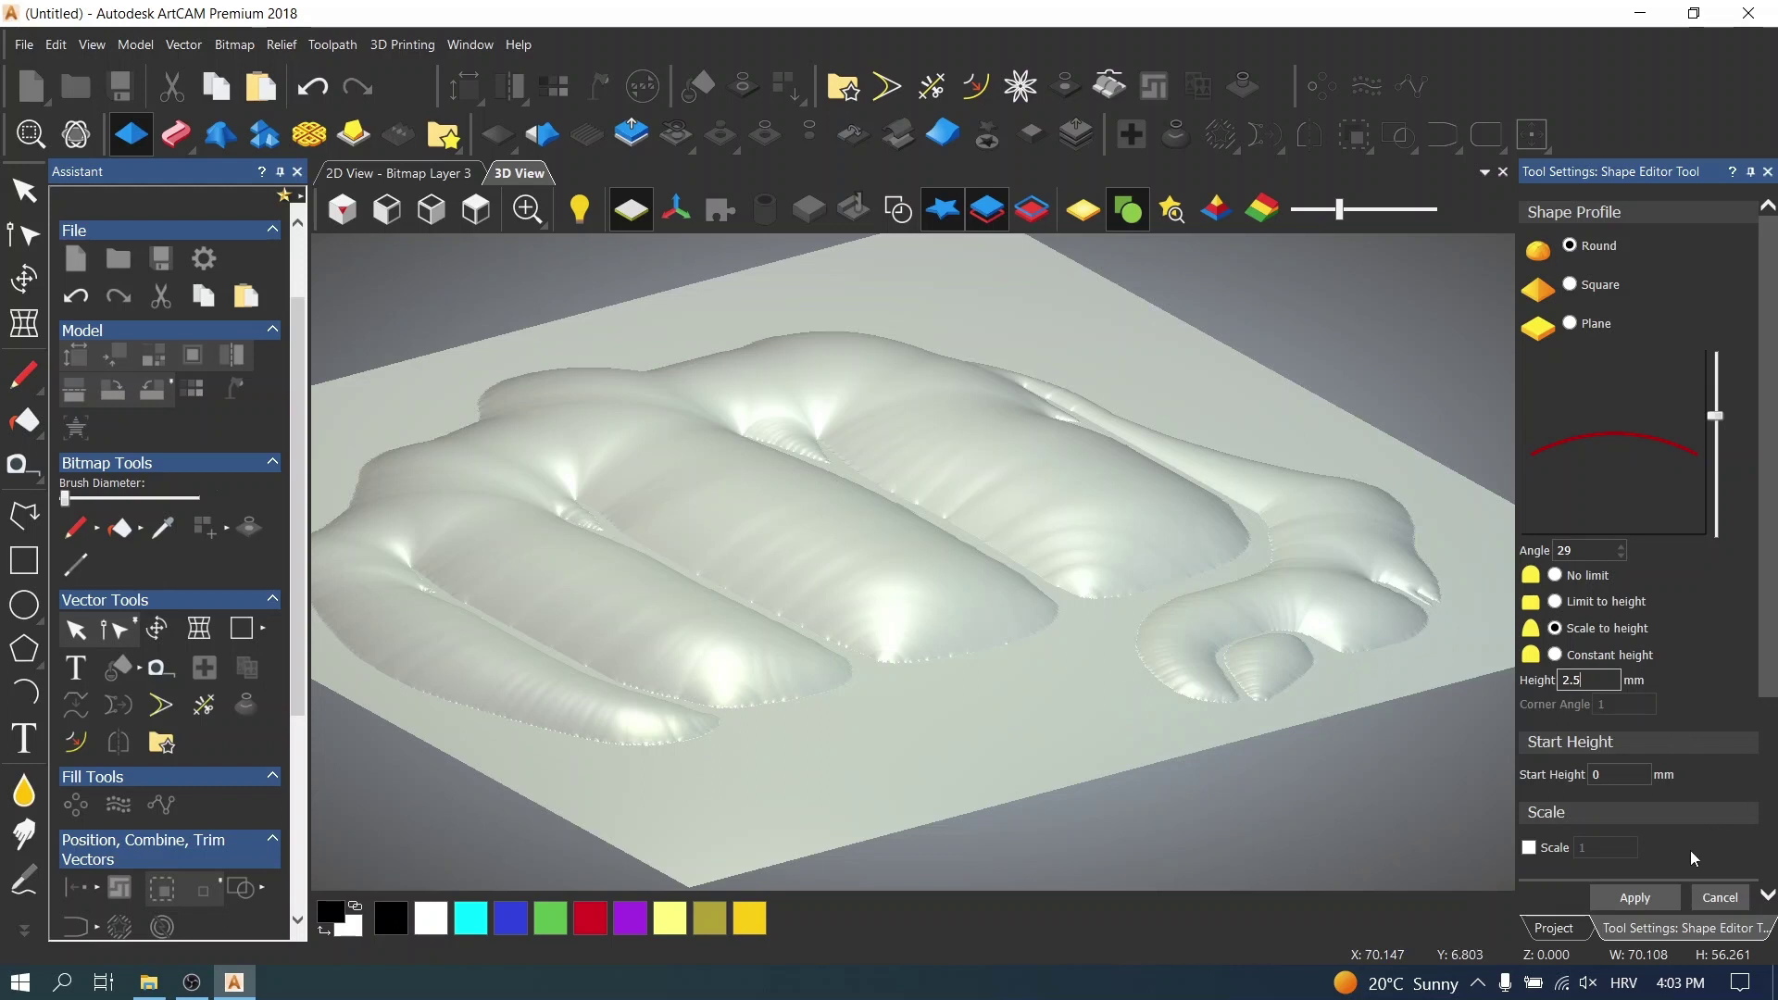
left_click(1653, 899)
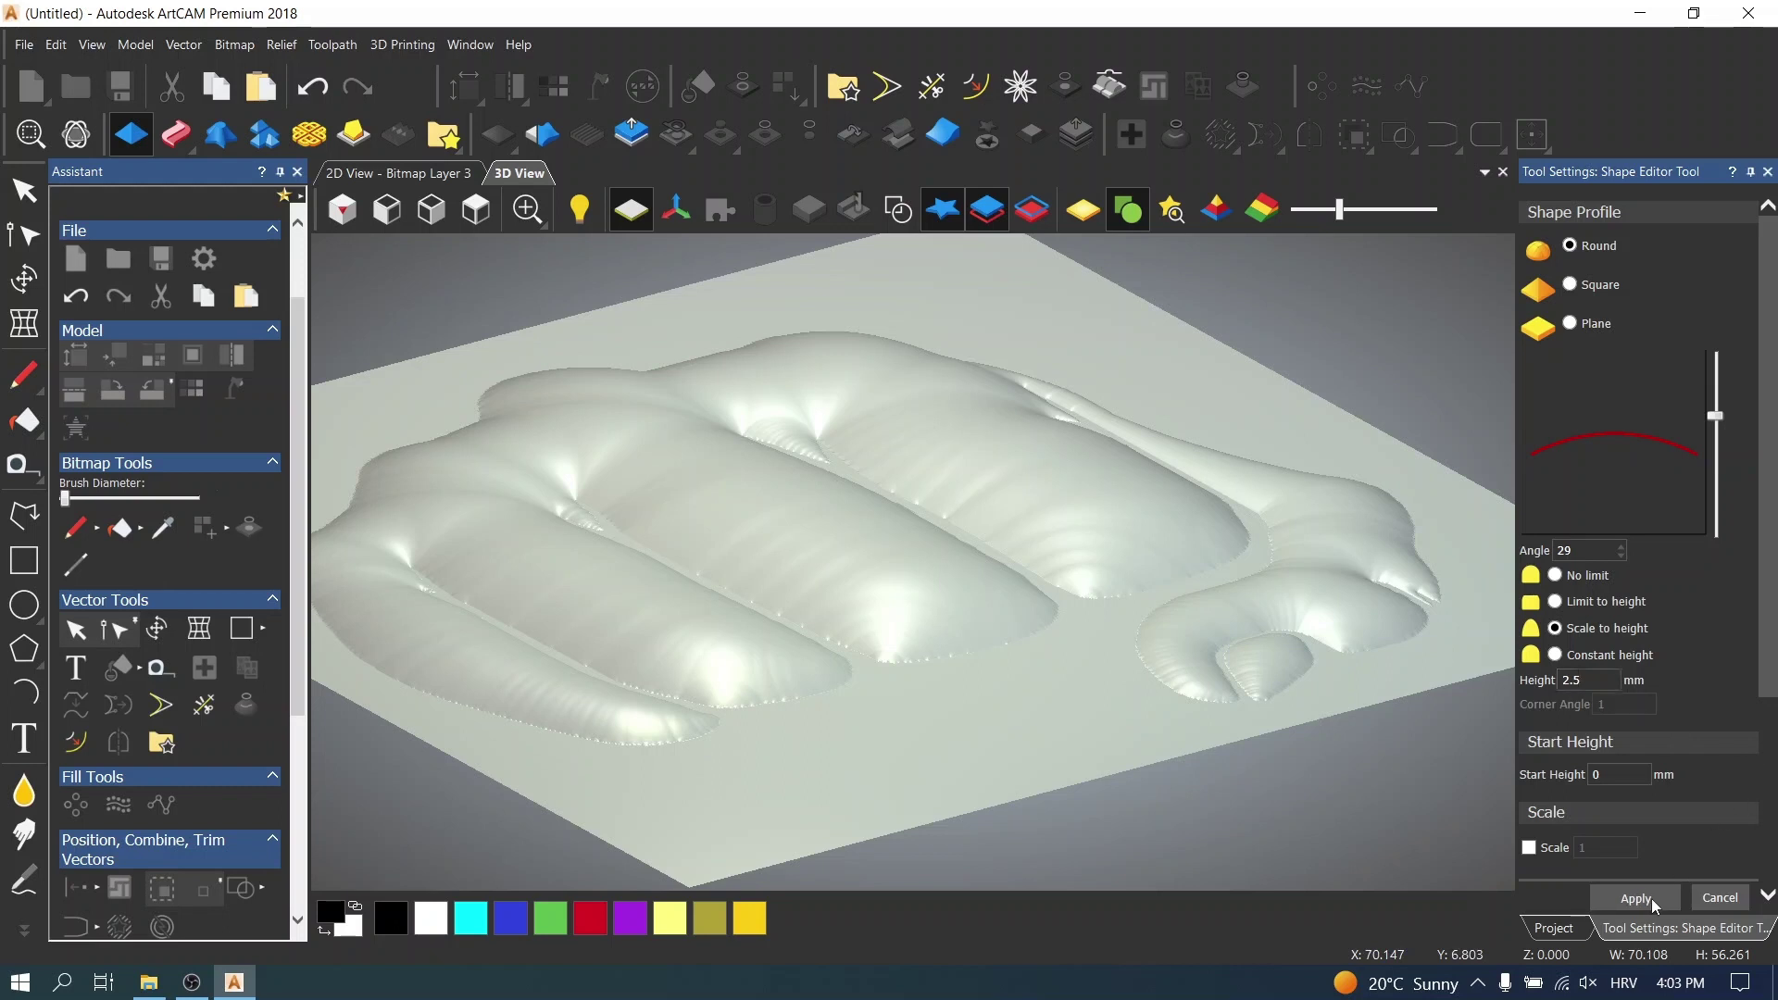
left_click(1733, 900)
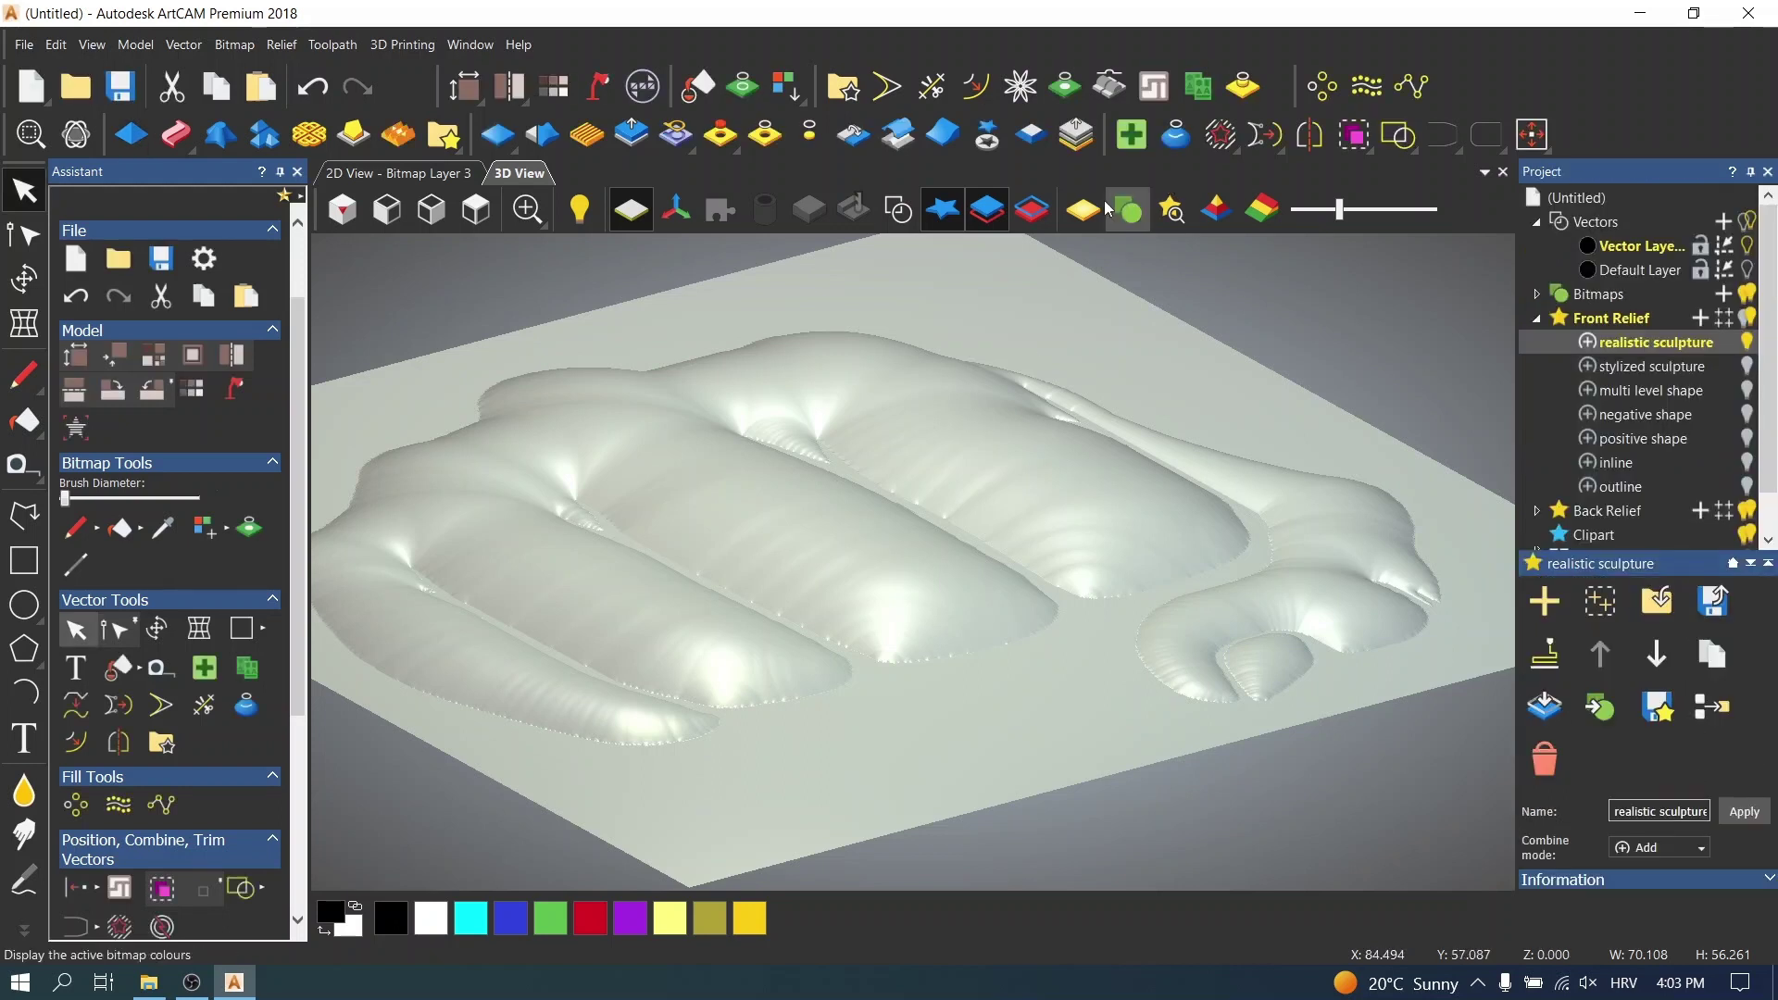
left_click(1084, 211)
- Orbit the relief and intensify its material colour shading
scroll(1083, 553, "down", 3)
left_click_drag(1085, 553, 1149, 676)
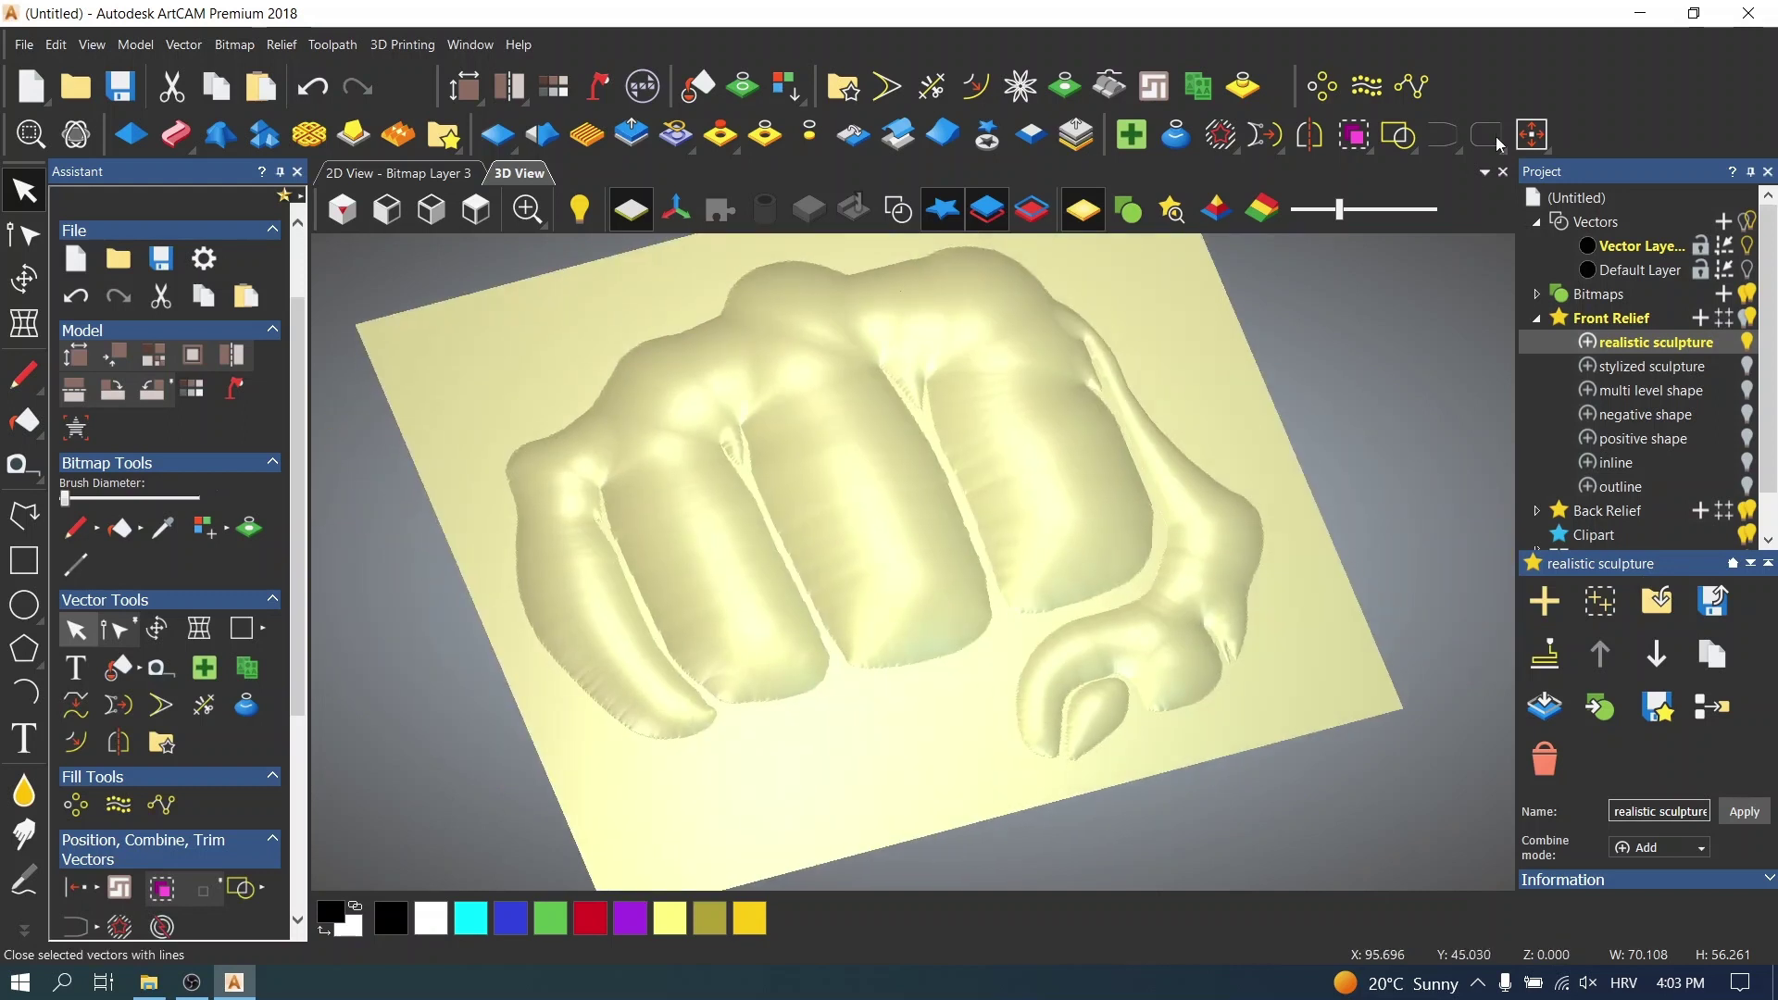
left_click_drag(1339, 210, 1439, 210)
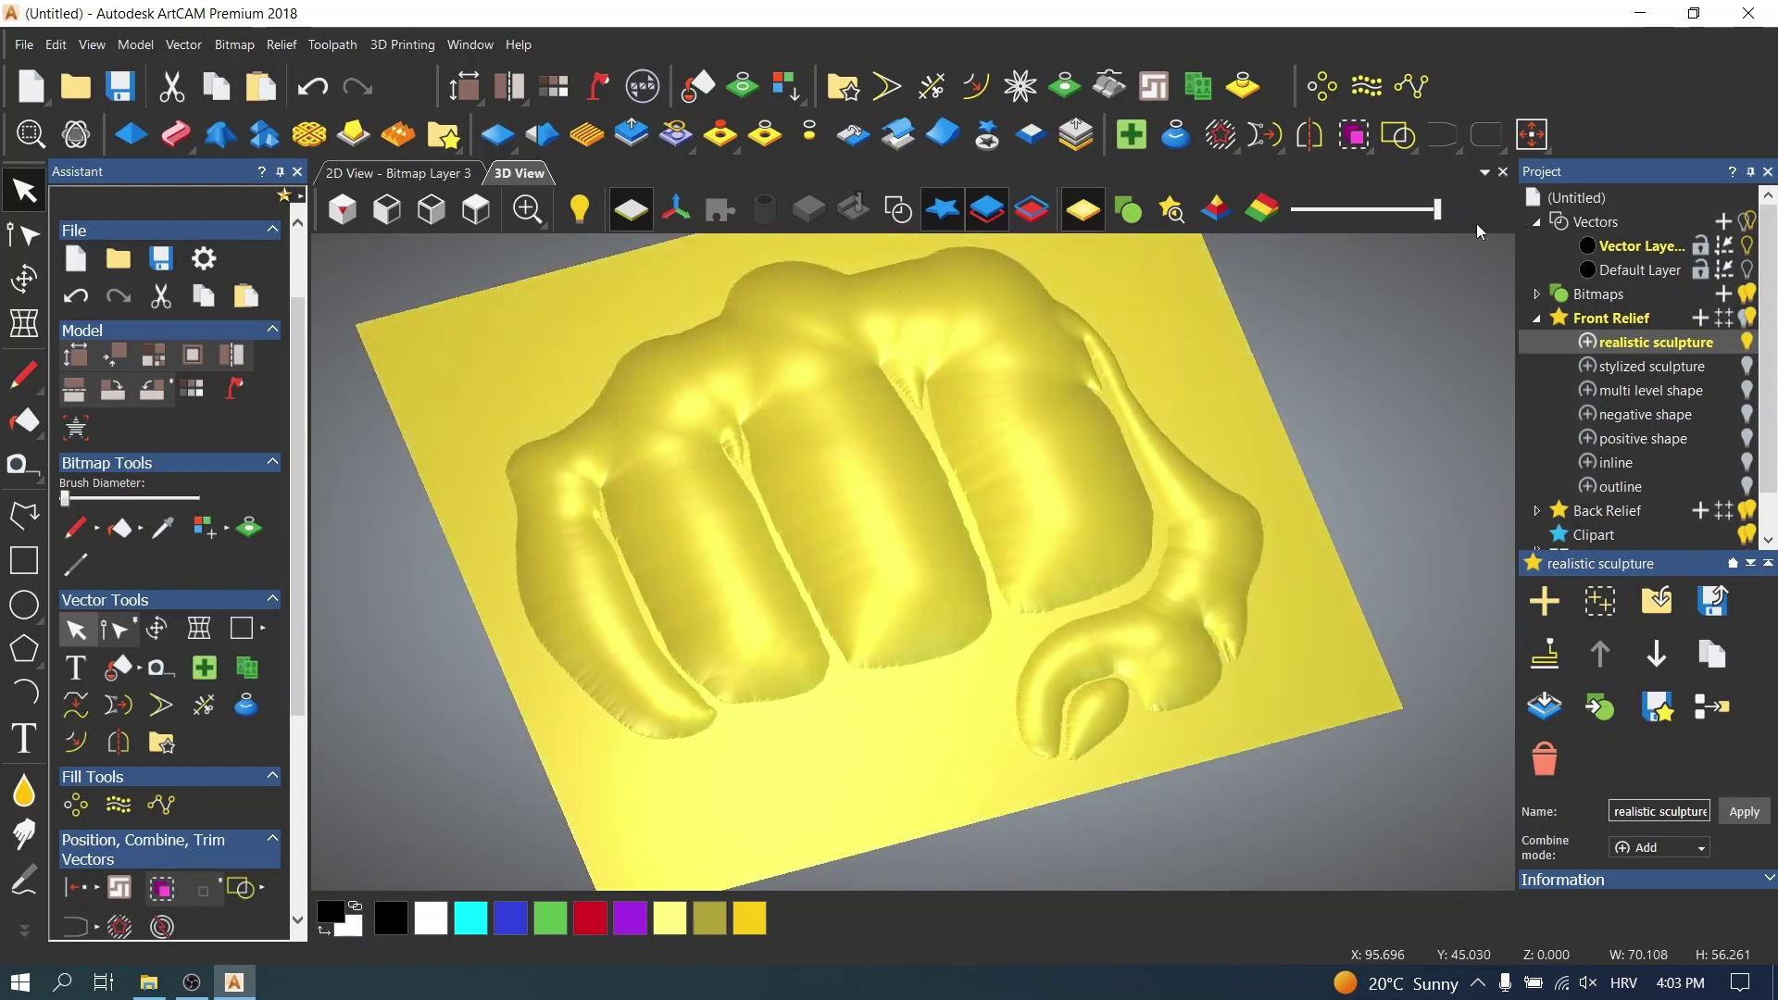
left_click_drag(1104, 472, 772, 578)
scroll(709, 537, "up", 6)
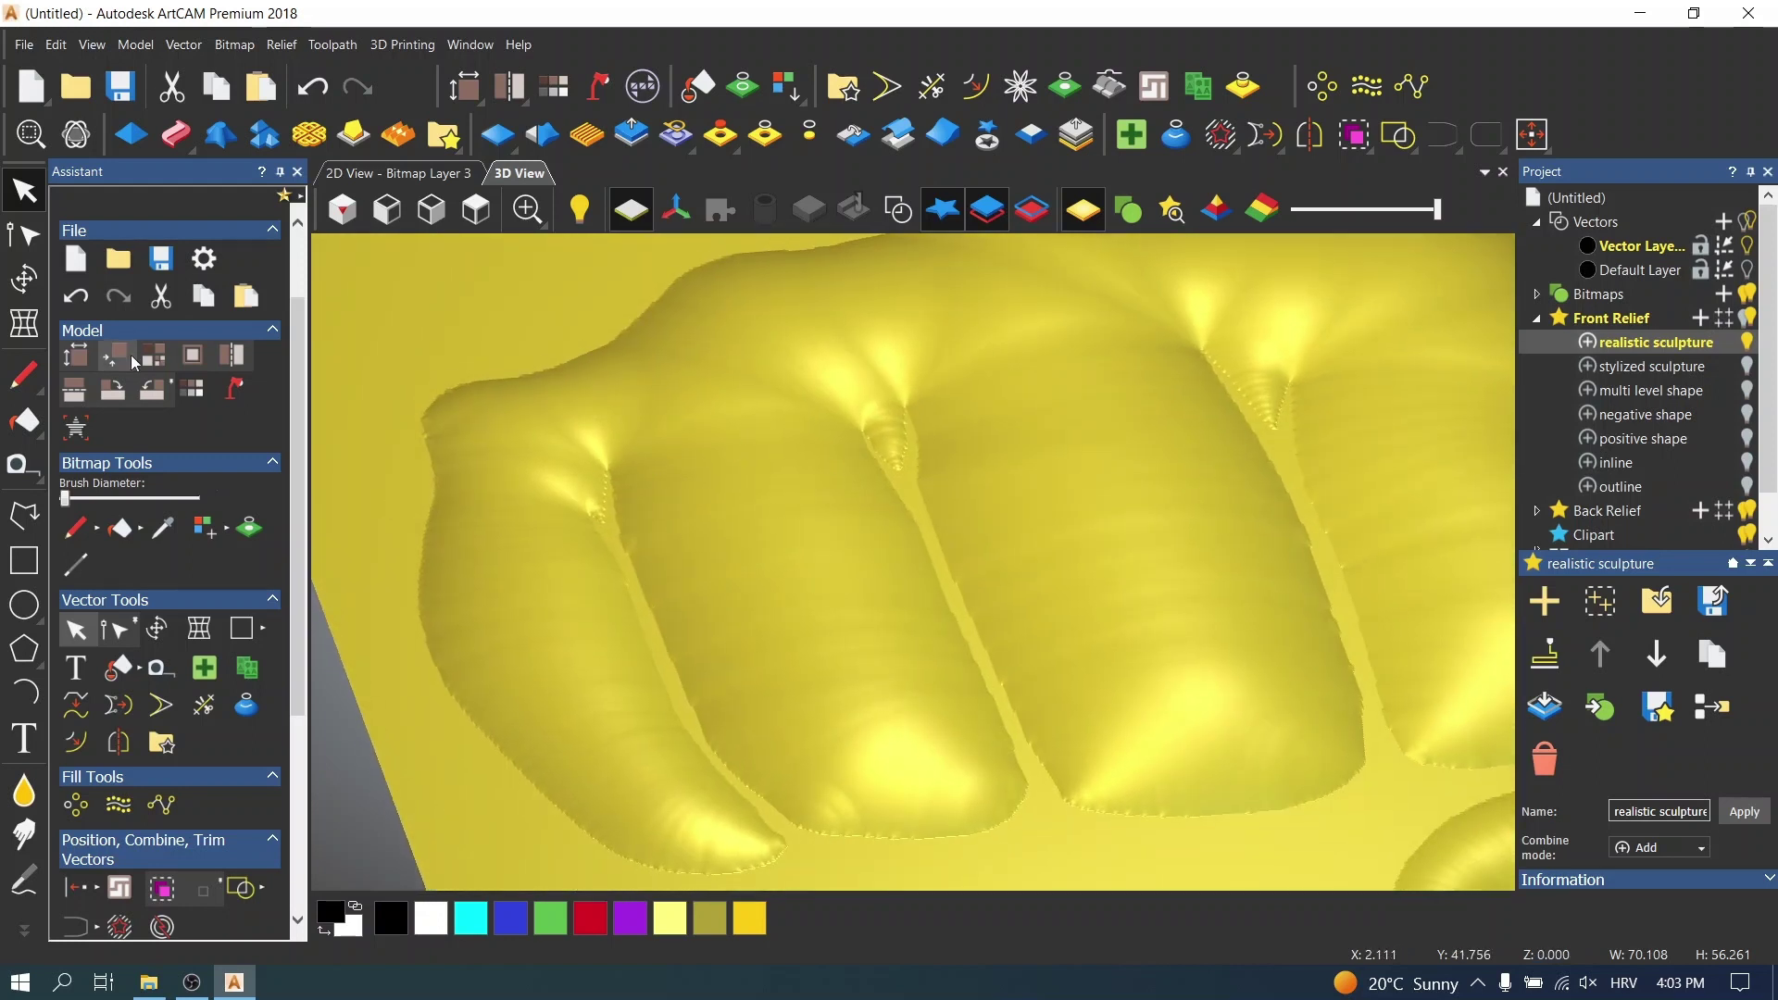
- Smooth the finger grooves with the Smoothing Tool at 169 px radius and 53% strength
left_click(24, 791)
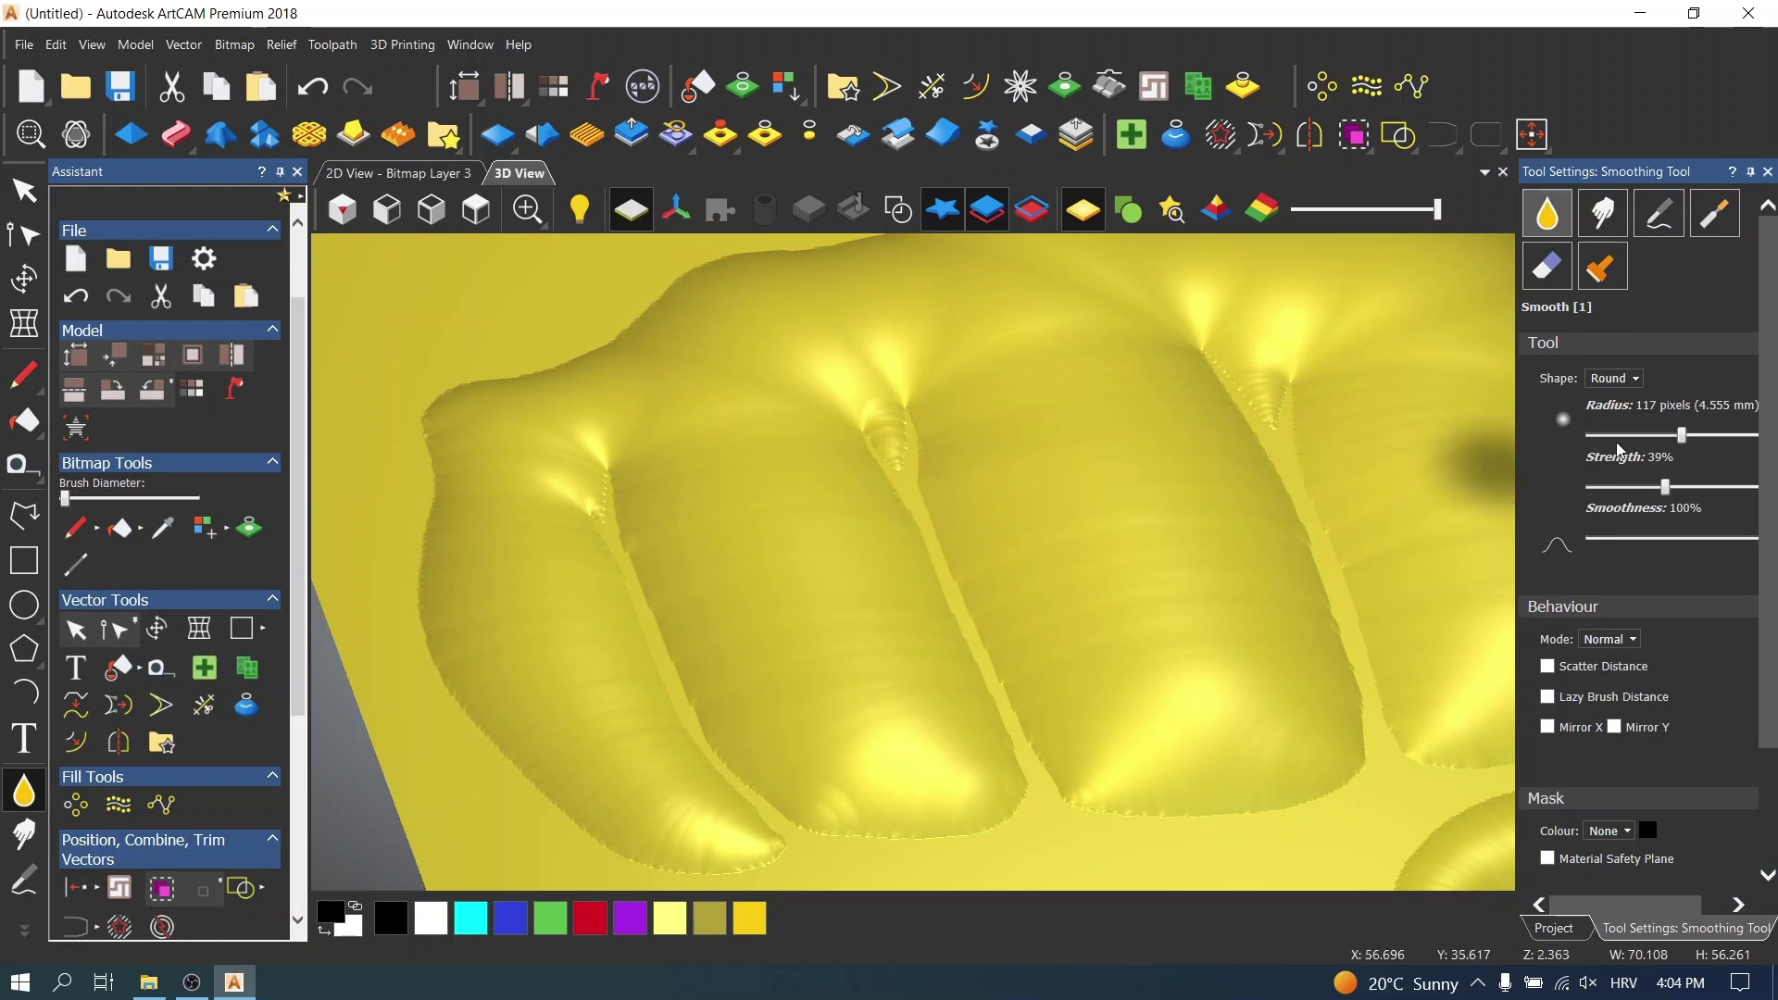
left_click(1707, 435)
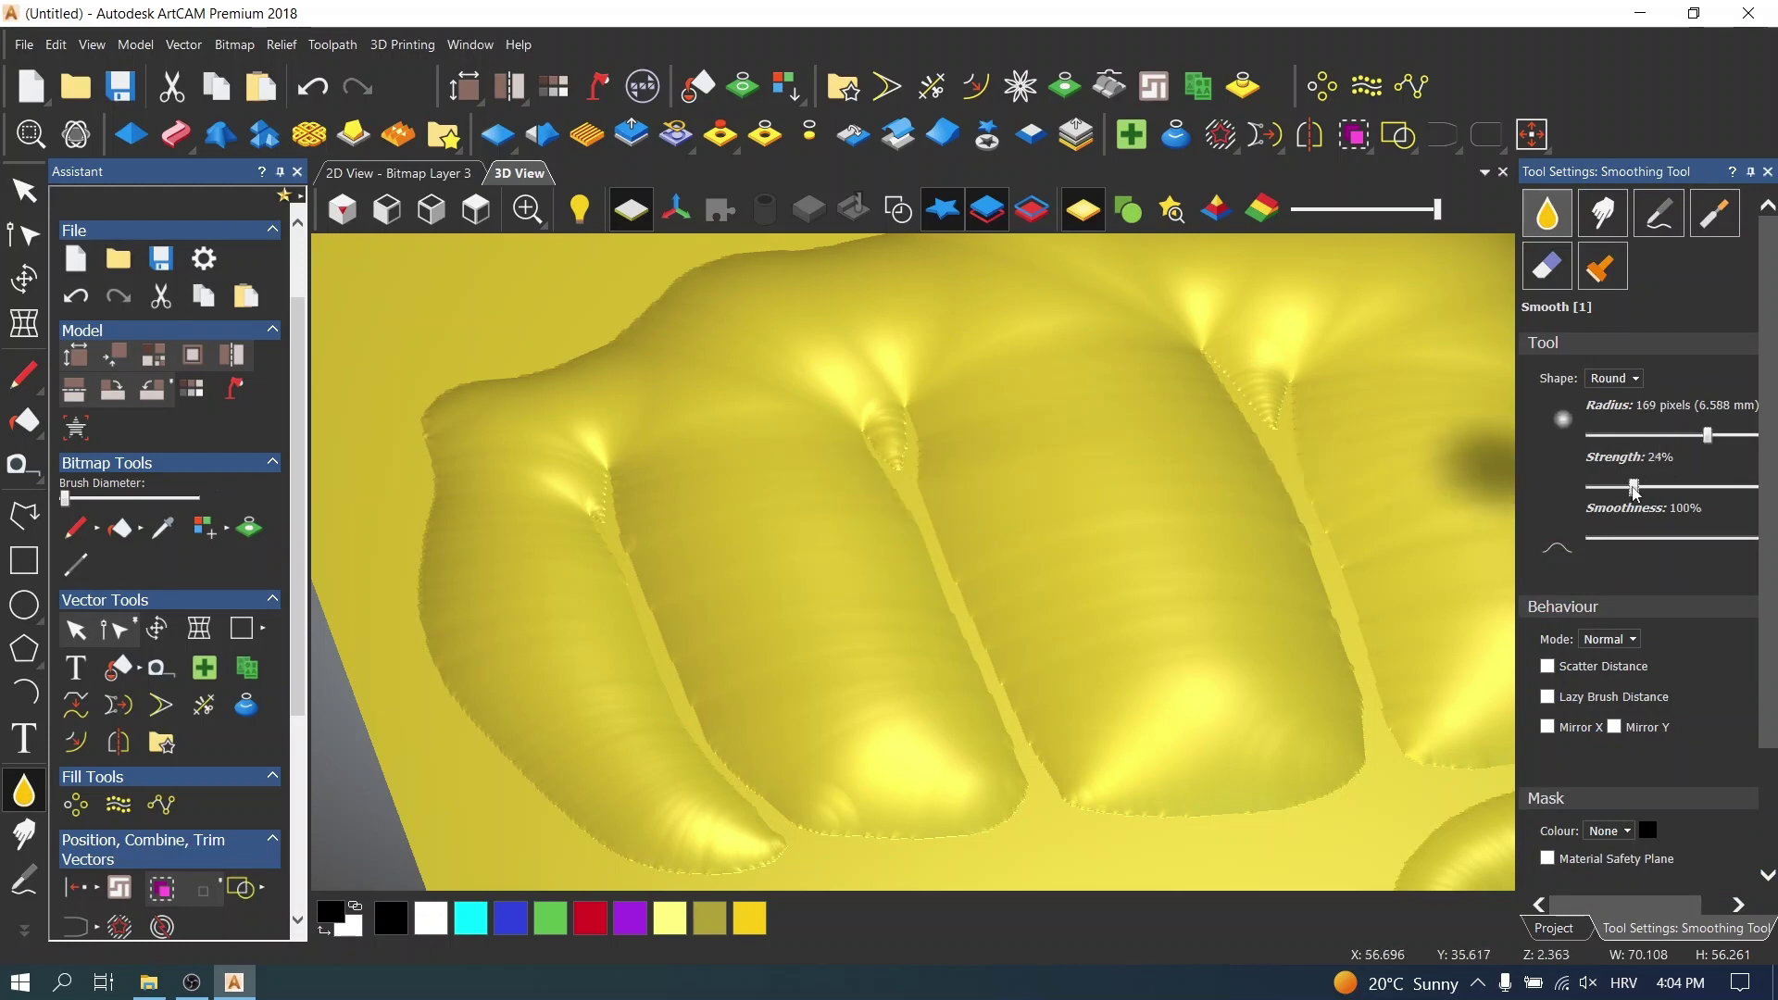
left_click(1627, 488)
left_click_drag(886, 451, 904, 457)
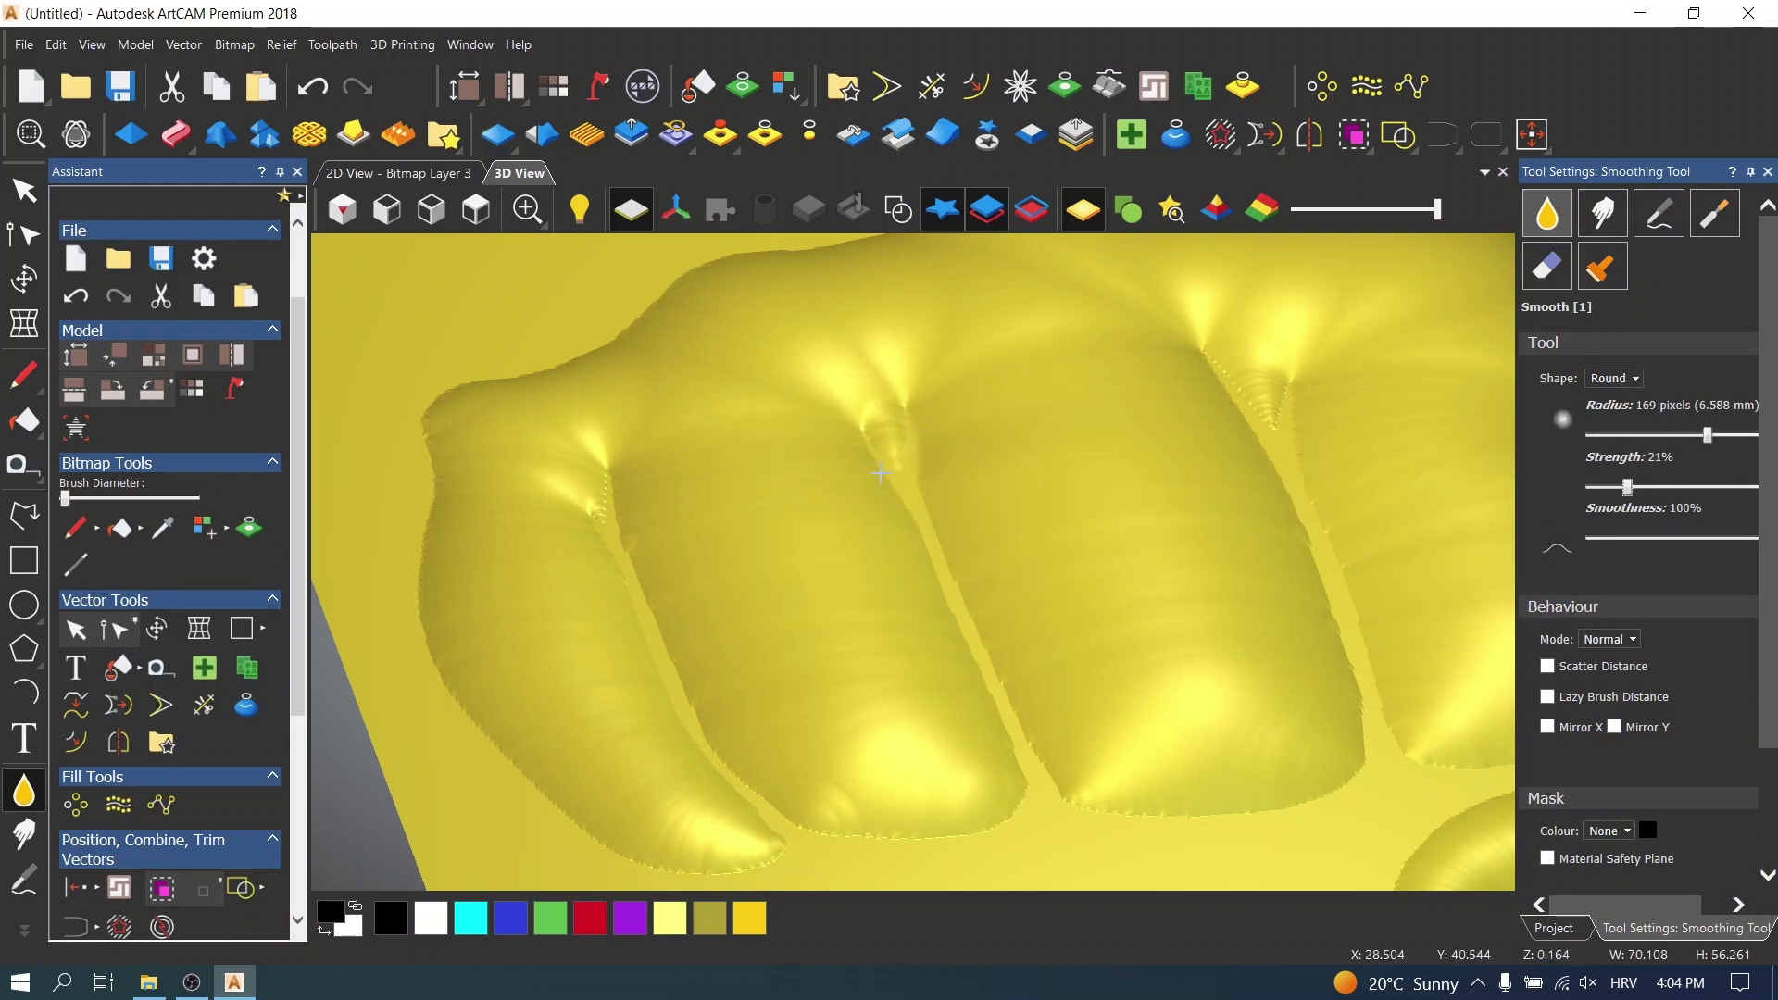
left_click_drag(1627, 487, 1697, 488)
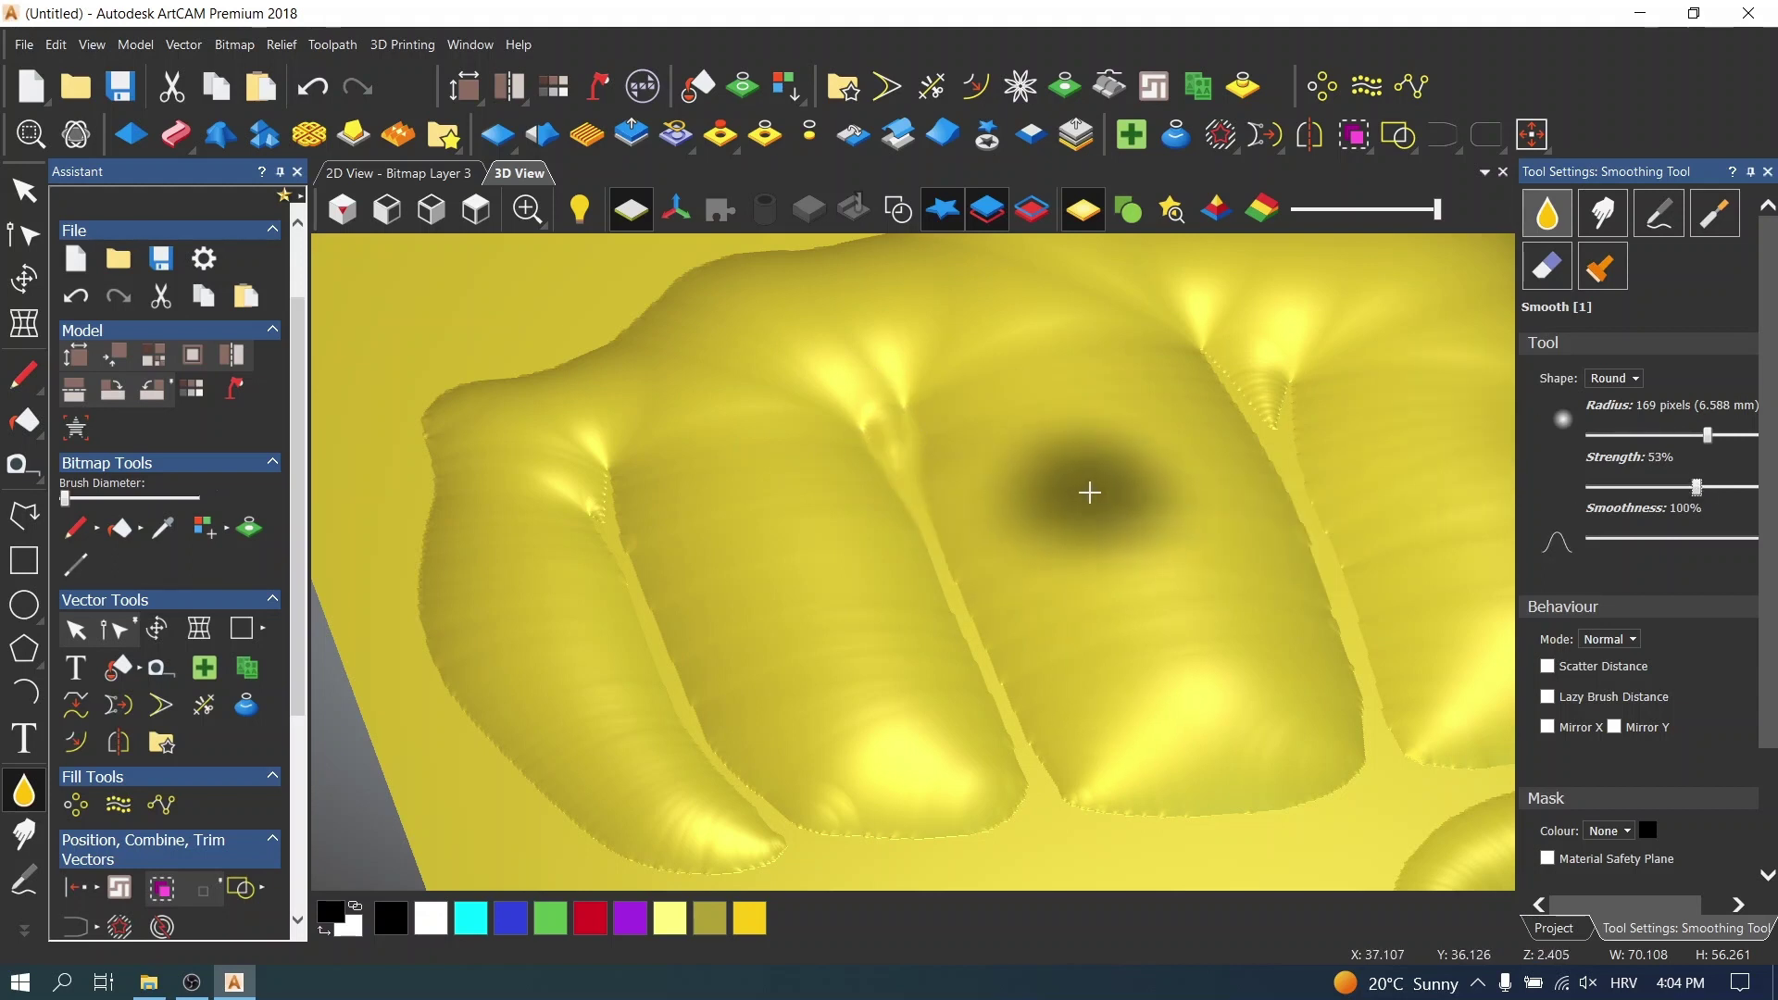
left_click_drag(939, 500, 935, 421)
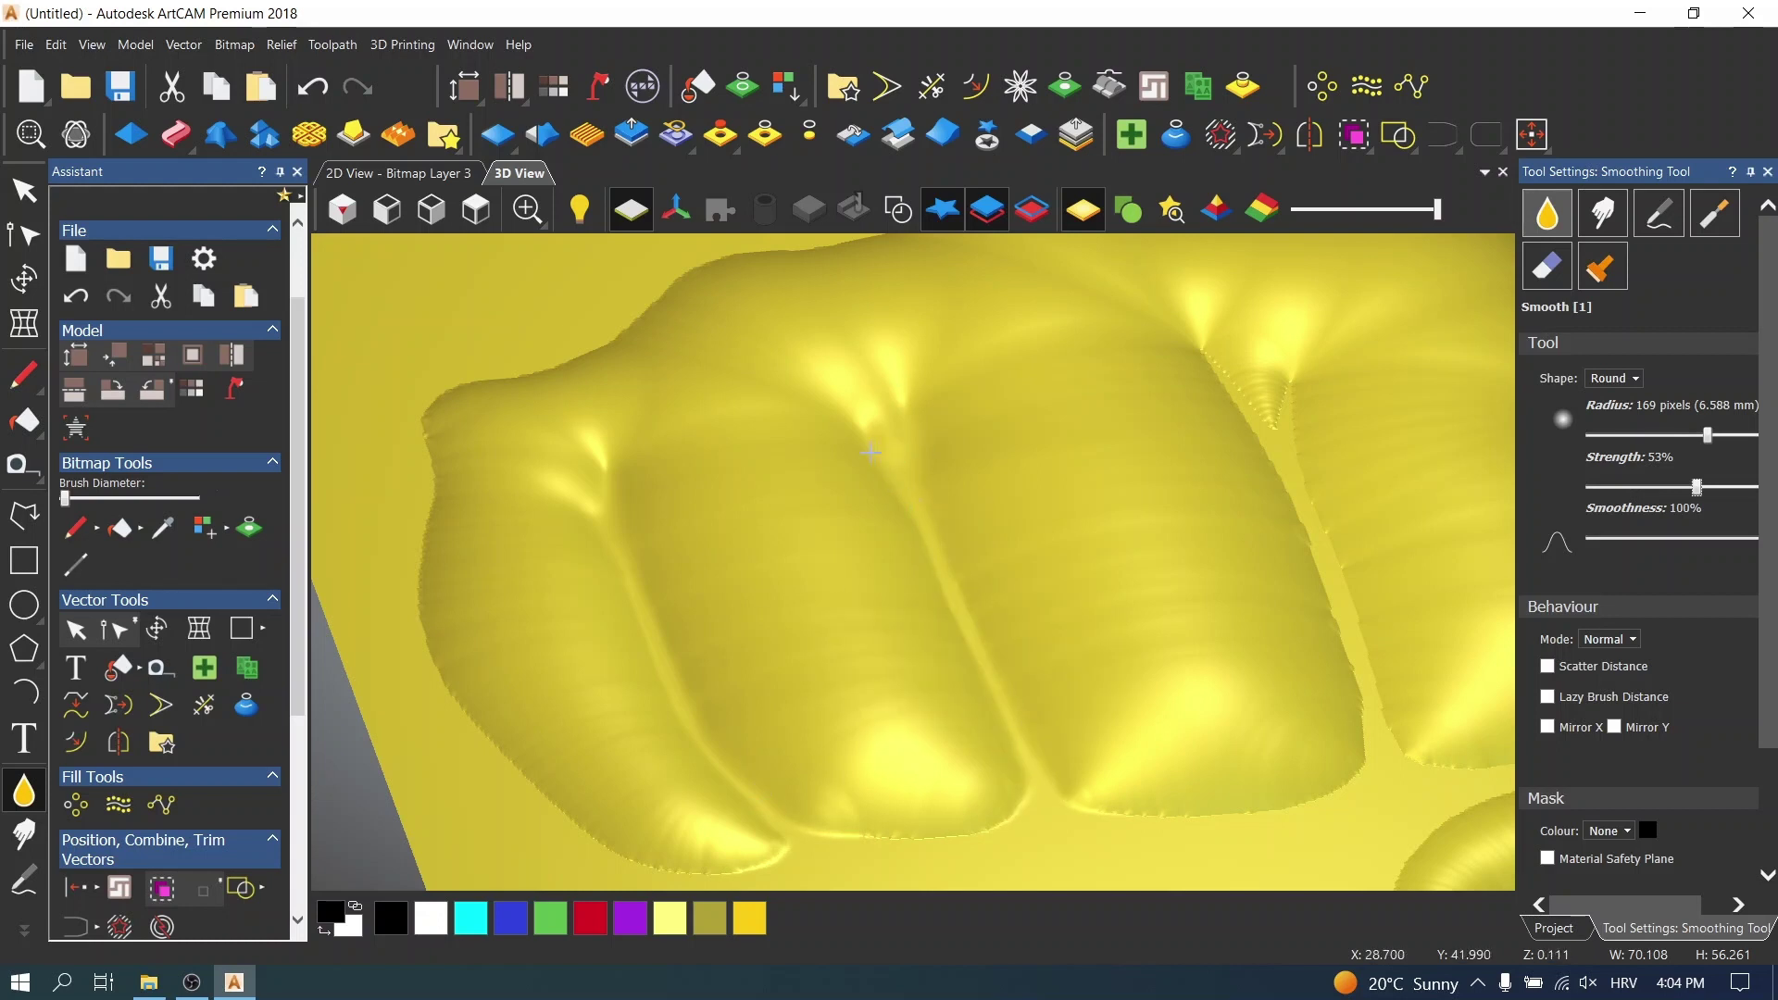
- Smooth the dark hollow, the surface along the thumb and the edge beside it
scroll(1330, 517, "down", 1)
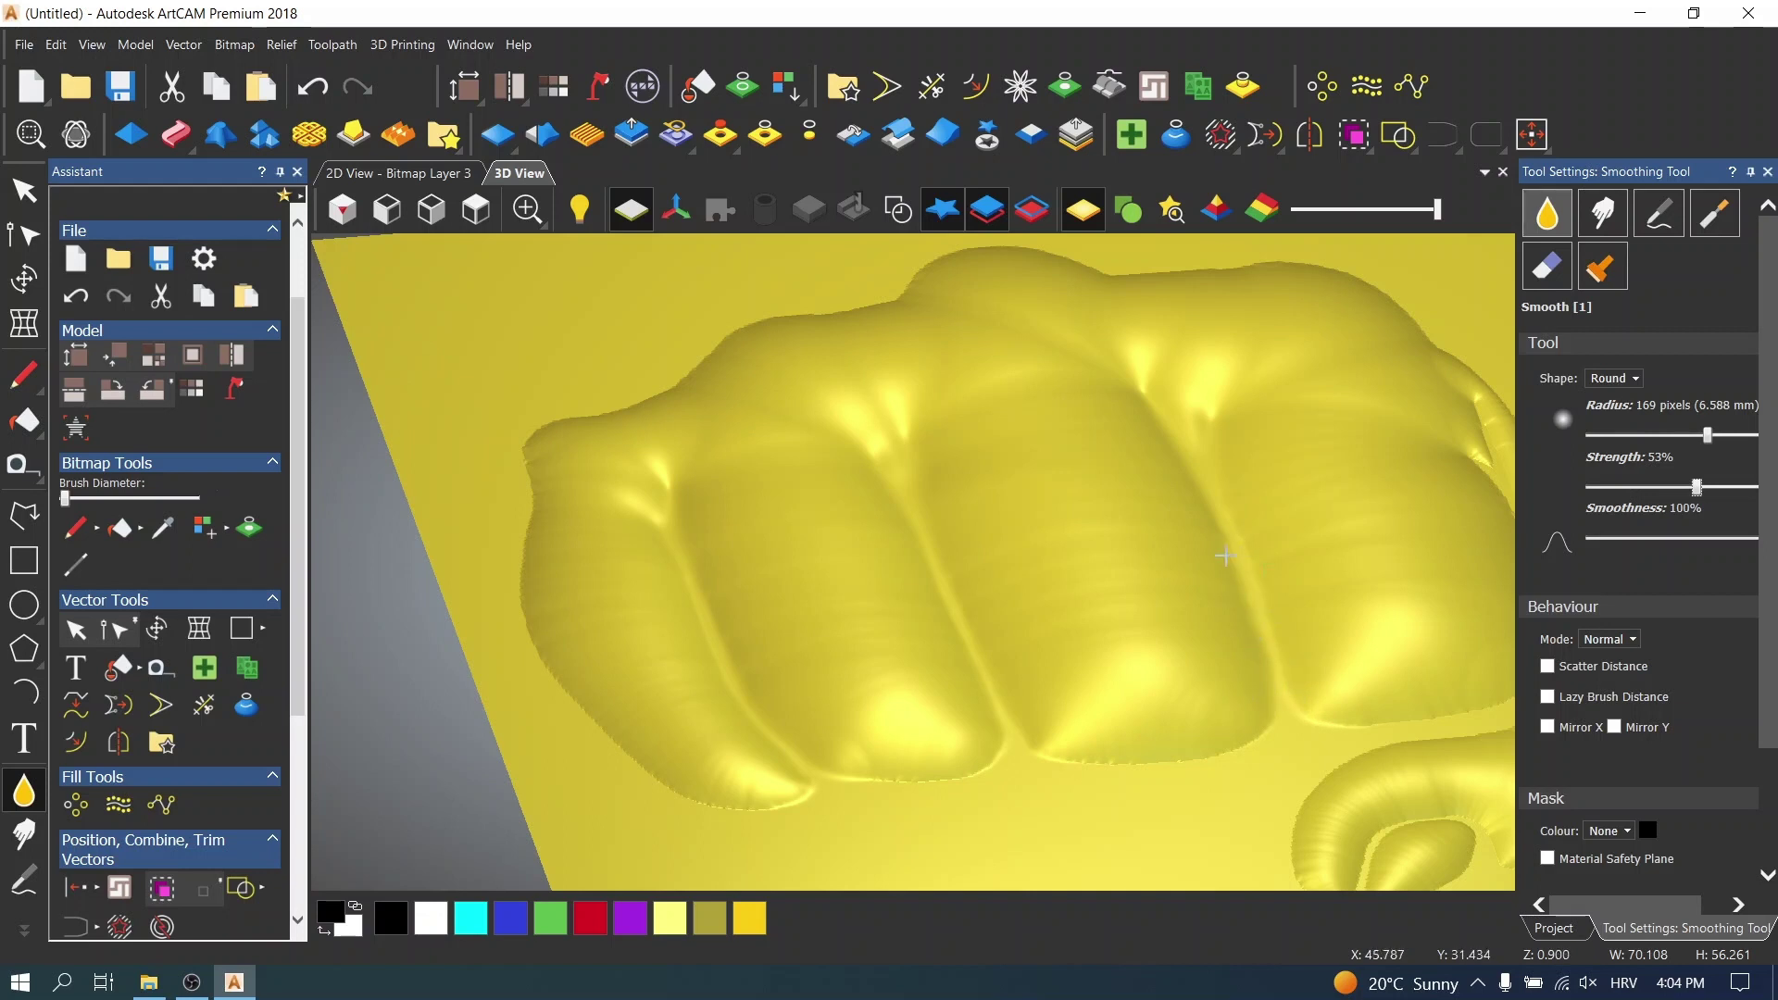
scroll(1204, 464, "down", 3)
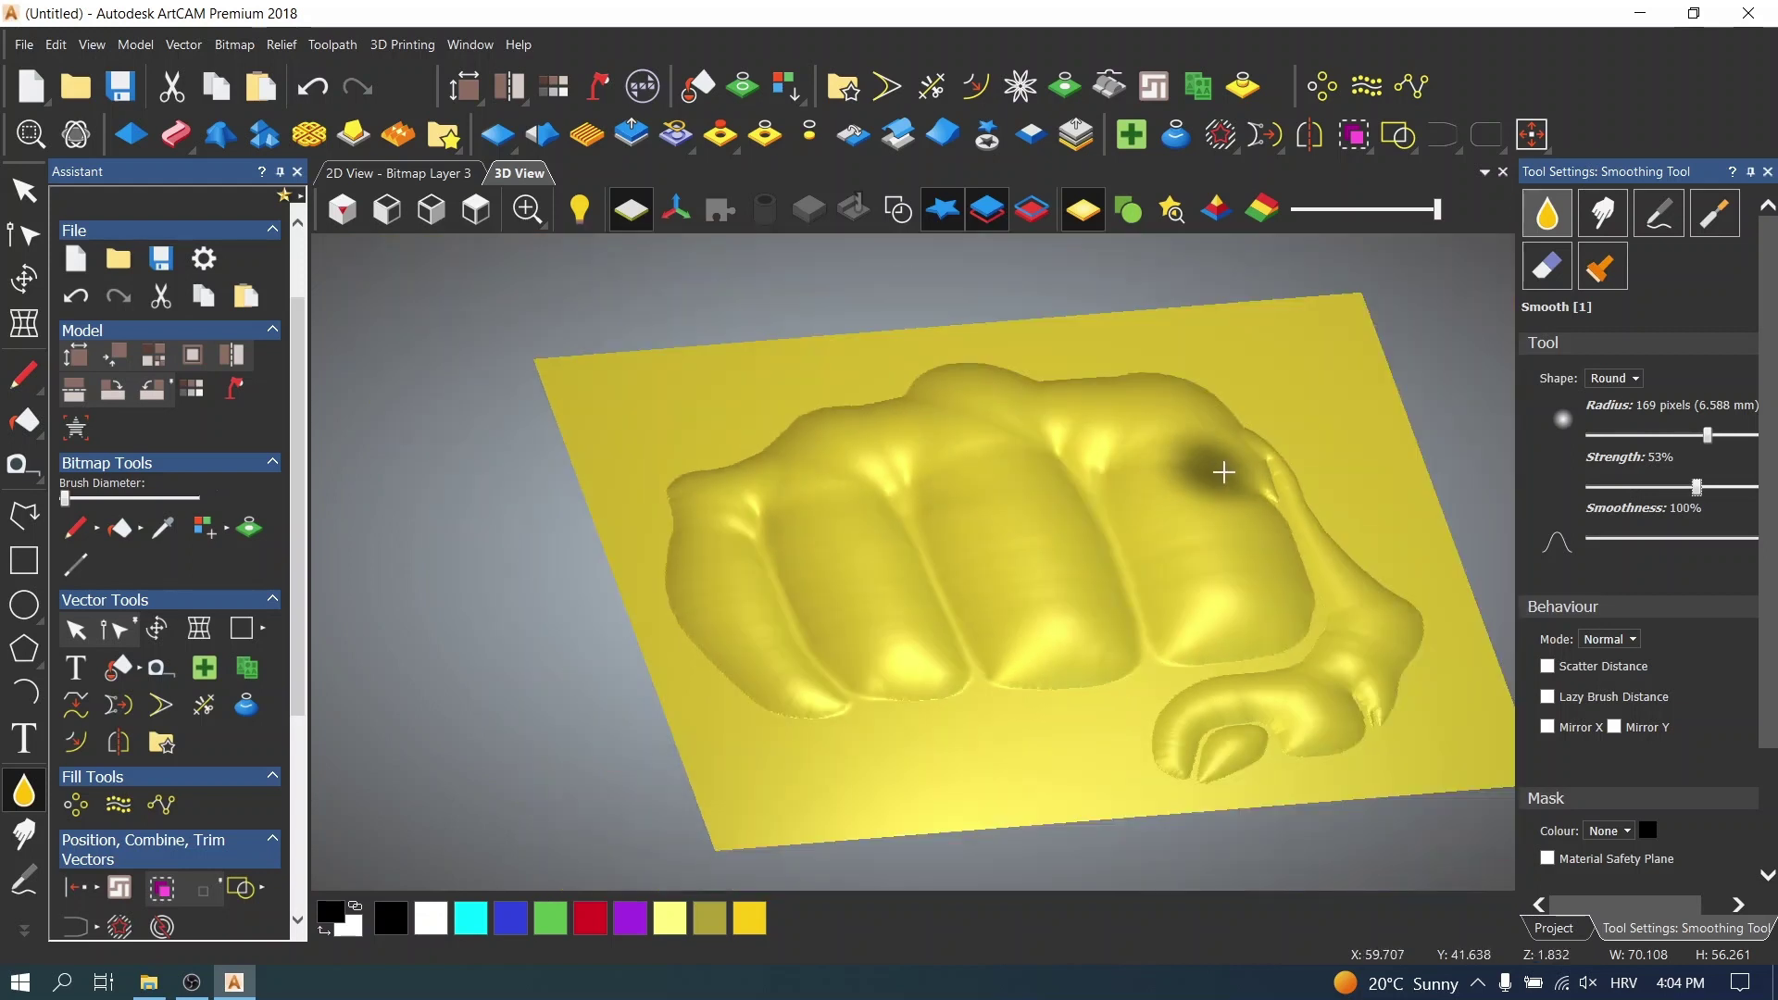
scroll(1222, 482, "up", 3)
middle_click_drag(1130, 559, 981, 593)
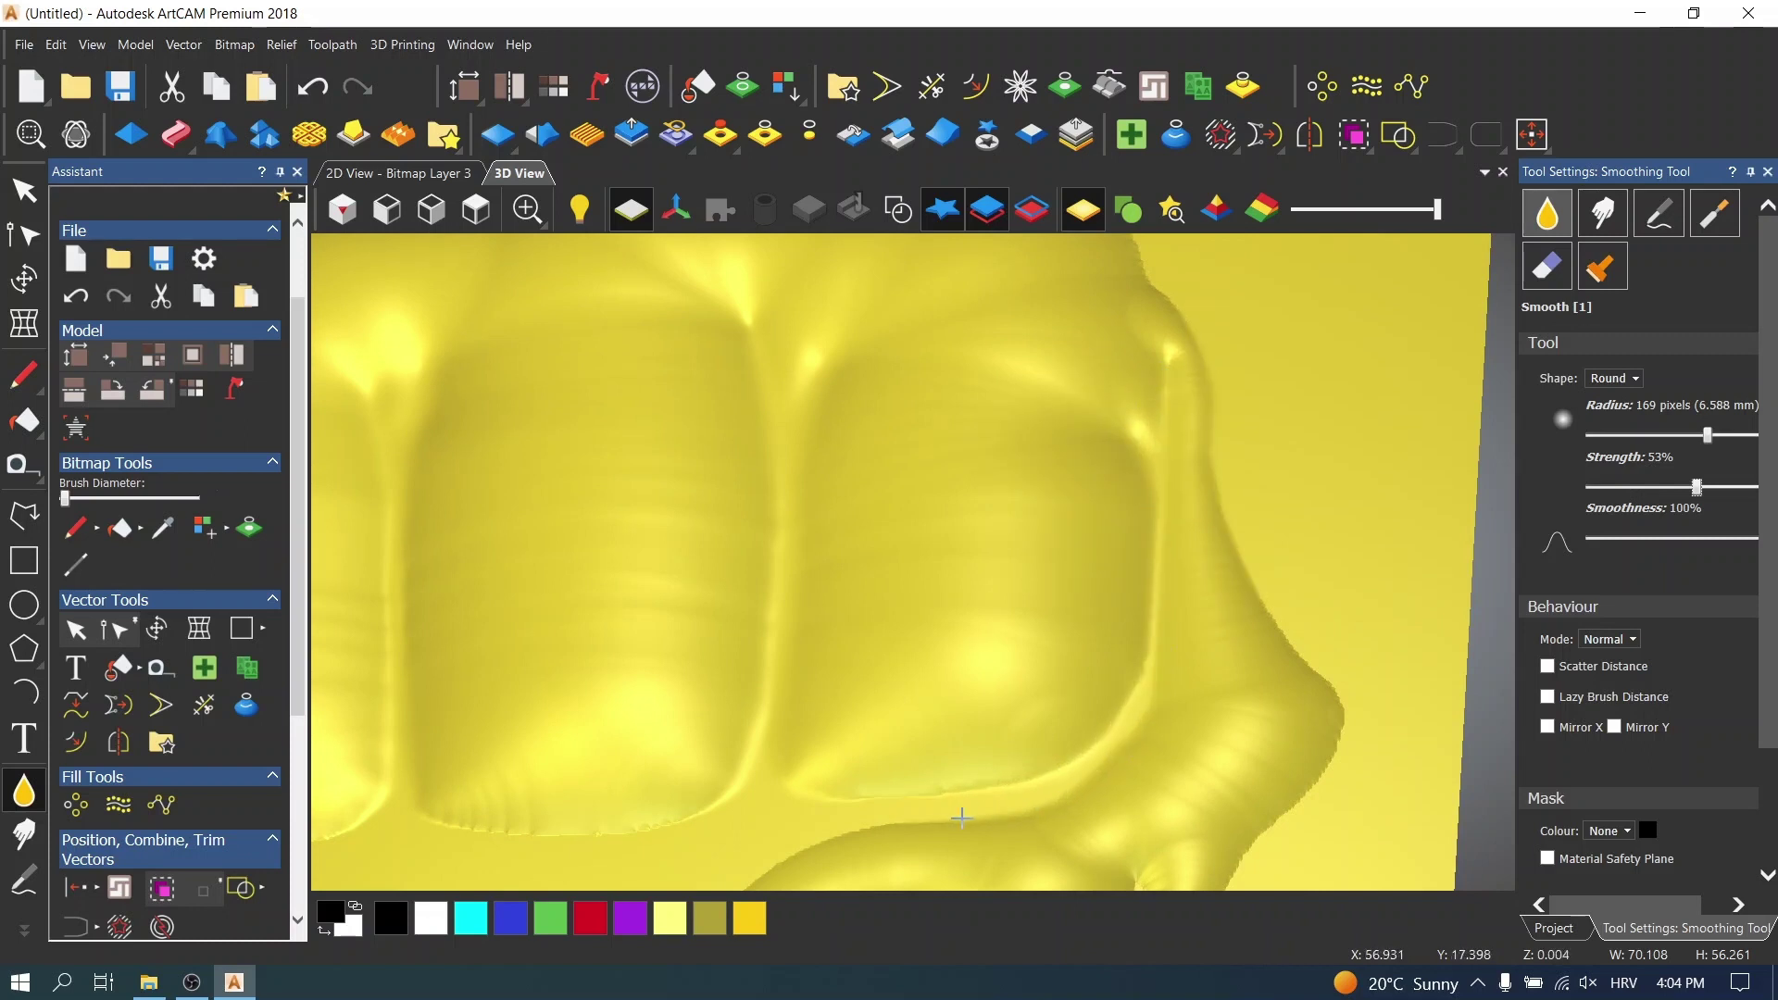
scroll(969, 726, "down", 3)
scroll(929, 735, "up", 3)
left_click_drag(929, 735, 894, 647)
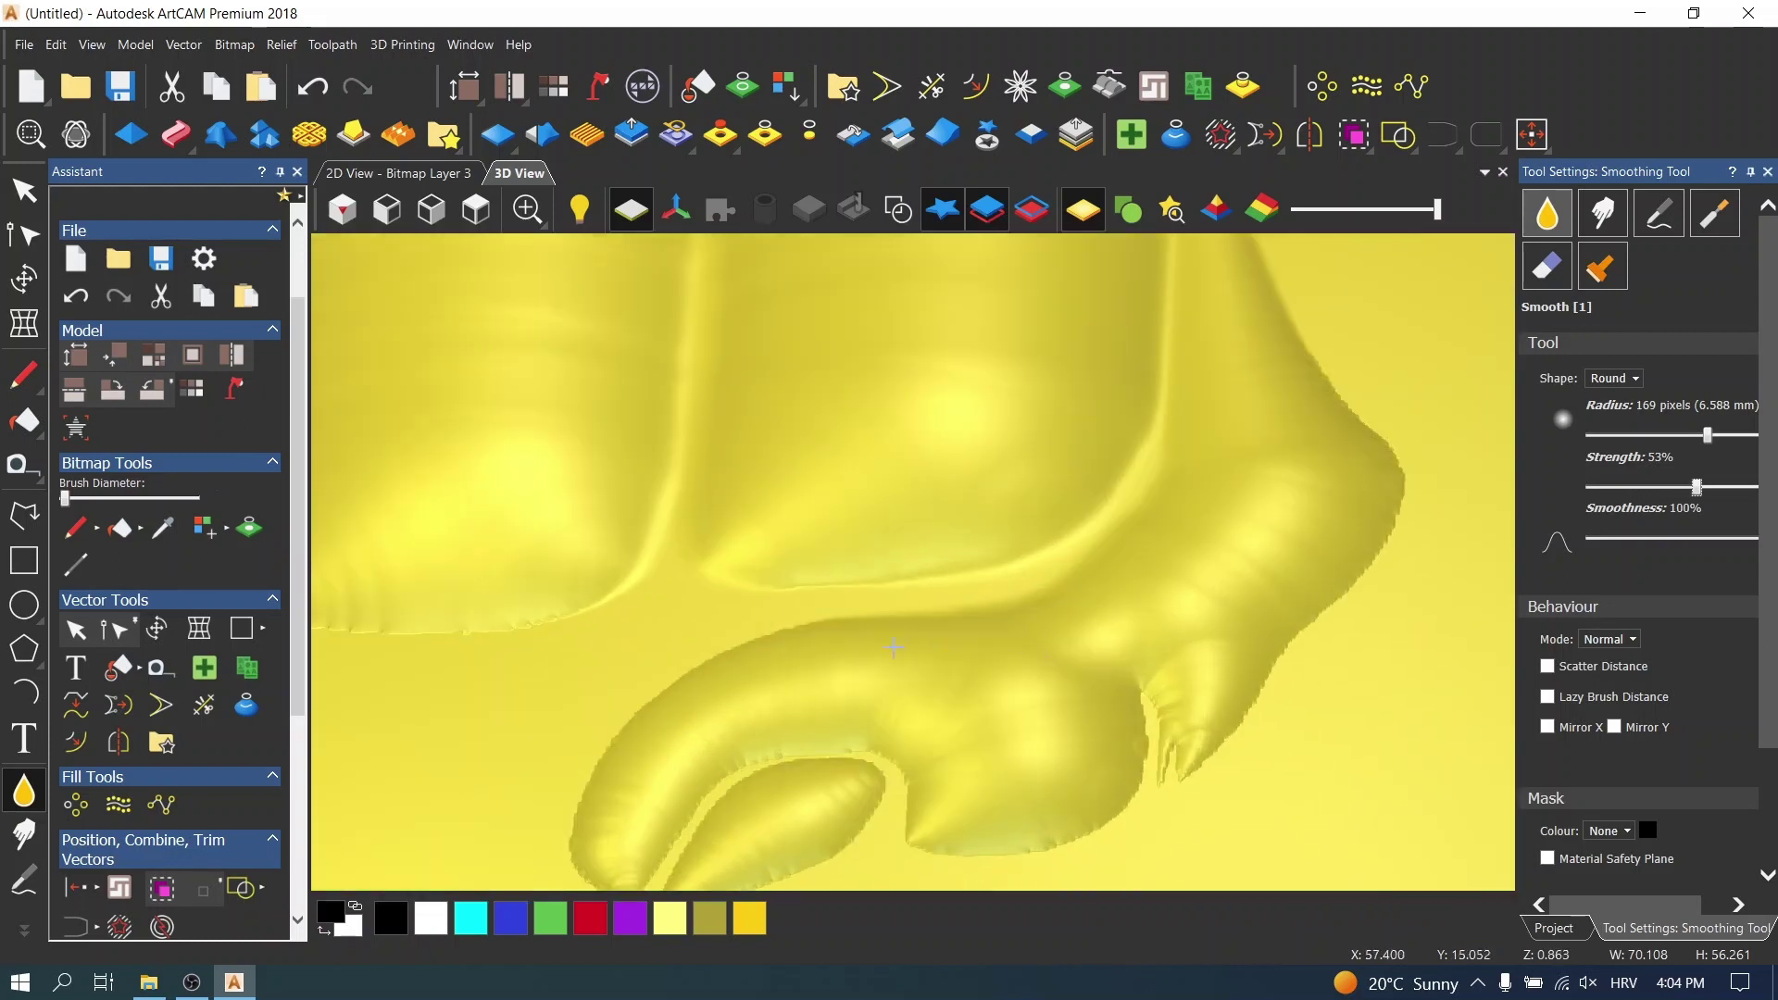
mouse_move(756, 643)
left_mouse_down()
mouse_move(818, 675)
mouse_move(793, 746)
mouse_move(774, 707)
mouse_move(1104, 567)
left_mouse_up()
scroll(787, 742, "up", 4)
middle_click_drag(1104, 567, 1032, 458)
left_click_drag(1031, 458, 1036, 394)
- Smooth the creases and hollows across the knuckles
scroll(964, 270, "down", 6)
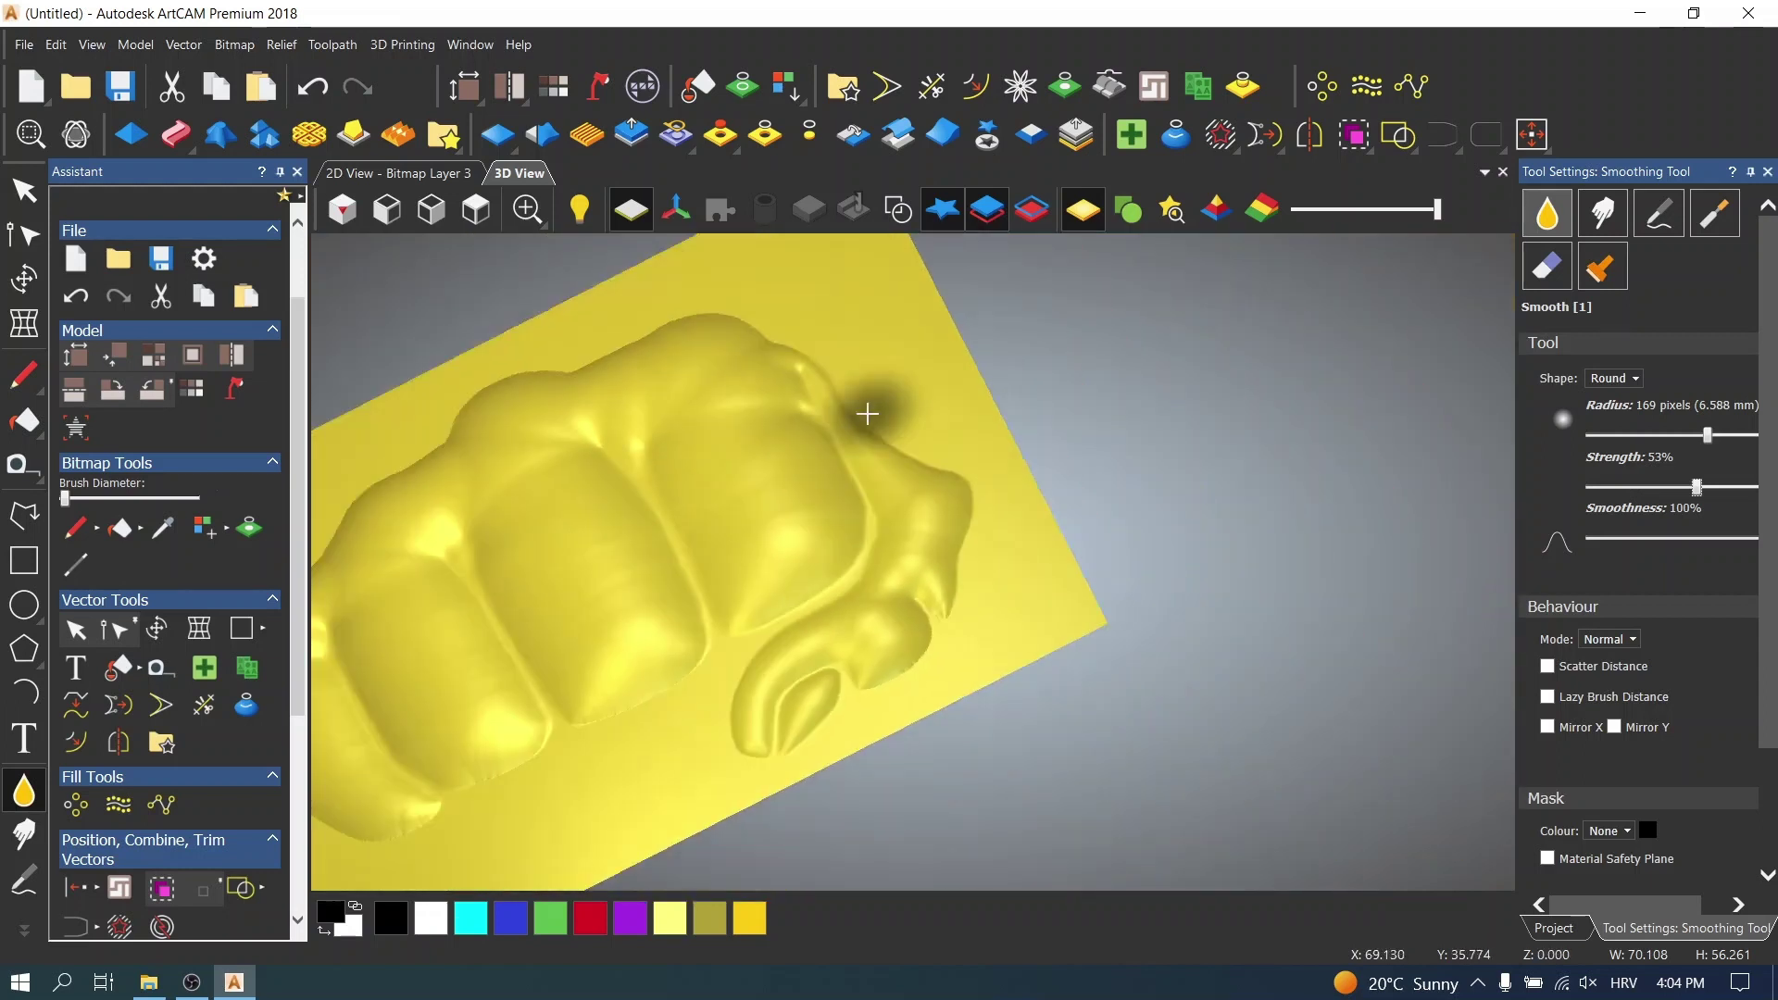
middle_click_drag(755, 542, 840, 456)
scroll(808, 422, "up", 6)
left_click_drag(821, 434, 815, 383)
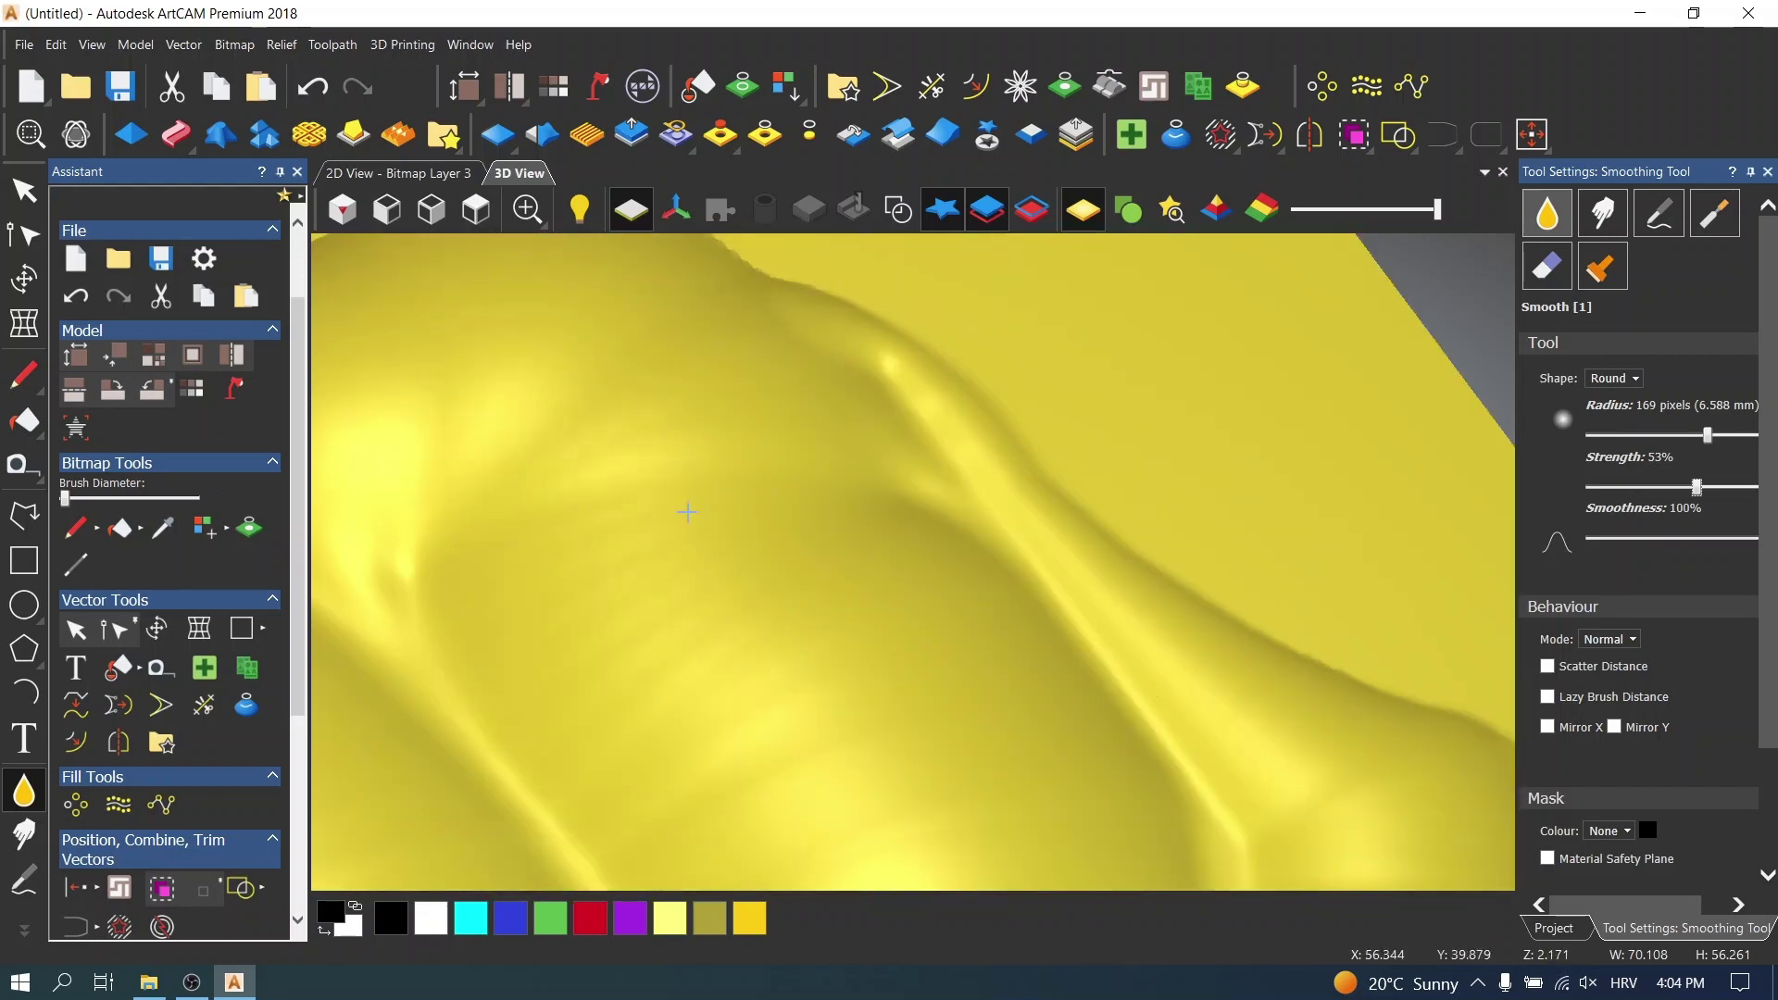
left_click_drag(687, 512, 684, 481)
scroll(681, 481, "down", 6)
scroll(648, 486, "up", 5)
mouse_move(776, 531)
left_mouse_down()
mouse_move(718, 515)
mouse_move(781, 478)
left_mouse_up()
scroll(695, 556, "down", 5)
scroll(750, 519, "up", 5)
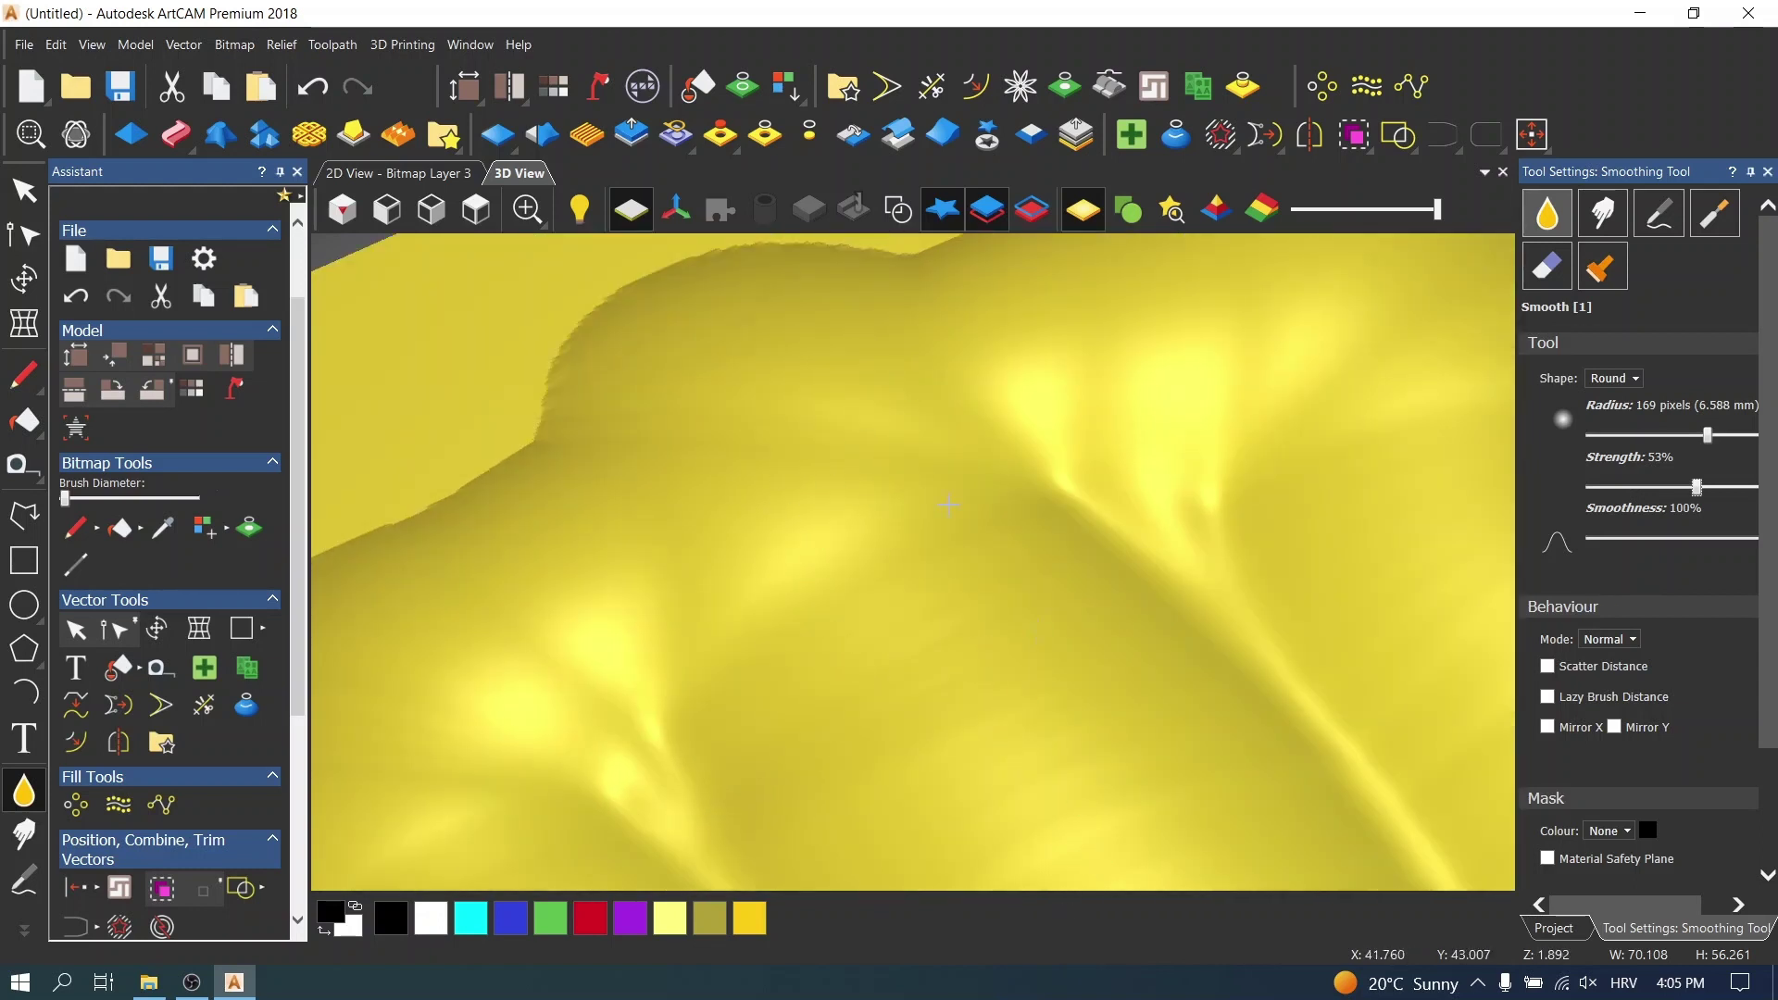
left_click_drag(627, 401, 718, 359)
scroll(721, 471, "down", 5)
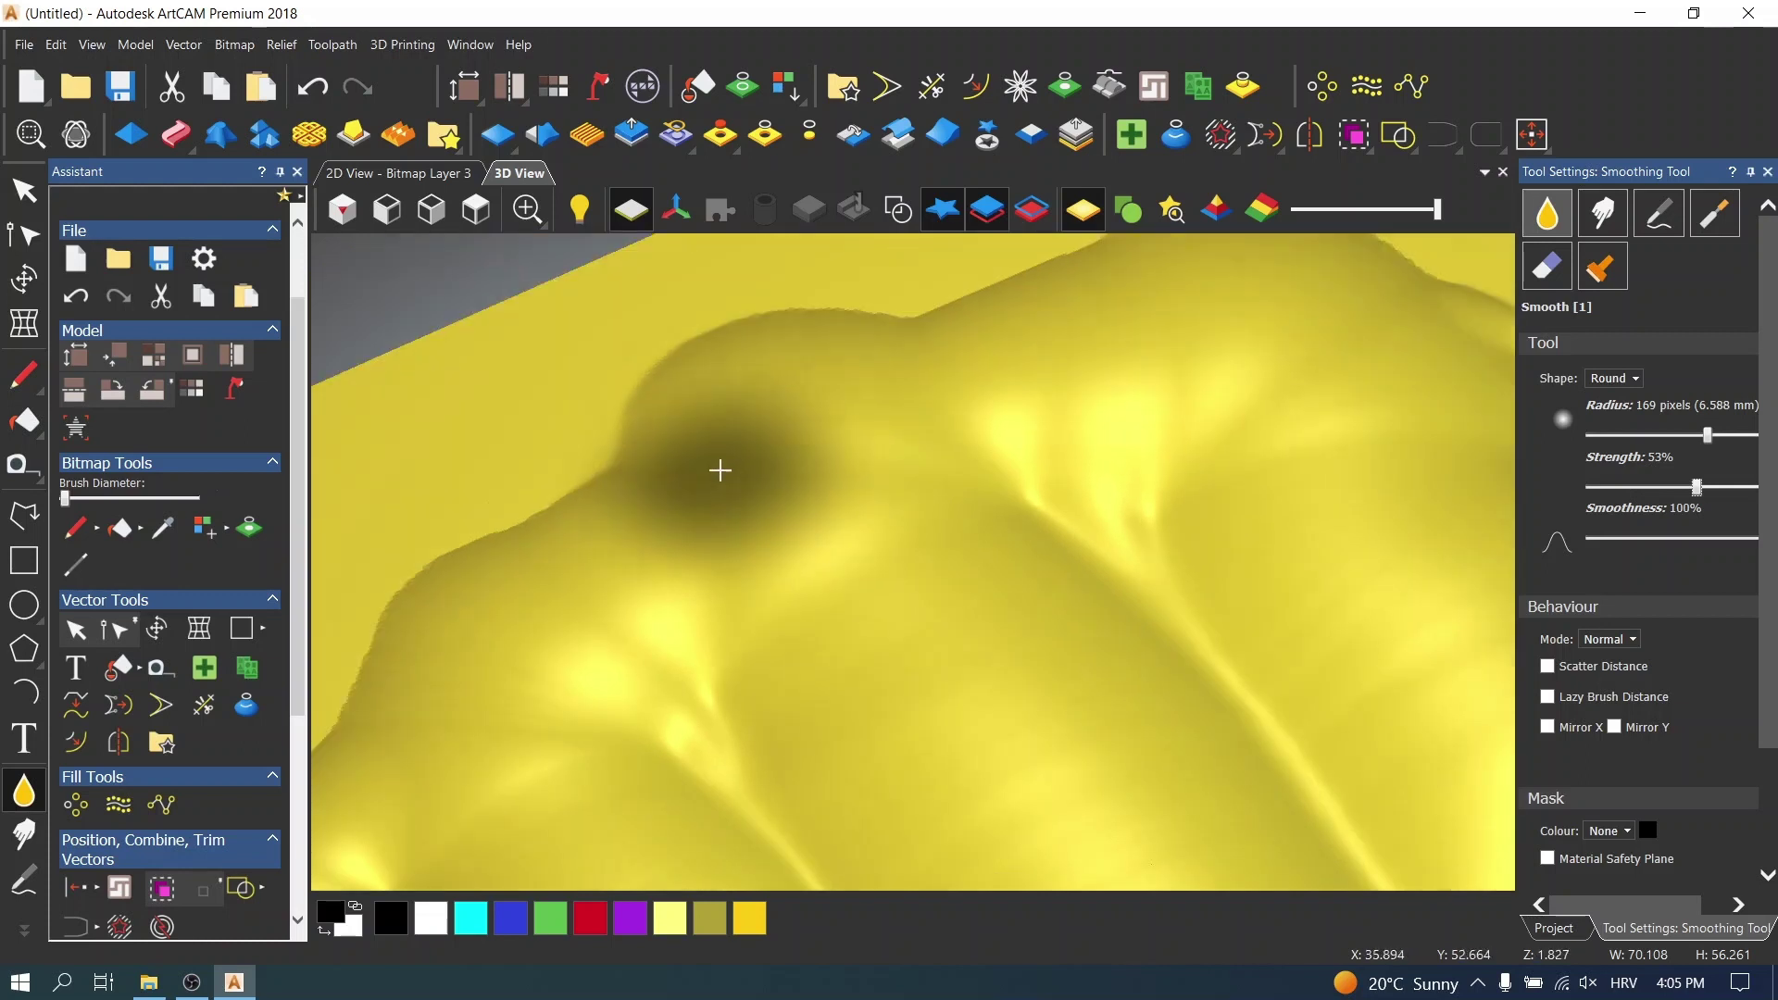
scroll(768, 743, "up", 4)
mouse_move(845, 592)
left_mouse_down()
mouse_move(842, 551)
mouse_move(776, 546)
mouse_move(821, 484)
mouse_move(834, 493)
left_mouse_up()
- Smooth the jagged lower-left edge of the relief
scroll(847, 513, "down", 2)
scroll(847, 511, "down", 2)
scroll(695, 778, "up", 5)
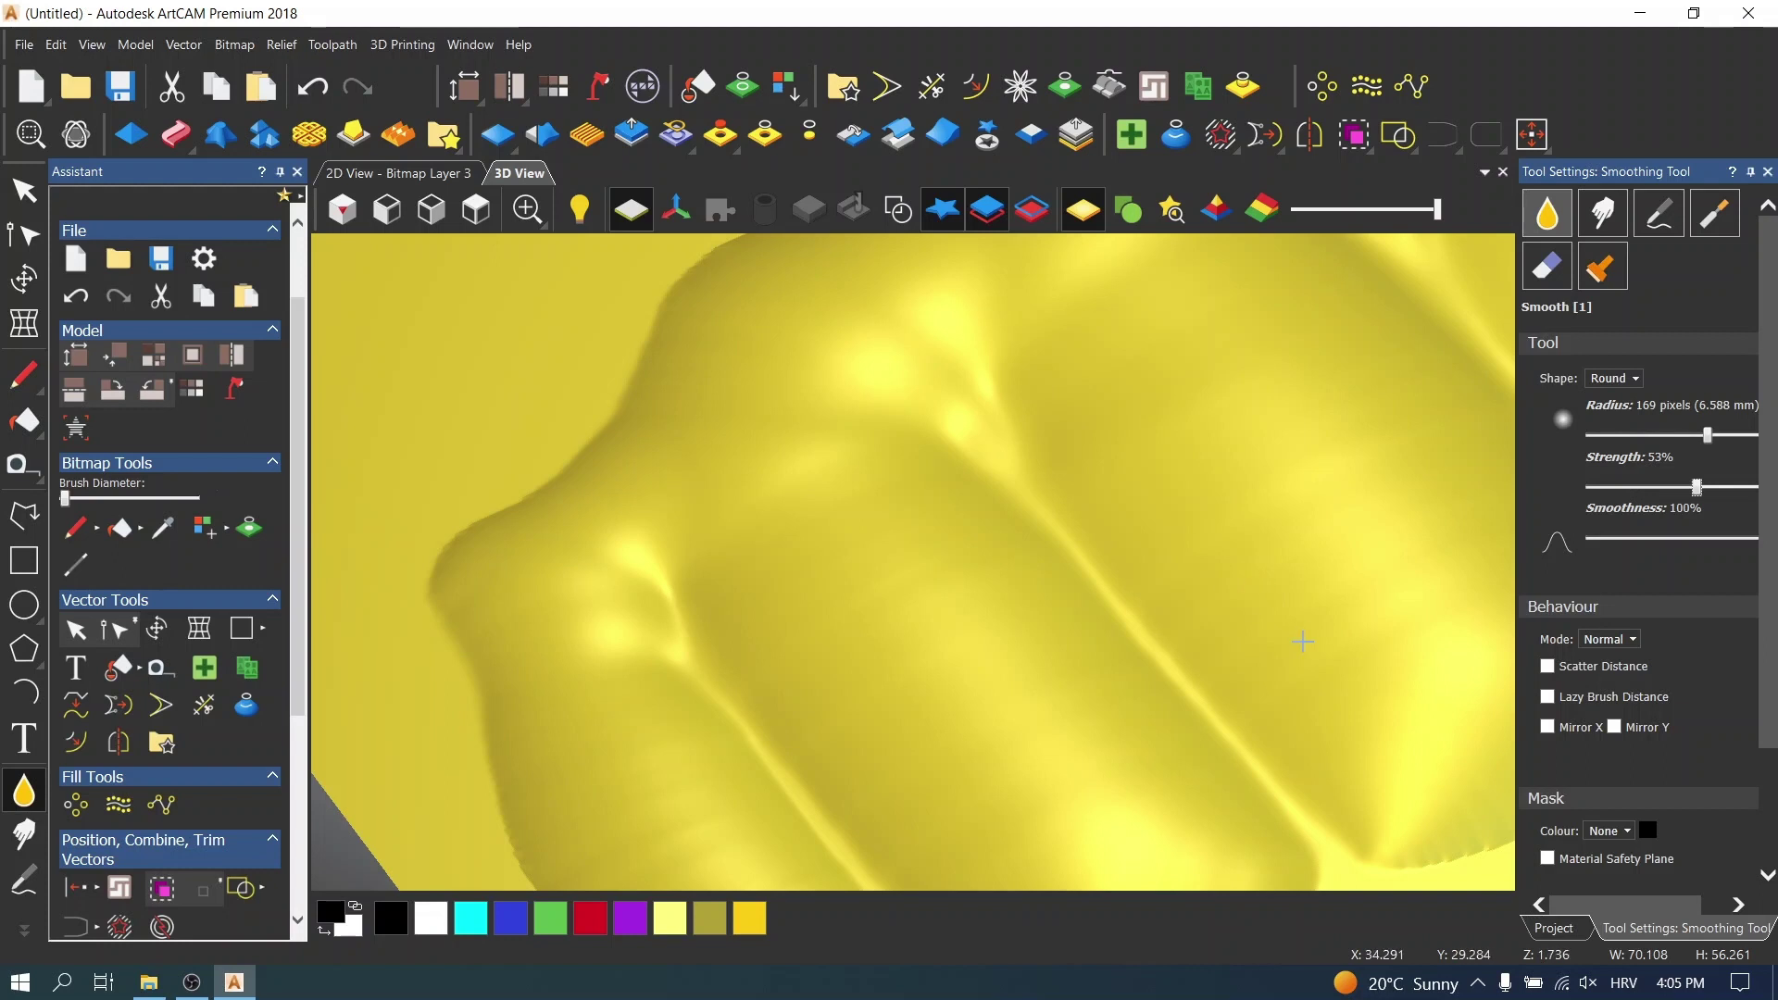
scroll(1200, 537, "down", 2)
middle_click_drag(1000, 815, 848, 783)
scroll(850, 789, "up", 8)
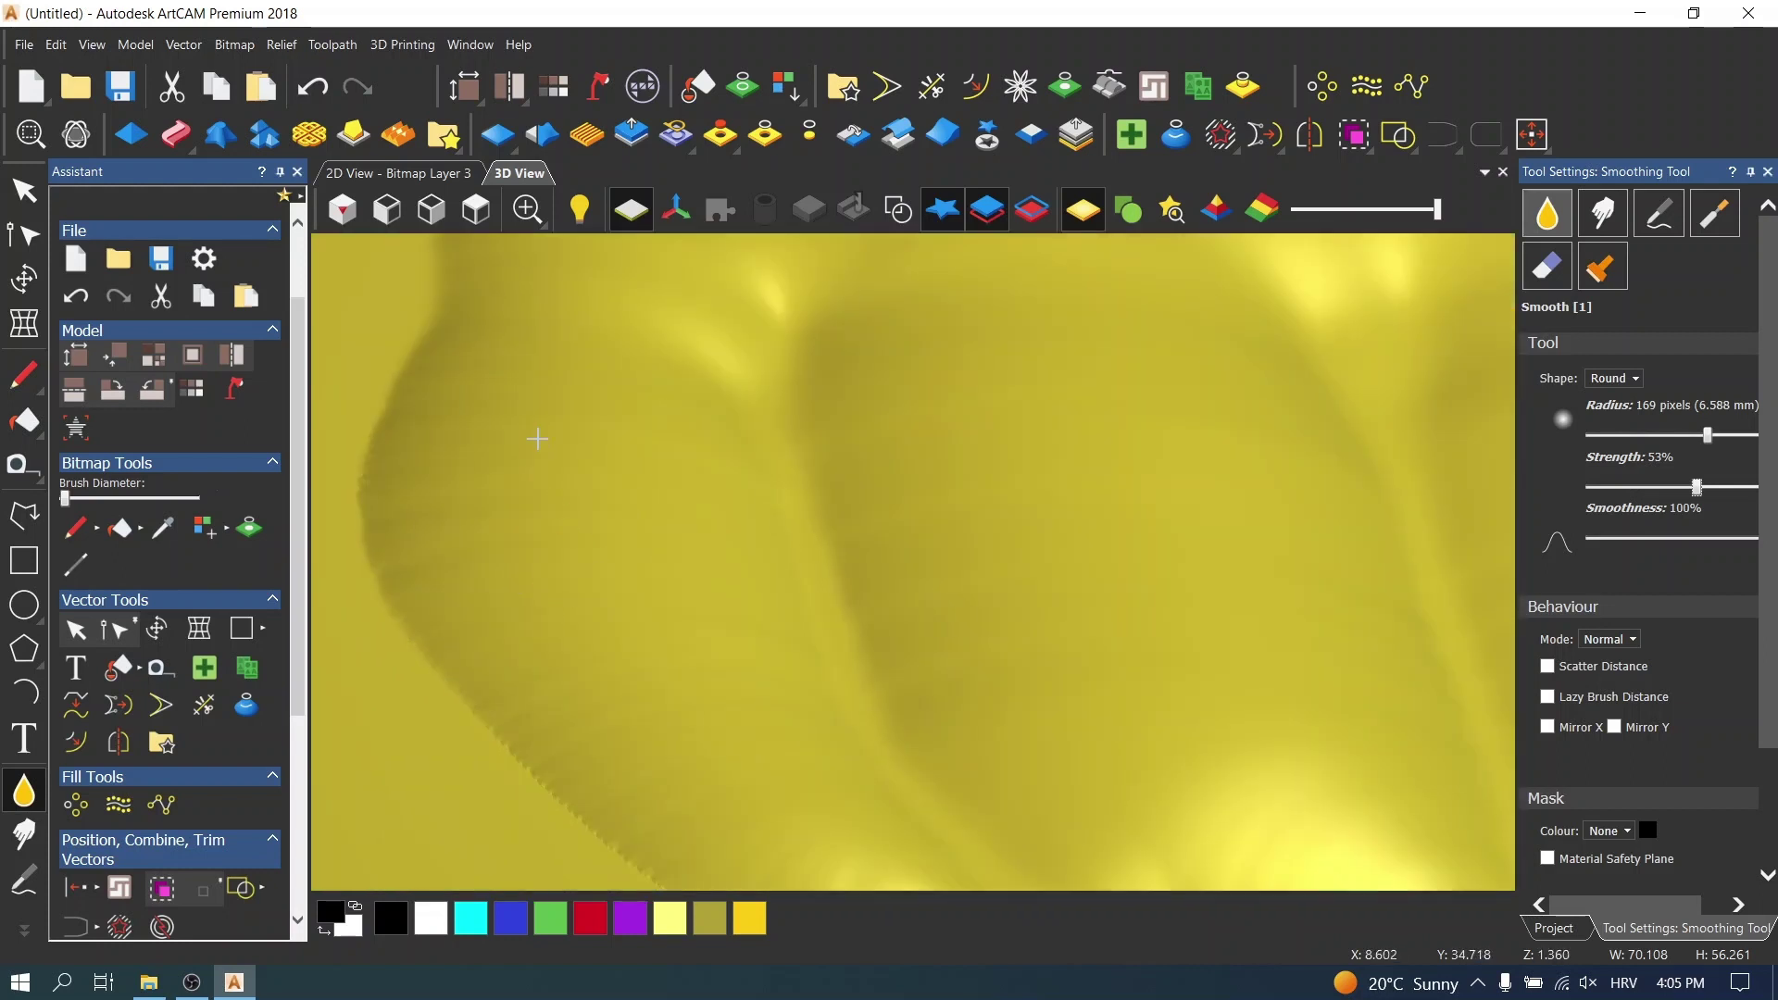
left_click_drag(694, 797, 587, 542)
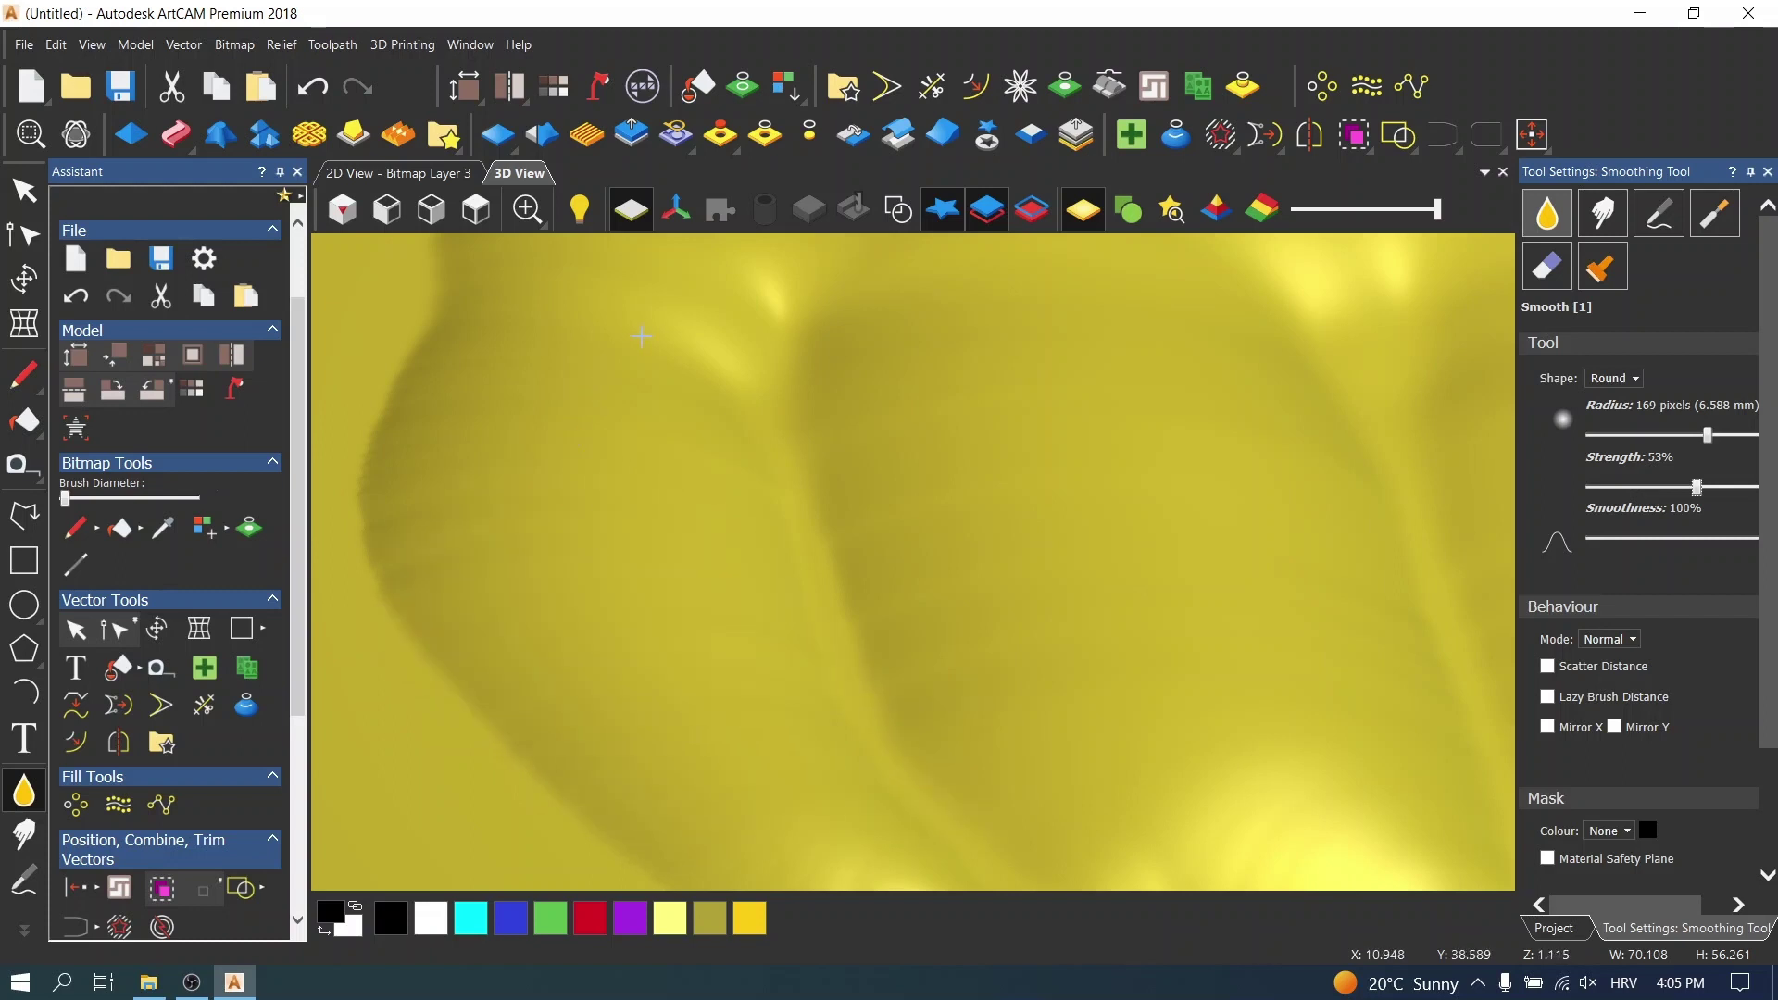
scroll(1111, 491, "down", 3)
- Orbit around the thumb junction to check it, then switch to the 2D fist drawing
middle_click_drag(1258, 500, 1318, 508)
scroll(1316, 518, "up", 3)
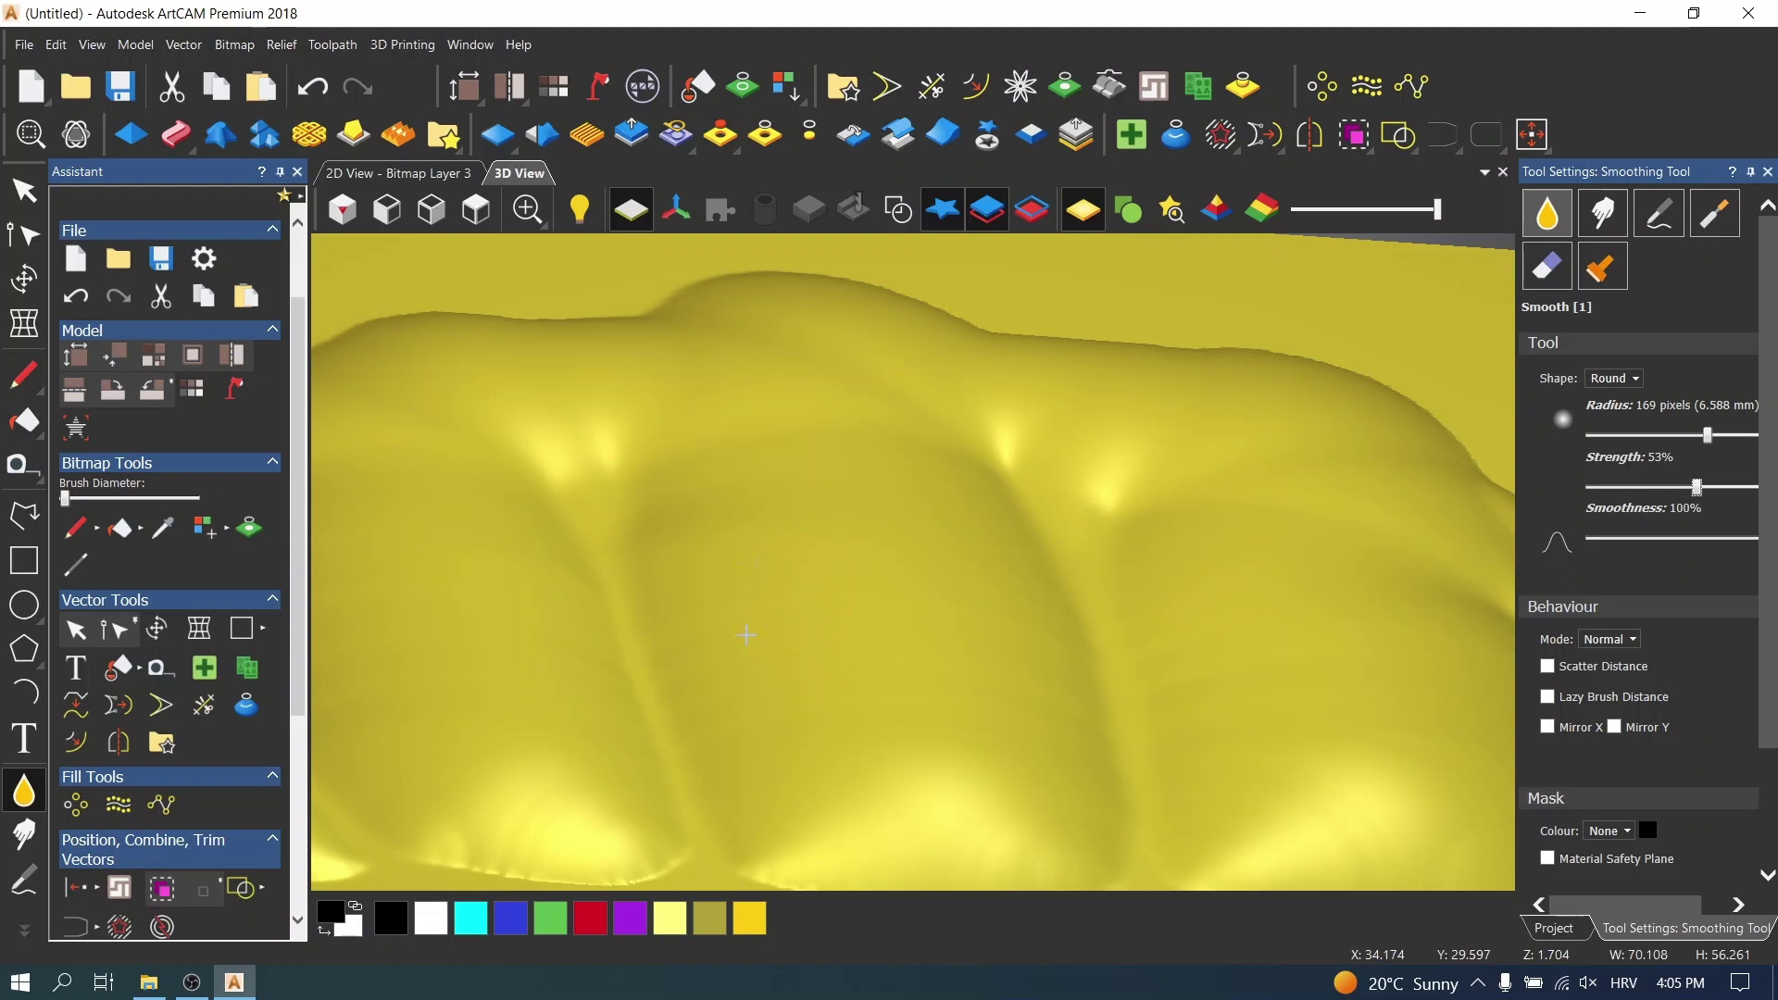
scroll(993, 593, "down", 3)
scroll(1315, 658, "up", 4)
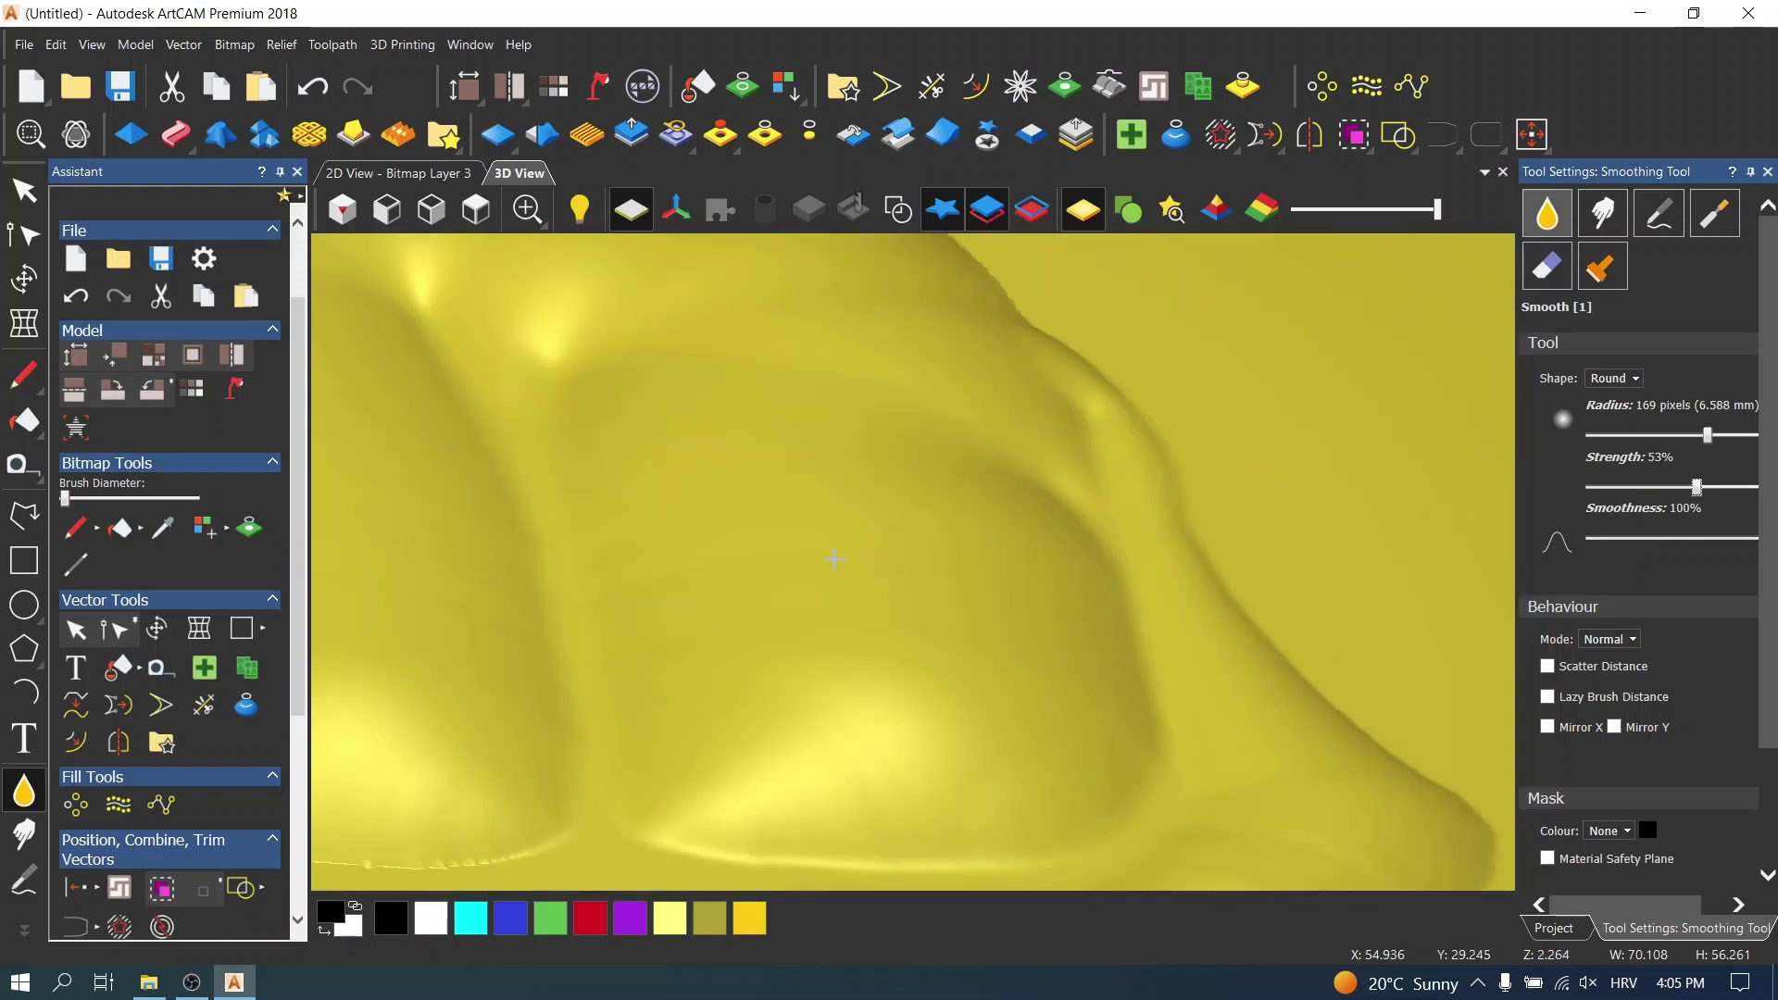
scroll(516, 584, "down", 1)
scroll(925, 544, "down", 2)
scroll(1158, 774, "up", 1)
scroll(1086, 627, "up", 1)
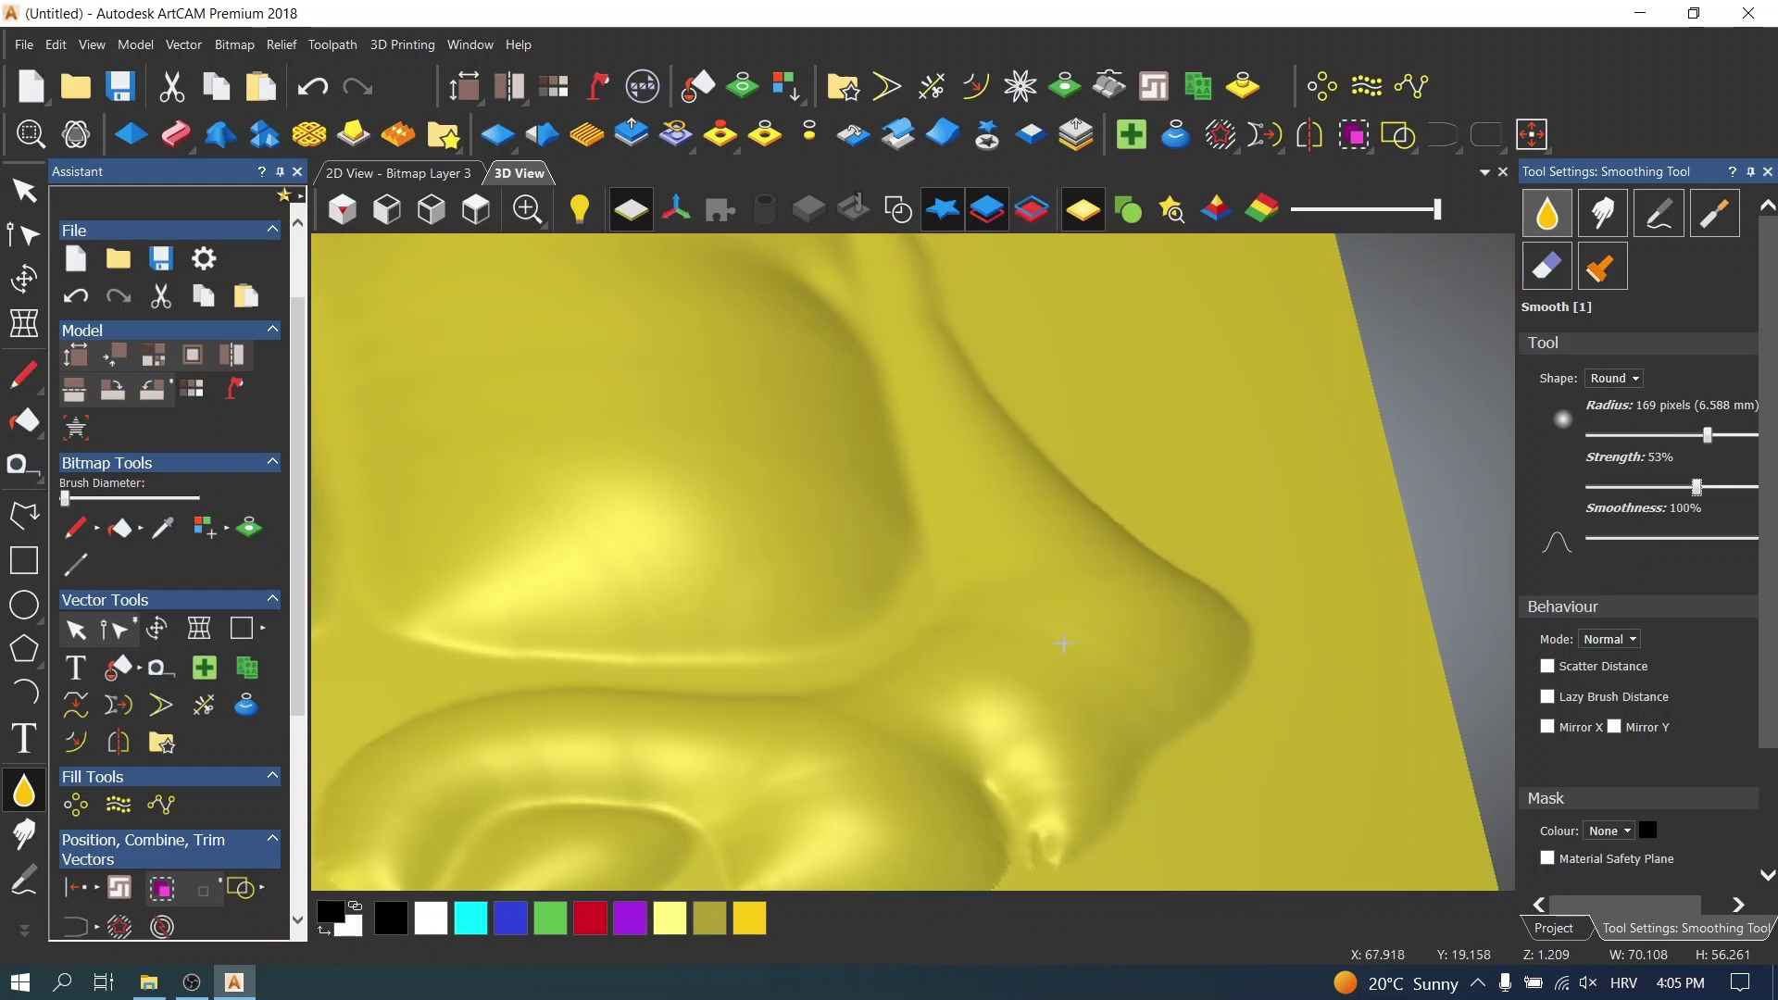
scroll(825, 555, "down", 2)
scroll(709, 616, "up", 3)
middle_click_drag(546, 371, 593, 621)
scroll(816, 637, "down", 2)
scroll(1065, 646, "up", 2)
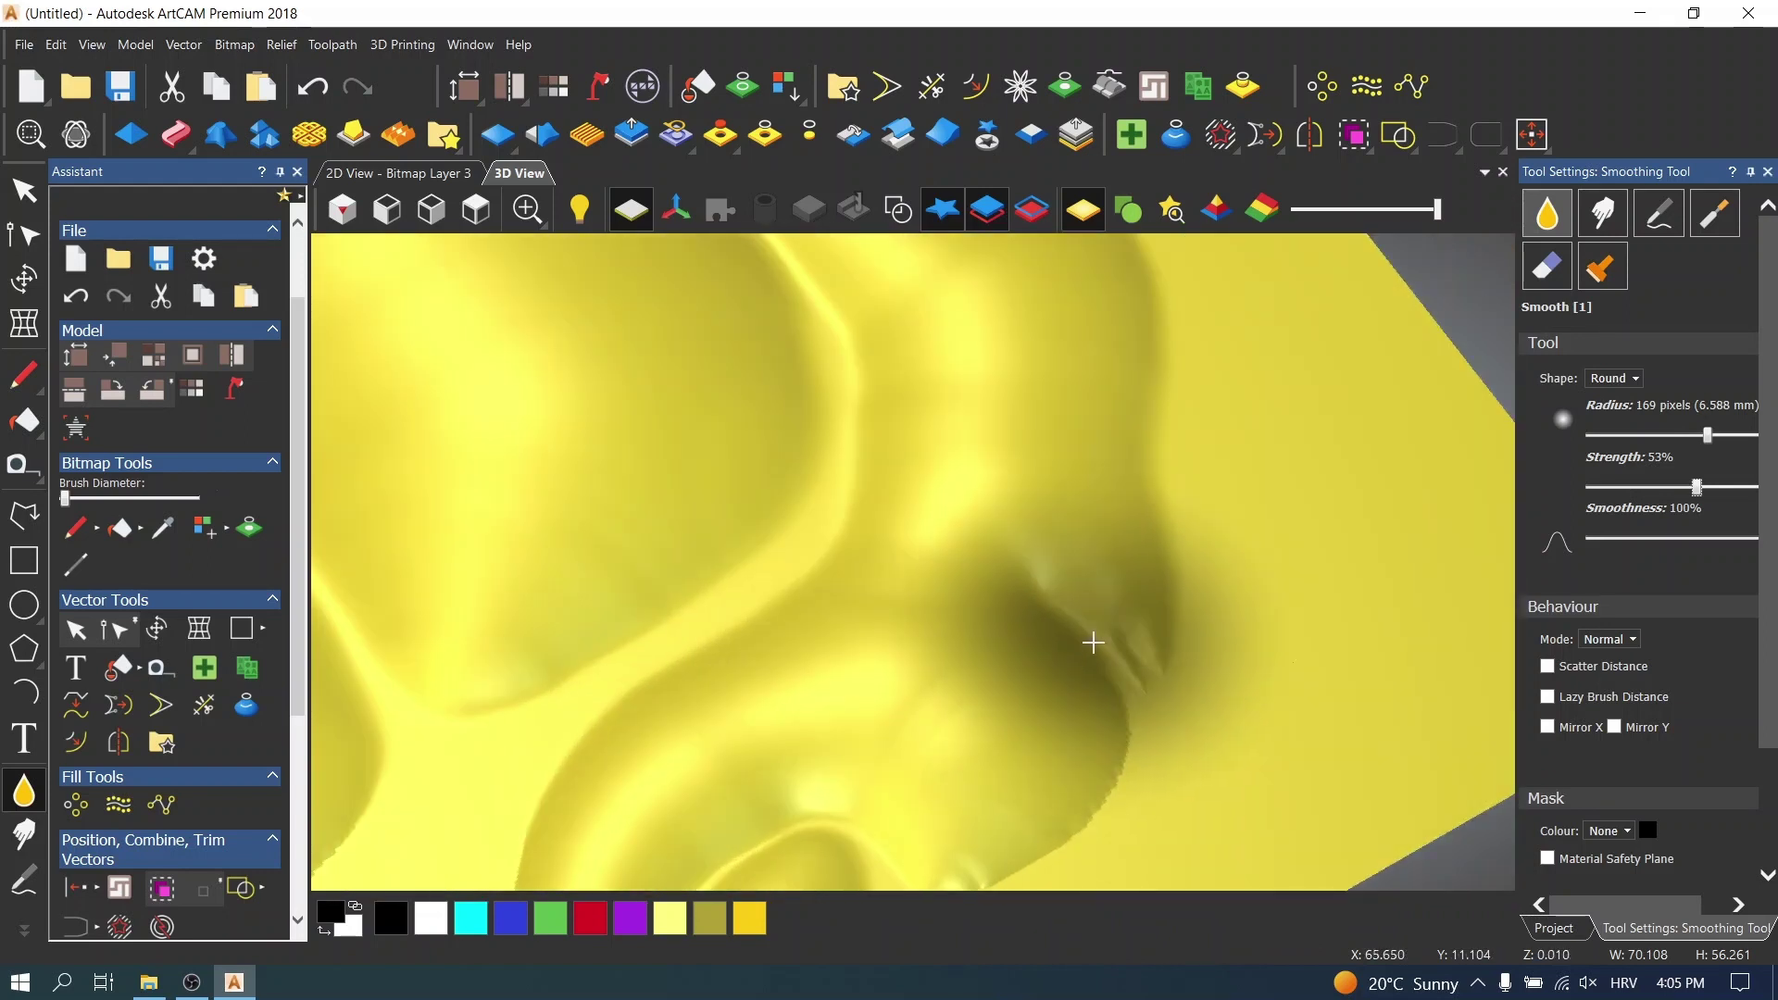
middle_click_drag(1227, 719, 1045, 704)
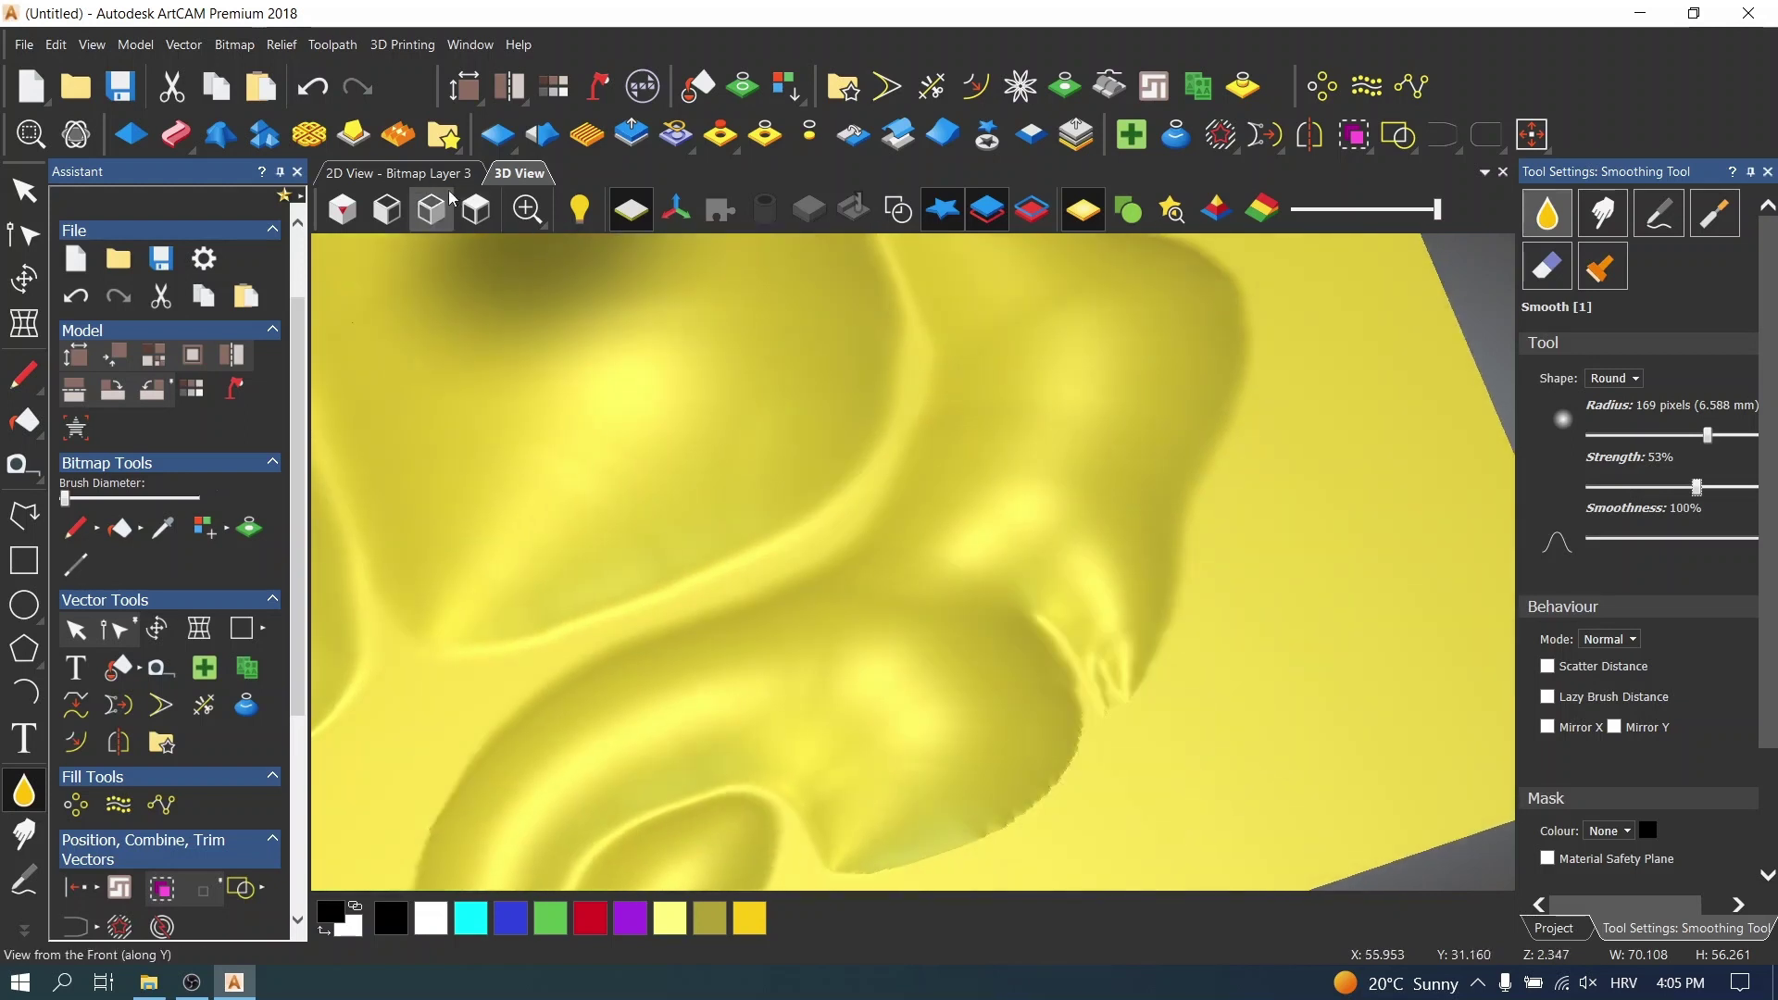
left_click(400, 173)
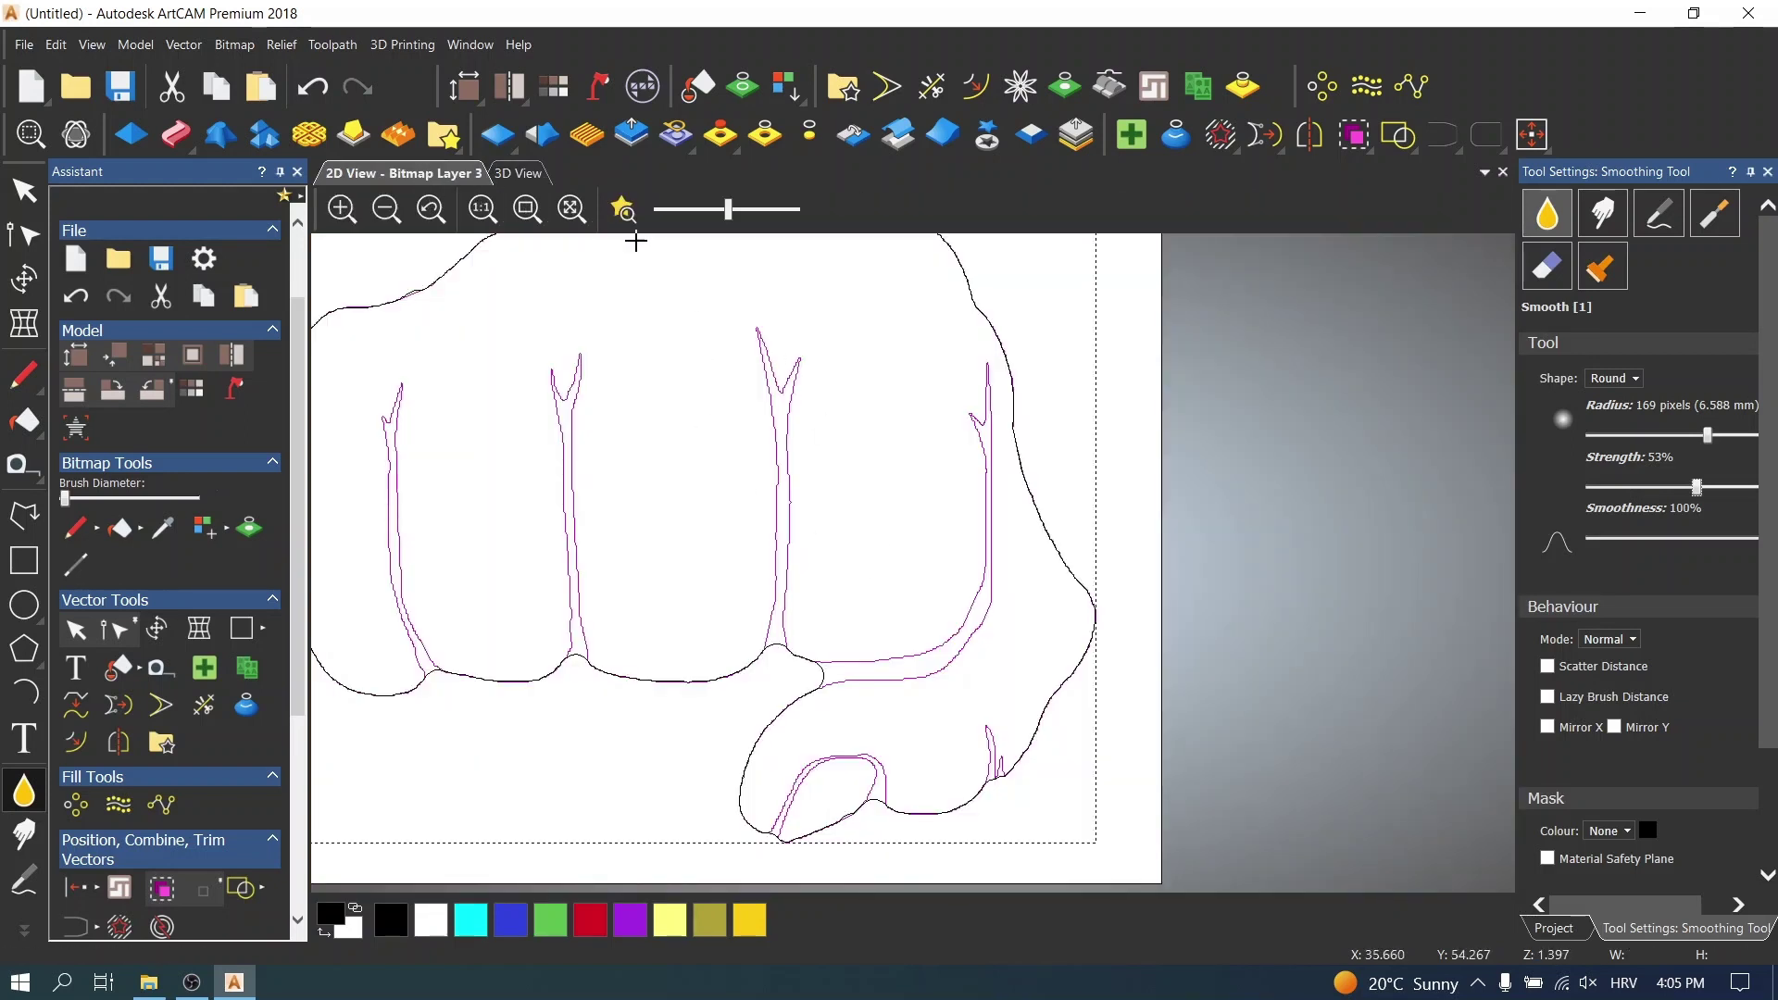
- Show the shaded relief behind the vectors and select only the fist's outline vector
left_click(623, 209)
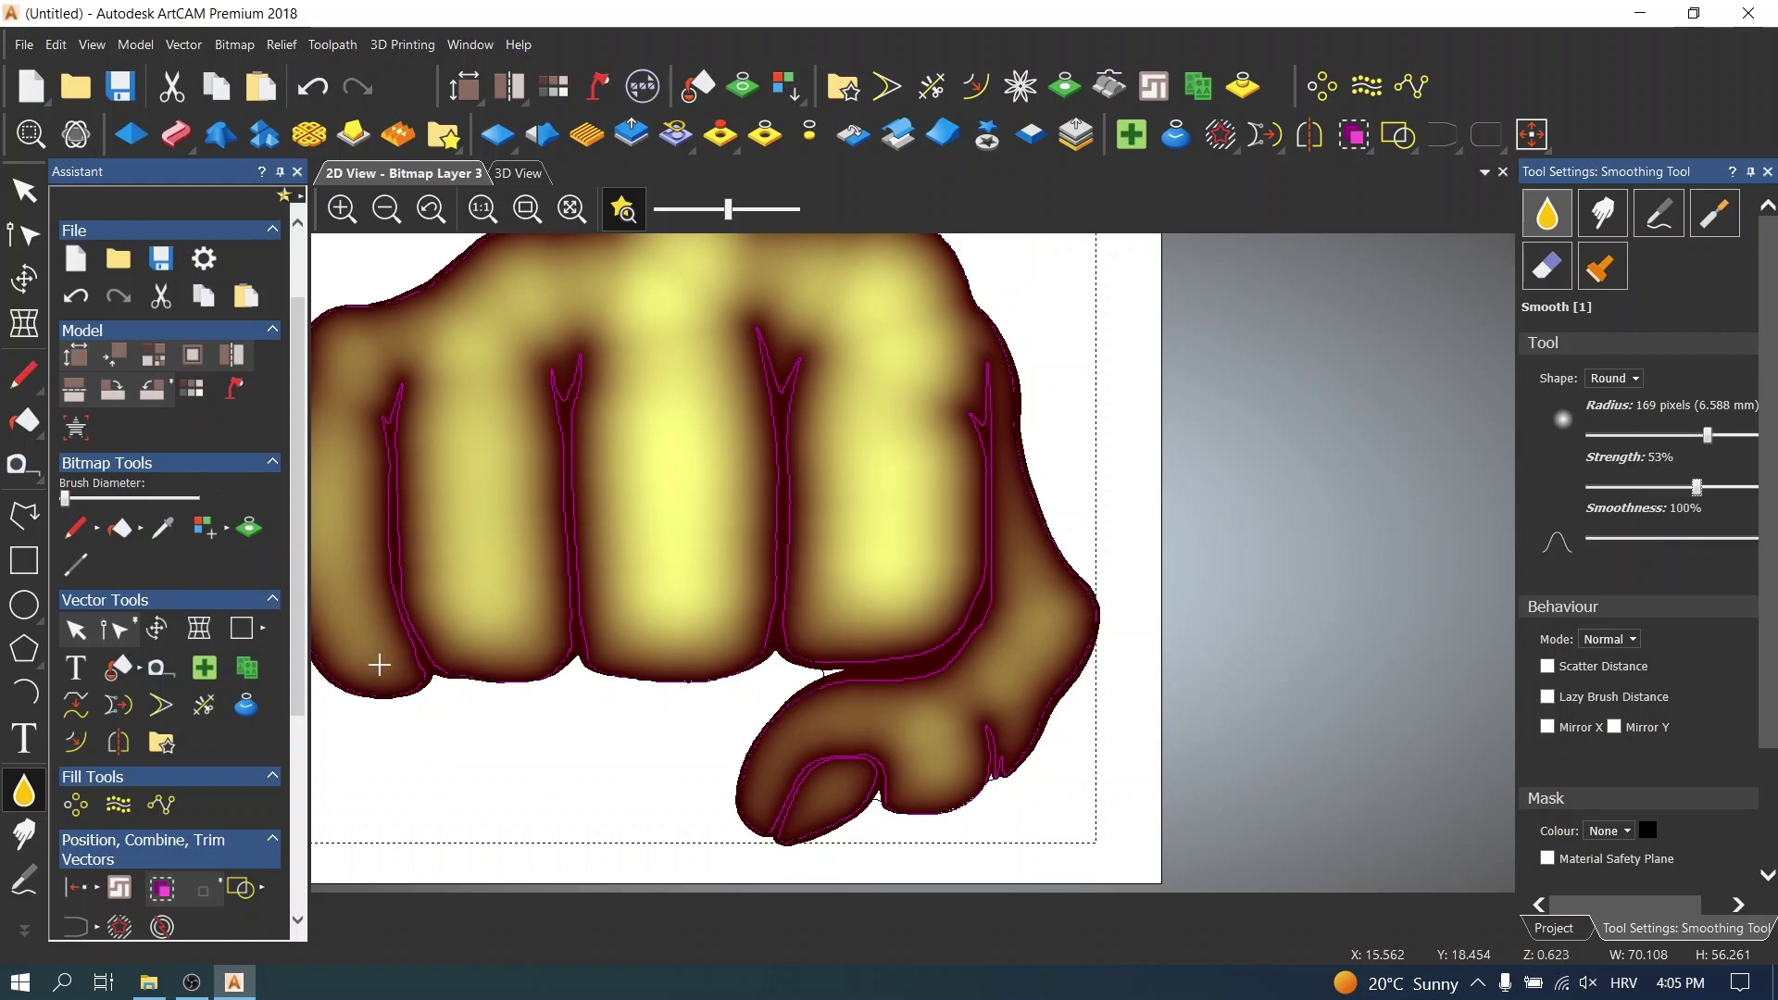
left_click(73, 629)
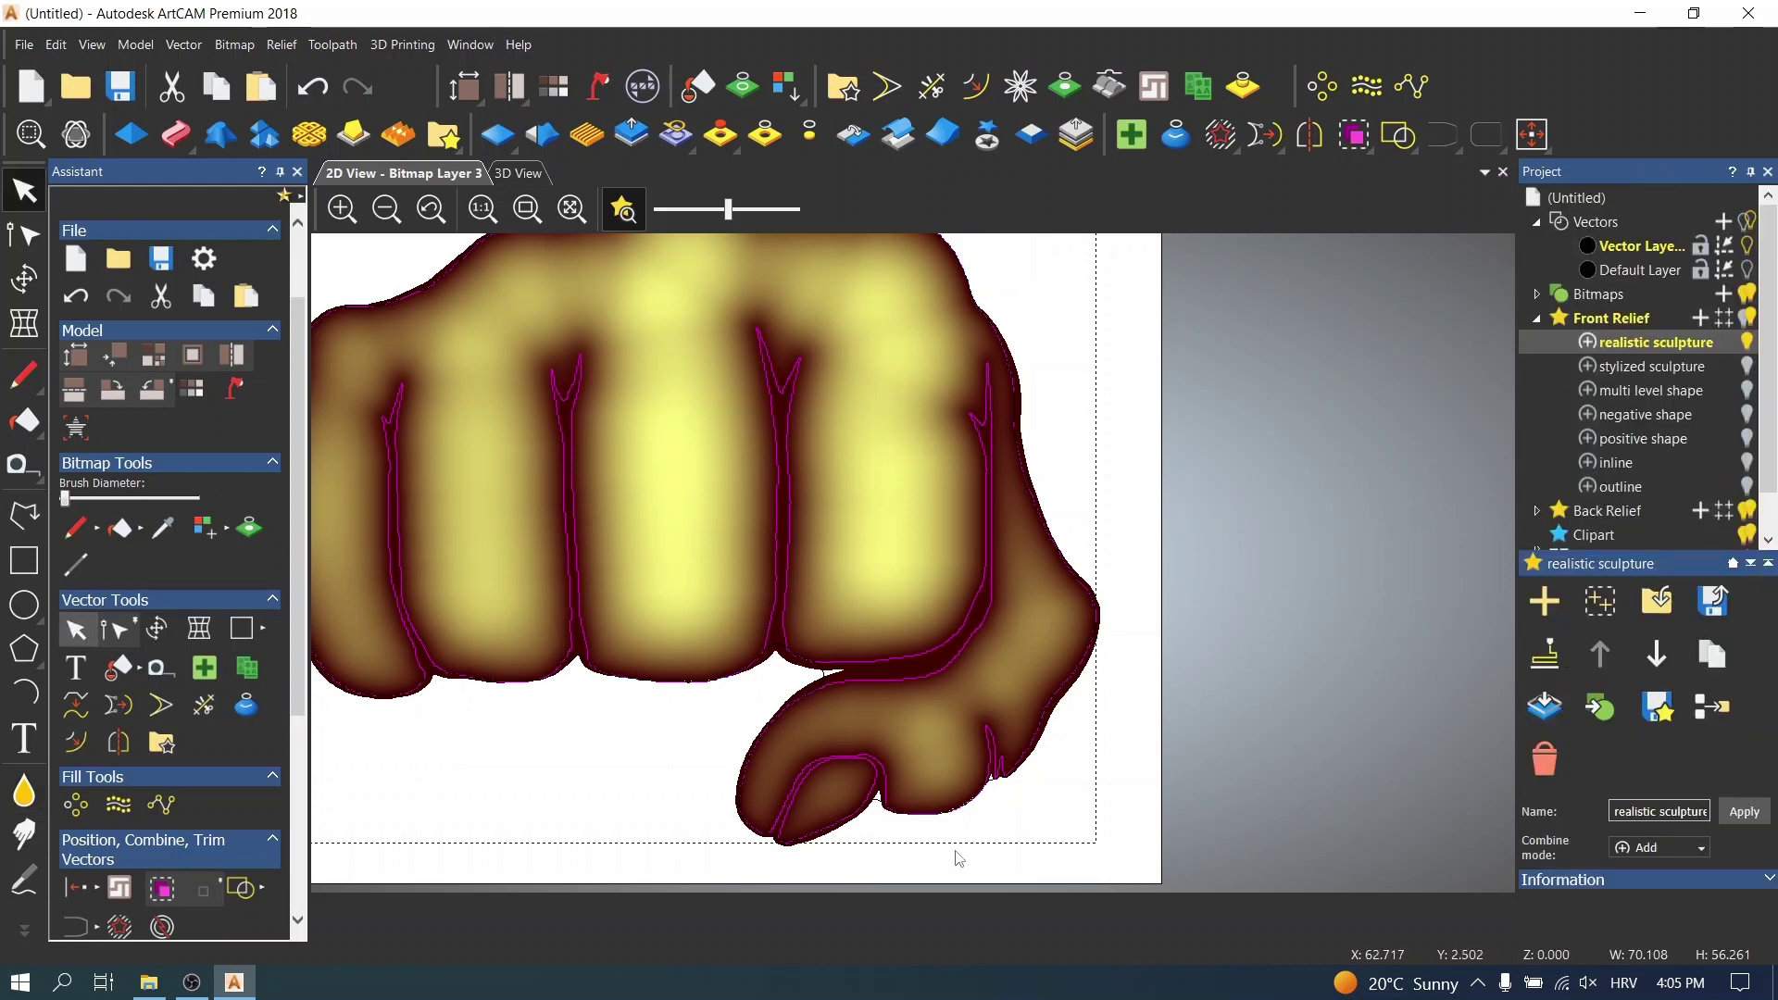
scroll(980, 823, "up", 2)
left_click(982, 823)
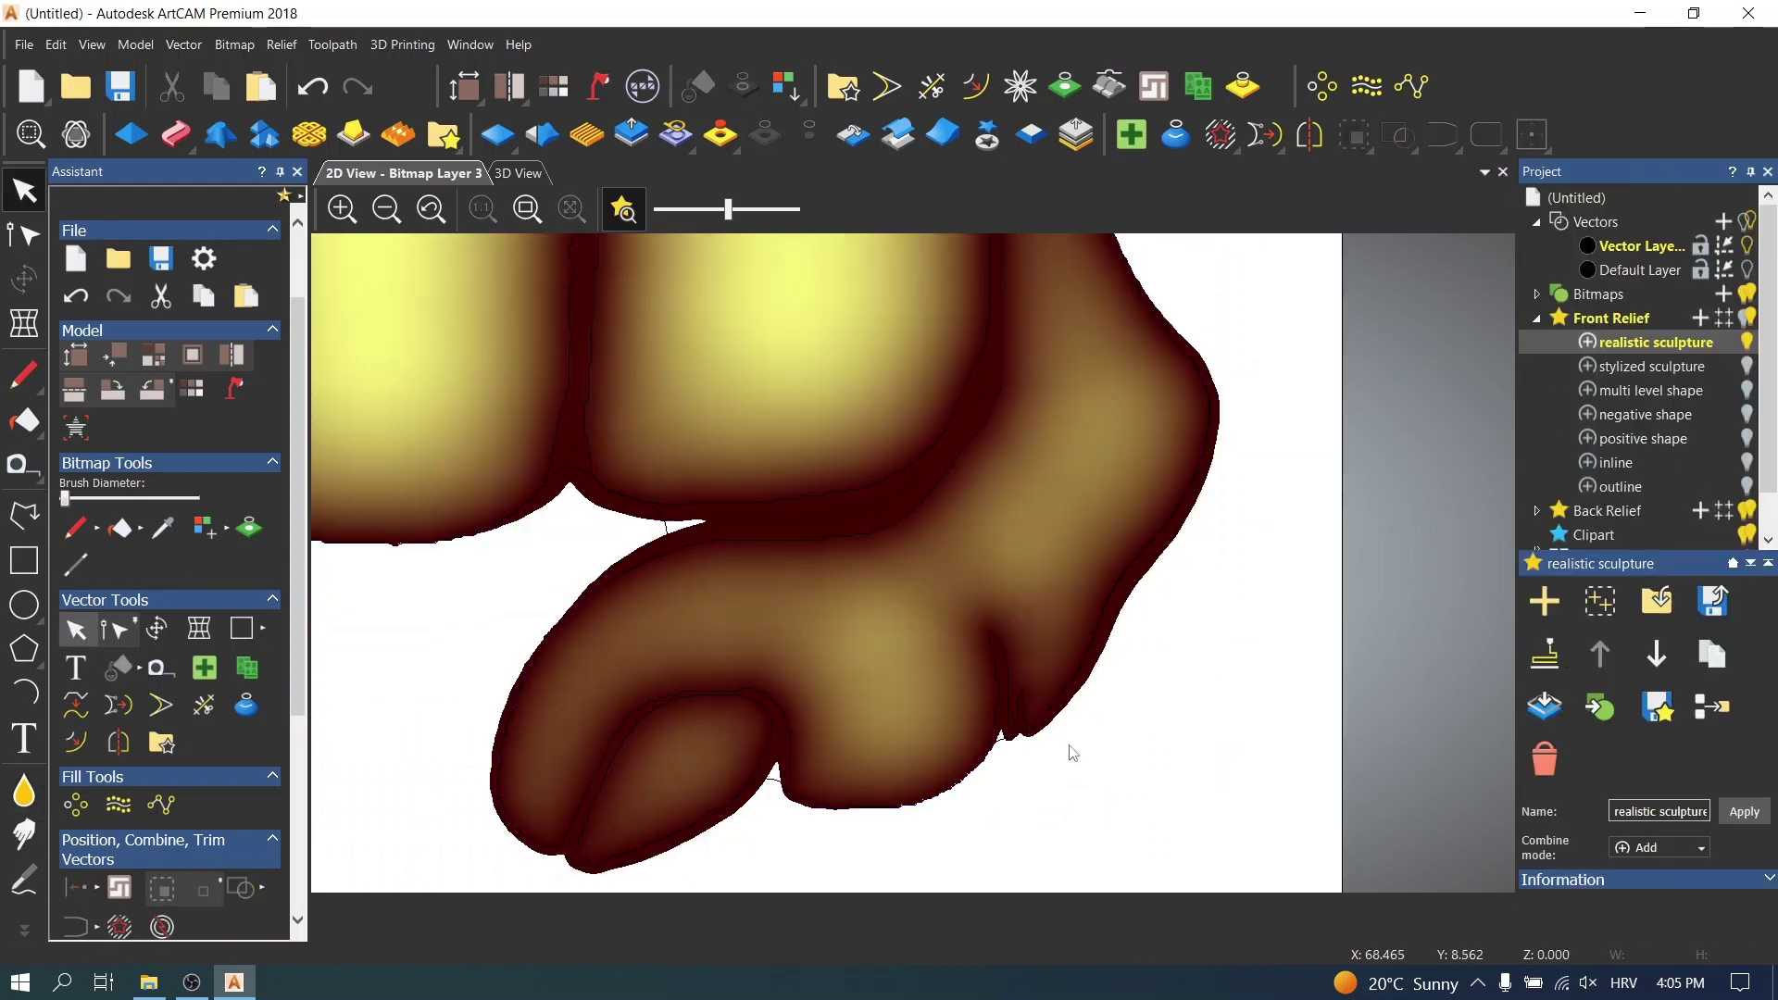
left_click(999, 741)
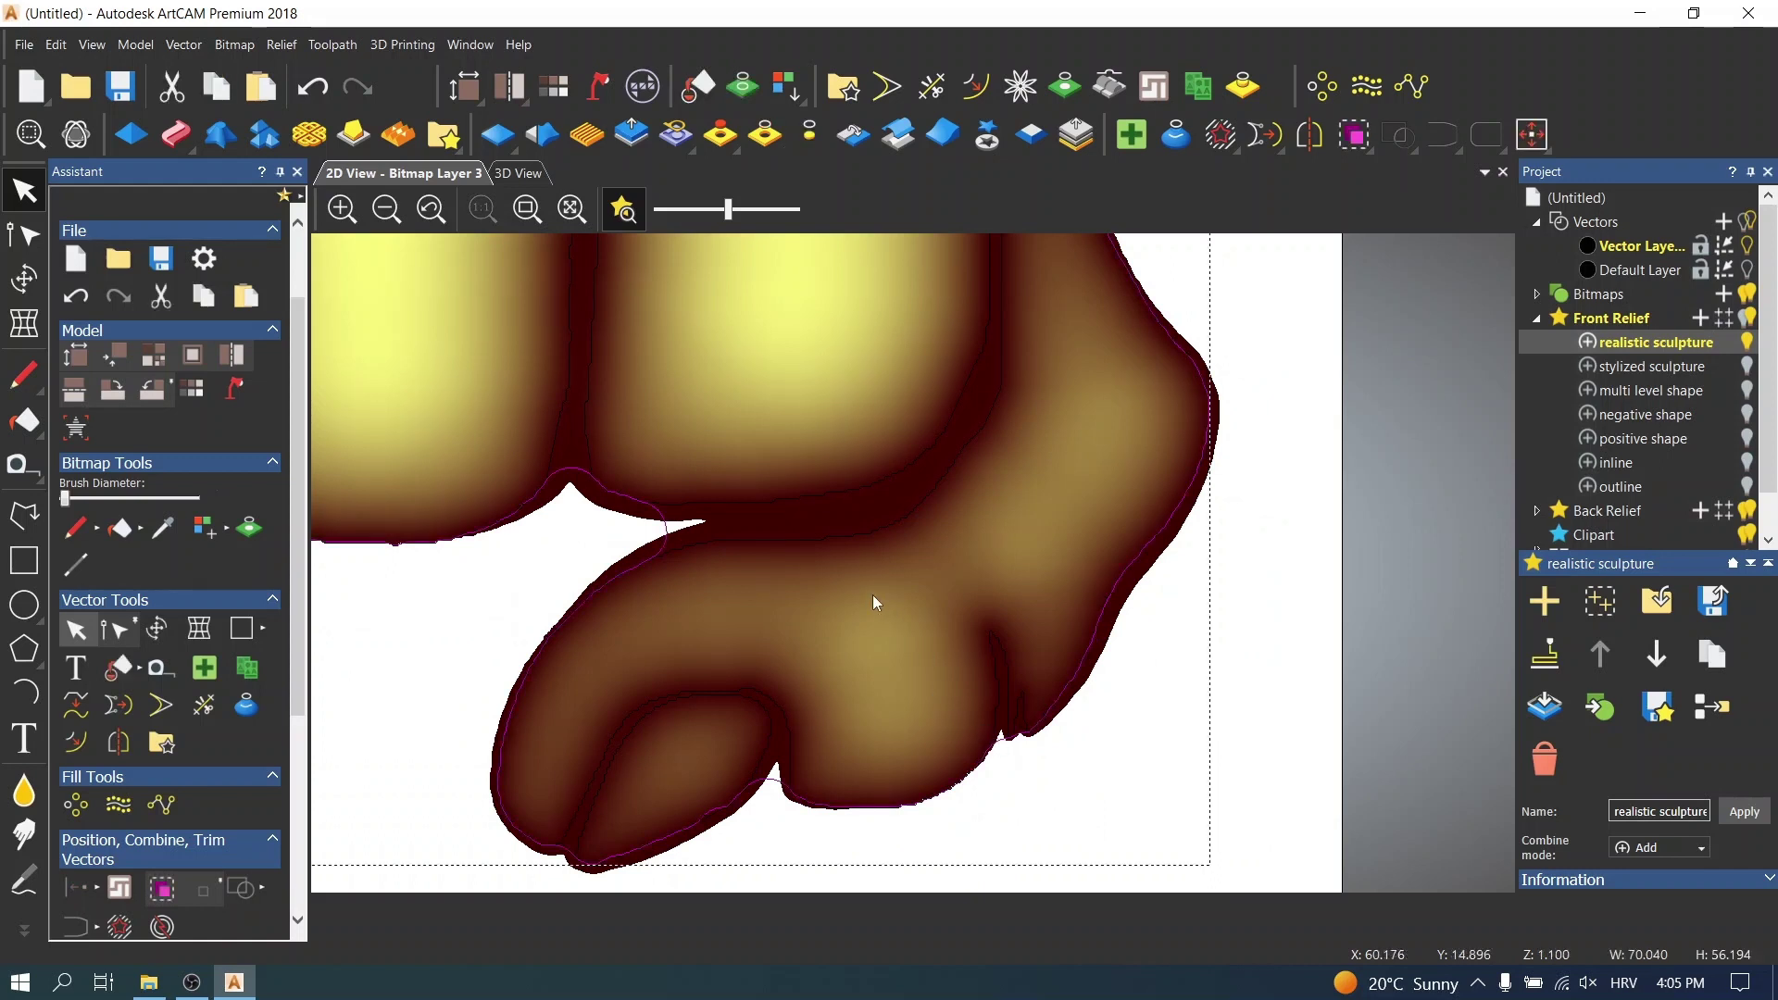
scroll(797, 568, "down", 1)
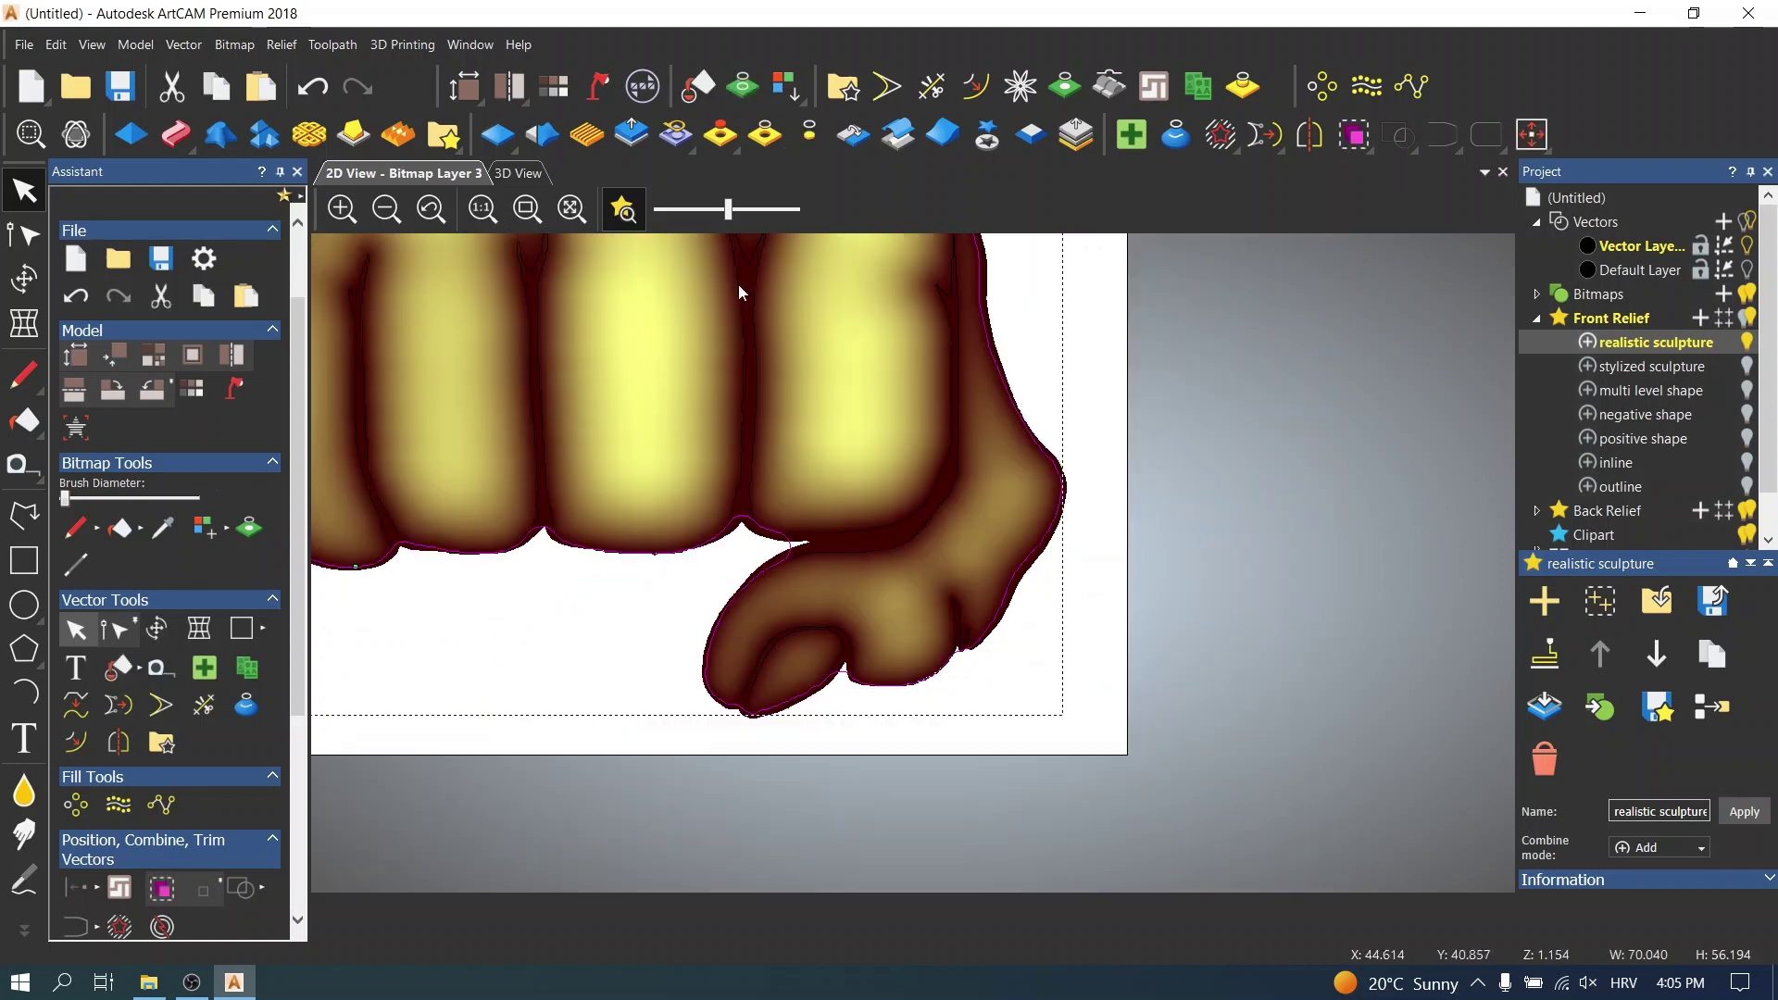
scroll(909, 494, "down", 6)
scroll(787, 574, "up", 5)
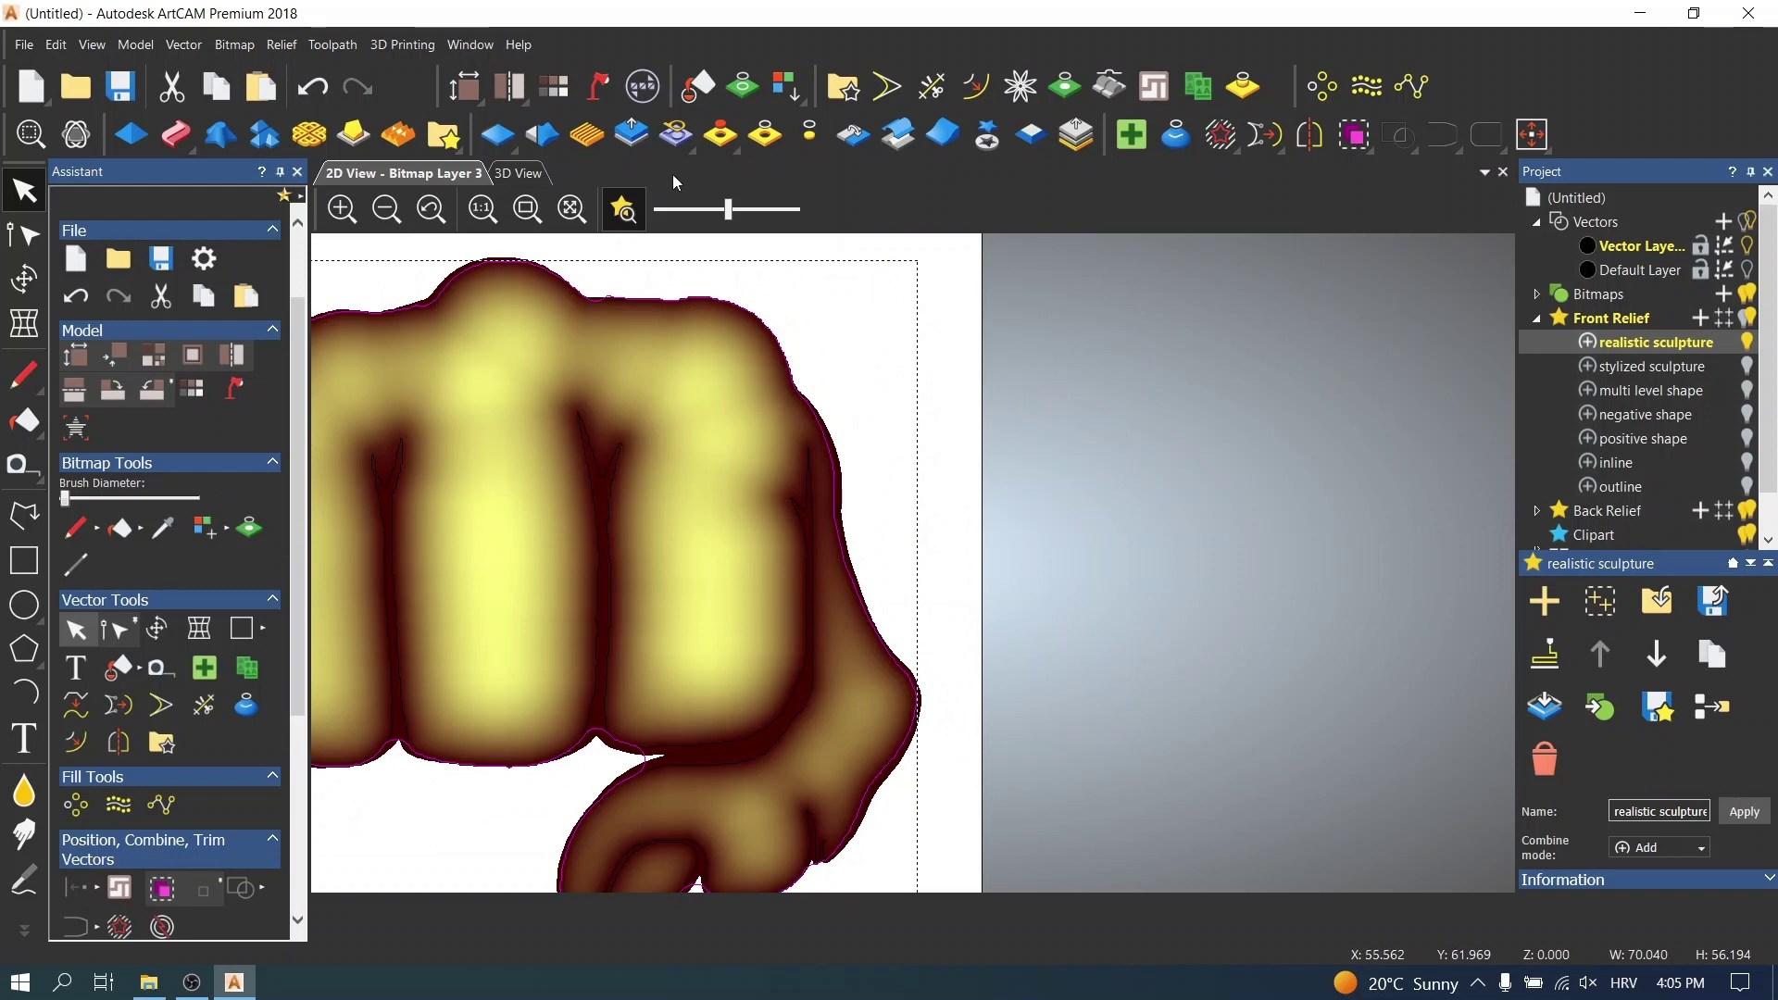
- Flatten the relief outside the selected fist outline
left_click(802, 140)
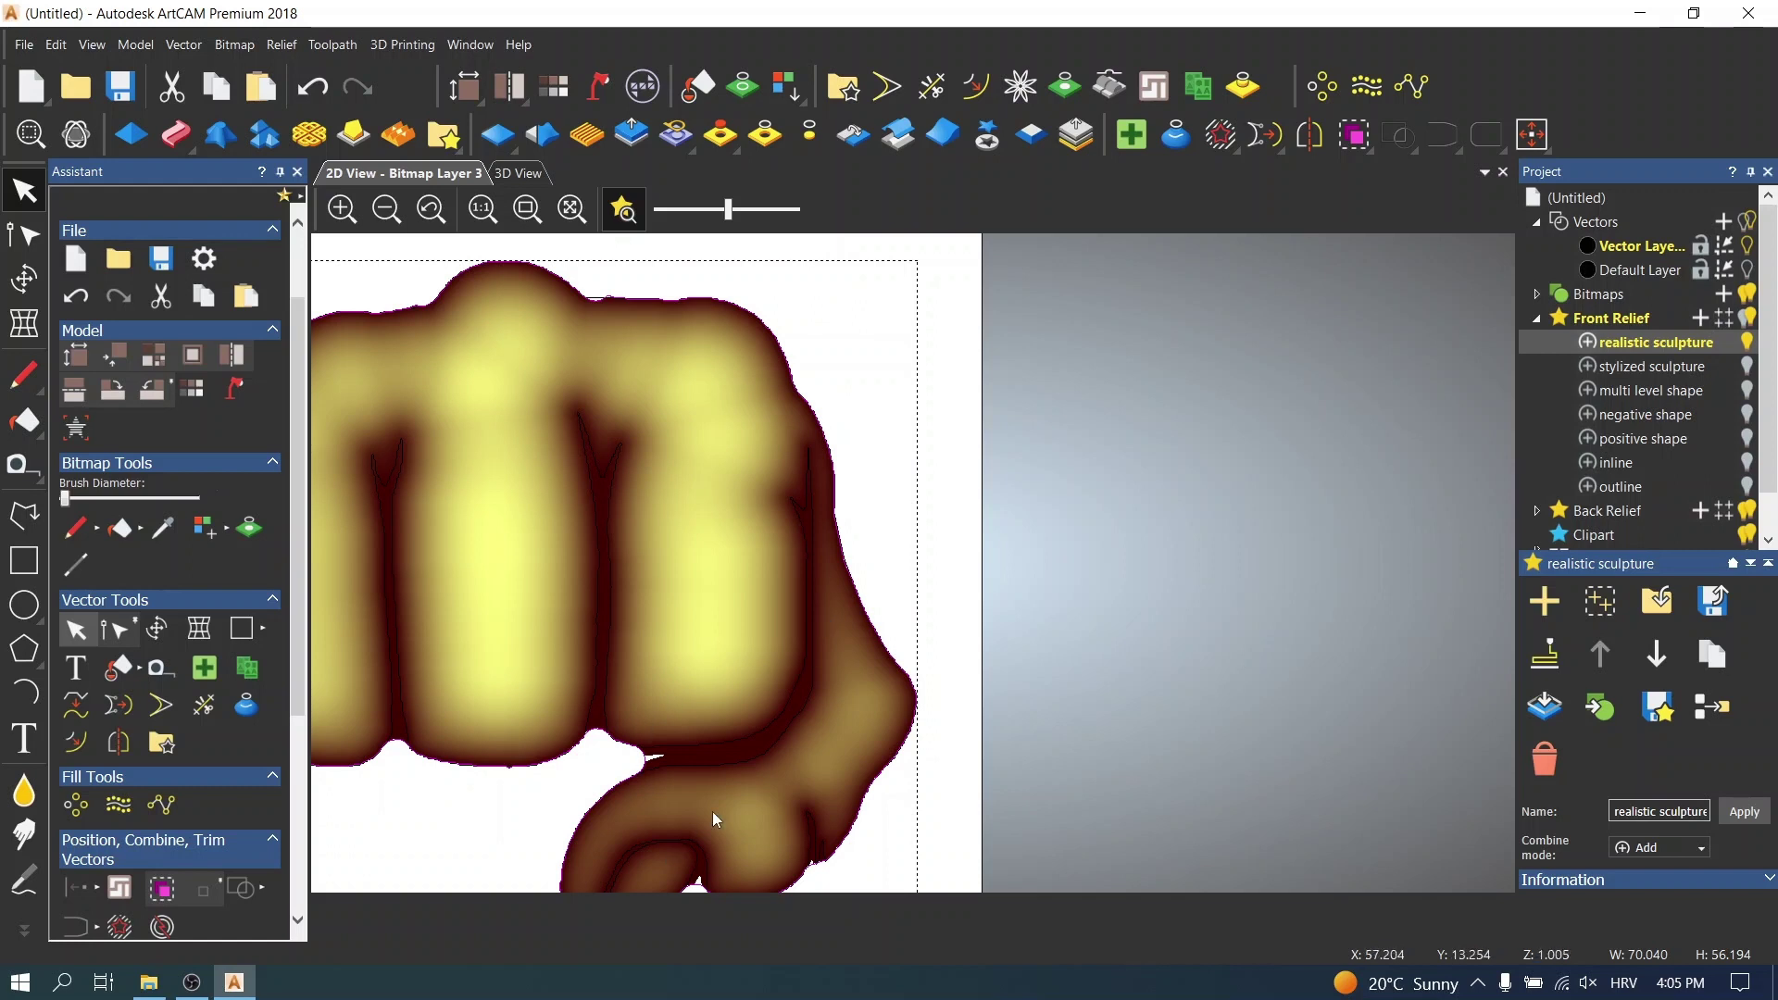
scroll(715, 812, "down", 1)
scroll(846, 837, "up", 1)
scroll(816, 561, "up", 3)
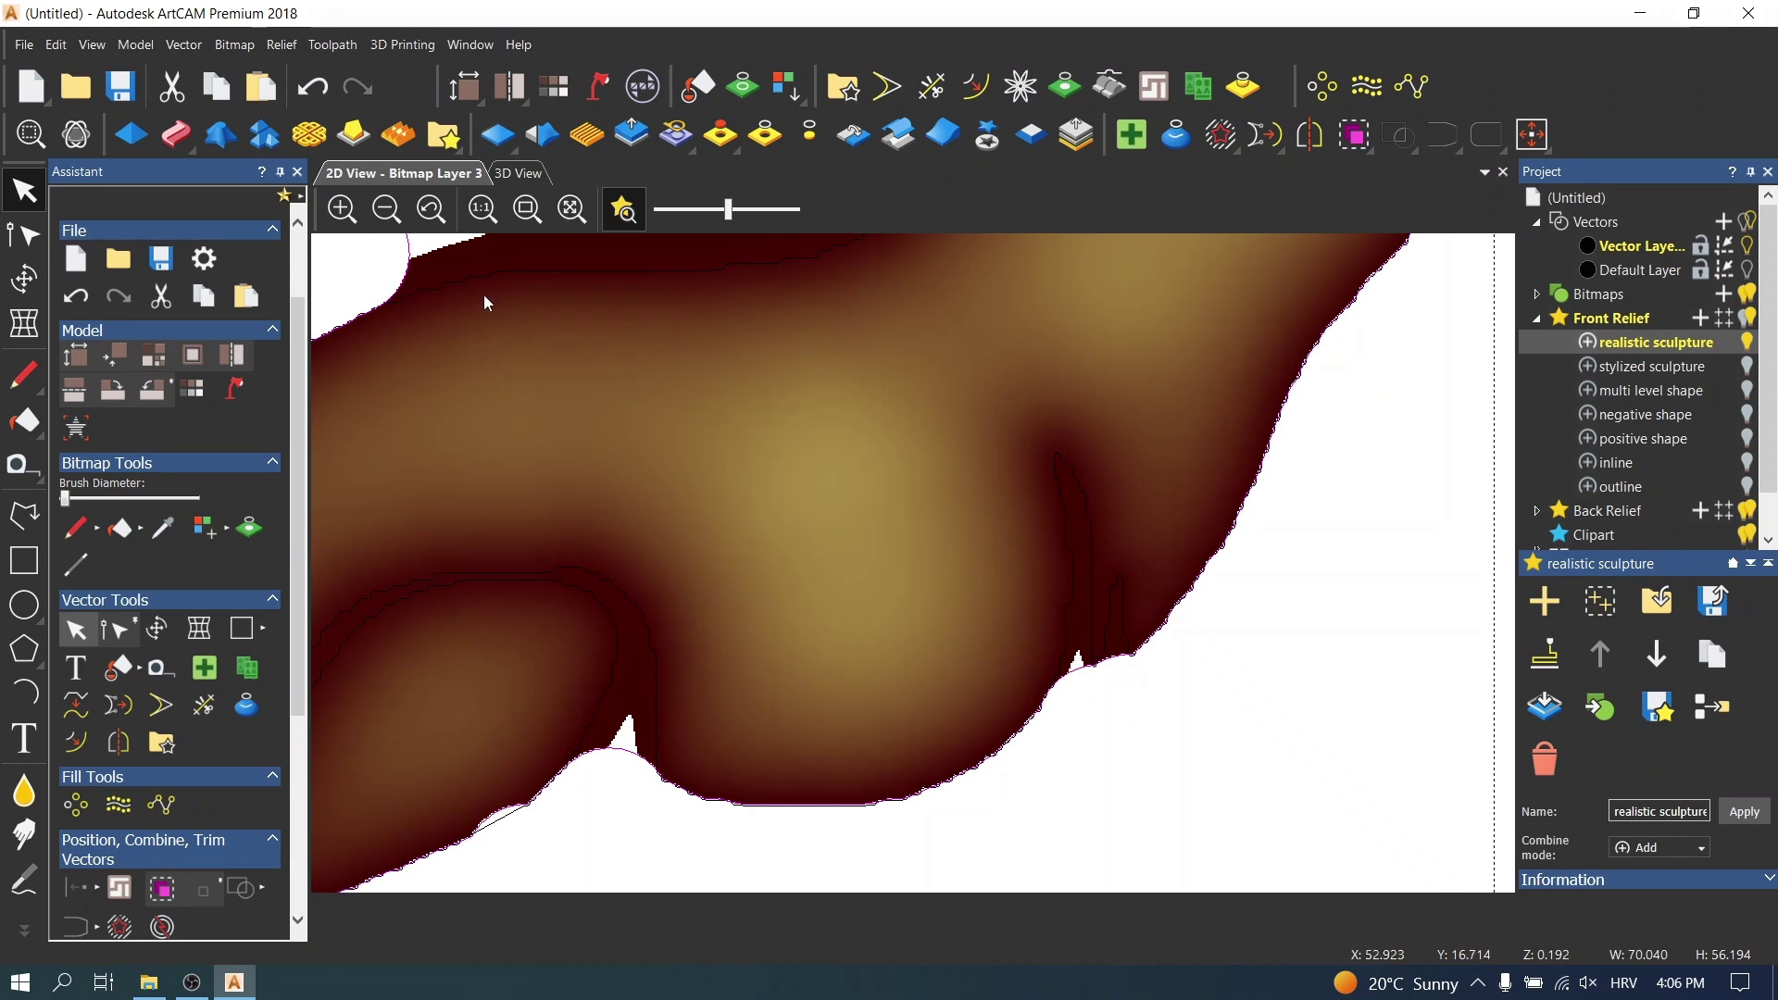
scroll(803, 347, "down", 2)
scroll(881, 381, "down", 1)
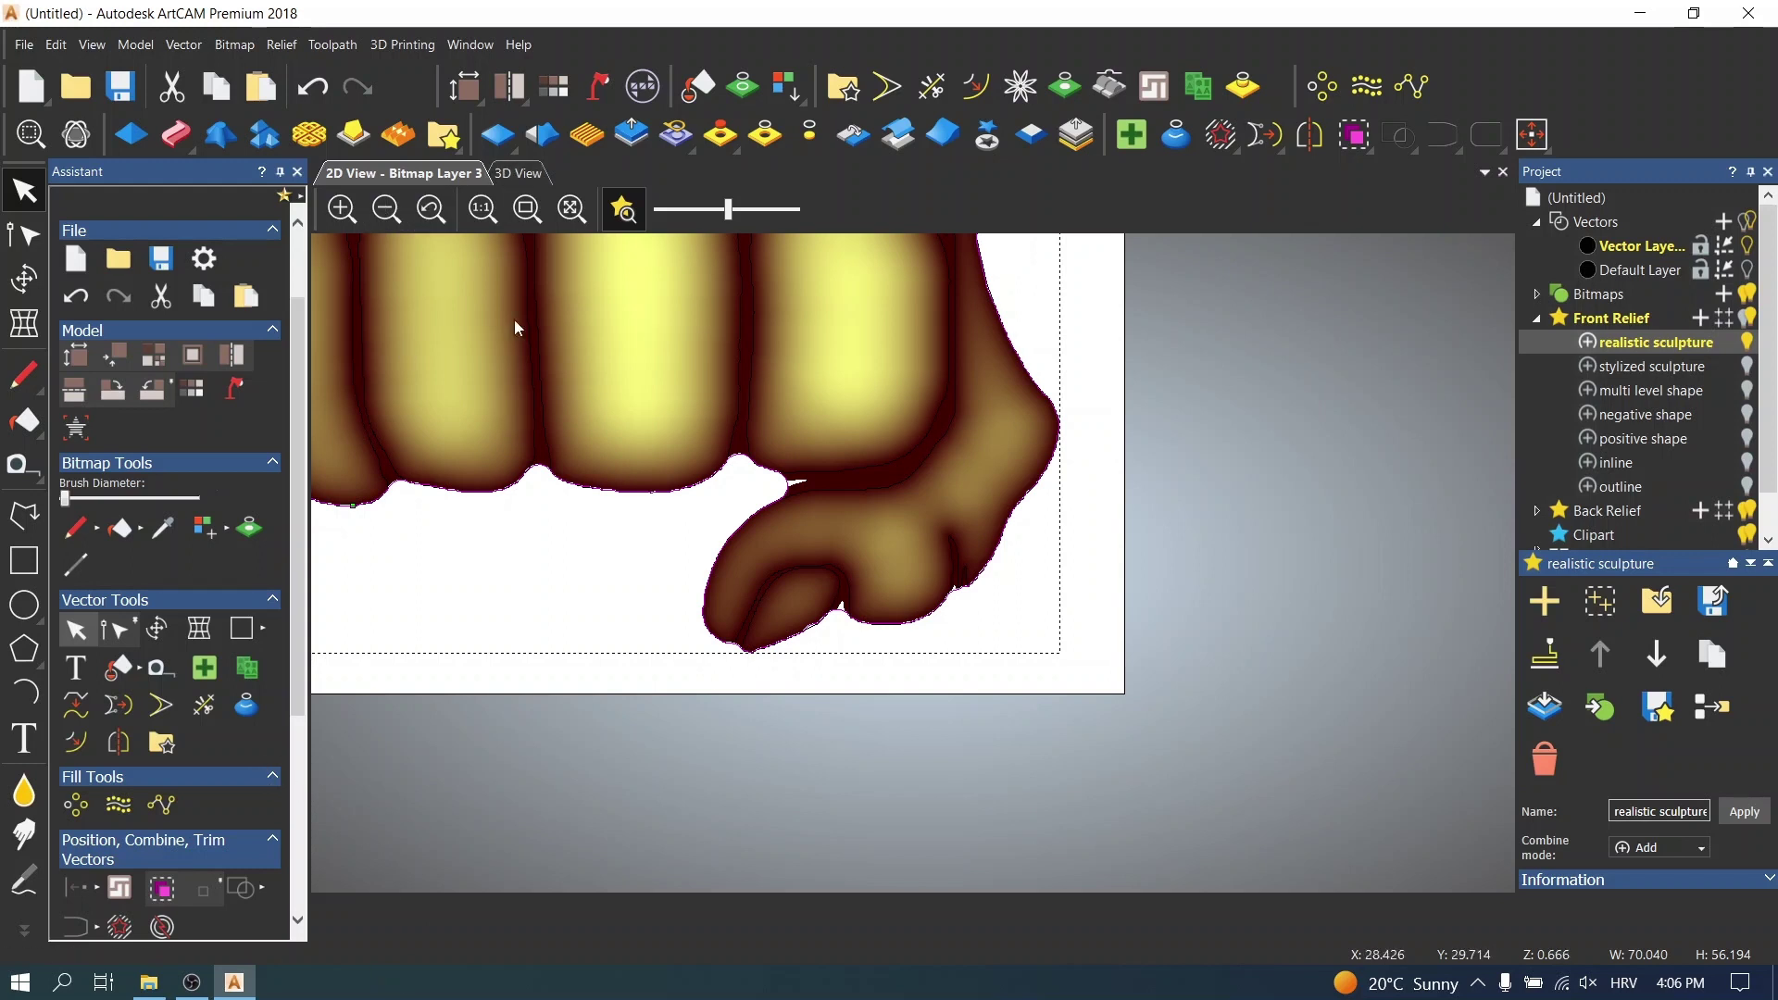
- Flood-fill the fist area red on Bitmap Layer 3 and return to the 3D view
left_click(624, 205)
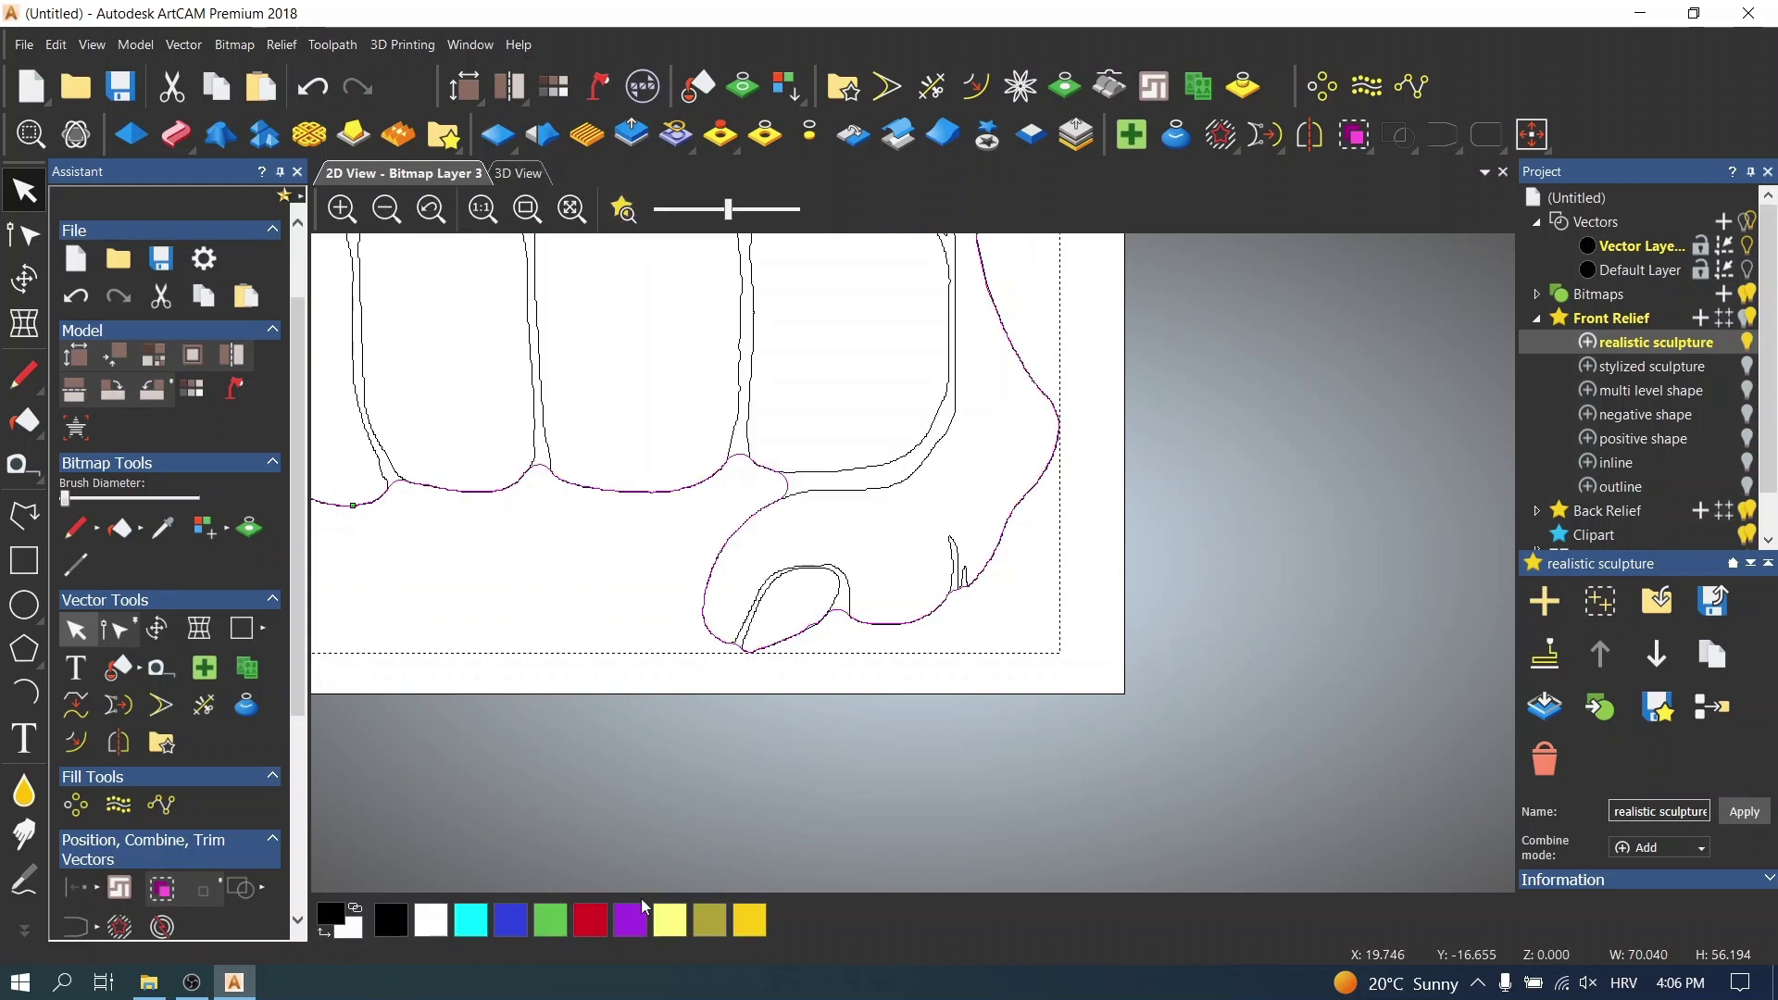
left_click(594, 923)
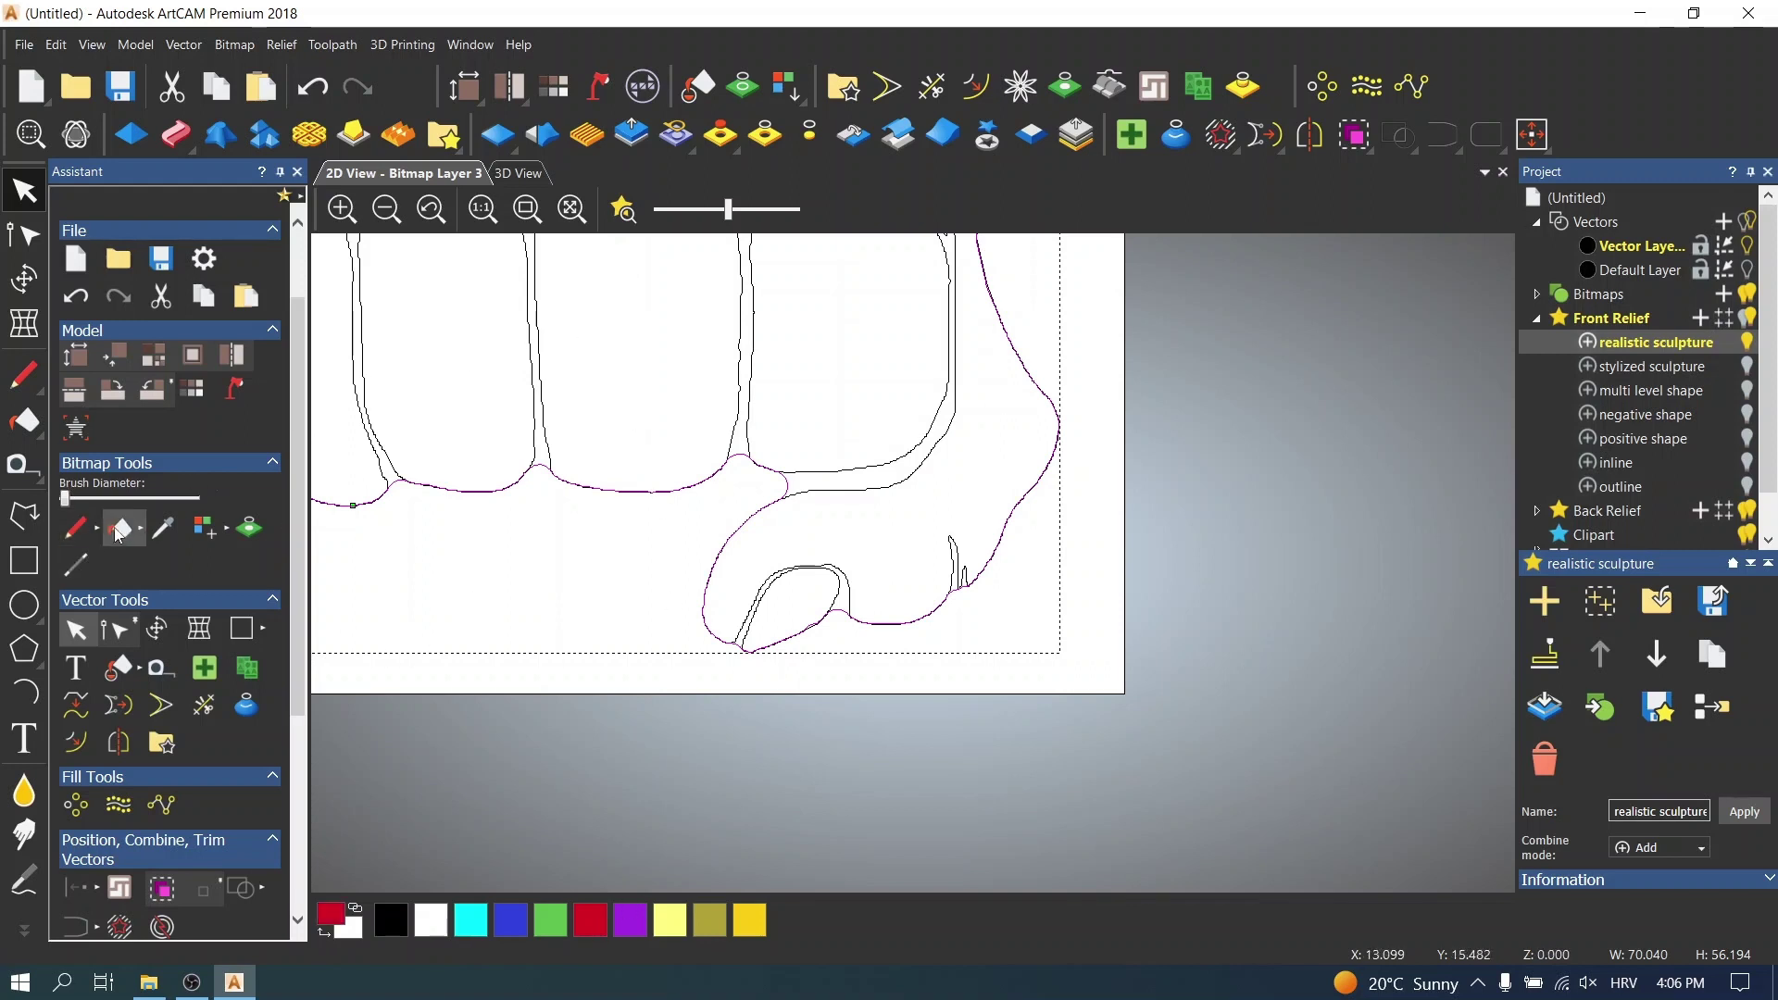
left_click(121, 668)
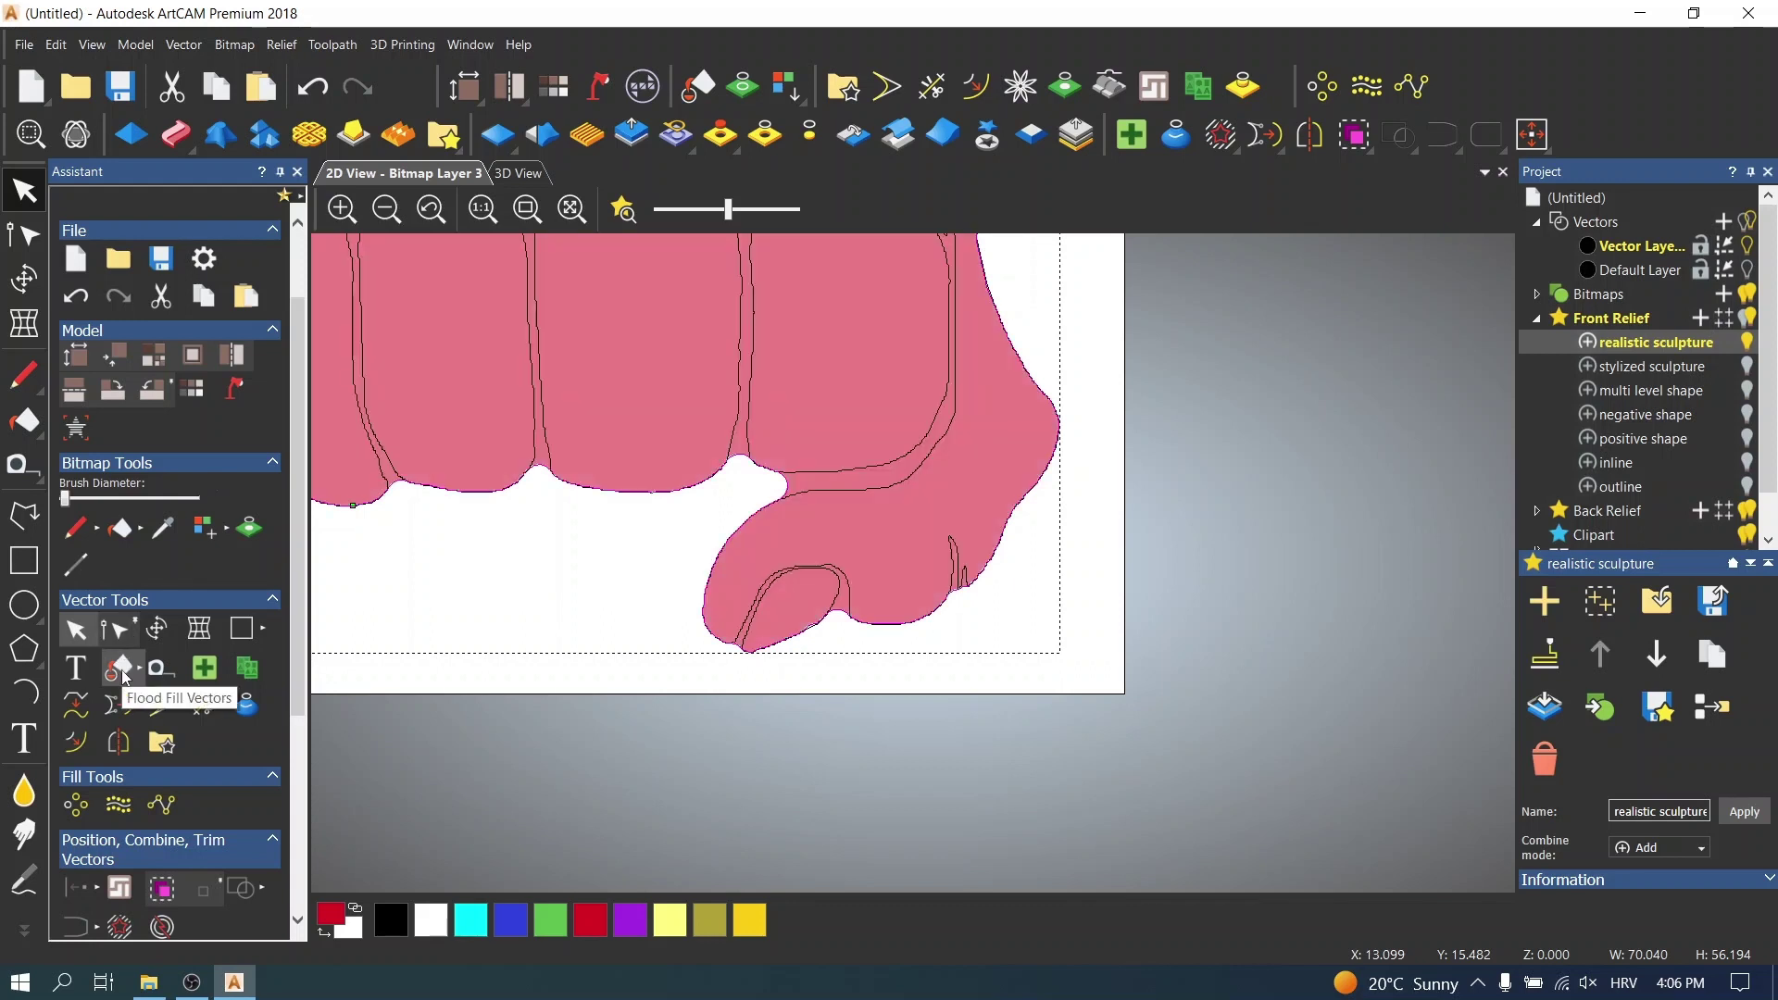
left_click(519, 173)
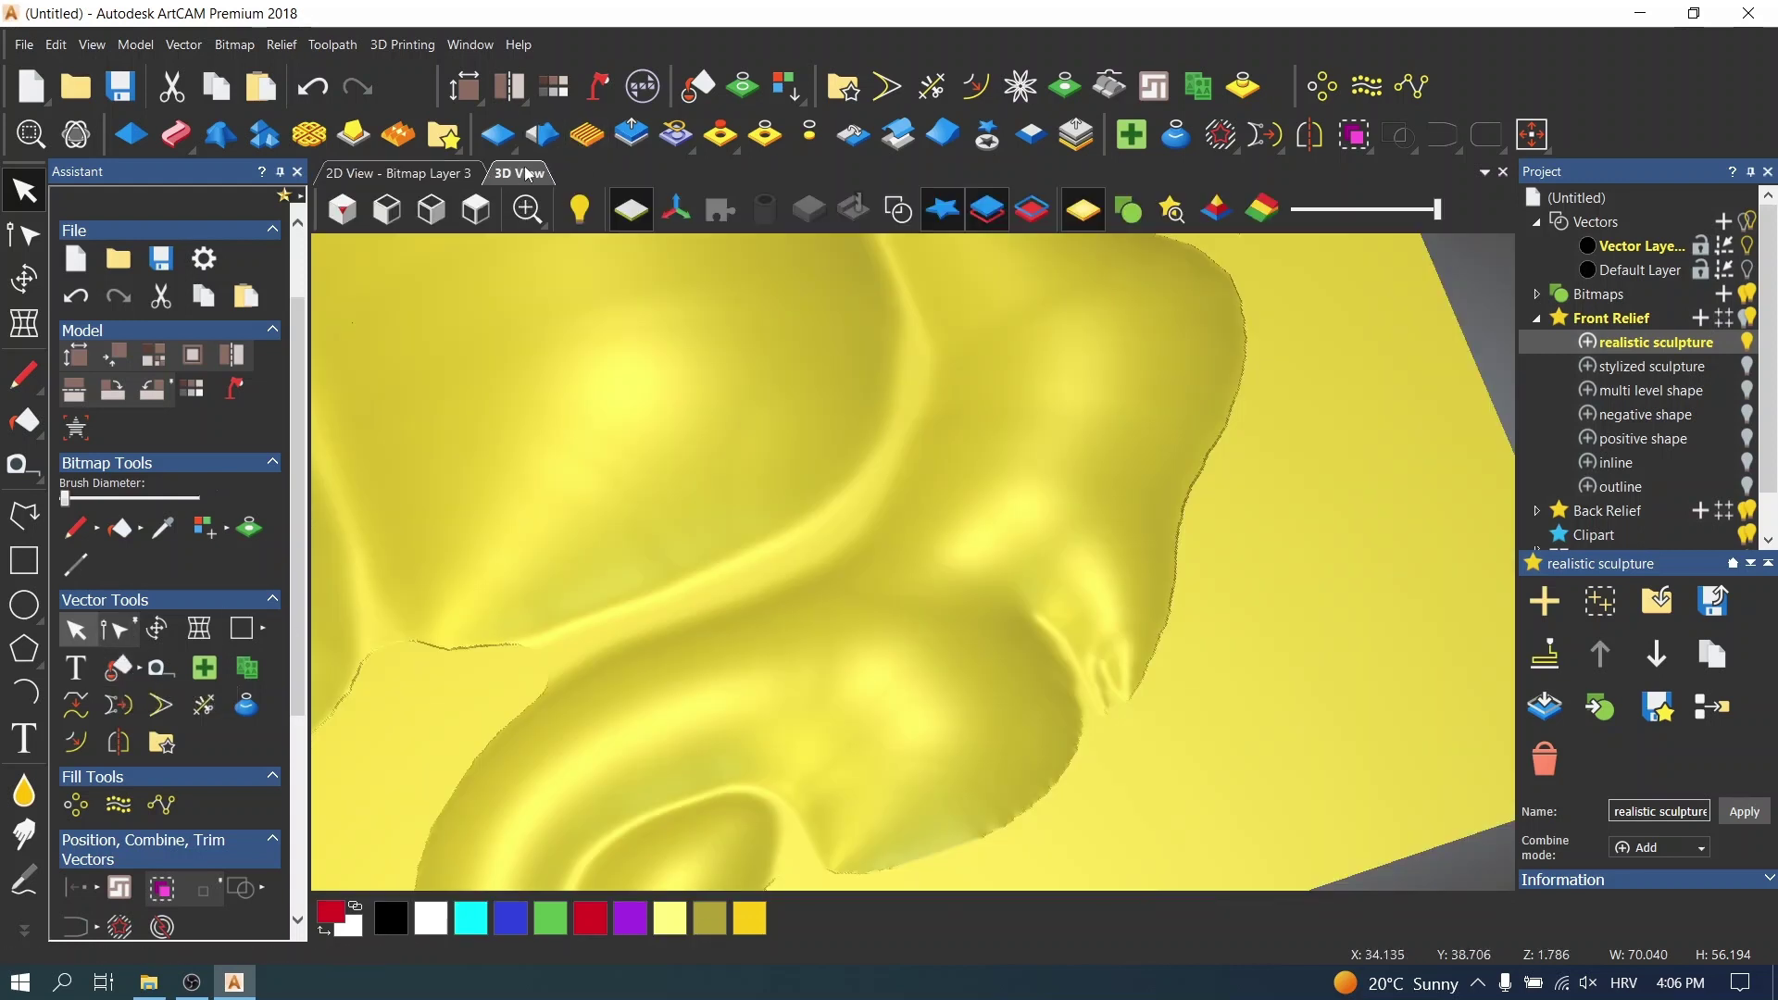
left_click_drag(1106, 397, 1013, 508)
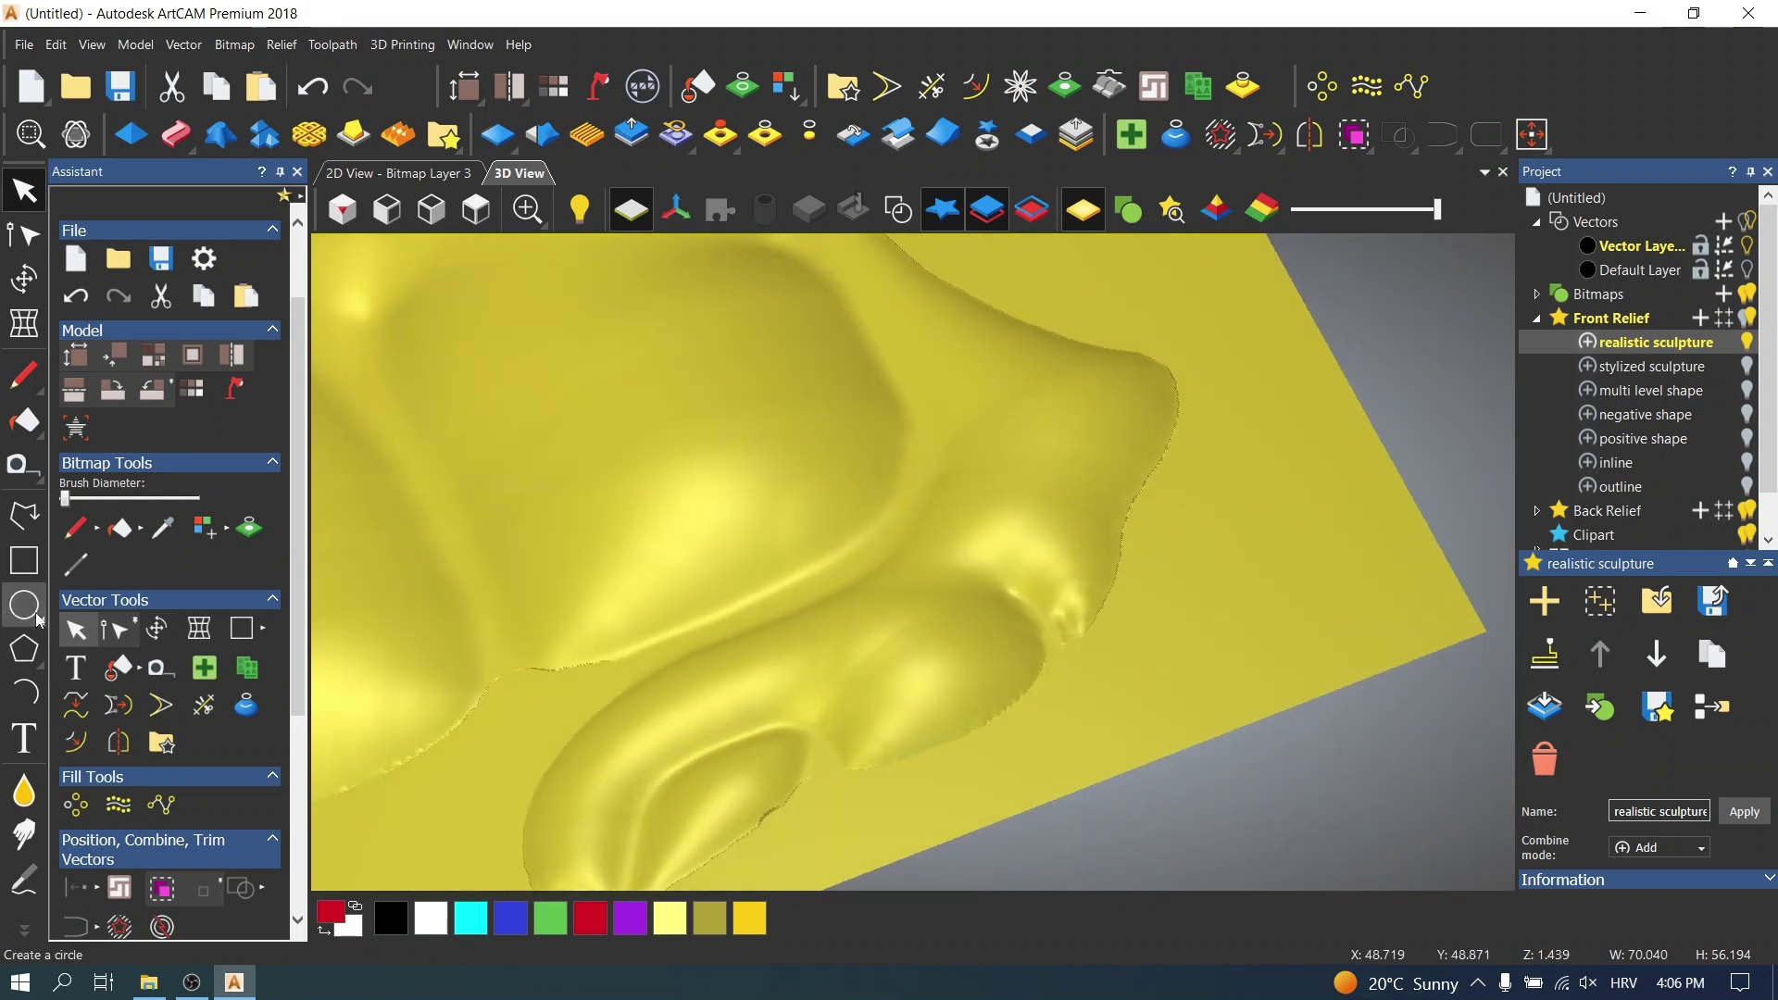
- Set the Smooth sculpt brush to Lower Only mode with a 75-pixel radius
left_click(34, 789)
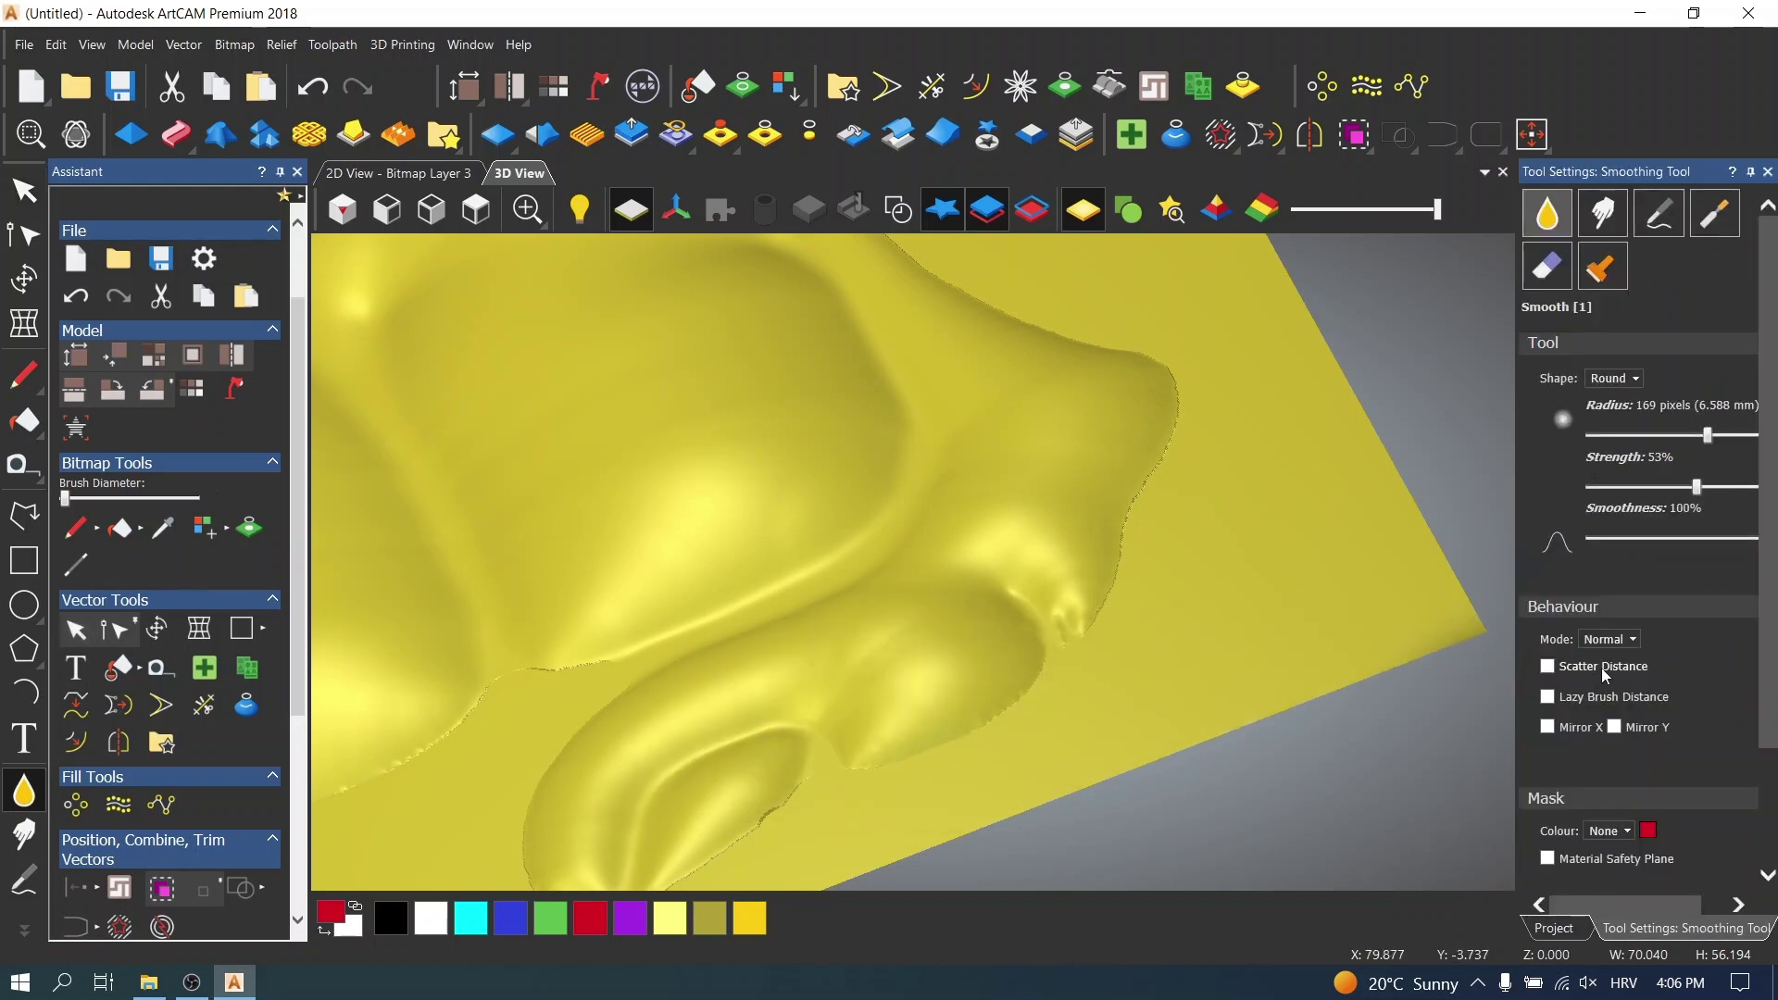
left_click(1630, 640)
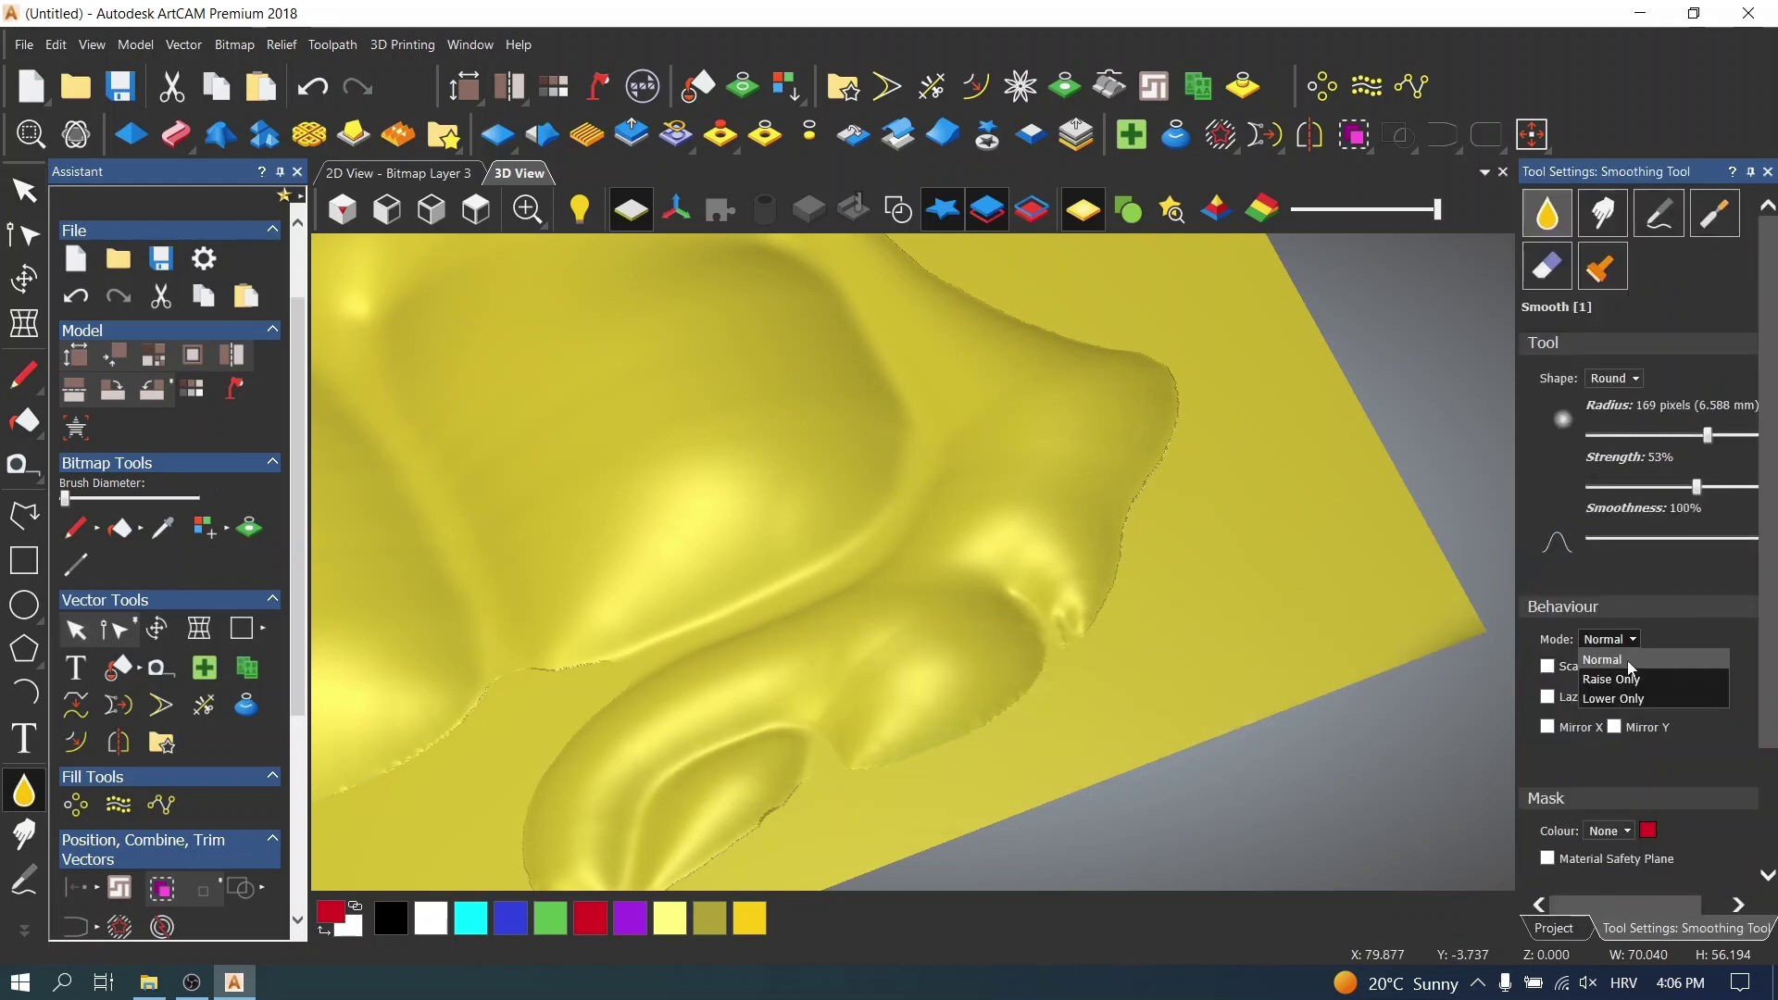
left_click(1630, 700)
left_click(1627, 441)
left_click(1627, 441)
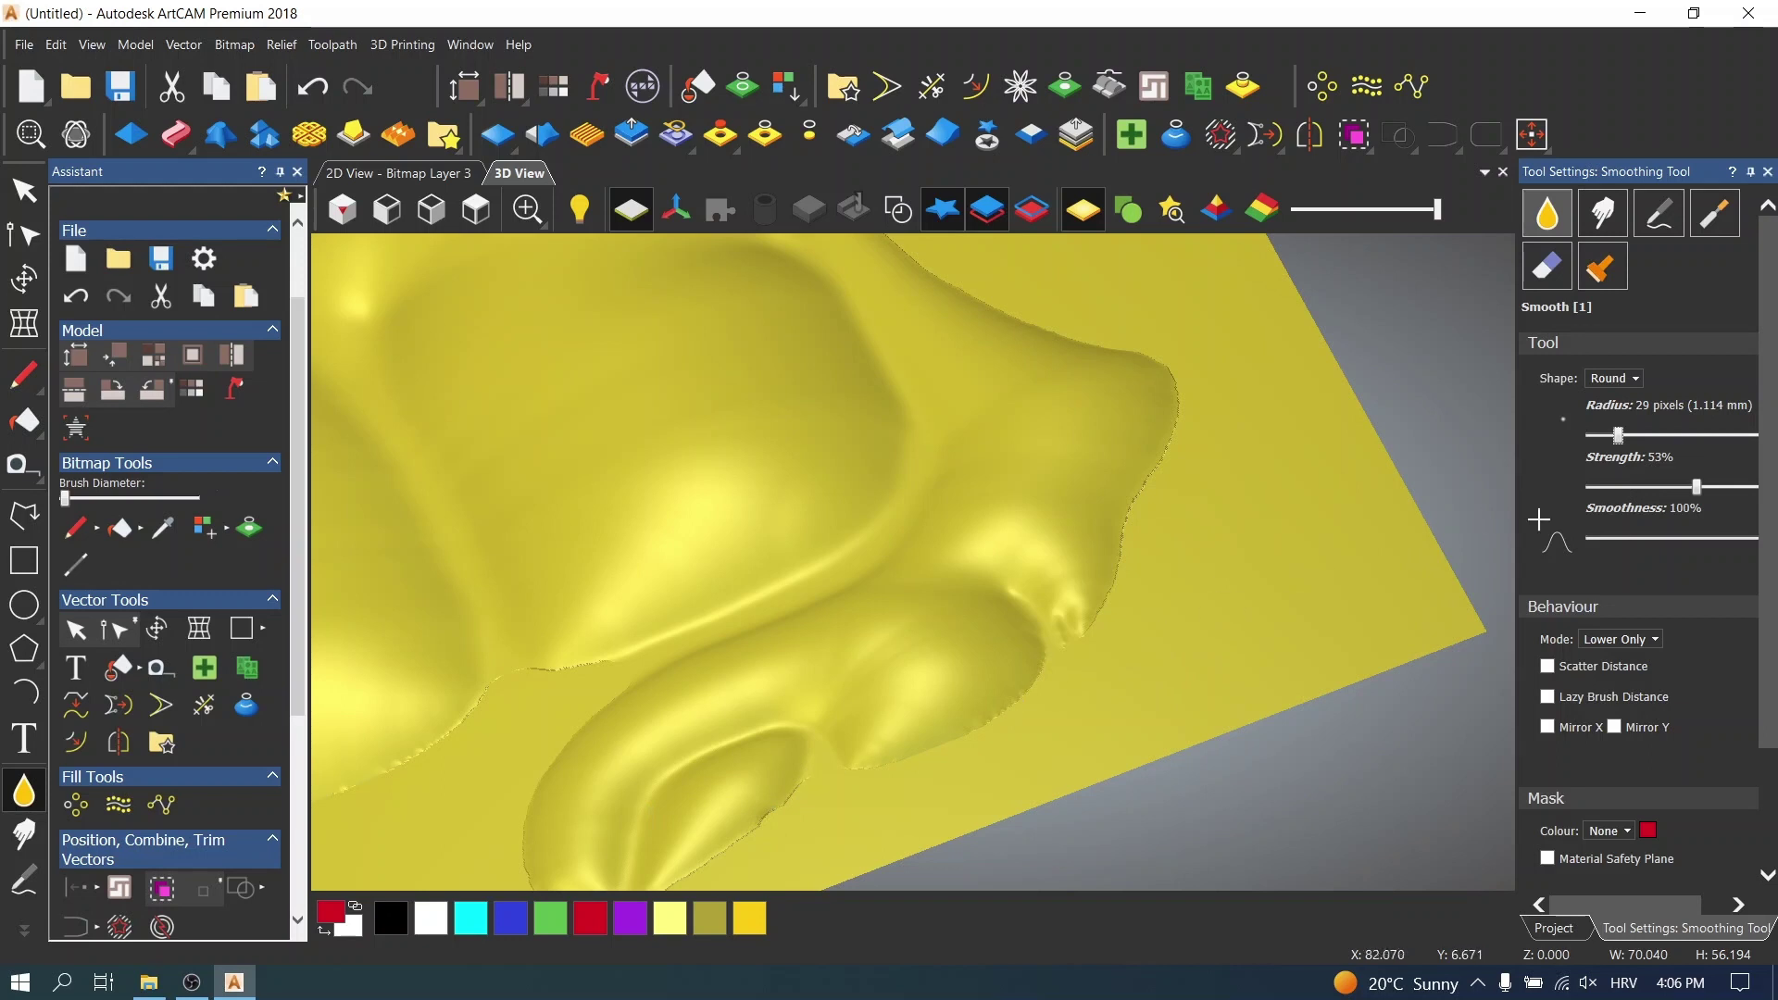
left_click(1659, 439)
- Orbit the relief around the plate corner and thumb area, then pick the Deposit brush
scroll(1179, 550, "down", 5)
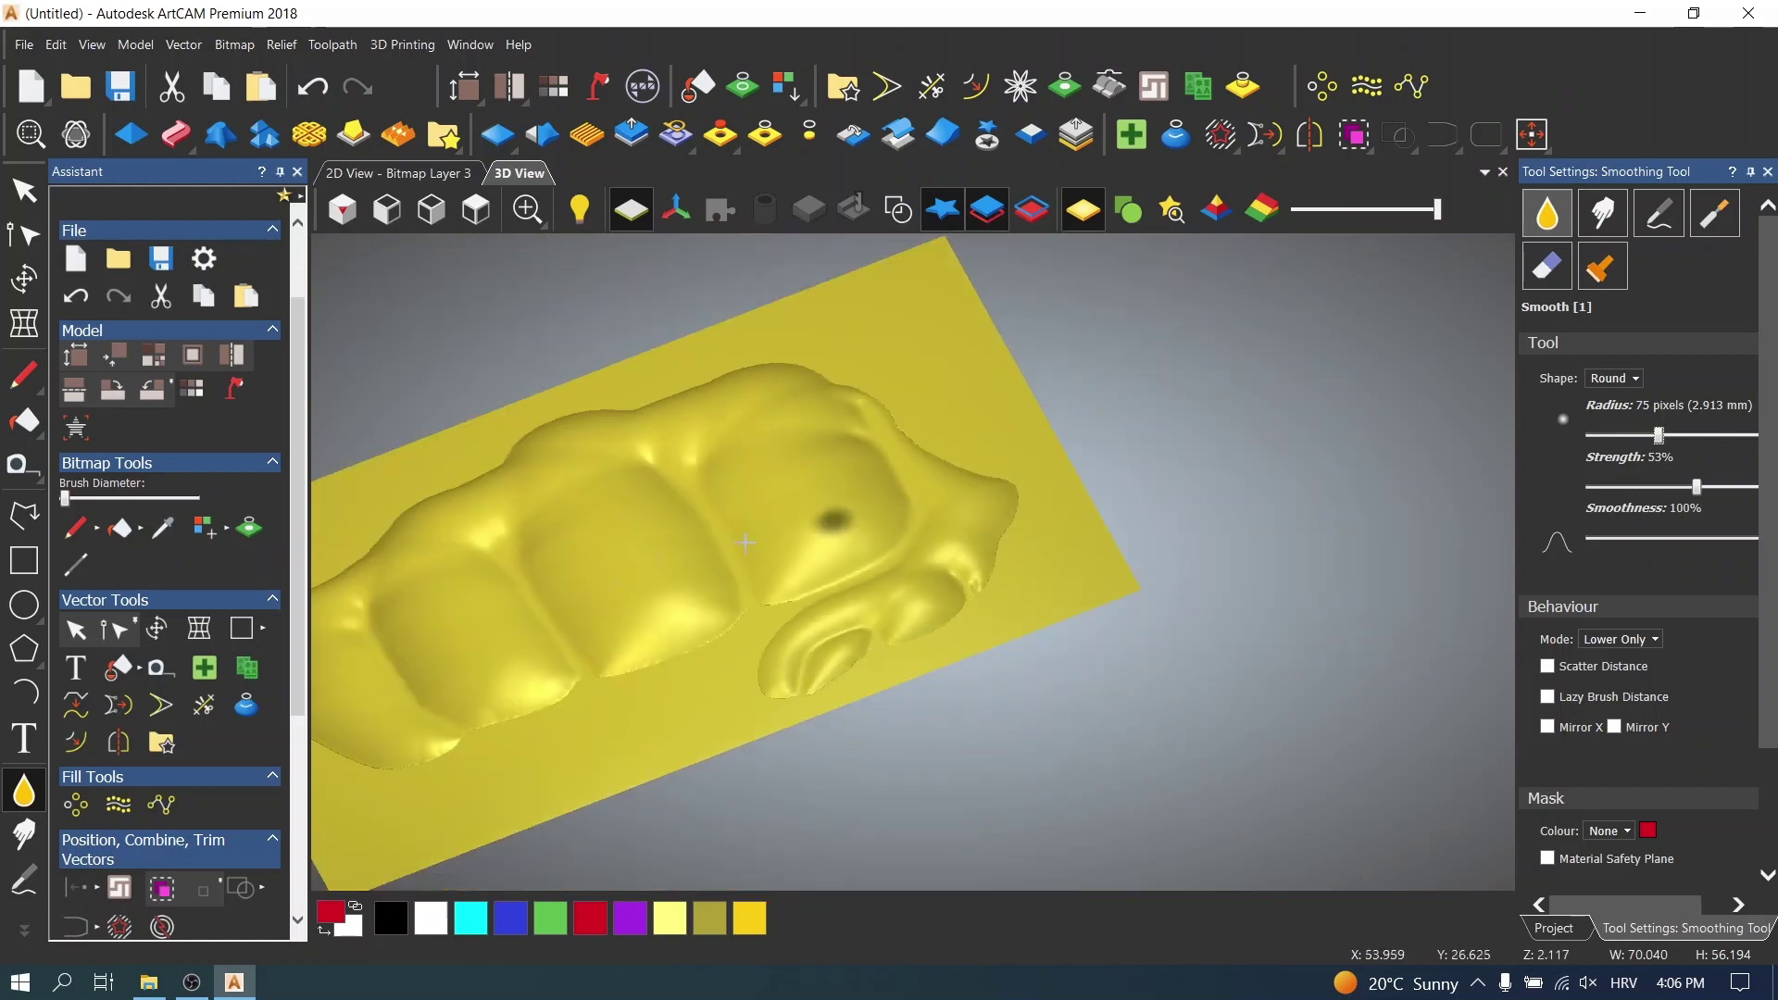
scroll(1017, 543, "up", 8)
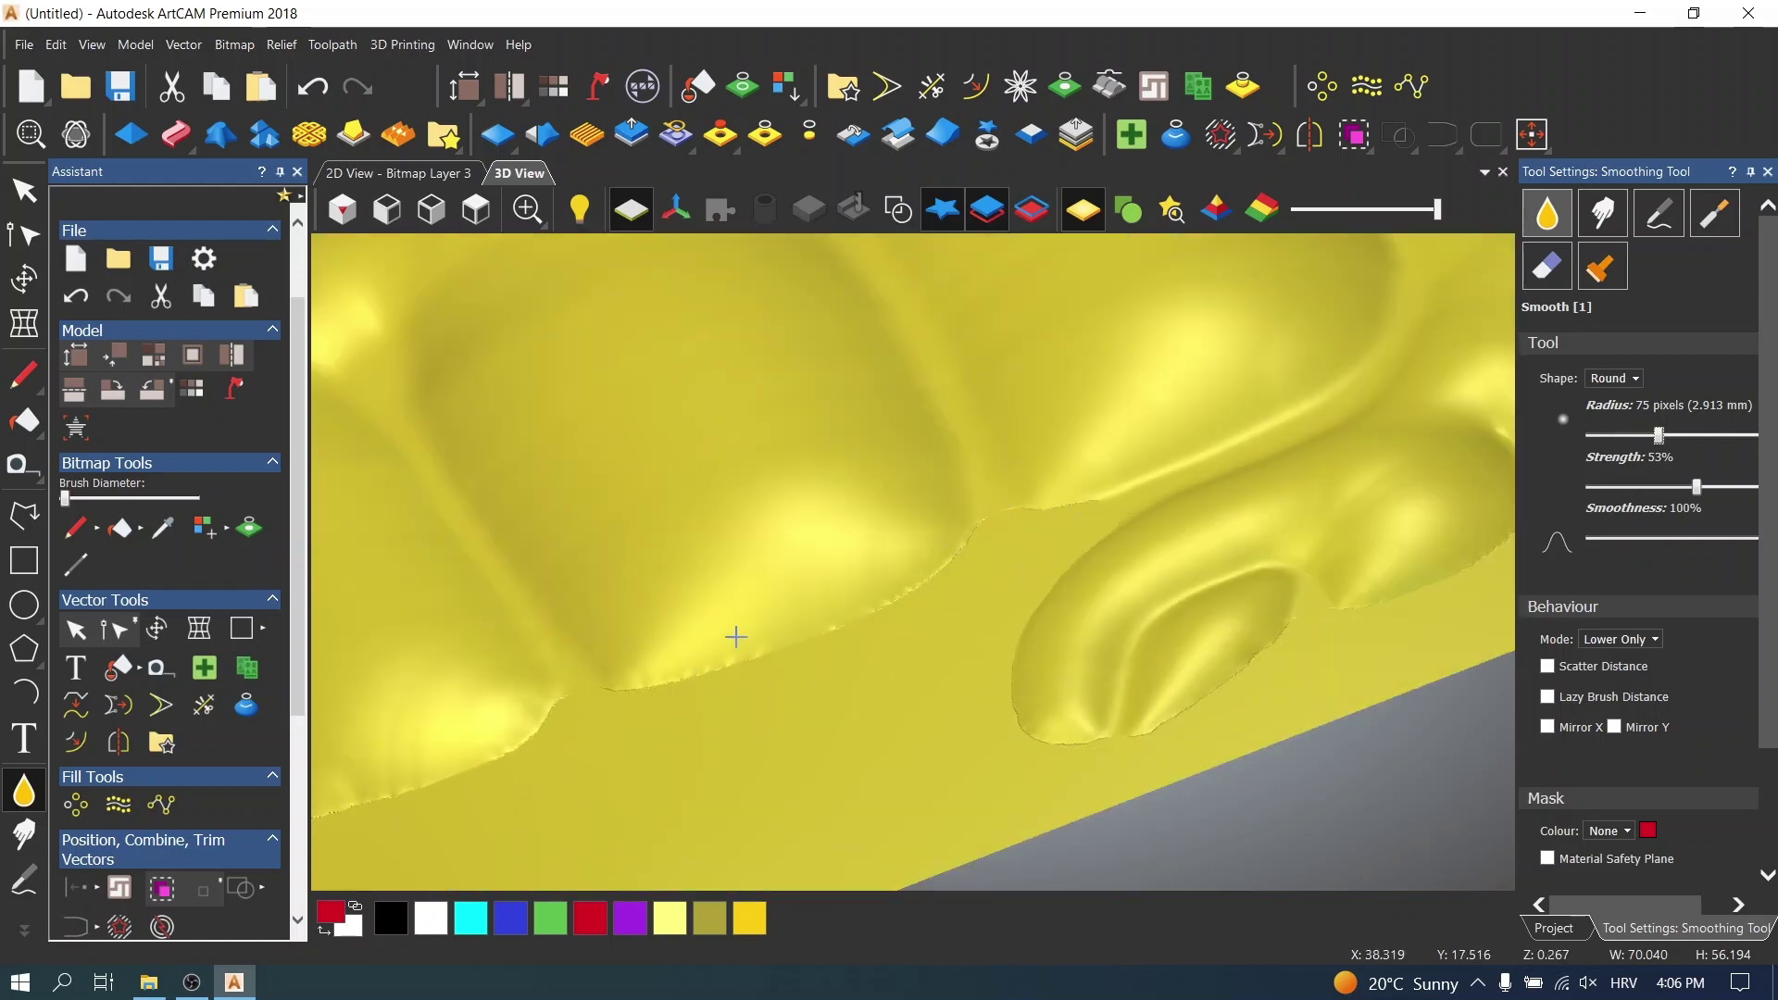
scroll(412, 776, "down", 5)
scroll(497, 675, "up", 5)
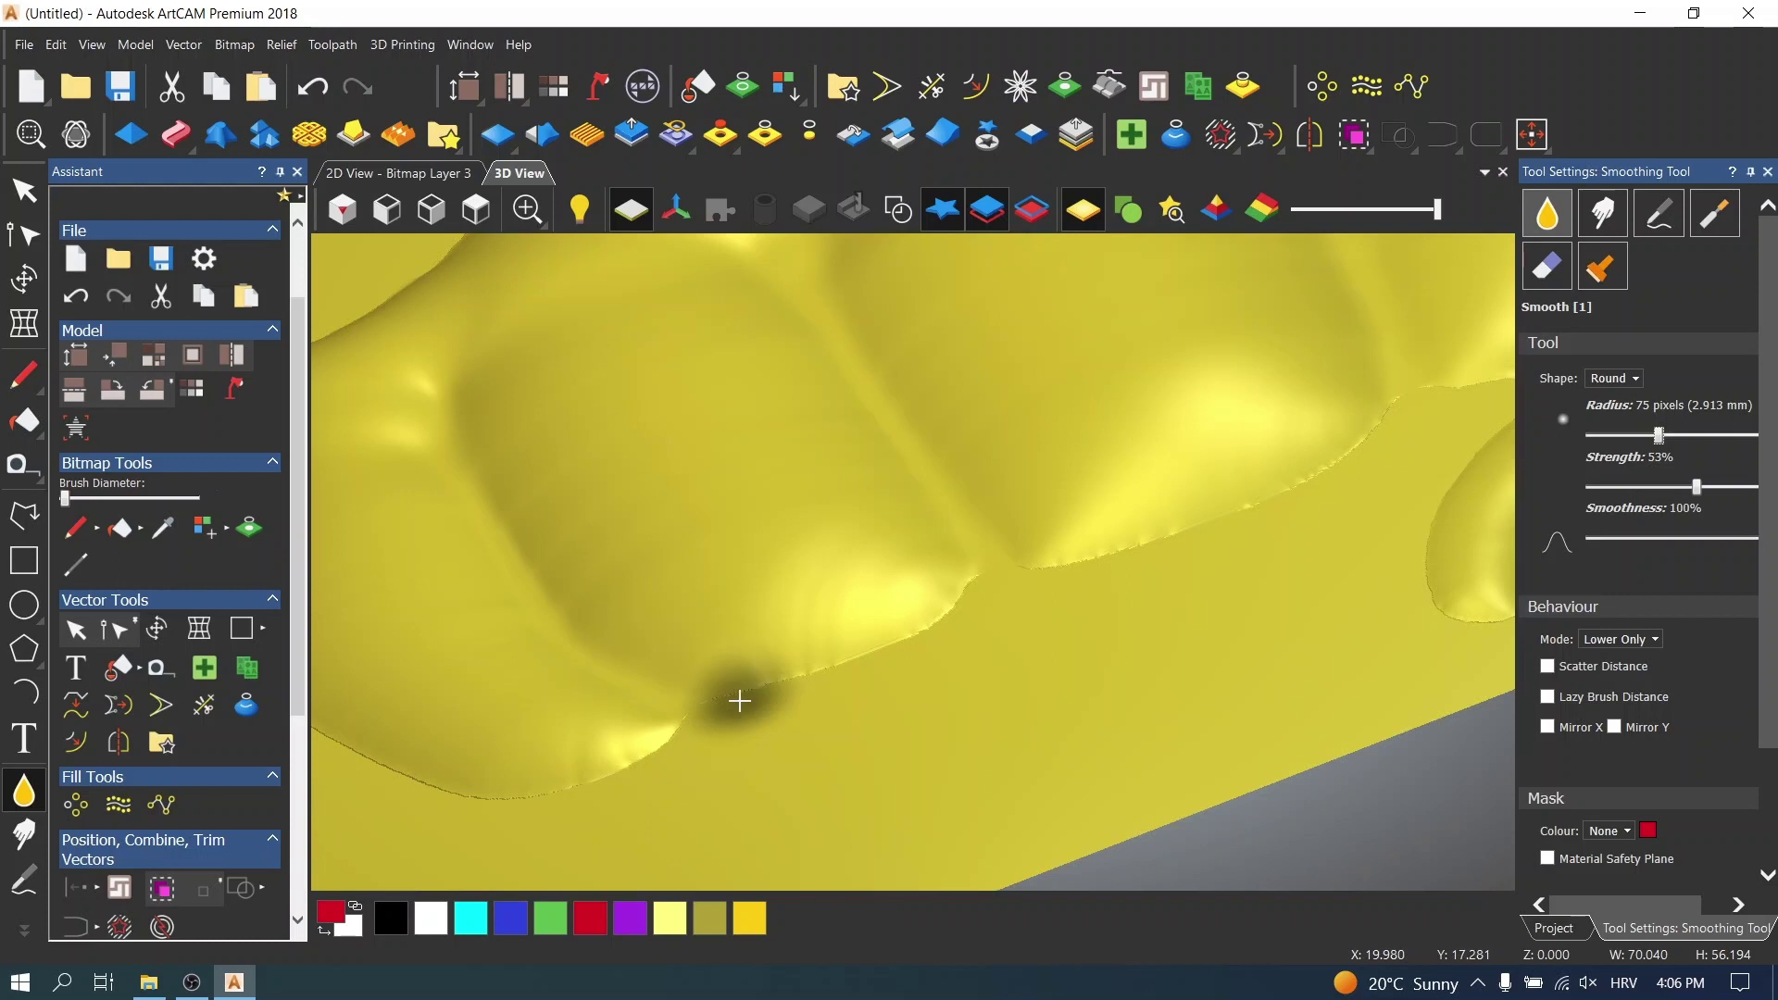
scroll(504, 650, "down", 5)
scroll(468, 559, "up", 6)
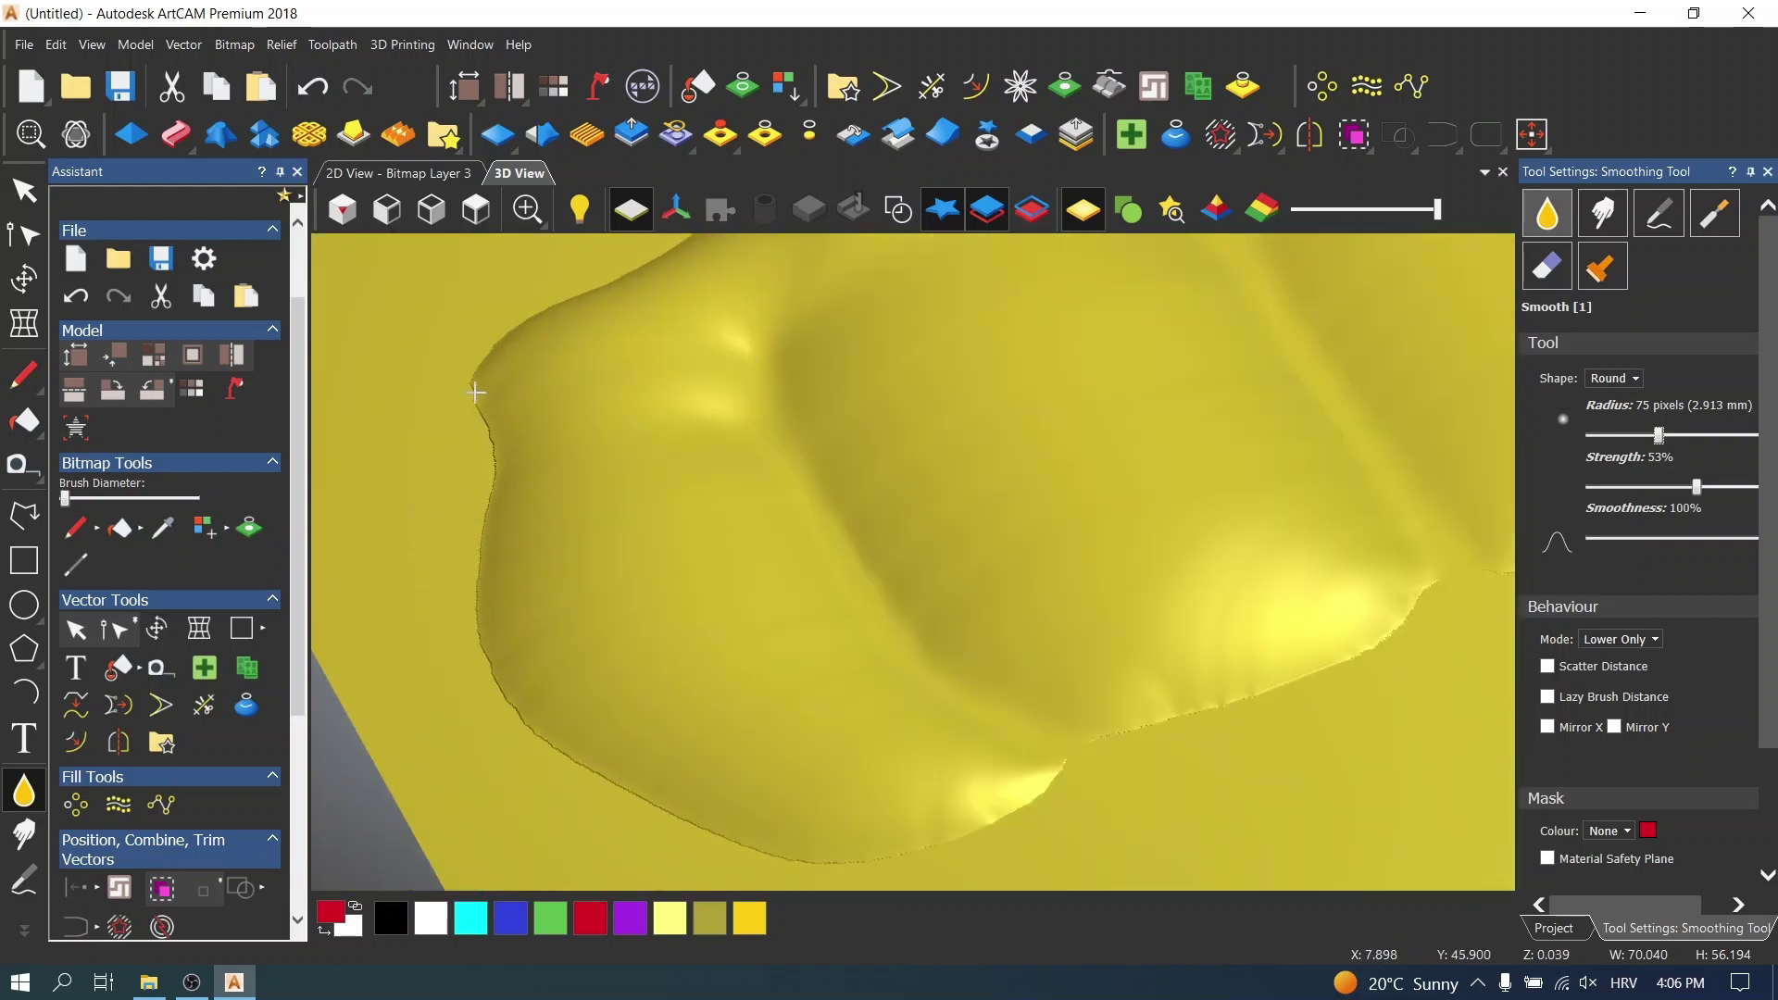
middle_click_drag(702, 466, 836, 540)
scroll(659, 341, "down", 4)
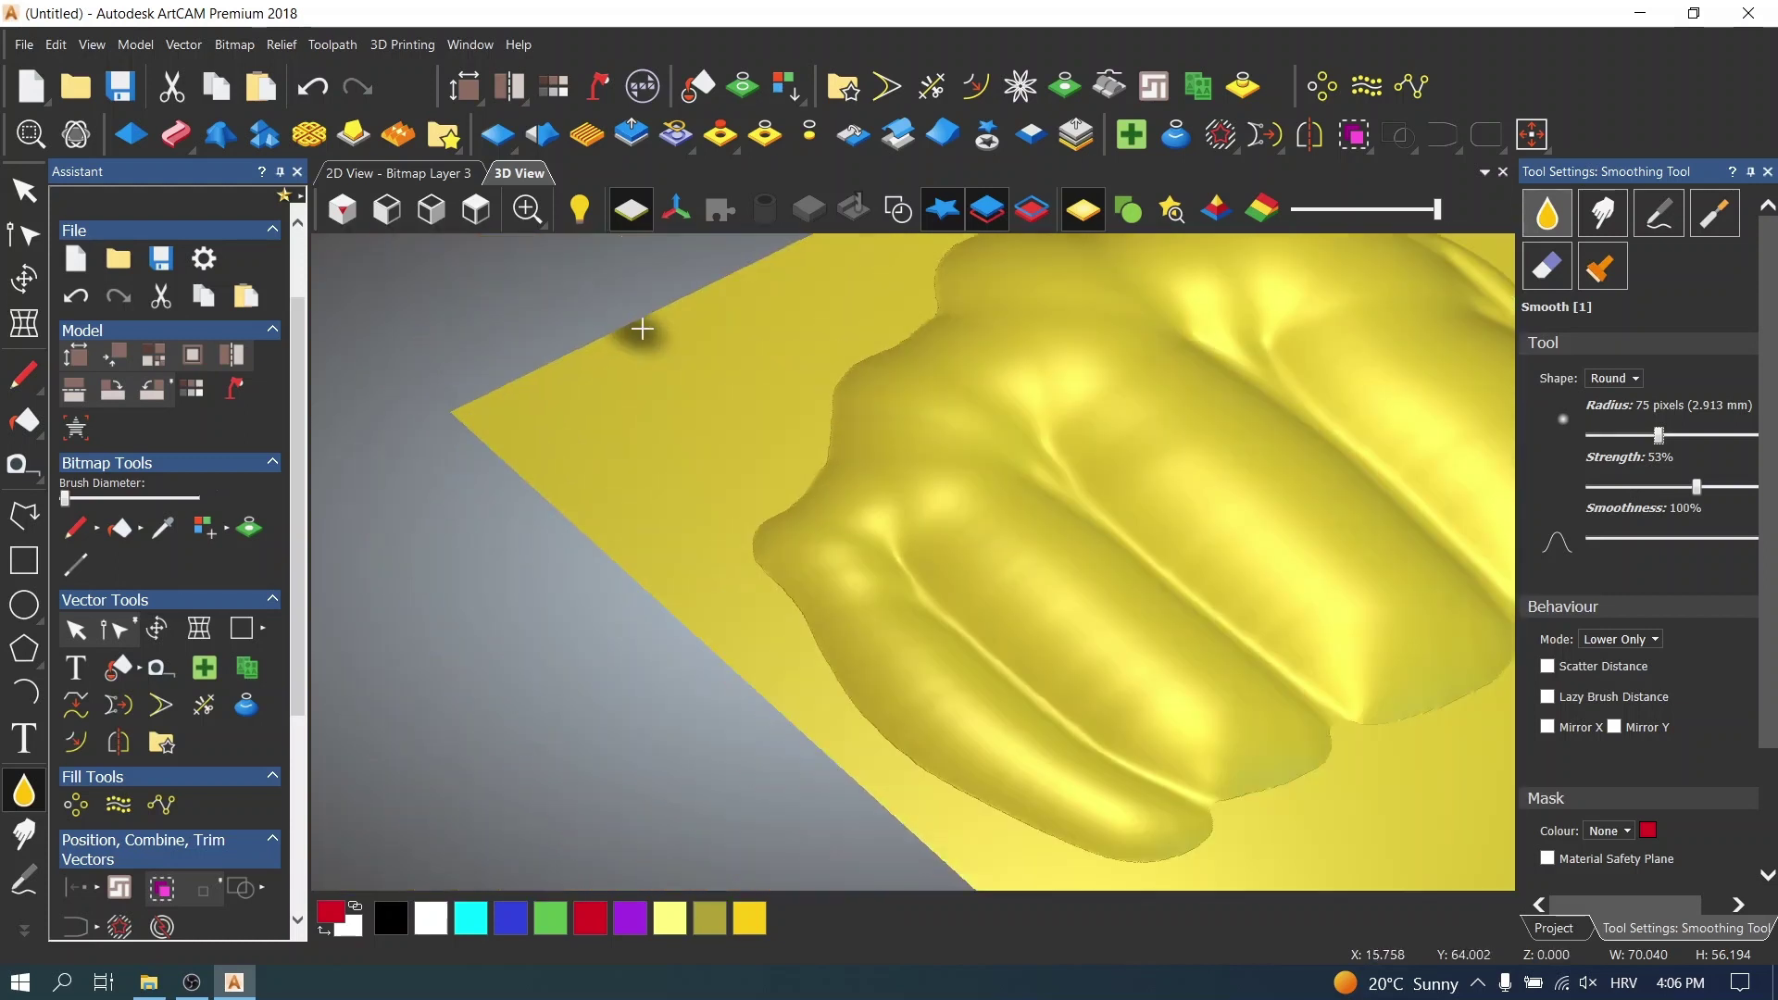
scroll(833, 511, "up", 3)
scroll(853, 401, "down", 1)
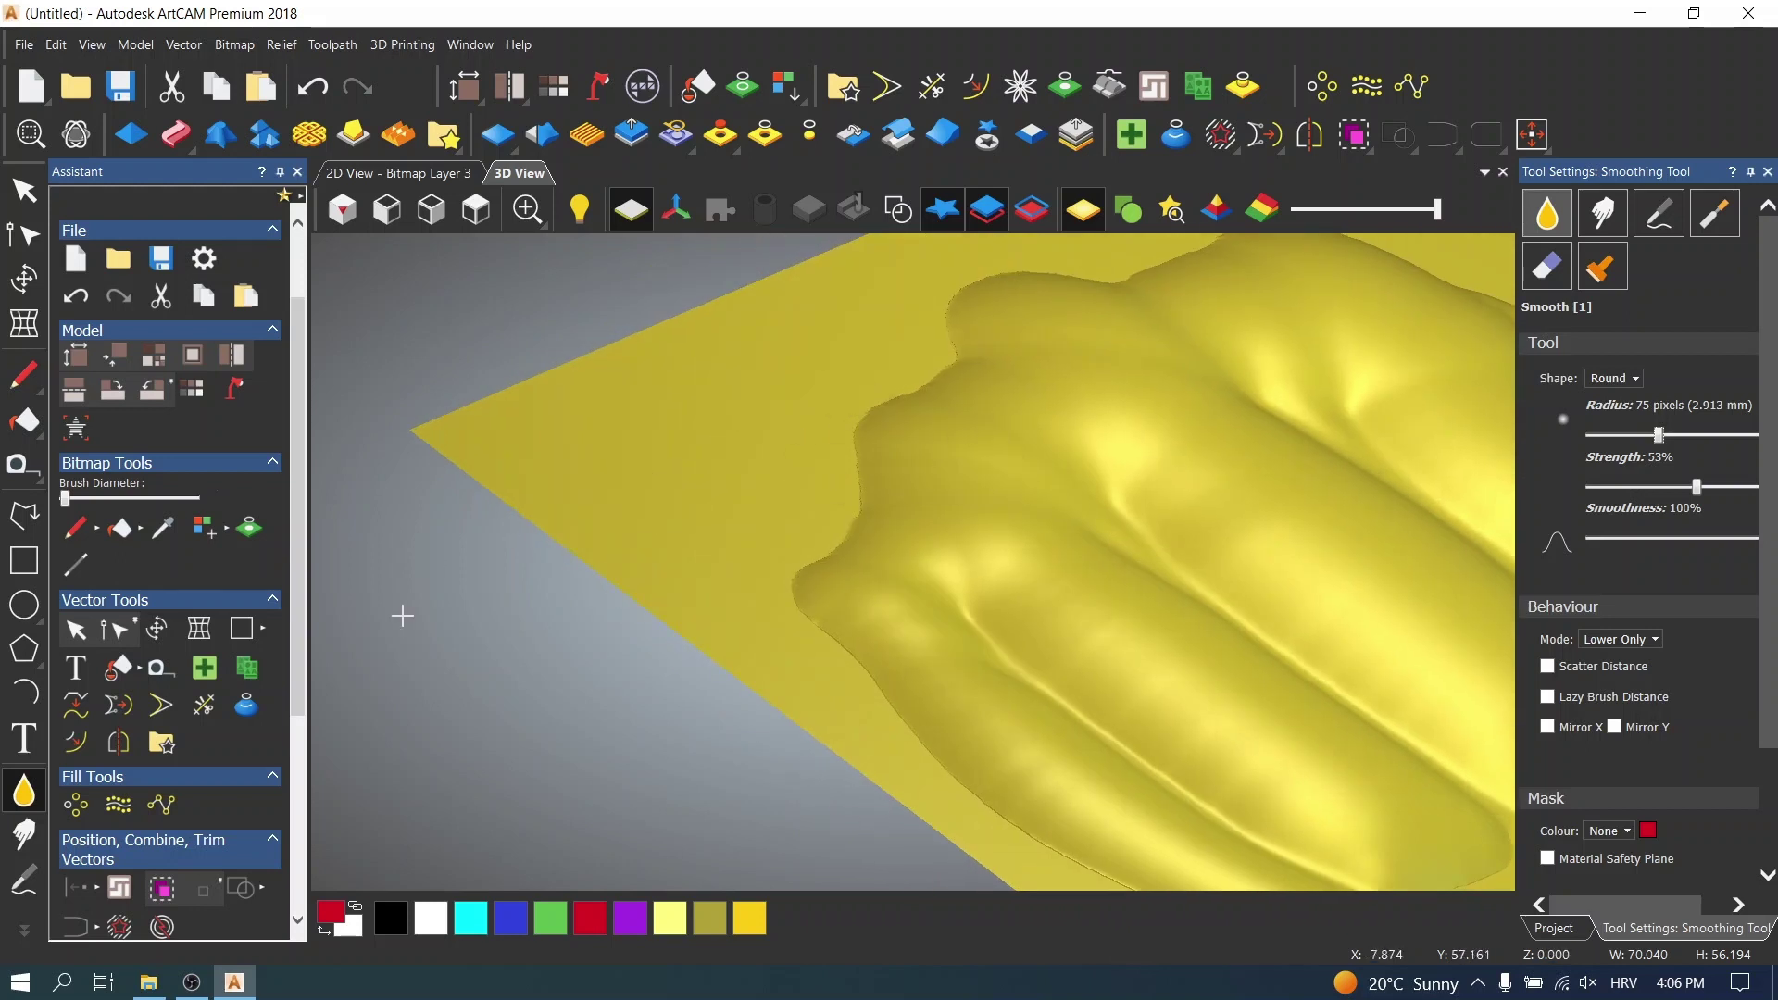
scroll(981, 505, "down", 3)
mouse_move(1298, 684)
middle_mouse_down()
mouse_move(1210, 682)
mouse_move(1266, 674)
middle_mouse_up()
scroll(1358, 671, "down", 1)
scroll(1159, 754, "up", 6)
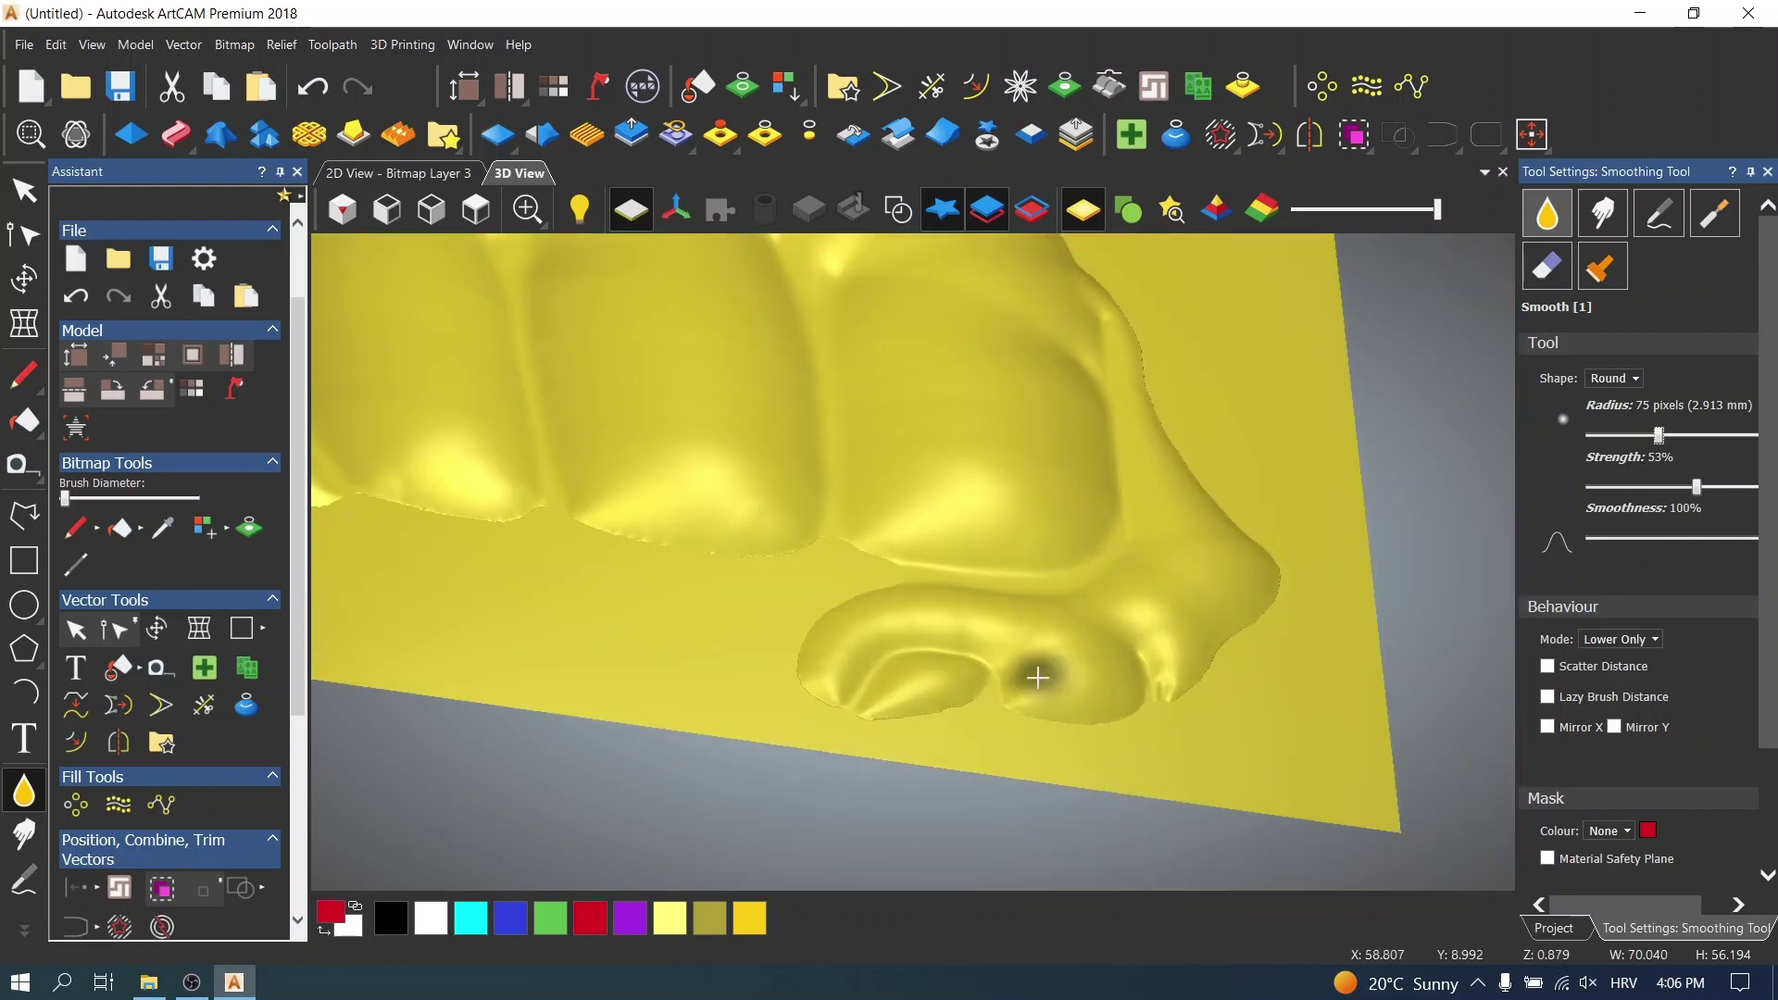
scroll(1102, 685, "up", 2)
mouse_move(1102, 695)
middle_mouse_down()
mouse_move(1030, 712)
mouse_move(987, 677)
mouse_move(1102, 689)
middle_mouse_up()
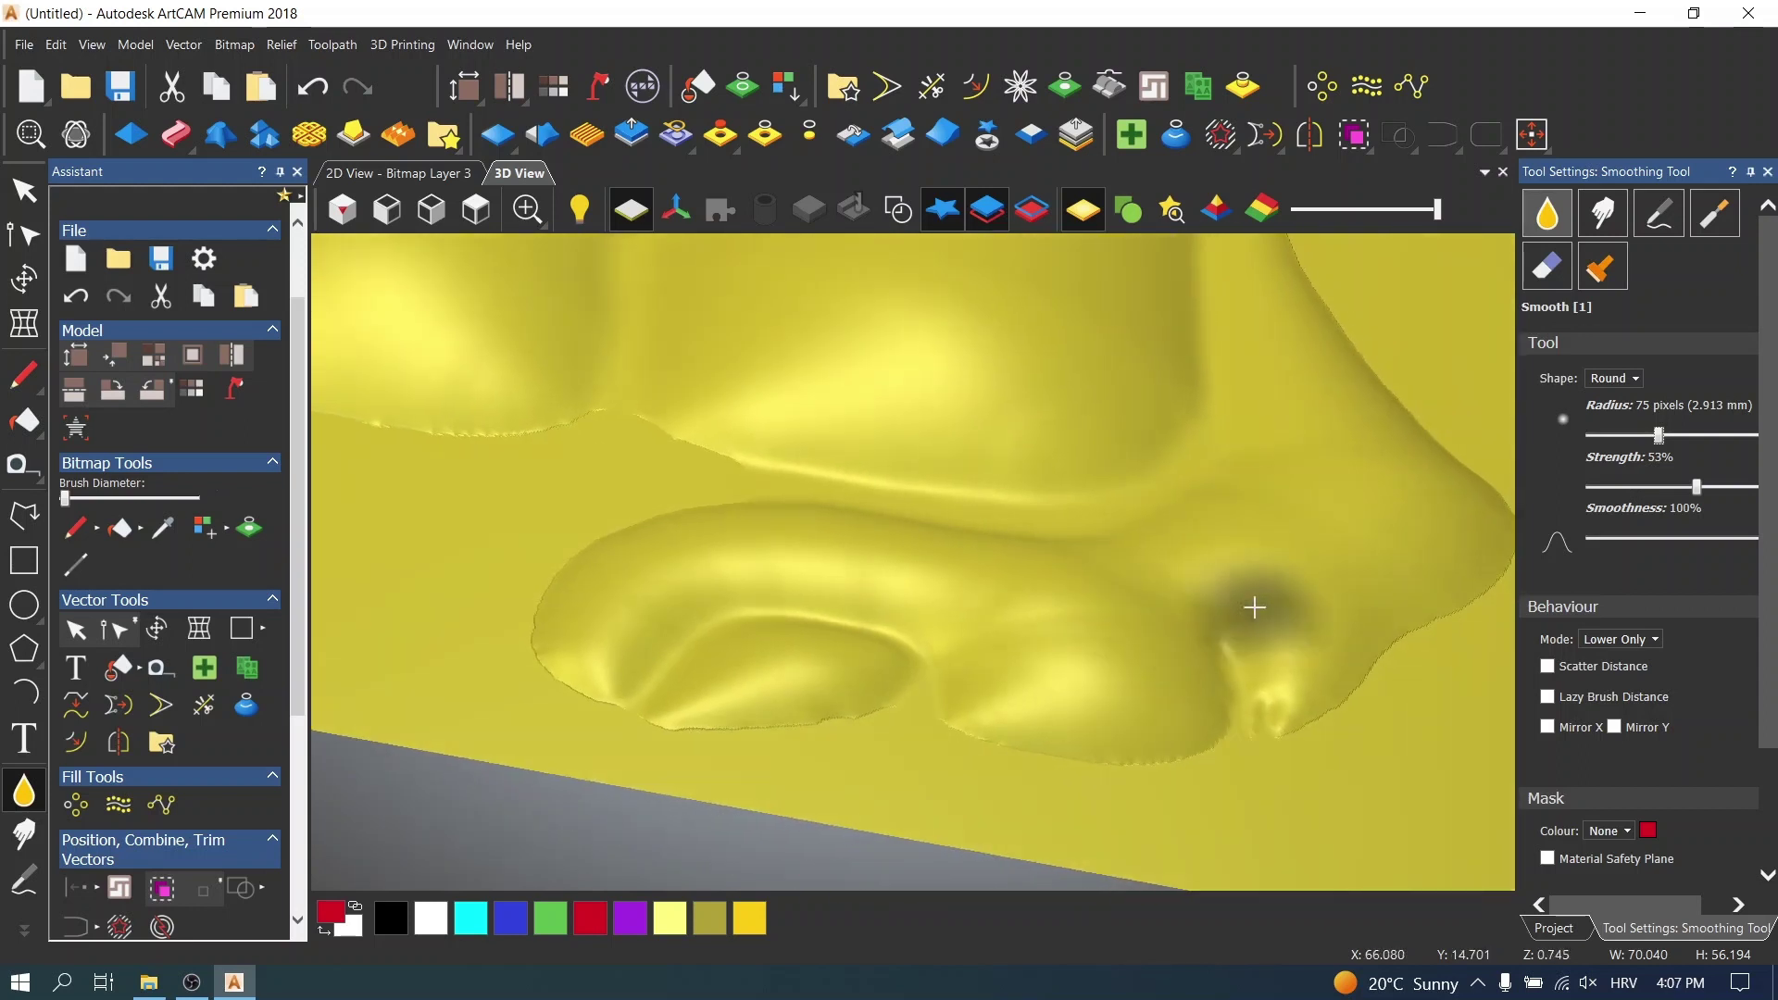
left_click(34, 880)
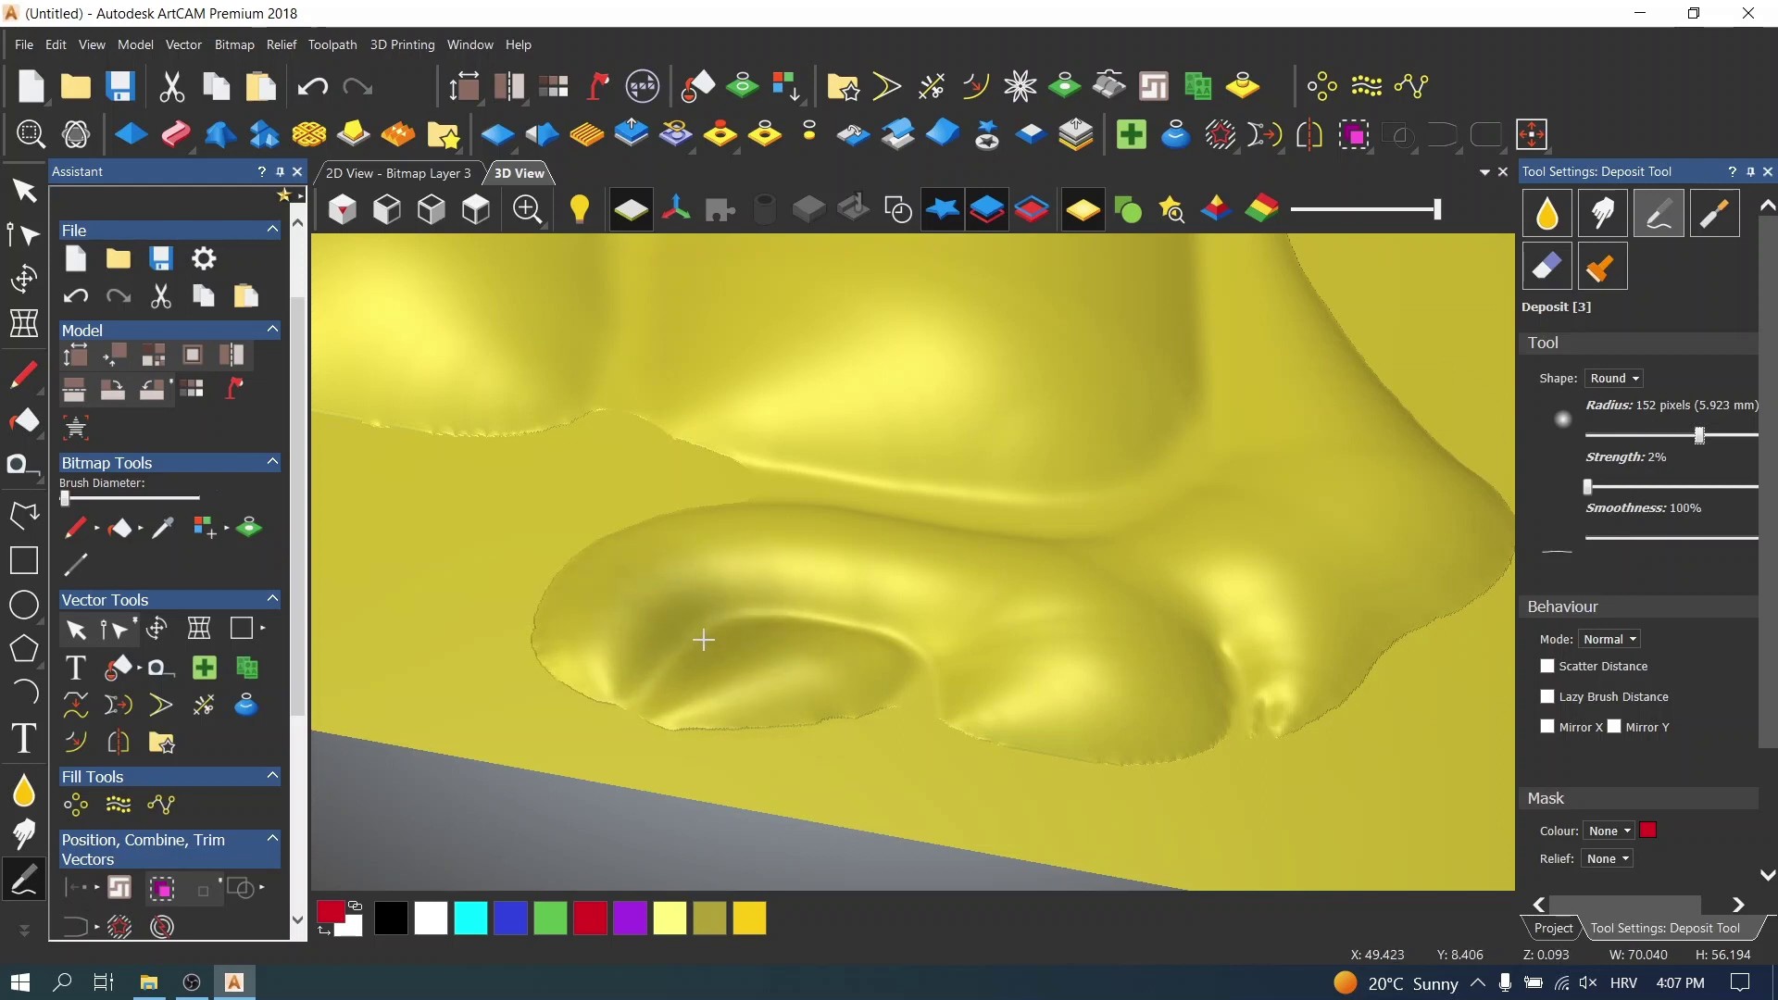
- Mask the Deposit brush to Under Colour at 83 pixels and build up the thumb tip
left_click(1663, 433)
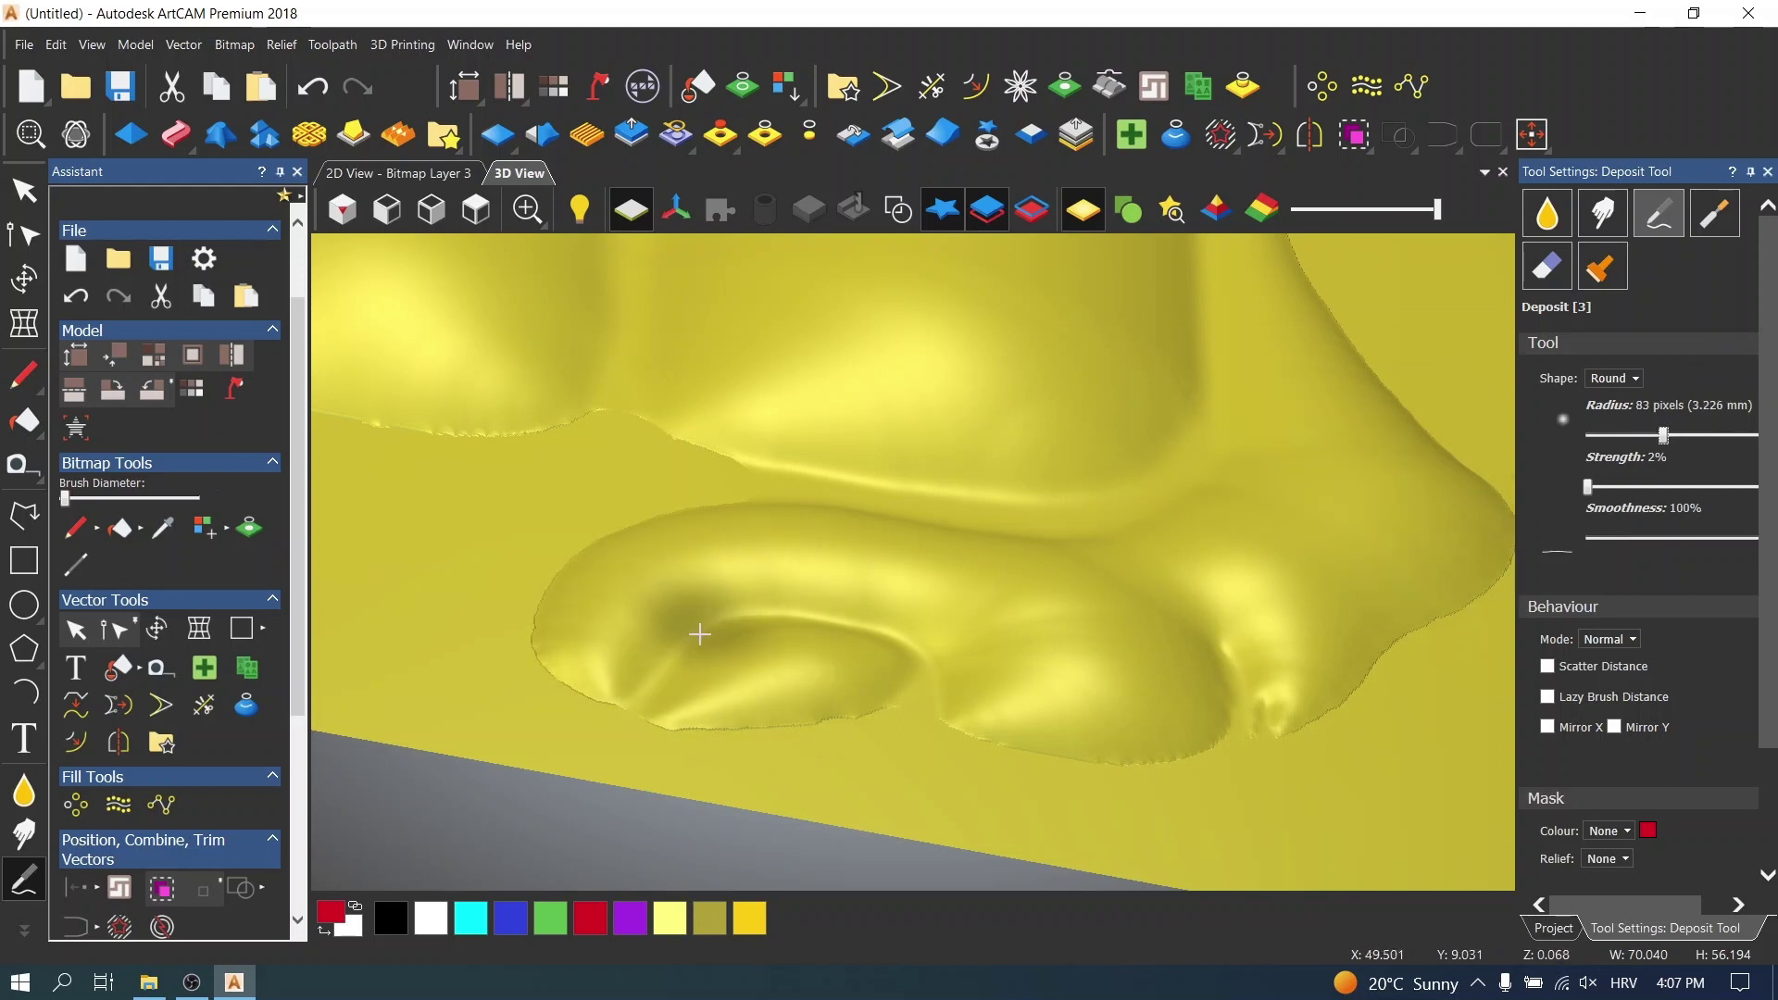
left_click(1612, 833)
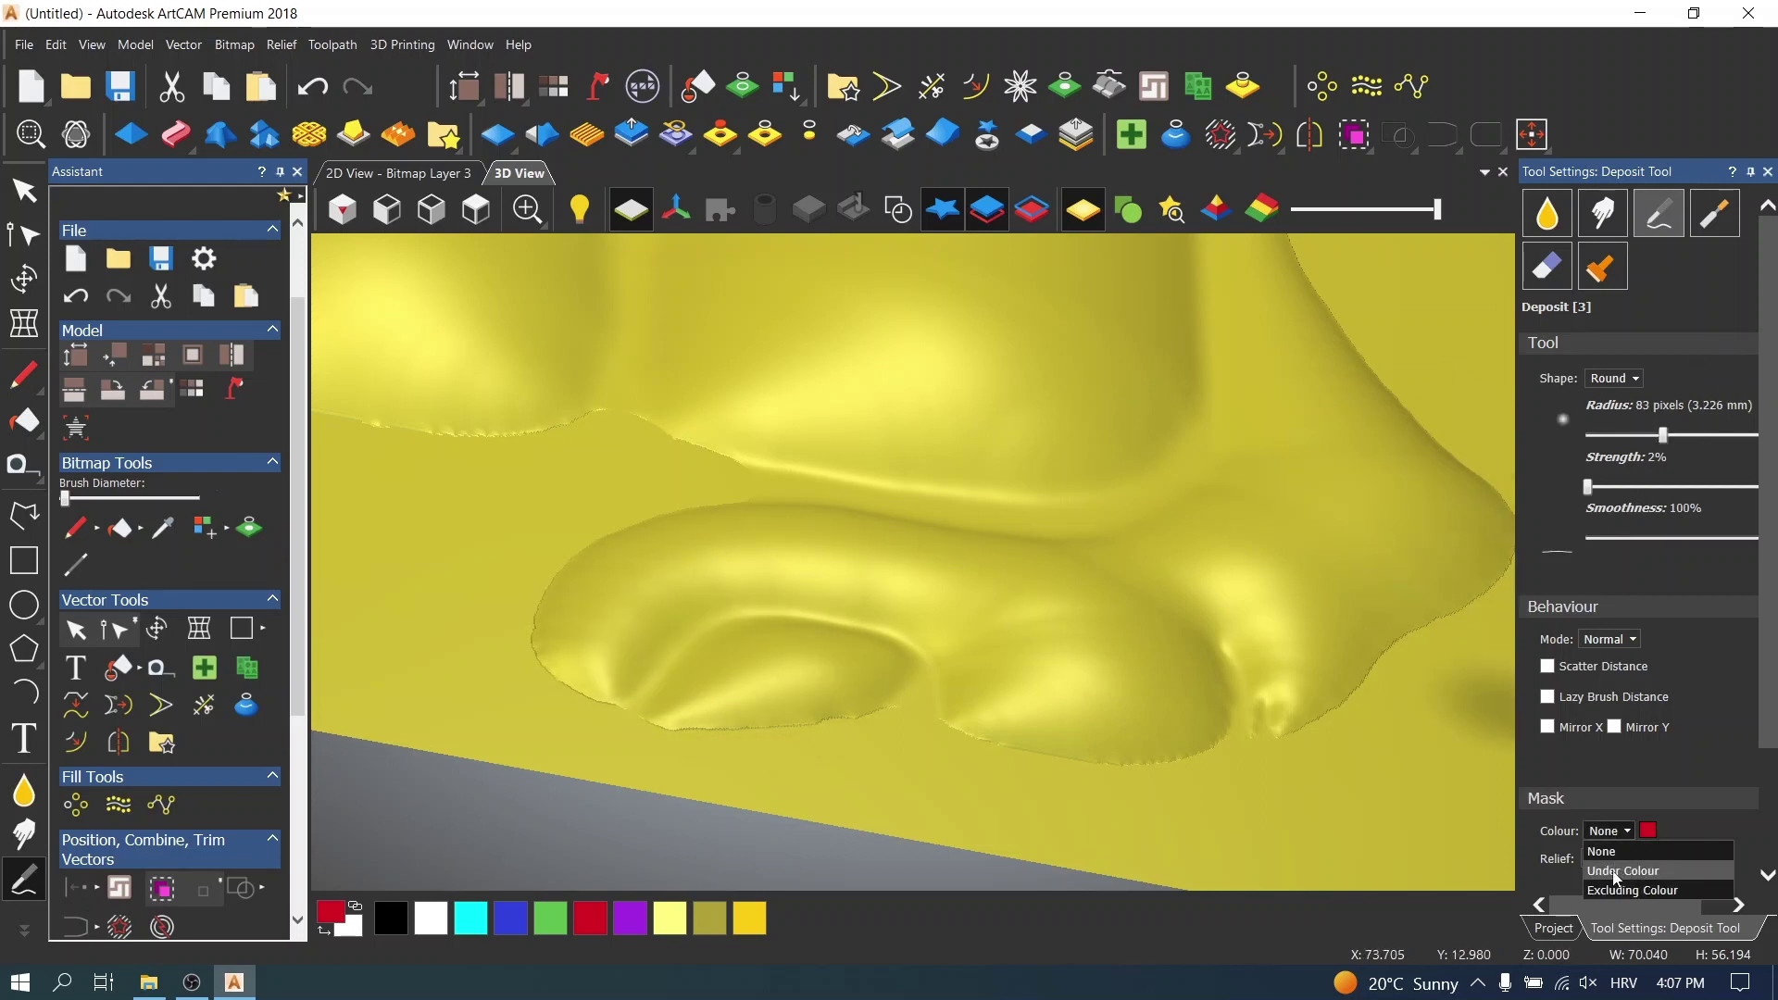
left_click(1616, 871)
mouse_move(985, 746)
middle_mouse_down()
mouse_move(1263, 742)
mouse_move(979, 737)
middle_mouse_up()
scroll(979, 737, "up", 2)
mouse_move(774, 750)
left_mouse_down()
mouse_move(794, 759)
mouse_move(782, 683)
mouse_move(824, 618)
left_mouse_up()
- At a 121-pixel radius, raise the valley around the thumb tip, undoing the jagged rim stroke
mouse_move(912, 662)
middle_mouse_down()
mouse_move(1072, 559)
mouse_move(1119, 632)
middle_mouse_up()
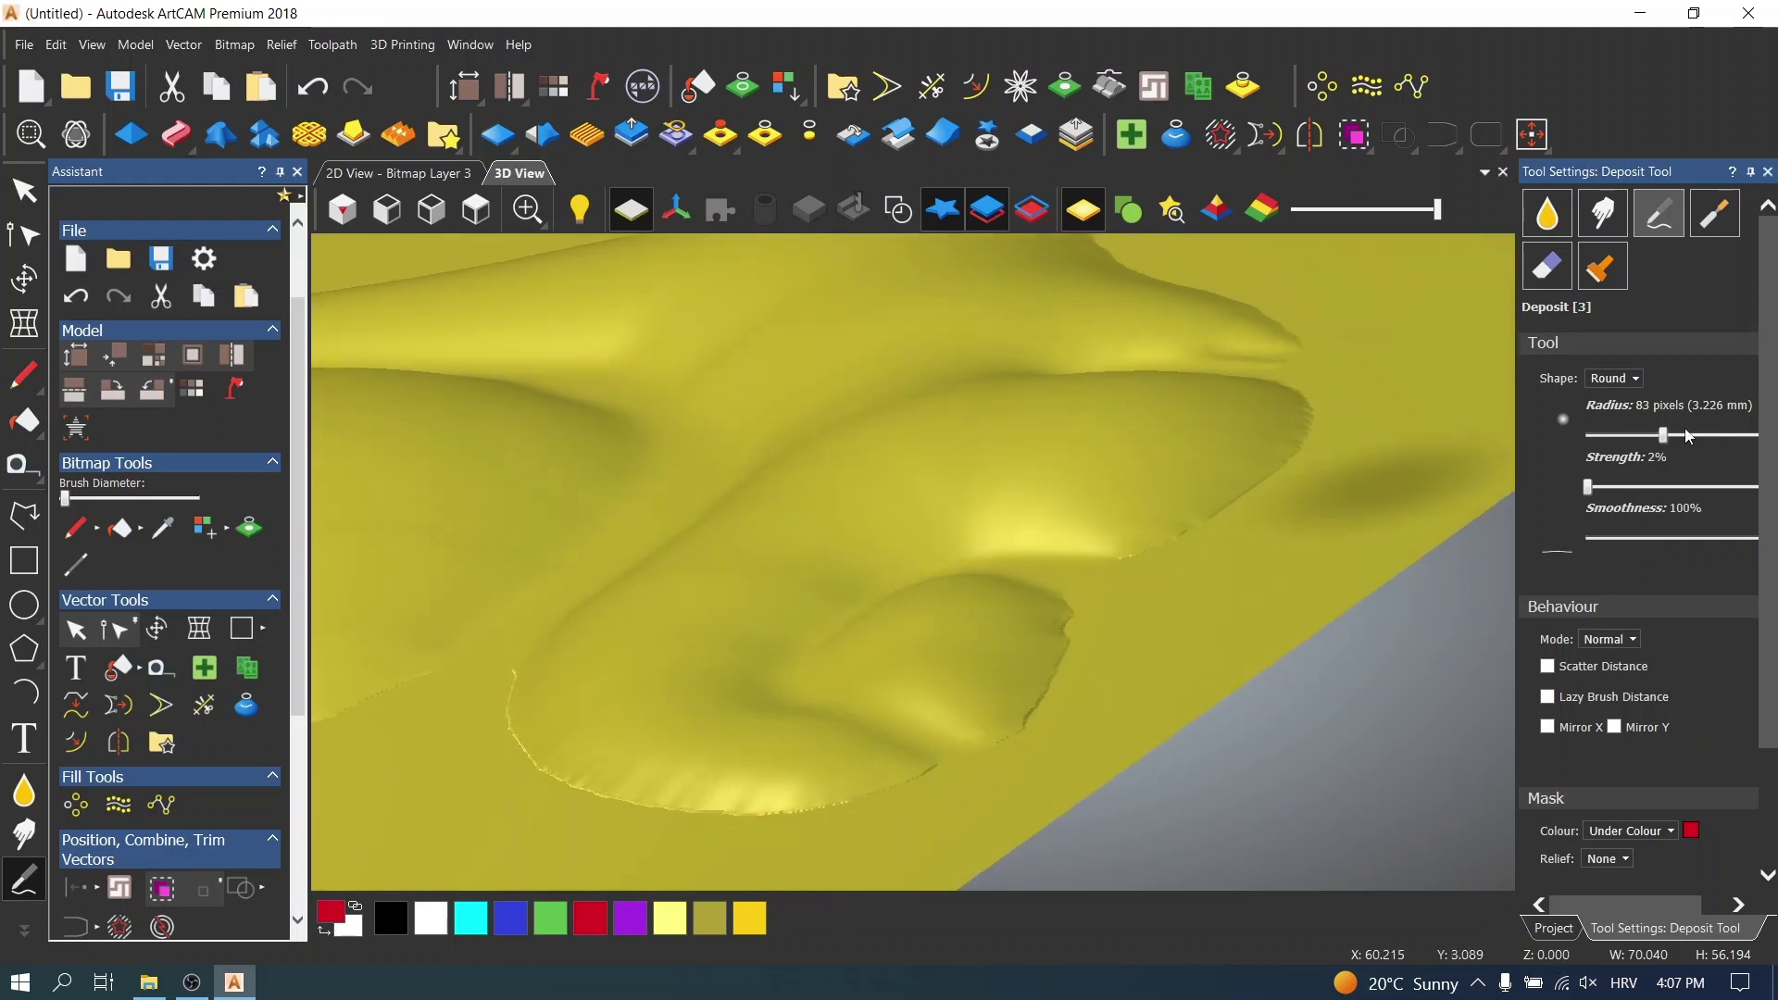
left_click_drag(1687, 437, 1684, 435)
mouse_move(802, 662)
left_mouse_down()
mouse_move(833, 620)
mouse_move(982, 546)
left_mouse_up()
mouse_move(982, 547)
middle_mouse_down()
mouse_move(1040, 596)
mouse_move(1095, 564)
mouse_move(946, 548)
middle_mouse_up()
mouse_move(930, 549)
left_mouse_down()
mouse_move(838, 611)
mouse_move(842, 673)
mouse_move(922, 681)
mouse_move(817, 583)
mouse_move(853, 552)
mouse_move(969, 568)
mouse_move(1024, 608)
left_mouse_up()
middle_click_drag(1024, 608, 910, 613)
mouse_move(911, 613)
left_mouse_down()
mouse_move(1266, 364)
mouse_move(1127, 445)
mouse_move(1087, 557)
left_mouse_up()
left_click(311, 91)
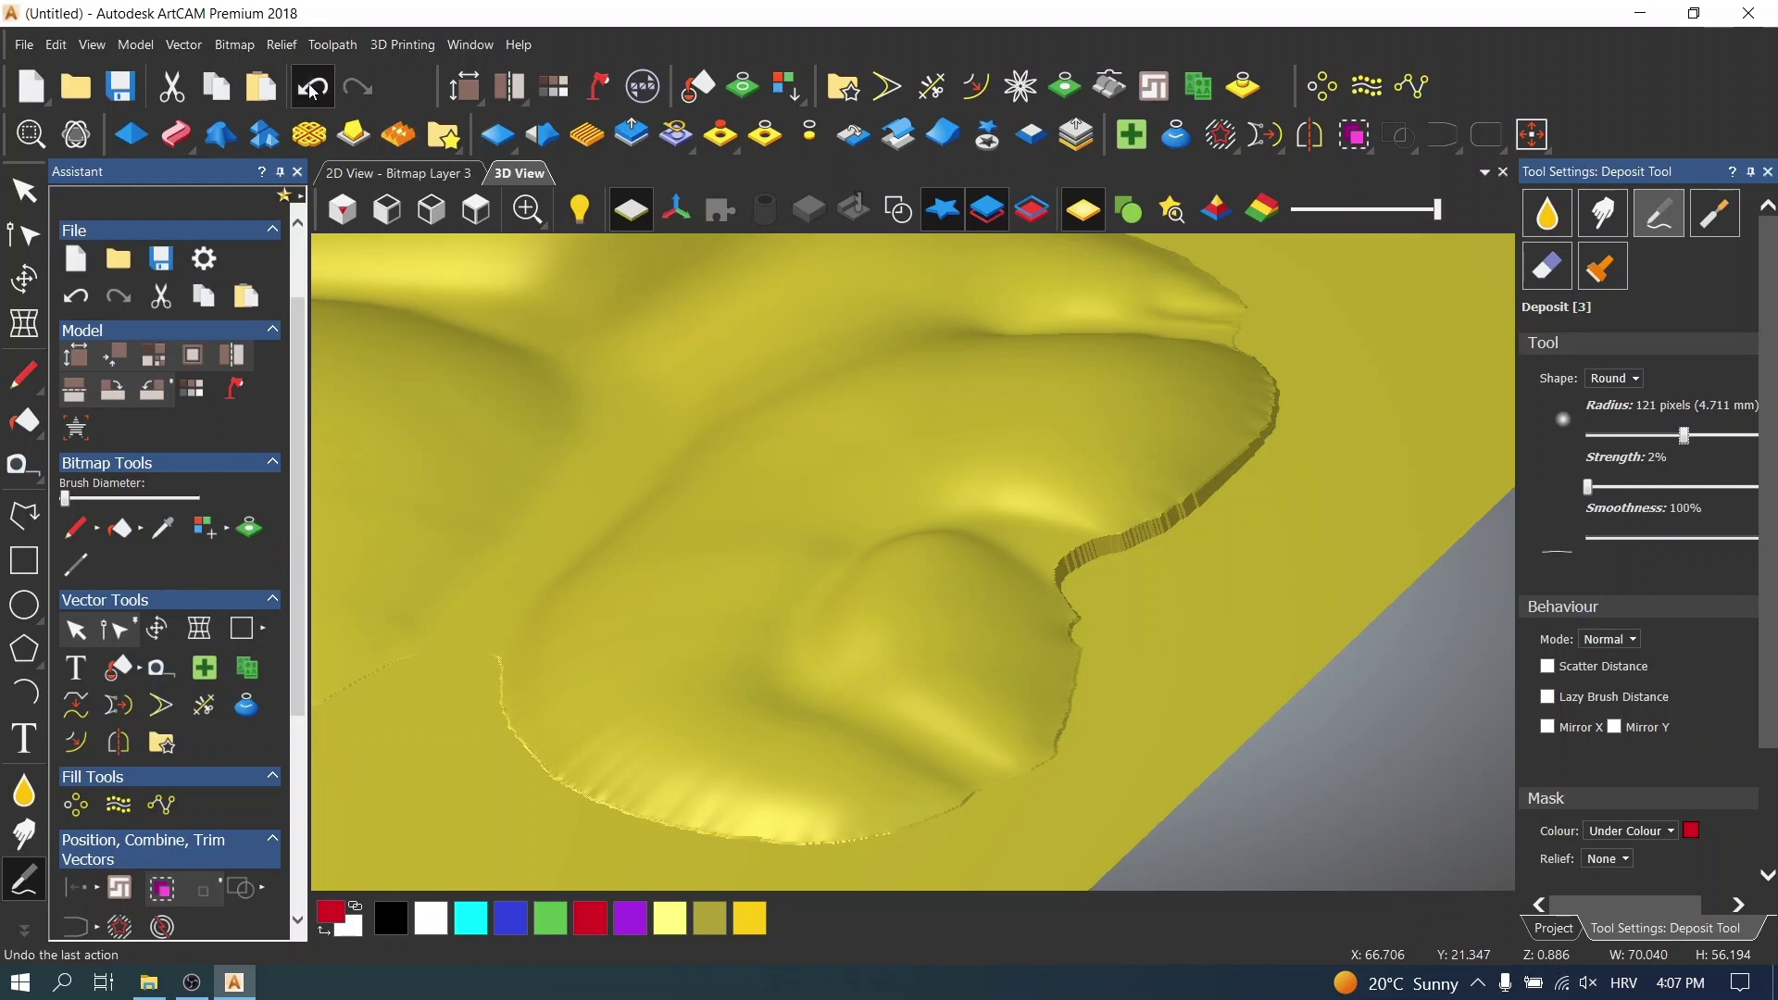
left_click(312, 90)
- Deposit material at 1% strength to fill the dip beside the thumb
mouse_move(1222, 376)
middle_mouse_down()
mouse_move(1175, 408)
mouse_move(1231, 458)
mouse_move(1207, 500)
mouse_move(1195, 381)
mouse_move(1048, 314)
mouse_move(1297, 389)
middle_mouse_up()
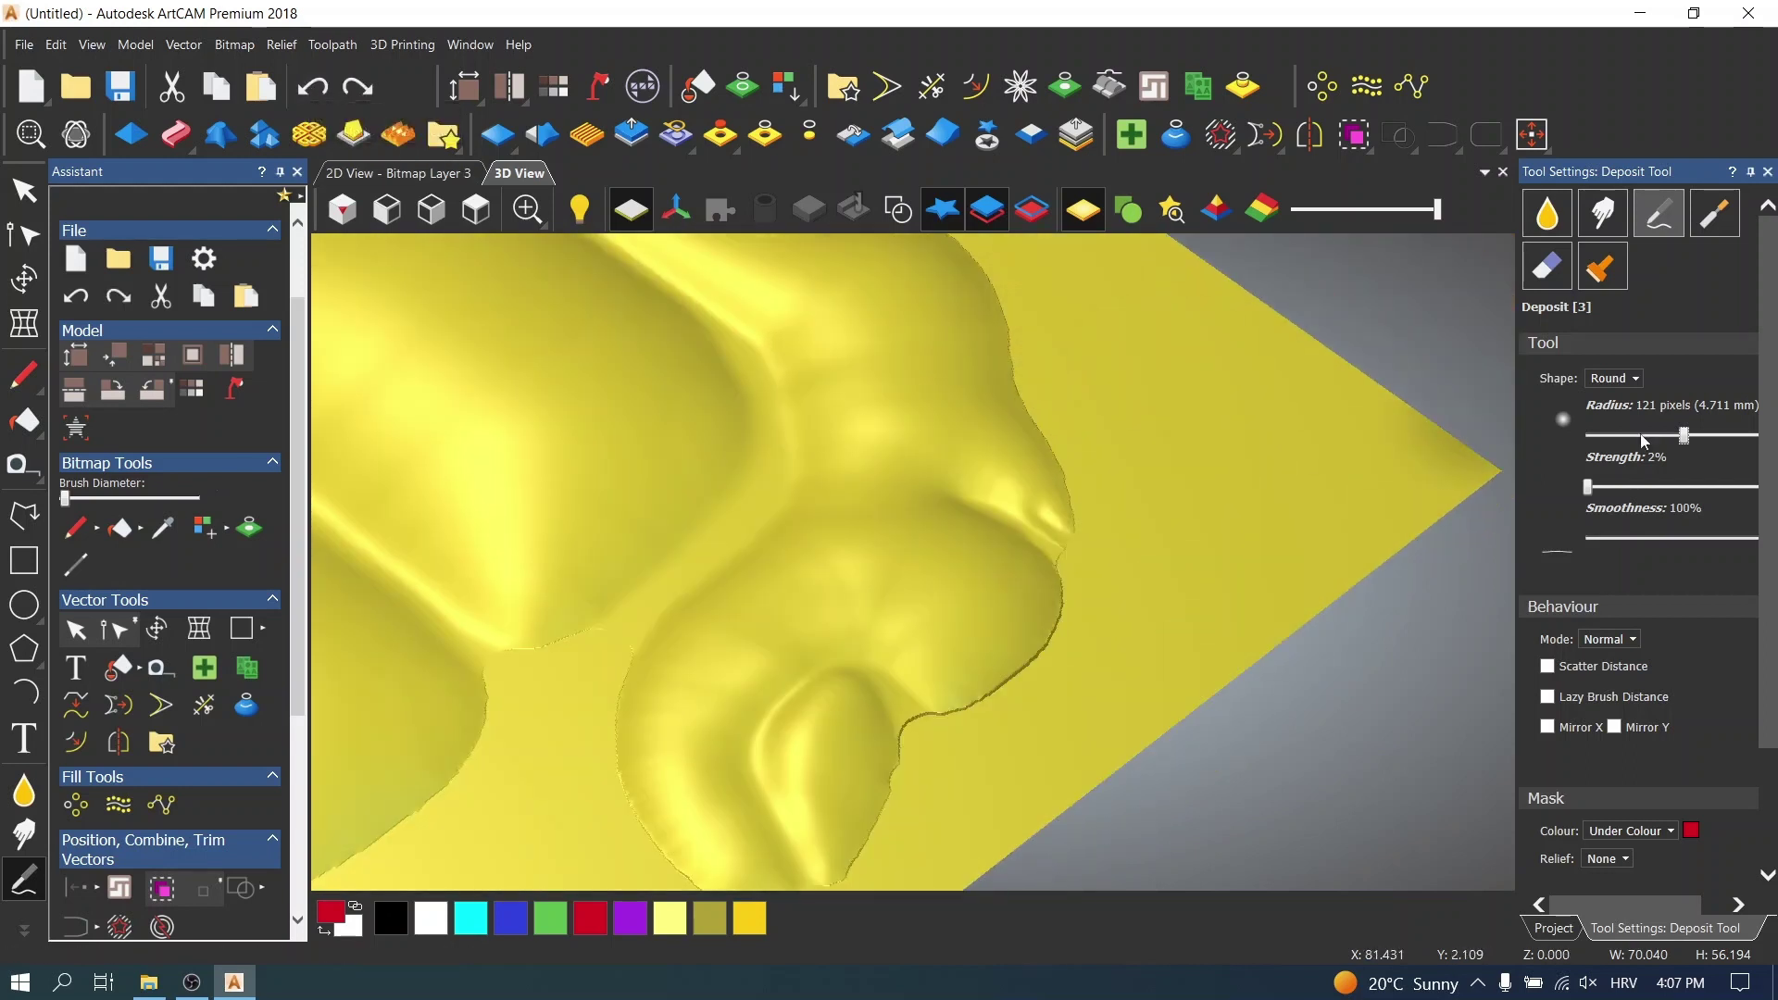
scroll(1180, 378, "down", 1)
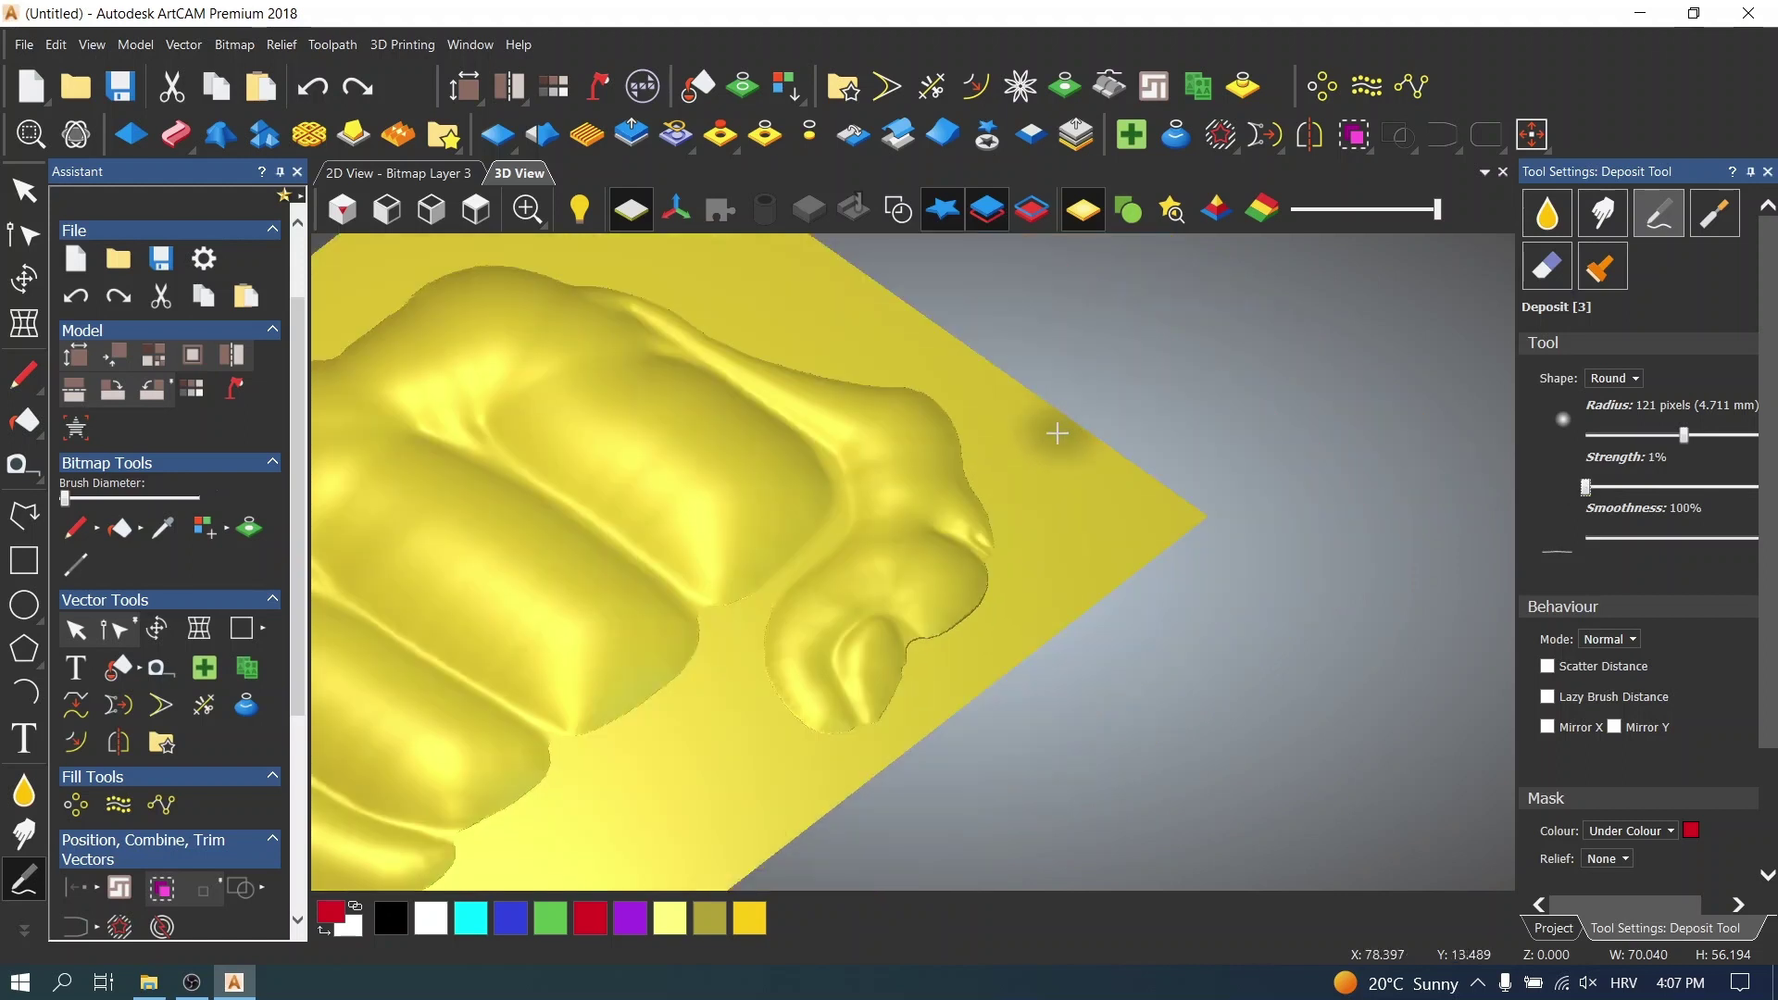
scroll(1034, 437, "up", 1)
left_click_drag(919, 615, 900, 541)
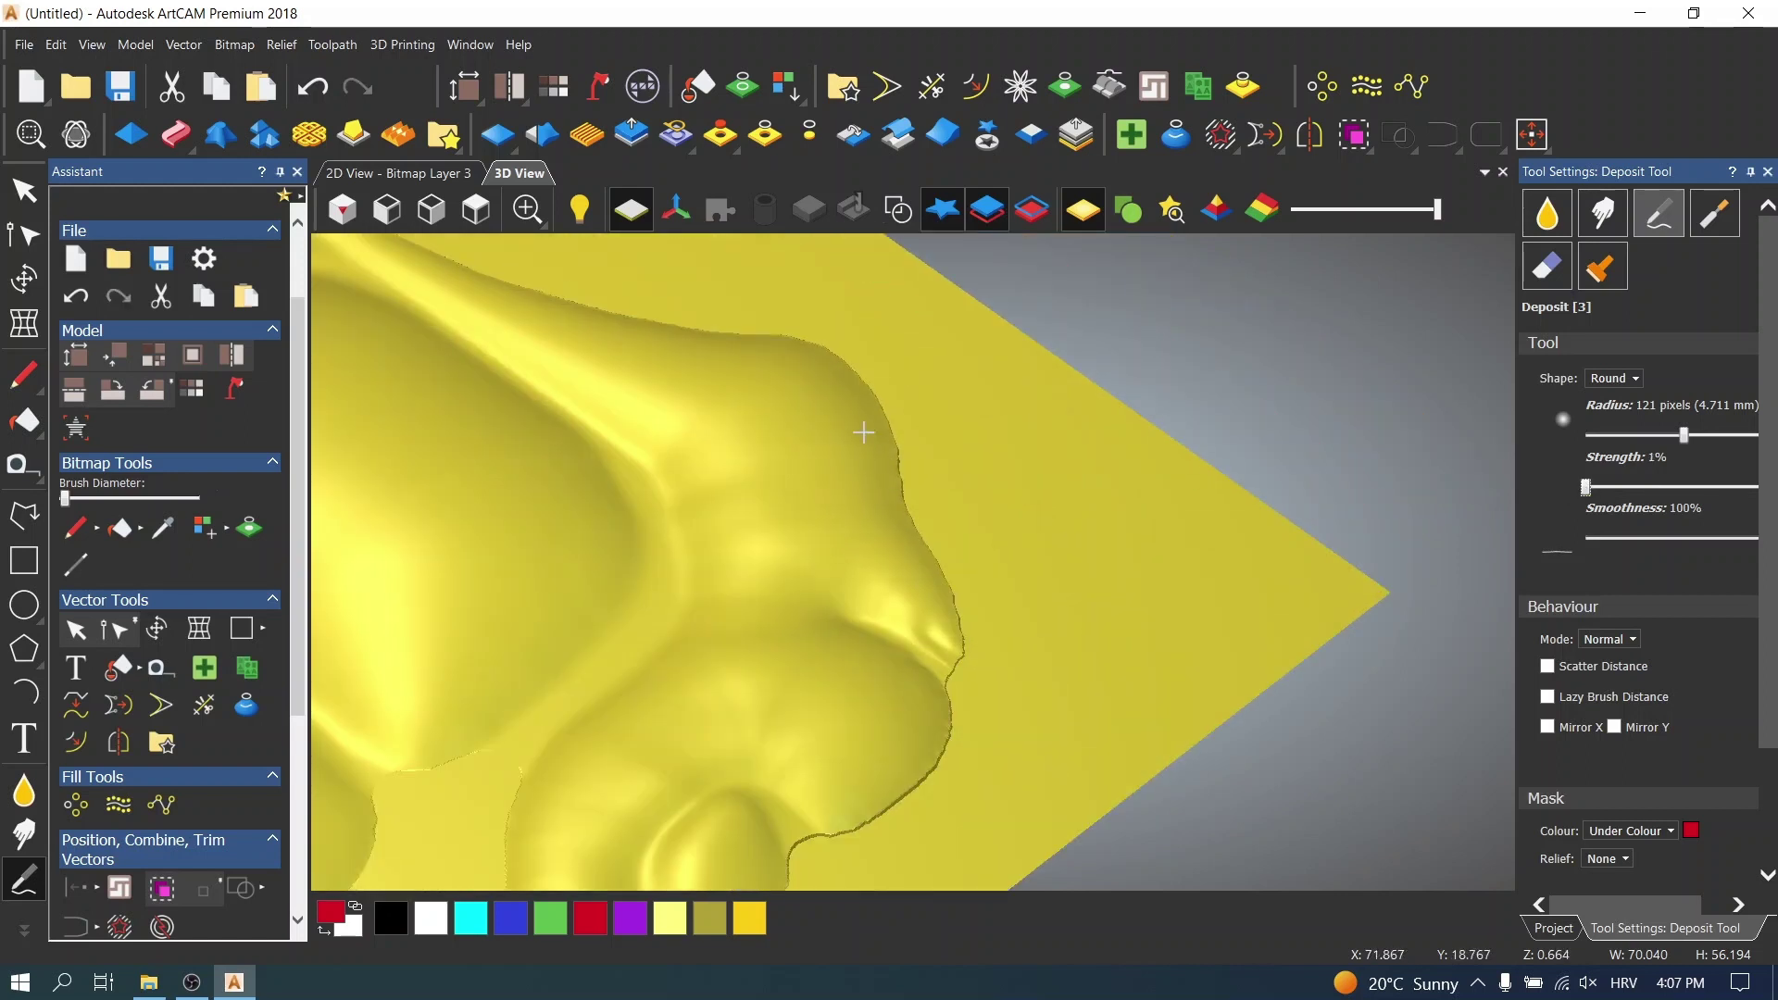
middle_click_drag(825, 448, 741, 649)
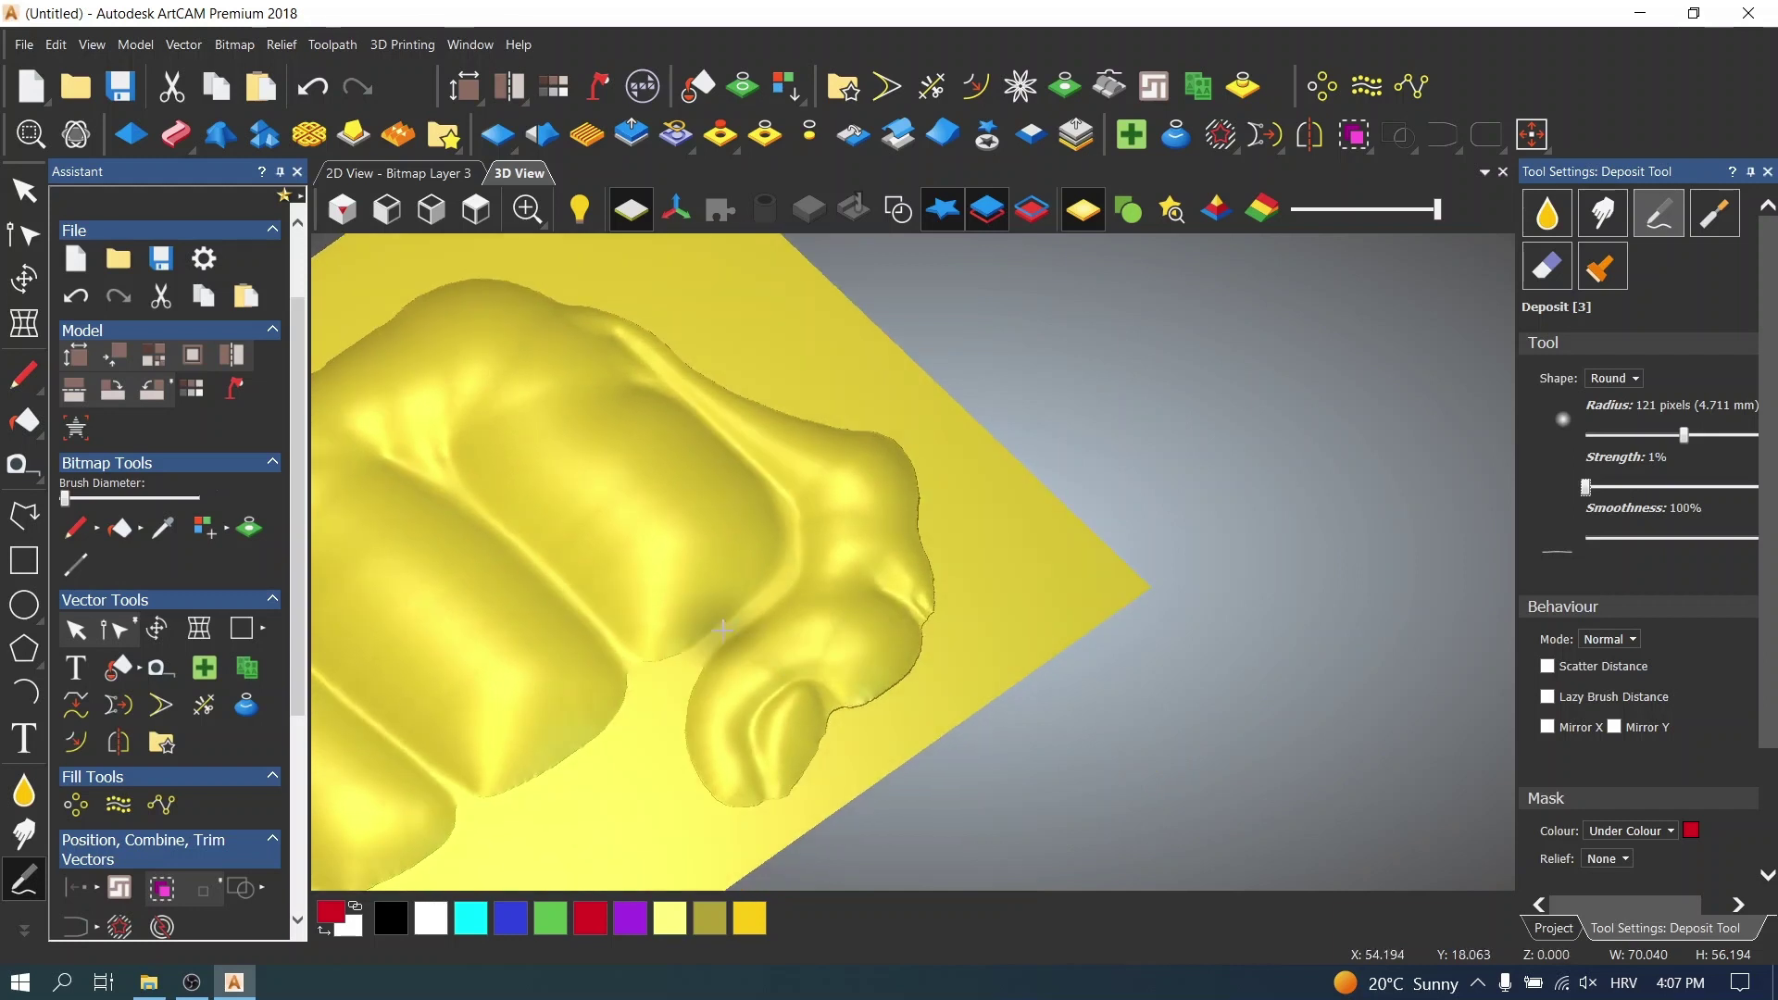
left_click_drag(731, 657, 724, 628)
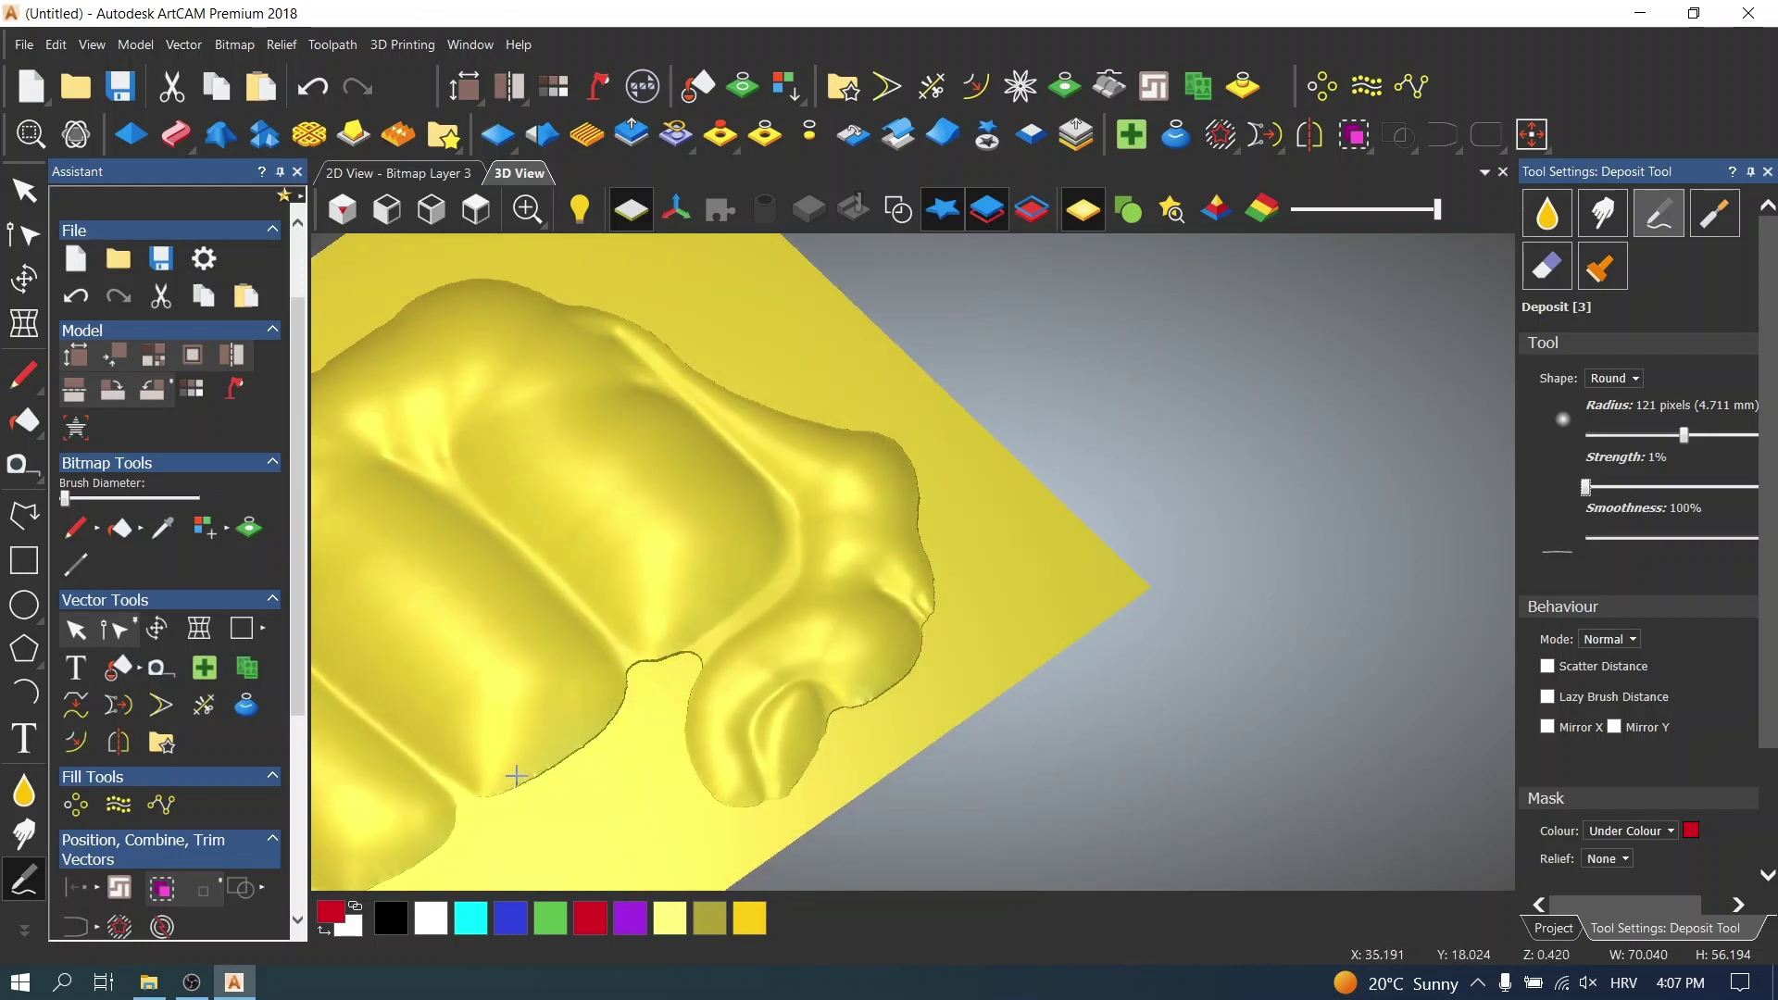
middle_click_drag(560, 751, 887, 547)
scroll(582, 775, "up", 2)
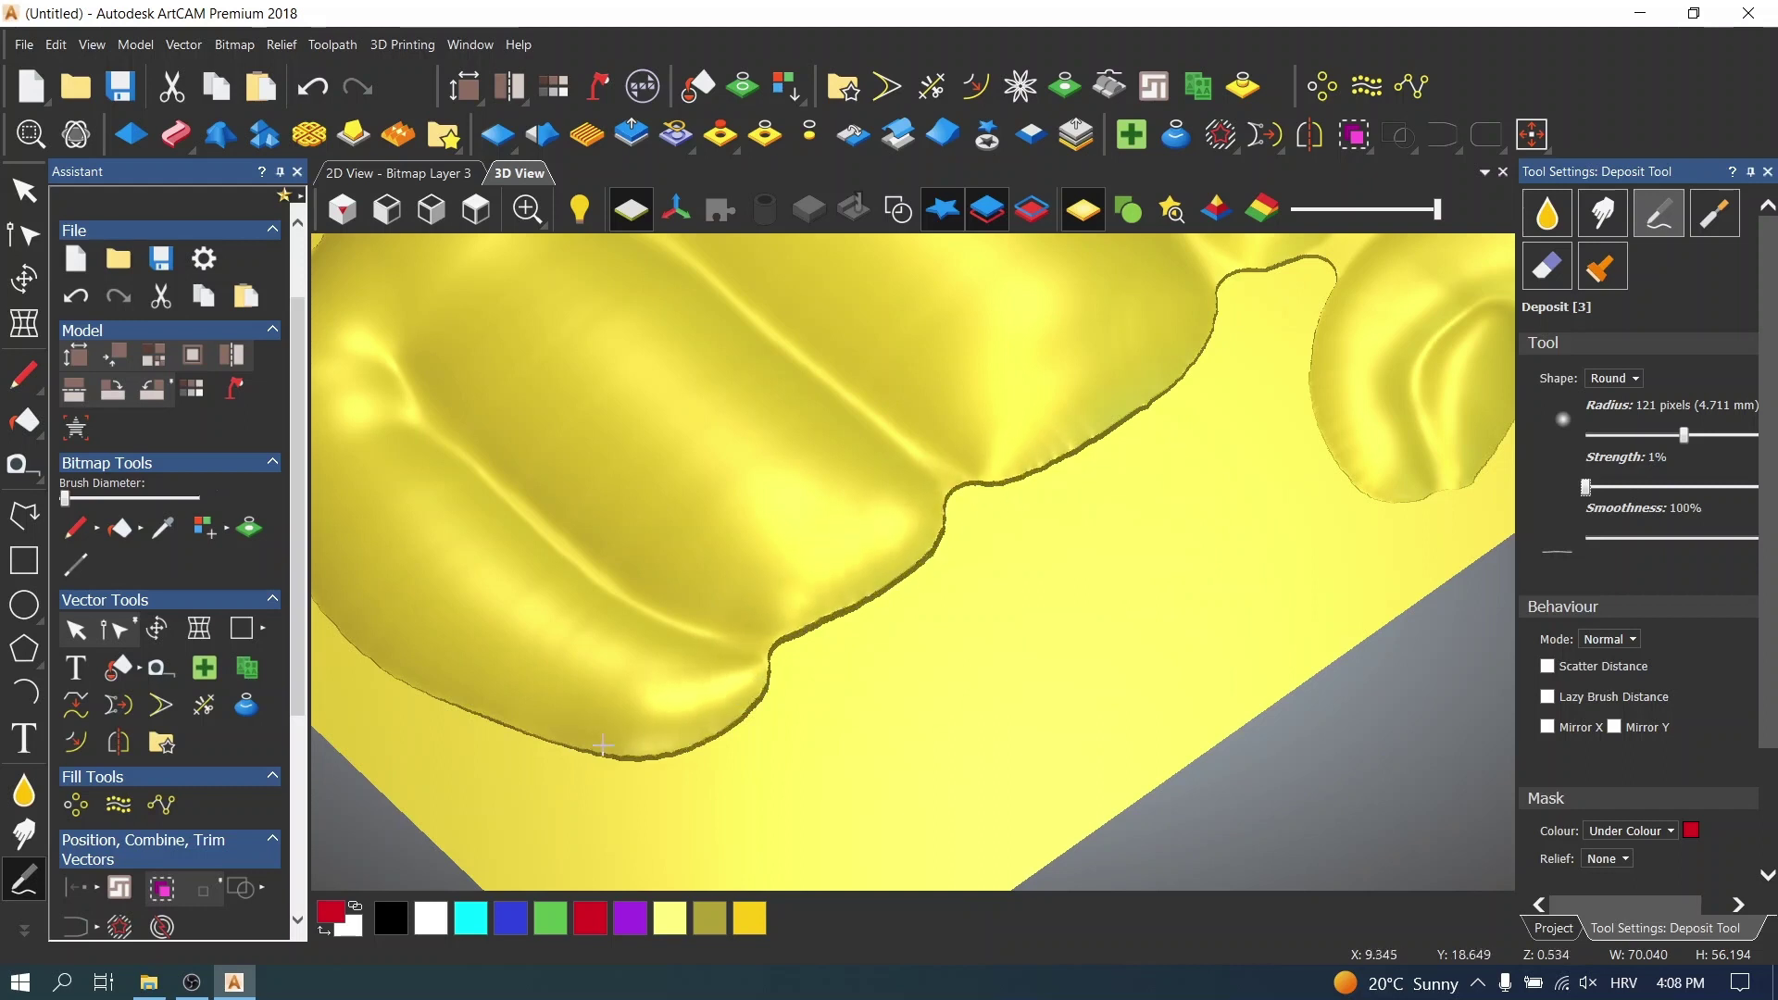
scroll(549, 720, "down", 3)
- Reshape and thicken the ridge along the fist's near edge into a wall
middle_click_drag(806, 728, 1079, 647)
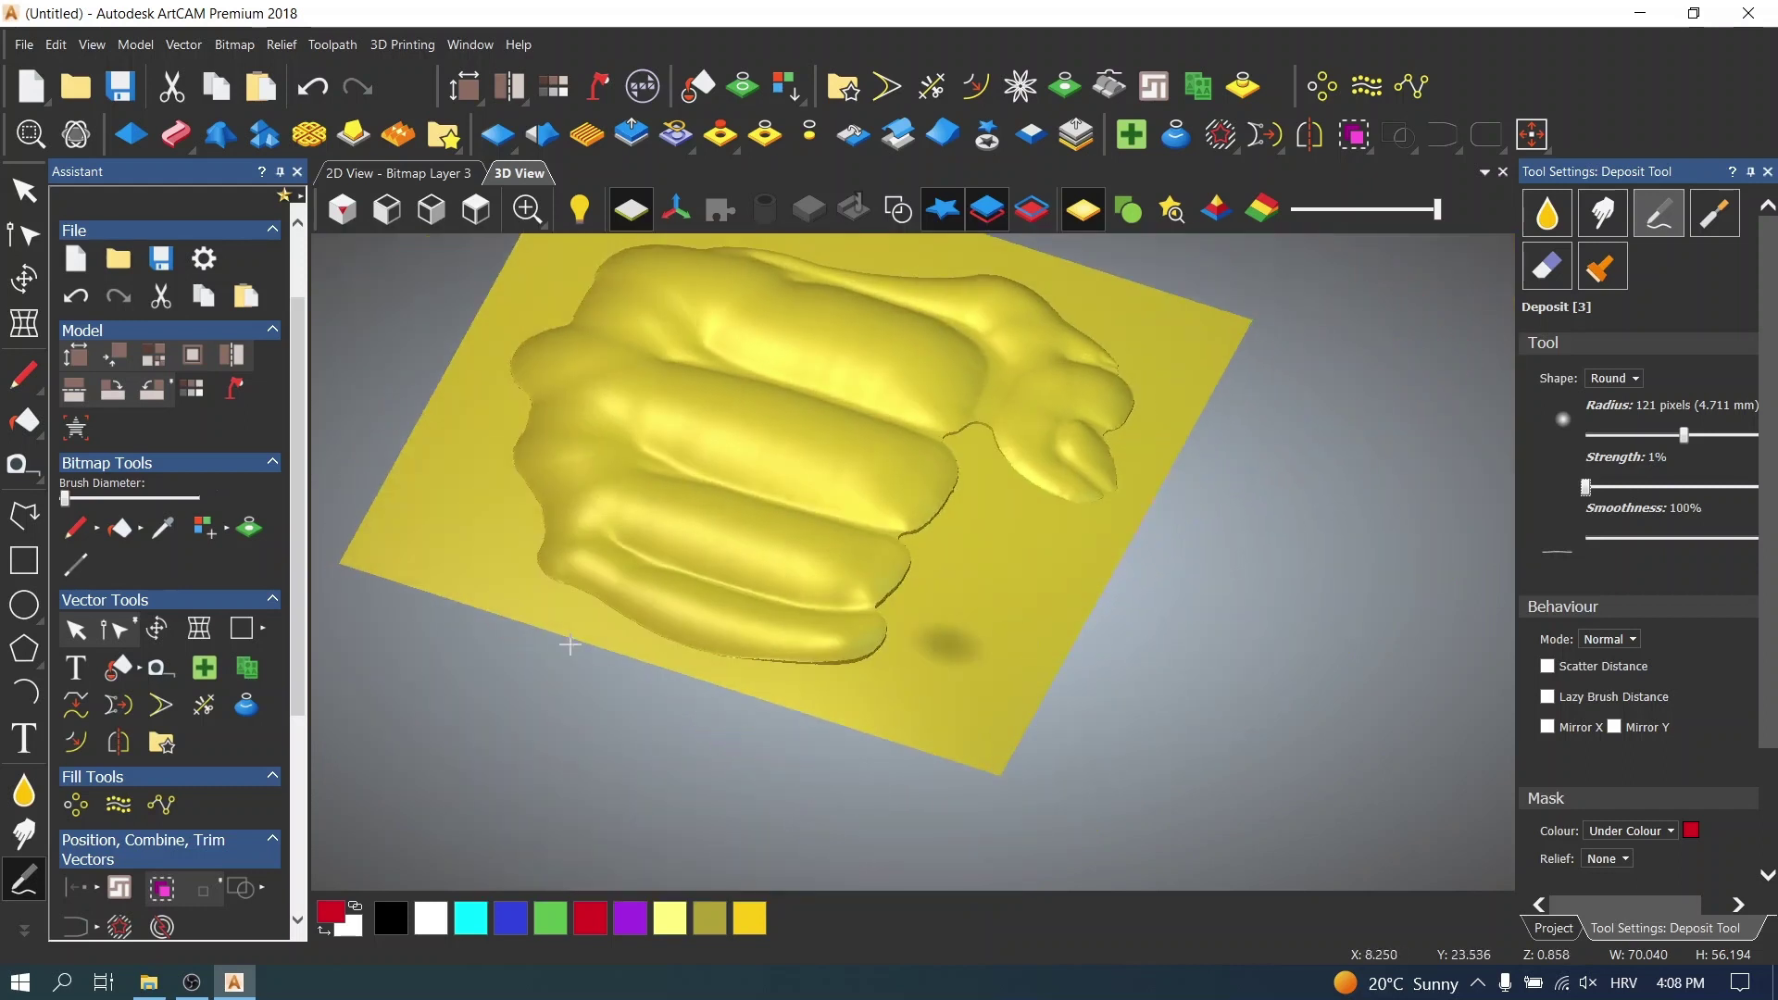
scroll(570, 645, "up", 3)
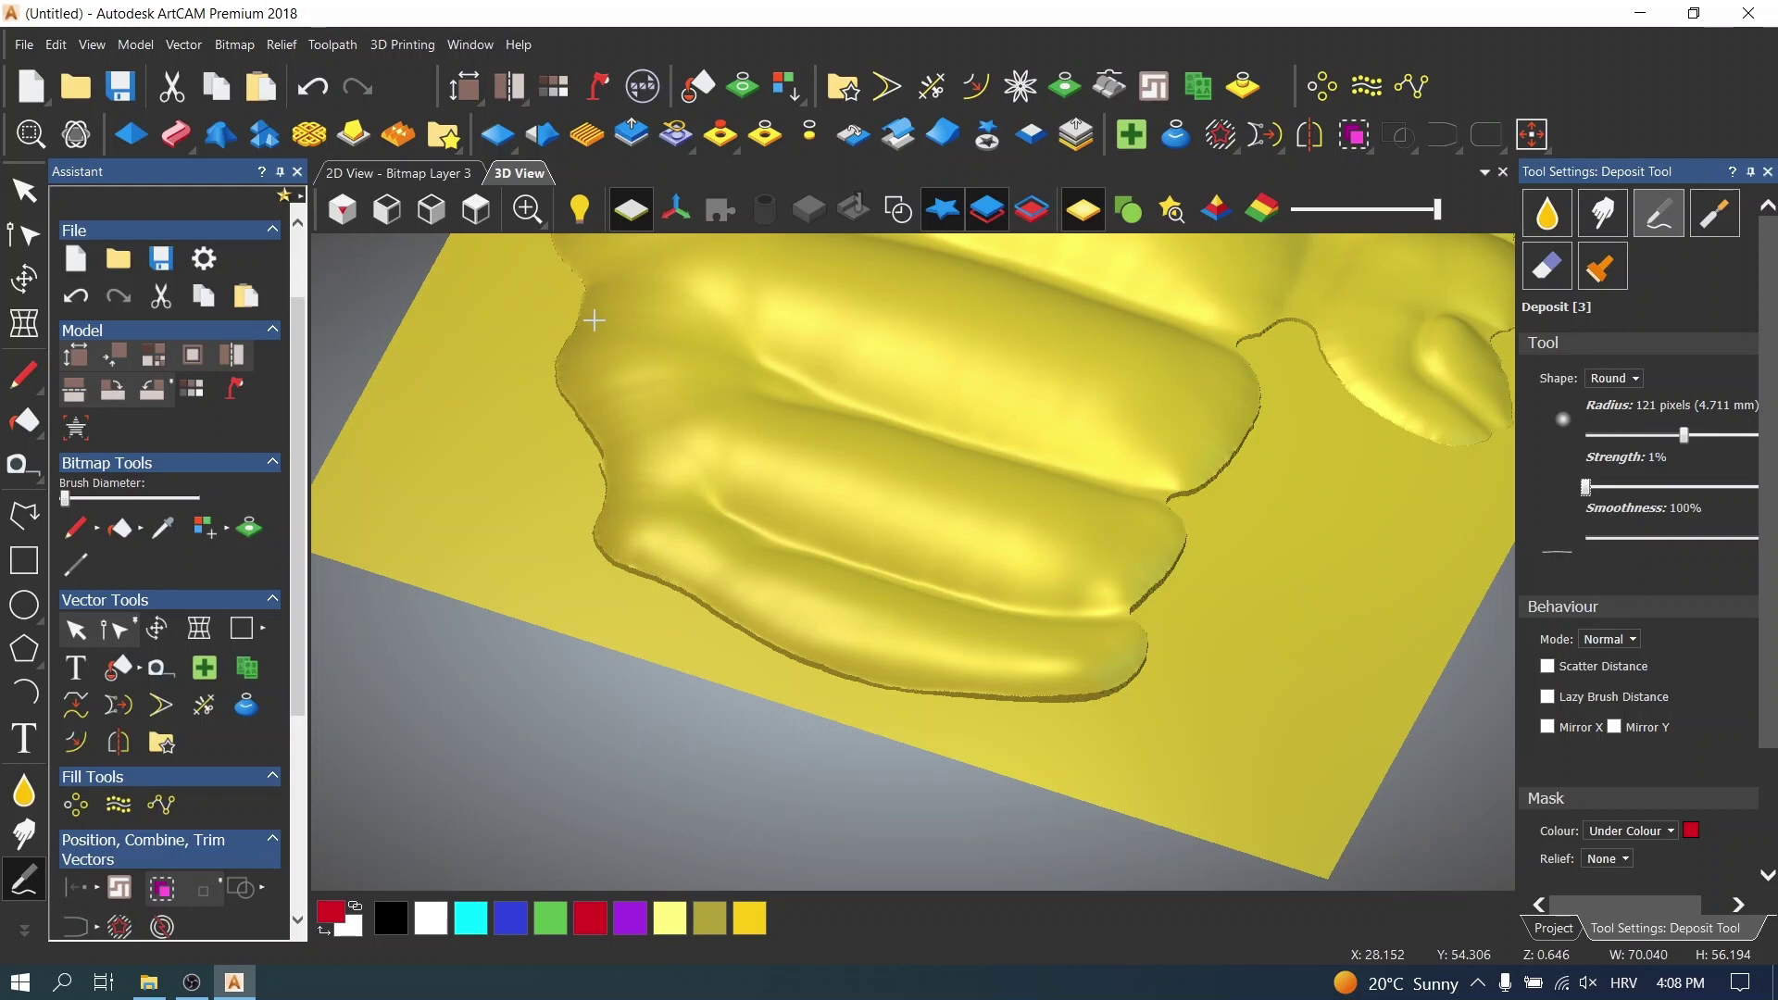
middle_click_drag(1125, 769, 889, 674)
scroll(655, 655, "down", 1)
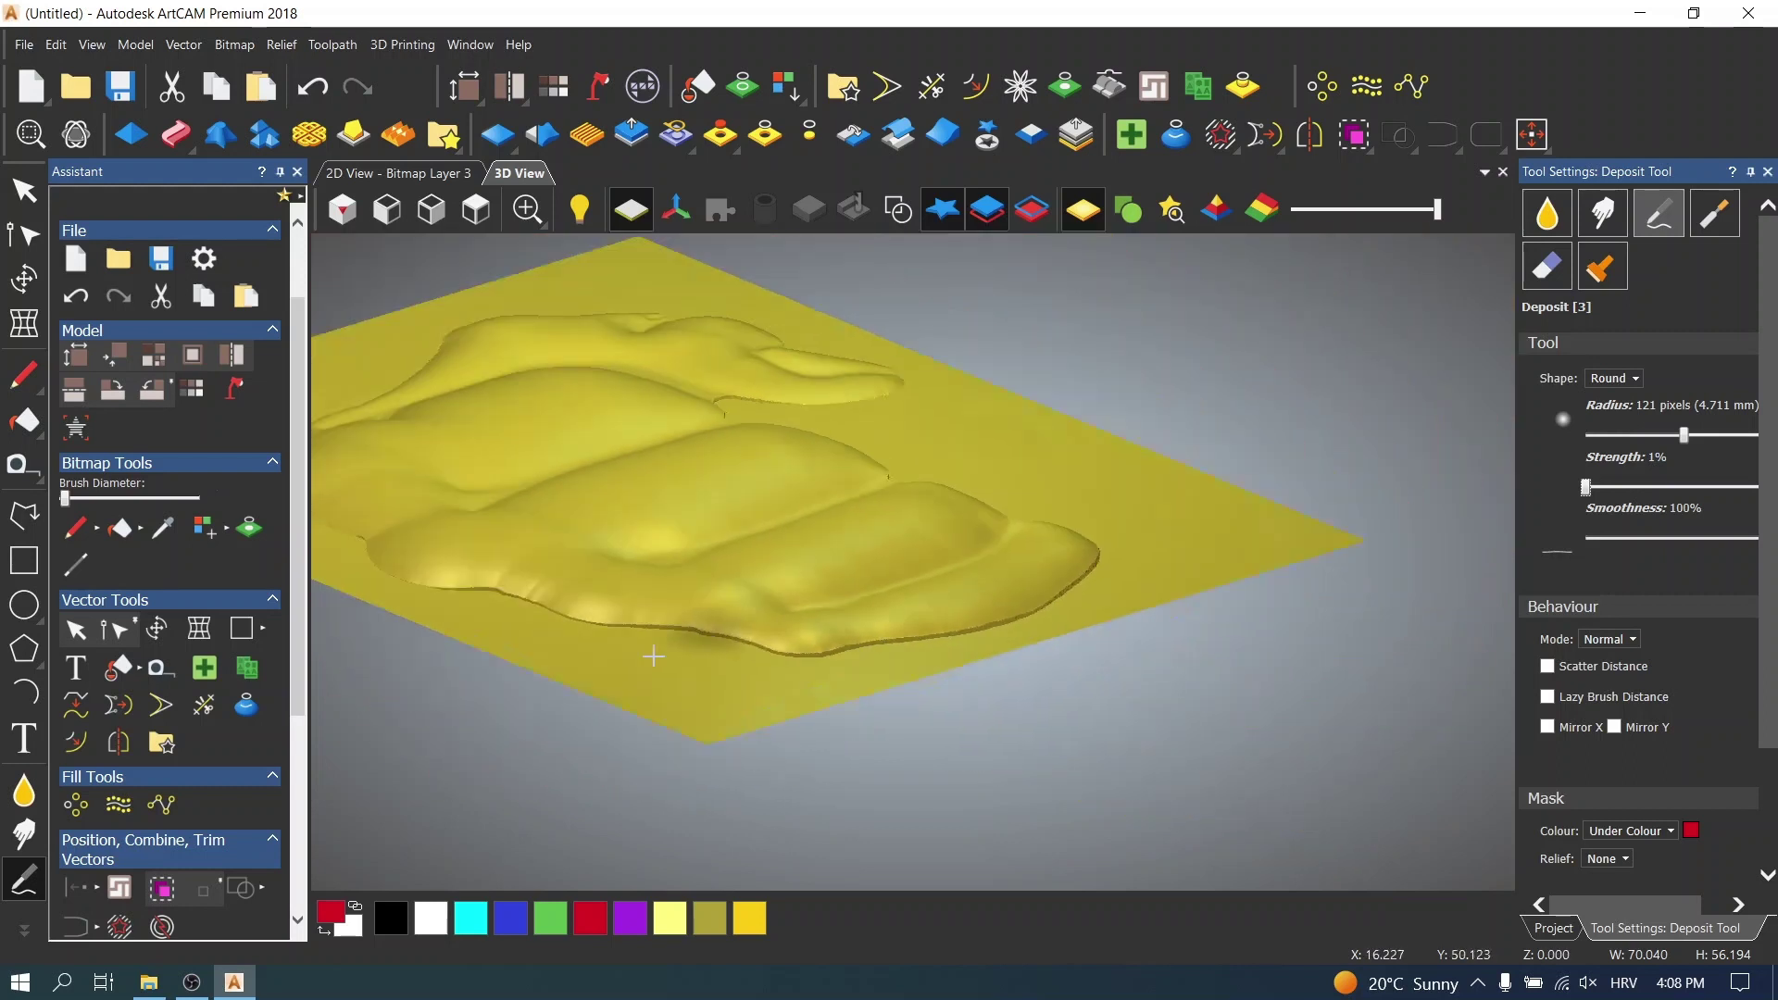
scroll(594, 609, "up", 3)
mouse_move(594, 608)
left_mouse_down()
mouse_move(972, 587)
mouse_move(627, 510)
left_mouse_up()
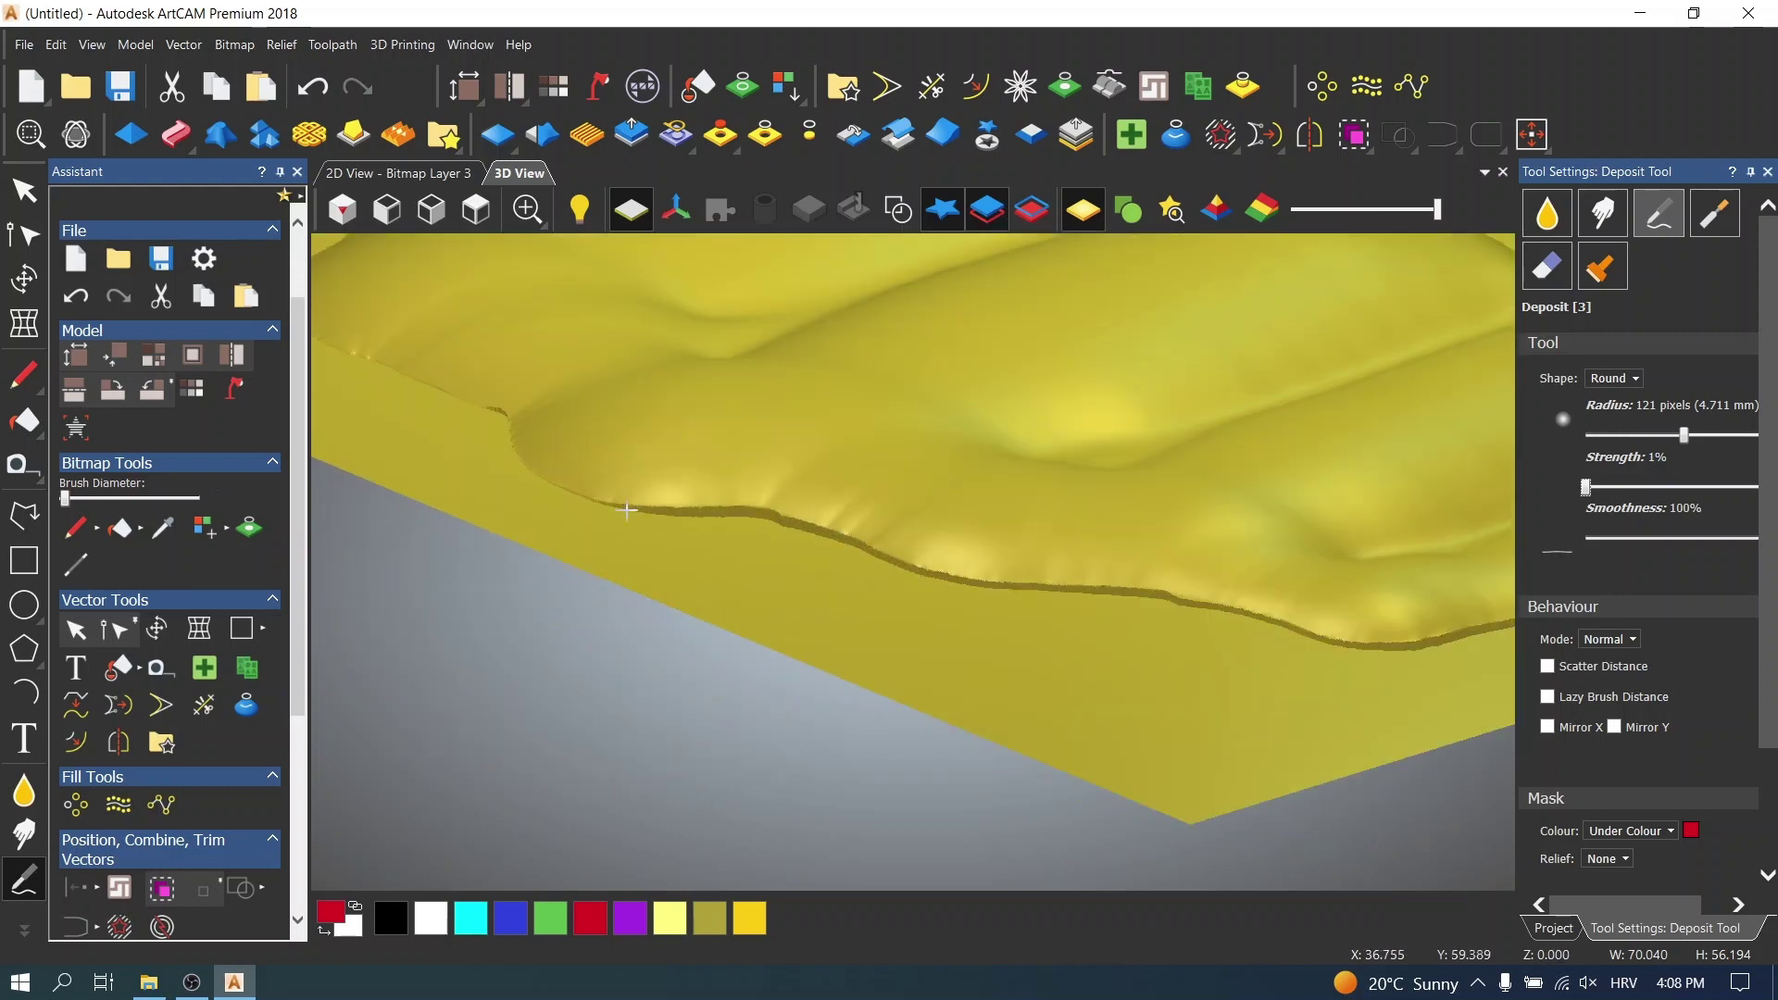
left_click_drag(552, 453, 489, 399)
middle_click_drag(588, 707, 869, 679)
scroll(870, 679, "down", 3)
scroll(600, 584, "up", 3)
- Build up the fist's lower and left edges, then return to the Smoothing brush
left_click_drag(546, 730, 394, 657)
left_click_drag(537, 712, 409, 695)
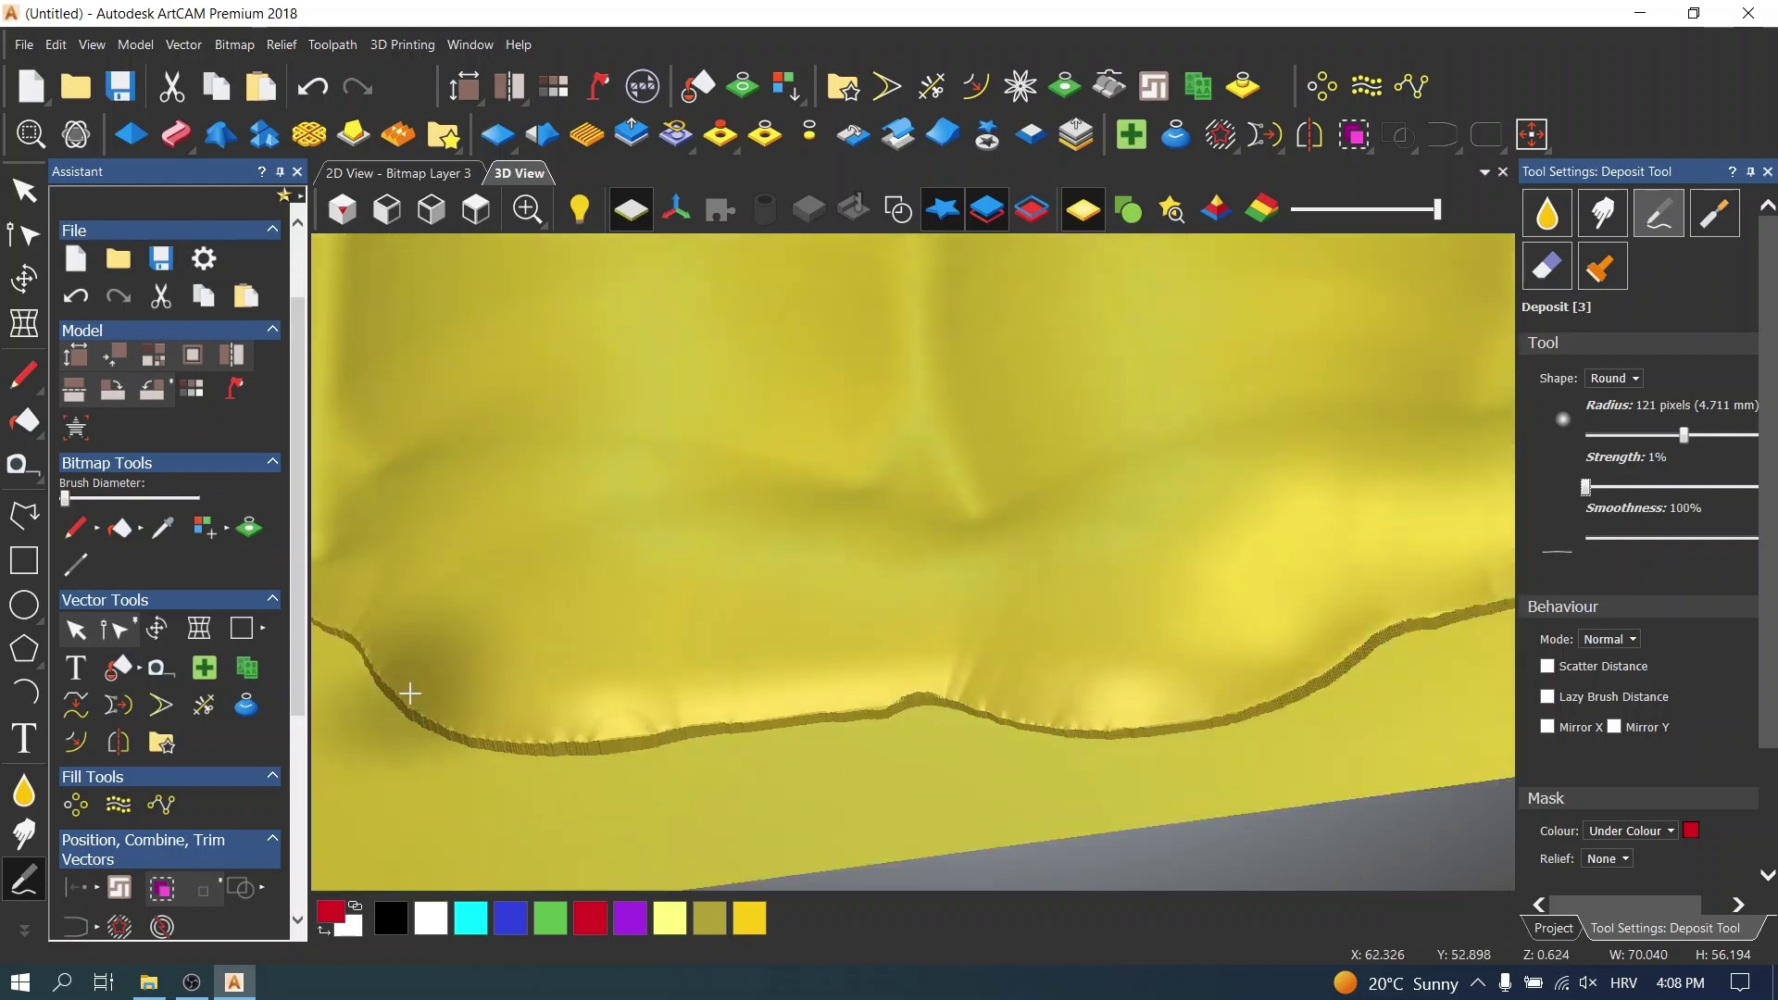
scroll(417, 706, "down", 1)
scroll(441, 603, "up", 2)
left_click_drag(651, 648, 591, 388)
middle_click_drag(590, 387, 648, 463)
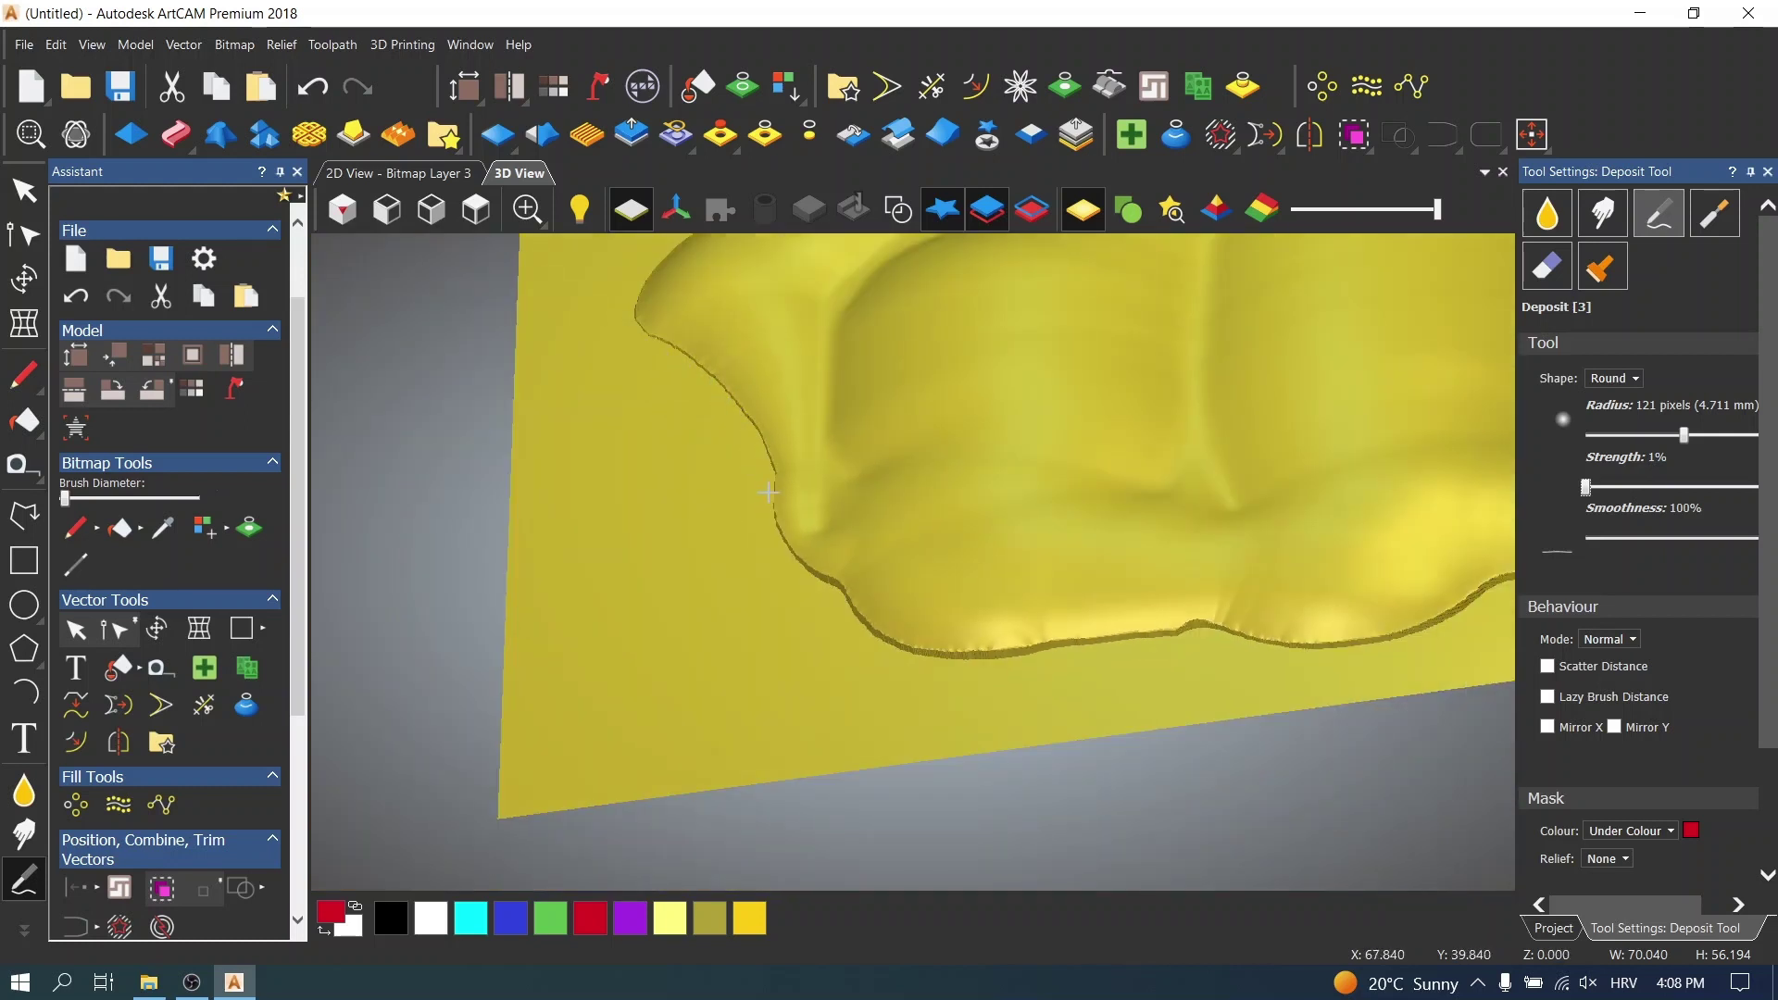
middle_click_drag(648, 339, 901, 686)
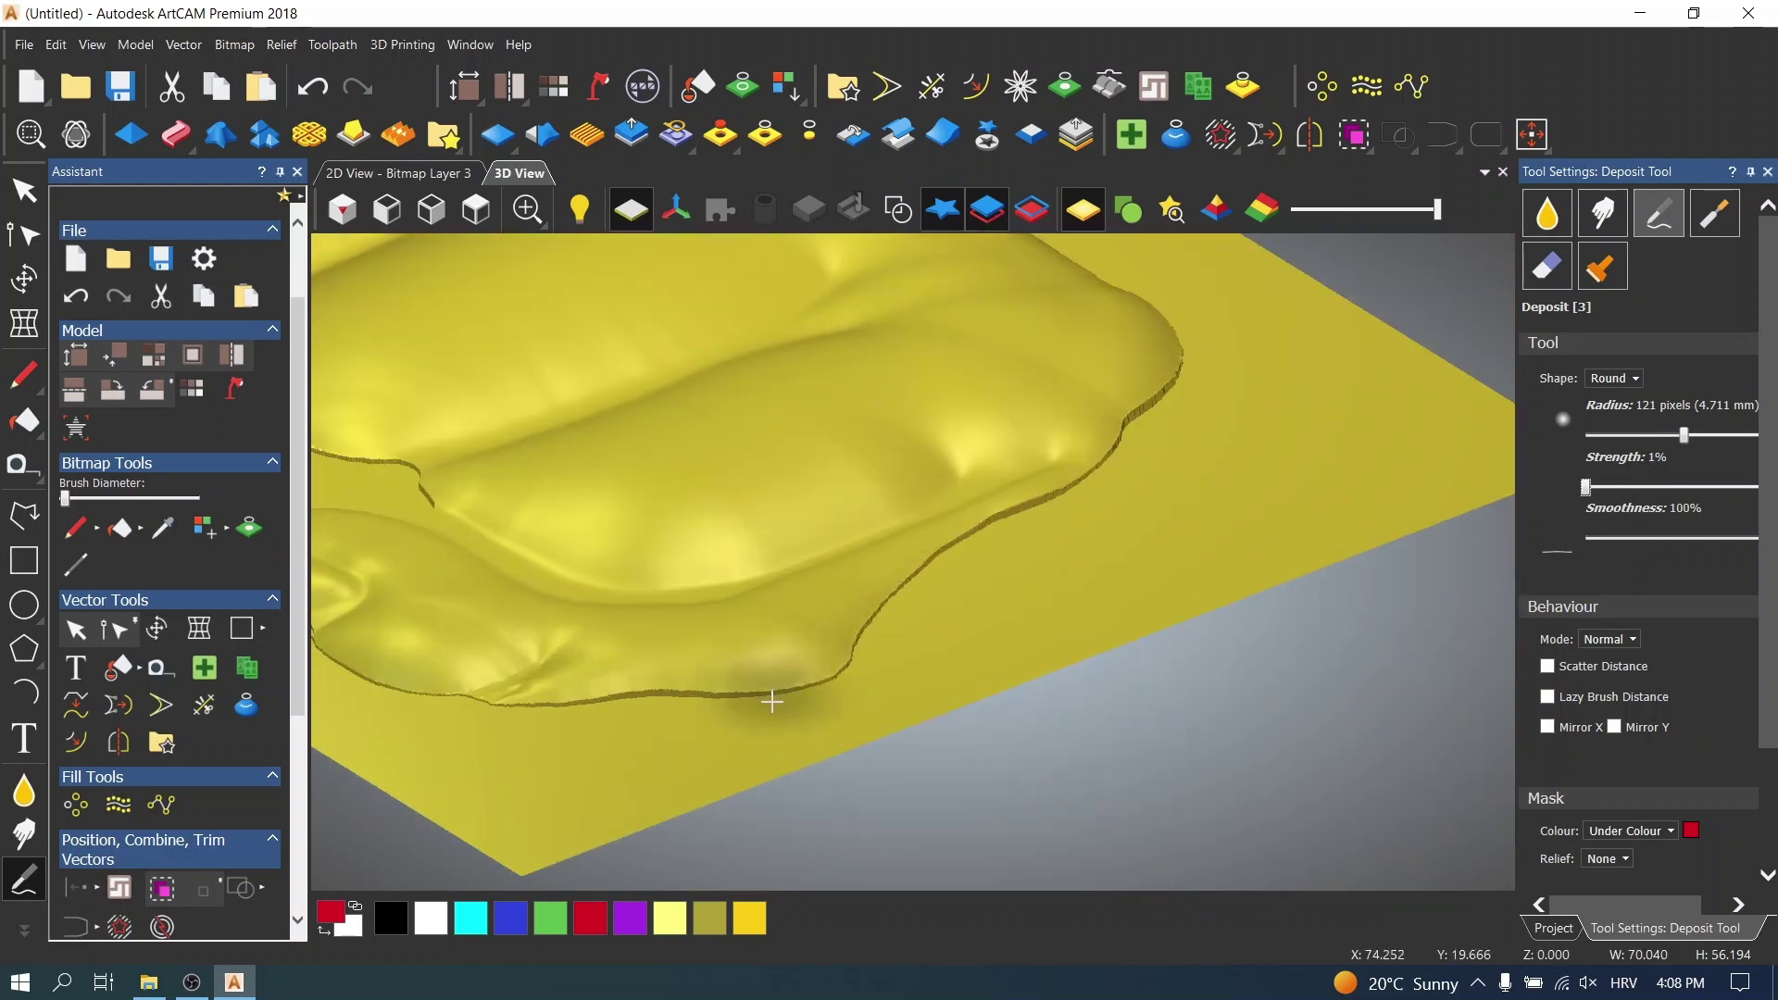
left_click(25, 793)
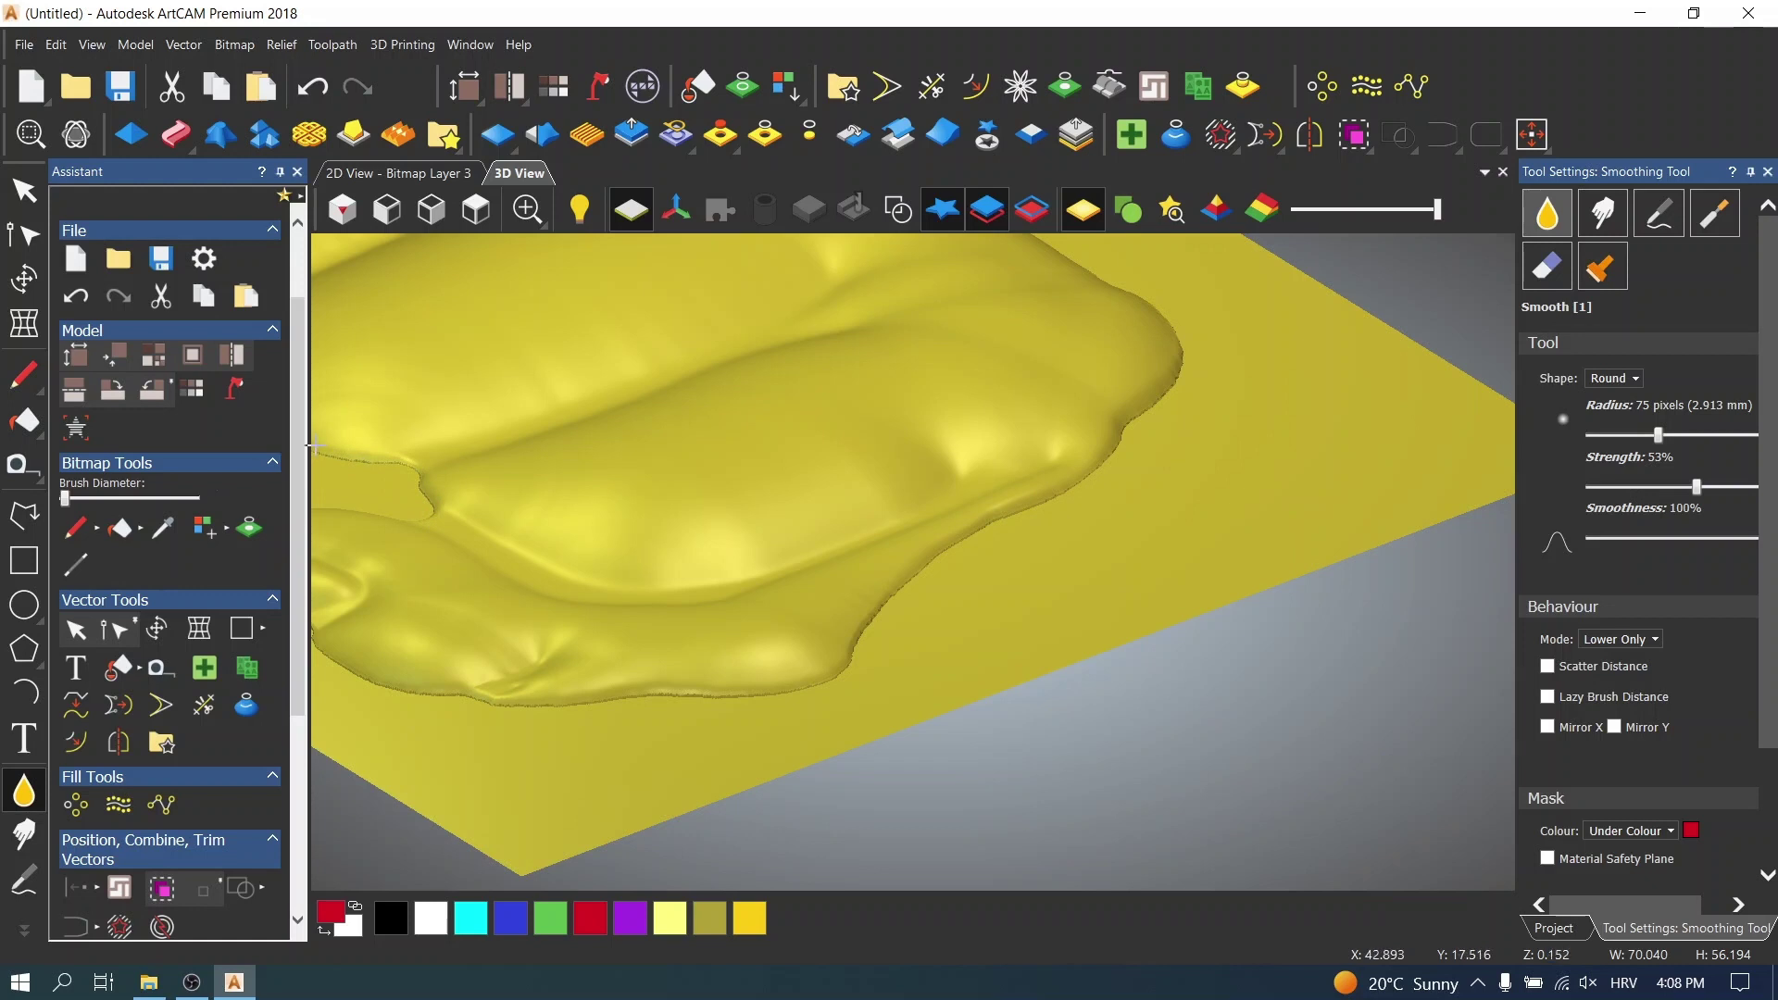
scroll(389, 504, "down", 5)
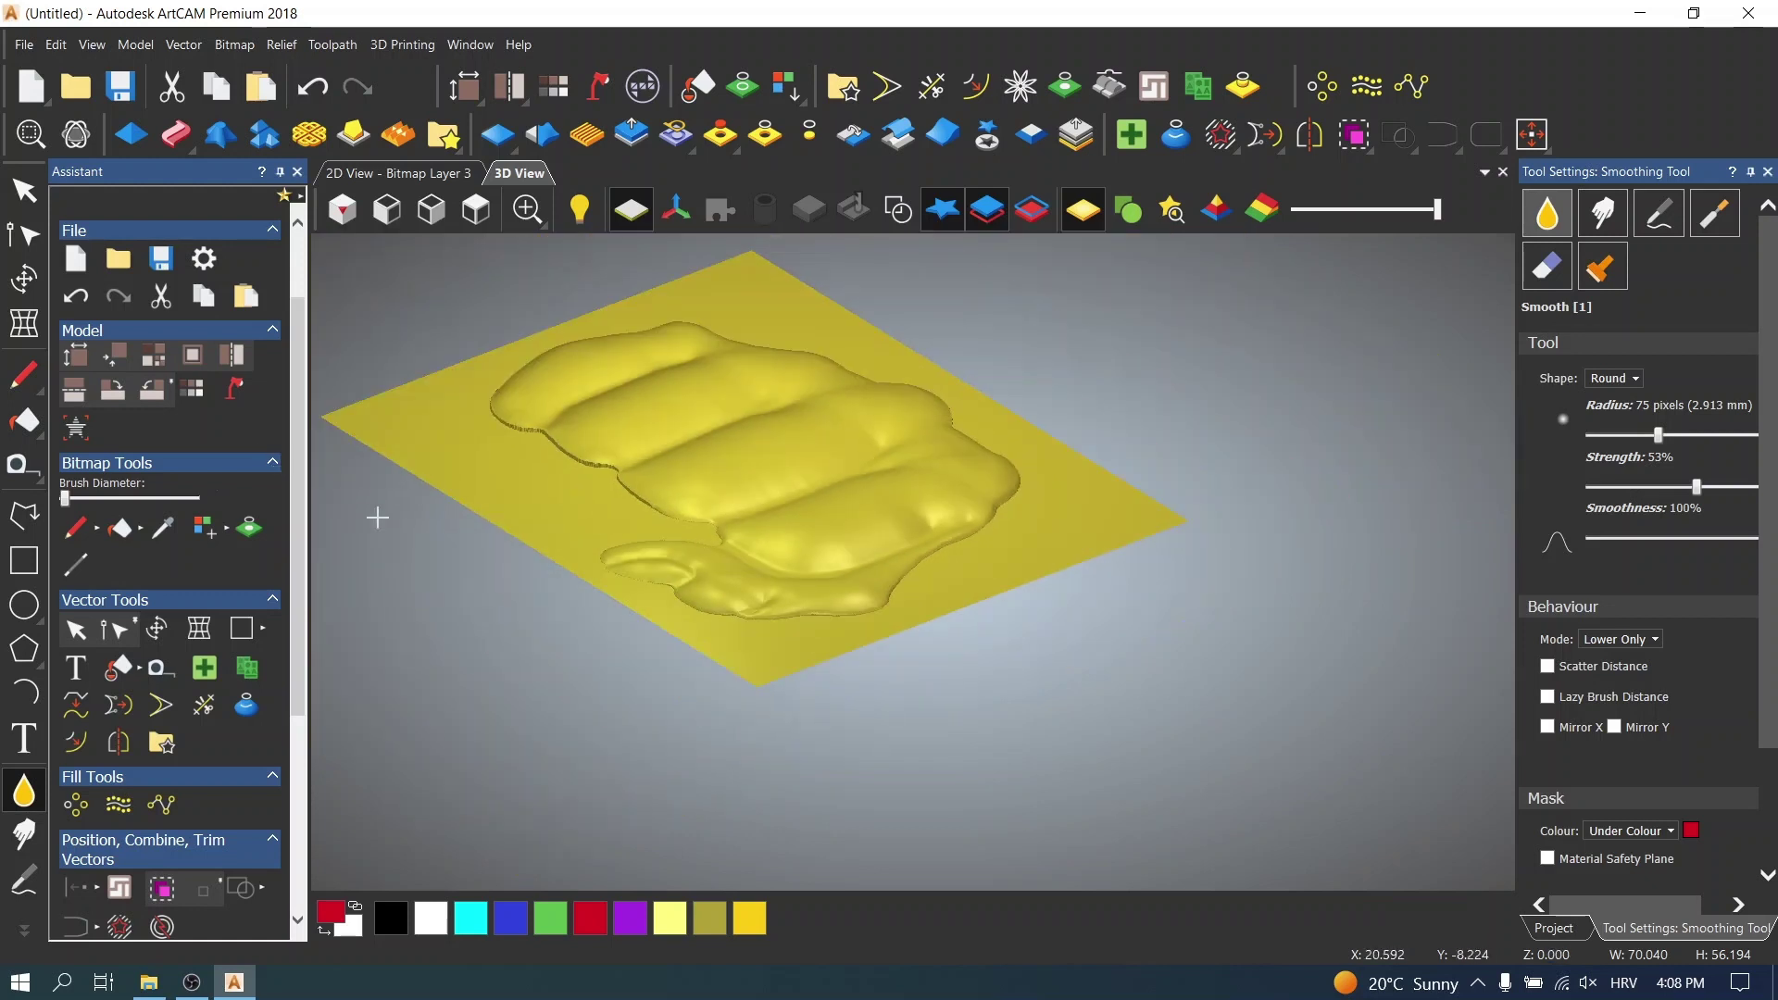
scroll(914, 603, "up", 10)
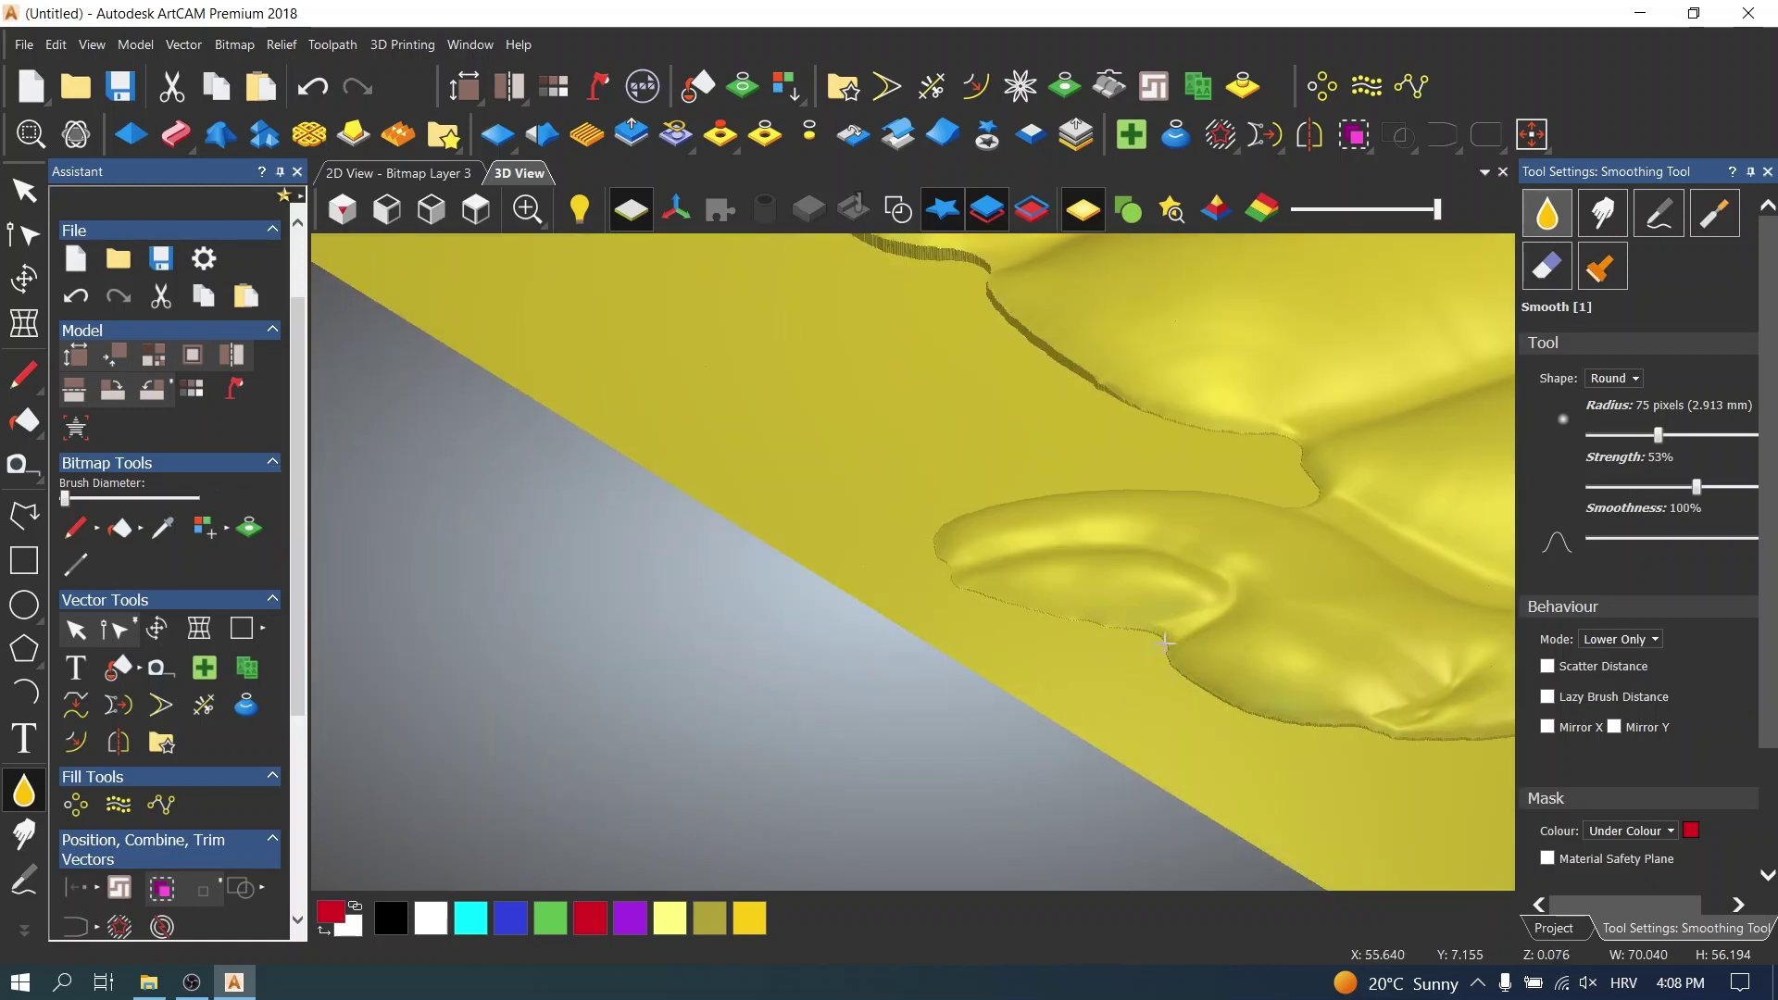
left_click_drag(561, 478, 1103, 561)
scroll(513, 421, "down", 4)
mouse_move(513, 422)
left_mouse_down()
mouse_move(716, 638)
mouse_move(771, 586)
left_mouse_up()
mouse_move(659, 639)
left_mouse_down()
mouse_move(632, 750)
mouse_move(669, 647)
left_mouse_up()
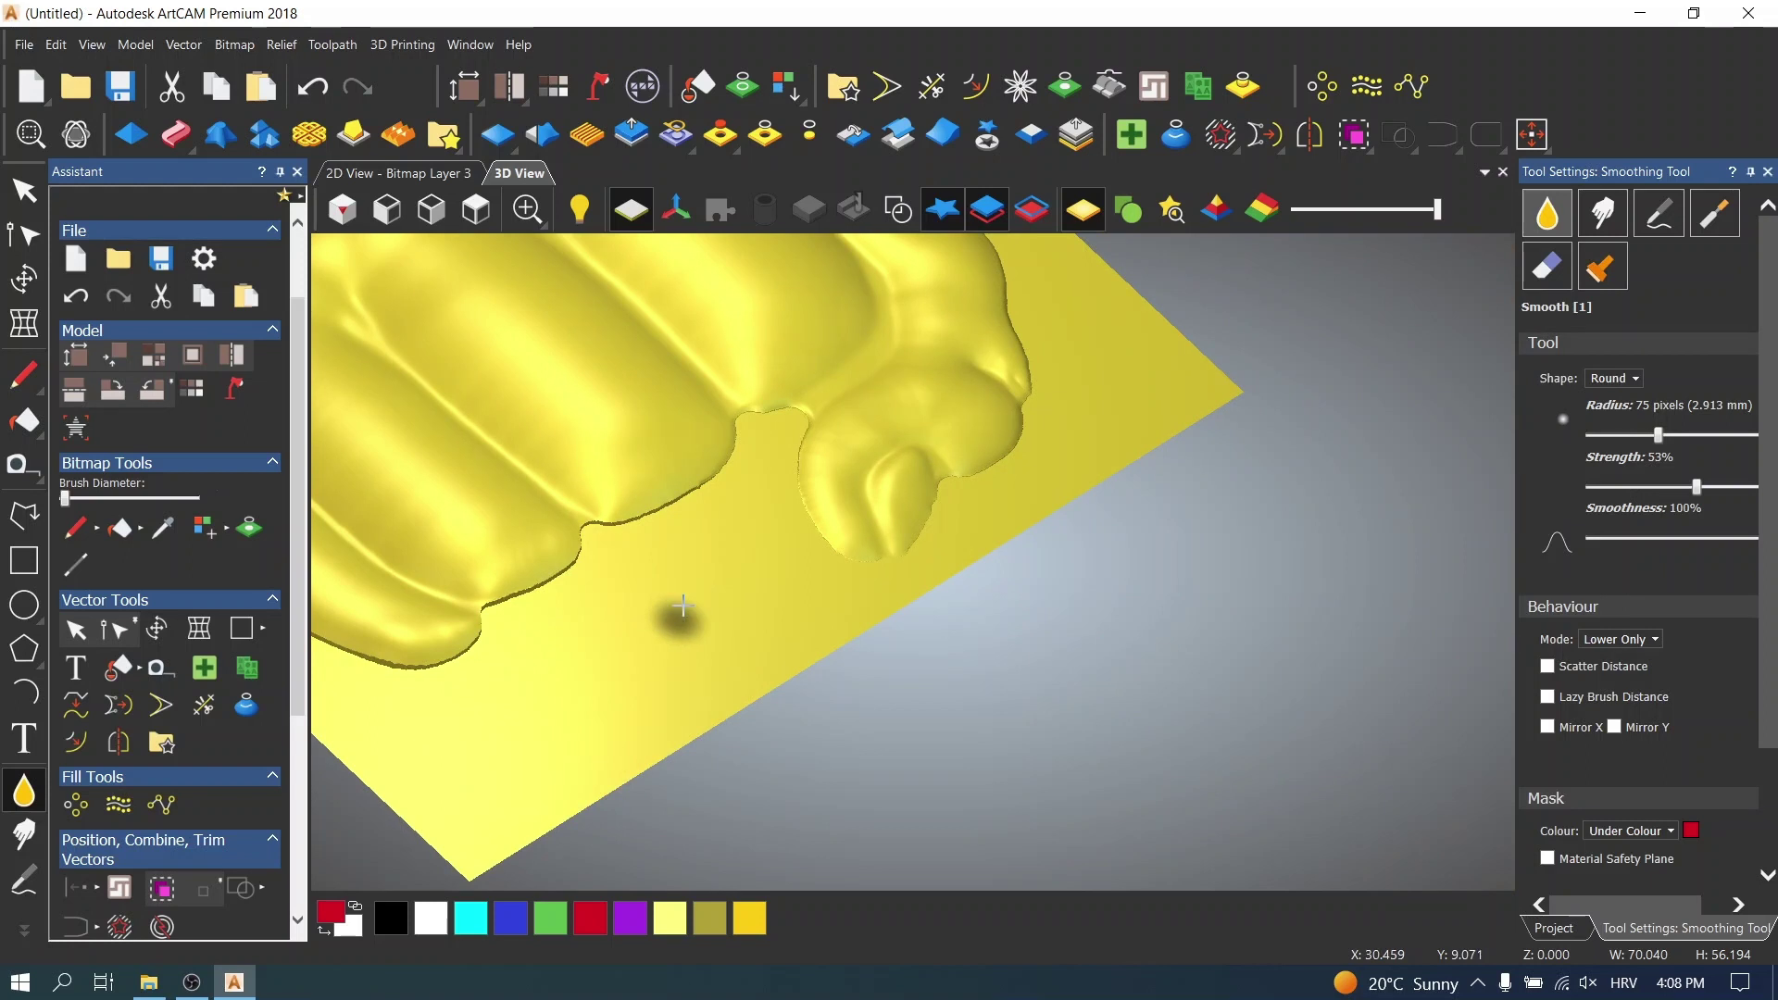
scroll(729, 490, "up", 3)
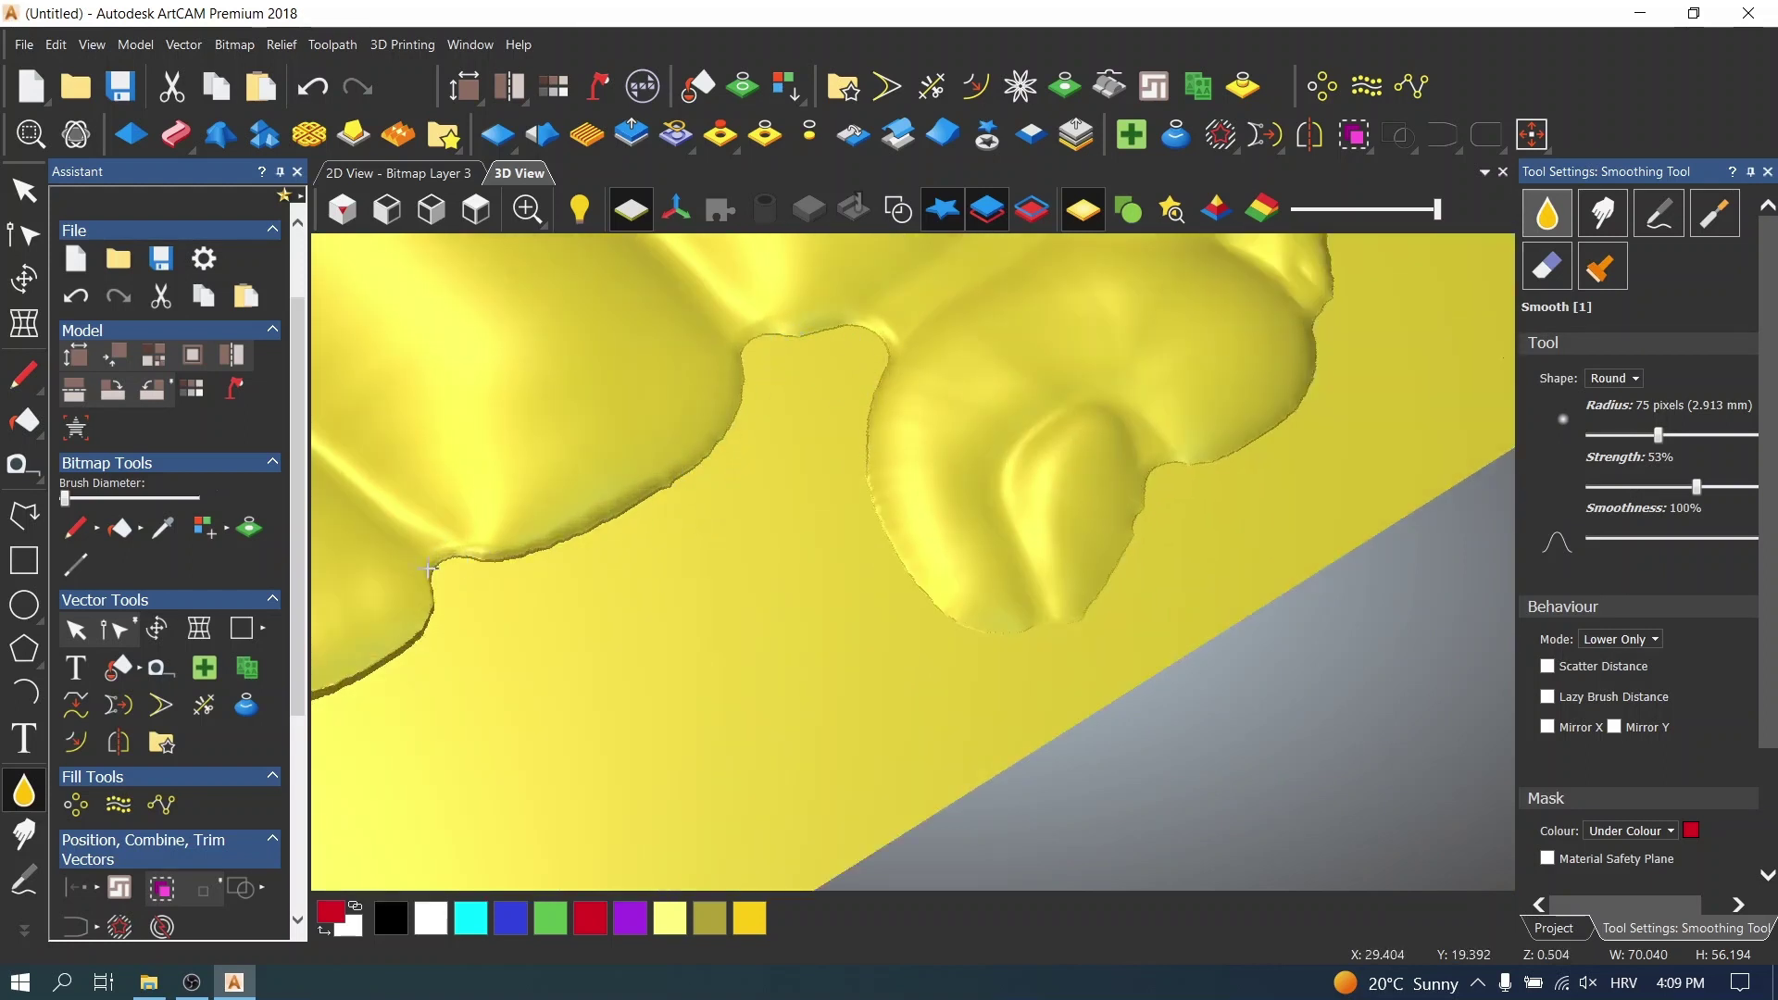
scroll(536, 636, "up", 3)
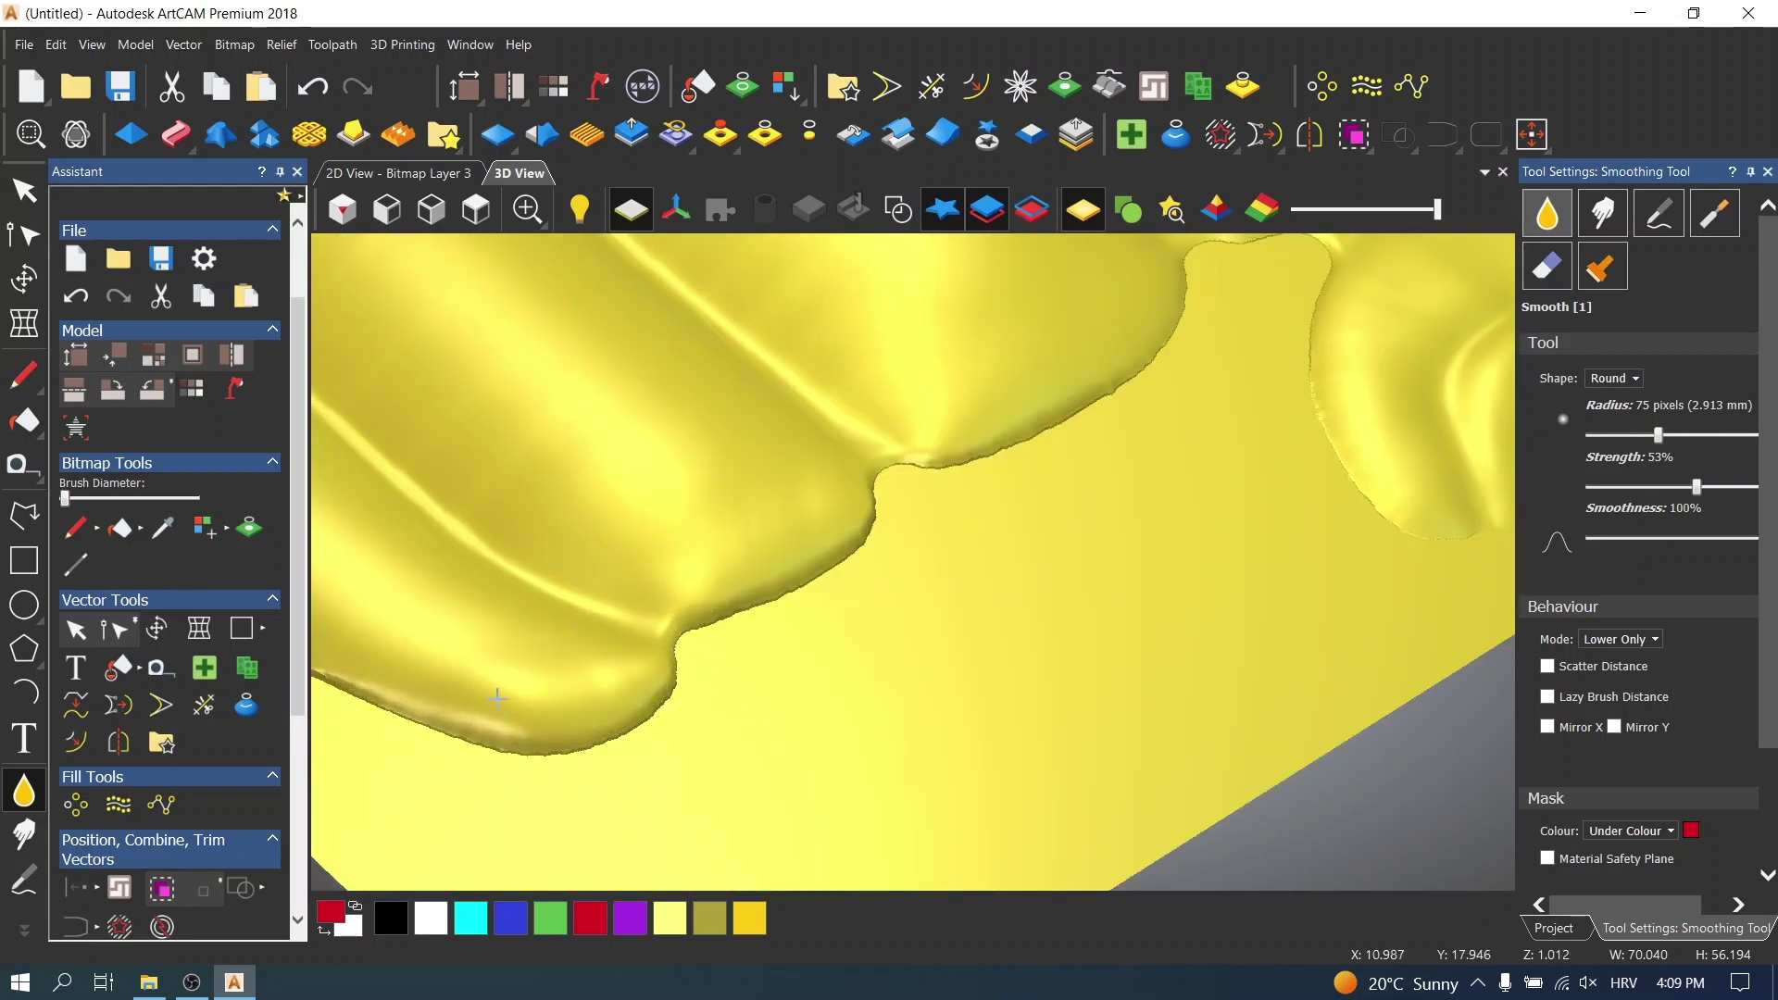
scroll(523, 589, "down", 3)
scroll(520, 587, "up", 3)
middle_click_drag(520, 587, 880, 591)
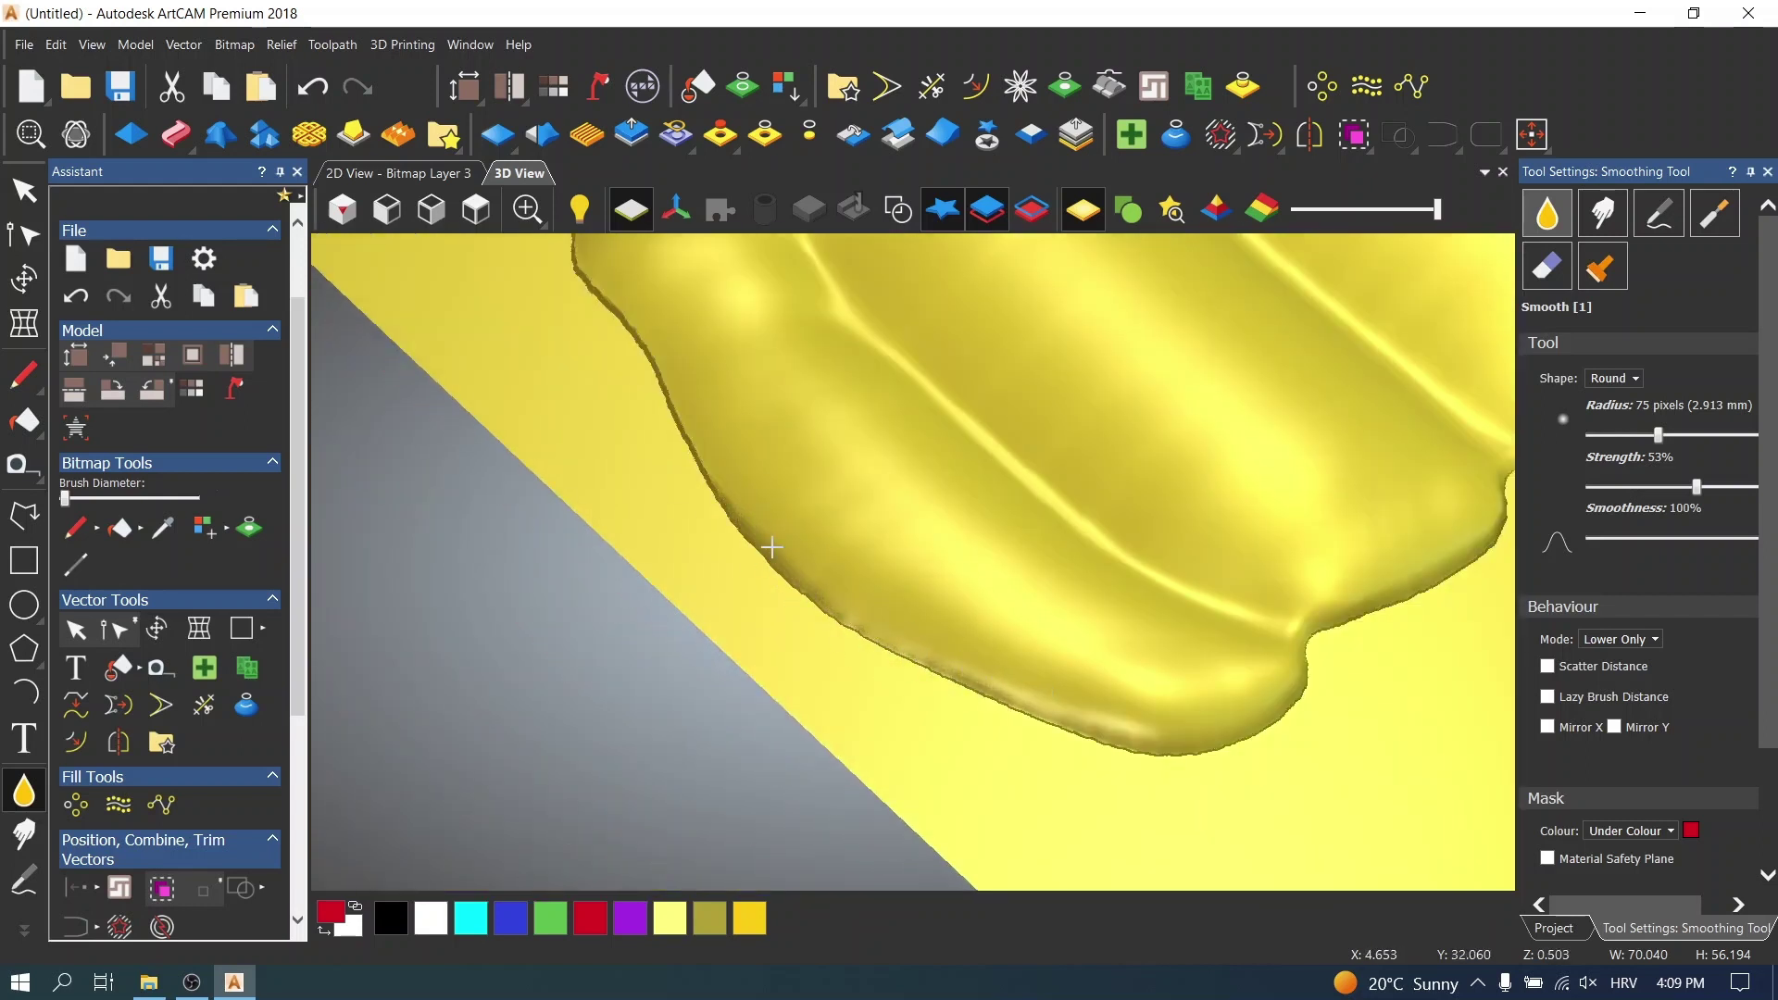
scroll(798, 304, "down", 3)
mouse_move(812, 304)
middle_mouse_down()
mouse_move(954, 505)
mouse_move(911, 524)
middle_mouse_up()
scroll(927, 406, "down", 3)
scroll(953, 313, "up", 4)
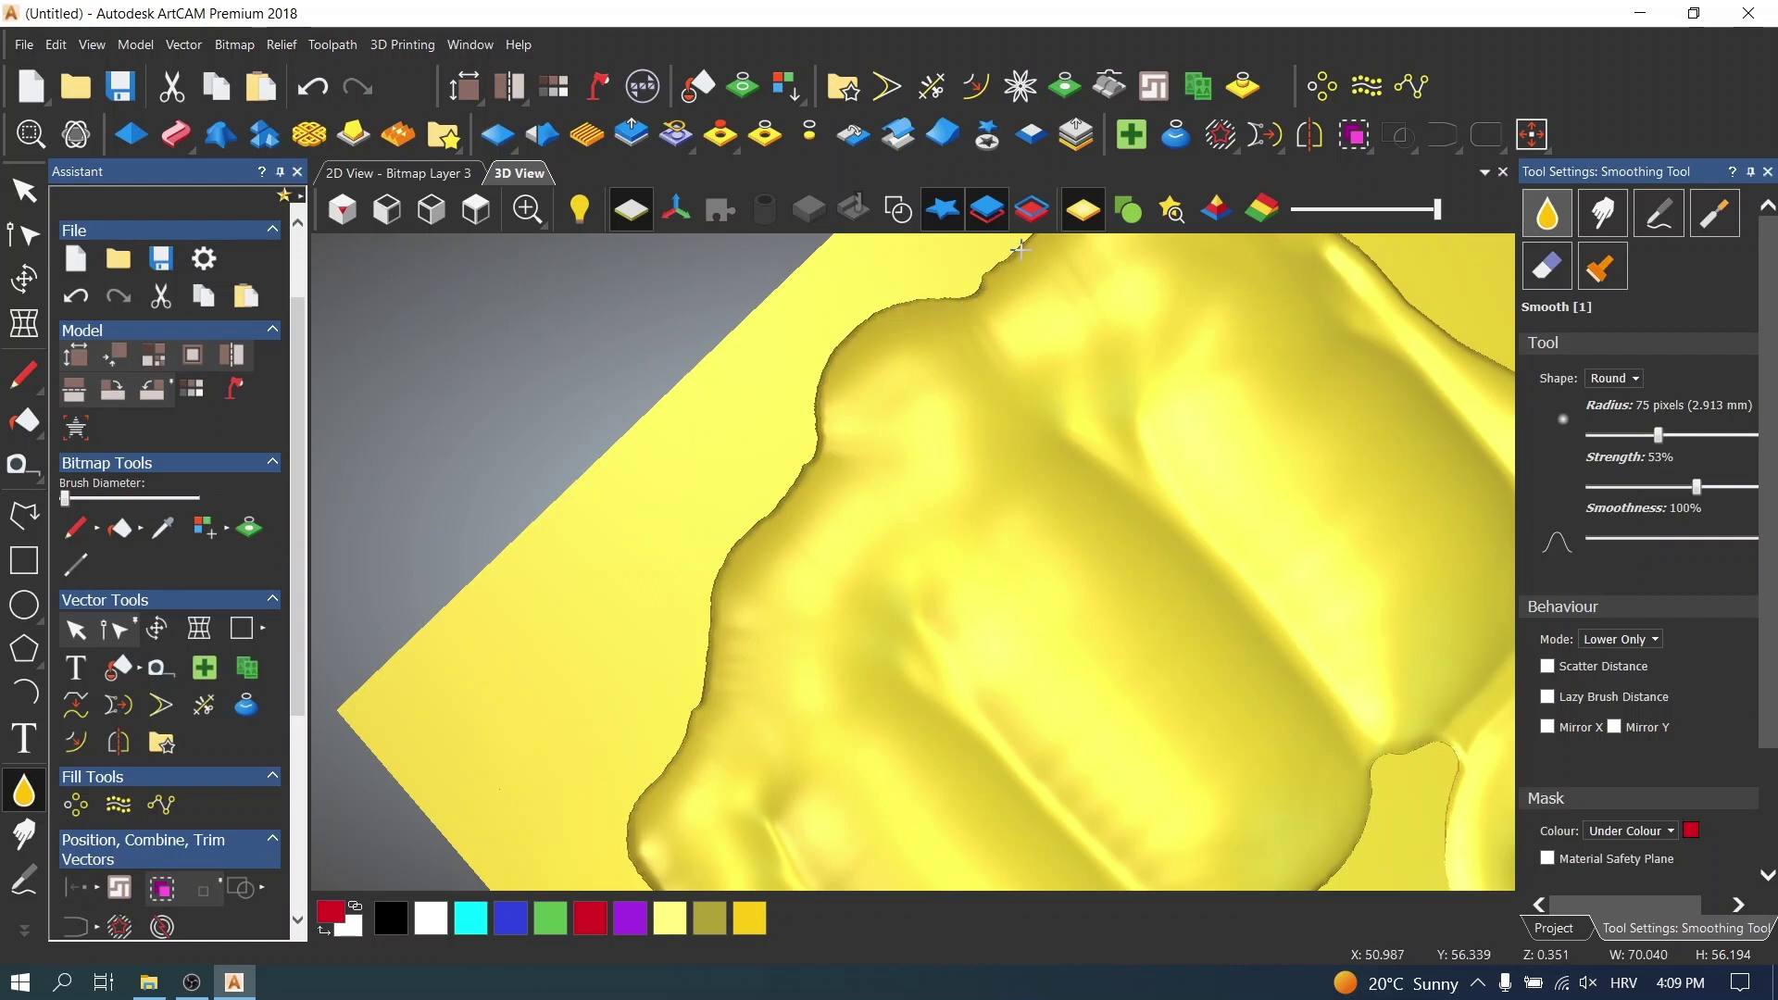
scroll(926, 315, "down", 5)
scroll(1016, 401, "up", 6)
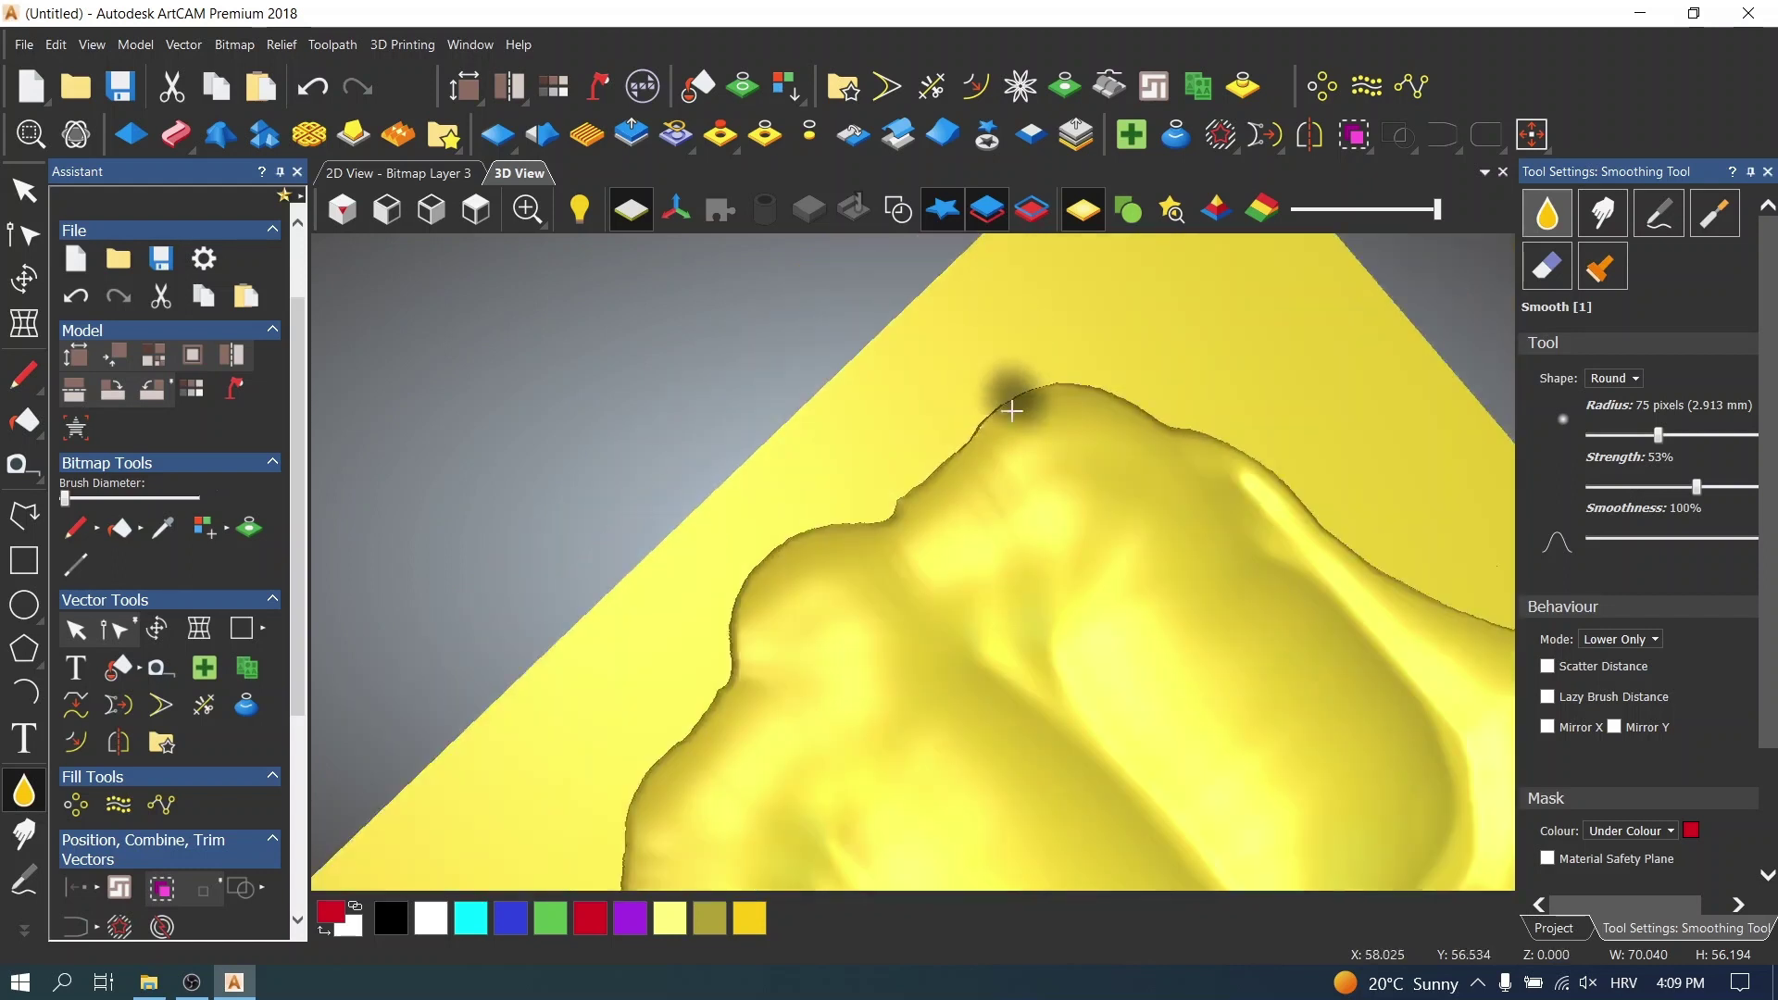
scroll(617, 538, "down", 5)
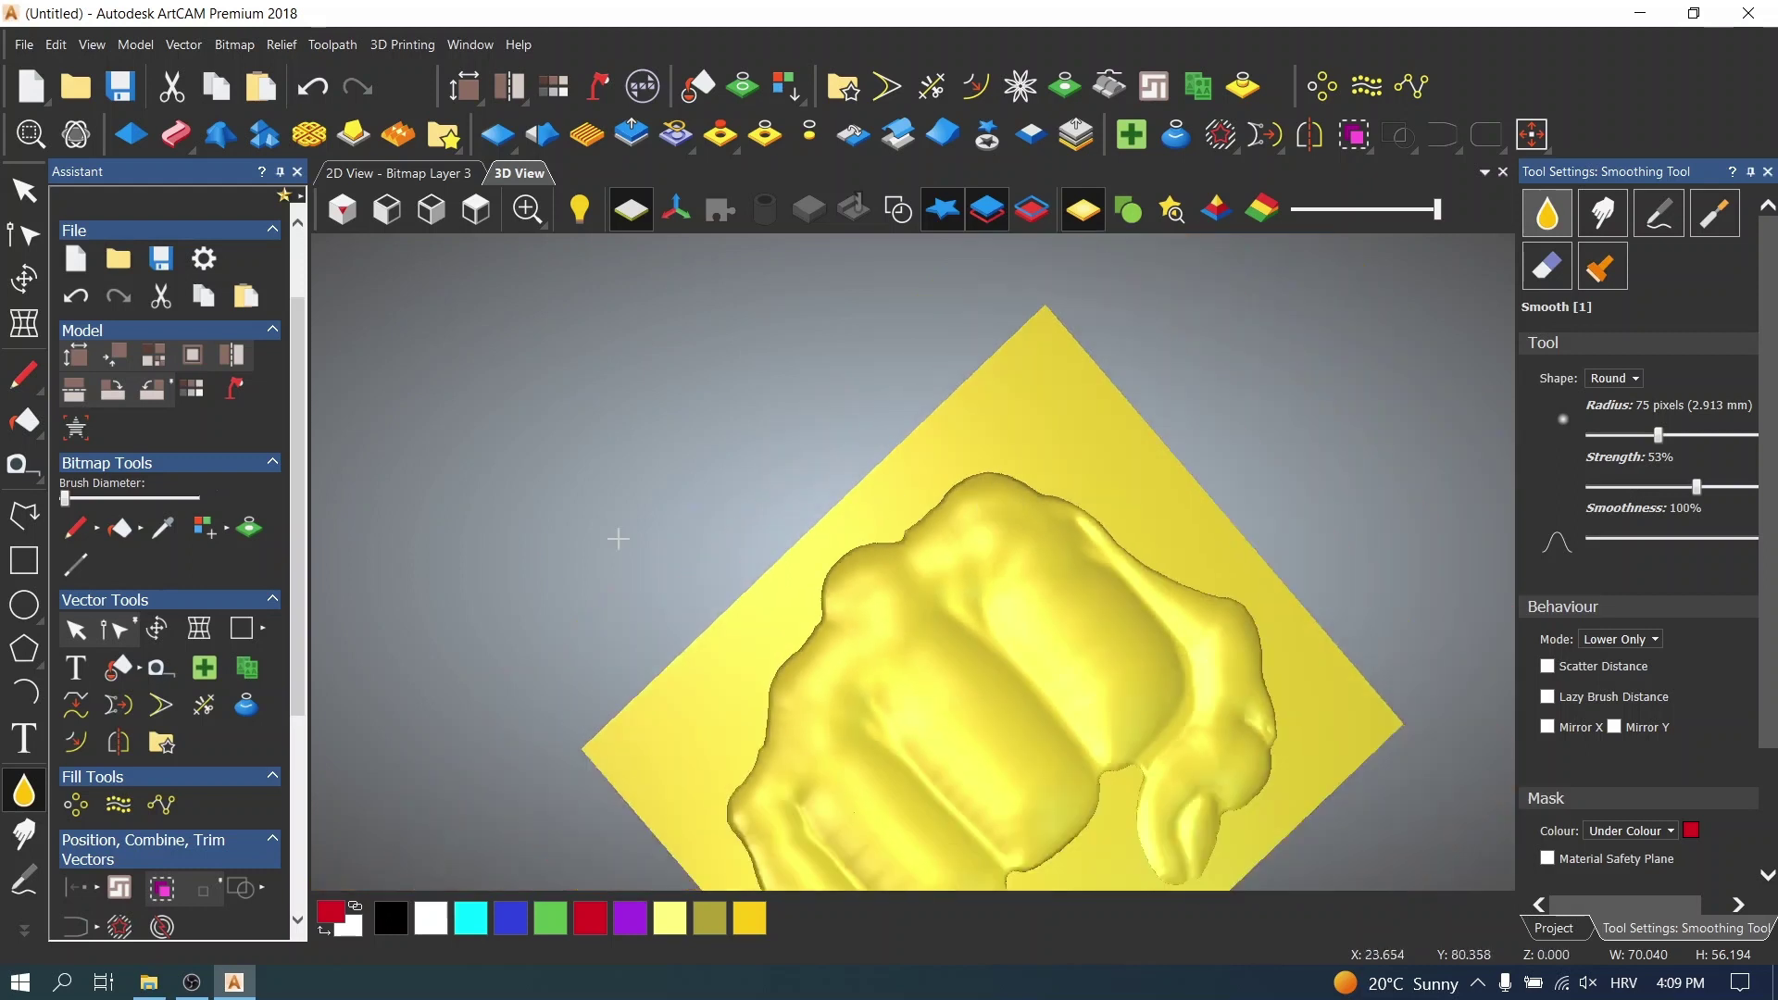
middle_click_drag(1004, 793, 931, 491)
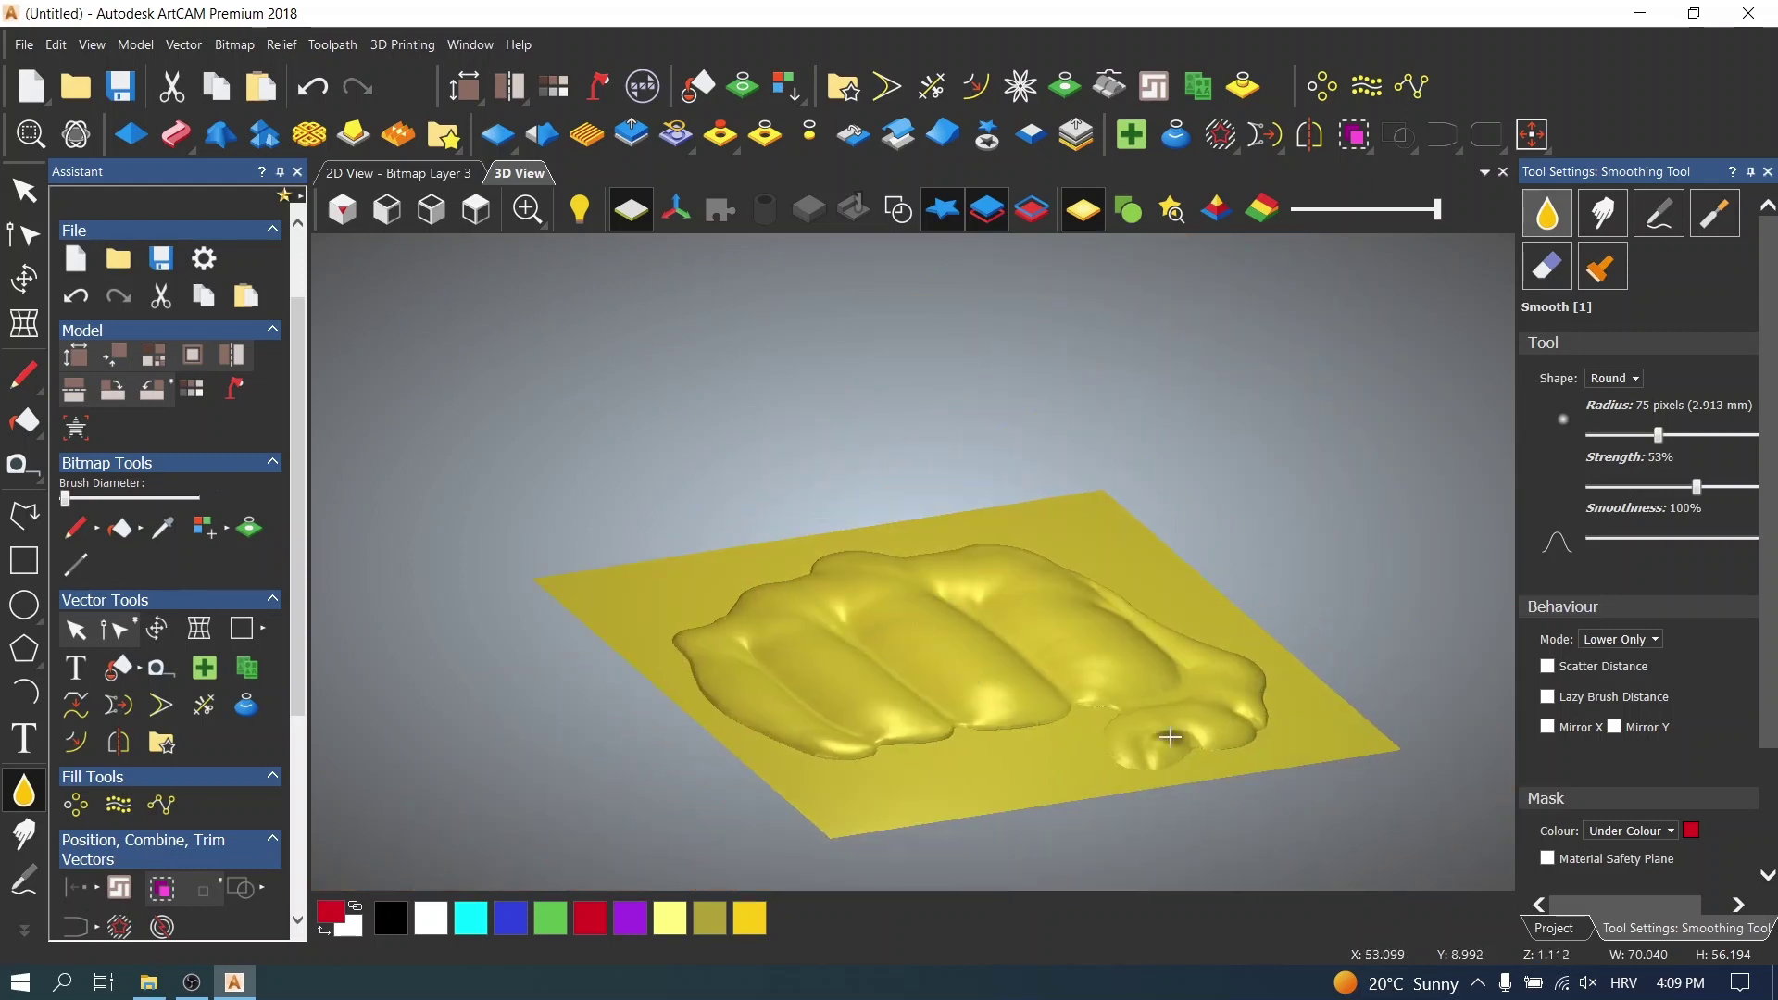
scroll(1168, 739, "up", 4)
middle_click_drag(1013, 743, 834, 726)
middle_click_drag(1171, 742, 948, 421)
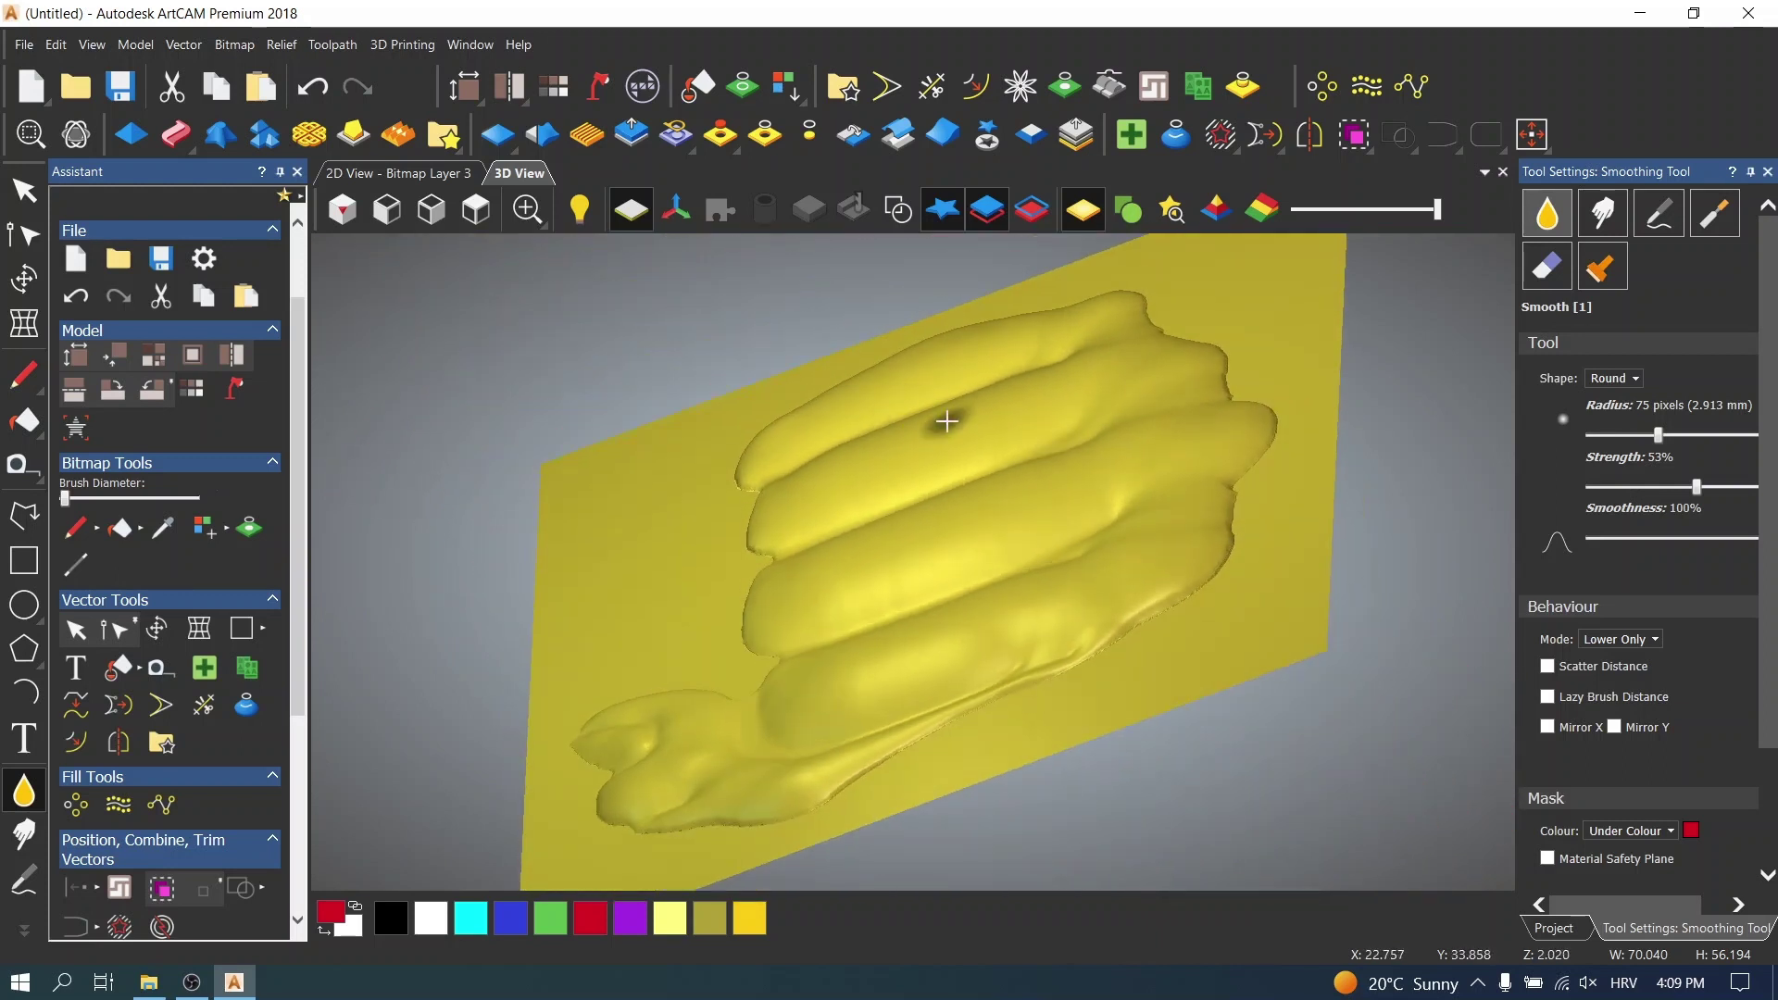
left_click(24, 880)
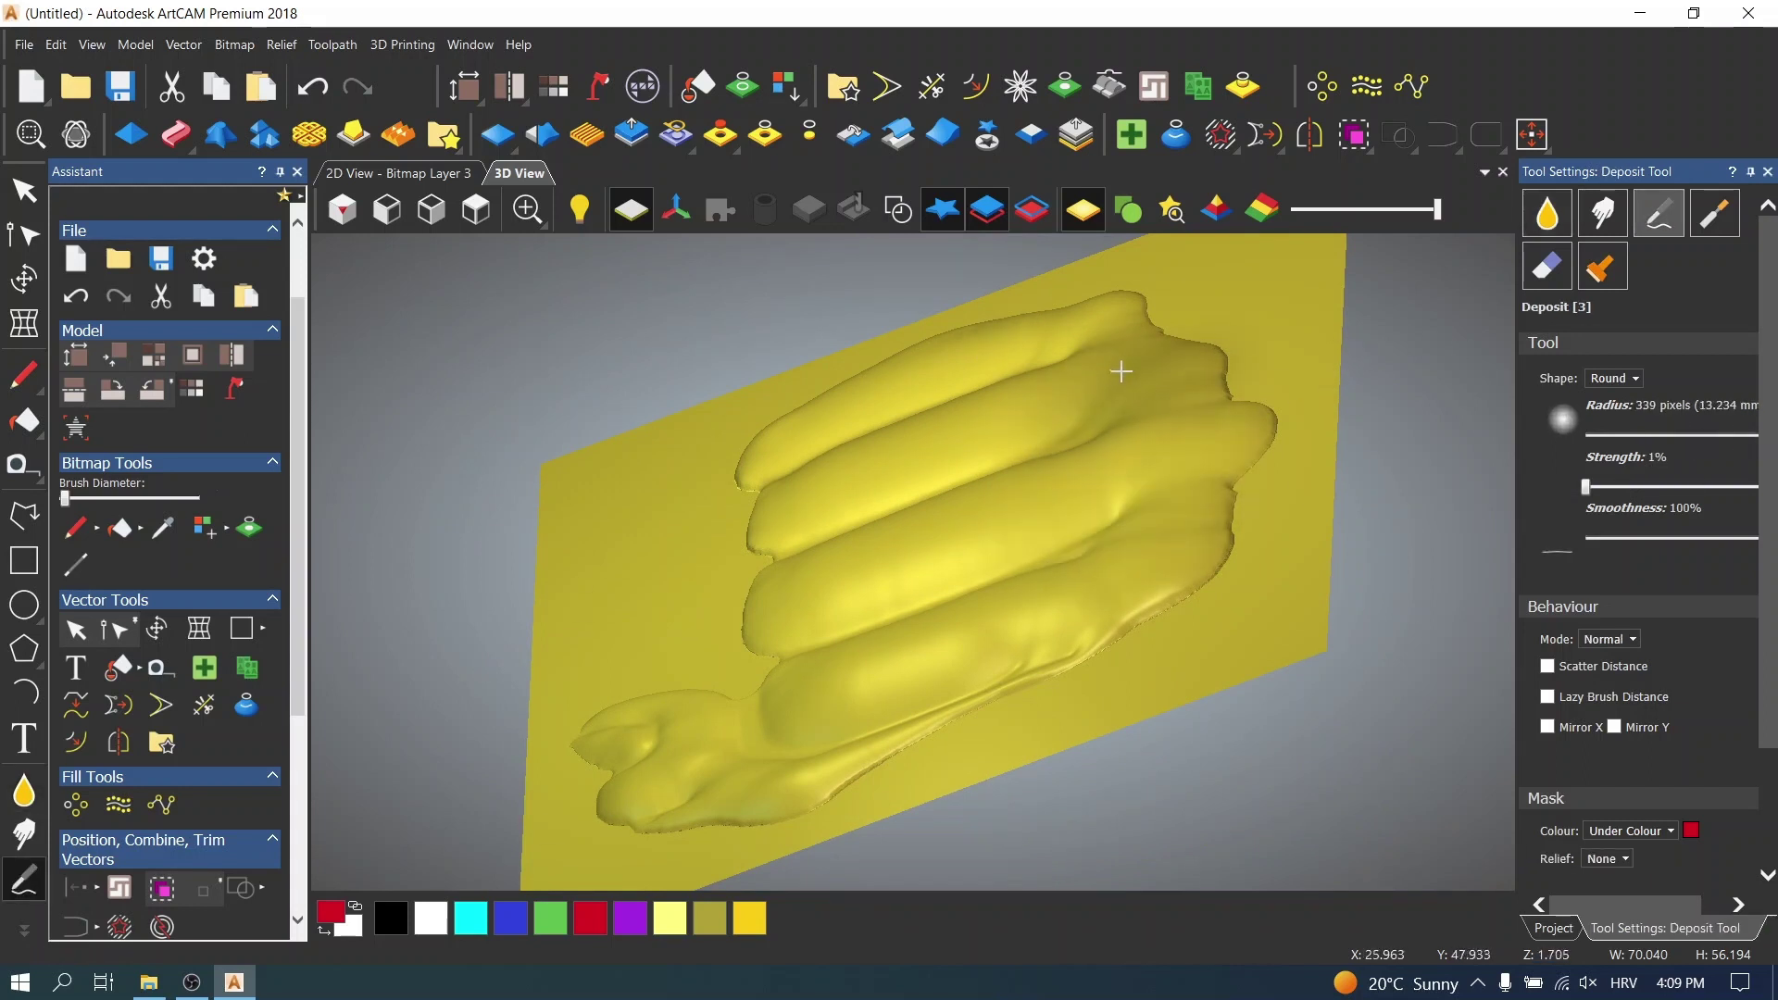
- Deposit material over the relief's upper right, along the ridges and the lower-left area
scroll(1209, 520, "up", 2)
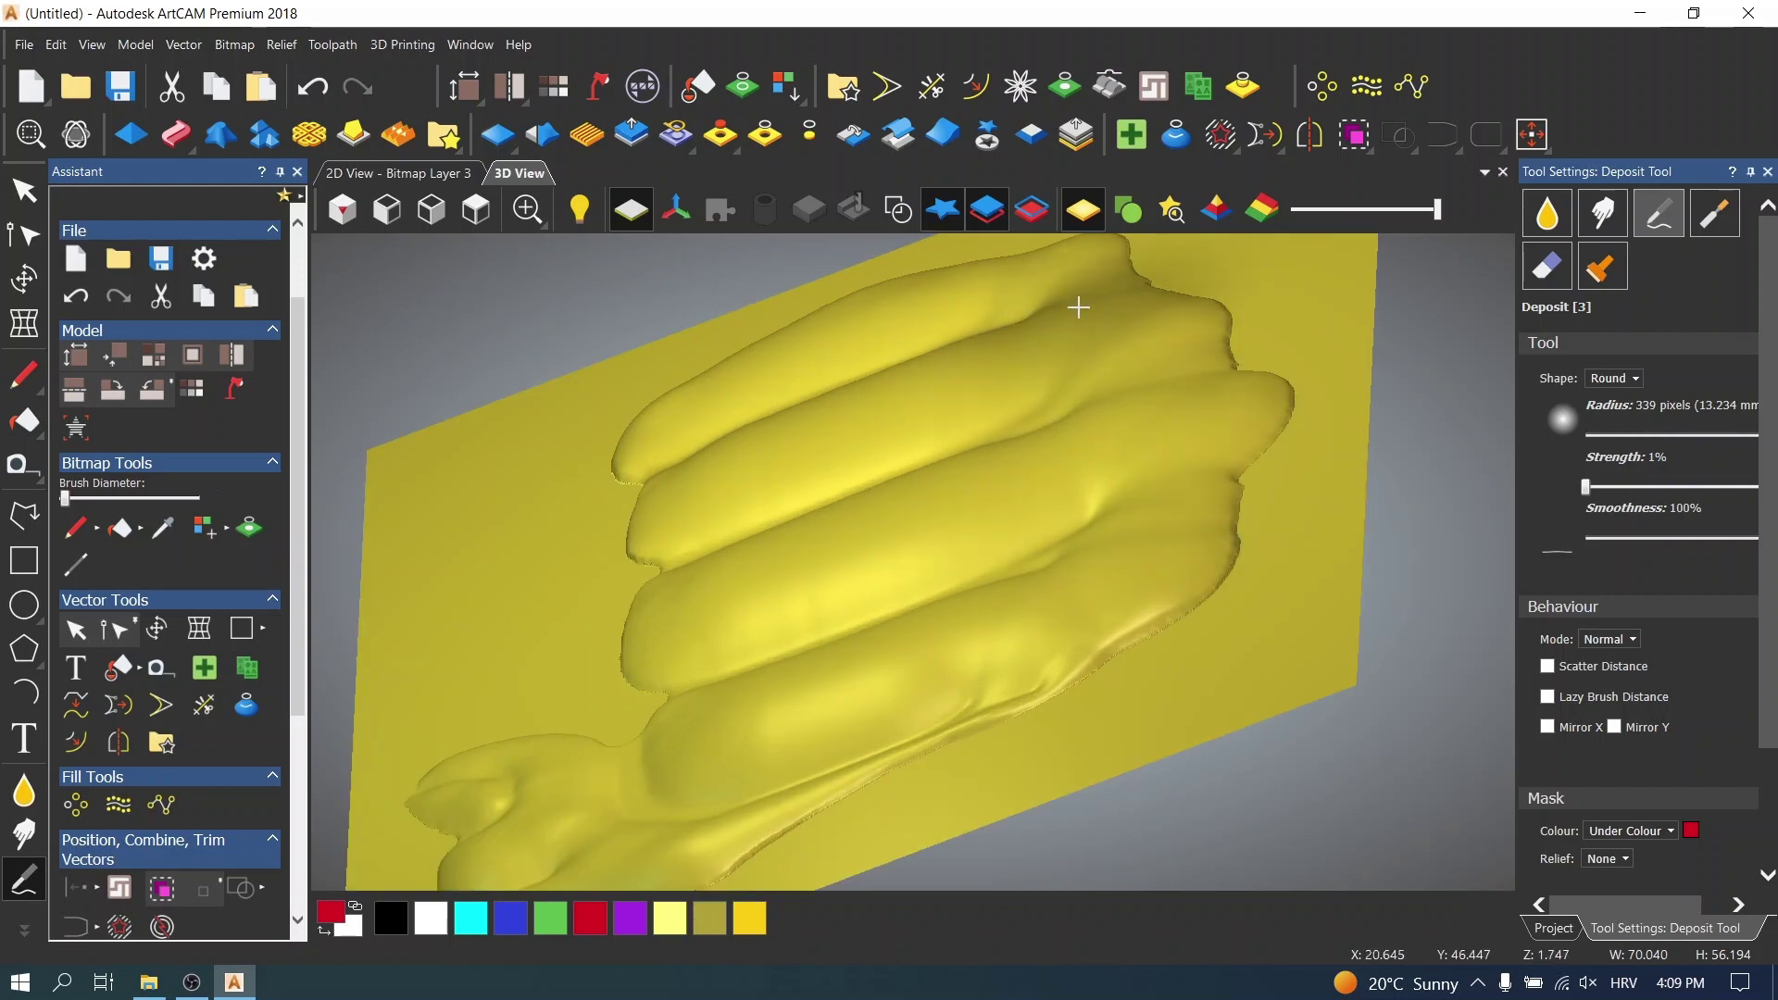
mouse_move(1063, 280)
left_mouse_down()
mouse_move(1124, 318)
mouse_move(1147, 386)
mouse_move(1135, 547)
left_mouse_up()
middle_click_drag(945, 562, 1334, 482)
middle_click_drag(630, 593, 674, 632)
mouse_move(675, 633)
left_mouse_down()
mouse_move(575, 643)
mouse_move(568, 615)
mouse_move(714, 484)
mouse_move(766, 525)
mouse_move(694, 596)
mouse_move(735, 746)
mouse_move(623, 676)
mouse_move(574, 613)
left_mouse_up()
mouse_move(574, 613)
middle_mouse_down()
mouse_move(599, 730)
mouse_move(771, 670)
middle_mouse_up()
left_click_drag(772, 671, 669, 606)
scroll(610, 563, "down", 4)
- Build up the relief's lower edge with small dabs of material
middle_click_drag(856, 585, 1190, 593)
middle_click_drag(828, 749, 984, 638)
mouse_move(985, 638)
left_mouse_down()
mouse_move(841, 627)
mouse_move(794, 603)
mouse_move(761, 636)
mouse_move(836, 570)
left_mouse_up()
left_click_drag(1025, 670, 951, 663)
mouse_move(951, 669)
middle_mouse_down()
mouse_move(929, 762)
mouse_move(507, 612)
middle_mouse_up()
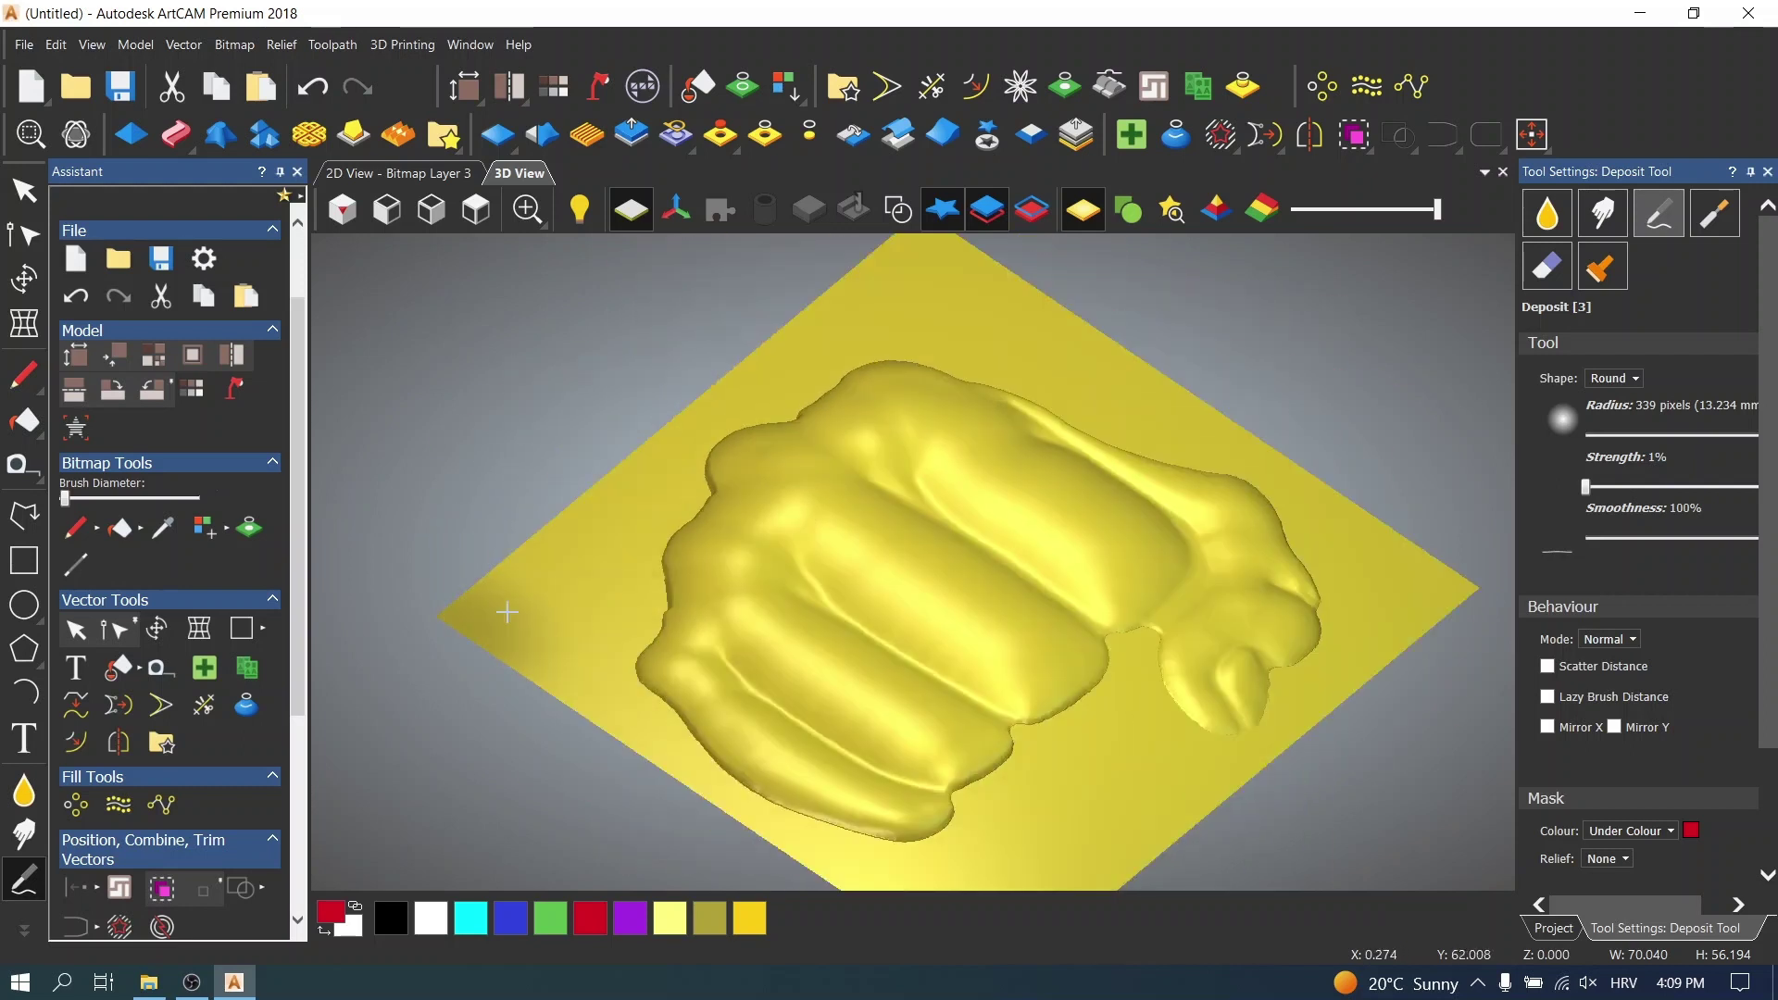
scroll(507, 611, "up", 5)
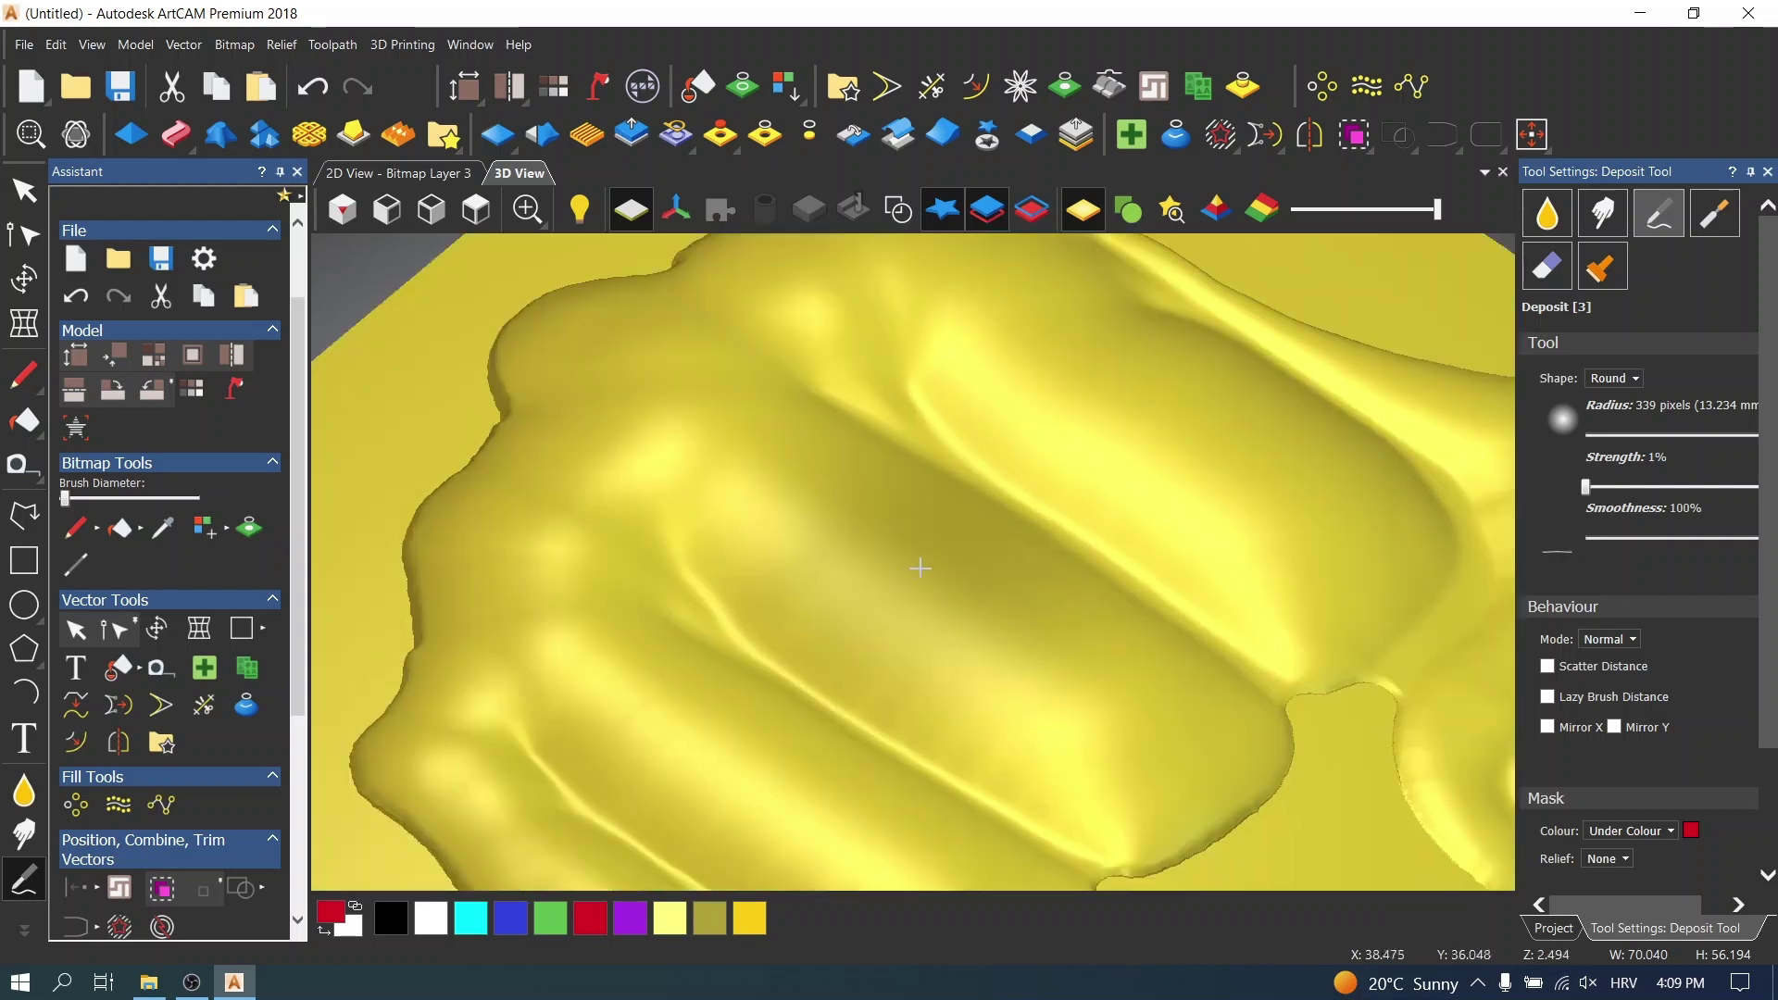
- Set the Smudge tool to Normal mode, 216-pixel radius and 2% strength
left_click(25, 834)
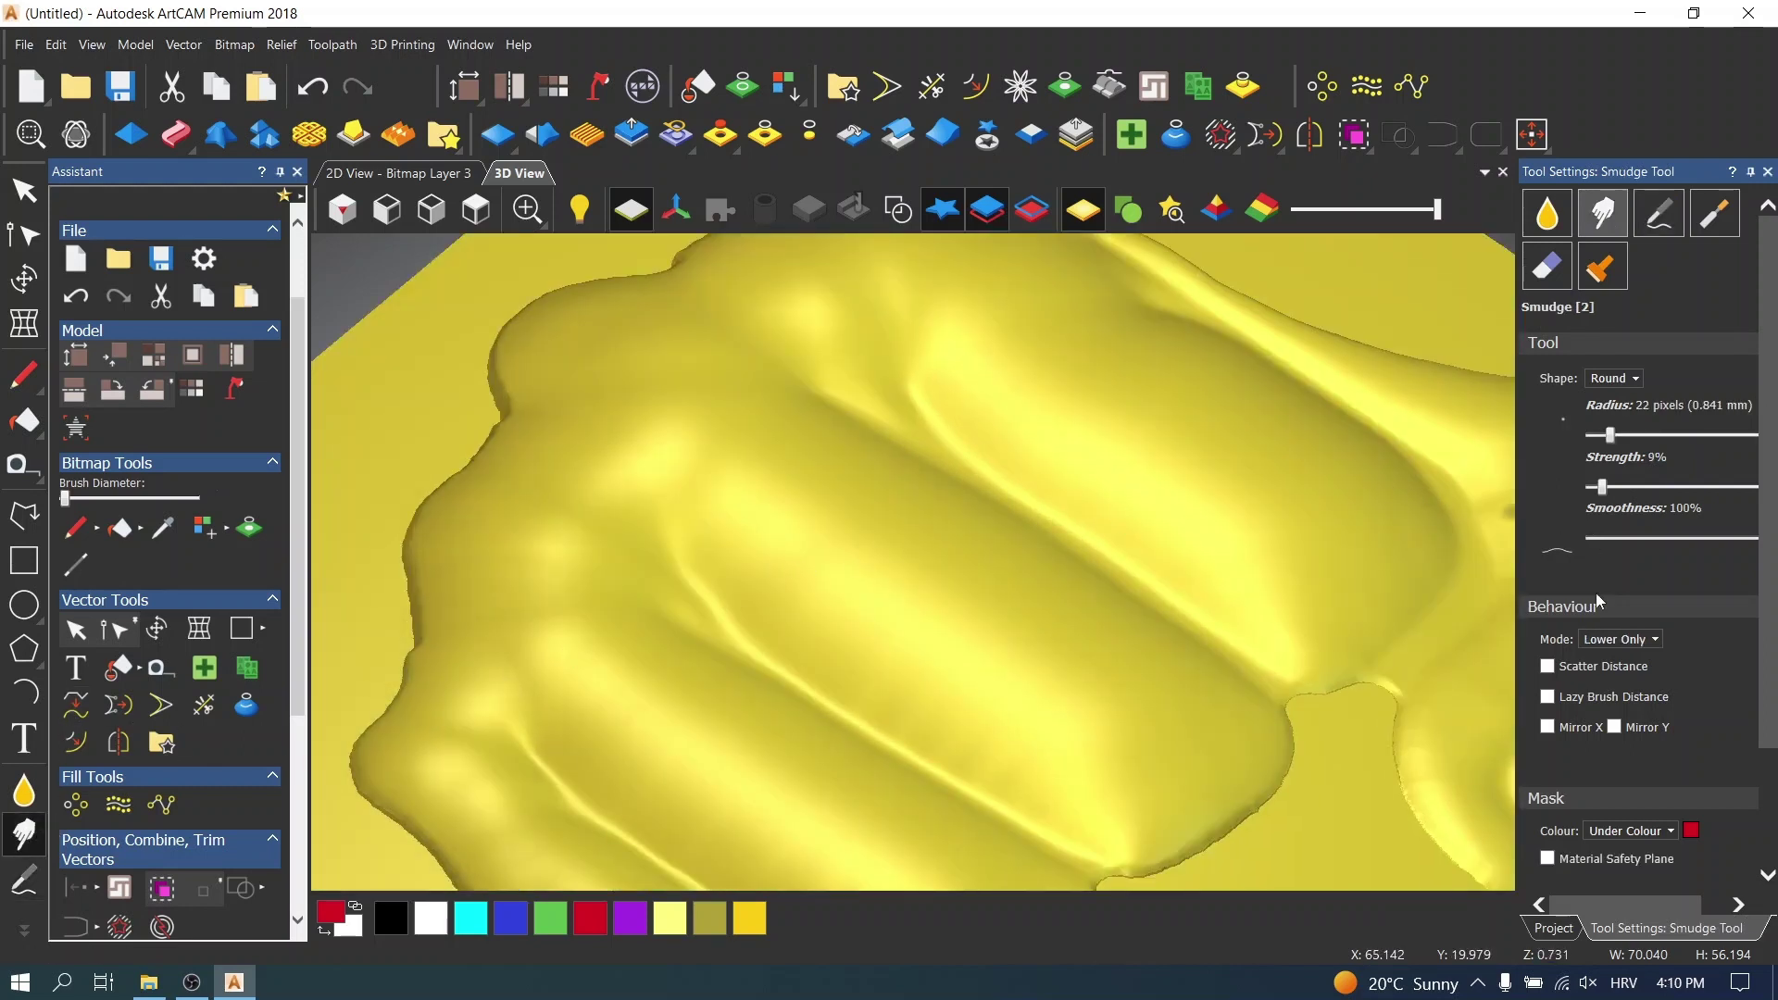
left_click(1627, 648)
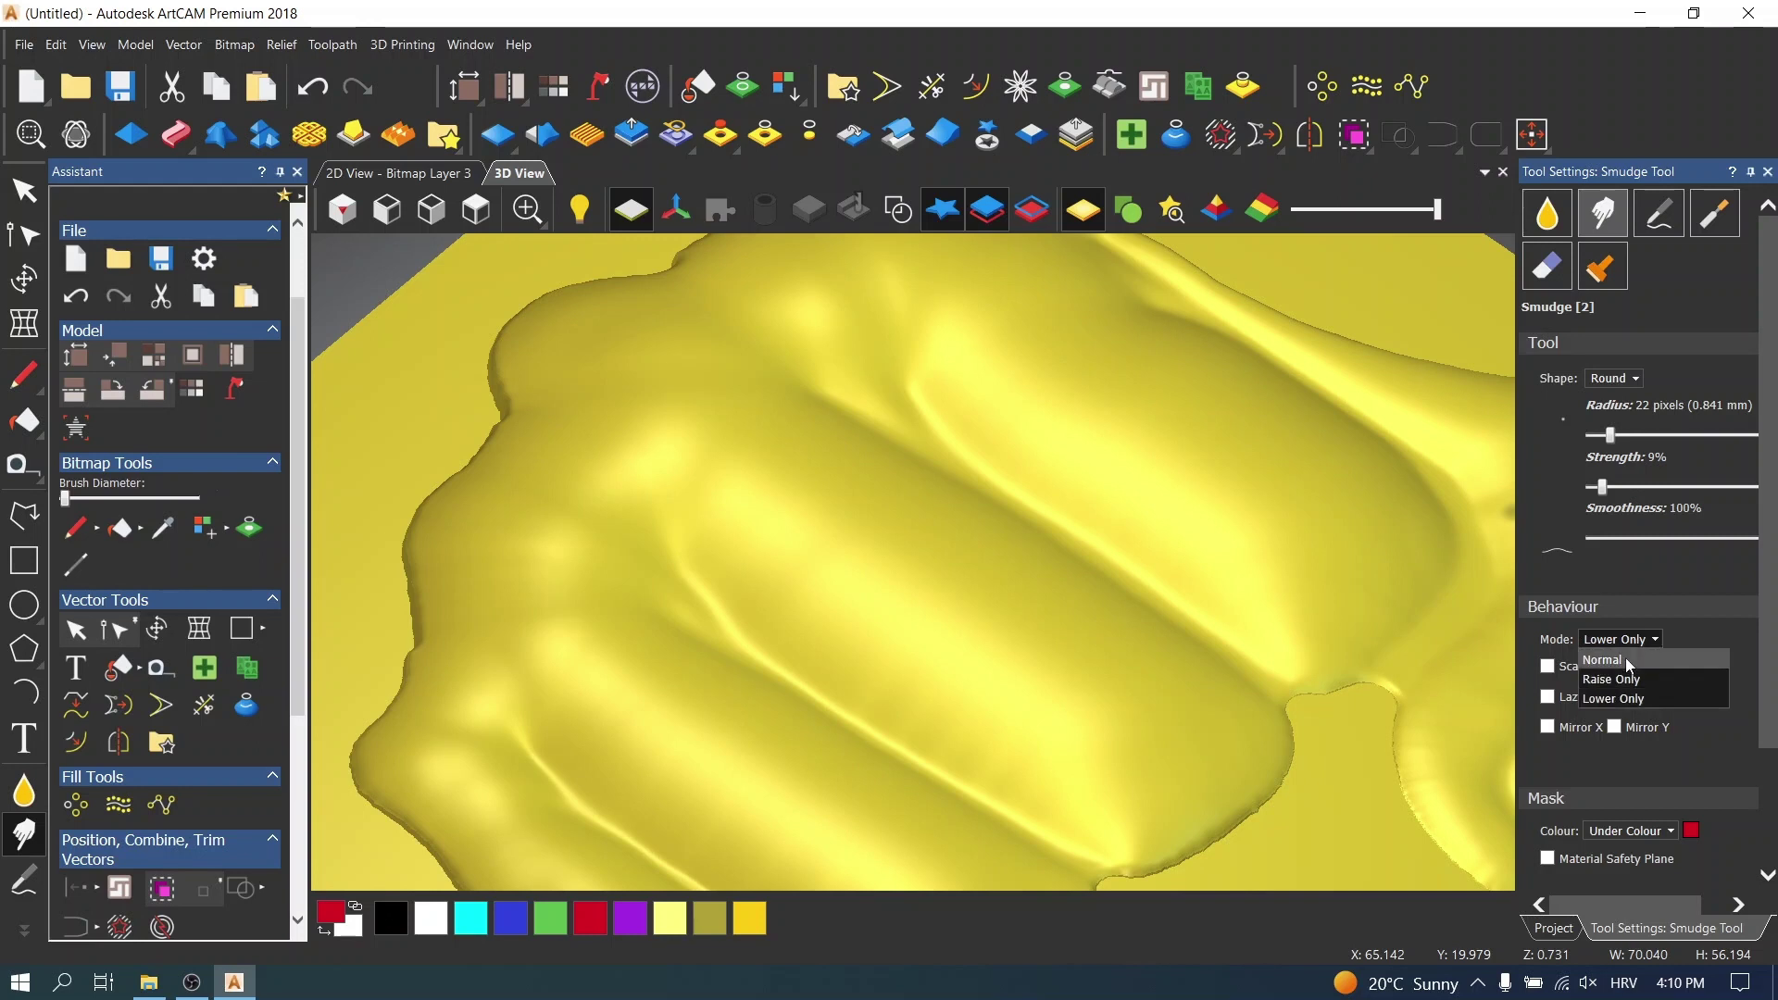
left_click(1625, 658)
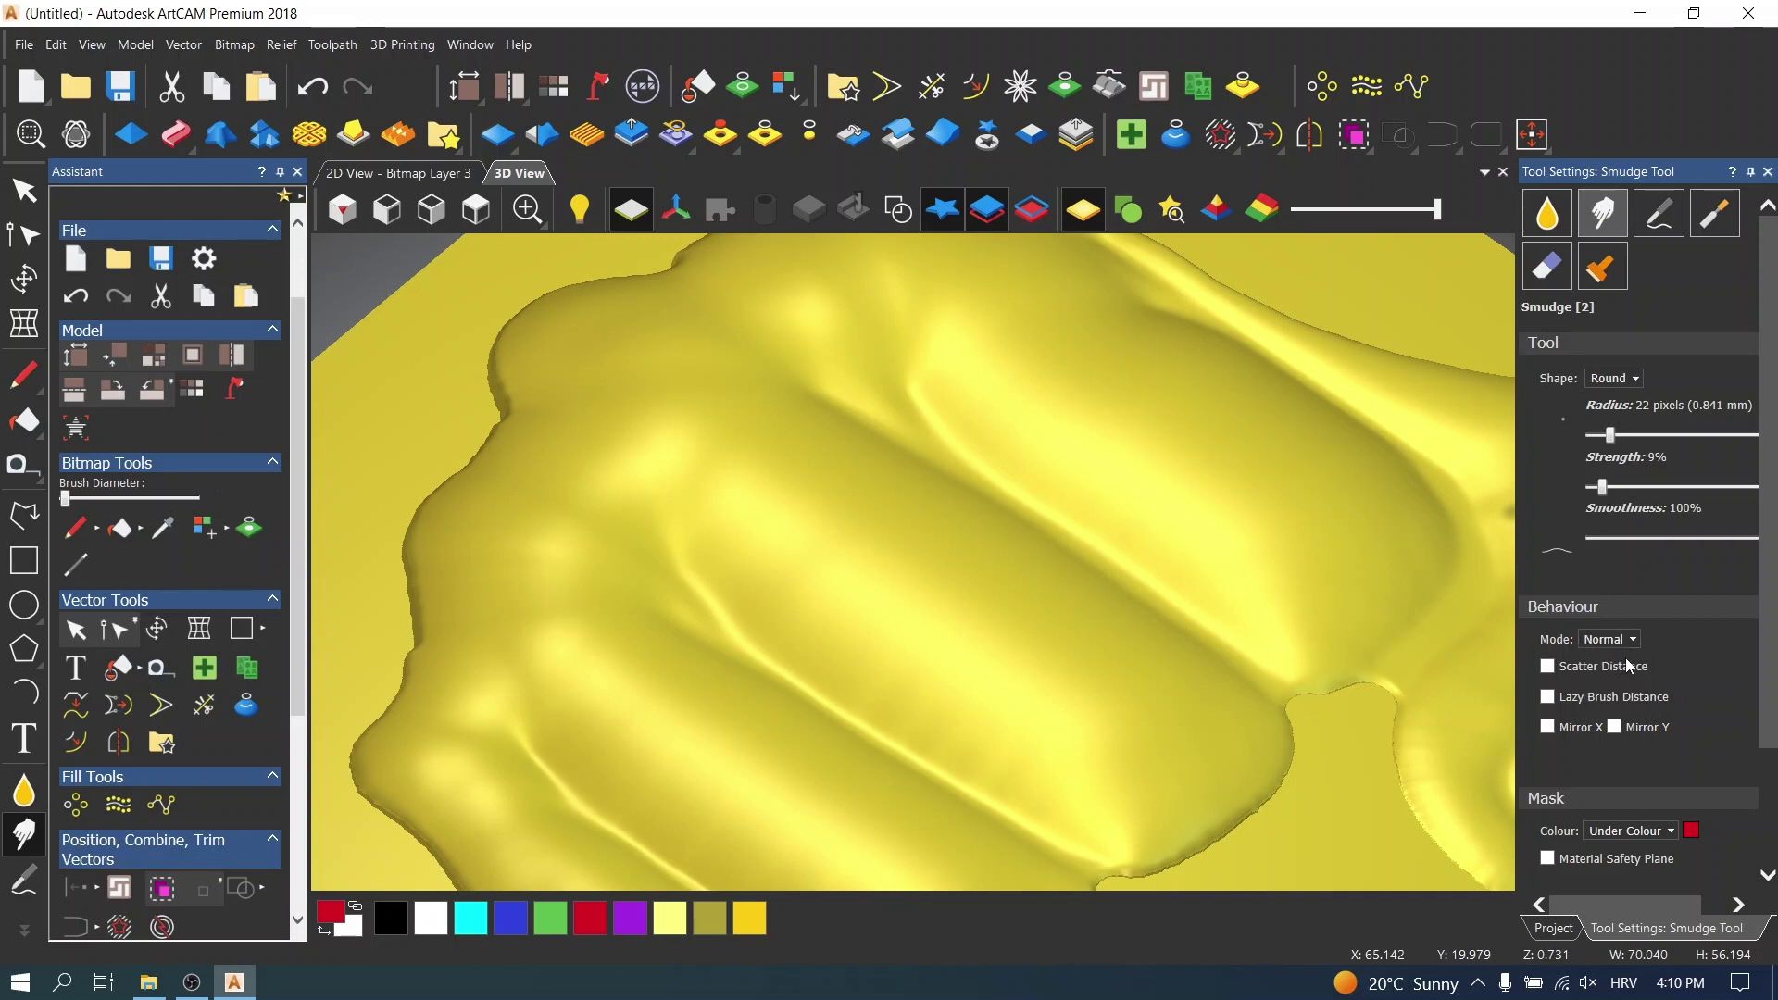
left_click(1618, 436)
left_click(1726, 439)
mouse_move(1417, 474)
left_mouse_down()
mouse_move(1572, 540)
mouse_move(1587, 494)
left_mouse_up()
middle_click_drag(781, 643, 685, 470)
- Smudge the ridge between the knuckles, undoing and redoing one stroke
middle_click_drag(1156, 409, 1059, 520)
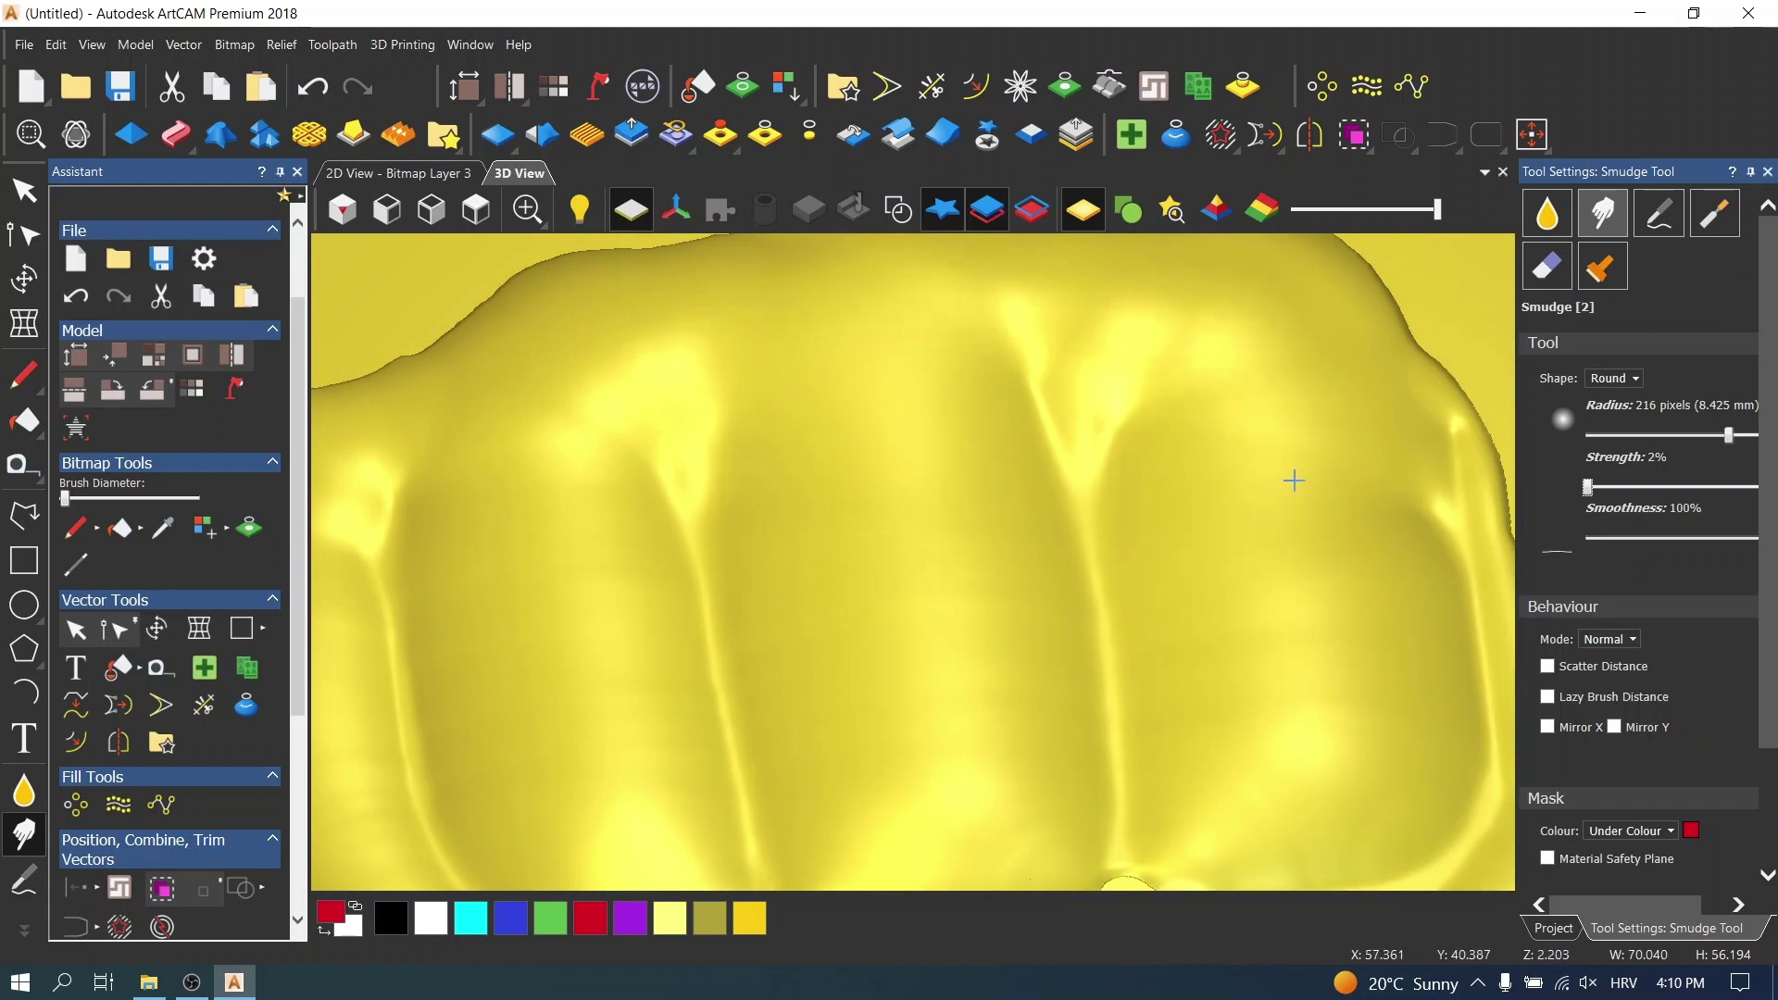
scroll(1151, 485, "down", 5)
scroll(1072, 476, "up", 5)
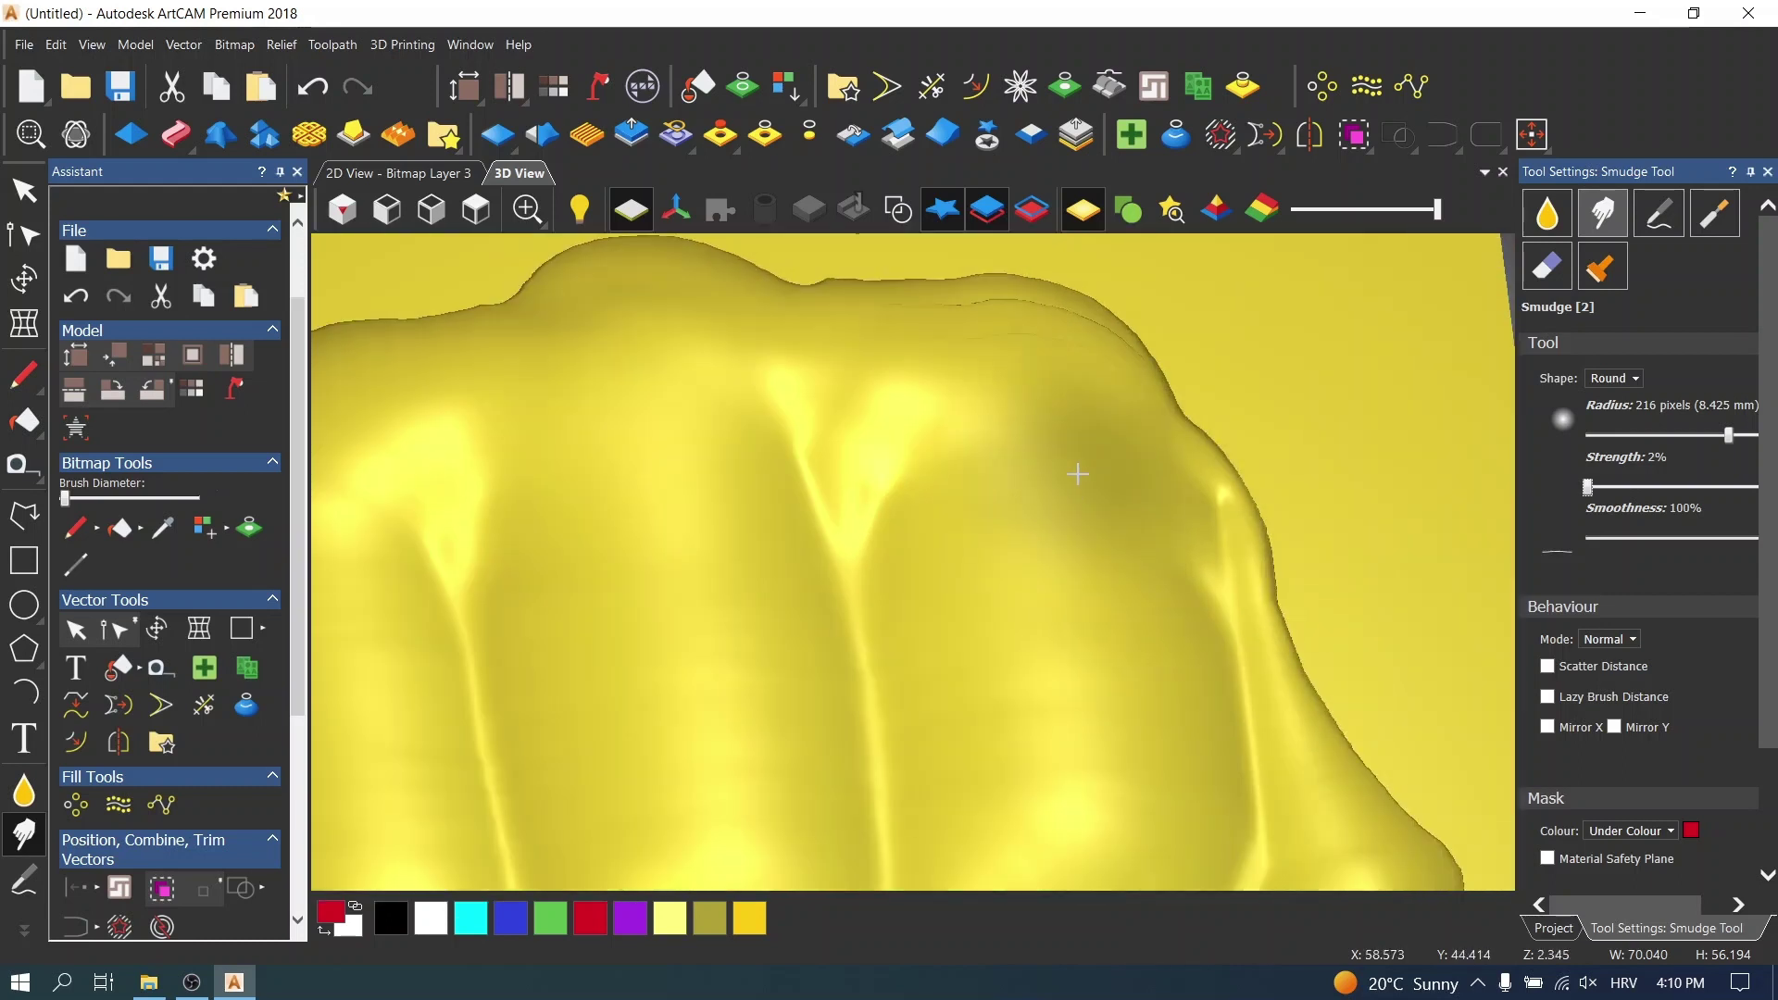
left_click_drag(1043, 414, 941, 401)
left_click(312, 87)
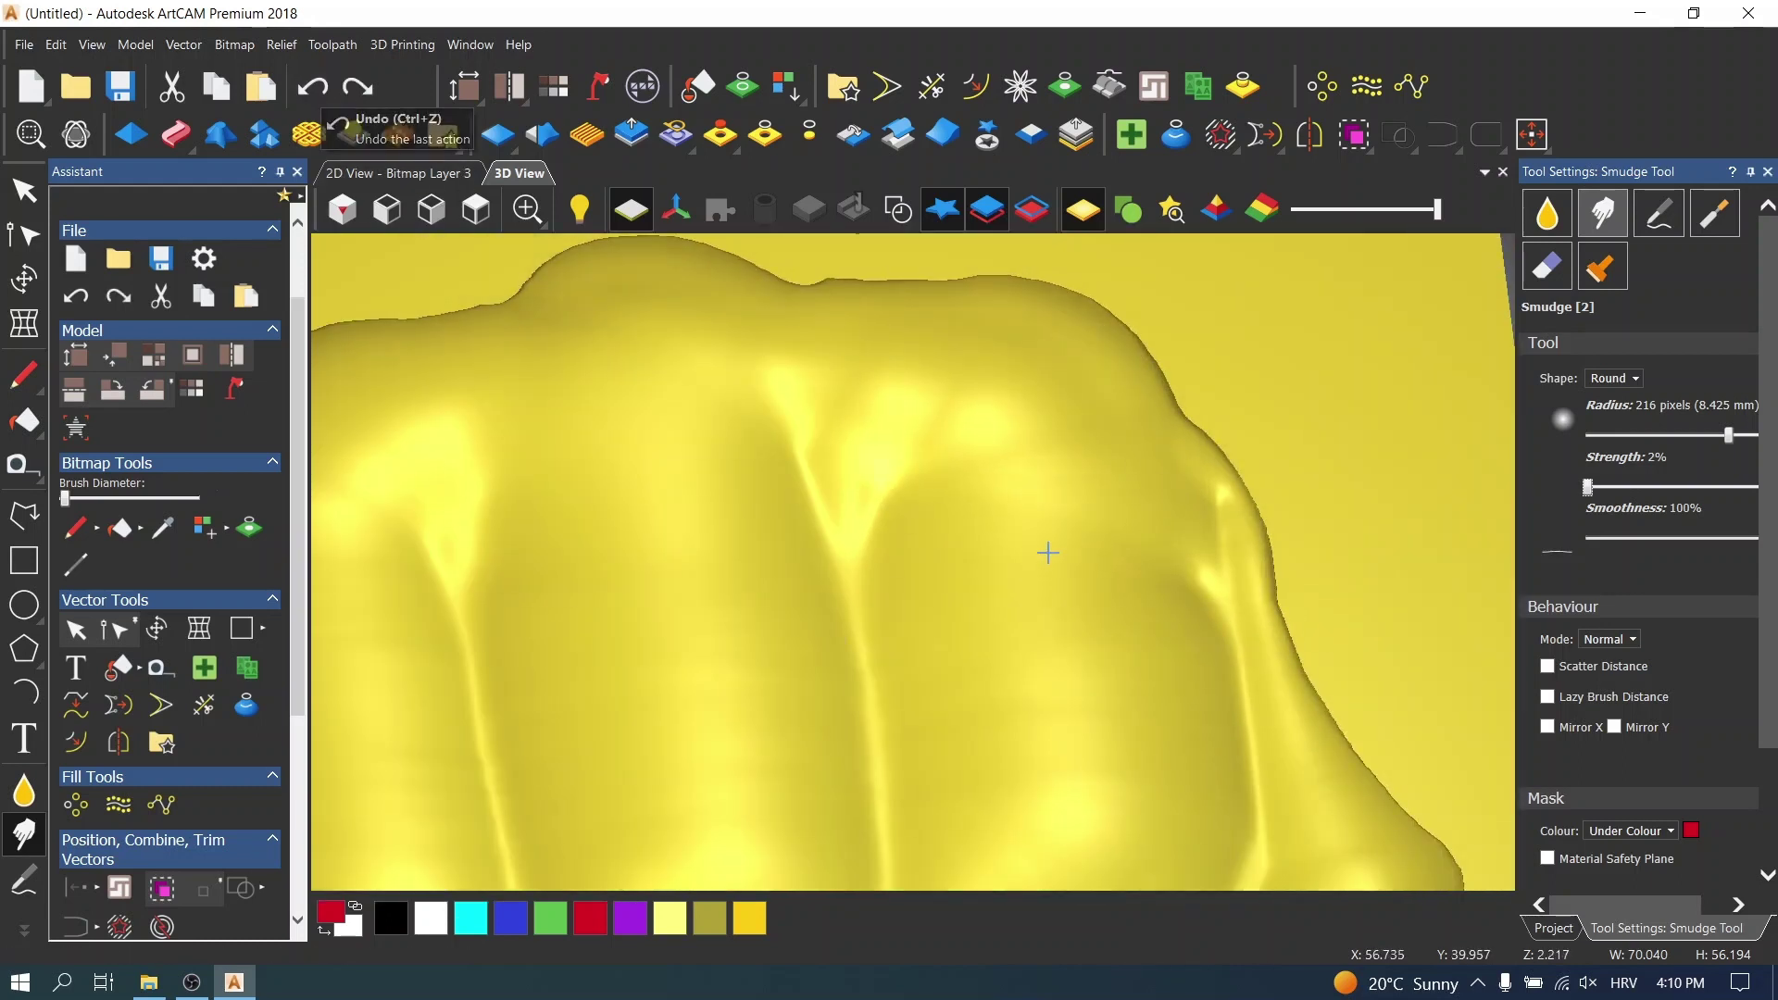
mouse_move(1031, 497)
left_mouse_down()
mouse_move(863, 425)
mouse_move(826, 434)
left_mouse_up()
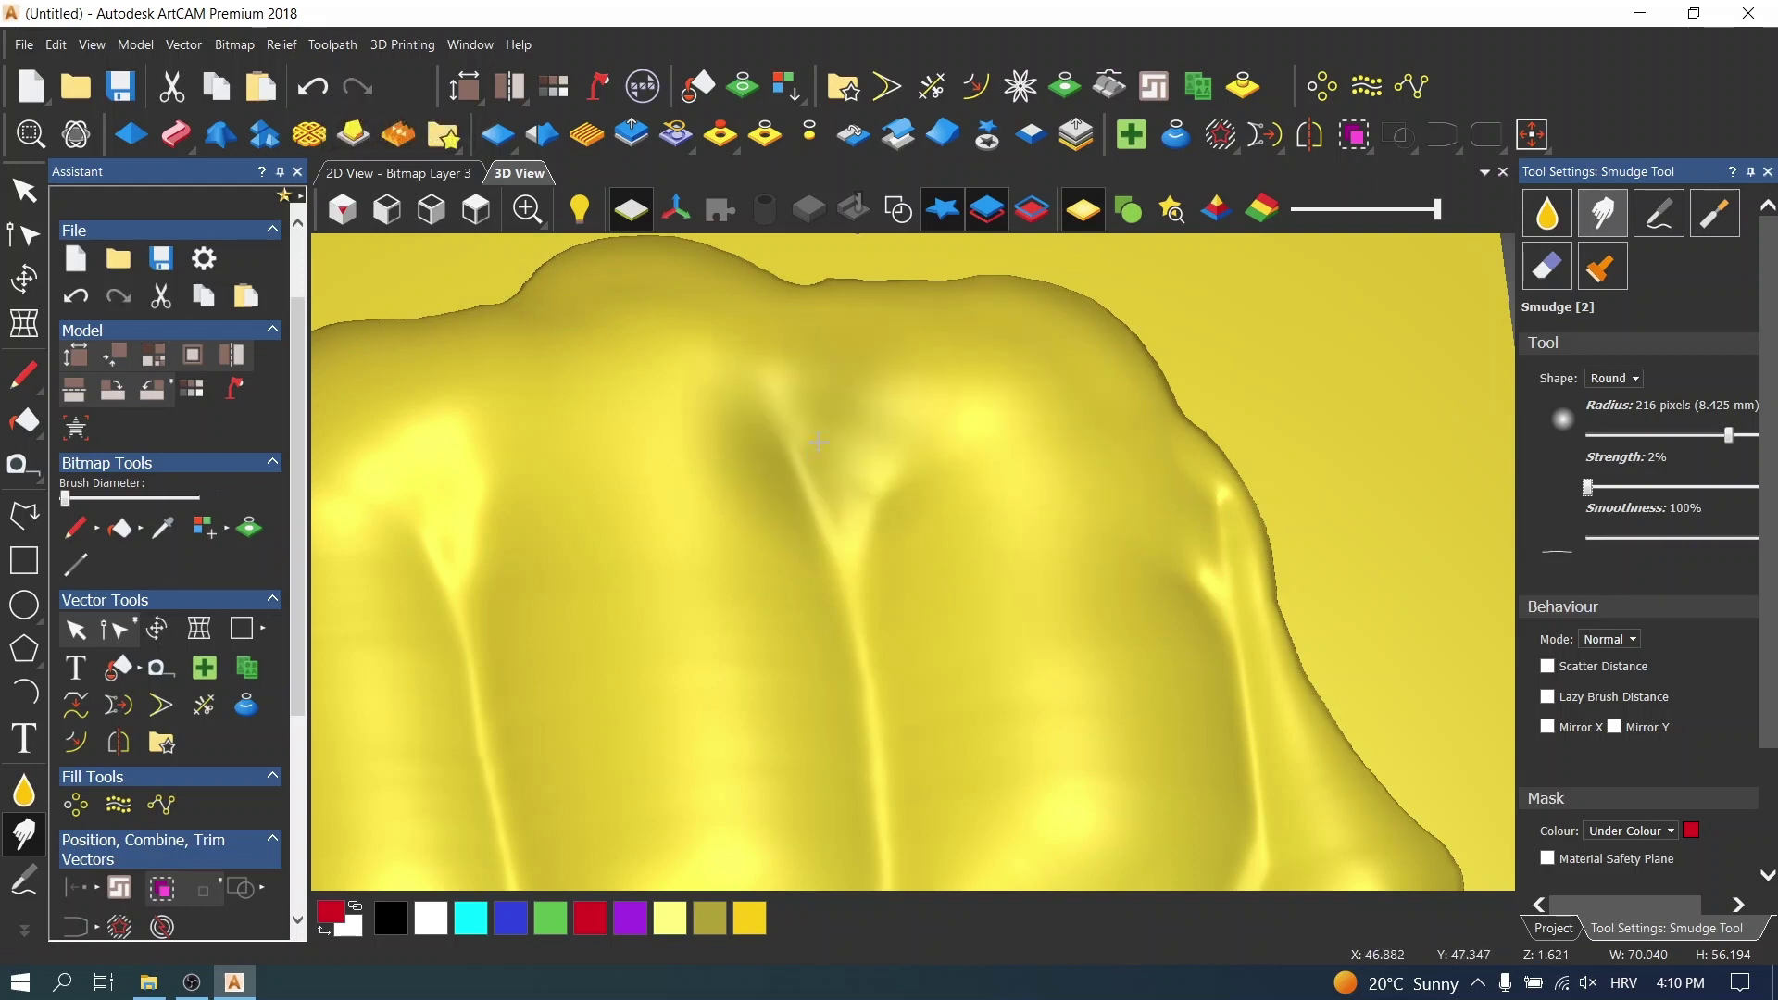
scroll(616, 510, "down", 3)
scroll(552, 523, "up", 3)
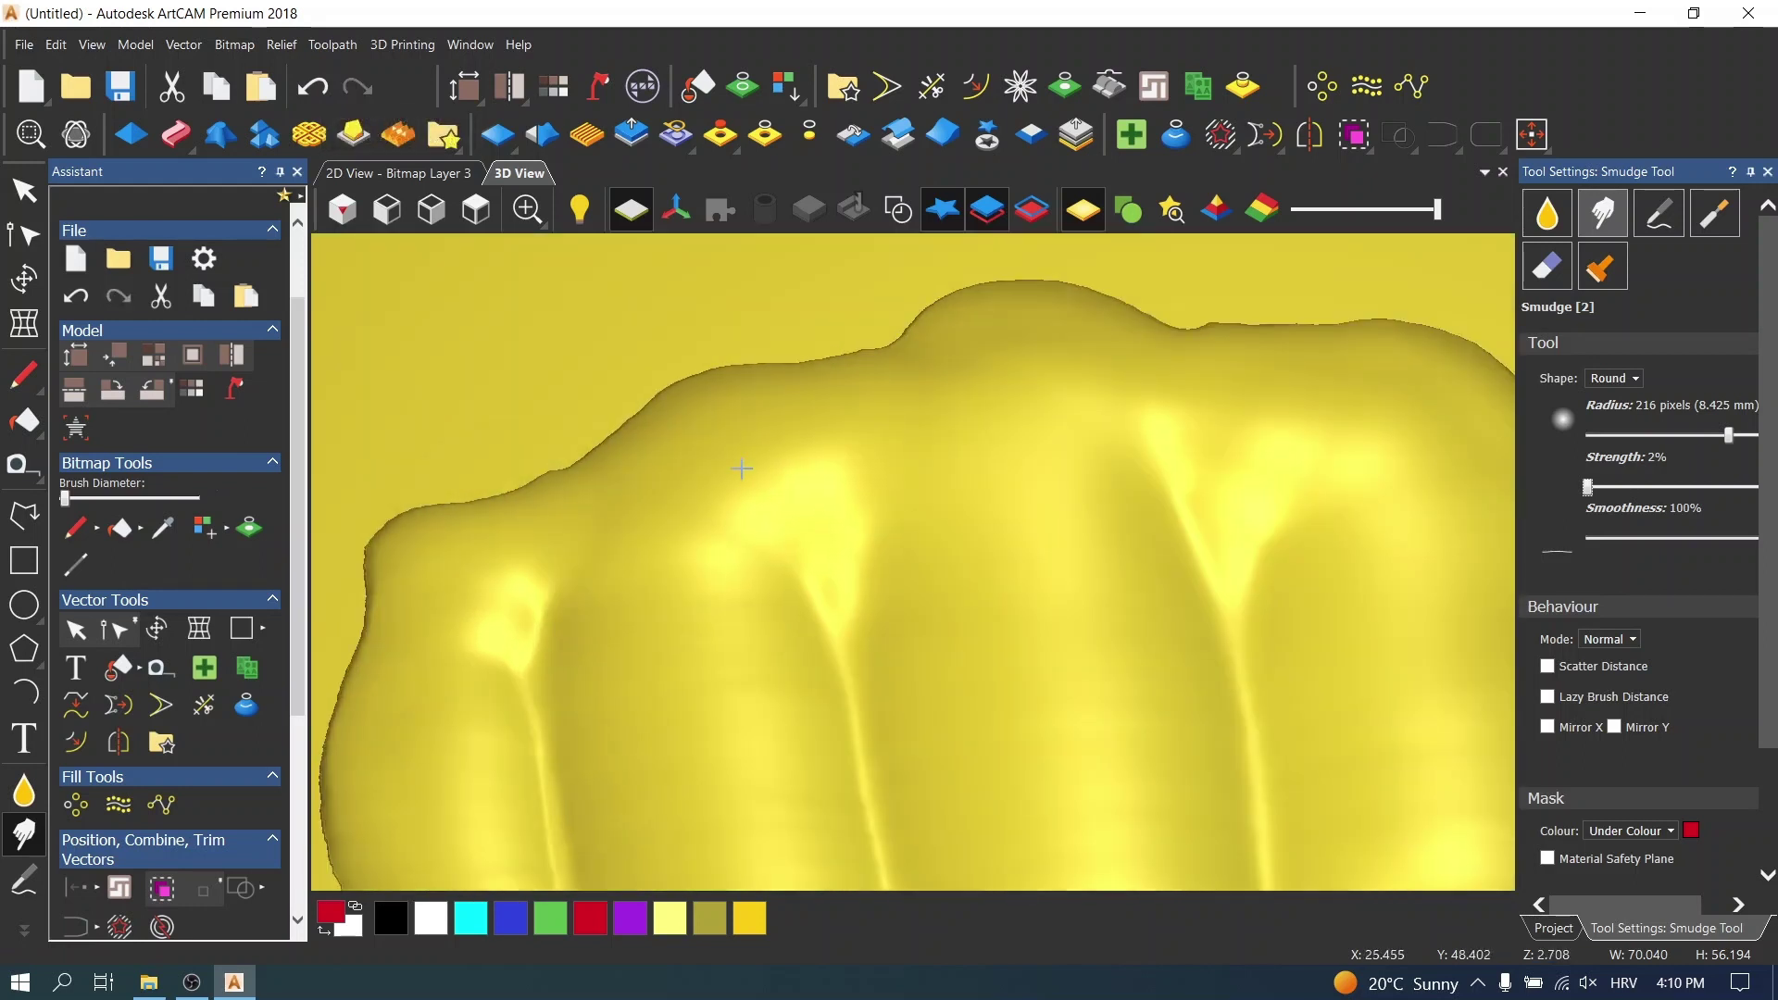
- Smudge from the centre ridge to the left knuckle and review the whole relief
mouse_move(906, 461)
left_mouse_down()
mouse_move(953, 436)
mouse_move(774, 457)
mouse_move(624, 564)
mouse_move(563, 581)
left_mouse_up()
mouse_move(759, 774)
middle_mouse_down()
mouse_move(1218, 731)
mouse_move(1373, 620)
middle_mouse_up()
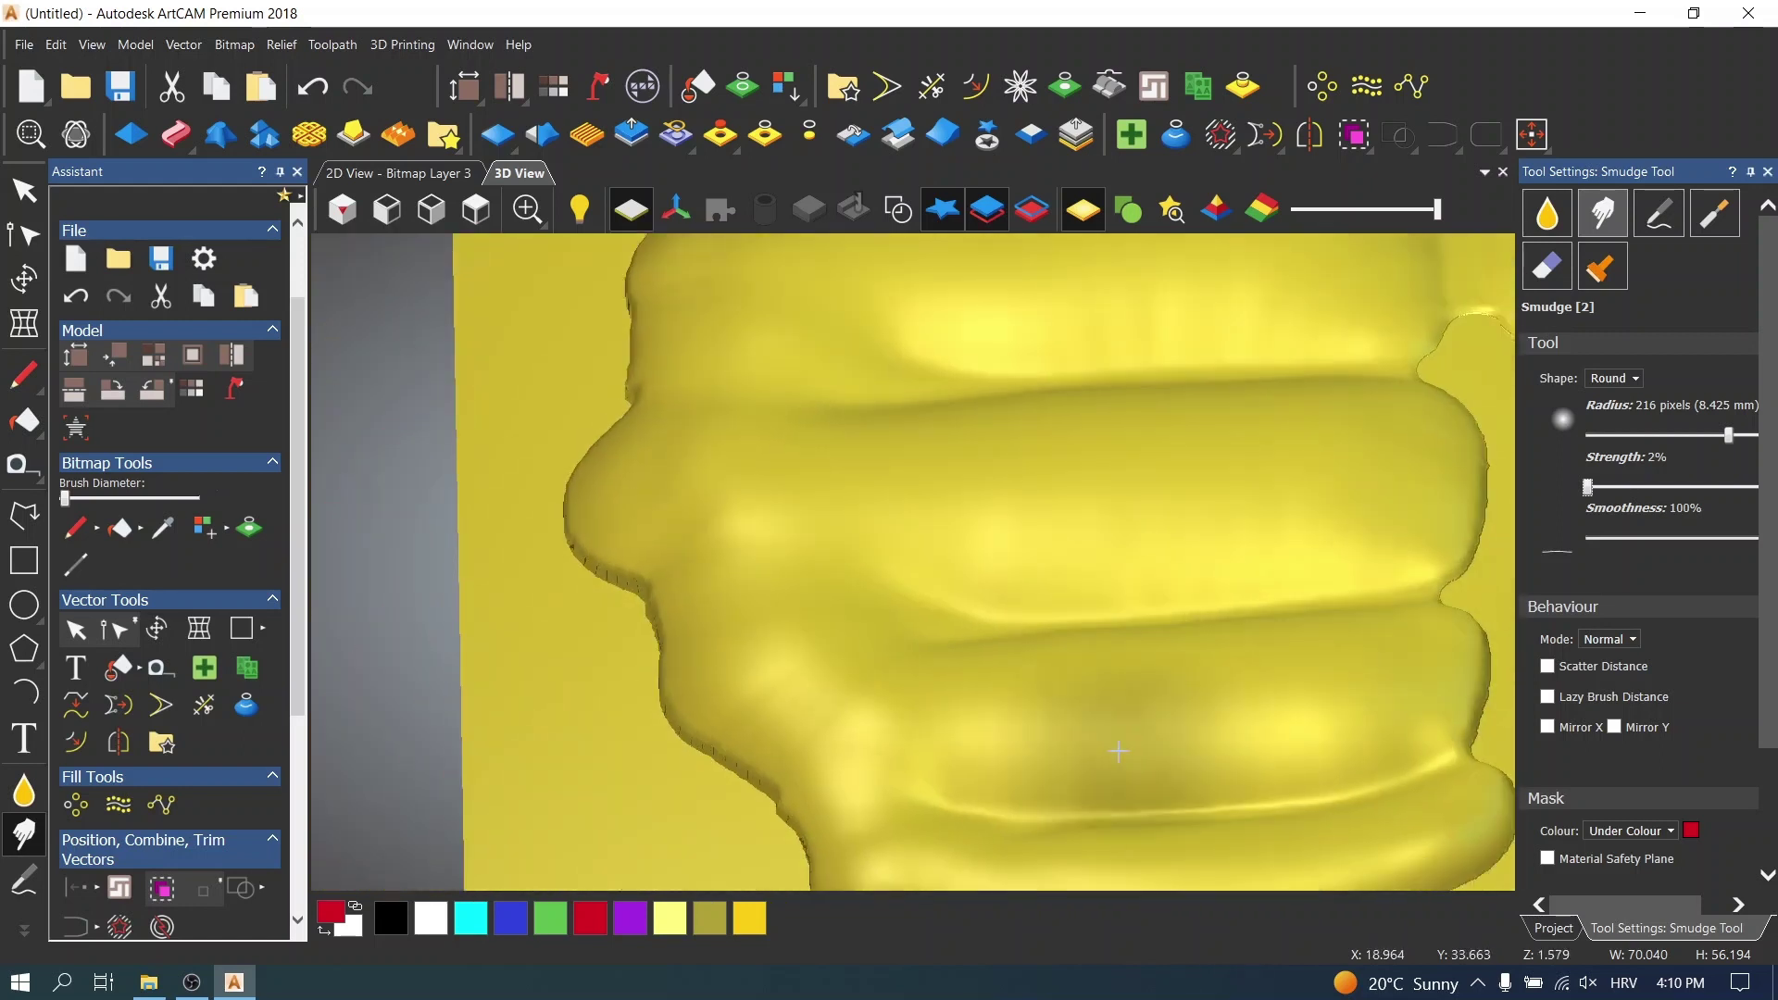
middle_click_drag(723, 572, 1008, 655)
scroll(989, 612, "down", 2)
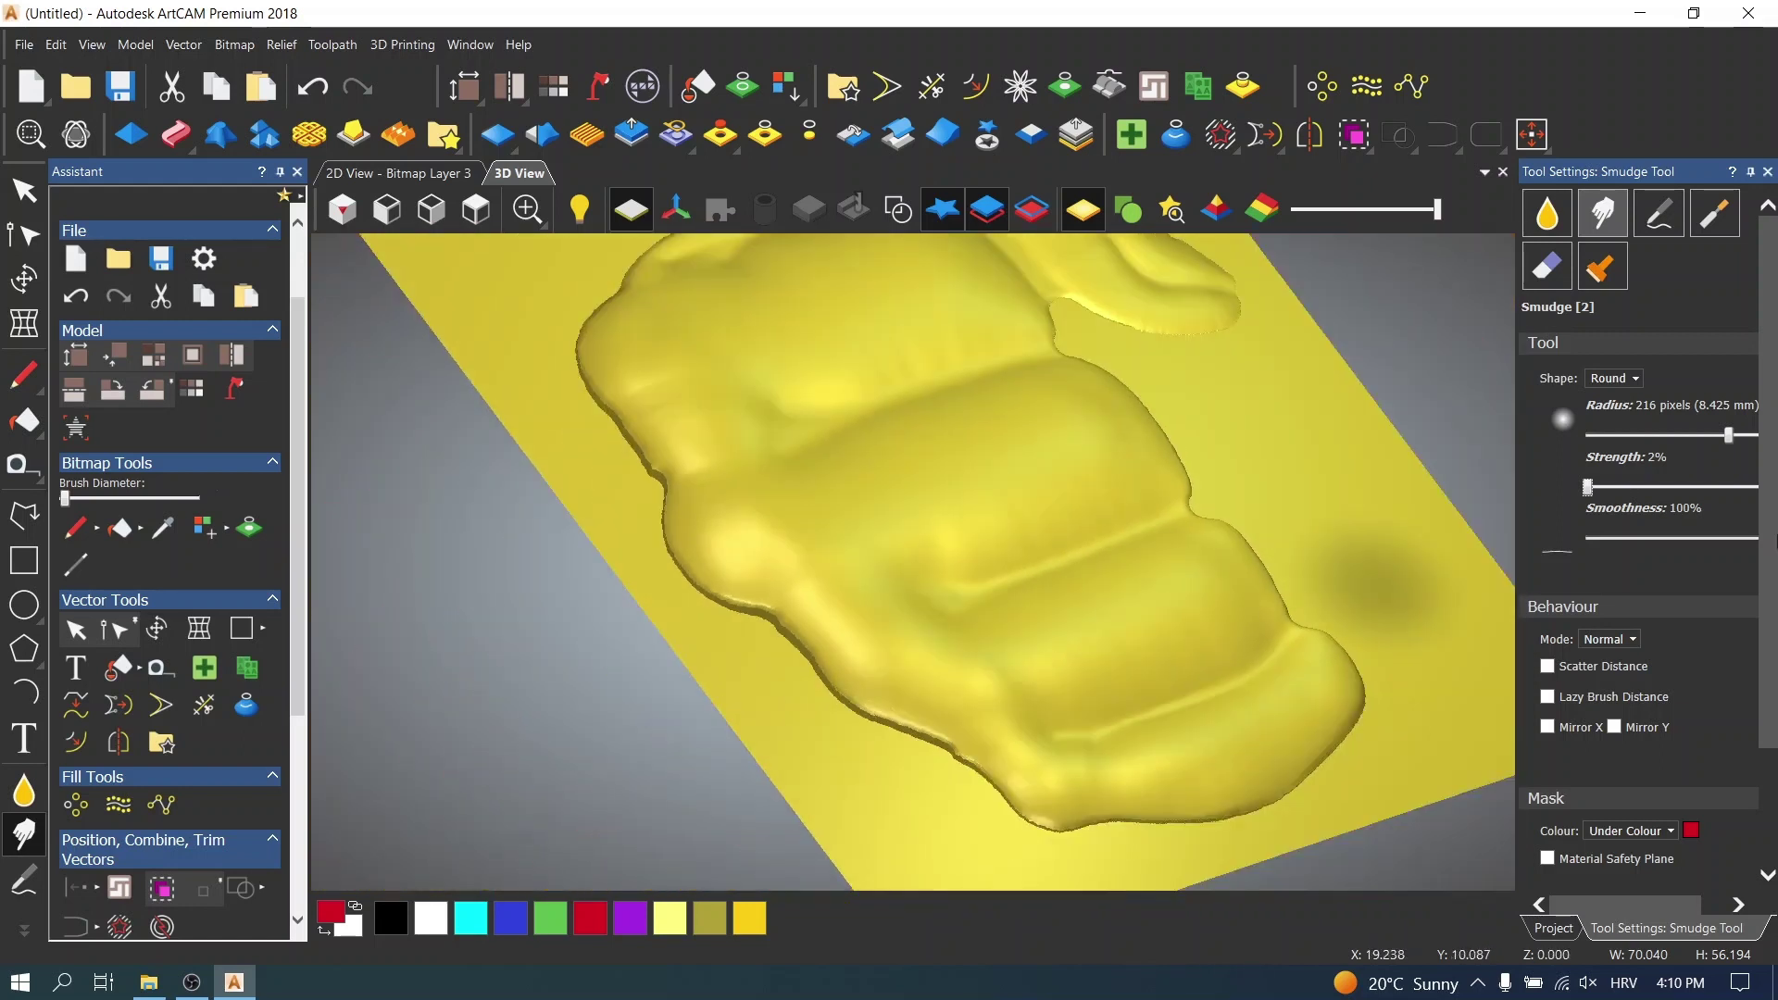
left_click(1608, 641)
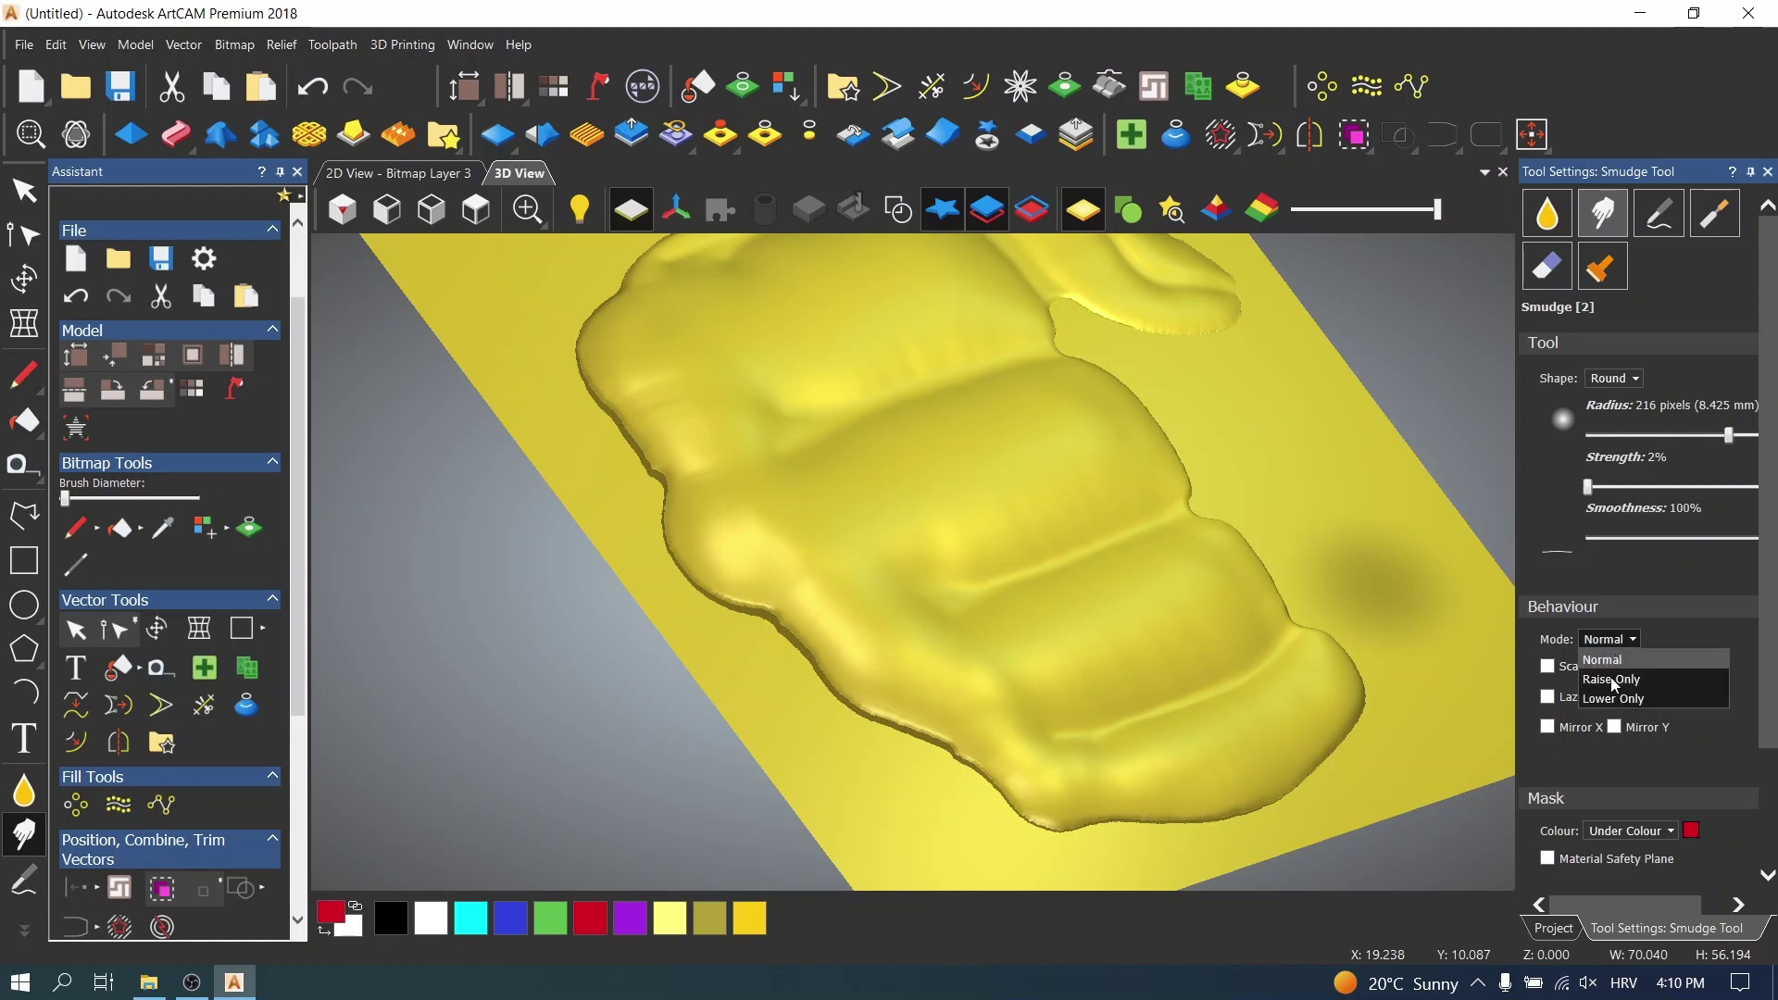
- Switch Smudge to Lower Only mode and smear the relief's left edge
left_click(1612, 699)
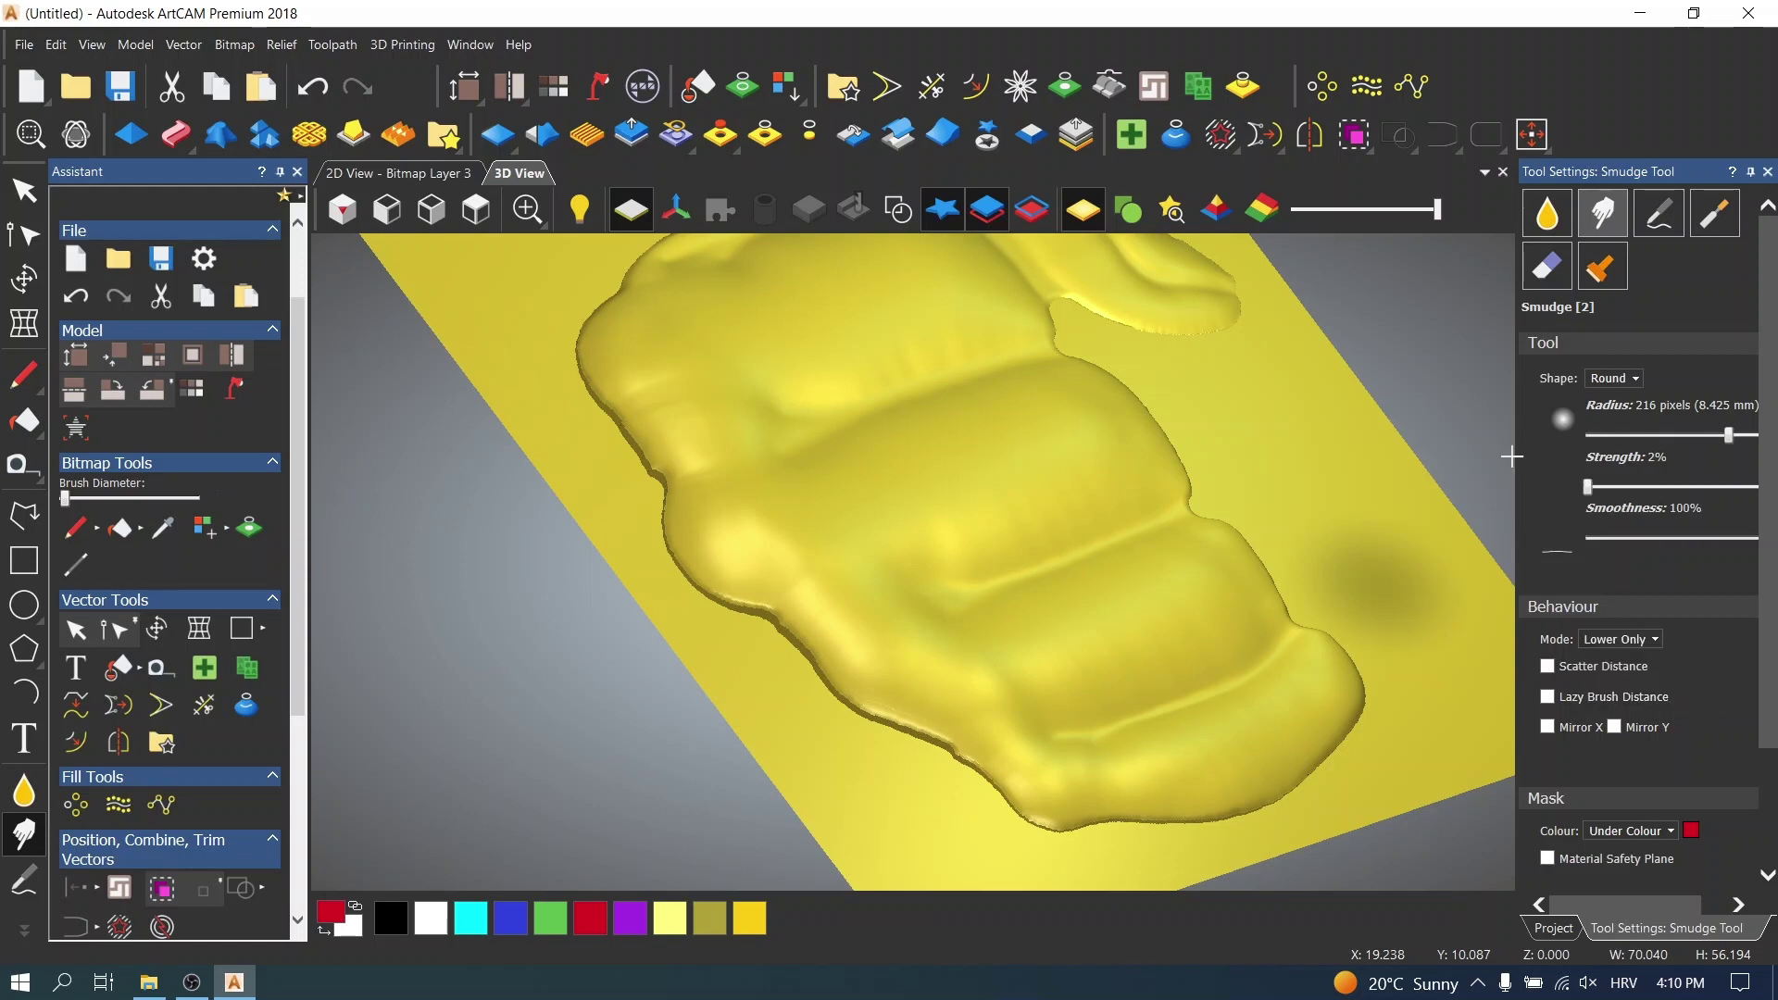
scroll(663, 539, "up", 2)
mouse_move(610, 653)
left_mouse_down()
mouse_move(660, 652)
mouse_move(622, 633)
mouse_move(646, 577)
mouse_move(587, 521)
mouse_move(604, 614)
mouse_move(639, 630)
left_mouse_up()
mouse_move(761, 714)
left_mouse_down()
mouse_move(806, 649)
mouse_move(787, 644)
mouse_move(719, 707)
mouse_move(868, 701)
mouse_move(369, 605)
left_mouse_up()
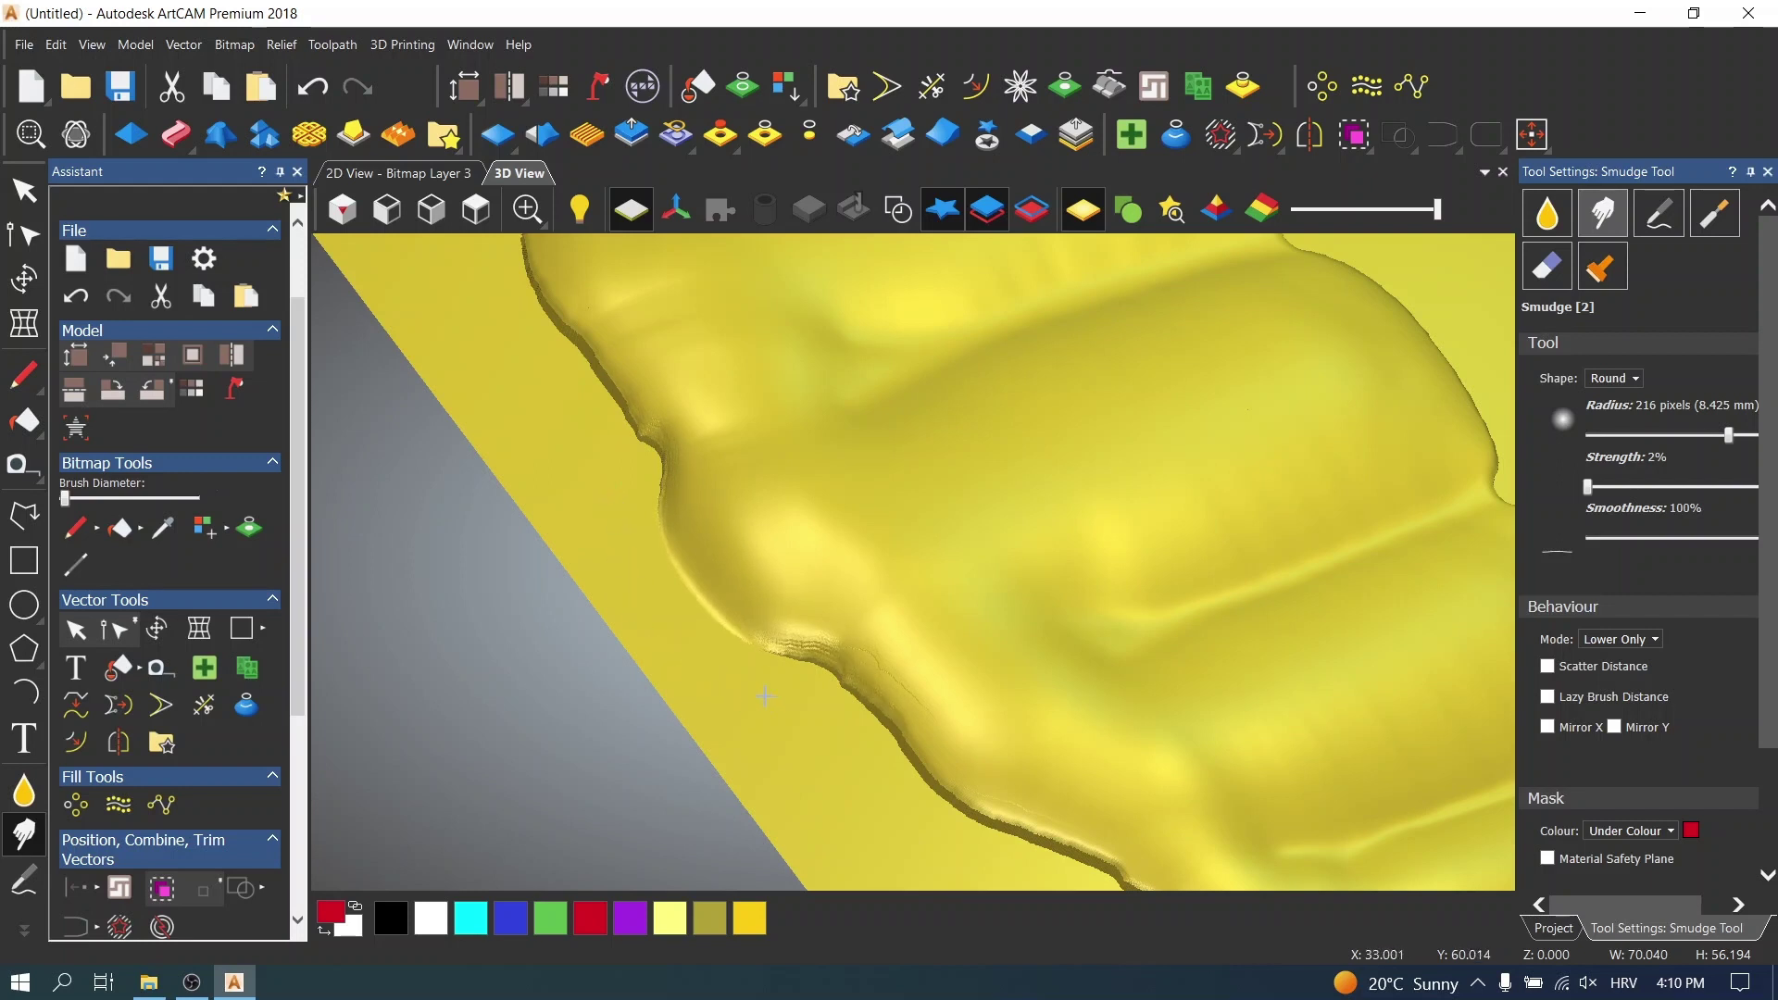
- Select the Smoothing tool, then show the 2D View of Bitmap Layer 3
left_click(24, 790)
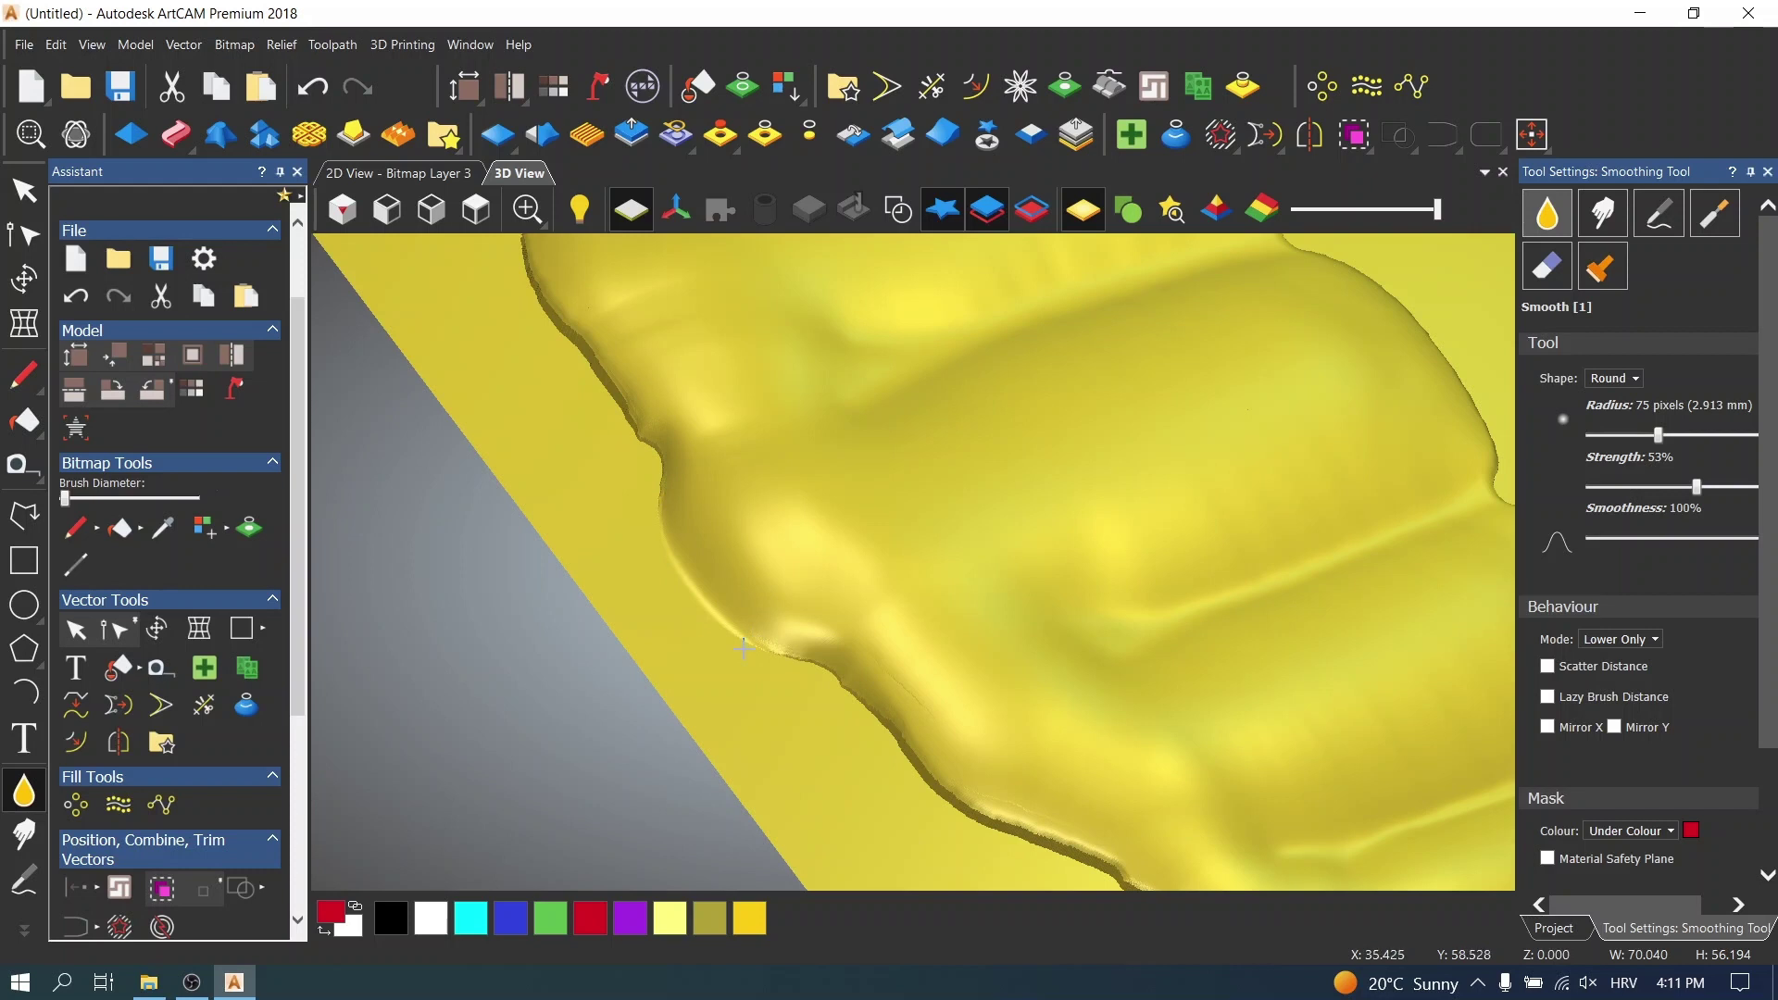
scroll(1028, 537, "down", 4)
mouse_move(1108, 776)
middle_mouse_down()
mouse_move(1019, 813)
mouse_move(393, 648)
middle_mouse_up()
scroll(1035, 498, "up", 3)
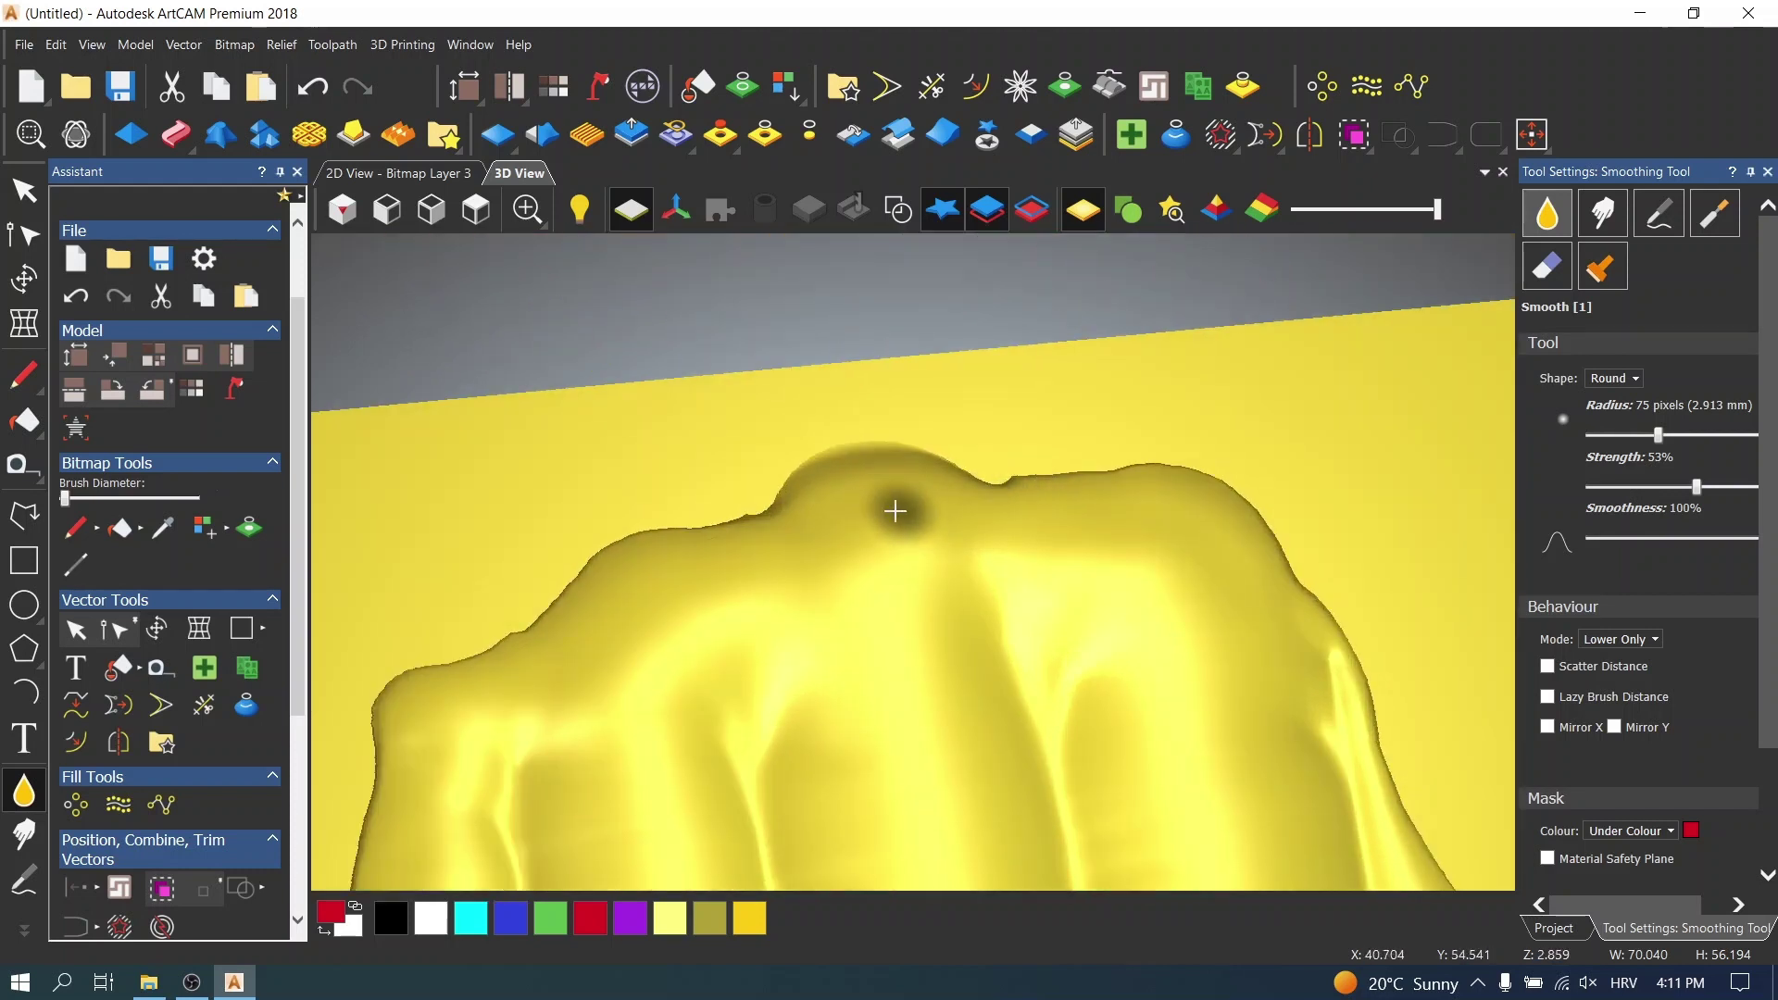
middle_click_drag(772, 509, 947, 606)
scroll(948, 604, "down", 2)
left_click(426, 174)
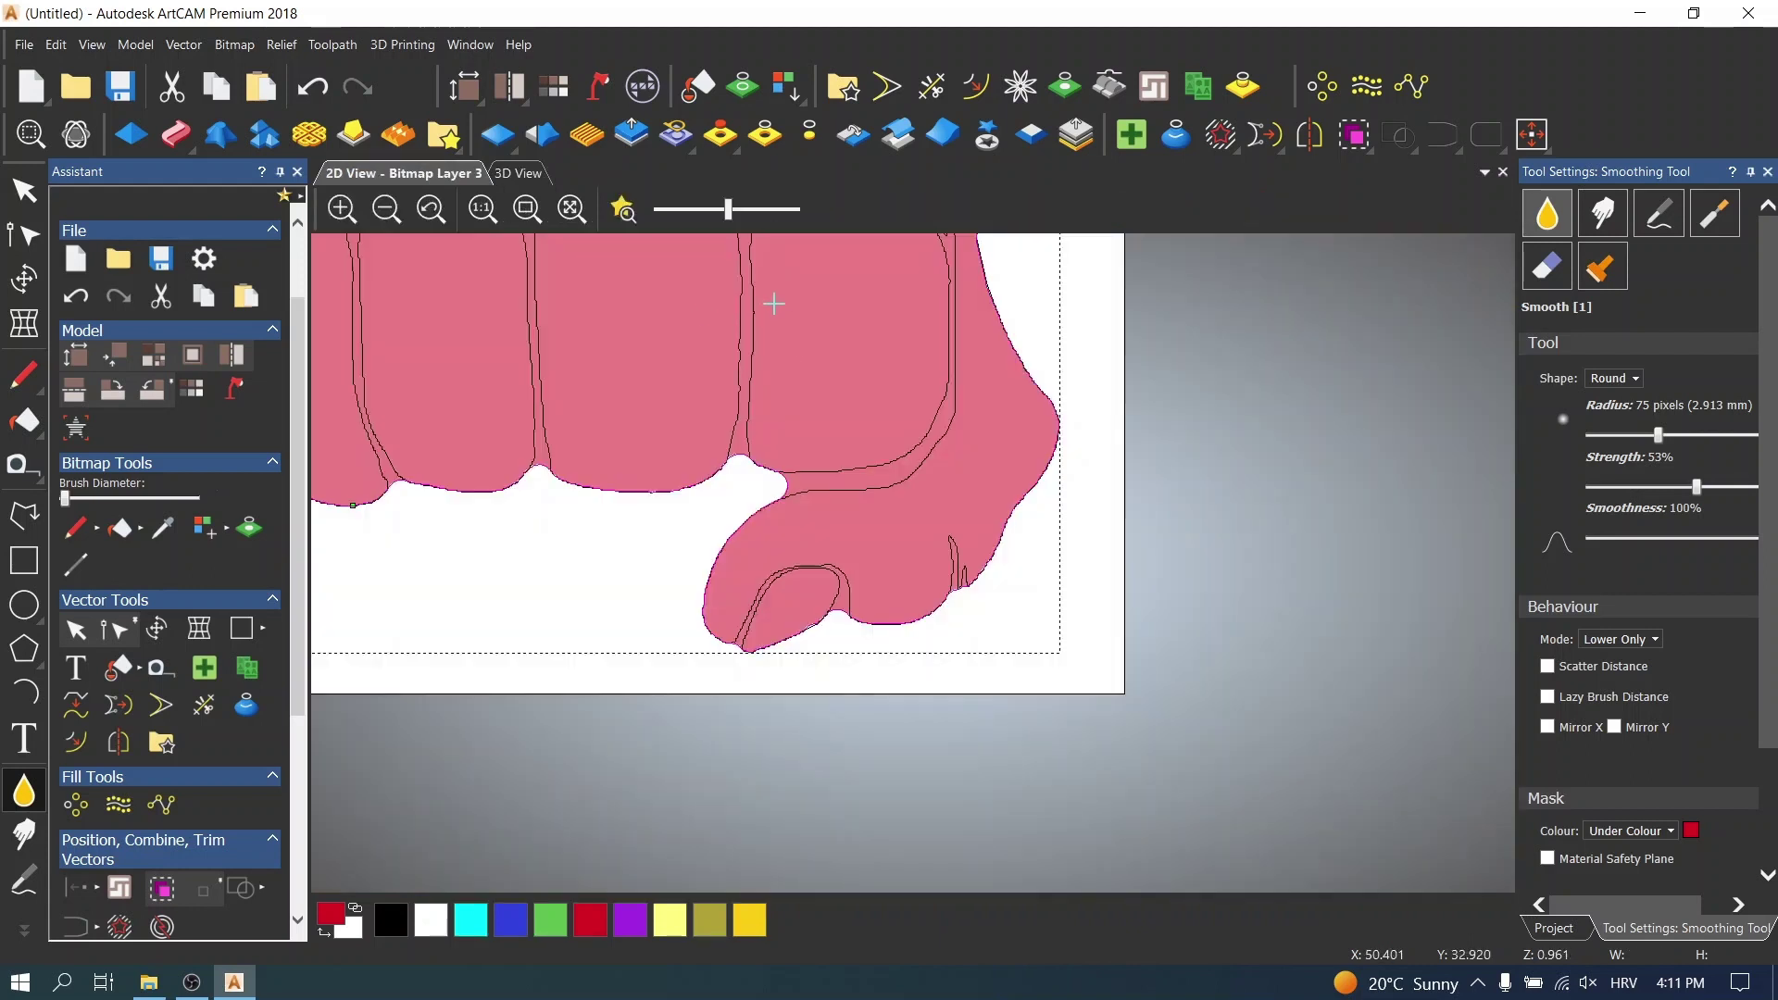
scroll(773, 304, "down", 3)
scroll(913, 467, "up", 5)
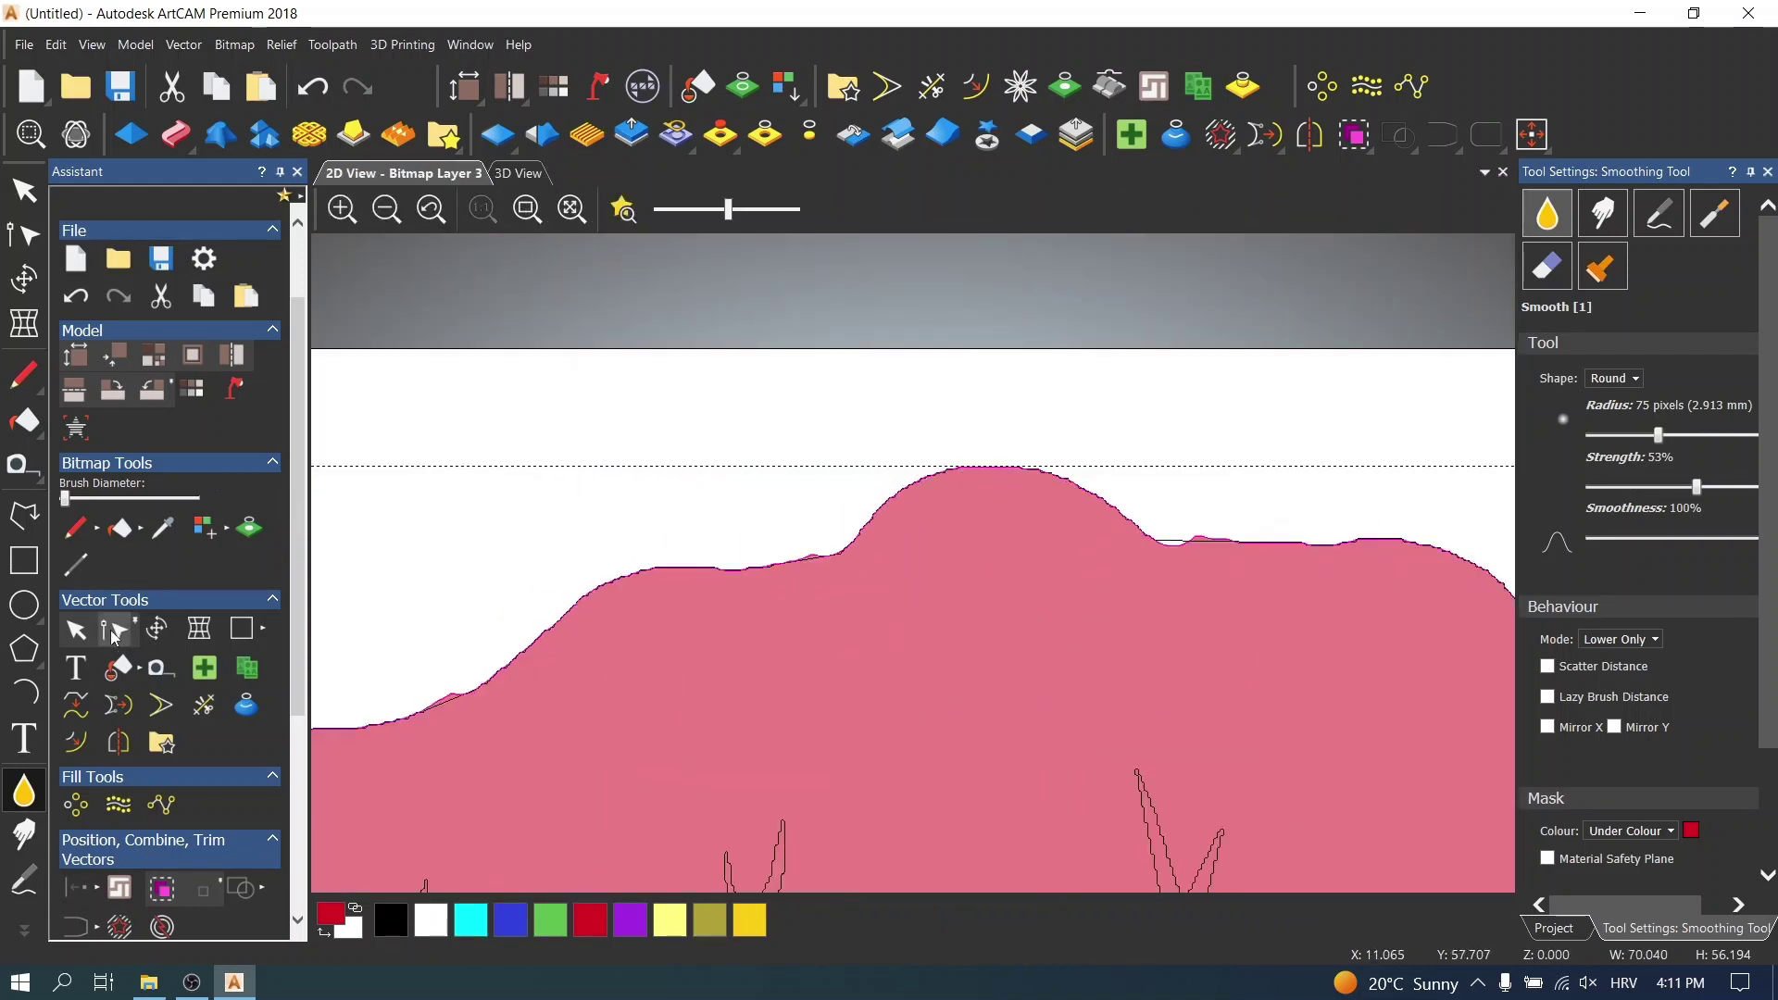
- Delete the outline's hump nodes, bend the segment into a lower arc, and return to 3D View
left_click(113, 630)
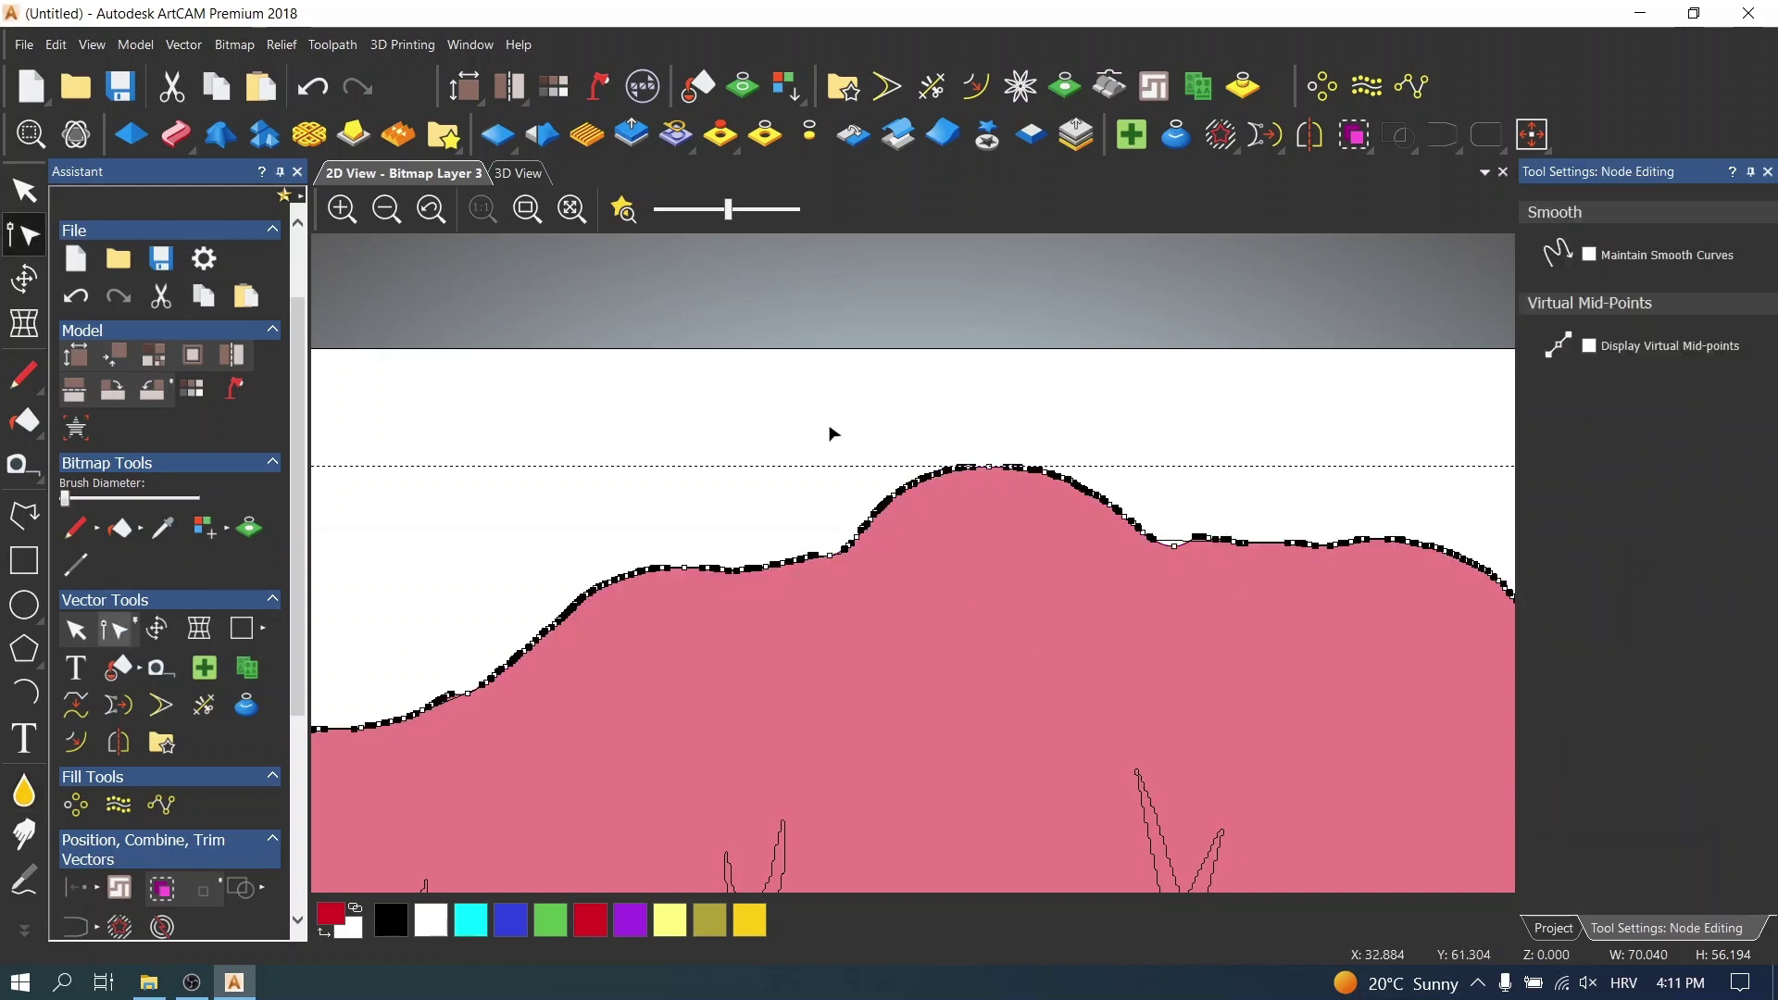
left_click_drag(1023, 566, 1149, 572)
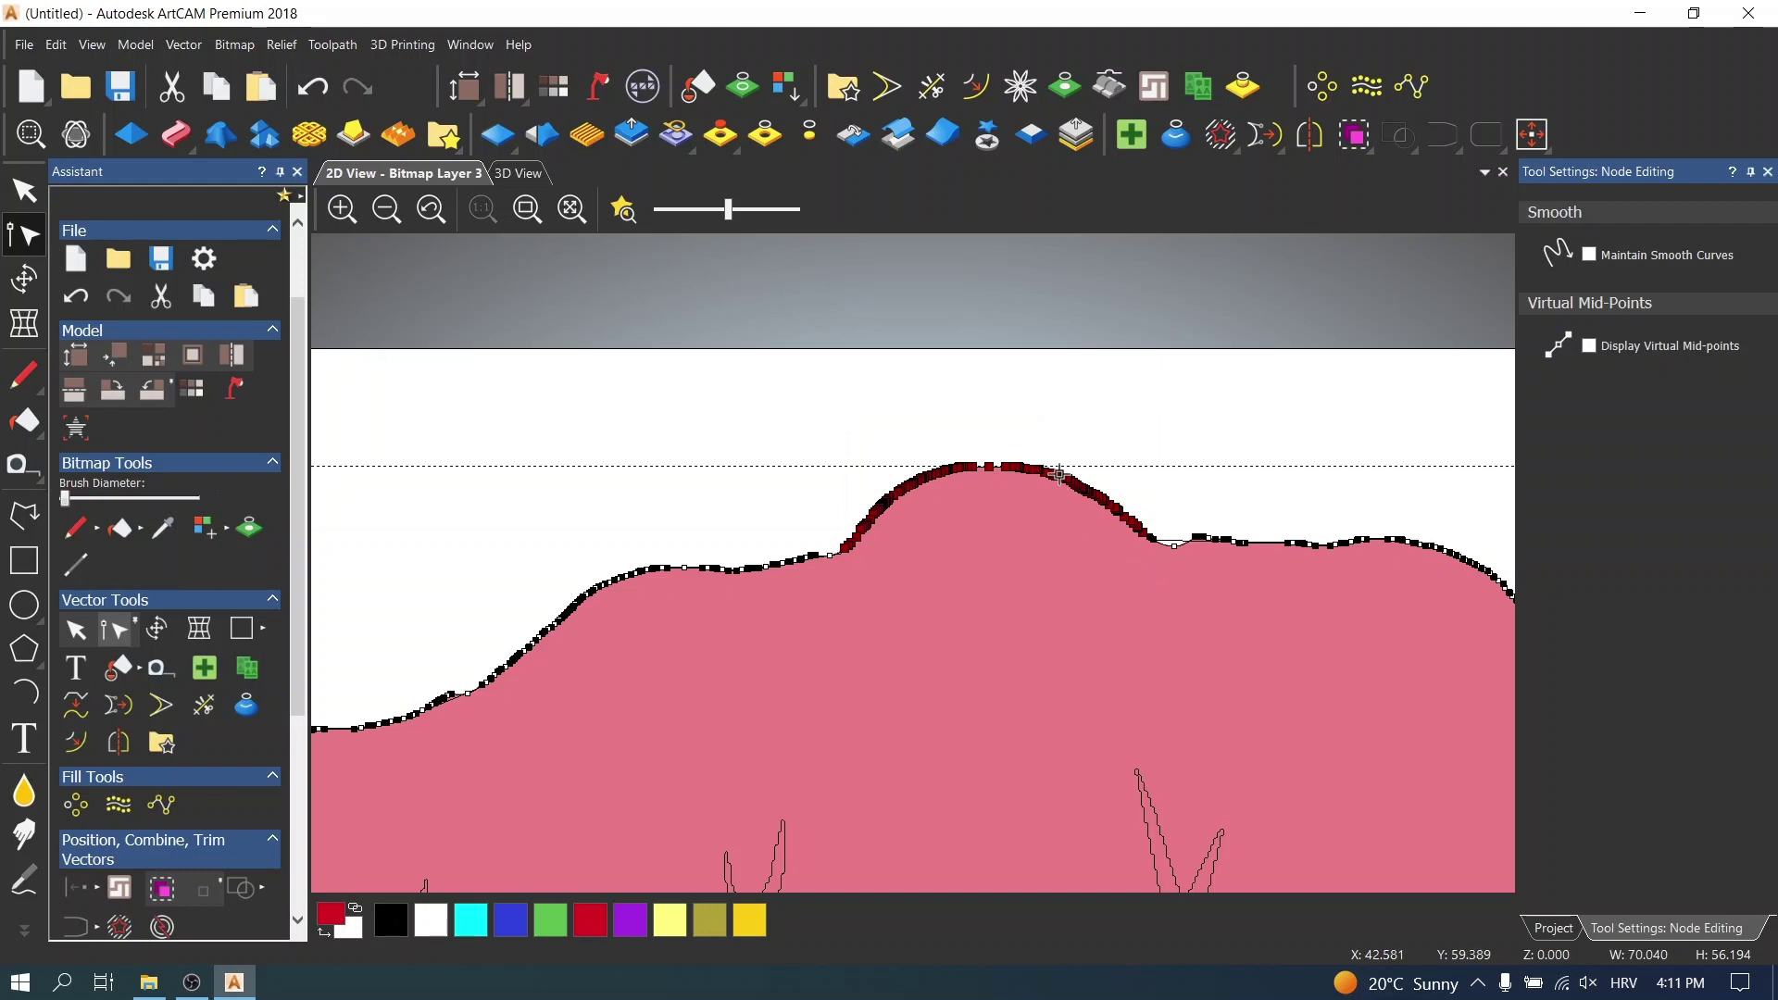
key("Delete")
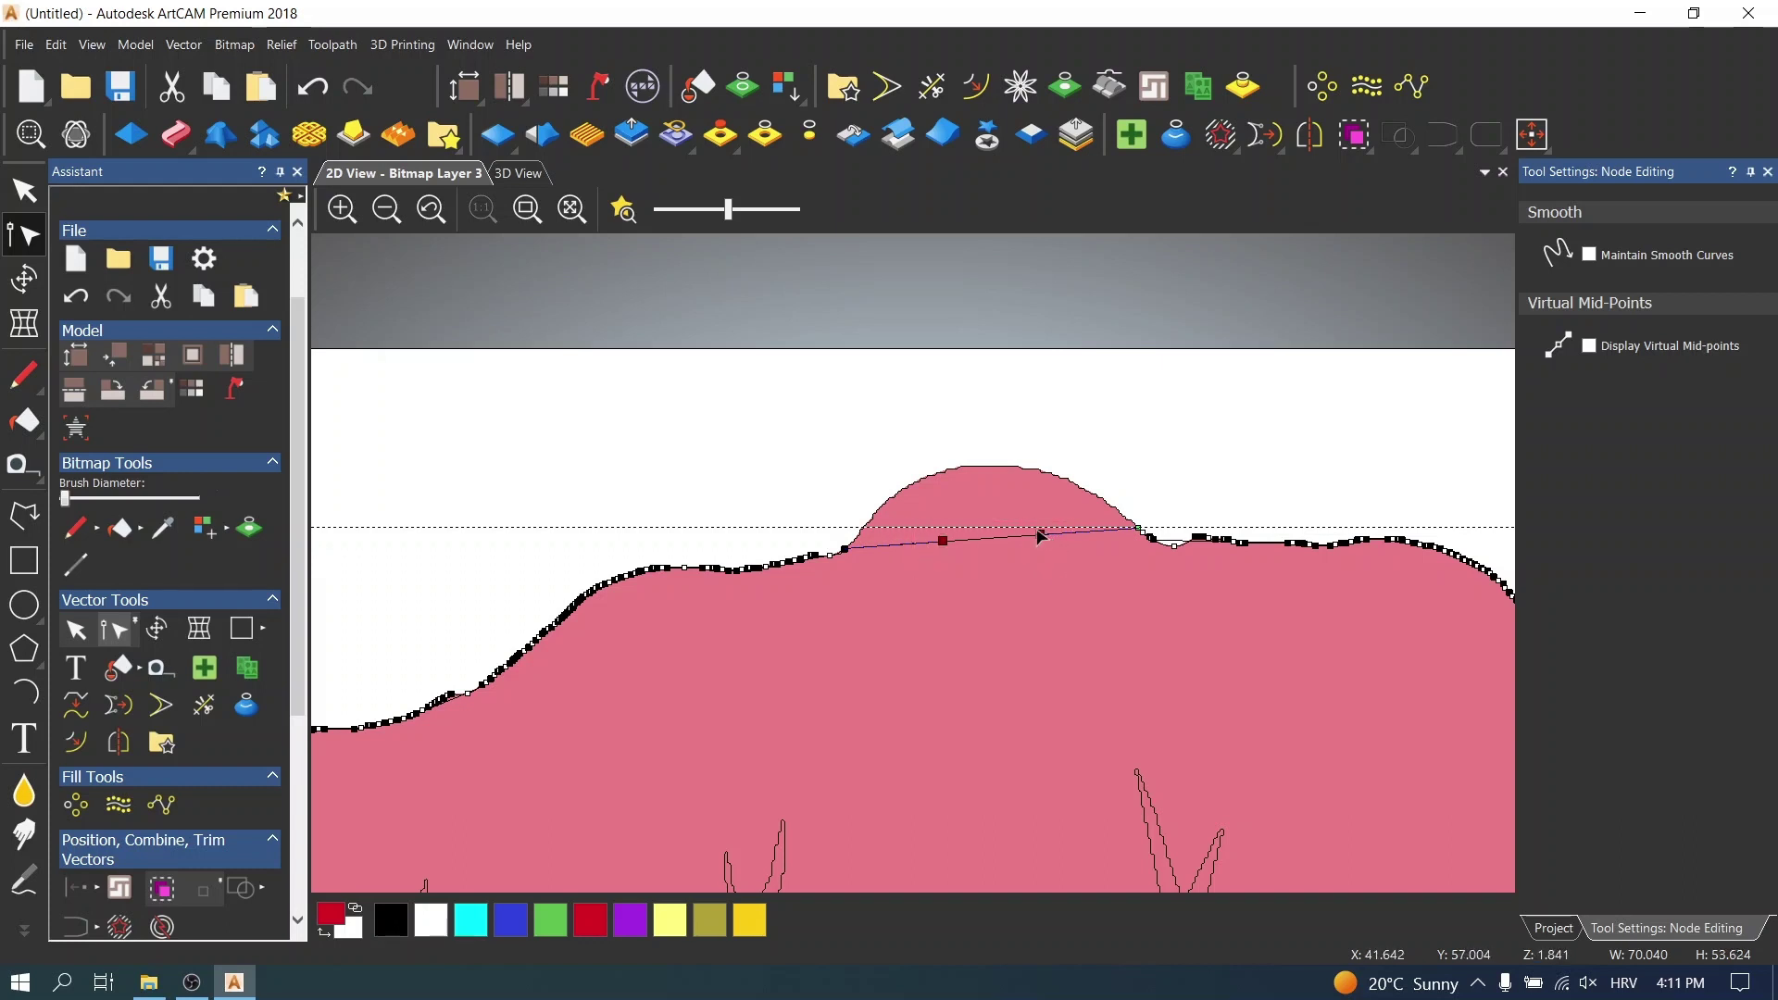
left_click_drag(1044, 529, 1037, 470)
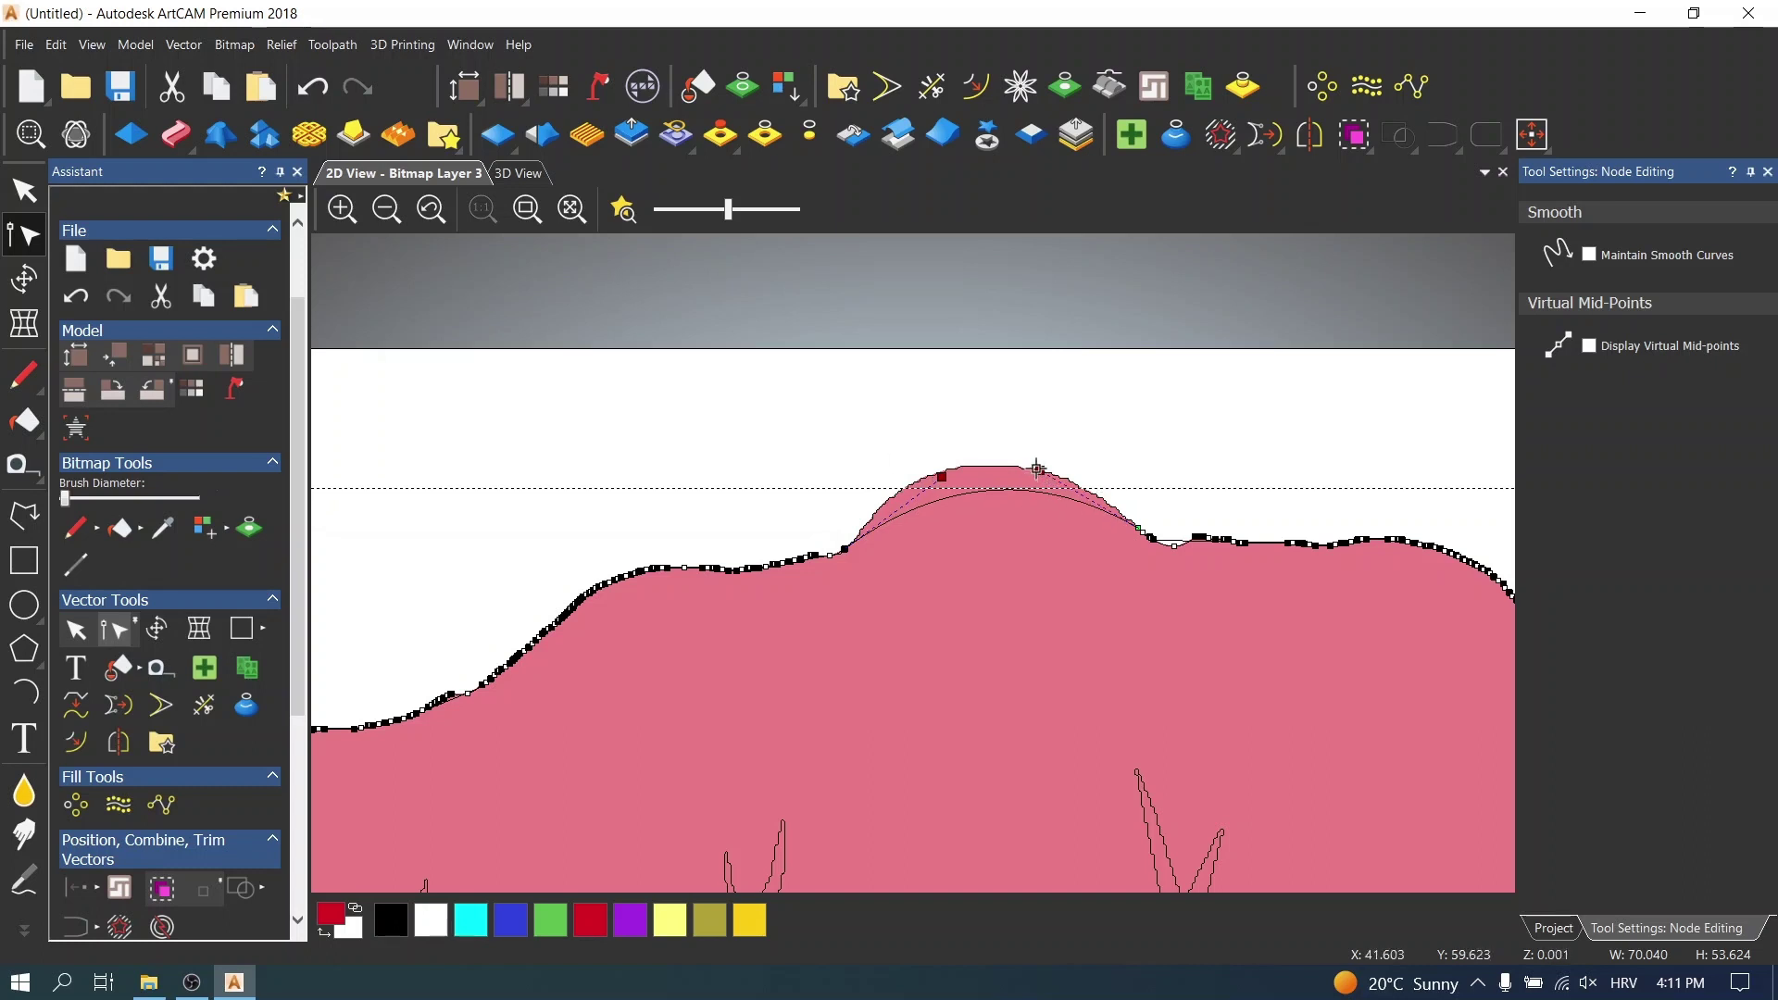
left_click(540, 181)
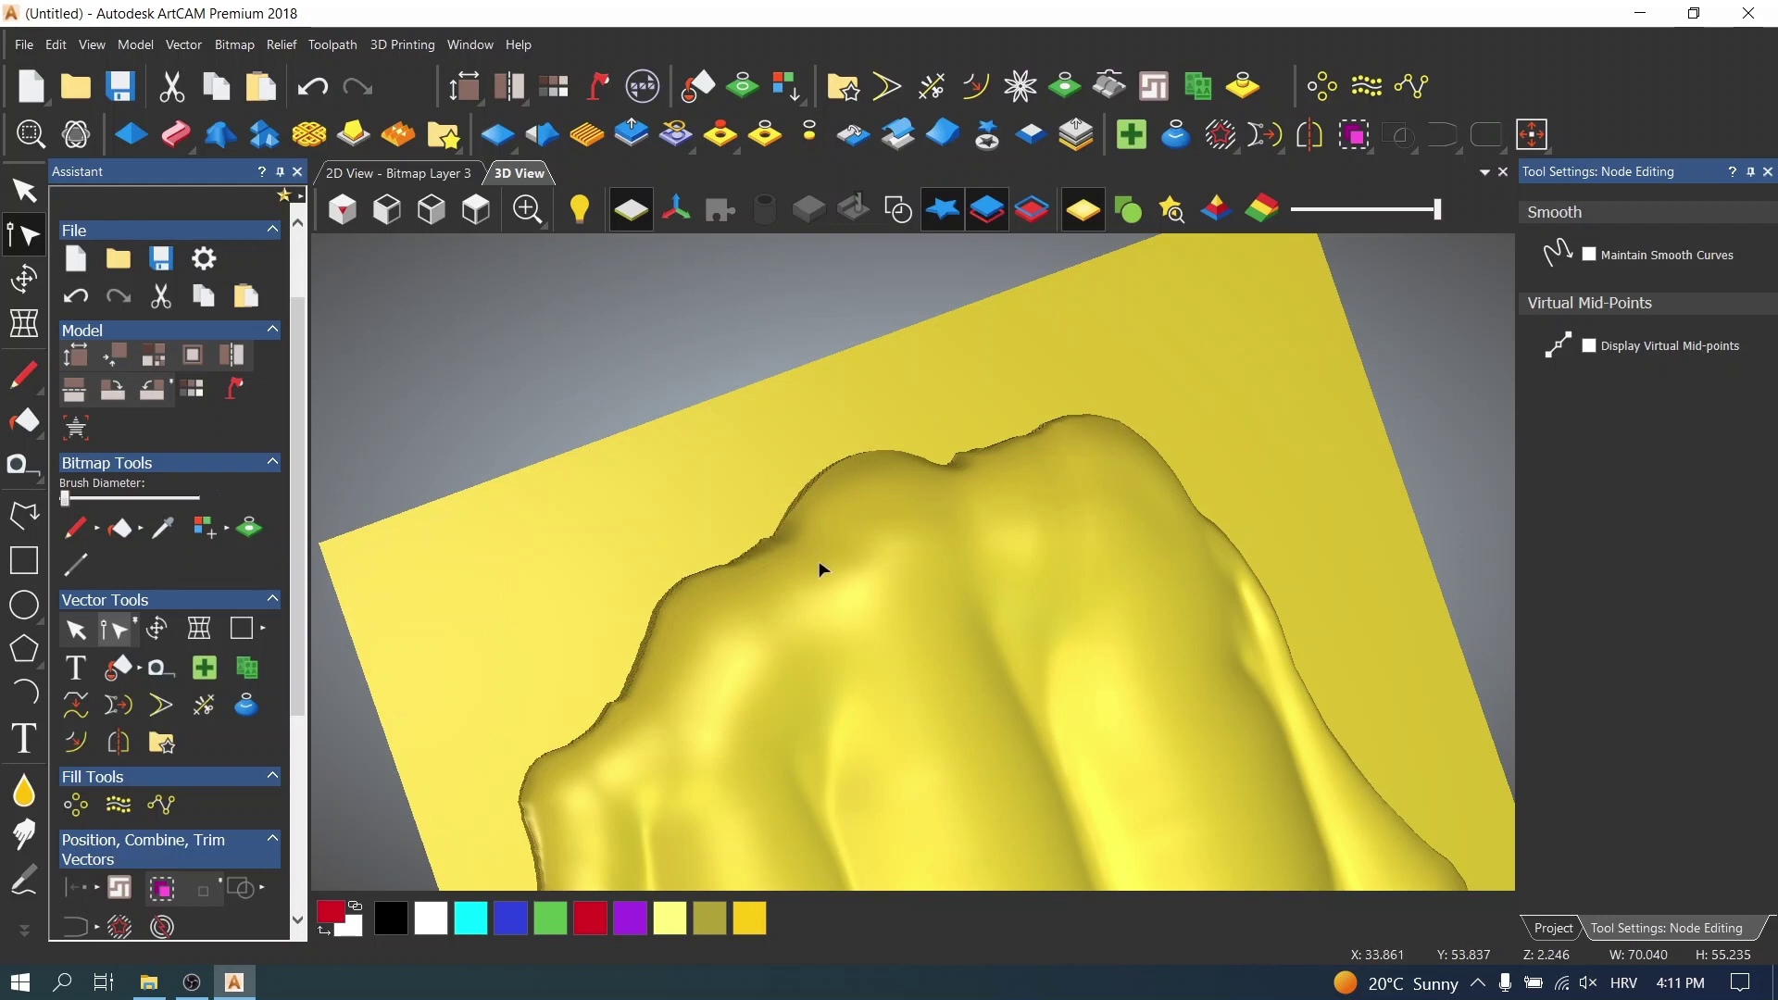
- Smooth down the relief's left and upper-left edges
left_click_drag(820, 565, 1102, 690)
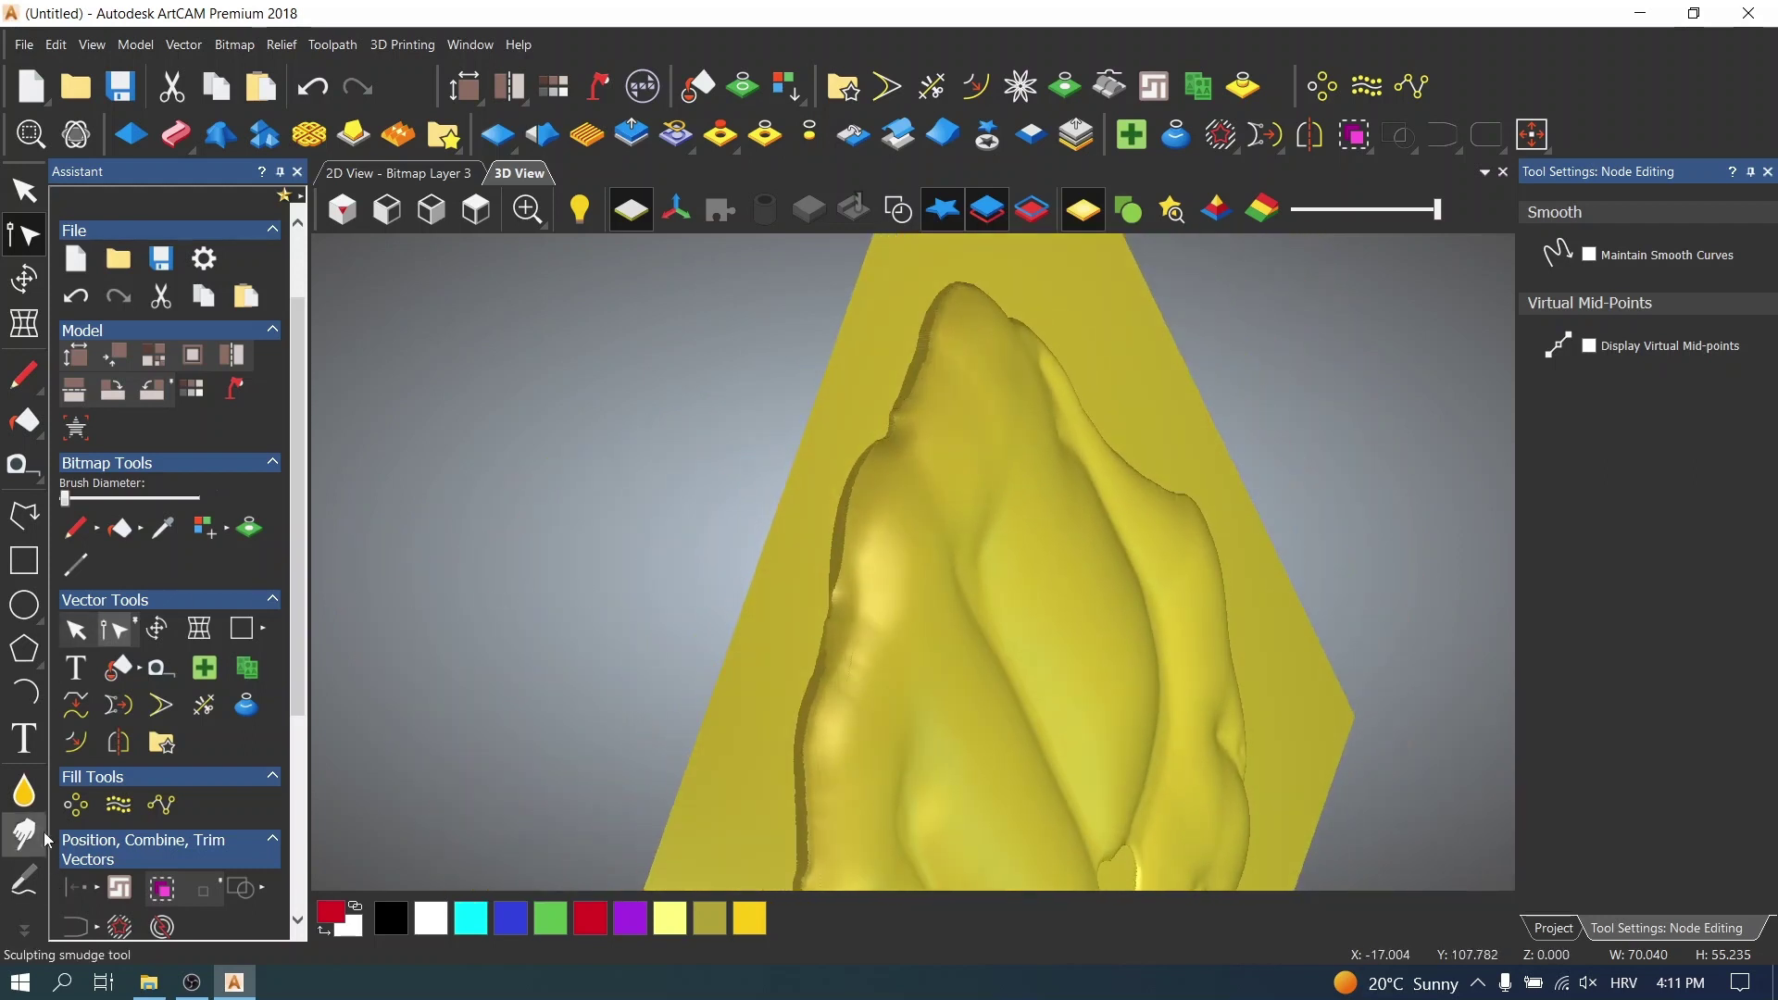
left_click(24, 790)
left_click_drag(836, 630, 856, 505)
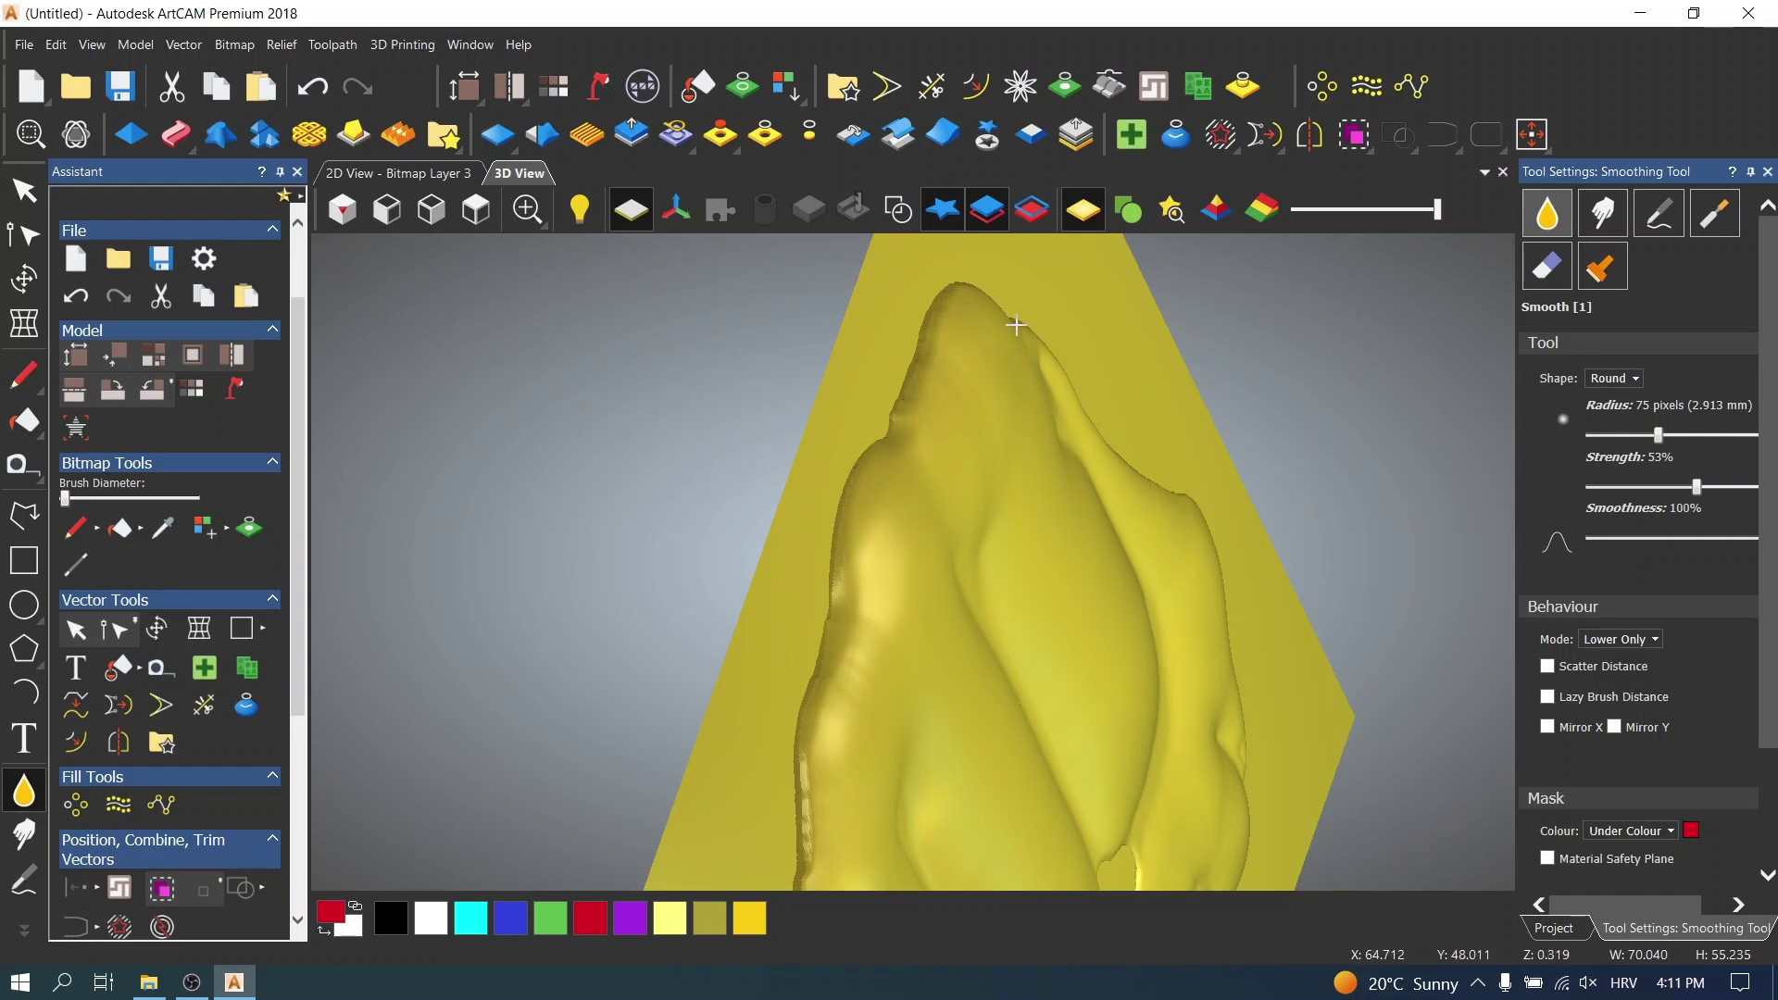
left_click_drag(955, 309, 852, 498)
left_click_drag(824, 807, 789, 899)
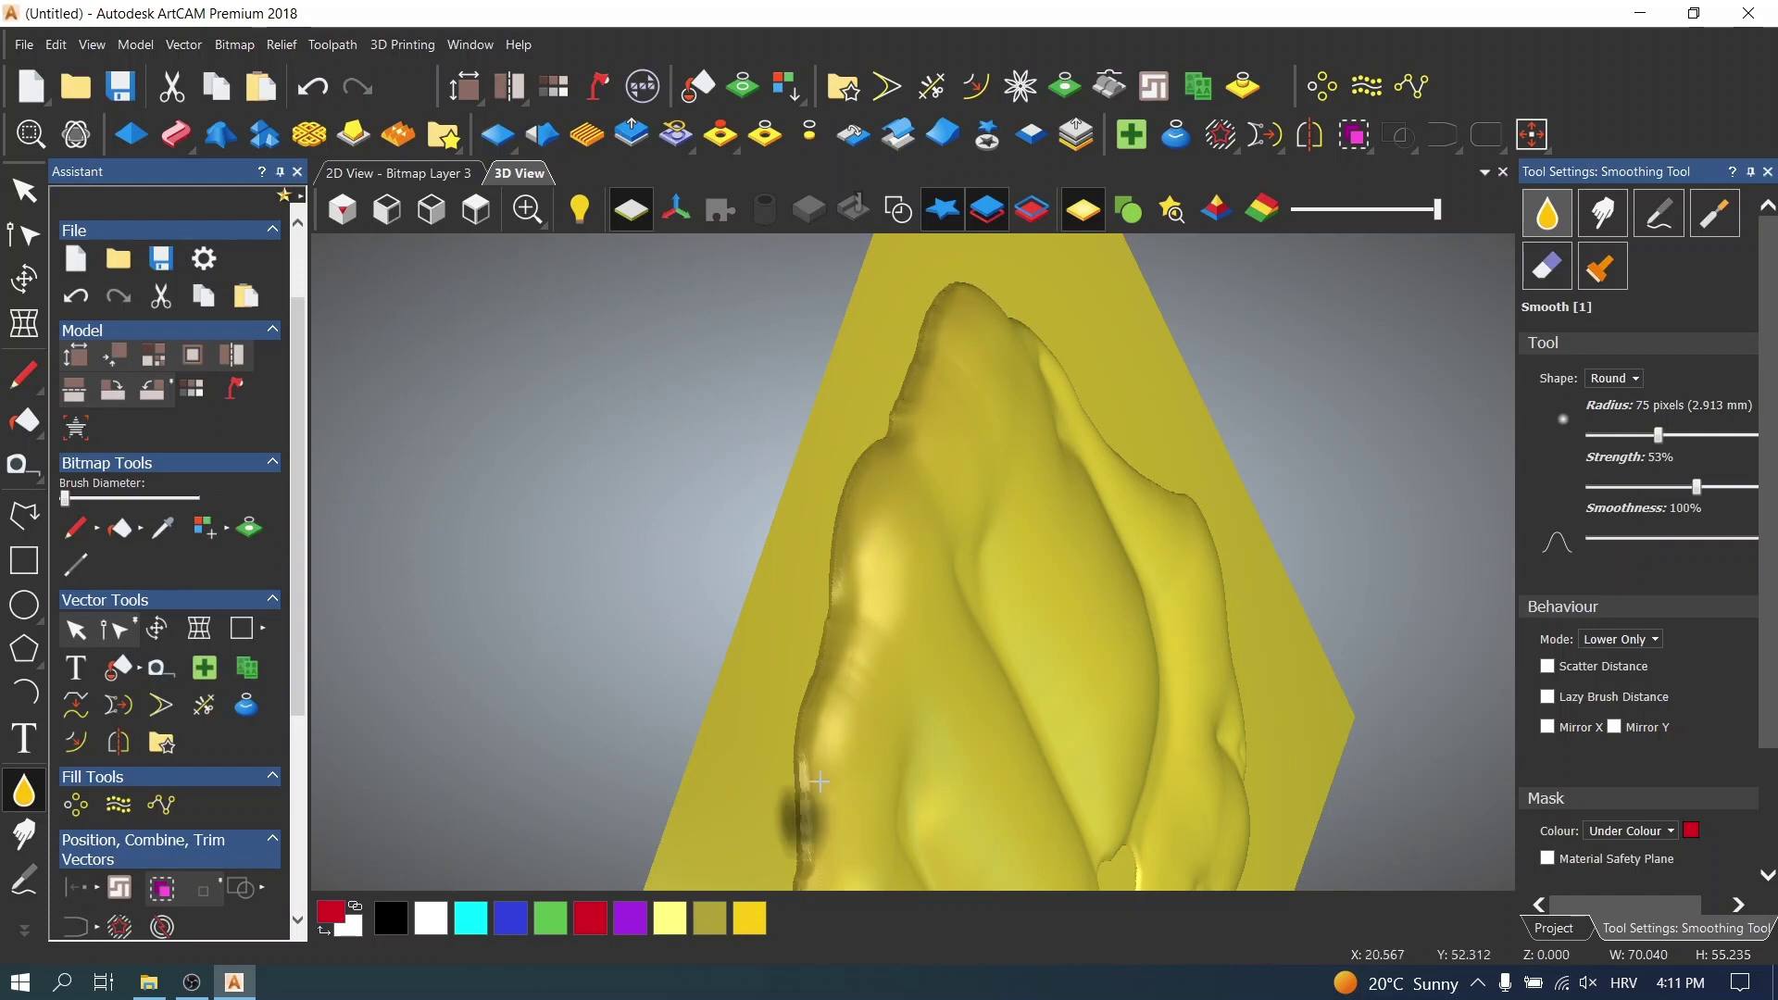
scroll(912, 755, "down", 5)
scroll(921, 727, "up", 7)
- Smudge the lower-right finger crease and shrink the Smudge radius to 39 pixels
mouse_move(732, 322)
left_mouse_down()
mouse_move(754, 719)
mouse_move(773, 747)
left_mouse_up()
scroll(954, 622, "down", 5)
middle_click_drag(1068, 667, 861, 547)
scroll(854, 536, "up", 5)
scroll(917, 436, "down", 4)
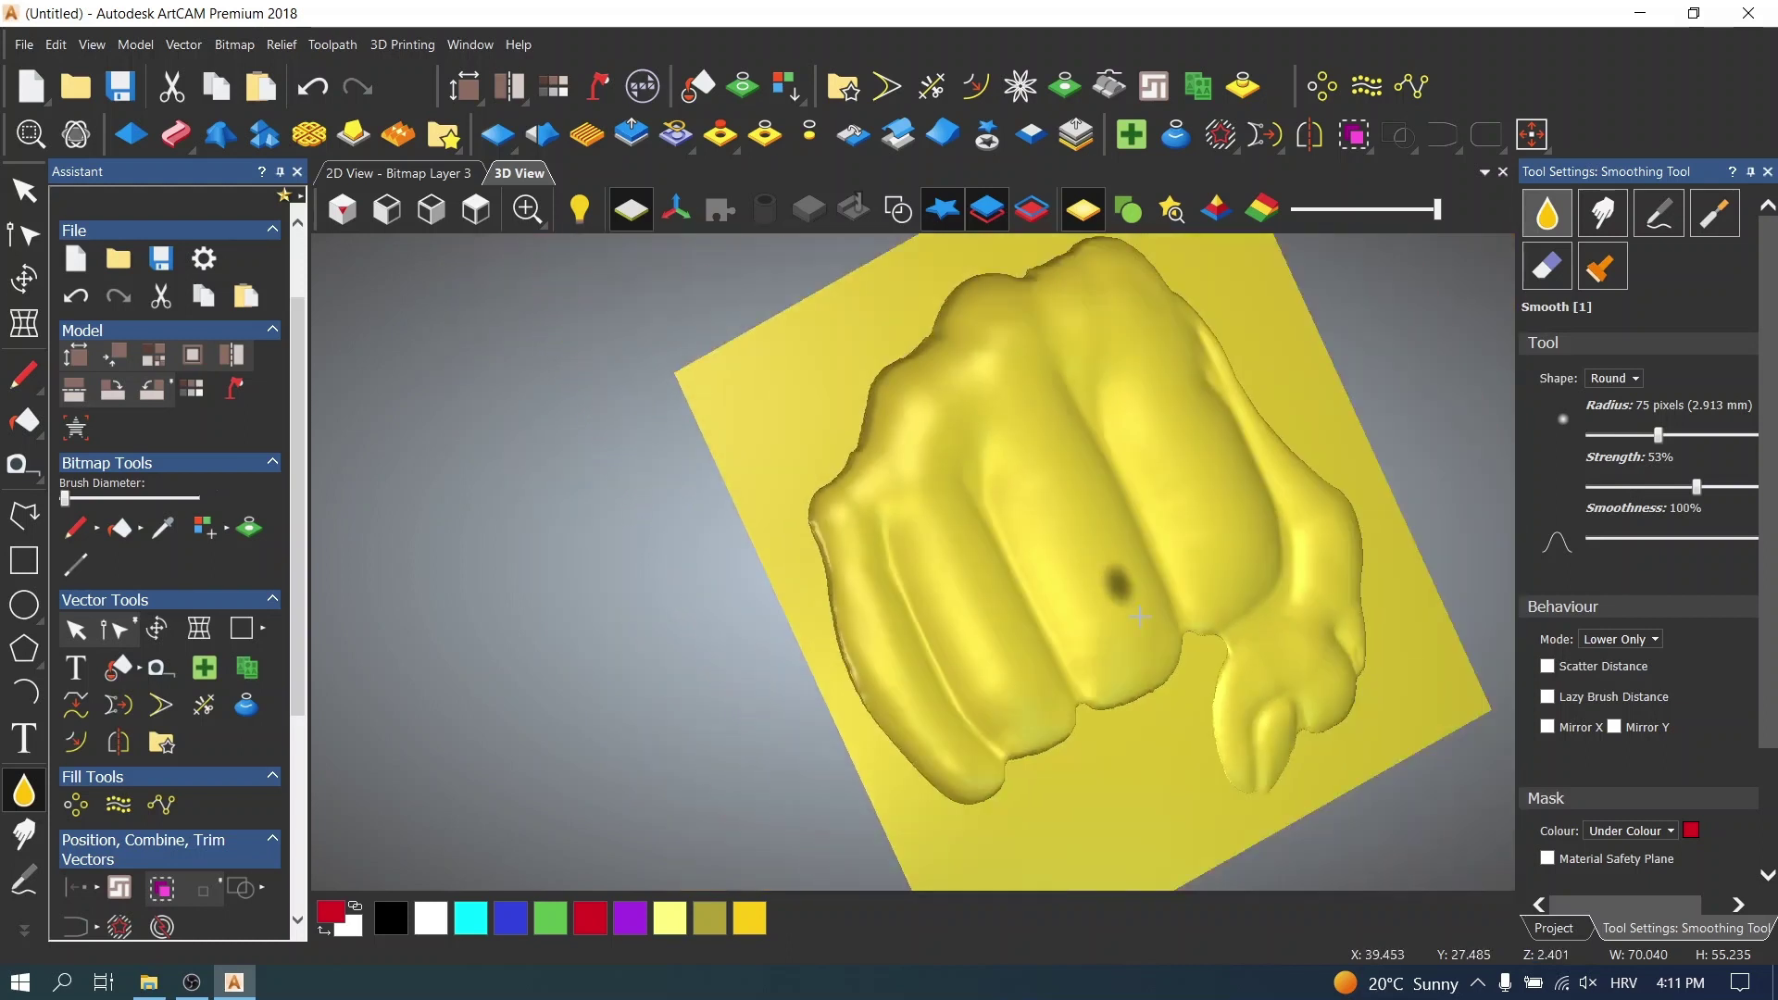
scroll(1053, 615, "up", 4)
scroll(1455, 615, "up", 3)
scroll(1389, 634, "down", 2)
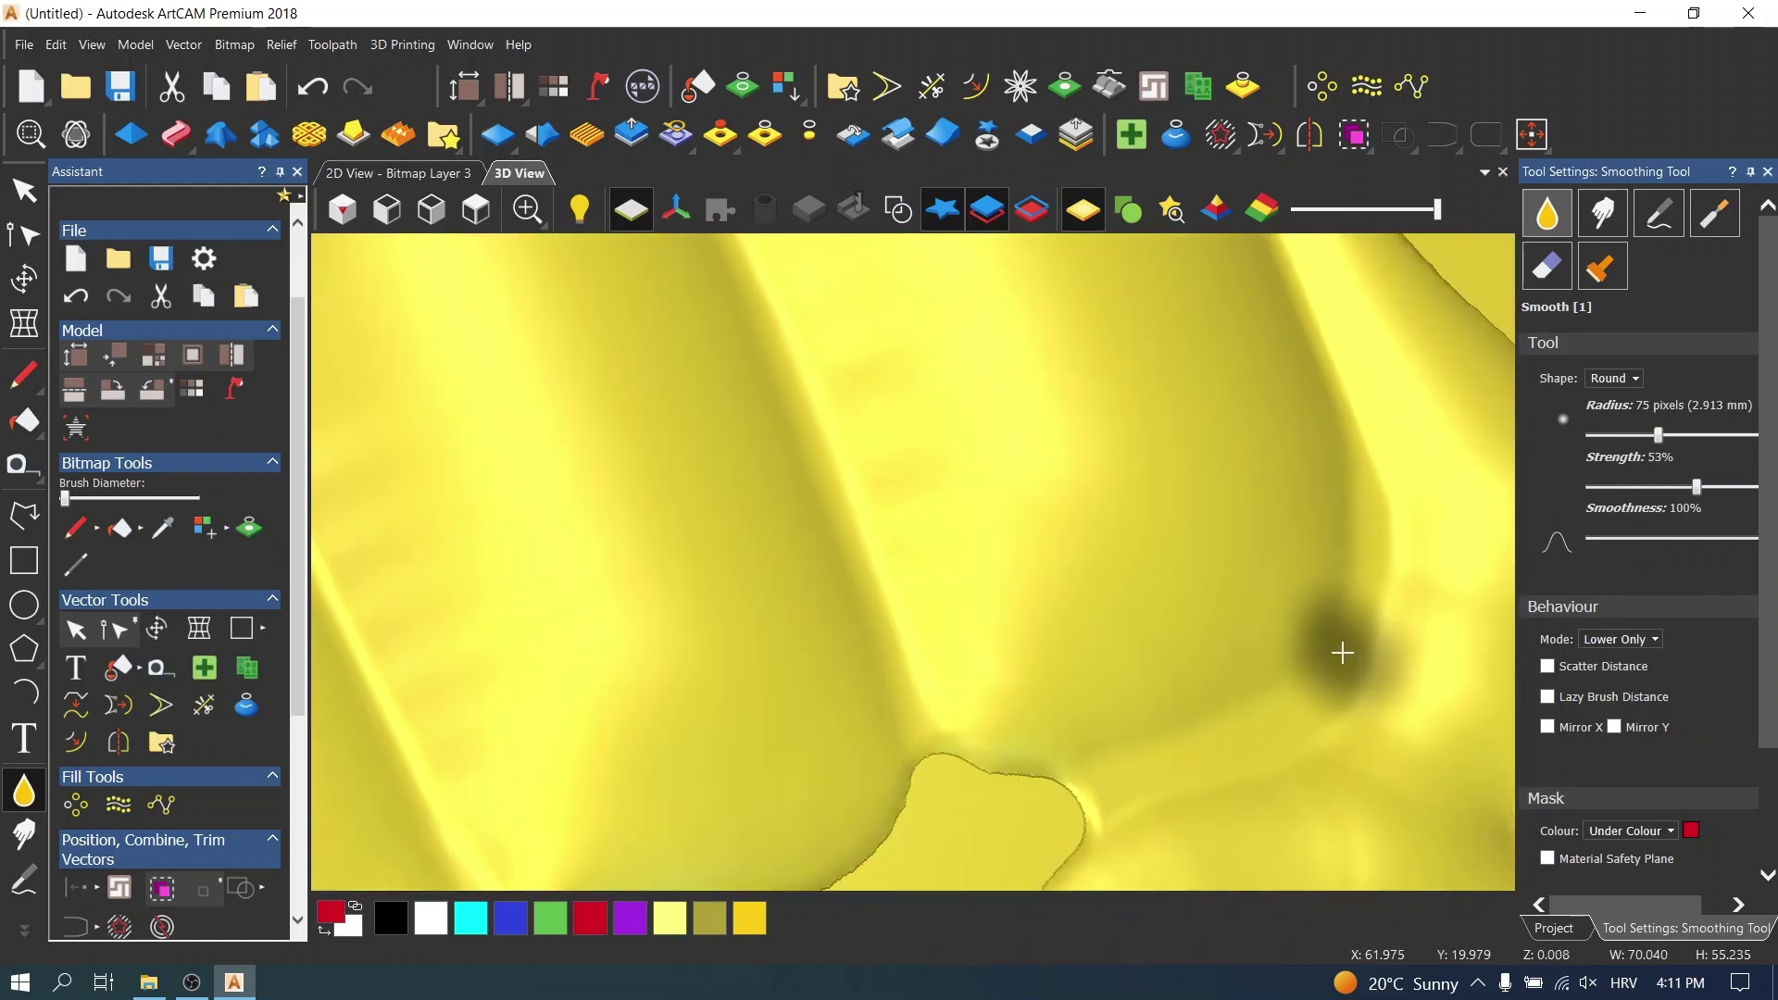
scroll(1241, 593, "up", 4)
left_click(24, 834)
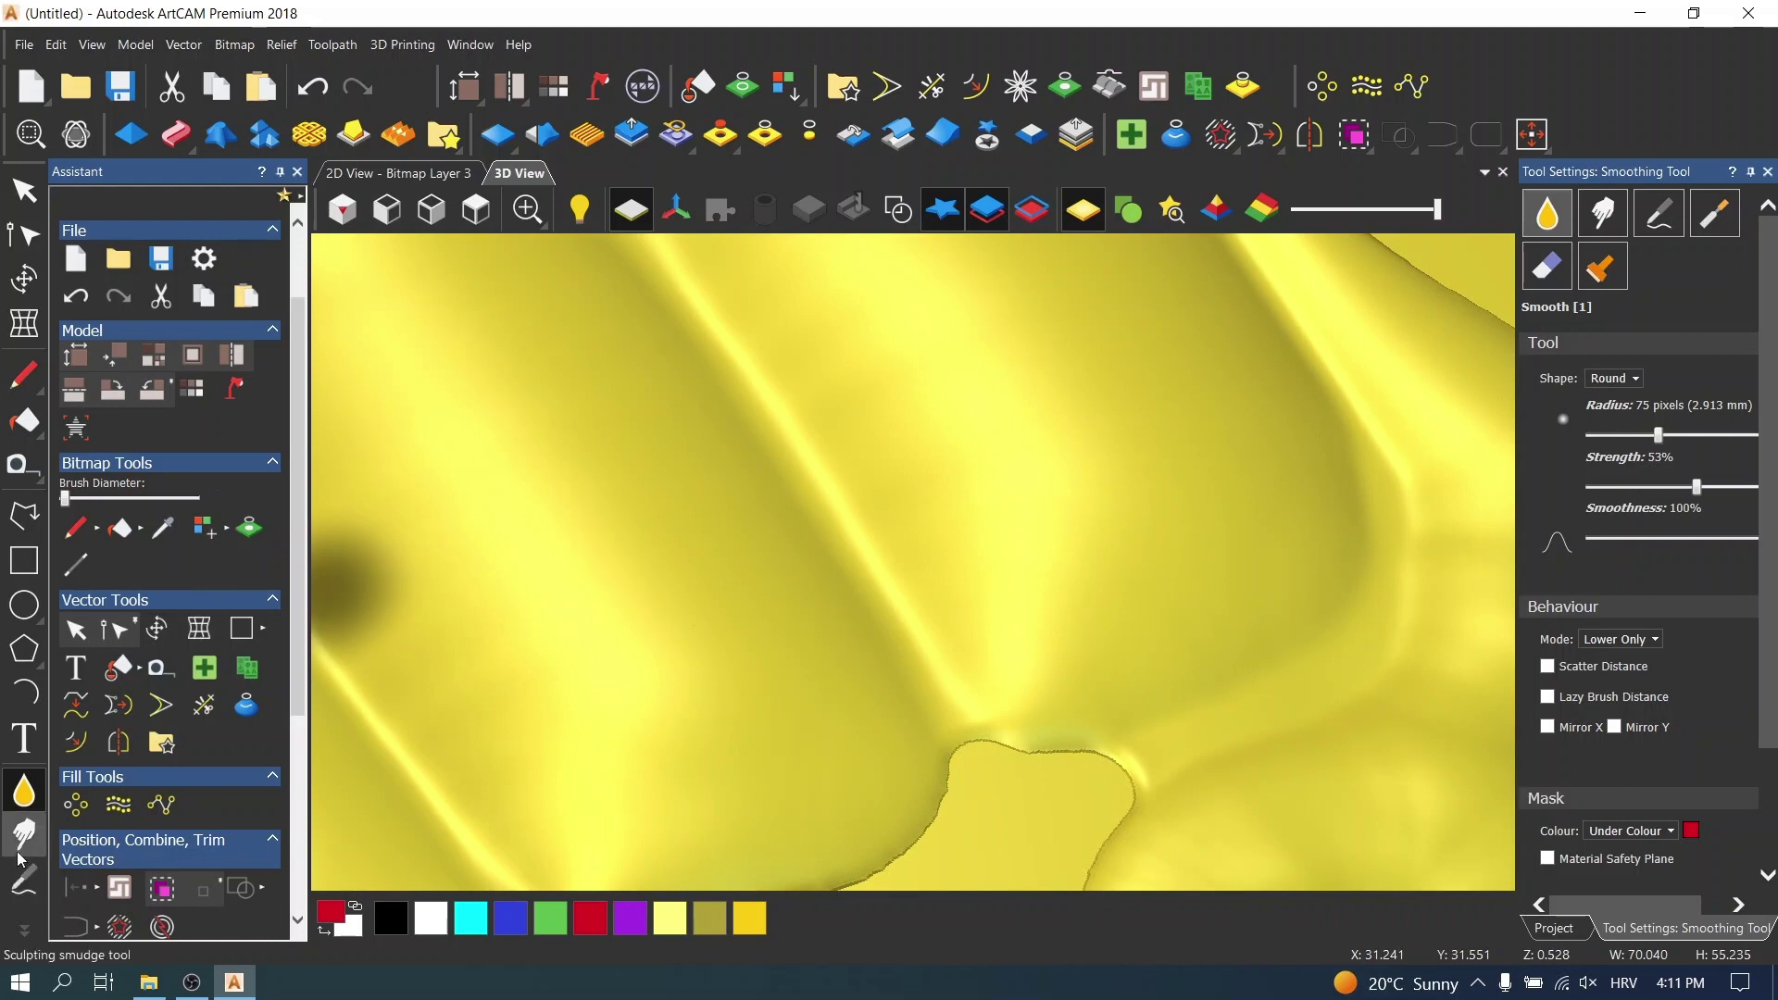
mouse_move(1390, 708)
left_mouse_down()
mouse_move(1158, 732)
mouse_move(1777, 453)
left_mouse_up()
left_click(1630, 435)
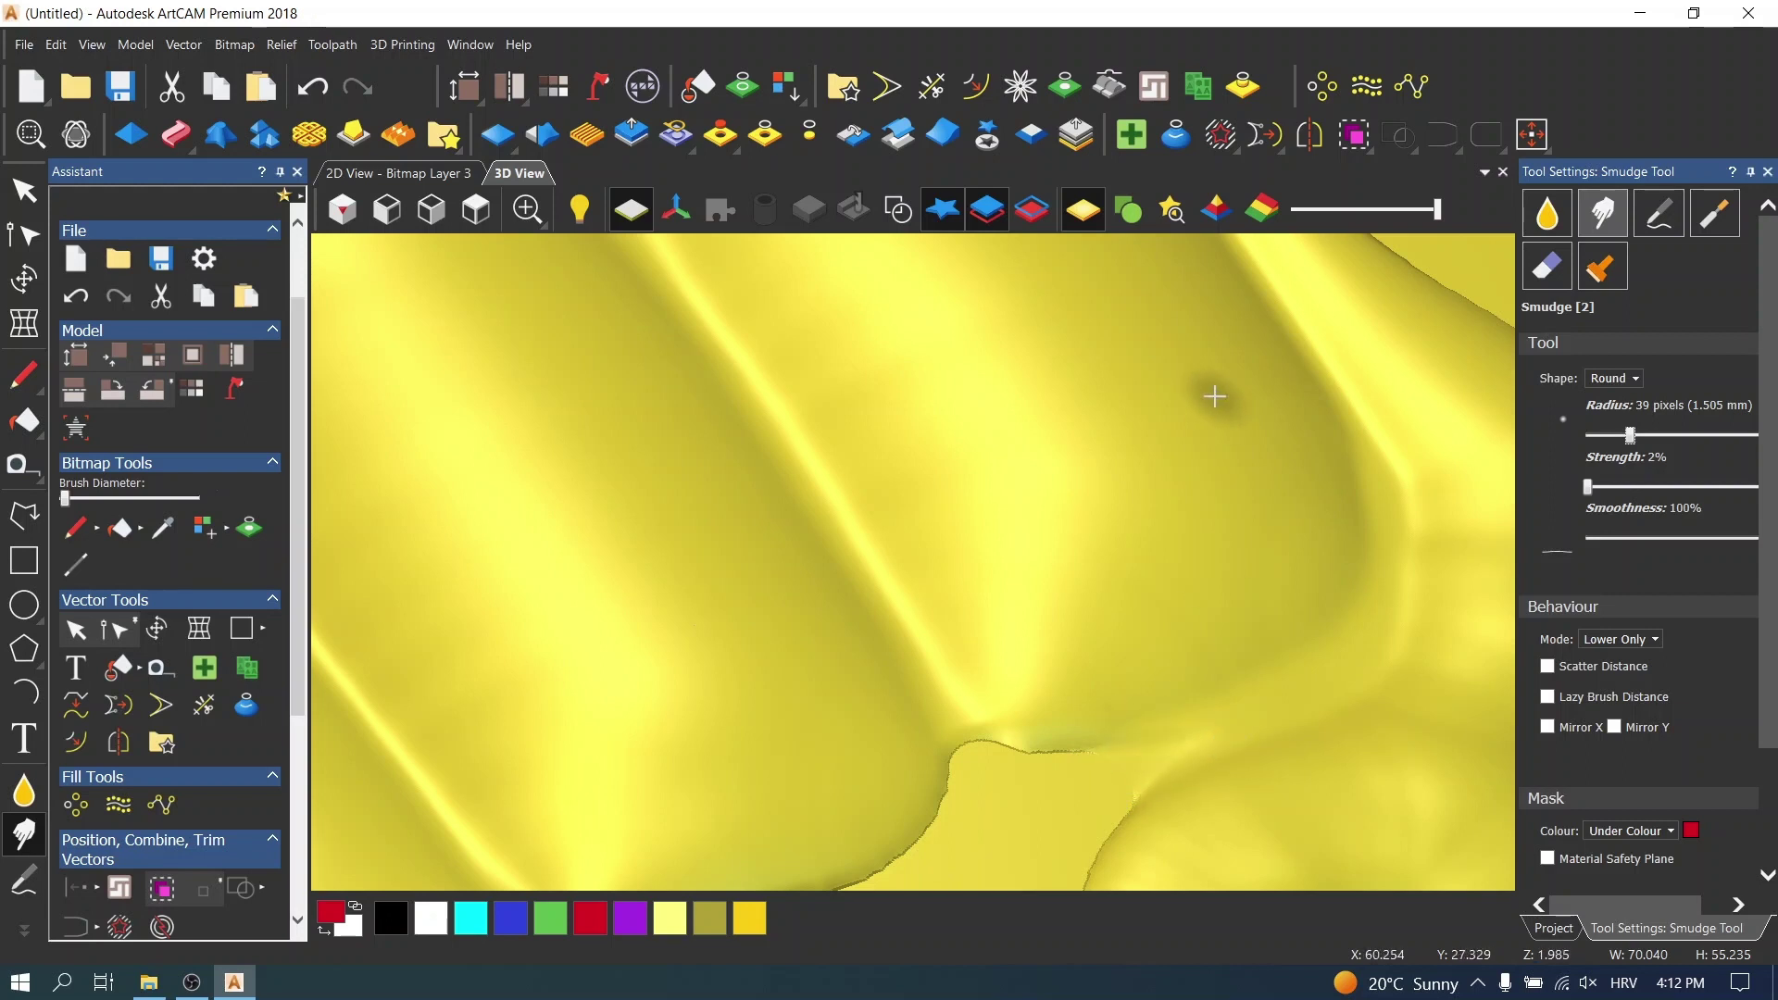
- Smudge the thumb tip, undo it, and set the Smudge behaviour to Normal
scroll(1213, 463, "down", 5)
middle_click_drag(1191, 703, 1100, 680)
scroll(1100, 681, "up", 2)
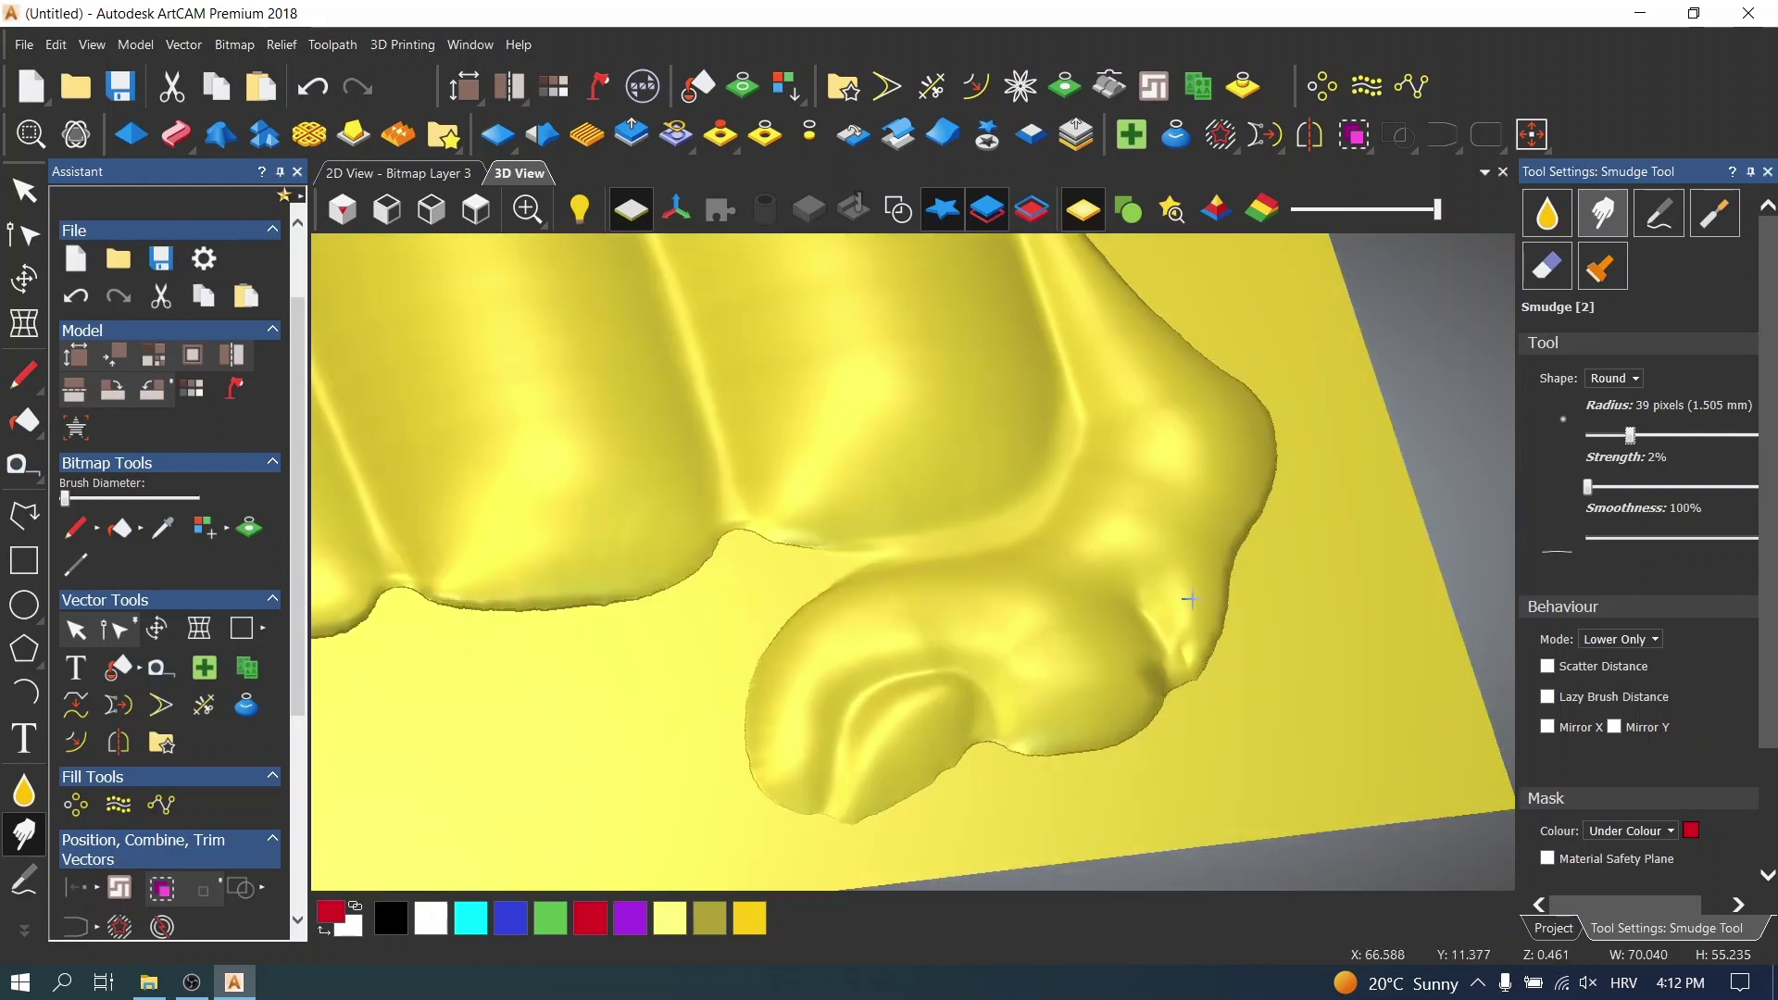
scroll(1213, 581, "up", 2)
left_click_drag(1171, 610, 1146, 647)
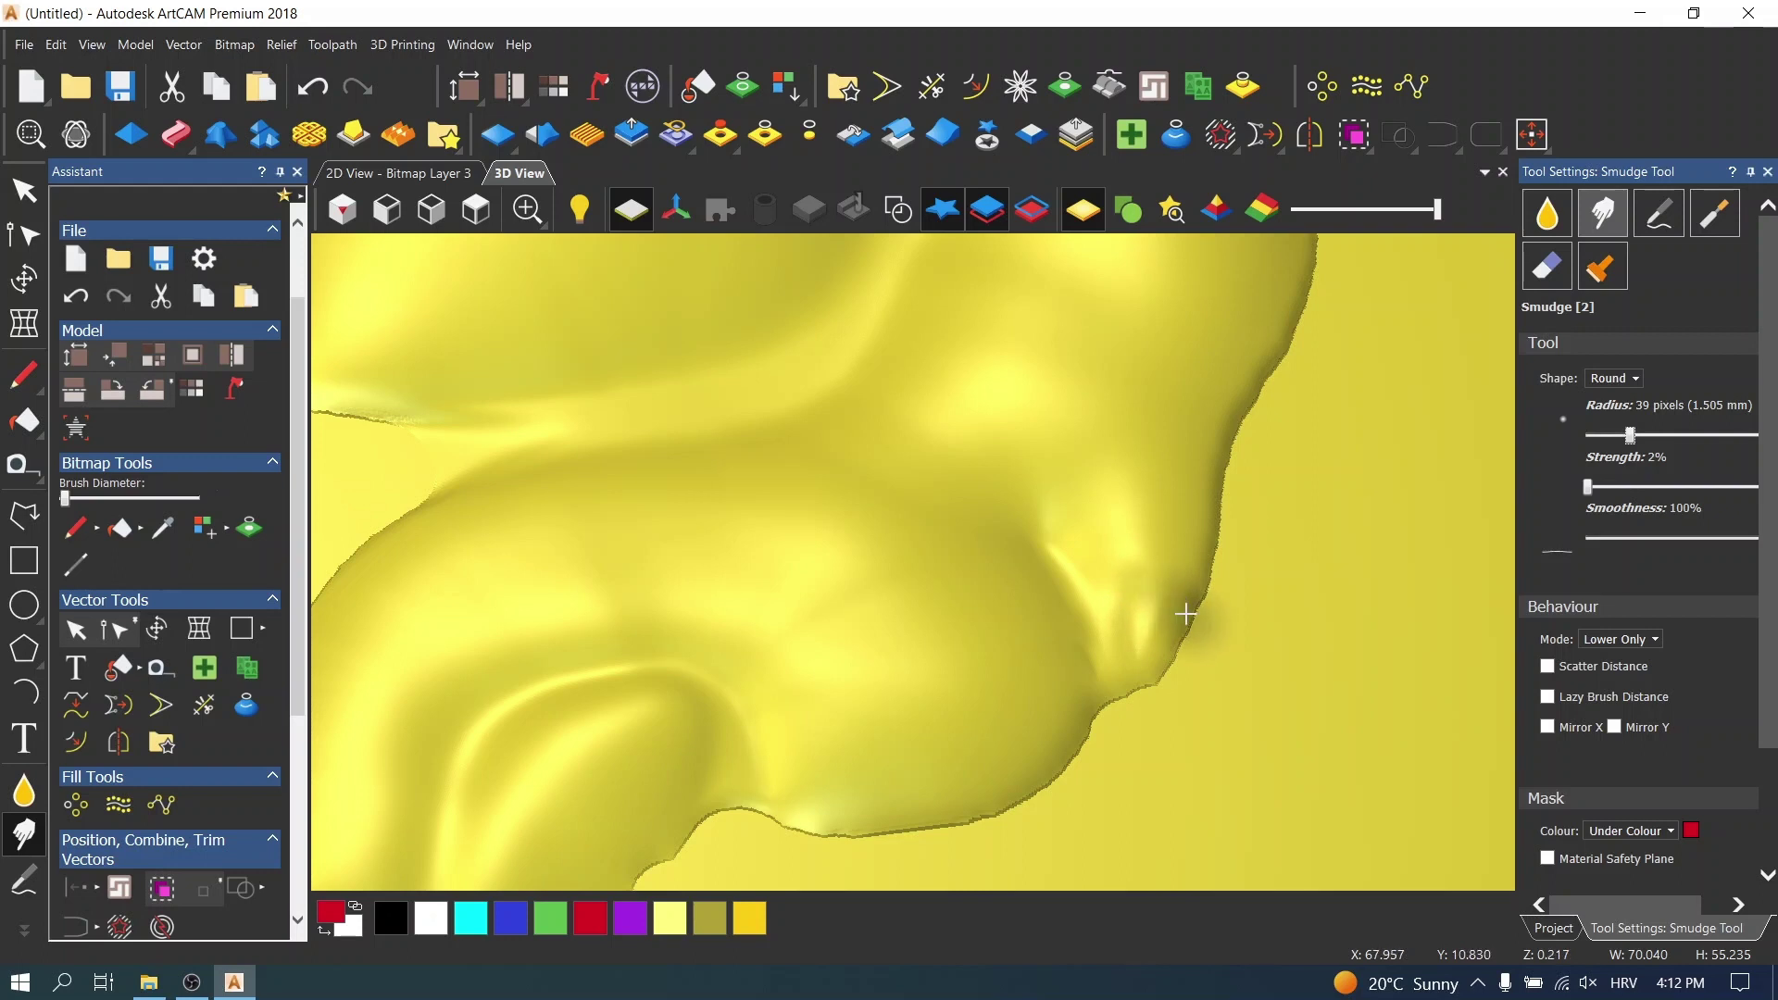
key("ctrl+z")
left_click(1621, 639)
left_click(1611, 659)
- Soften the thumb tip and thumb base with short Normal-mode smudges
middle_click_drag(1183, 688, 1065, 671)
scroll(1120, 635, "up", 3)
mouse_move(1120, 635)
left_mouse_down()
mouse_move(1093, 663)
mouse_move(1131, 682)
left_mouse_up()
mouse_move(998, 678)
left_mouse_down()
mouse_move(1054, 652)
mouse_move(1056, 722)
mouse_move(1032, 699)
mouse_move(1064, 706)
mouse_move(949, 601)
mouse_move(1056, 593)
mouse_move(1036, 421)
mouse_move(961, 476)
mouse_move(1020, 494)
mouse_move(945, 583)
mouse_move(867, 534)
left_mouse_up()
scroll(865, 531, "down", 4)
middle_click_drag(598, 662, 689, 661)
left_click_drag(907, 468, 893, 529)
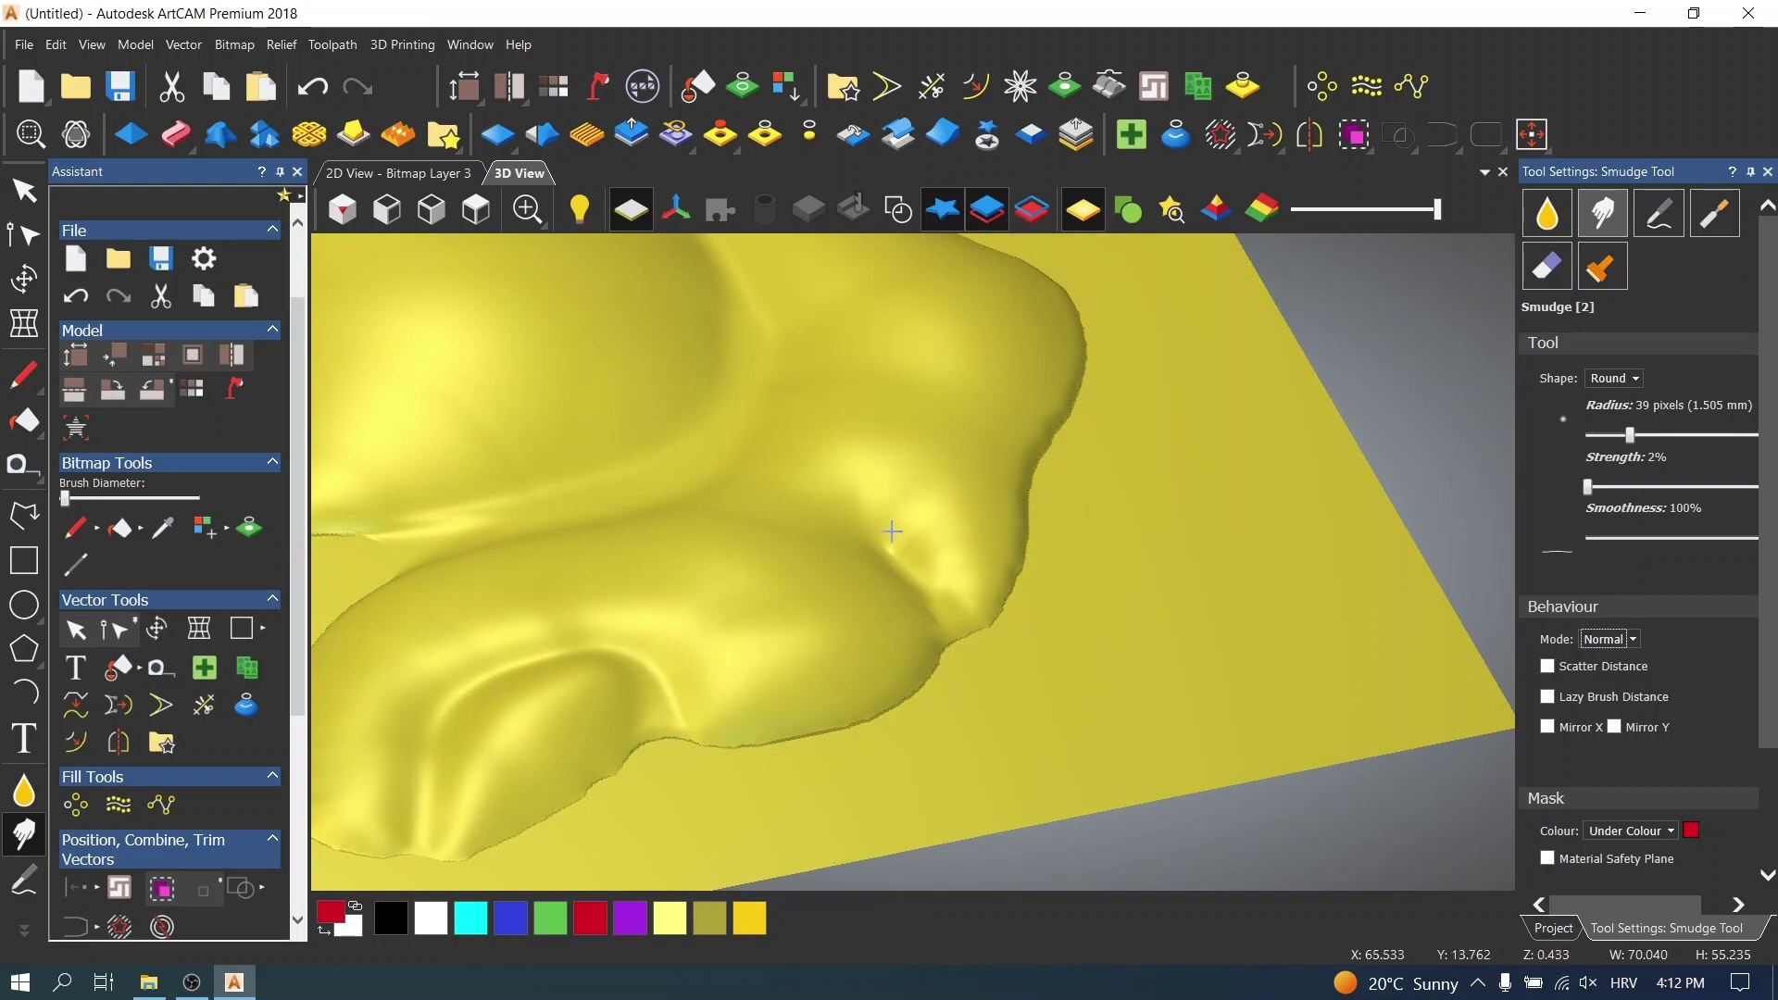
middle_click_drag(749, 551, 648, 639)
scroll(575, 703, "up", 2)
mouse_move(575, 703)
middle_mouse_down()
mouse_move(771, 570)
mouse_move(778, 642)
middle_mouse_up()
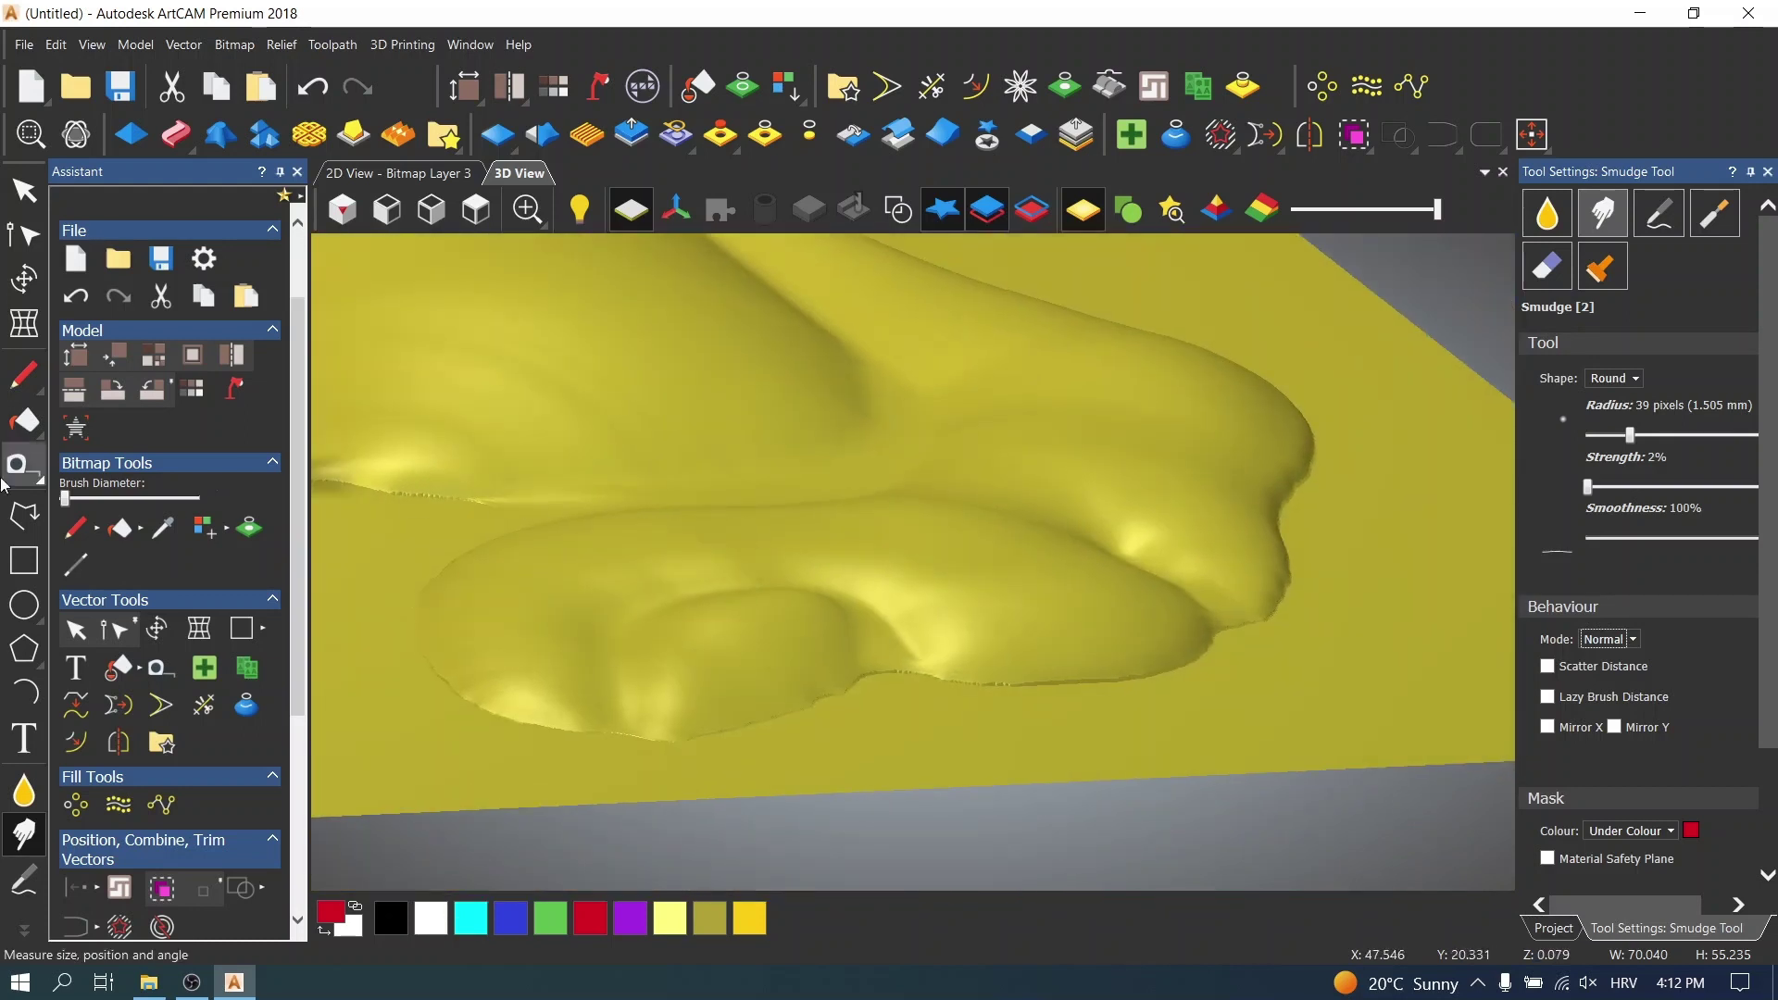
- Deposit faint strokes along the thumb with a resized Deposit brush
left_click(24, 880)
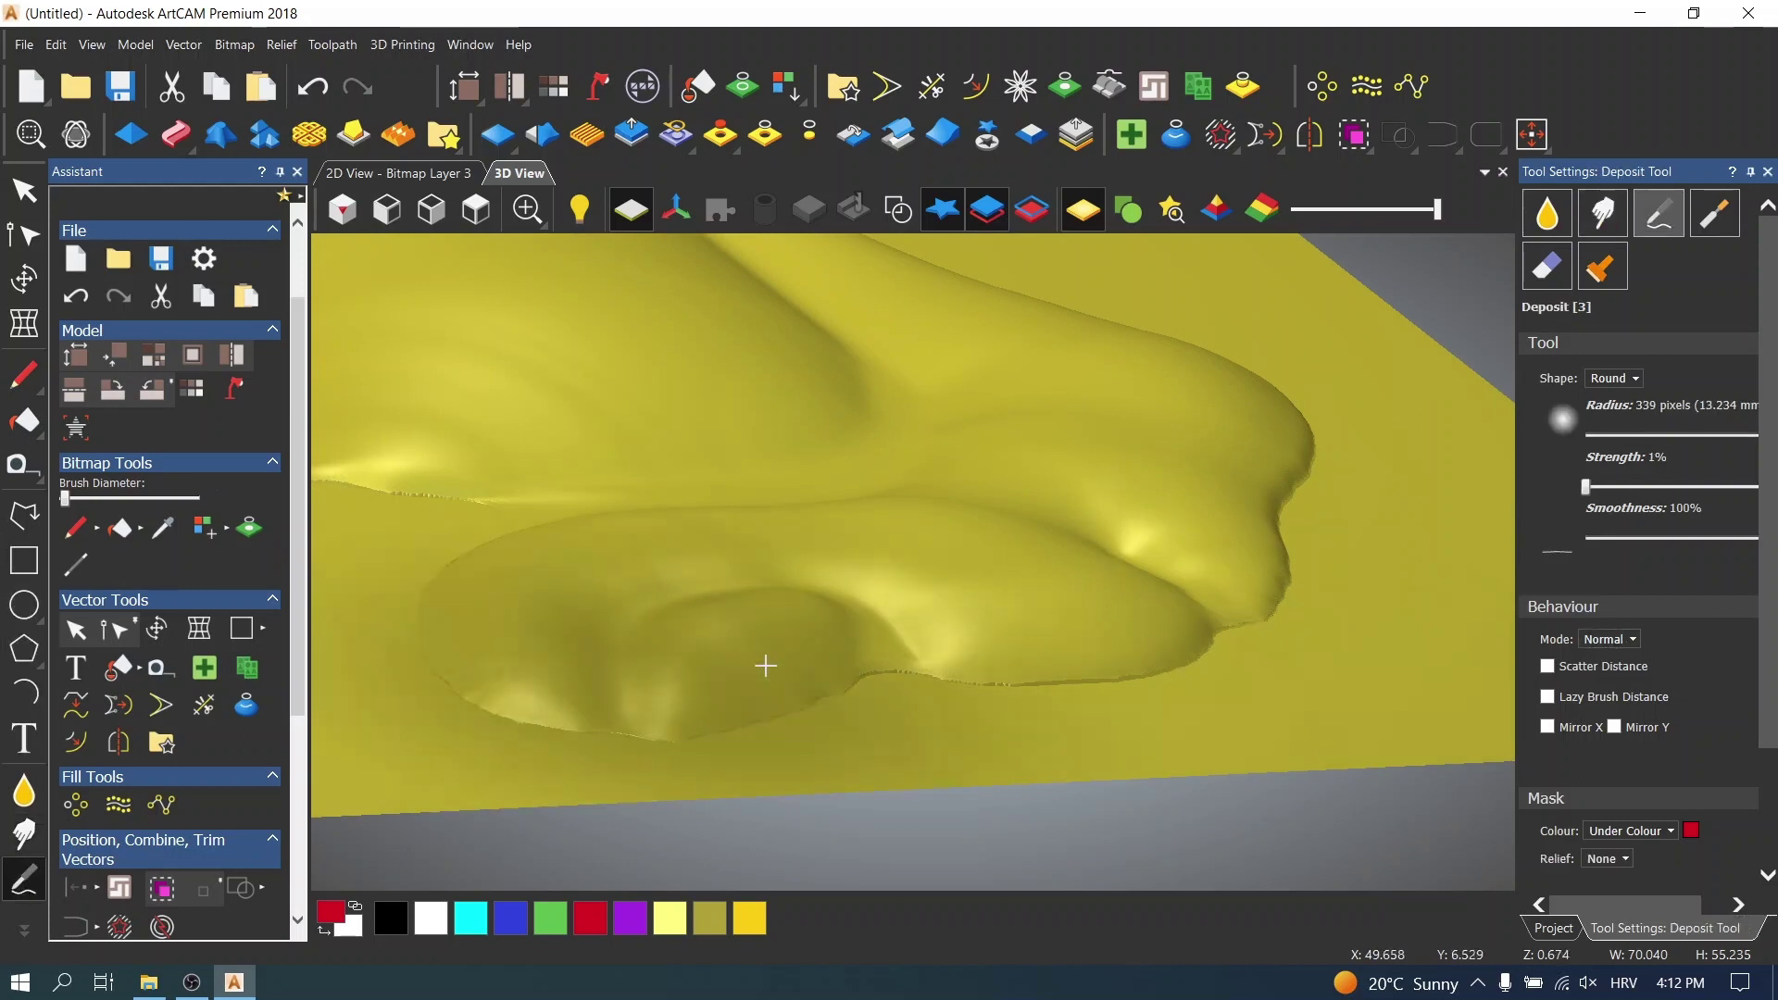
left_click(1633, 435)
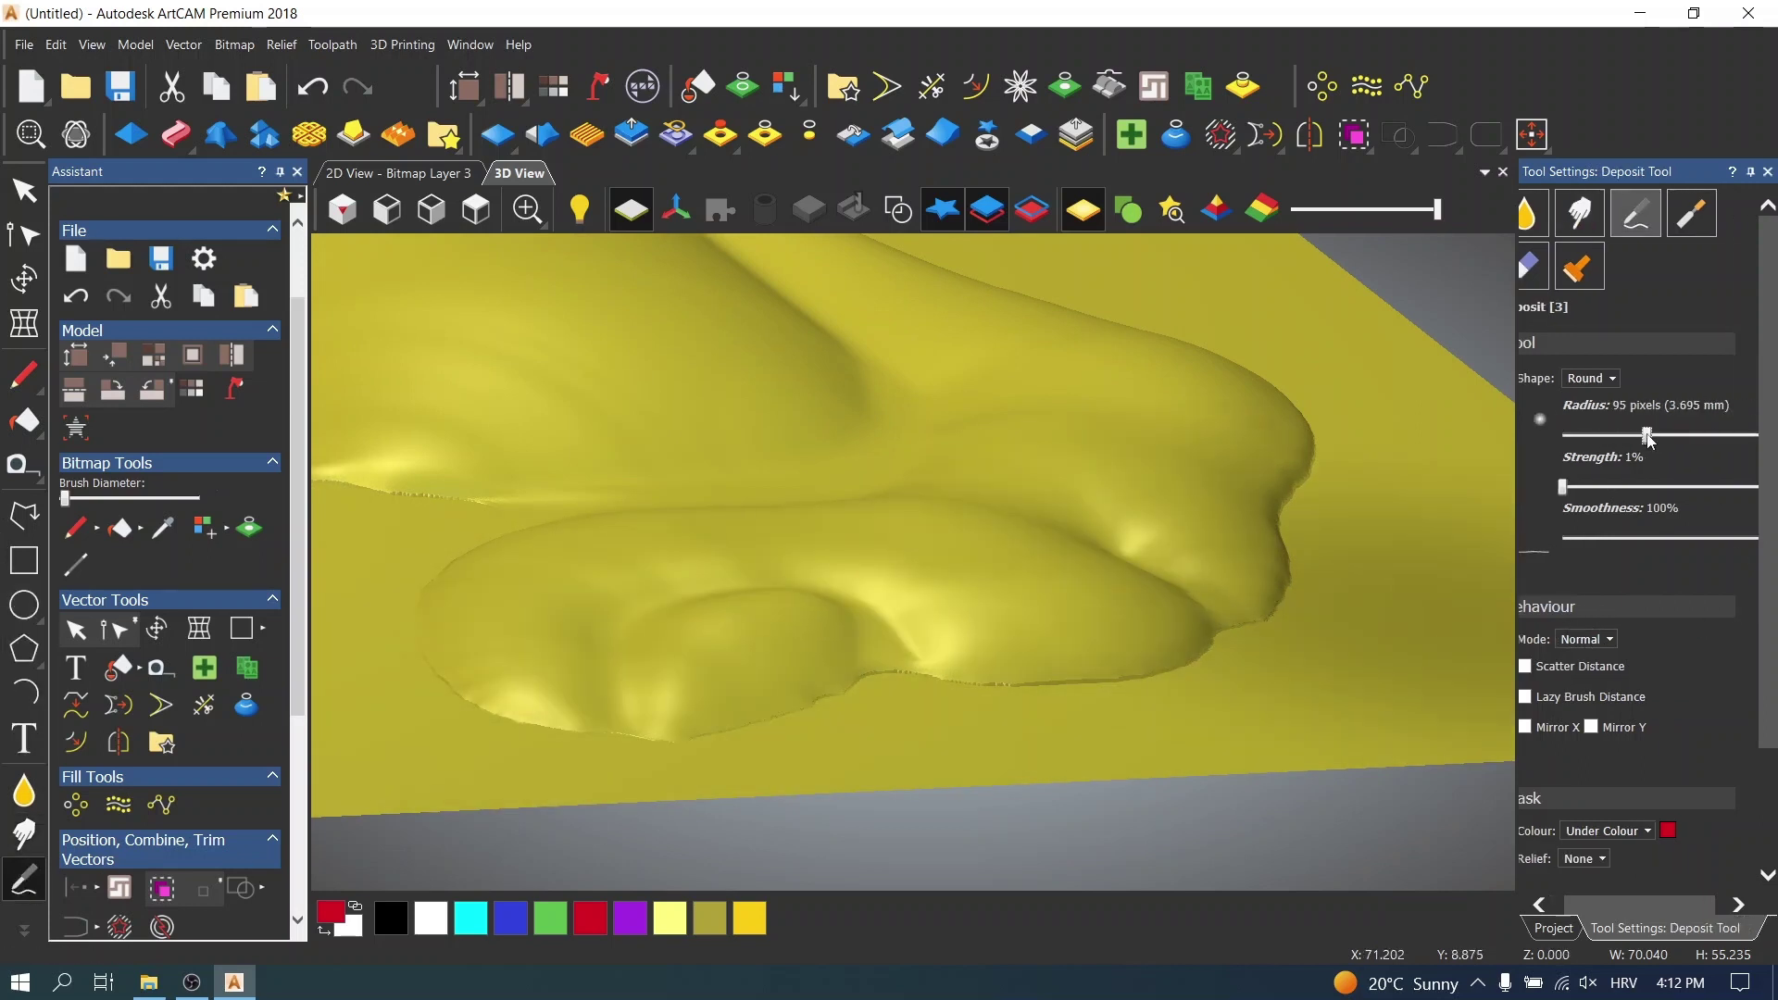
left_click(1468, 598)
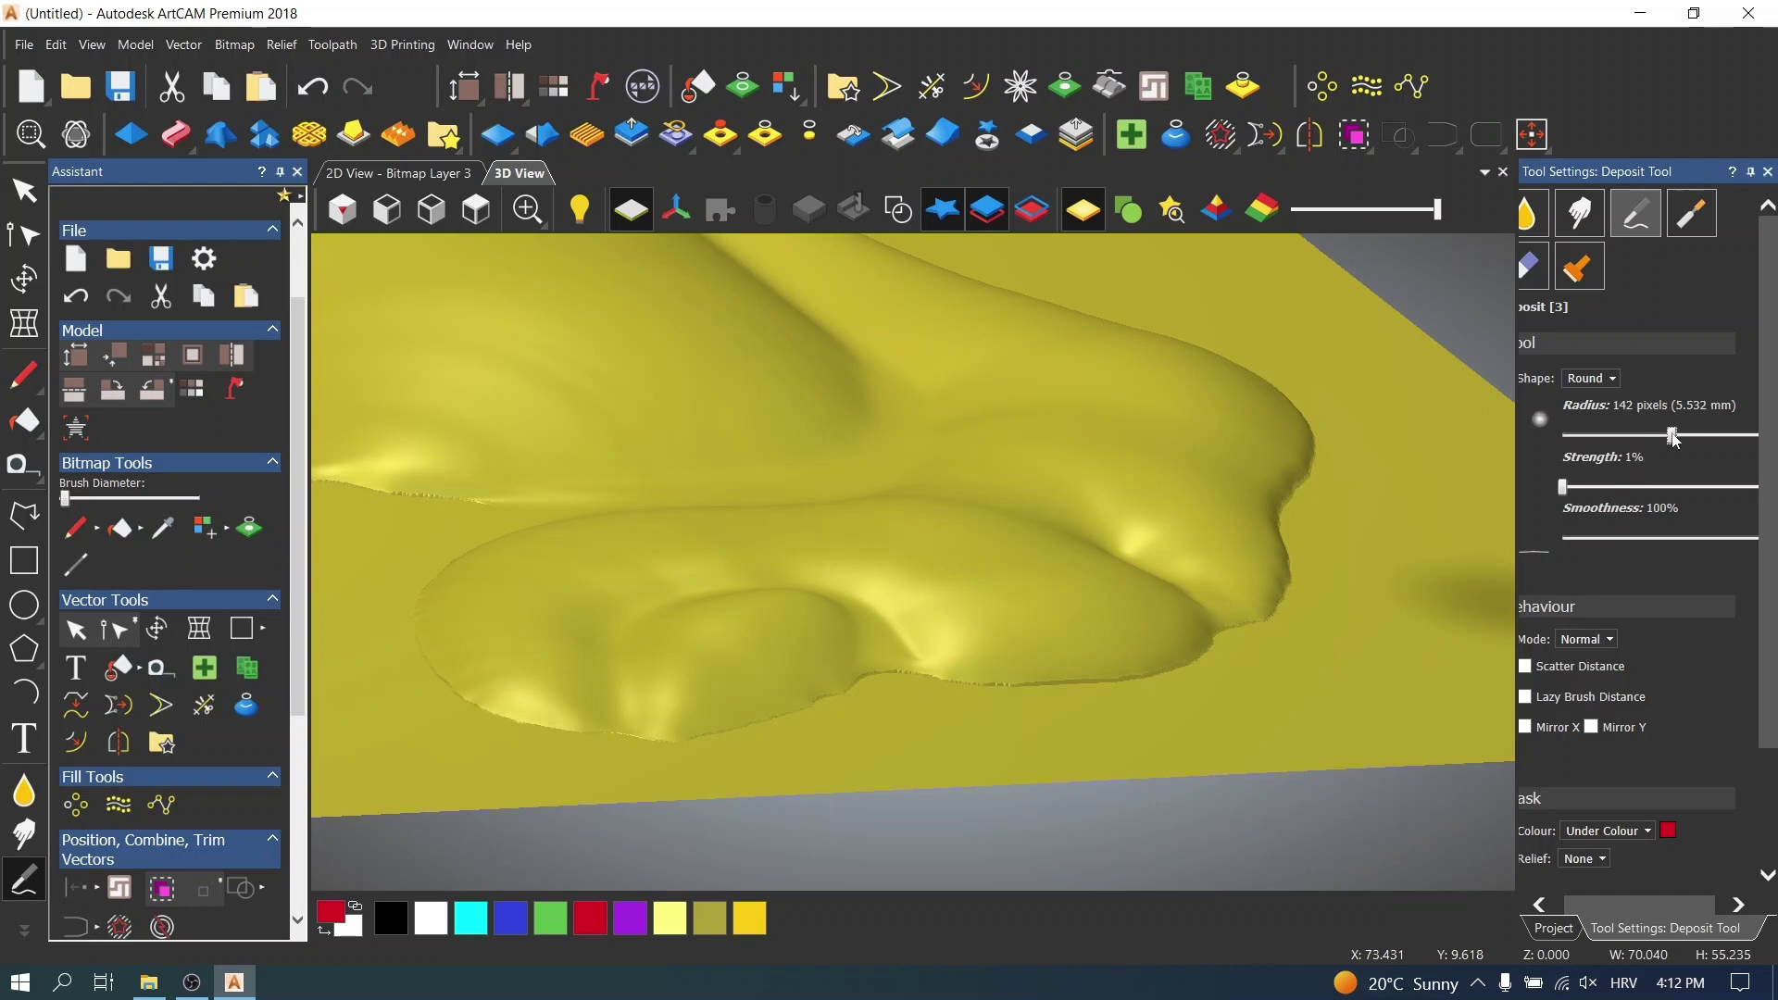
mouse_move(611, 651)
left_mouse_down()
mouse_move(686, 599)
mouse_move(719, 648)
left_mouse_up()
mouse_move(553, 708)
middle_mouse_down()
mouse_move(703, 679)
mouse_move(795, 743)
middle_mouse_up()
mouse_move(683, 710)
left_mouse_down()
mouse_move(706, 640)
mouse_move(754, 592)
mouse_move(793, 585)
mouse_move(857, 620)
left_mouse_up()
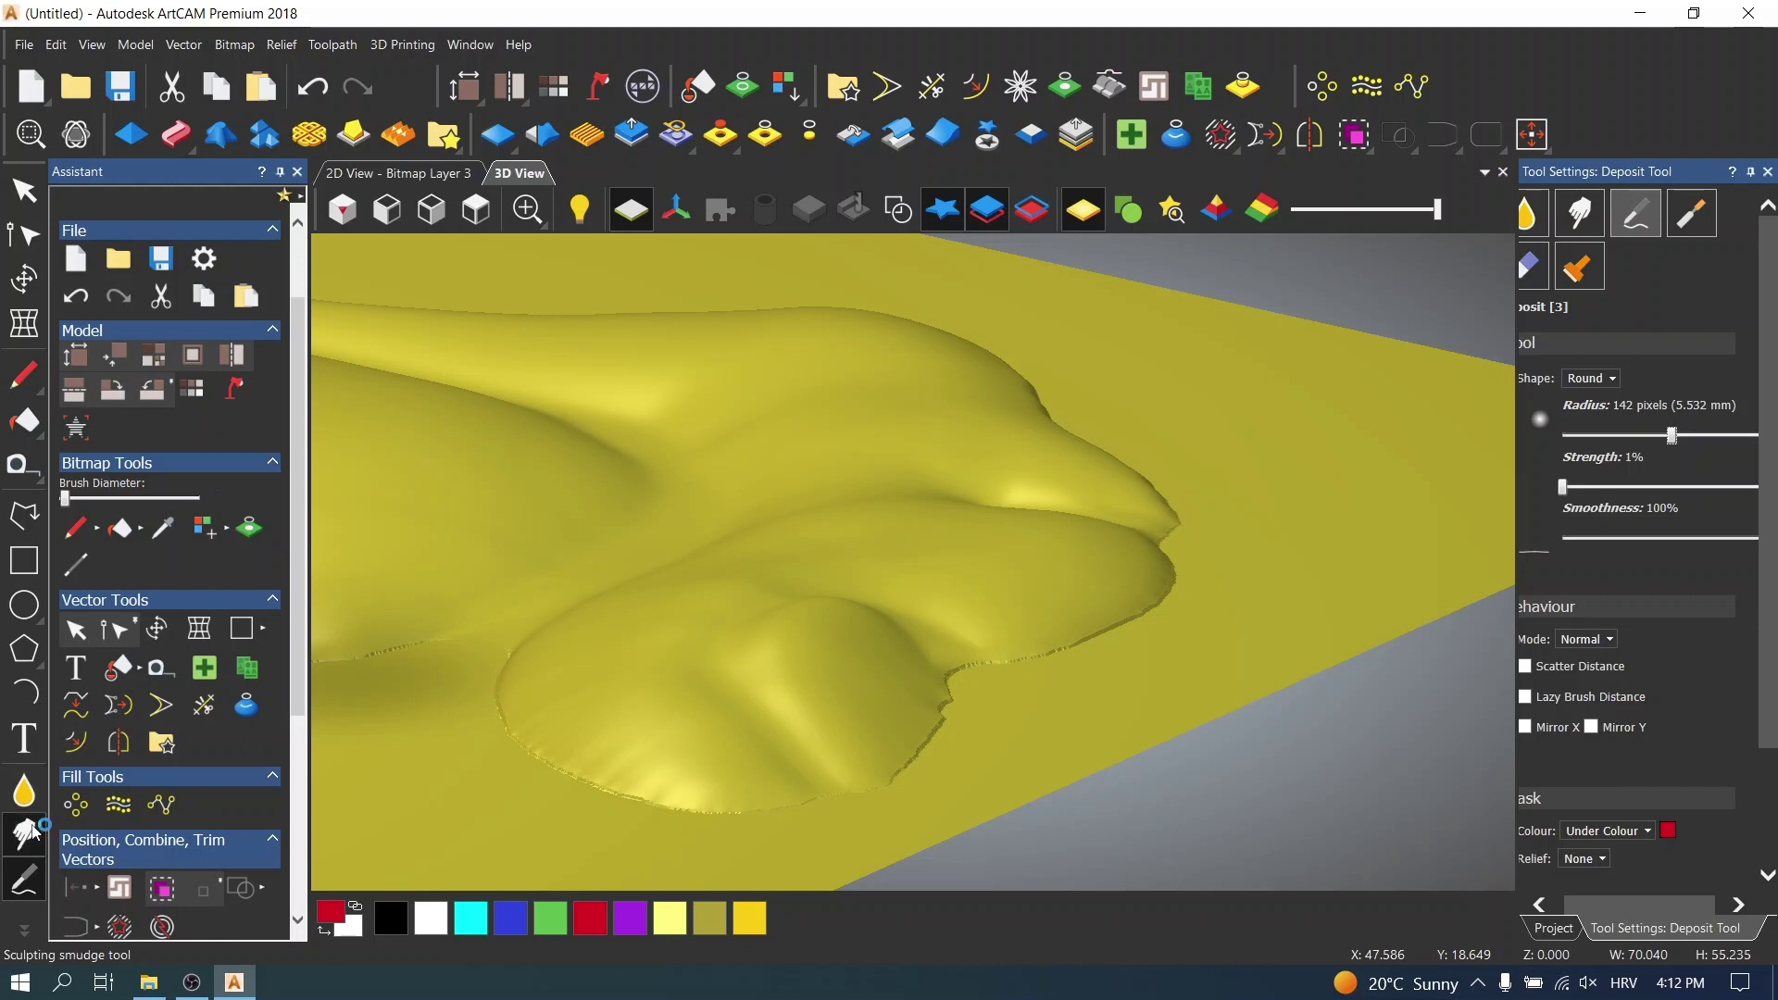
- Pick the Carve sculpting tool from the extra tools, after briefly trying Putty
left_click(24, 838)
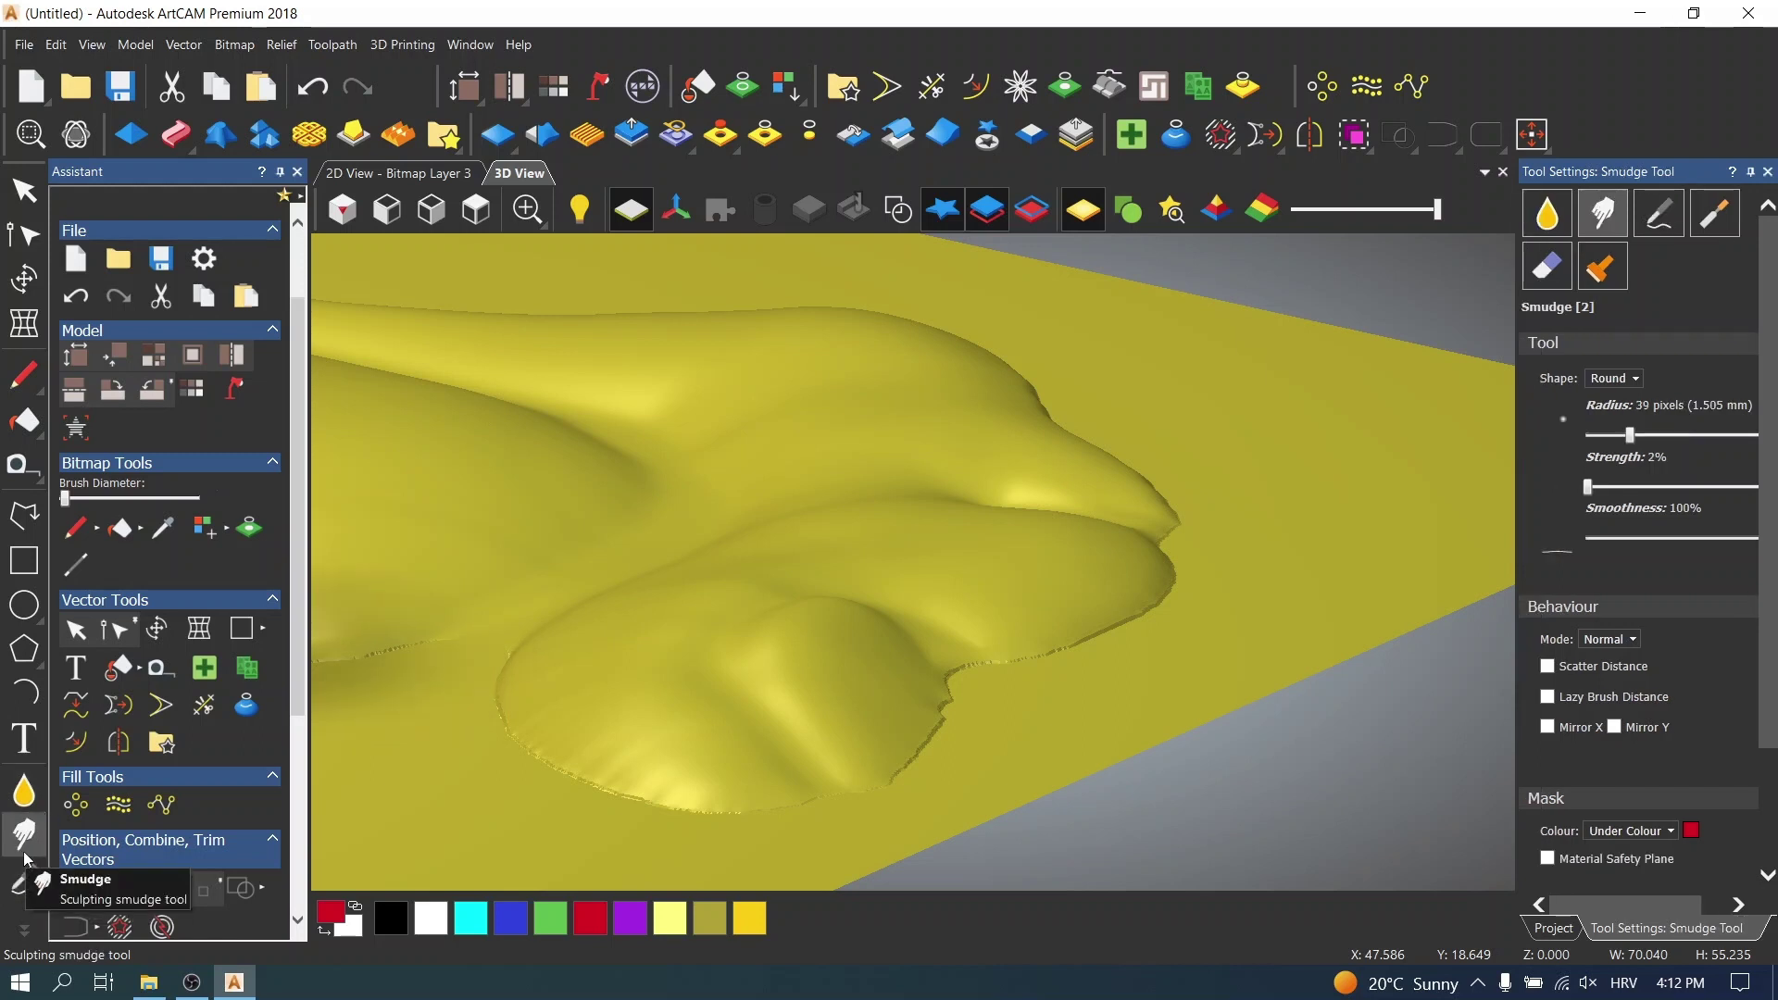
left_click(25, 929)
left_click(29, 895)
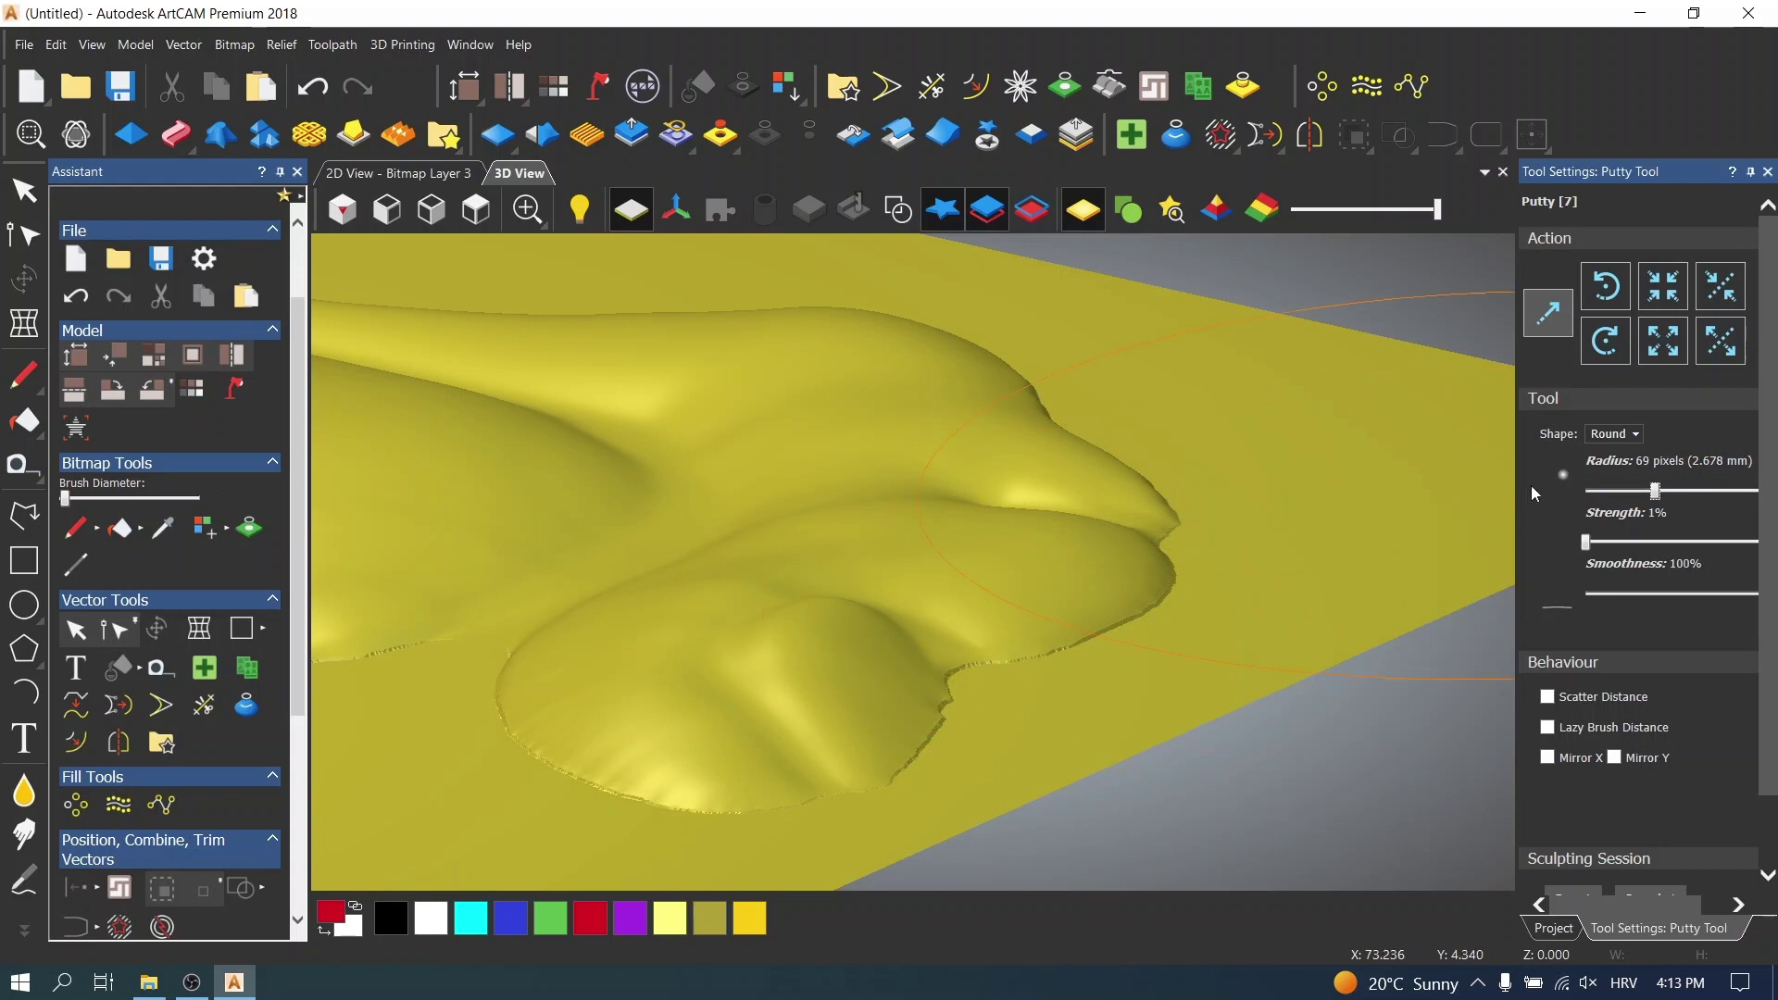
left_click(24, 885)
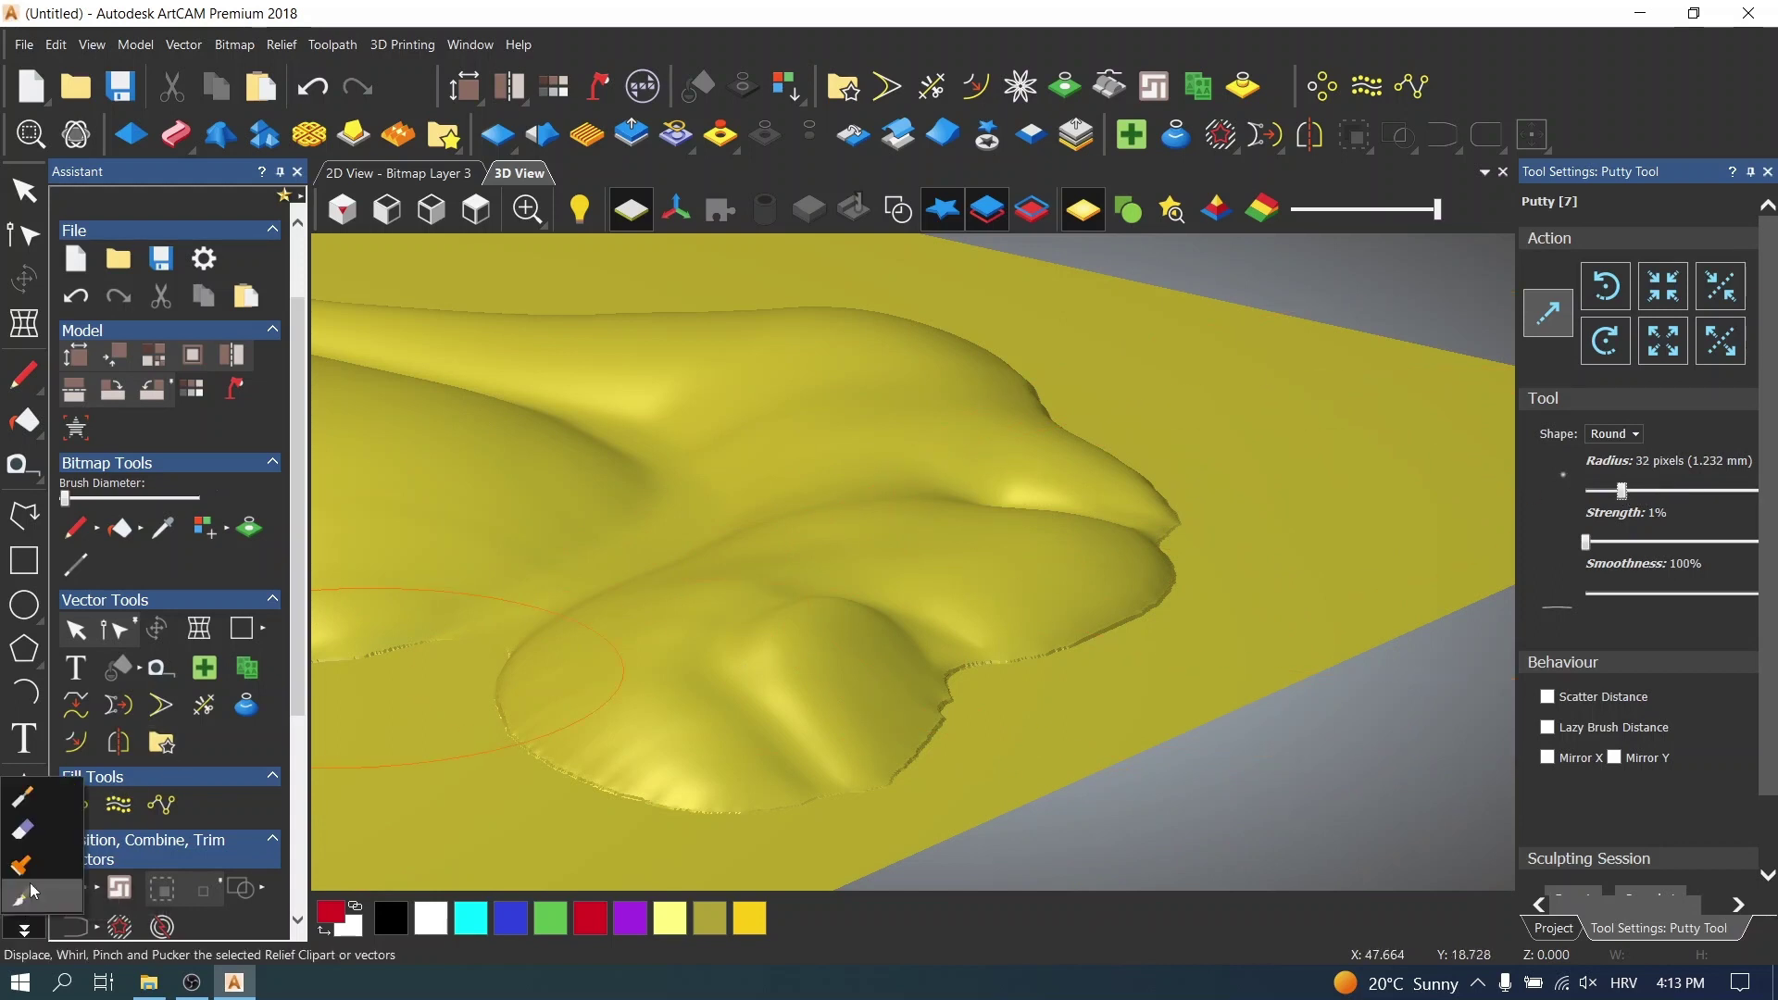
left_click(33, 799)
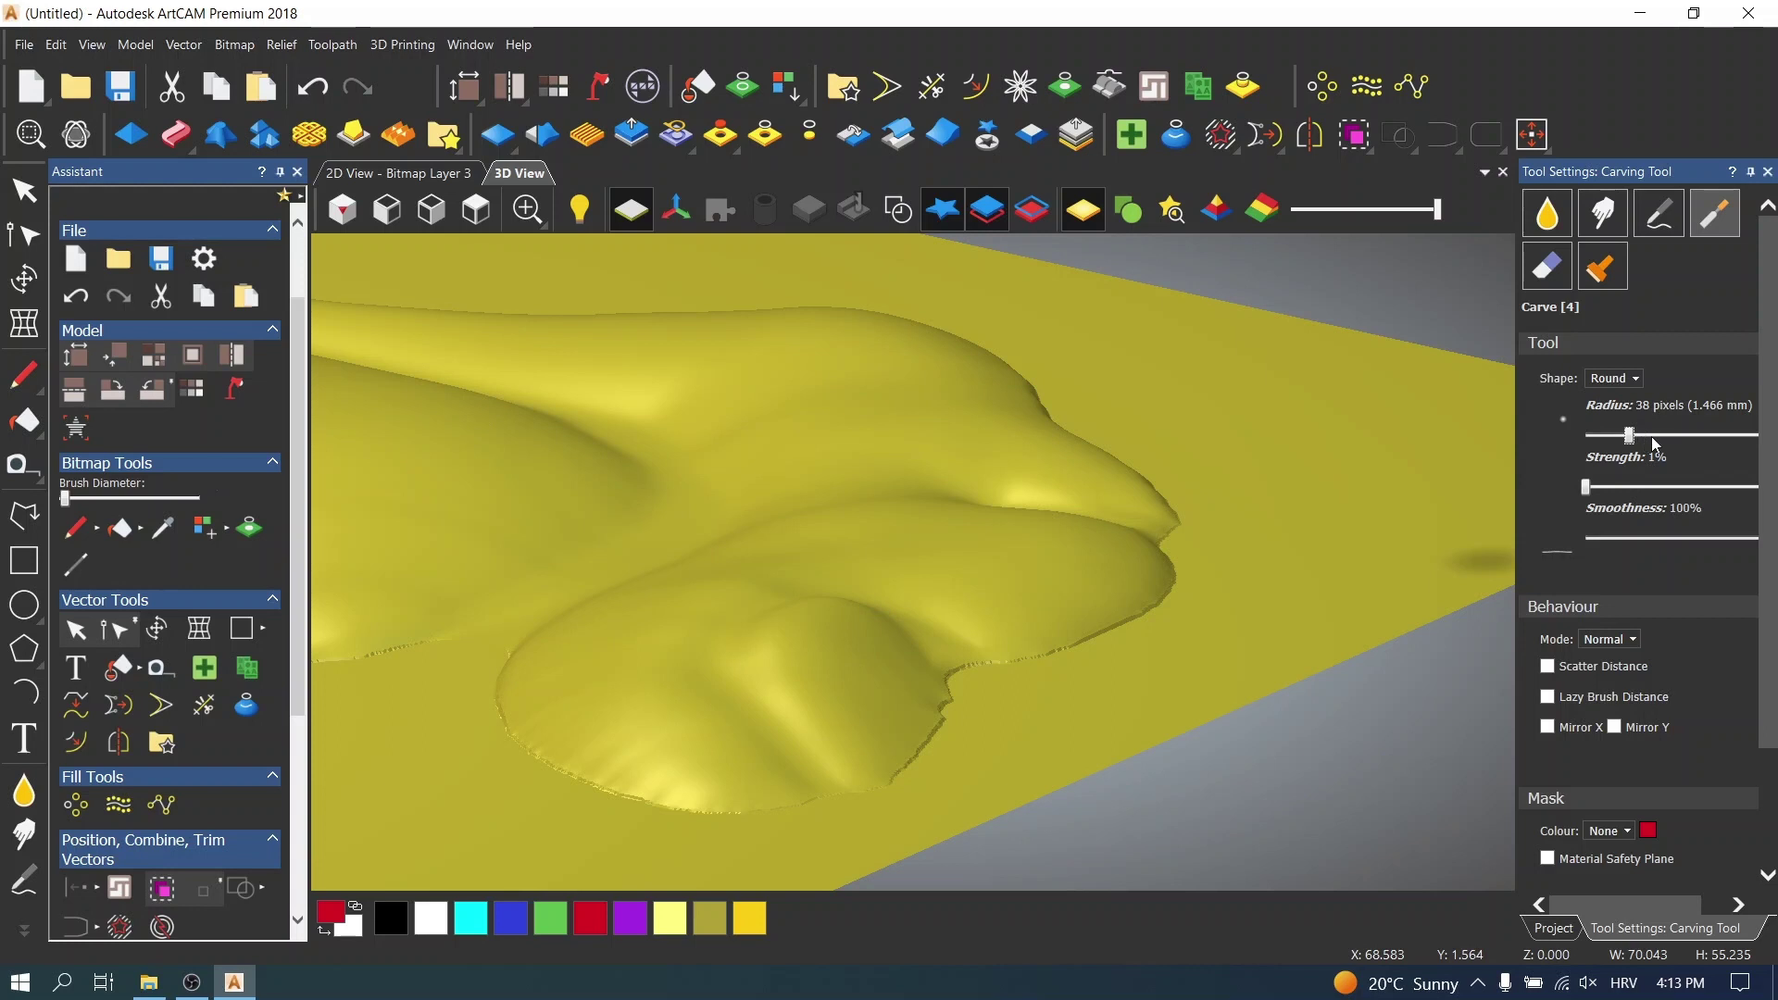
- Orbit and zoom around the finished fist relief to inspect it from overhead and other angles
scroll(821, 675, "up", 4)
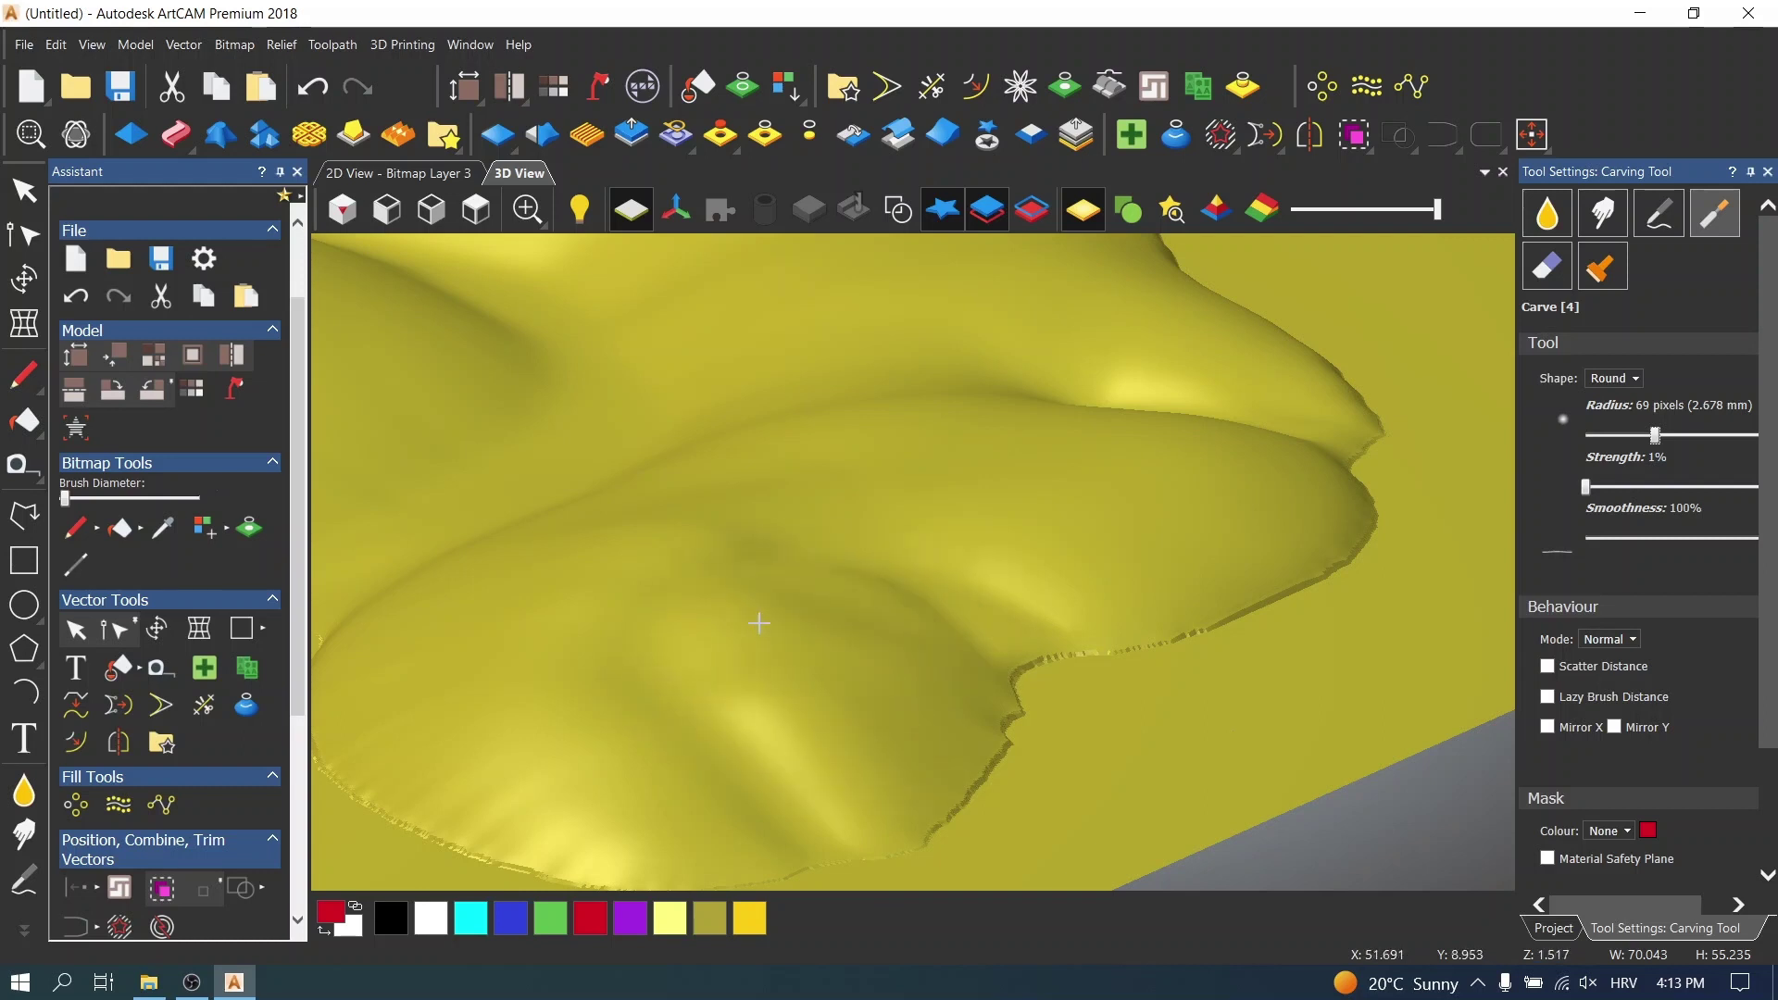
scroll(669, 665, "down", 4)
mouse_move(713, 619)
middle_mouse_down()
mouse_move(550, 845)
mouse_move(870, 636)
mouse_move(1009, 648)
middle_mouse_up()
scroll(987, 718, "down", 3)
middle_click_drag(964, 742, 564, 862)
scroll(567, 866, "down", 1)
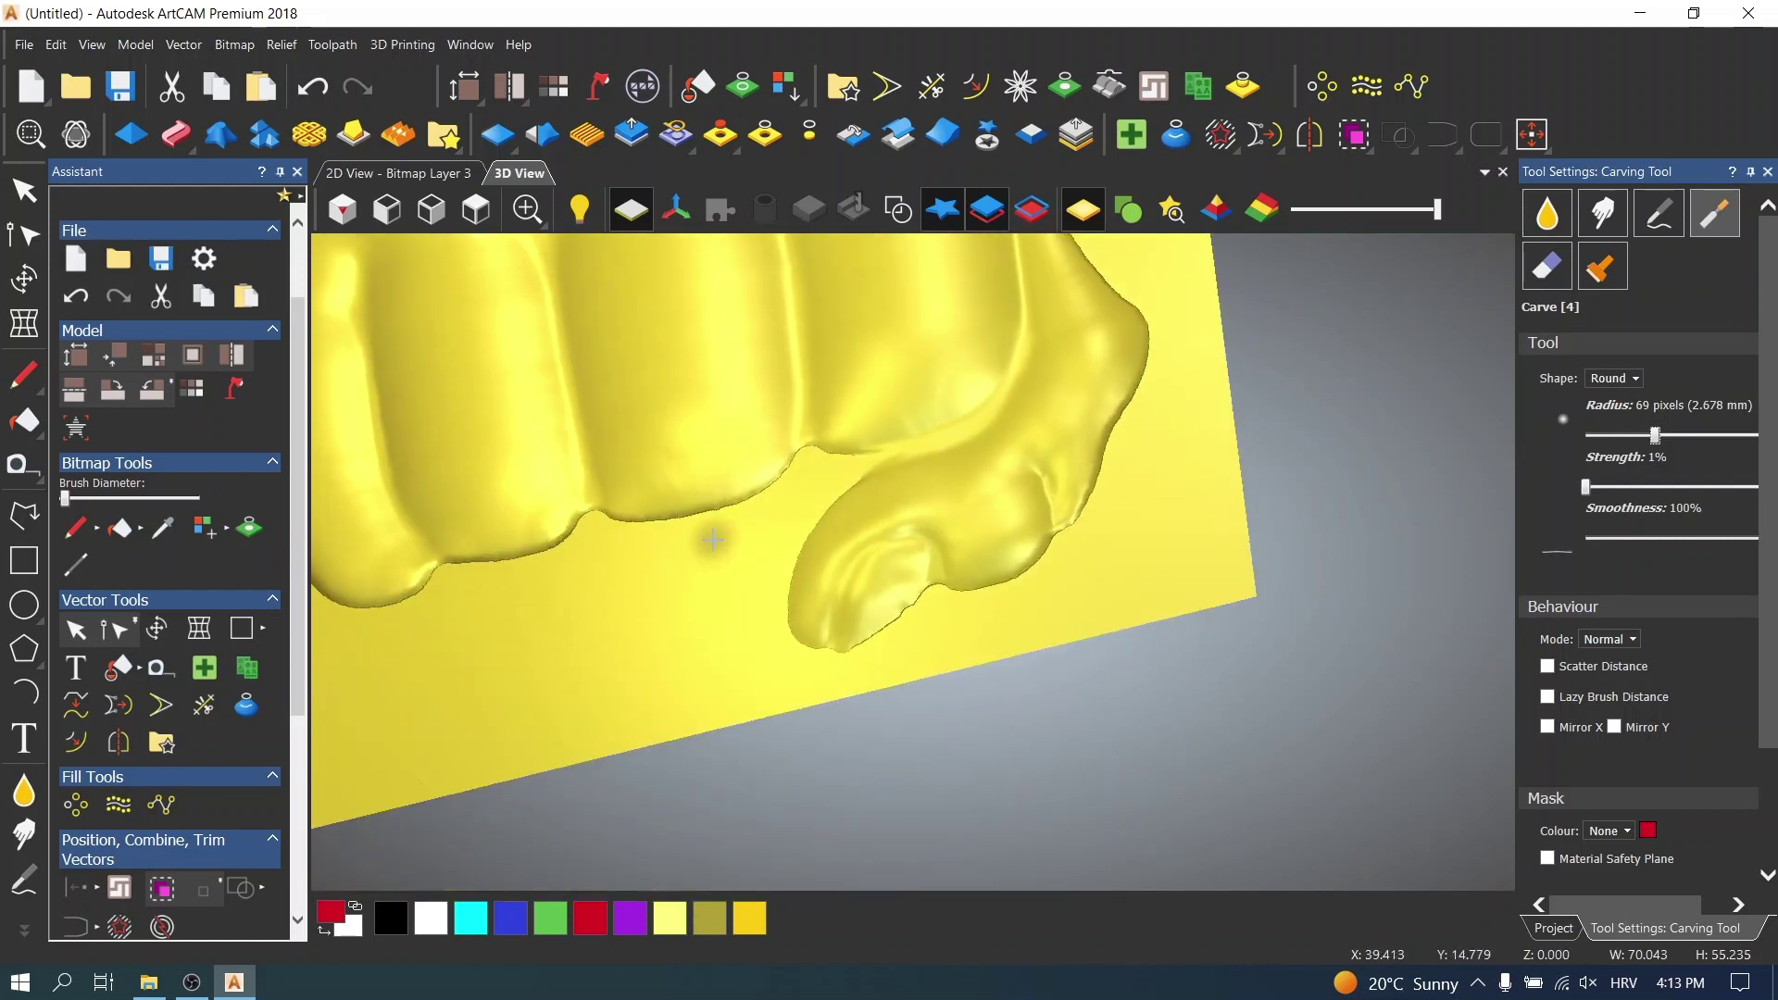
scroll(800, 488, "down", 3)
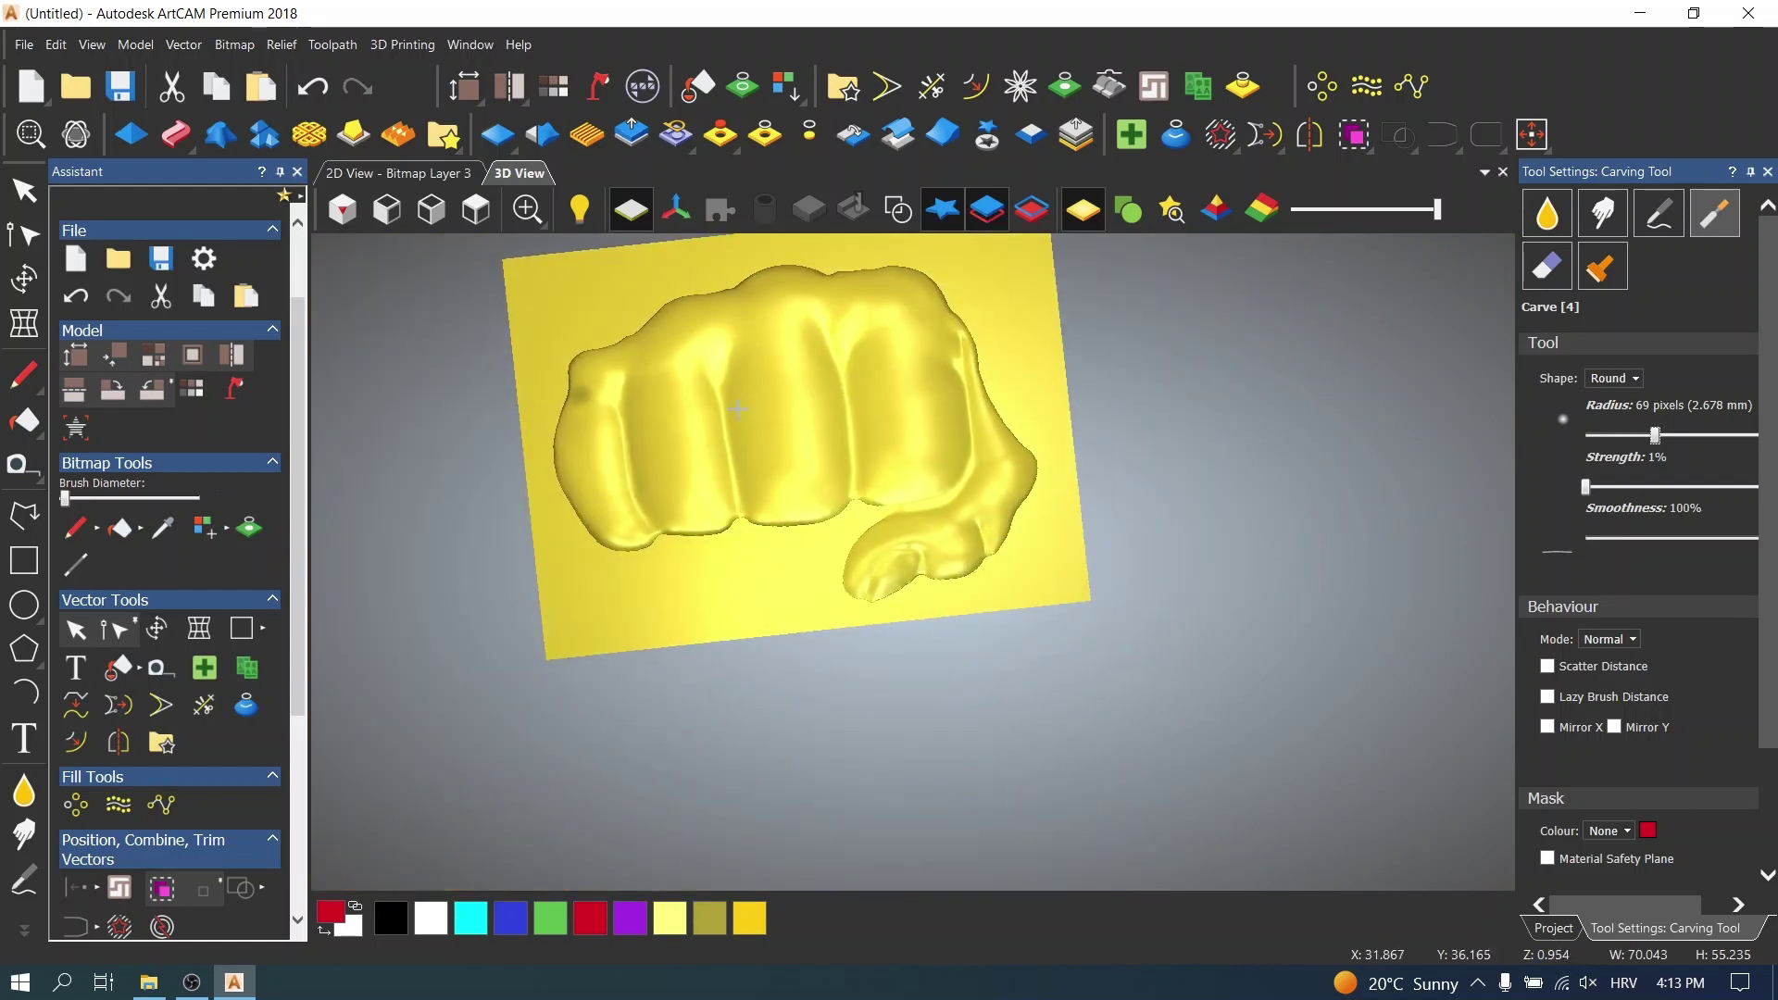
scroll(782, 576, "up", 2)
scroll(1140, 638, "up", 1)
- Leave sculpting with the Select tool and clear the vector selection
middle_click_drag(1140, 637, 1220, 628)
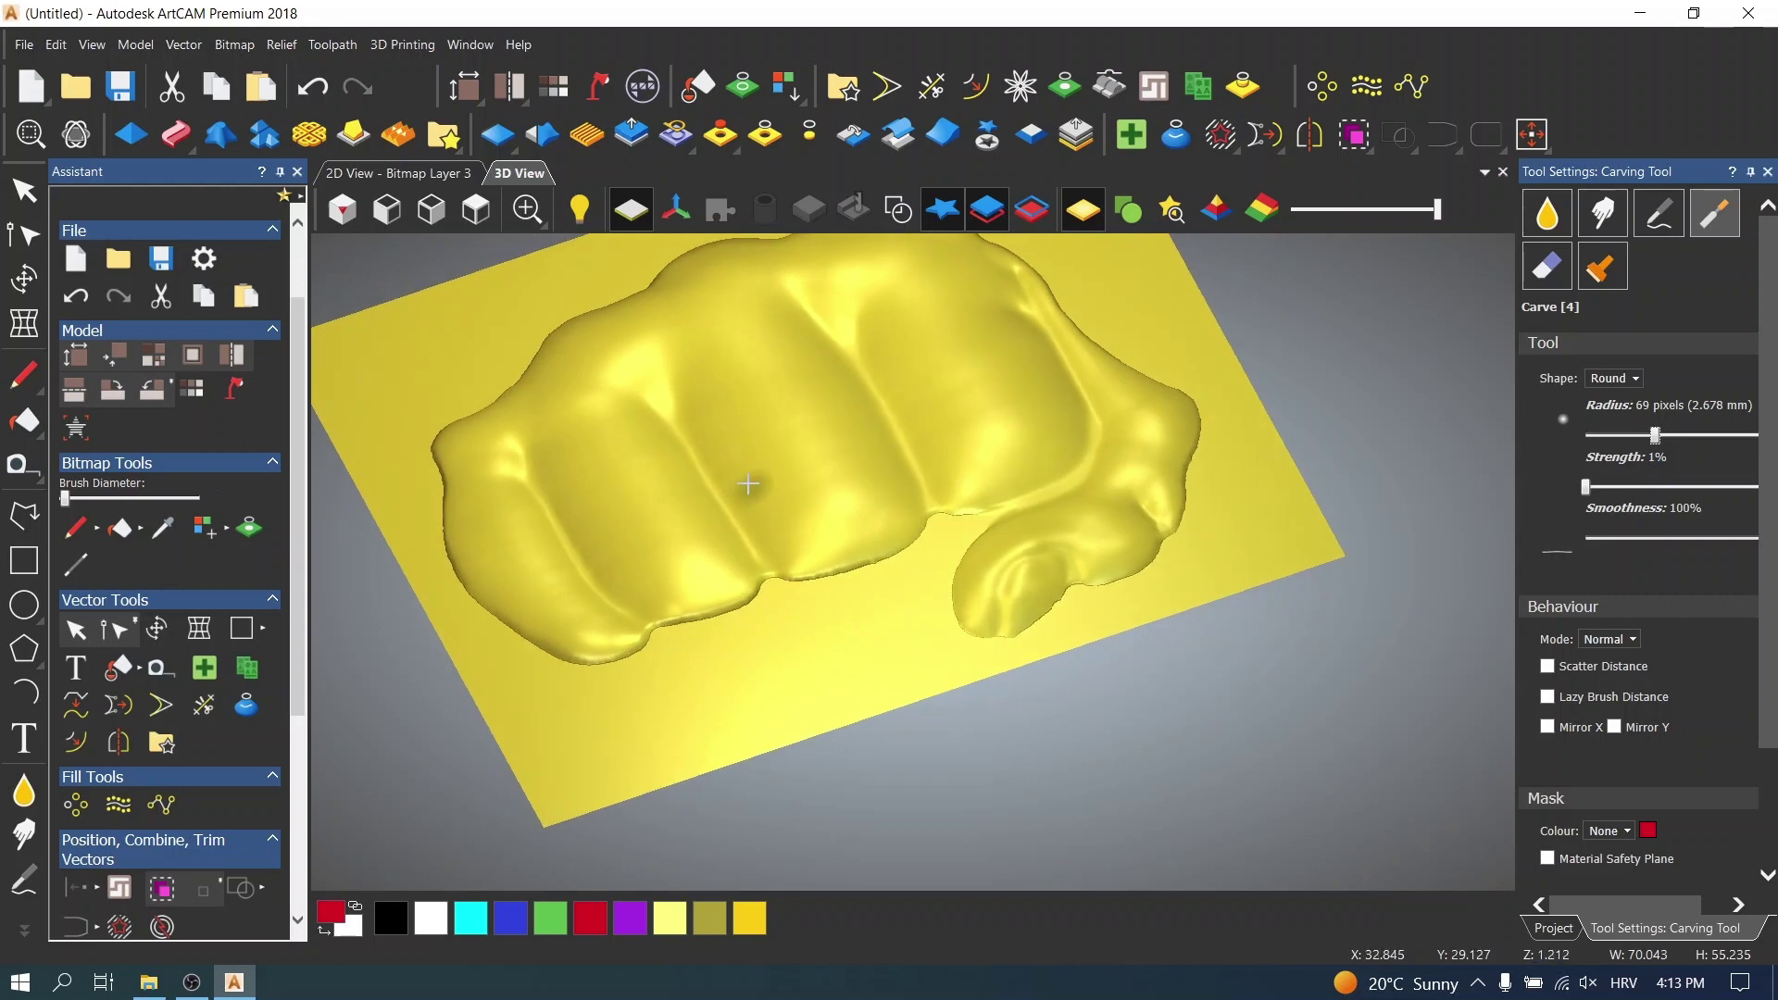
scroll(771, 486, "down", 1)
scroll(737, 459, "up", 1)
middle_click_drag(830, 454, 849, 488)
scroll(865, 509, "down", 1)
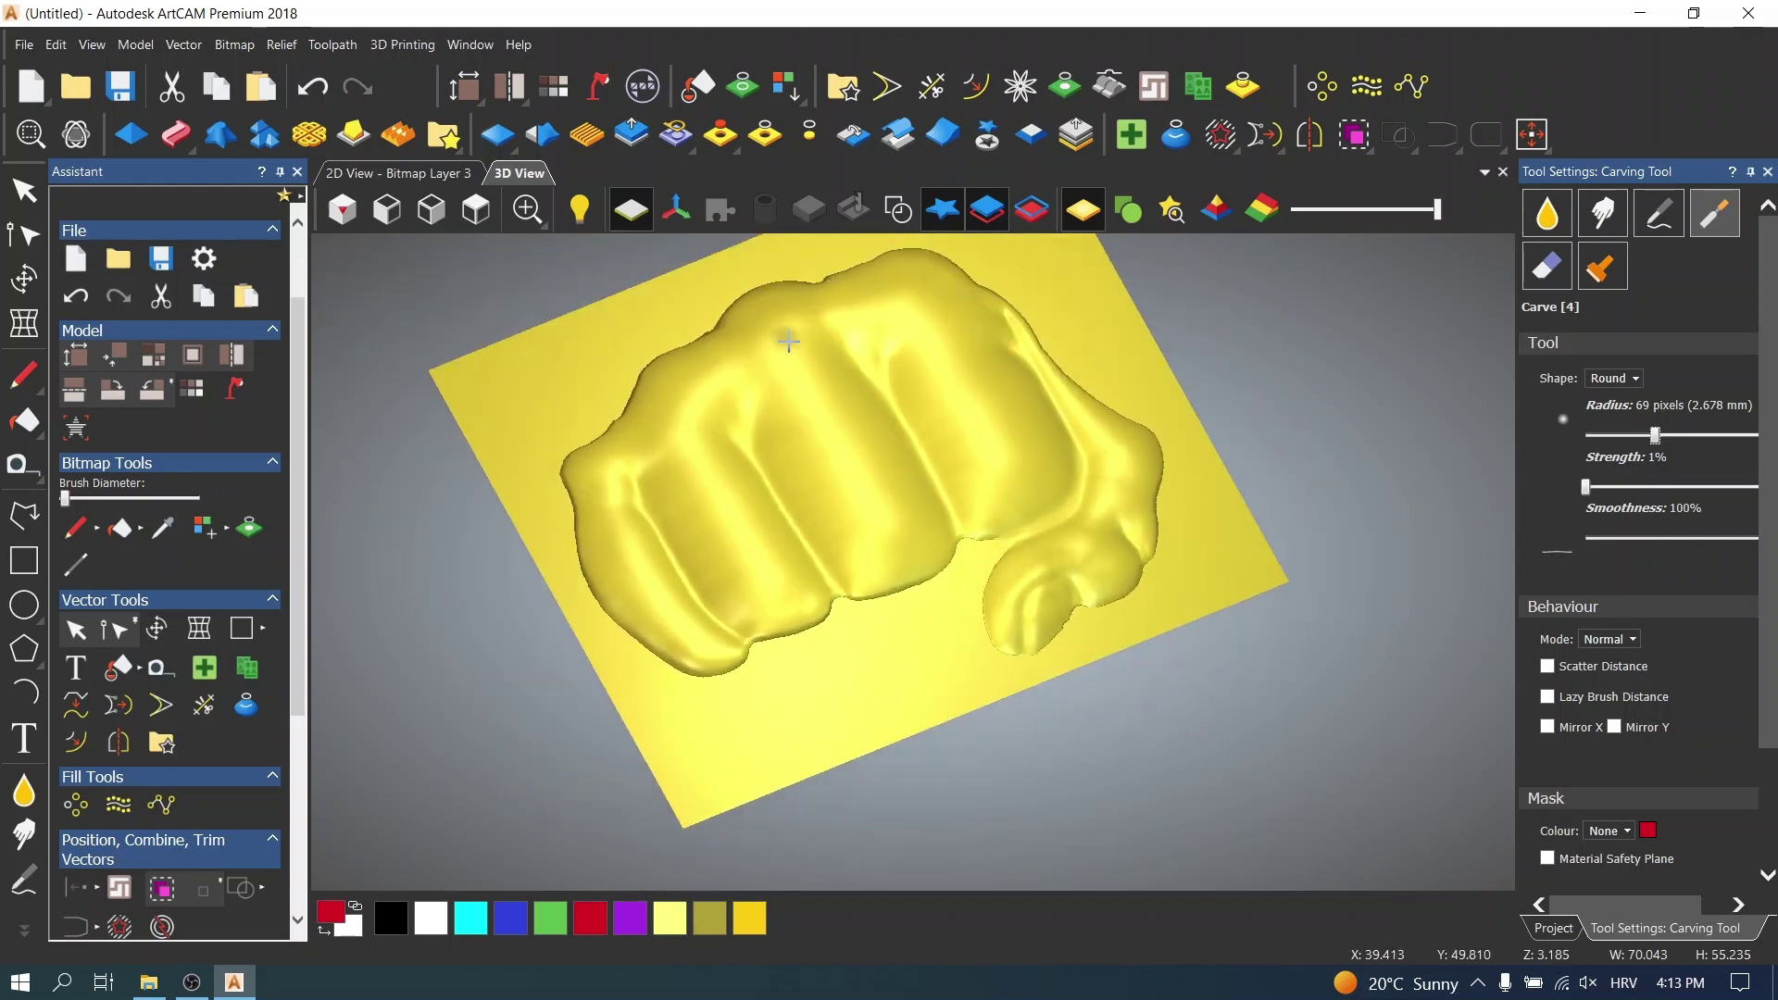
left_click(68, 635)
left_click(1065, 692)
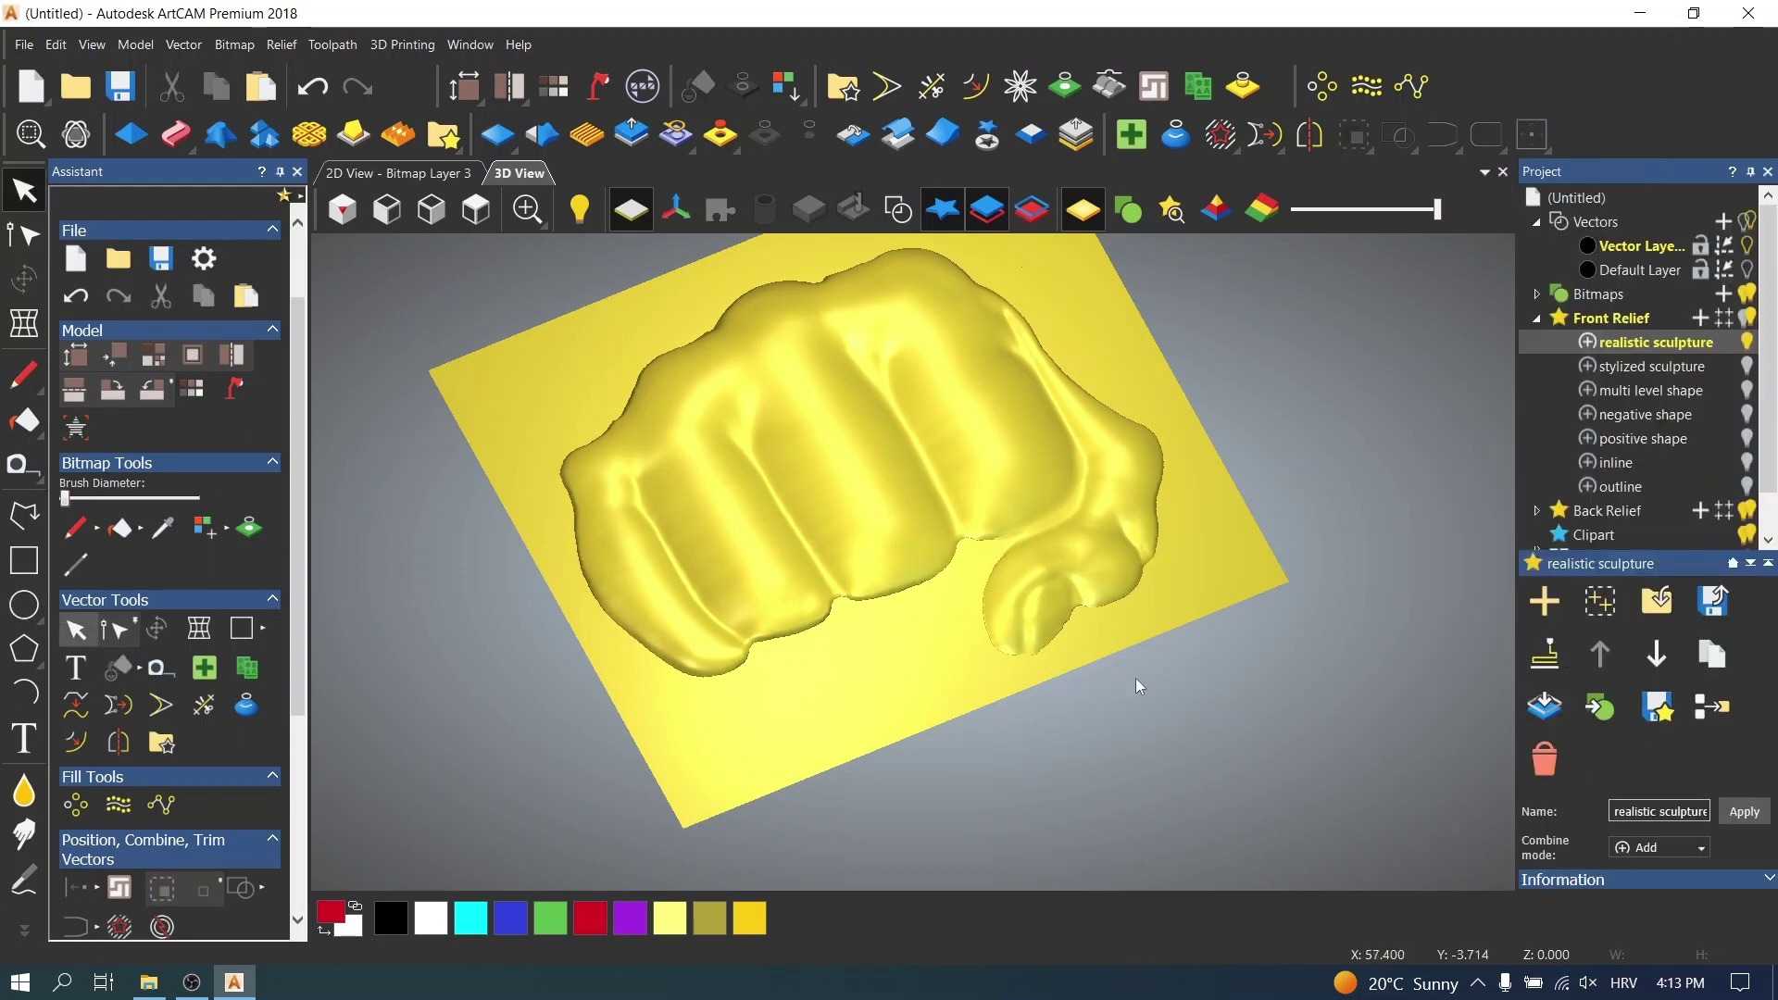
- Show the relief as a greyscale bitmap and erase the grey strip above the fist to white
left_click(1142, 213)
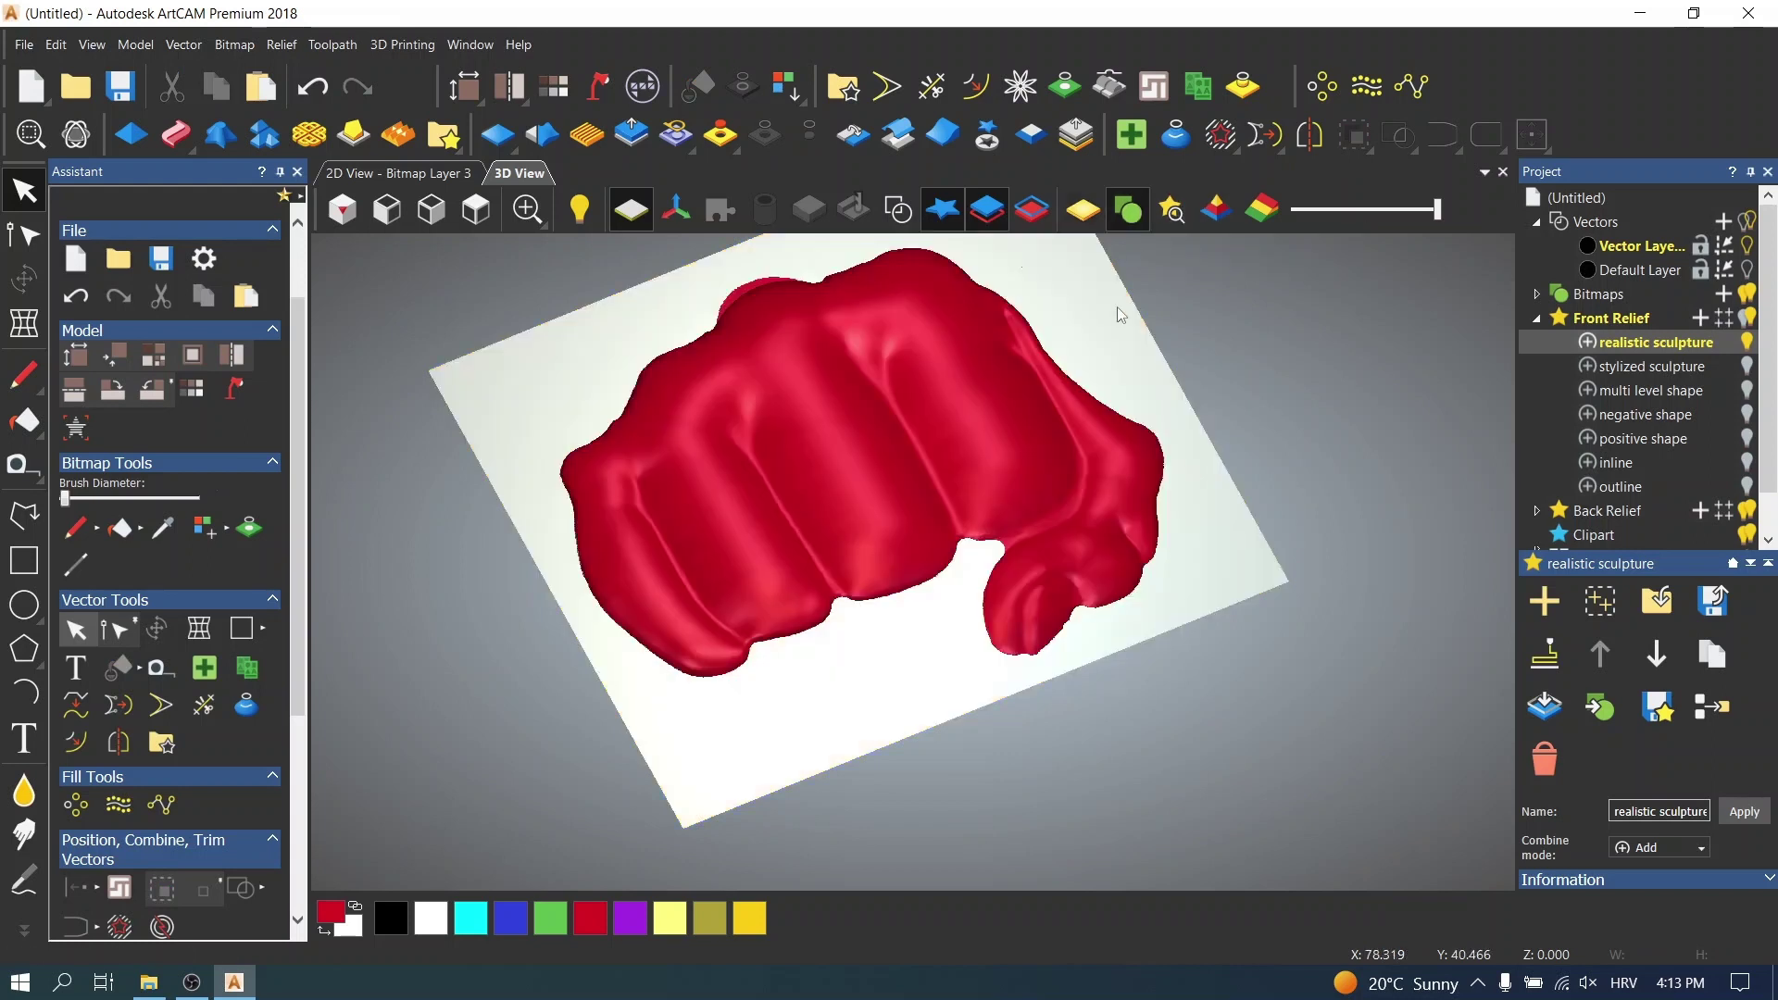
left_click(191, 390)
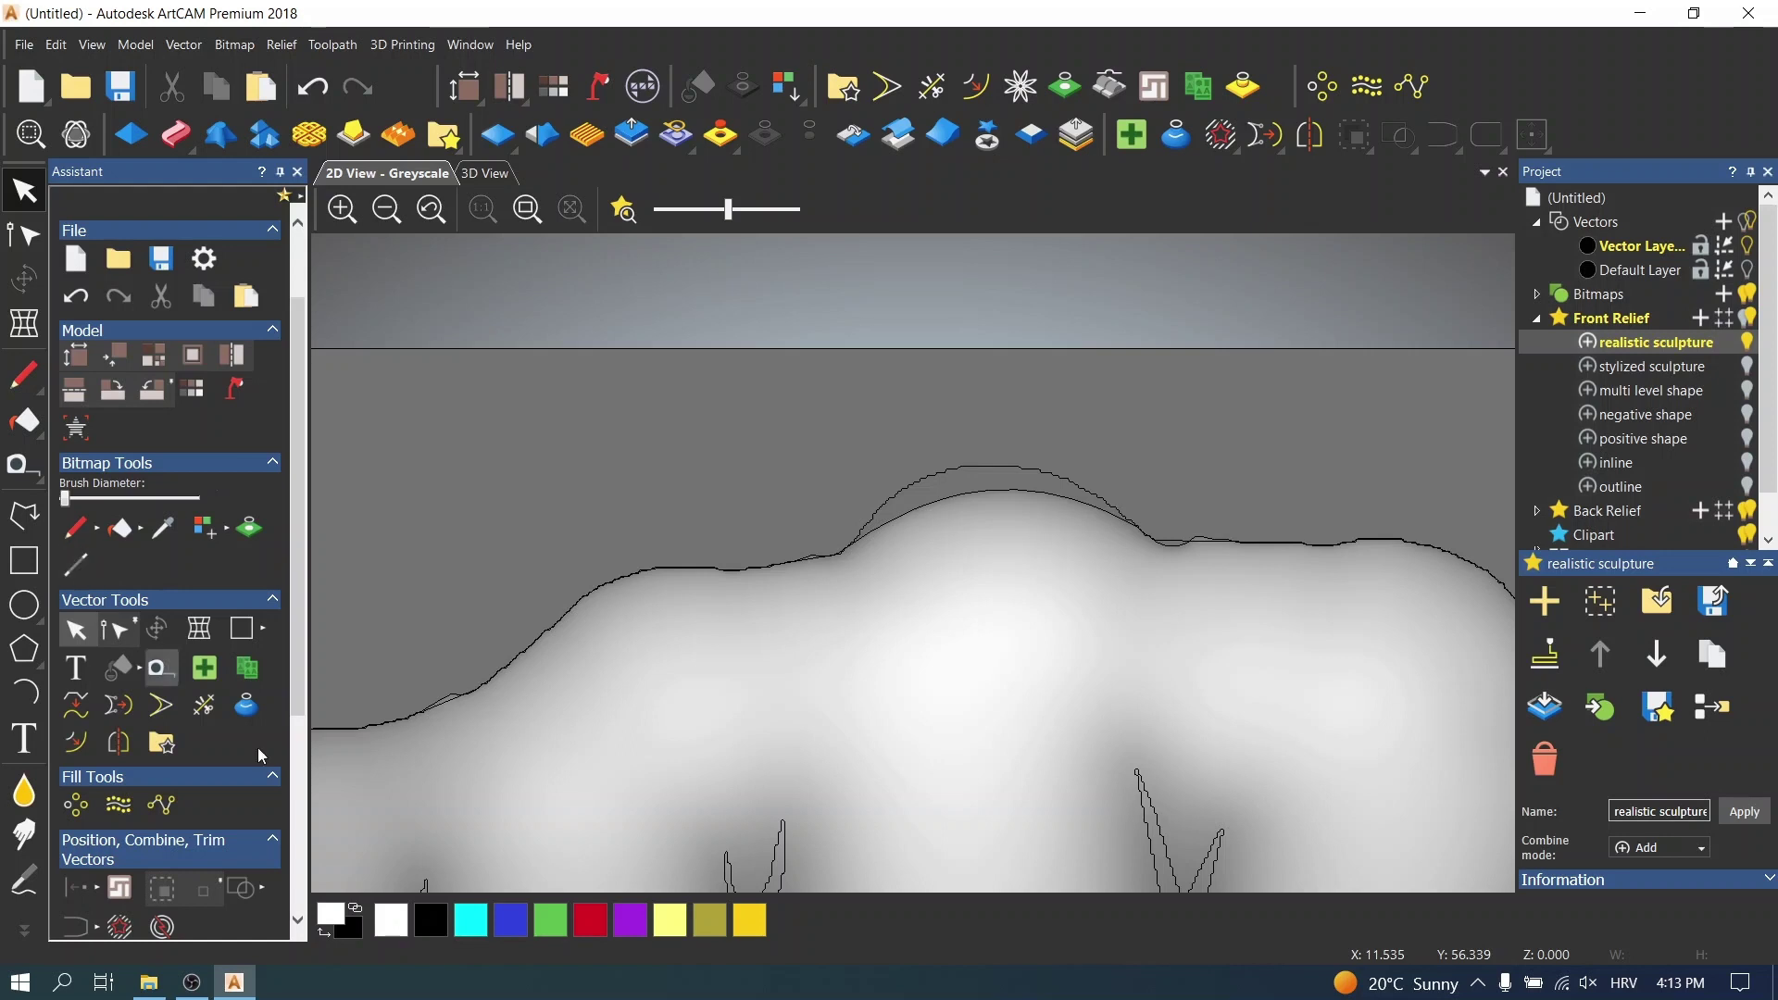
left_click(125, 532)
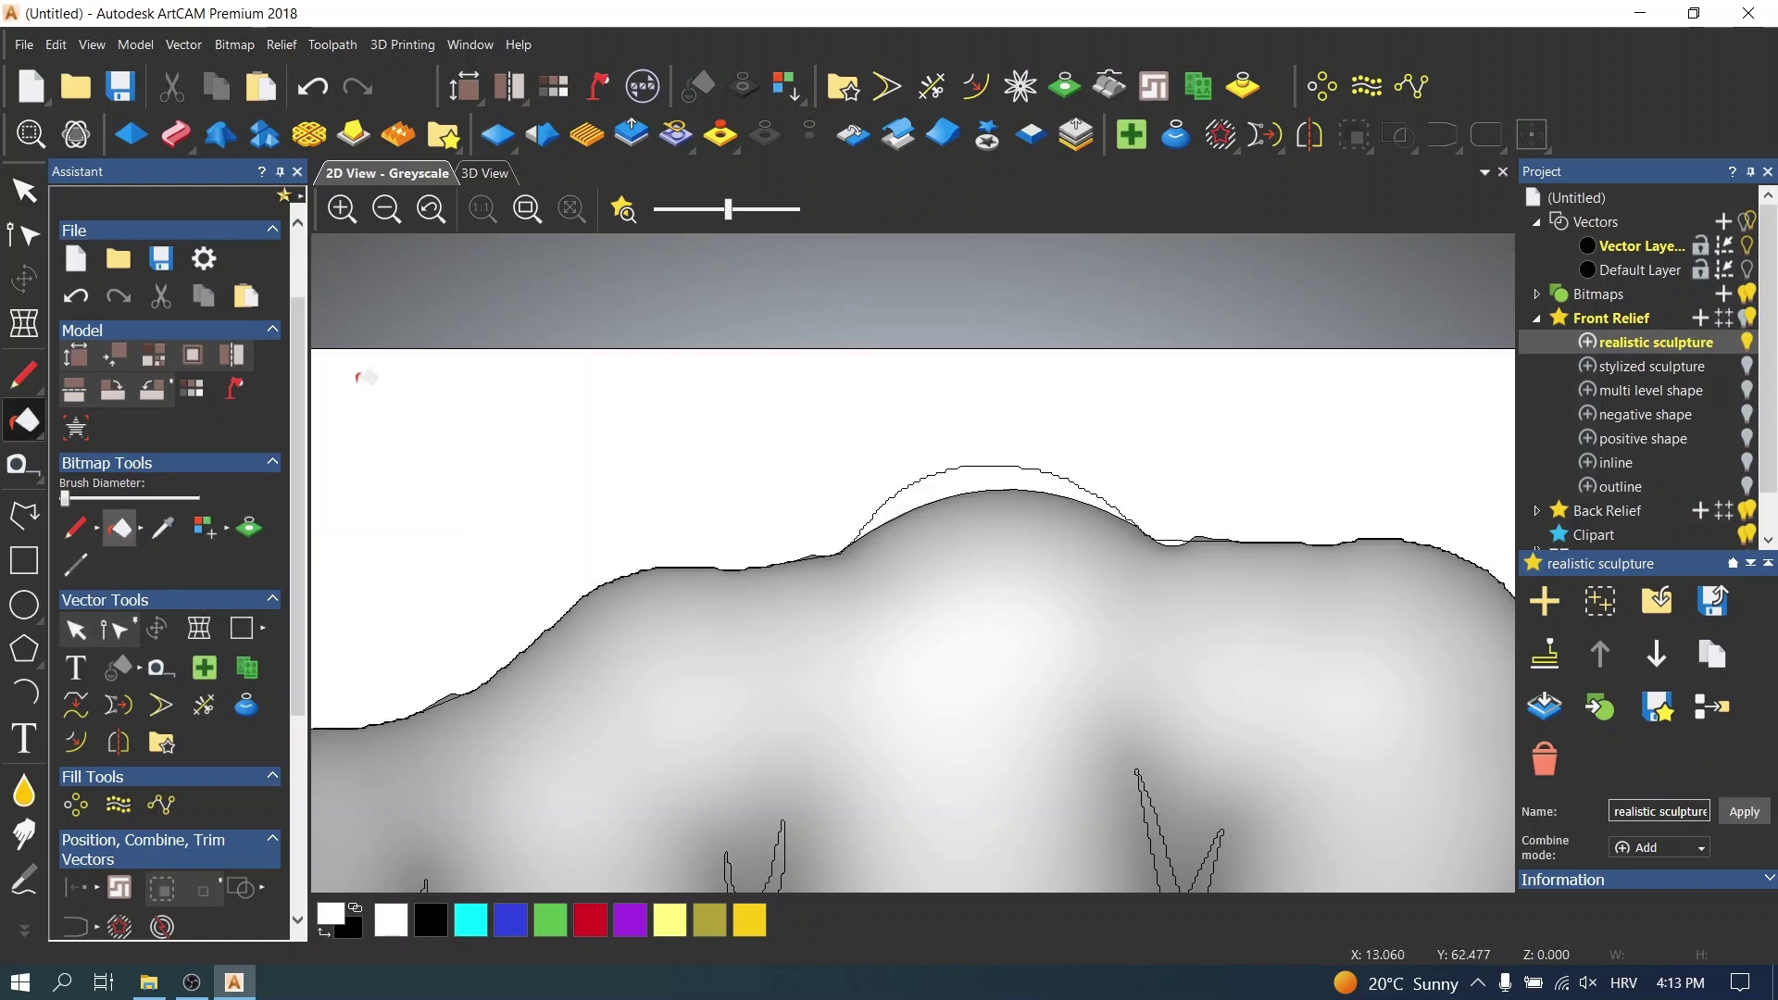
- View the fist relief in 3D, orbit around it, and render it in yellow material
left_click(484, 173)
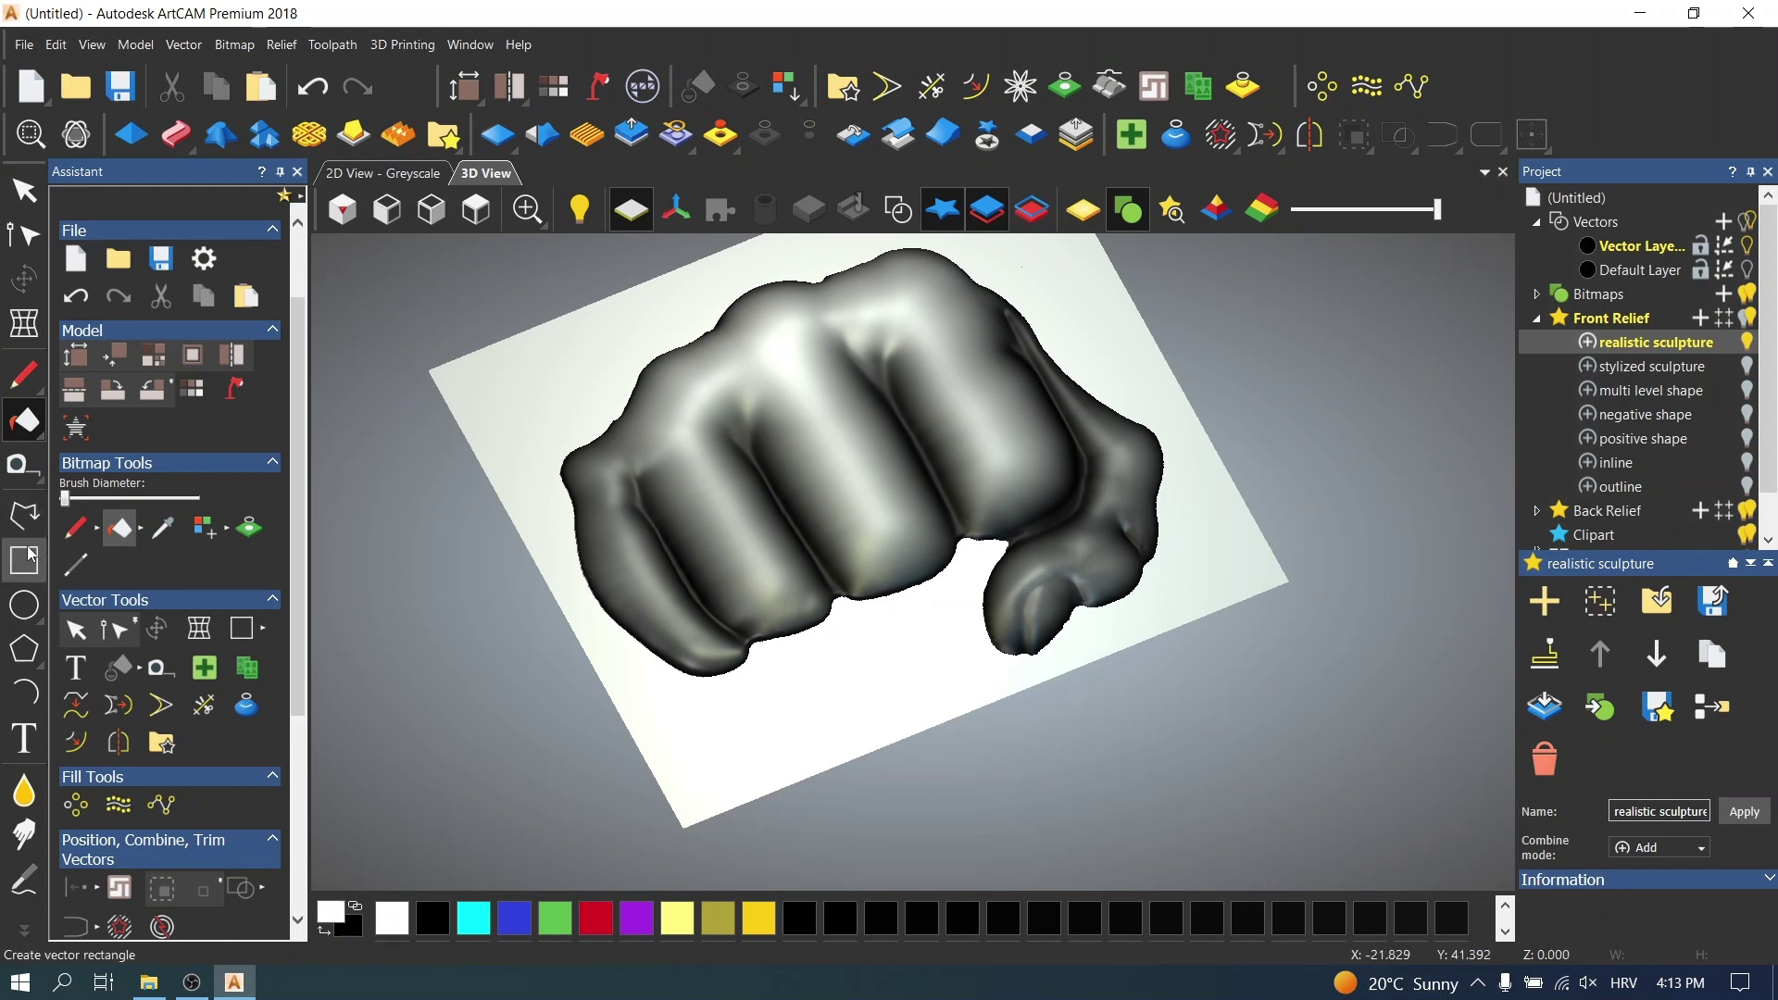
left_click(24, 190)
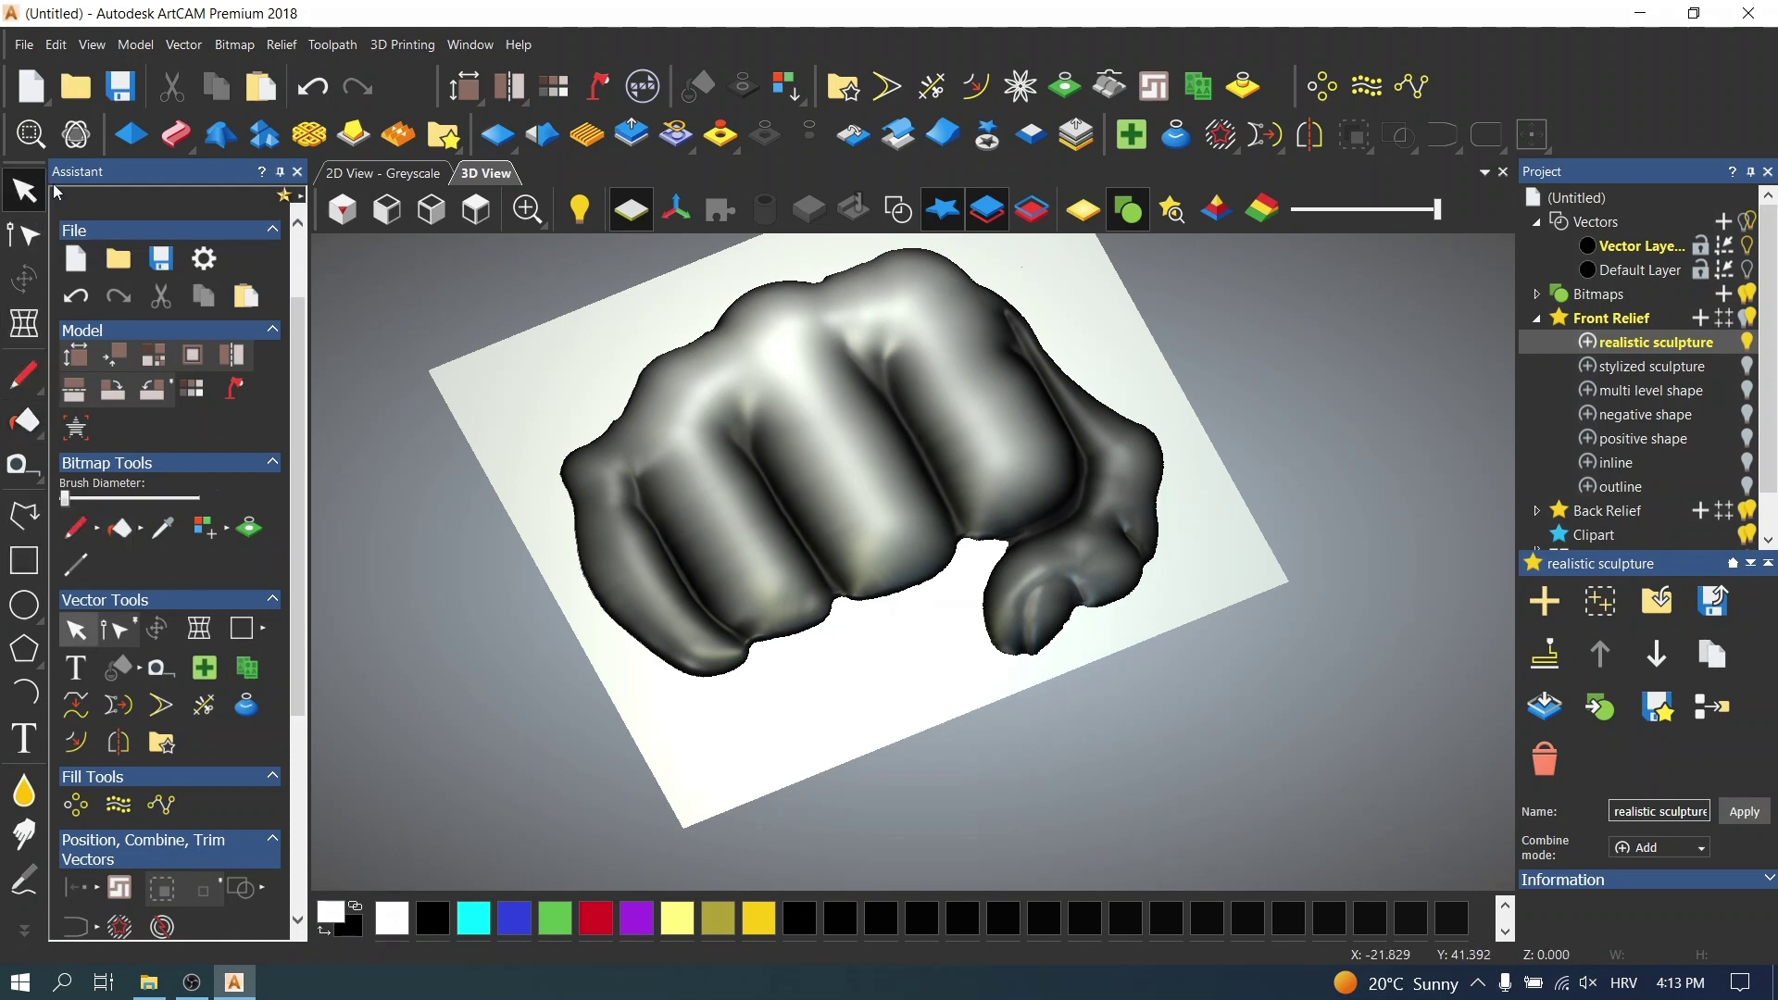
left_click_drag(985, 784, 987, 552)
left_click_drag(895, 482, 1250, 753)
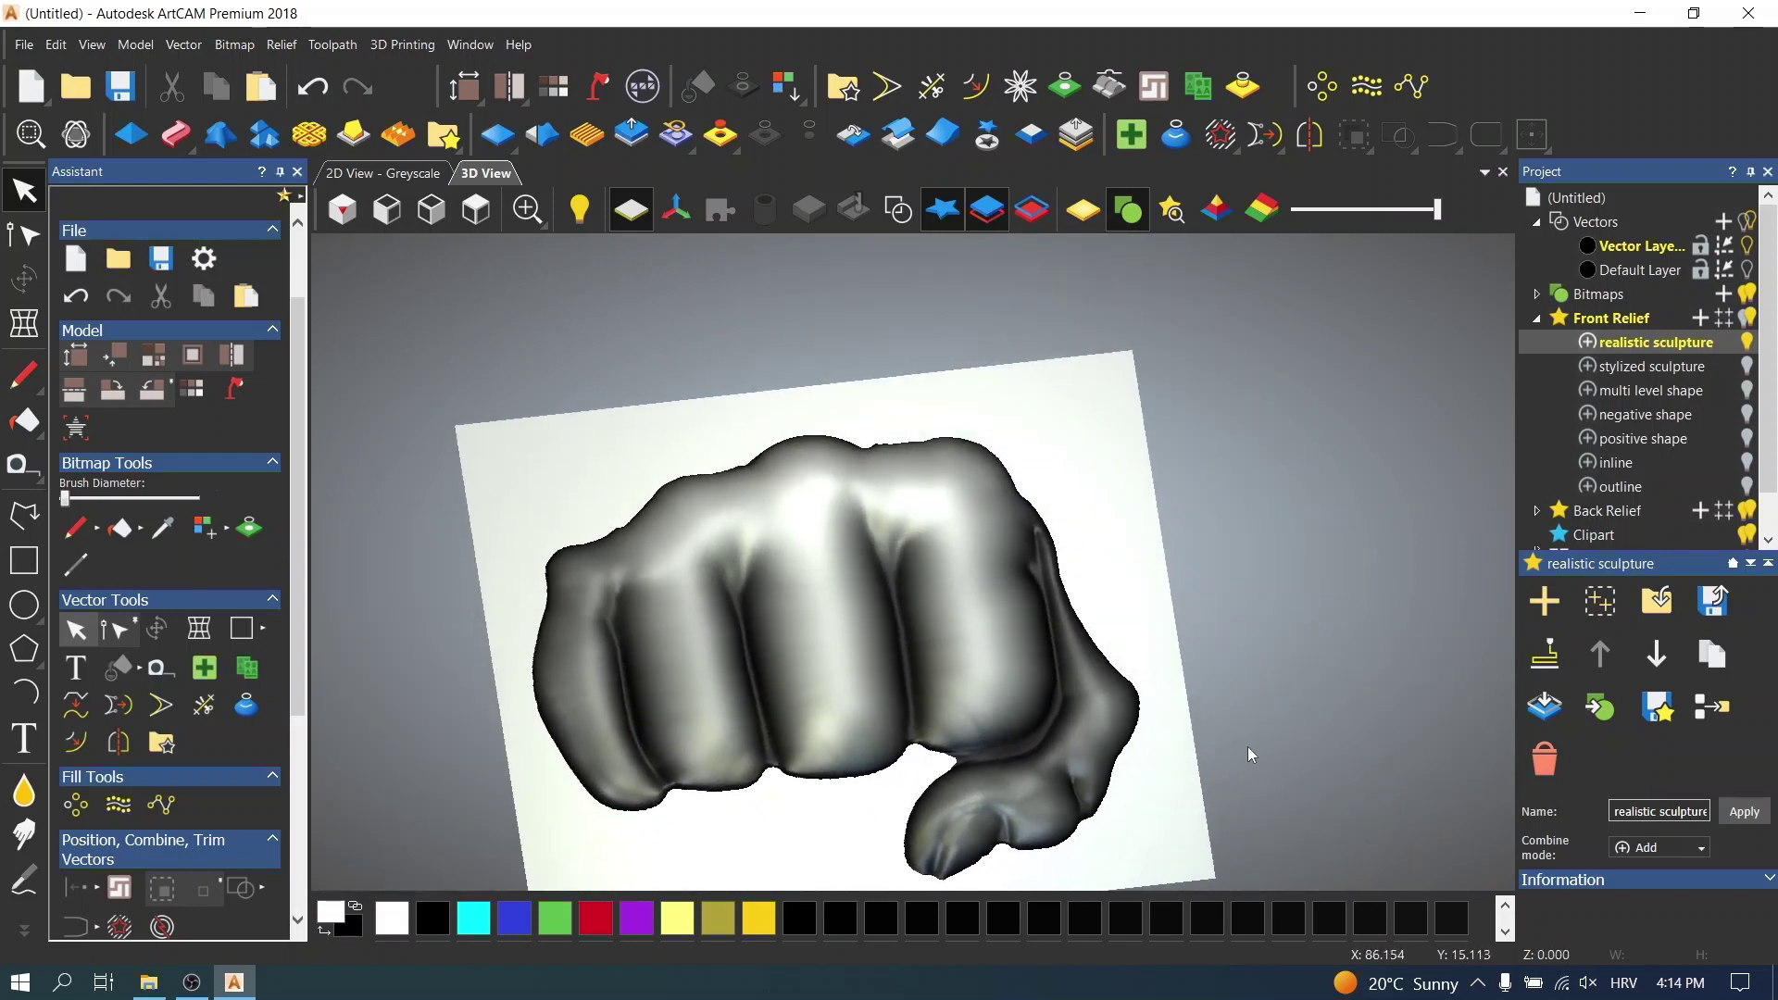
left_click_drag(814, 501, 1016, 489)
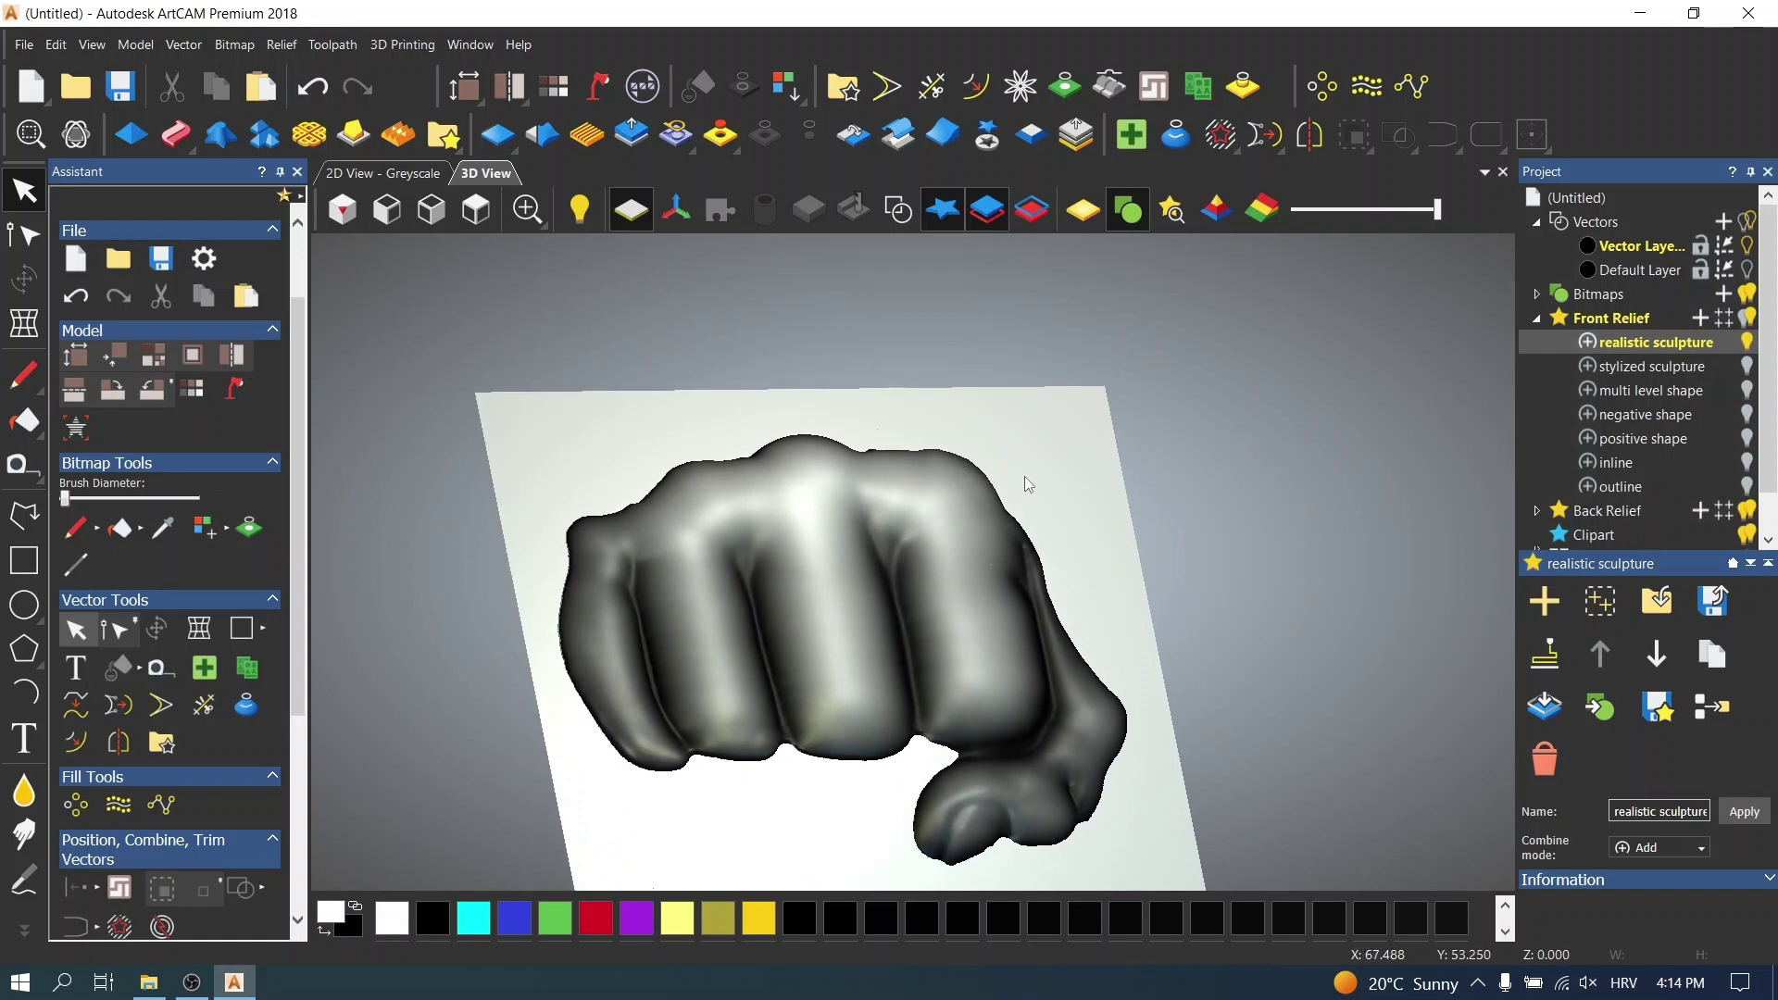
left_click_drag(620, 581, 881, 575)
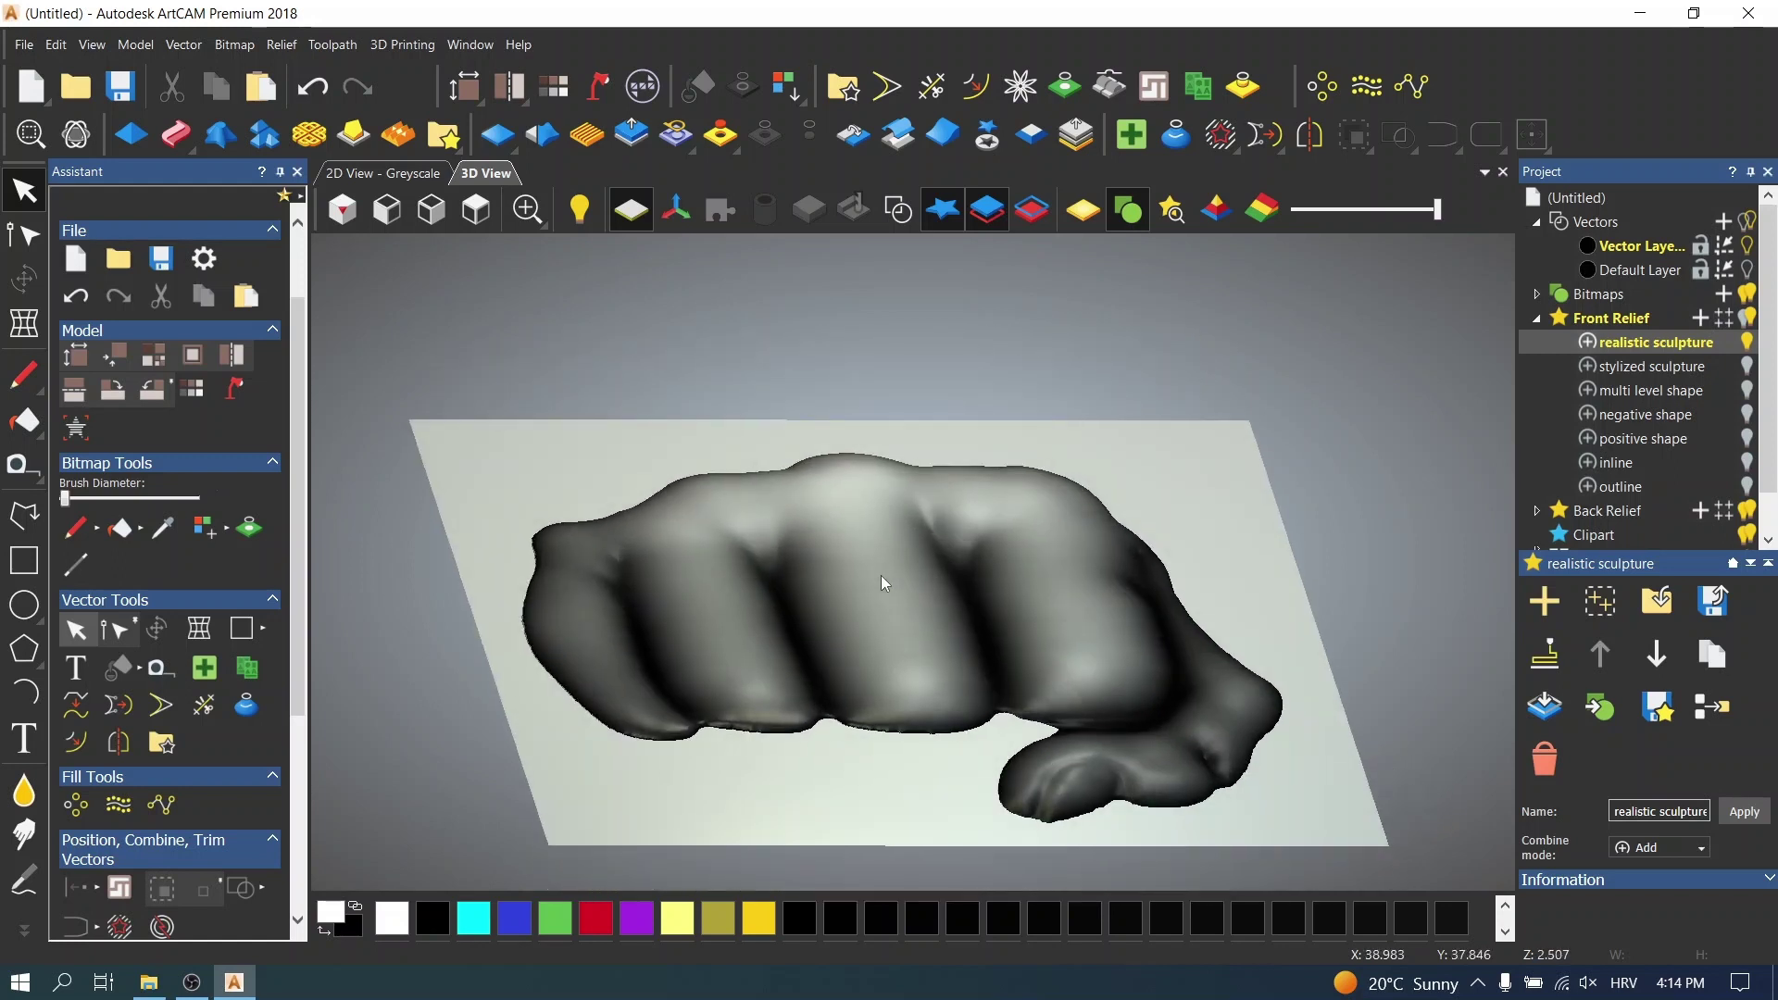
left_click_drag(943, 398, 1032, 648)
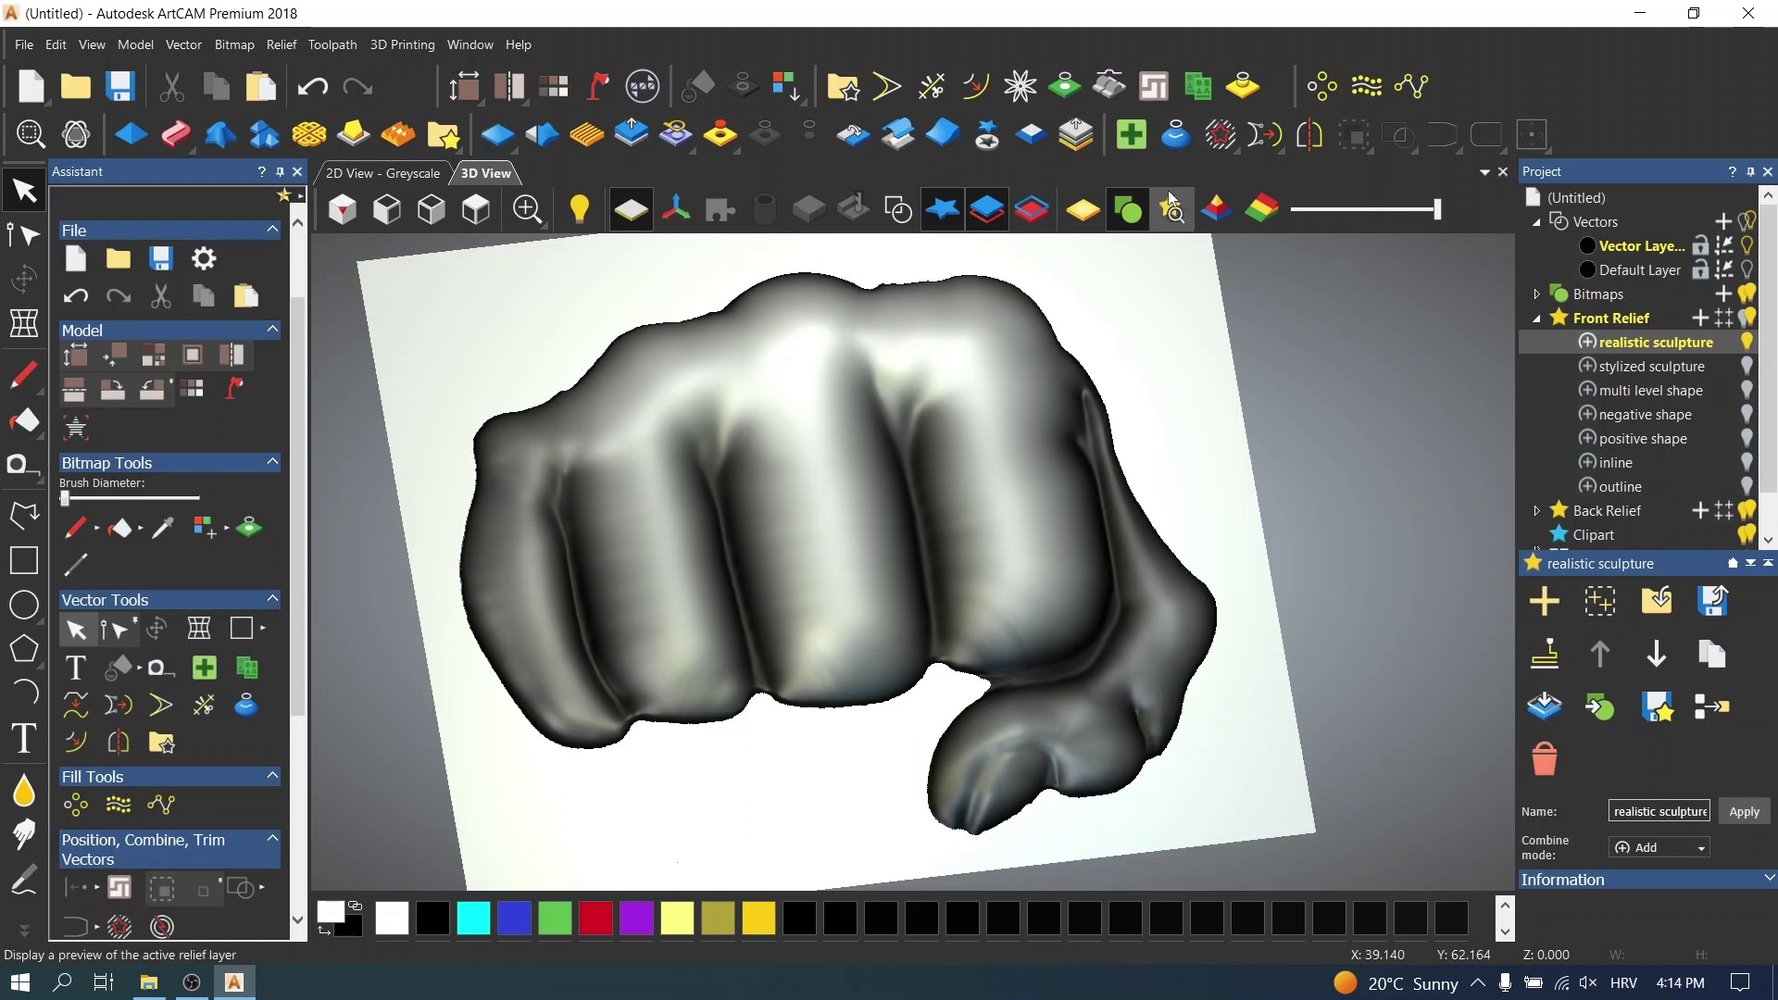
left_click(1083, 209)
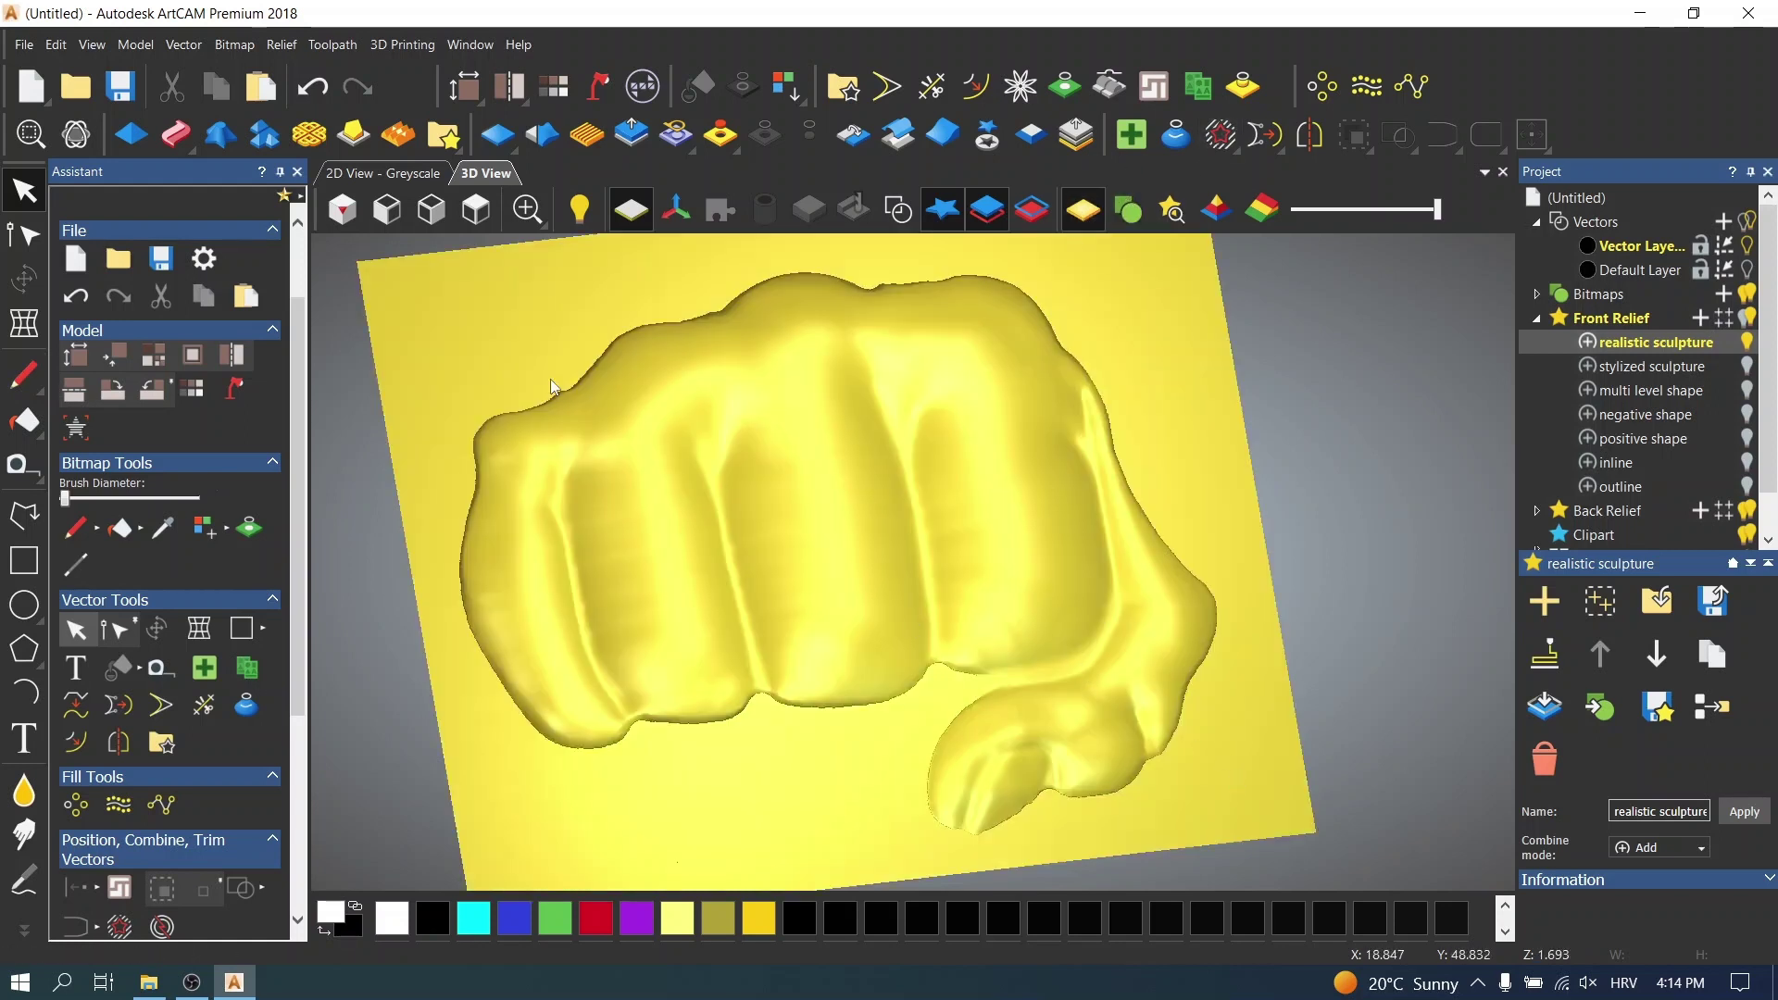
- Rotate and zoom around the yellow-rendered fist relief, then bring up the Model menu
mouse_move(741, 414)
left_mouse_down()
mouse_move(734, 461)
mouse_move(732, 408)
left_mouse_up()
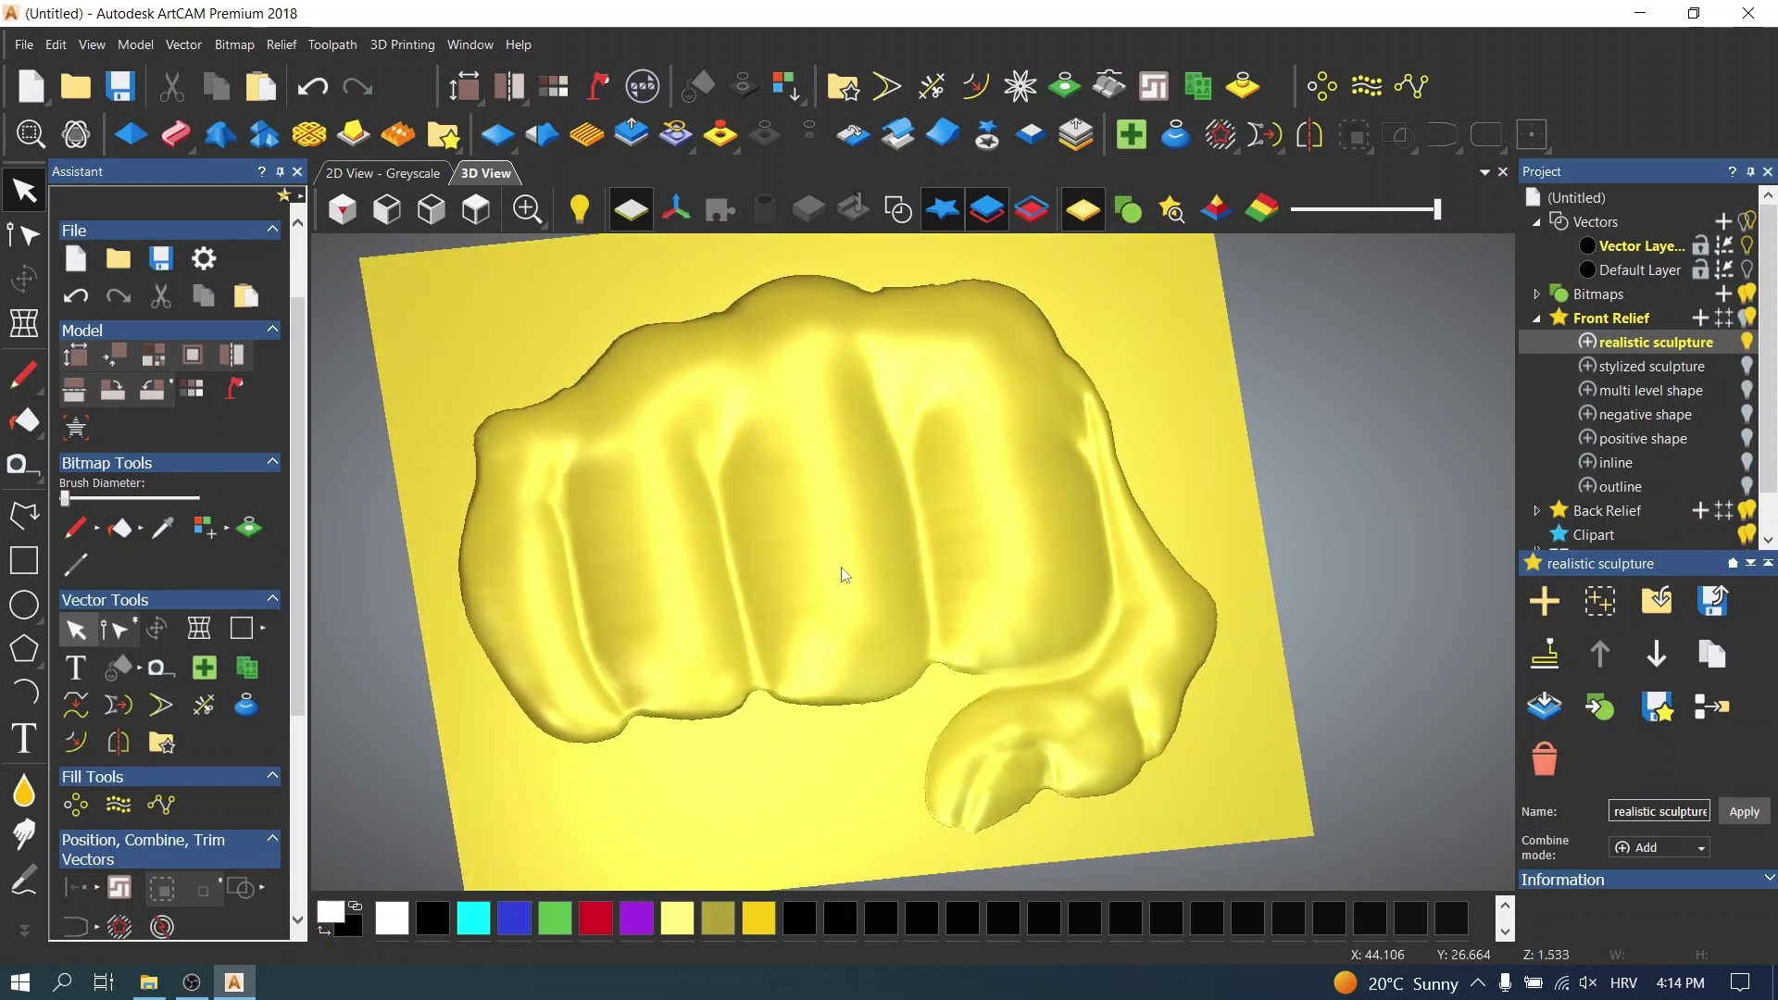
scroll(309, 339, "up", 2)
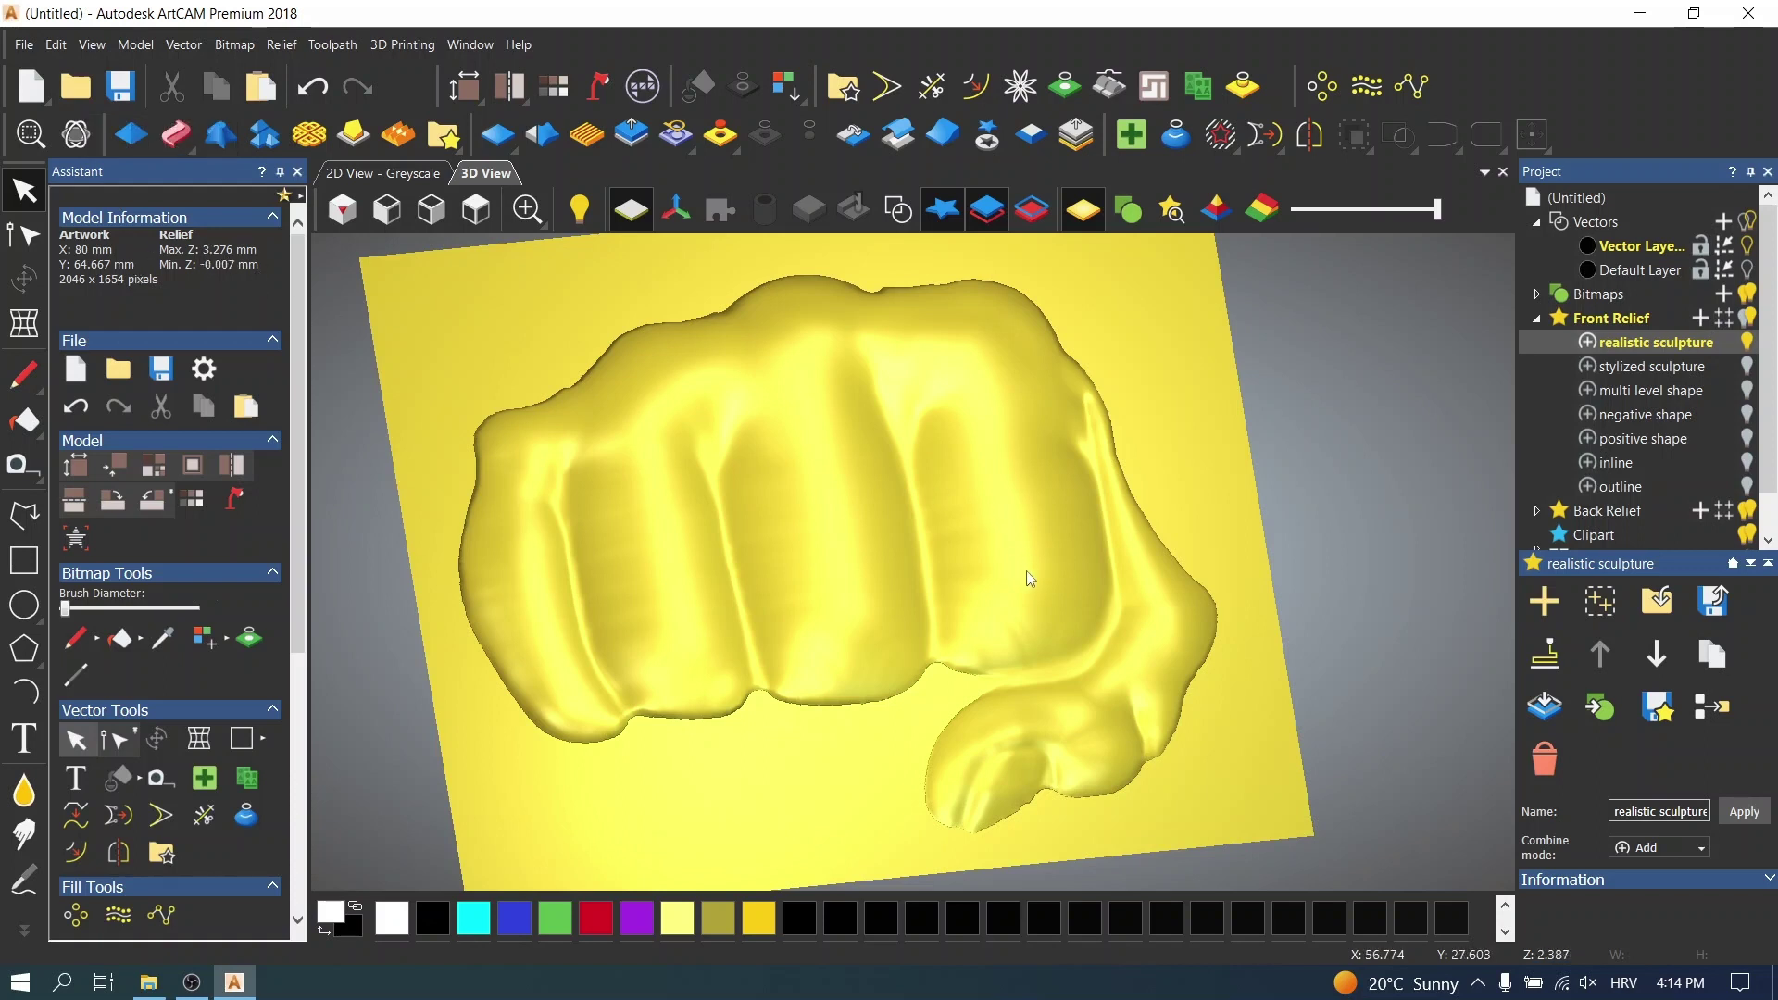
scroll(1027, 570, "down", 2)
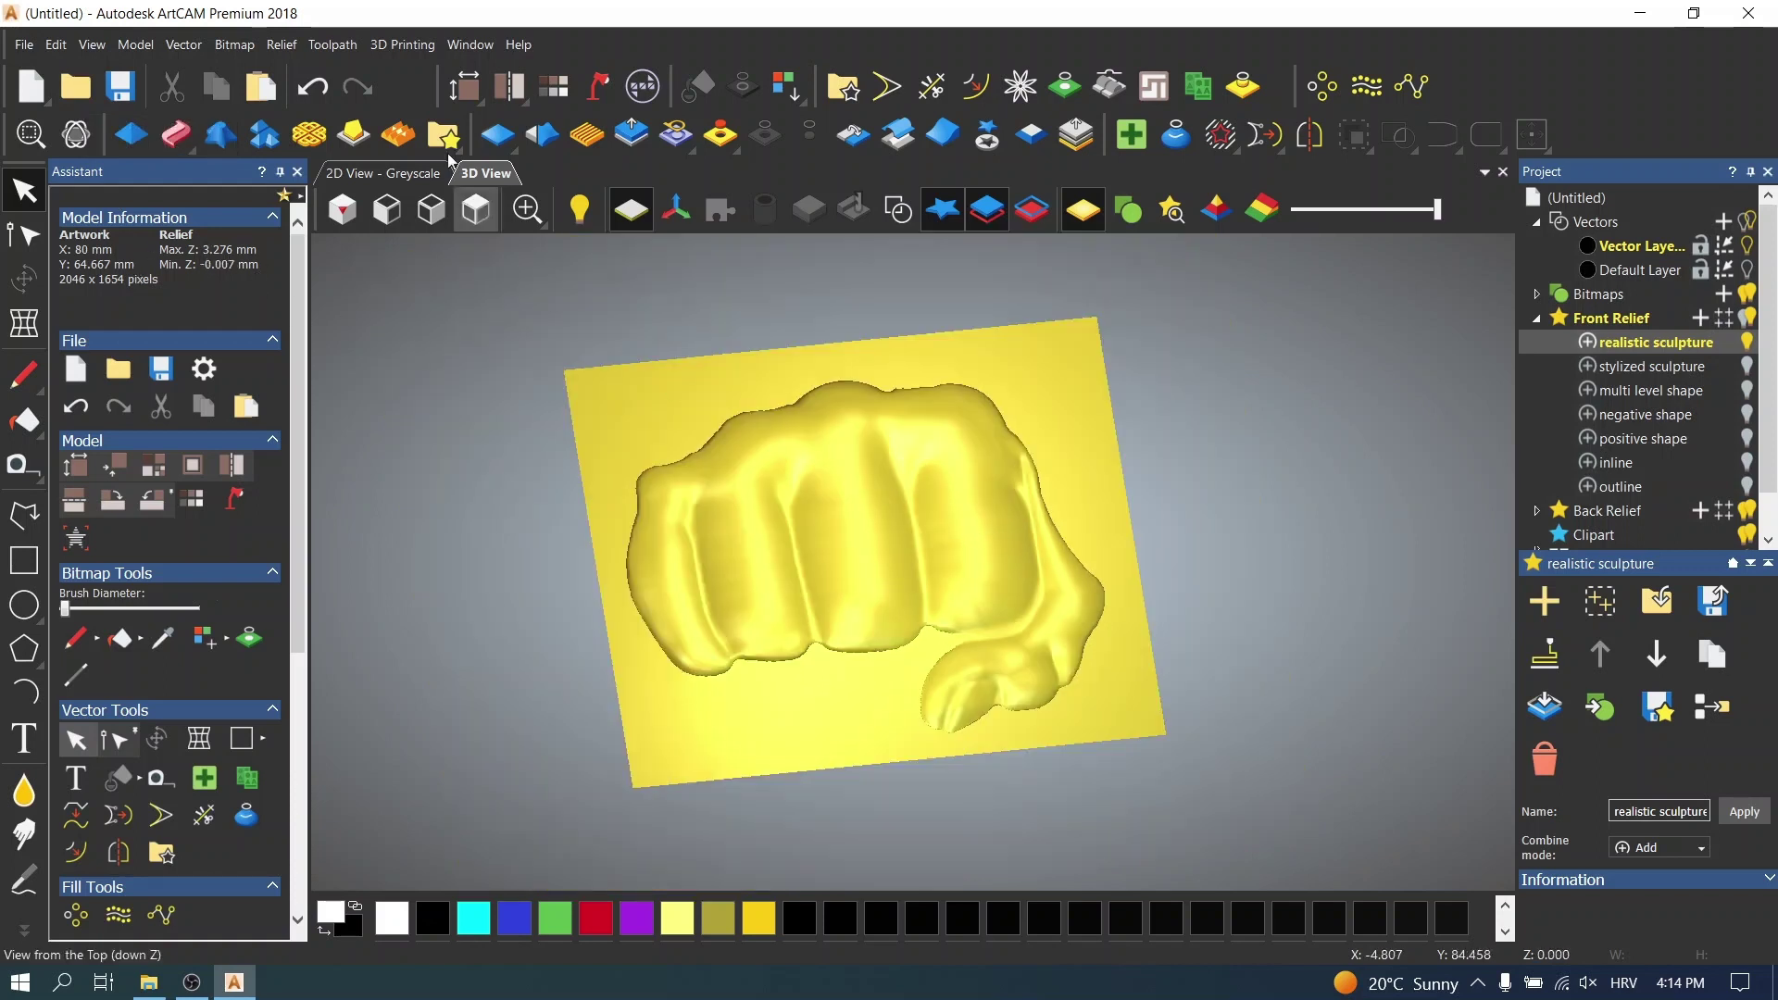
left_click(138, 44)
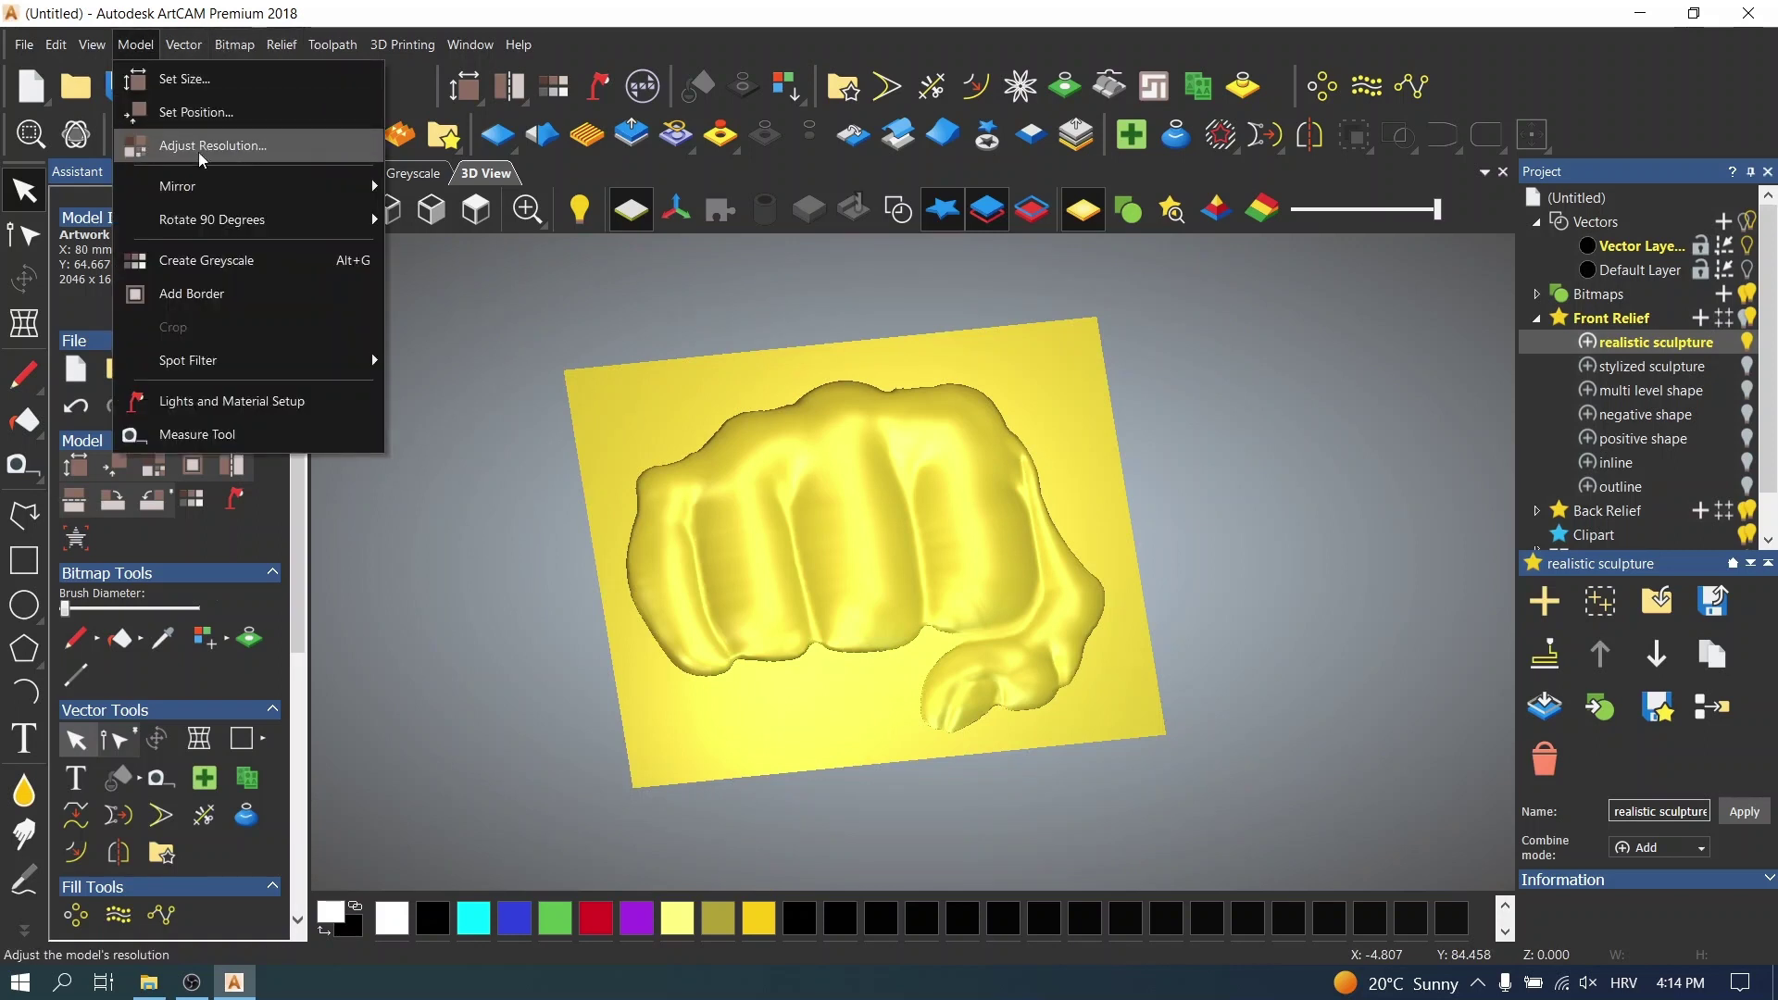
- Add a symmetrical 20 mm border, growing the model to 119.961 × 104.624 mm
left_click(231, 292)
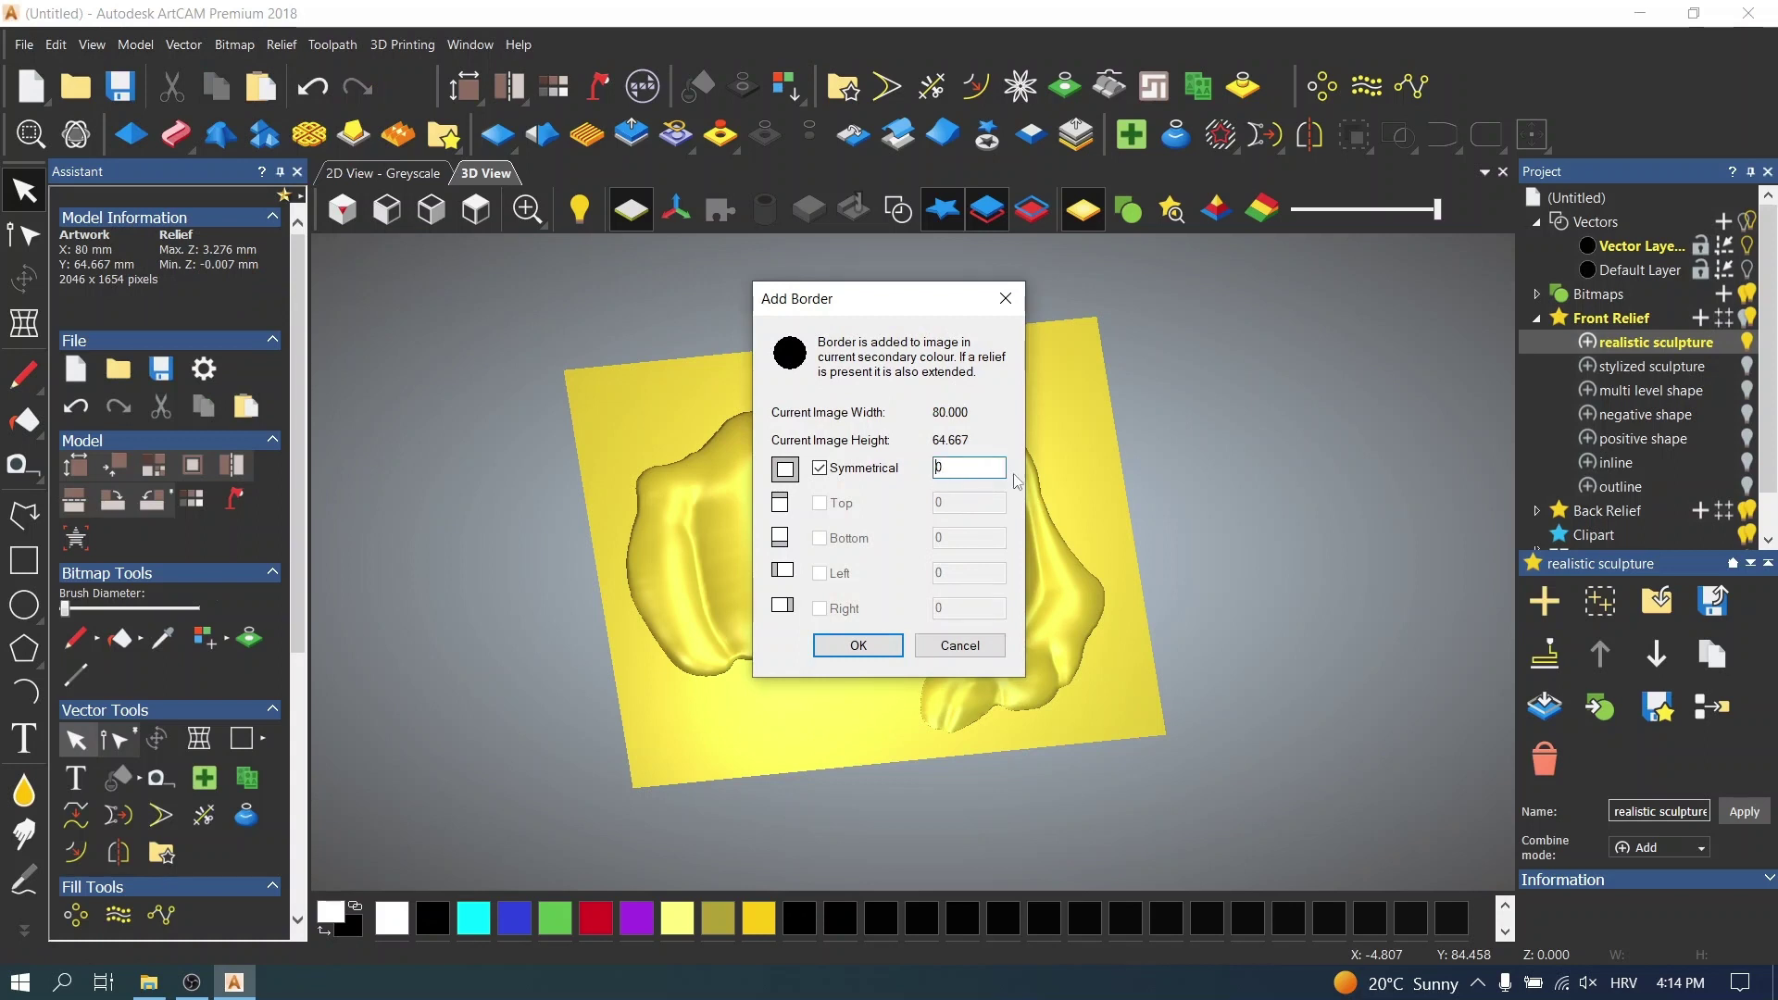
left_click(859, 645)
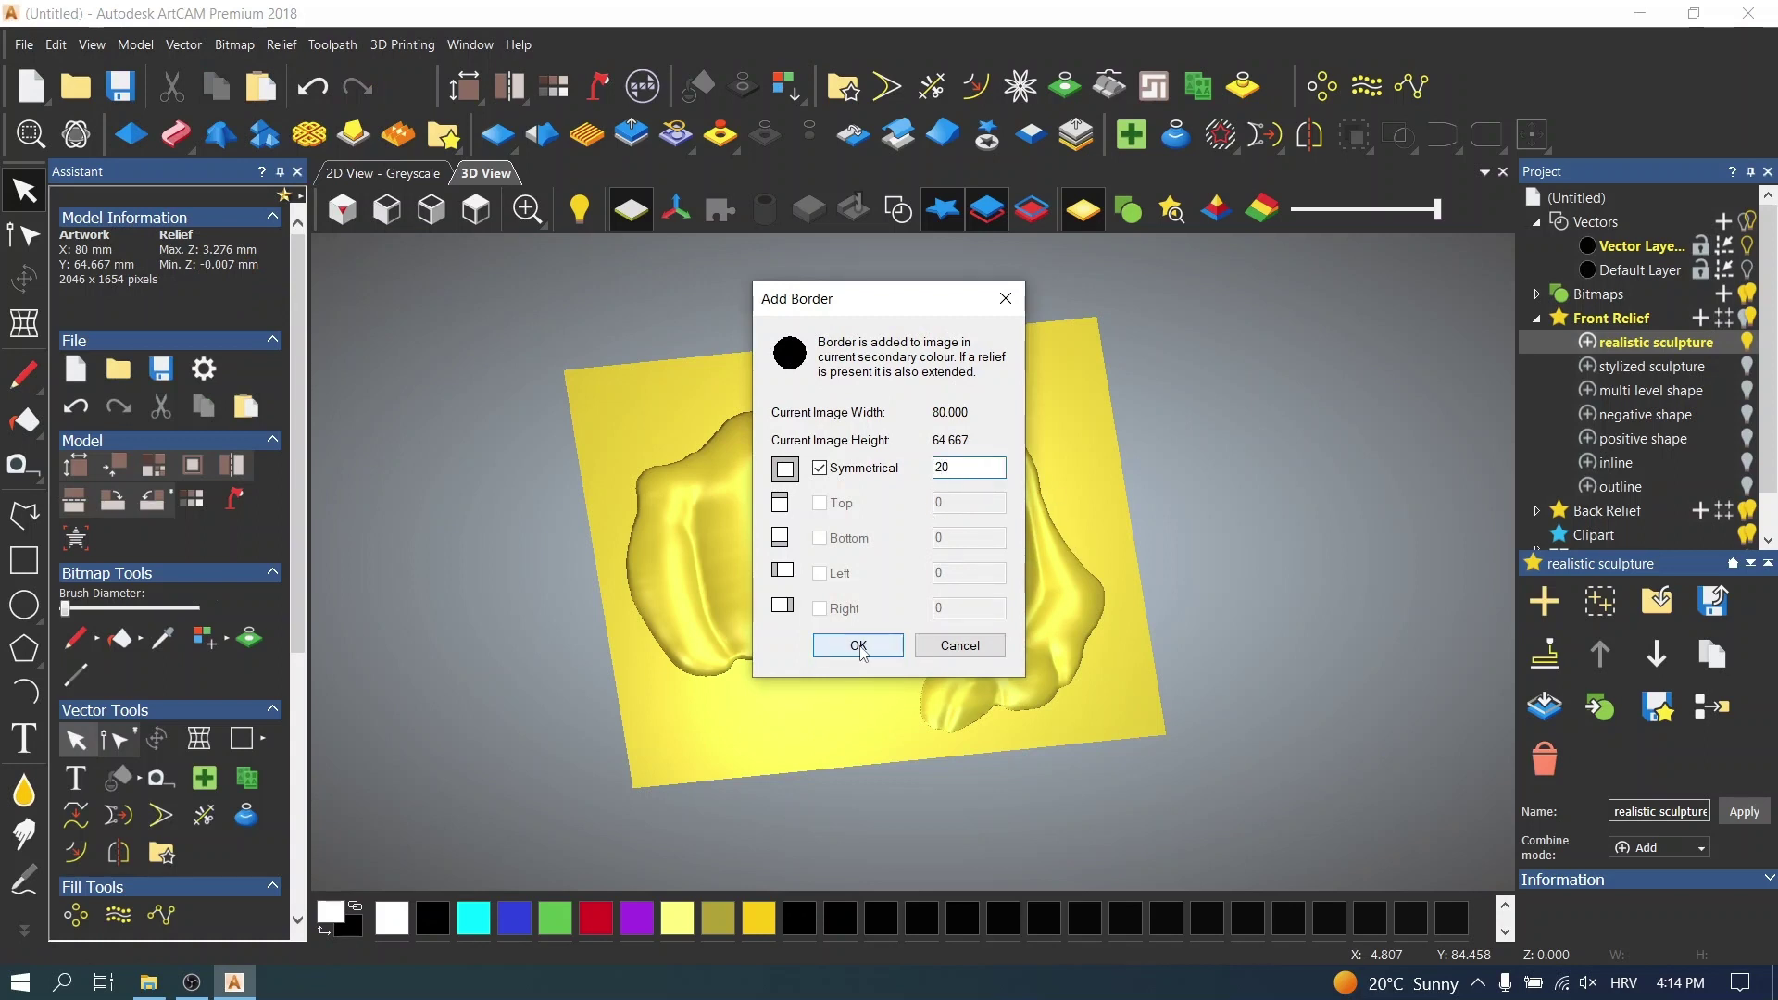
scroll(1074, 404, "down", 2)
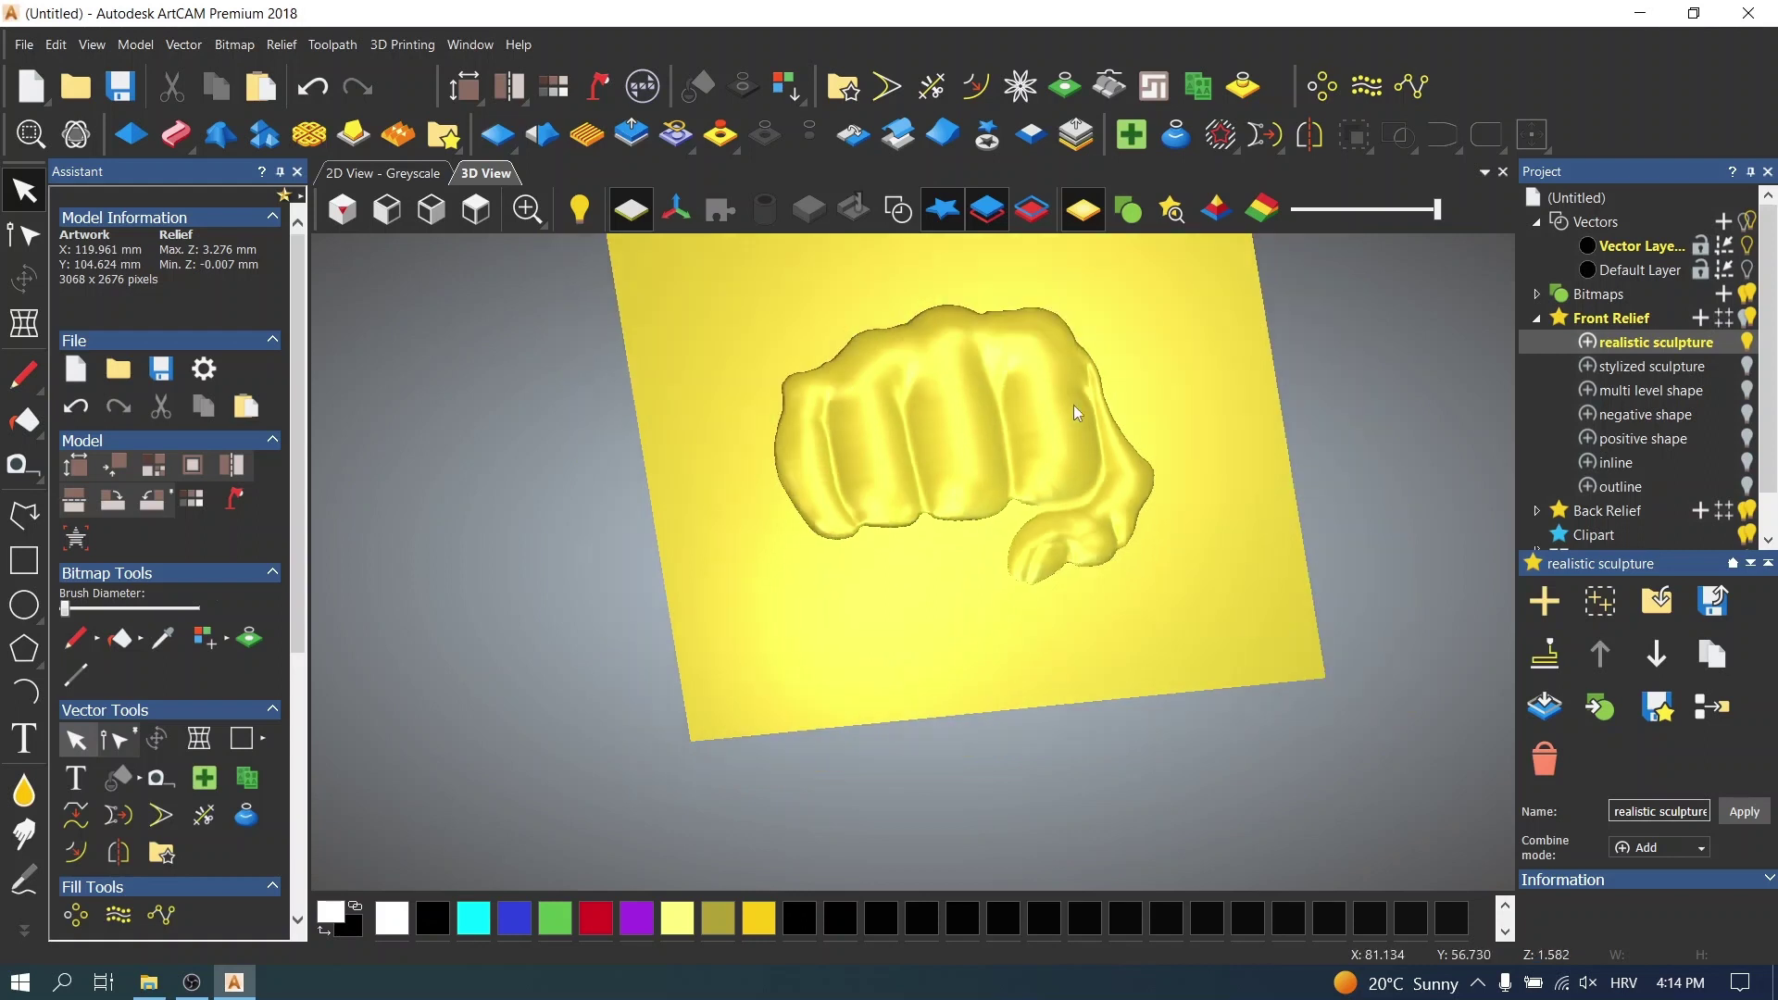
scroll(1025, 330, "up", 3)
left_click(435, 174)
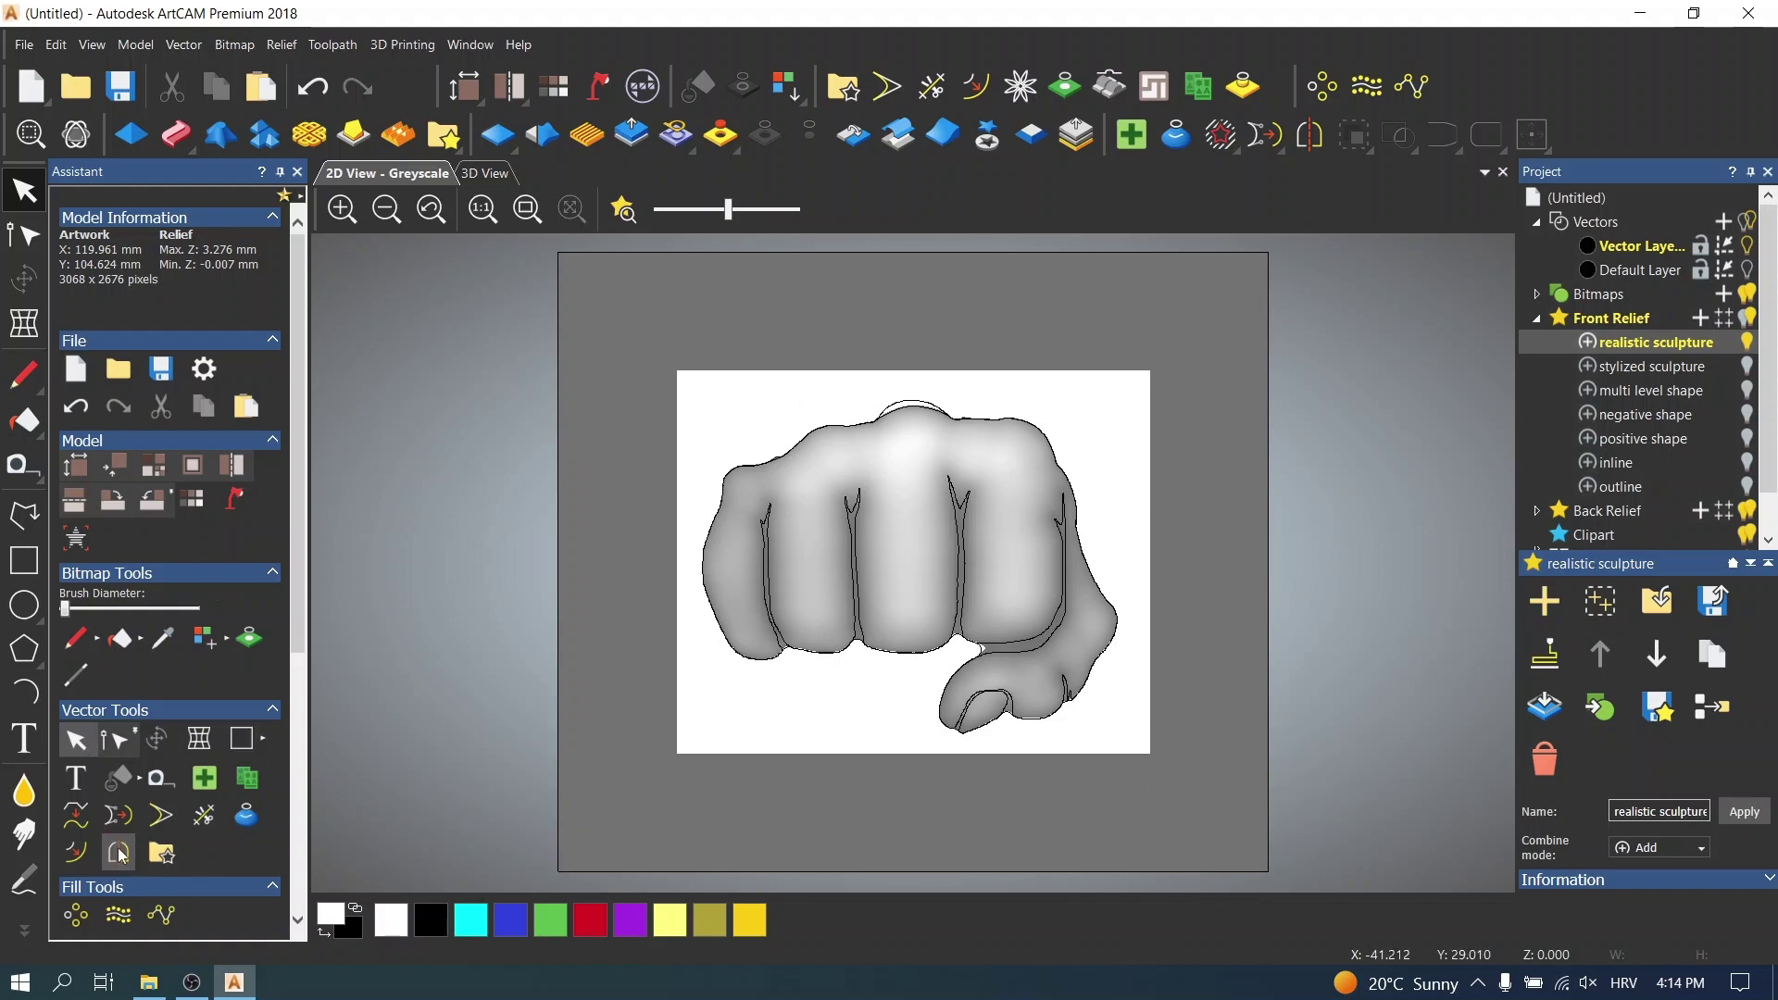
- Offset the fist outline 9.789 mm outward with radiused corners
left_click(75, 852)
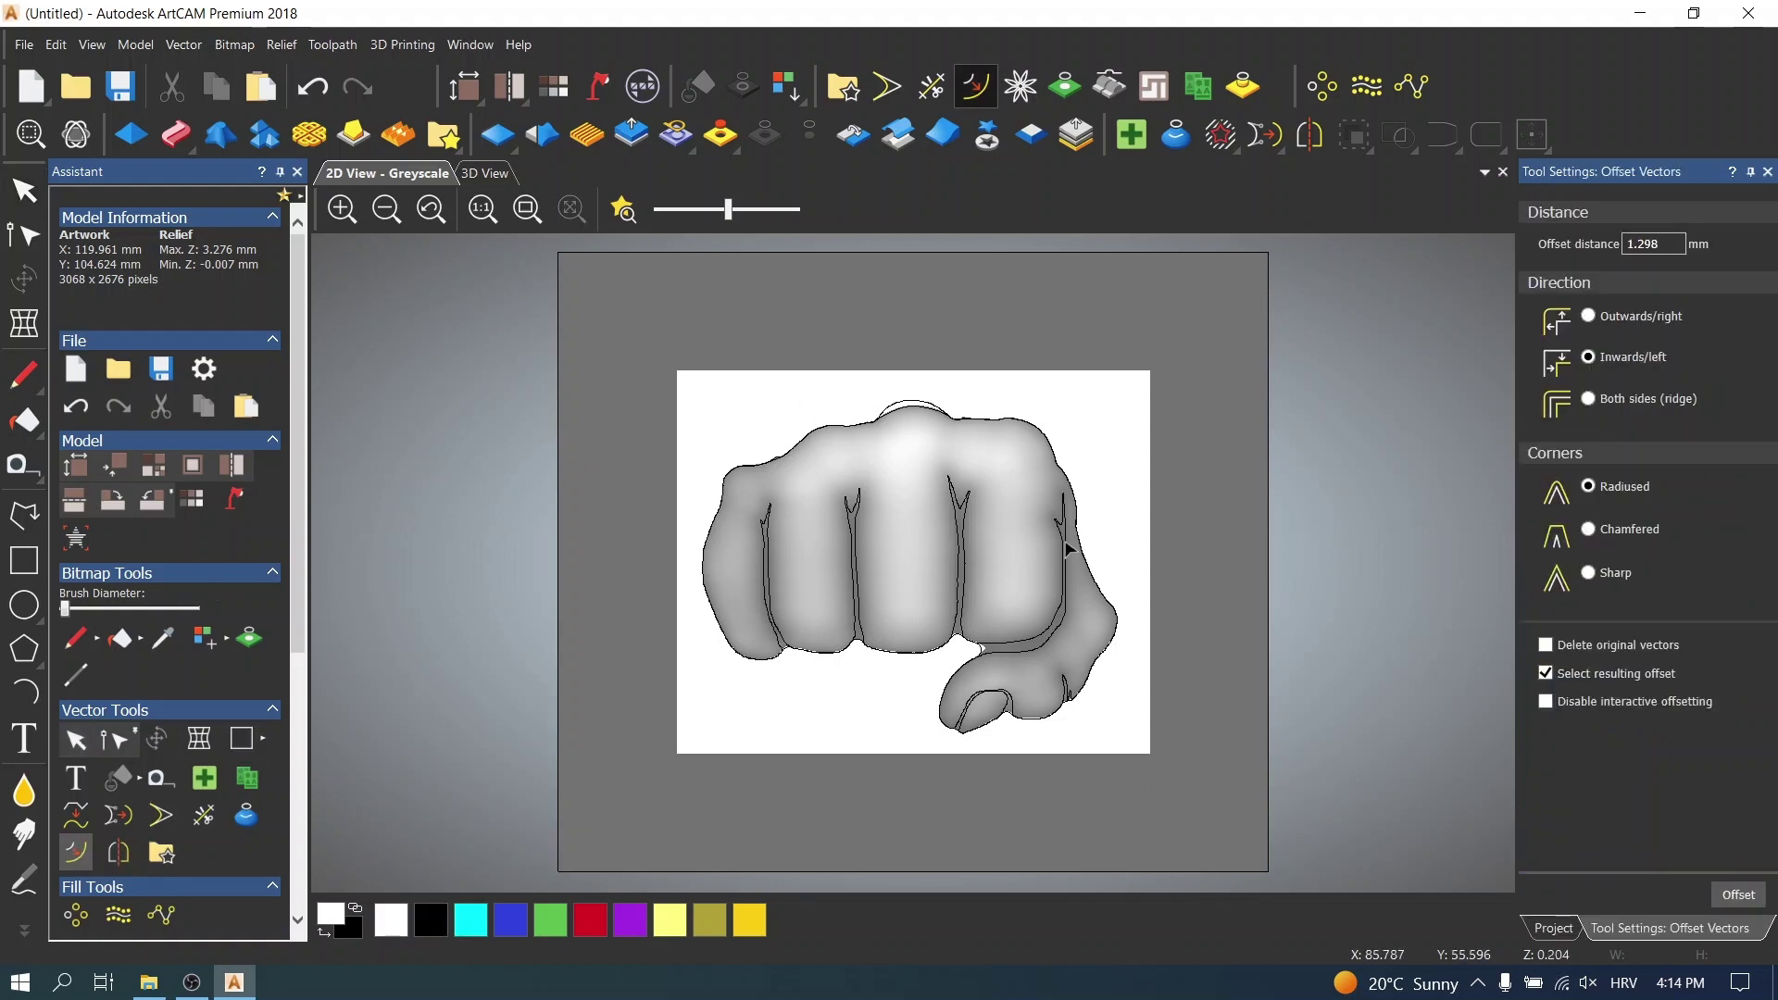
scroll(992, 707, "up", 5)
left_click(926, 676)
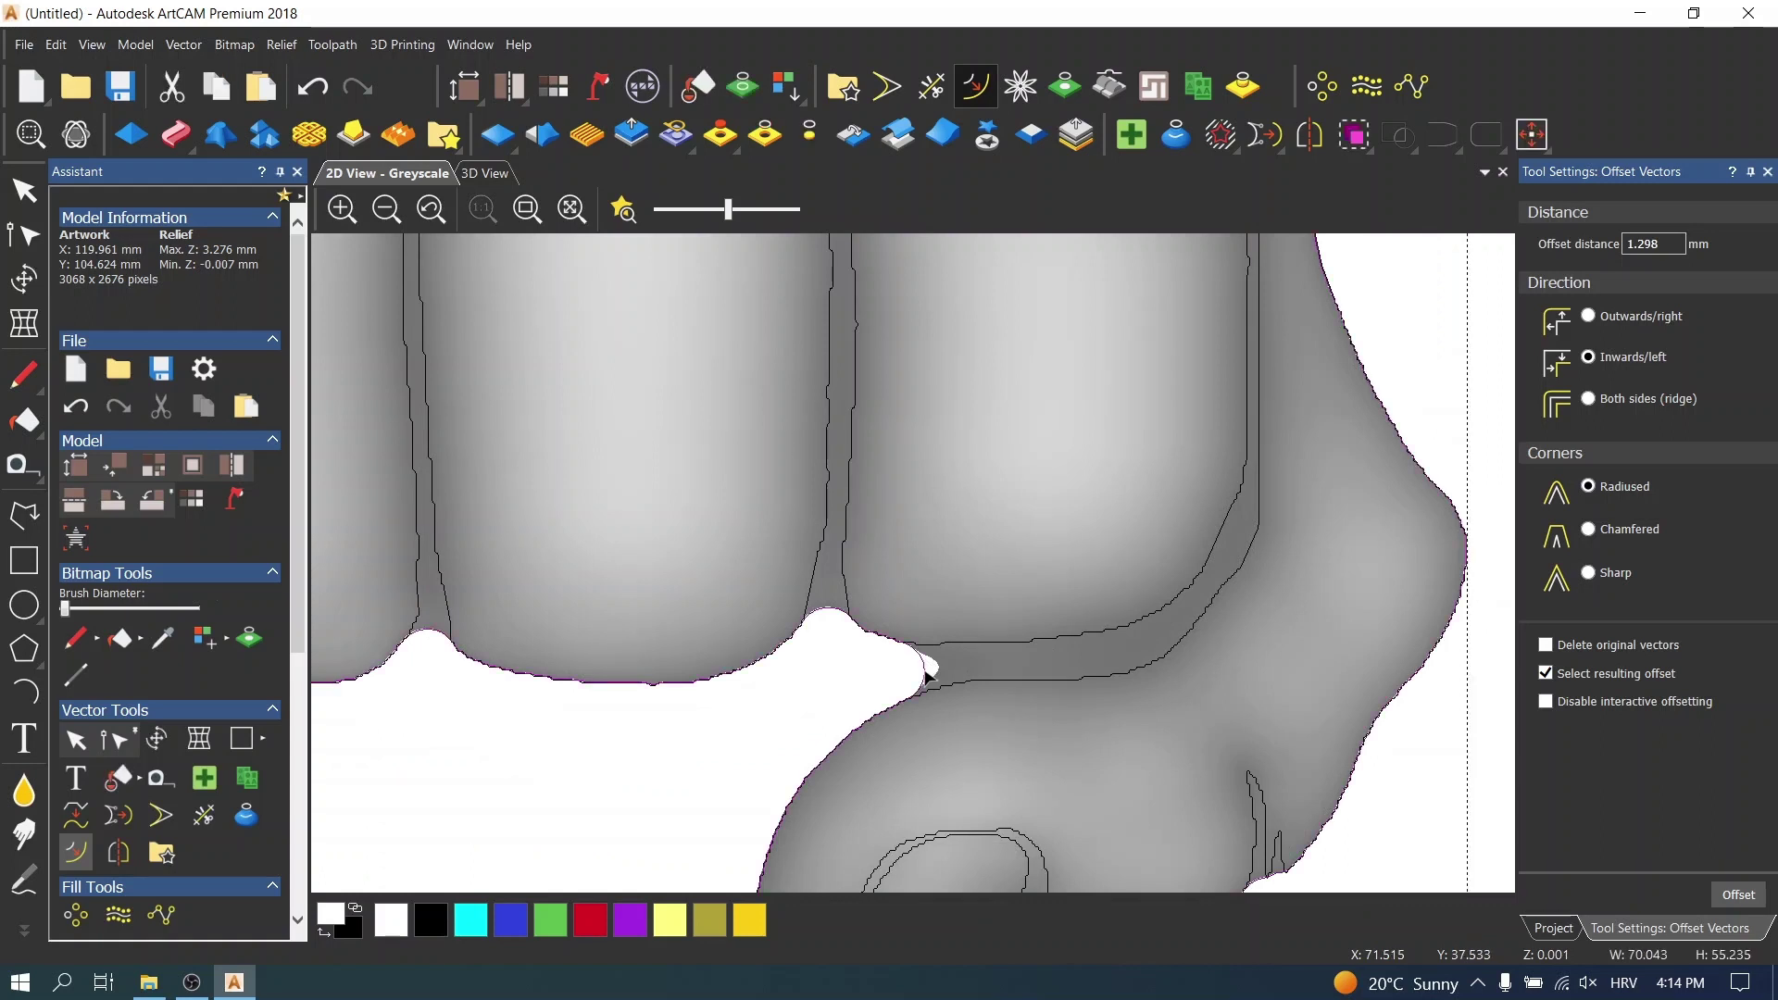
left_click_drag(920, 675, 807, 667)
scroll(702, 815, "down", 2)
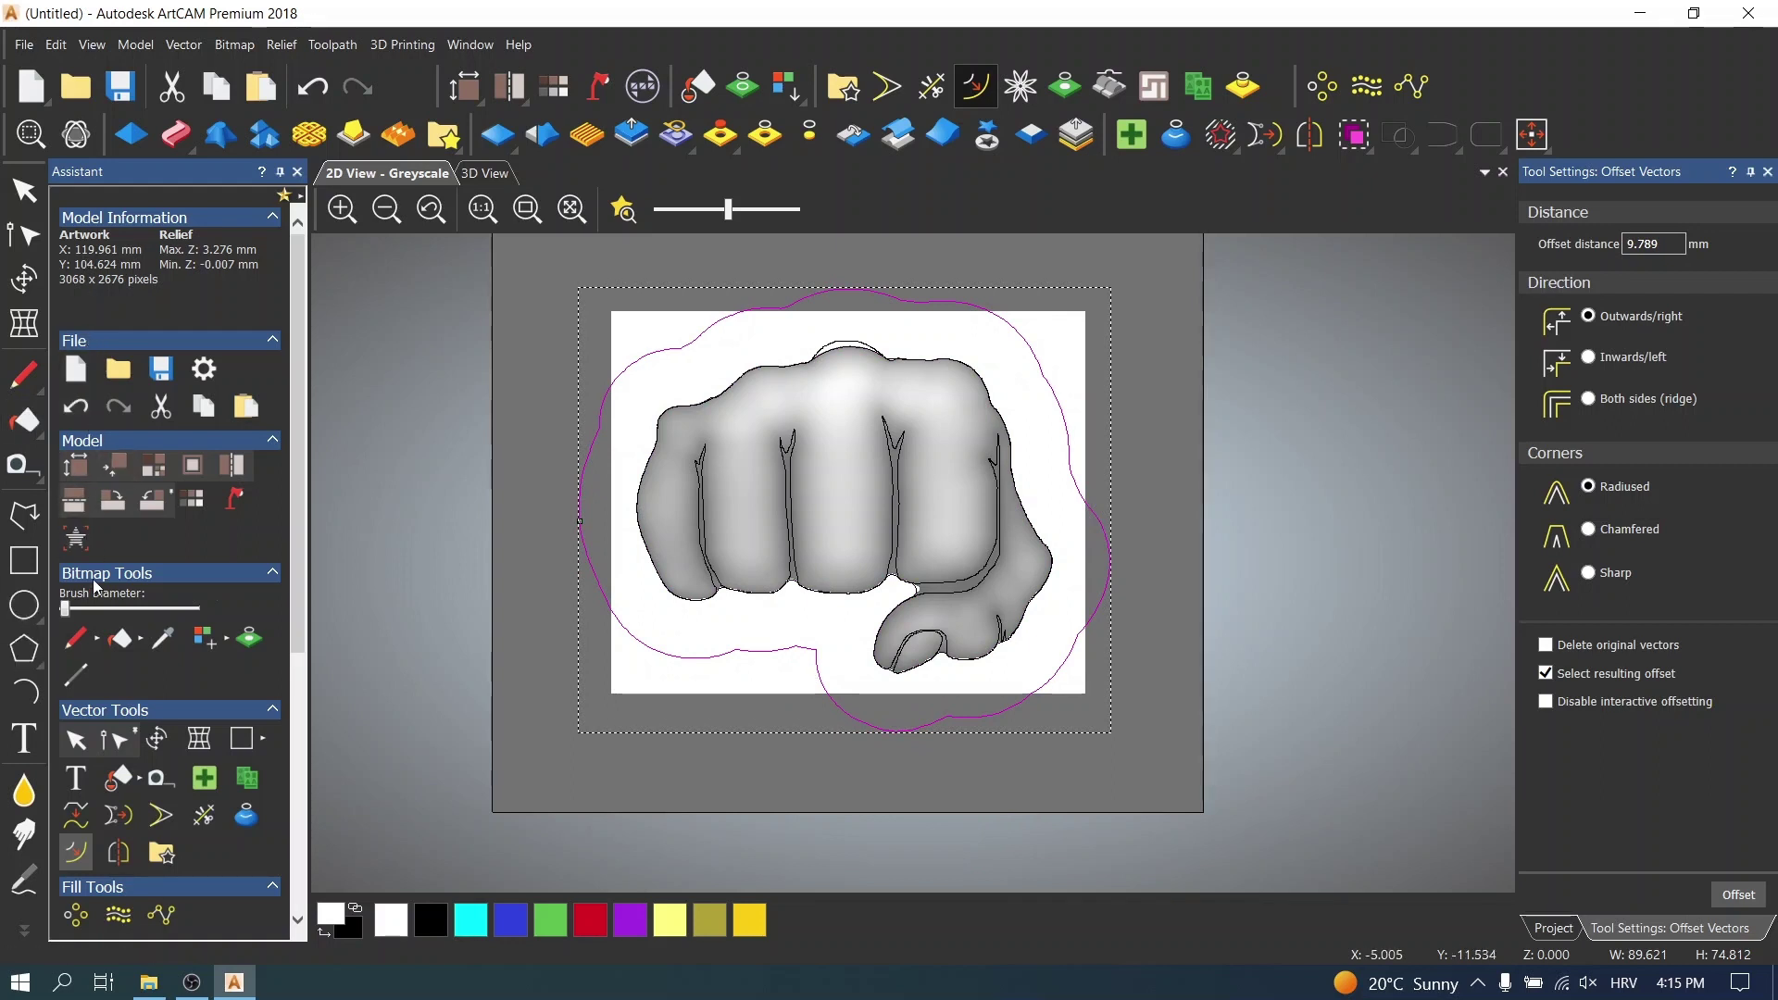
left_click(24, 422)
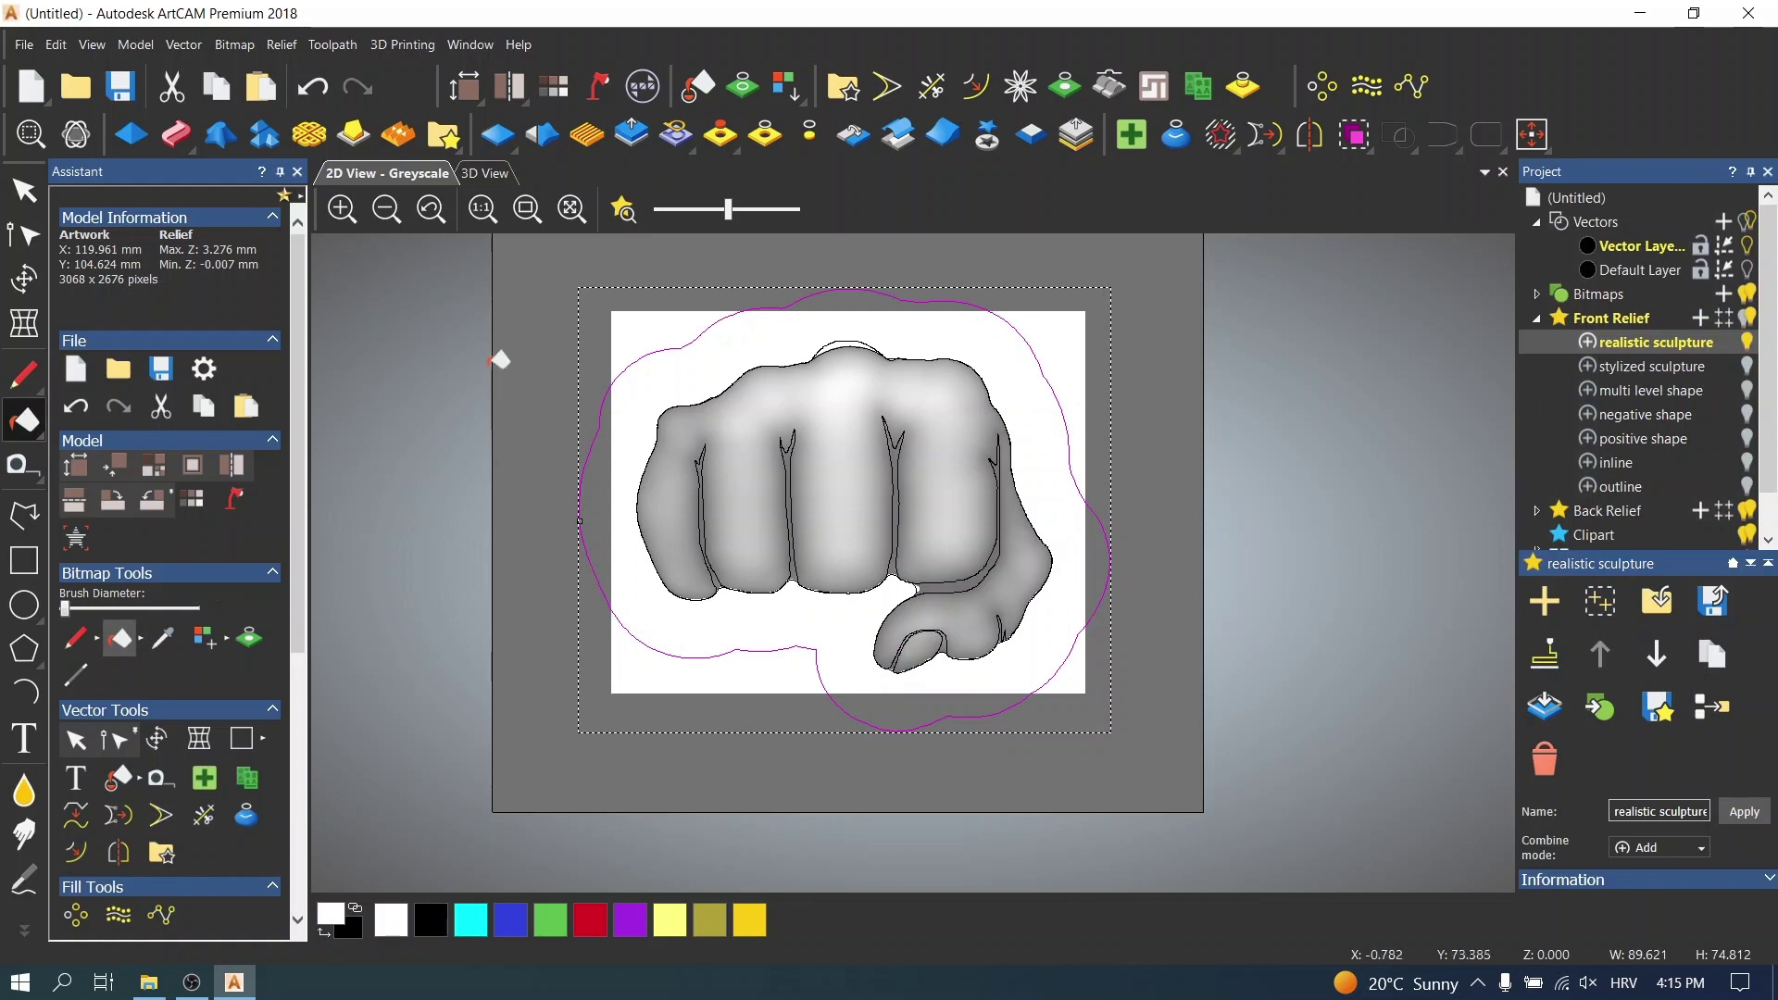
- Whiten the grey image margin and duplicate the realistic sculpture layer
left_click(547, 345)
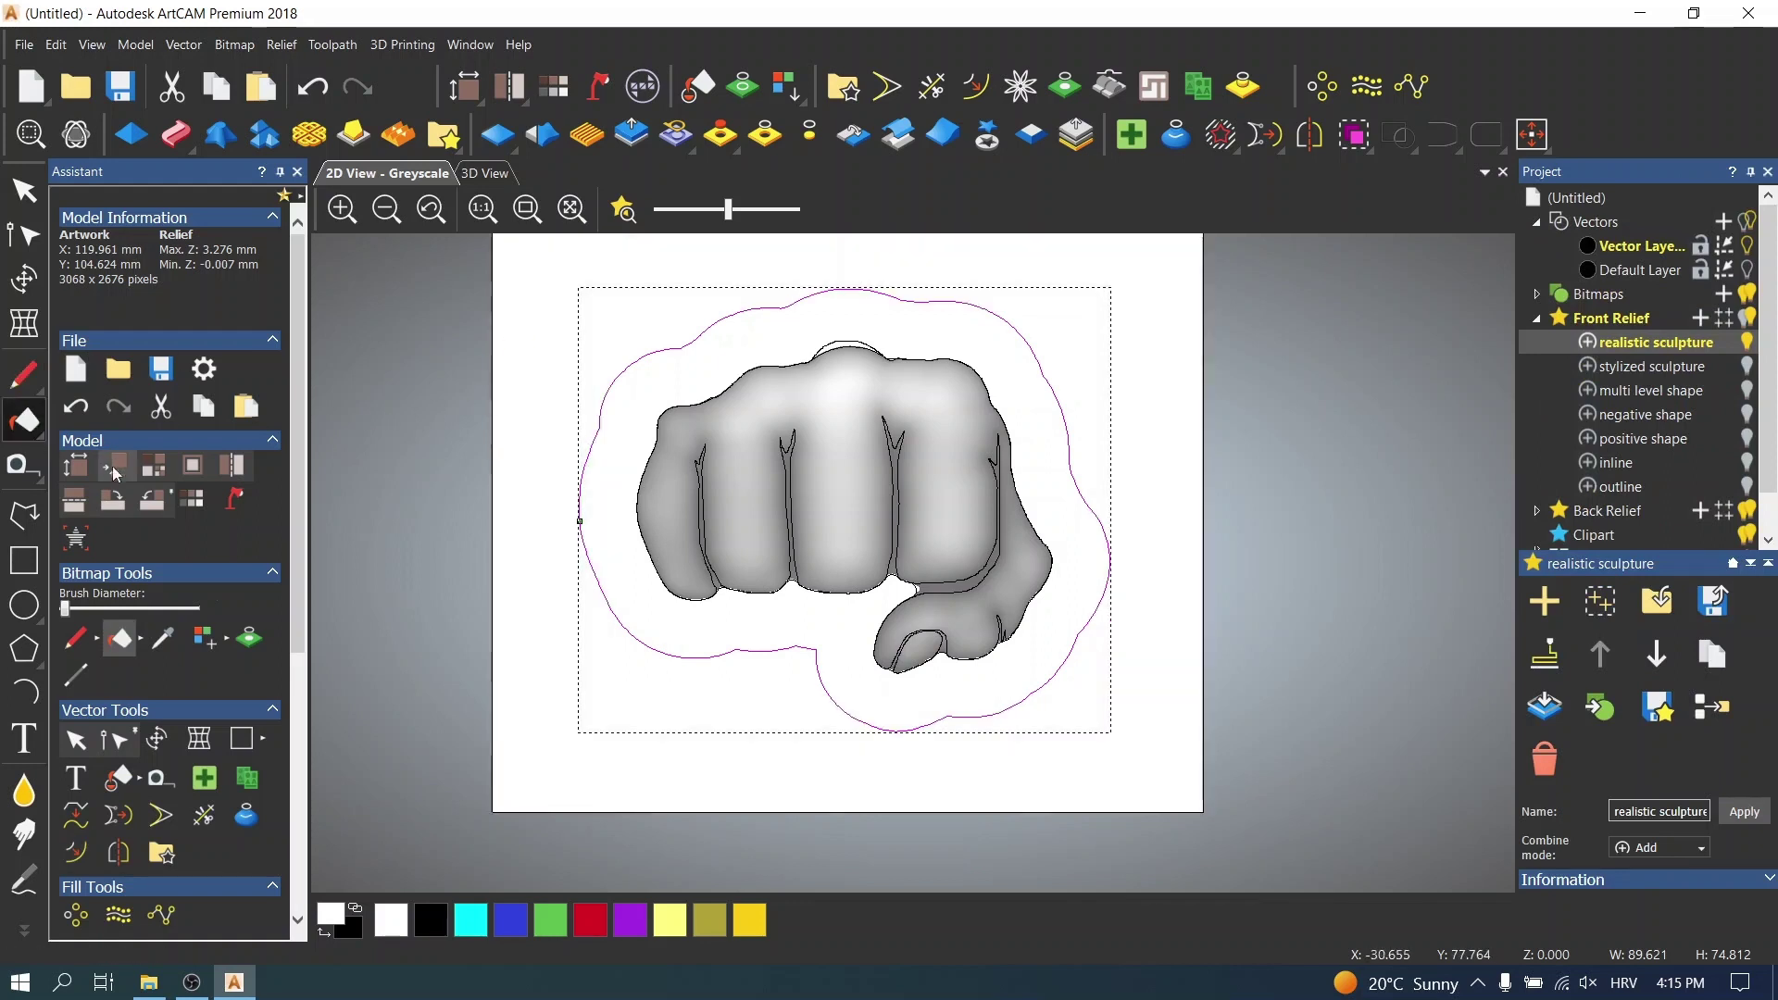
left_click(24, 190)
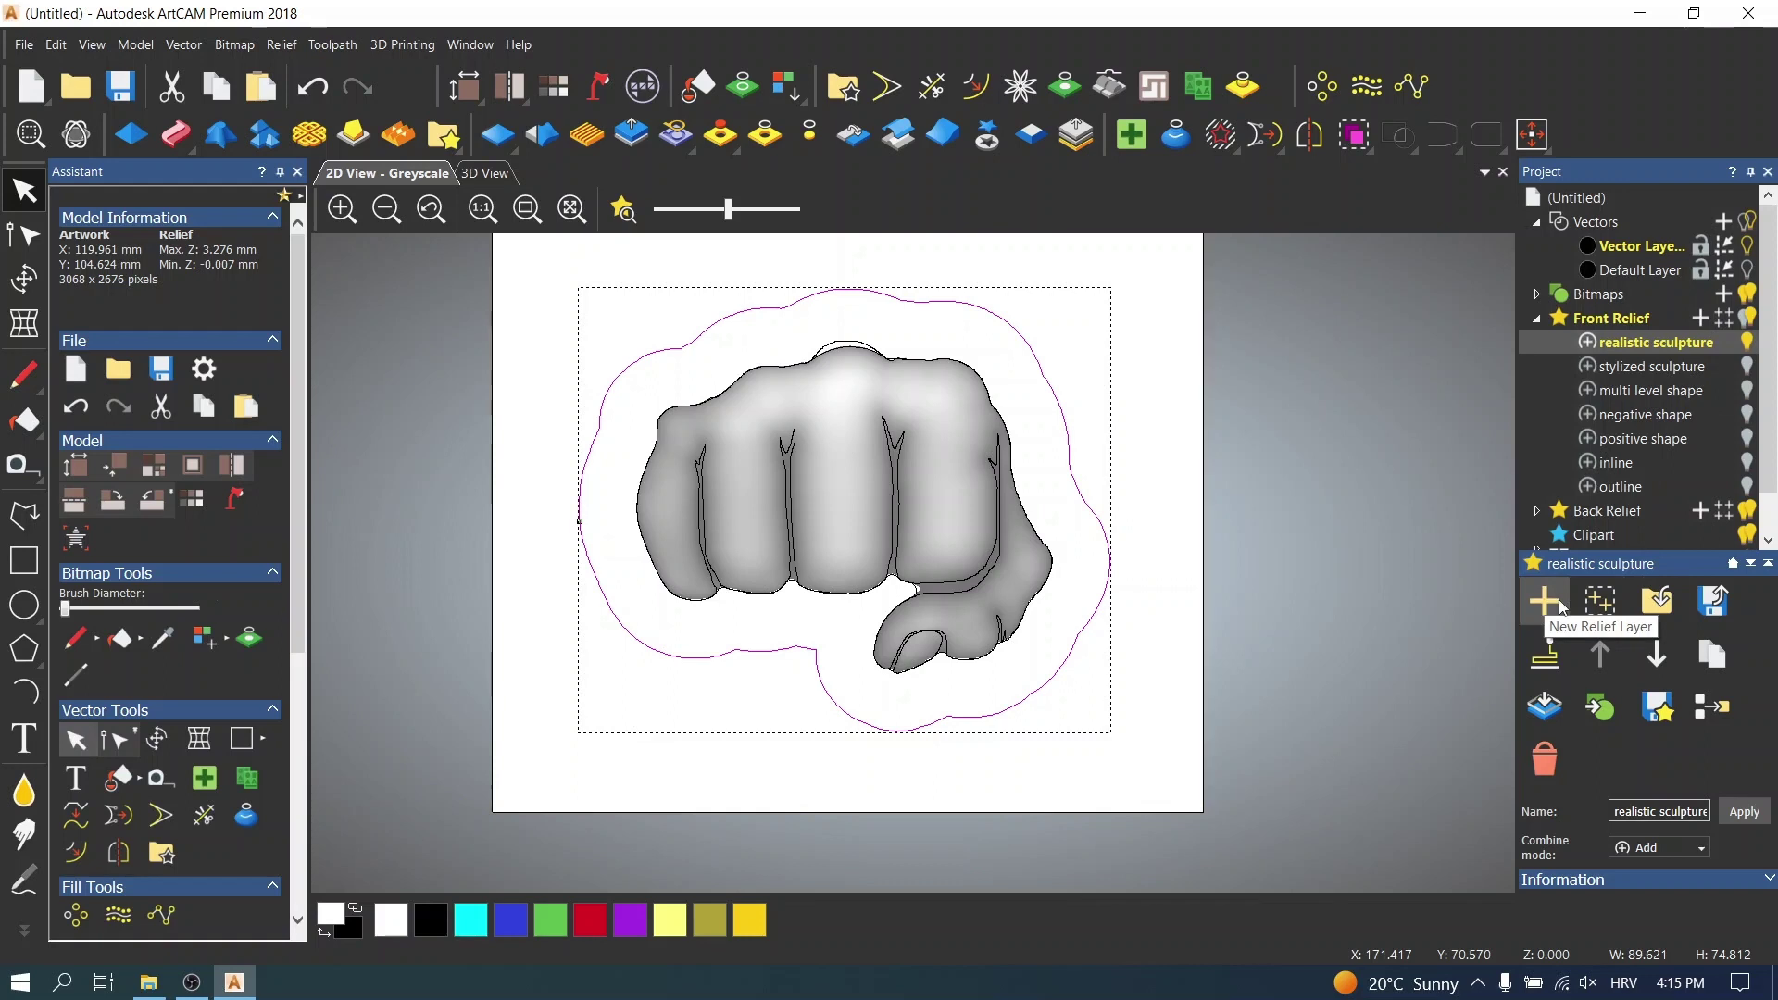
left_click(1712, 654)
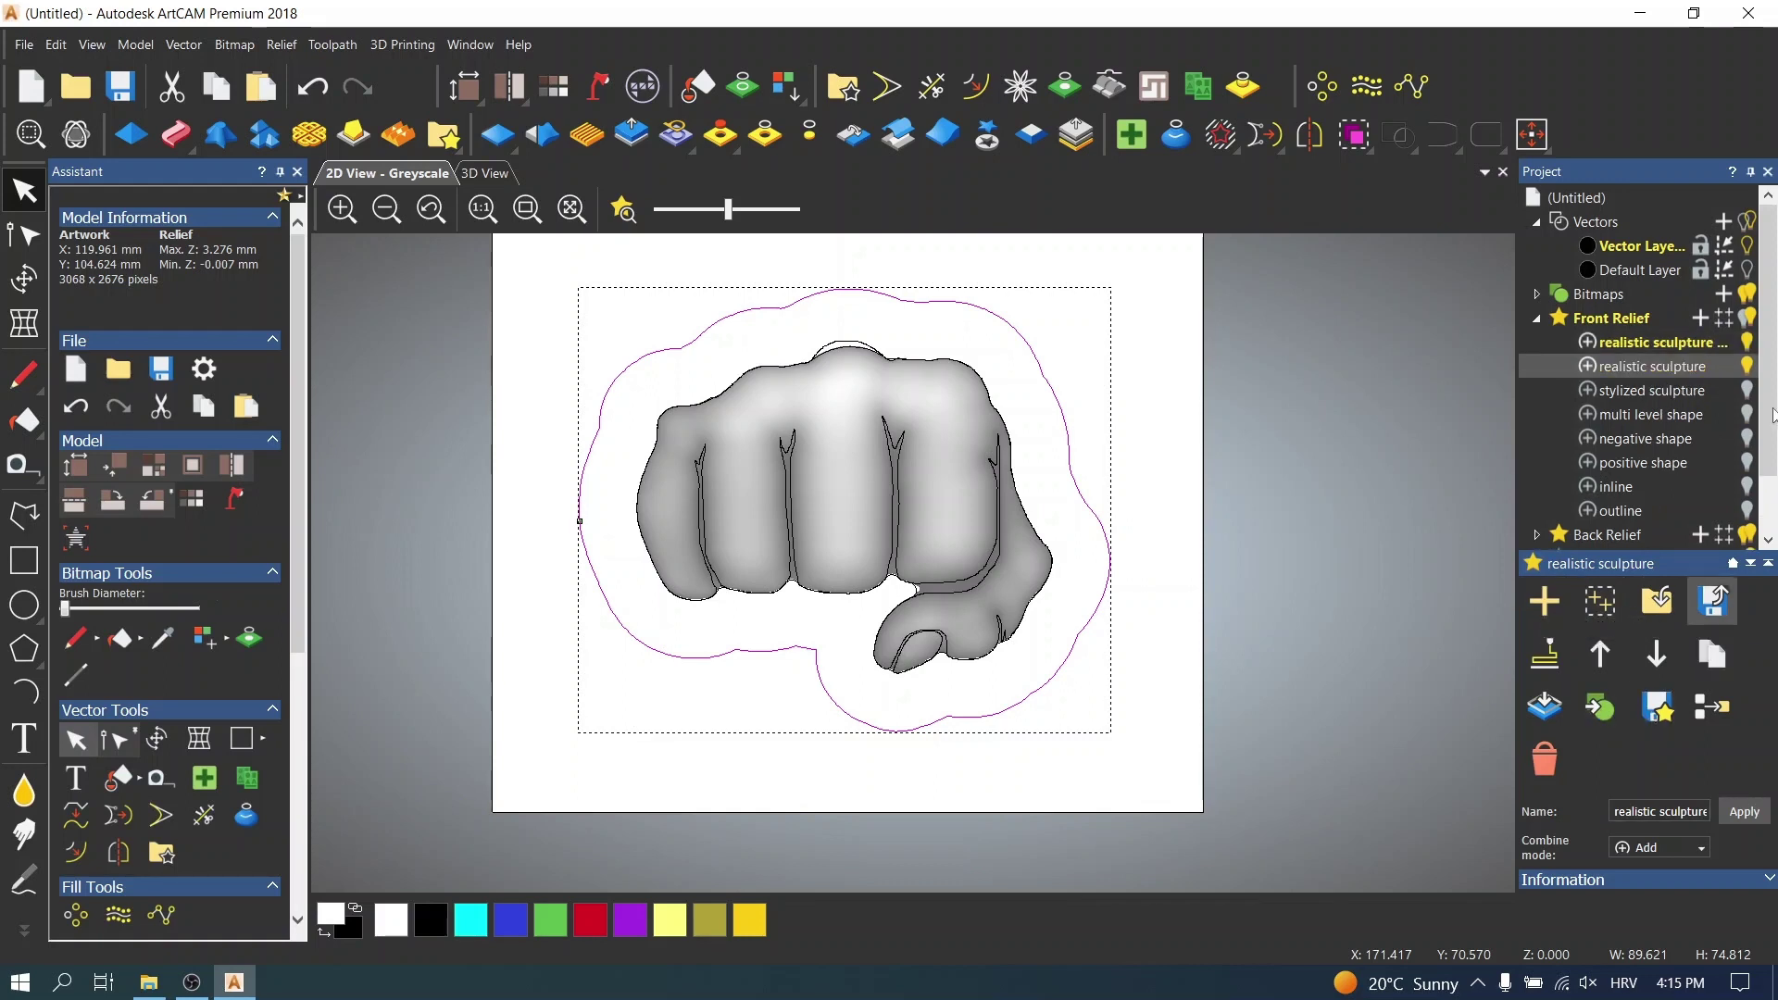
left_click(1665, 344)
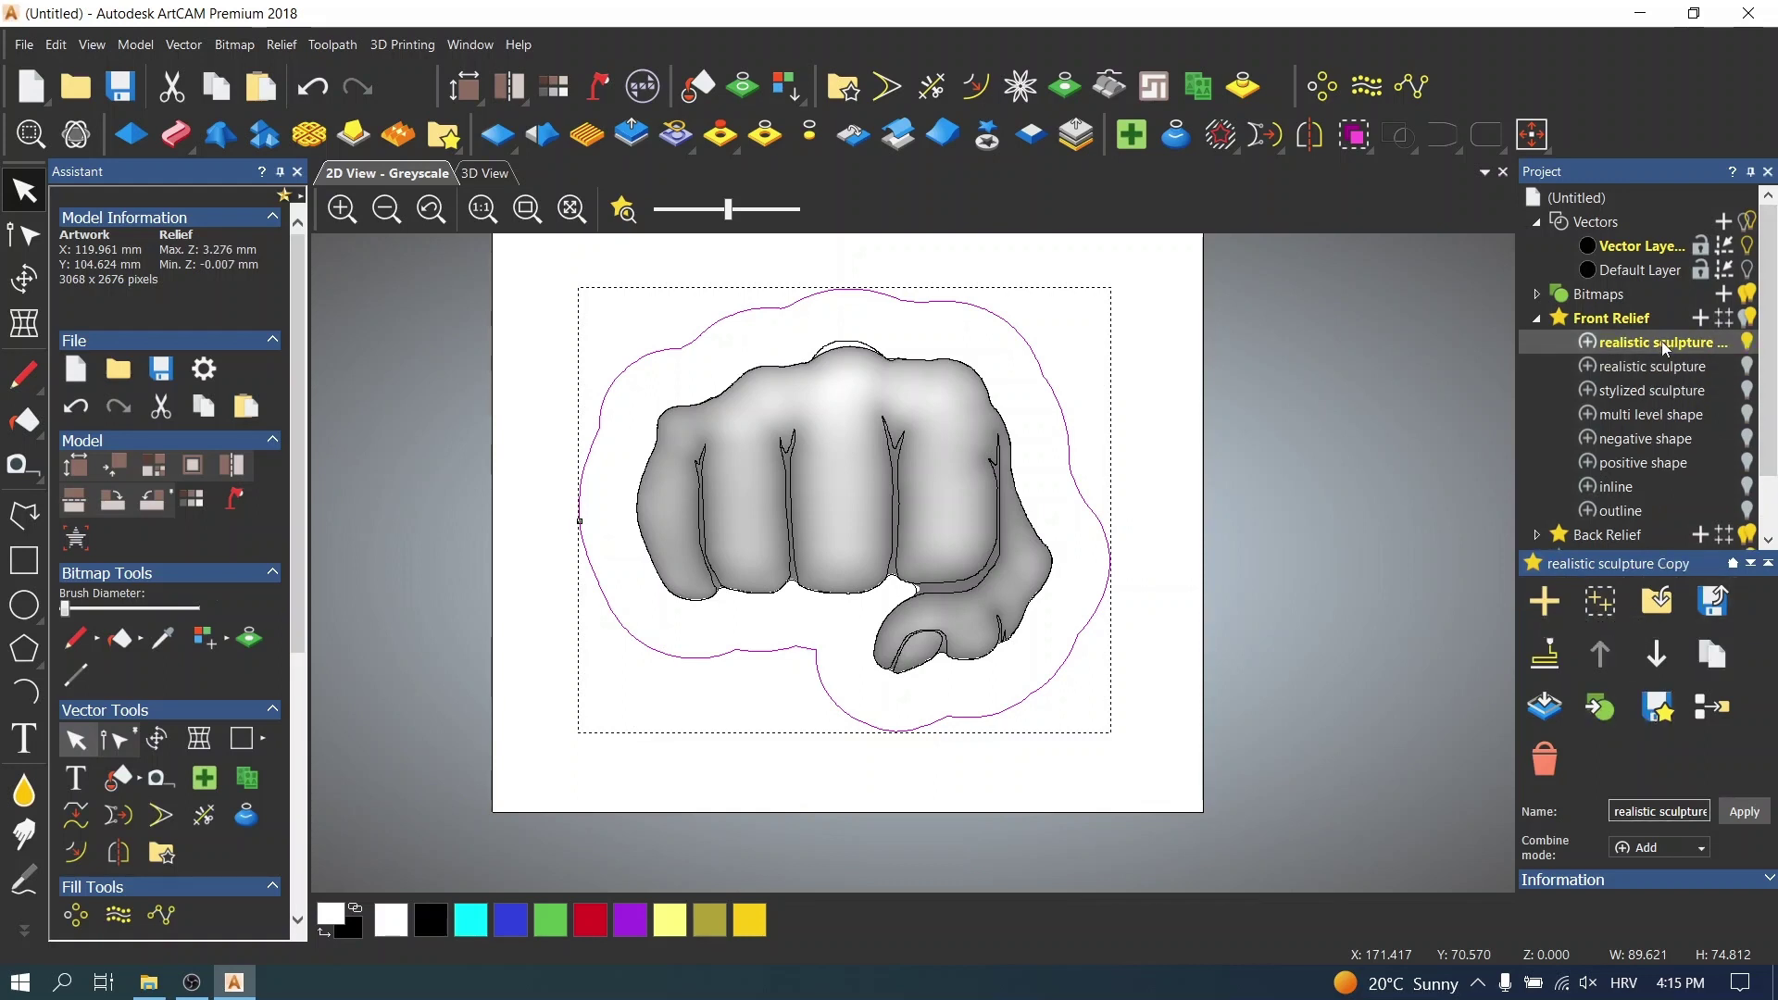
left_click(485, 173)
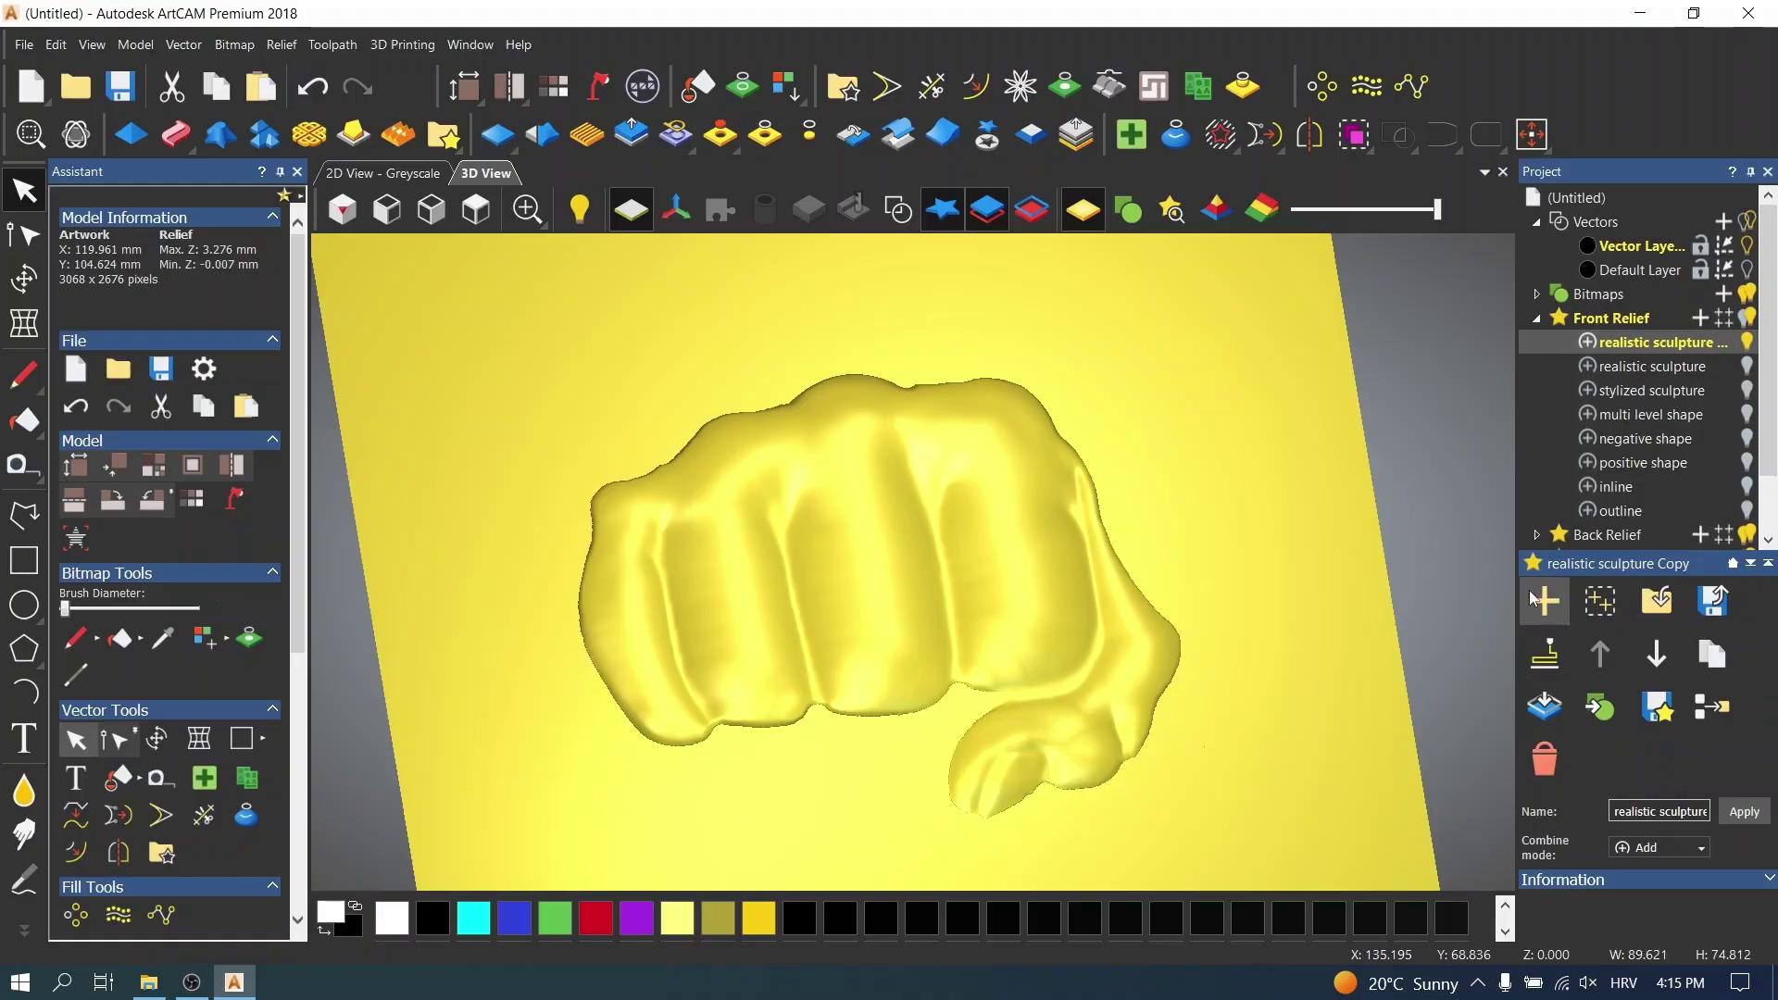
- Add a new Relief Layer below the sculpture copy and reset the copy's combine mode to Add
left_click(1541, 603)
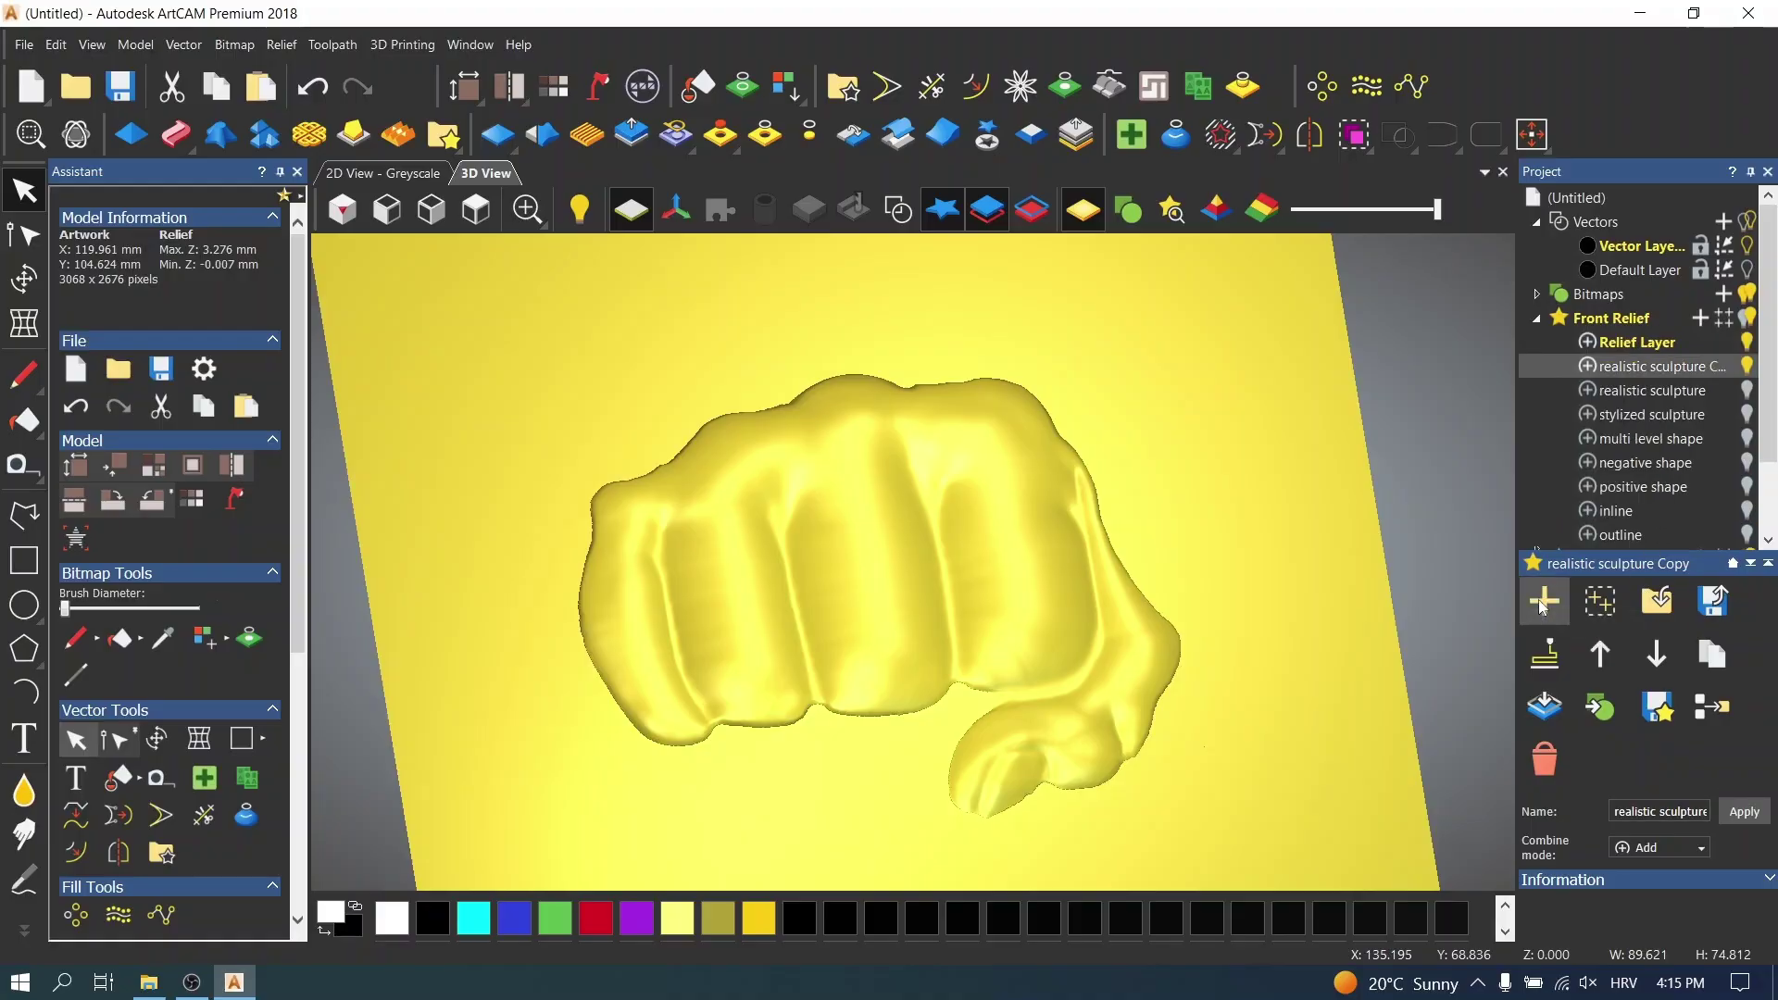
left_click(1656, 345)
left_click_drag(1650, 356, 1668, 370)
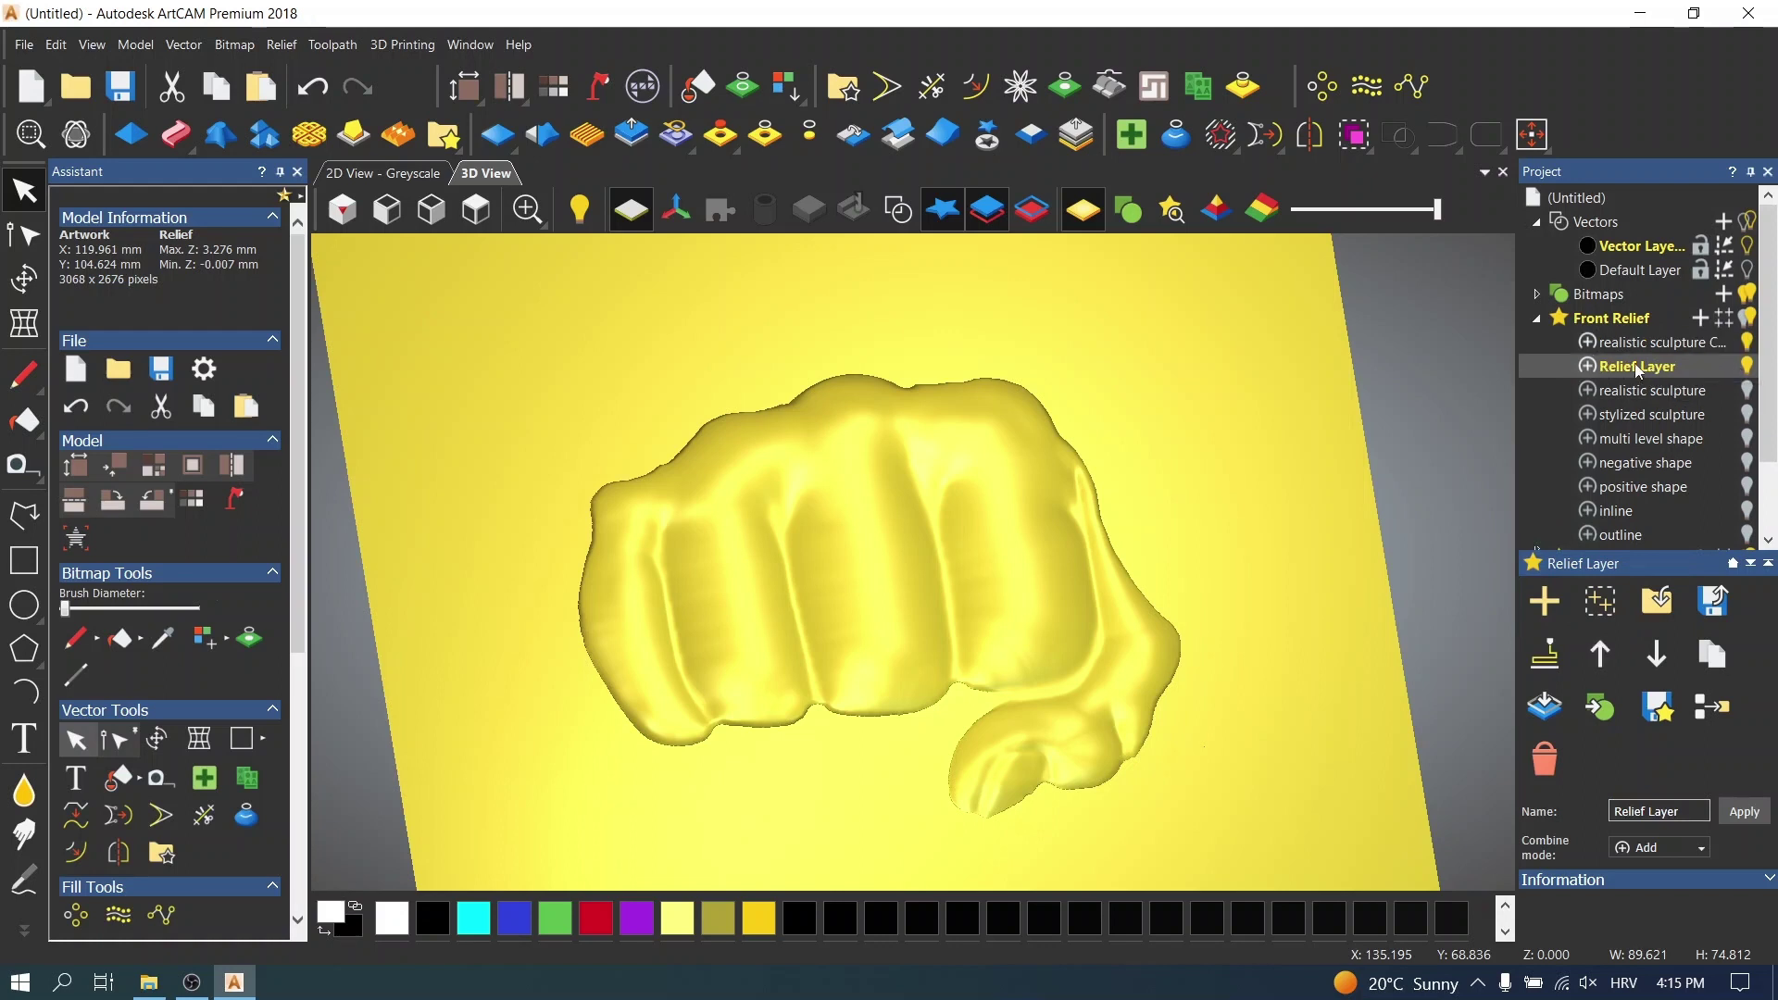
left_click(1592, 342)
left_click(1591, 343)
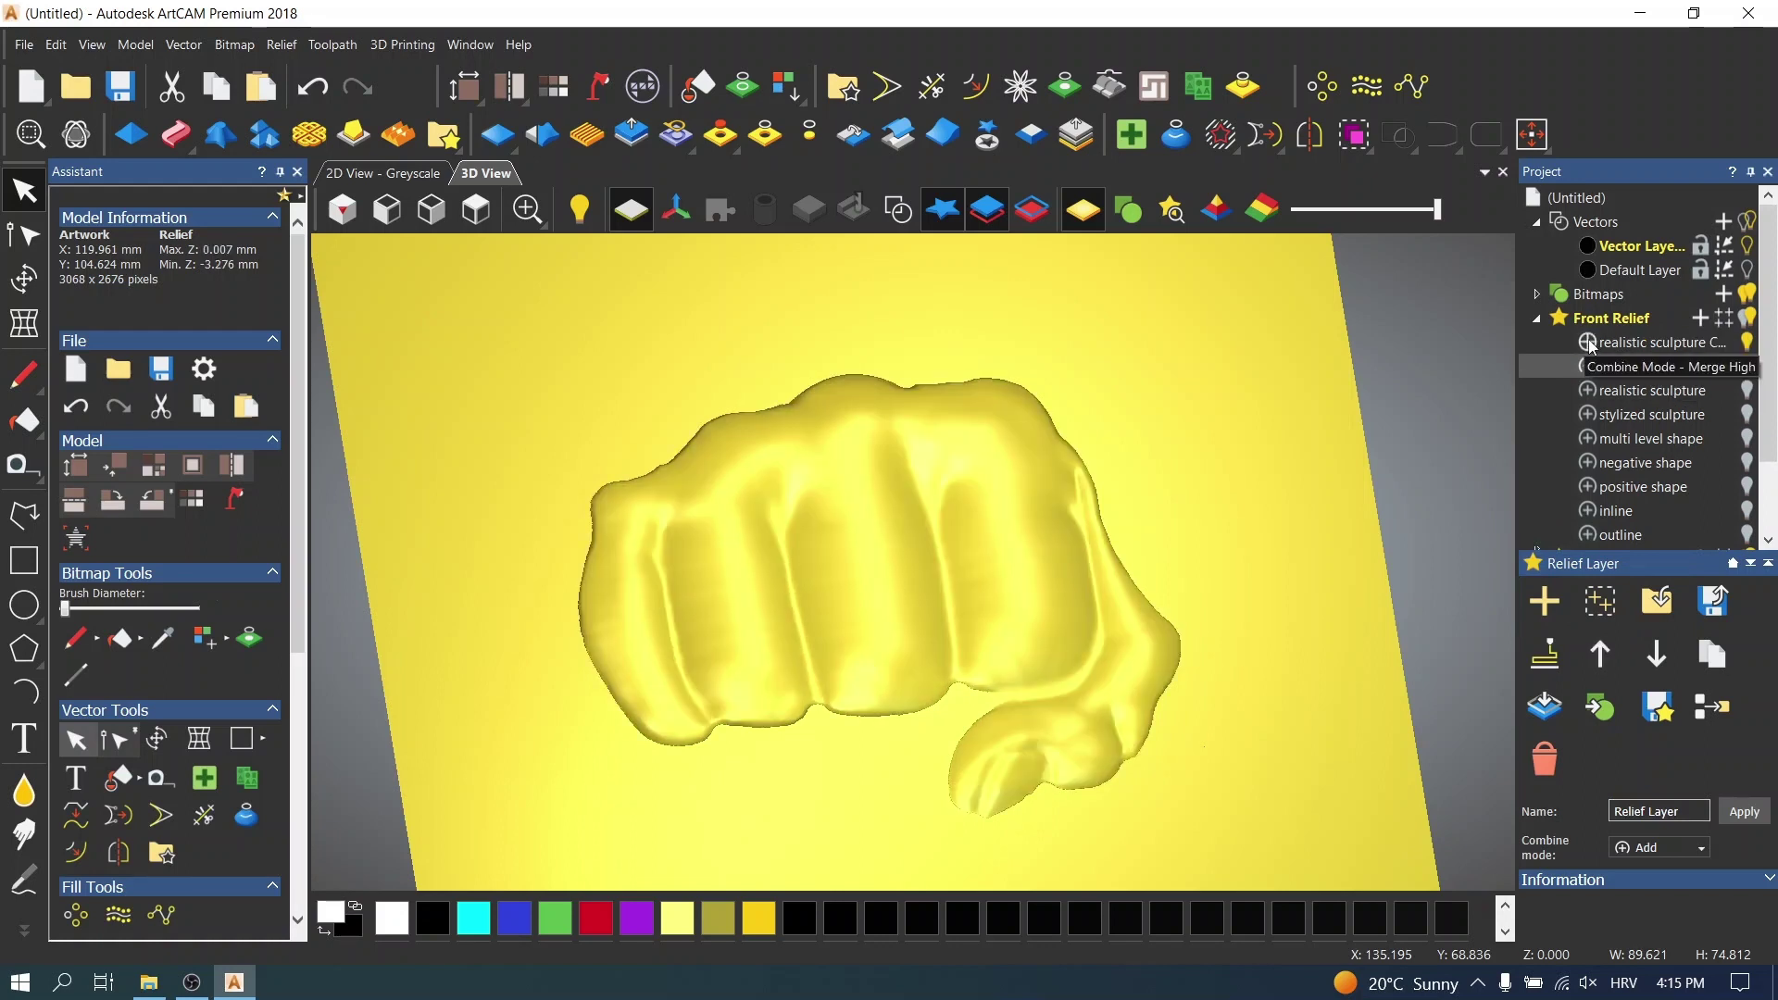
left_click(1590, 342)
left_click(1590, 343)
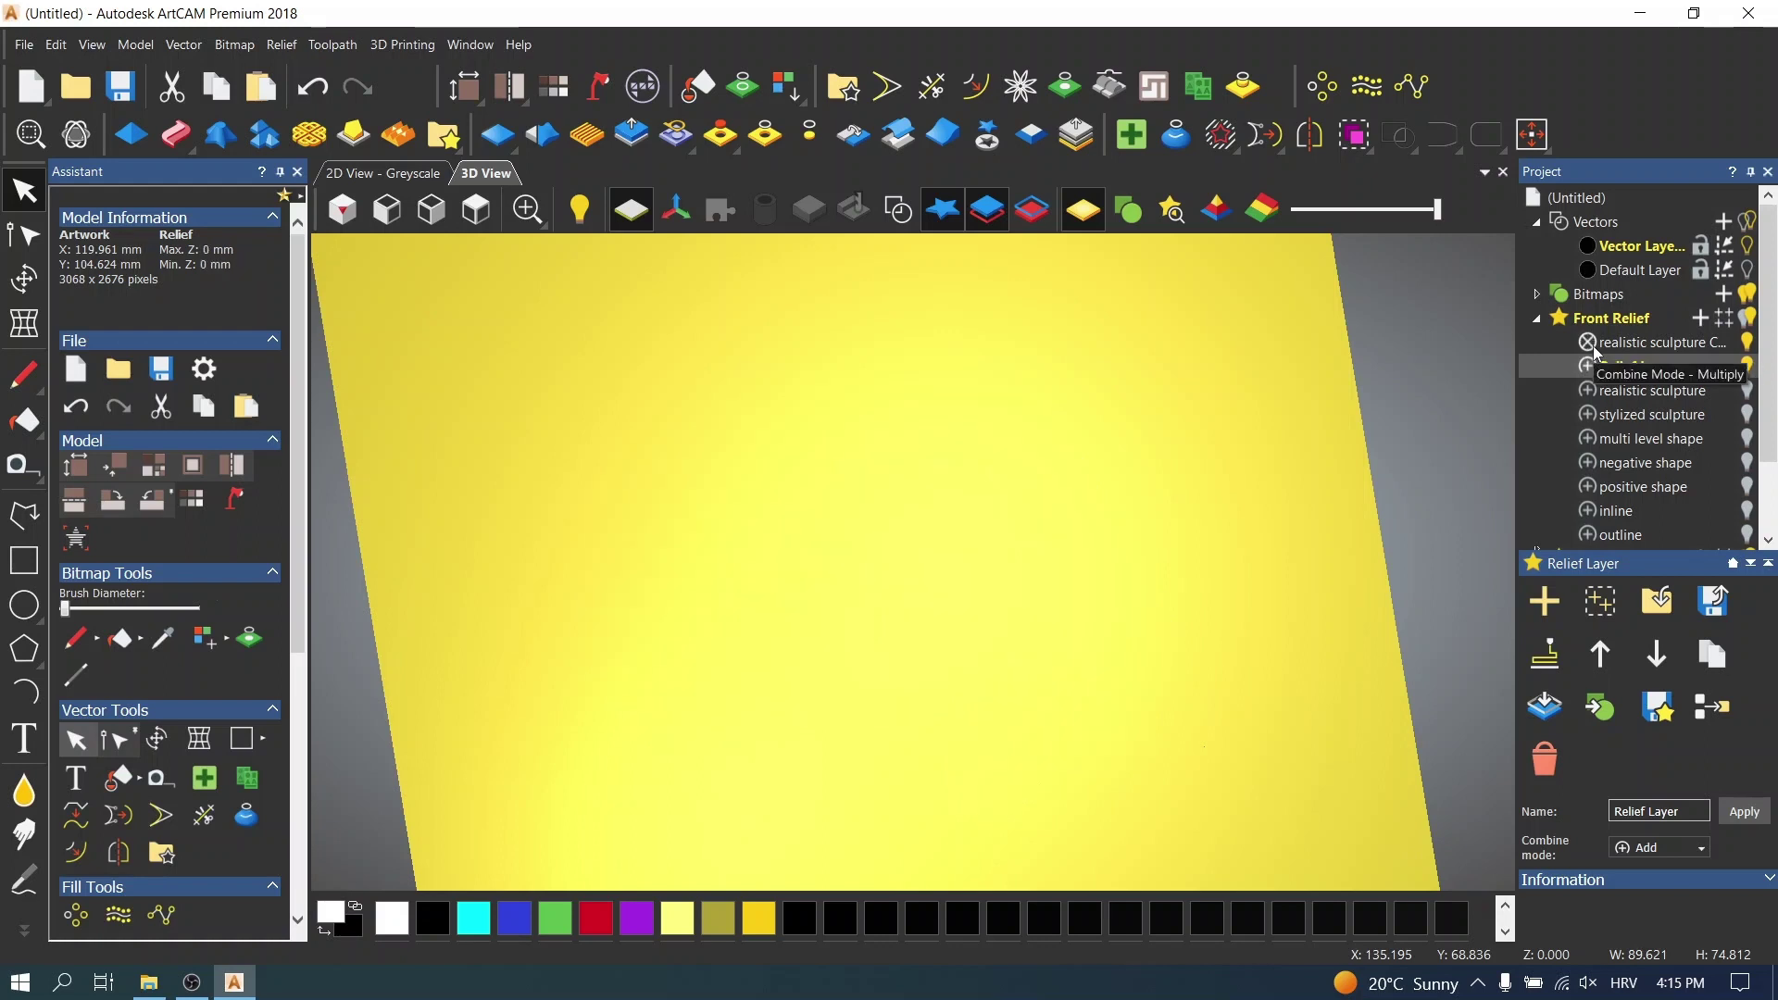
left_click(1592, 347)
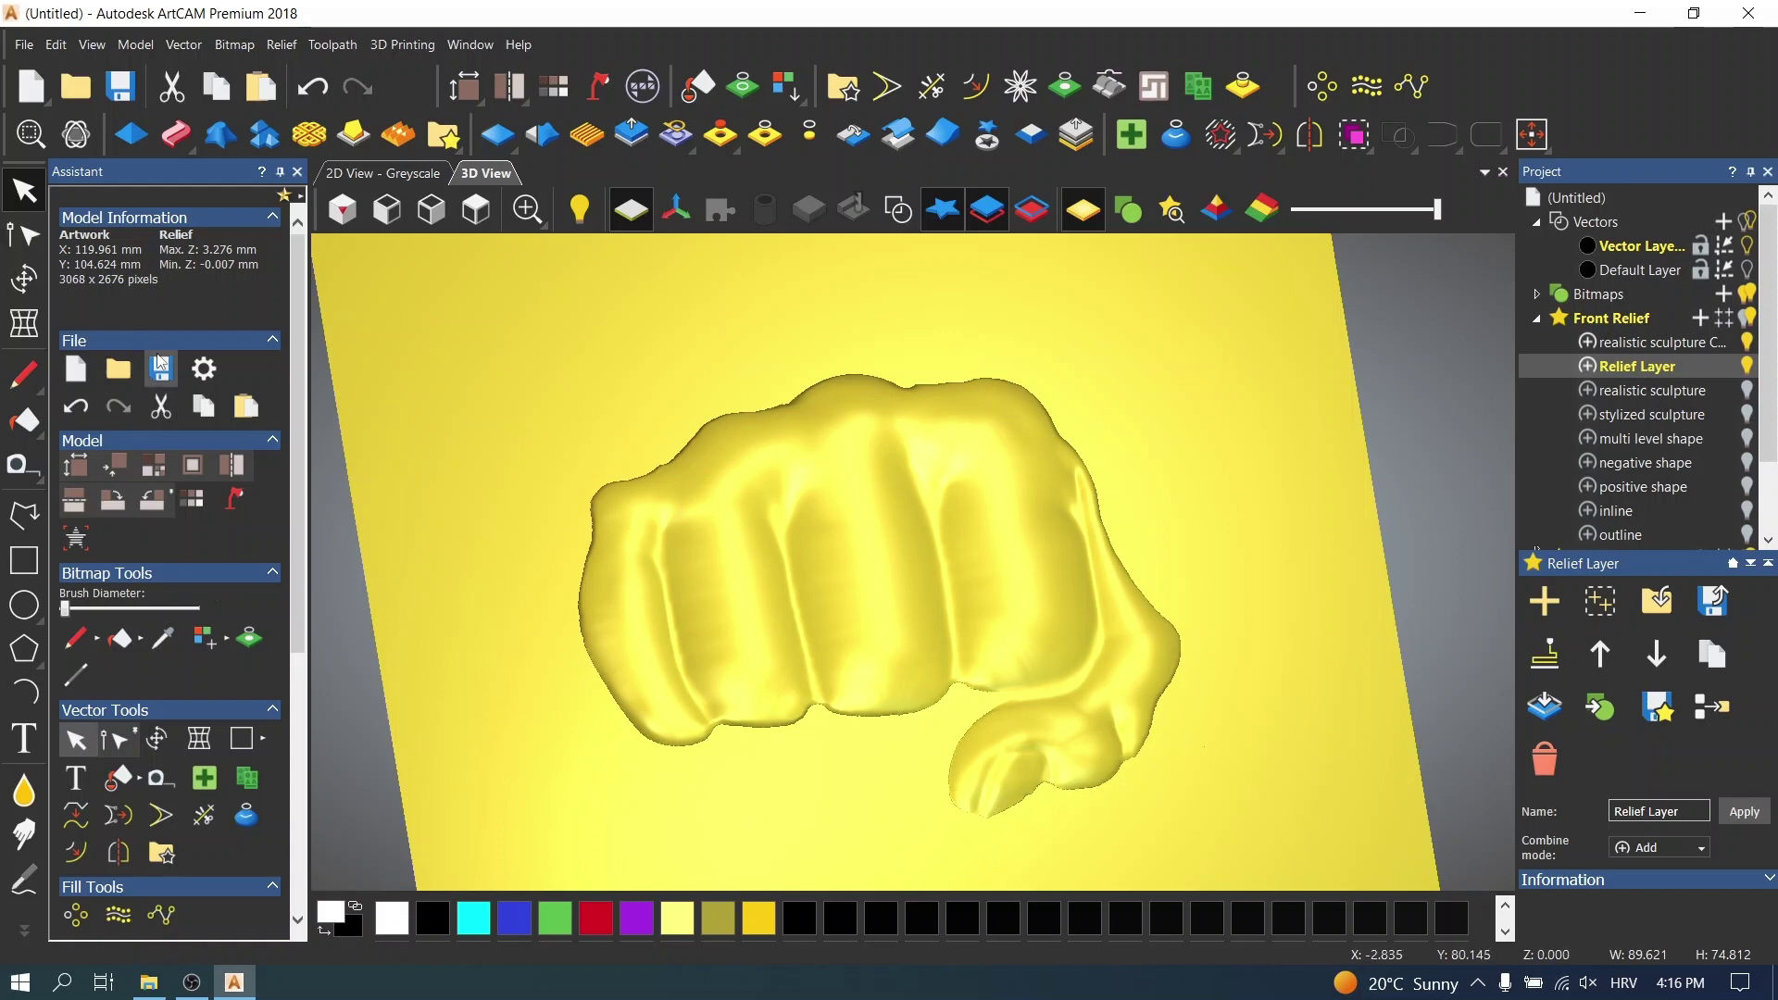
left_click(142, 141)
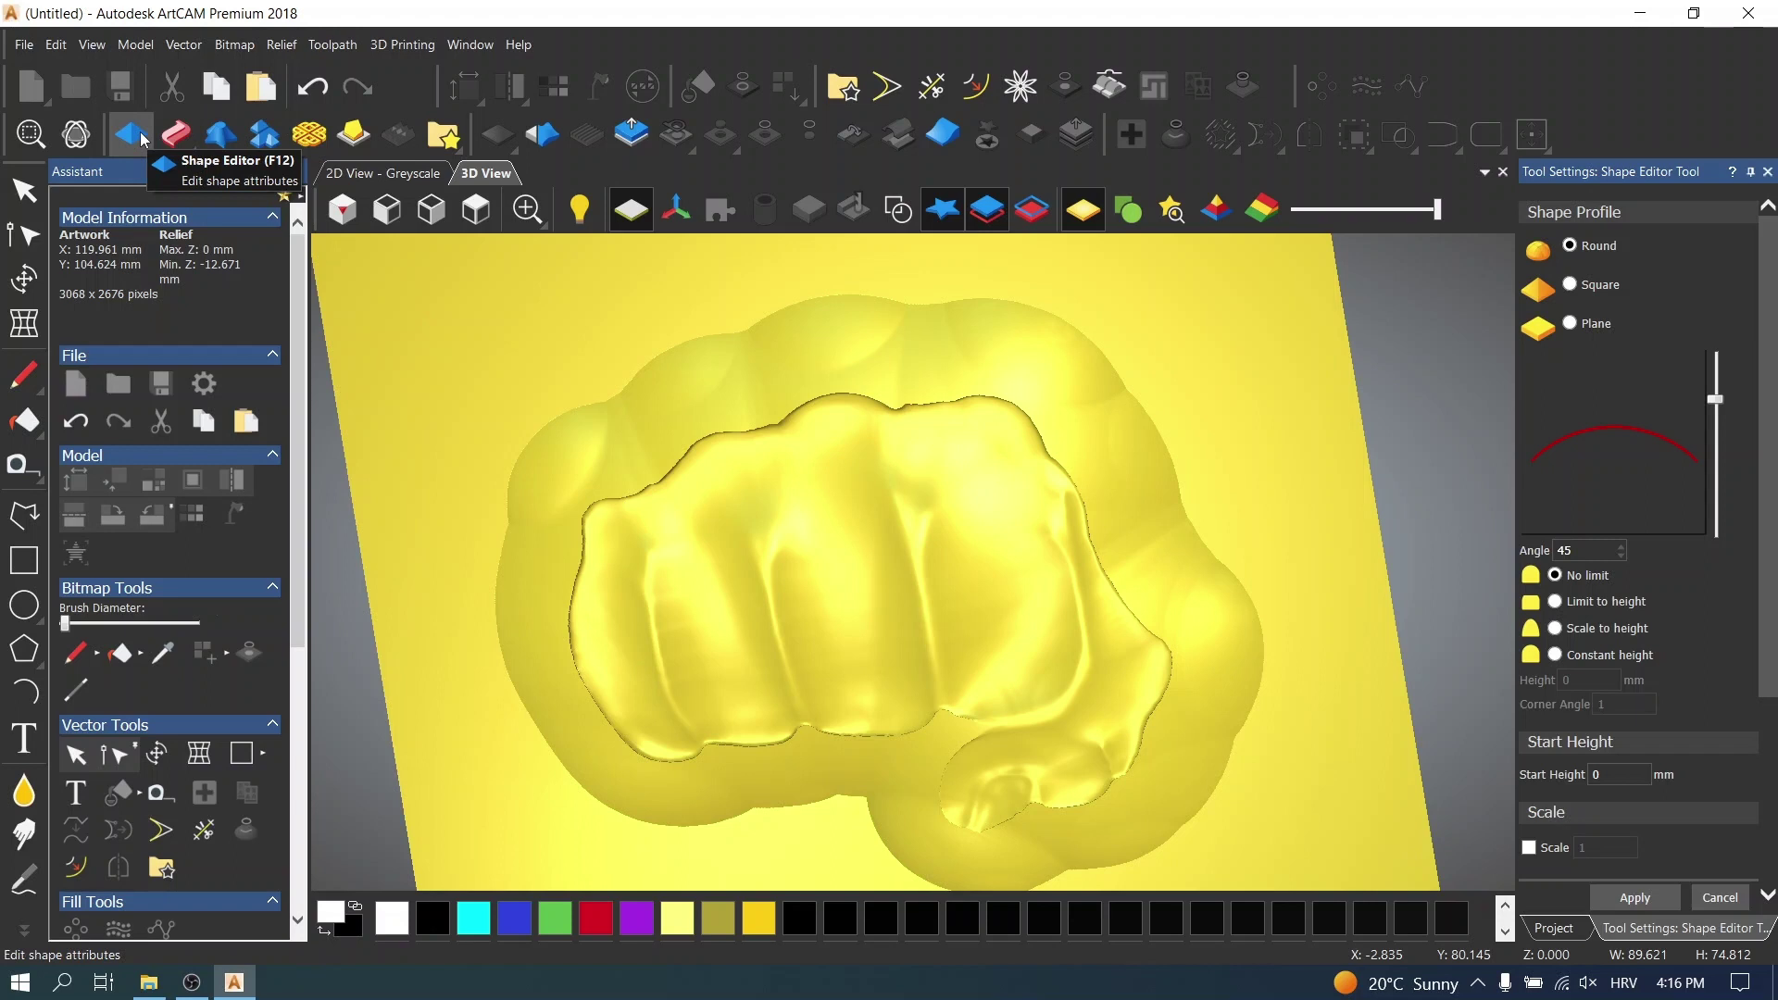
- Apply a Round-profile raised border to the Relief Layer, limited to 3.276 mm height
left_click(1693, 899)
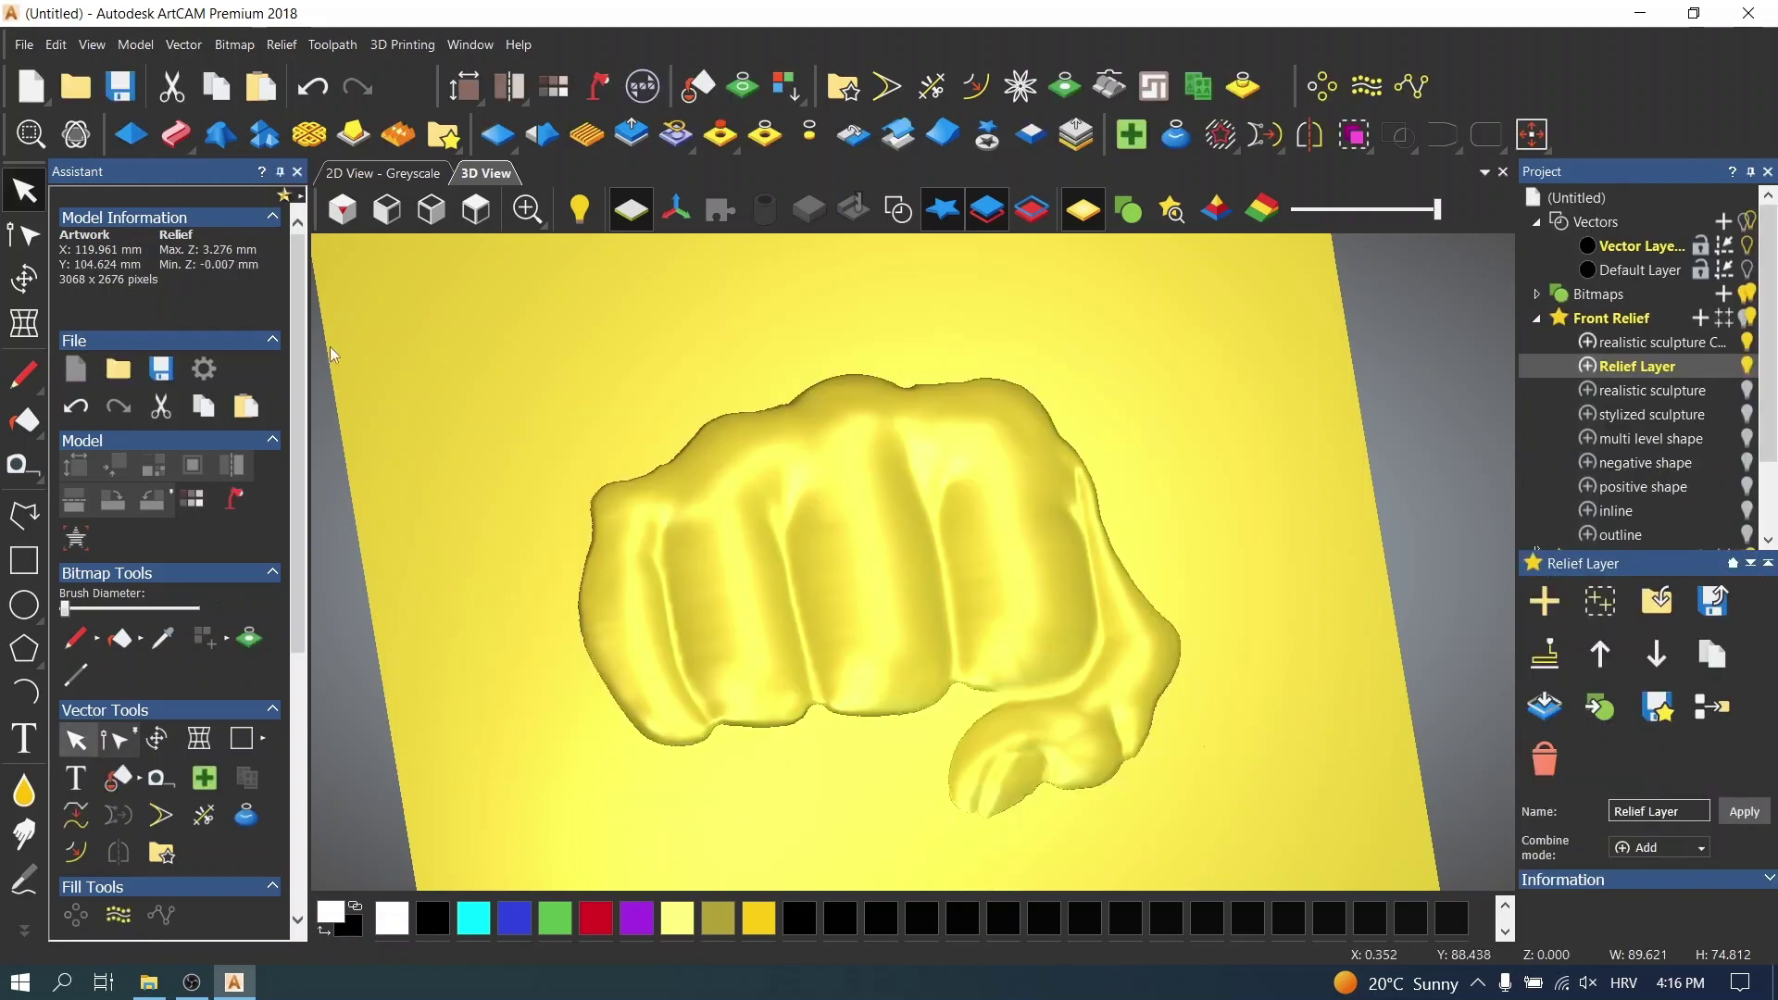
left_click(114, 137)
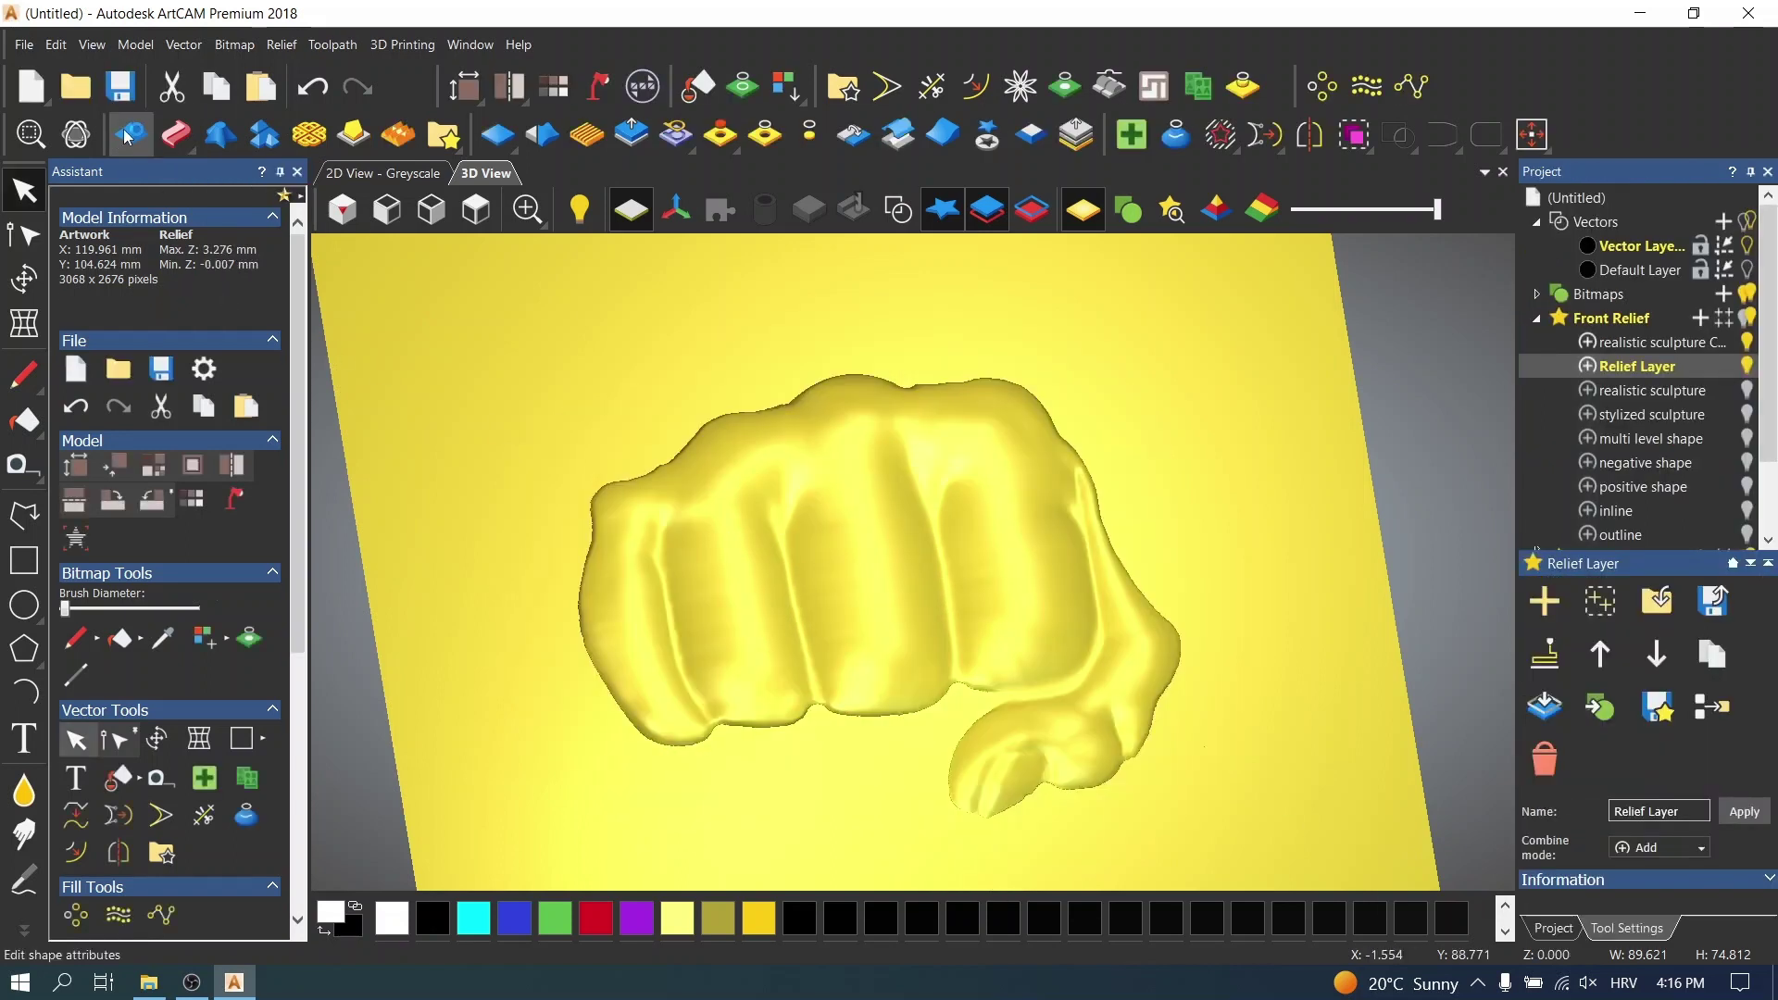
left_click(1619, 778)
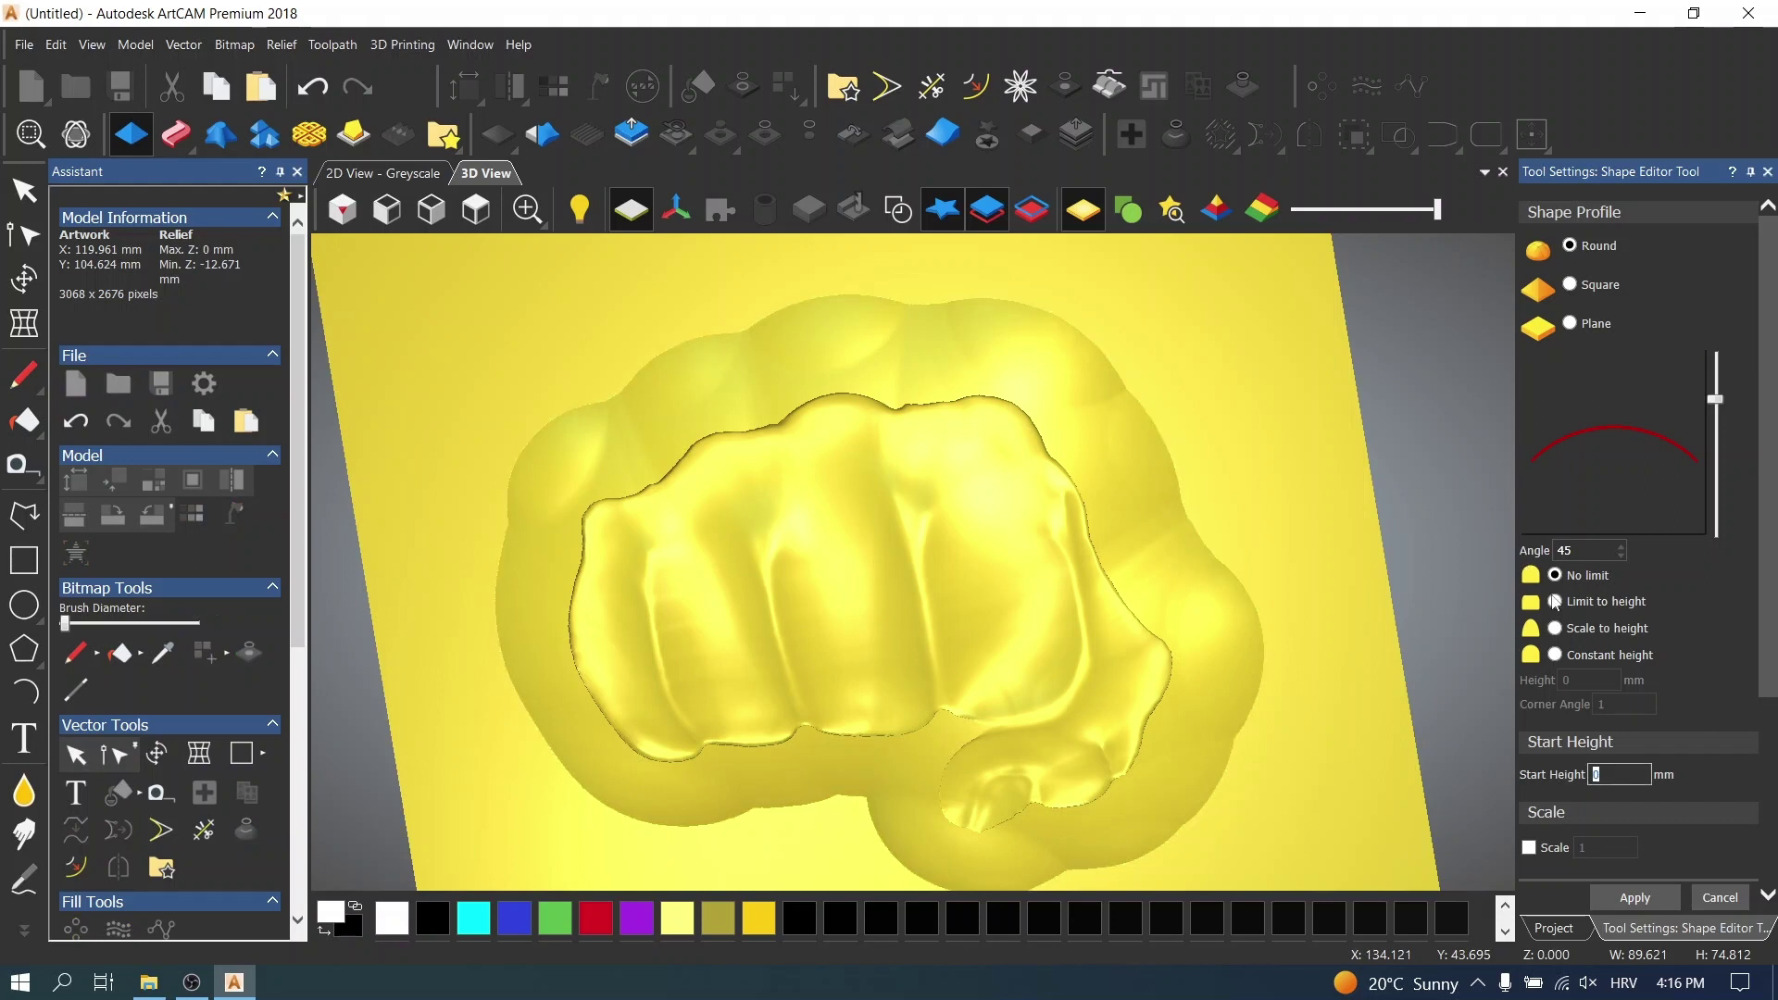
left_click(1557, 602)
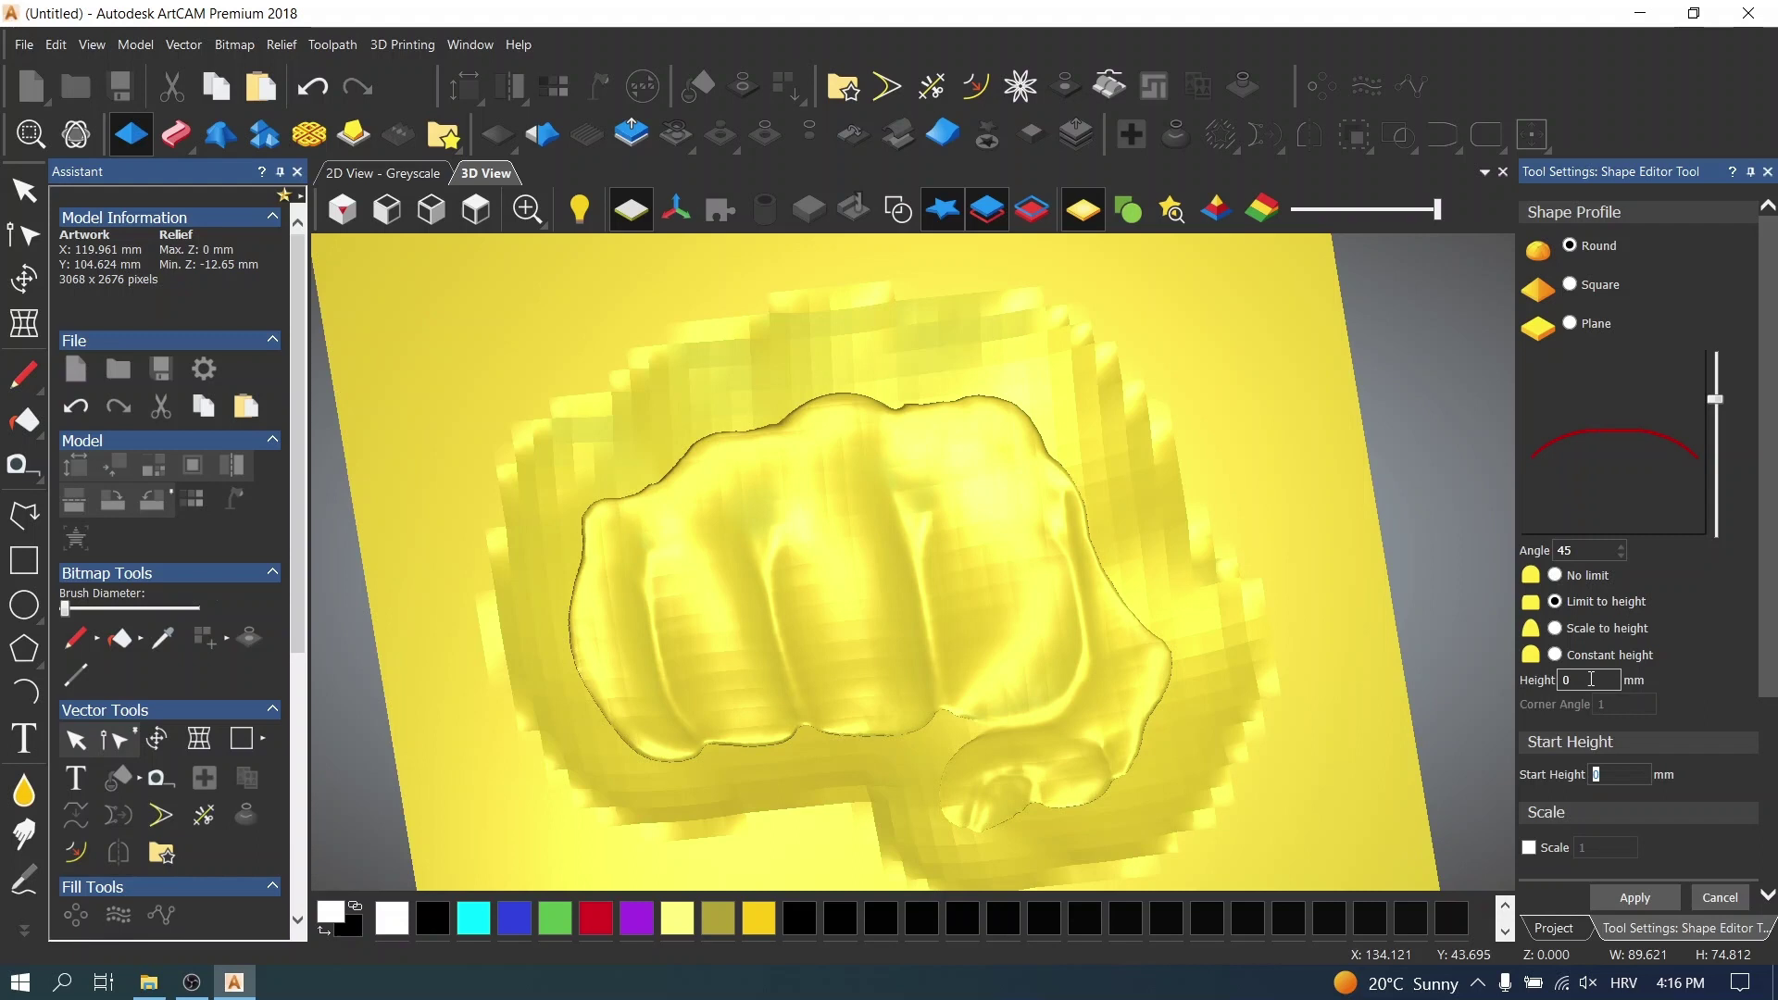
type("3.276")
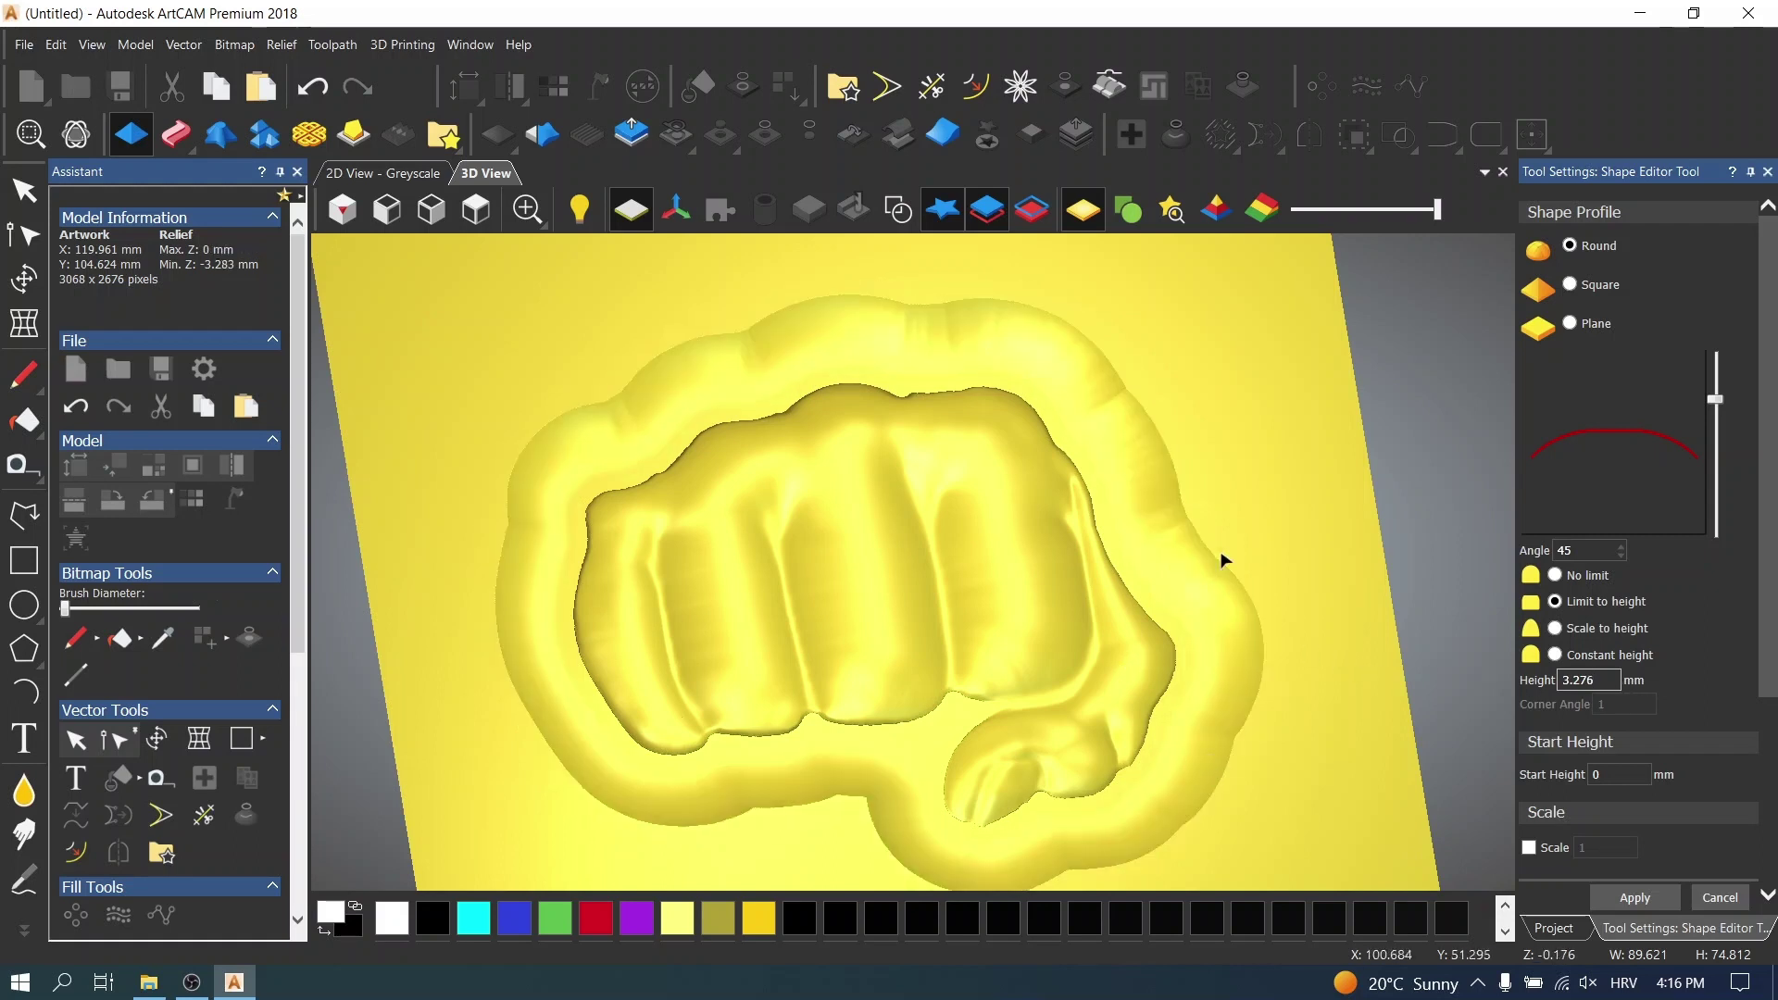
left_click_drag(1187, 579, 1274, 460)
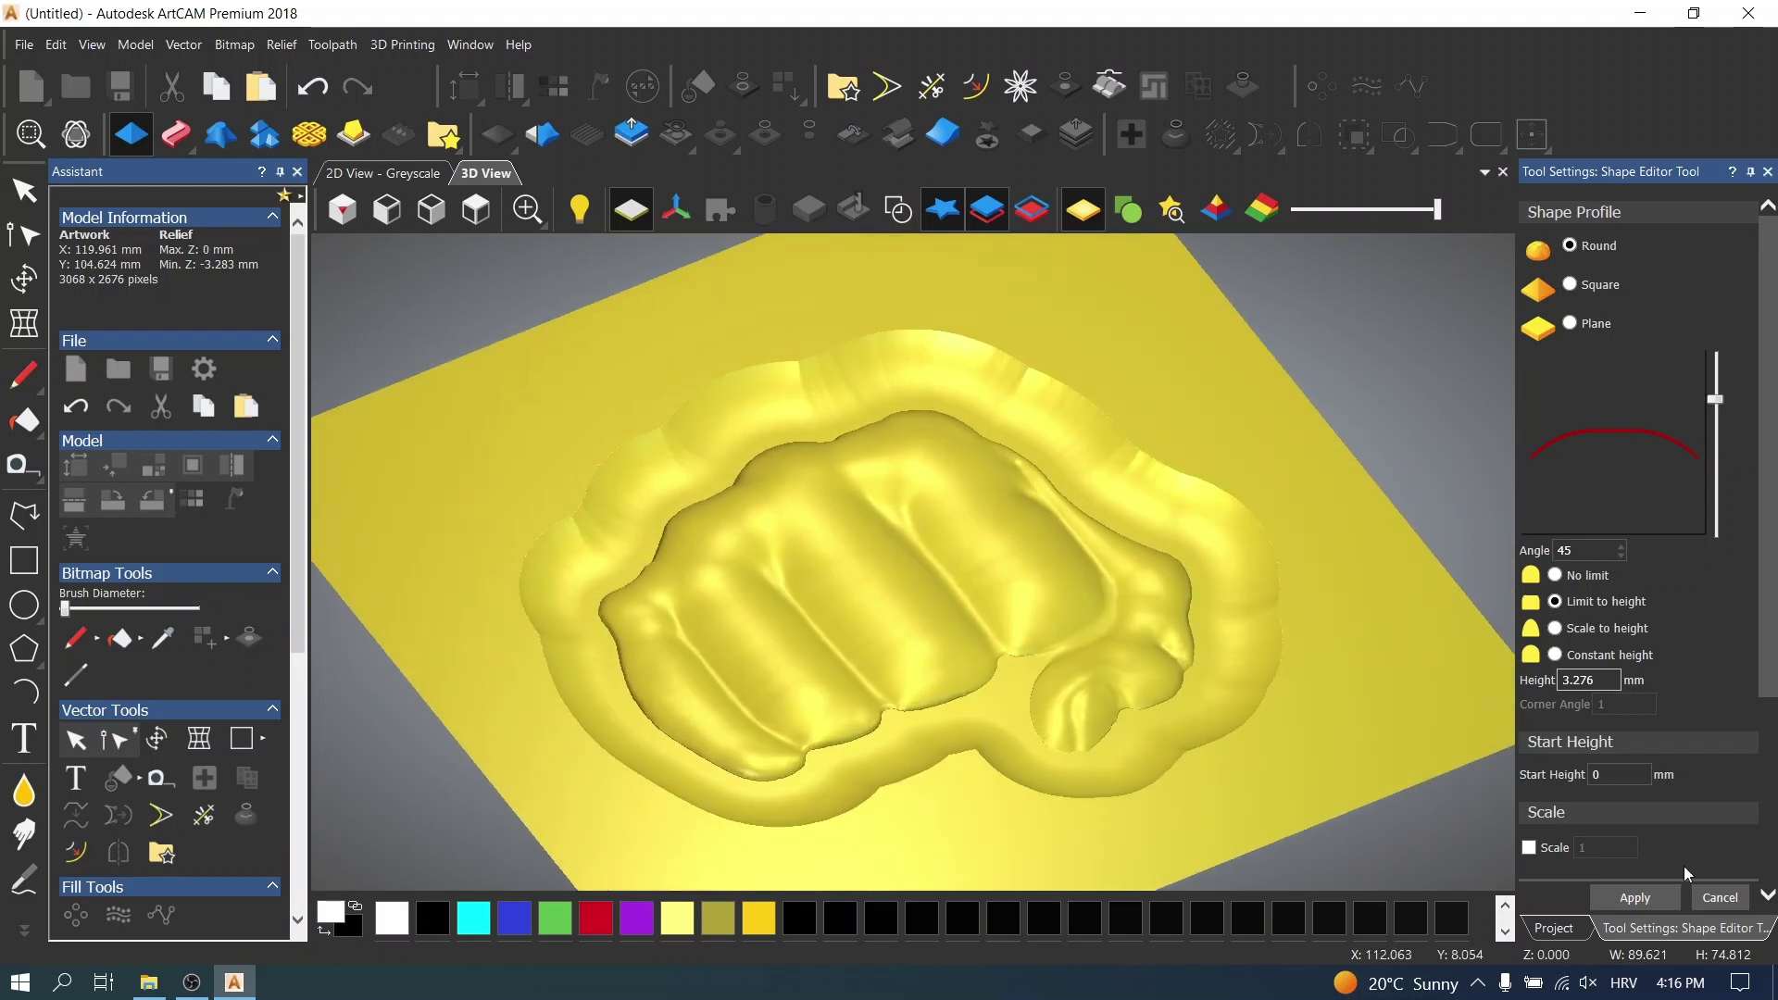
left_click(1651, 906)
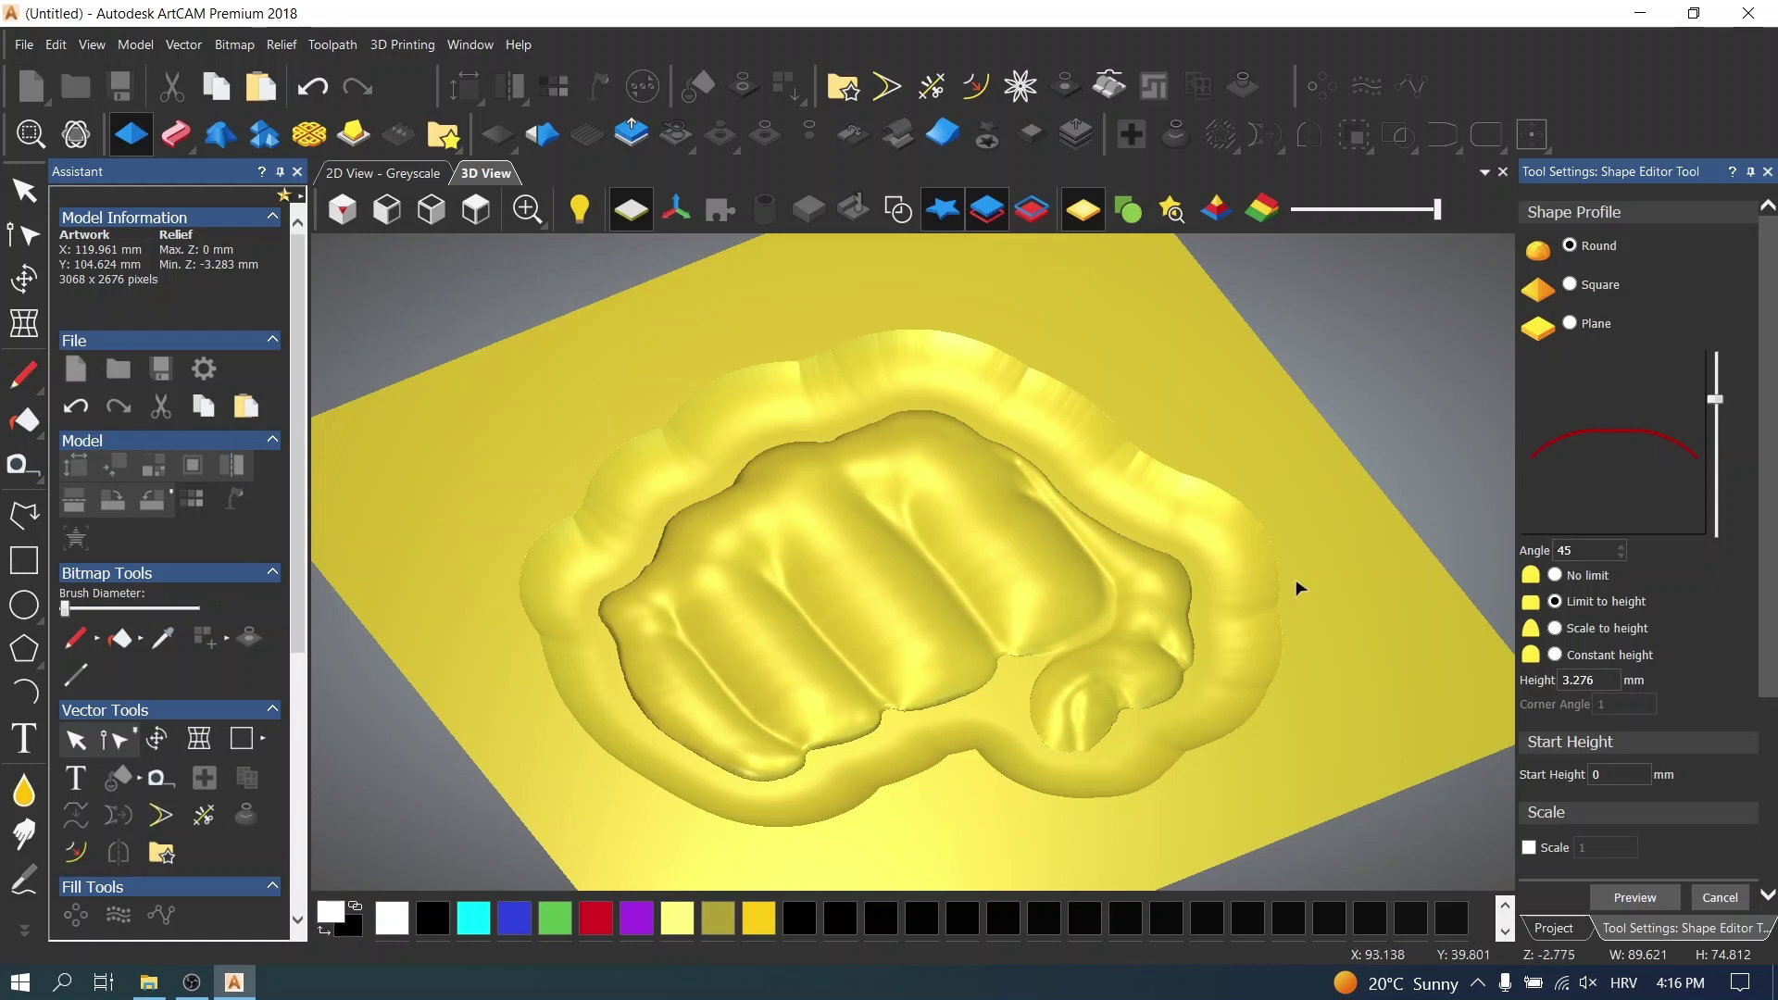
left_click(1718, 898)
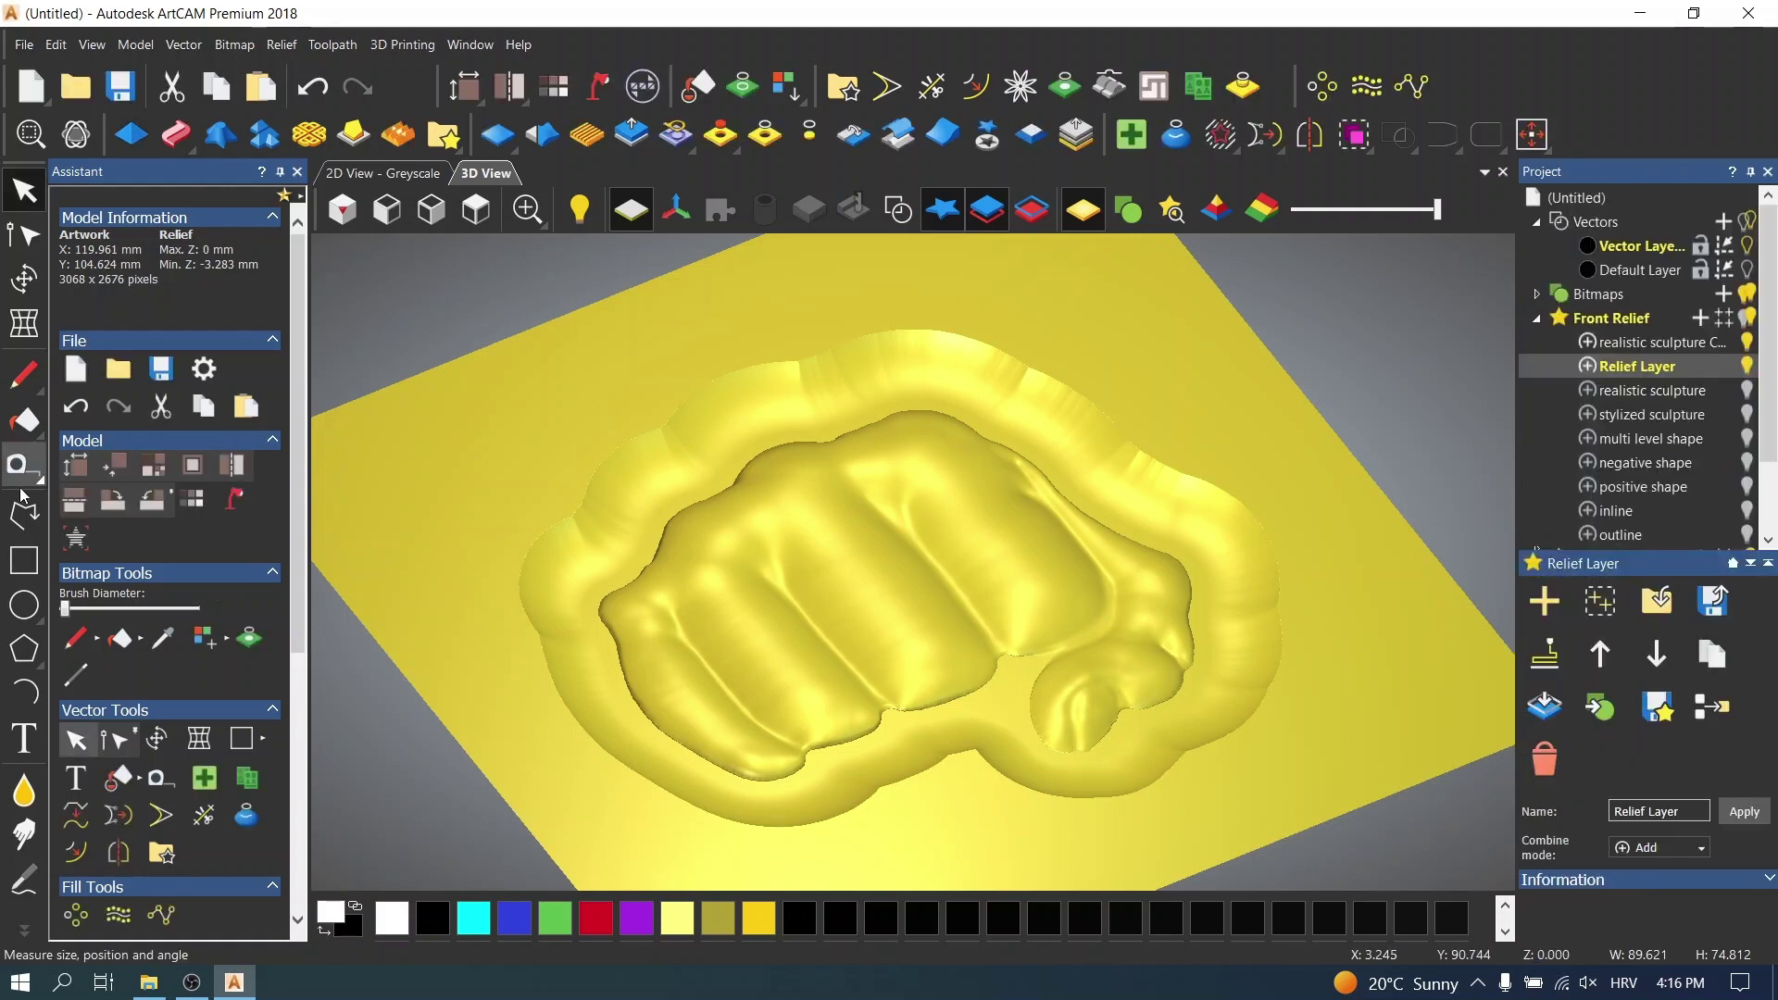
- Show the bordered relief in bitmap colours, orbit around it, and lighten the shading
left_click(1127, 212)
left_click_drag(909, 580, 741, 398)
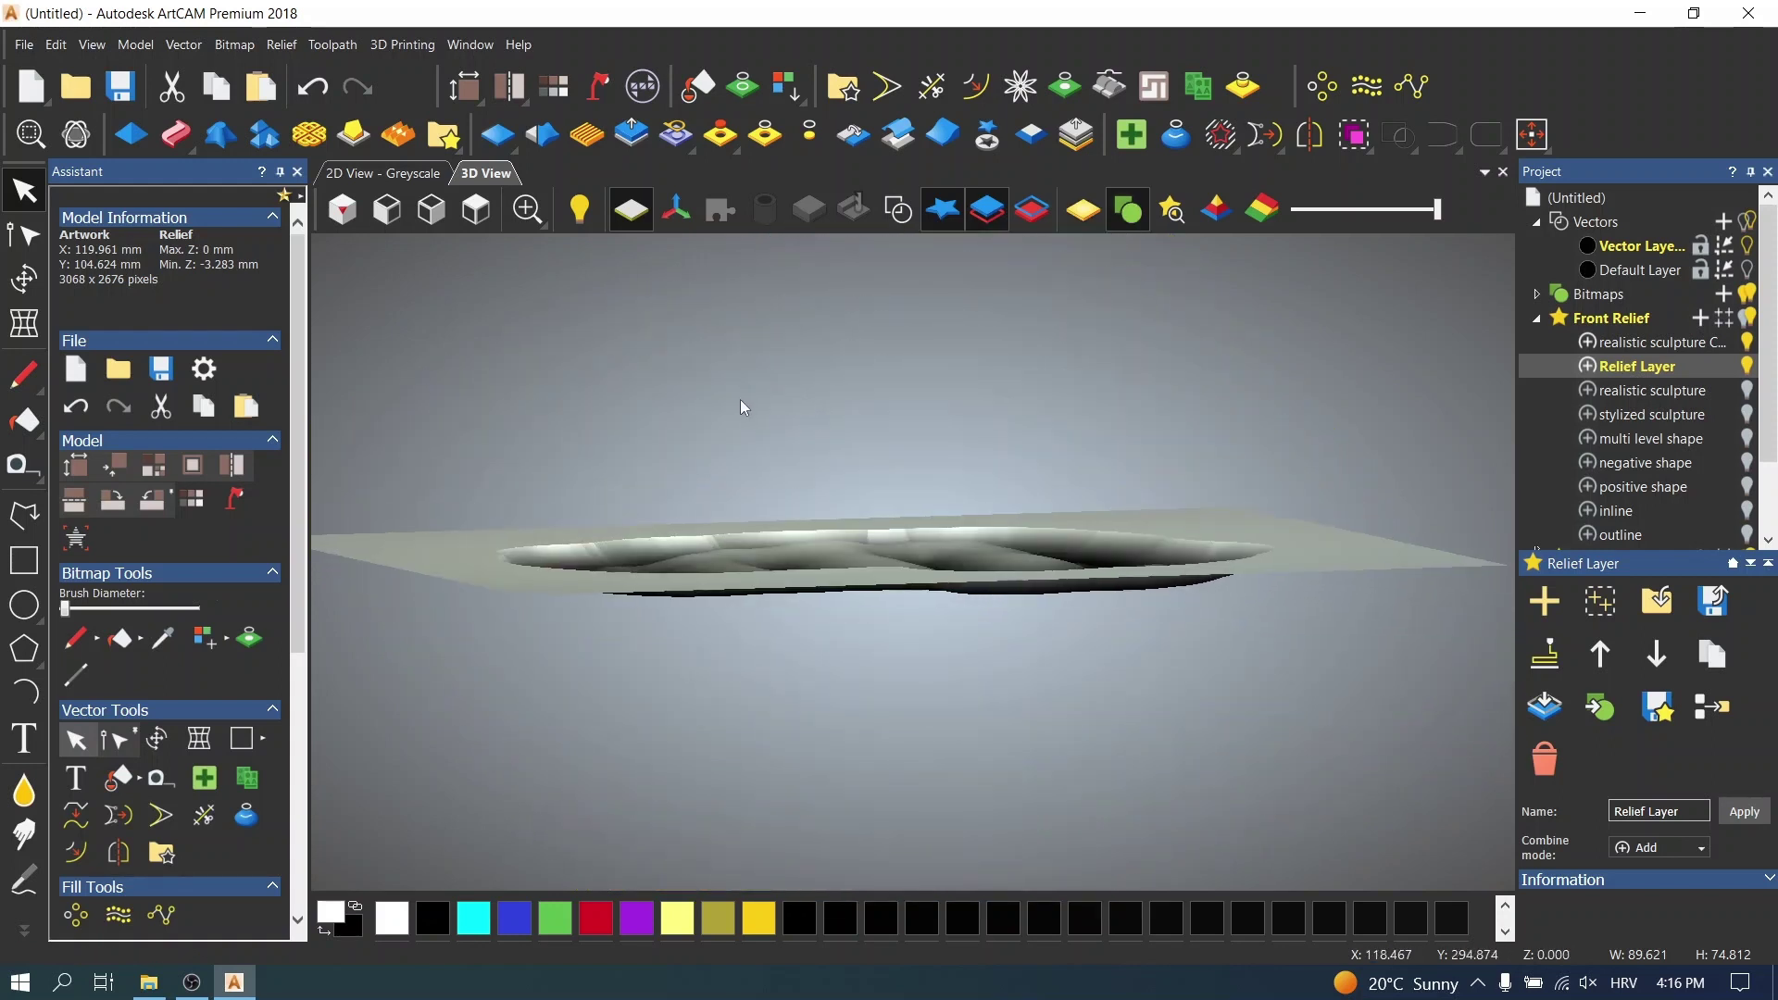
scroll(854, 602, "up", 3)
left_click_drag(854, 602, 852, 612)
scroll(826, 524, "up", 3)
left_click_drag(929, 508, 933, 635)
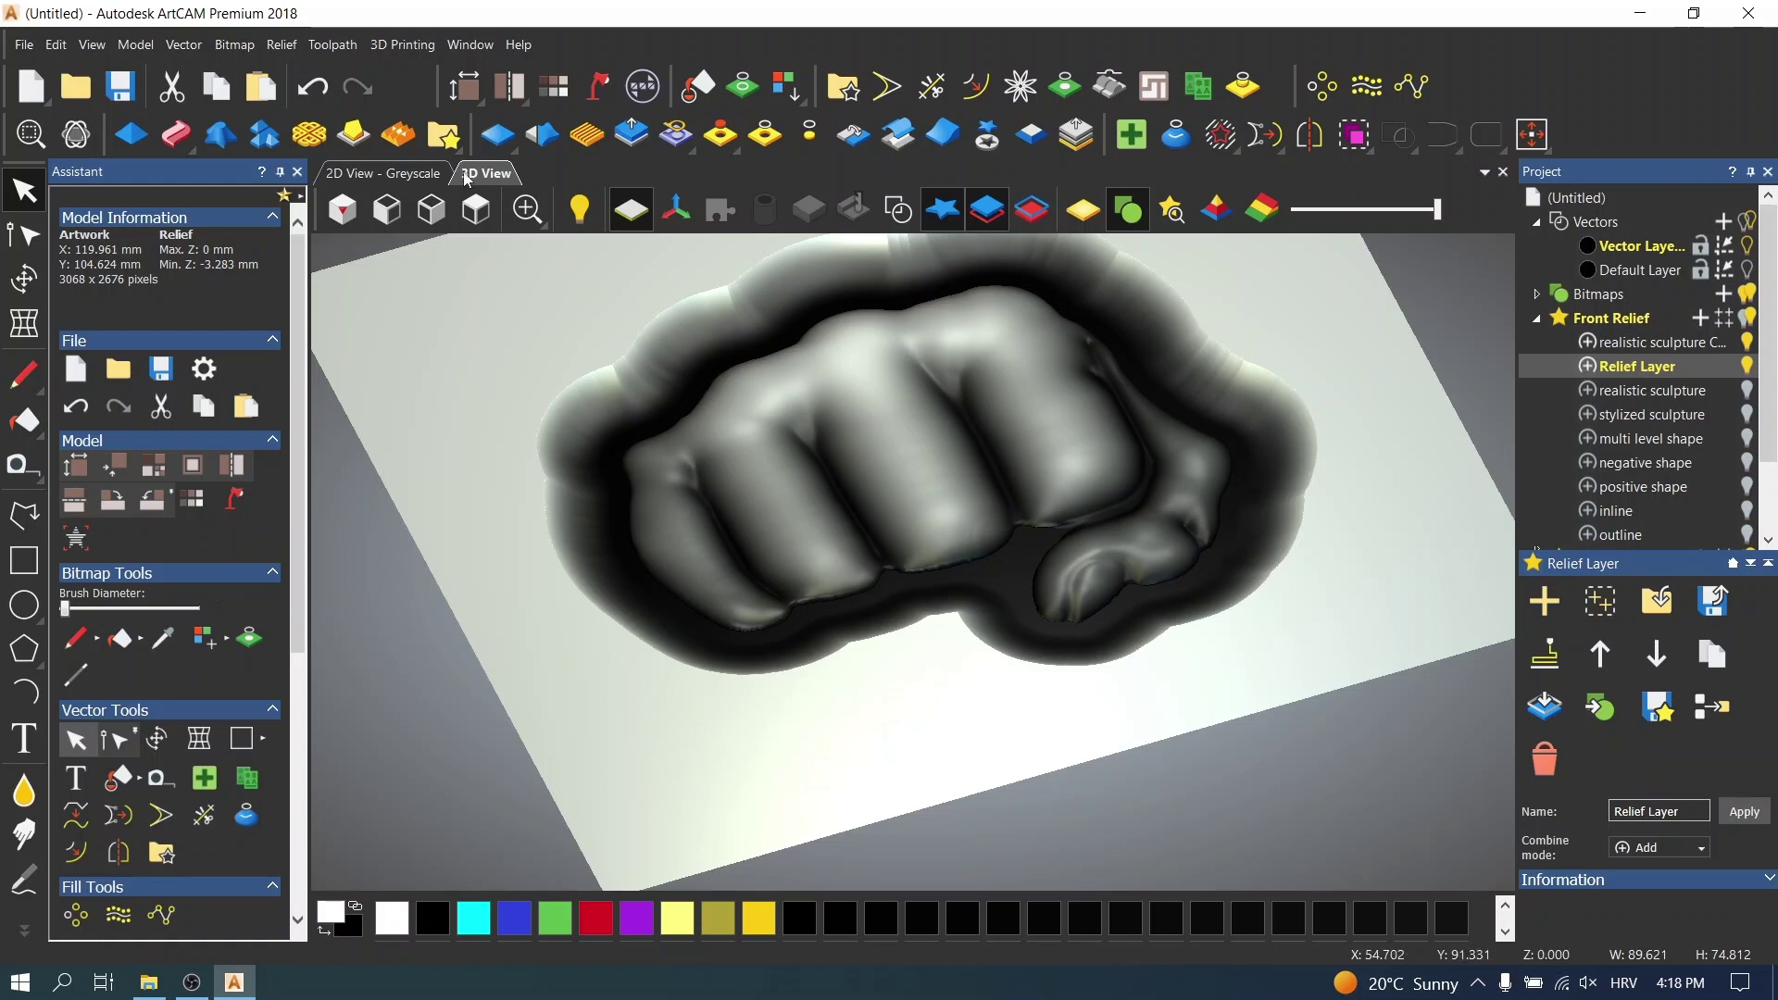
left_click_drag(1132, 569, 1012, 505)
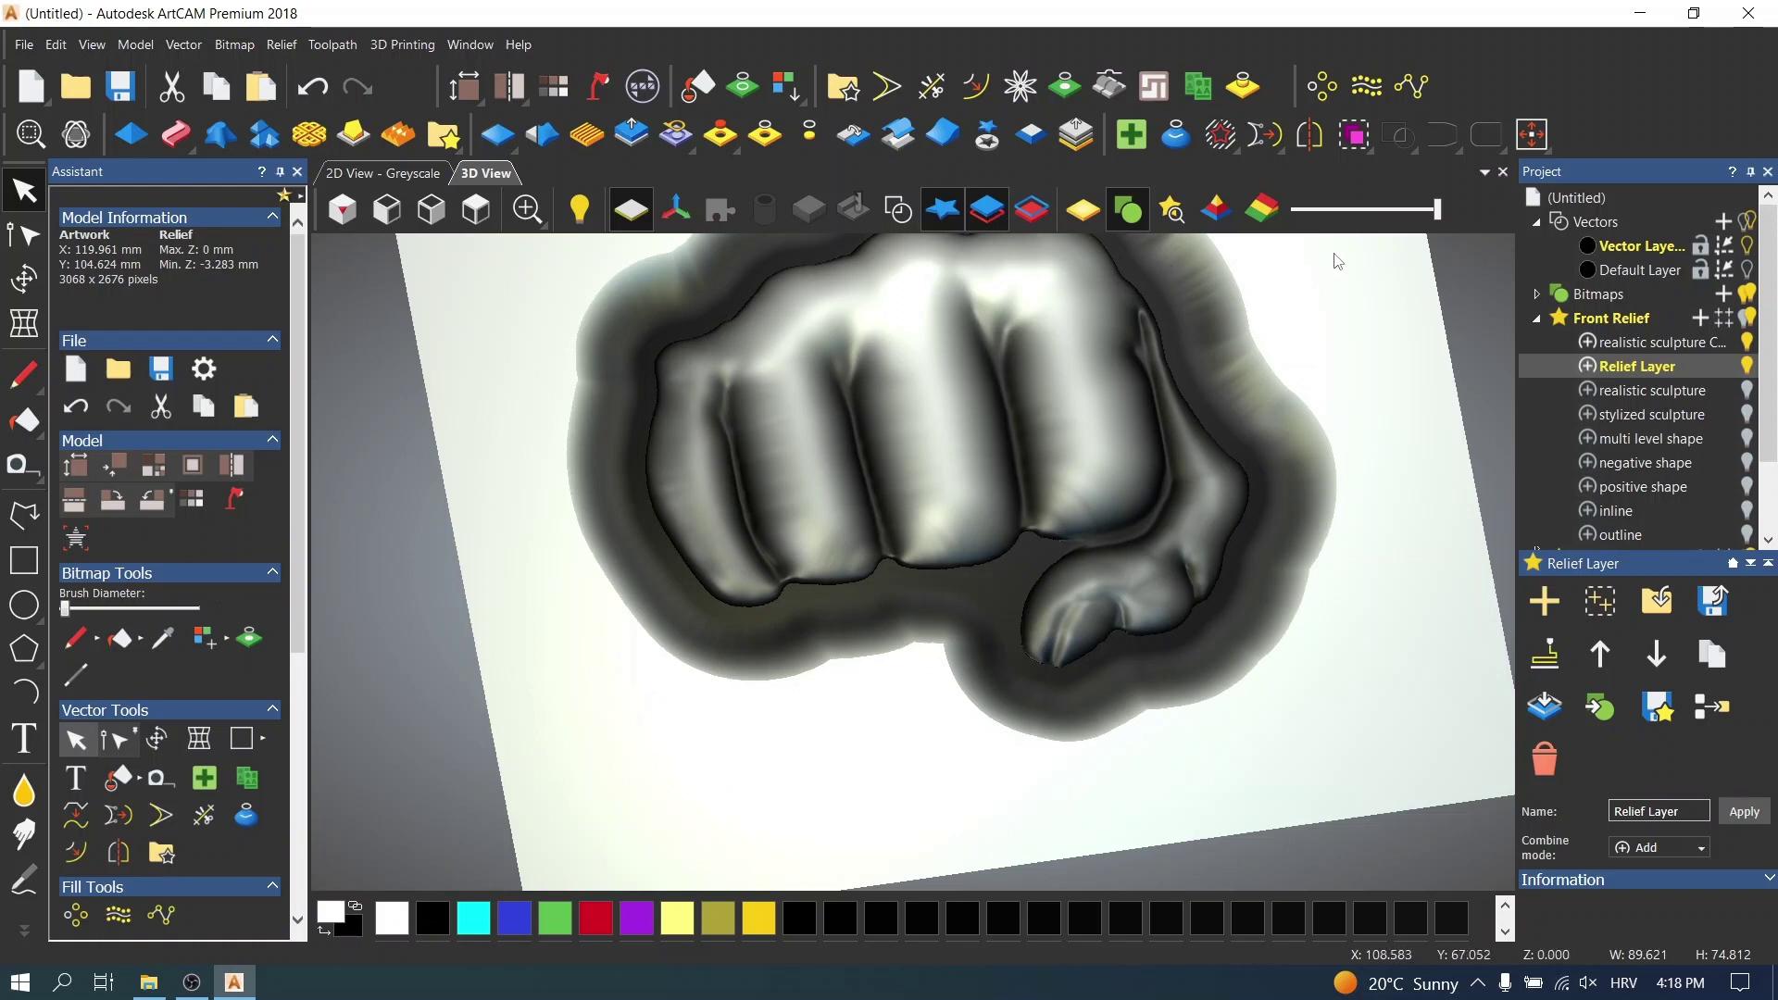
left_click_drag(1437, 209, 1388, 209)
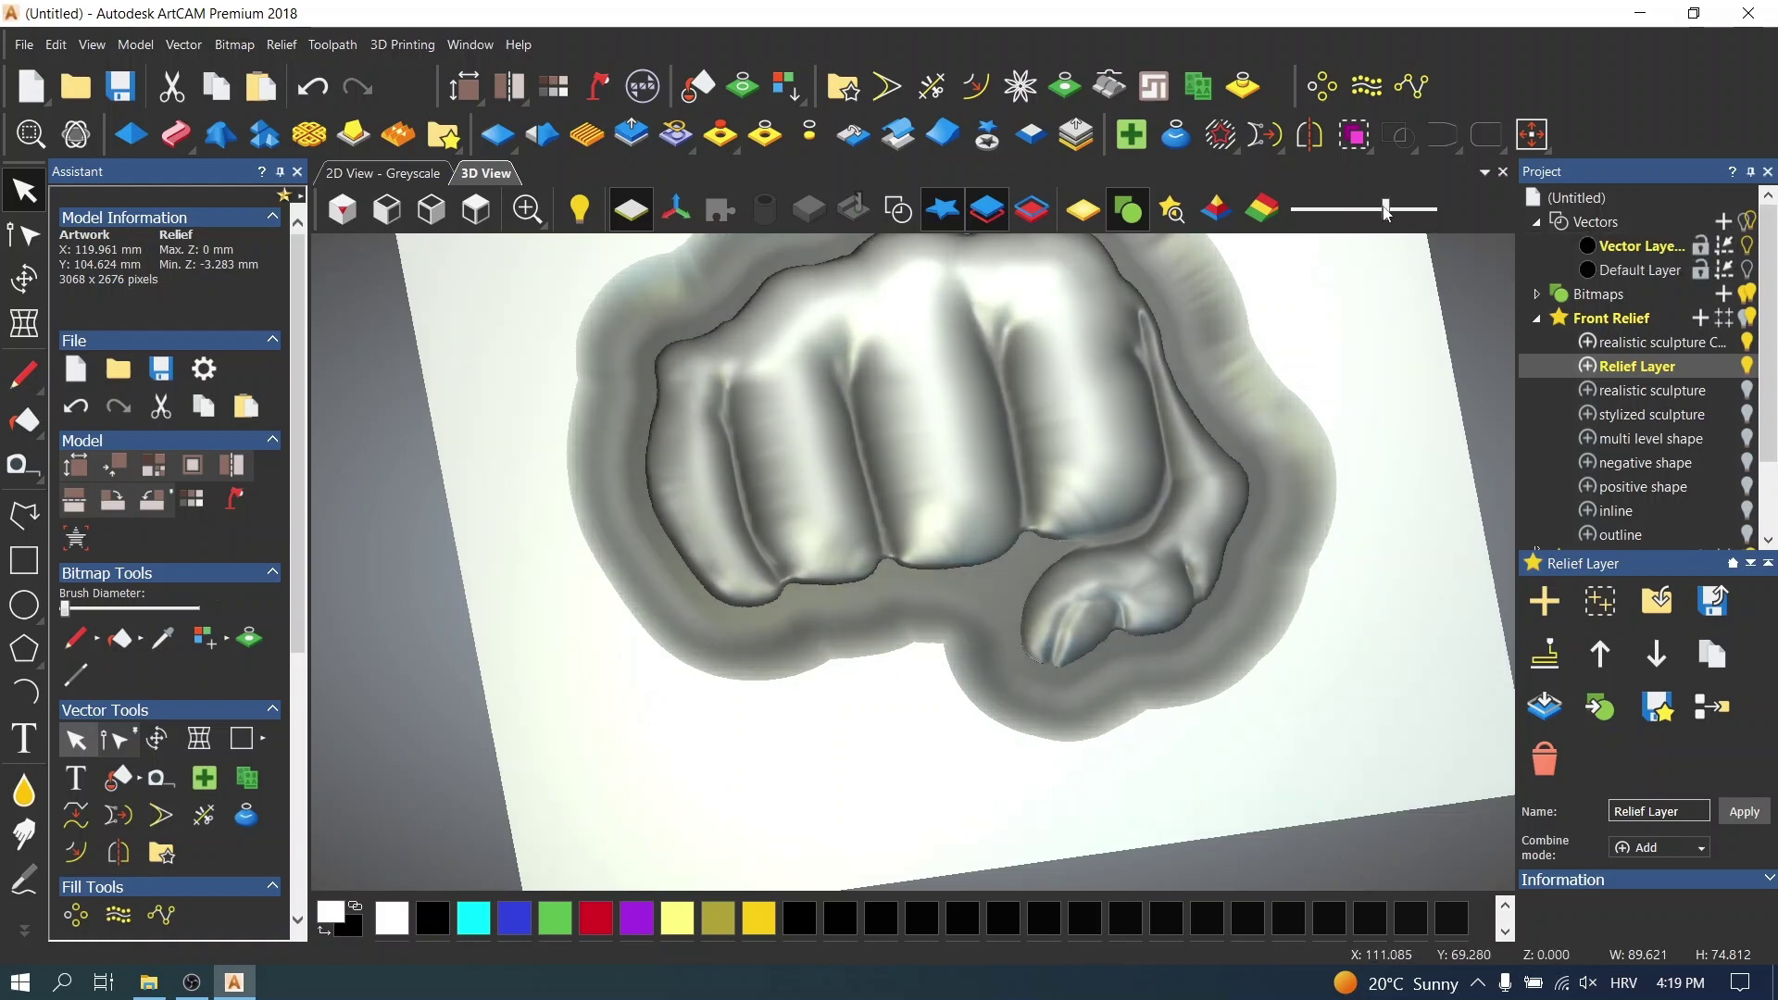
left_click_drag(1059, 528, 352, 278)
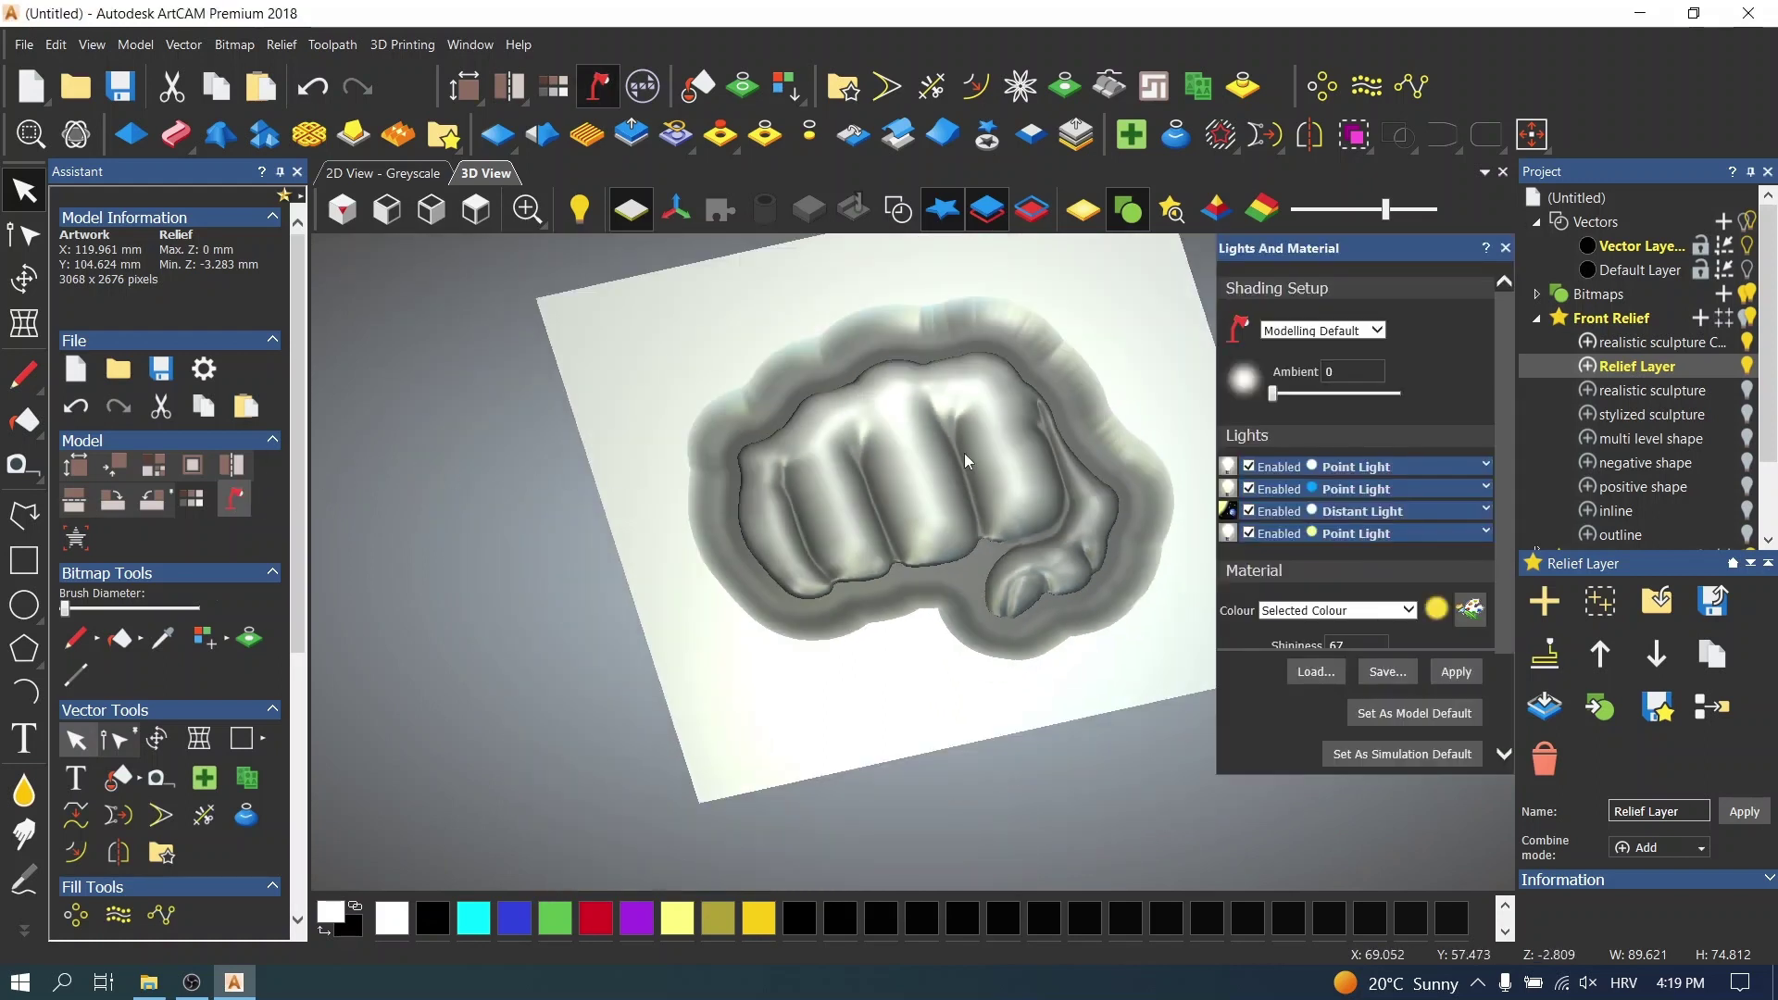
- Render the relief and board in Medium Oak (H) wood, then close Lights And Material
left_click(1362, 333)
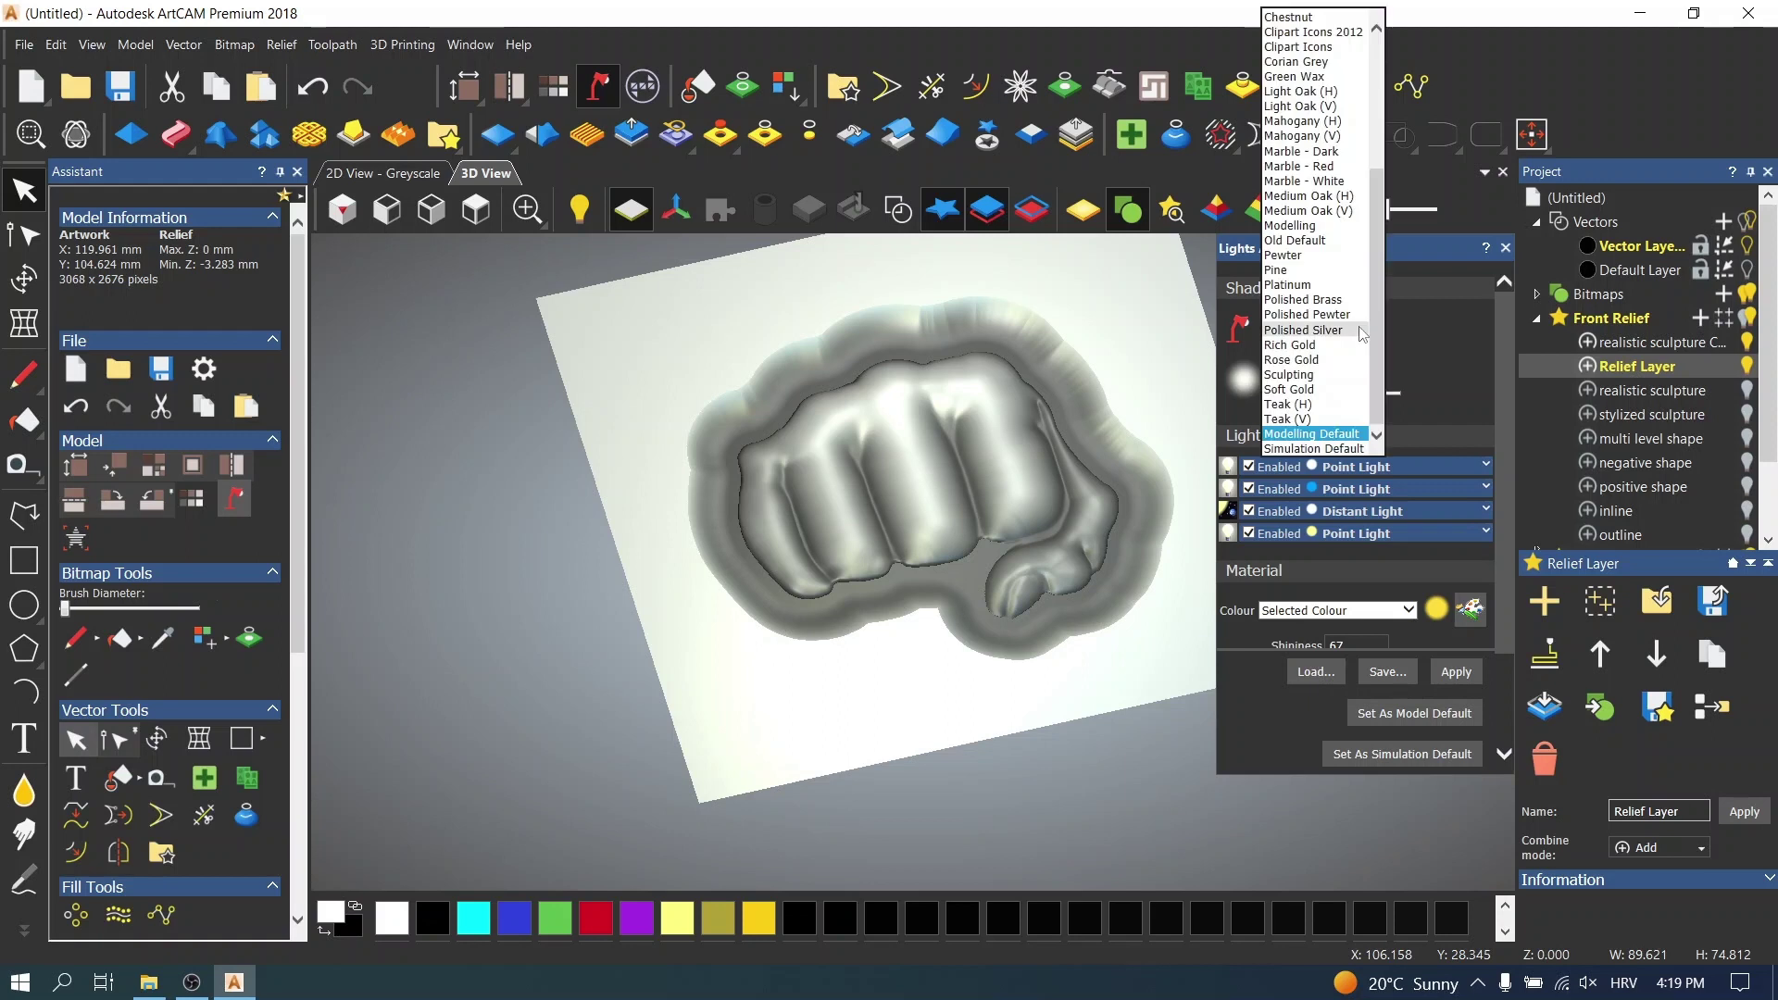
left_click(1318, 197)
left_click(1456, 674)
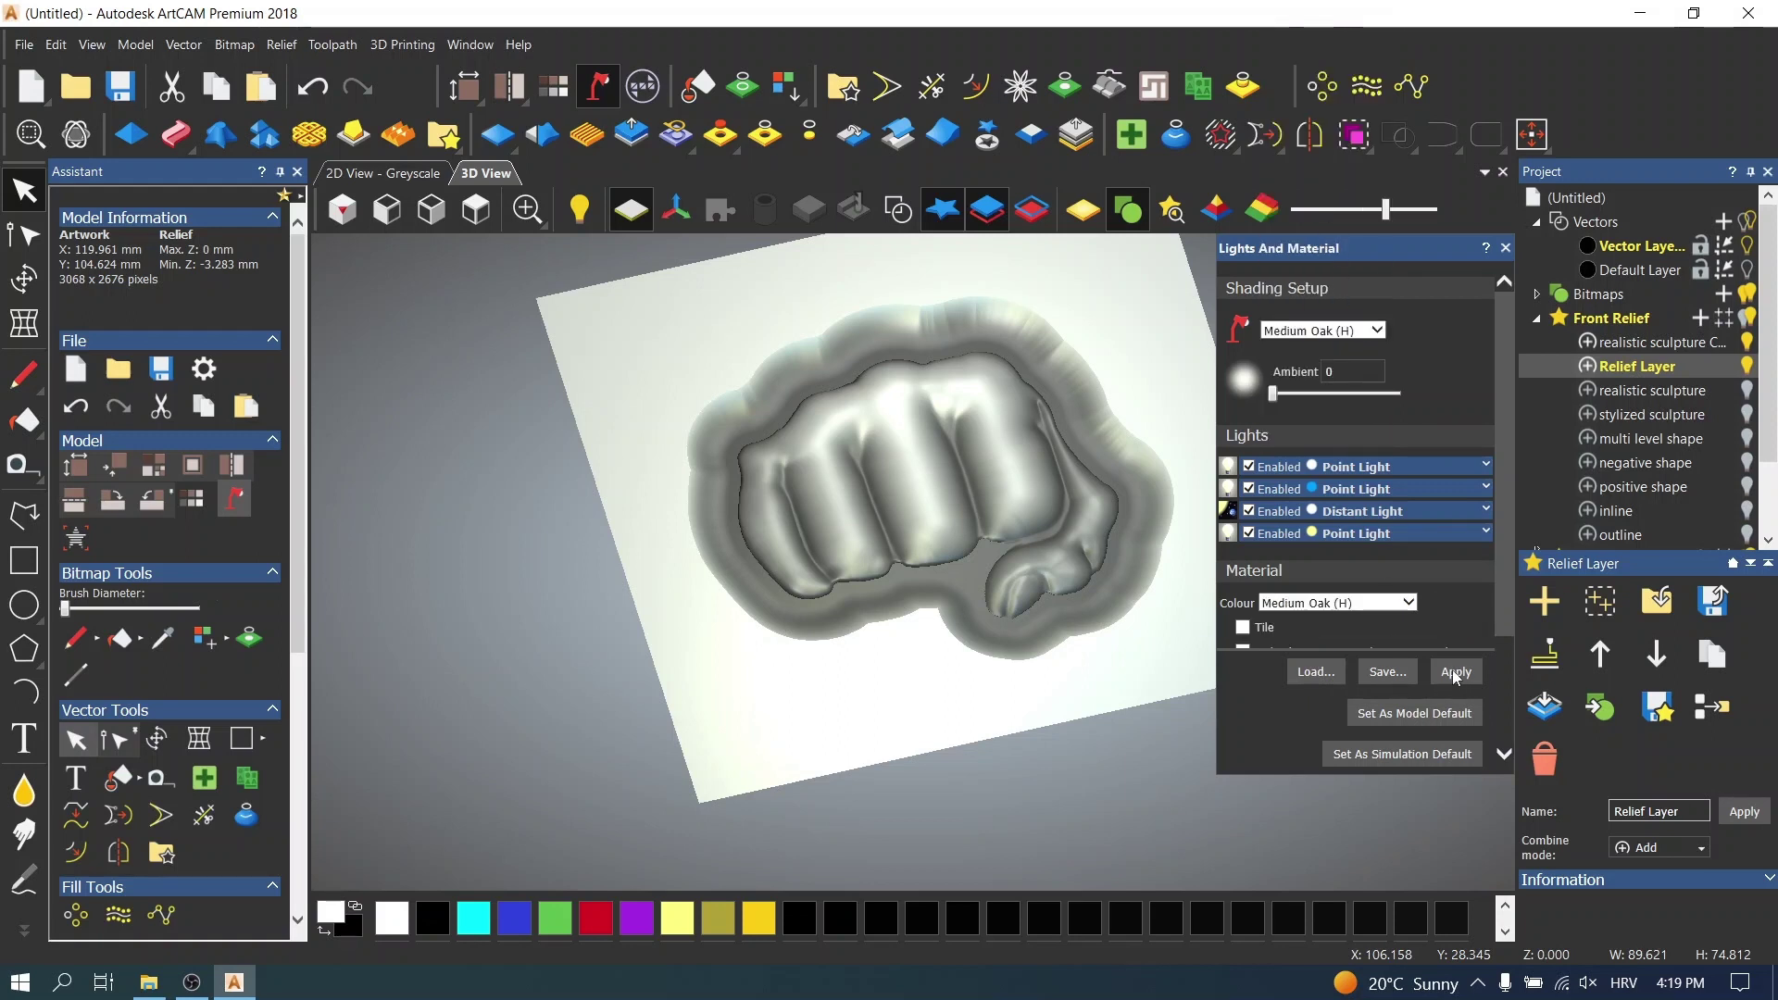
left_click(1175, 215)
scroll(1038, 505, "up", 5)
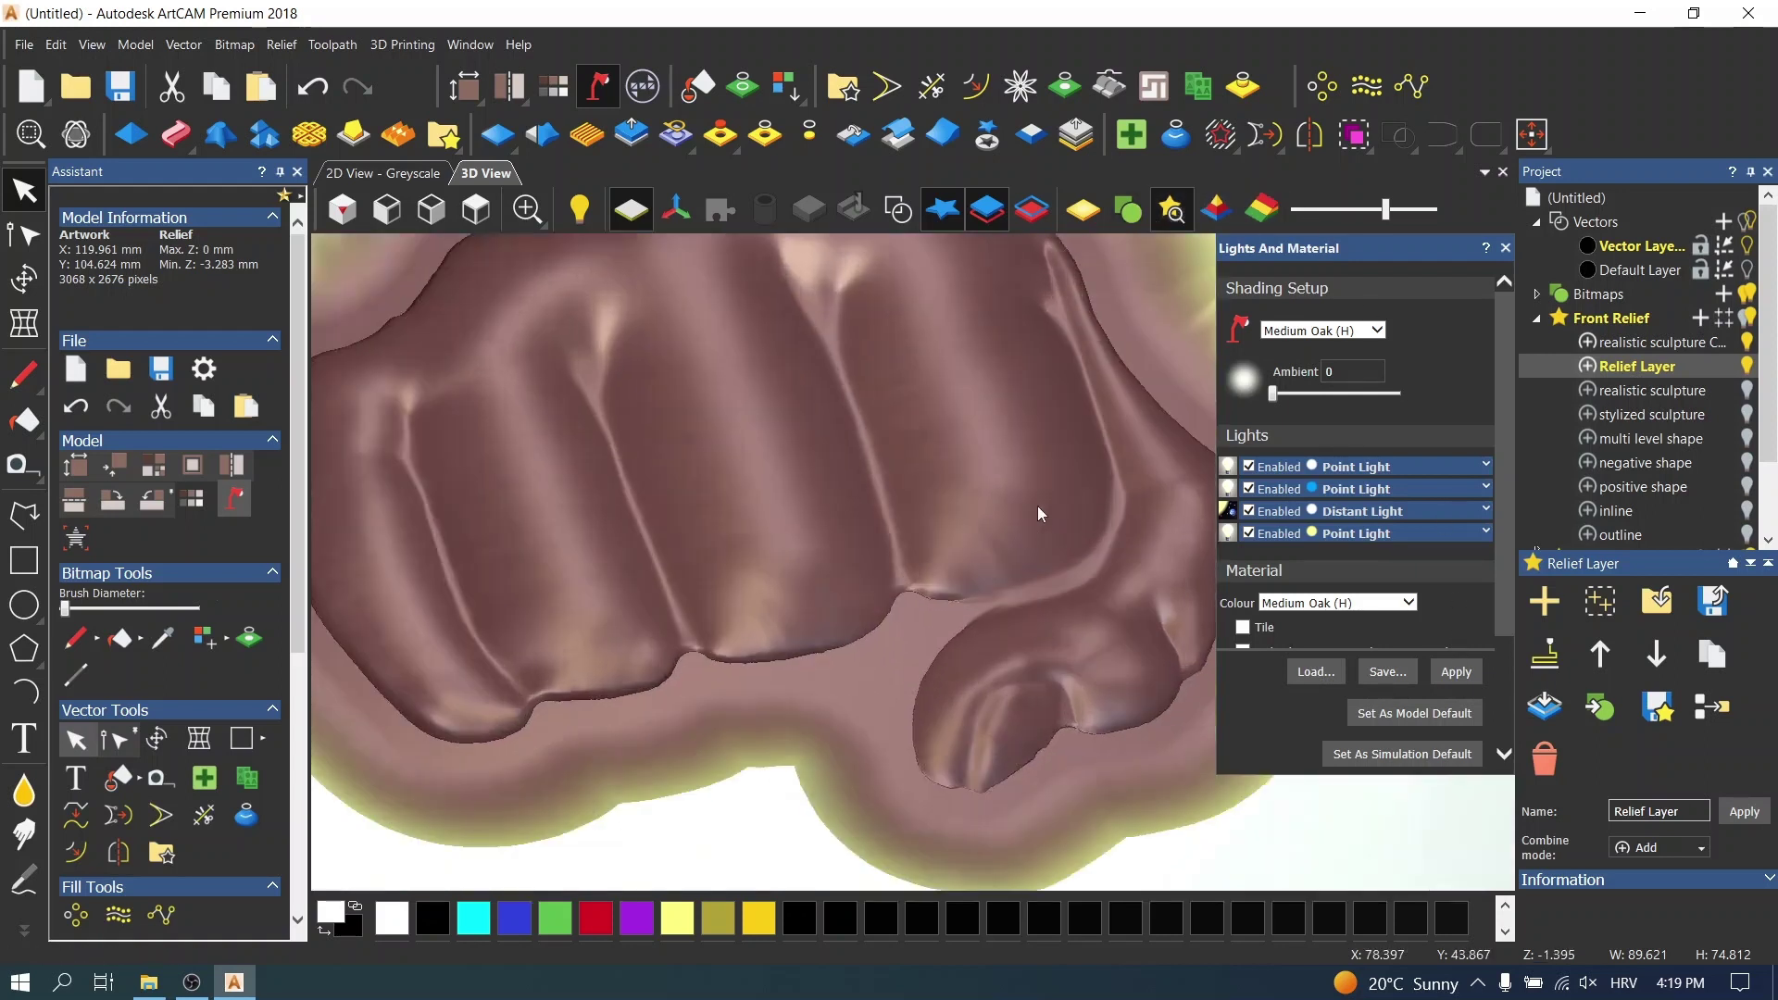
mouse_move(1386, 210)
left_mouse_down()
mouse_move(1452, 213)
mouse_move(1400, 209)
left_mouse_up()
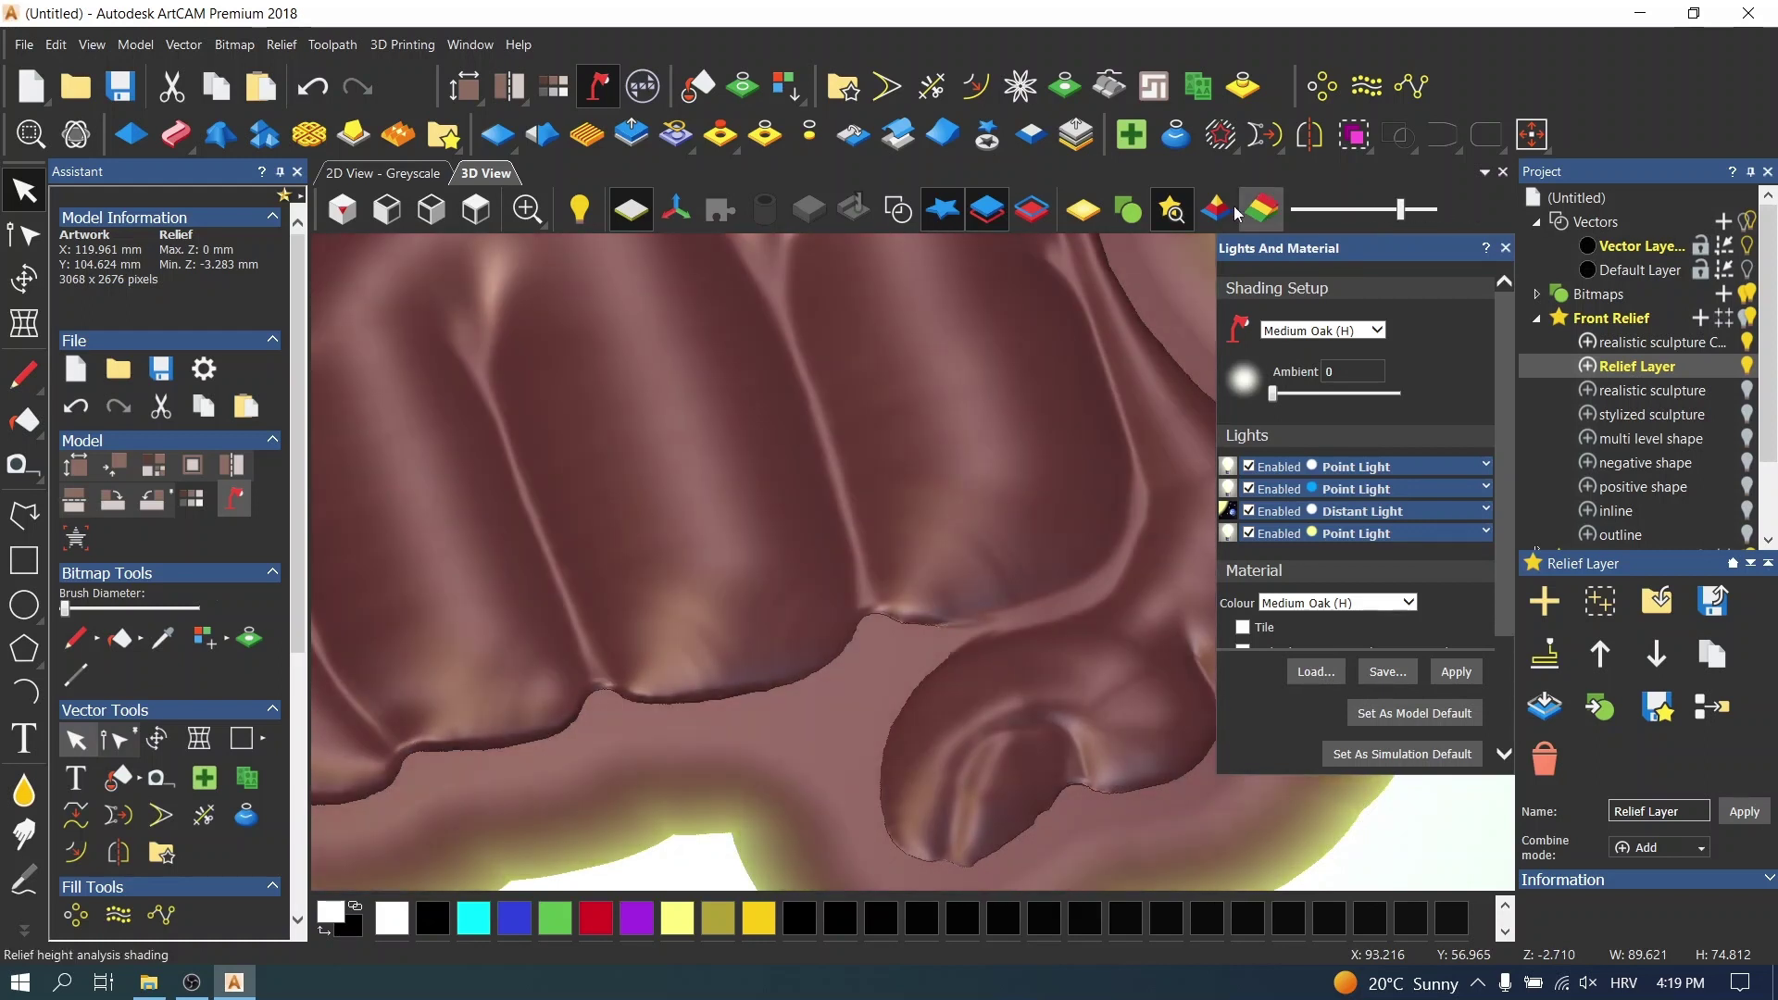
left_click(1098, 218)
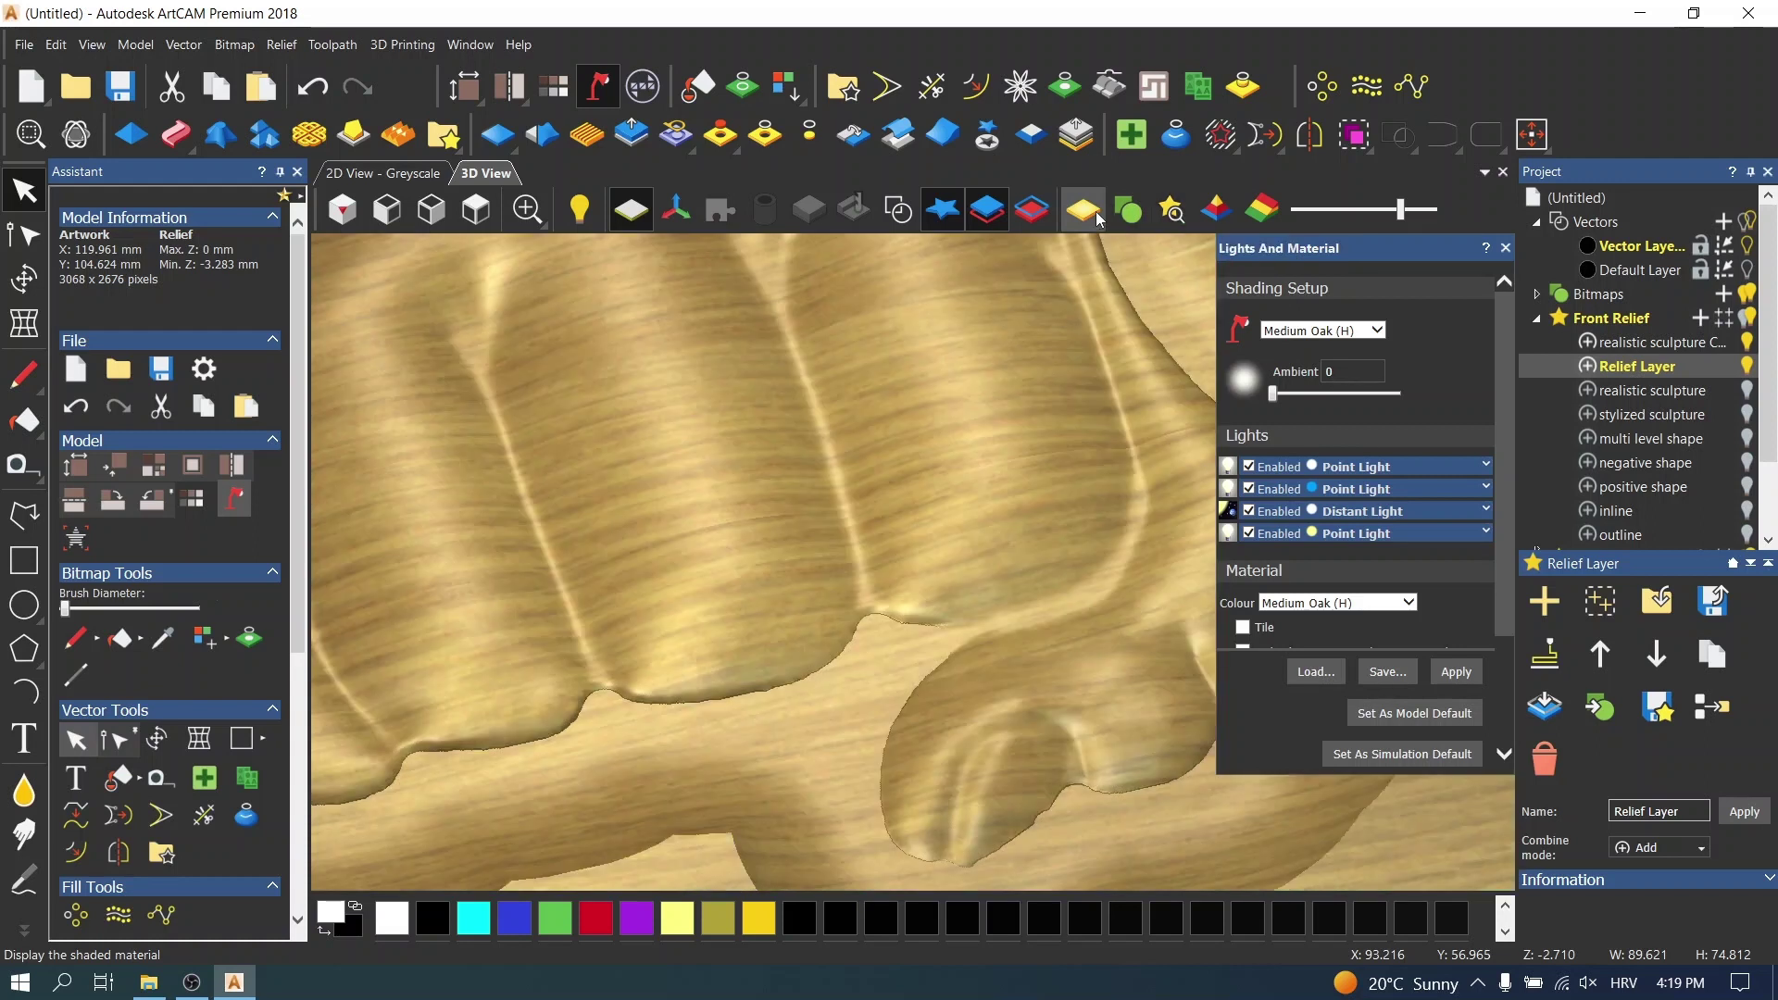
scroll(954, 386, "down", 3)
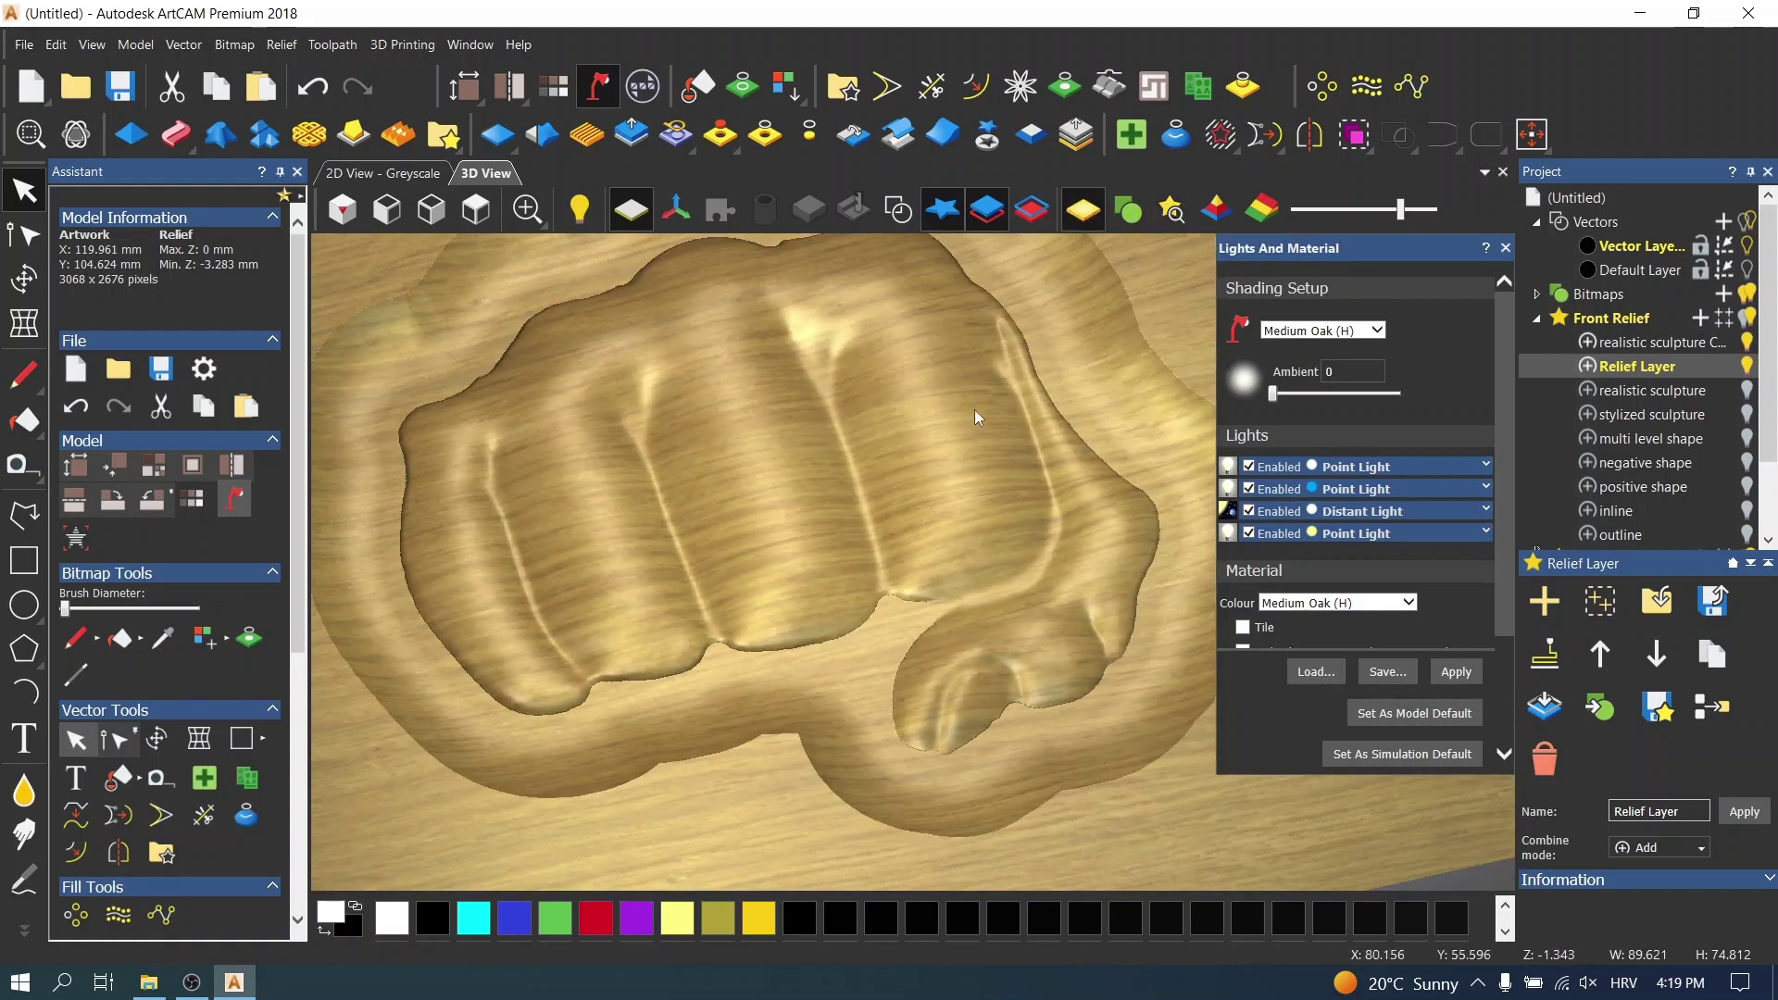
left_click(1506, 248)
left_click_drag(1307, 413, 1220, 451)
left_click_drag(1047, 715, 886, 902)
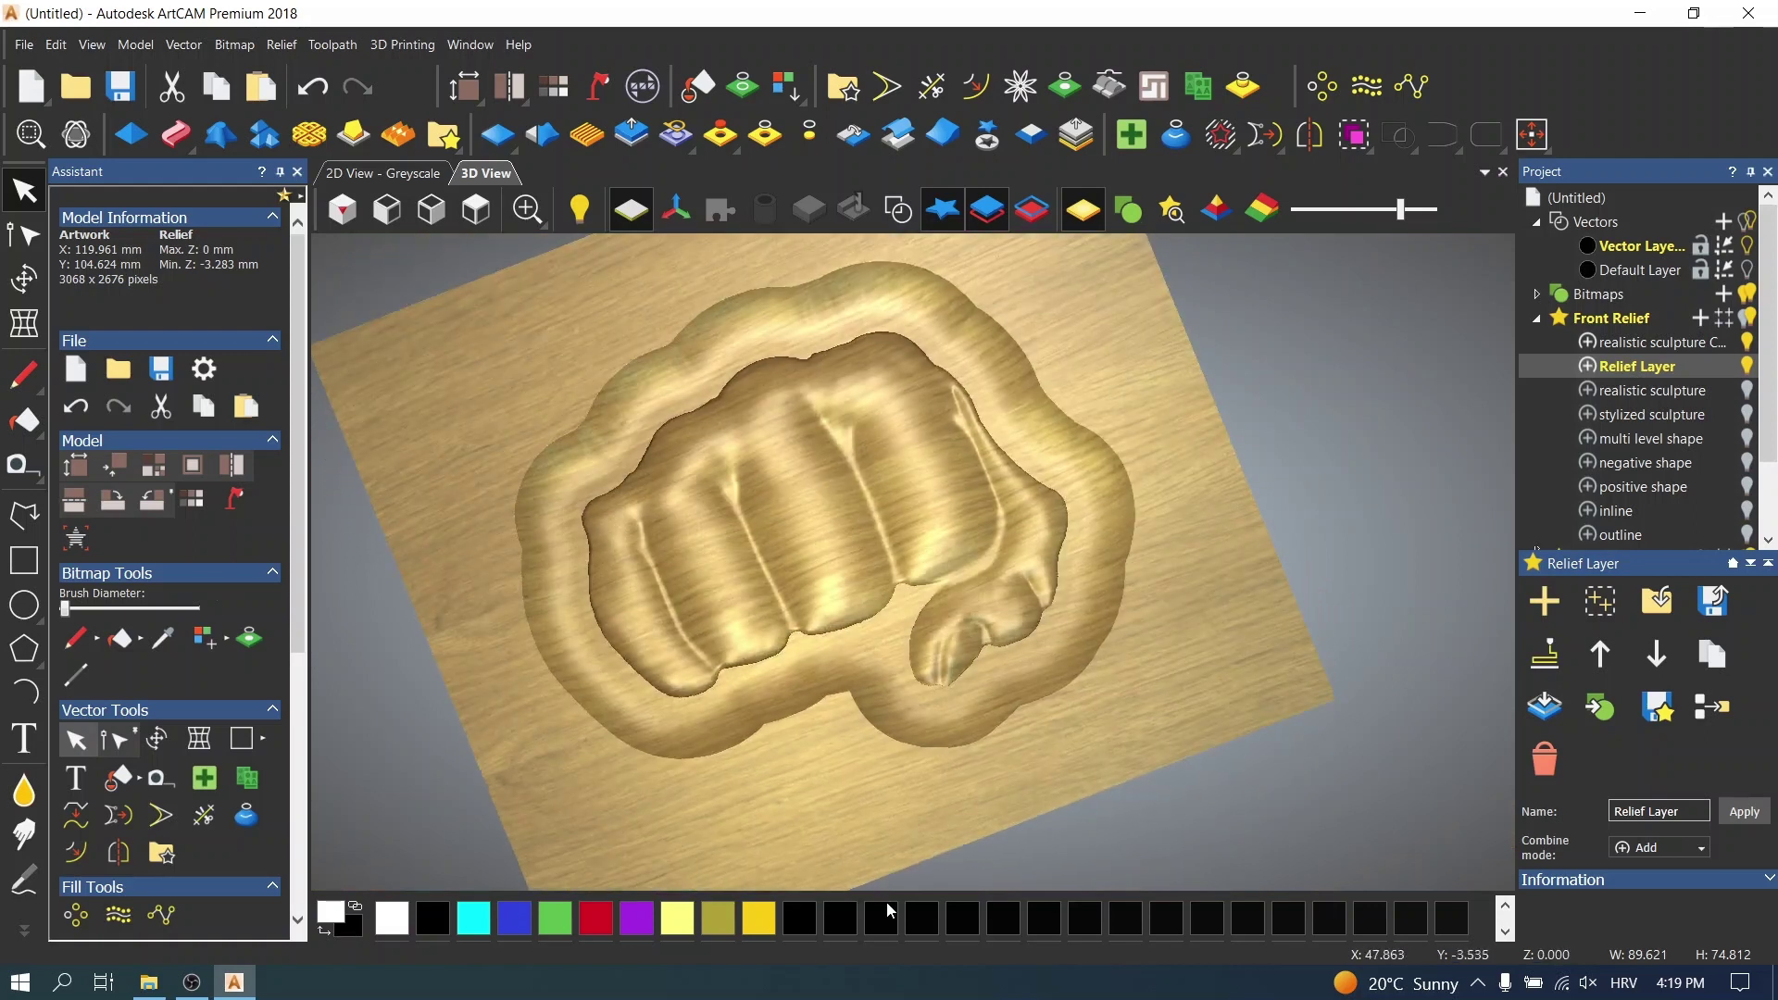
- Hide the Relief Layer and realistic sculpture Copy layer, leaving only the flat Medium Oak board
scroll(892, 502, "up", 3)
left_click_drag(1030, 459, 1119, 514)
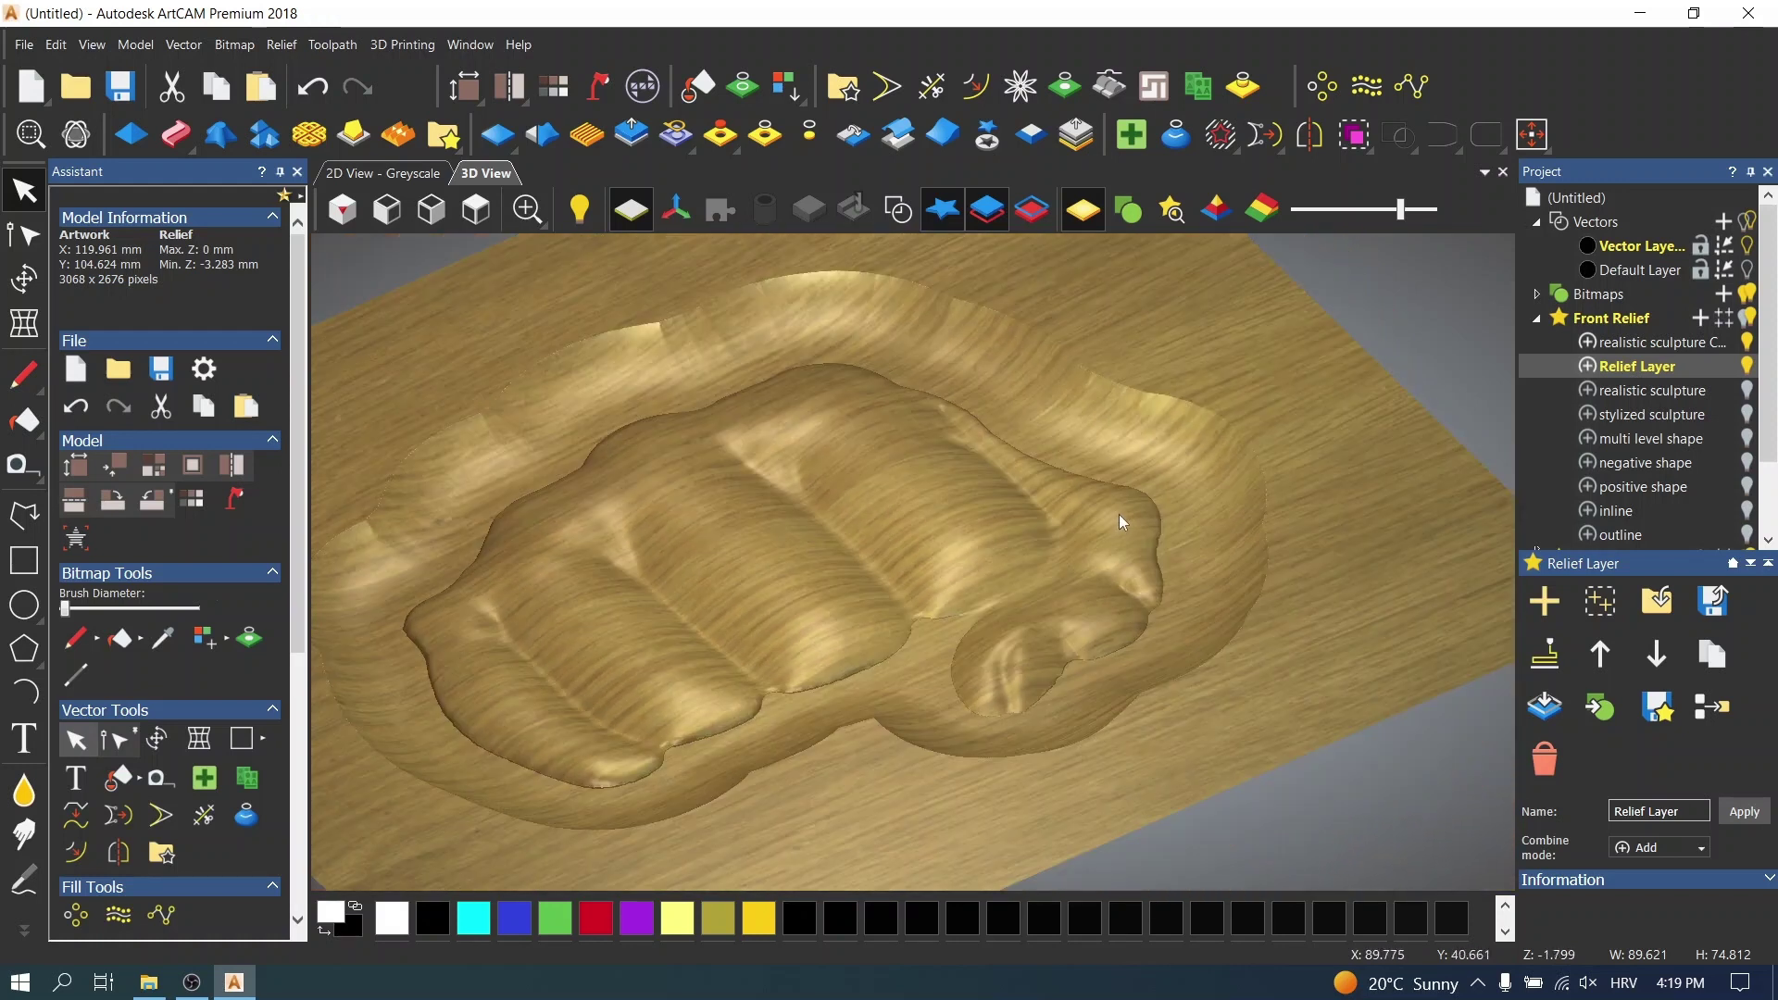
scroll(1123, 404, "down", 4)
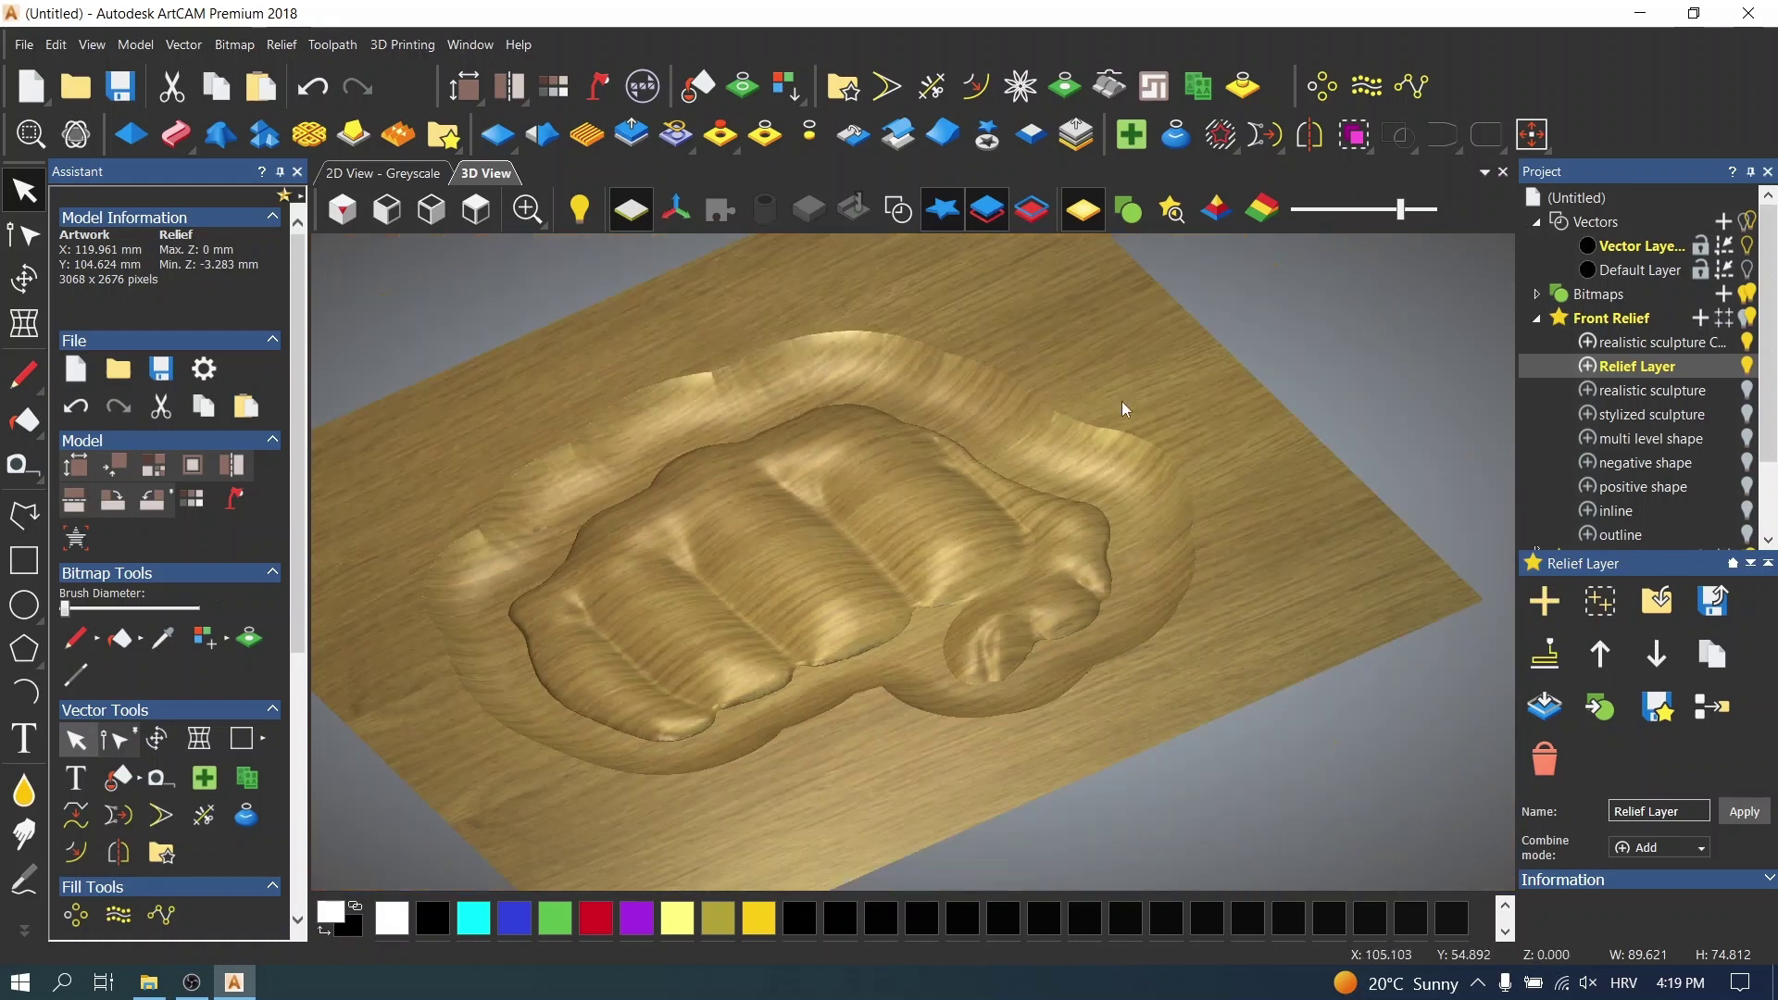
left_click(1748, 368)
left_click(1747, 341)
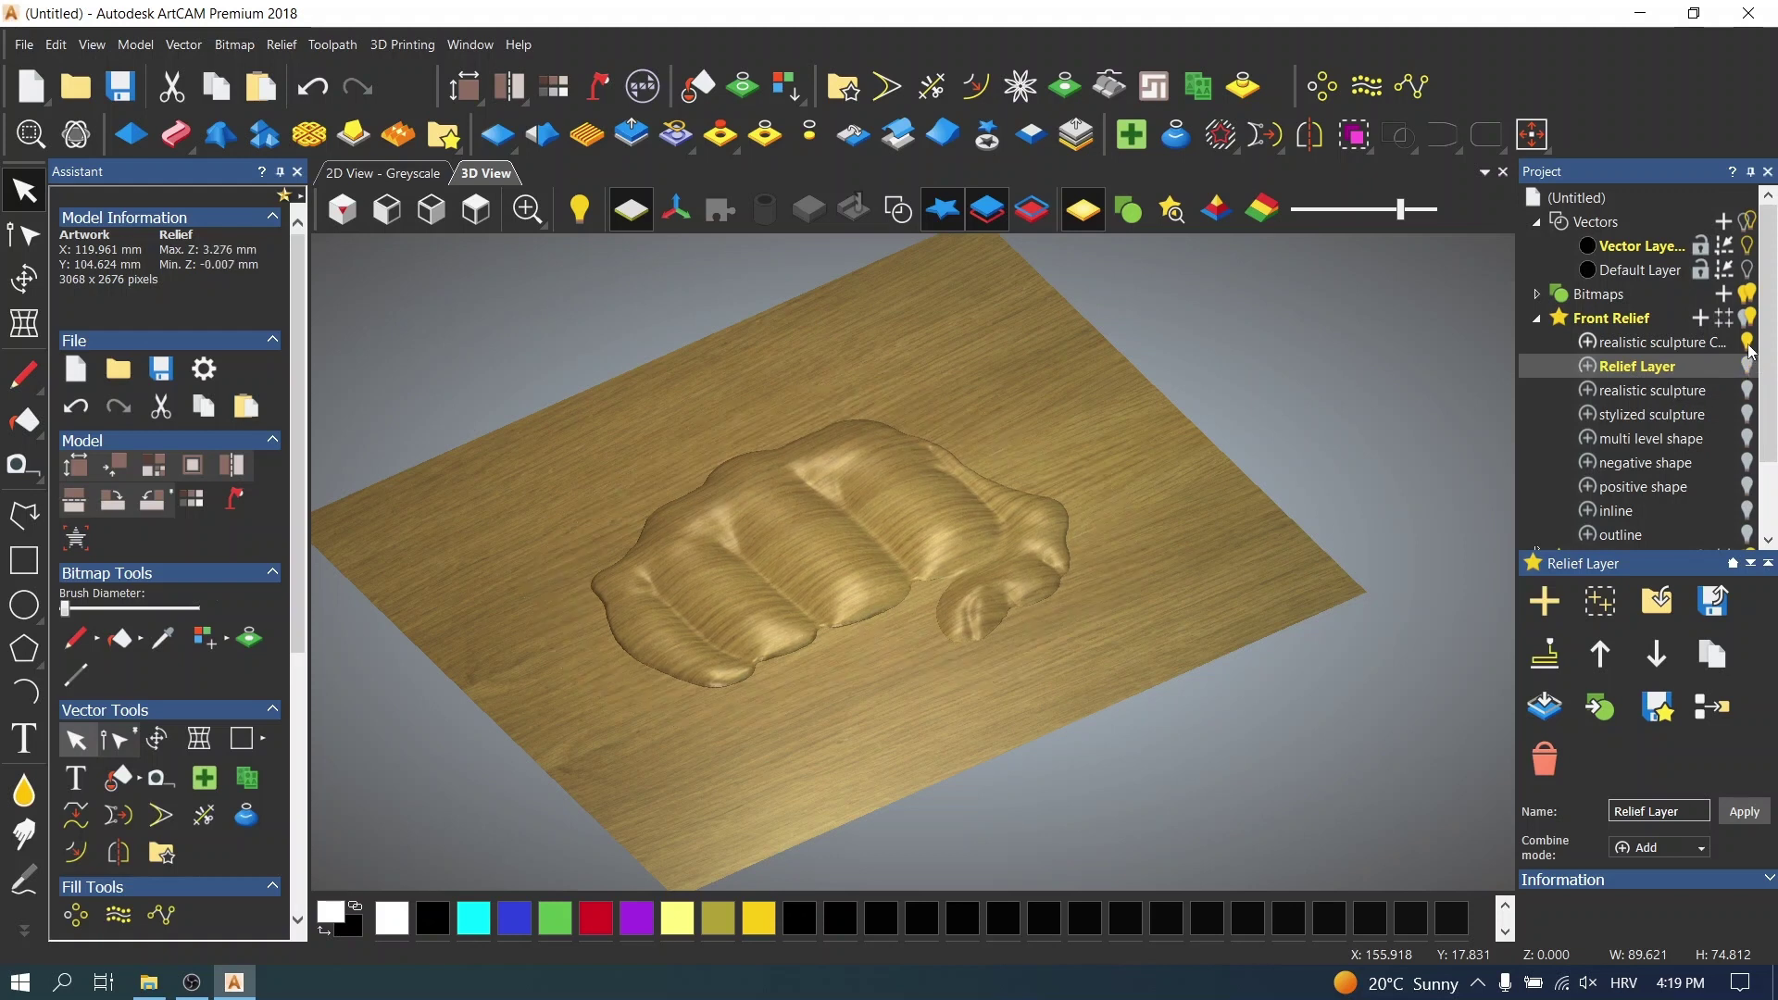
scroll(1736, 466, "down", 1)
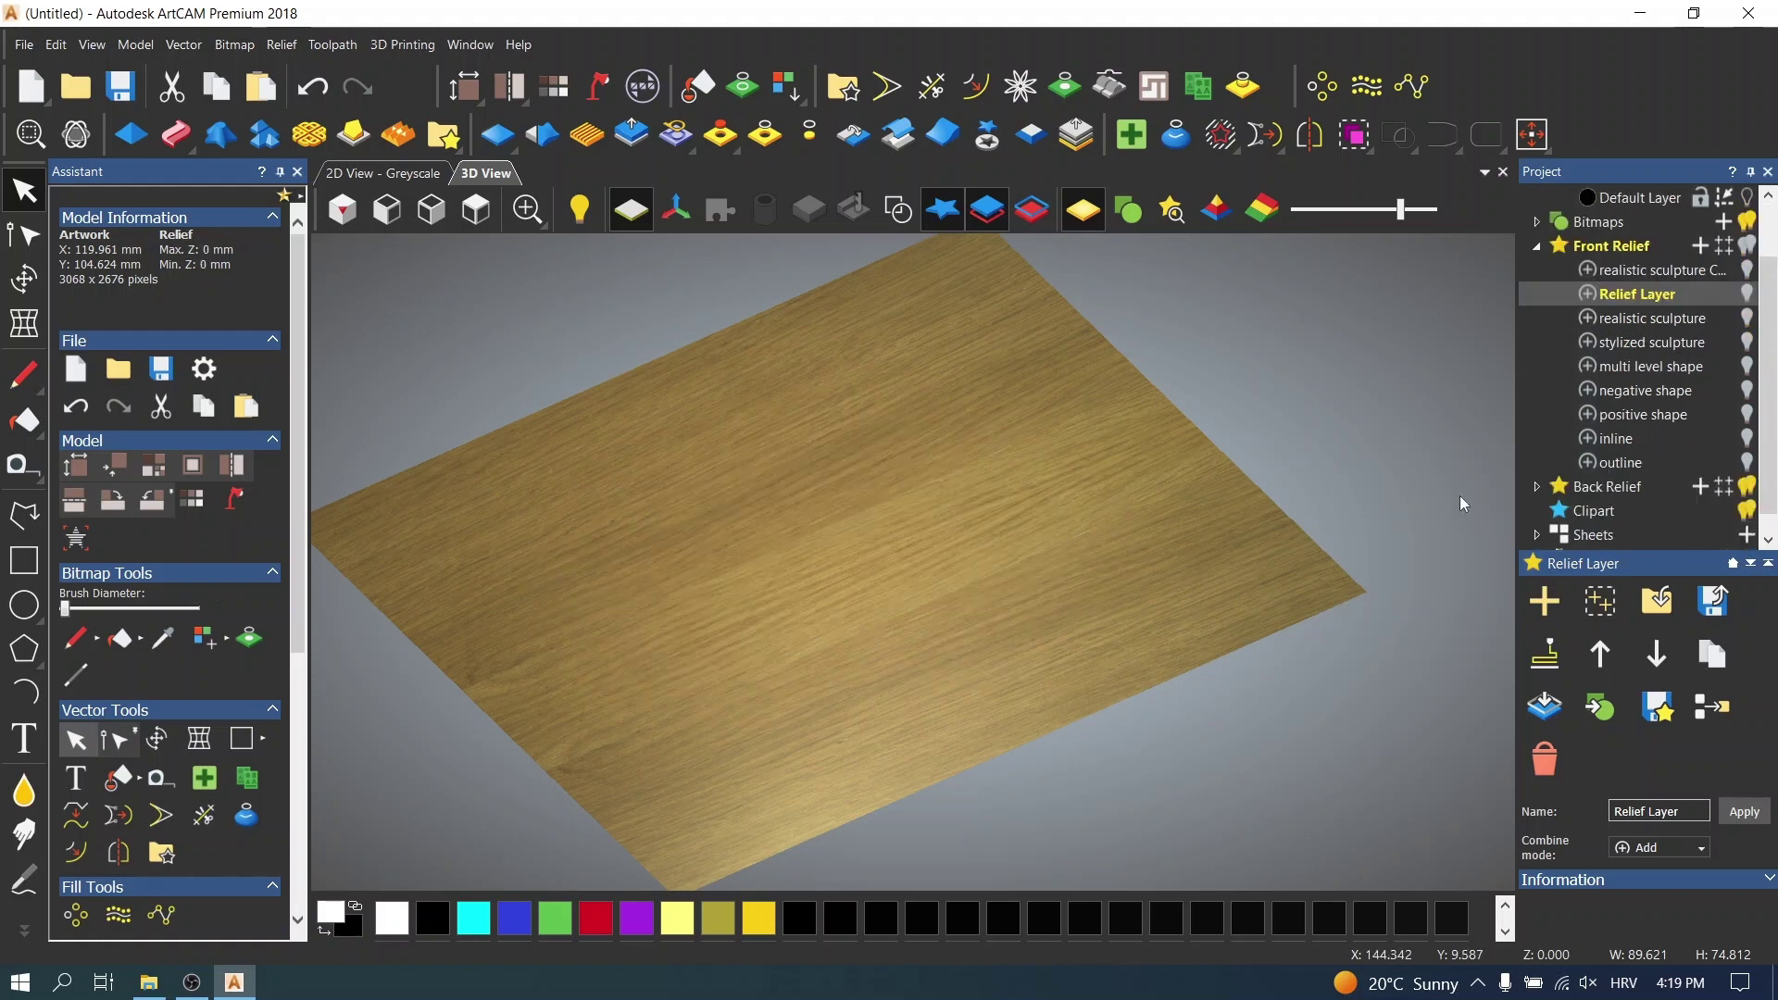
- Show the outline and inline layers on the board and orbit to inspect each engraving
left_click(1747, 463)
middle_click_drag(993, 519, 1032, 564)
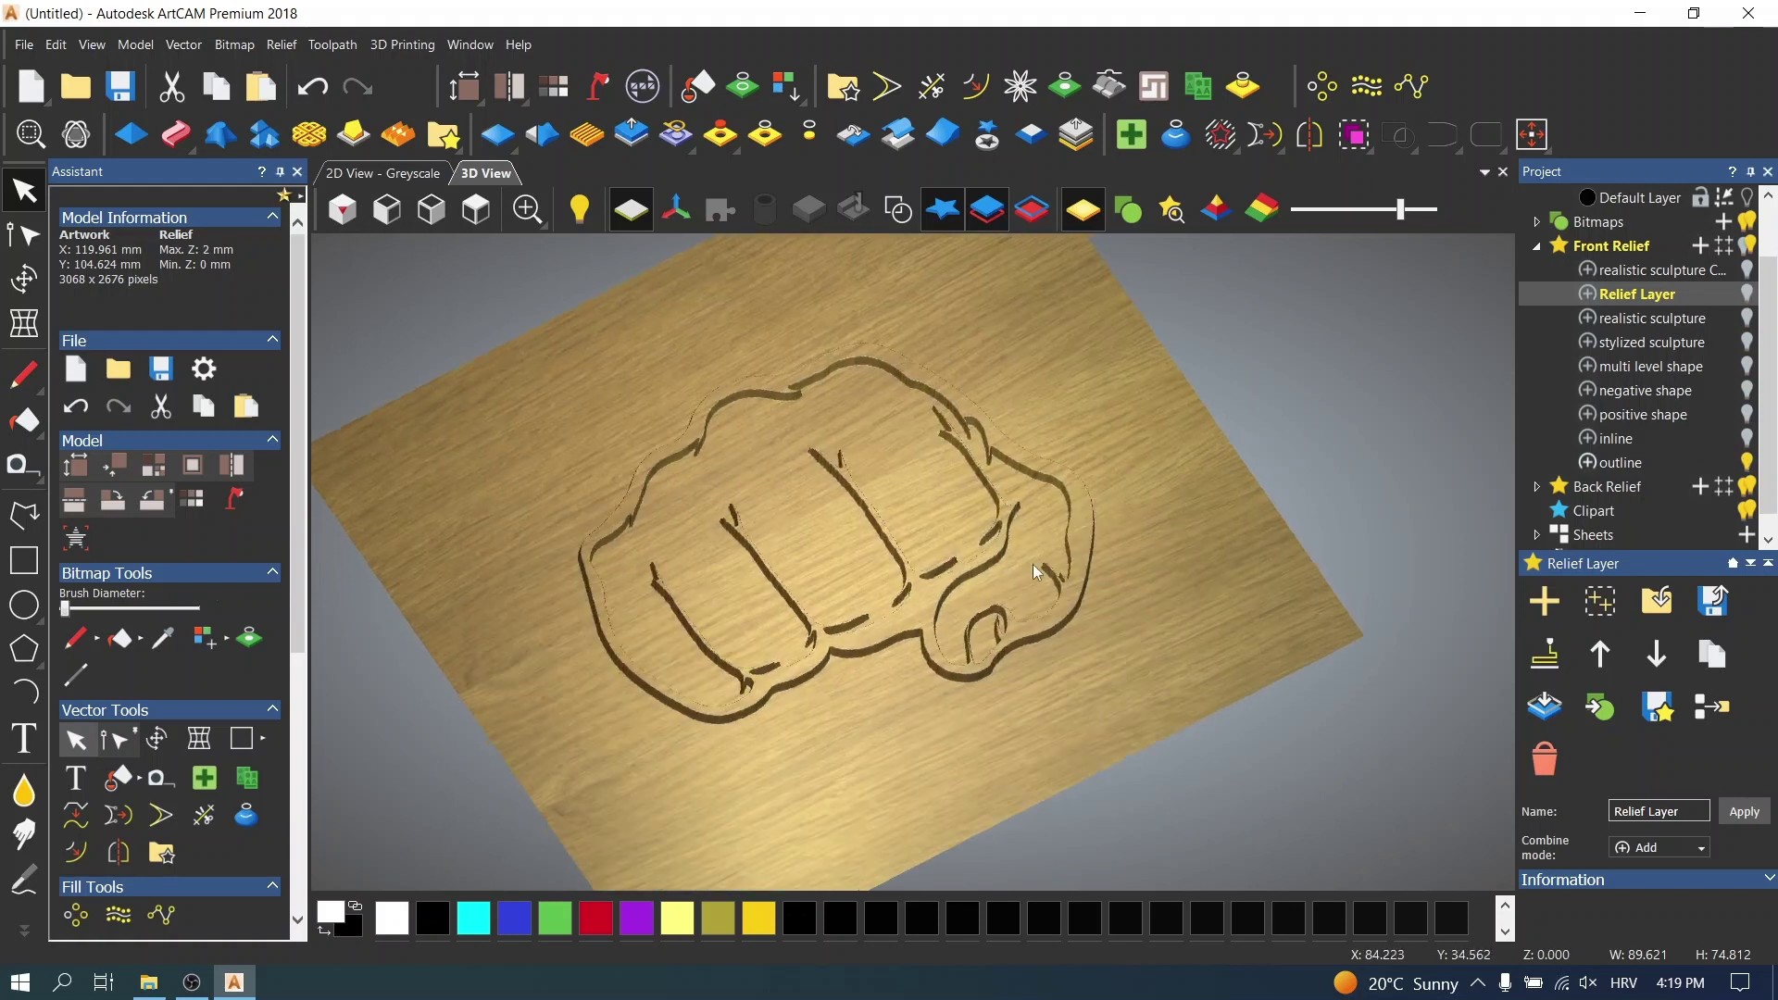
scroll(759, 620, "up", 2)
scroll(798, 632, "down", 5)
left_click_drag(826, 545, 764, 480)
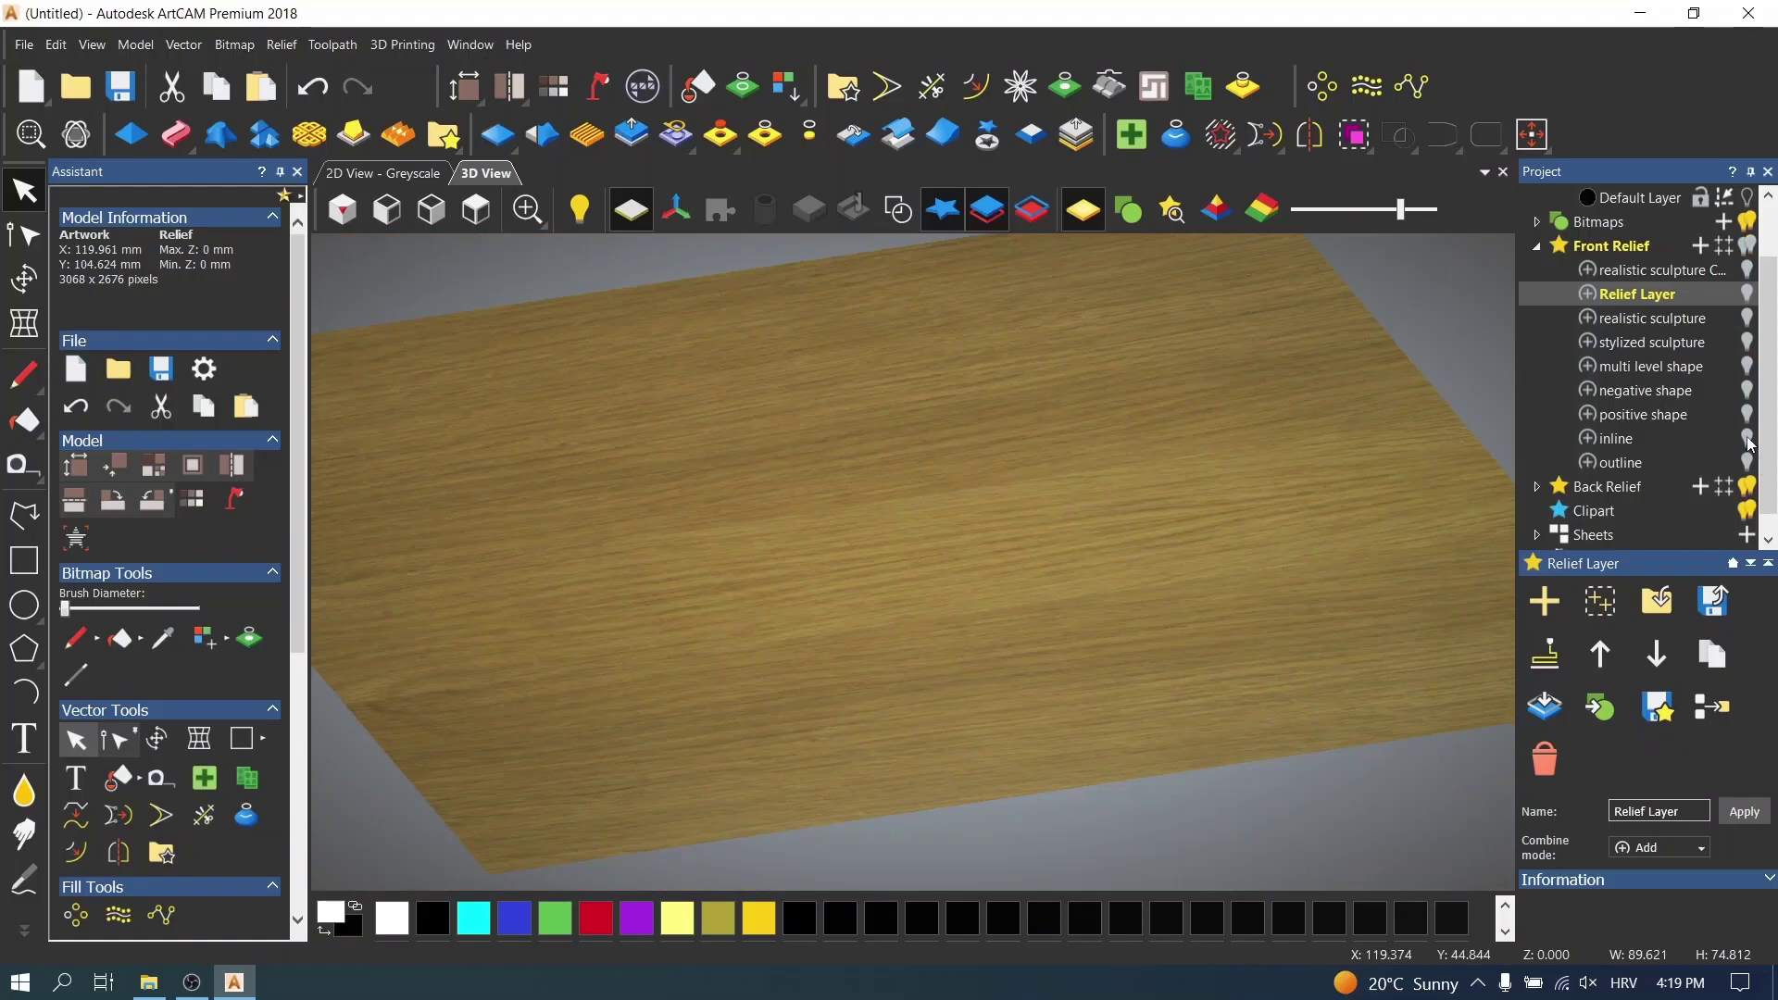
left_click(1747, 438)
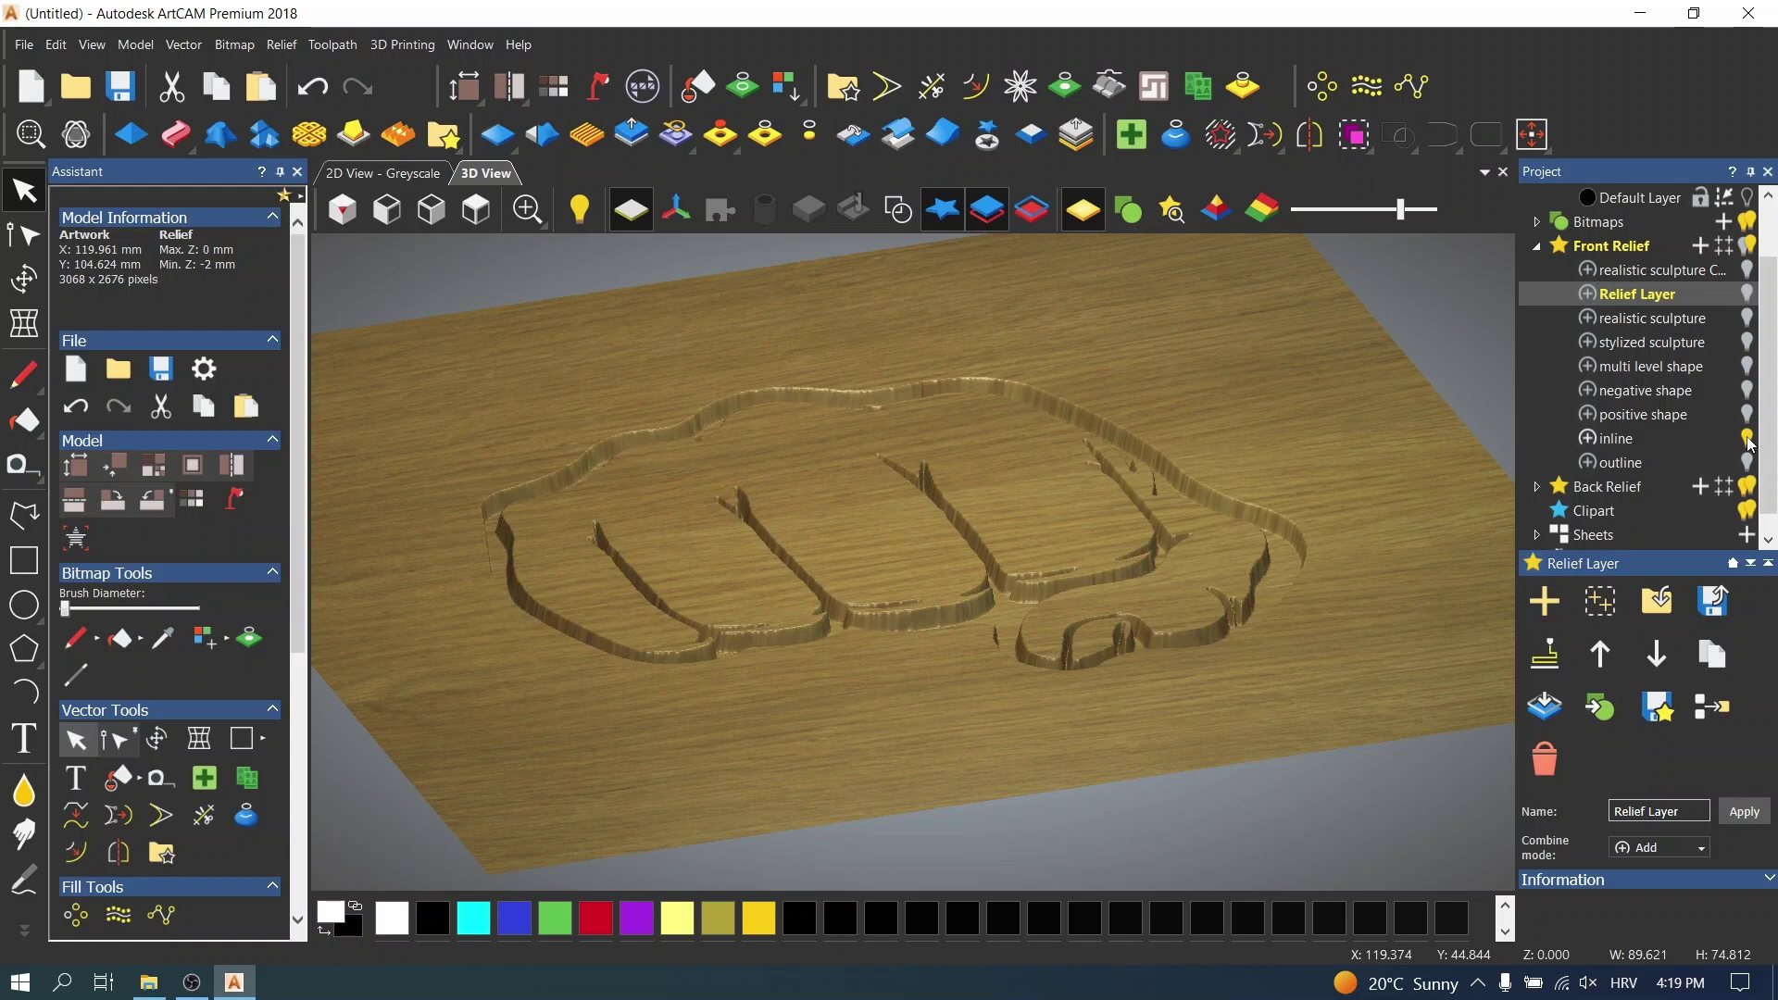
left_click_drag(1154, 450, 1203, 537)
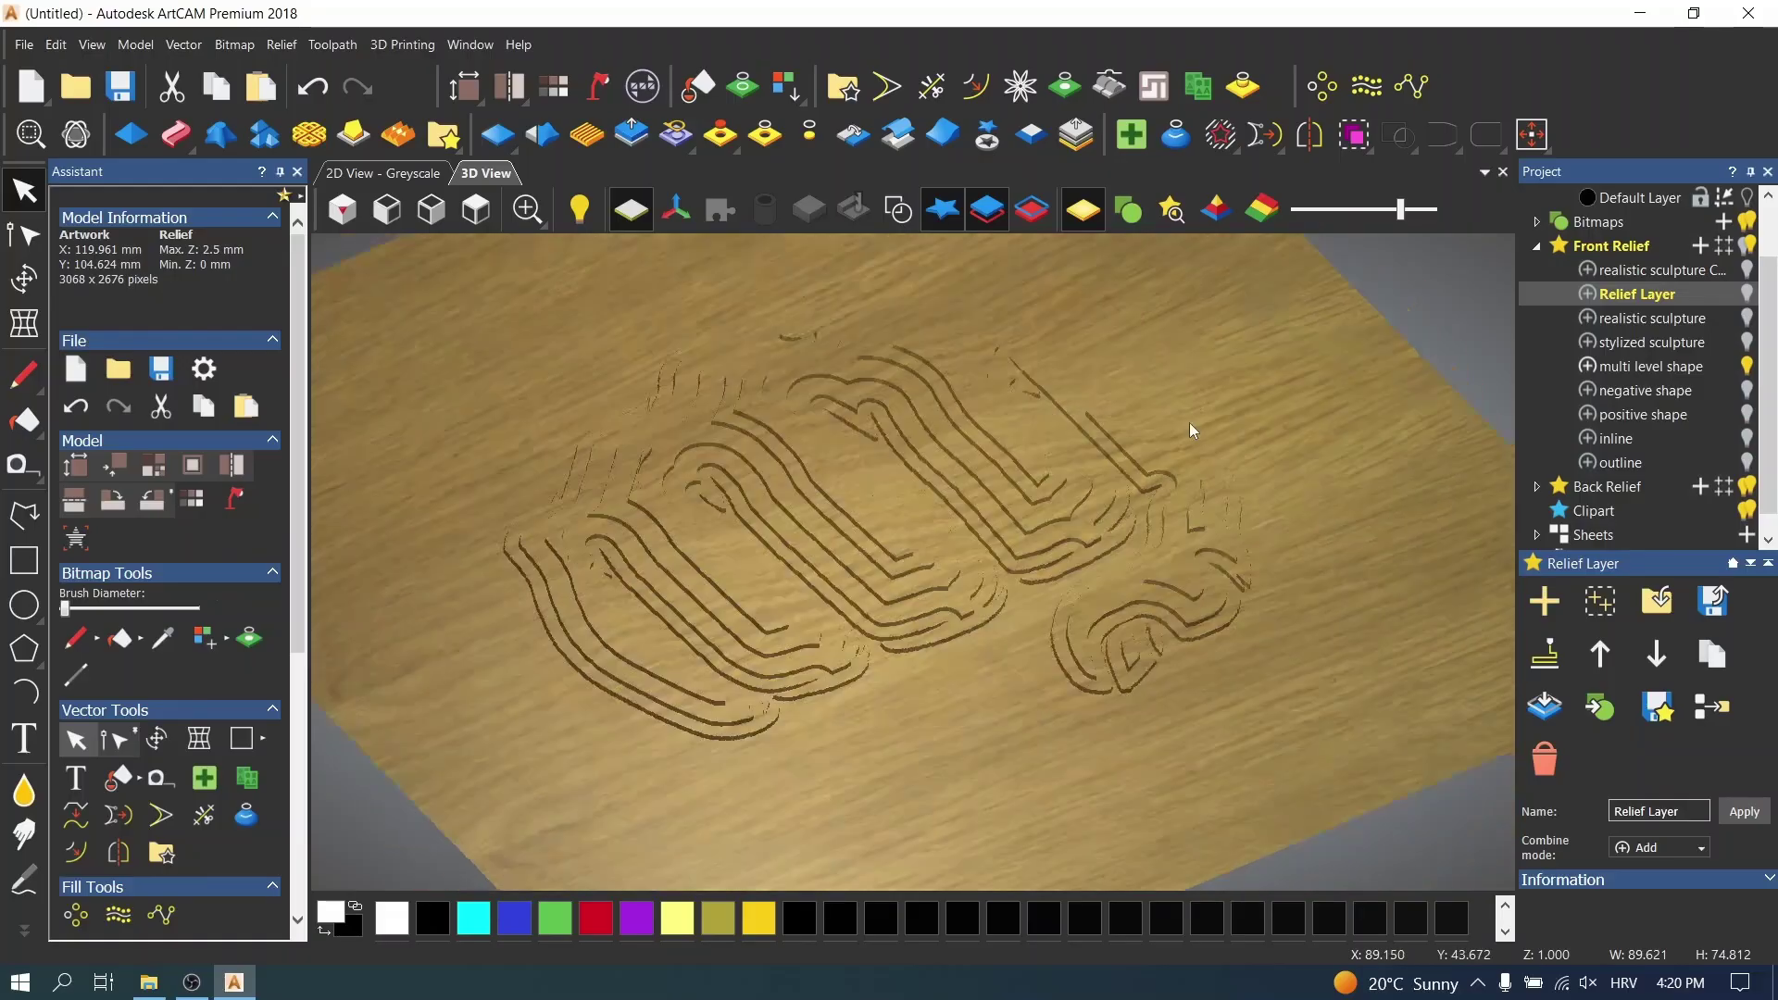
left_click_drag(1189, 423, 1152, 513)
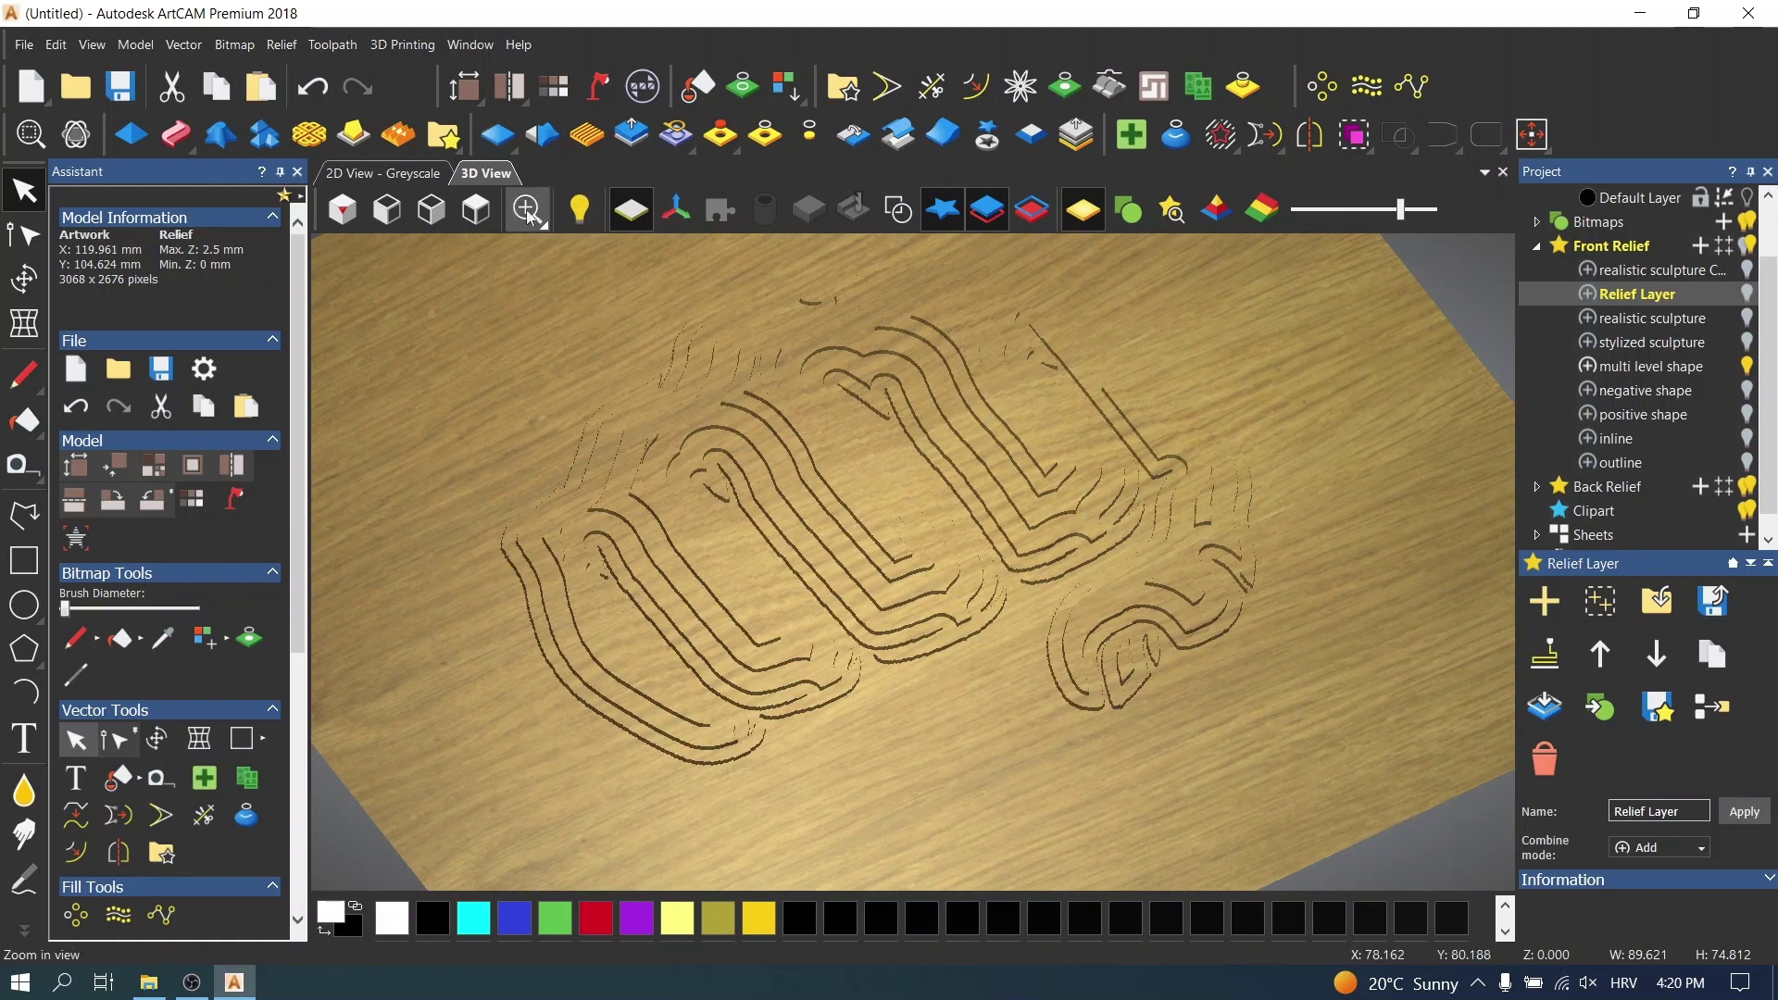
- Hide the zero plane and multi level shape layer, showing only the stylized sculpture fist
left_click(631, 211)
left_click_drag(889, 555, 797, 455)
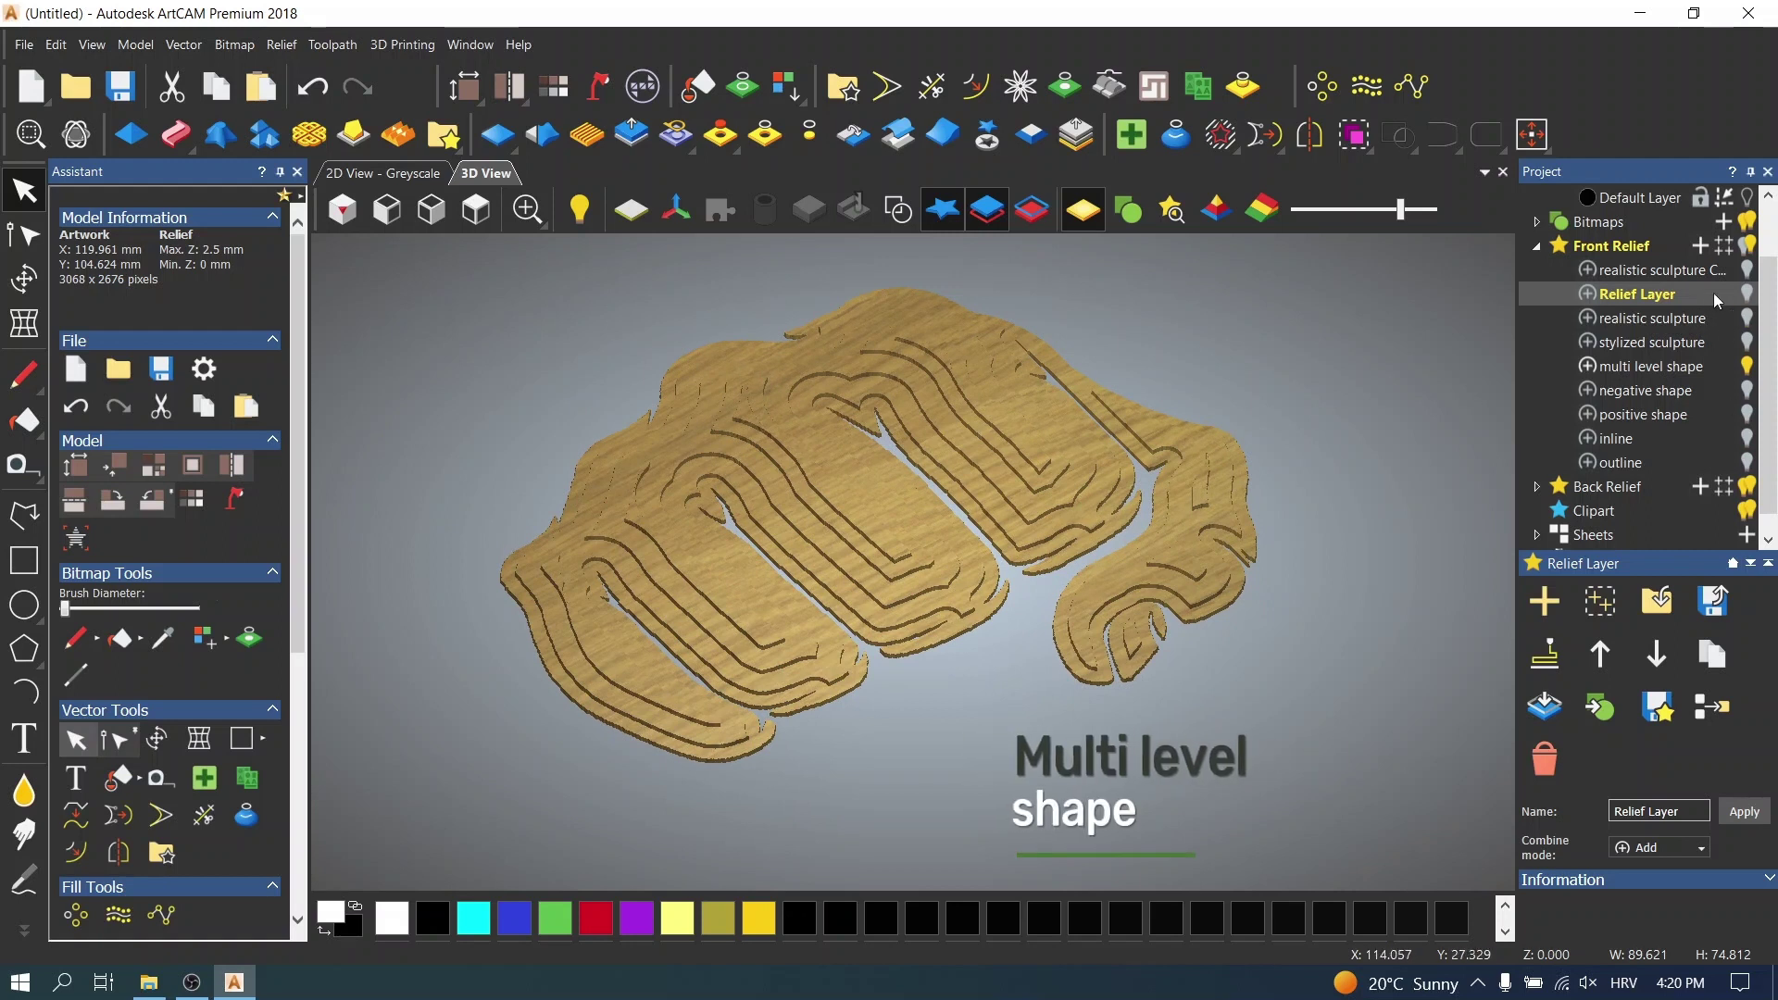
left_click(1747, 366)
left_click(1747, 342)
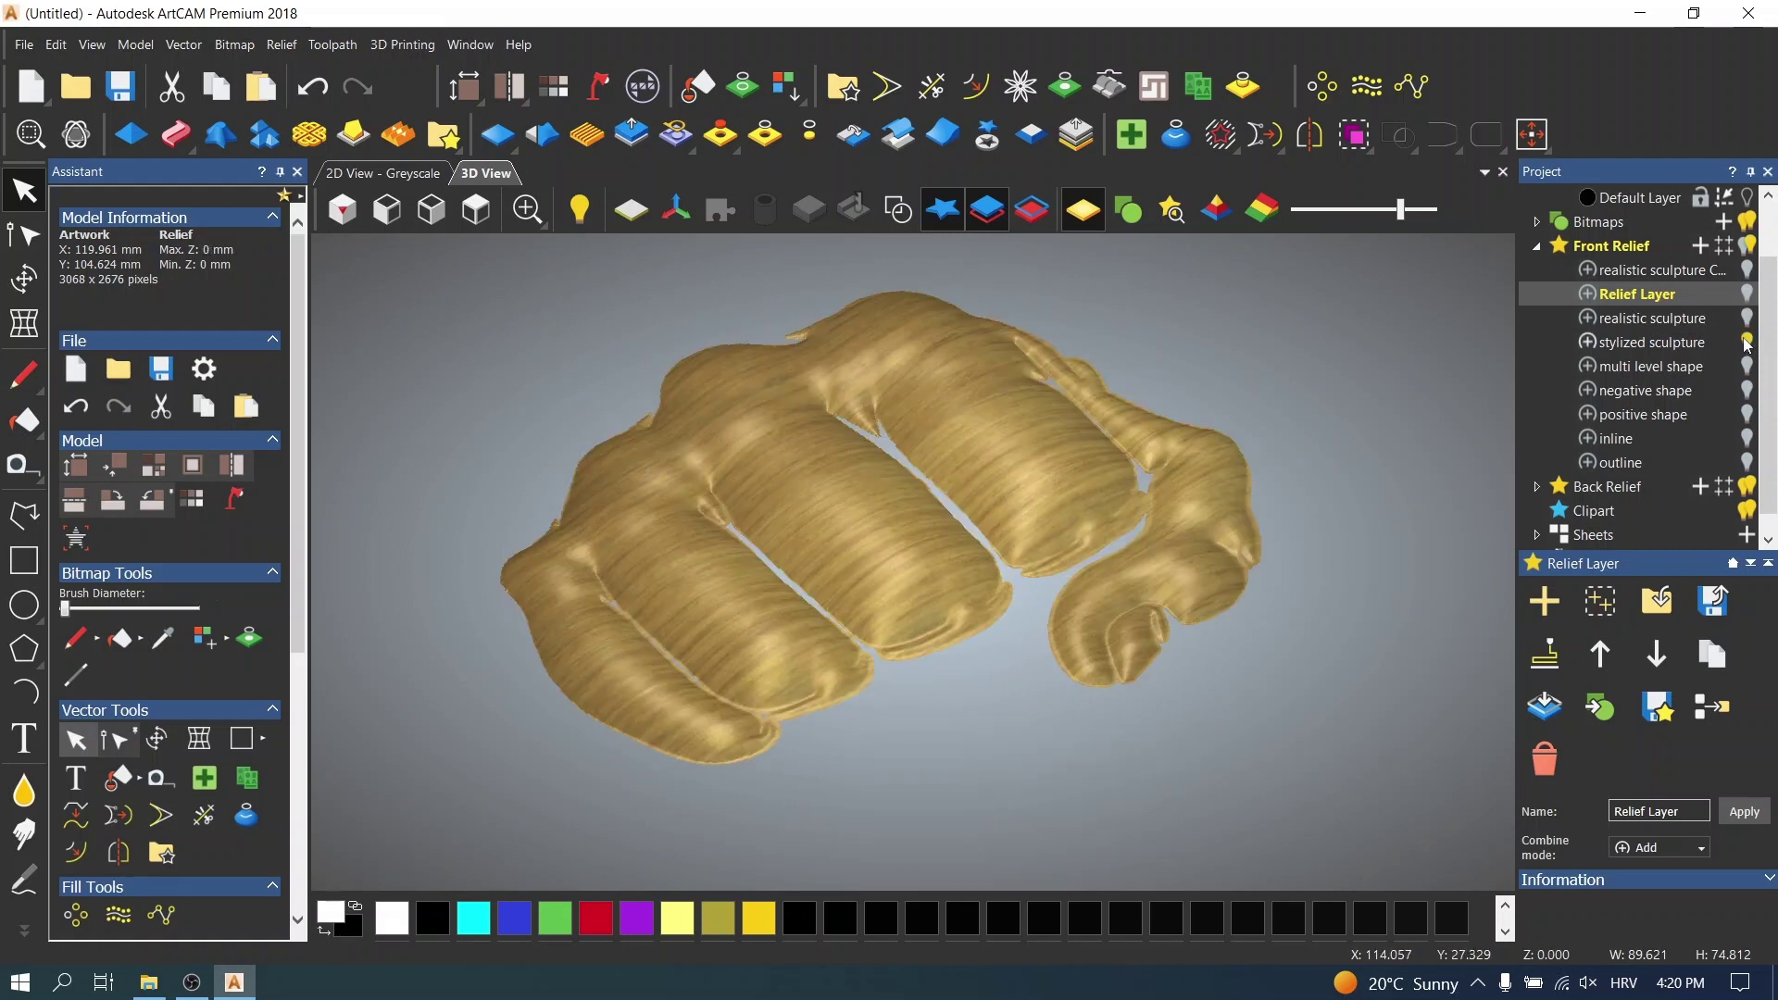
left_click_drag(889, 556, 864, 370)
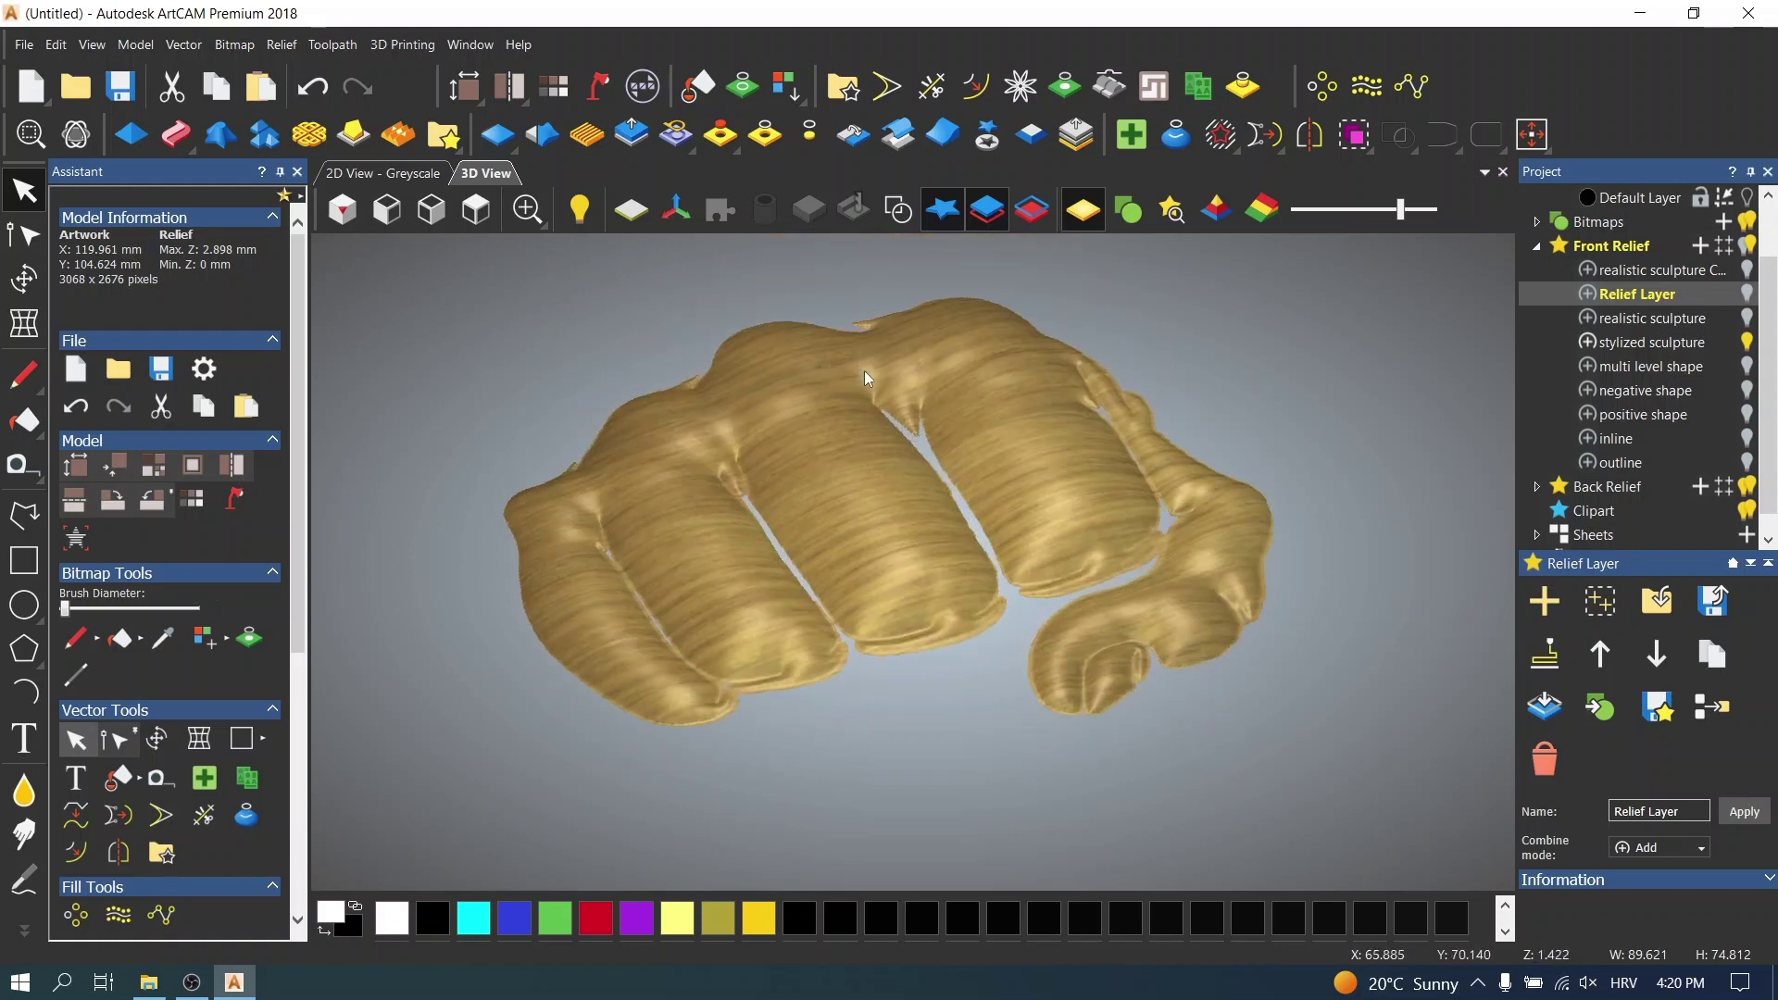